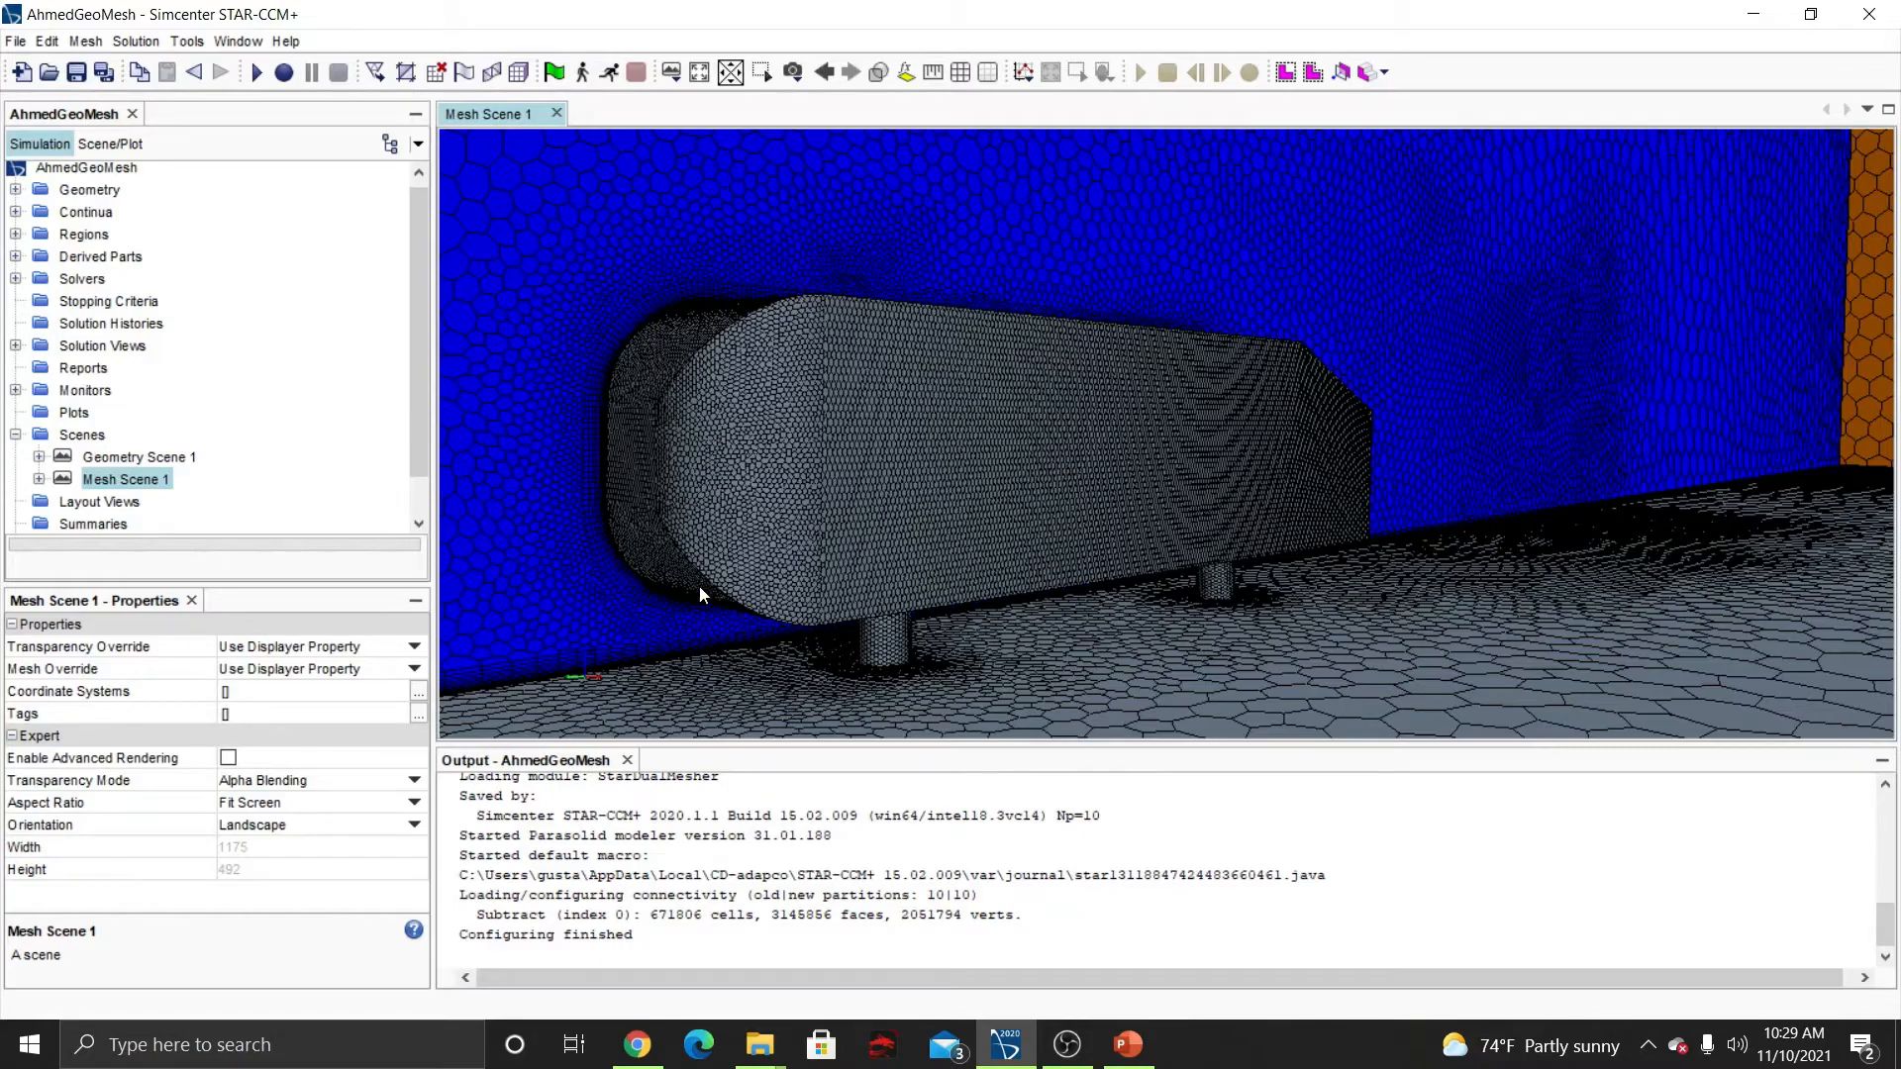
# Examine the Subtract region's boundaries and their types, from AhmedBody through Ground, Inlet and Outlet to Symmetry.
pyautogui.moveTo(792, 533)
pyautogui.mouseDown()
pyautogui.moveTo(846, 531)
pyautogui.moveTo(774, 534)
pyautogui.moveTo(792, 546)
pyautogui.mouseUp()
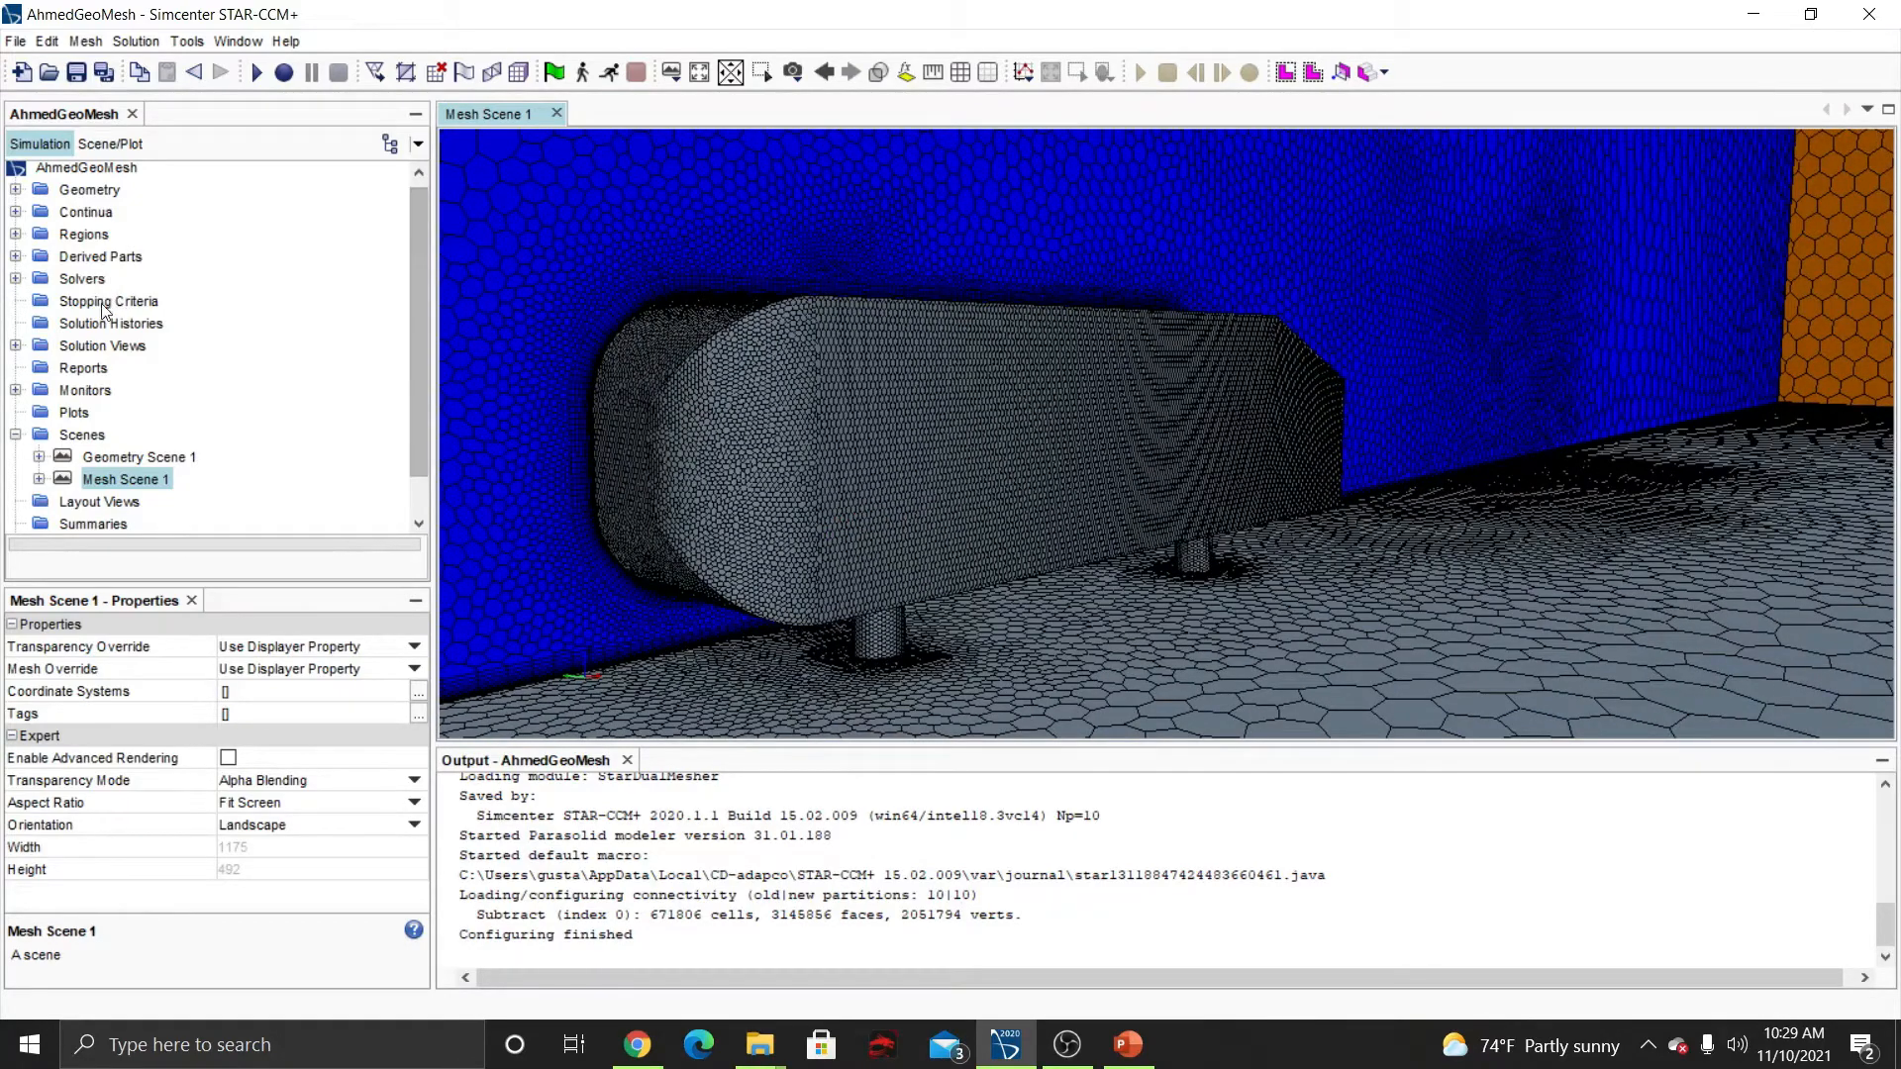
pyautogui.scroll(1, 49, 376)
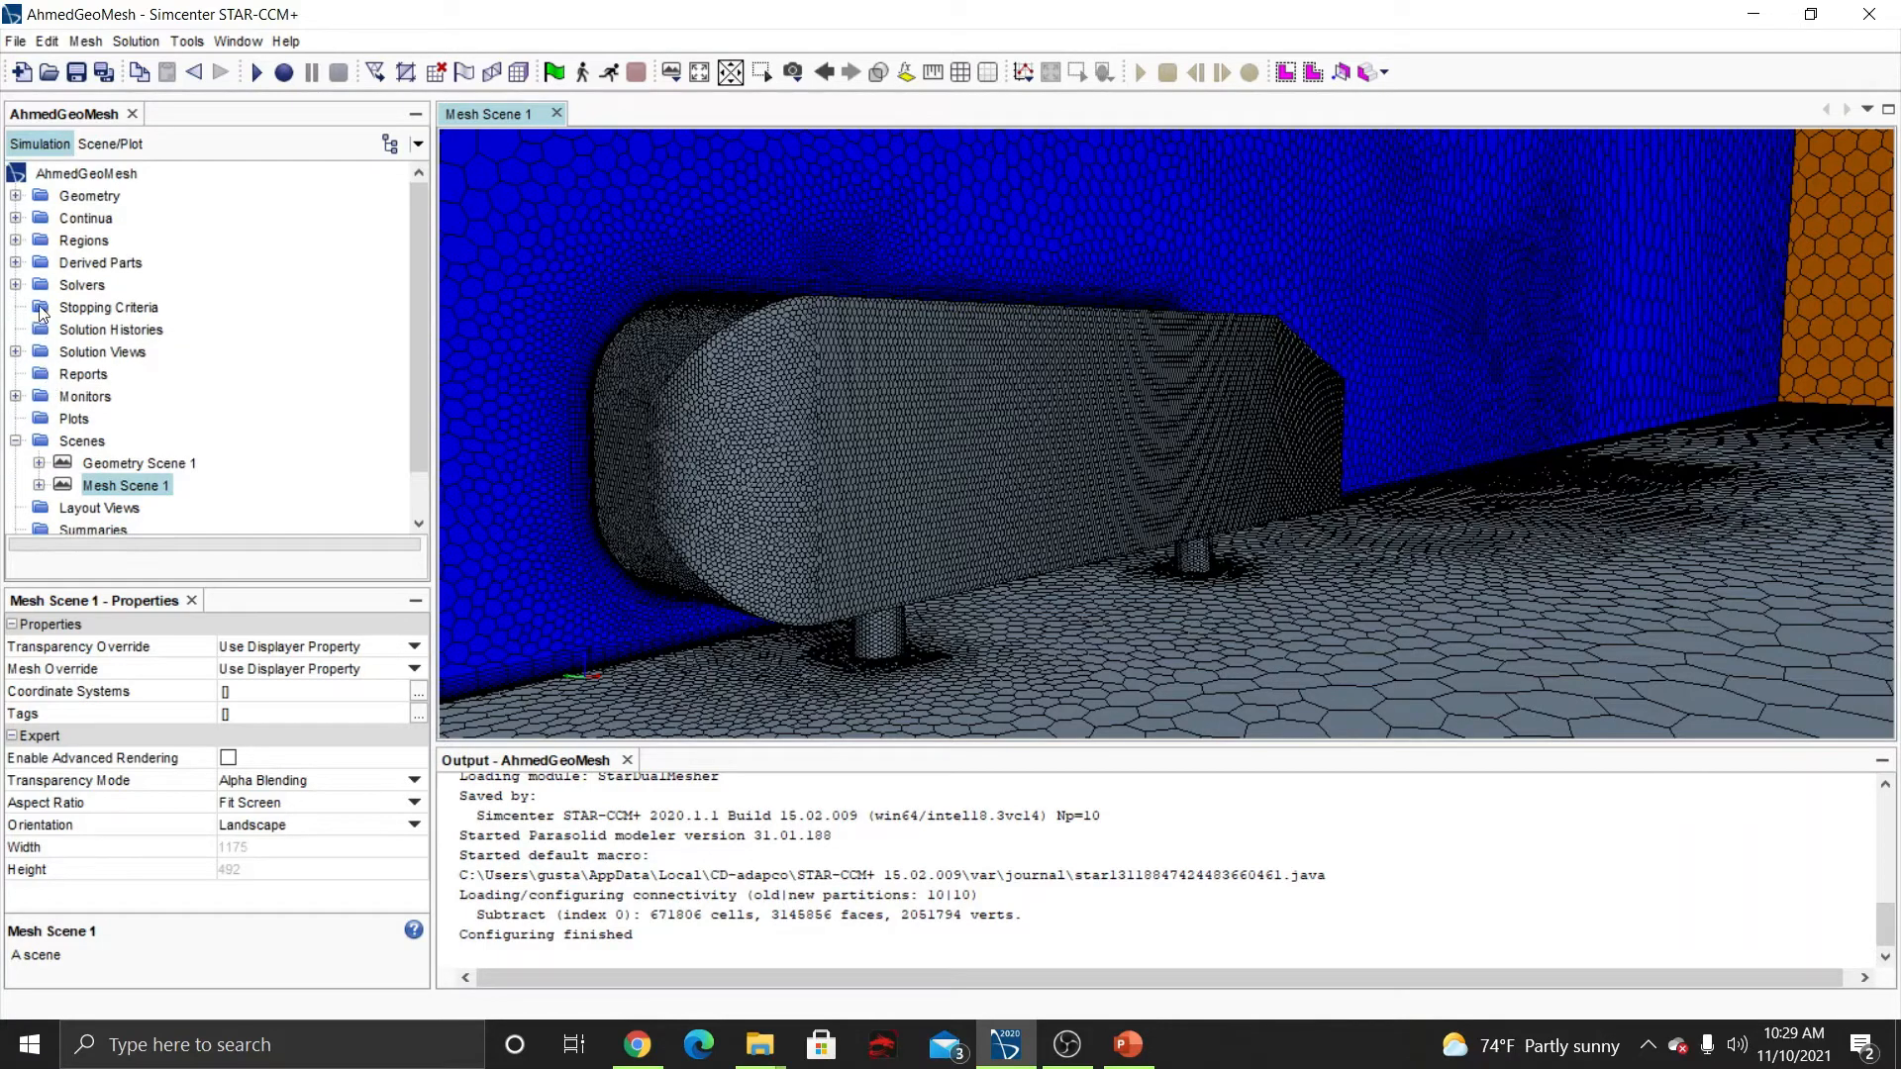
pyautogui.click(16, 240)
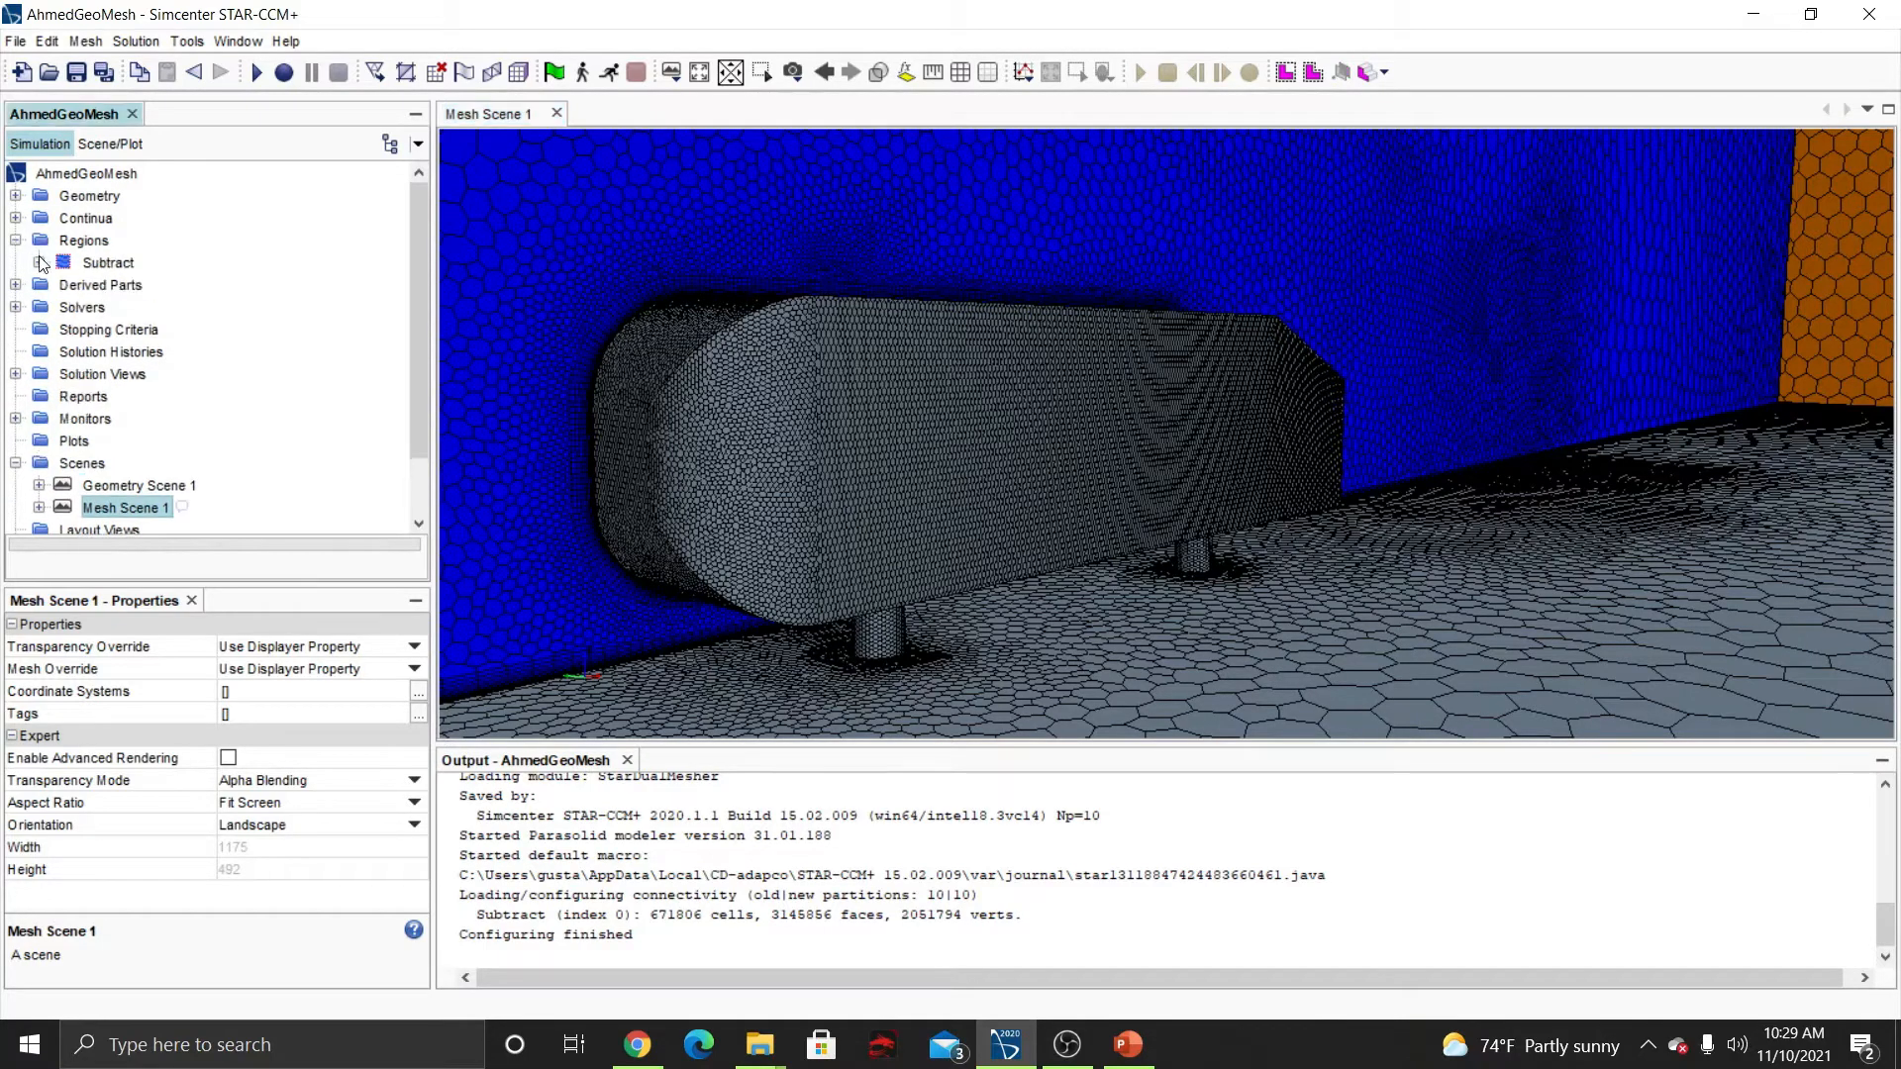
pyautogui.click(38, 262)
pyautogui.click(63, 285)
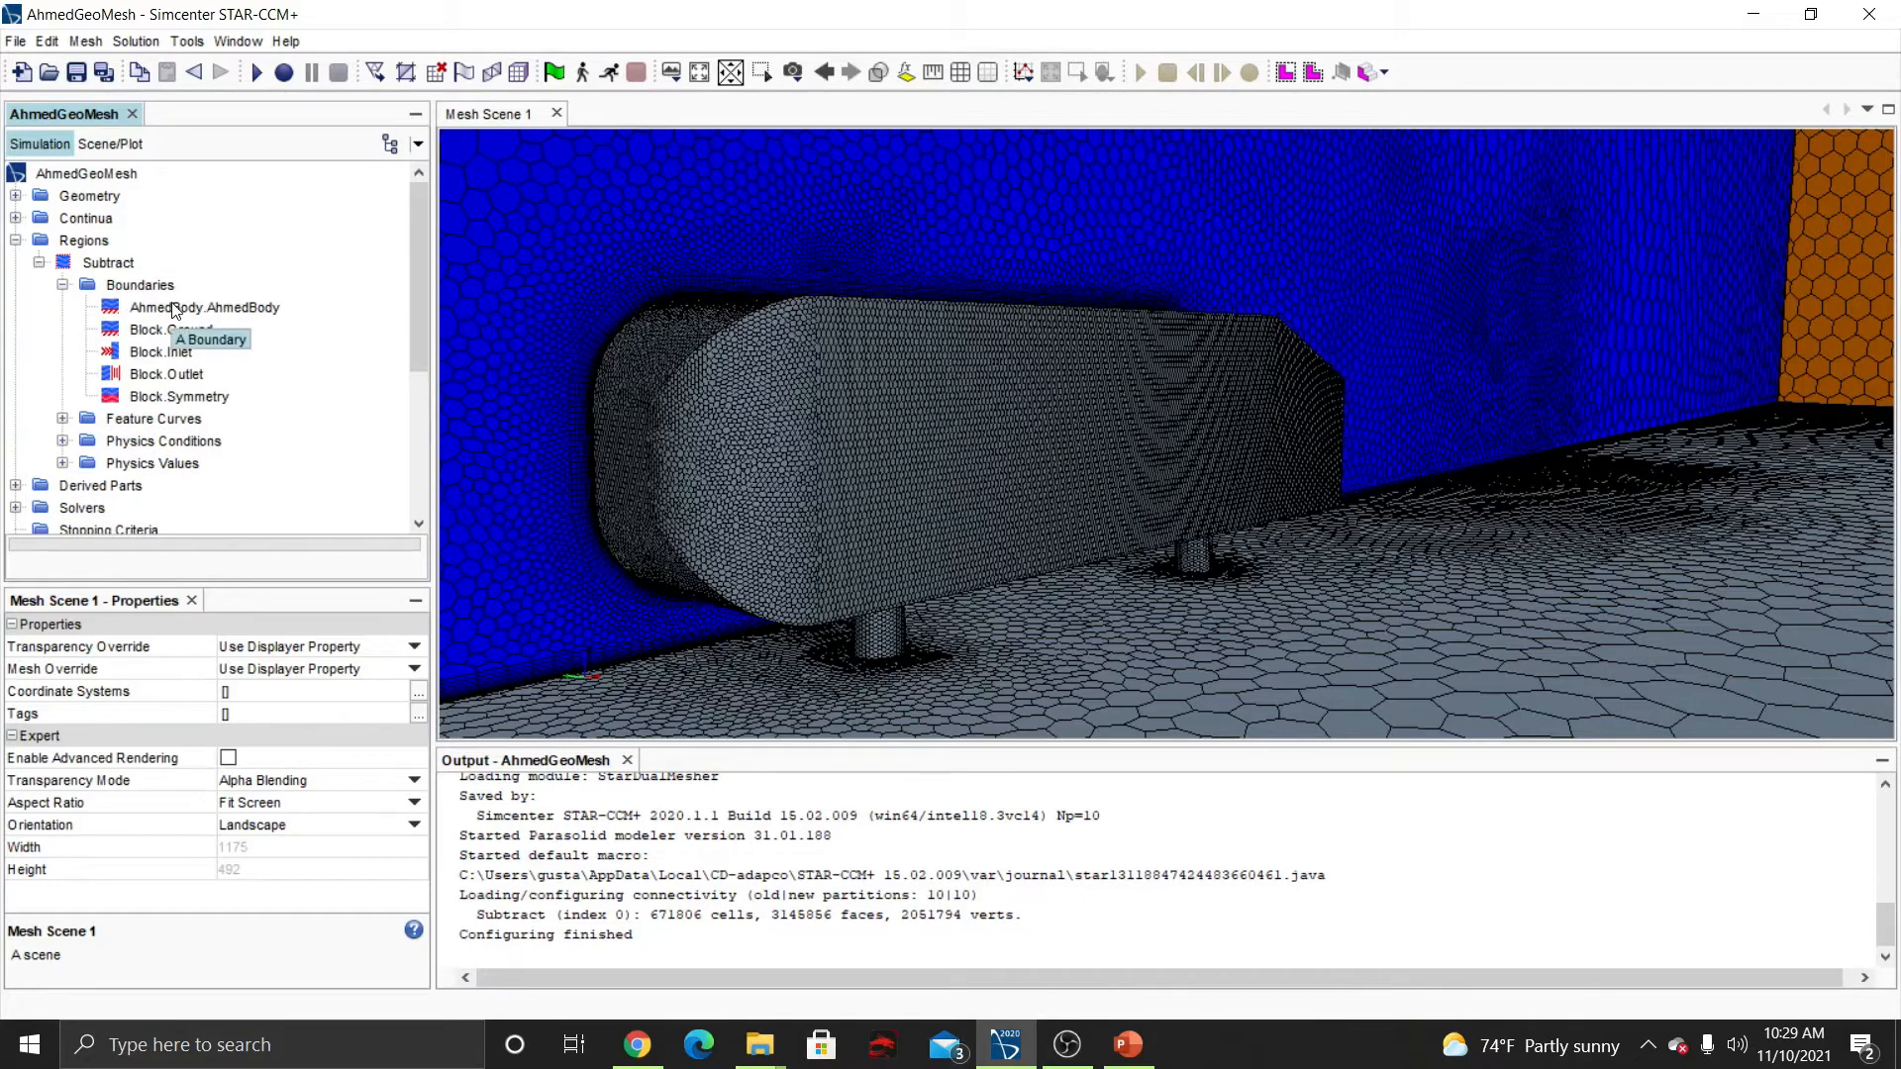
pyautogui.click(174, 309)
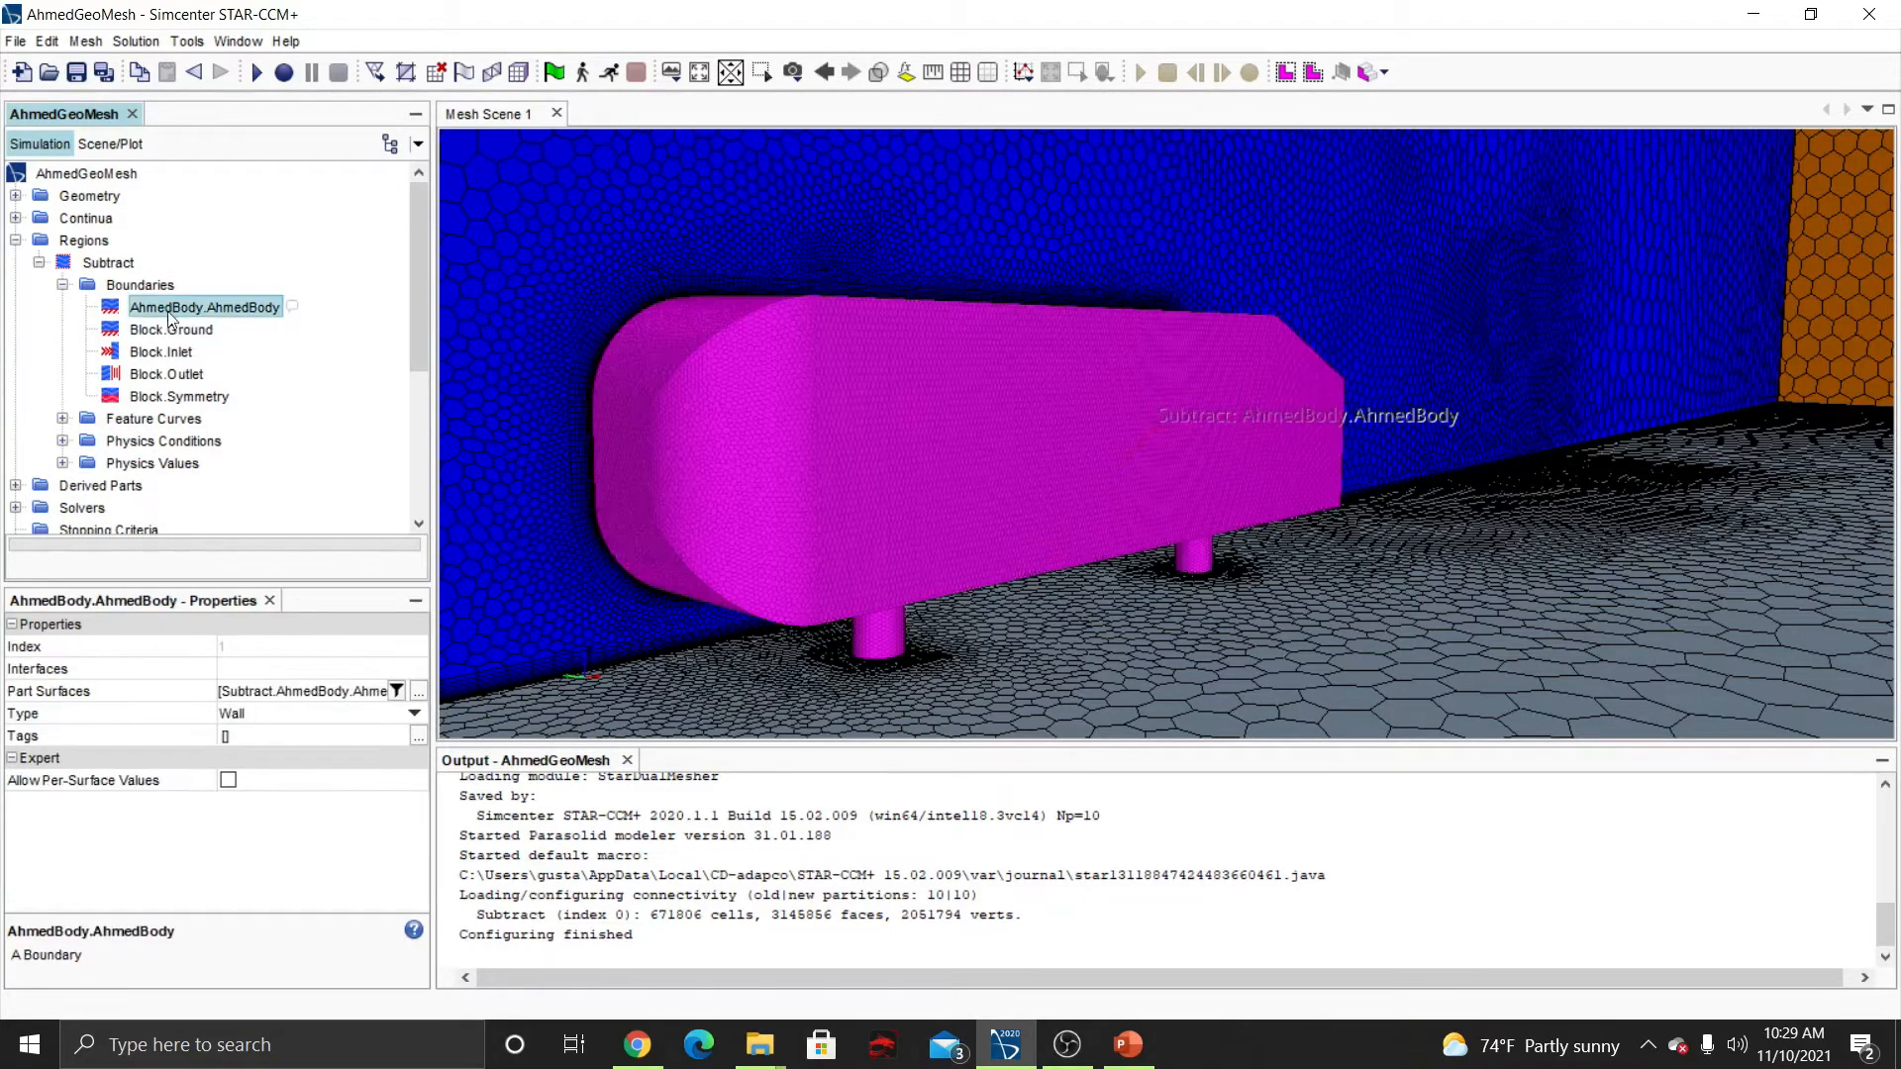
pyautogui.click(166, 331)
pyautogui.click(159, 353)
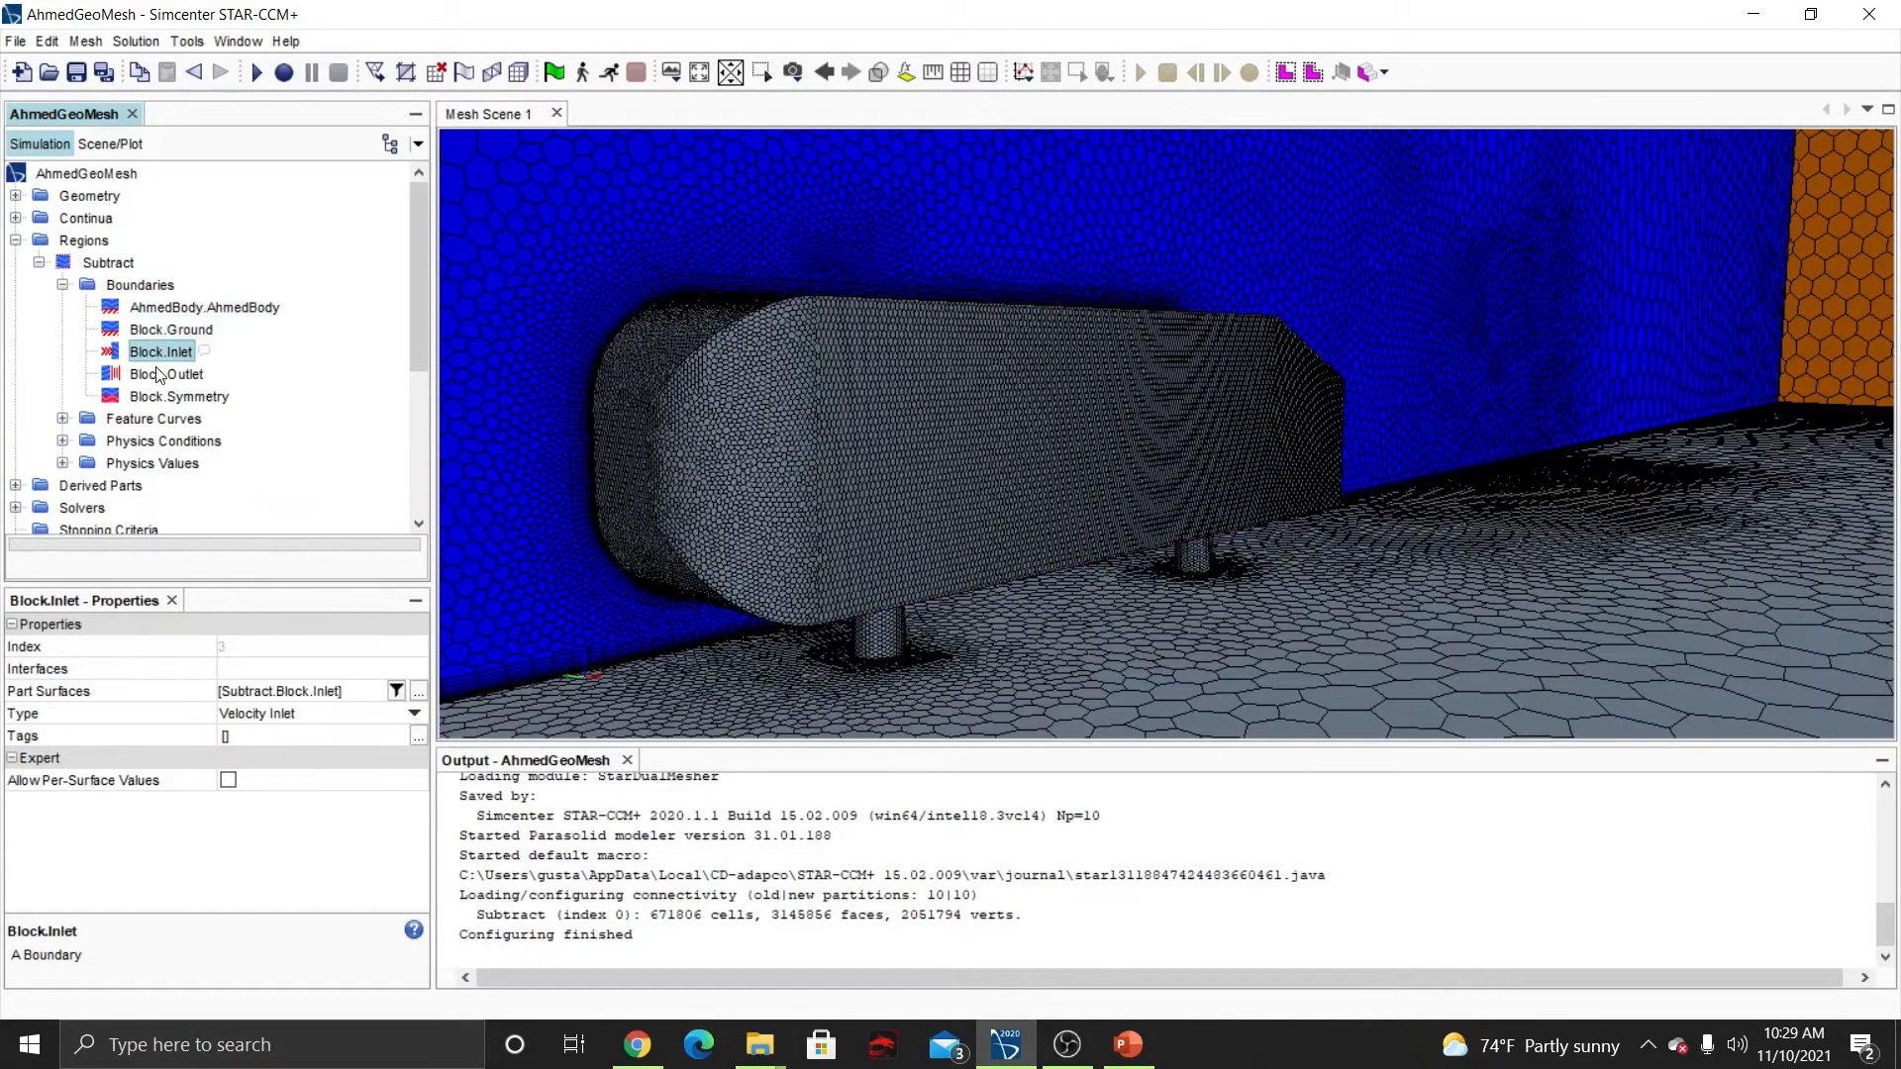
pyautogui.click(160, 374)
pyautogui.click(161, 396)
pyautogui.click(161, 375)
pyautogui.click(160, 355)
# Start recording a macro saved as Cheese.java in the Documents folder.
pyautogui.click(15, 218)
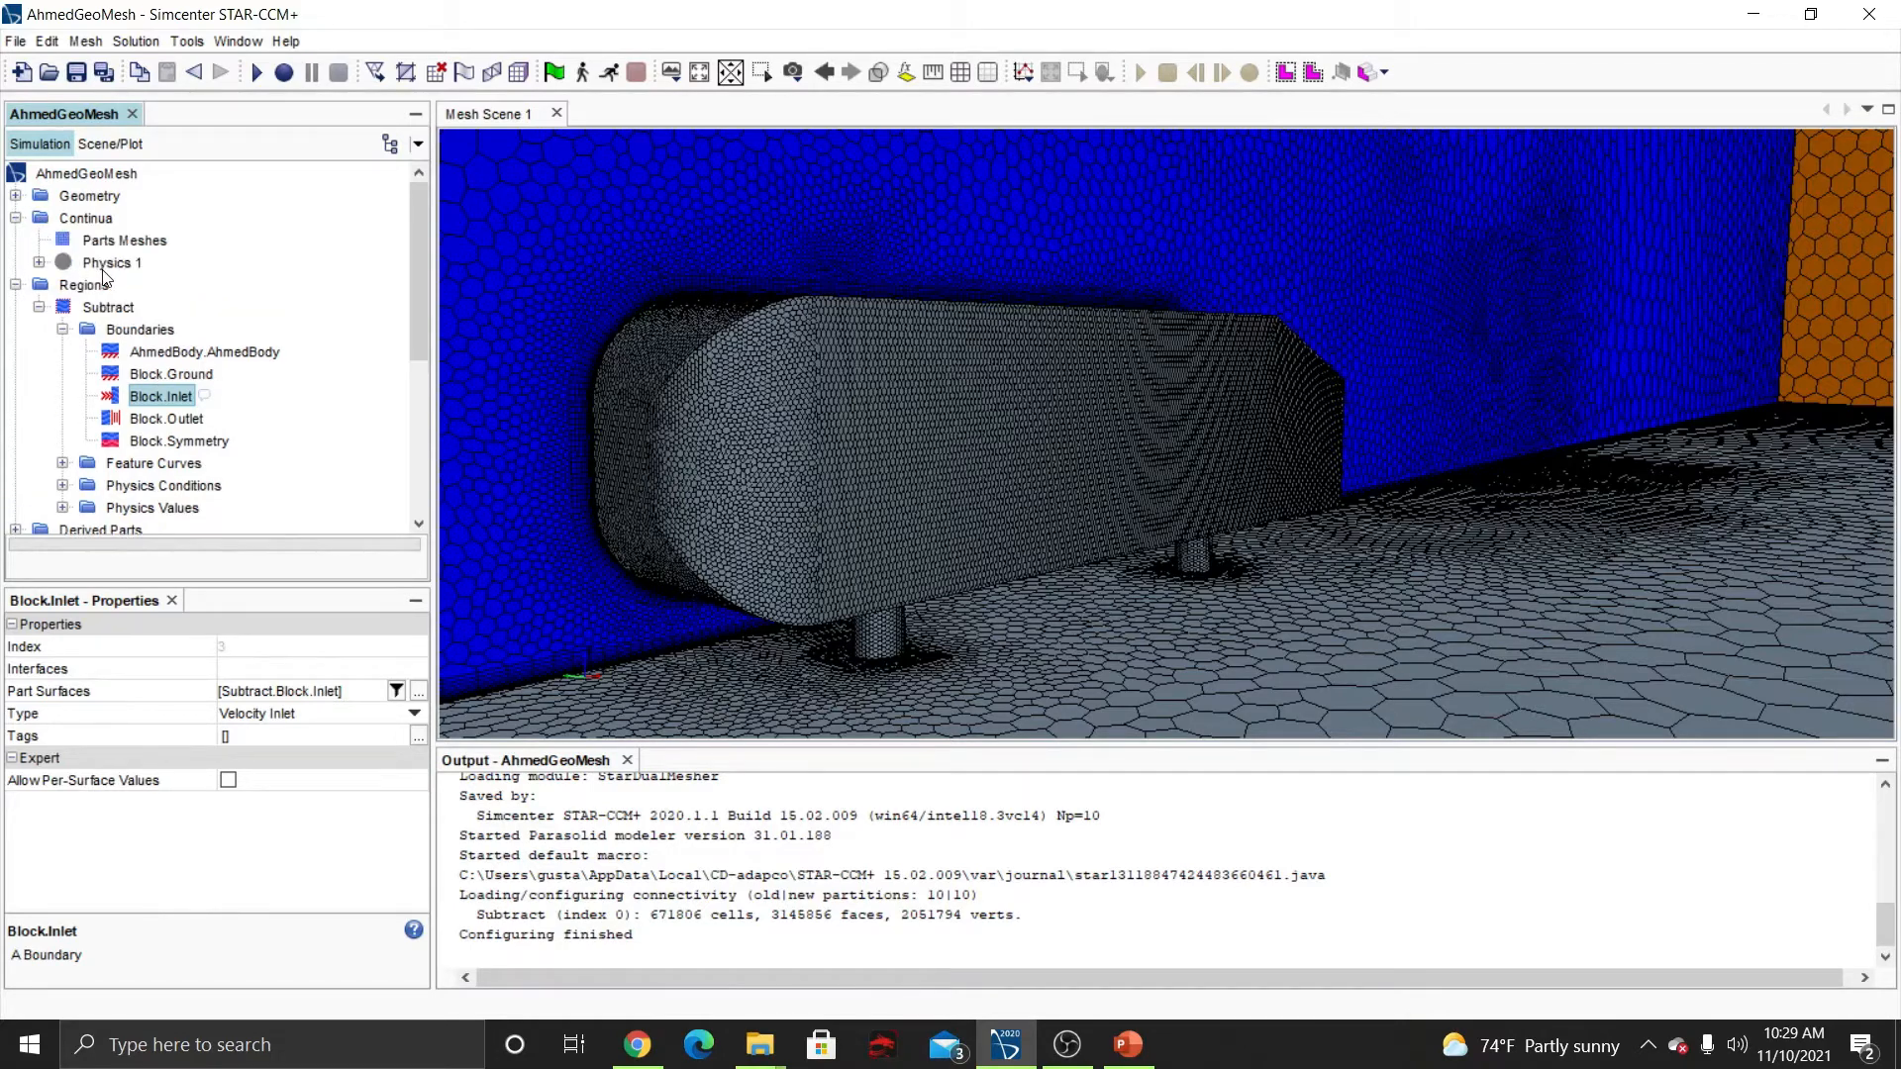
pyautogui.click(97, 264)
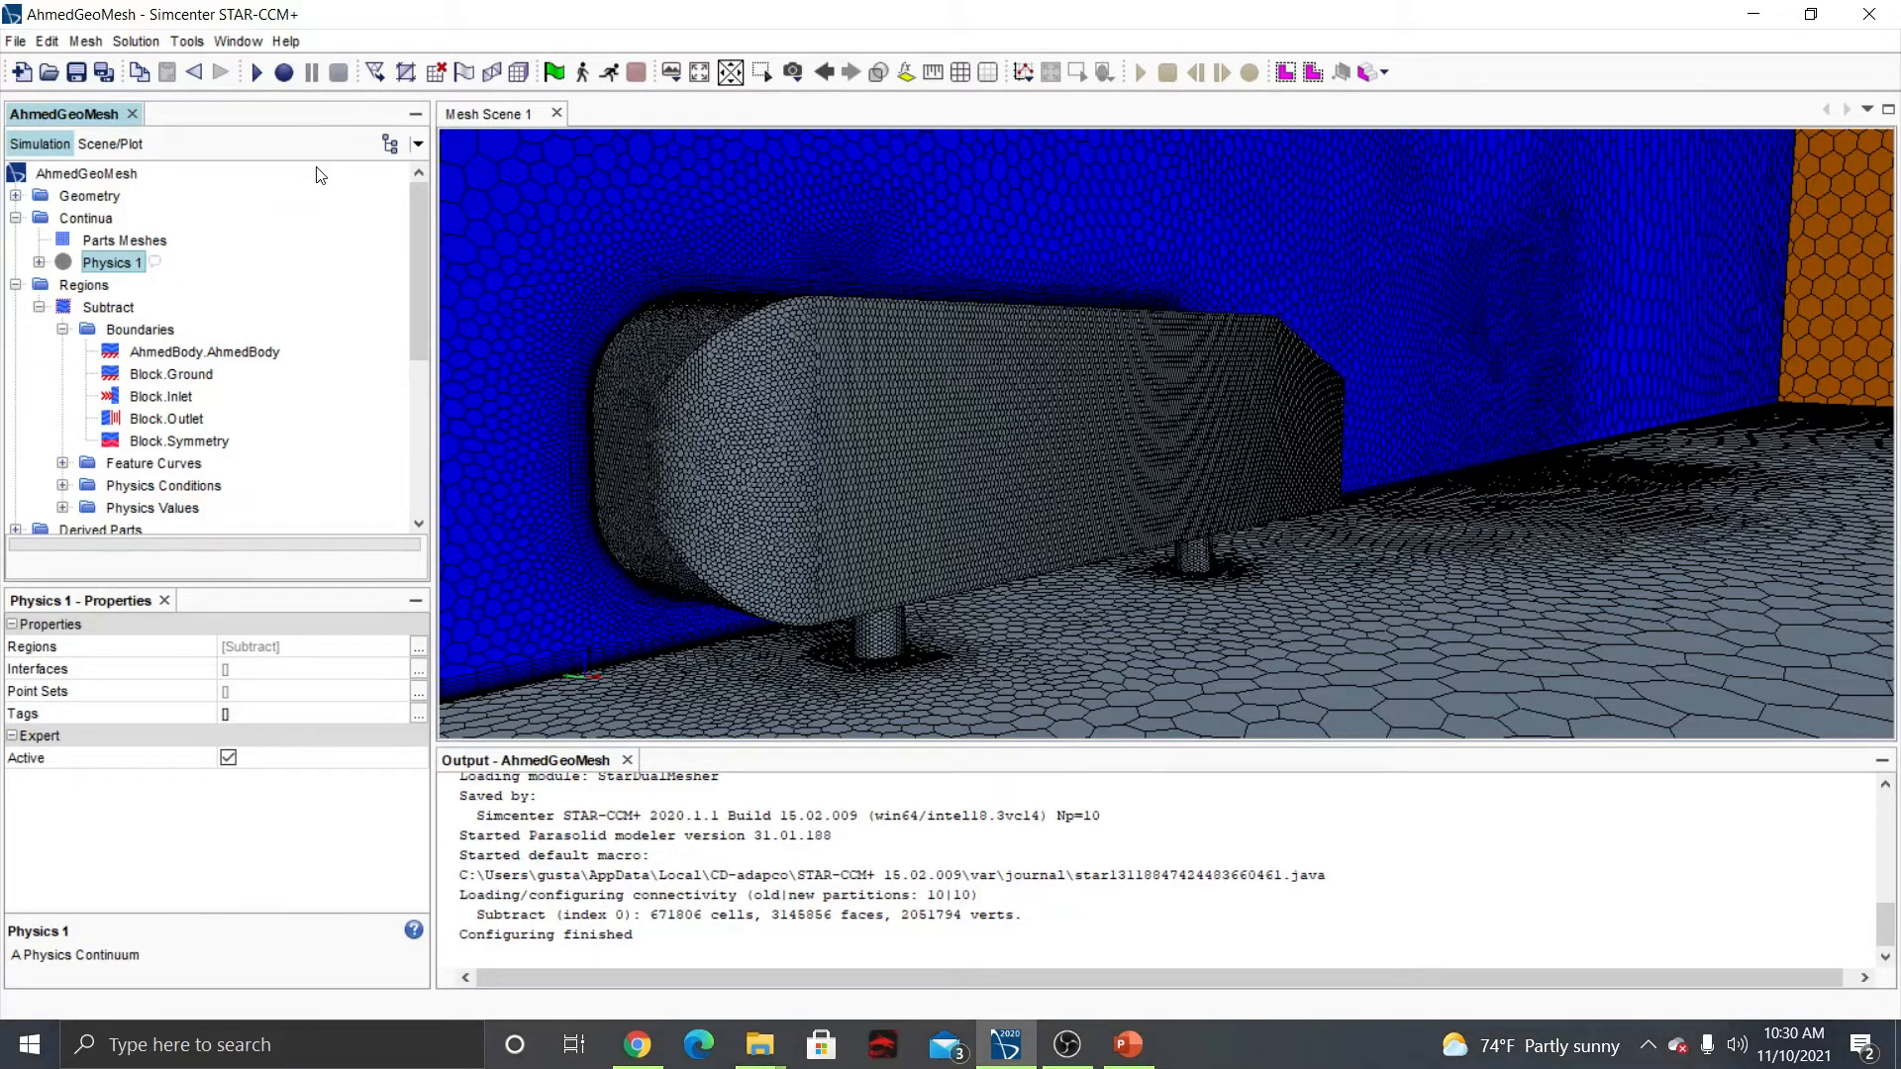
pyautogui.click(284, 74)
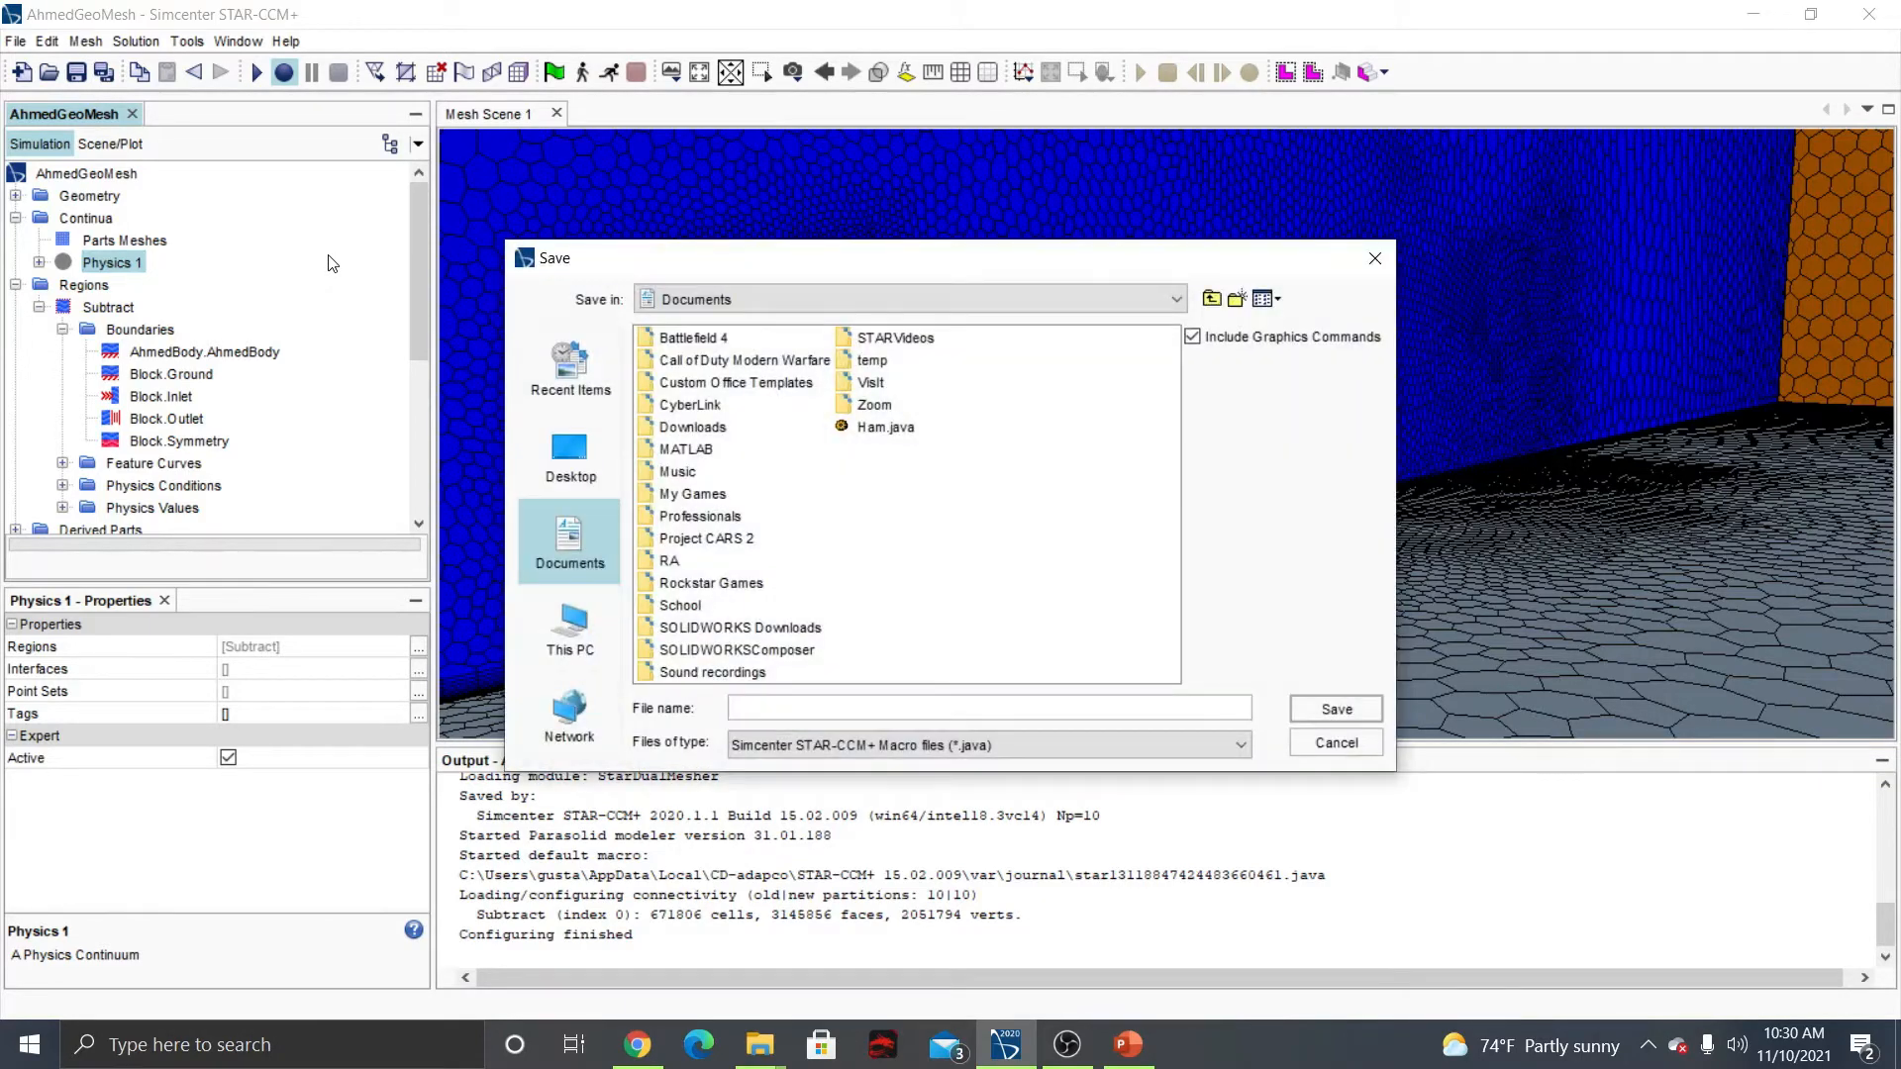
pyautogui.click(785, 710)
pyautogui.write('Cheese.java')
pyautogui.click(1334, 709)
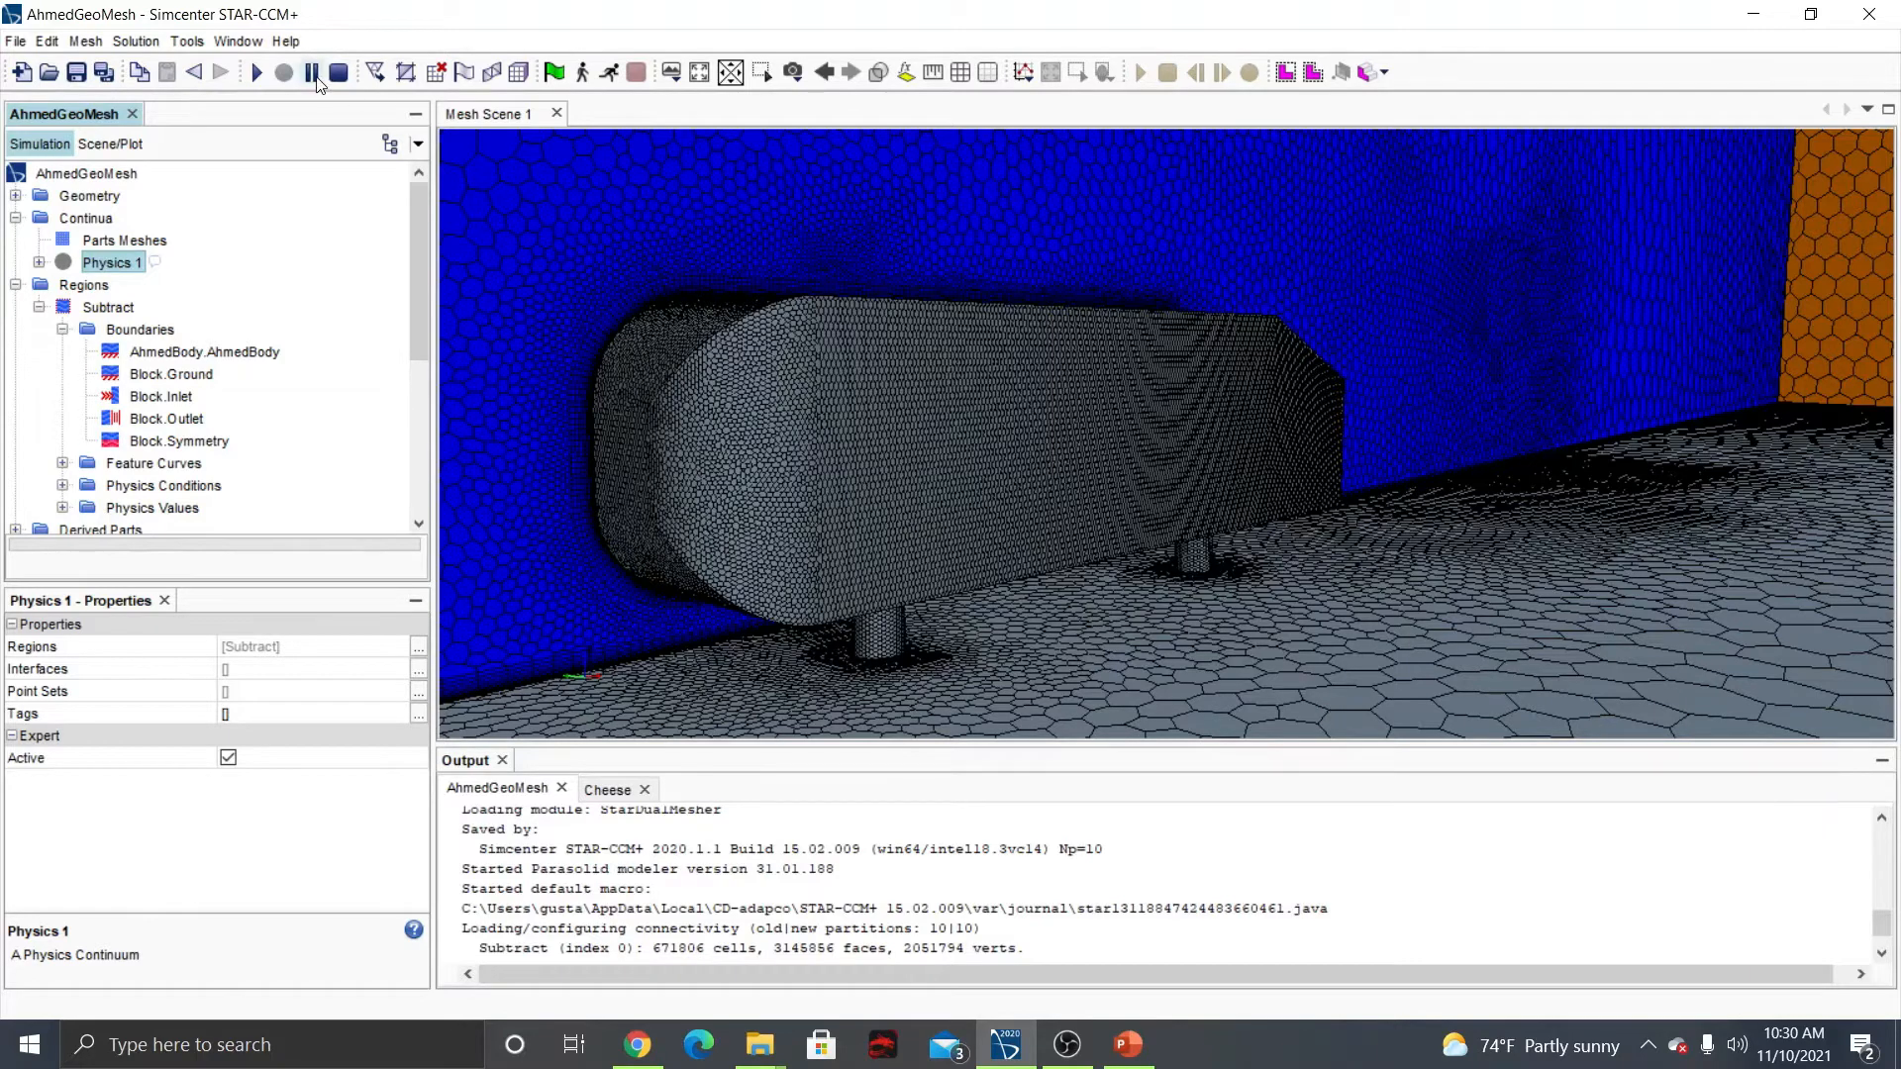
# Open the model selection of the Physics 1 continuum and enable the Steady time model and Gas material.
pyautogui.click(39, 262)
pyautogui.click(63, 285)
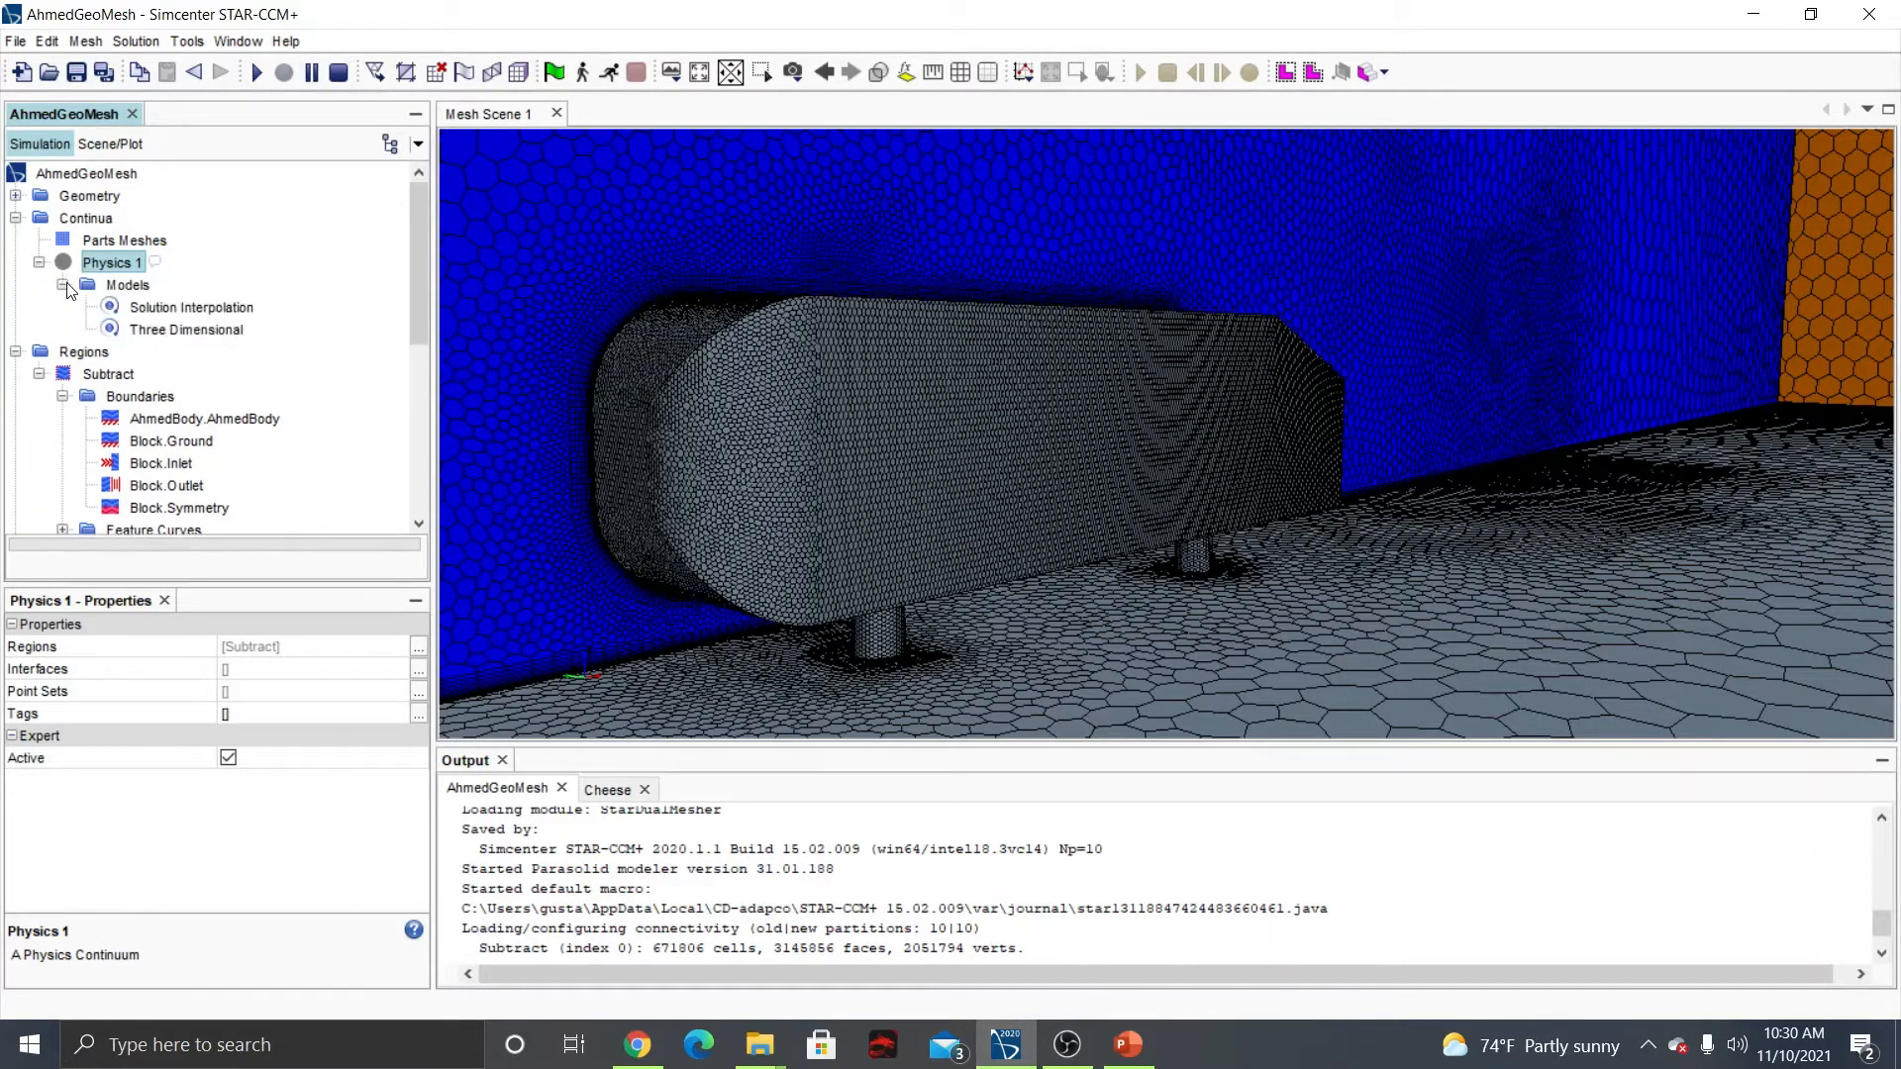
pyautogui.doubleClick(87, 287)
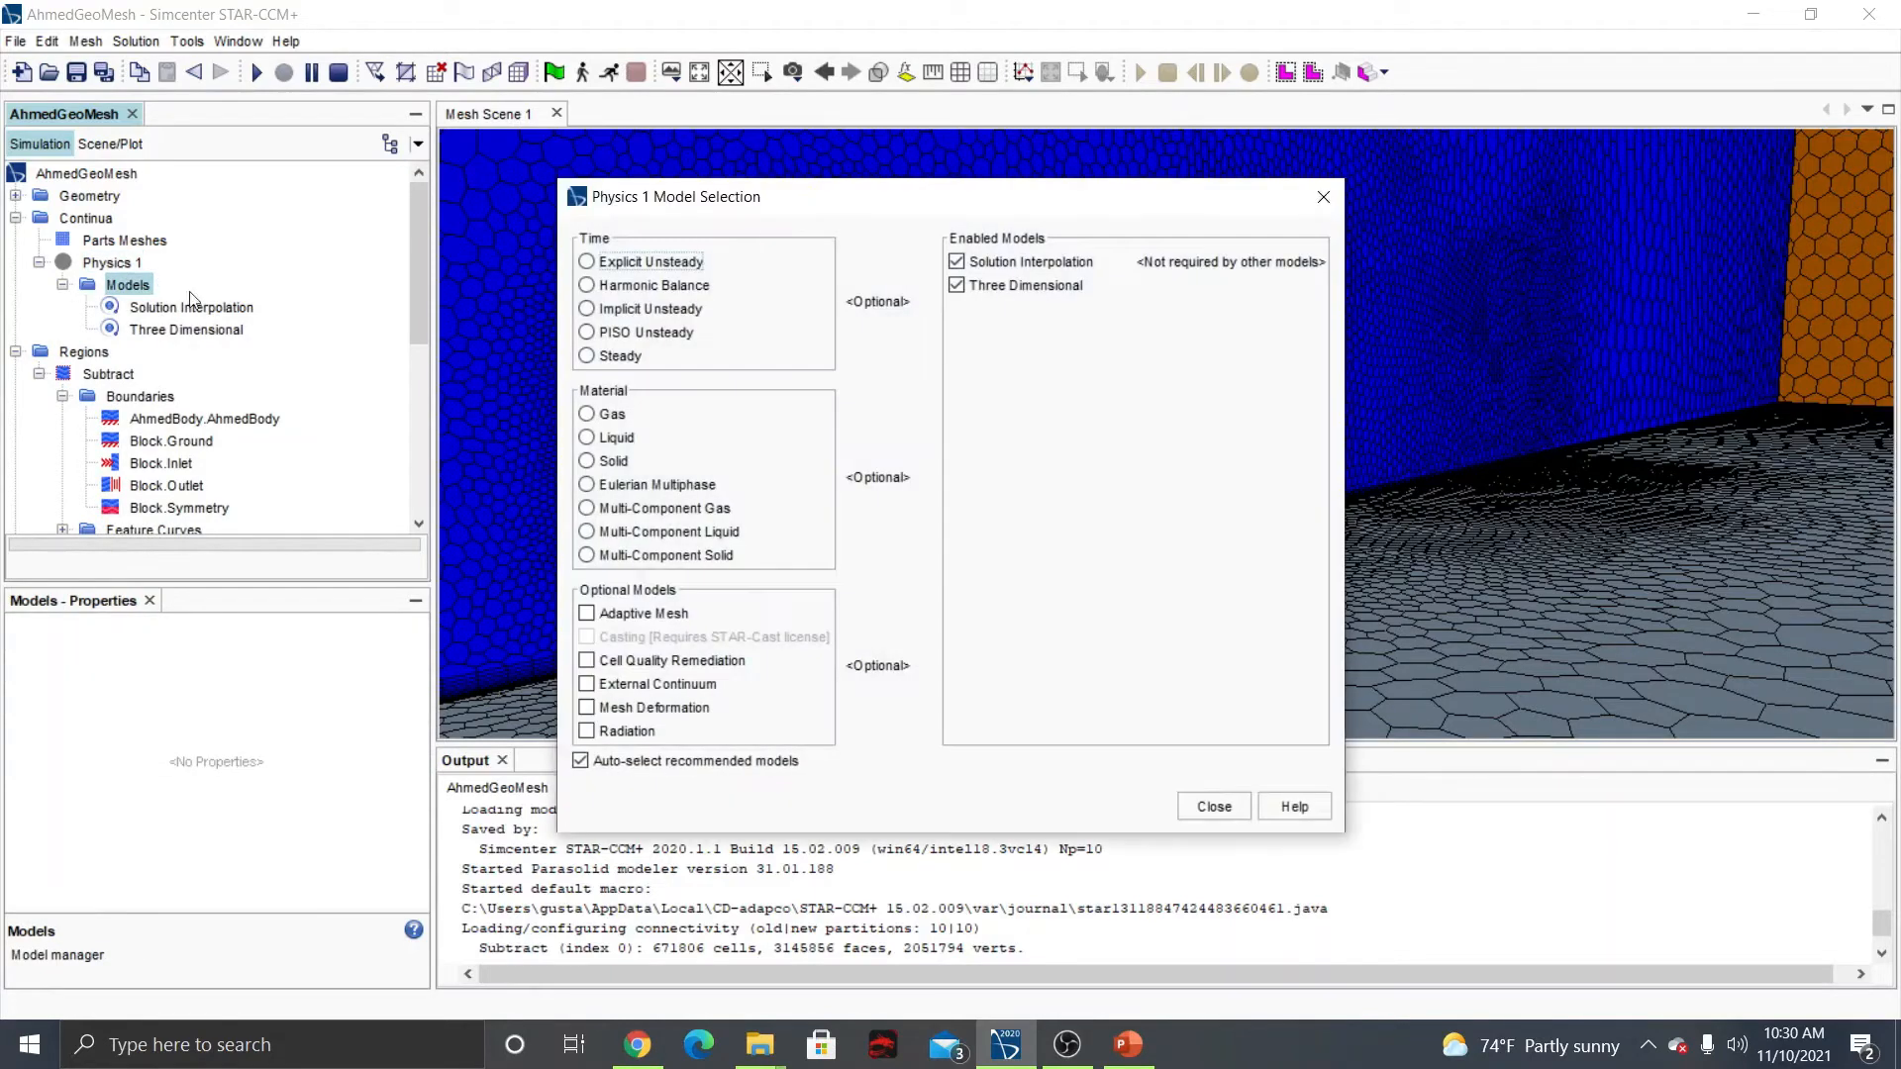
pyautogui.click(632, 359)
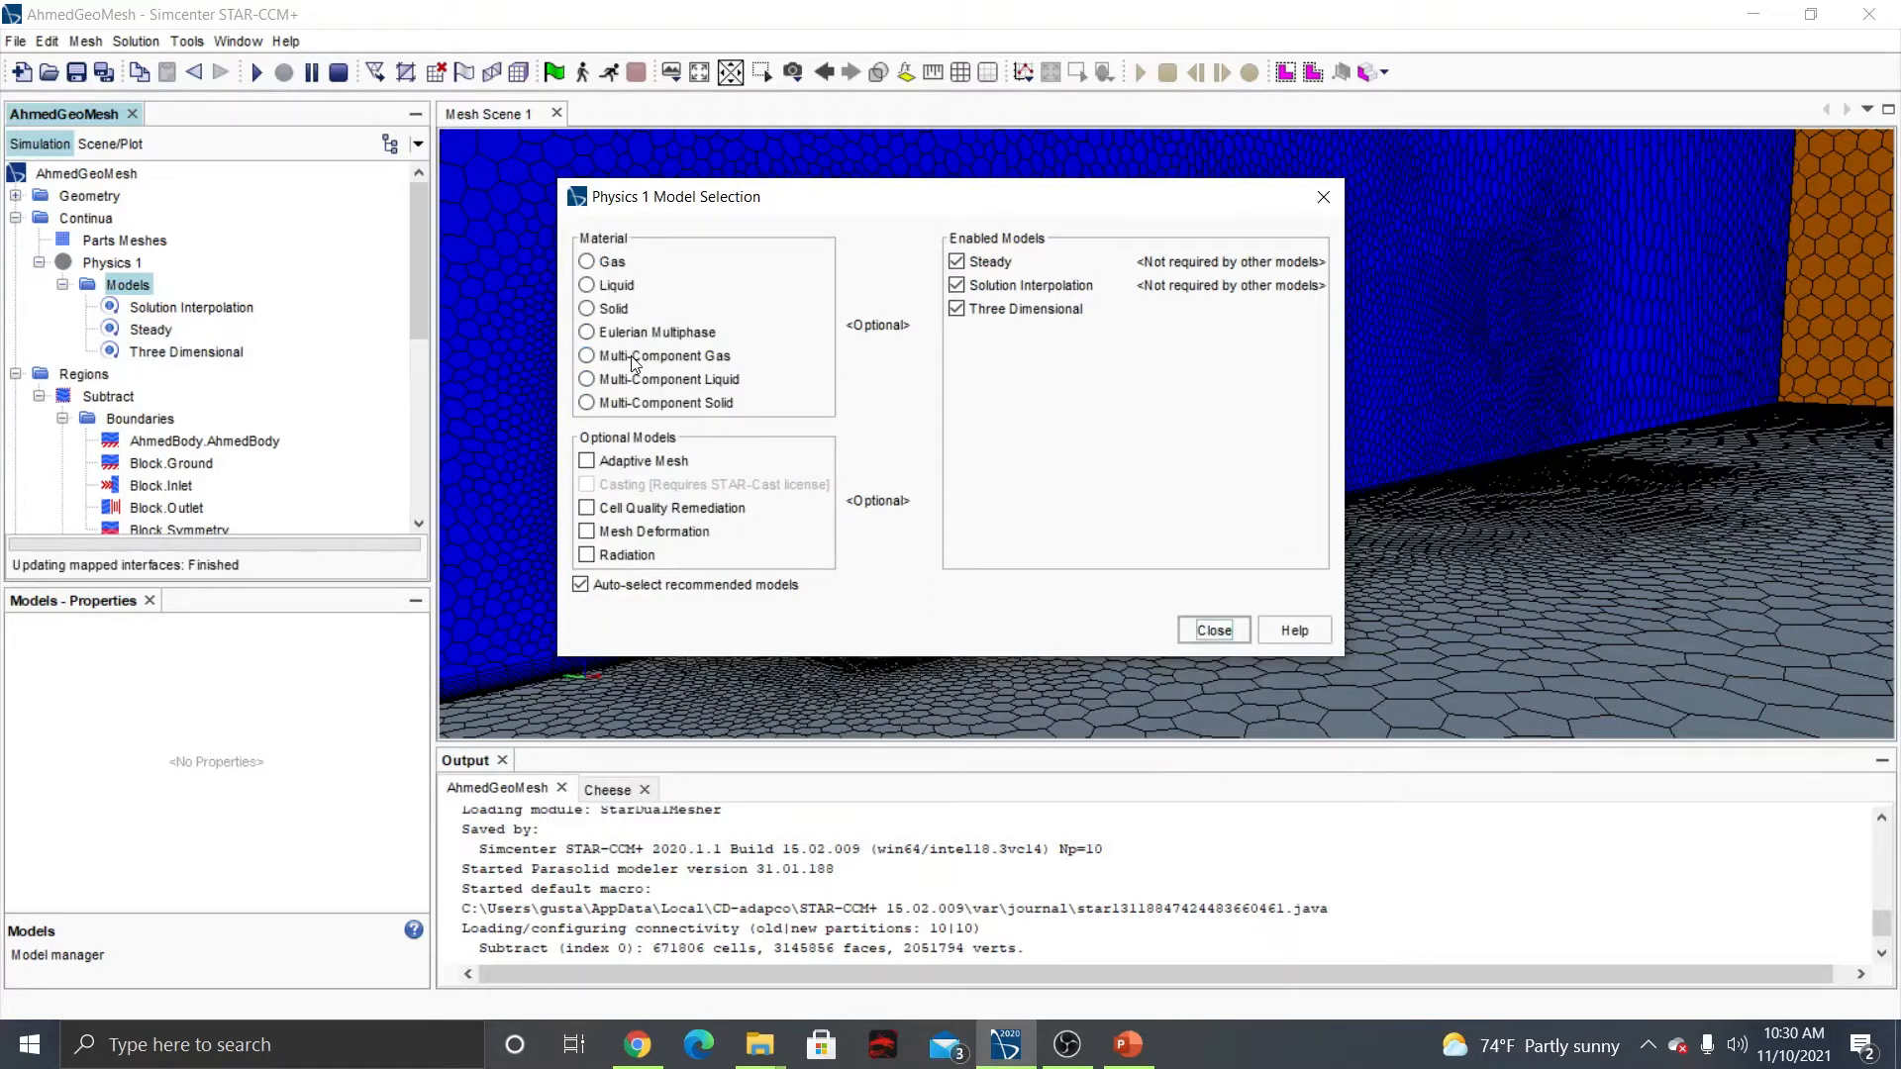
pyautogui.click(589, 262)
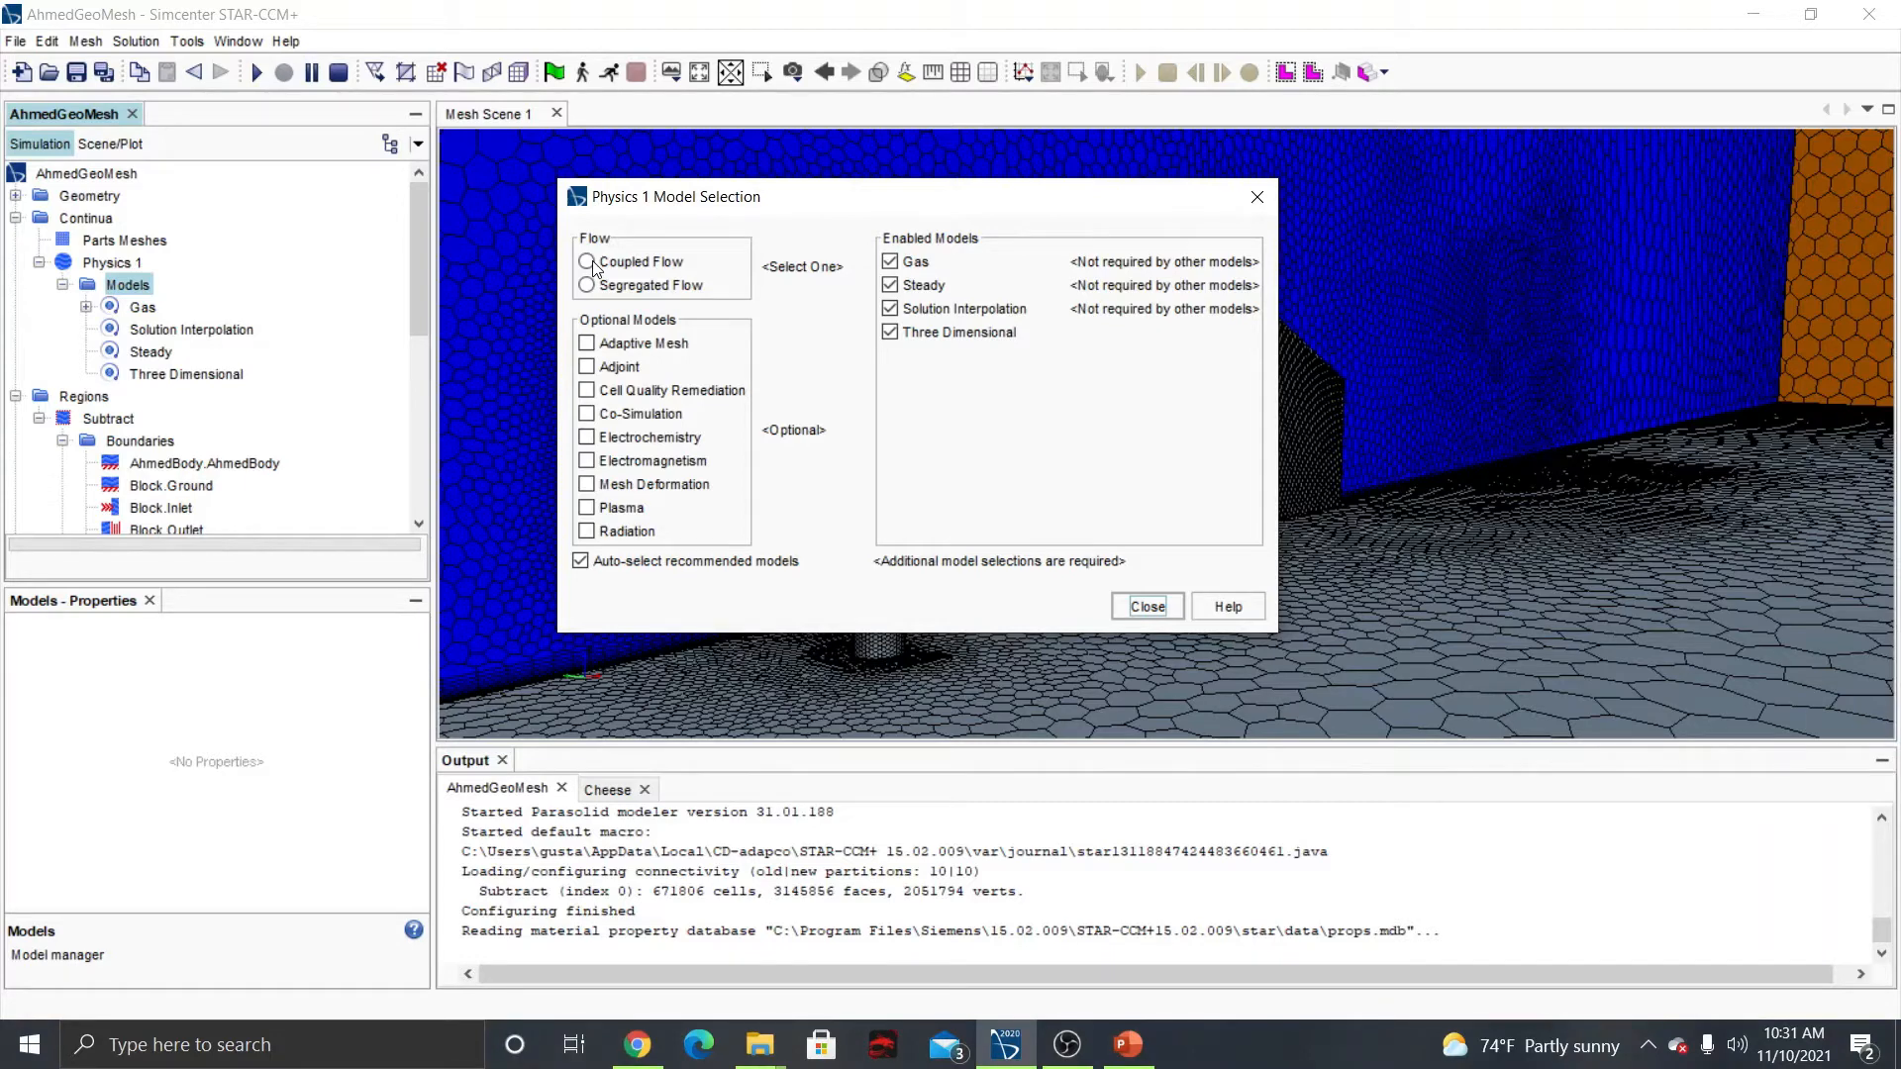
# Add Coupled Flow, Constant Density, Turbulent and K-Omega Turbulence to the Physics 1 models and finish the selection.
pyautogui.click(644, 263)
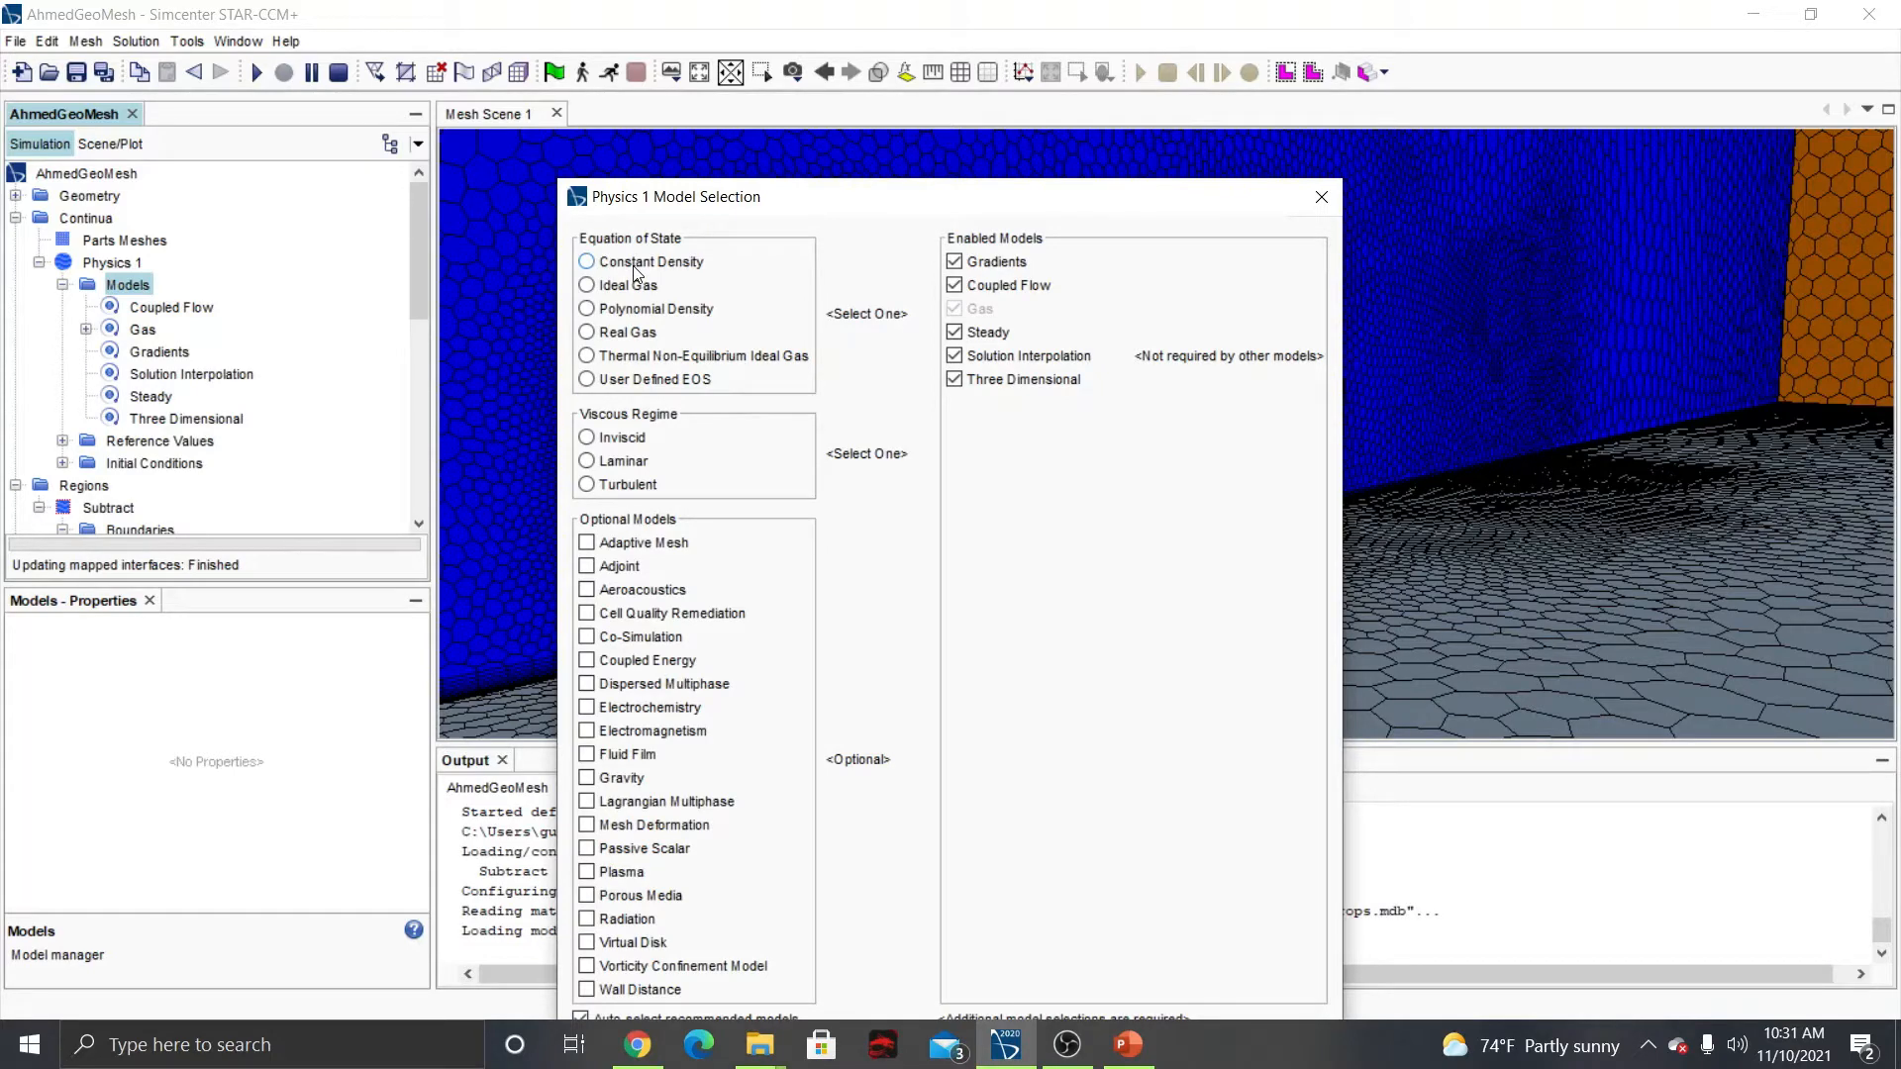
pyautogui.click(635, 268)
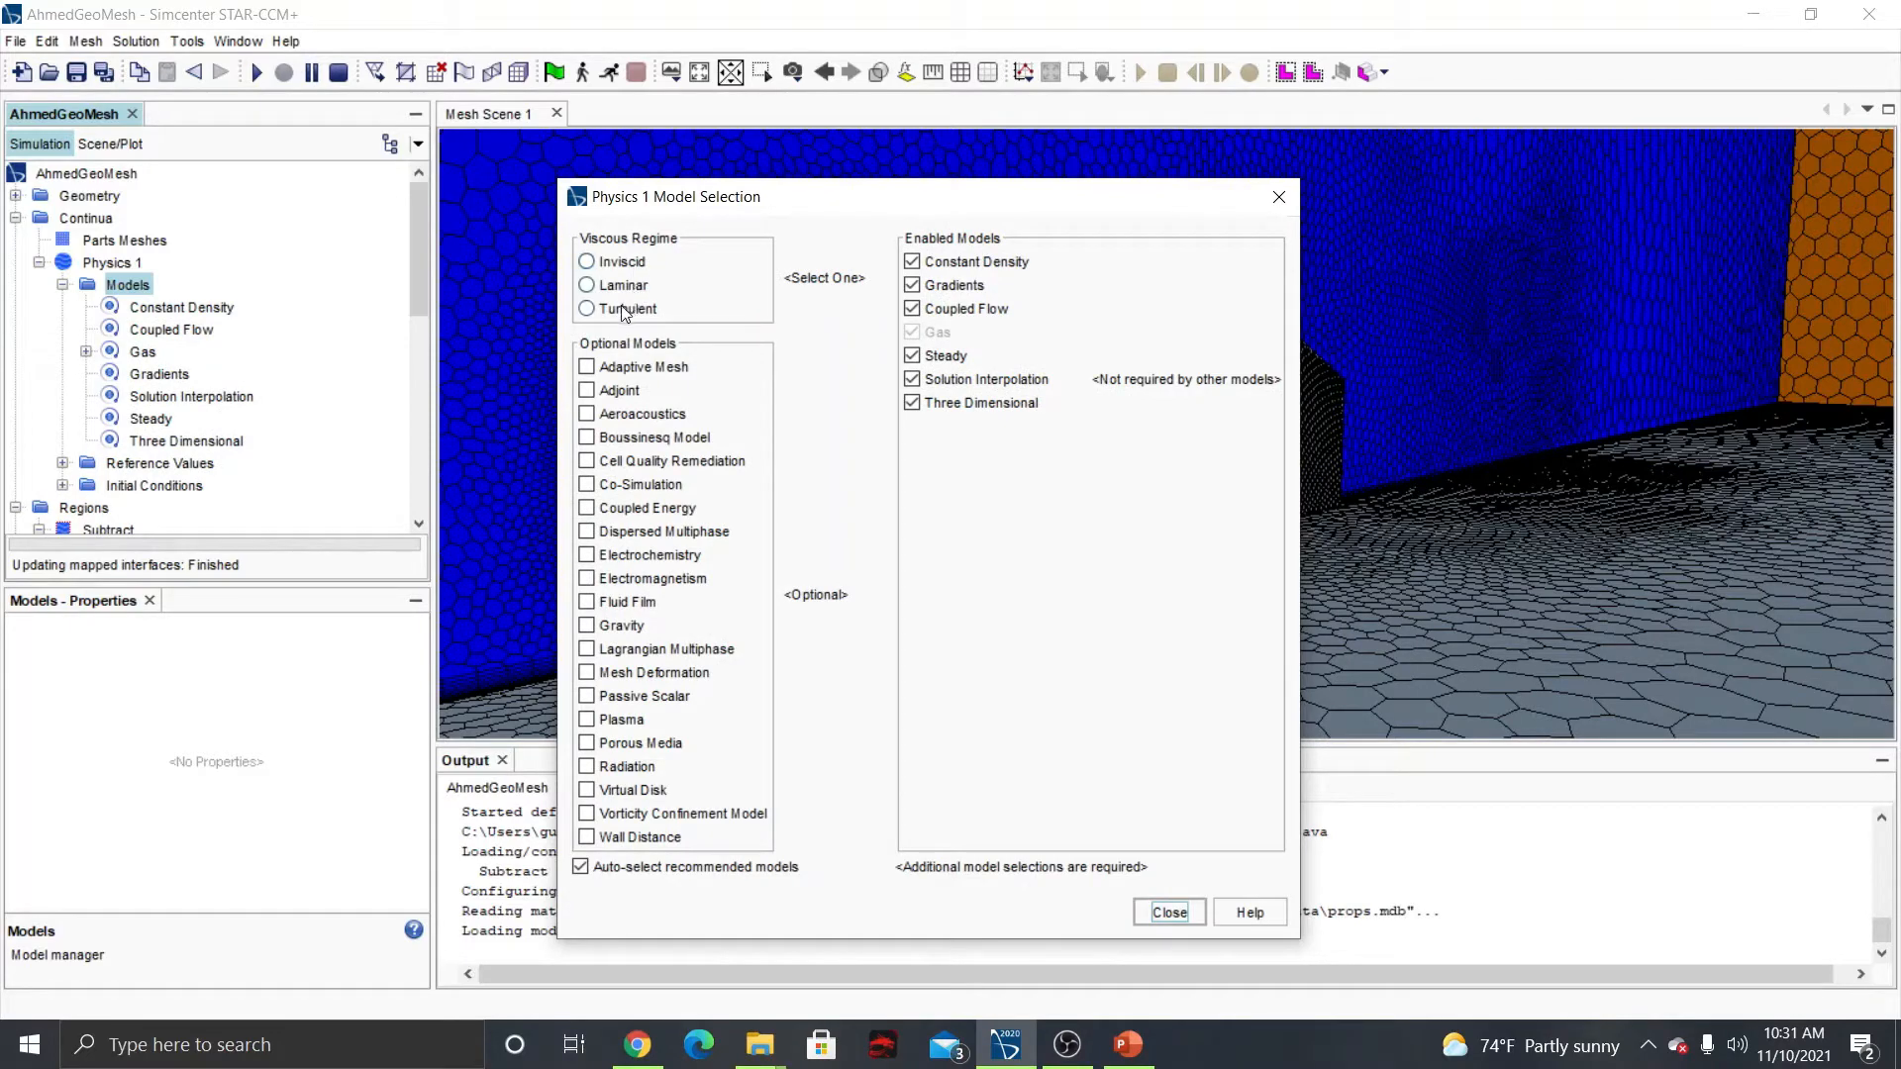
pyautogui.click(622, 309)
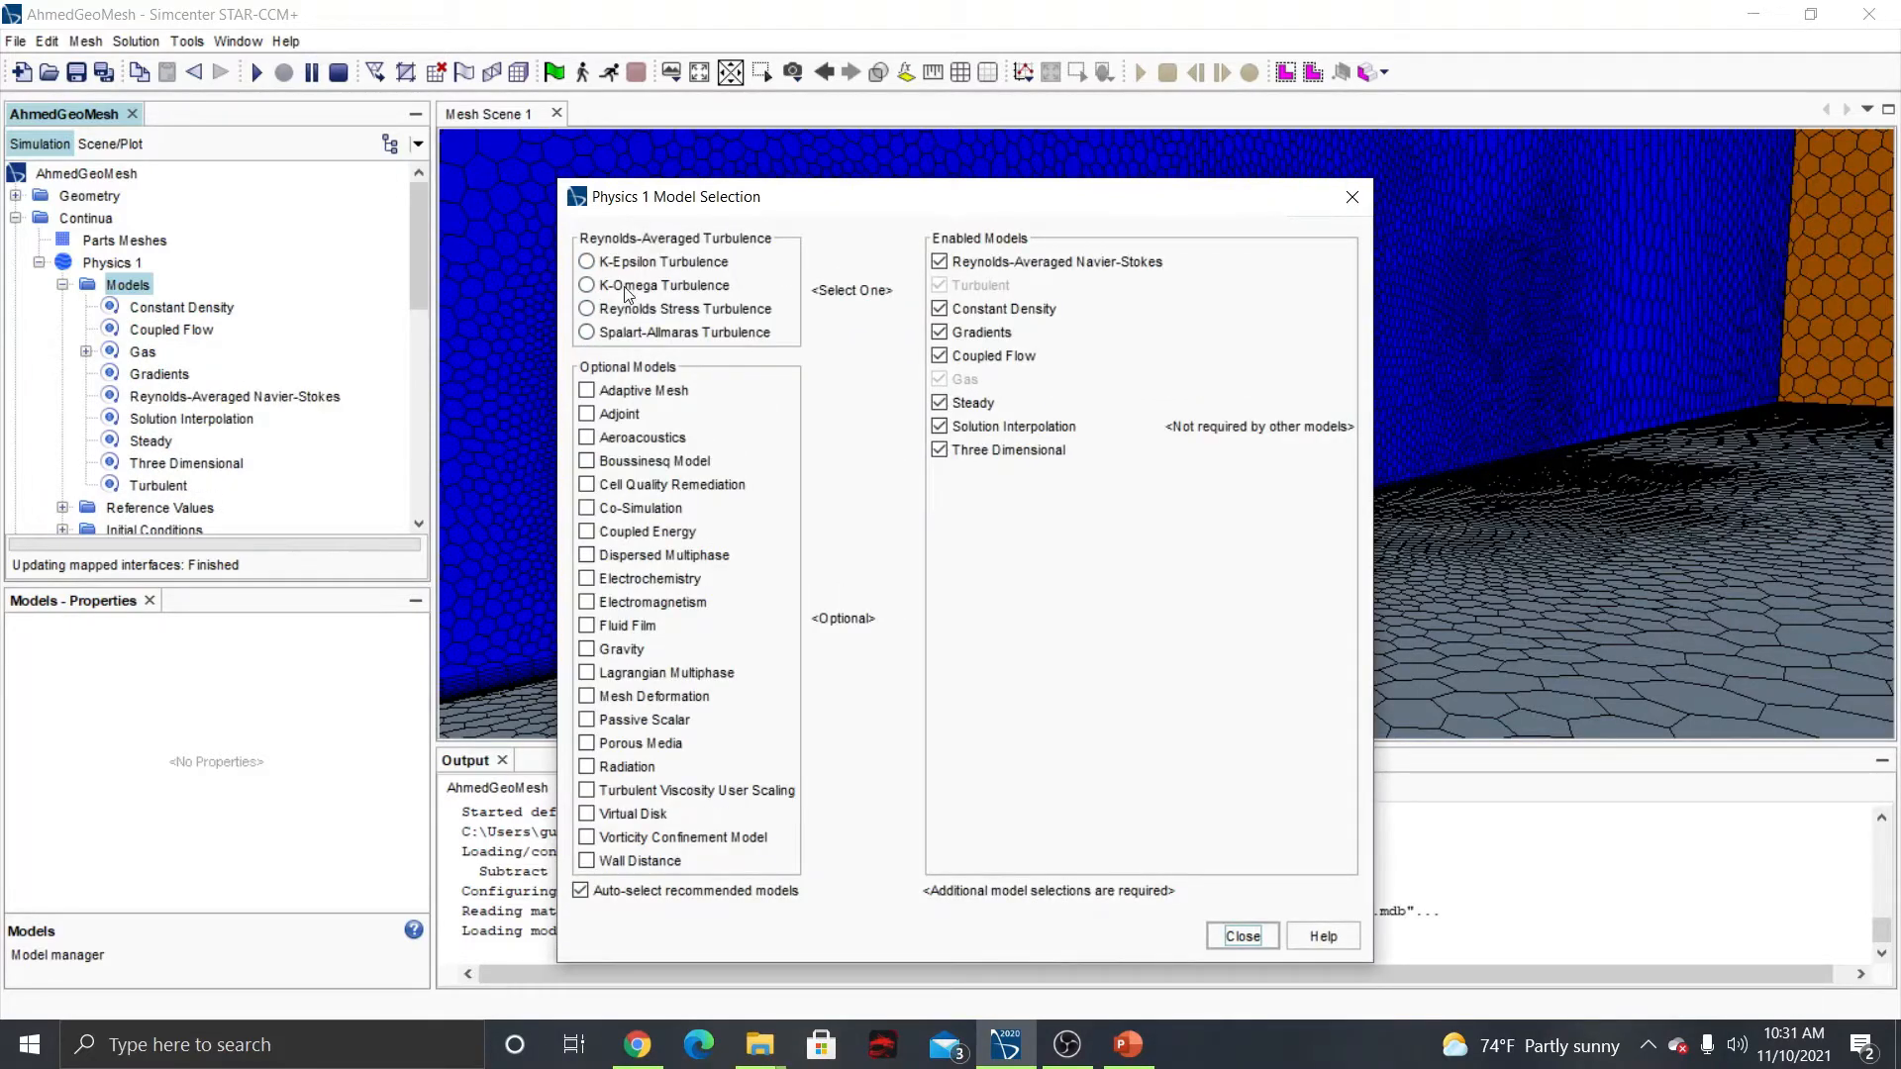
pyautogui.click(587, 286)
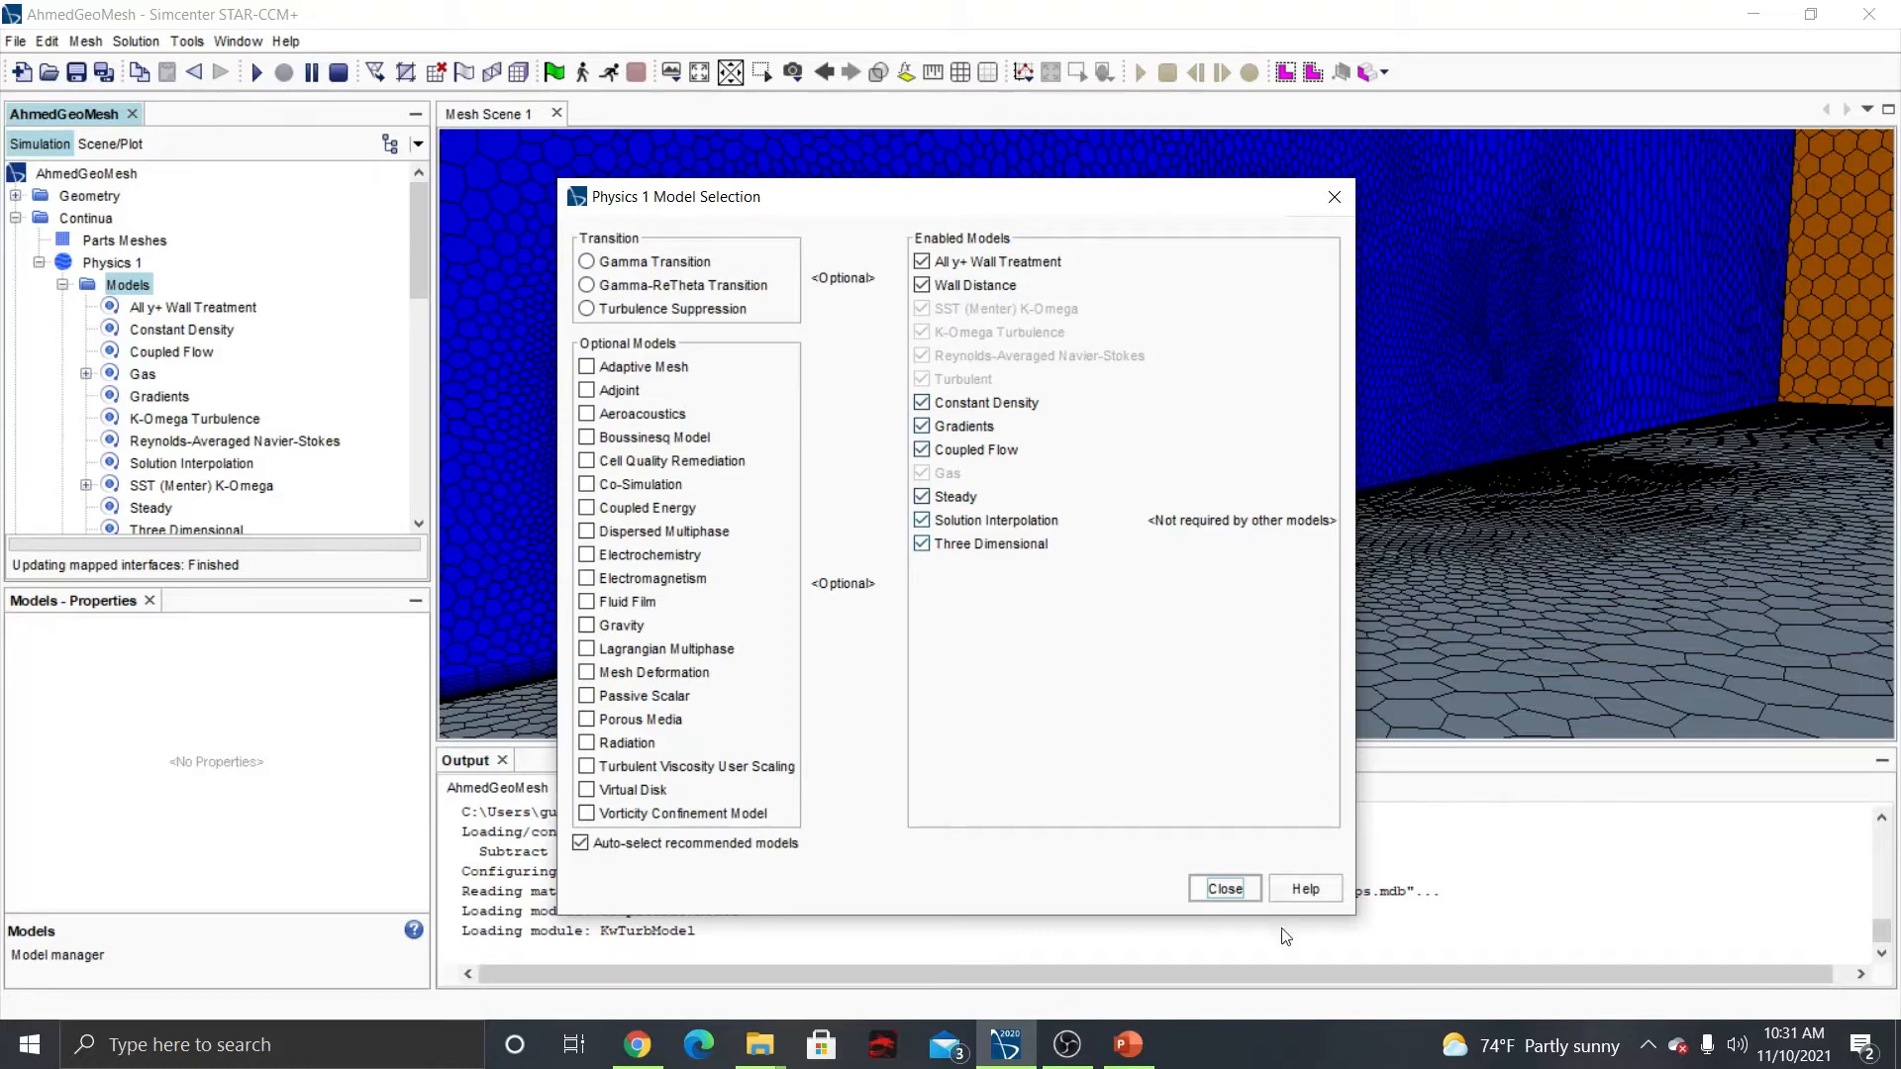
pyautogui.click(1228, 891)
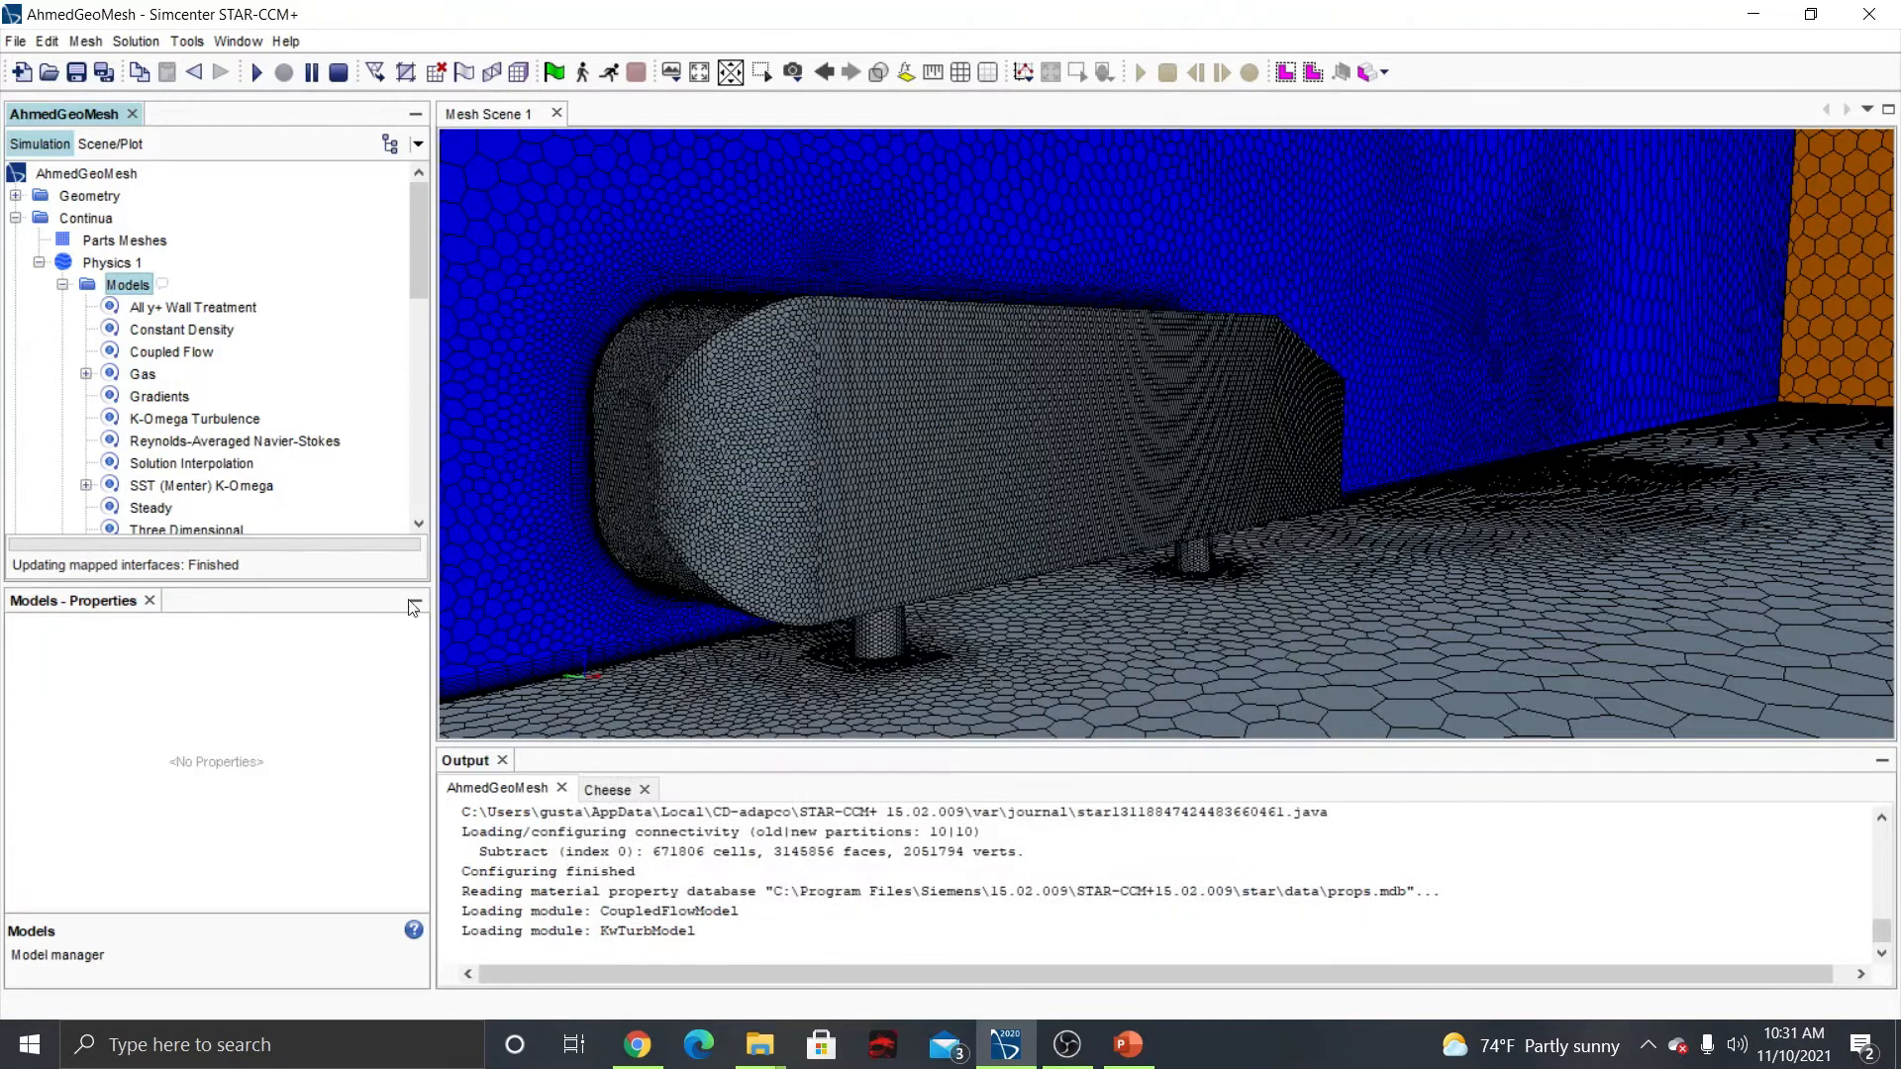
pyautogui.click(39, 262)
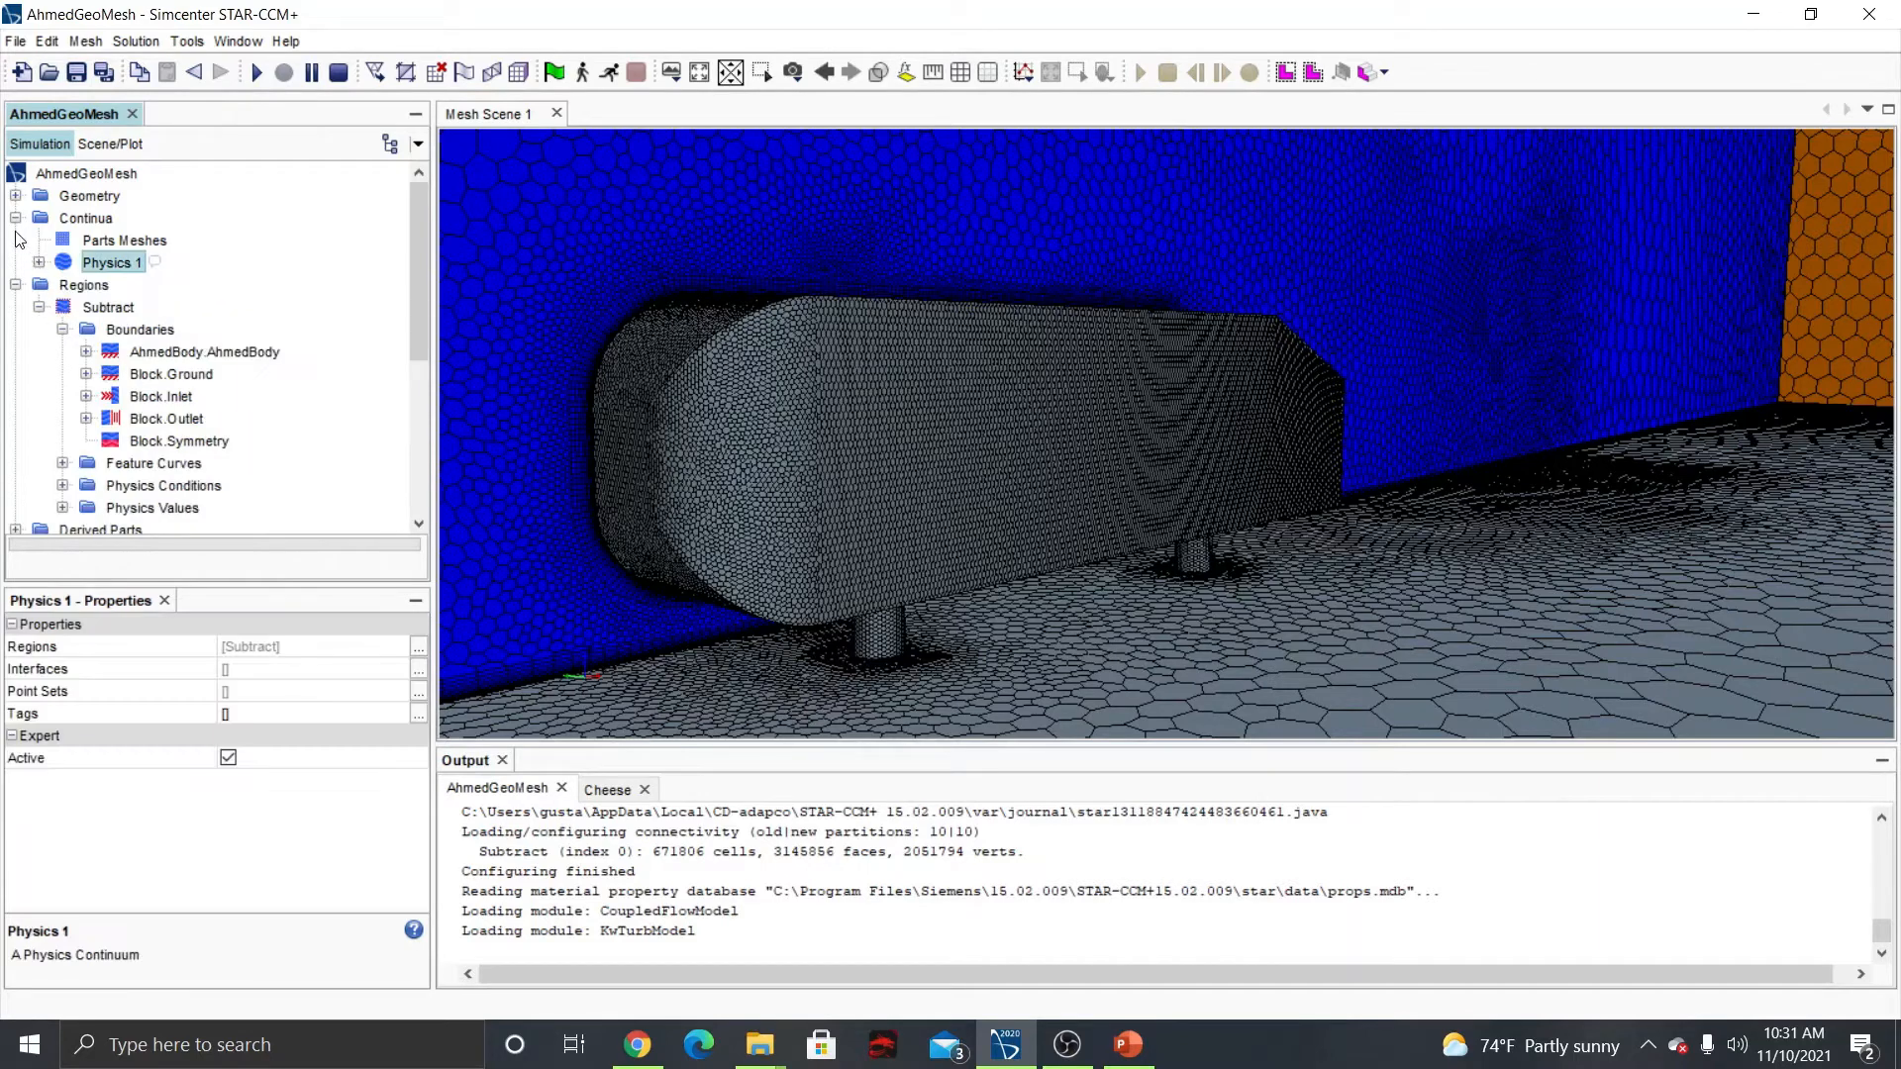
pyautogui.click(15, 219)
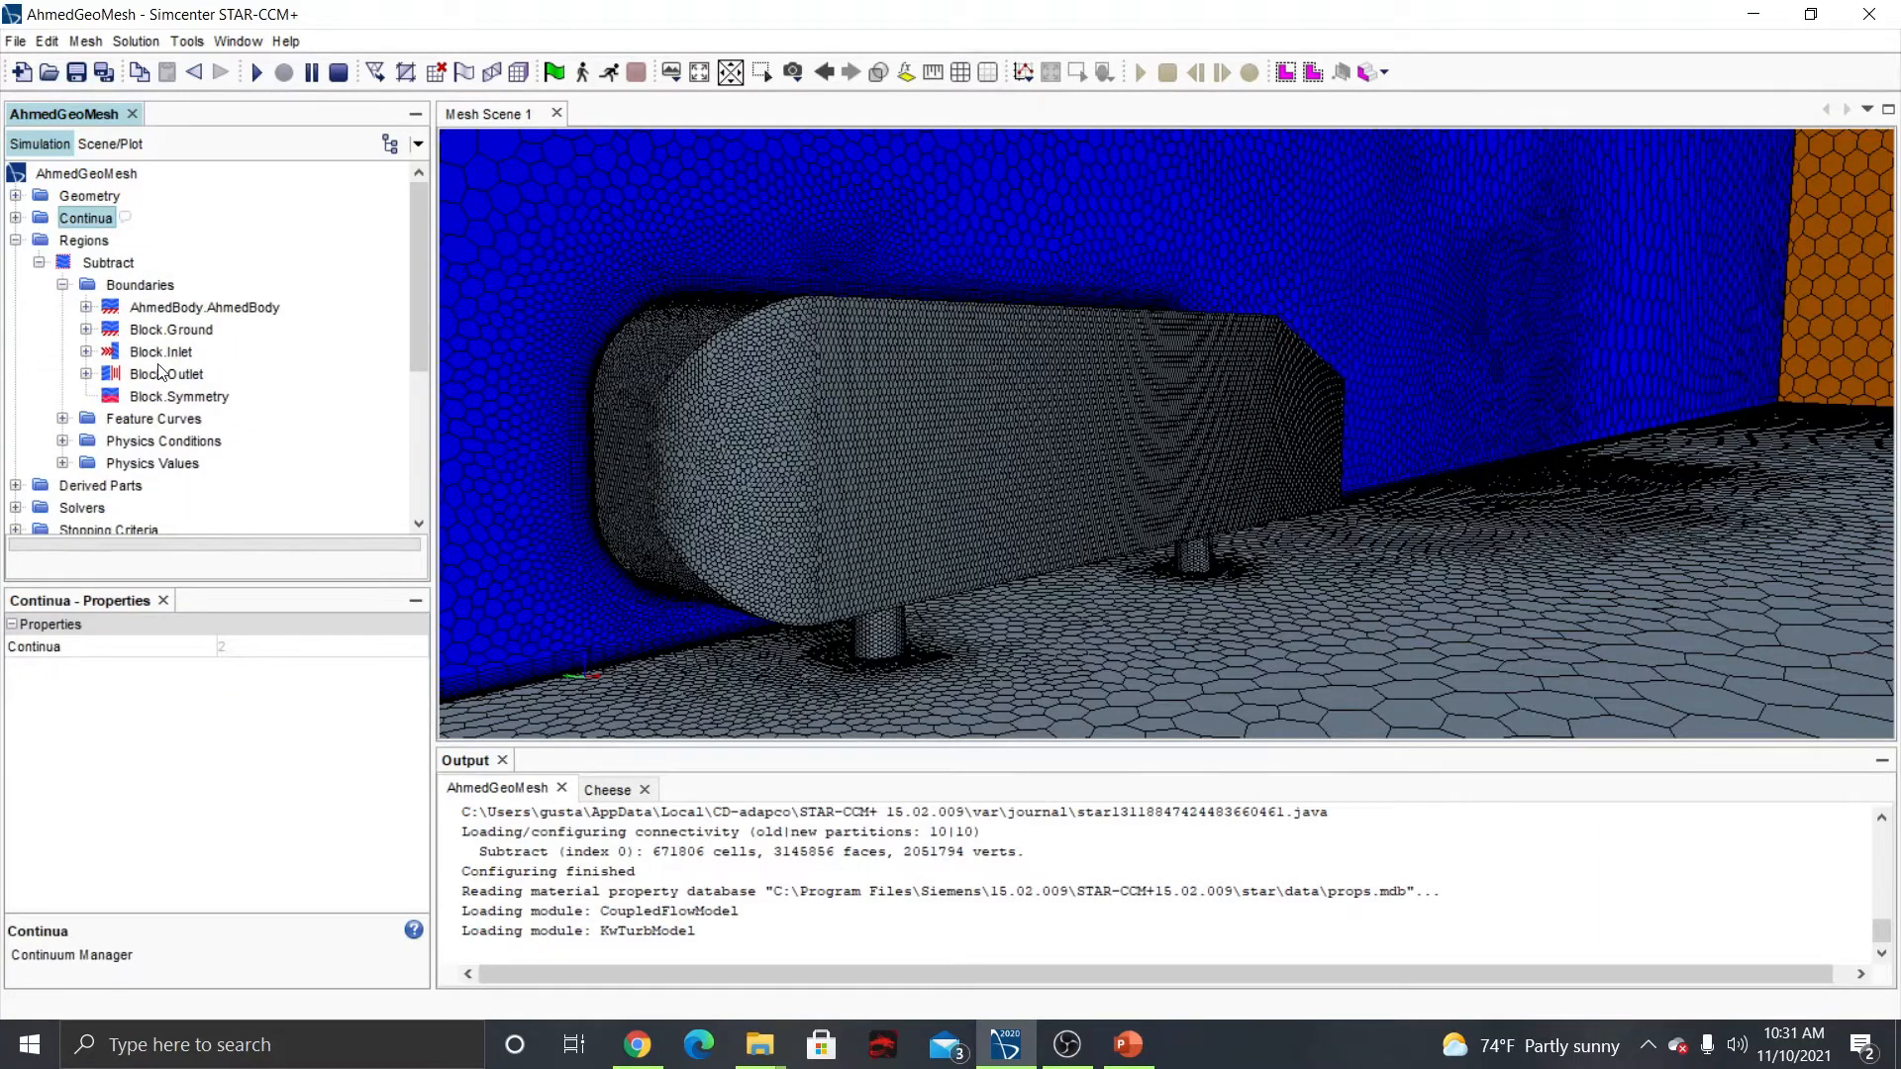
# Examine the Block.Inlet boundary in the mesh scene and its physics conditions, including the flow direction specification.
pyautogui.click(111, 353)
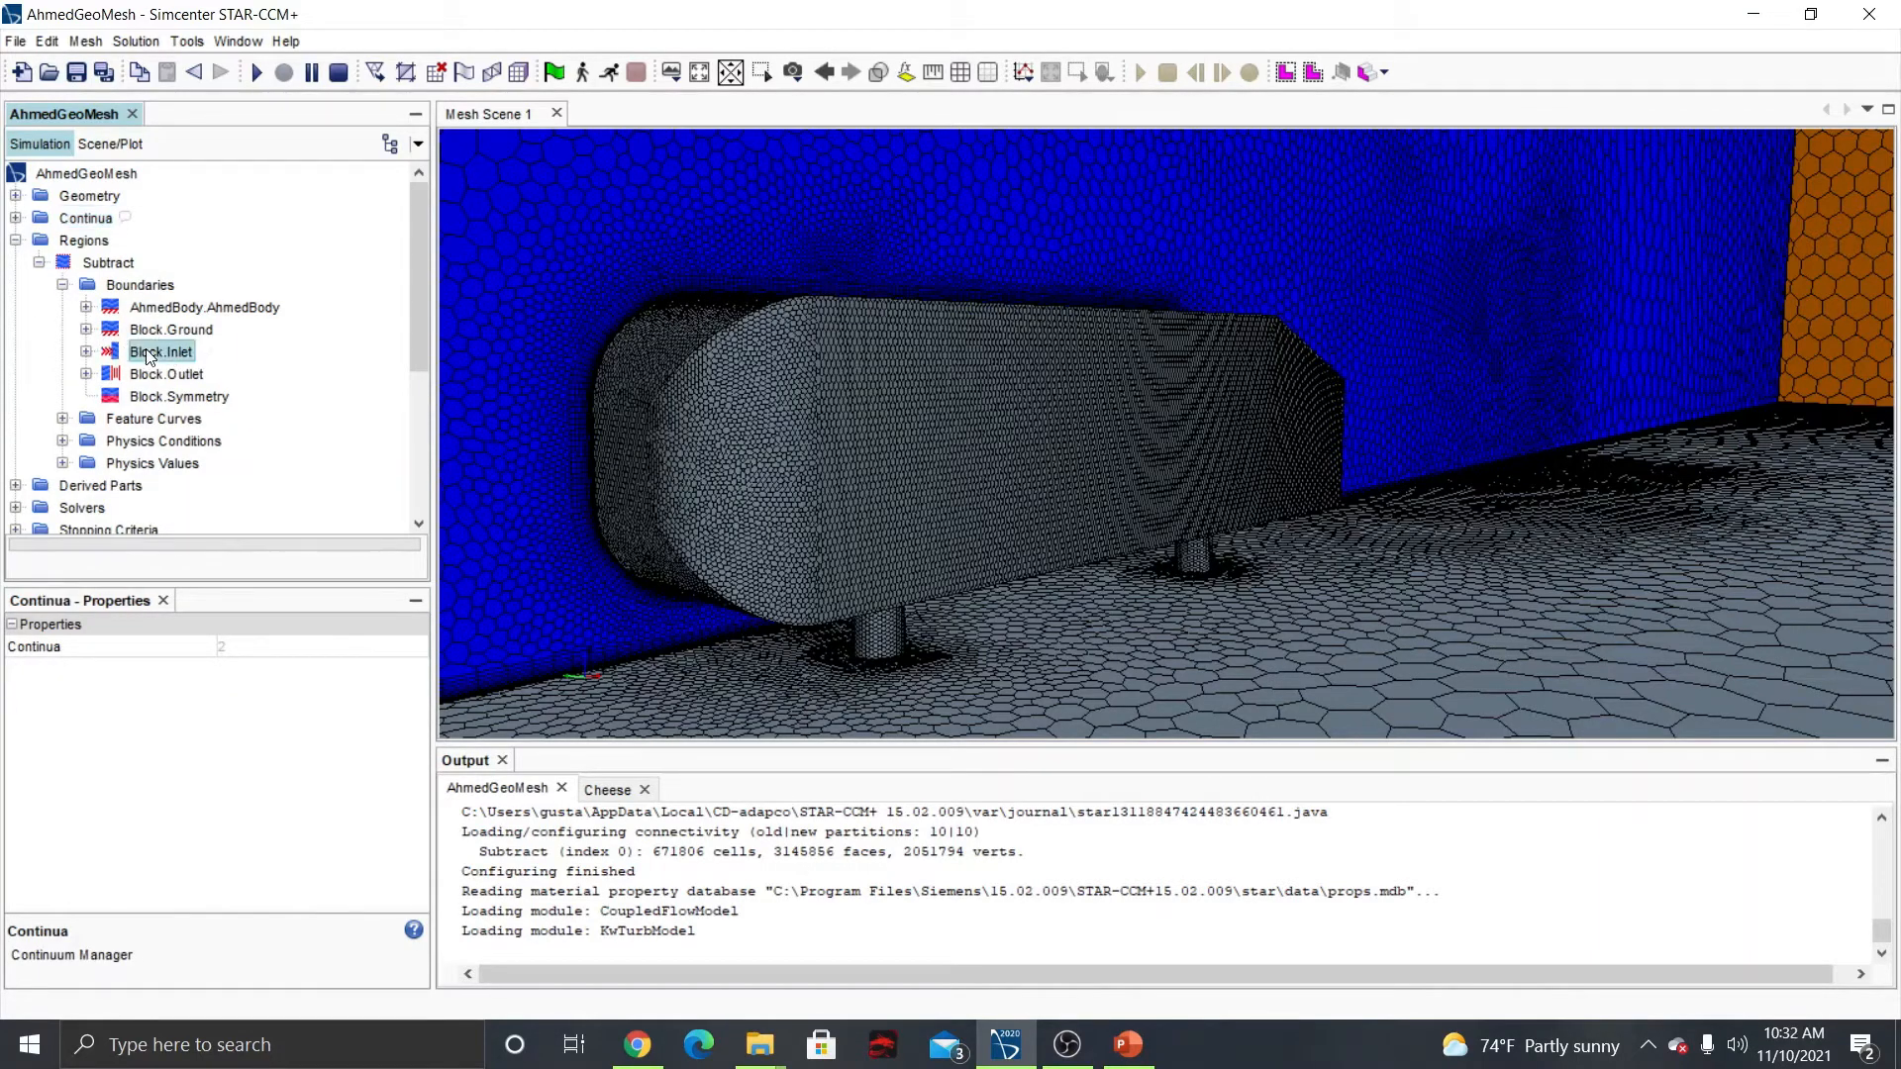
pyautogui.click(86, 352)
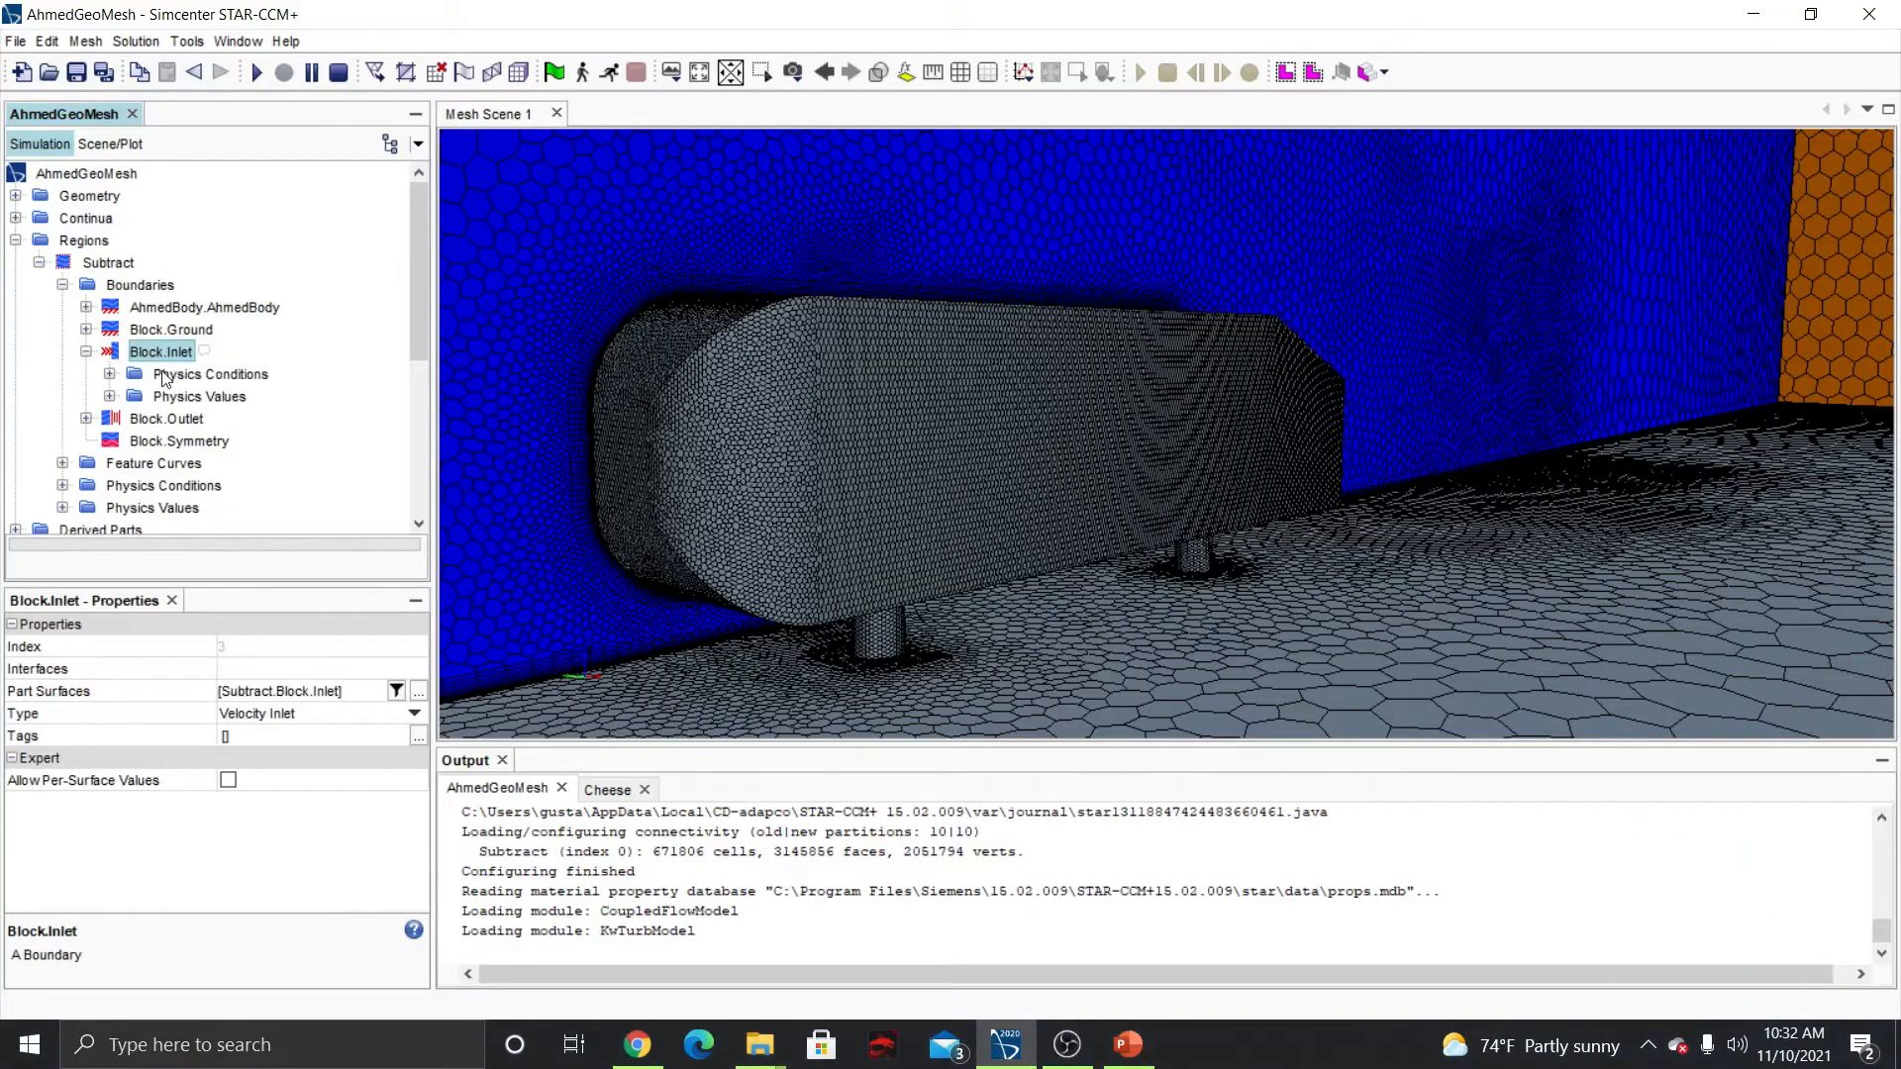
pyautogui.click(188, 375)
pyautogui.moveTo(724, 400); pyautogui.dragTo(331, 410)
pyautogui.moveTo(622, 406); pyautogui.dragTo(765, 421, button='right')
pyautogui.moveTo(766, 428)
pyautogui.mouseDown()
pyautogui.moveTo(950, 444)
pyautogui.moveTo(726, 441)
pyautogui.moveTo(1048, 470)
pyautogui.moveTo(765, 445)
pyautogui.mouseUp()
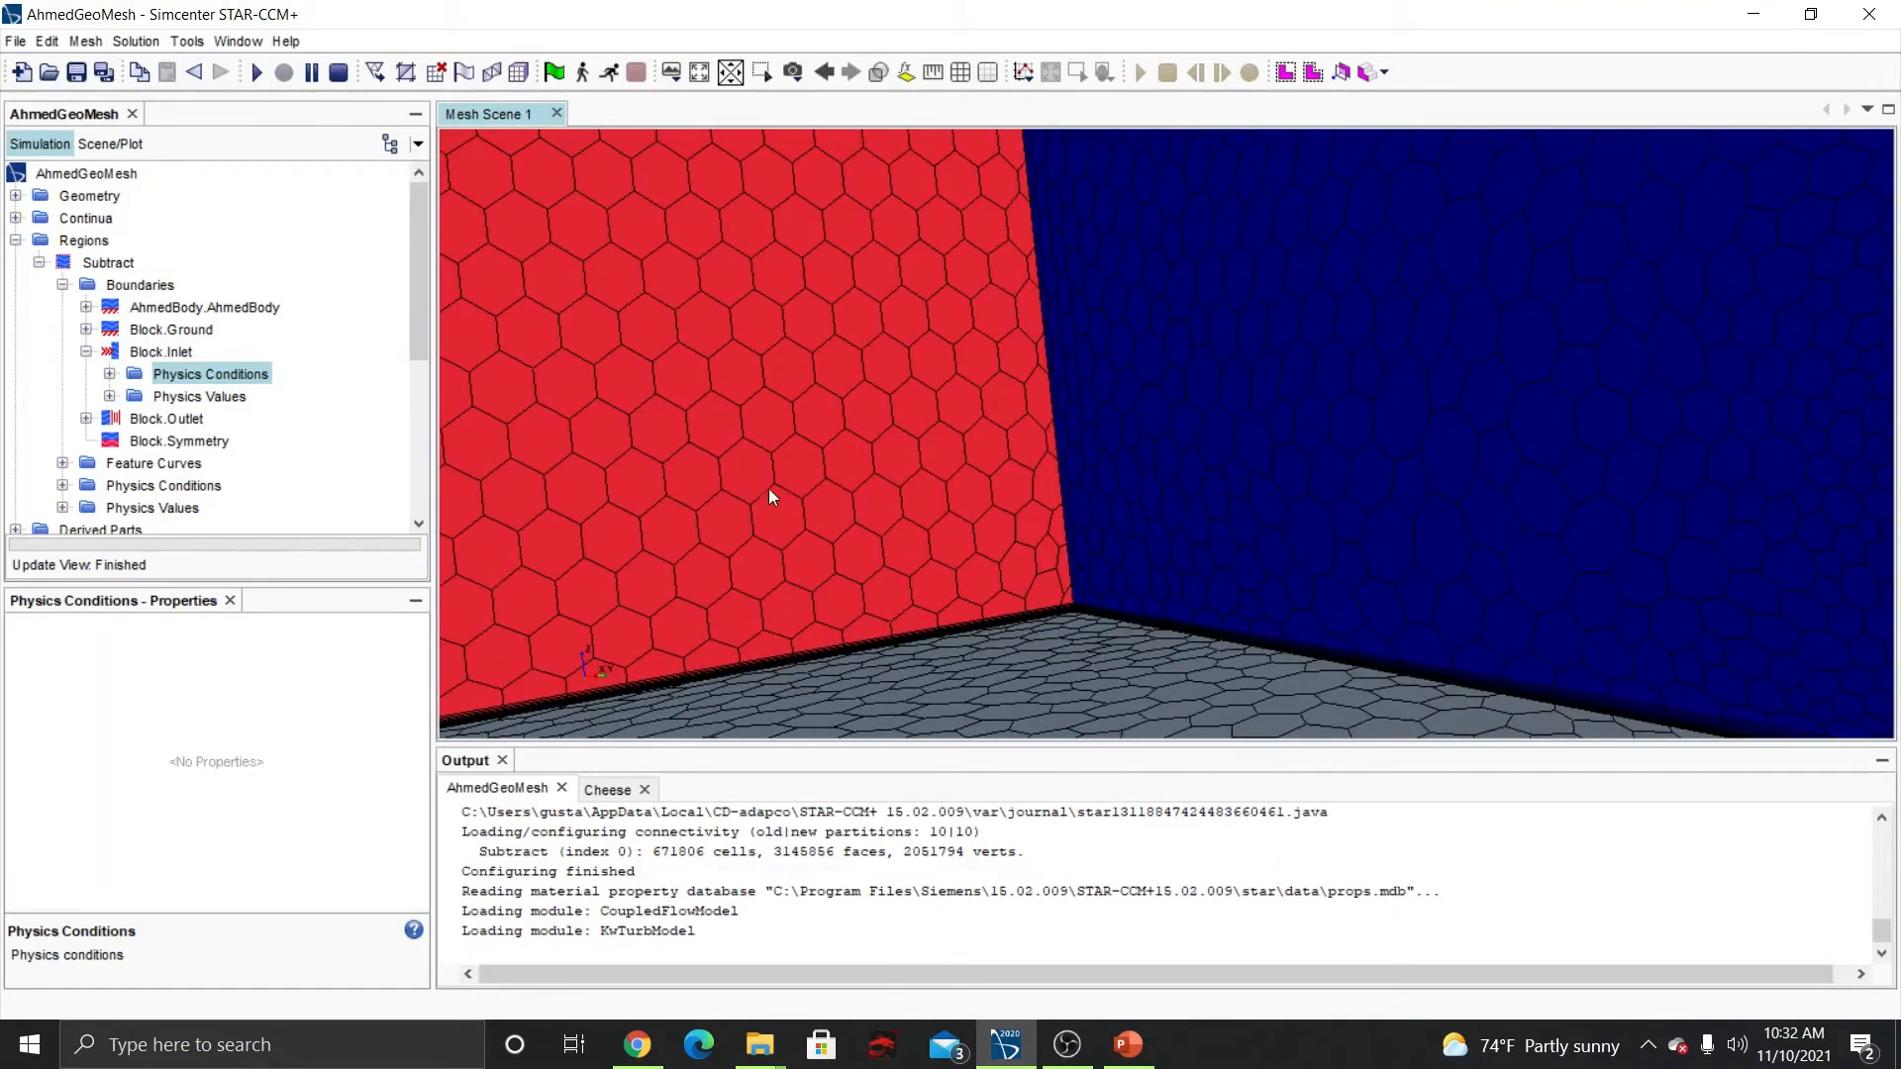
pyautogui.click(110, 374)
pyautogui.click(203, 397)
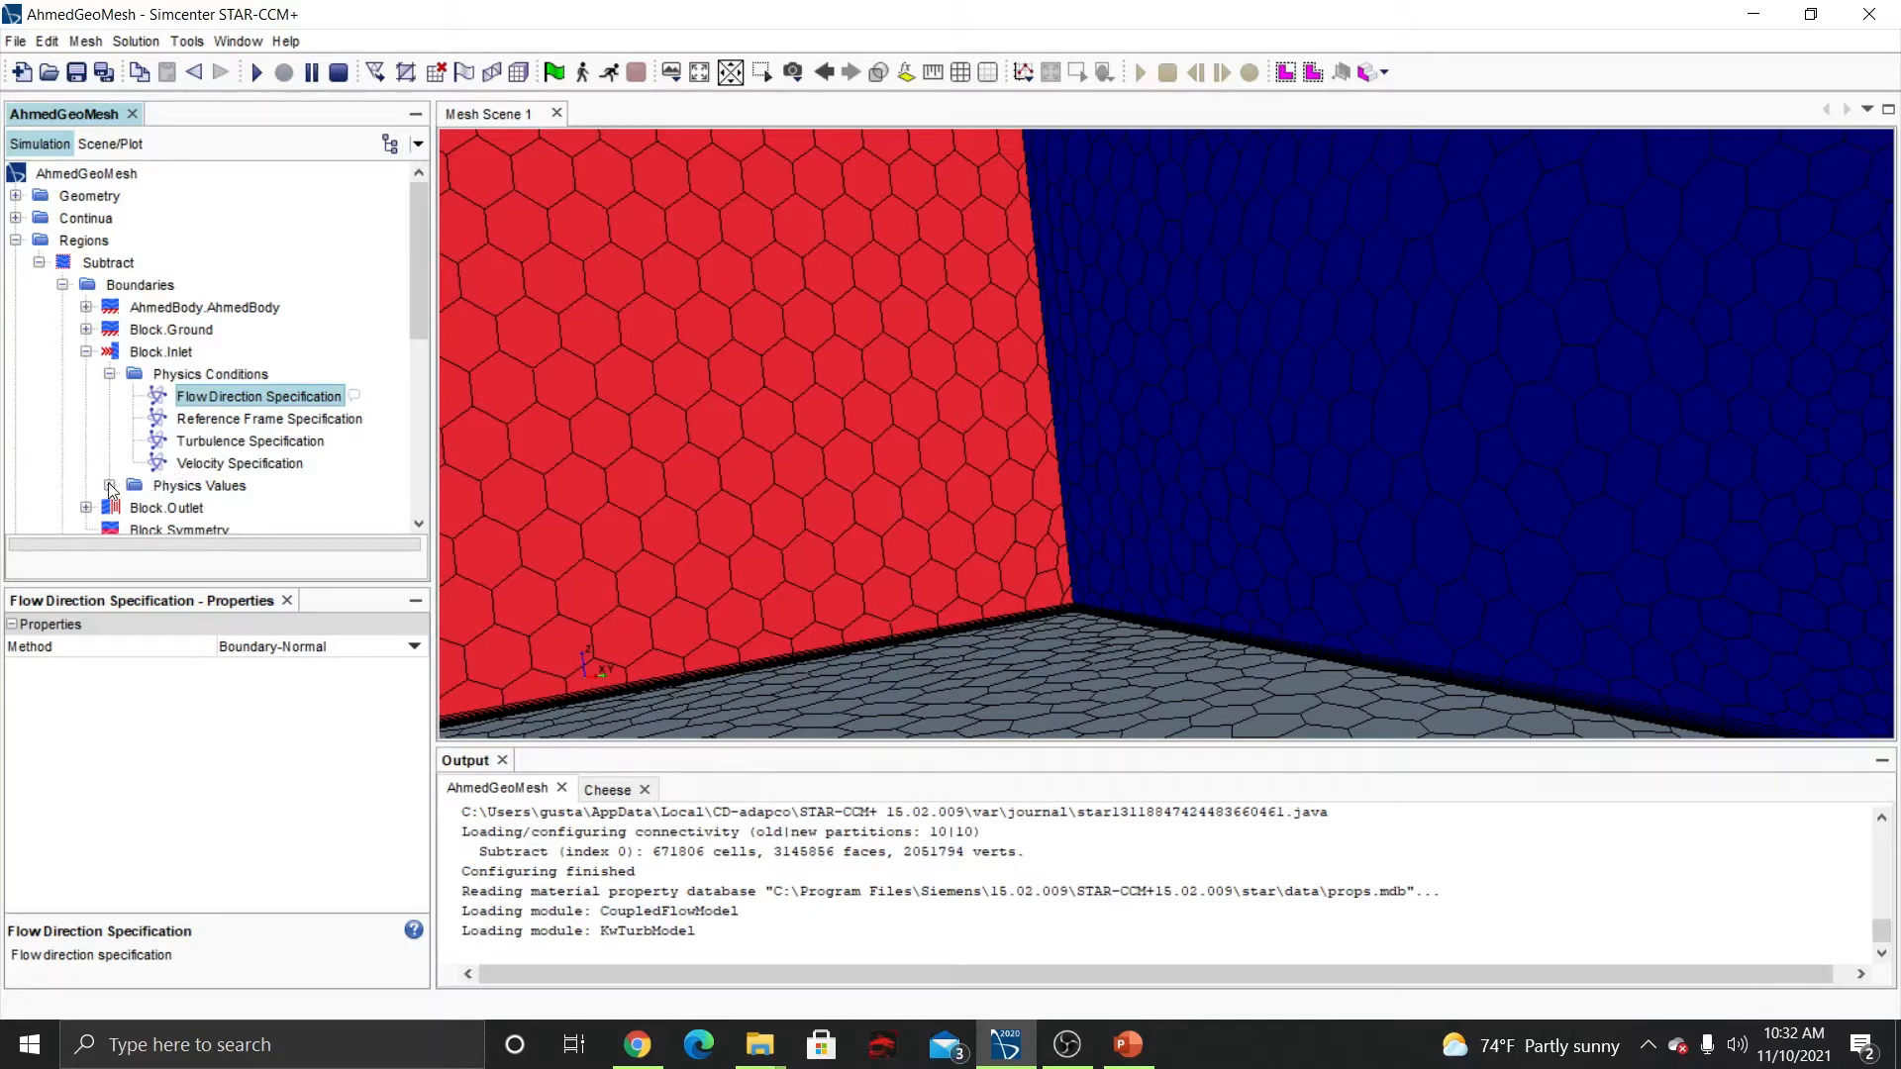
pyautogui.click(110, 375)
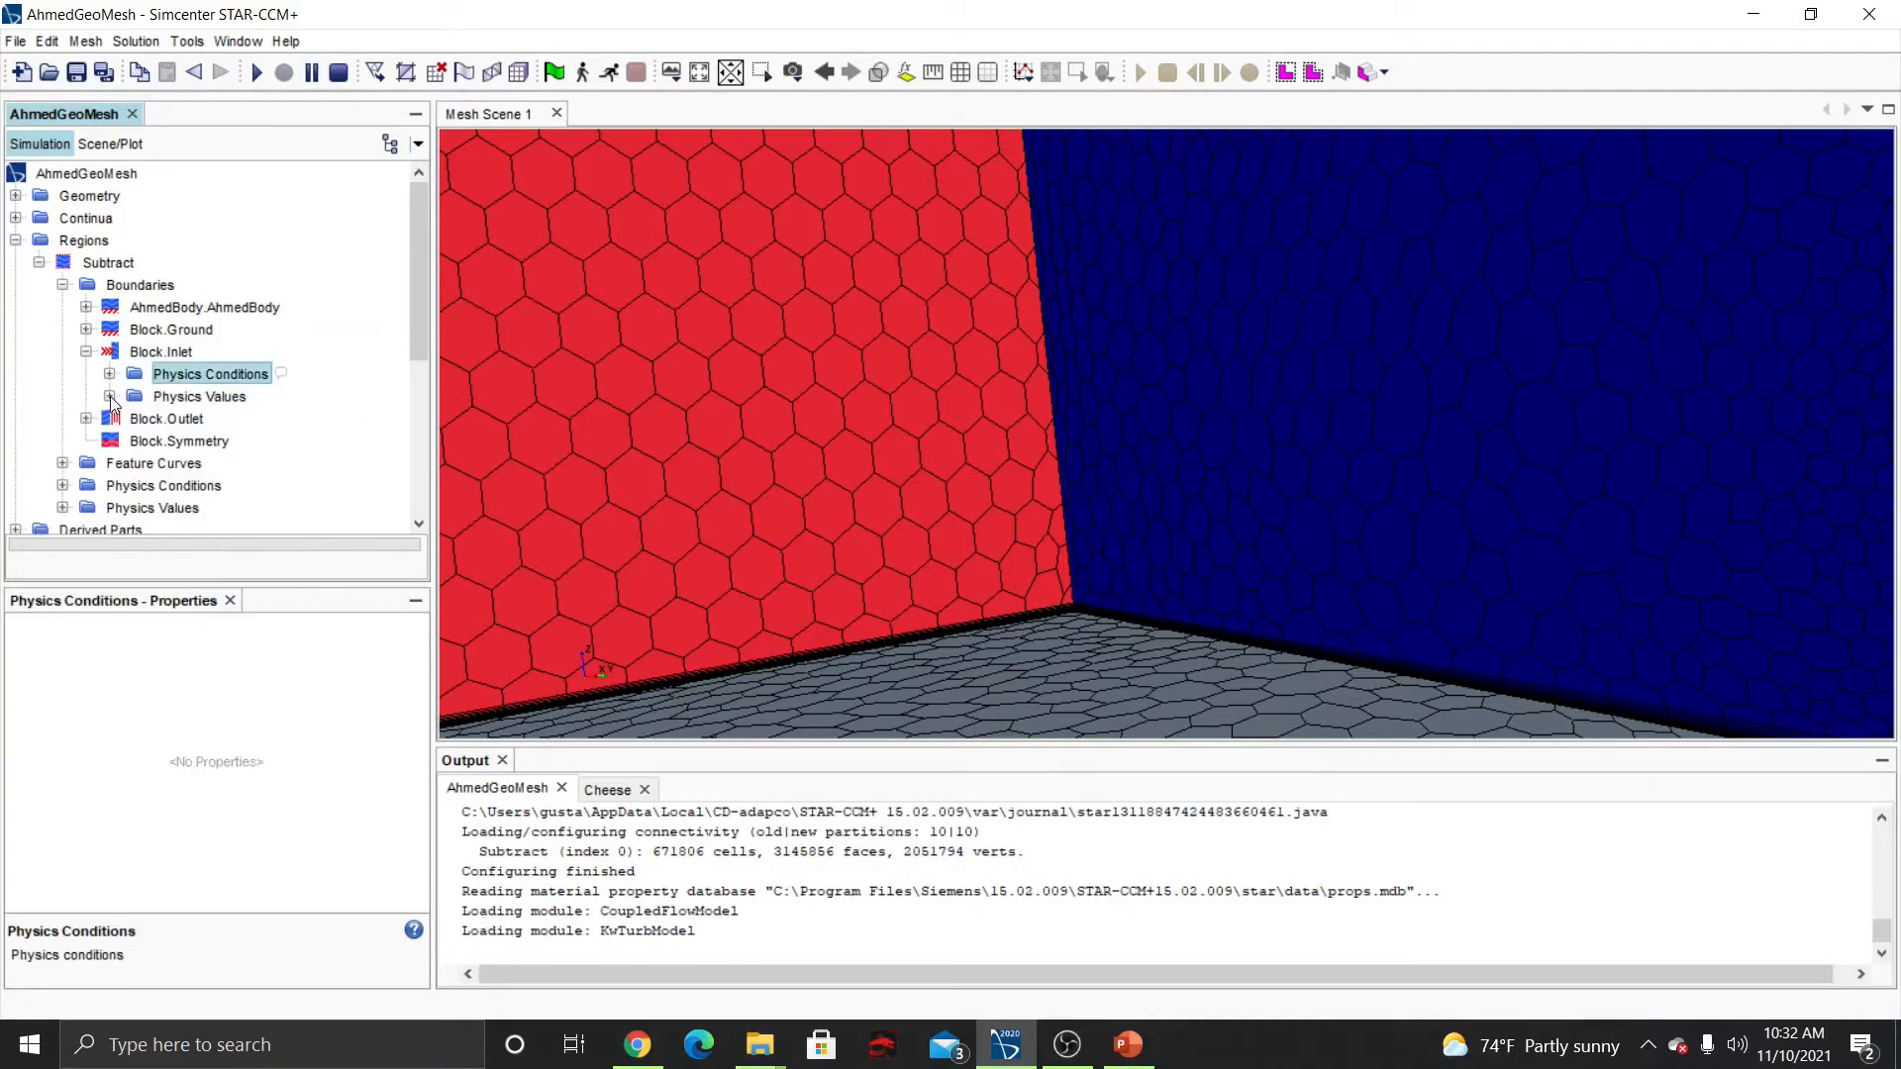
# Set the constant velocity magnitude of the Block.Inlet boundary to 21.0 m/s.
pyautogui.click(110, 396)
pyautogui.scroll(-3, 193, 389)
pyautogui.click(241, 263)
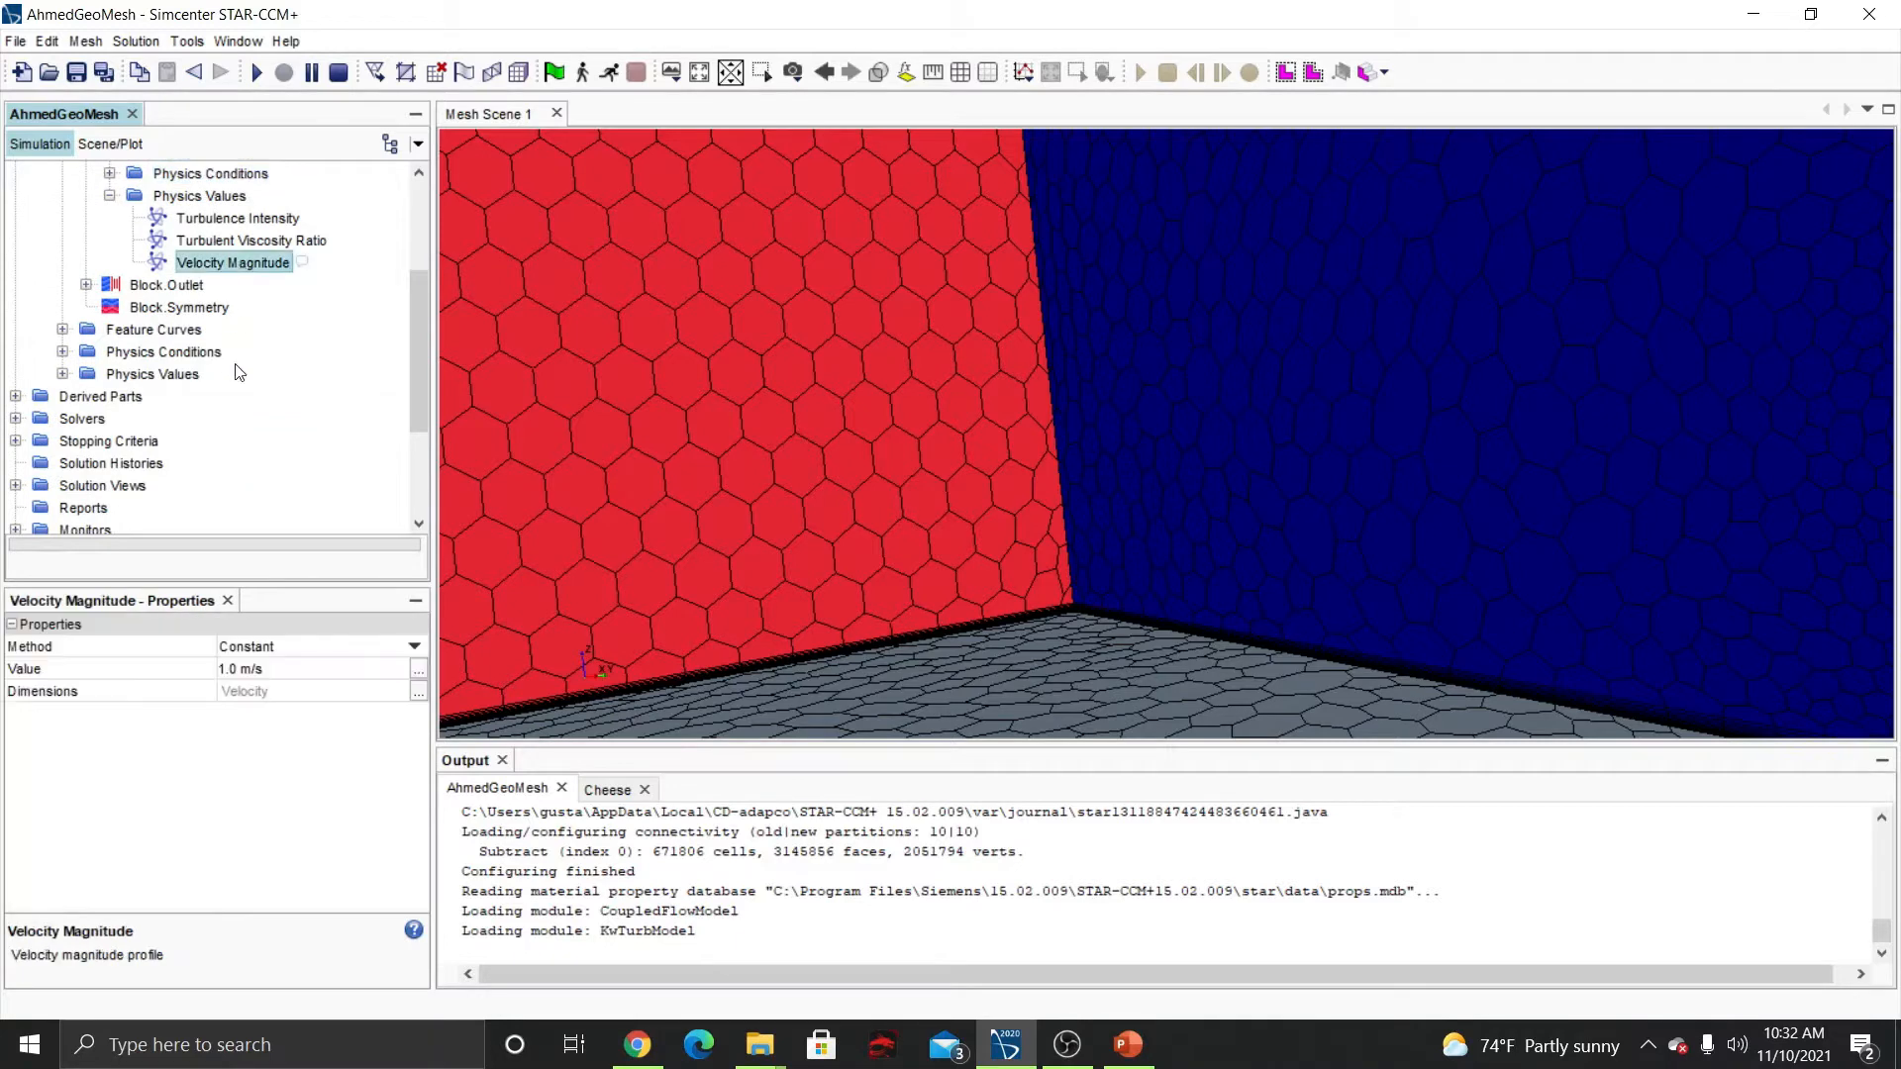
pyautogui.click(229, 670)
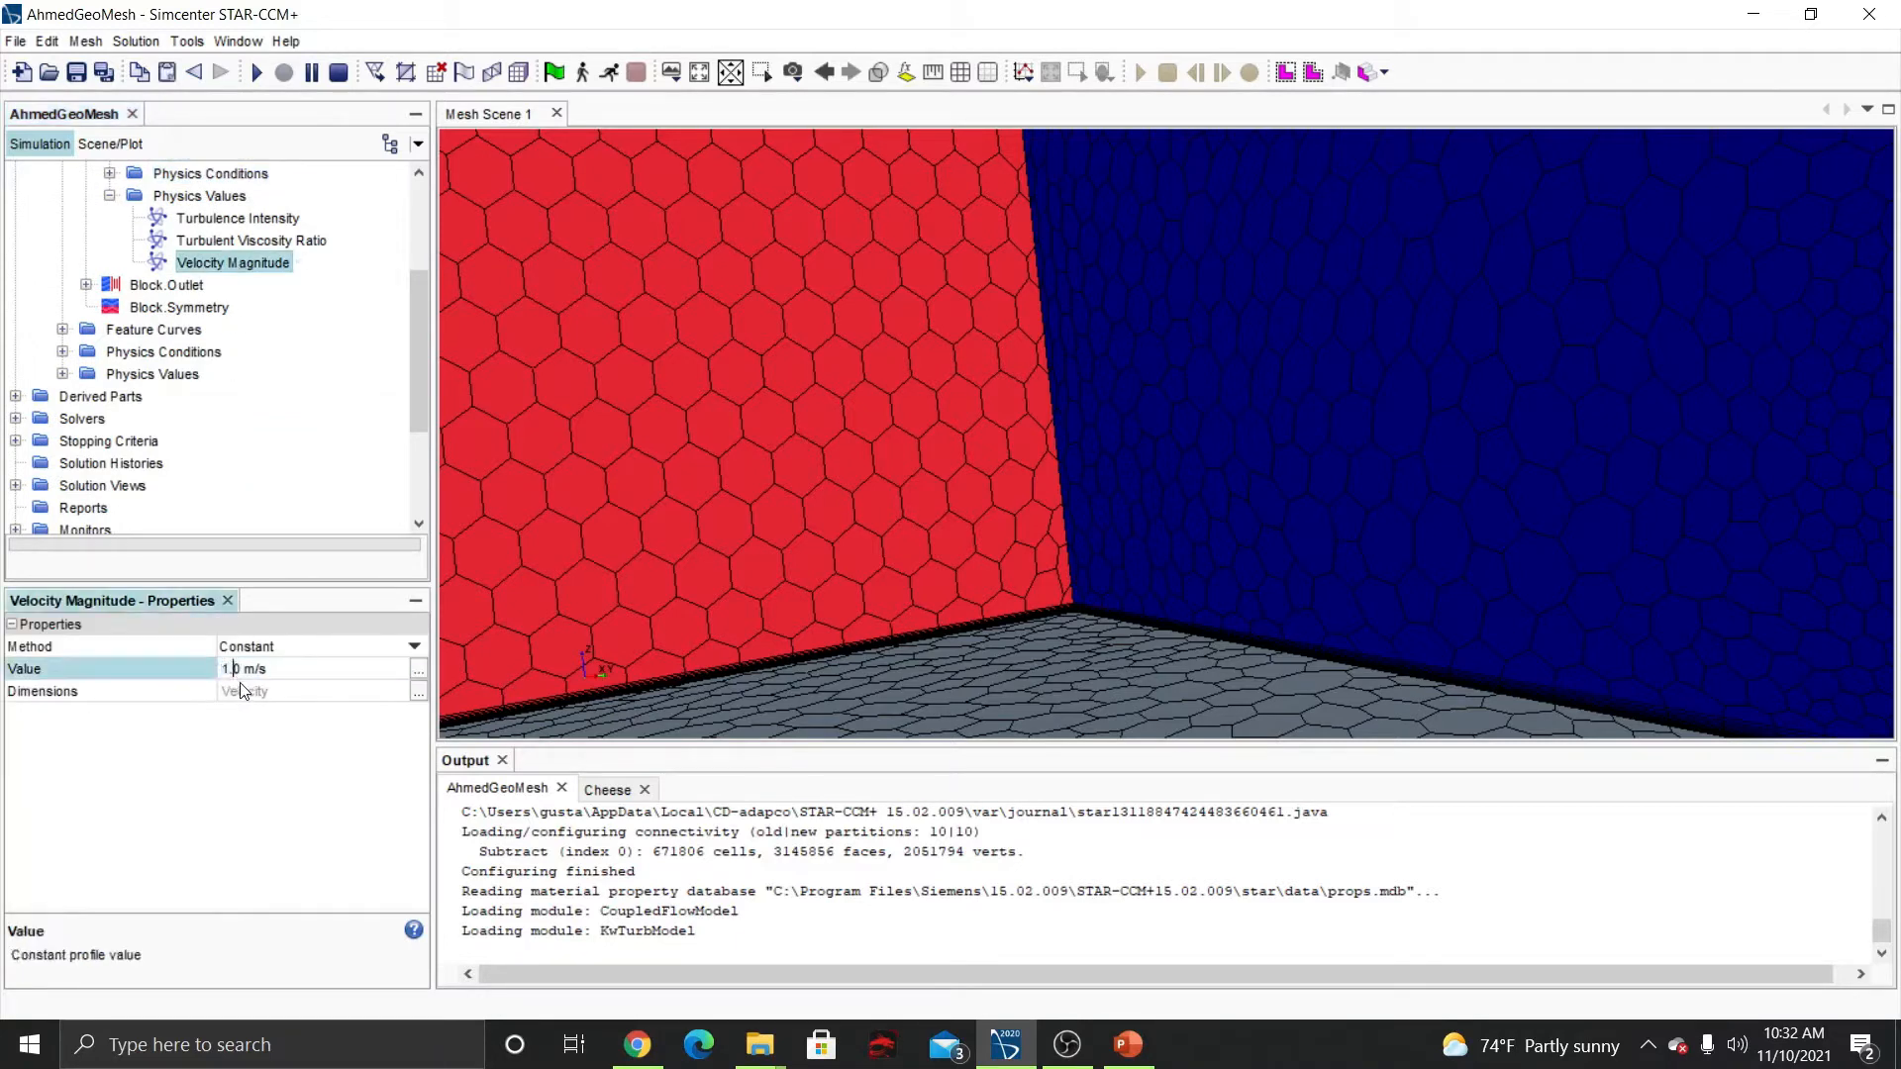
pyautogui.press('BackSpace')
pyautogui.press('BackSpace')
pyautogui.press('BackSpace')
pyautogui.write('2')
pyautogui.click(728, 604)
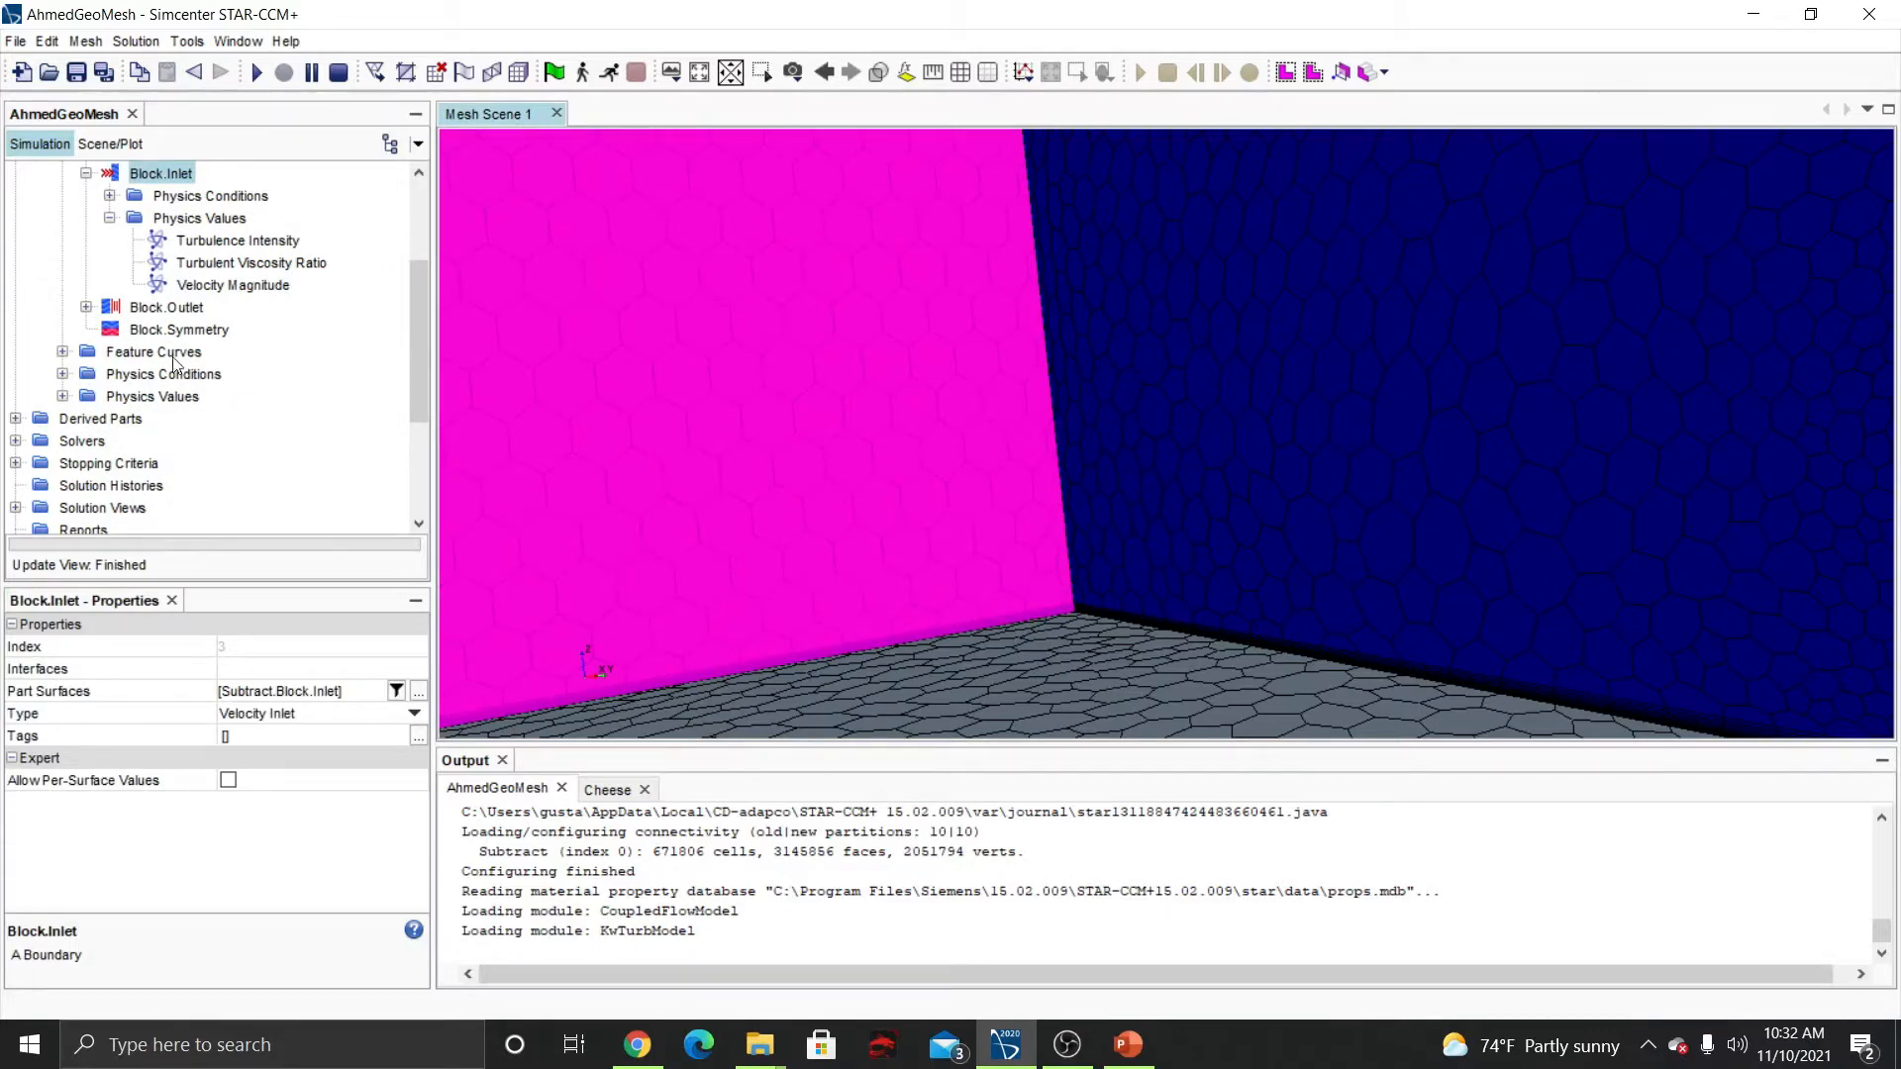
pyautogui.click(203, 284)
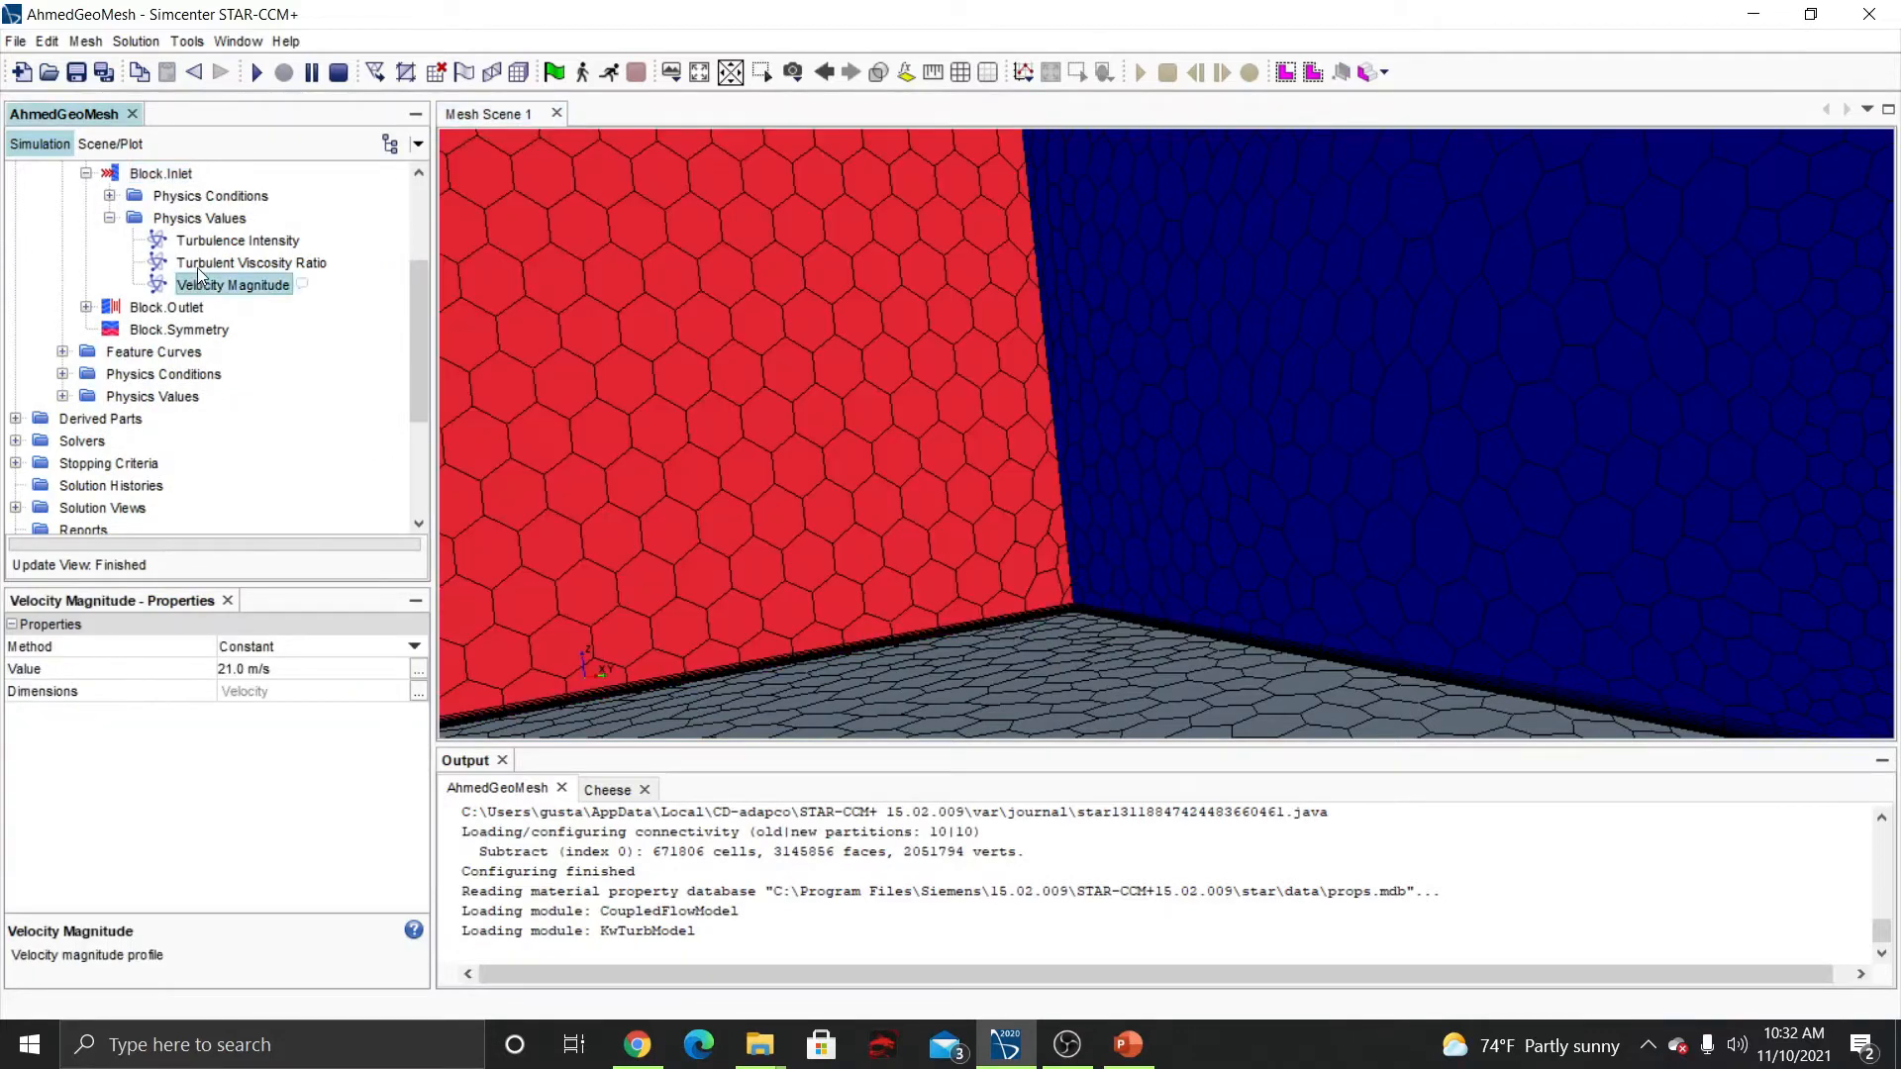
pyautogui.click(110, 218)
pyautogui.scroll(2, 111, 217)
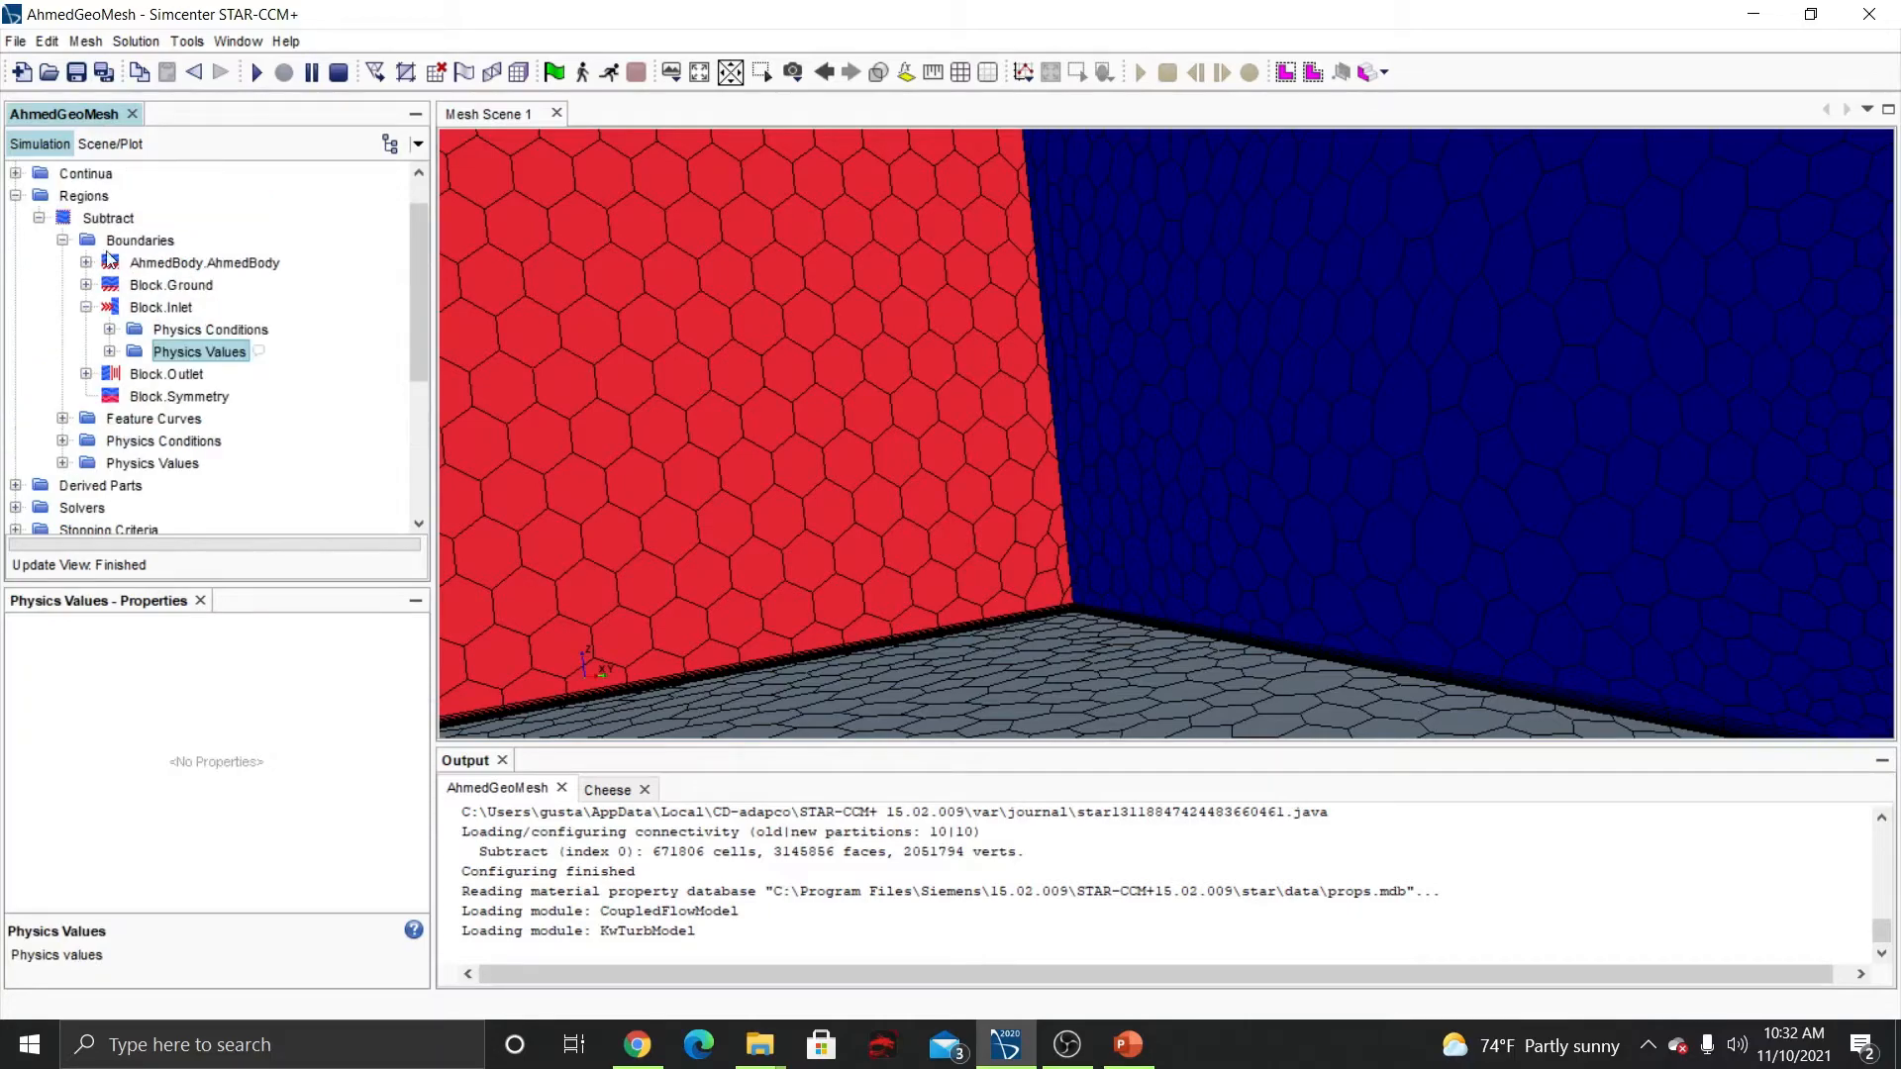
pyautogui.click(86, 307)
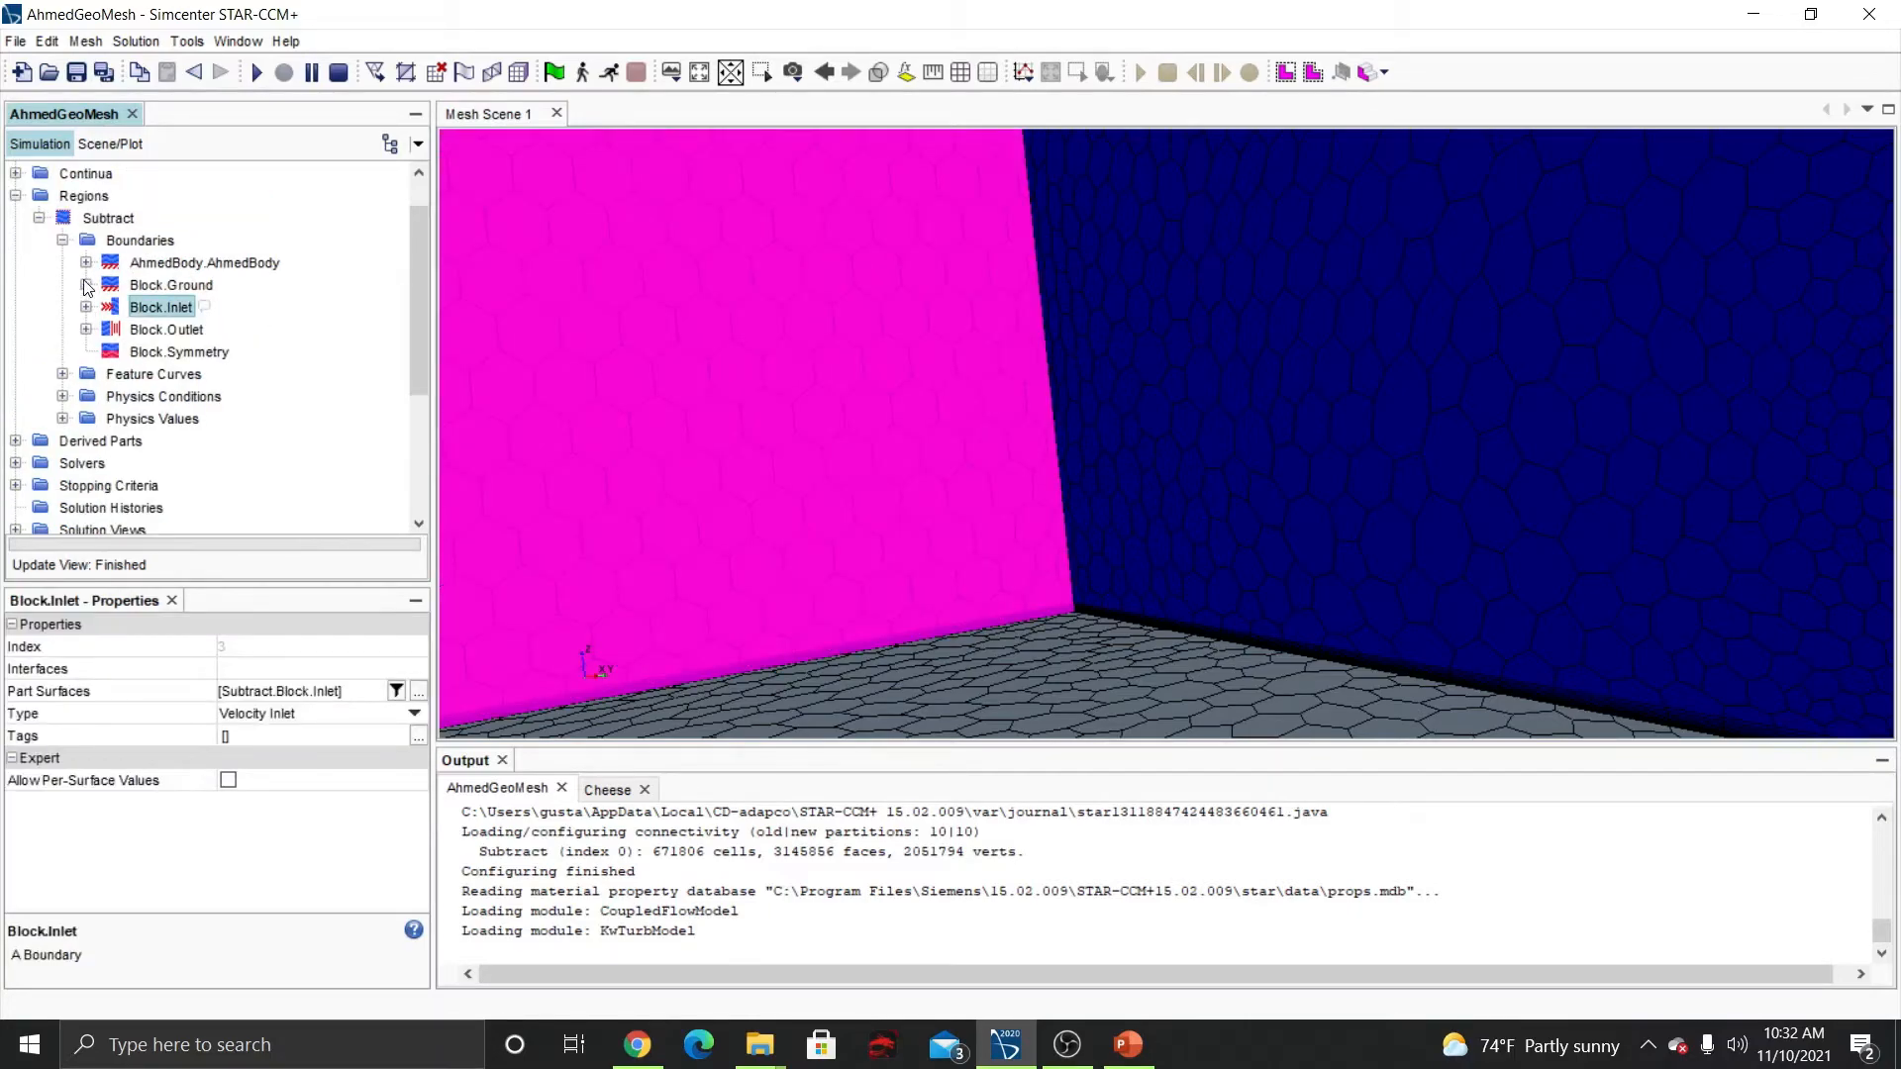
# Set the tangential velocity specification method of the Block.Ground wall boundary to Vector.
pyautogui.click(86, 285)
pyautogui.moveTo(835, 392); pyautogui.dragTo(856, 467)
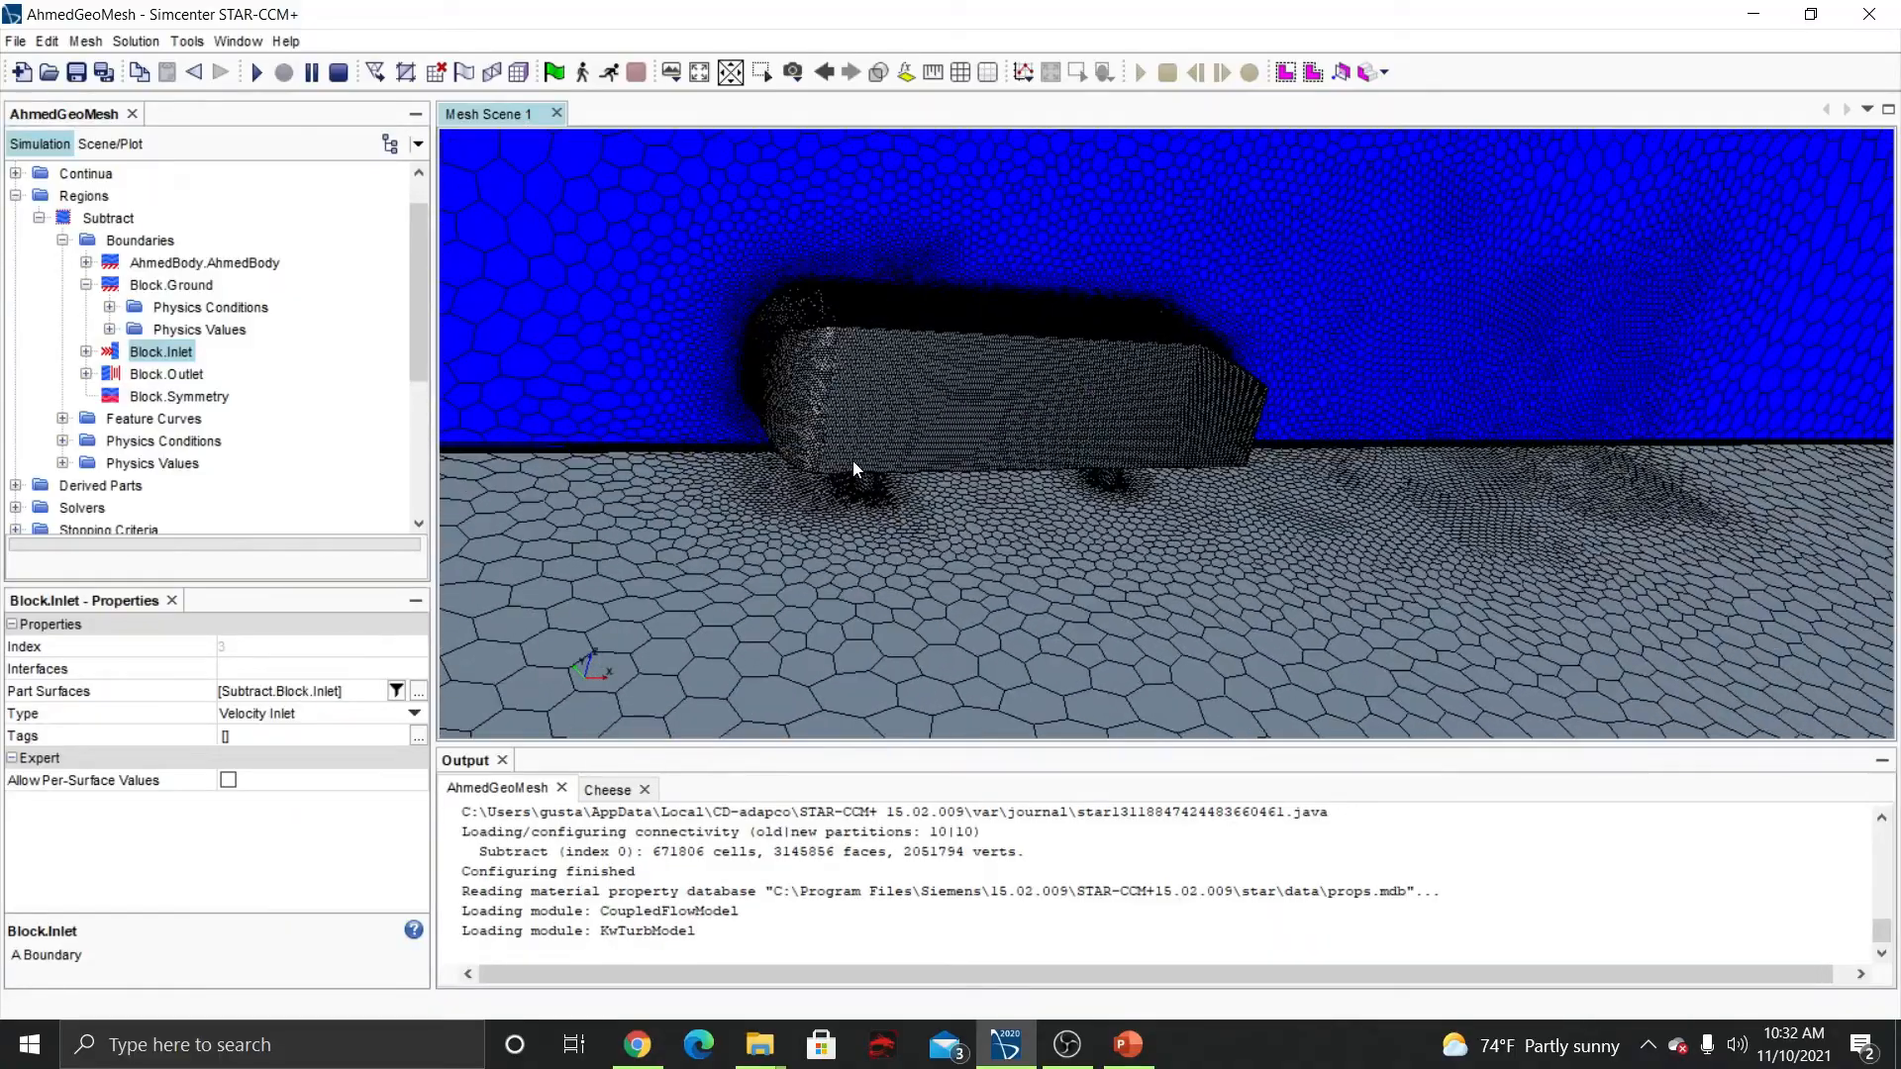
pyautogui.click(870, 570)
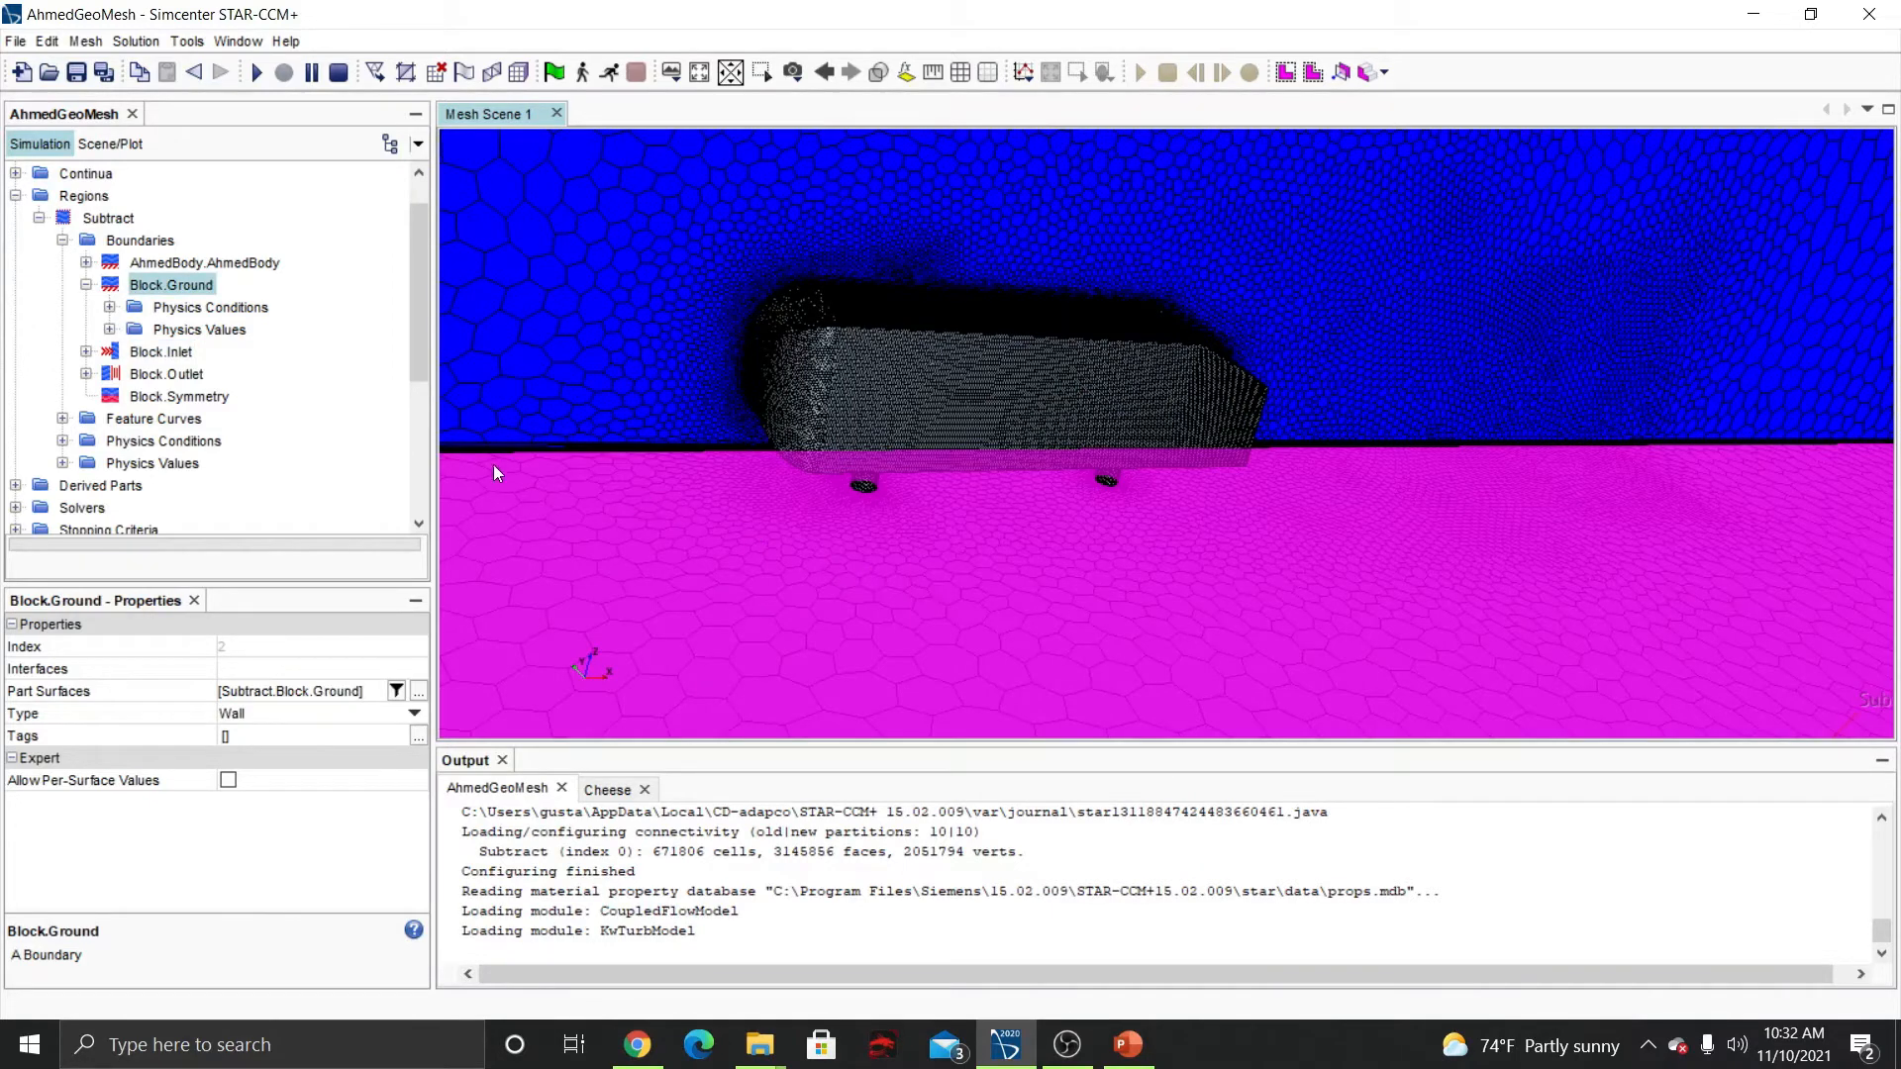
pyautogui.click(158, 263)
pyautogui.click(166, 308)
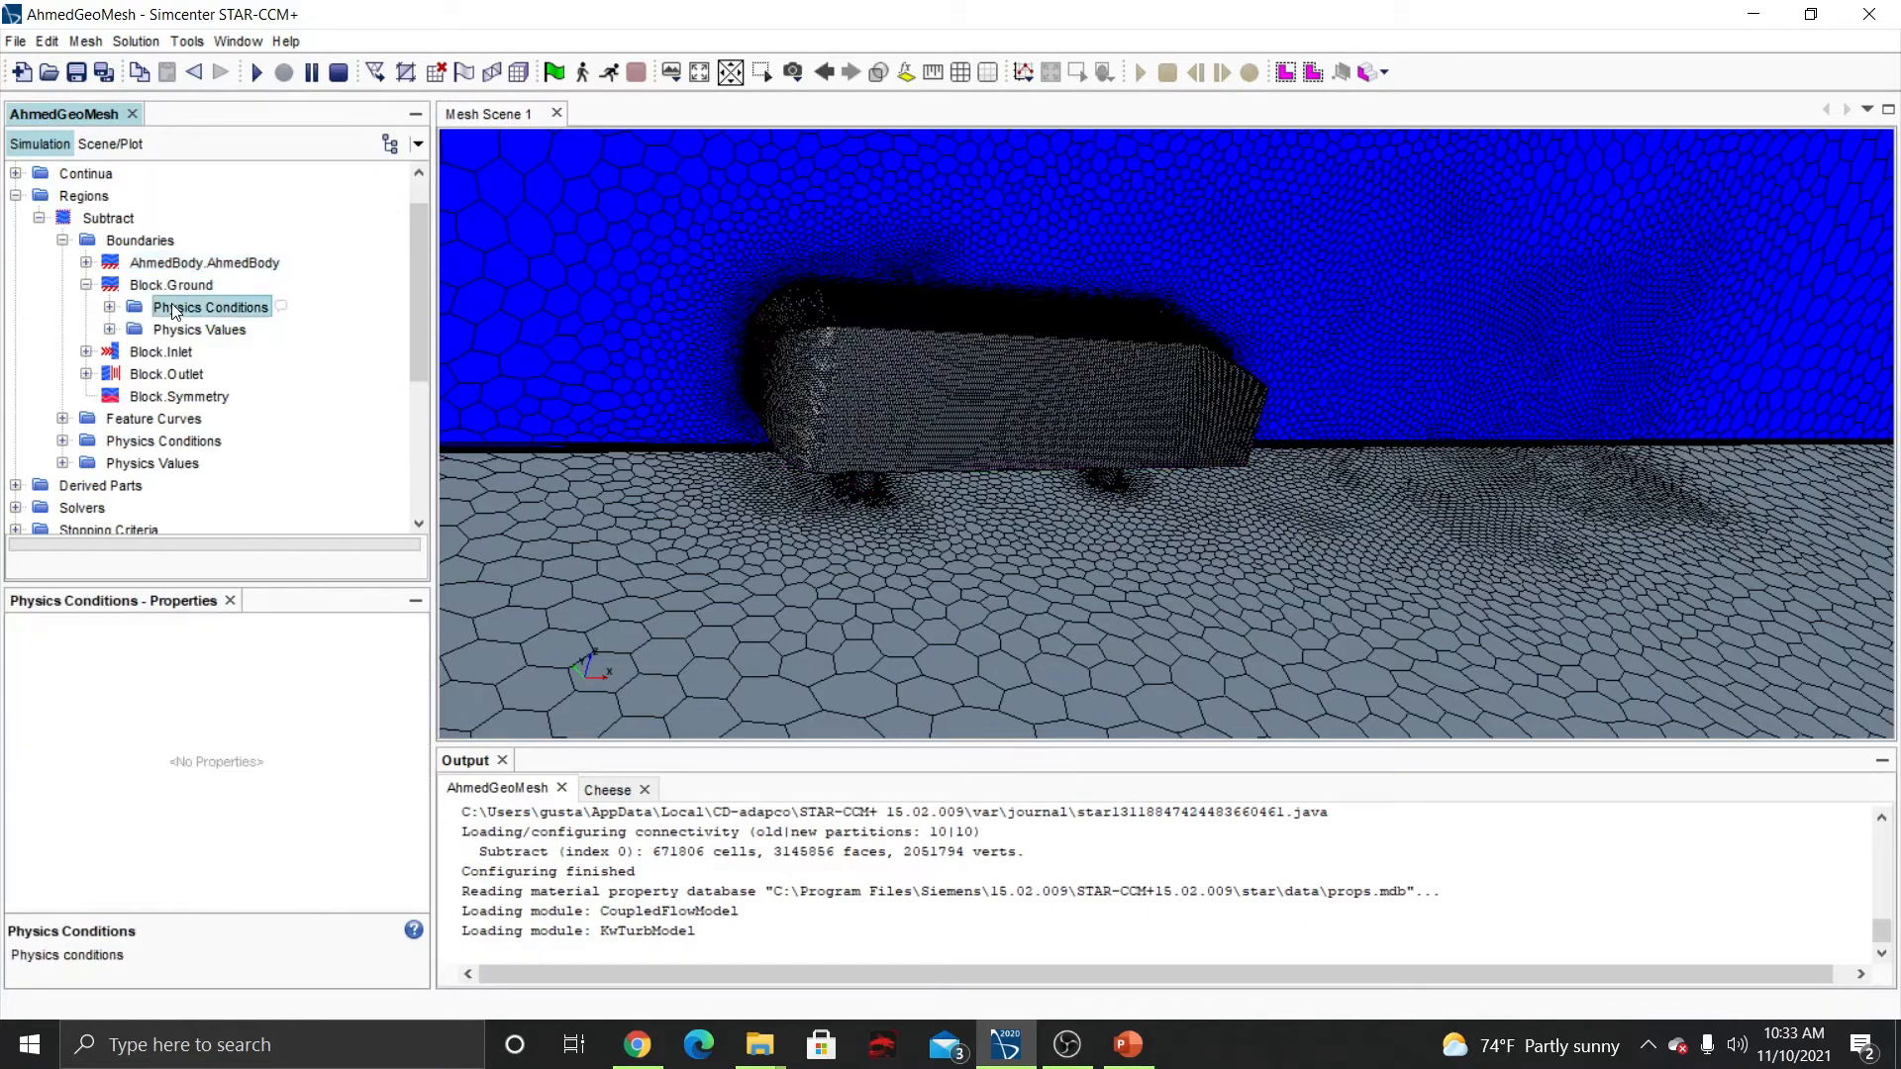
pyautogui.click(109, 308)
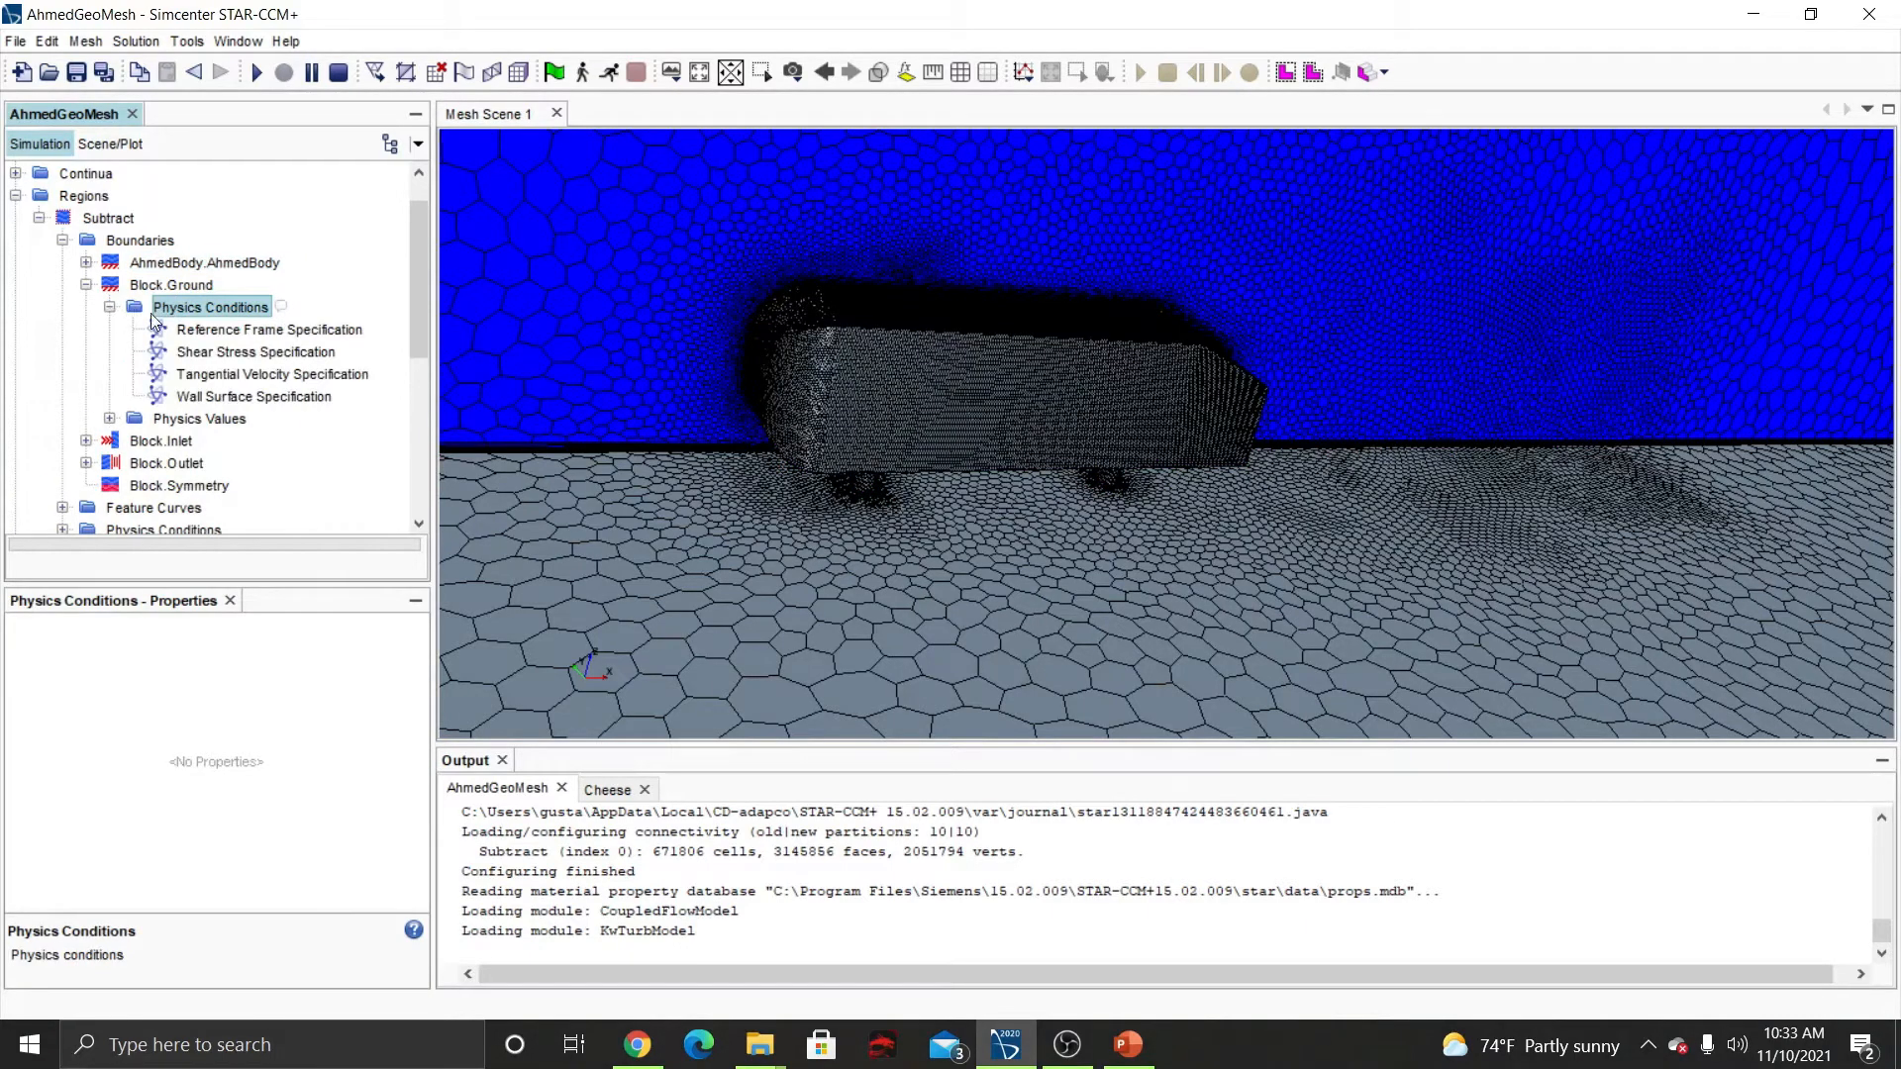
pyautogui.click(242, 379)
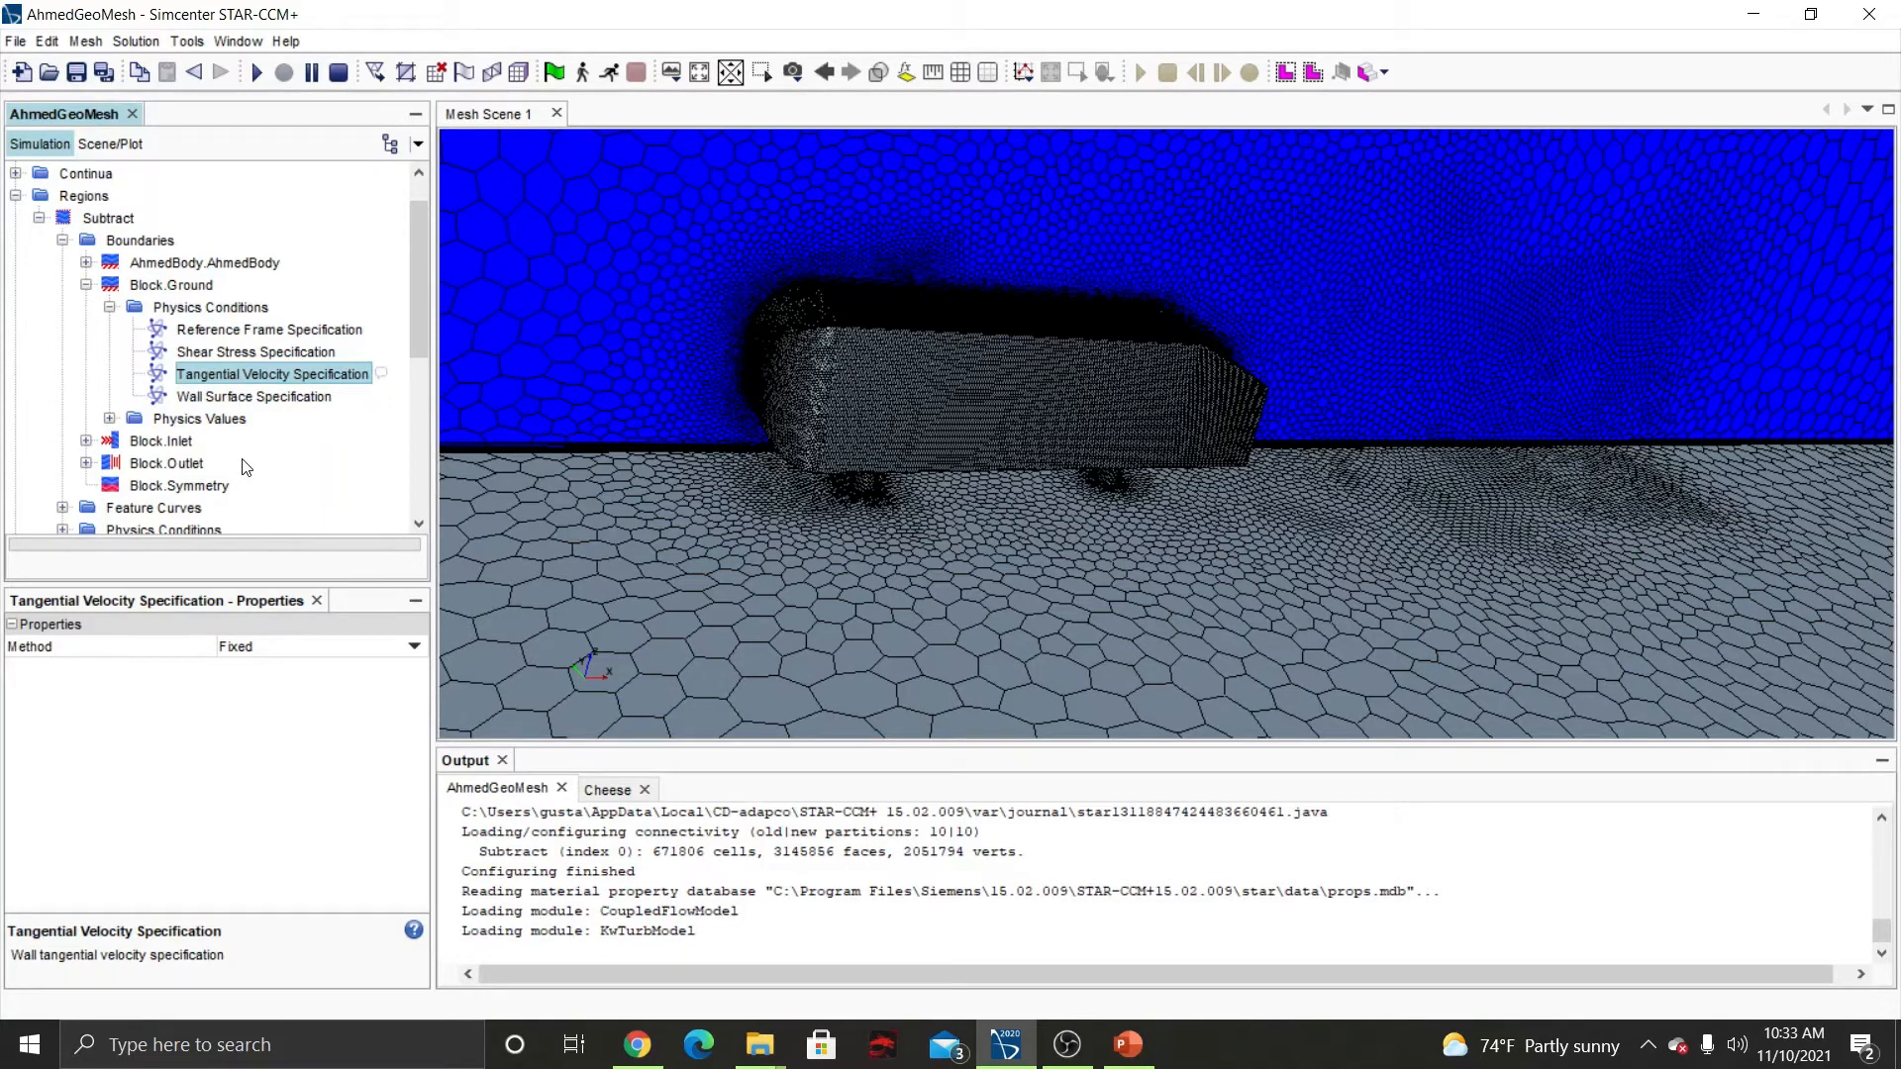
pyautogui.click(408, 648)
pyautogui.click(413, 647)
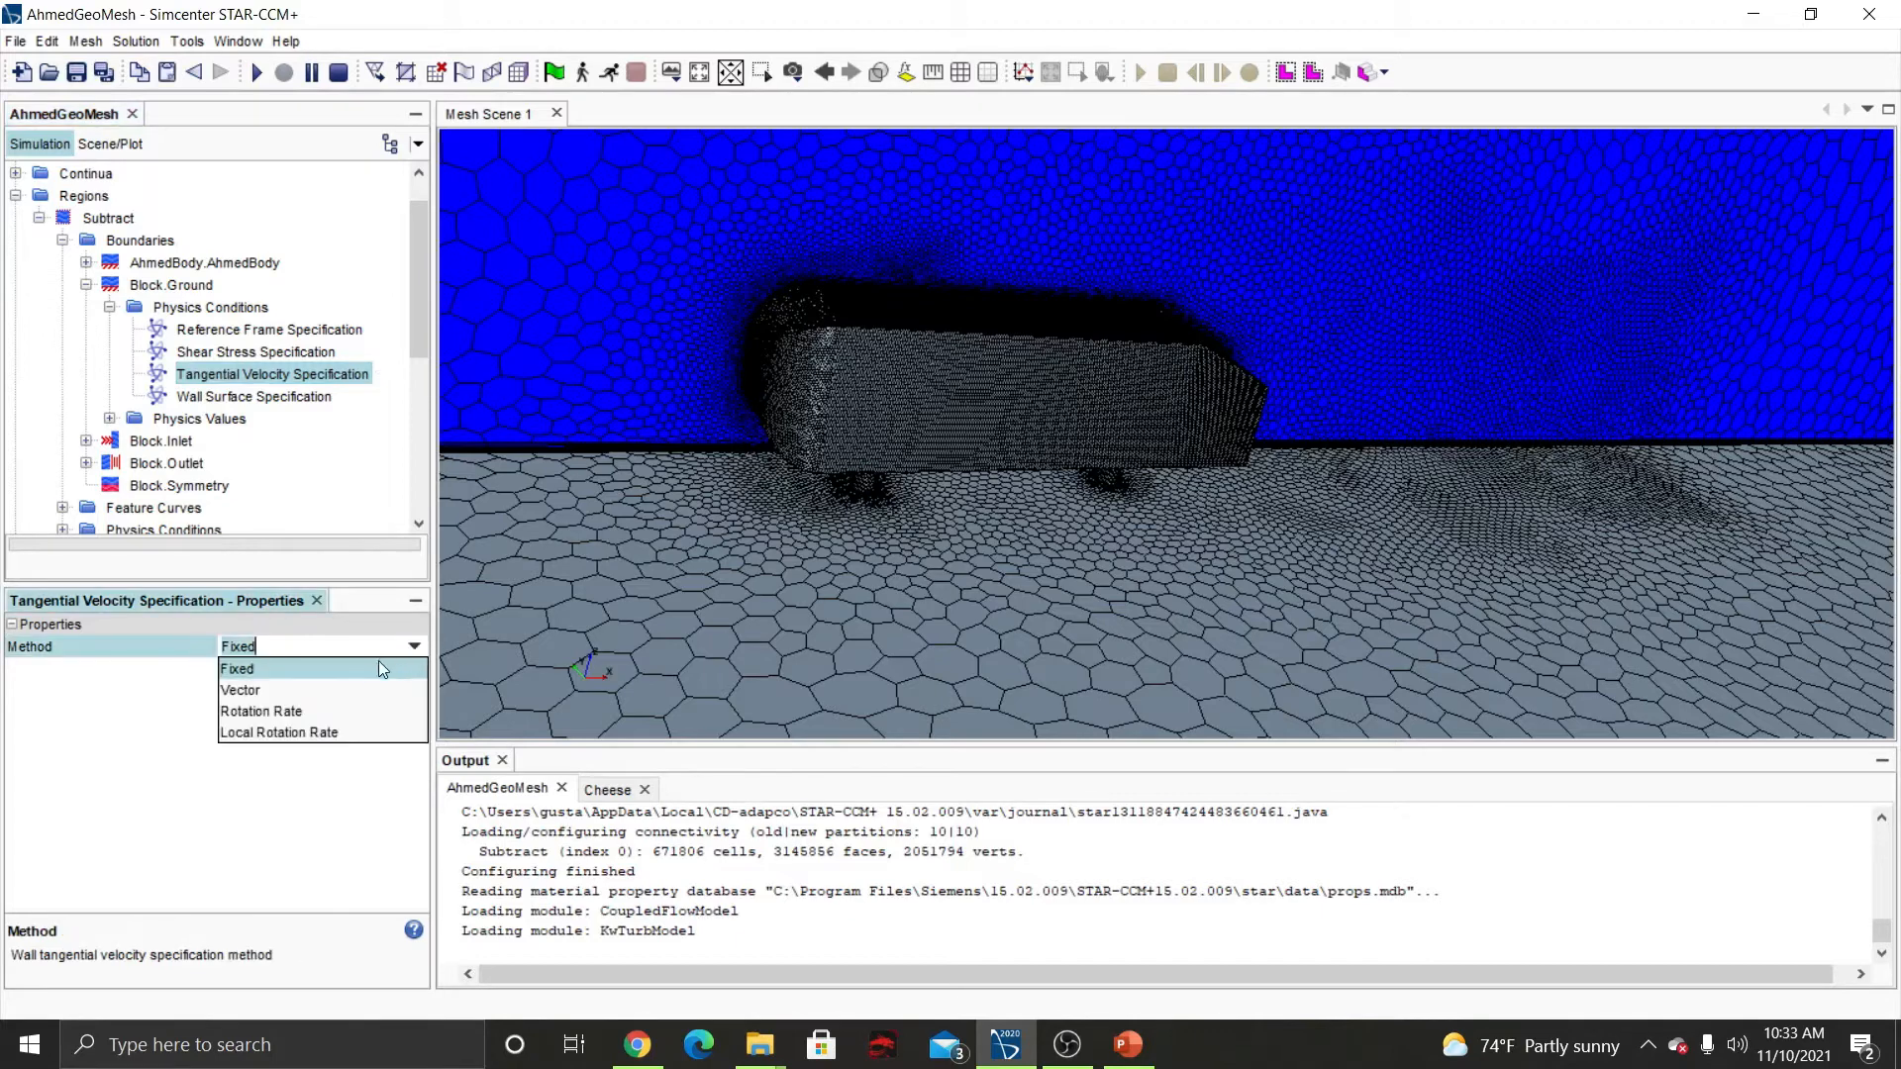
pyautogui.click(268, 689)
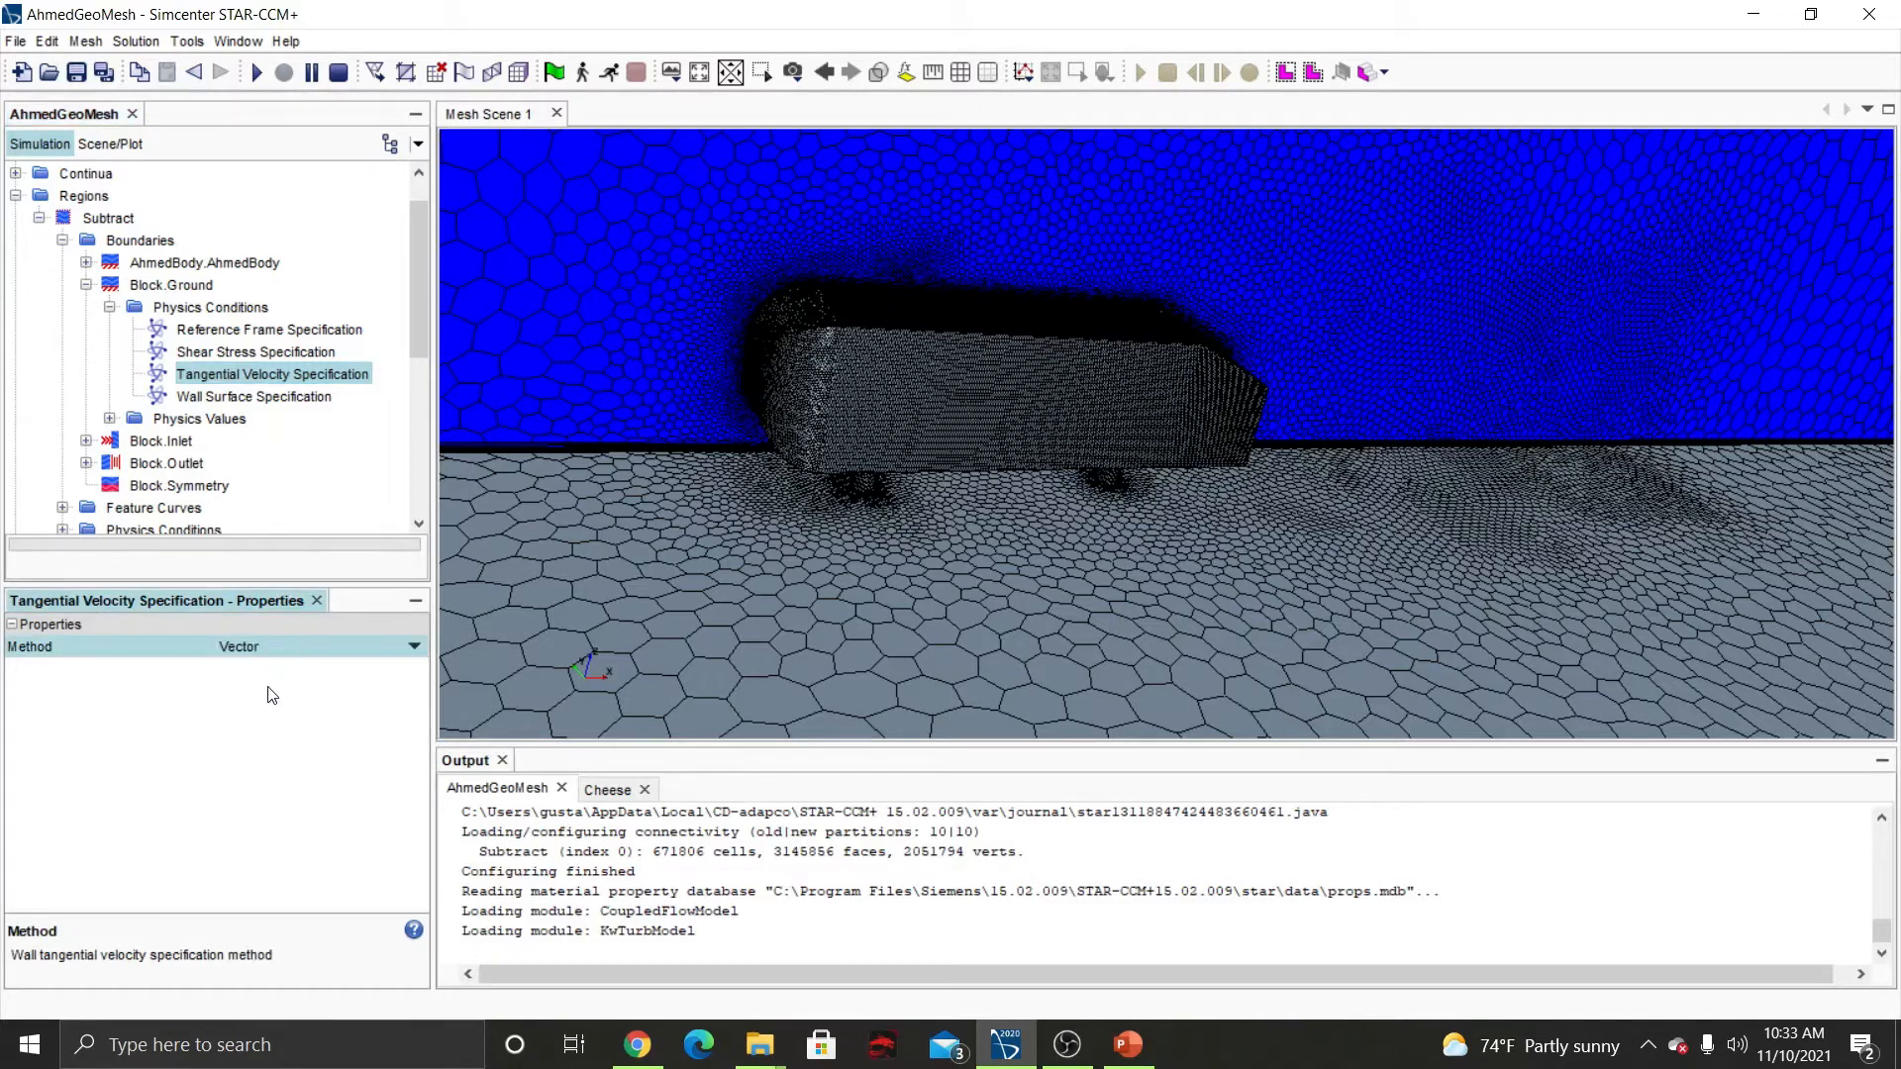
# Set the constant relative velocity of the Block.Ground boundary to [21.0, 0.0, 0.0] m/s in its physics values.
pyautogui.click(111, 306)
pyautogui.click(110, 330)
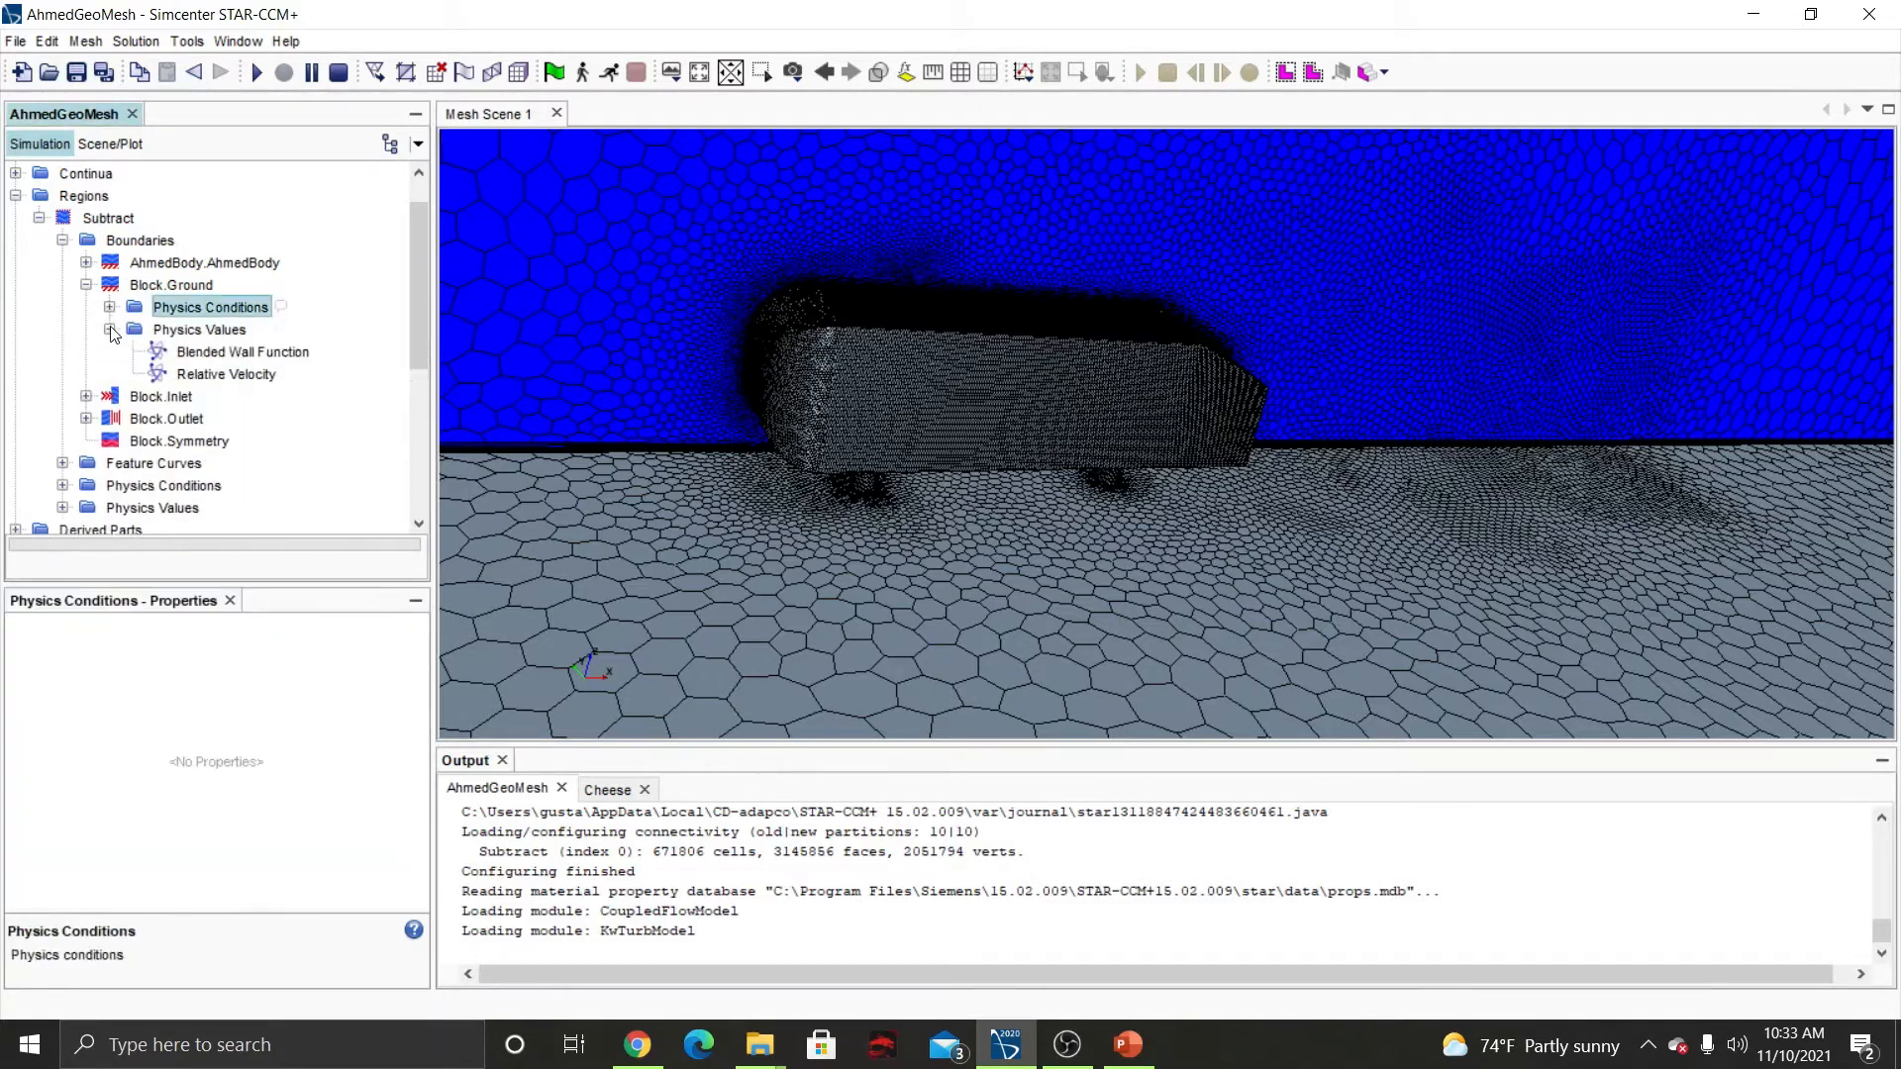
pyautogui.click(203, 374)
pyautogui.click(239, 671)
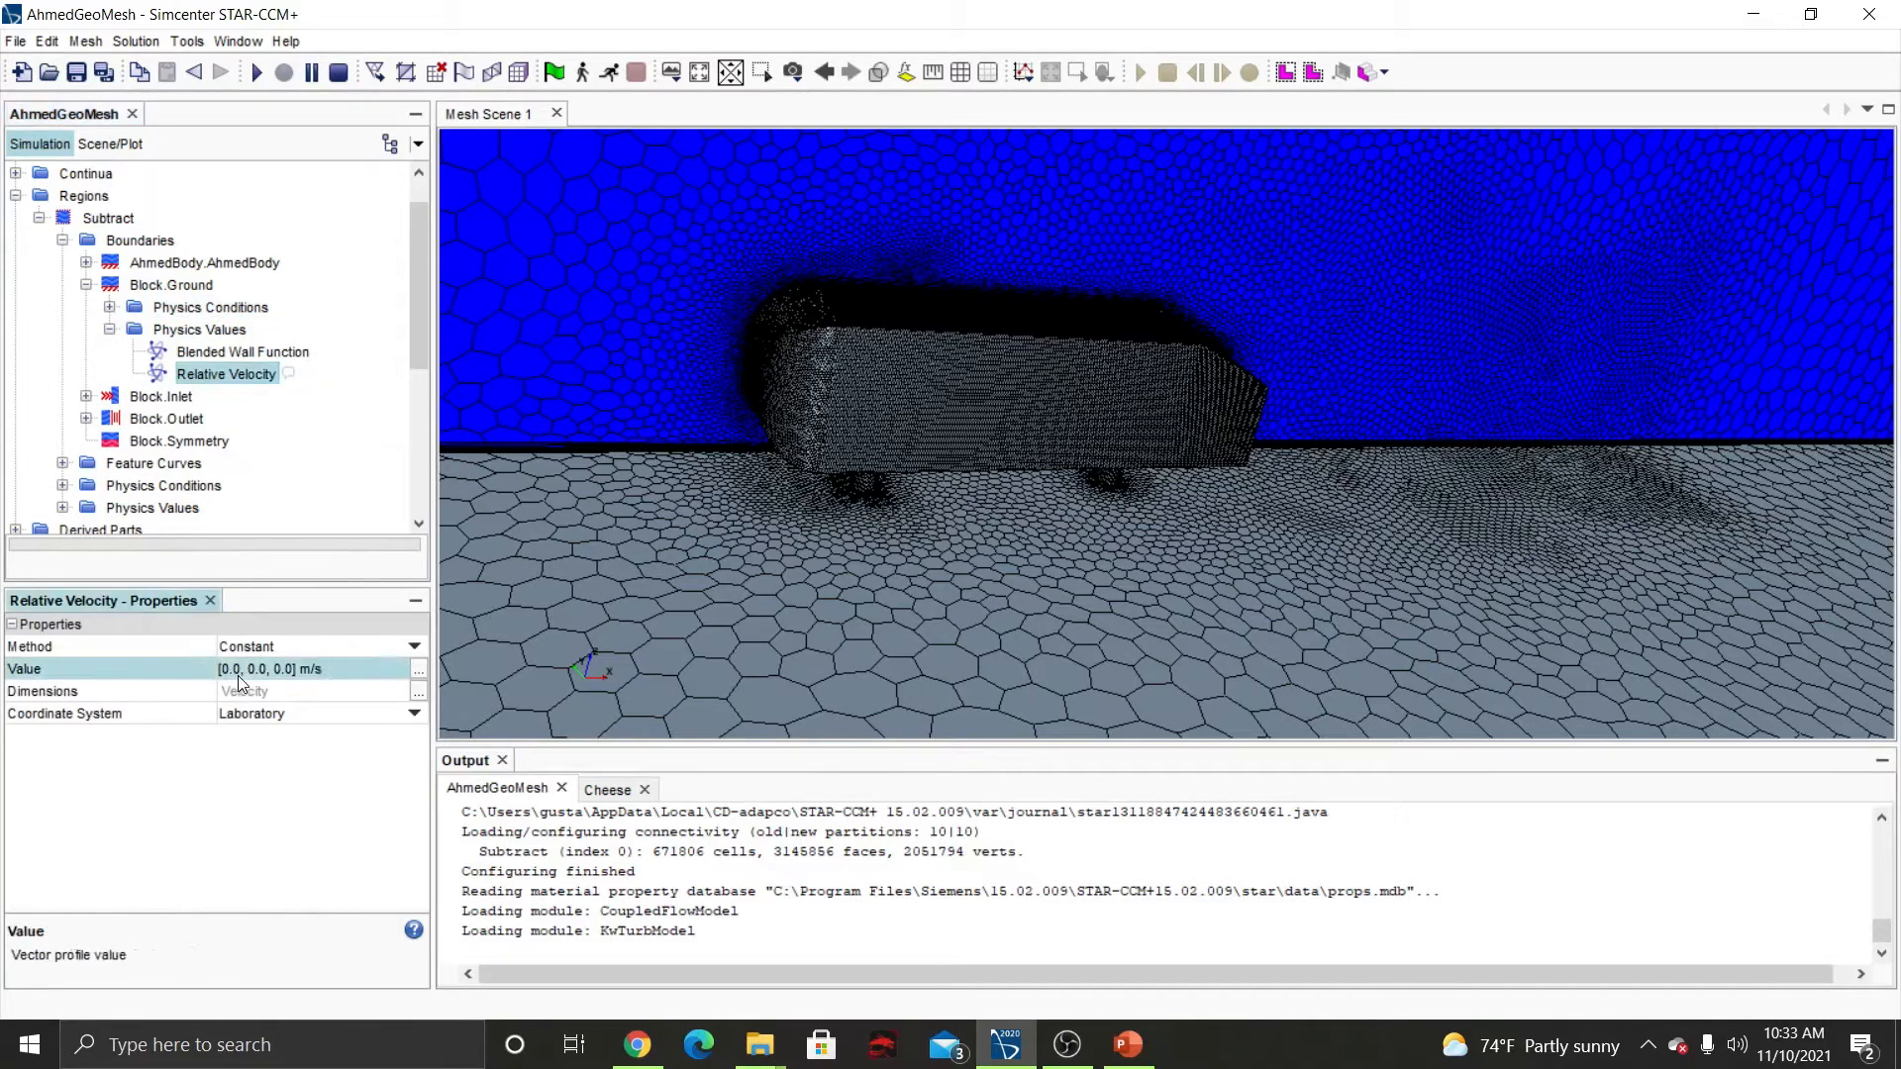
pyautogui.press('BackSpace')
pyautogui.press('BackSpace')
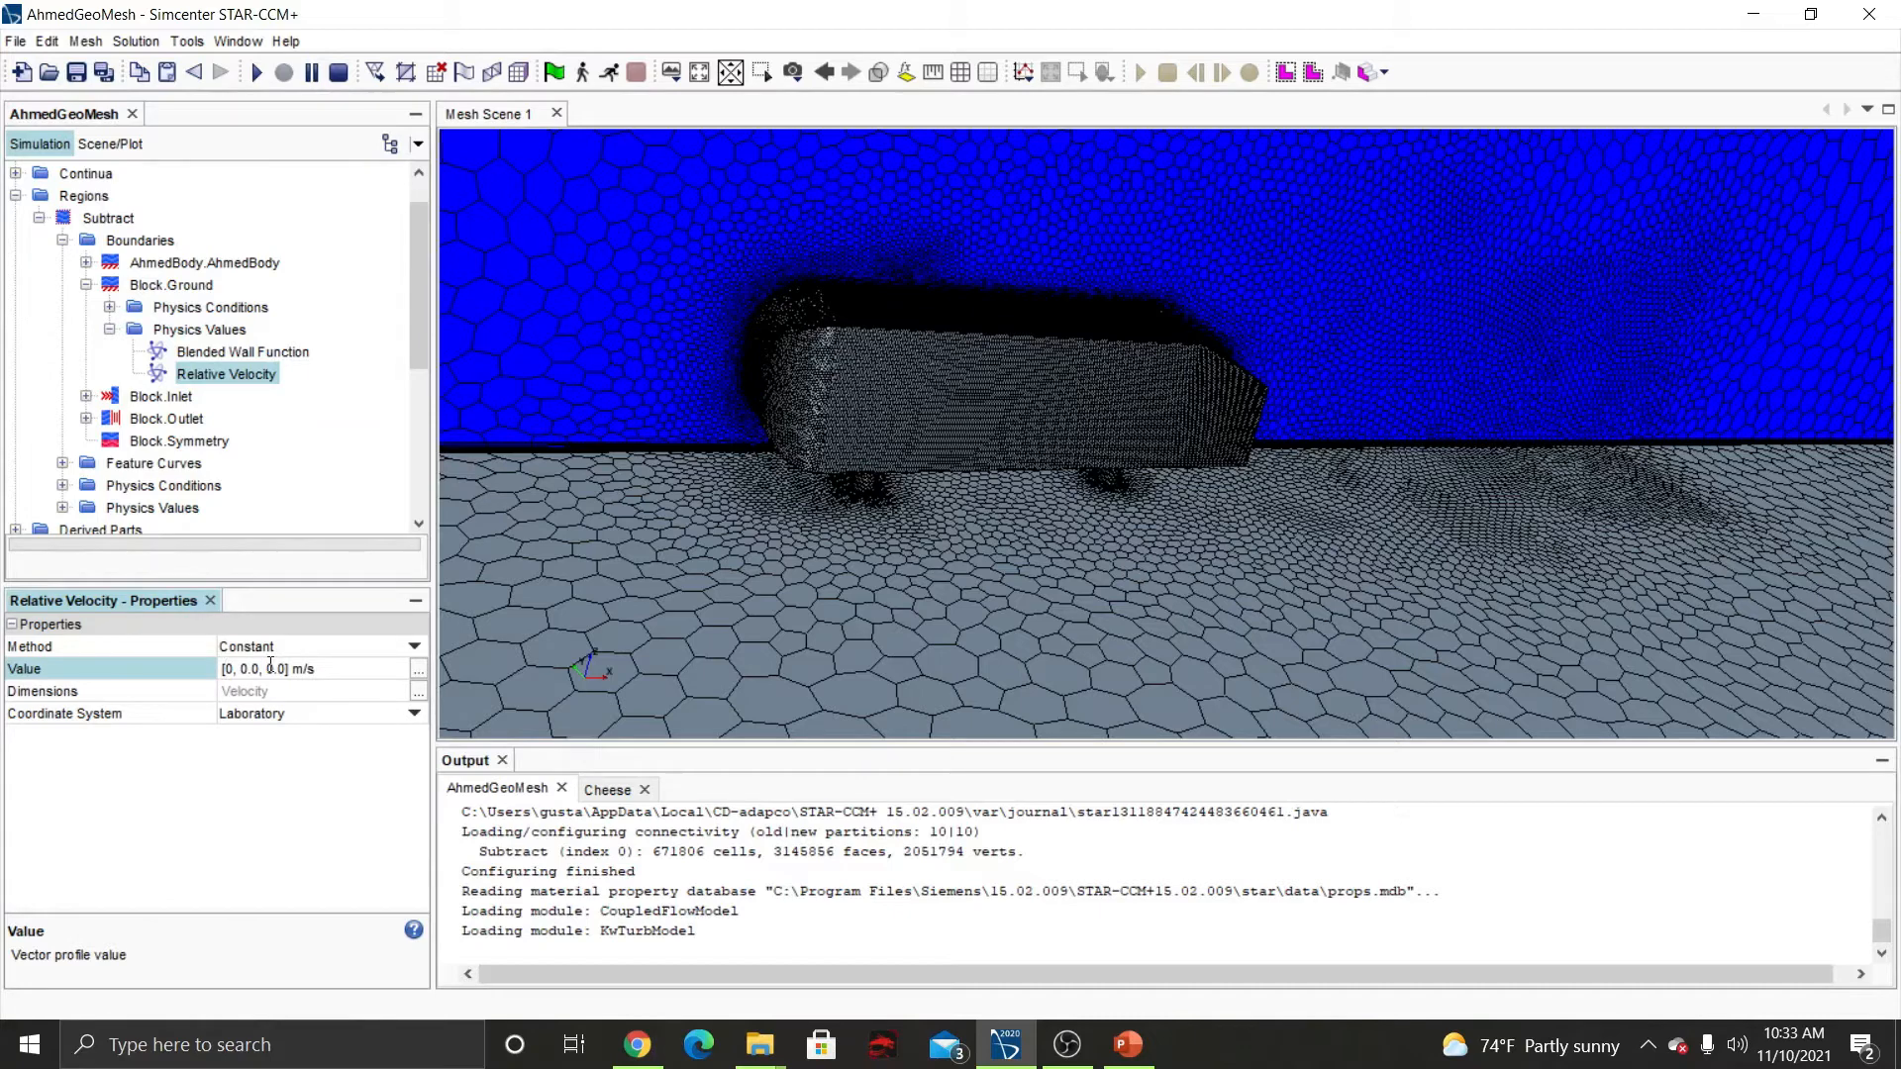
pyautogui.press('BackSpace')
pyautogui.press('BackSpace')
pyautogui.write('21')
pyautogui.press('Return')
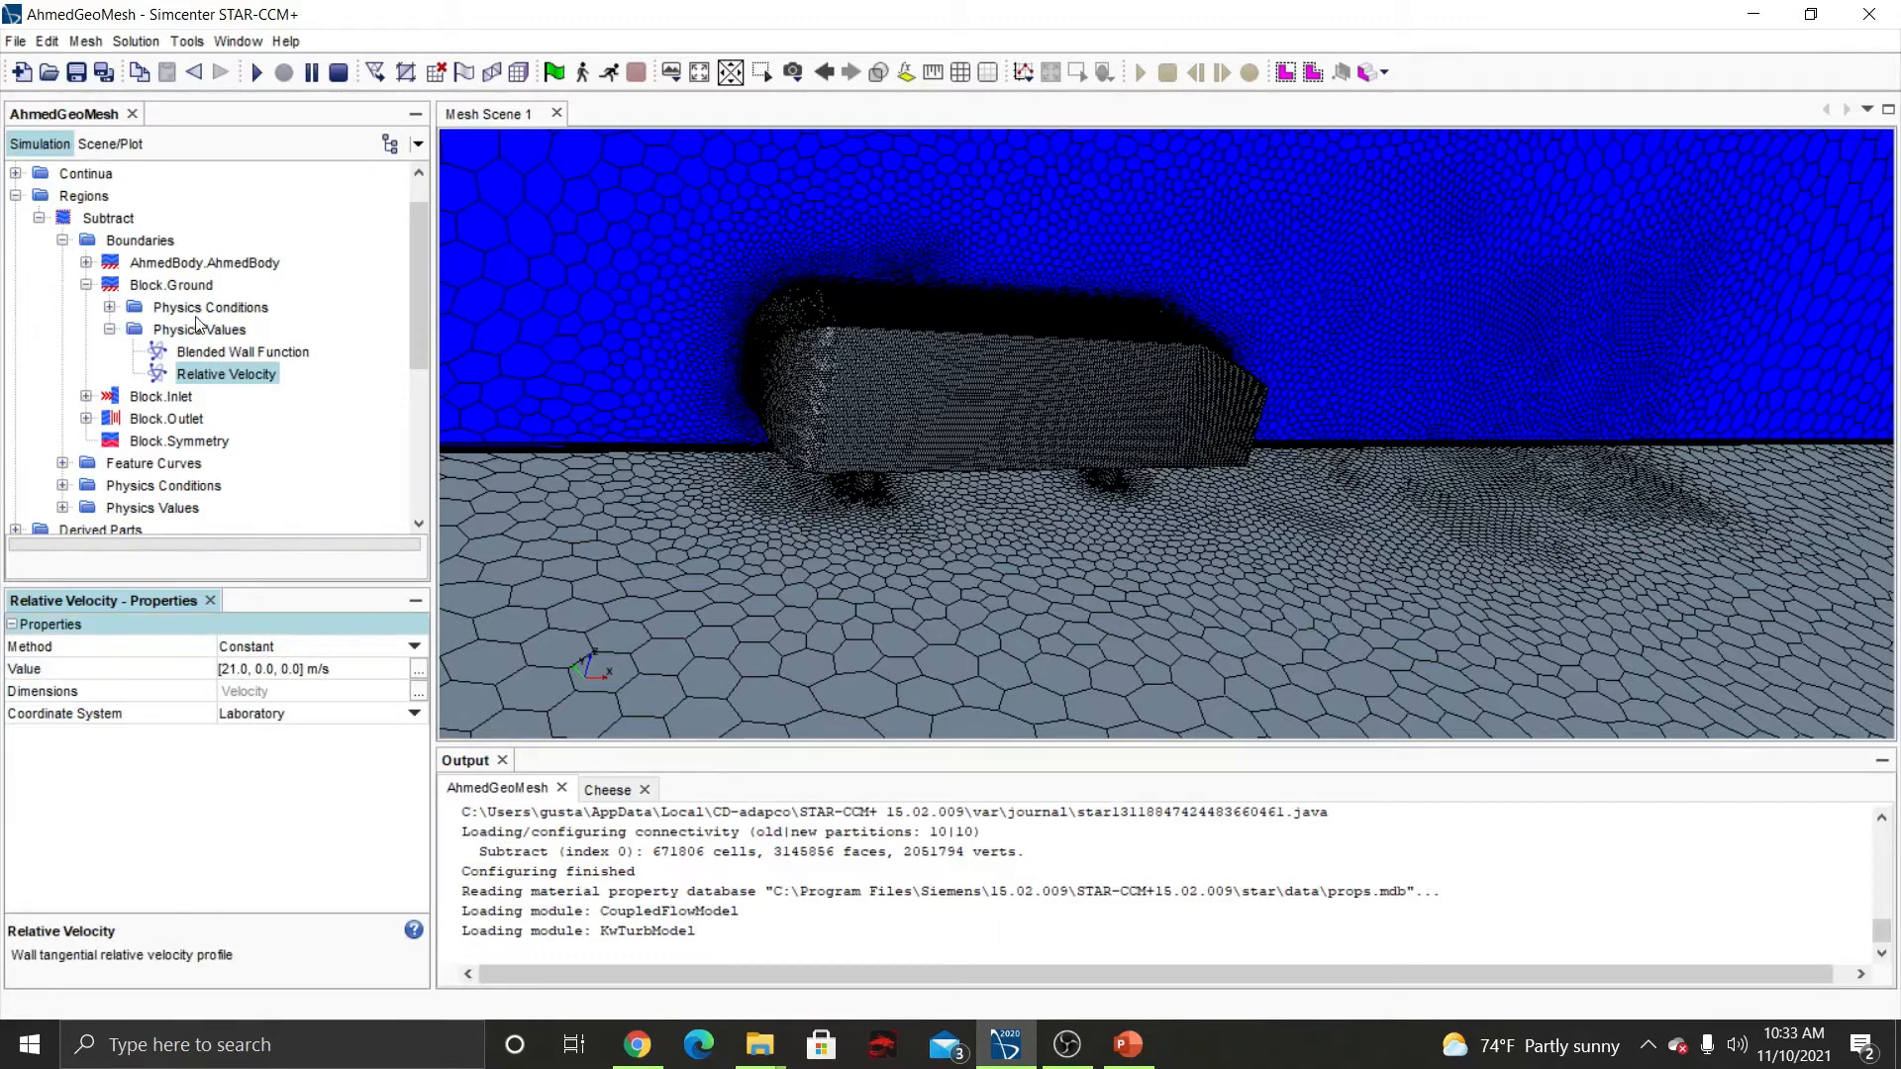
pyautogui.click(110, 328)
pyautogui.click(86, 285)
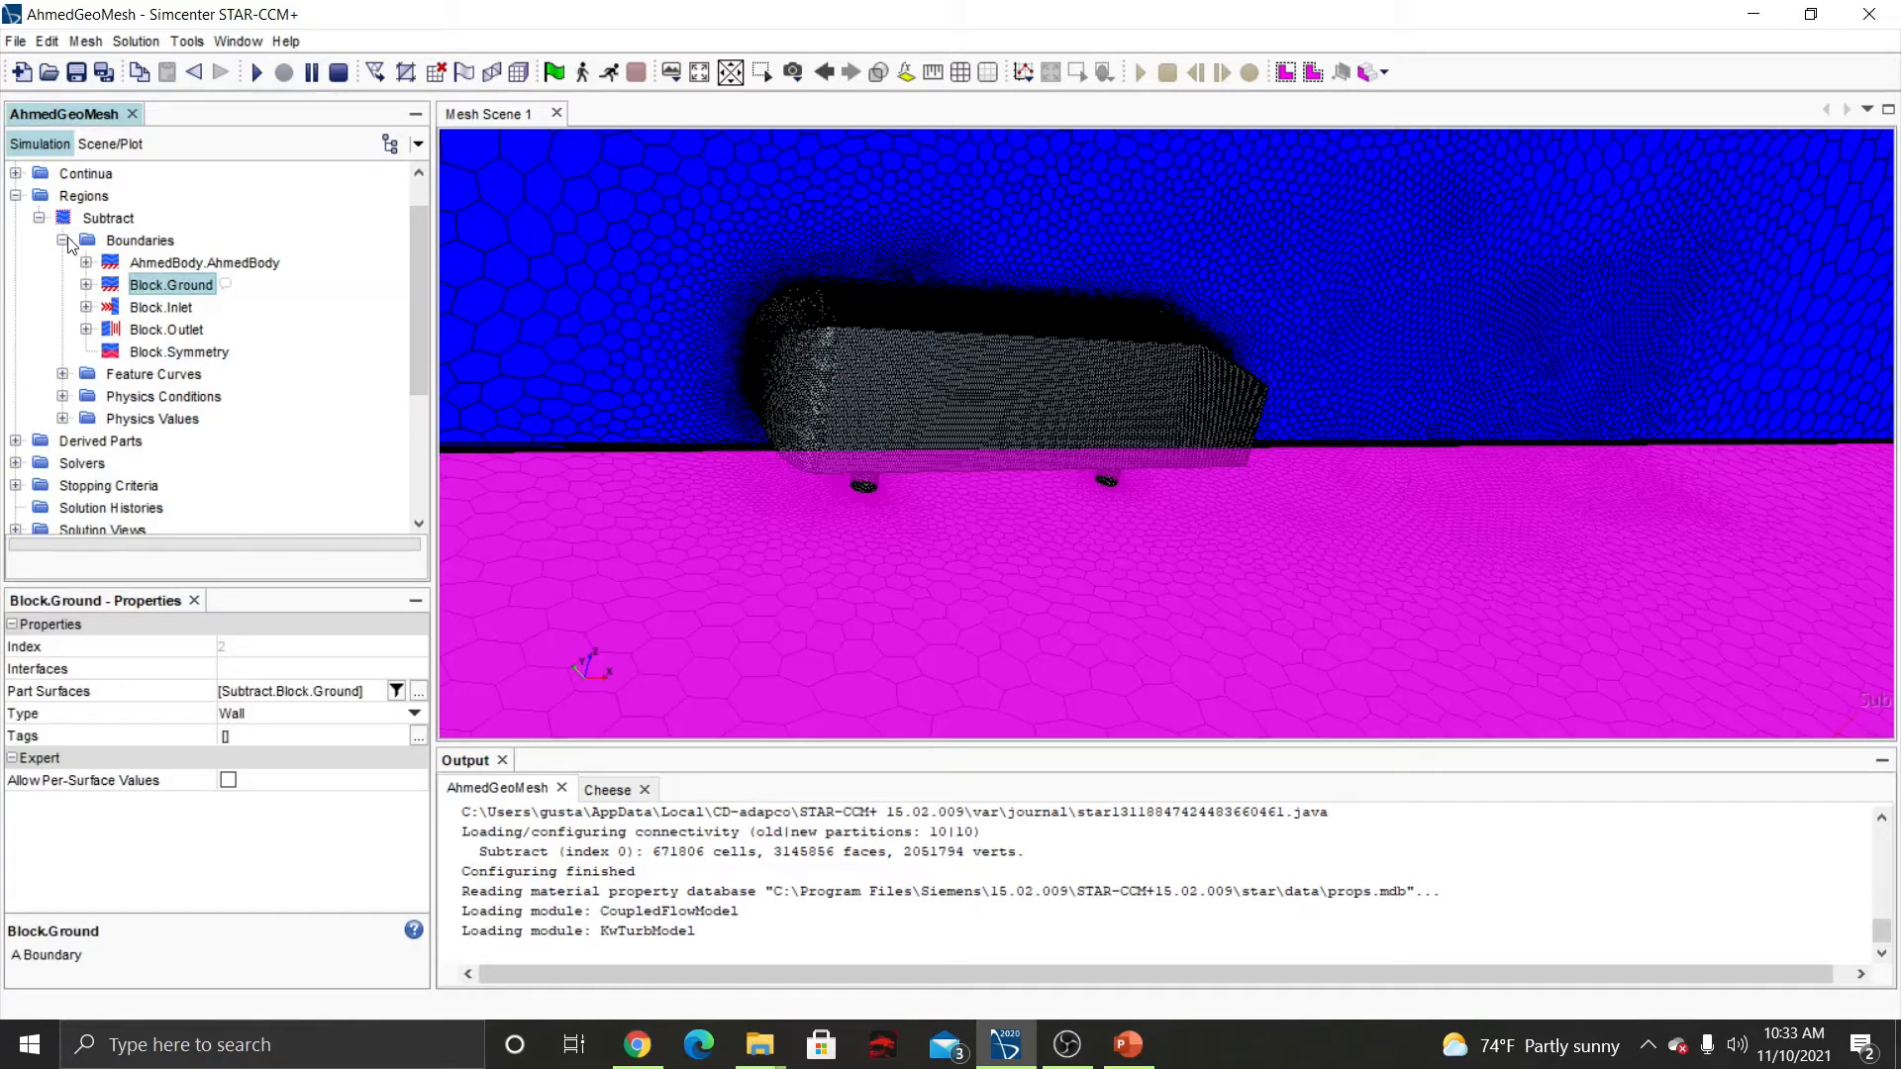
# Review the body, ground and inlet boundaries, and examine the Block.Outlet boundary in the mesh scene together with its pressure setting.
pyautogui.click(204, 264)
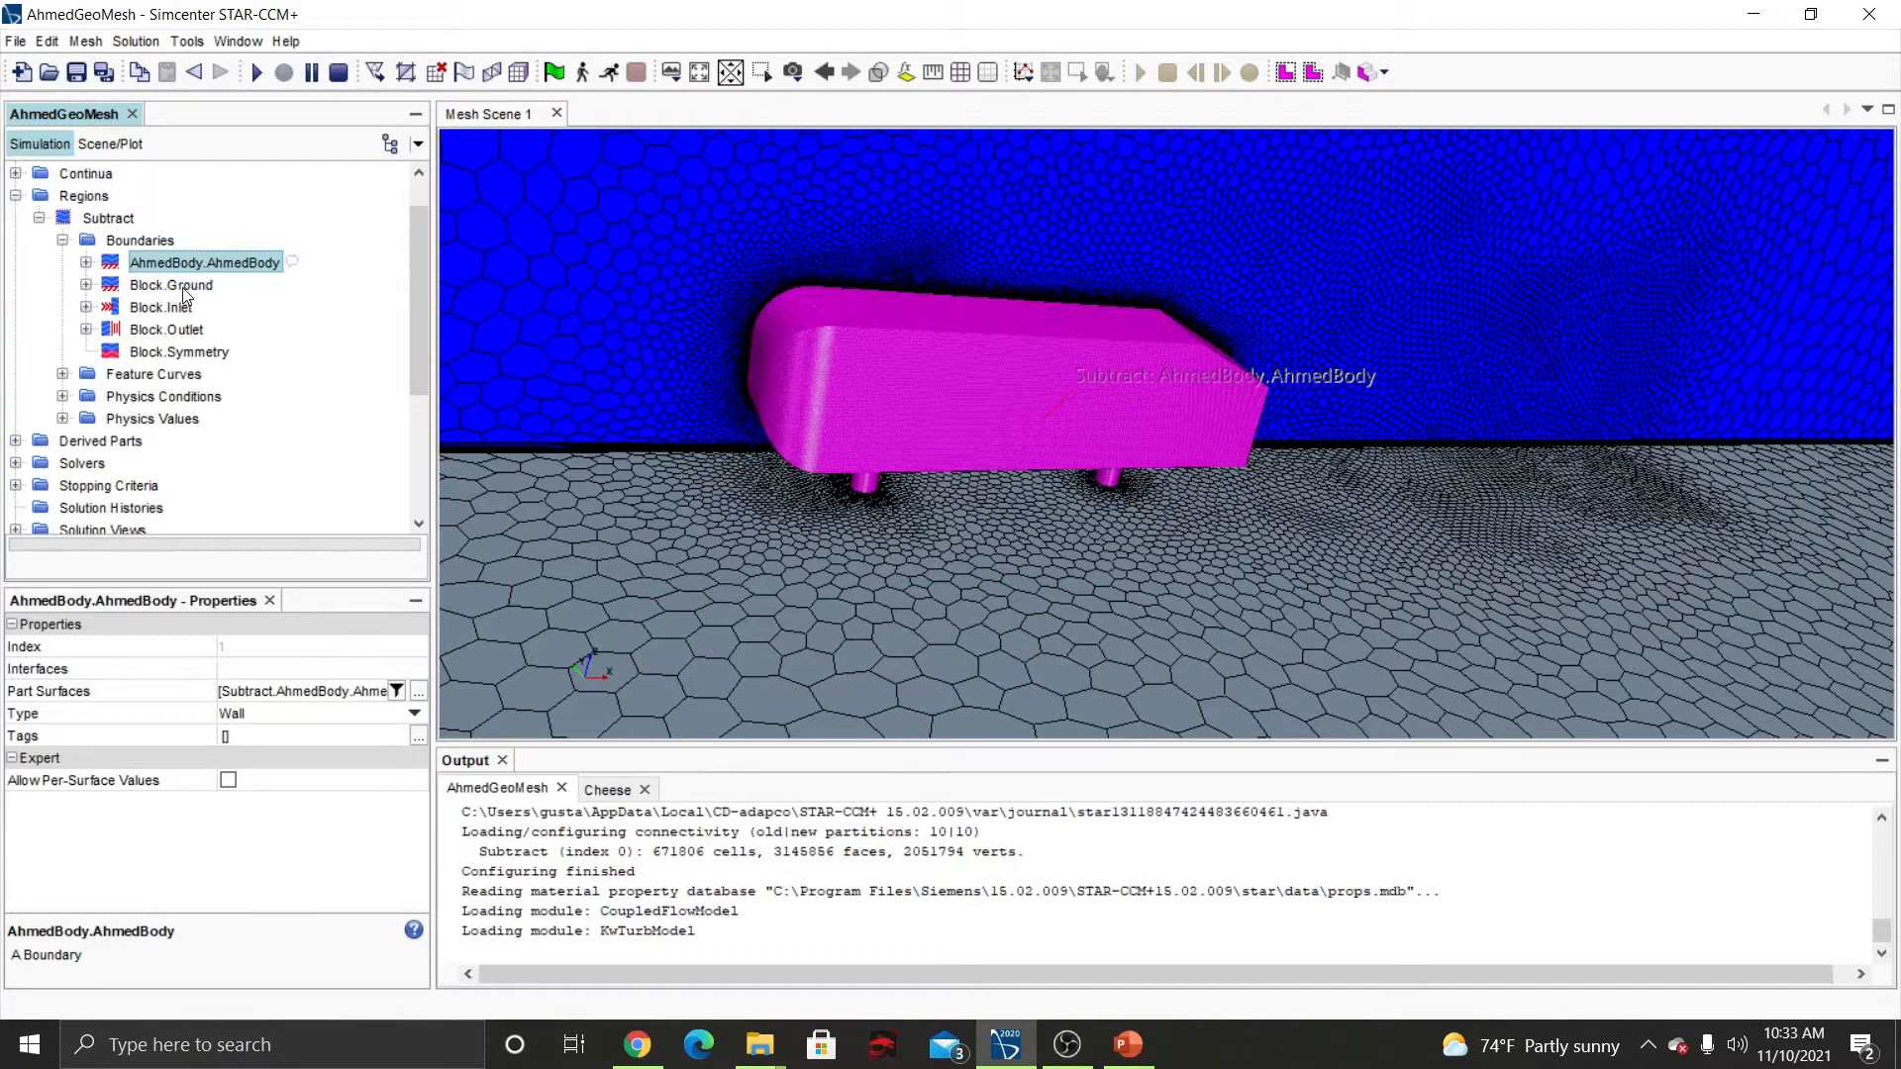
pyautogui.click(183, 291)
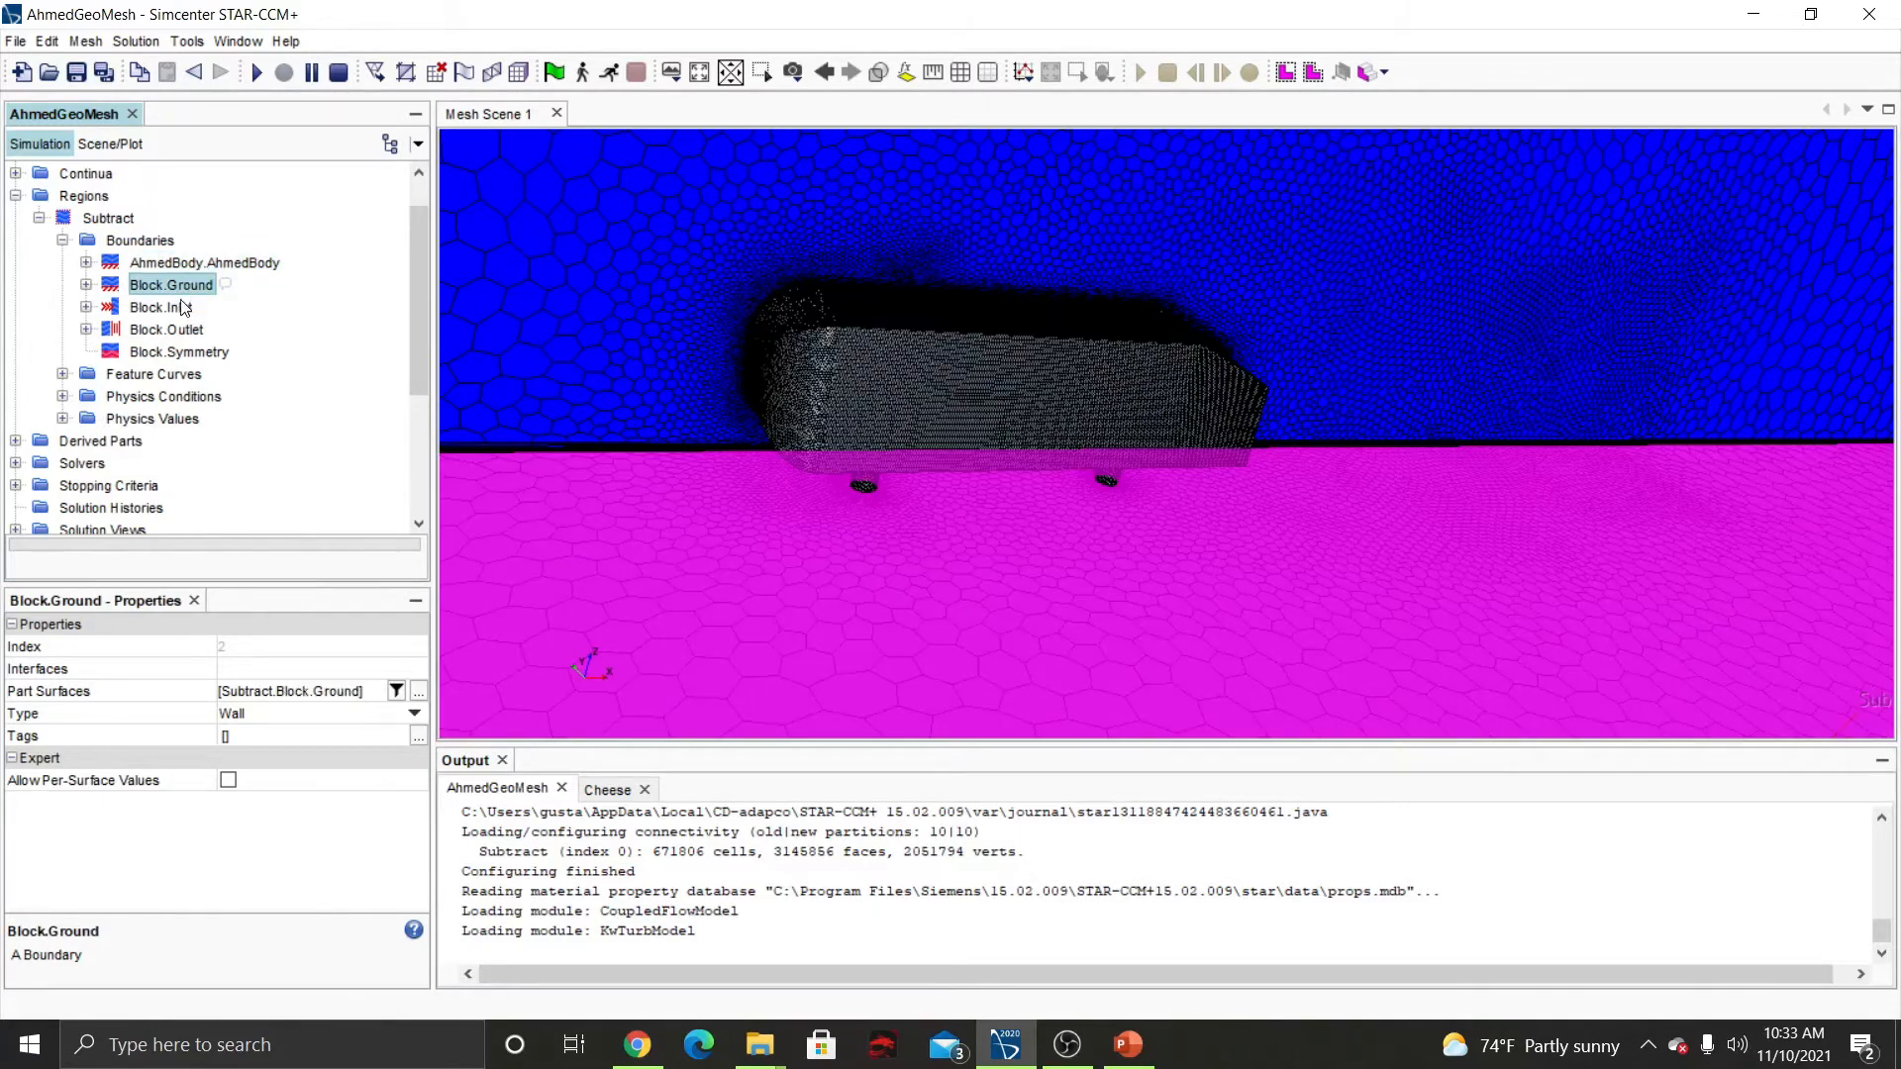
pyautogui.click(183, 309)
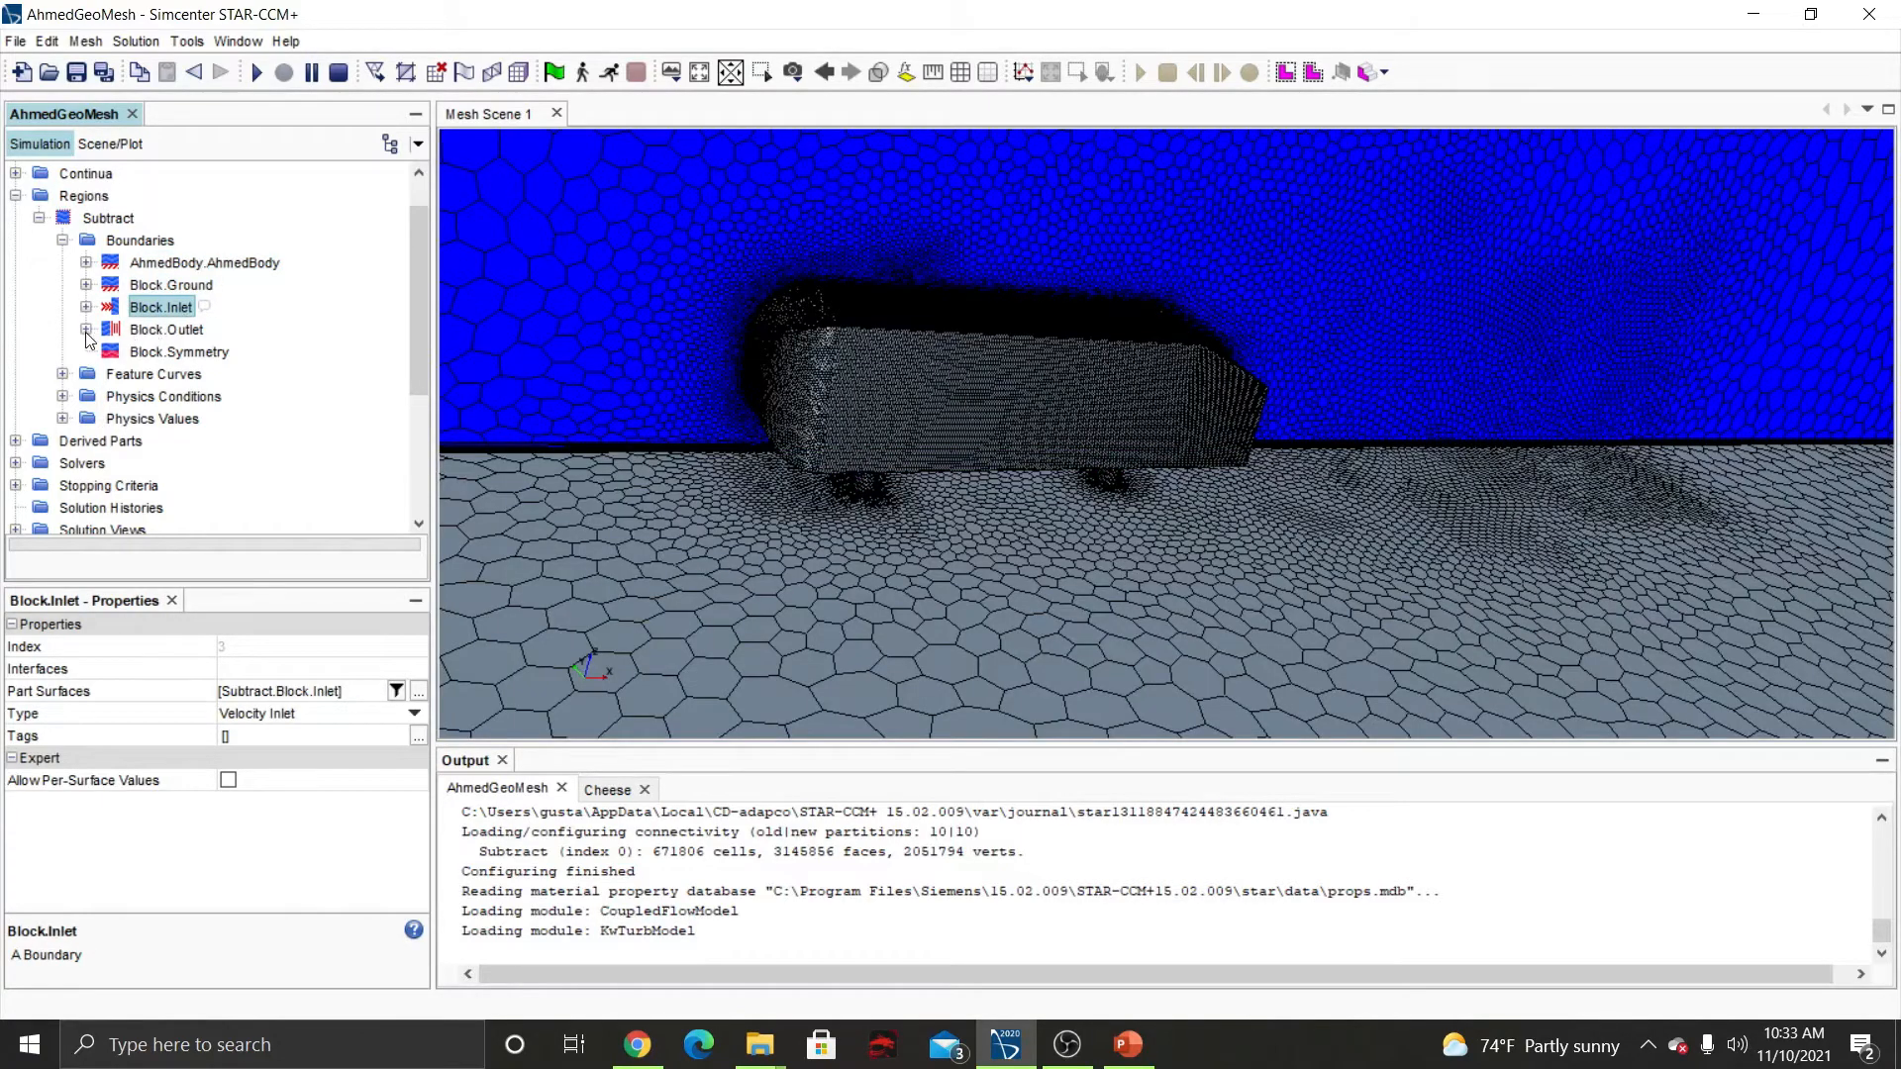
pyautogui.click(86, 329)
pyautogui.click(159, 332)
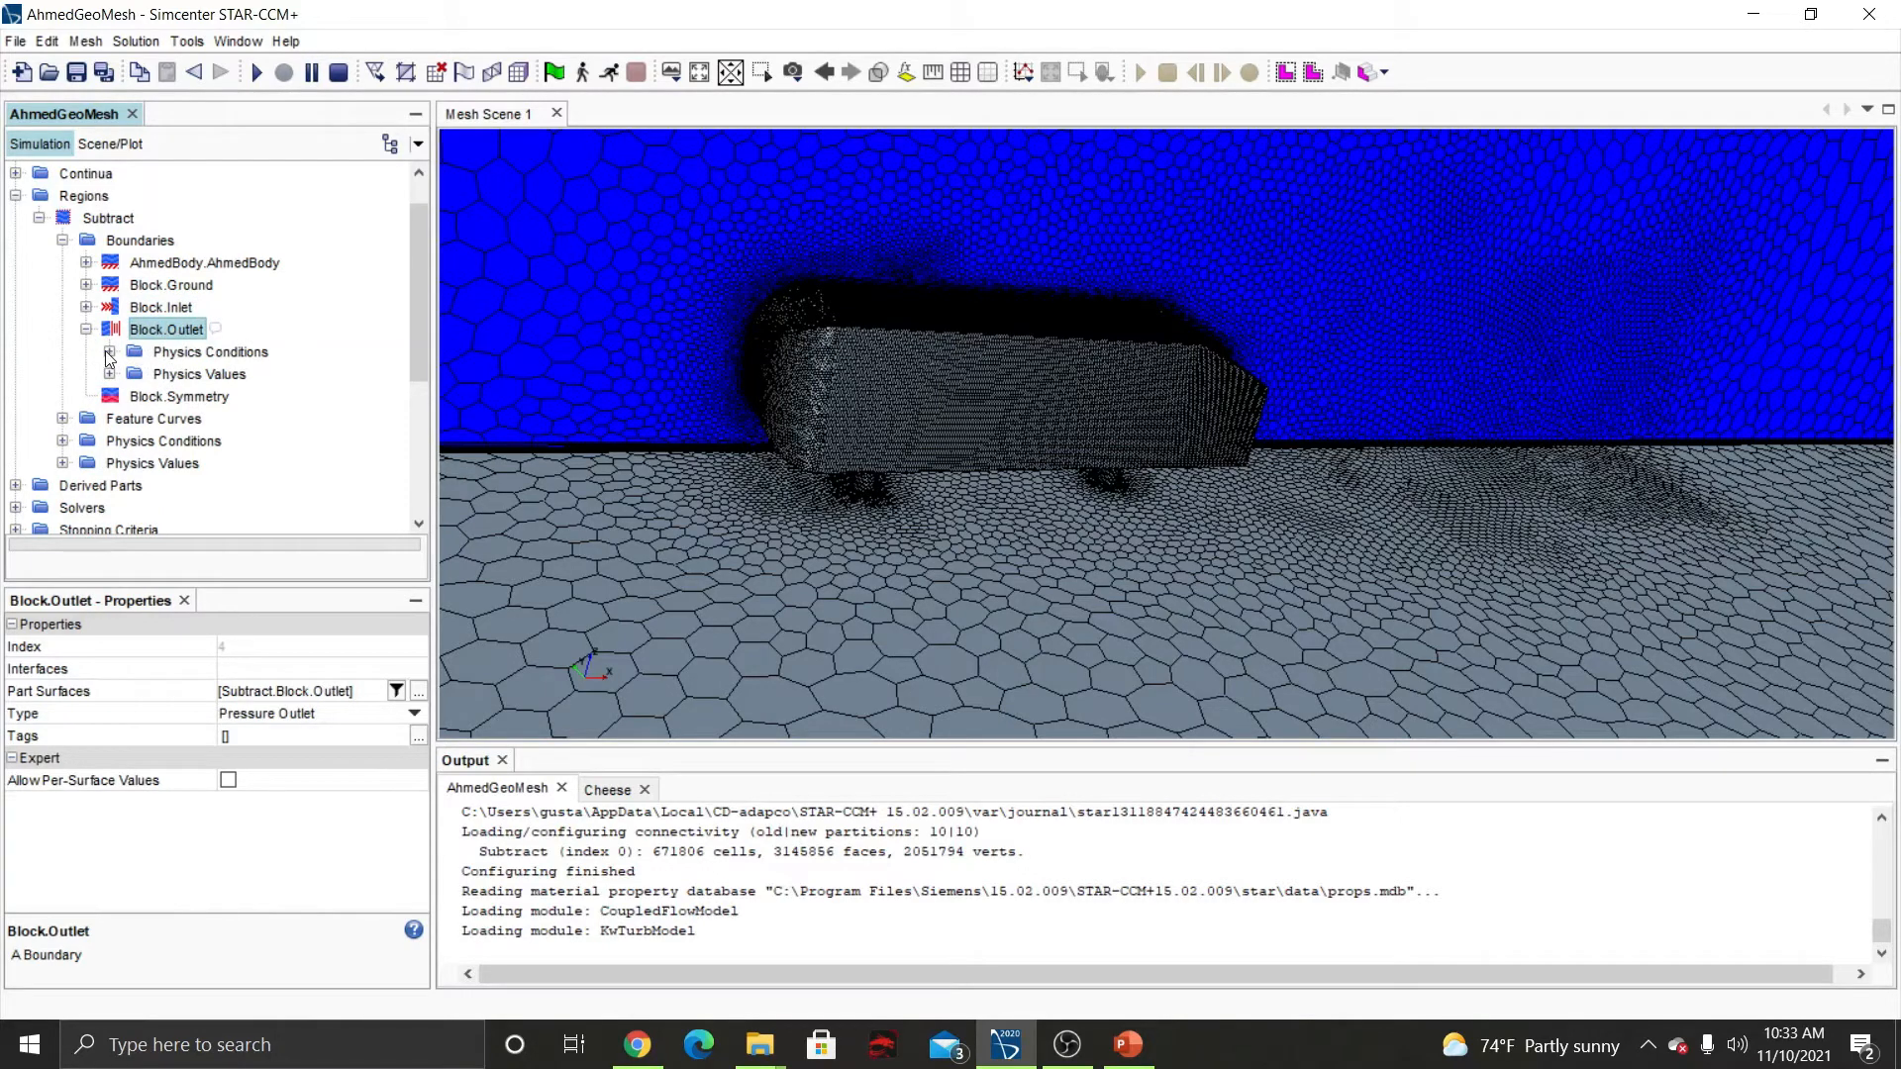
pyautogui.click(110, 374)
pyautogui.click(153, 375)
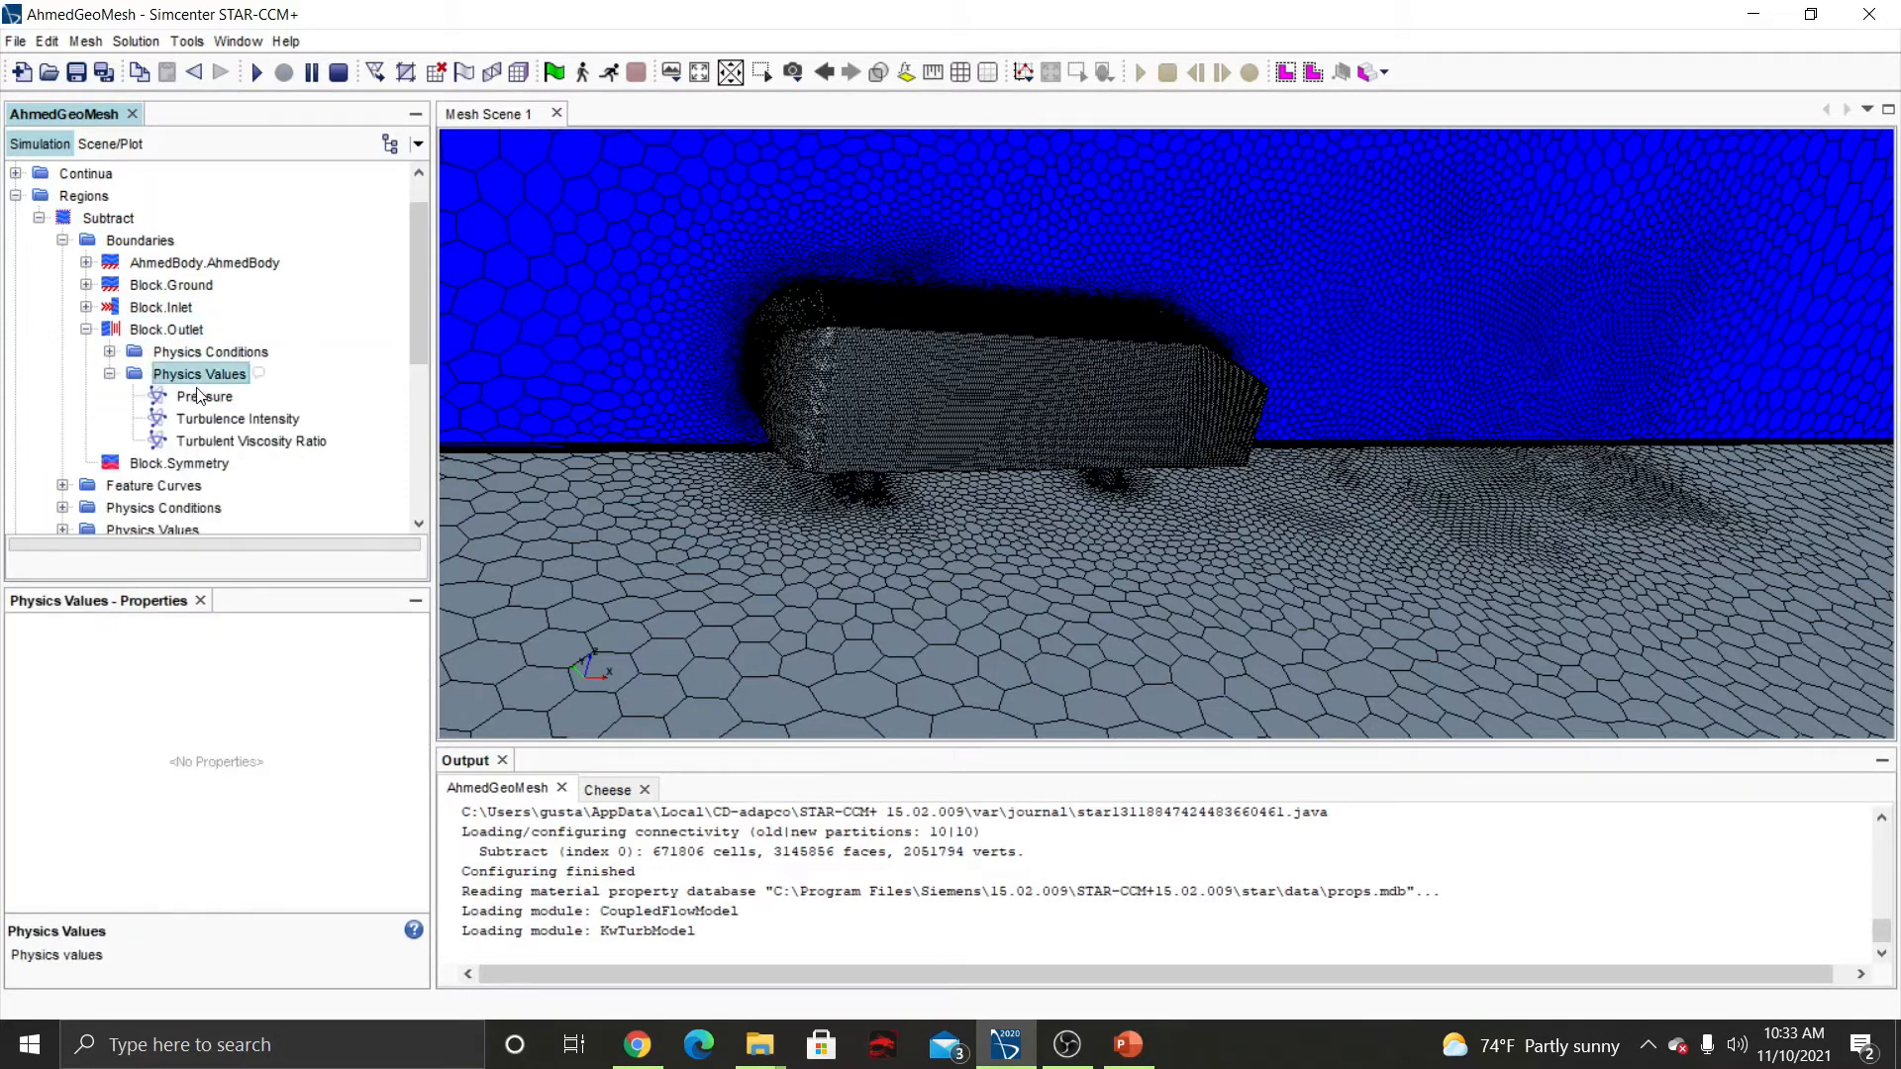
pyautogui.click(204, 397)
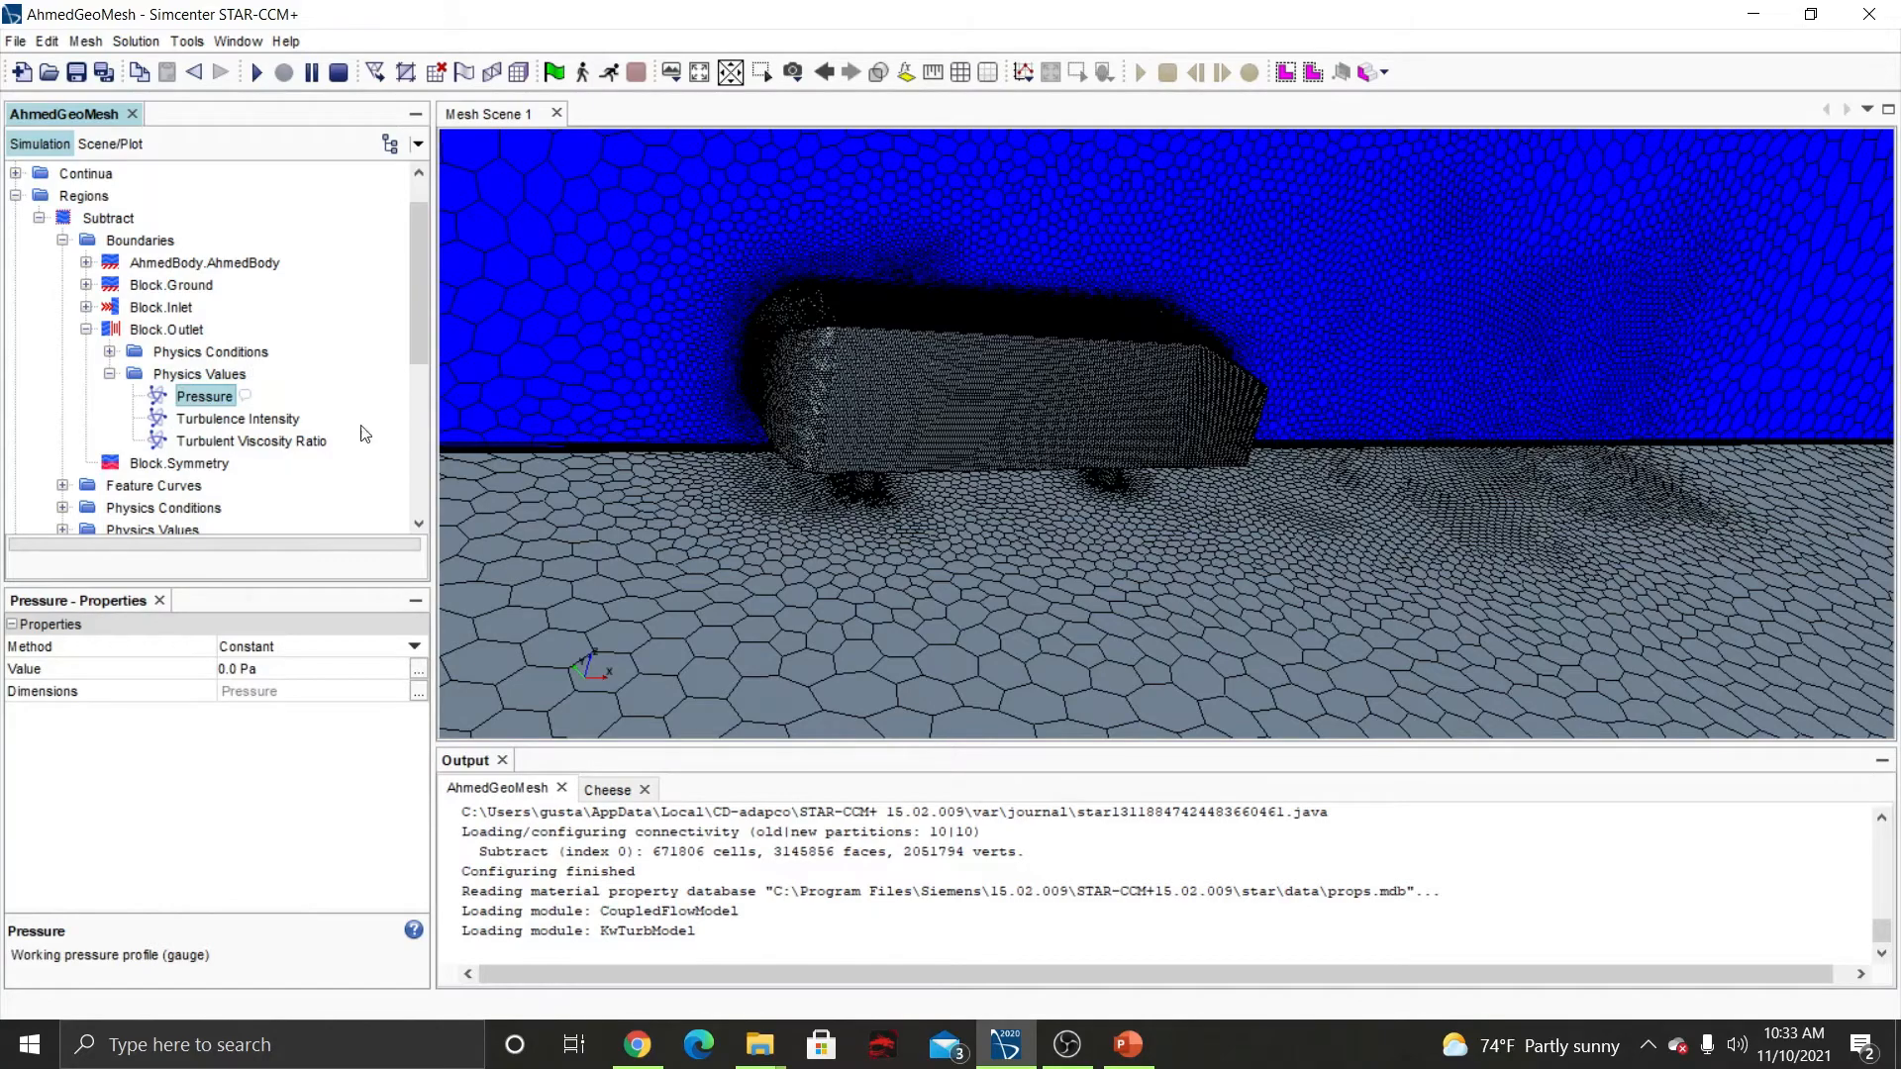
pyautogui.moveTo(554, 451); pyautogui.dragTo(887, 439)
pyautogui.click(1592, 396)
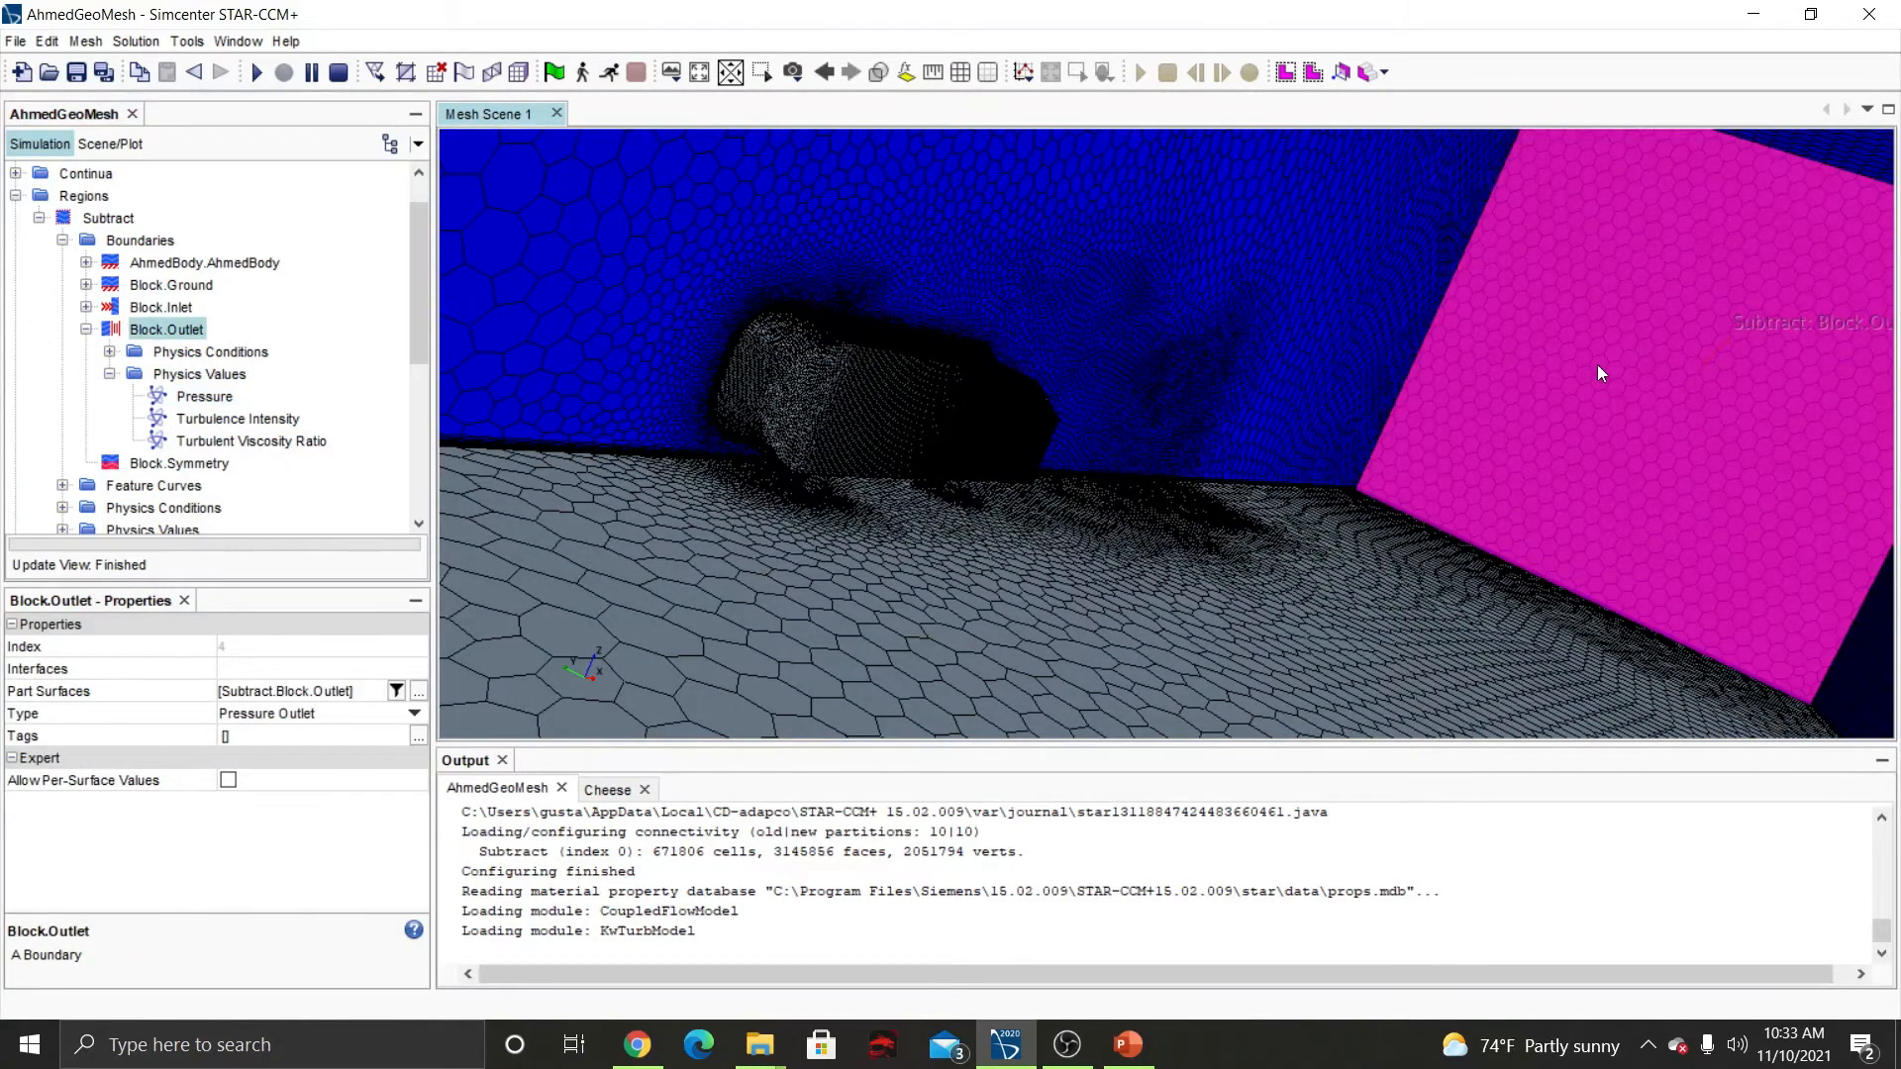
pyautogui.moveTo(1598, 370); pyautogui.dragTo(1558, 372)
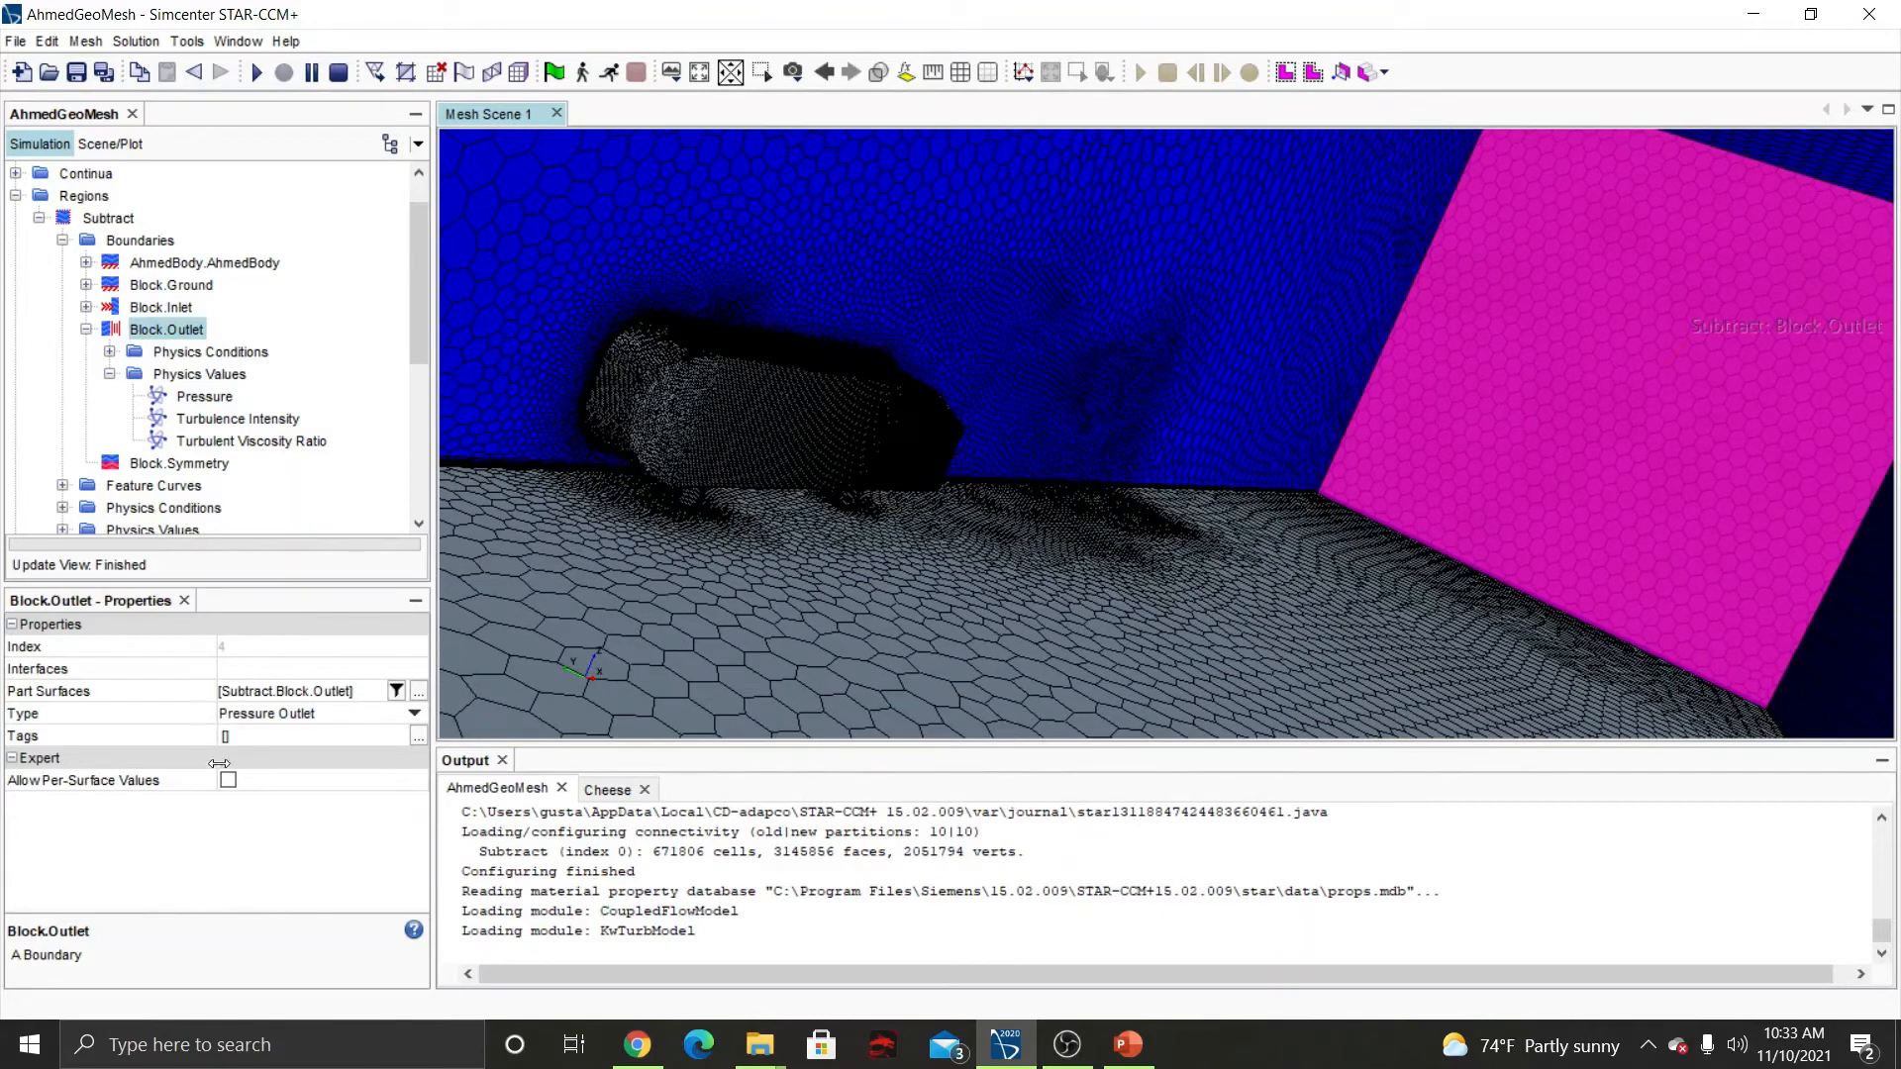
pyautogui.click(203, 397)
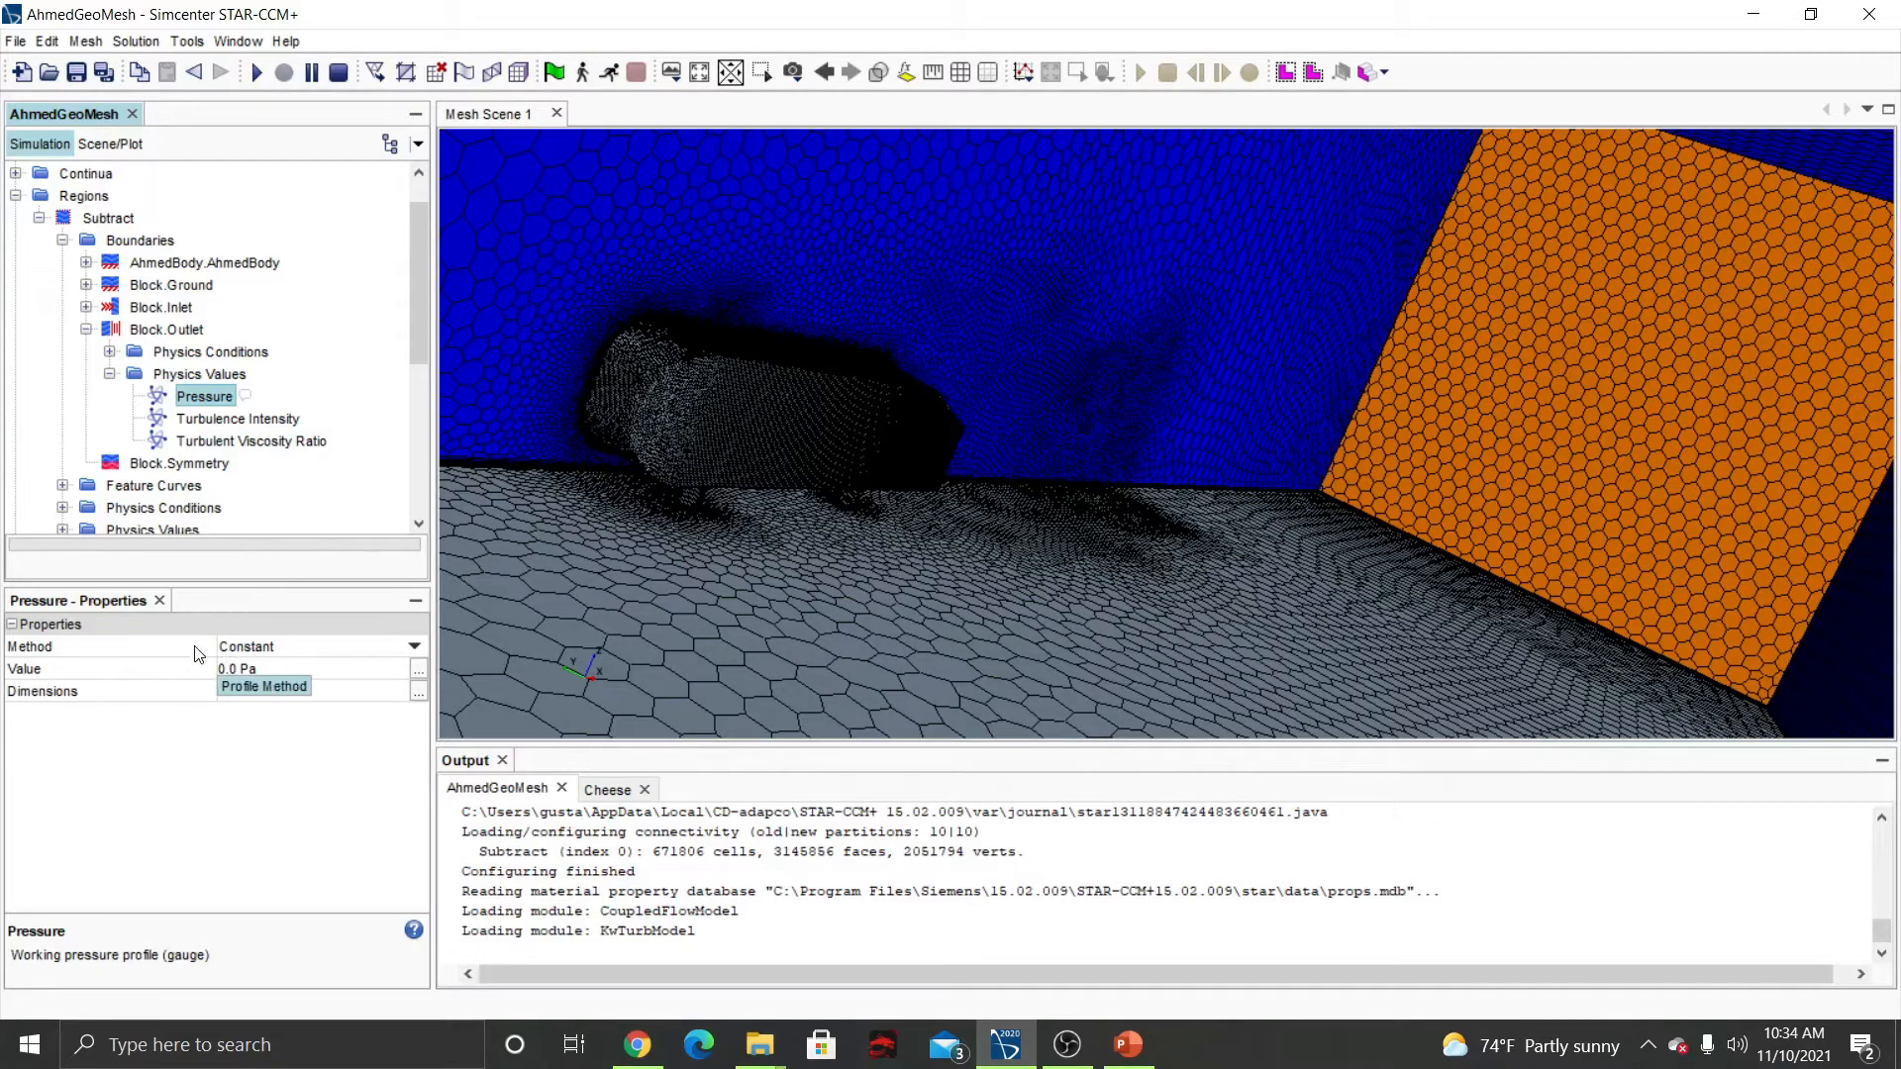
pyautogui.click(86, 330)
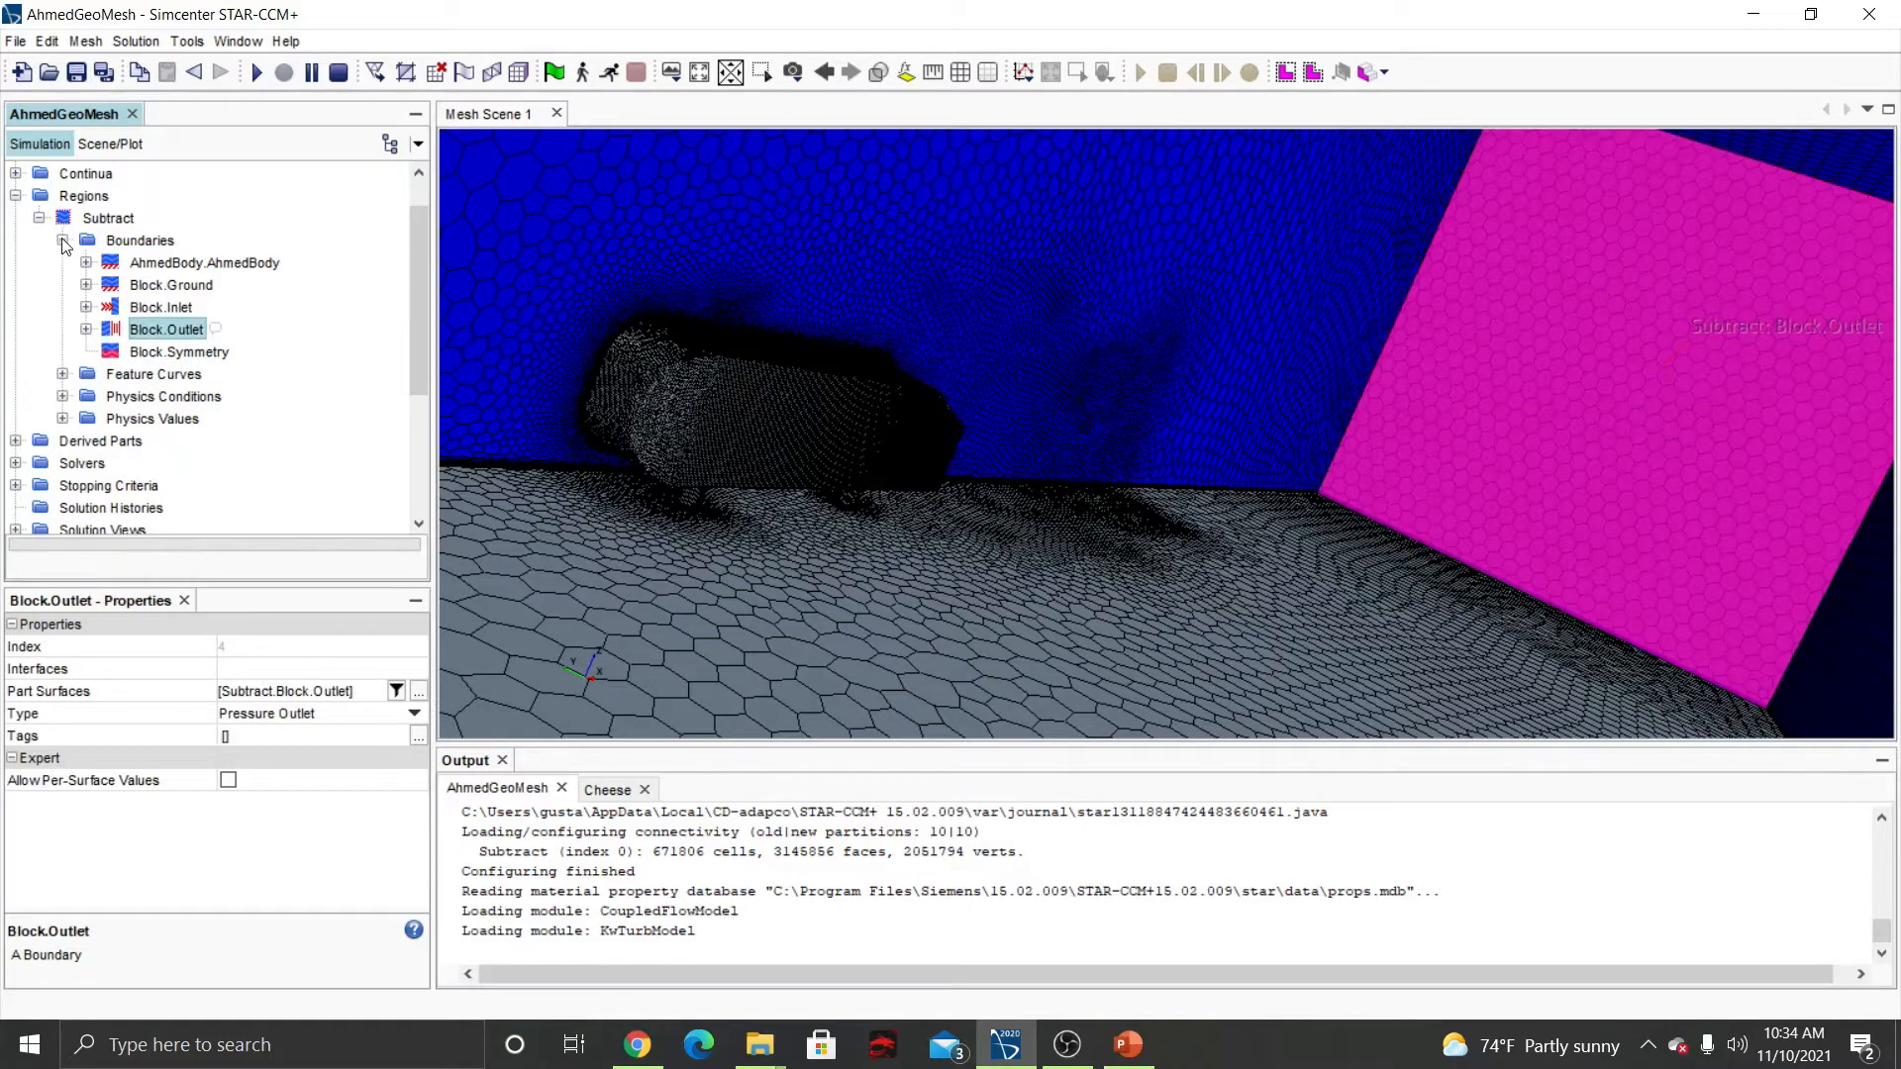
pyautogui.click(63, 241)
pyautogui.click(38, 218)
pyautogui.click(16, 197)
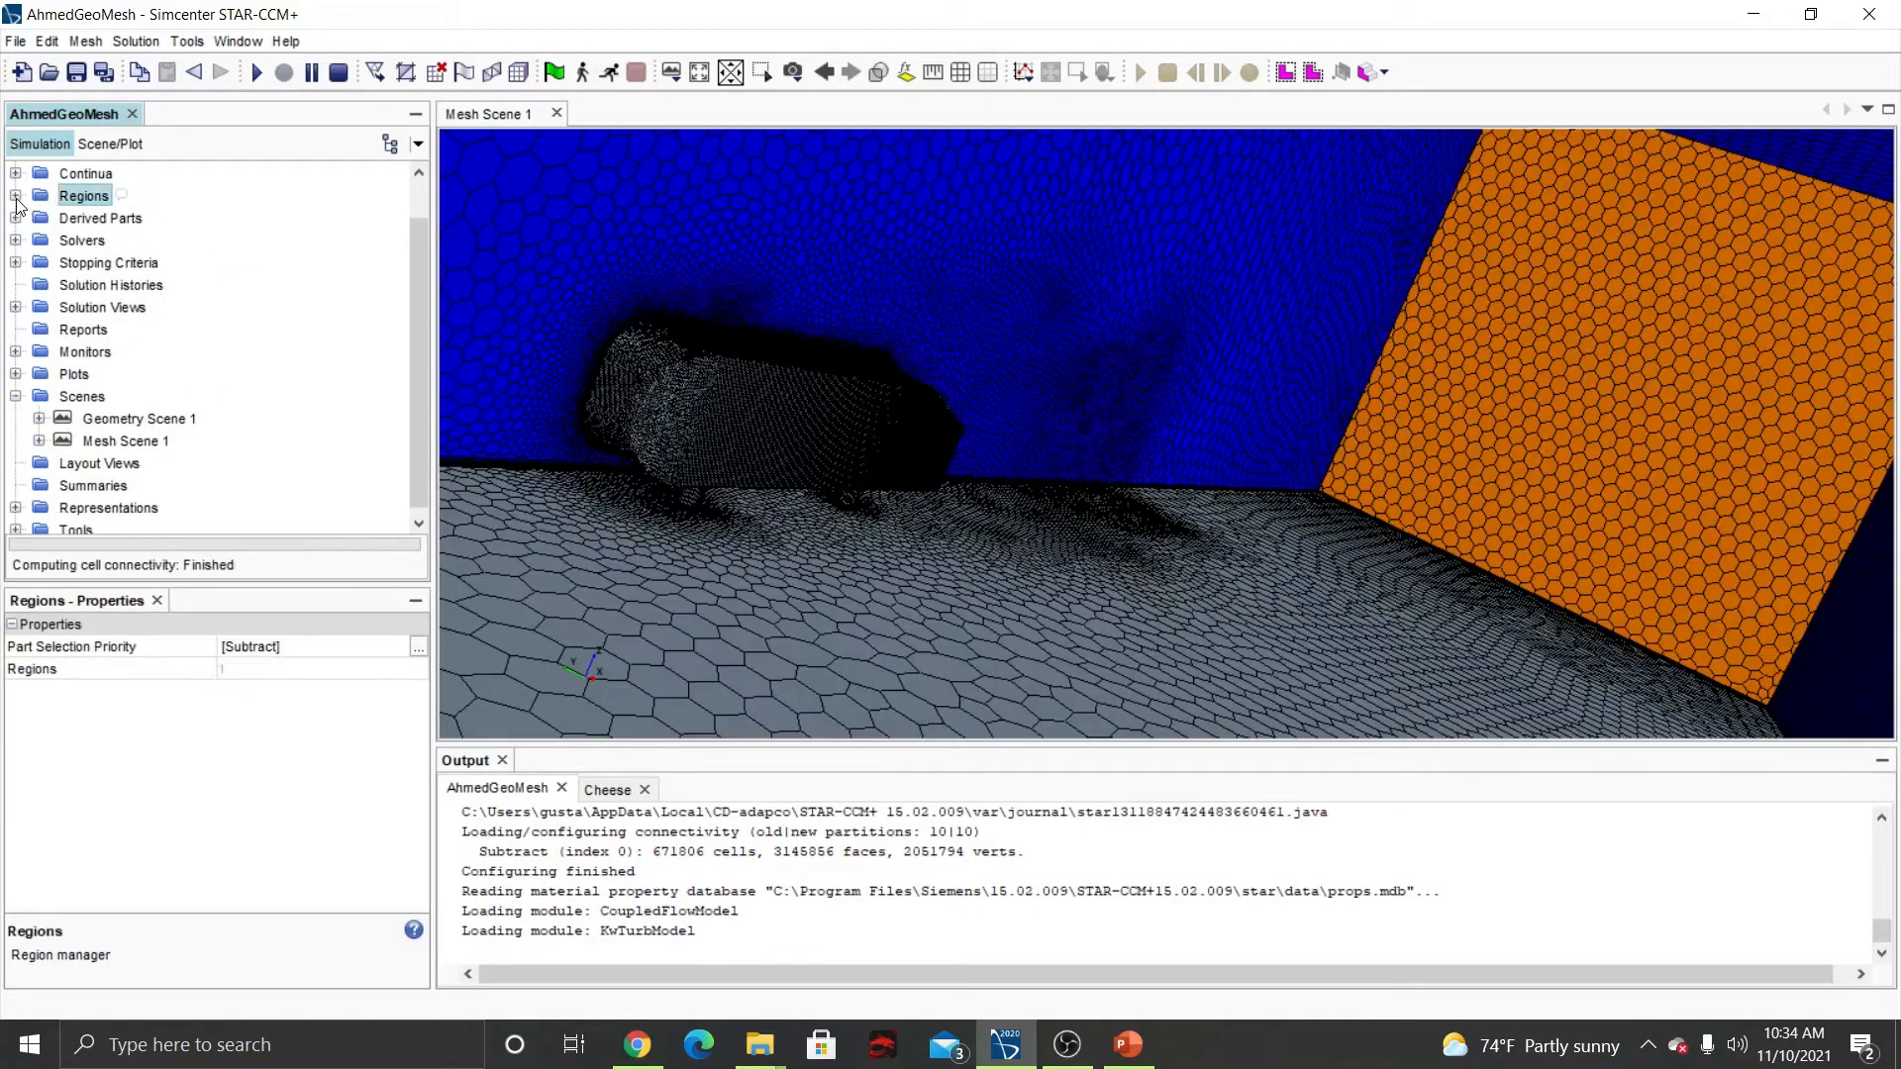
# Set the Maximum Steps stopping criterion to 1500.
pyautogui.scroll(-1, 99, 317)
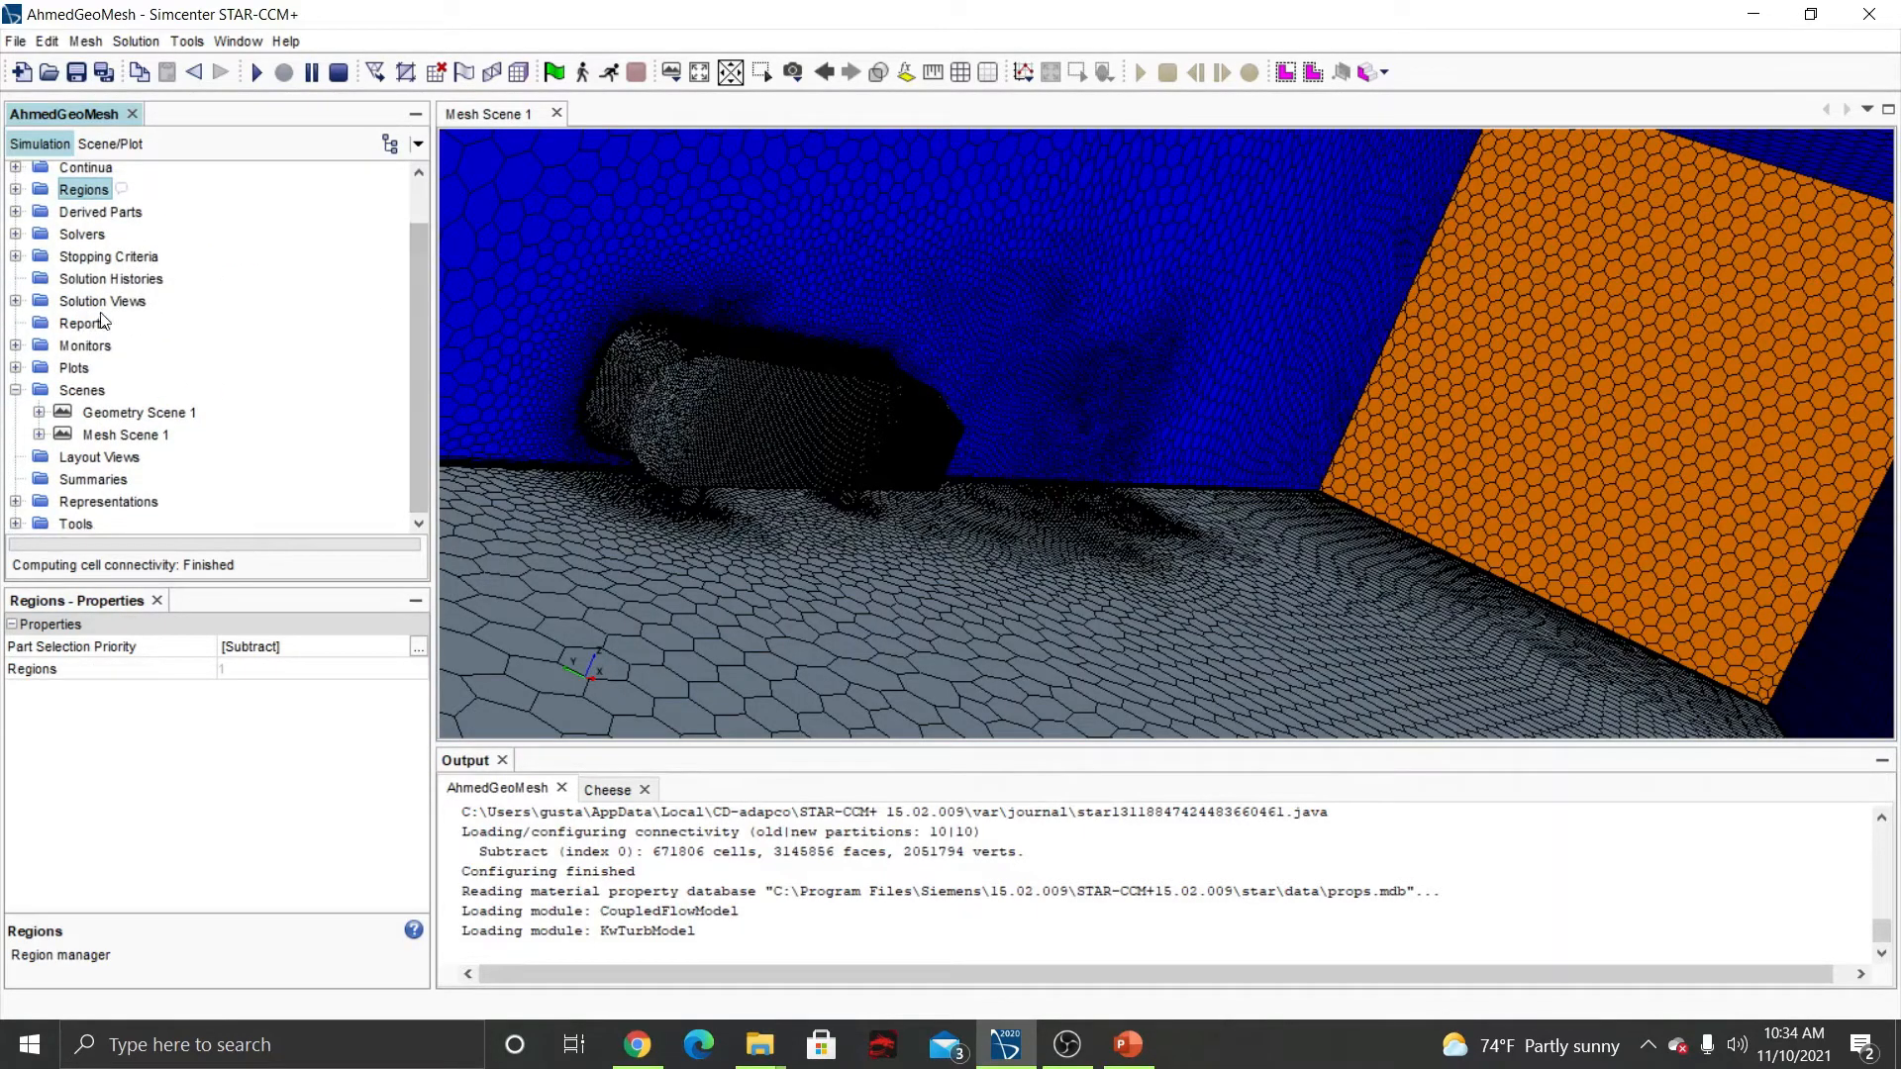
pyautogui.click(103, 259)
pyautogui.click(16, 256)
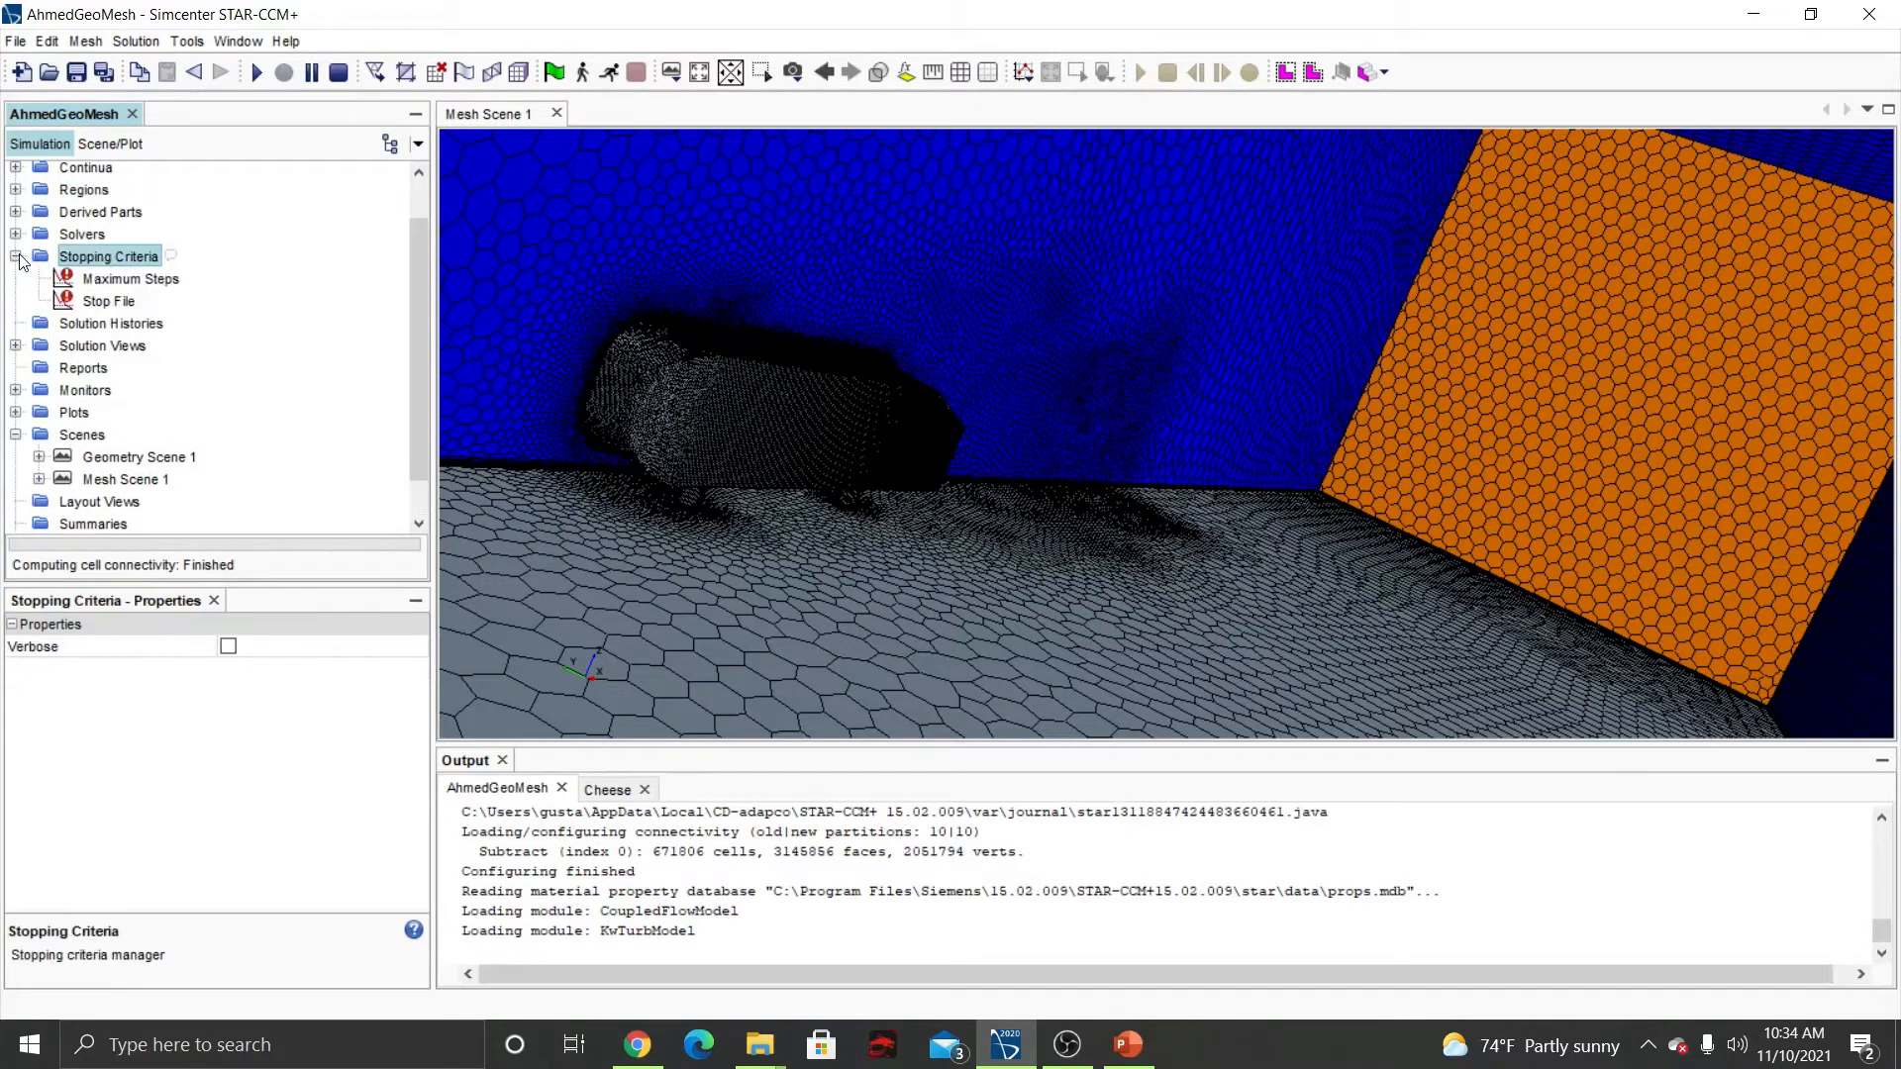
pyautogui.click(109, 280)
pyautogui.click(265, 669)
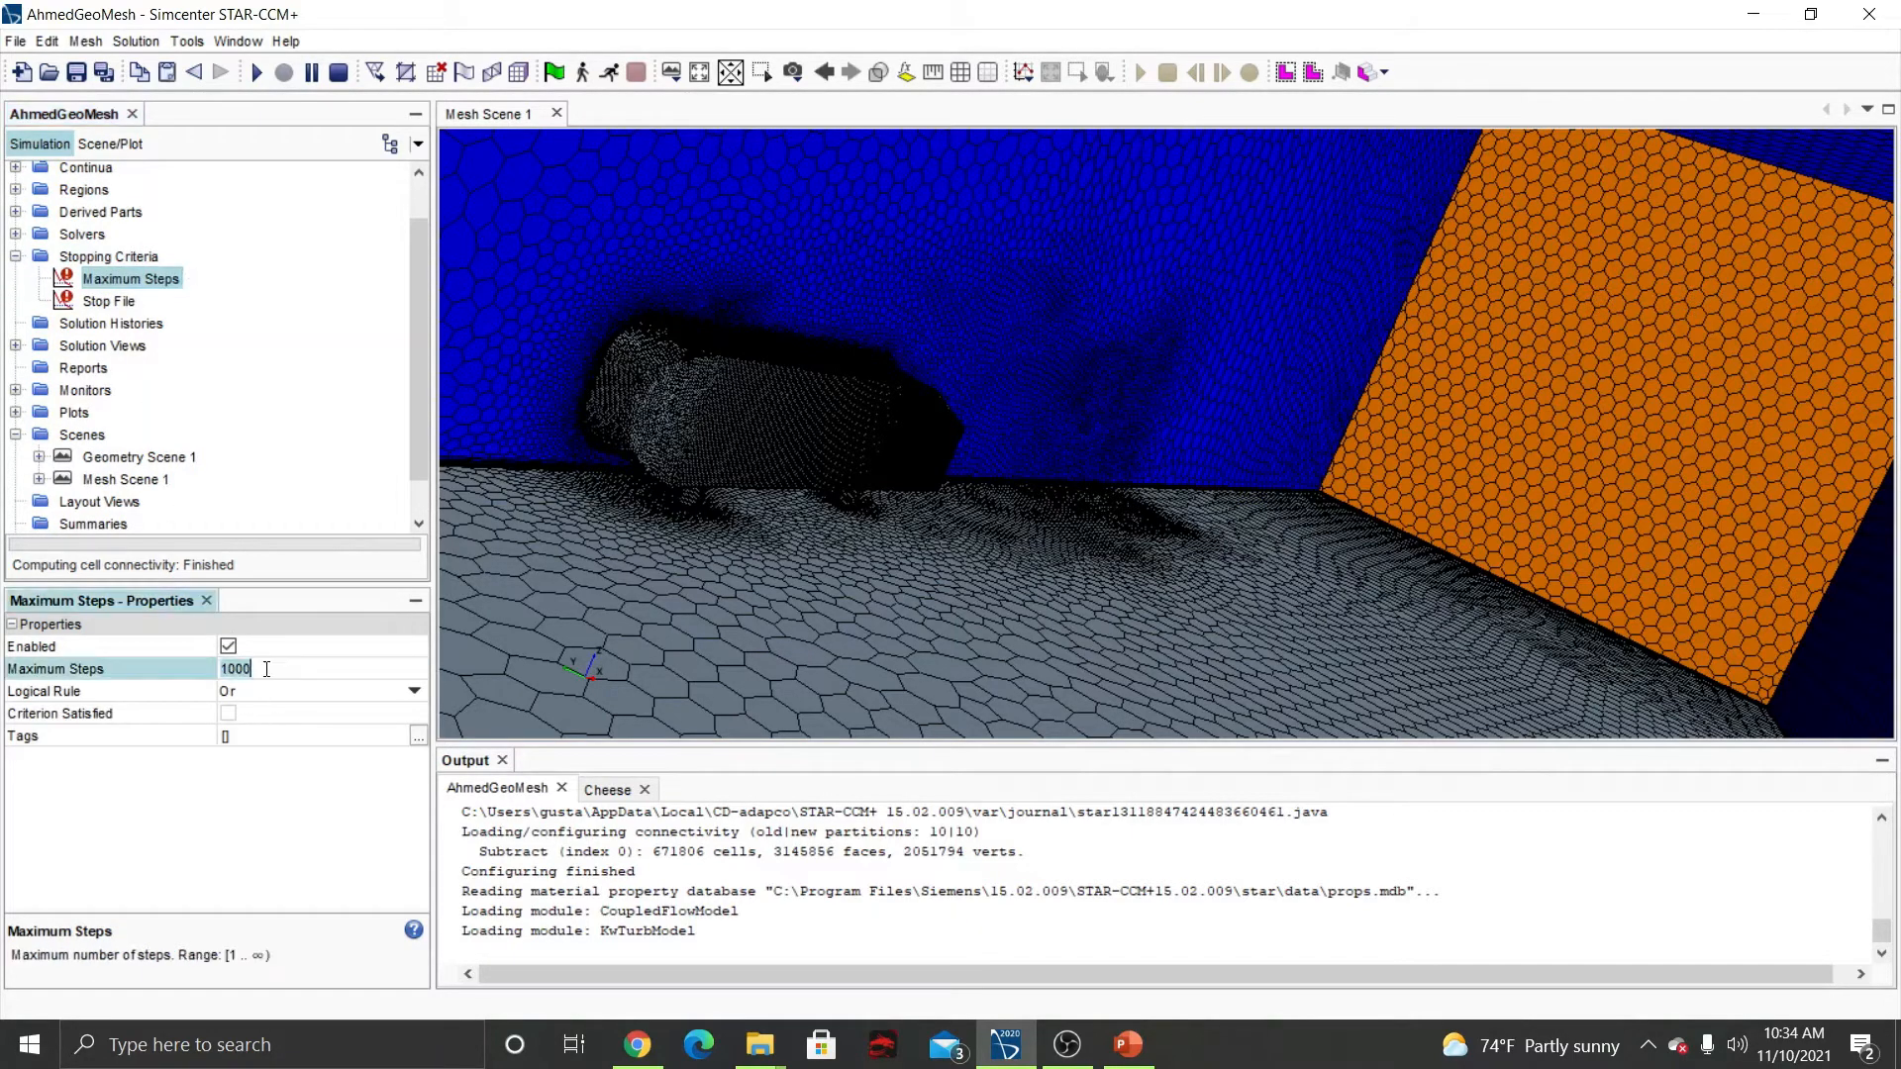
pyautogui.moveTo(626, 566)
pyautogui.mouseDown()
pyautogui.moveTo(561, 566)
pyautogui.moveTo(651, 593)
pyautogui.moveTo(657, 505)
pyautogui.moveTo(632, 467)
pyautogui.moveTo(646, 416)
pyautogui.moveTo(739, 414)
pyautogui.moveTo(747, 467)
pyautogui.mouseUp()
pyautogui.click(270, 670)
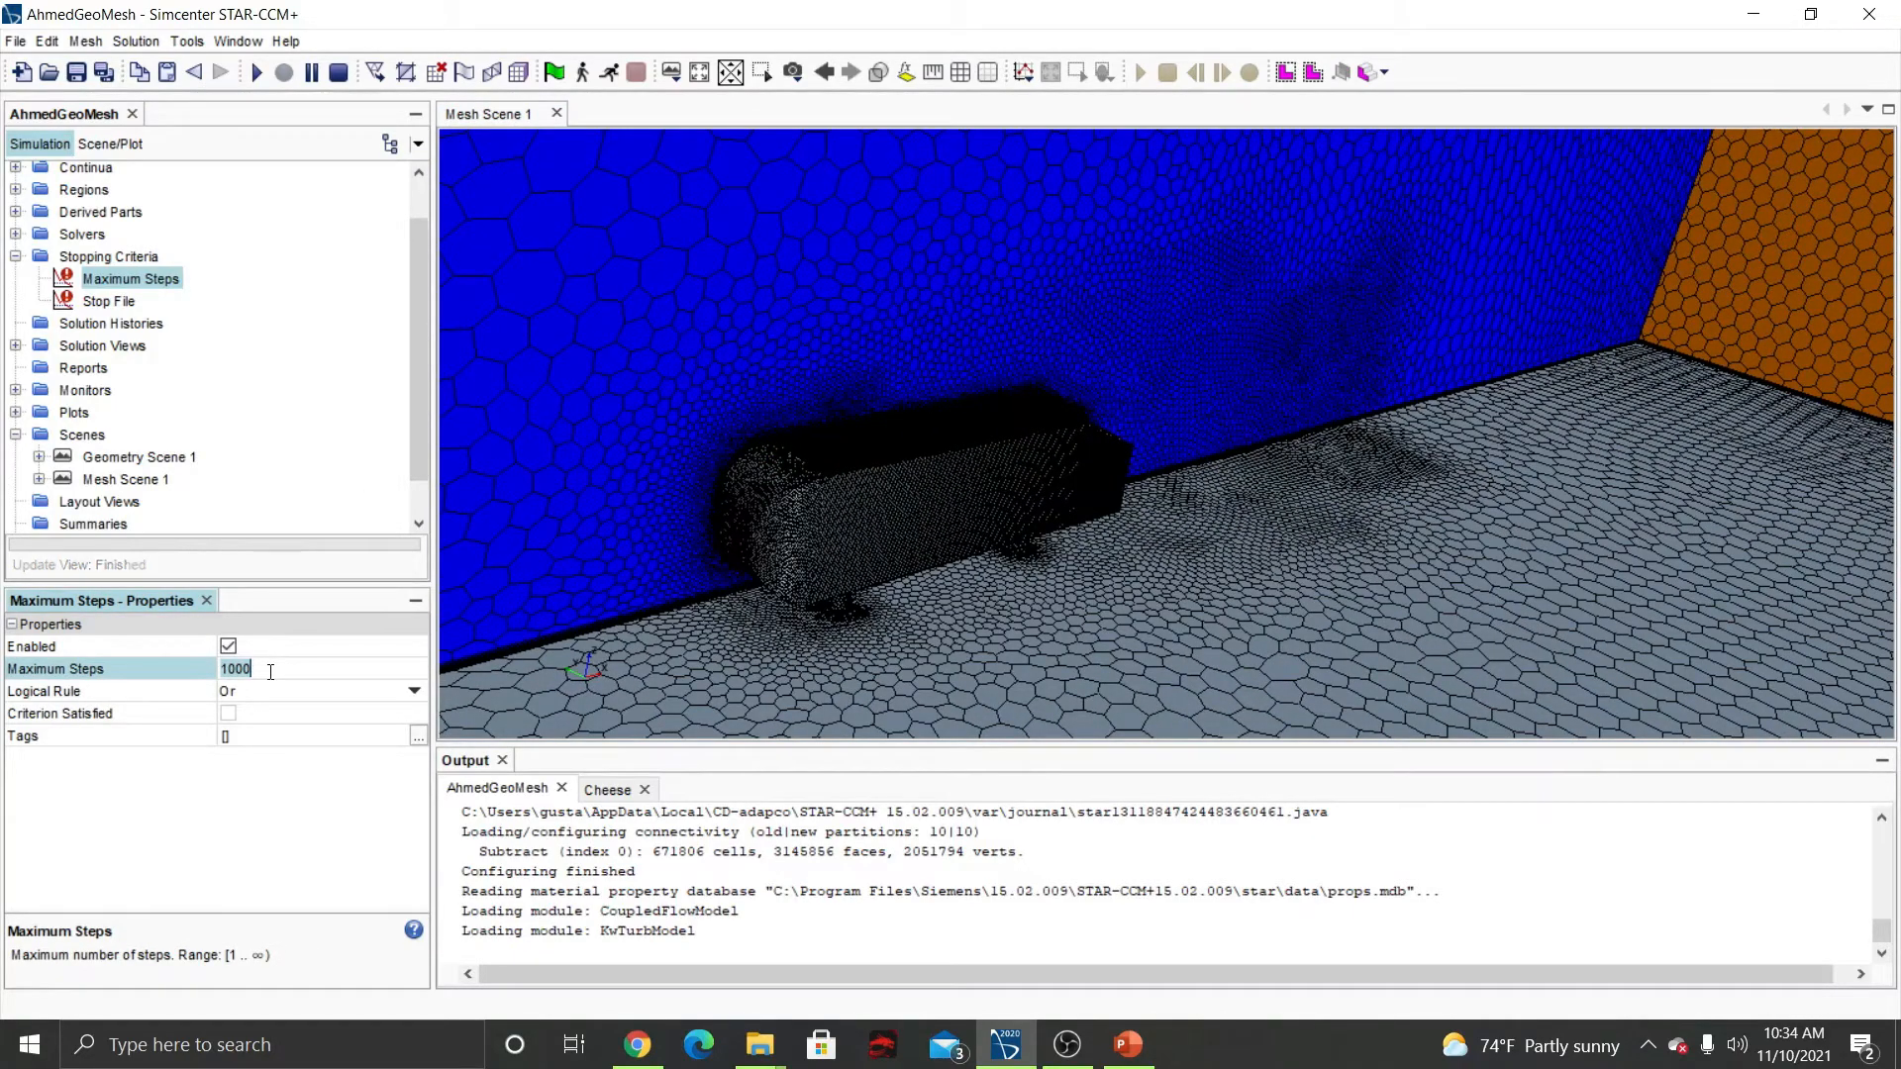
pyautogui.press('BackSpace')
pyautogui.press('BackSpace')
pyautogui.press('BackSpace')
pyautogui.press('Return')
pyautogui.moveTo(793, 491); pyautogui.dragTo(916, 372)
pyautogui.scroll(3, 916, 373)
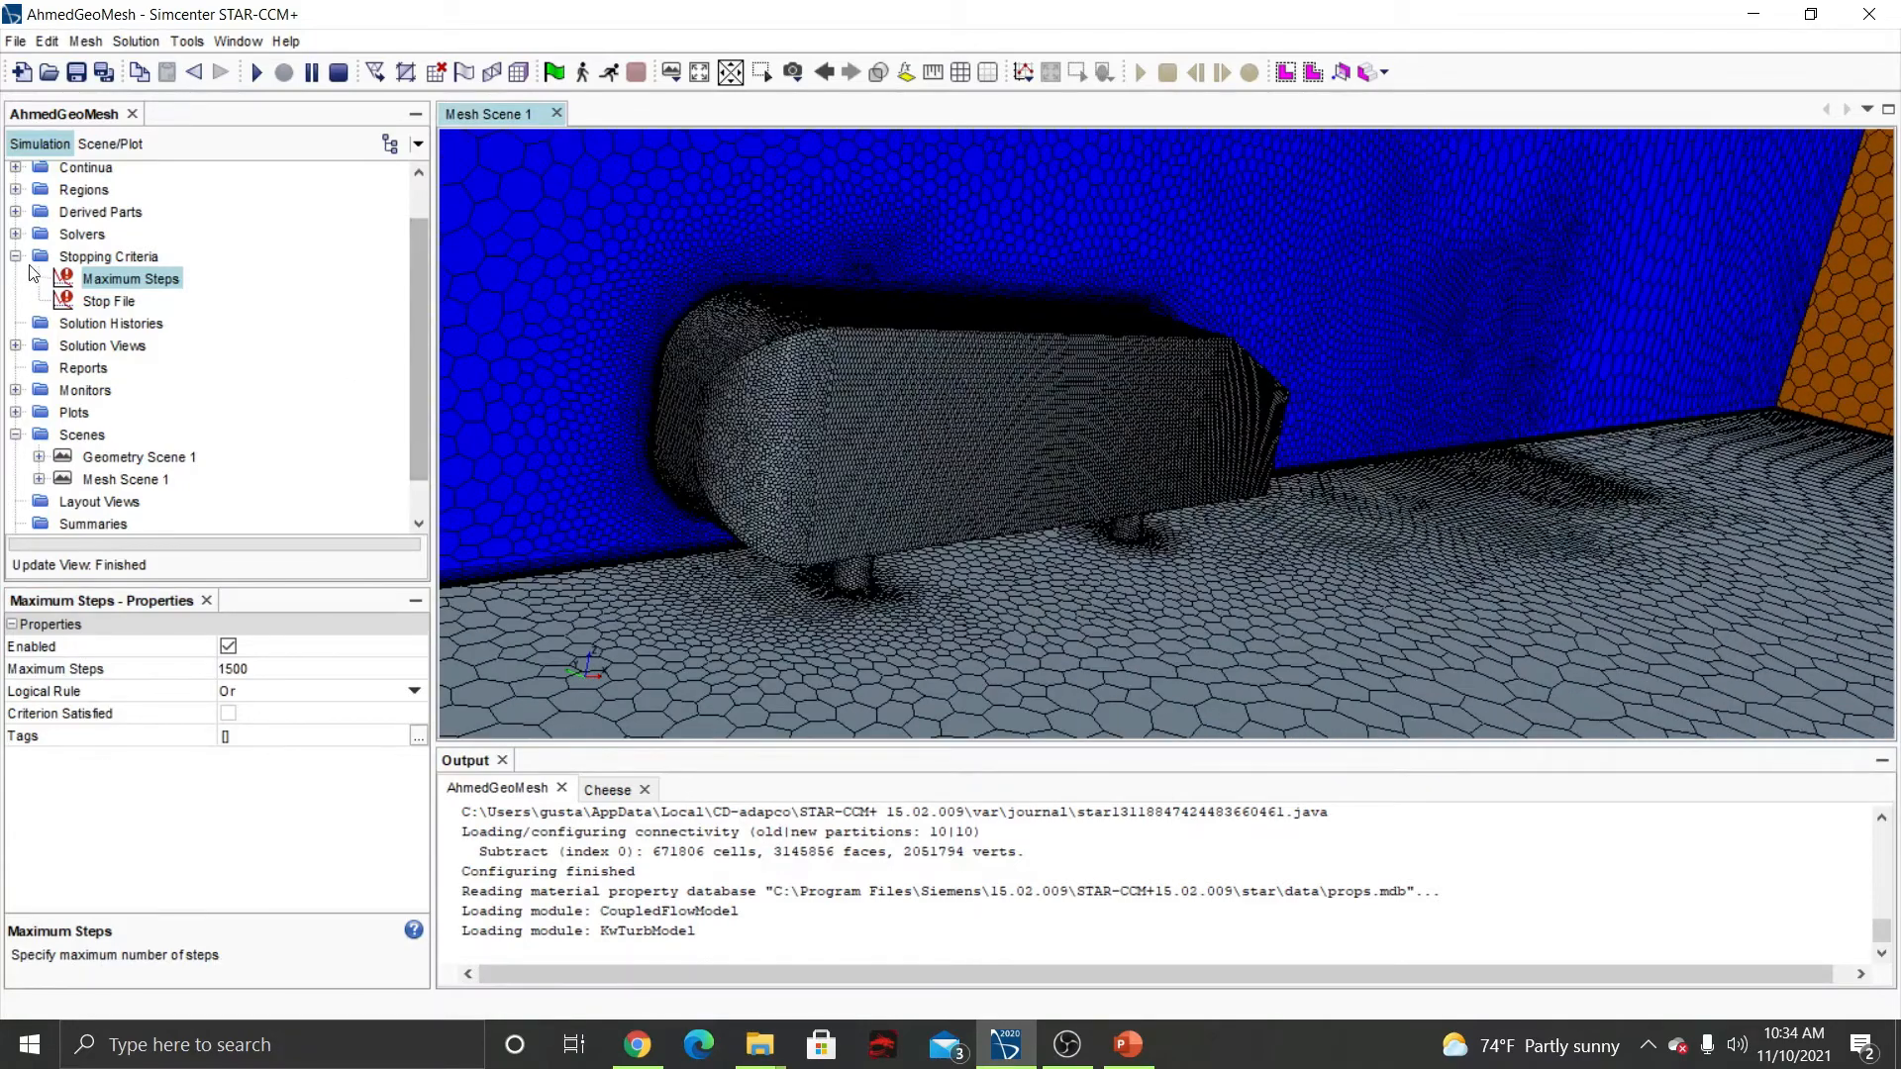
pyautogui.click(15, 257)
pyautogui.click(14, 256)
pyautogui.click(115, 279)
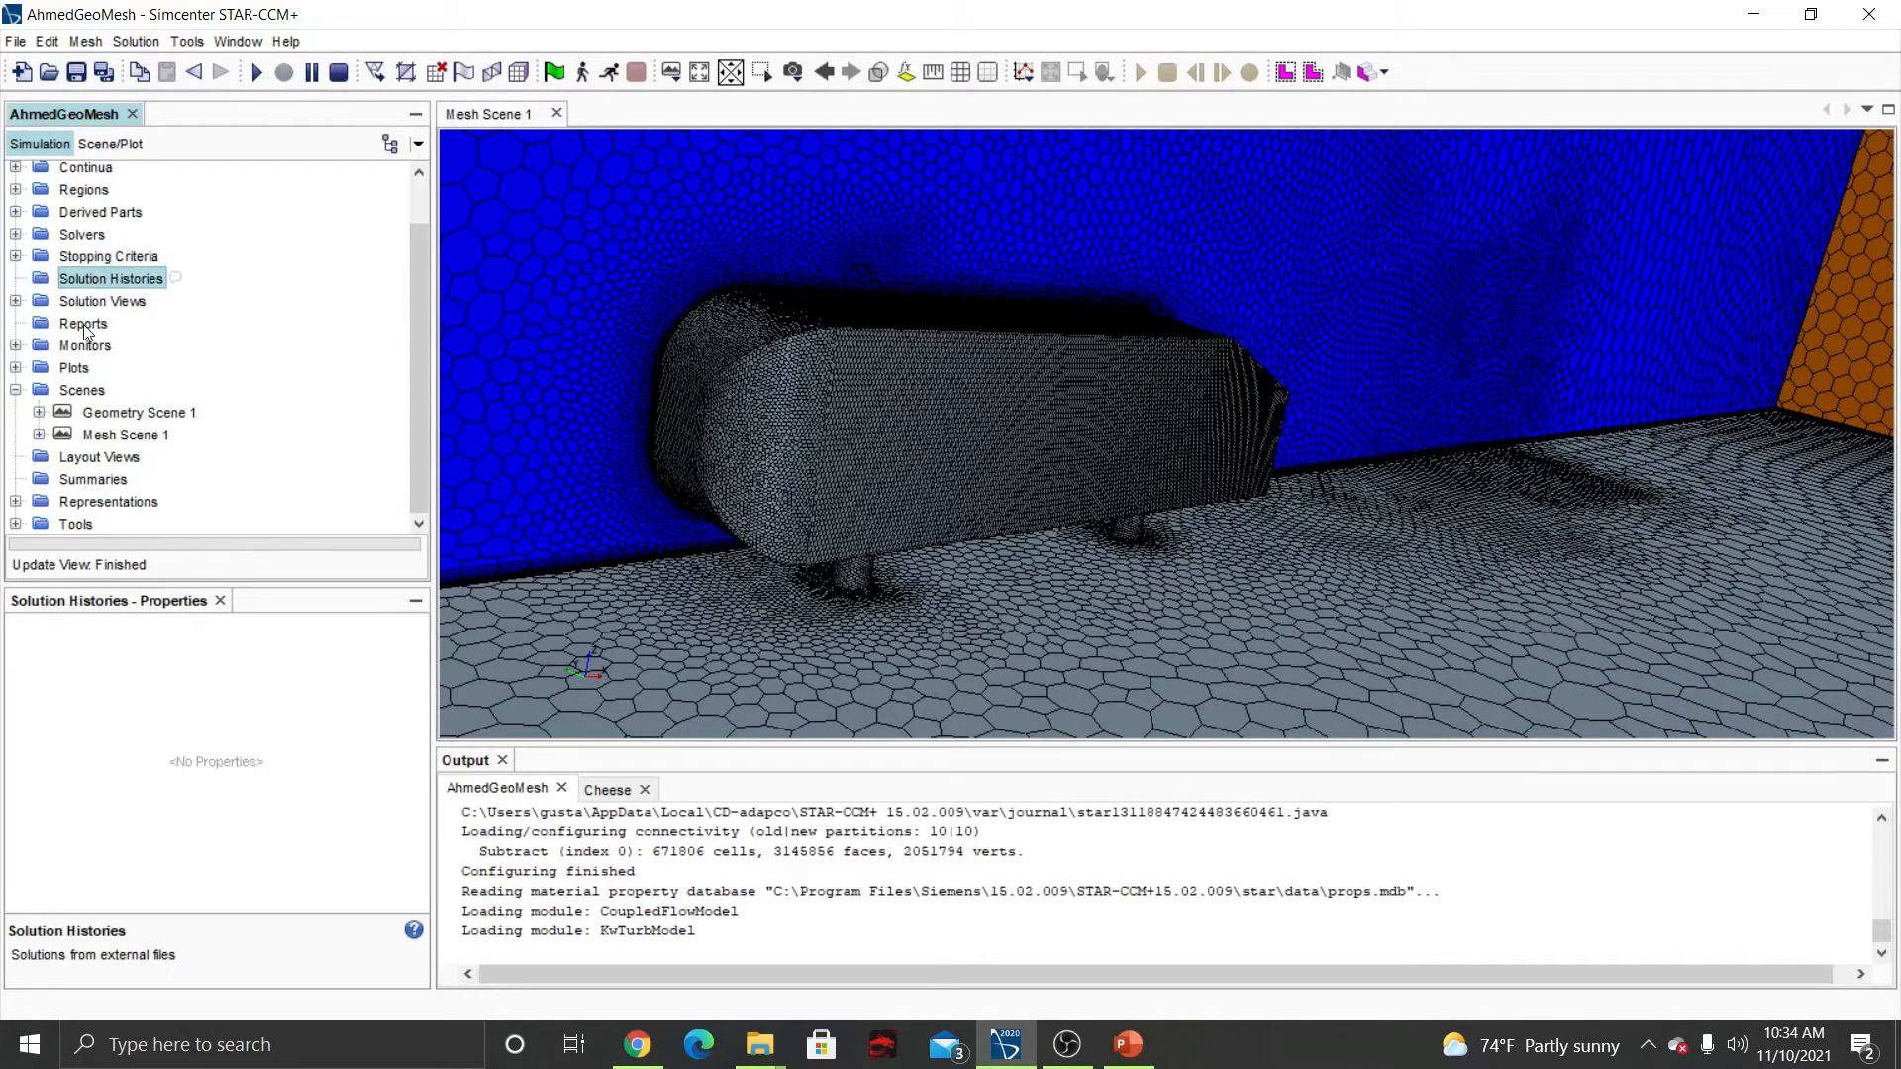
pyautogui.click(85, 352)
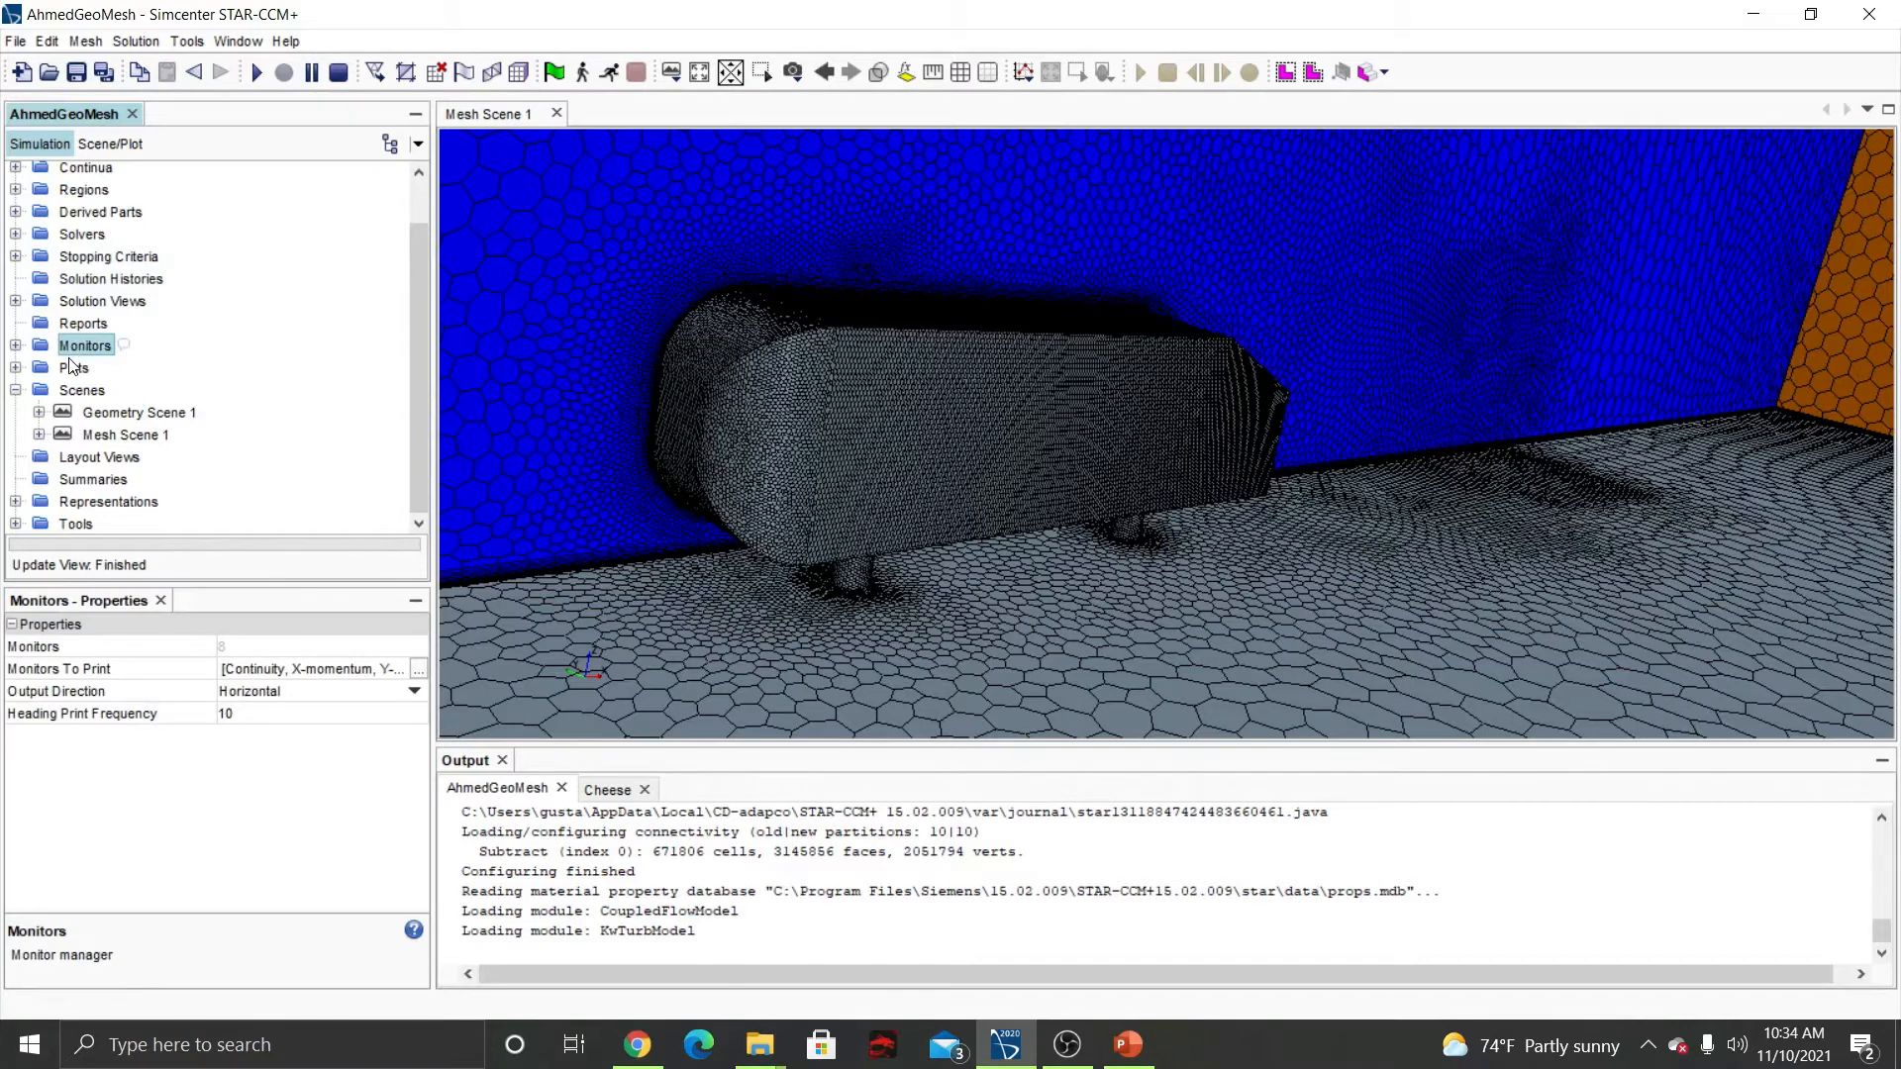
pyautogui.click(85, 325)
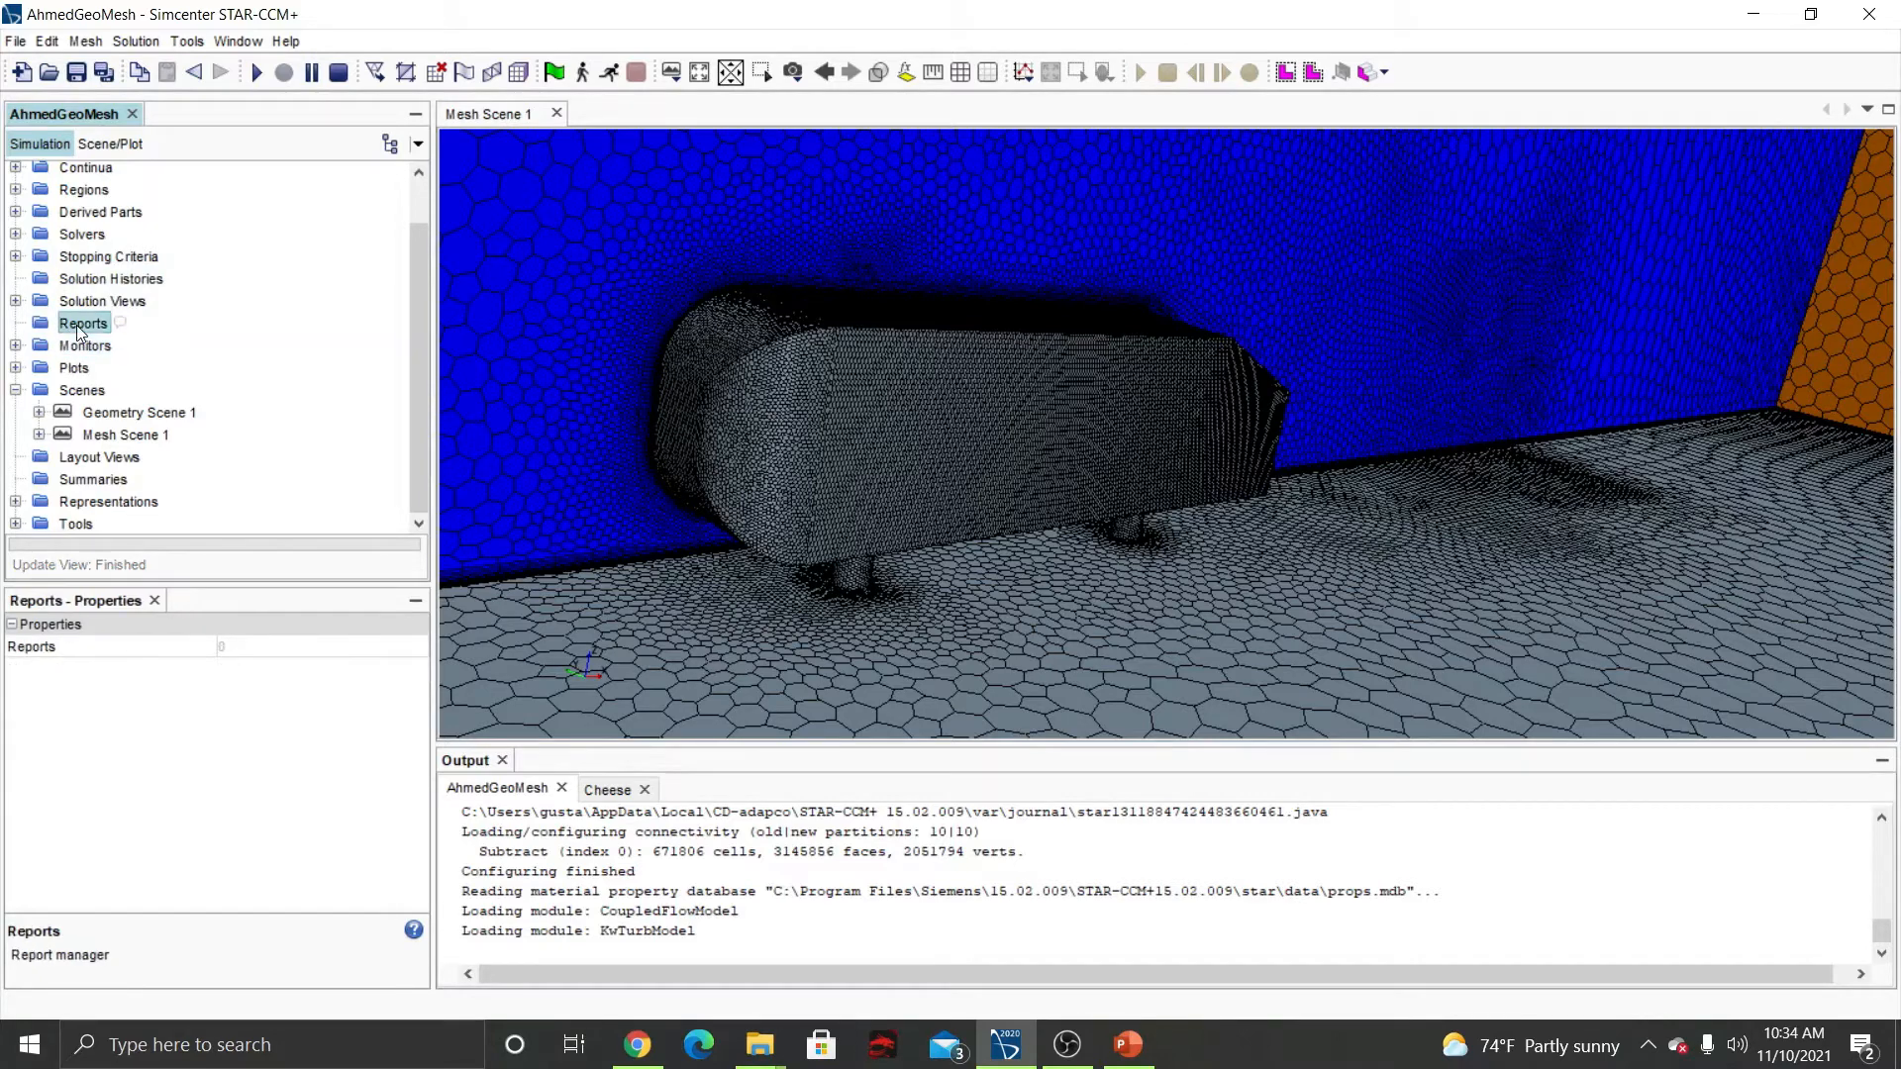
pyautogui.rightClick(99, 333)
pyautogui.moveTo(204, 346)
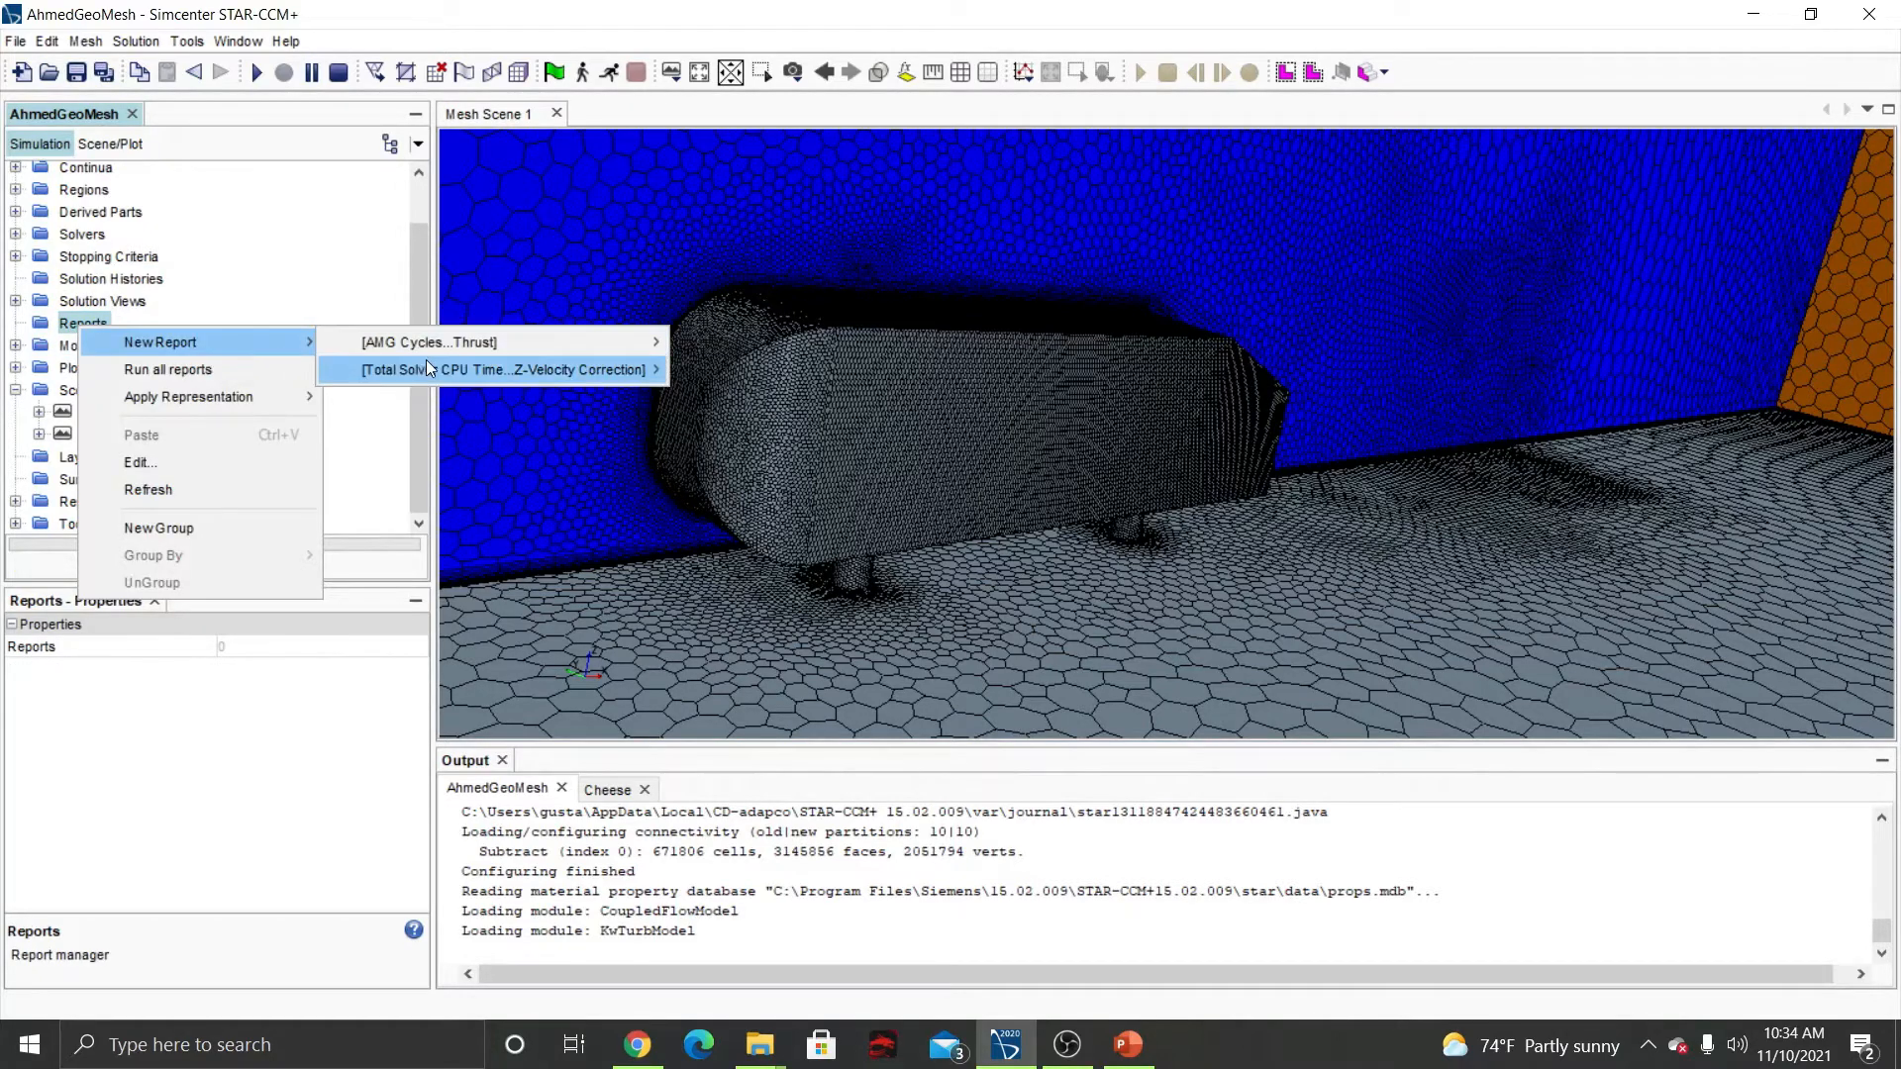
pyautogui.click(260, 315)
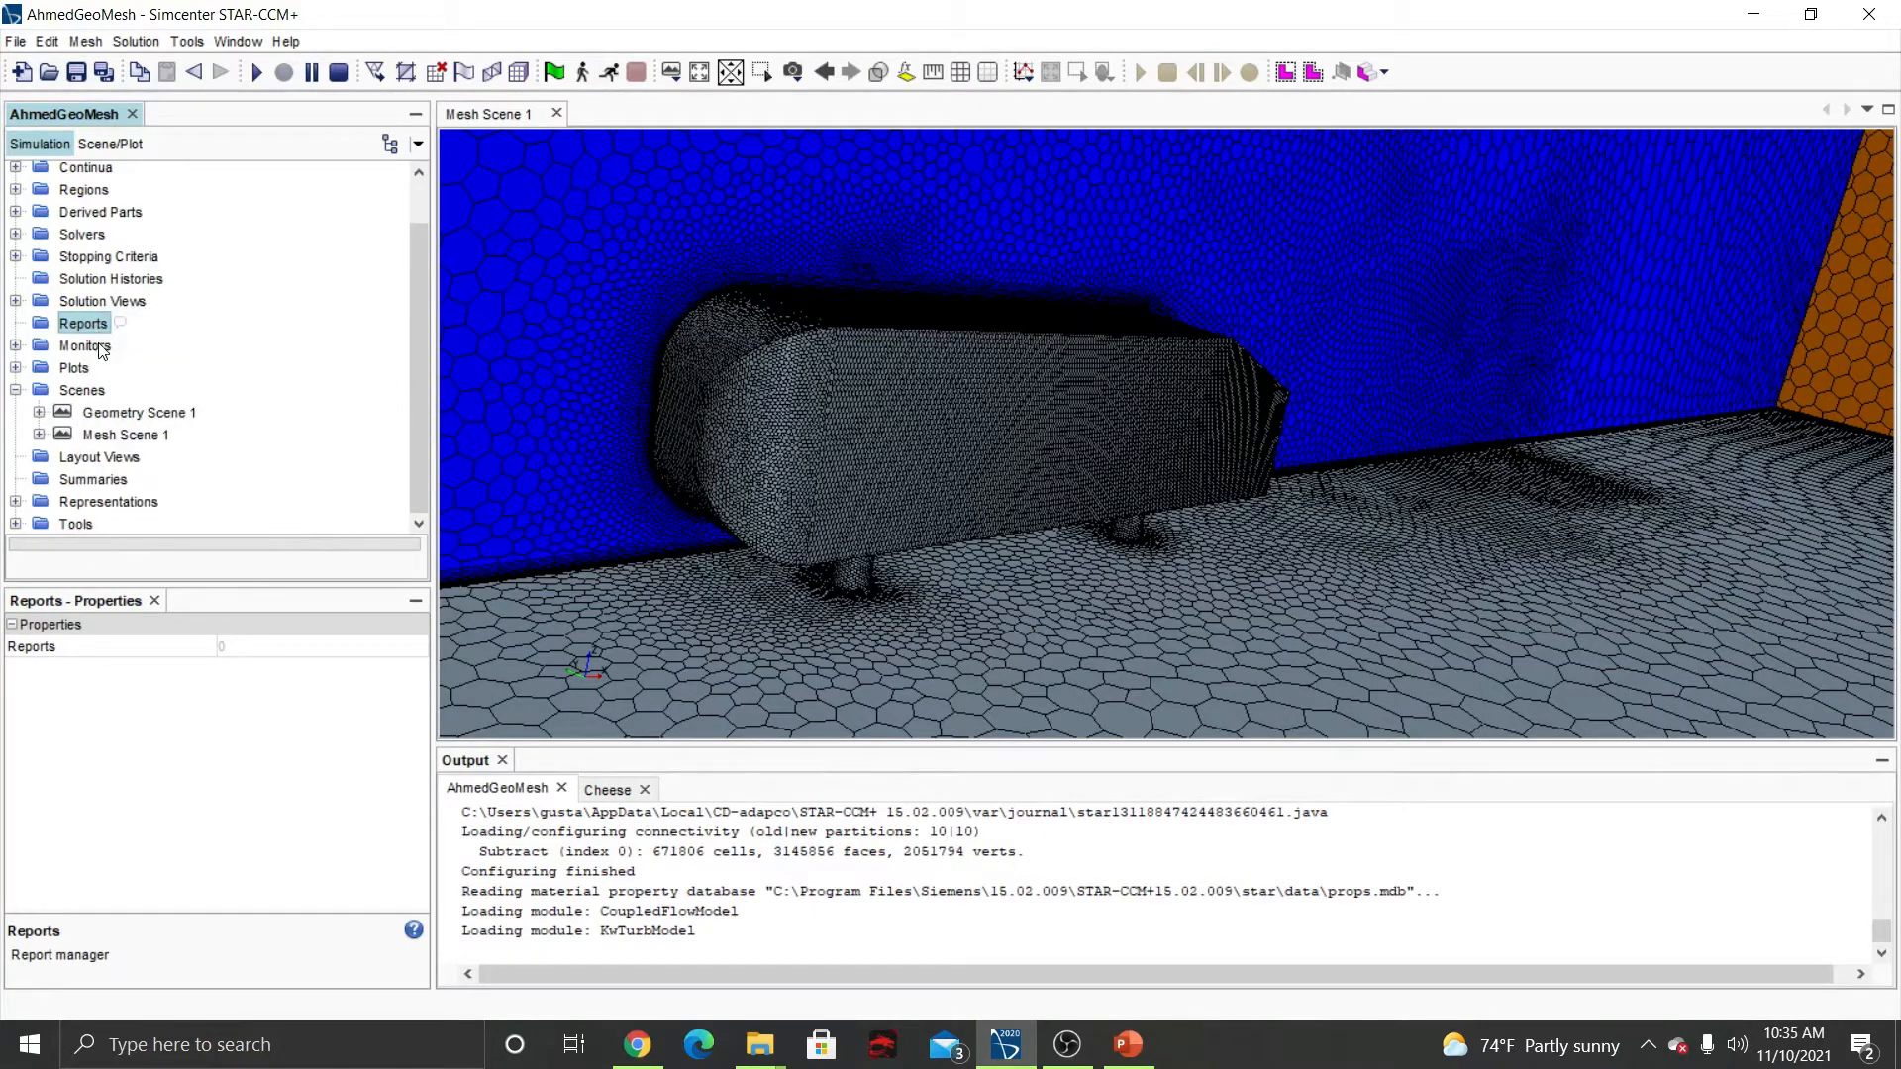
# Create a Force report and set its units to lbf.
pyautogui.rightClick(47, 328)
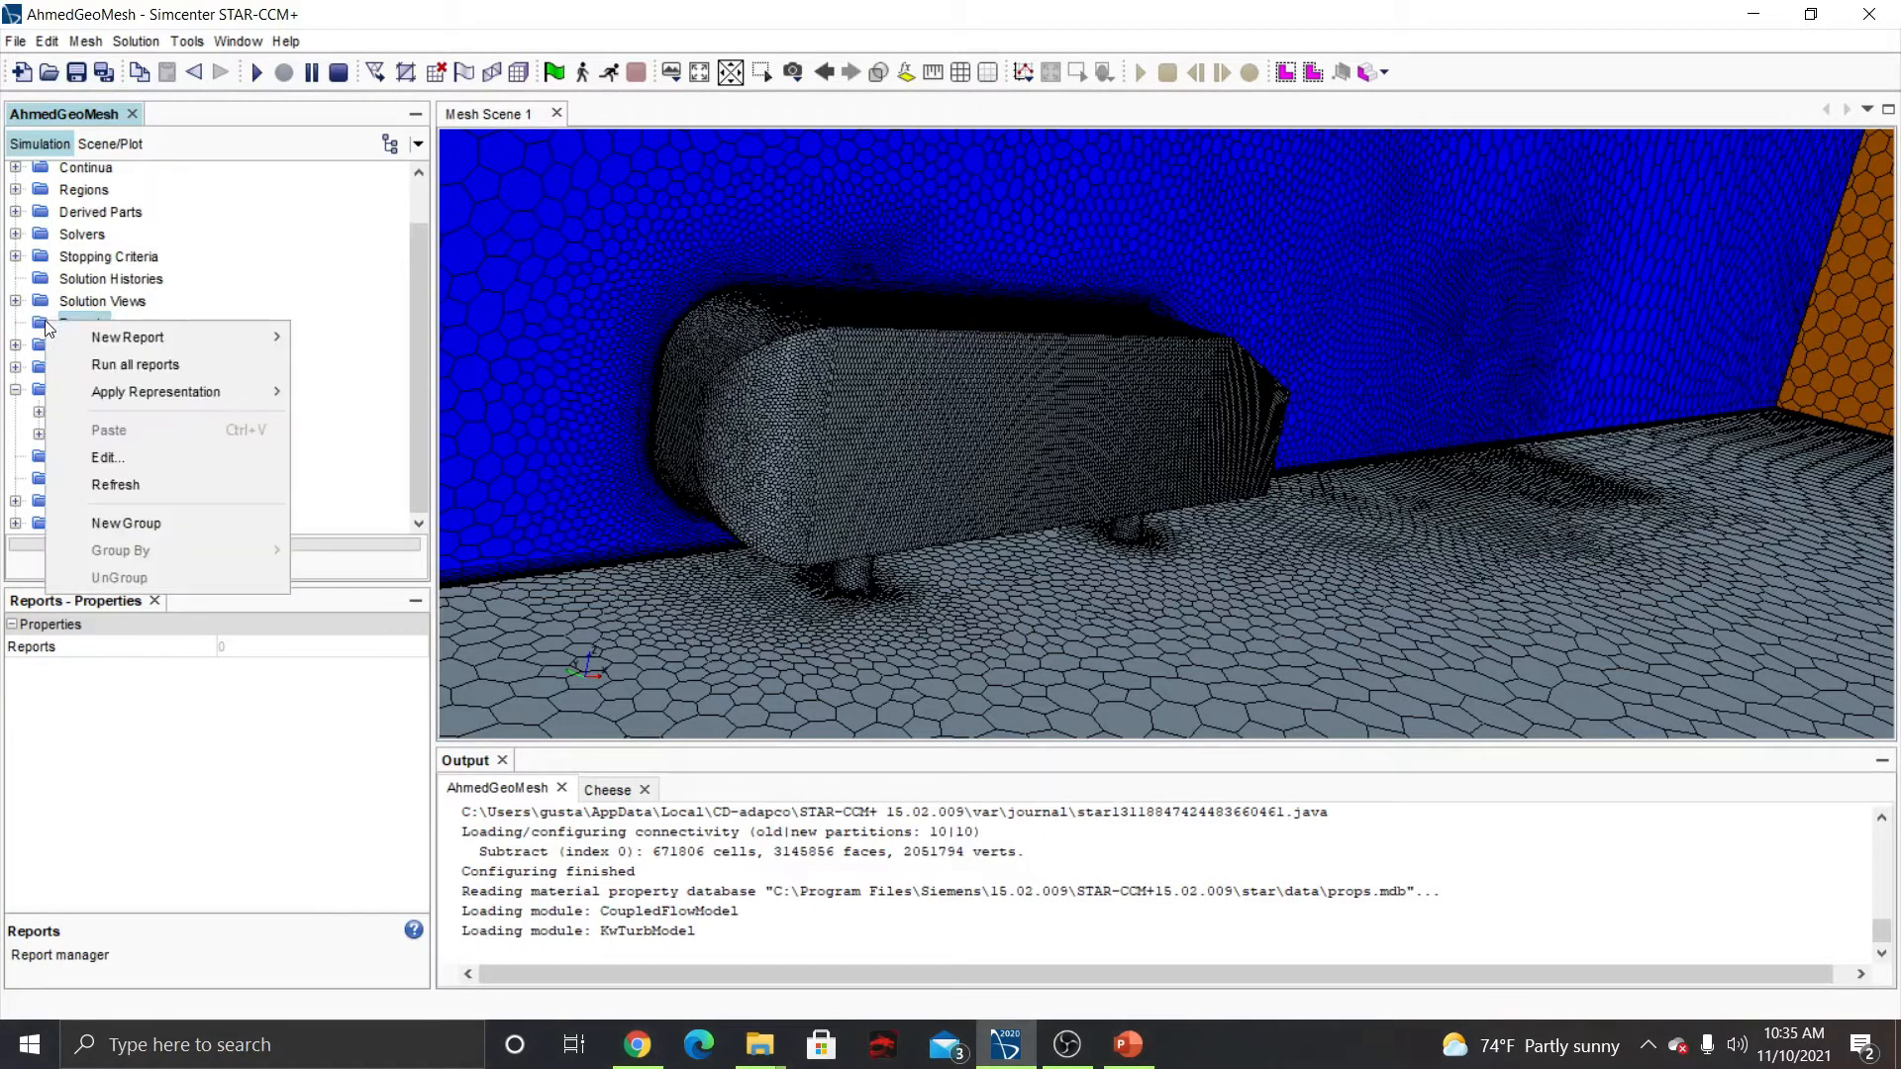
pyautogui.moveTo(148, 337)
pyautogui.moveTo(346, 339)
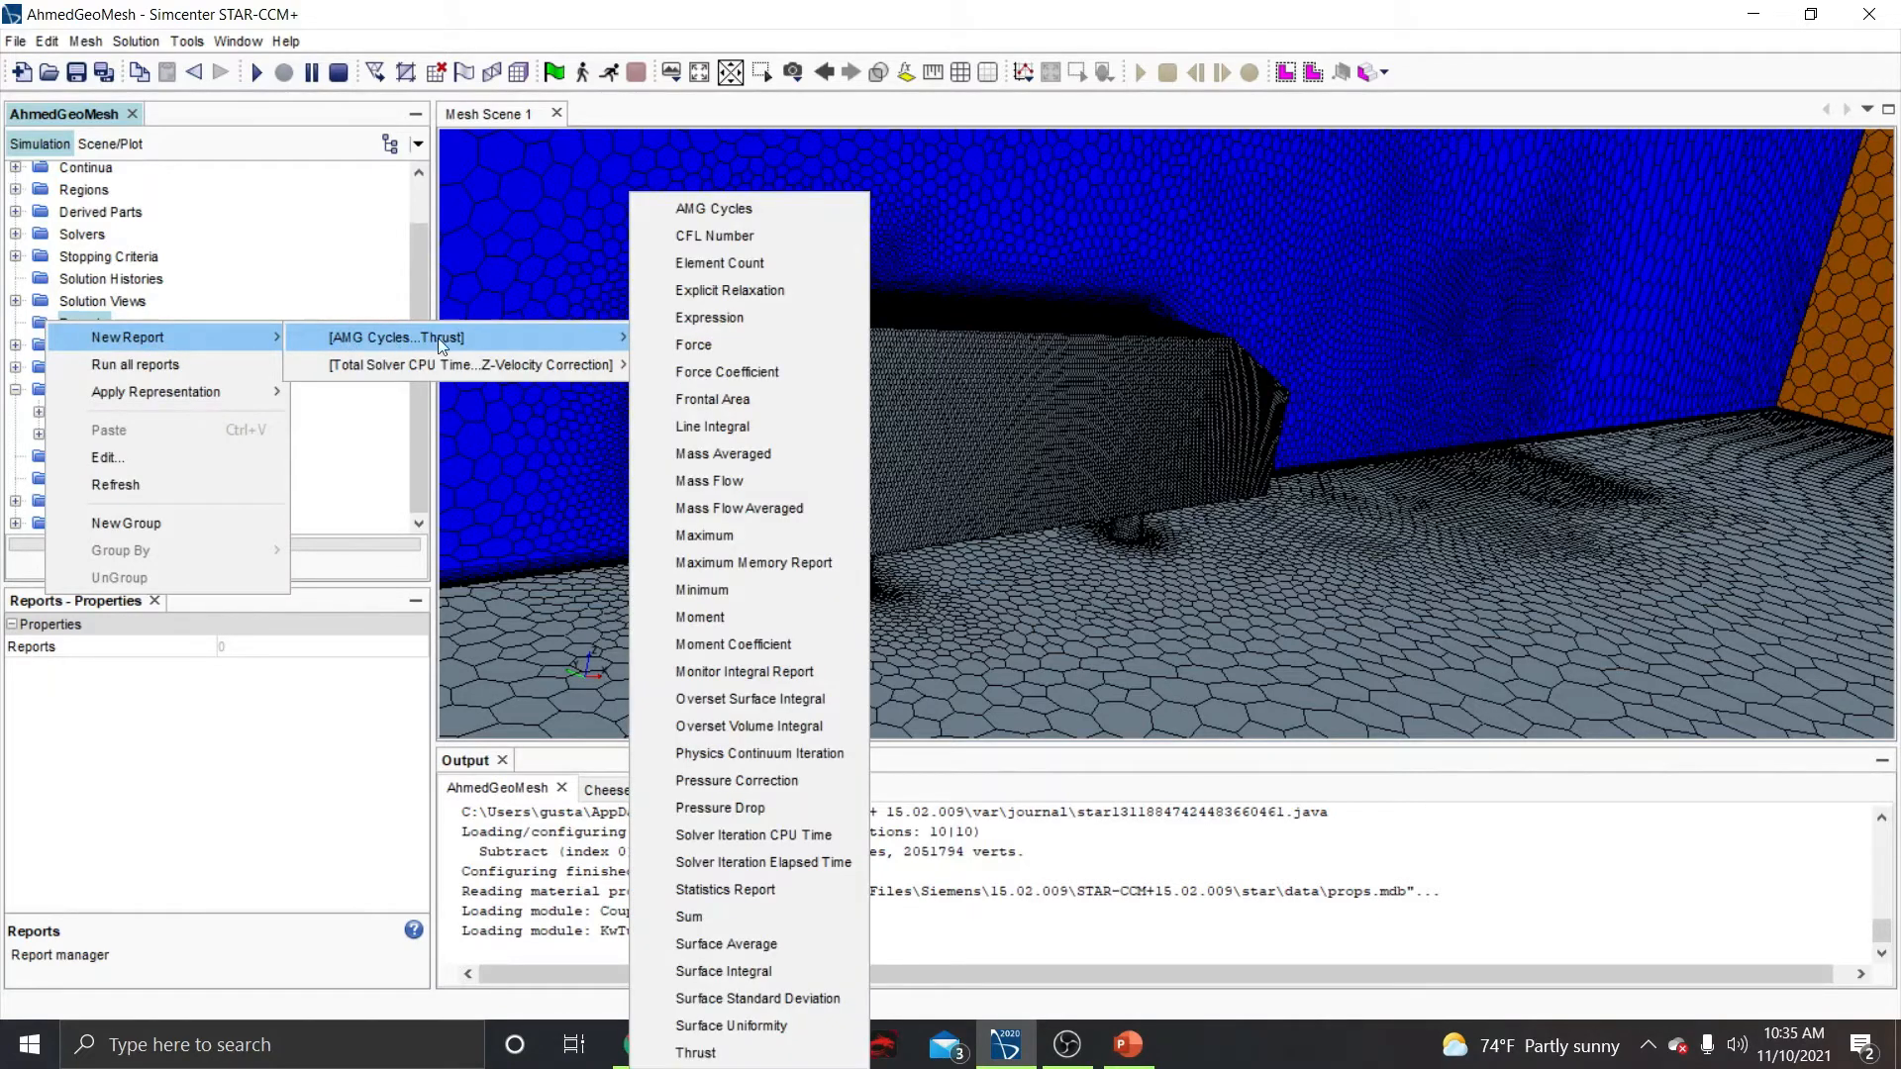
pyautogui.click(668, 347)
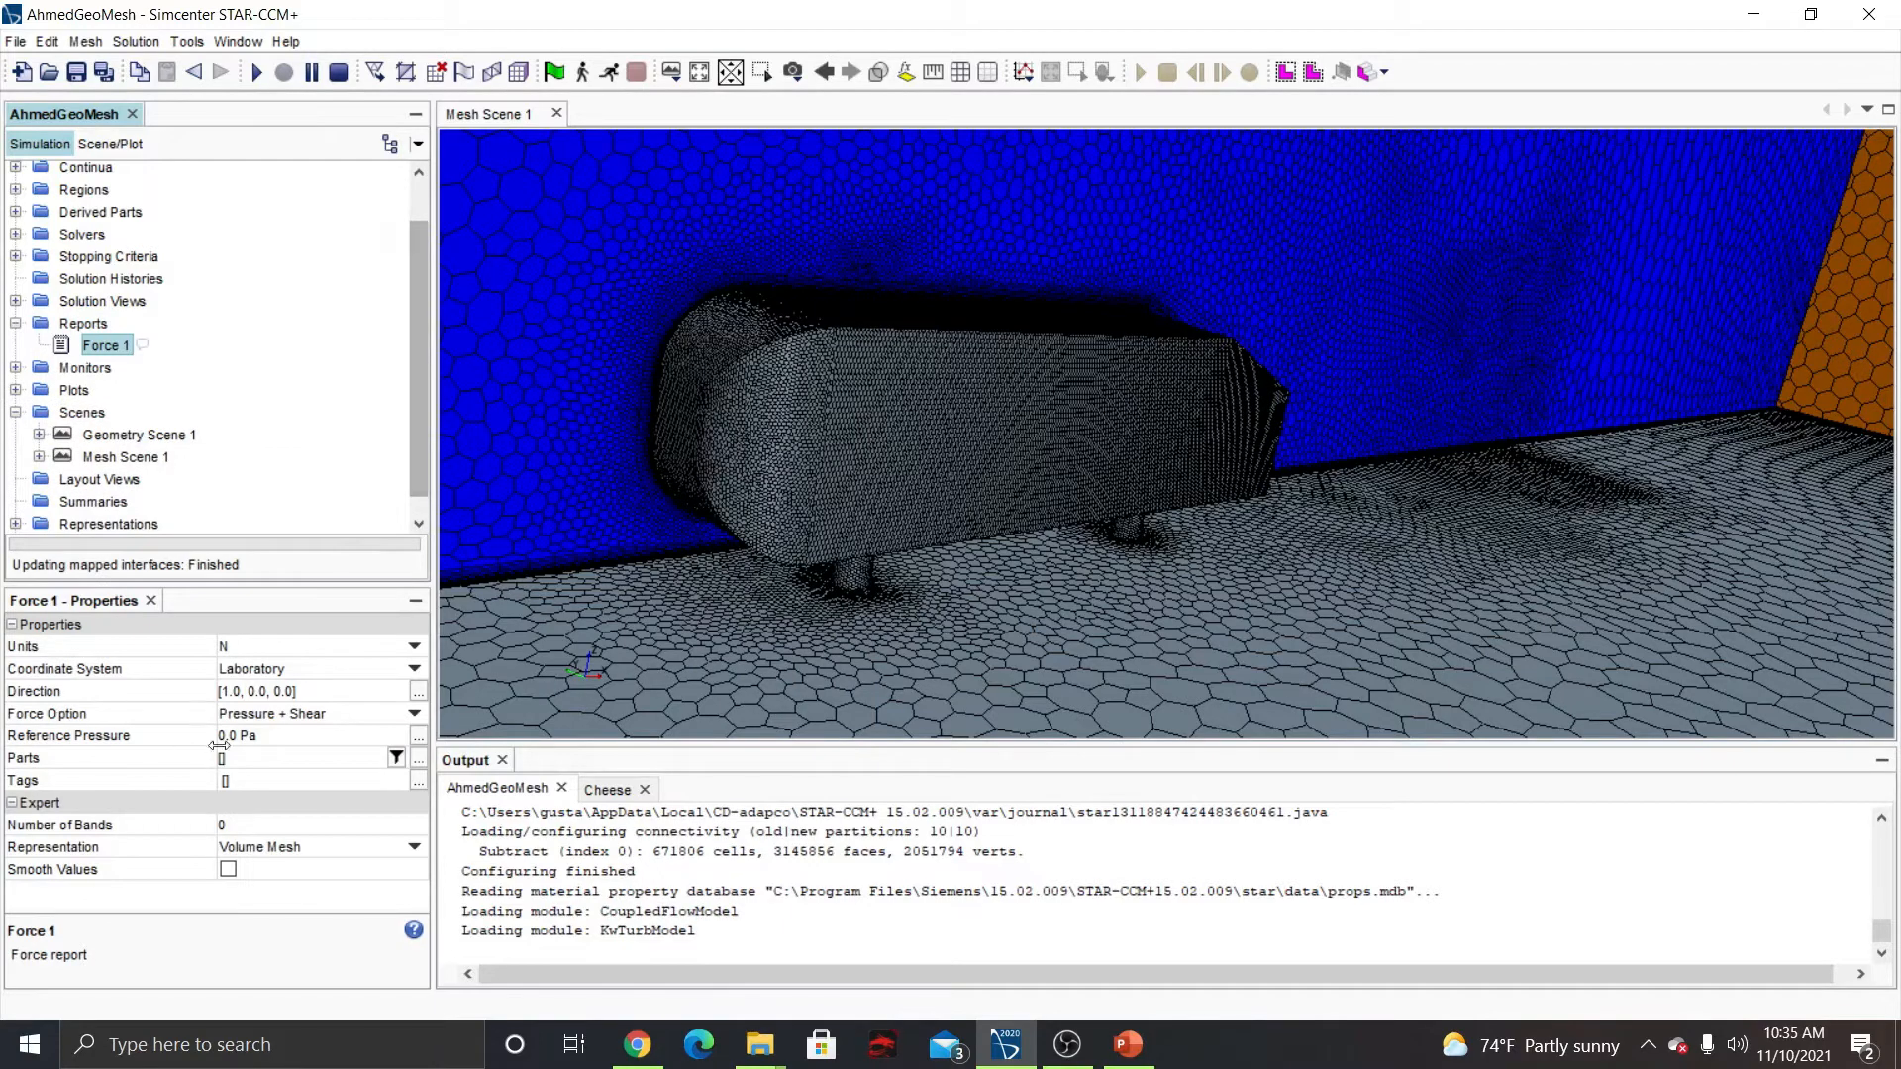
pyautogui.click(414, 647)
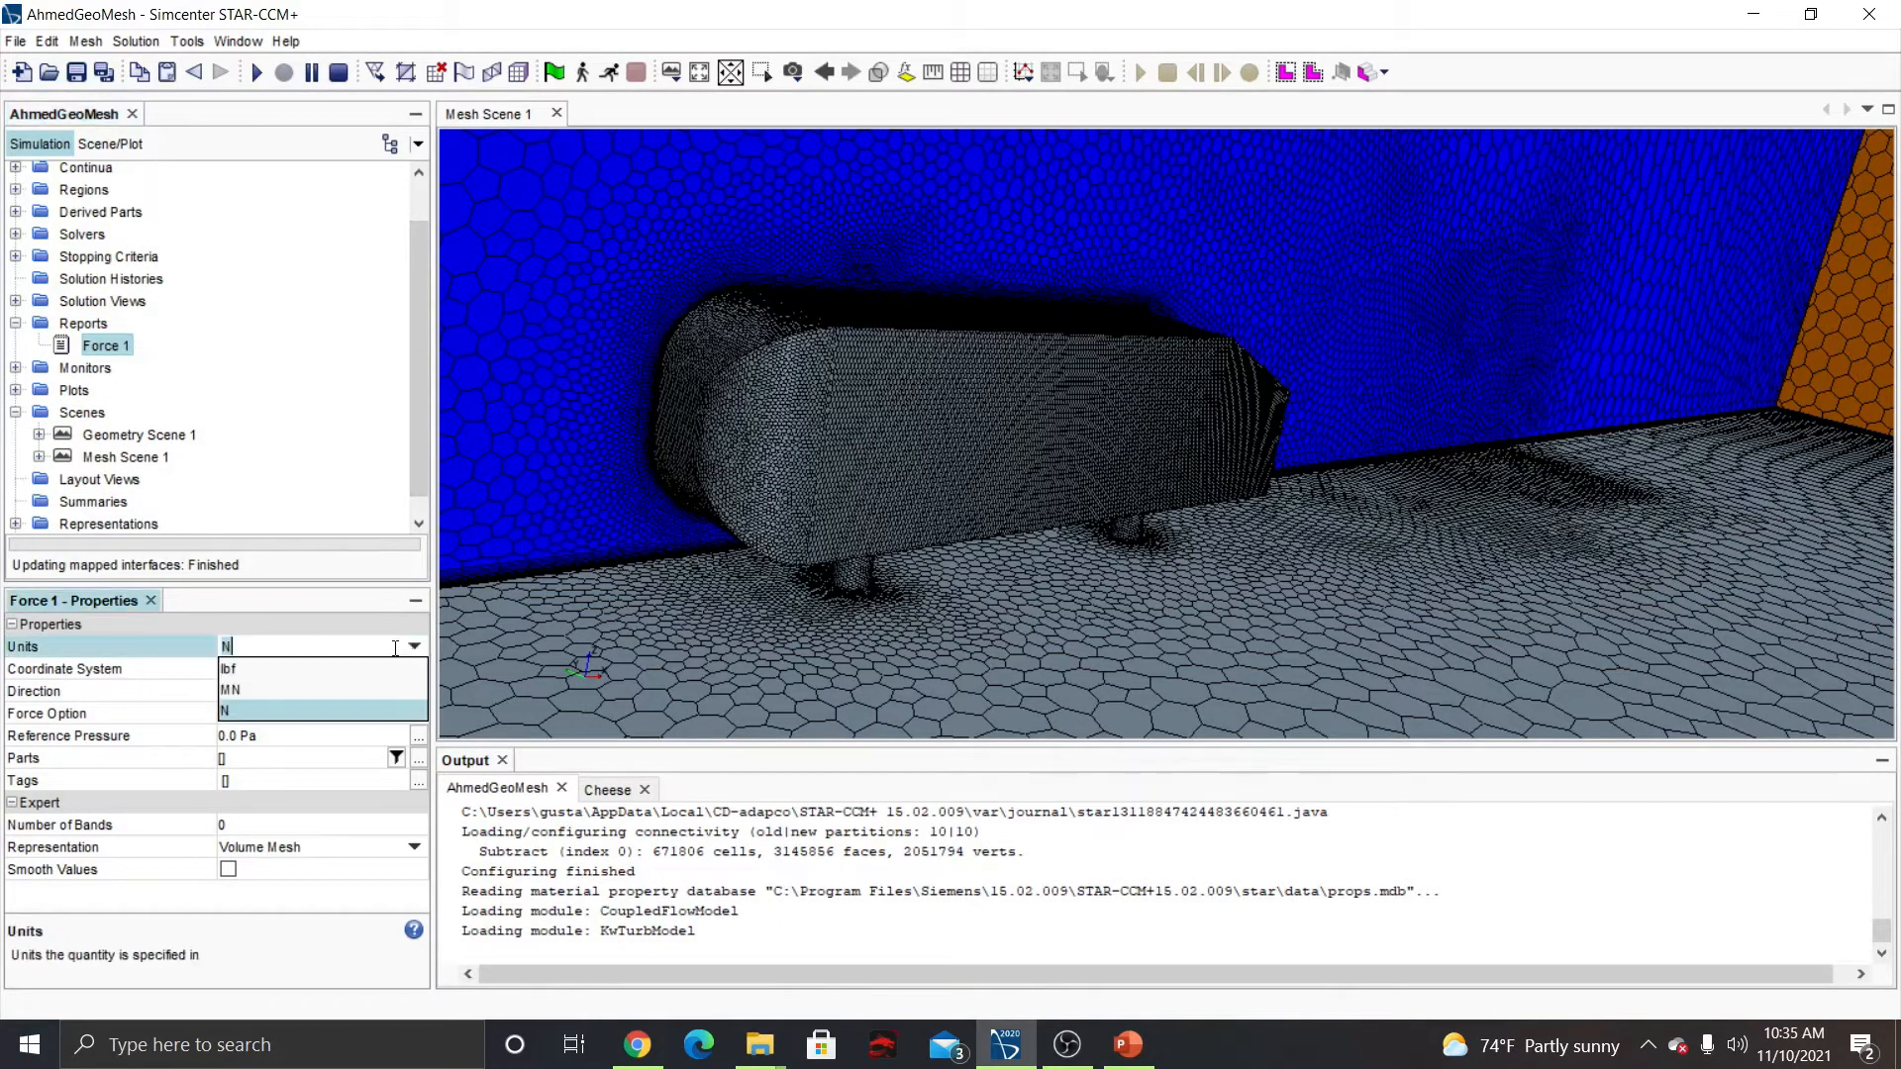
pyautogui.click(355, 671)
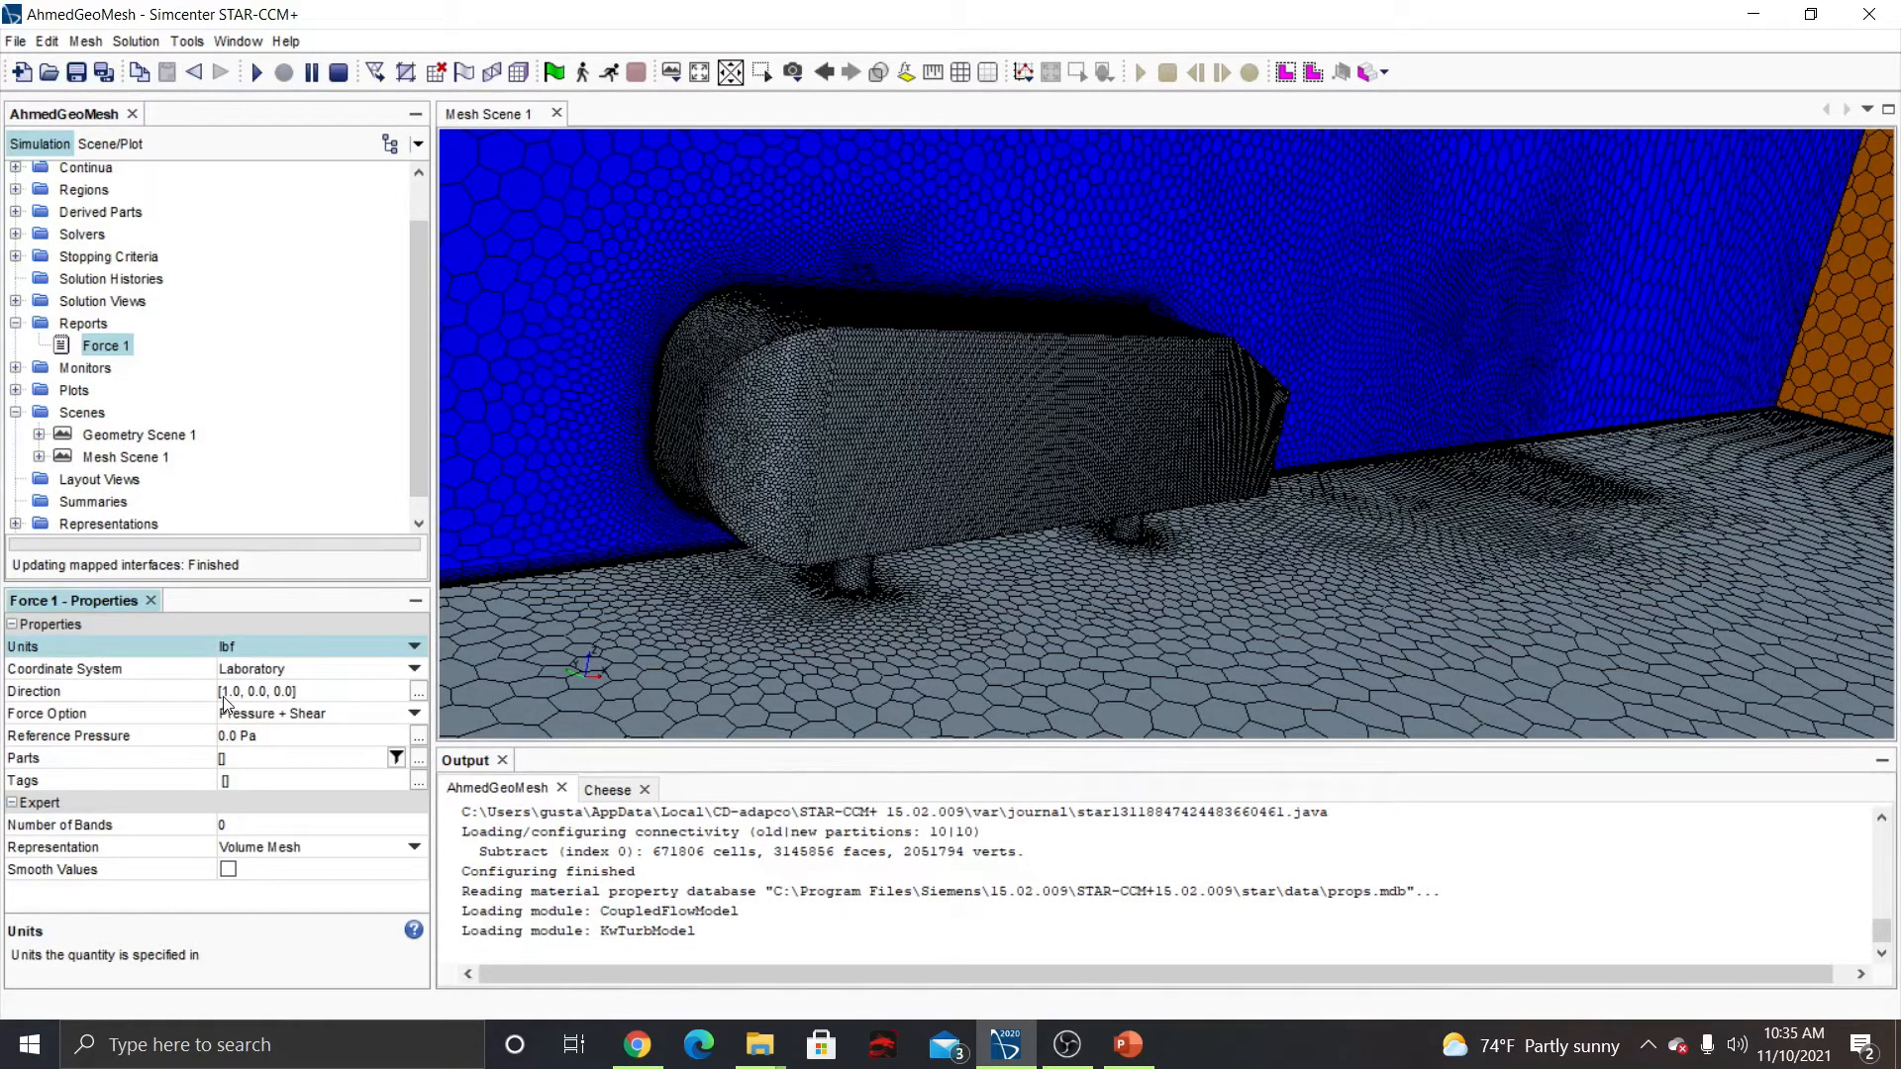
# Assign the AhmedBody.AhmedBody boundary of the Subtract region as the input part of the new force report.
pyautogui.moveTo(610, 657); pyautogui.dragTo(543, 676)
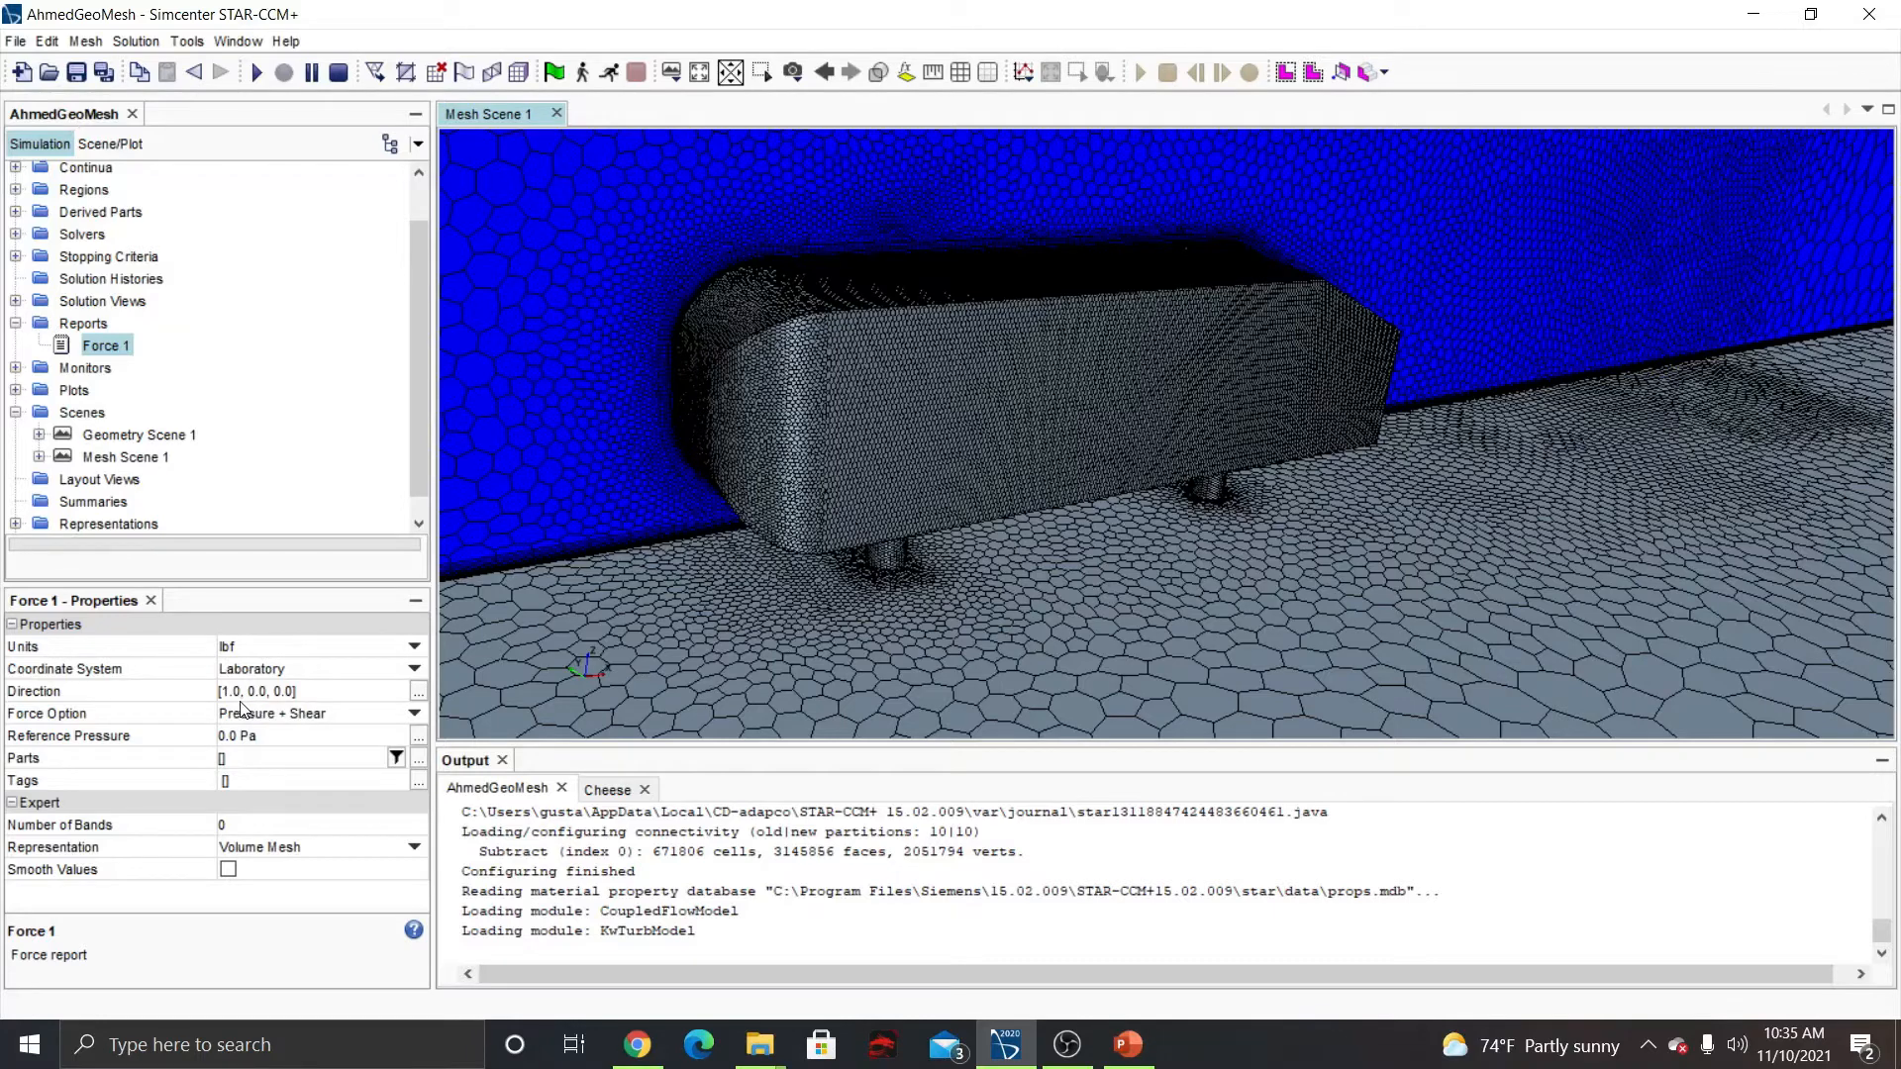
pyautogui.click(417, 758)
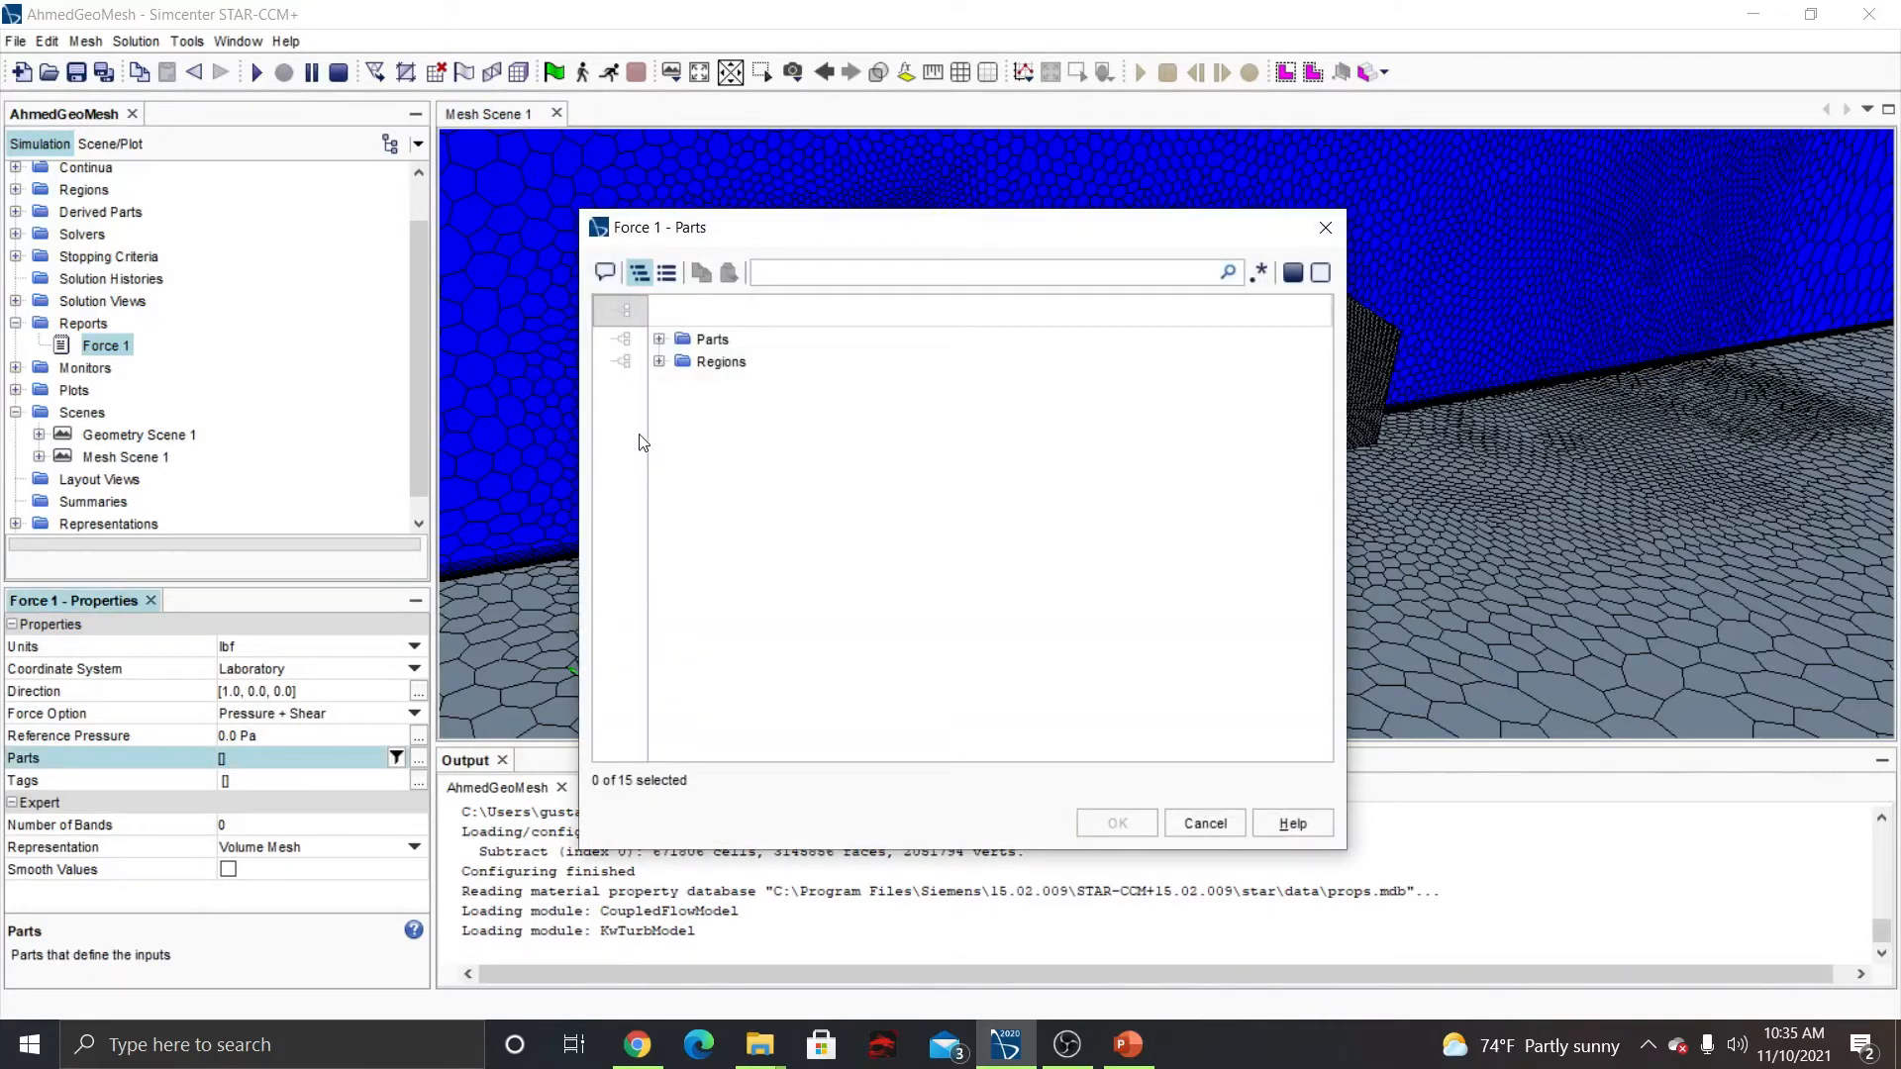
pyautogui.click(659, 362)
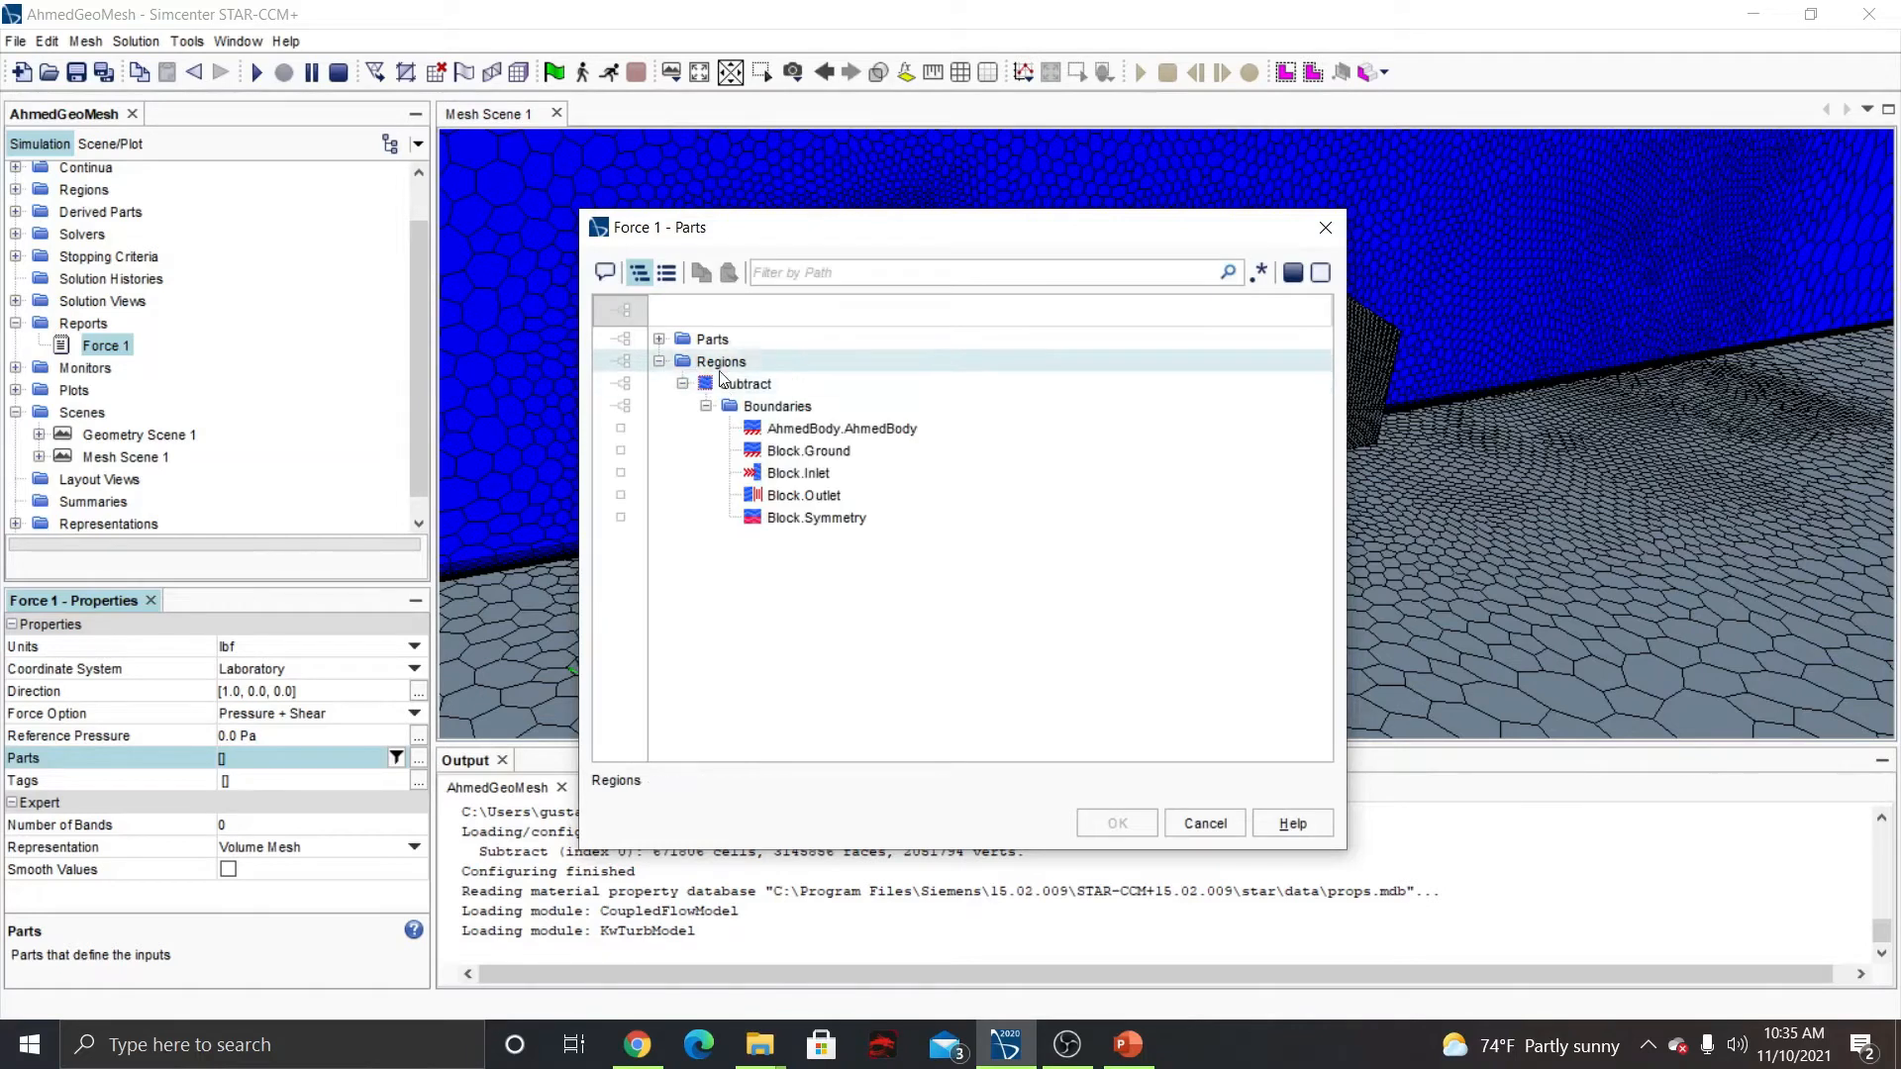
pyautogui.click(660, 339)
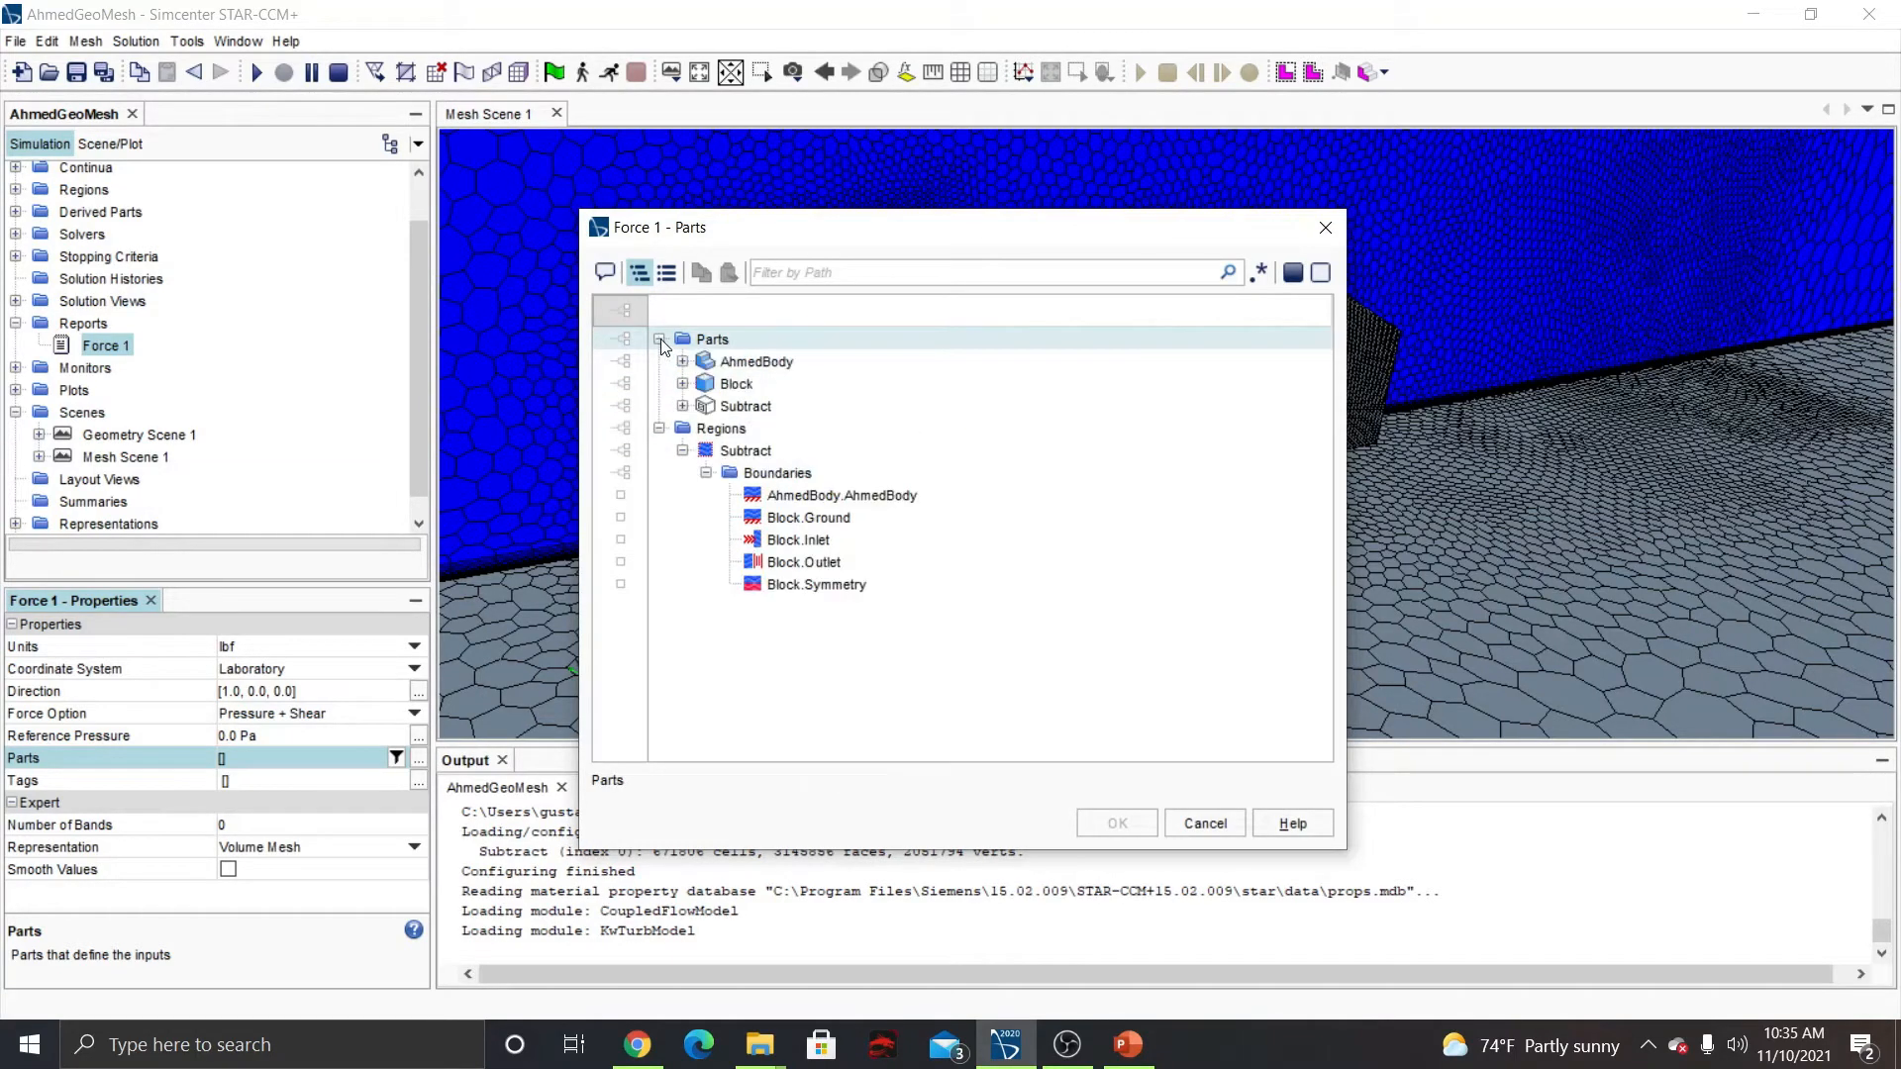
pyautogui.click(659, 340)
pyautogui.click(797, 428)
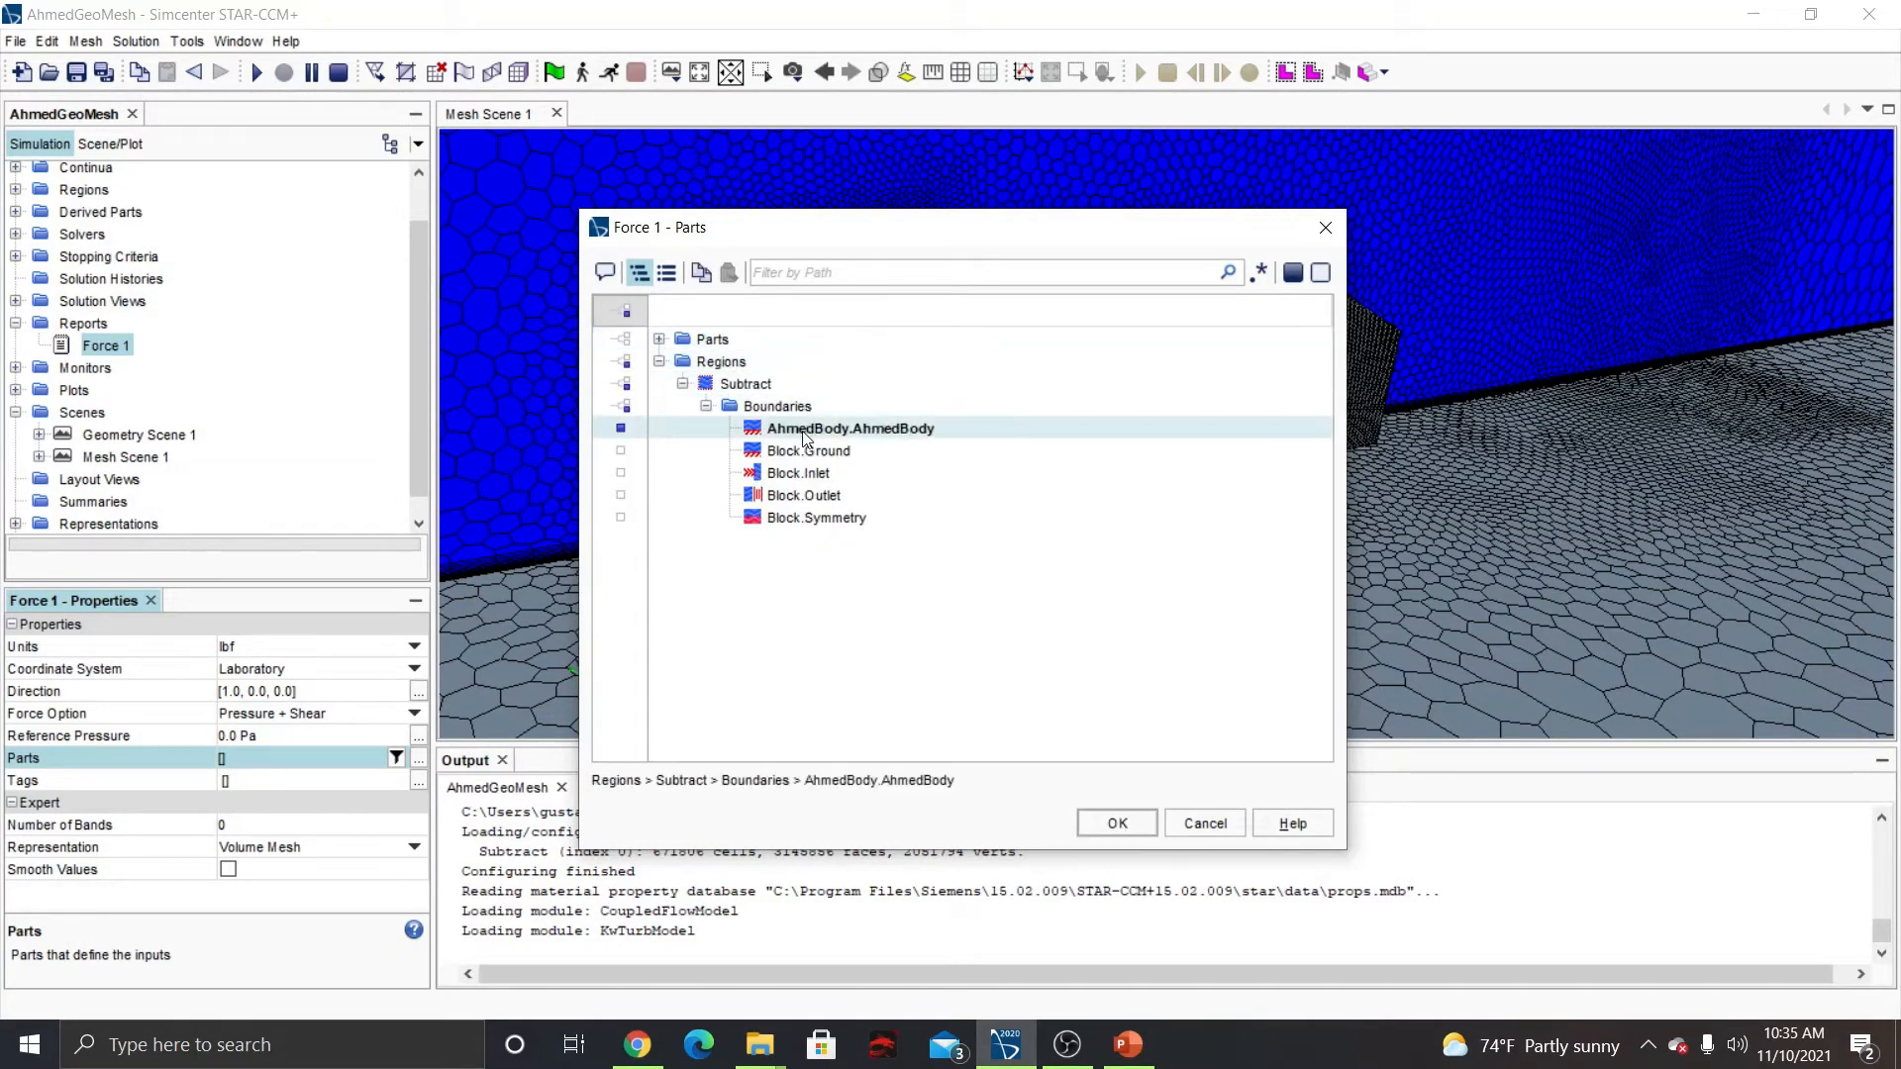
pyautogui.click(1143, 833)
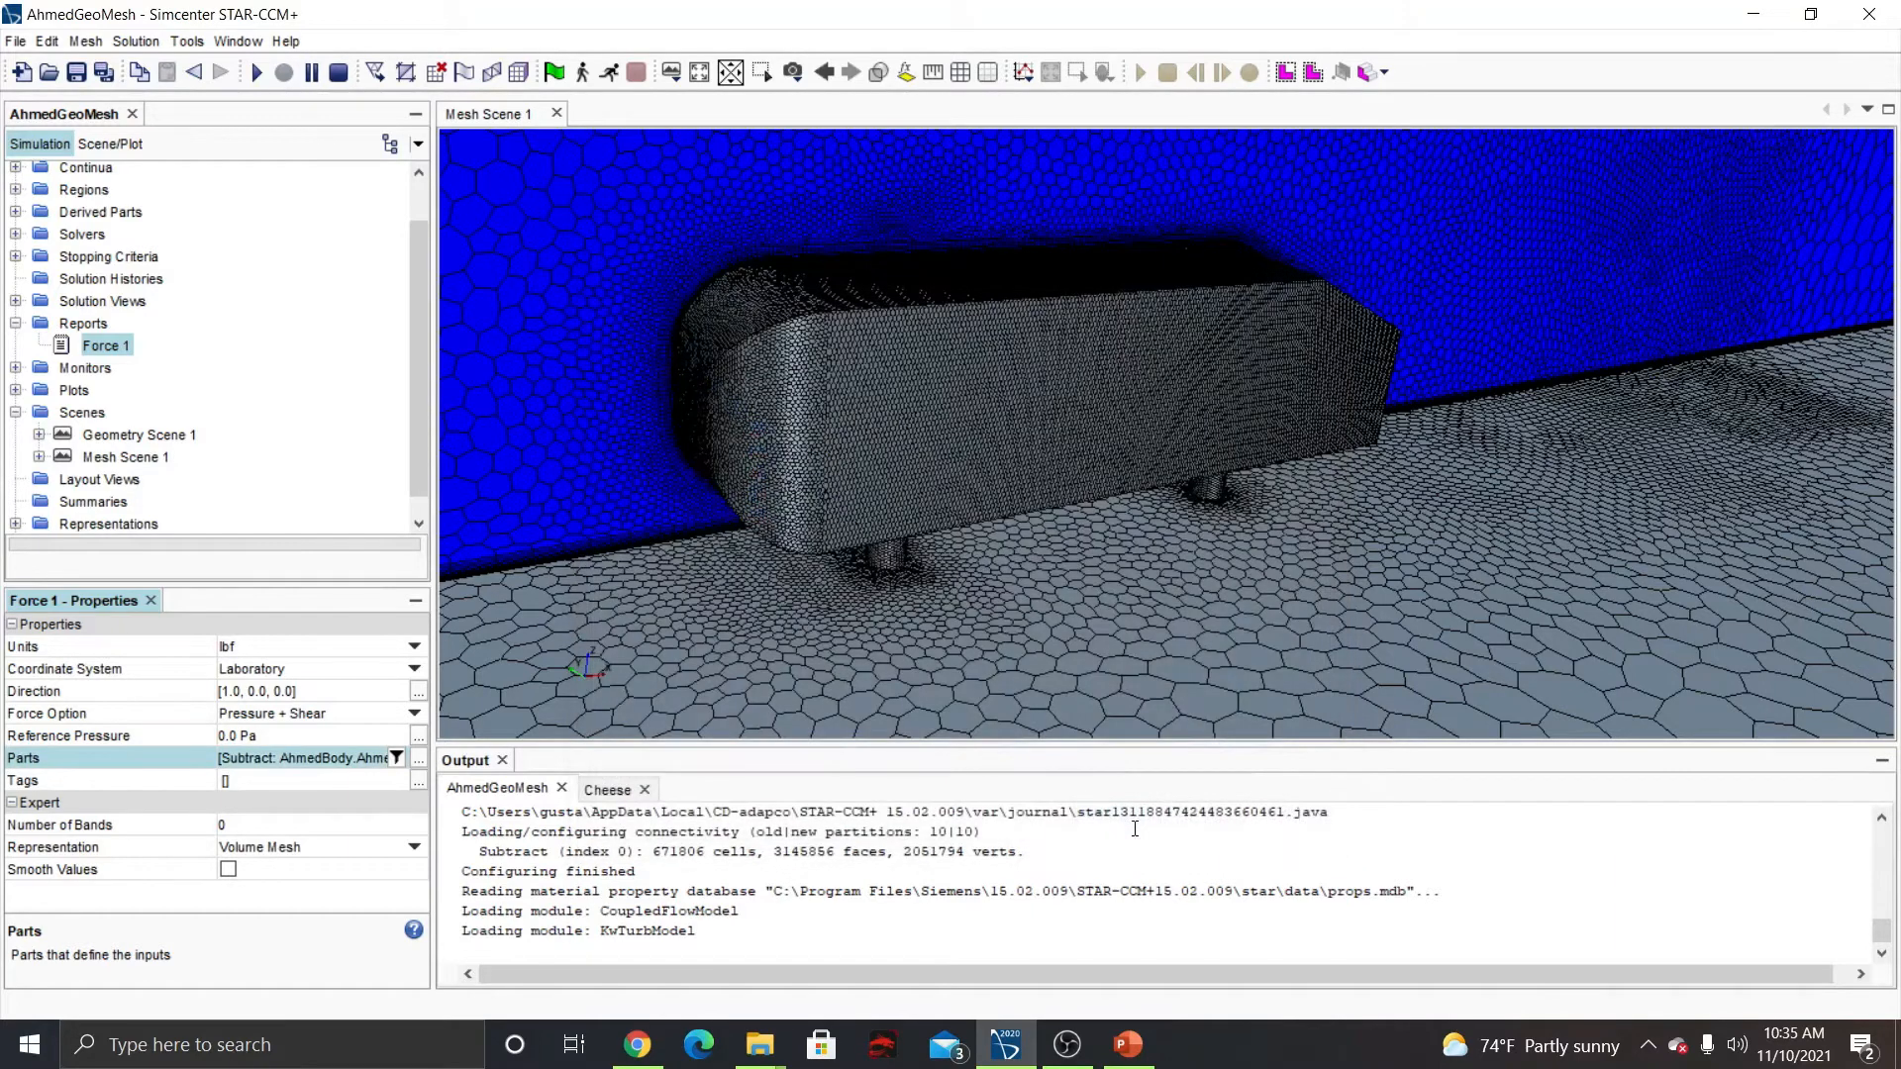
# Rename the force report as Drag Force.
pyautogui.click(91, 346)
pyautogui.rightClick(91, 347)
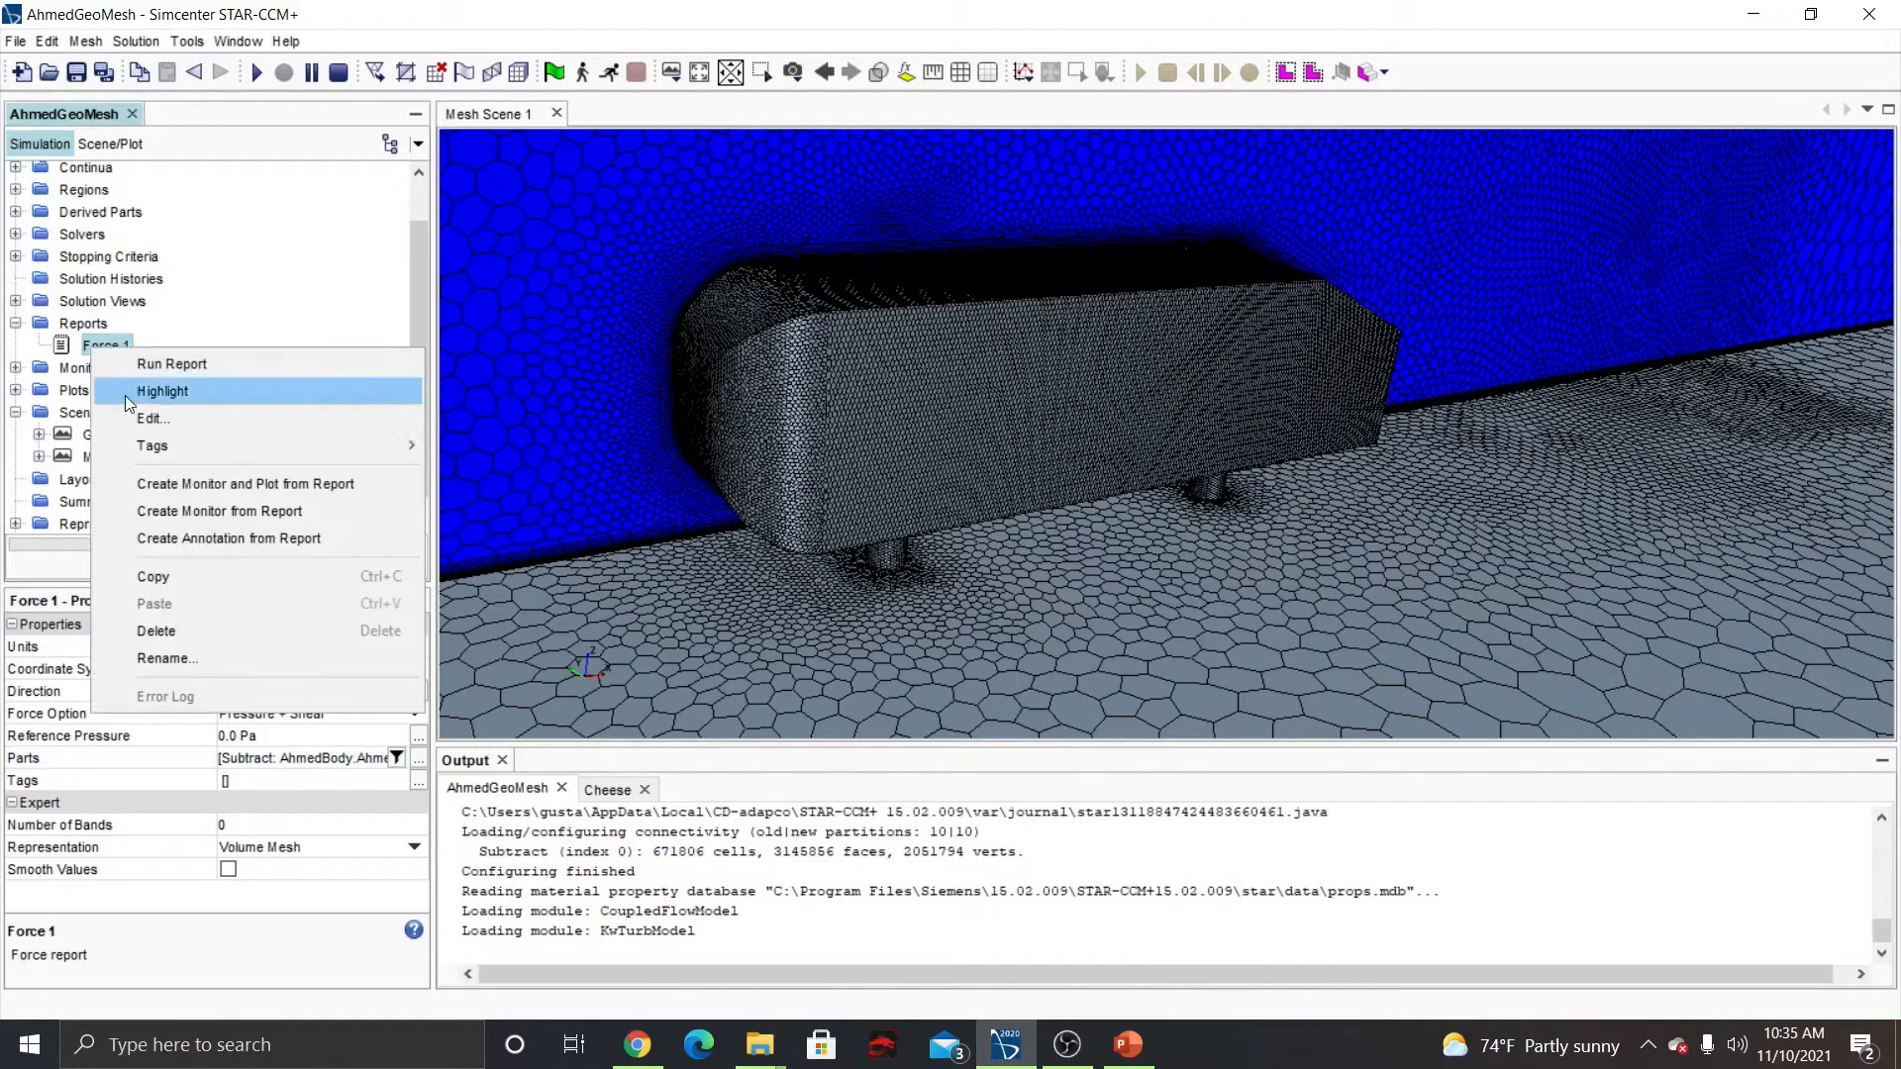
pyautogui.click(162, 657)
pyautogui.write('Drag Force')
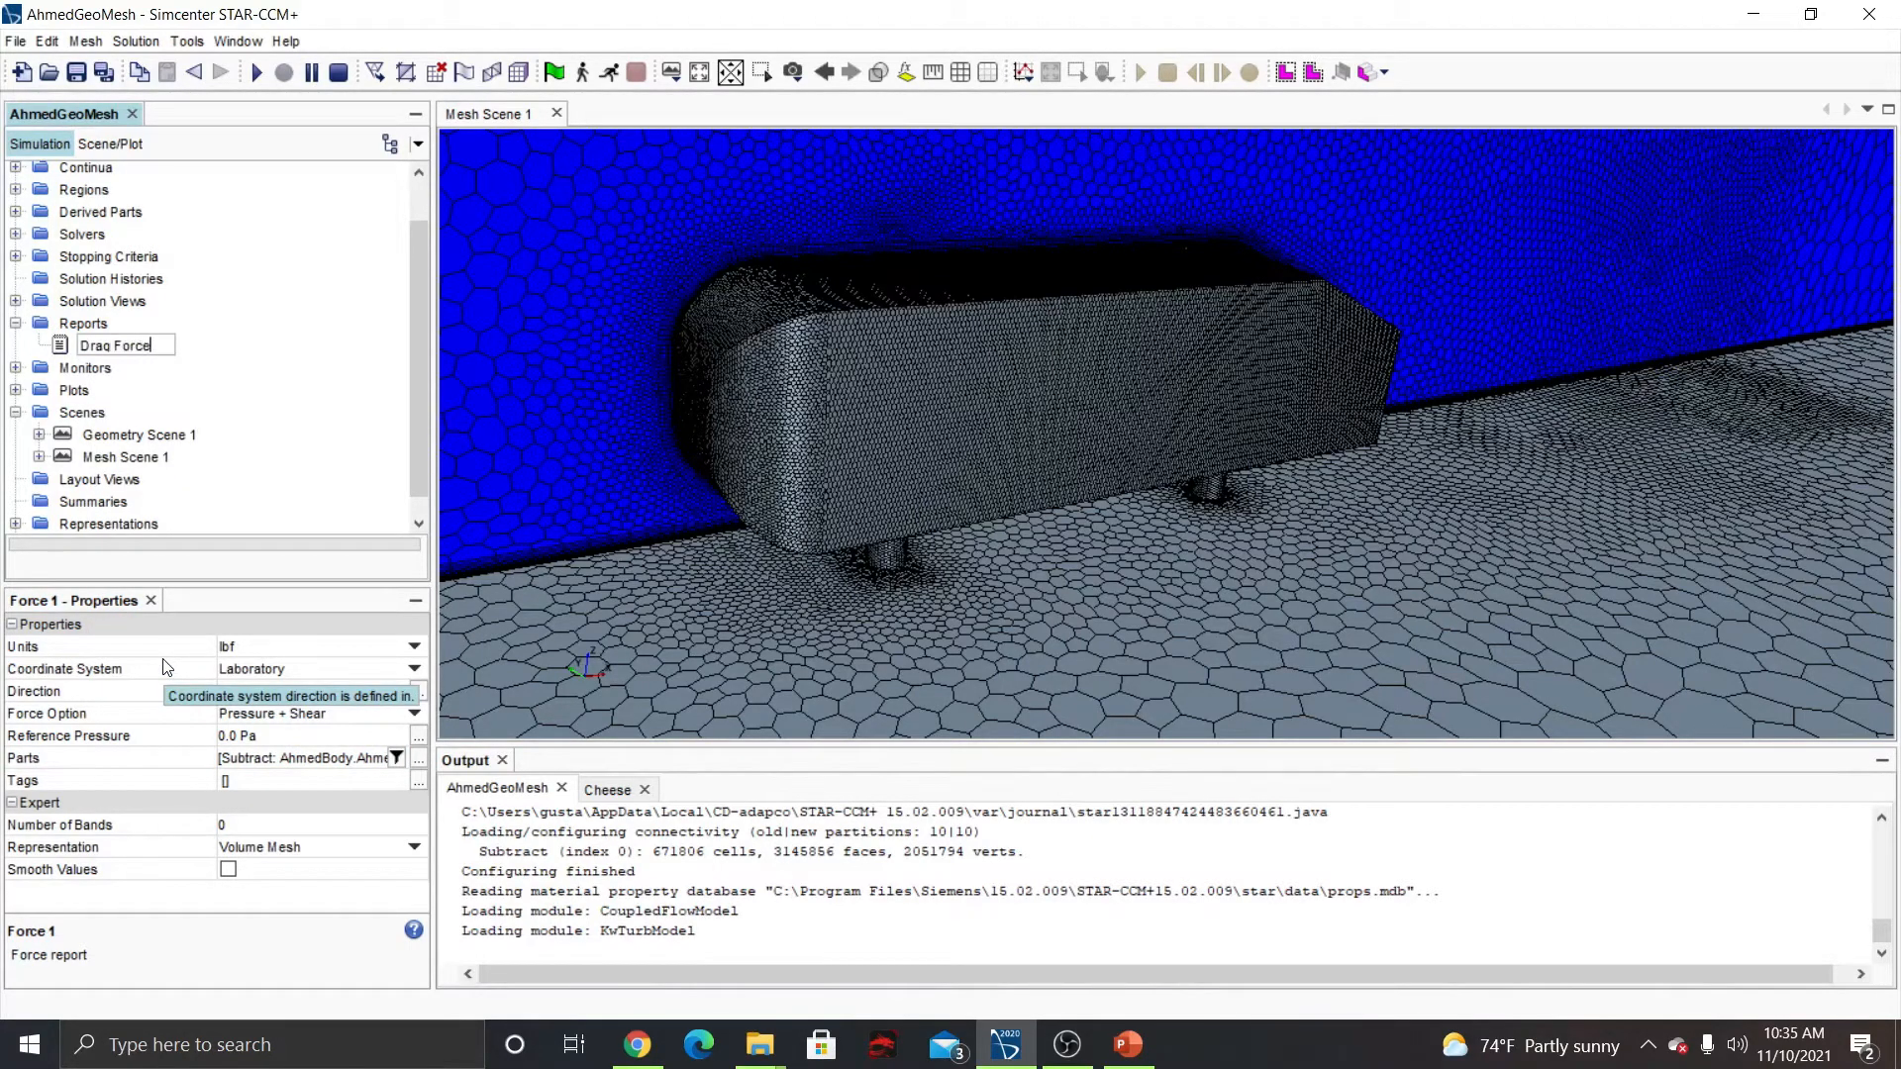
pyautogui.press('Return')
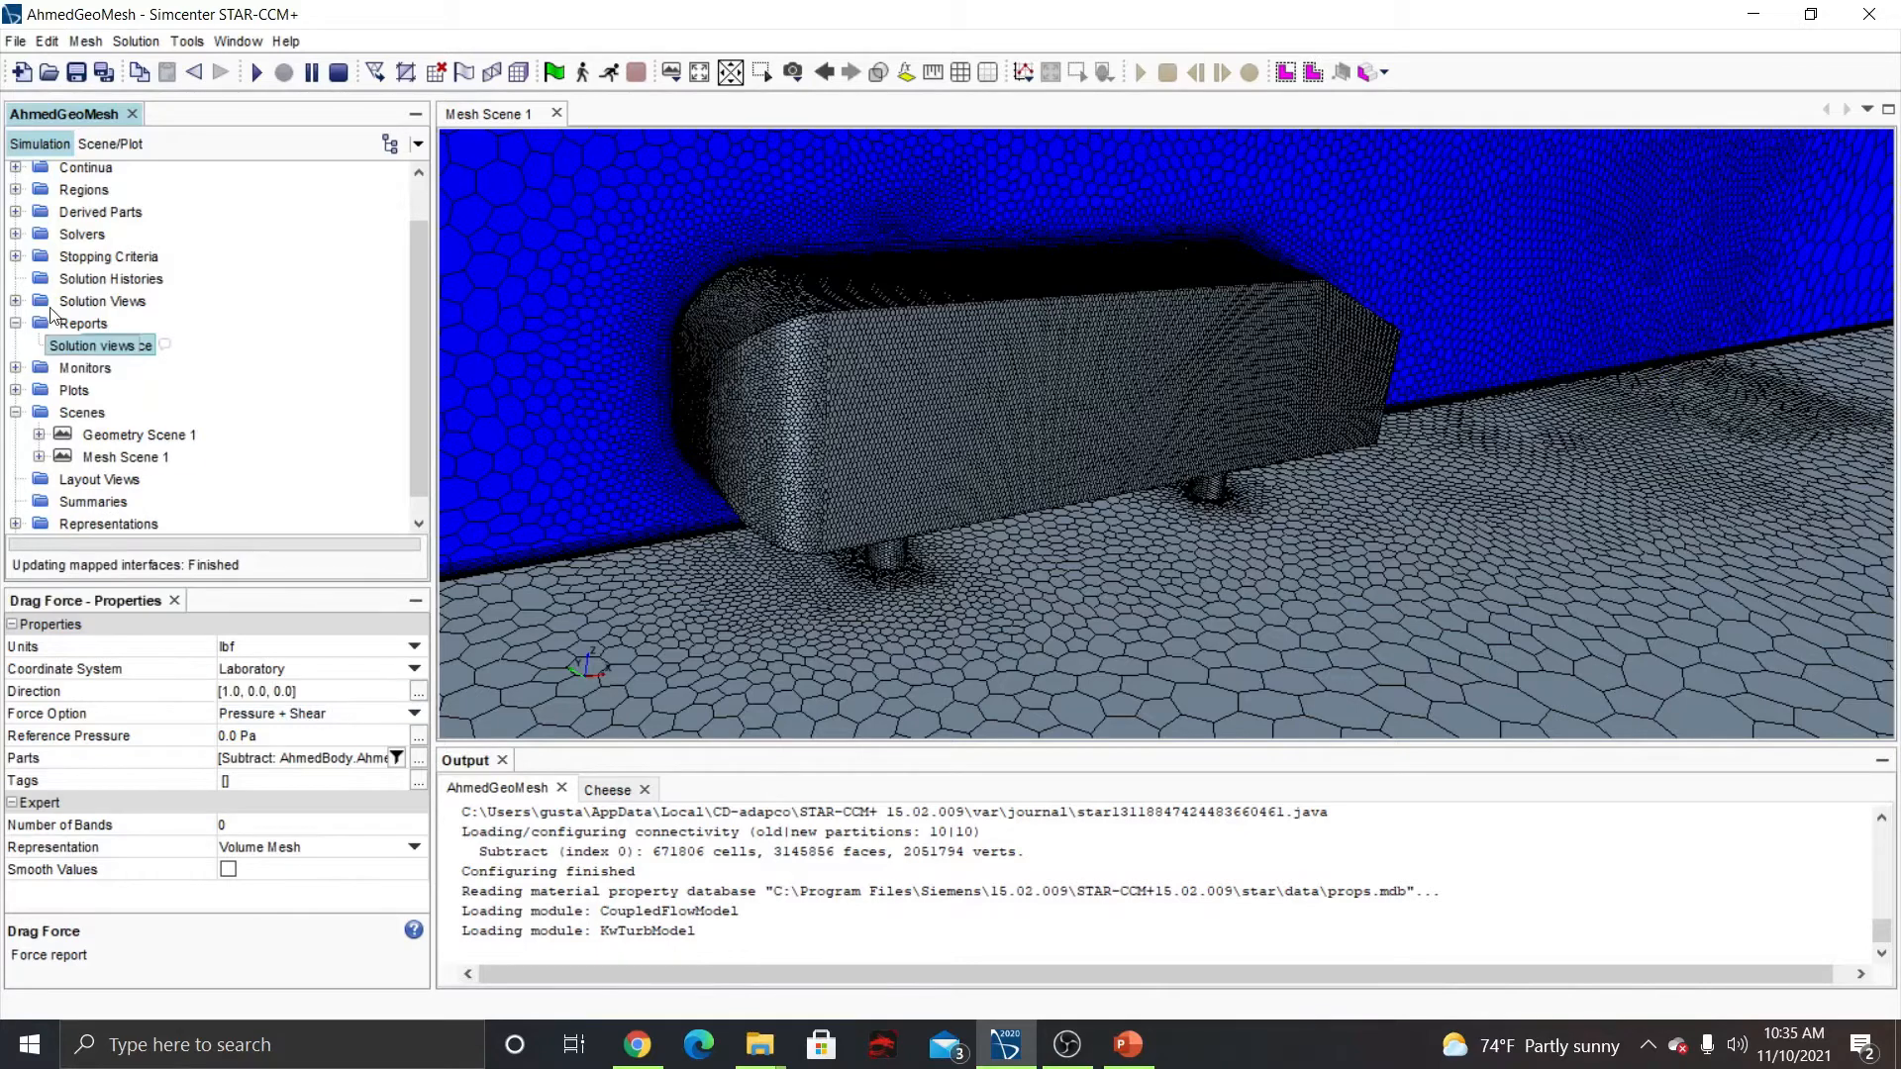
# Create a second Force report and set its direction to [0.0, 0.0, 1.0].
pyautogui.click(84, 324)
pyautogui.rightClick(93, 327)
pyautogui.moveTo(159, 337)
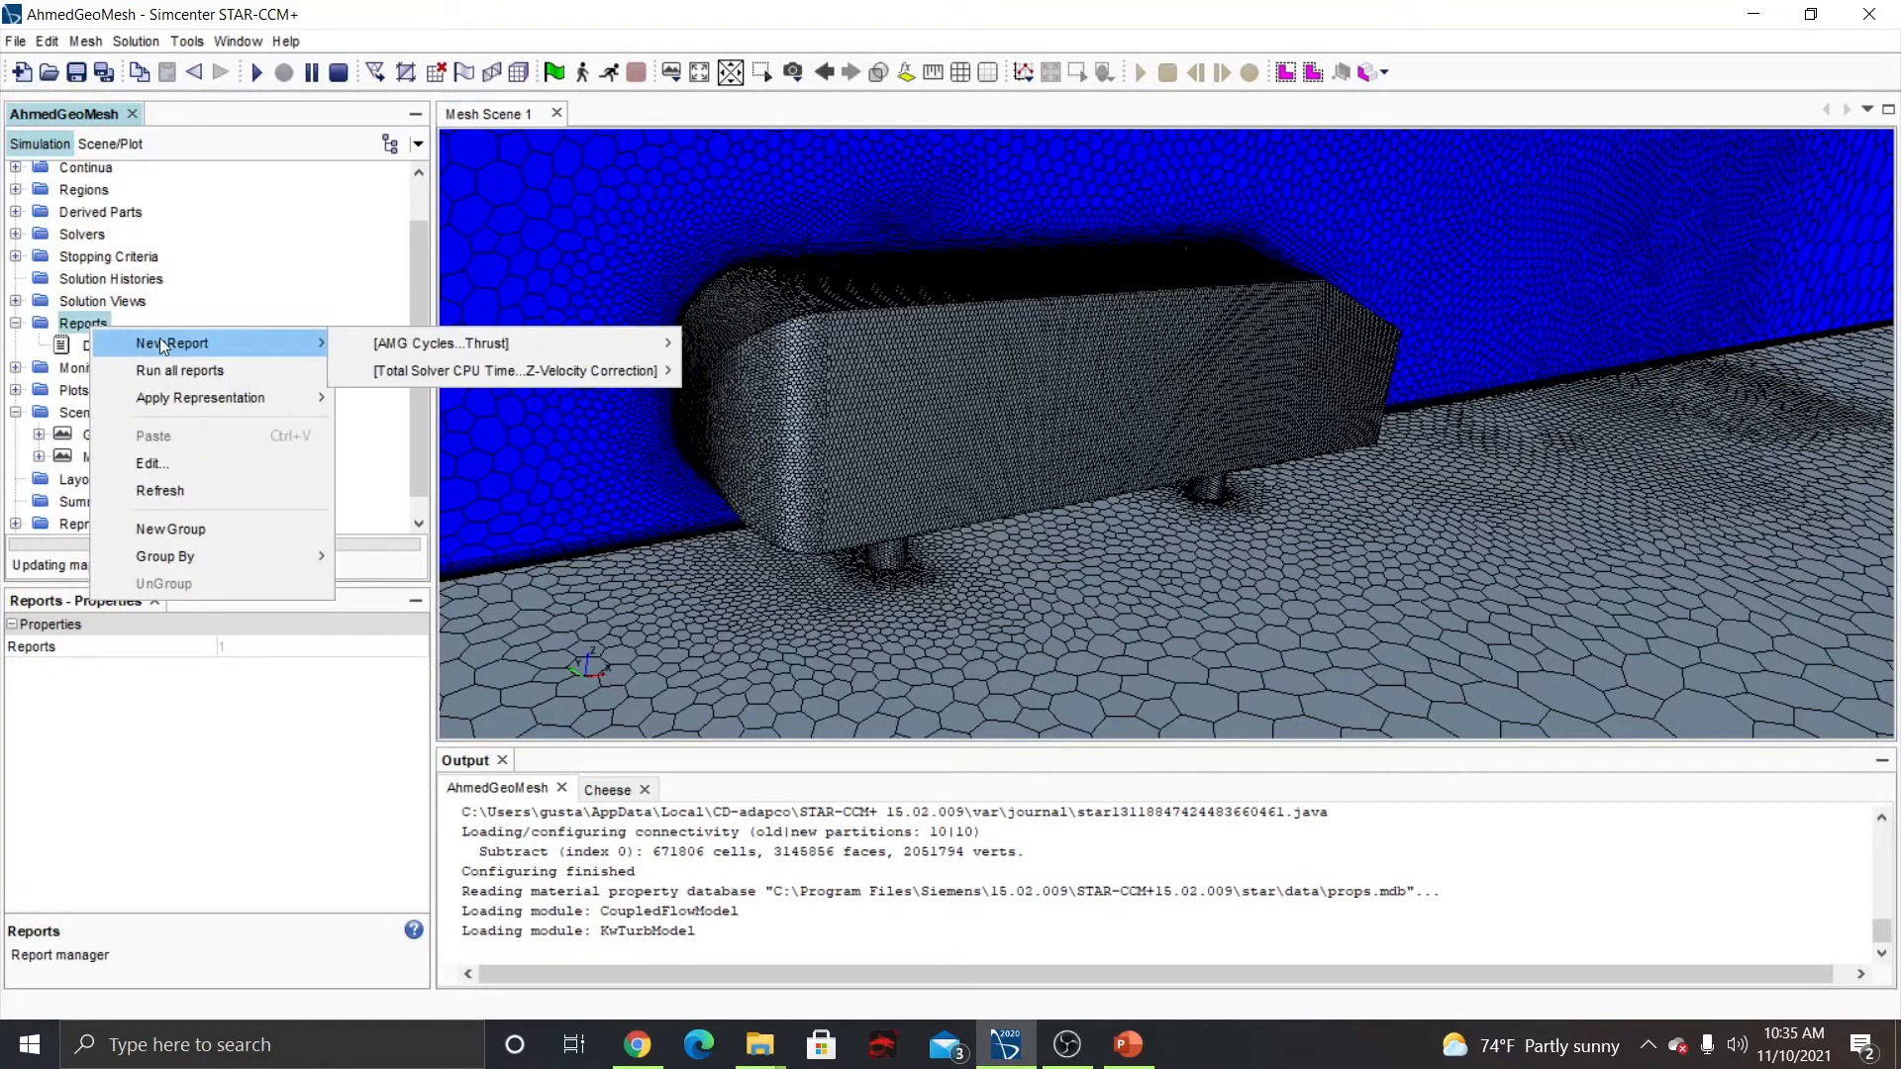
pyautogui.moveTo(479, 342)
pyautogui.click(728, 351)
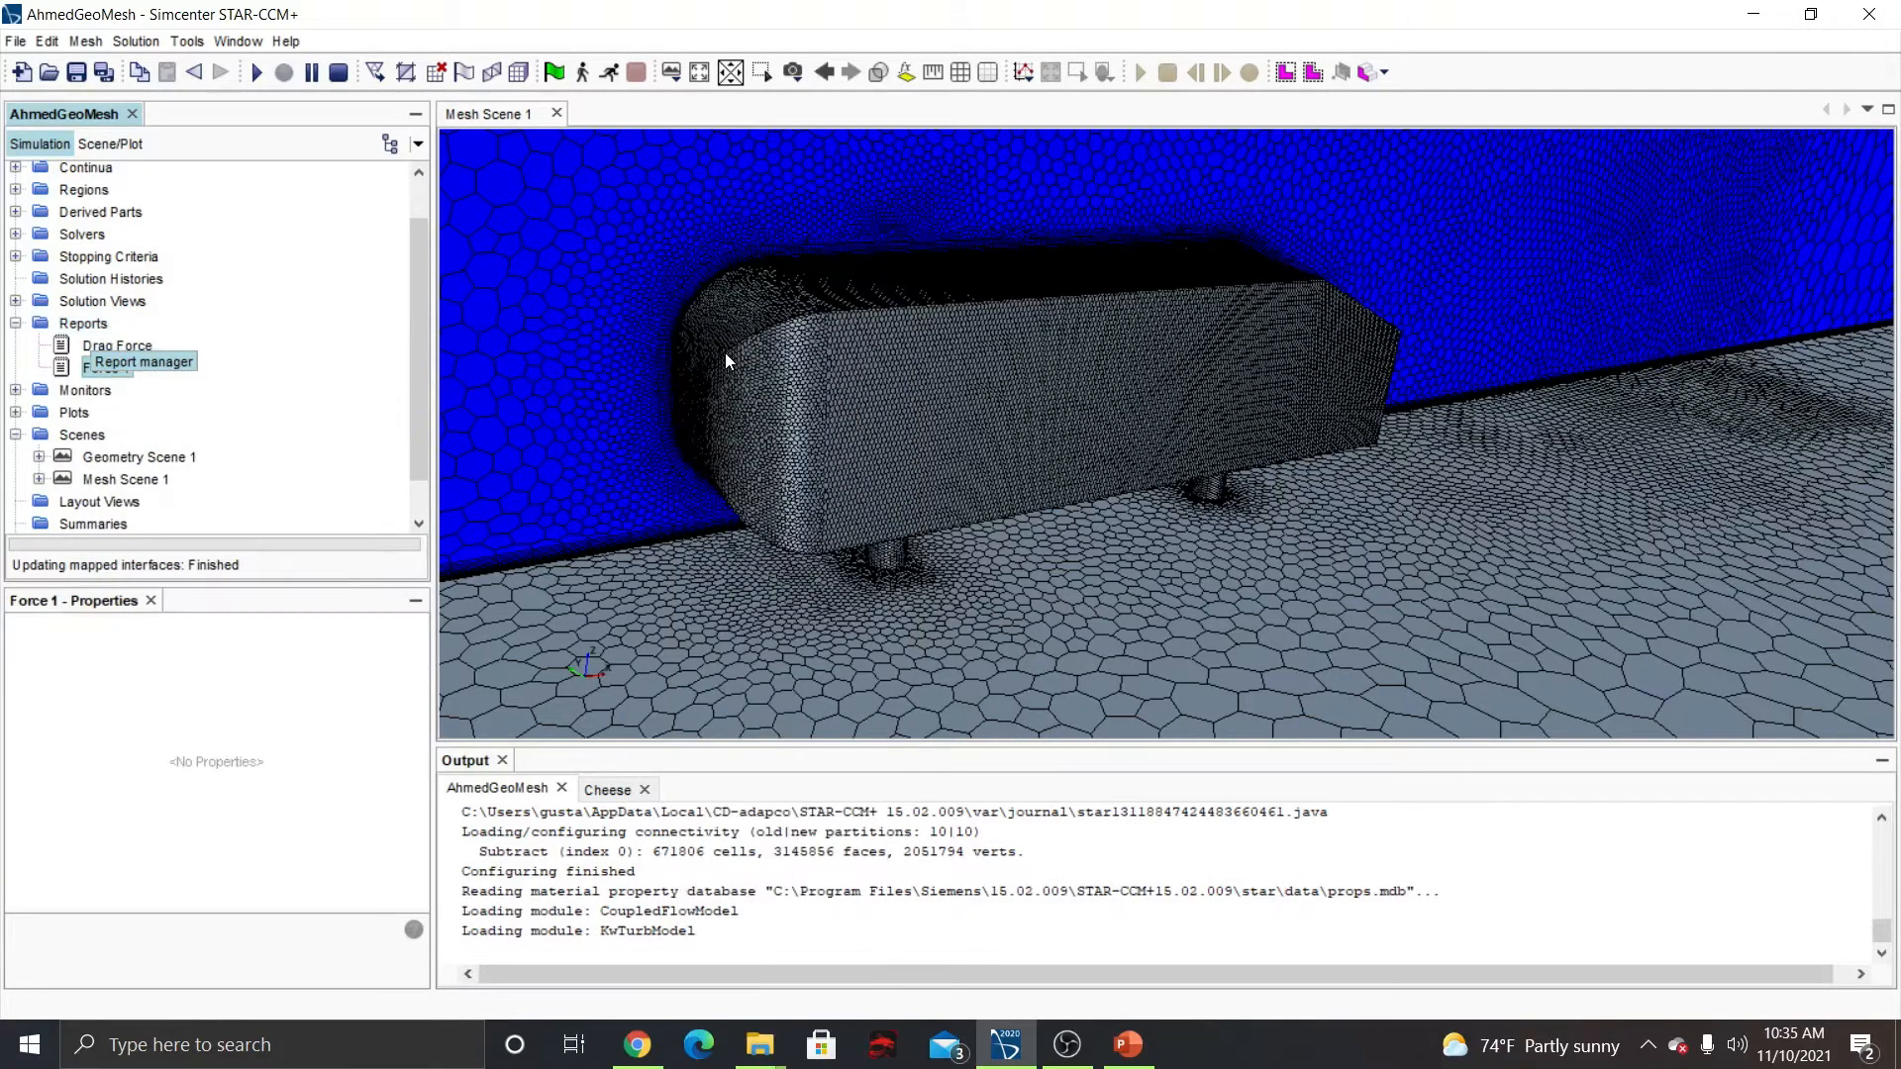
pyautogui.click(245, 692)
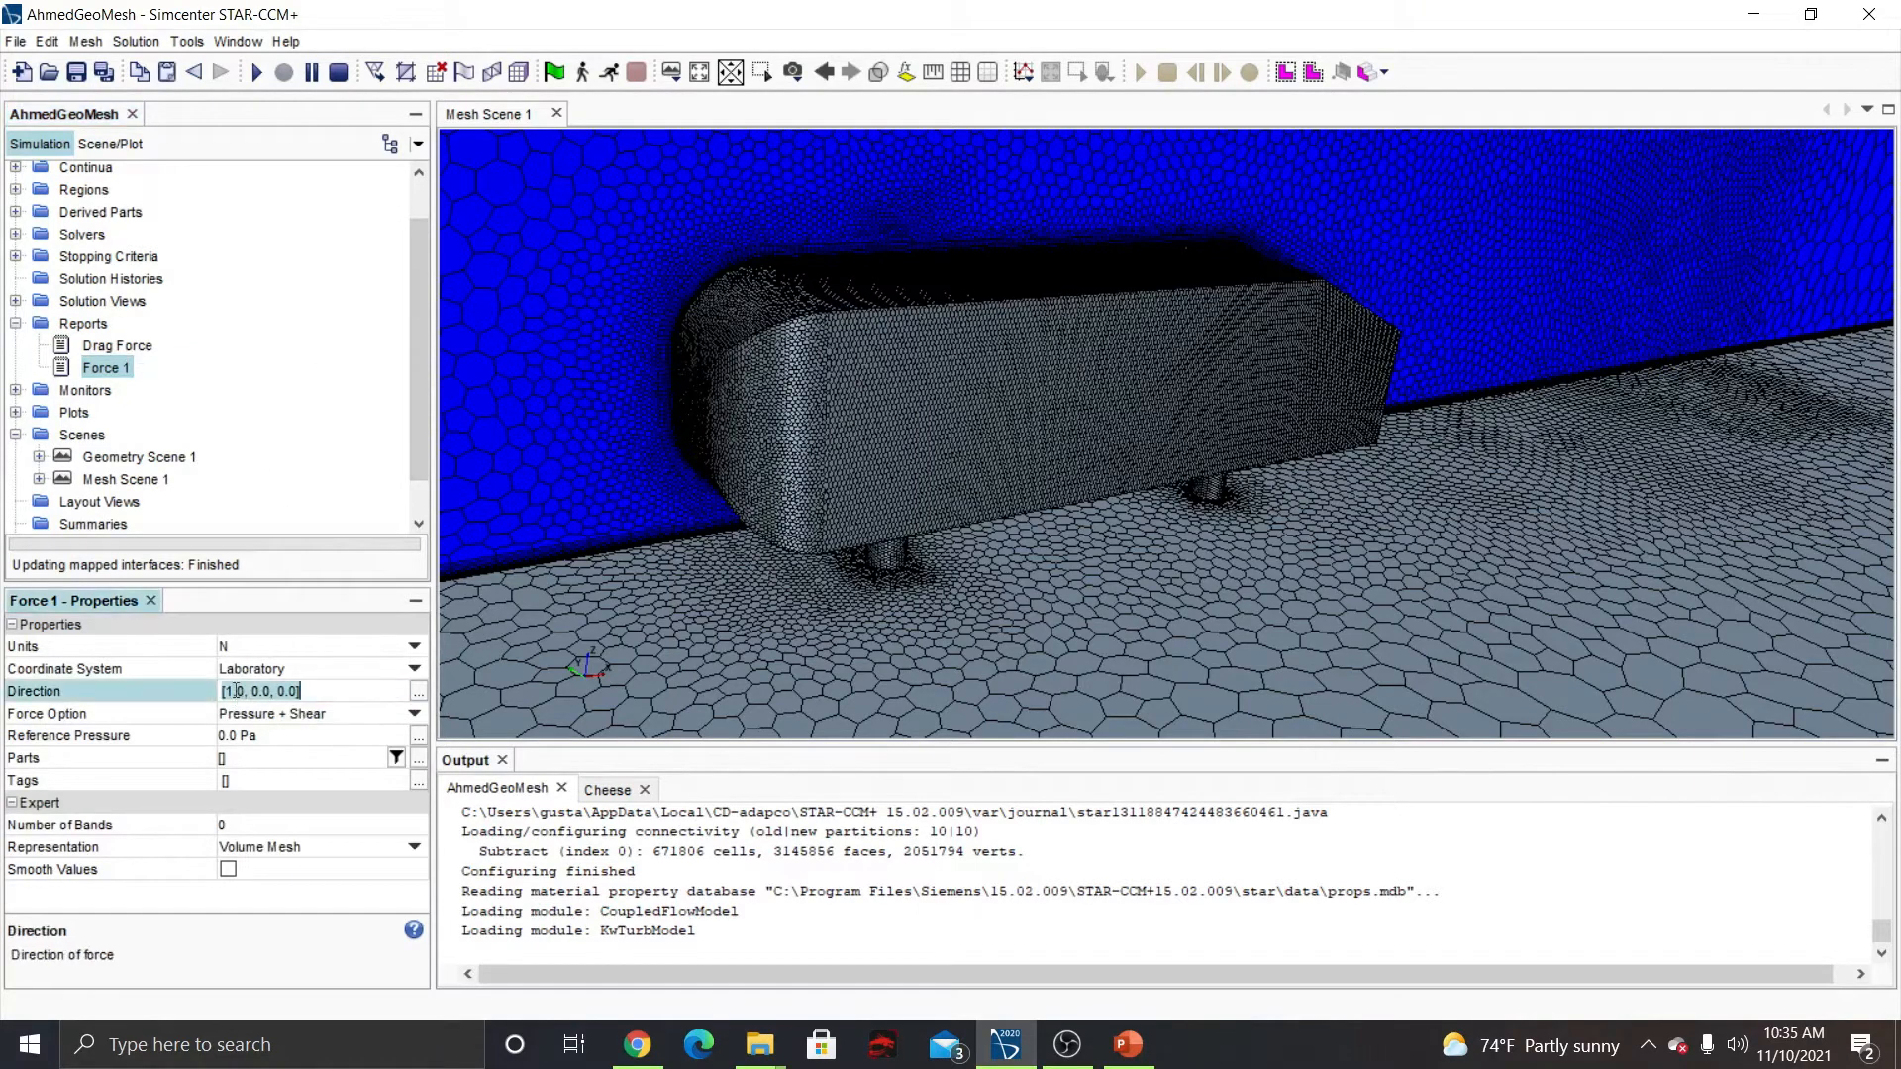
pyautogui.press('BackSpace')
pyautogui.write('0')
pyautogui.press('BackSpace')
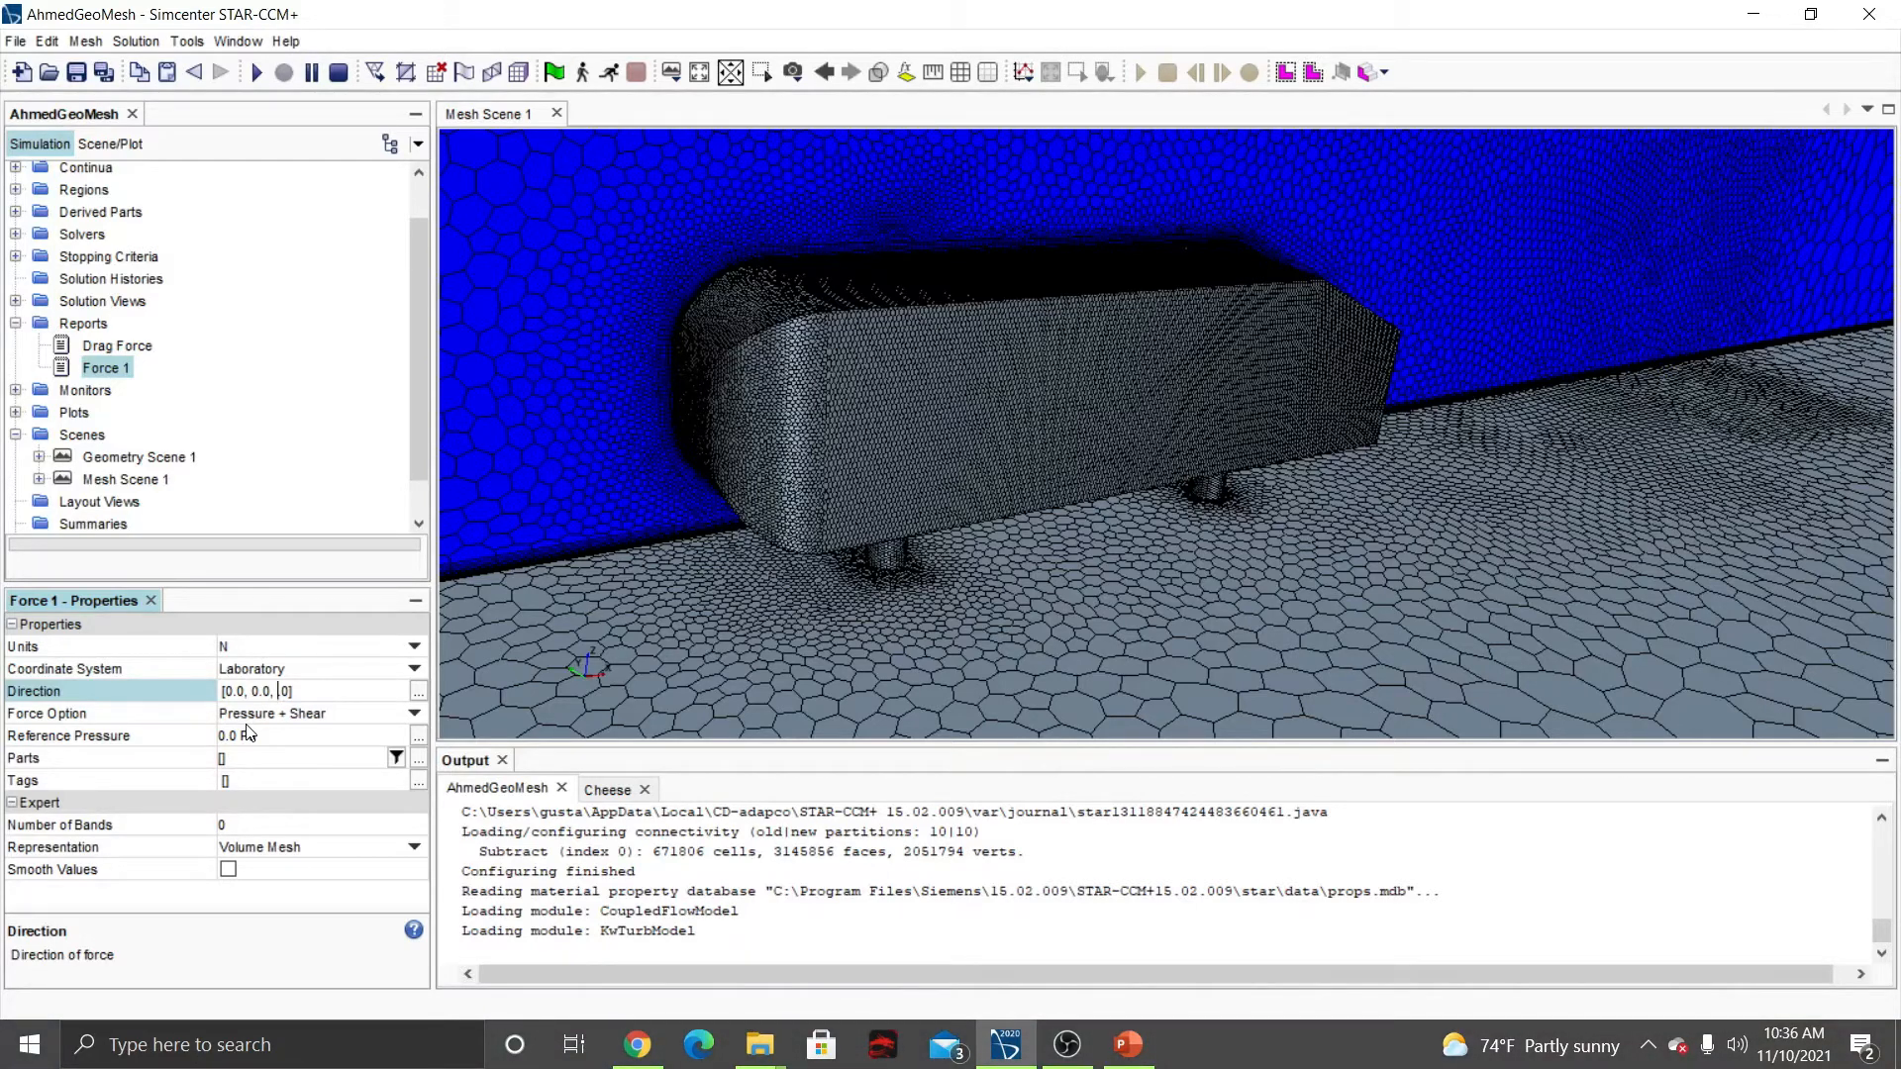
pyautogui.write('1')
pyautogui.press('Return')
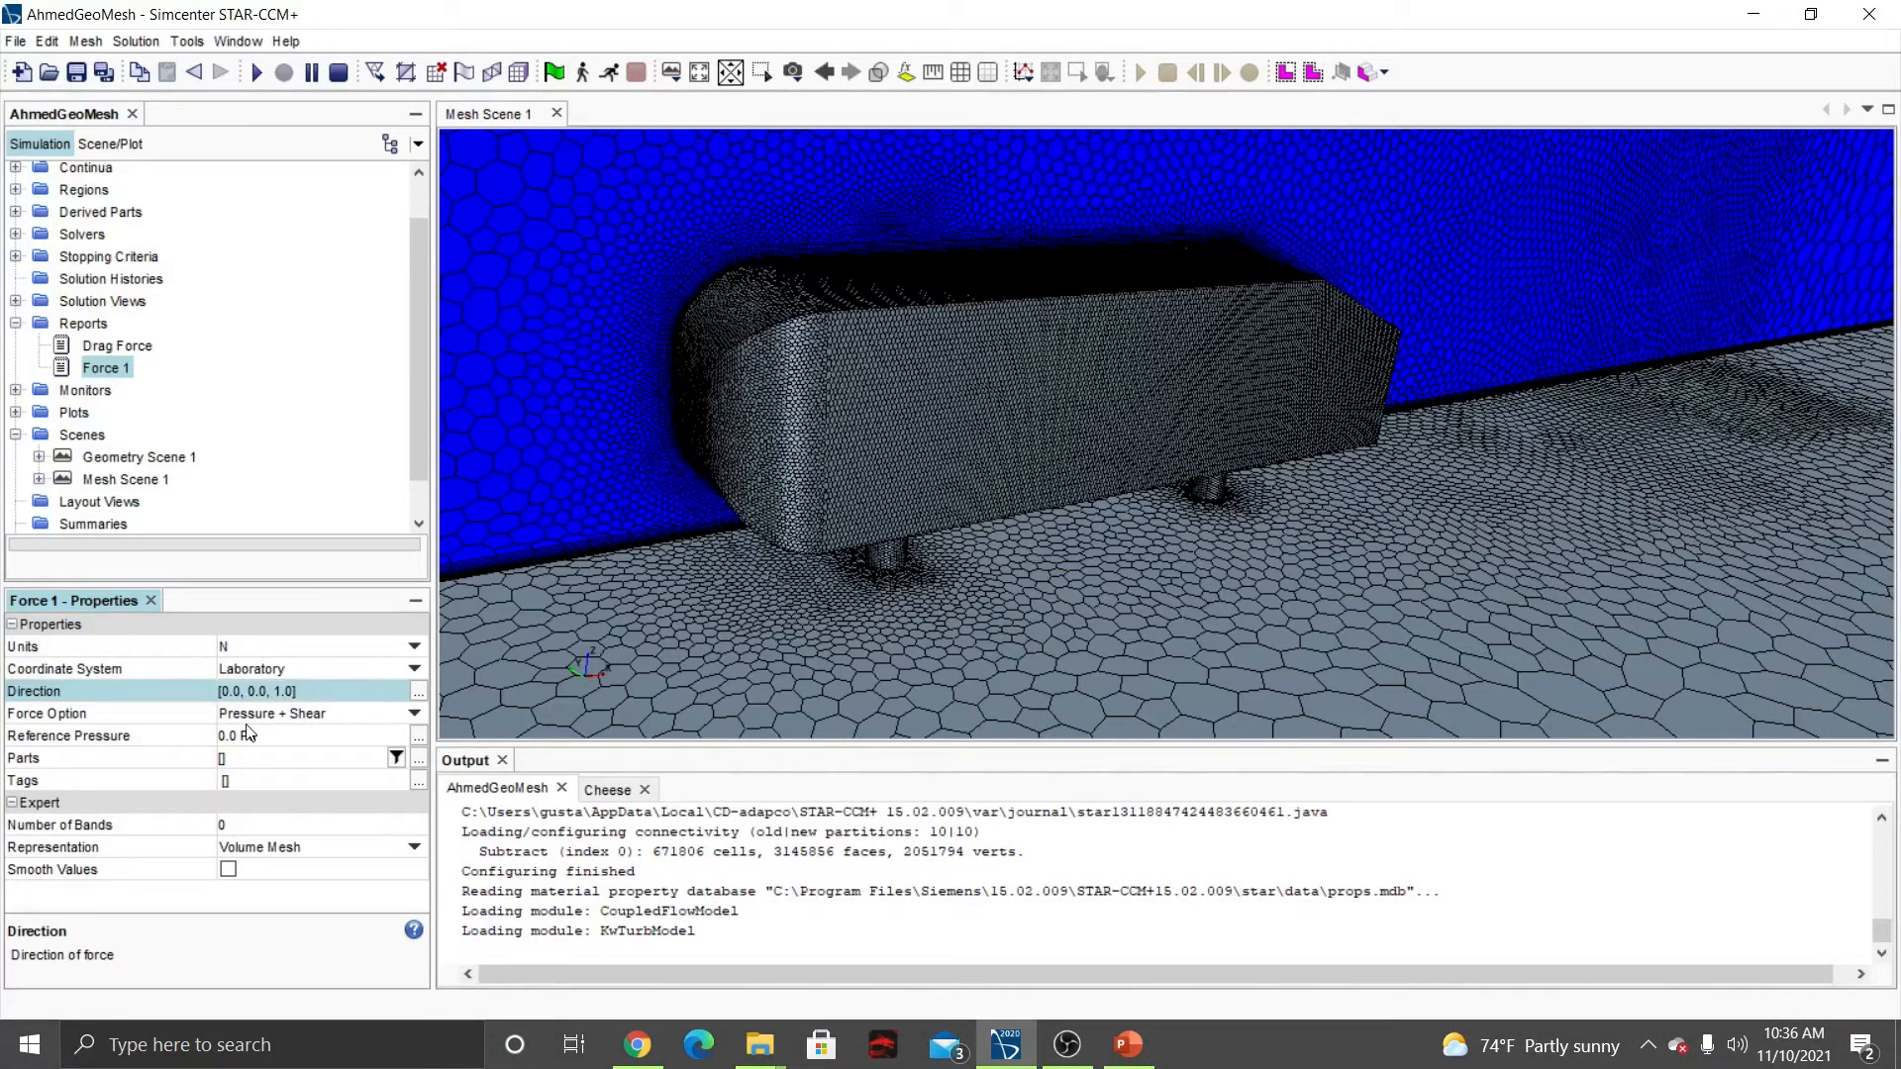
# Set the second force report's units to lbf and rename it as Lift Force.
pyautogui.click(252, 646)
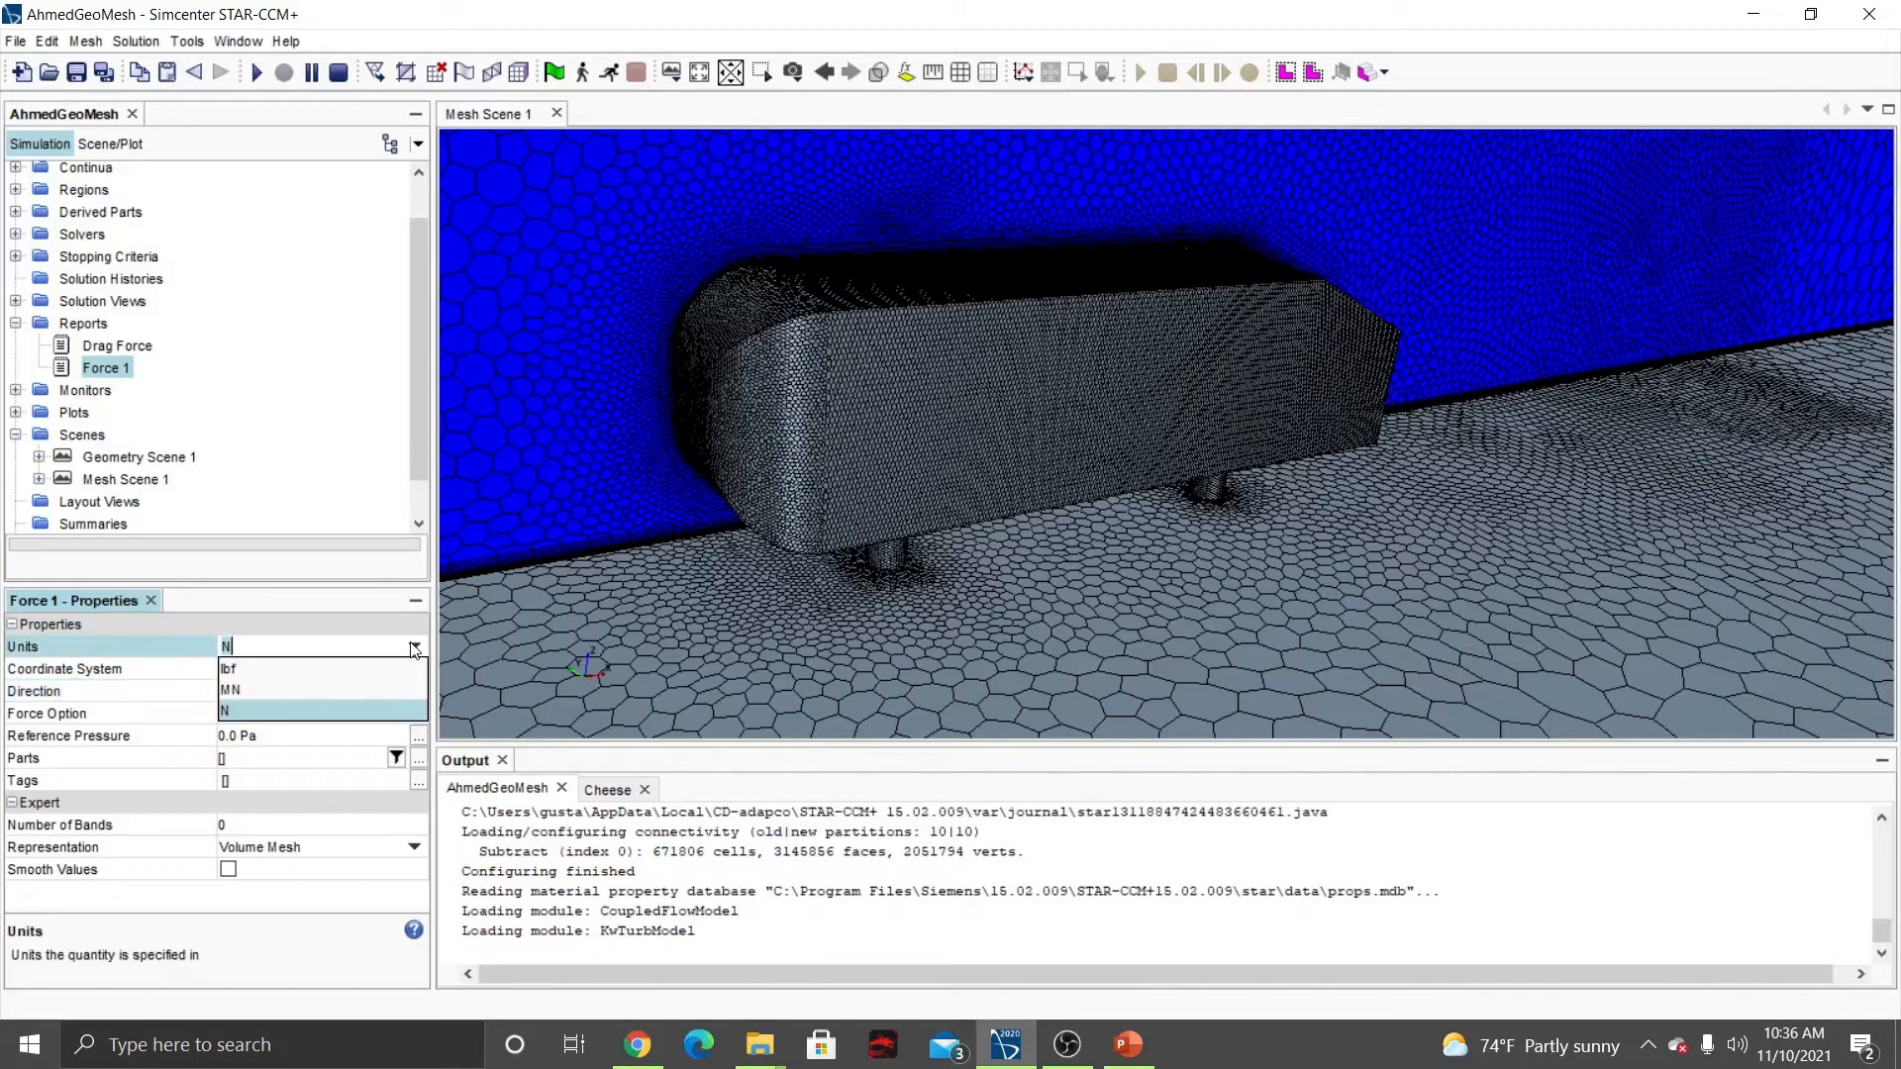
pyautogui.click(251, 668)
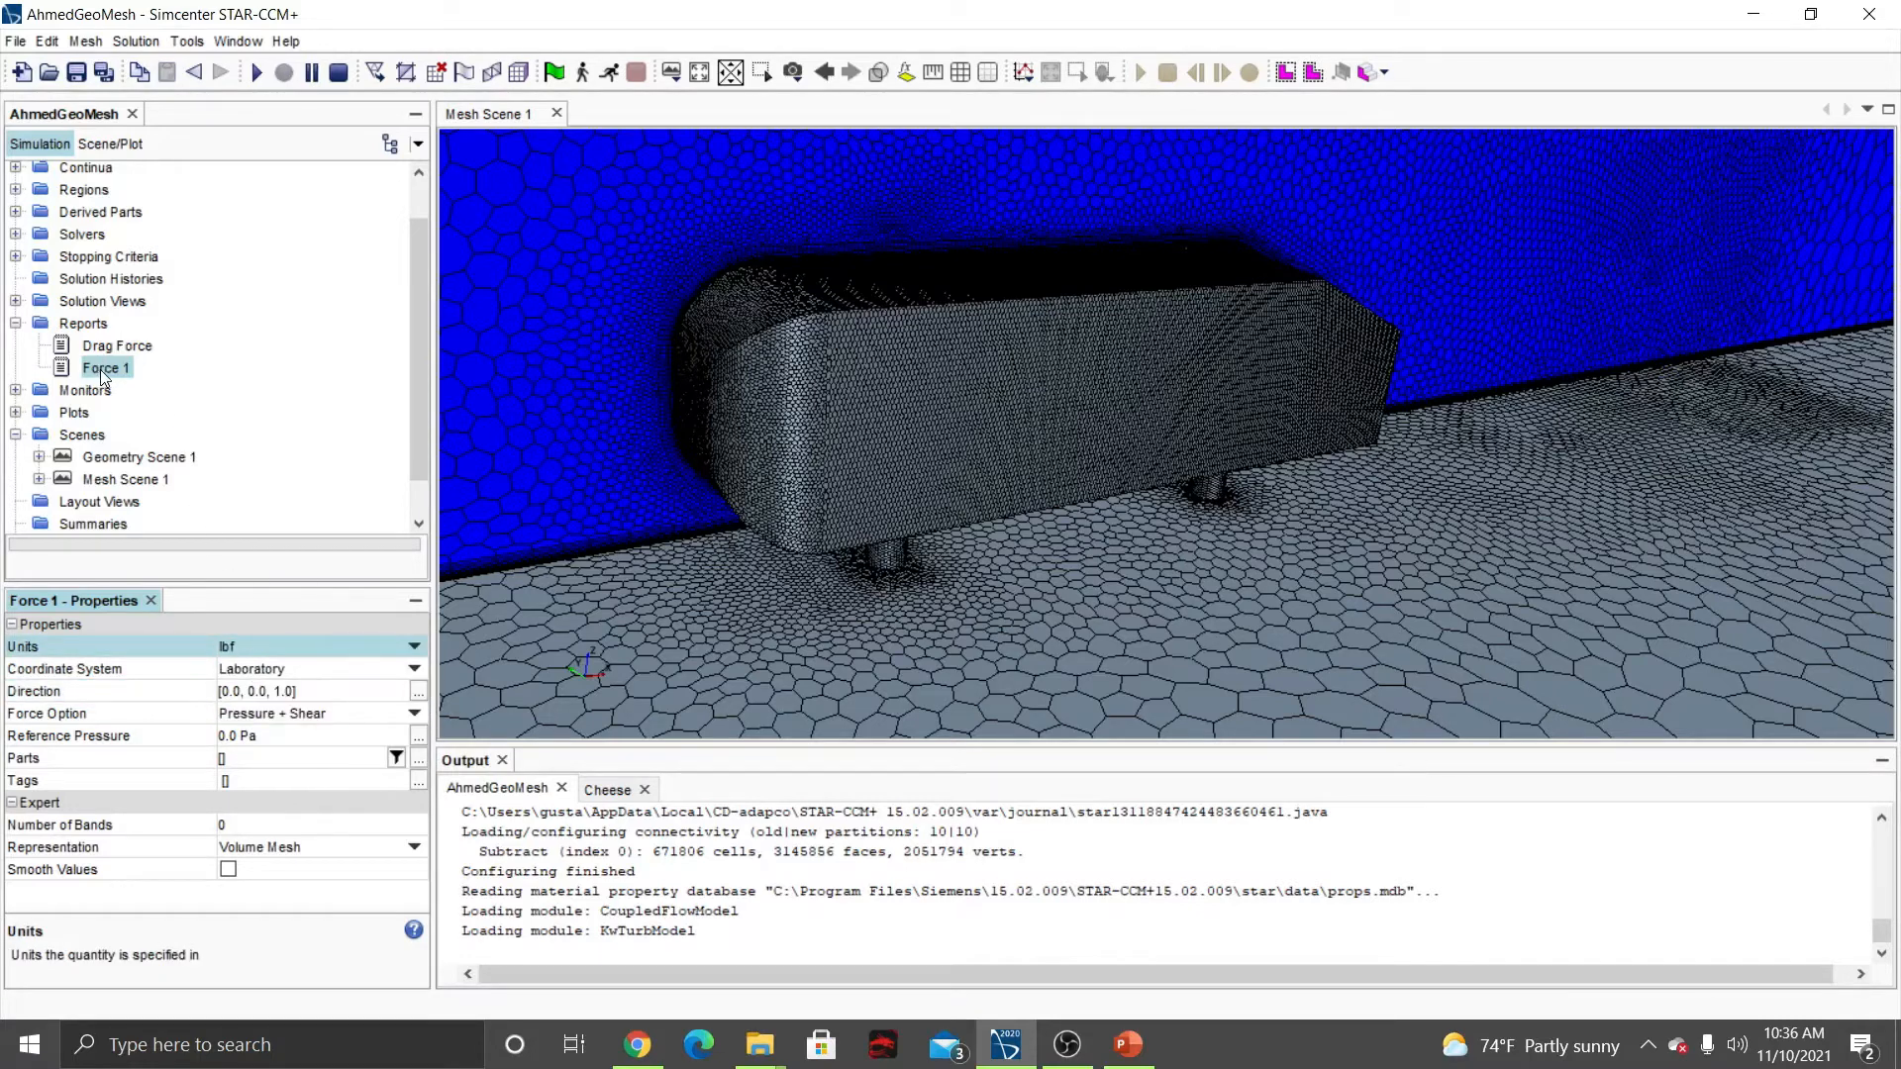
pyautogui.rightClick(99, 370)
pyautogui.click(210, 681)
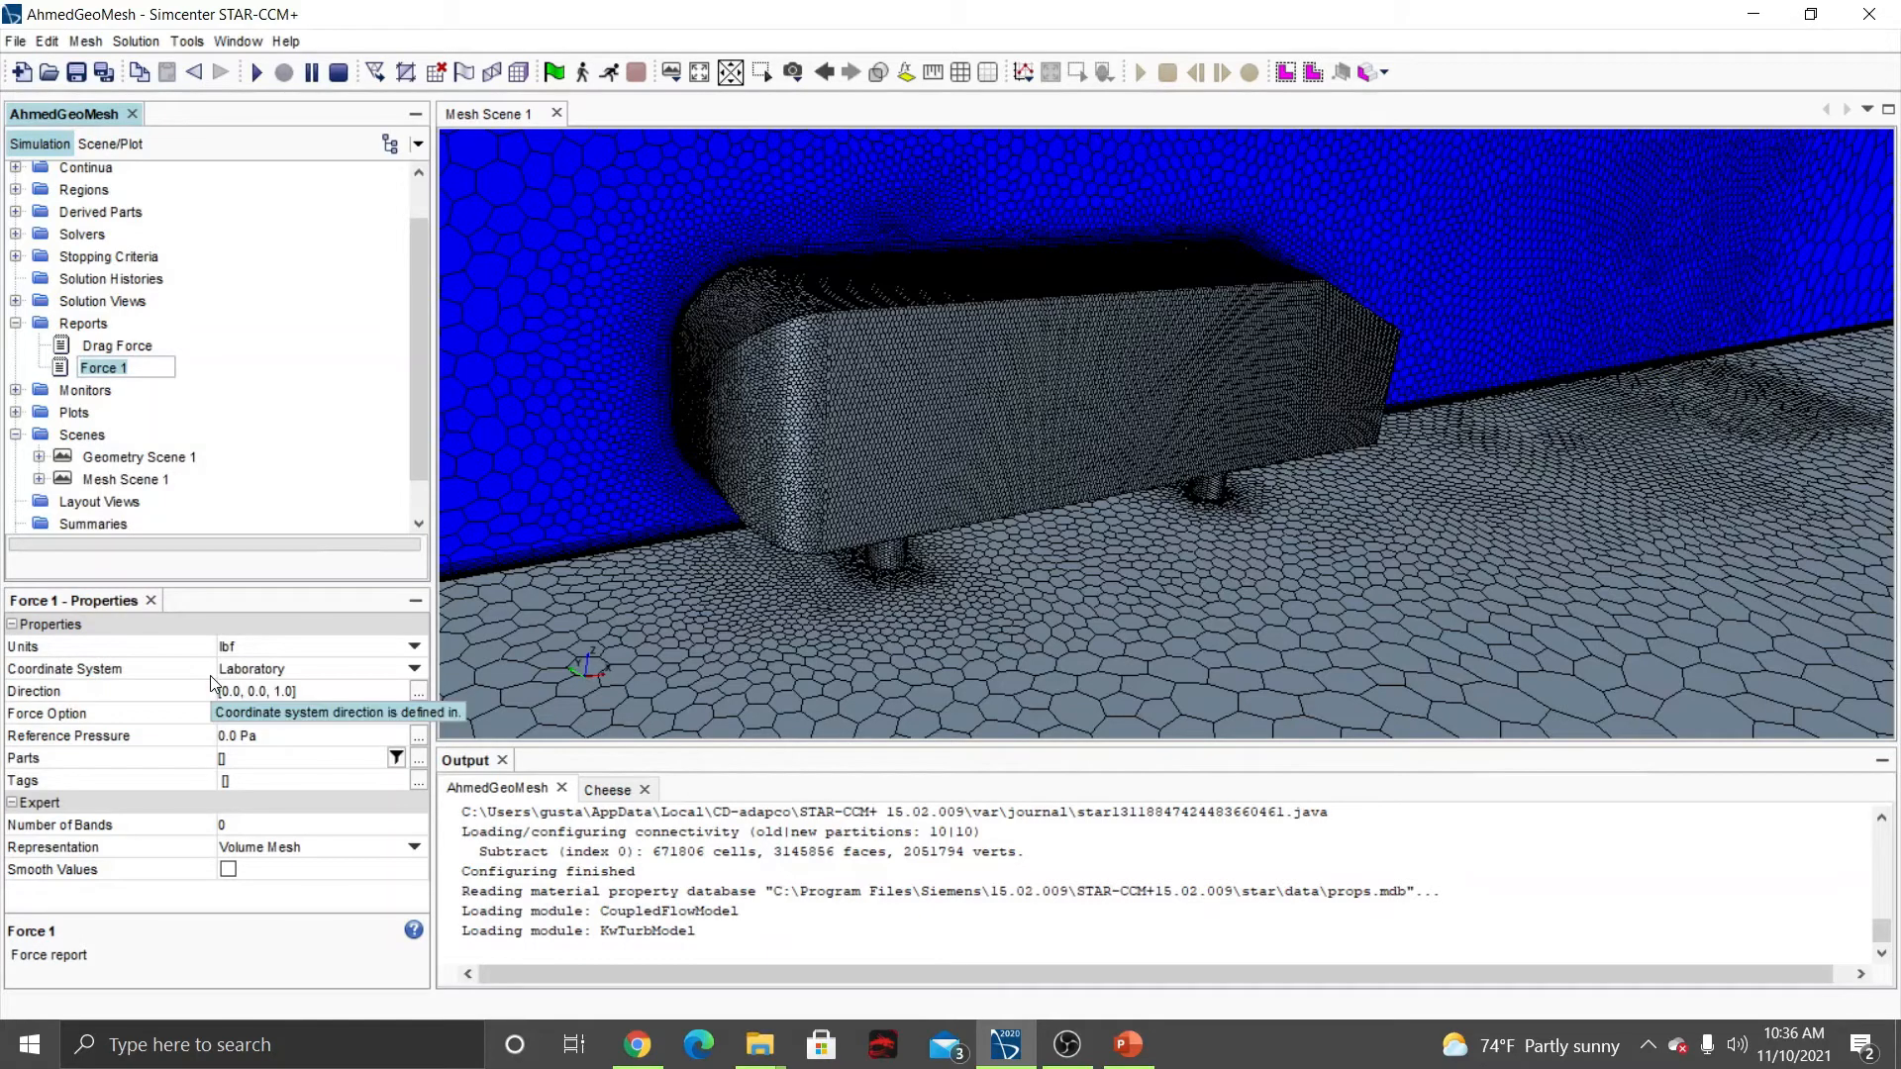
pyautogui.write('Lift Force')
pyautogui.press('Return')
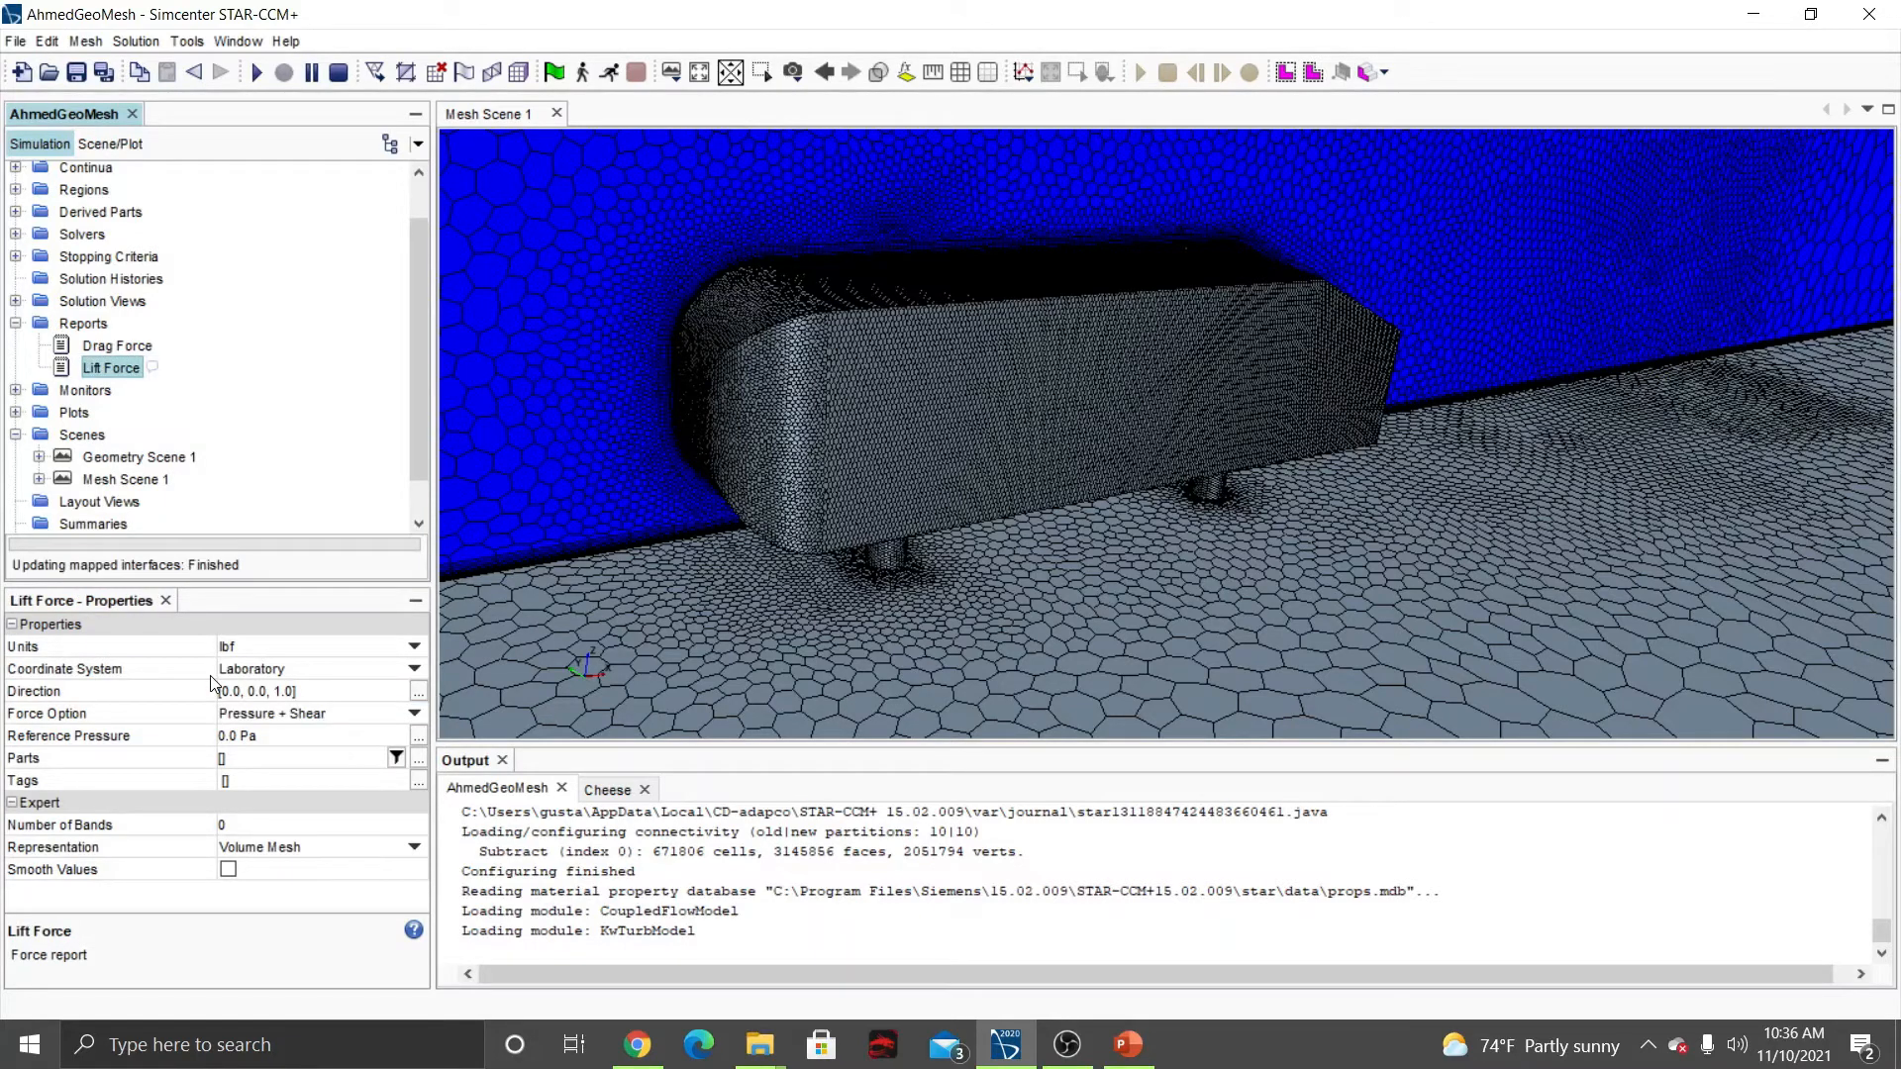
# Create a Force Coefficient report and assign the AhmedBody.AhmedBody boundary of the Subtract region as its input part.
pyautogui.rightClick(83, 324)
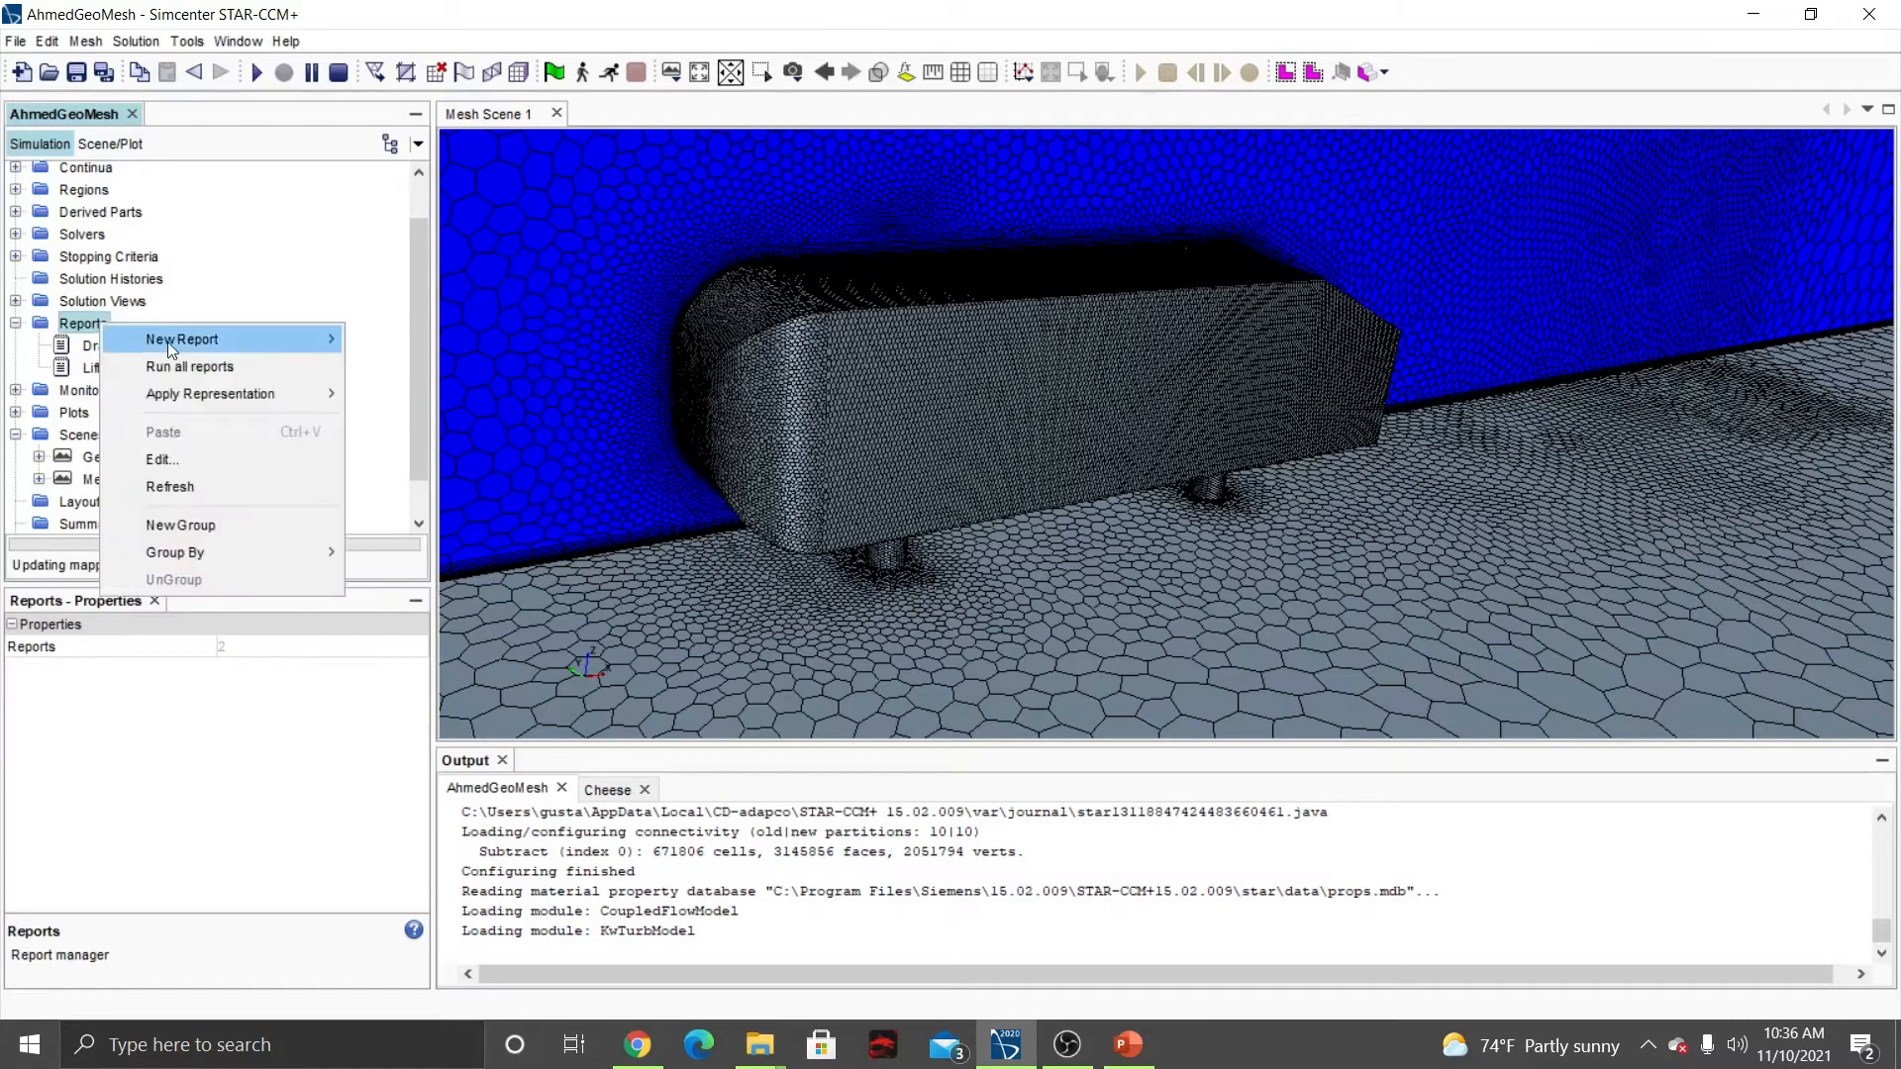
pyautogui.moveTo(247, 339)
pyautogui.moveTo(387, 342)
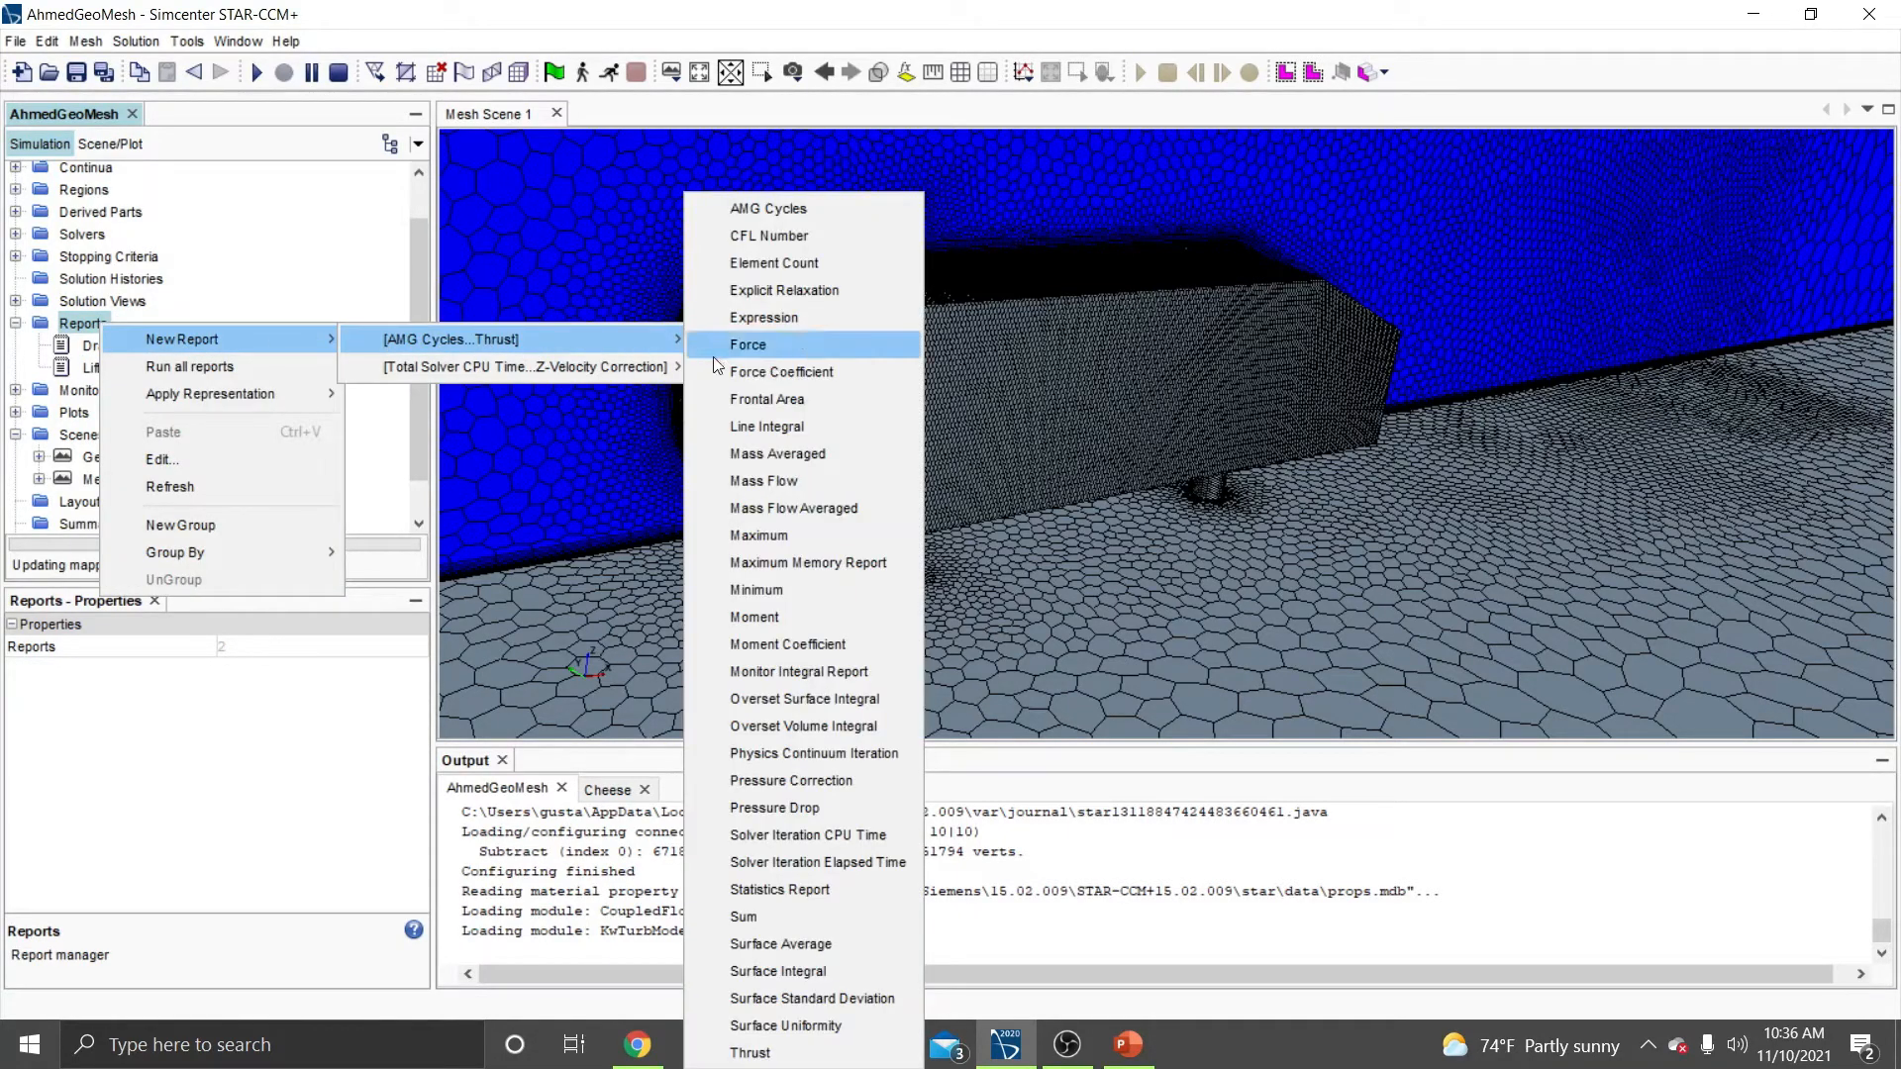
pyautogui.click(794, 370)
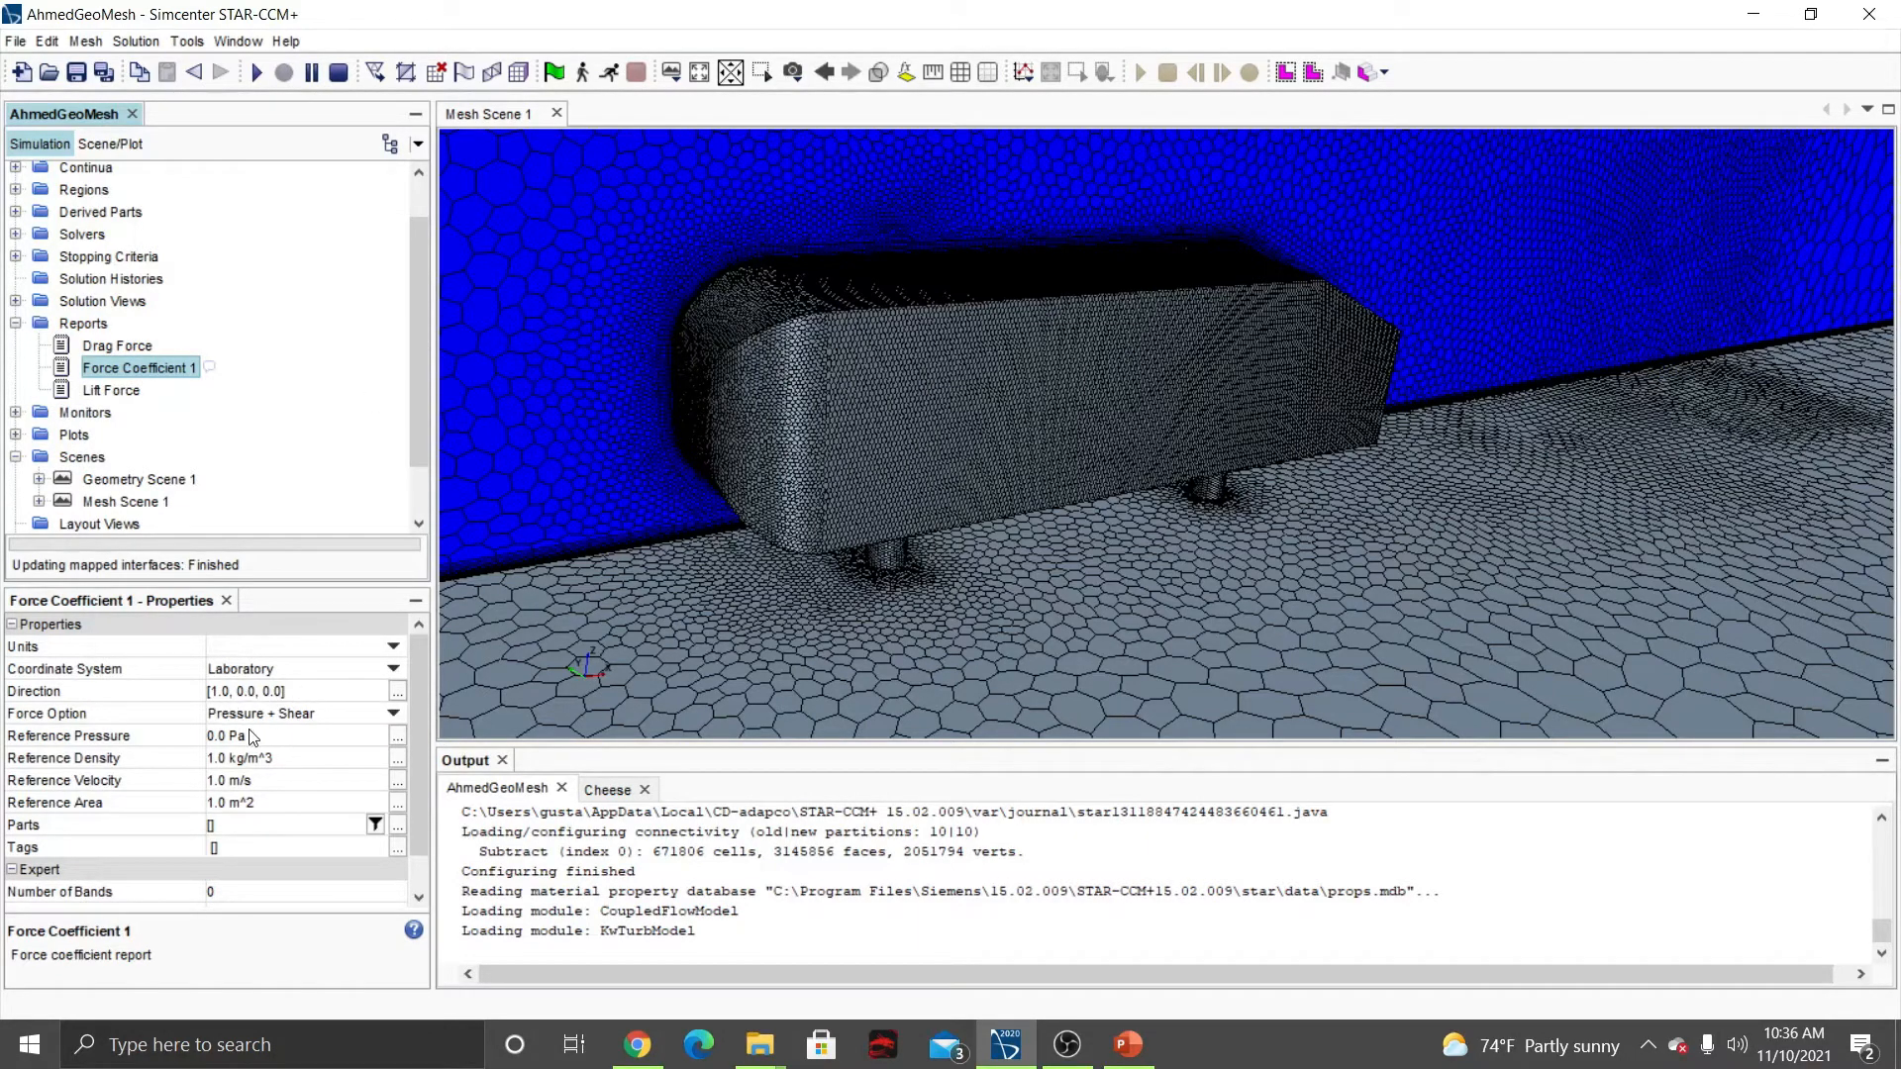
pyautogui.click(398, 828)
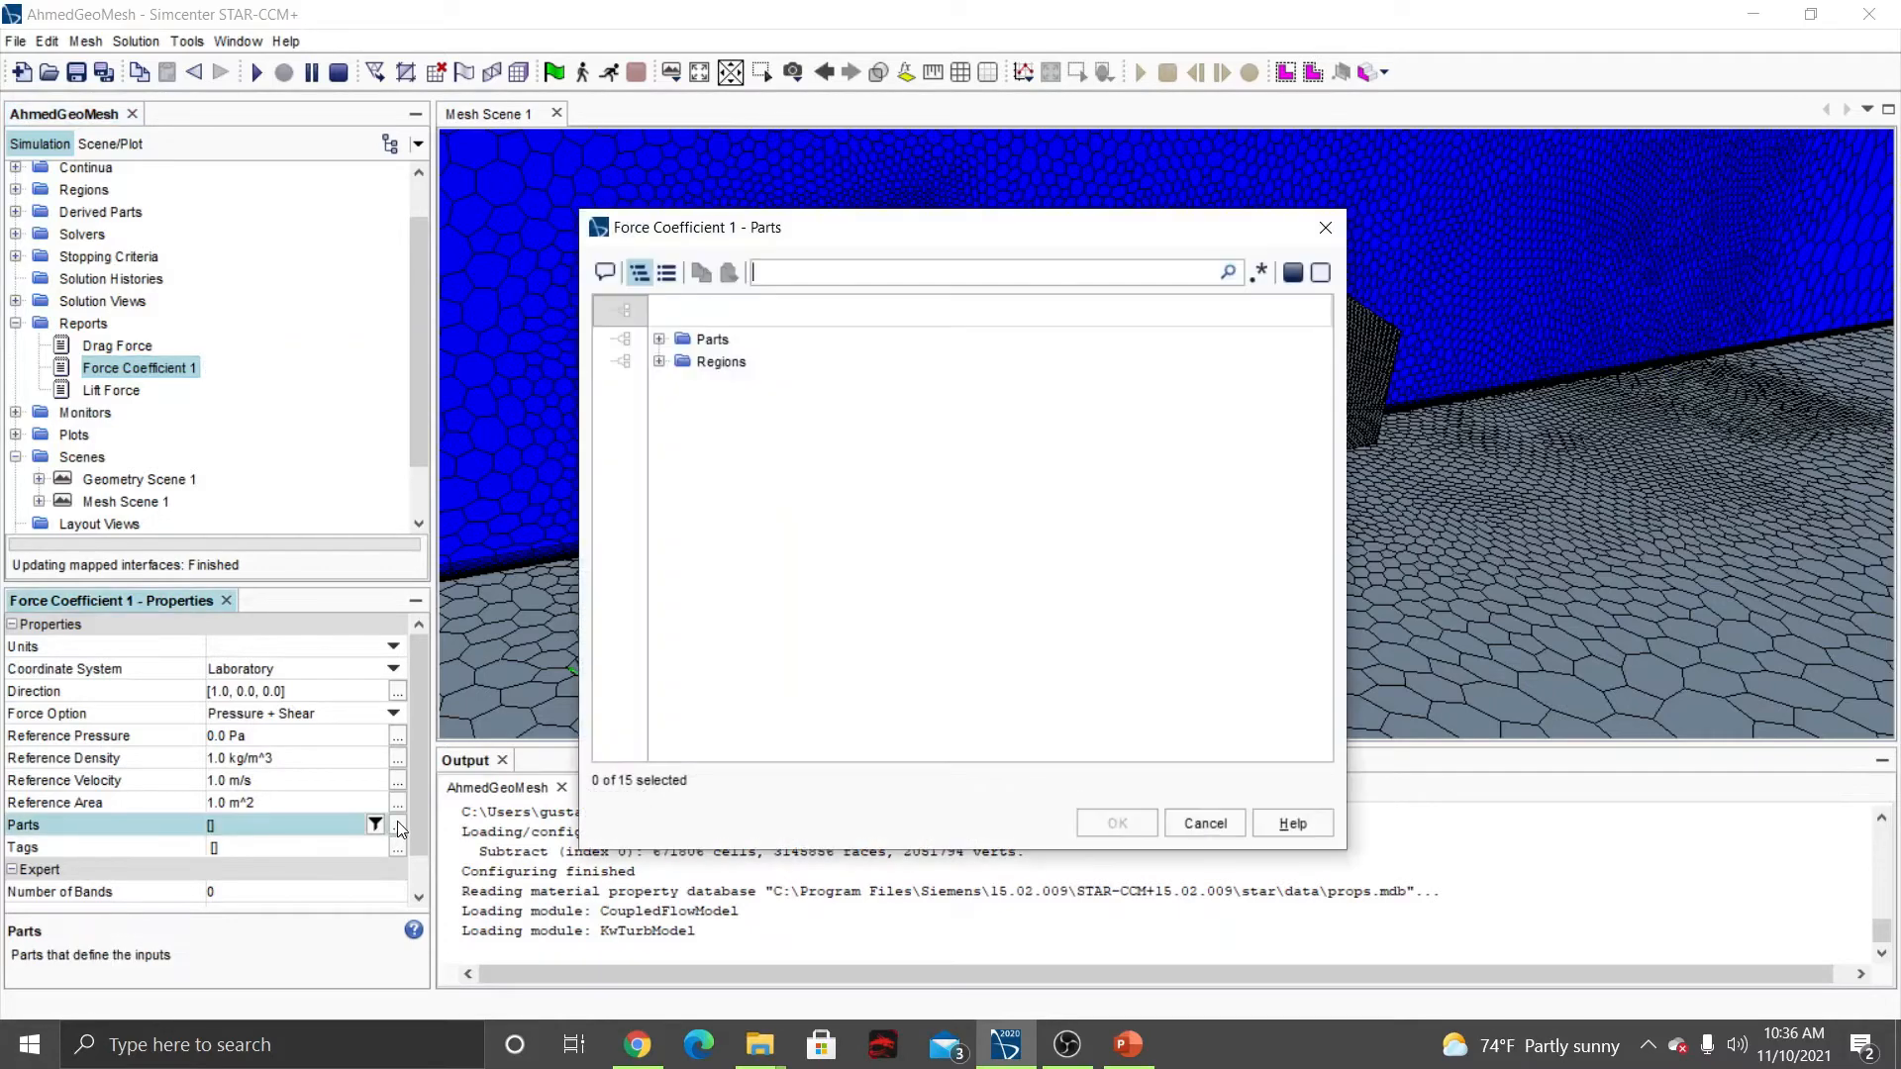
pyautogui.click(659, 362)
pyautogui.click(812, 428)
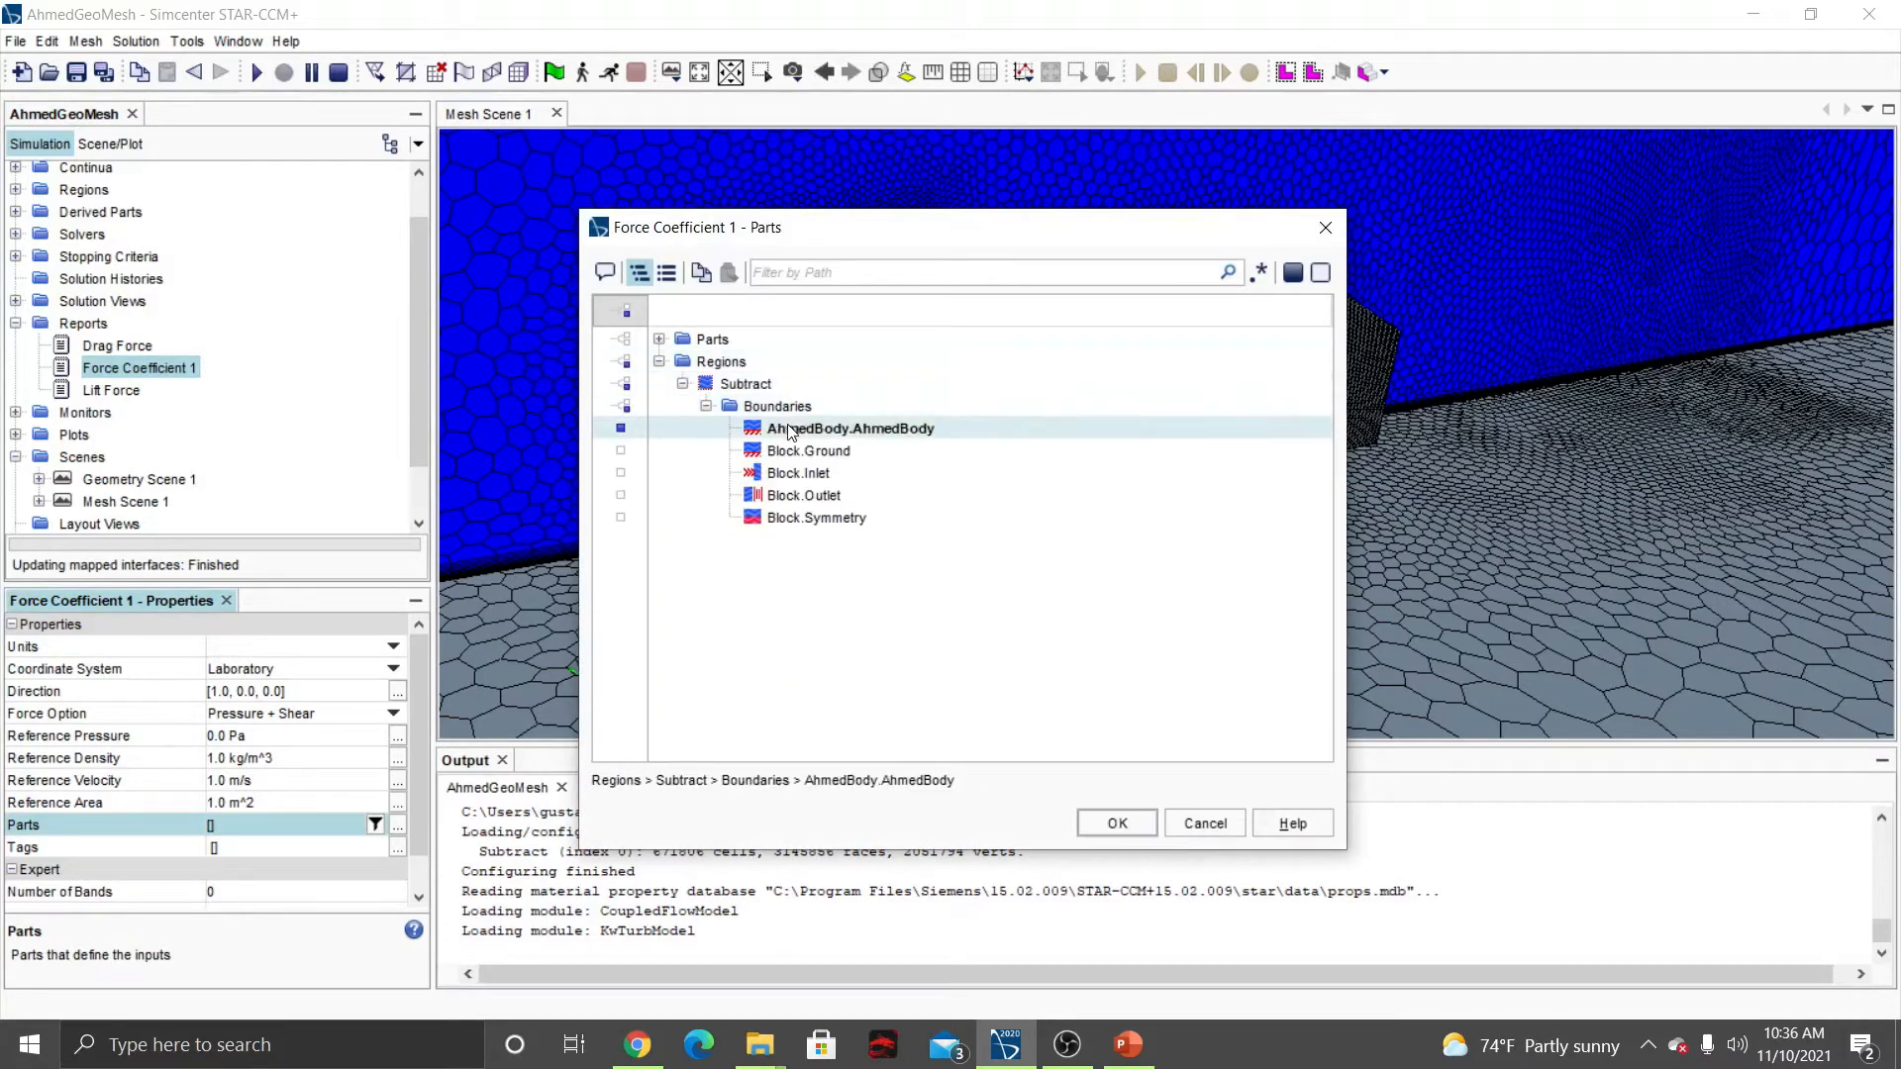
pyautogui.click(1117, 824)
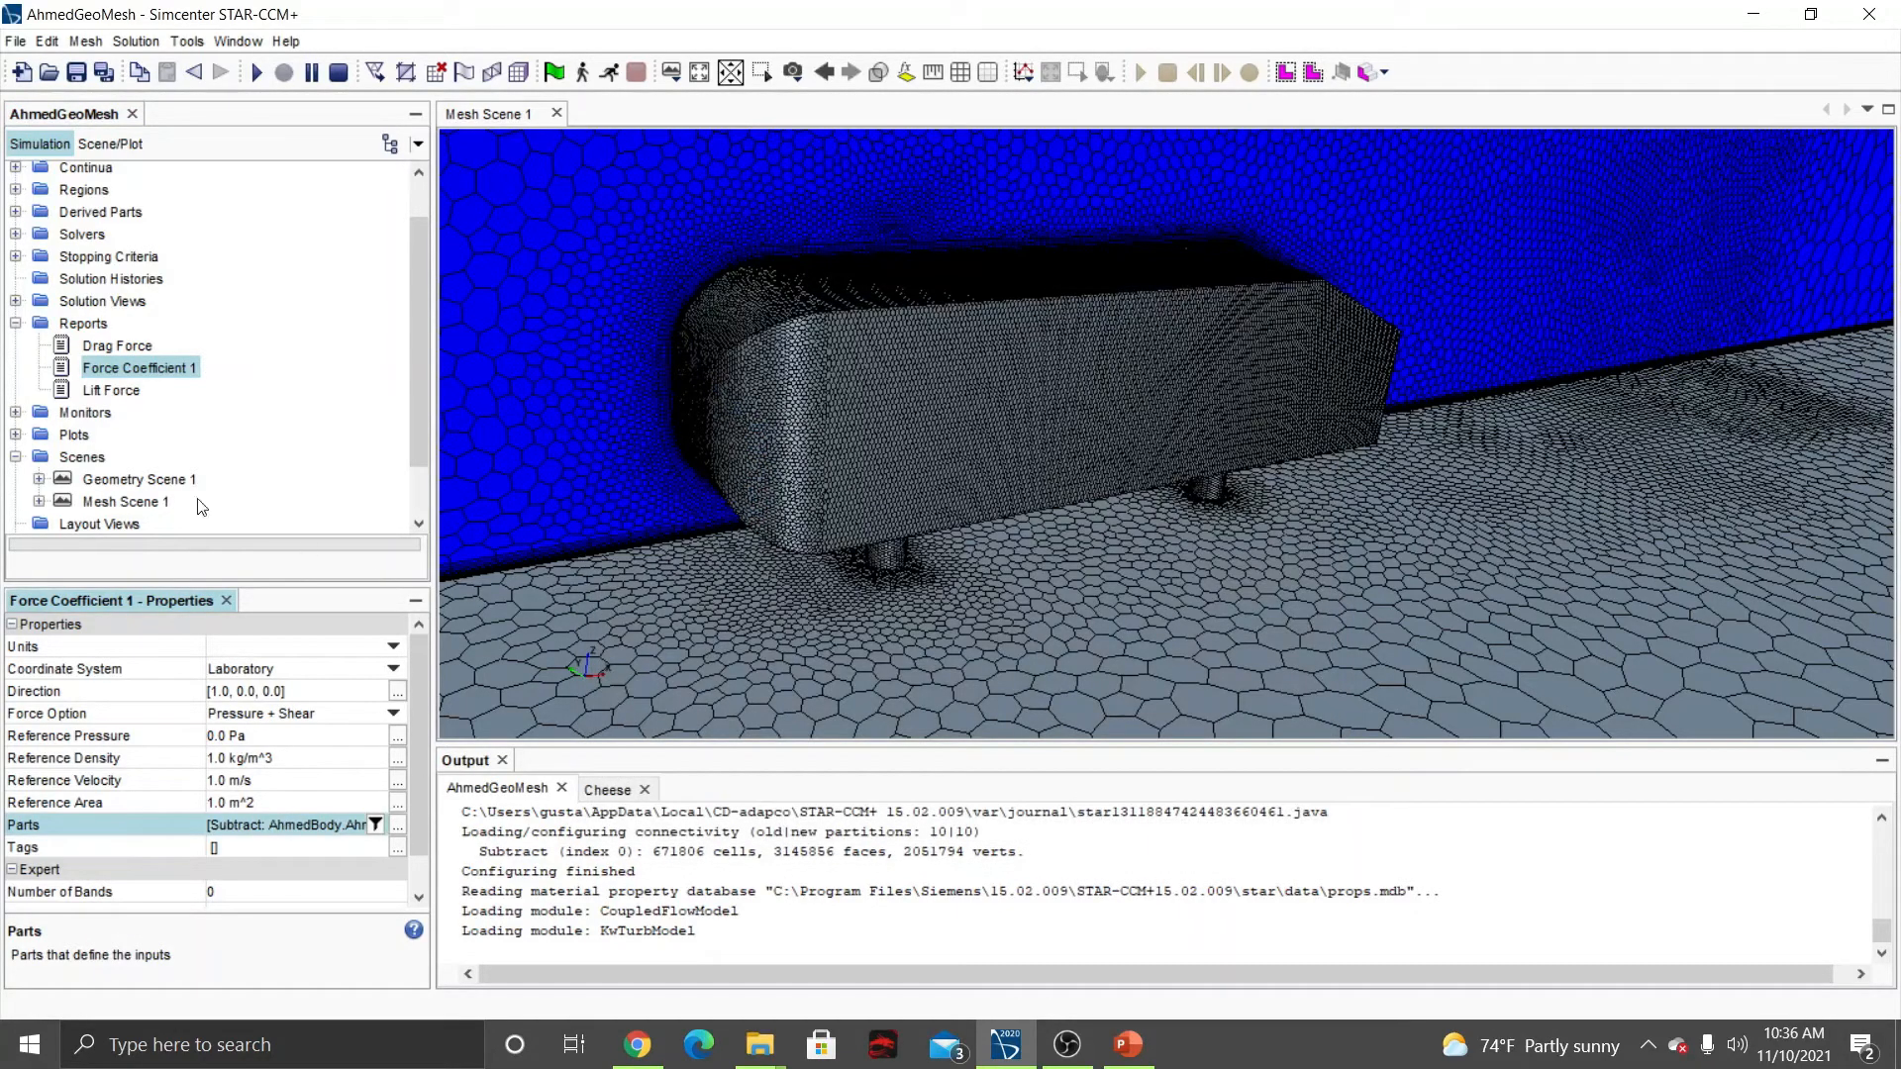
# Rename the force coefficient report as Drag Coef.
pyautogui.rightClick(143, 371)
pyautogui.click(254, 683)
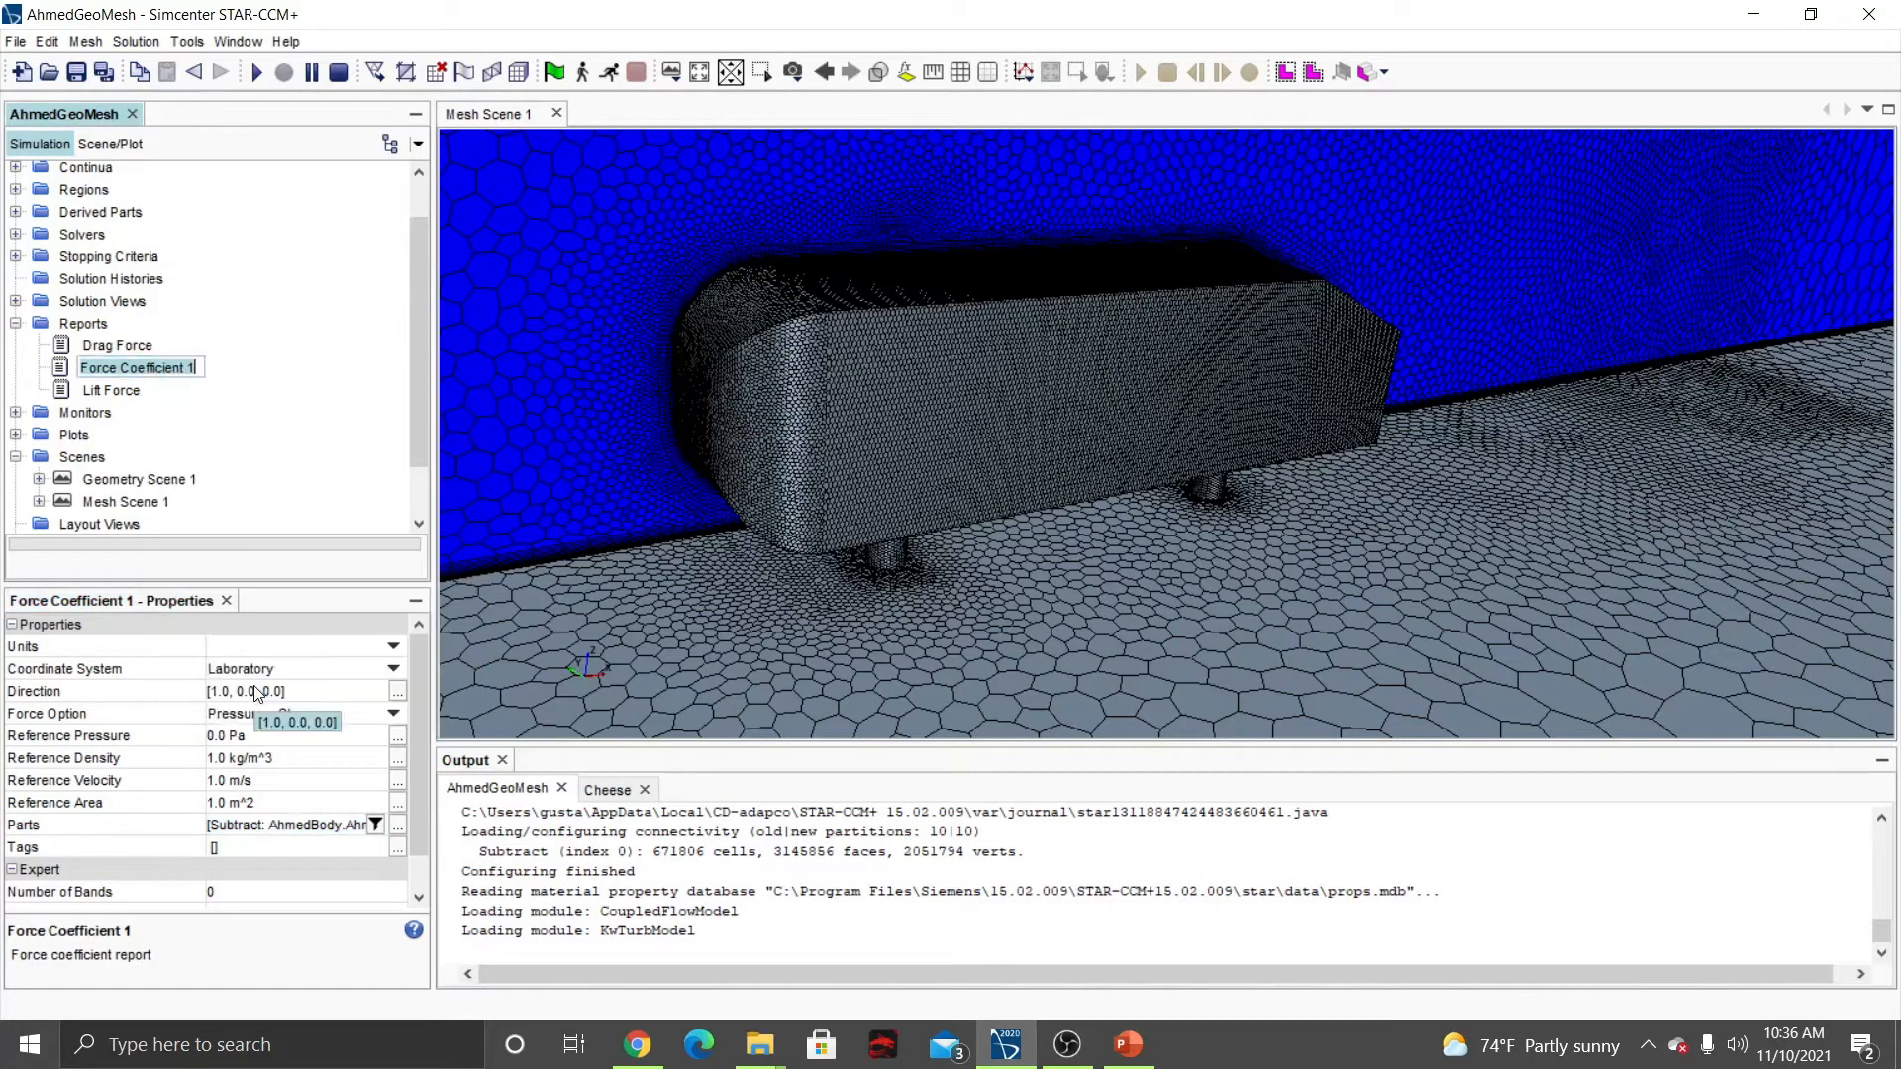
pyautogui.write('Drag Coef')
pyautogui.press('Return')
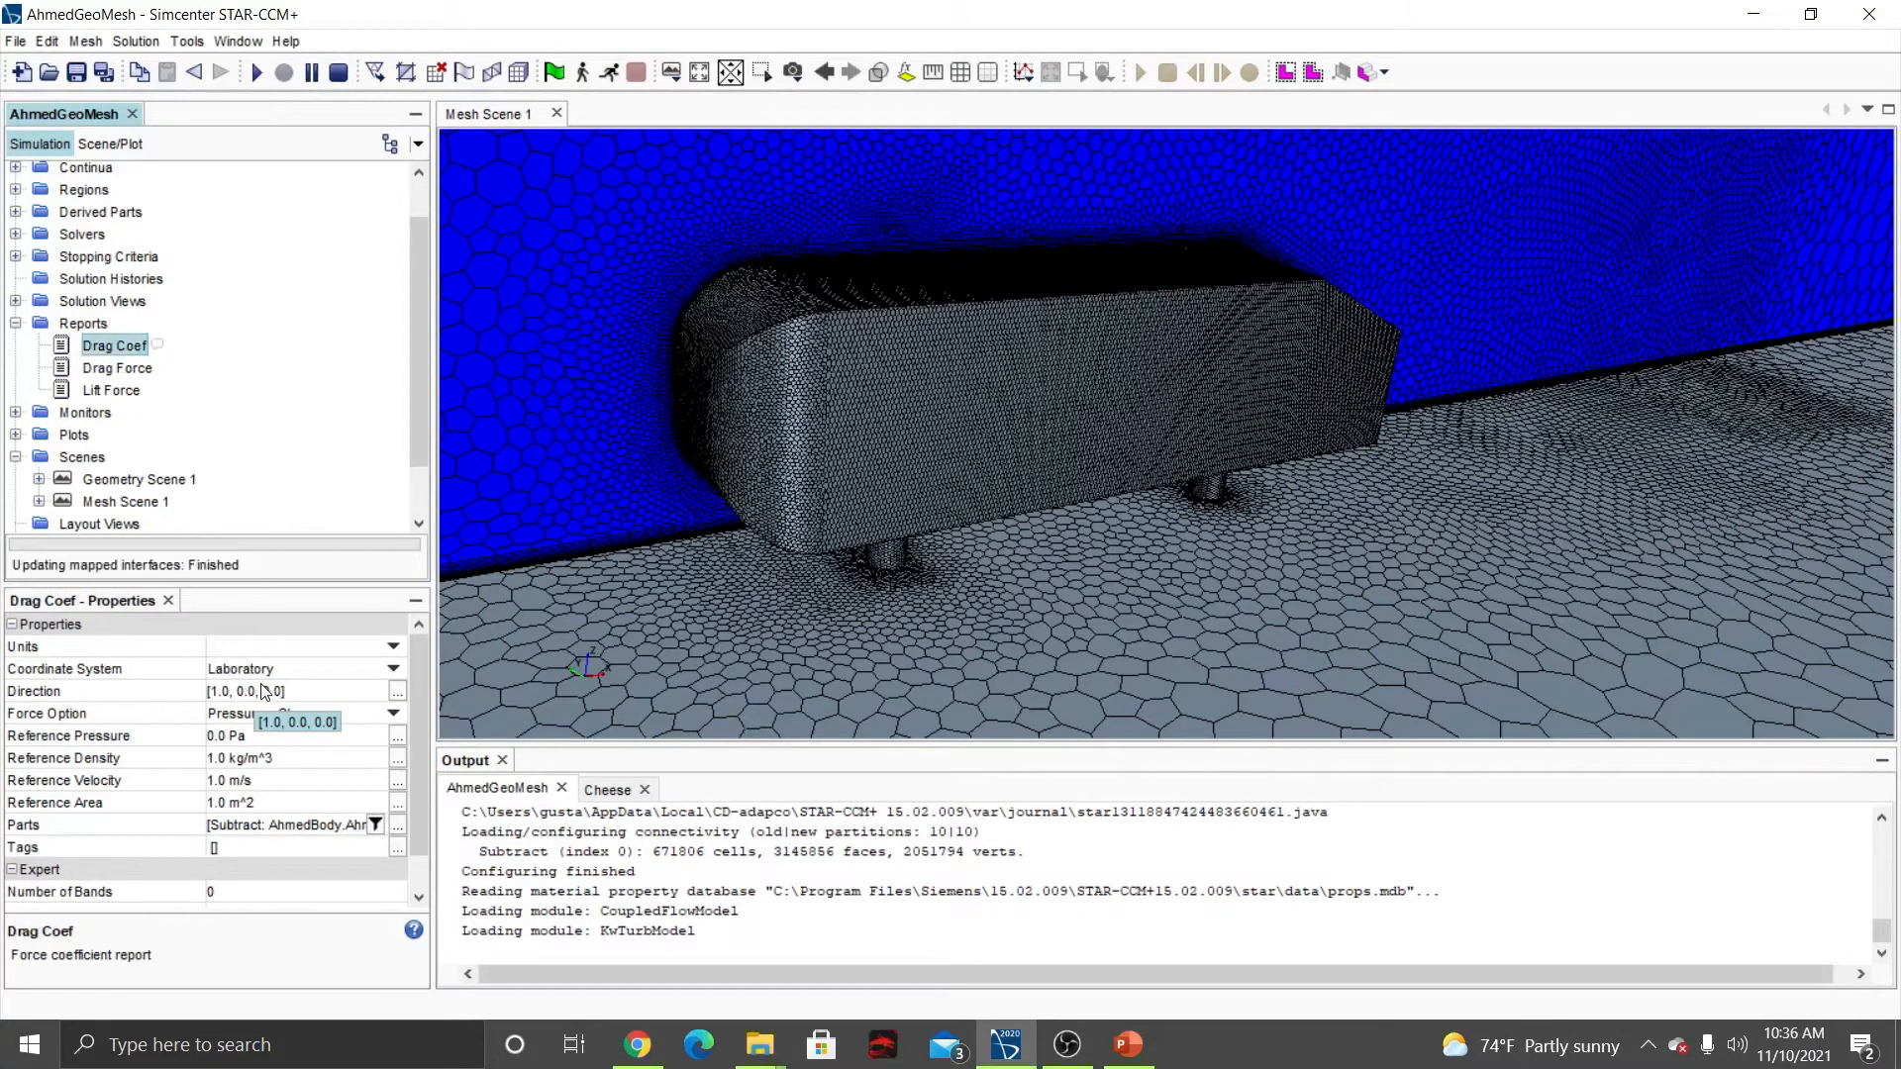
# Assign the AhmedBody.AhmedBody boundary of the Subtract region as the Lift Force report's input part.
pyautogui.click(121, 392)
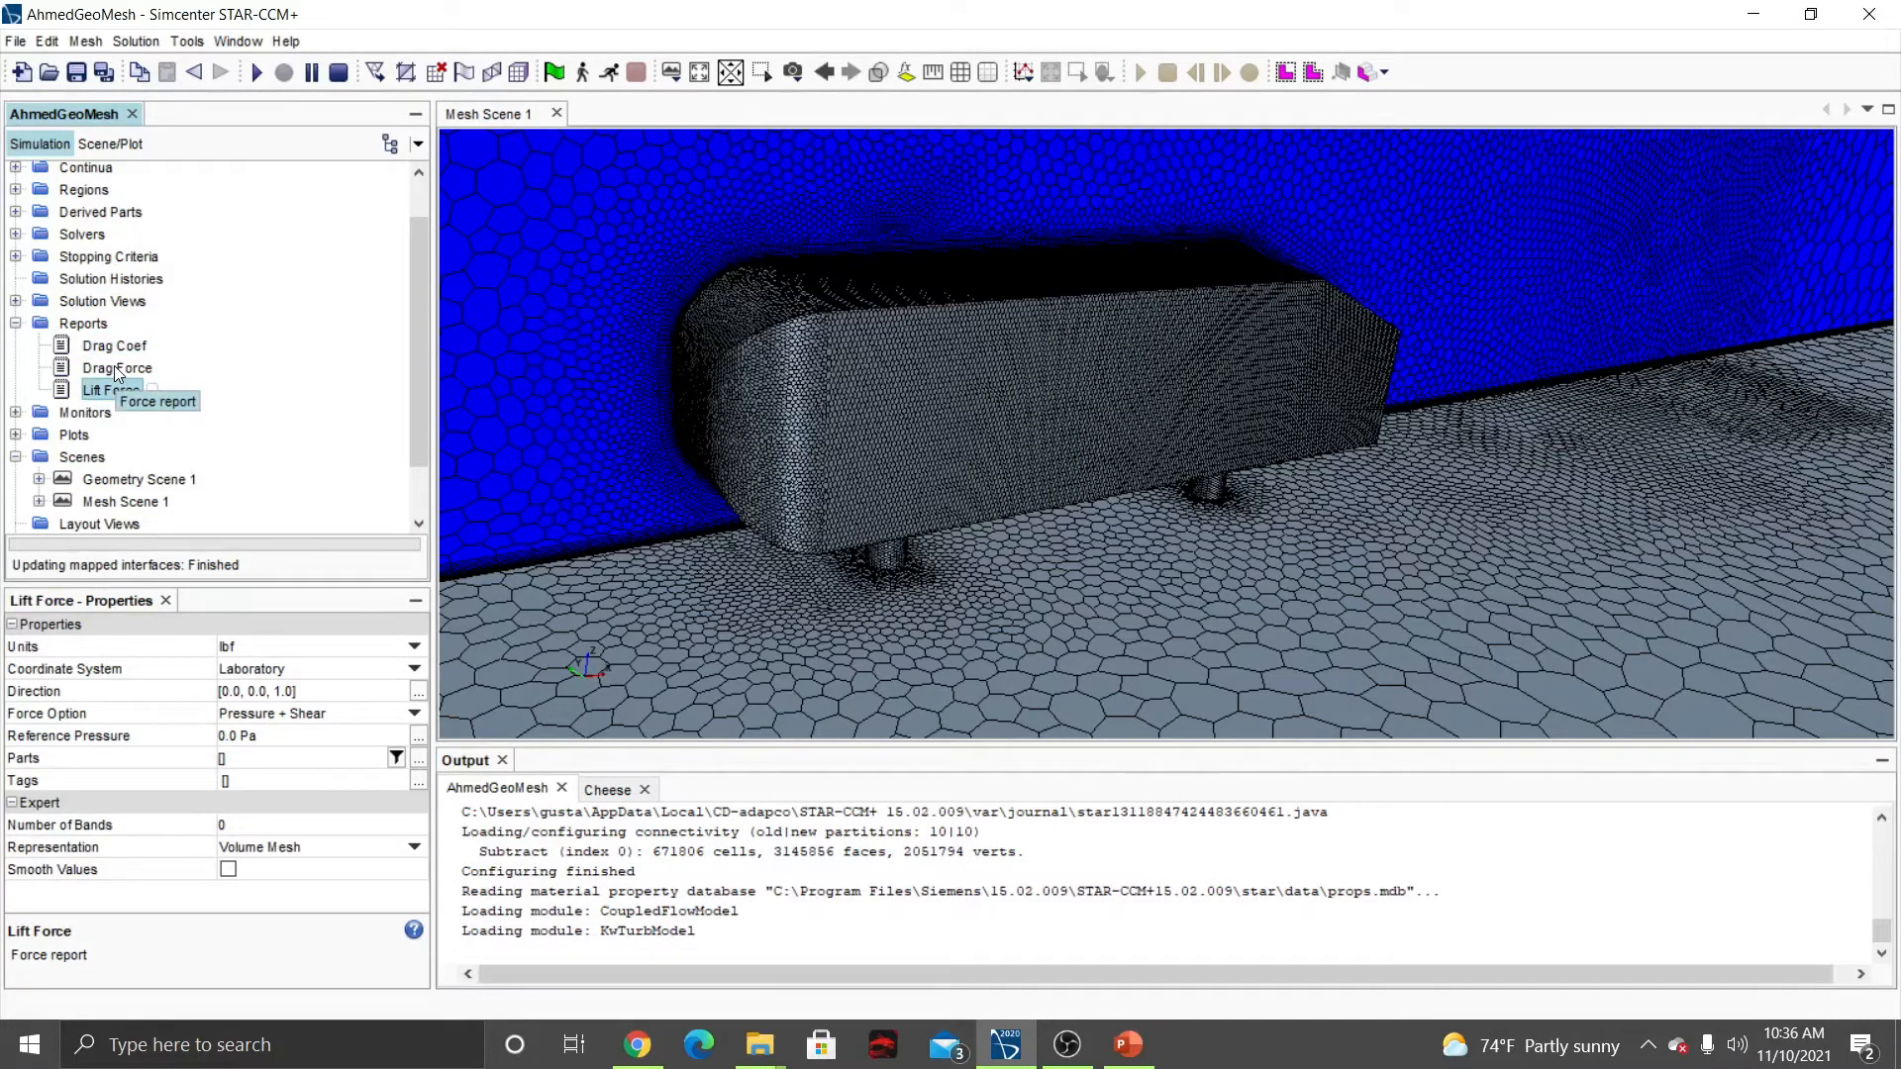
pyautogui.click(115, 368)
pyautogui.click(109, 392)
pyautogui.click(420, 763)
pyautogui.click(662, 365)
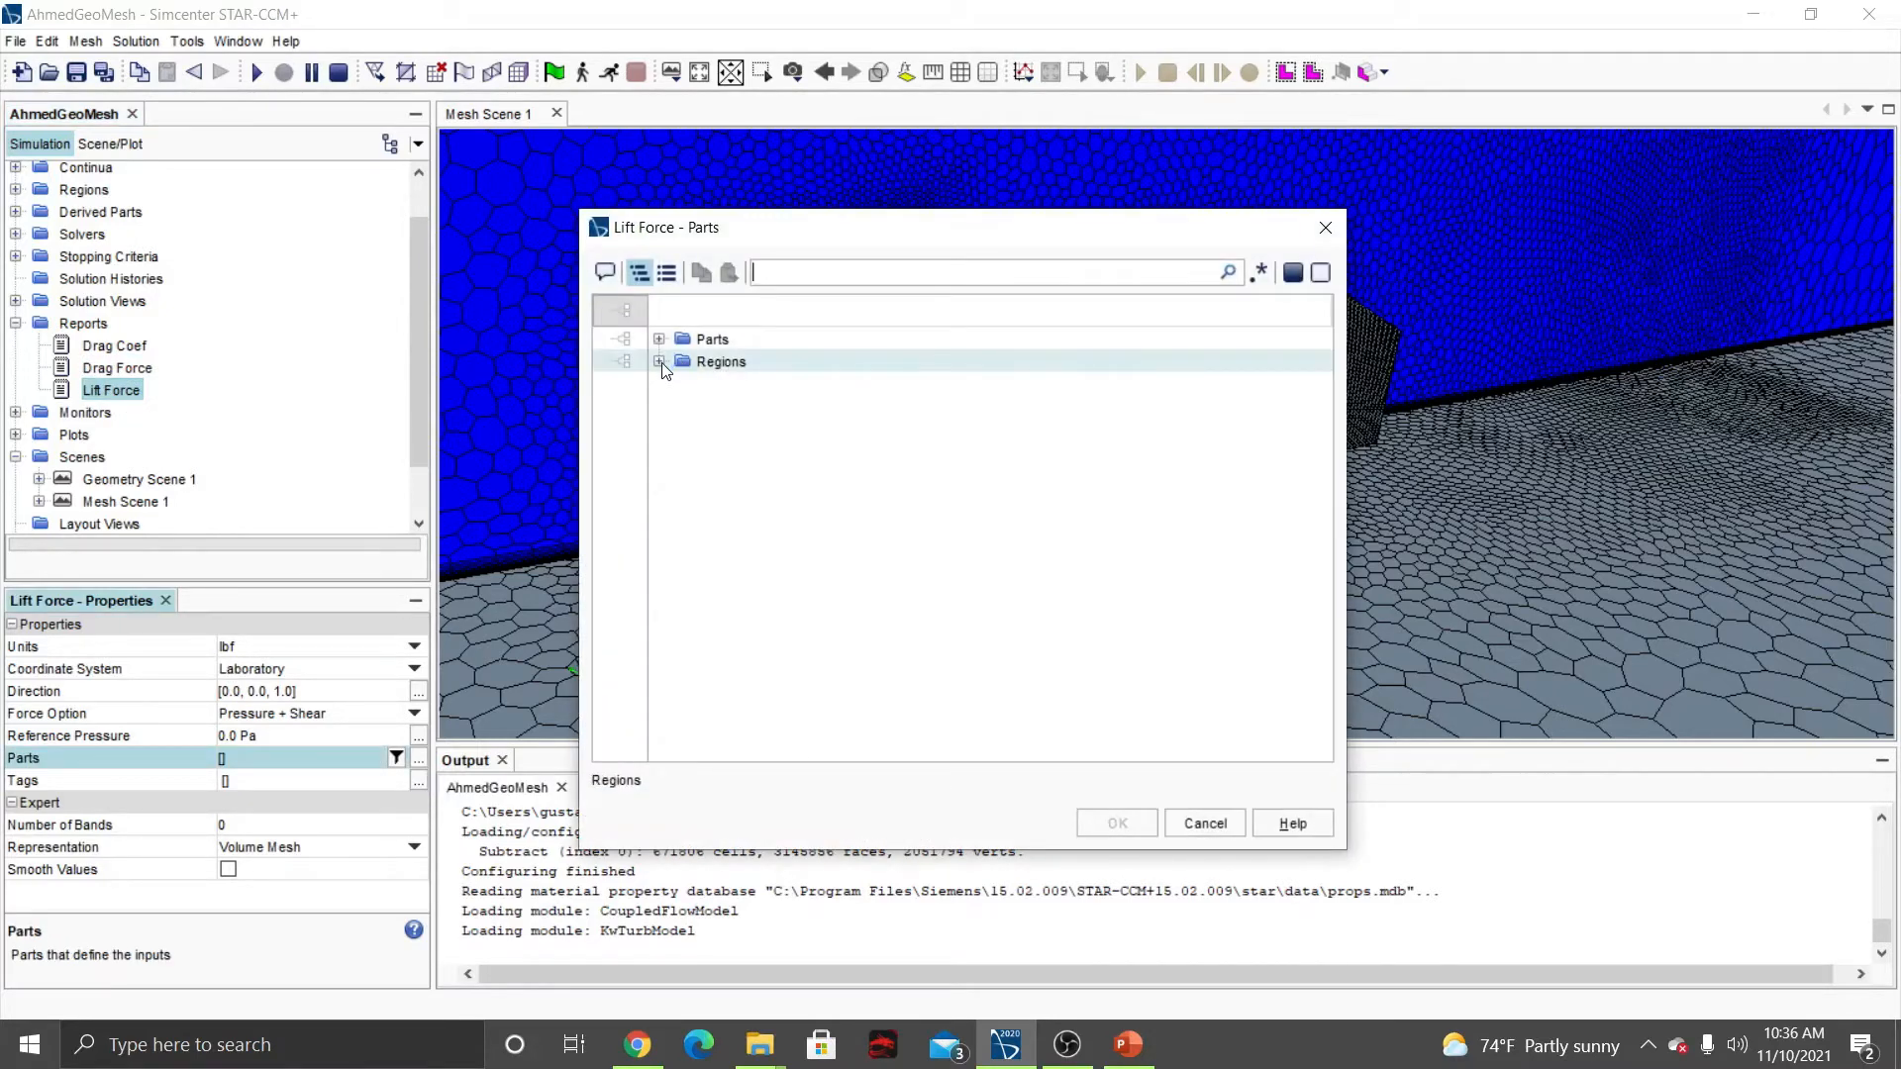
pyautogui.click(662, 365)
pyautogui.click(792, 429)
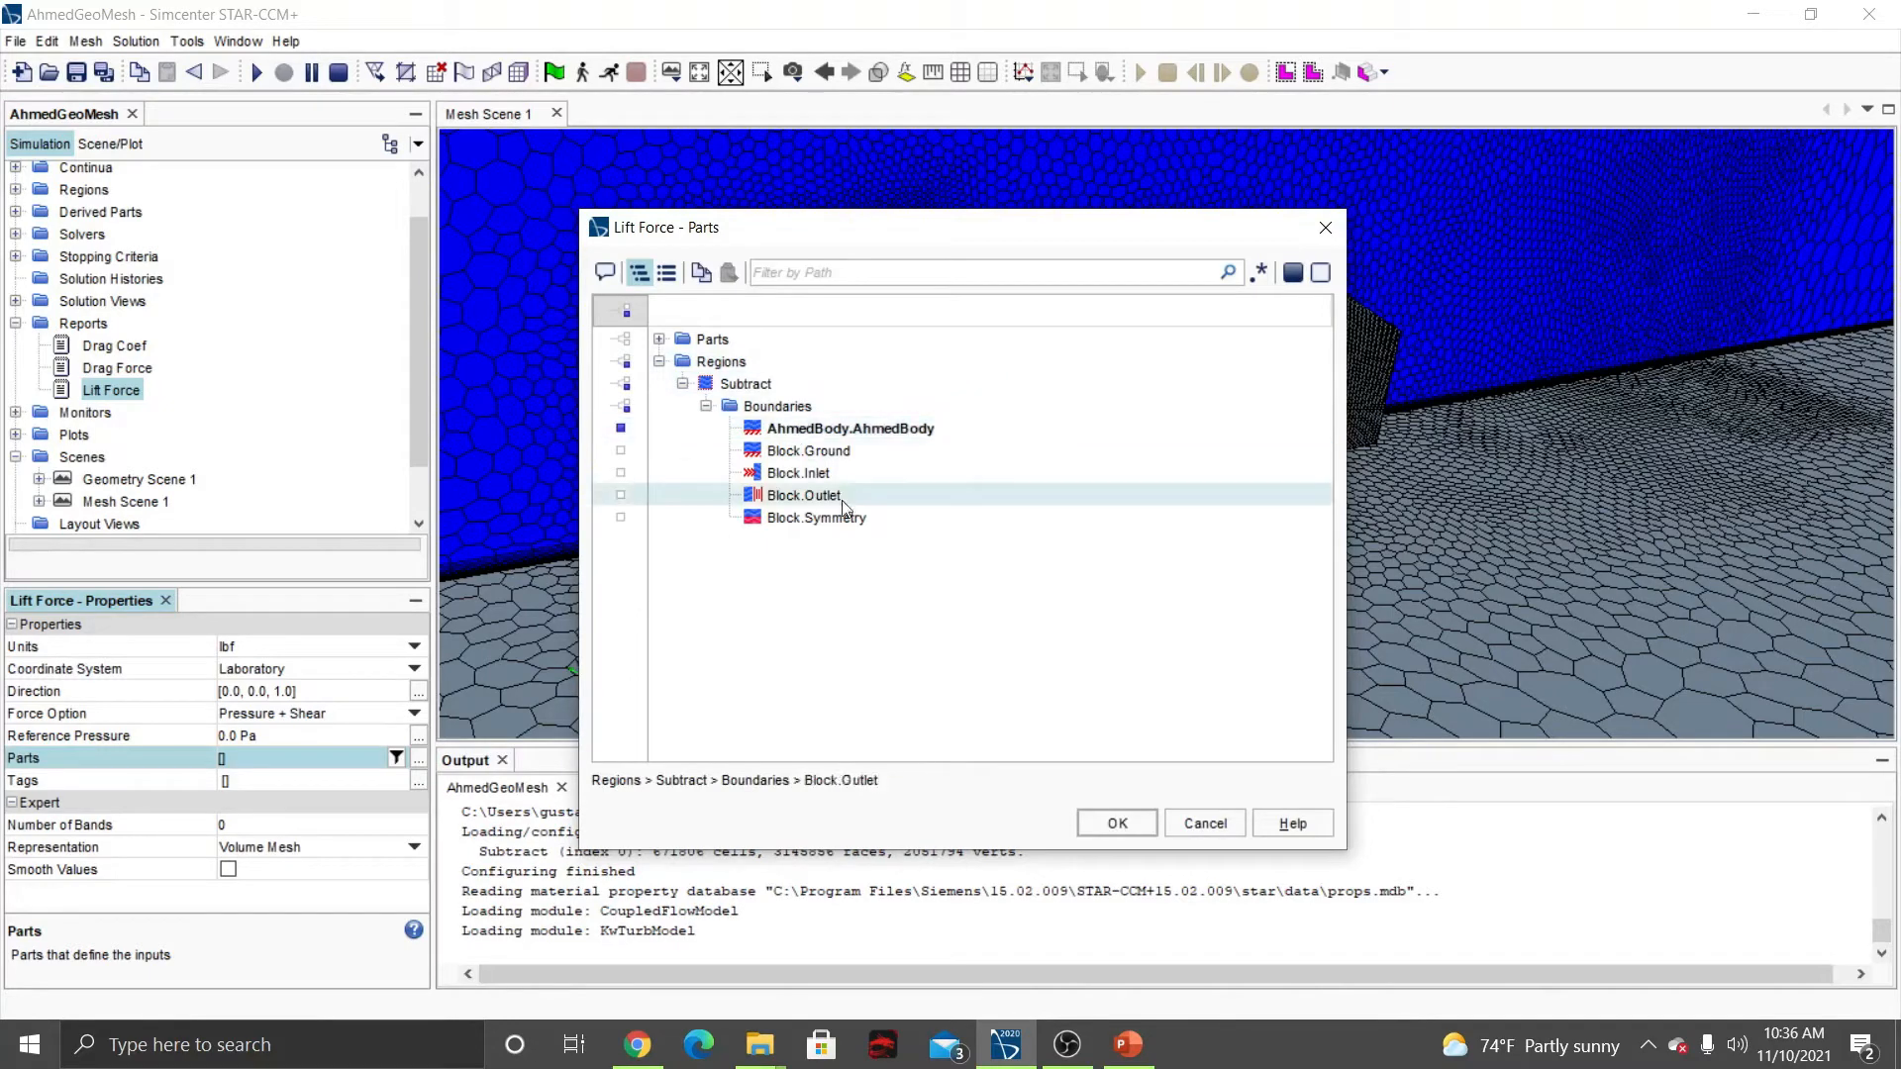
pyautogui.click(1112, 823)
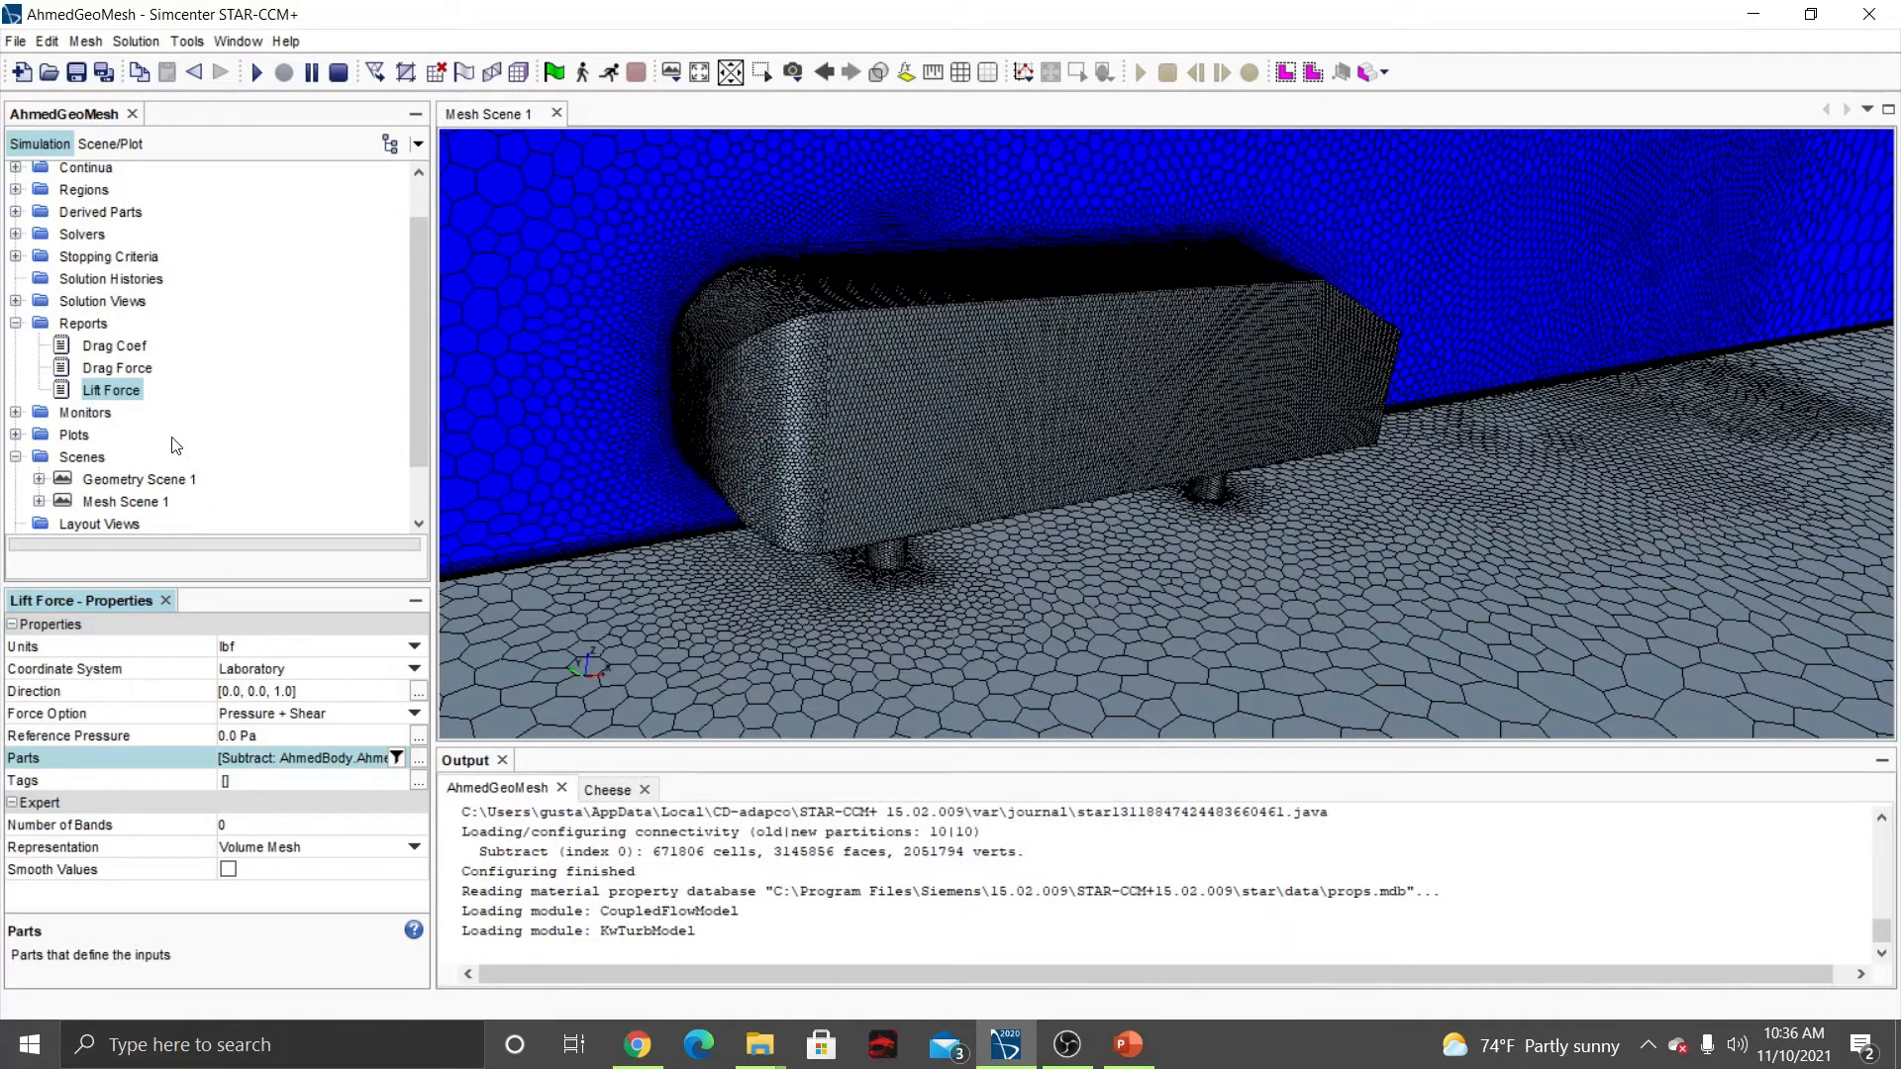
# Create a second Force Coefficient report and set its direction to [0.0, 0.0, 1.0].
pyautogui.click(106, 348)
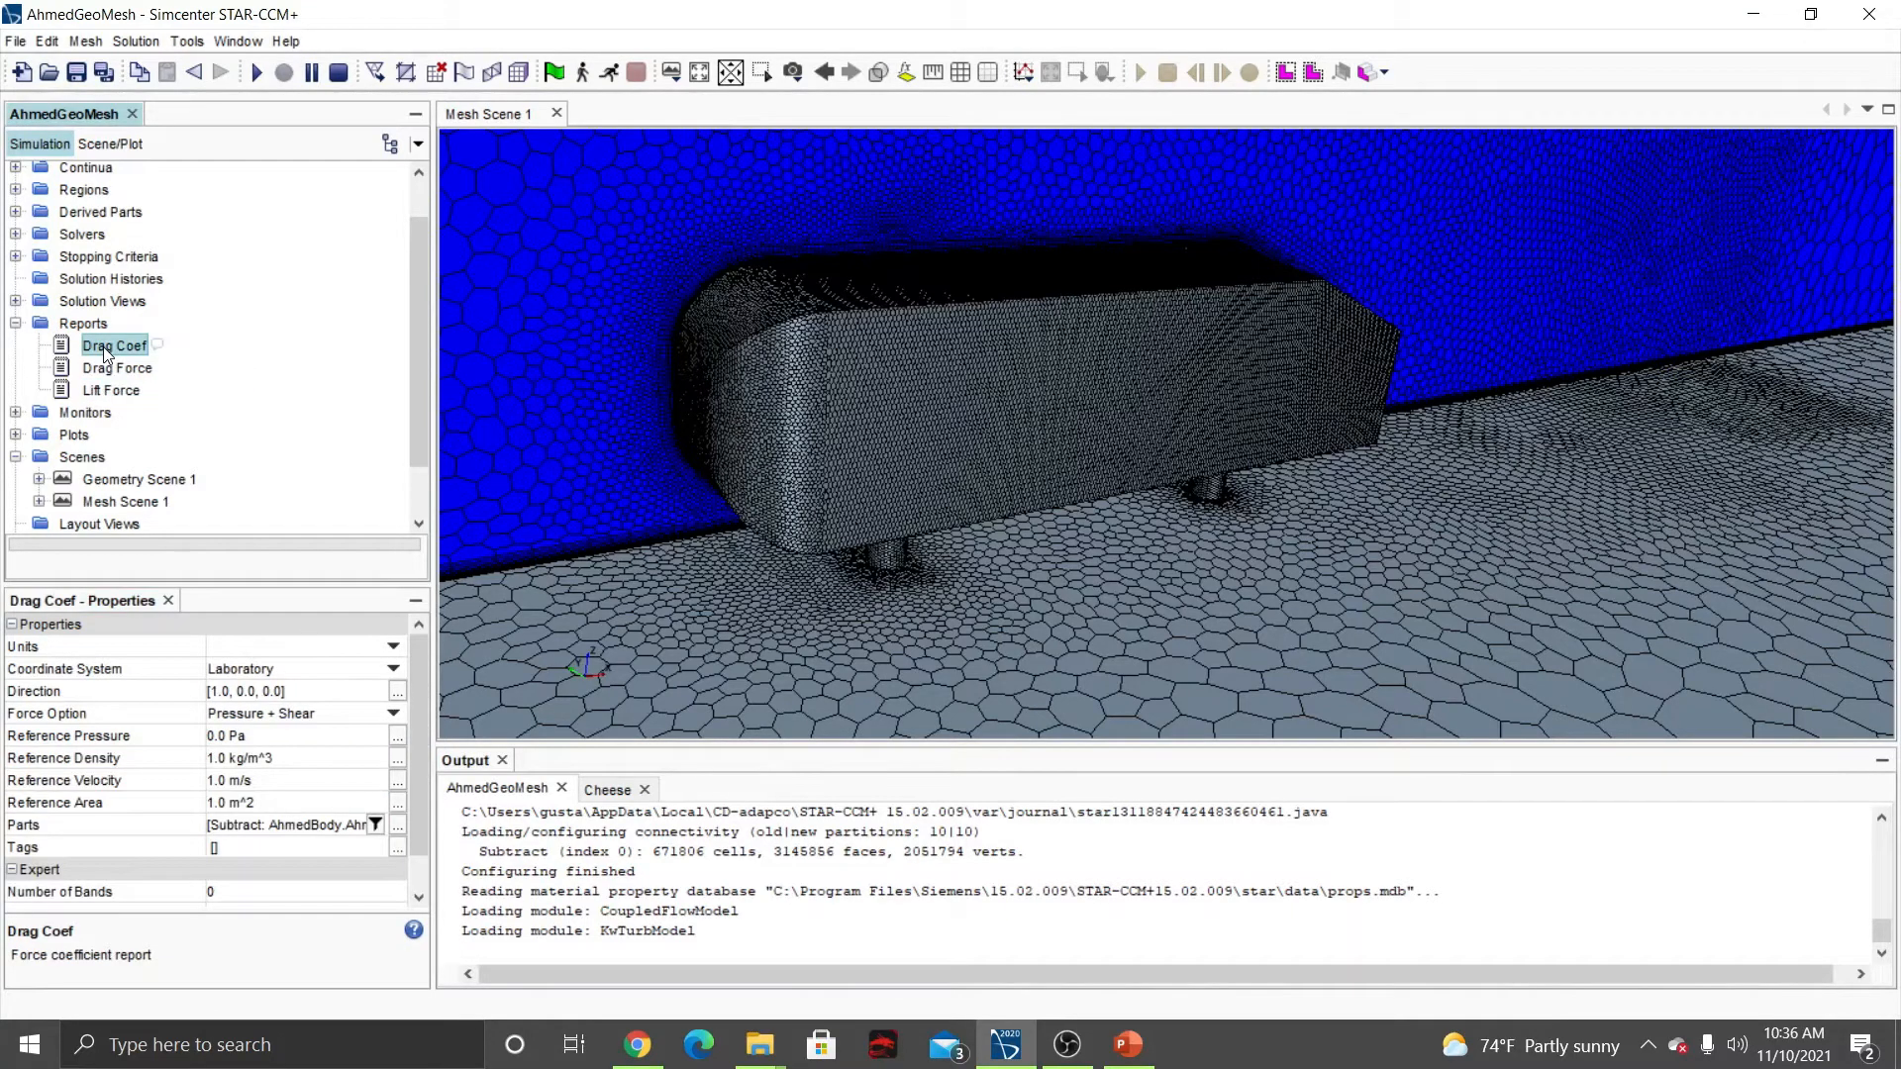
pyautogui.rightClick(89, 326)
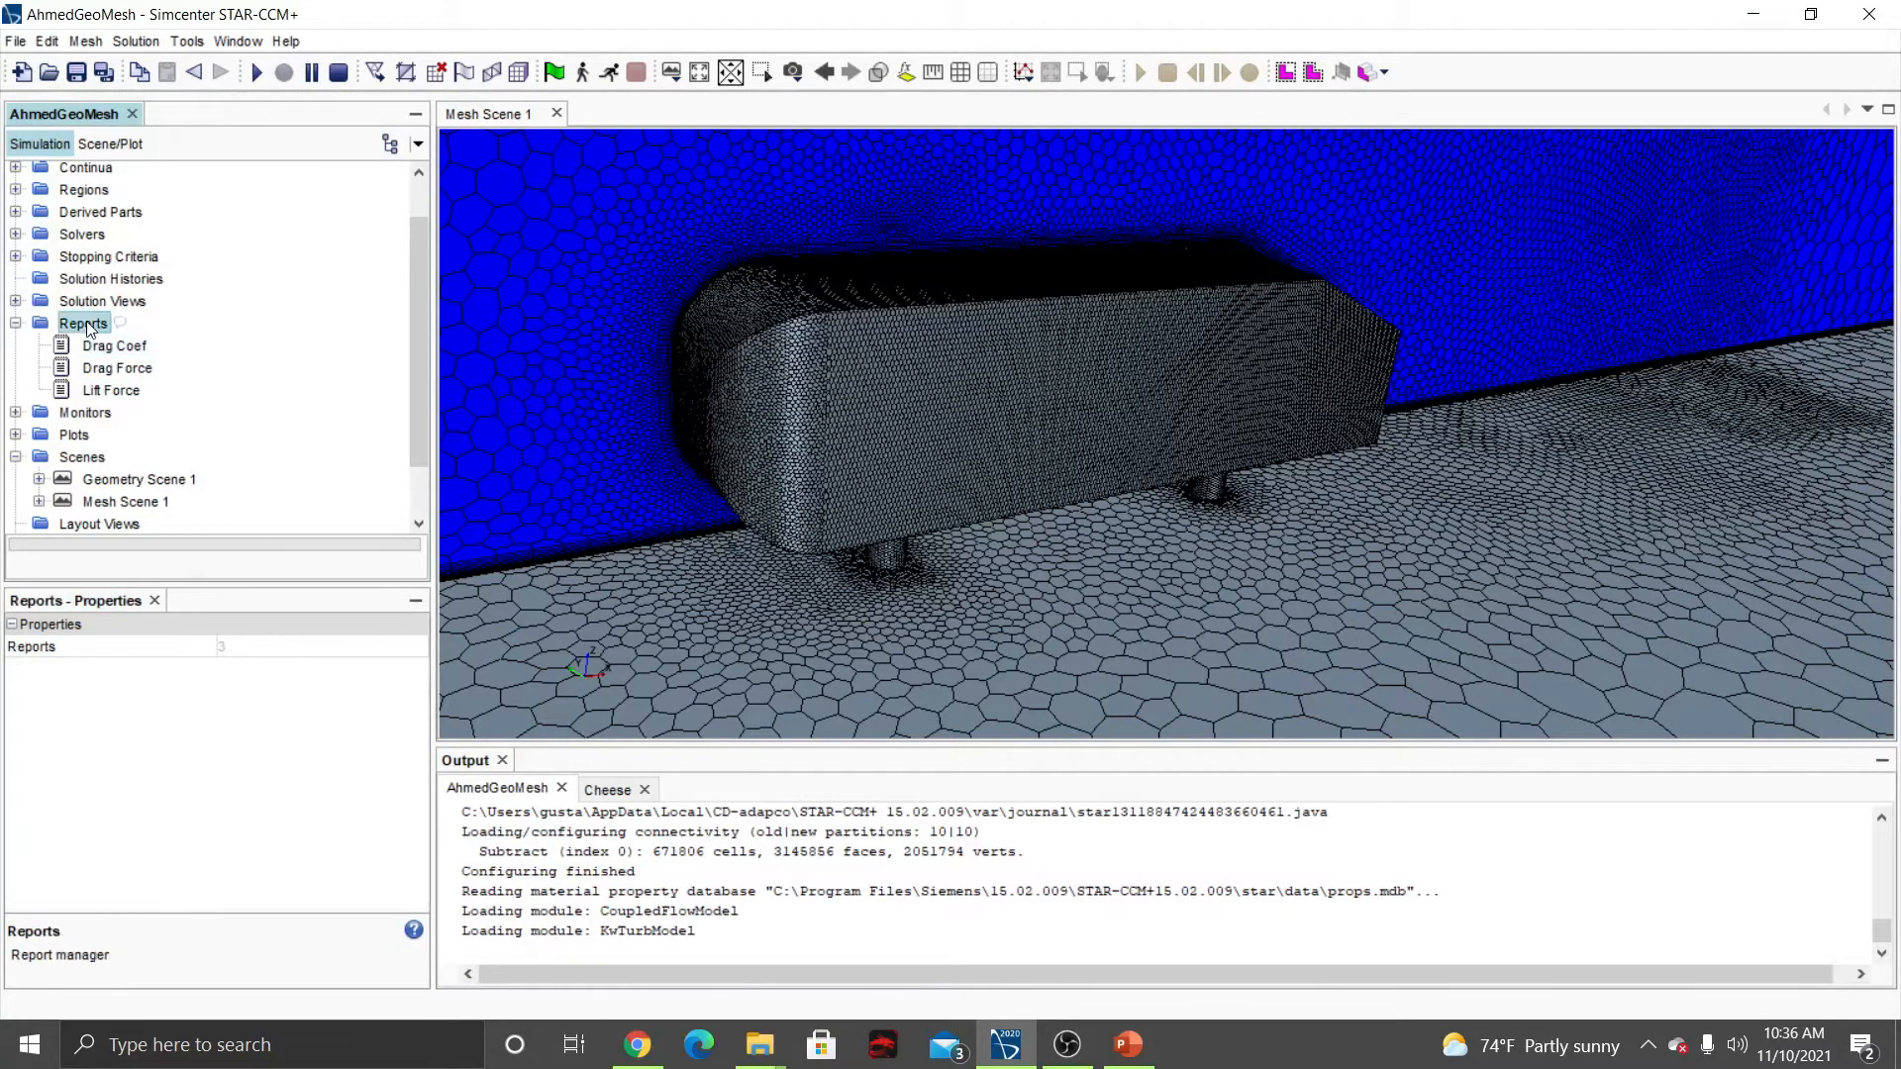
pyautogui.moveTo(307, 343)
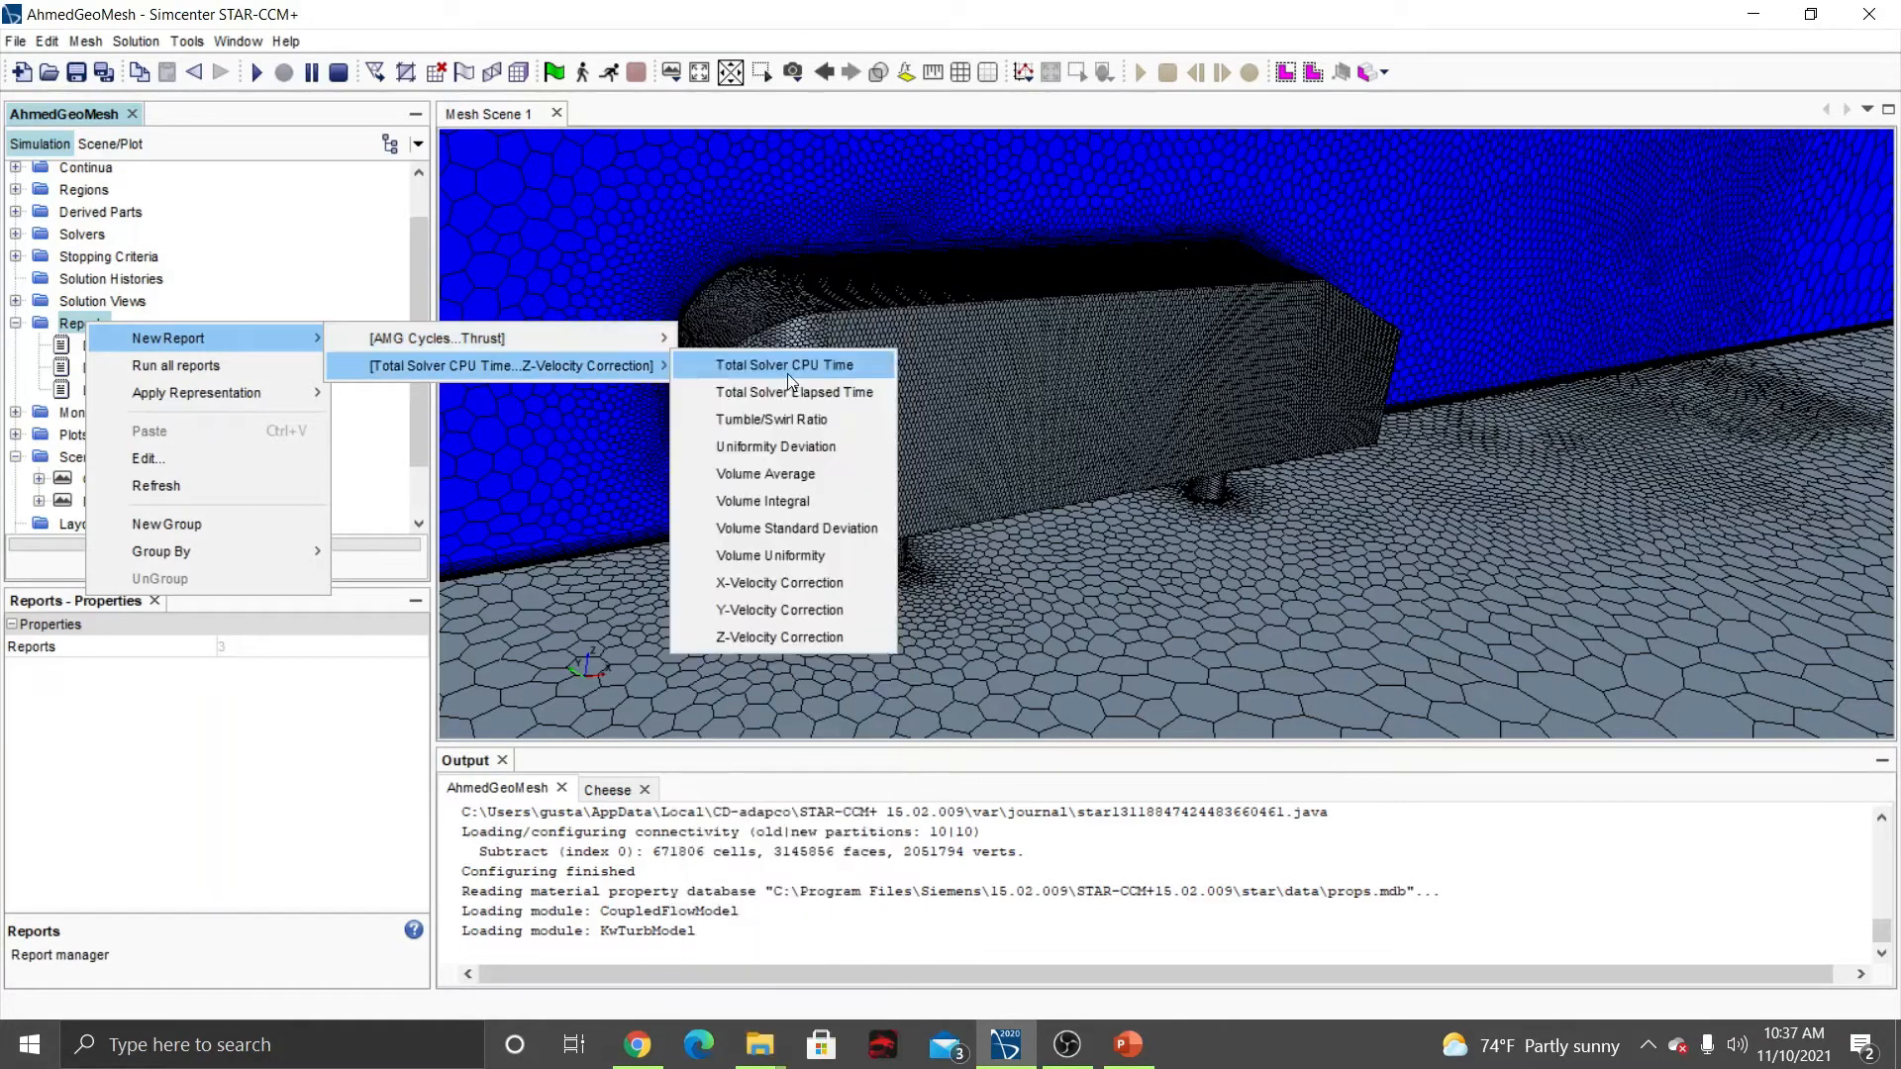
pyautogui.moveTo(607, 340)
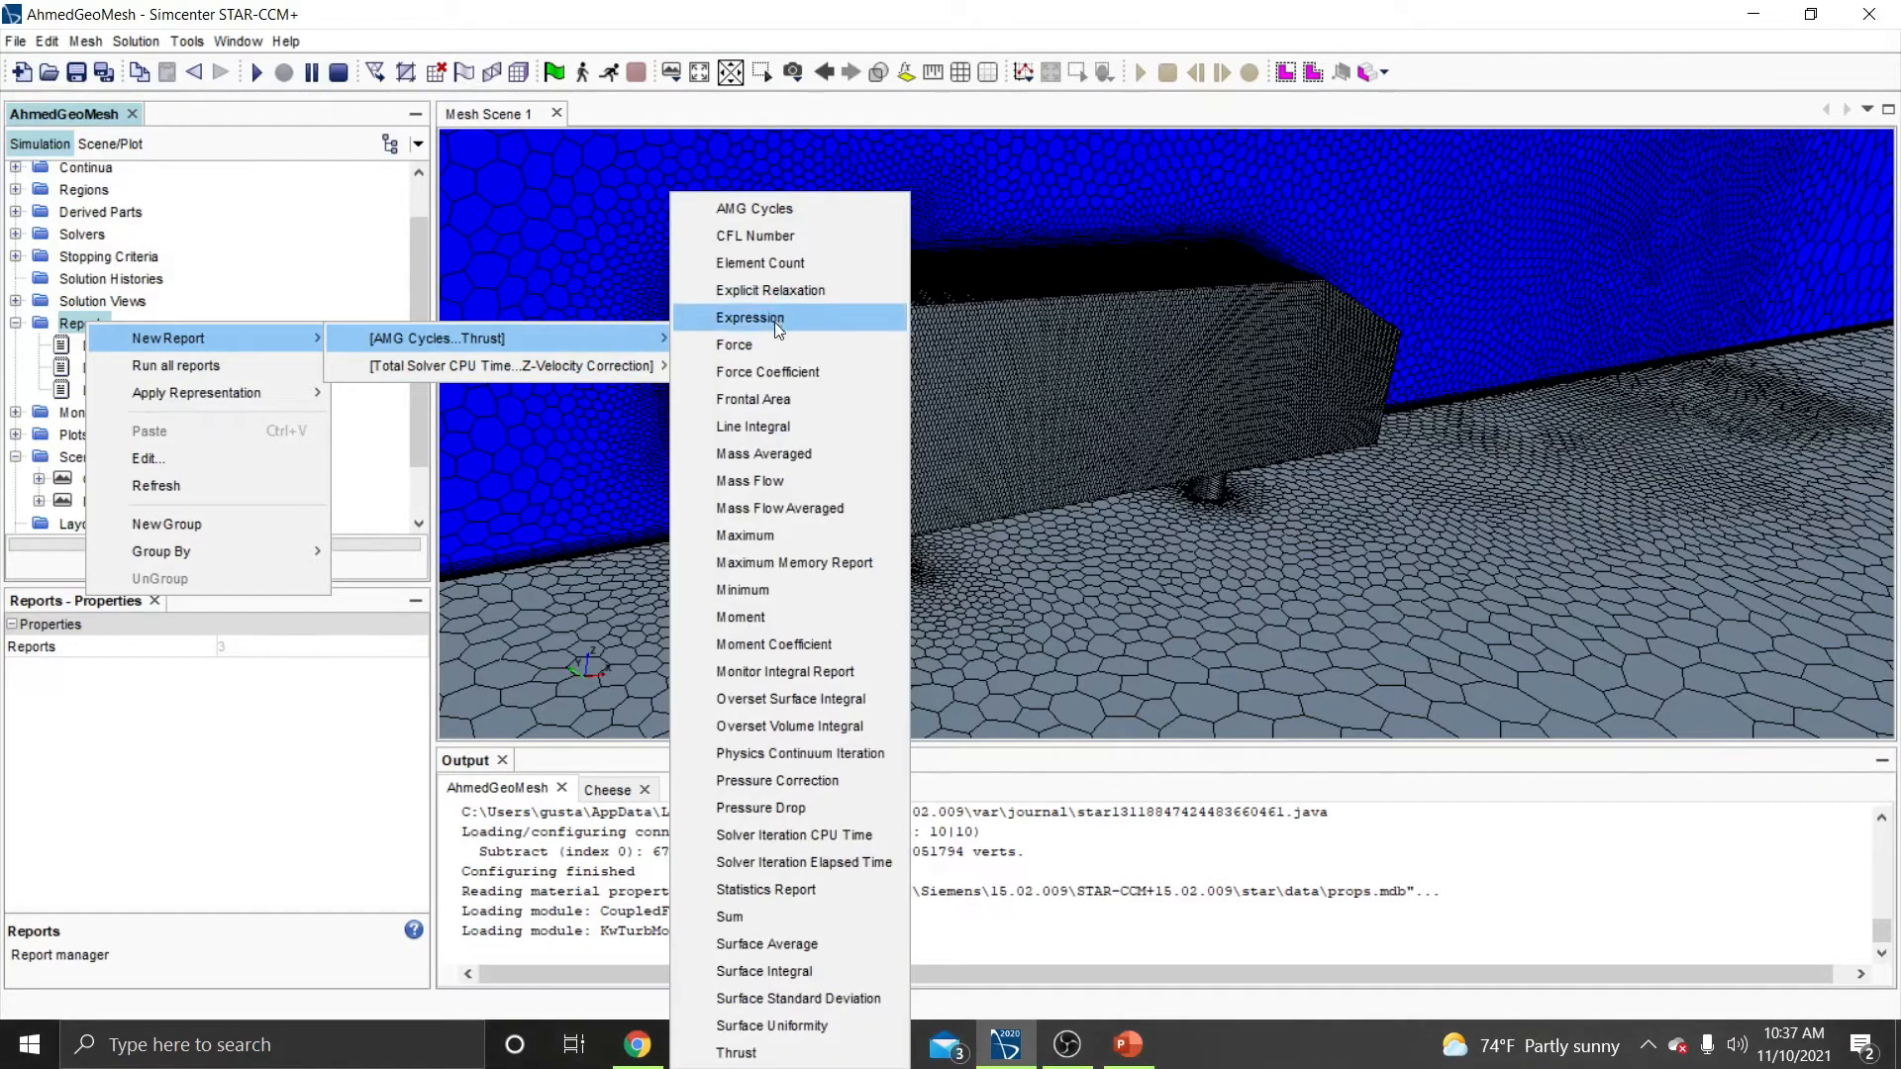
pyautogui.click(780, 373)
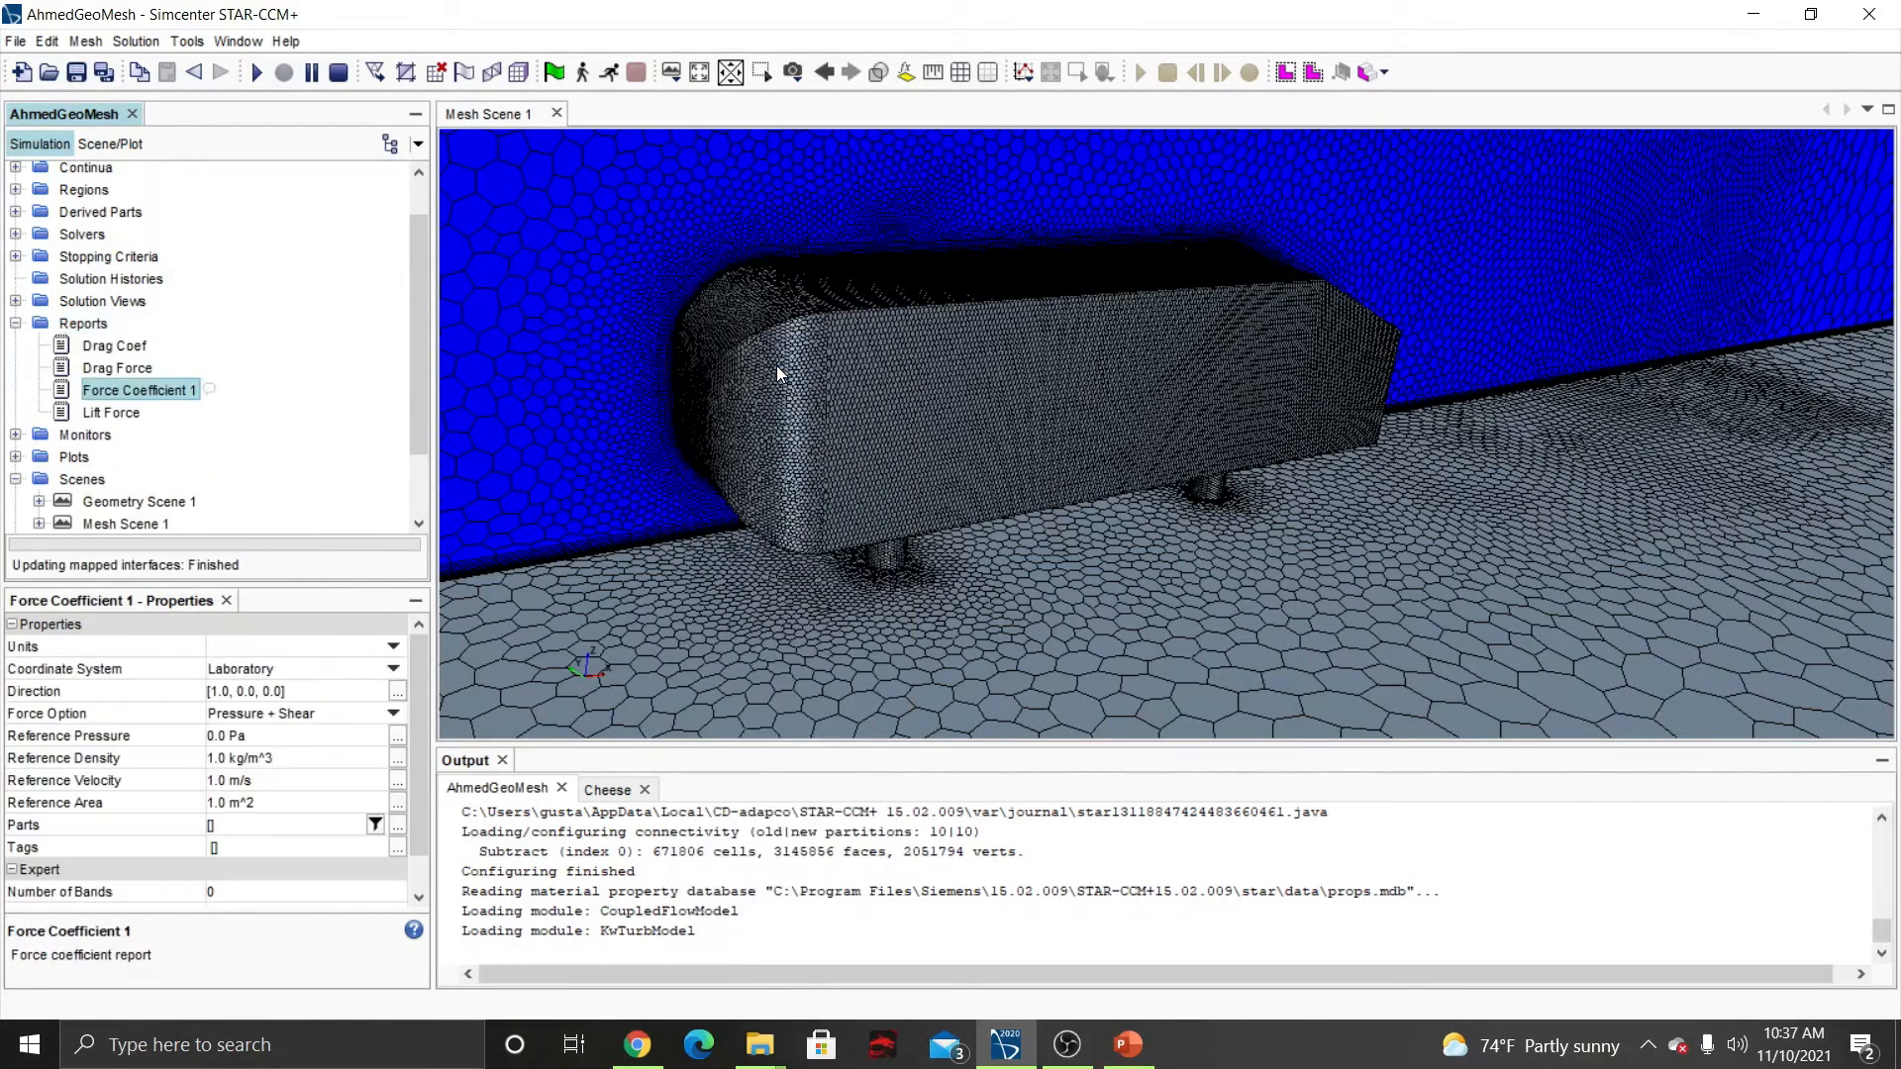
pyautogui.click(218, 691)
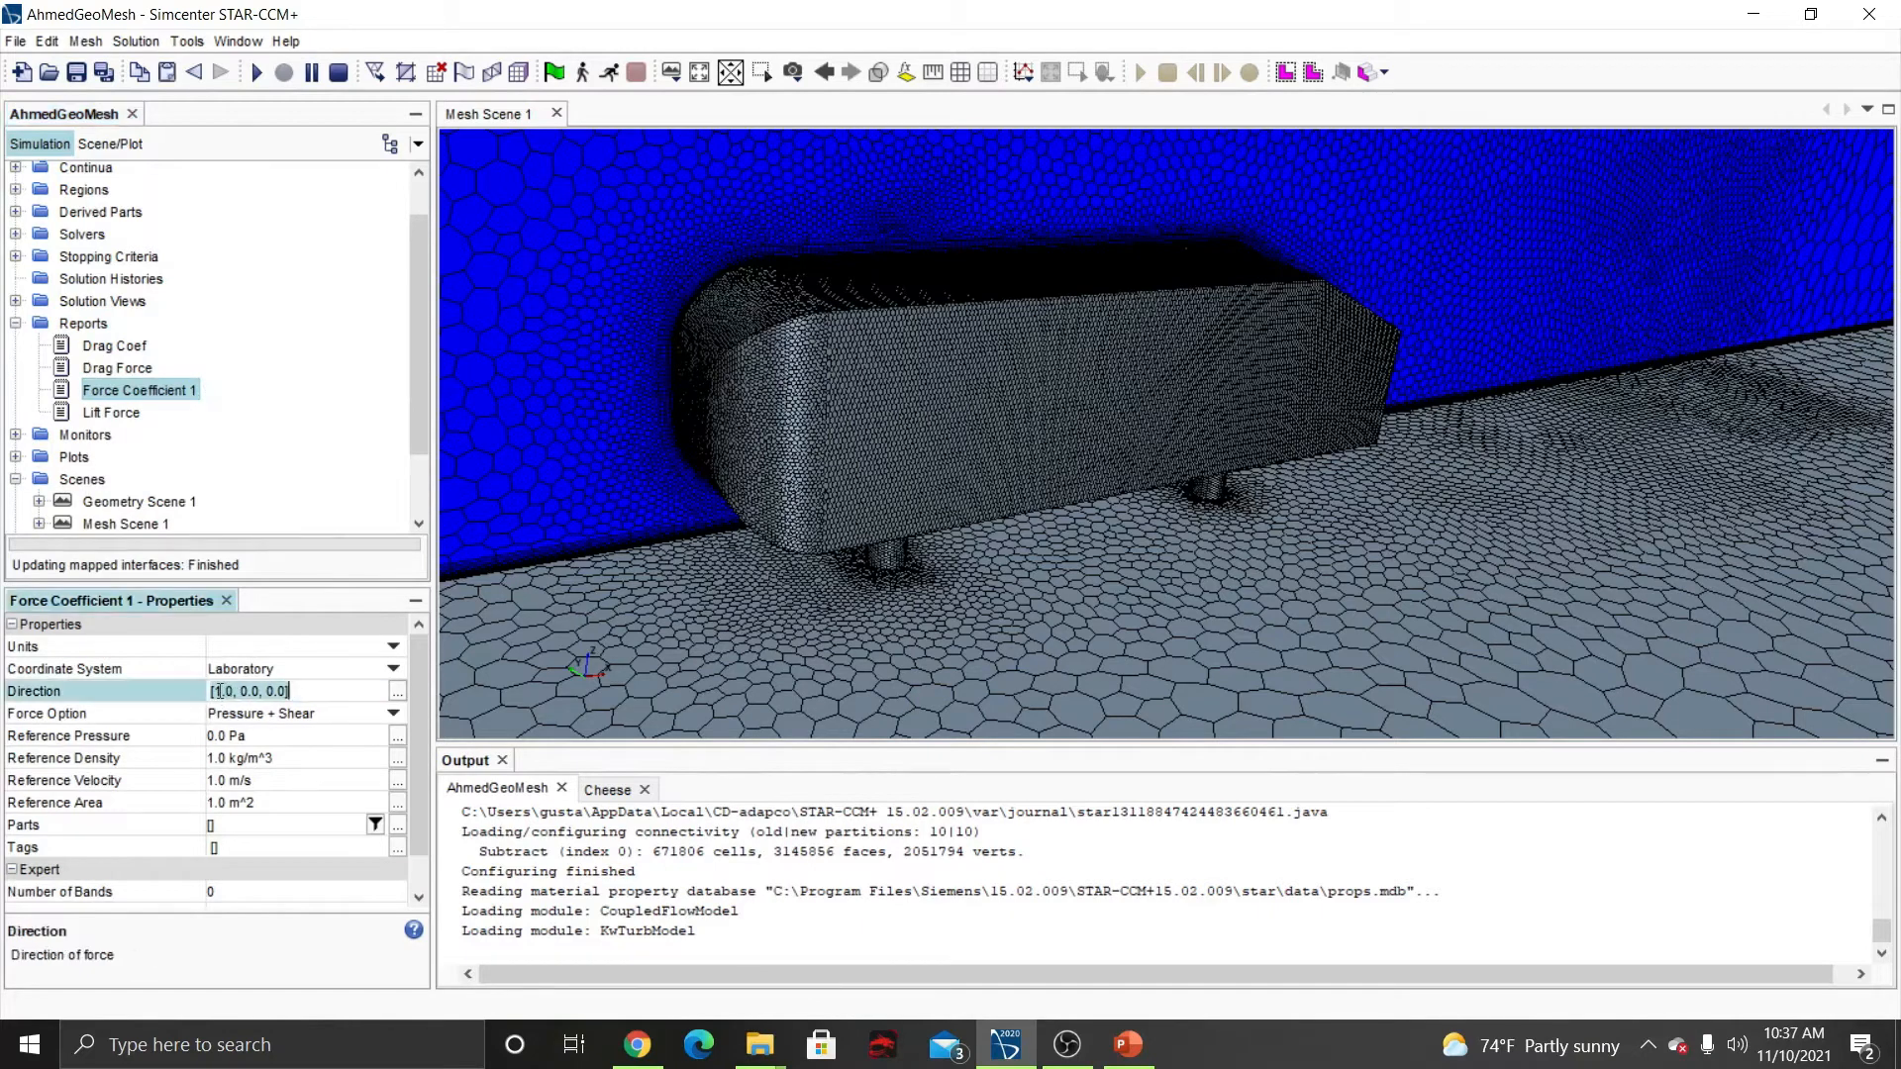
pyautogui.press('BackSpace')
pyautogui.write('0')
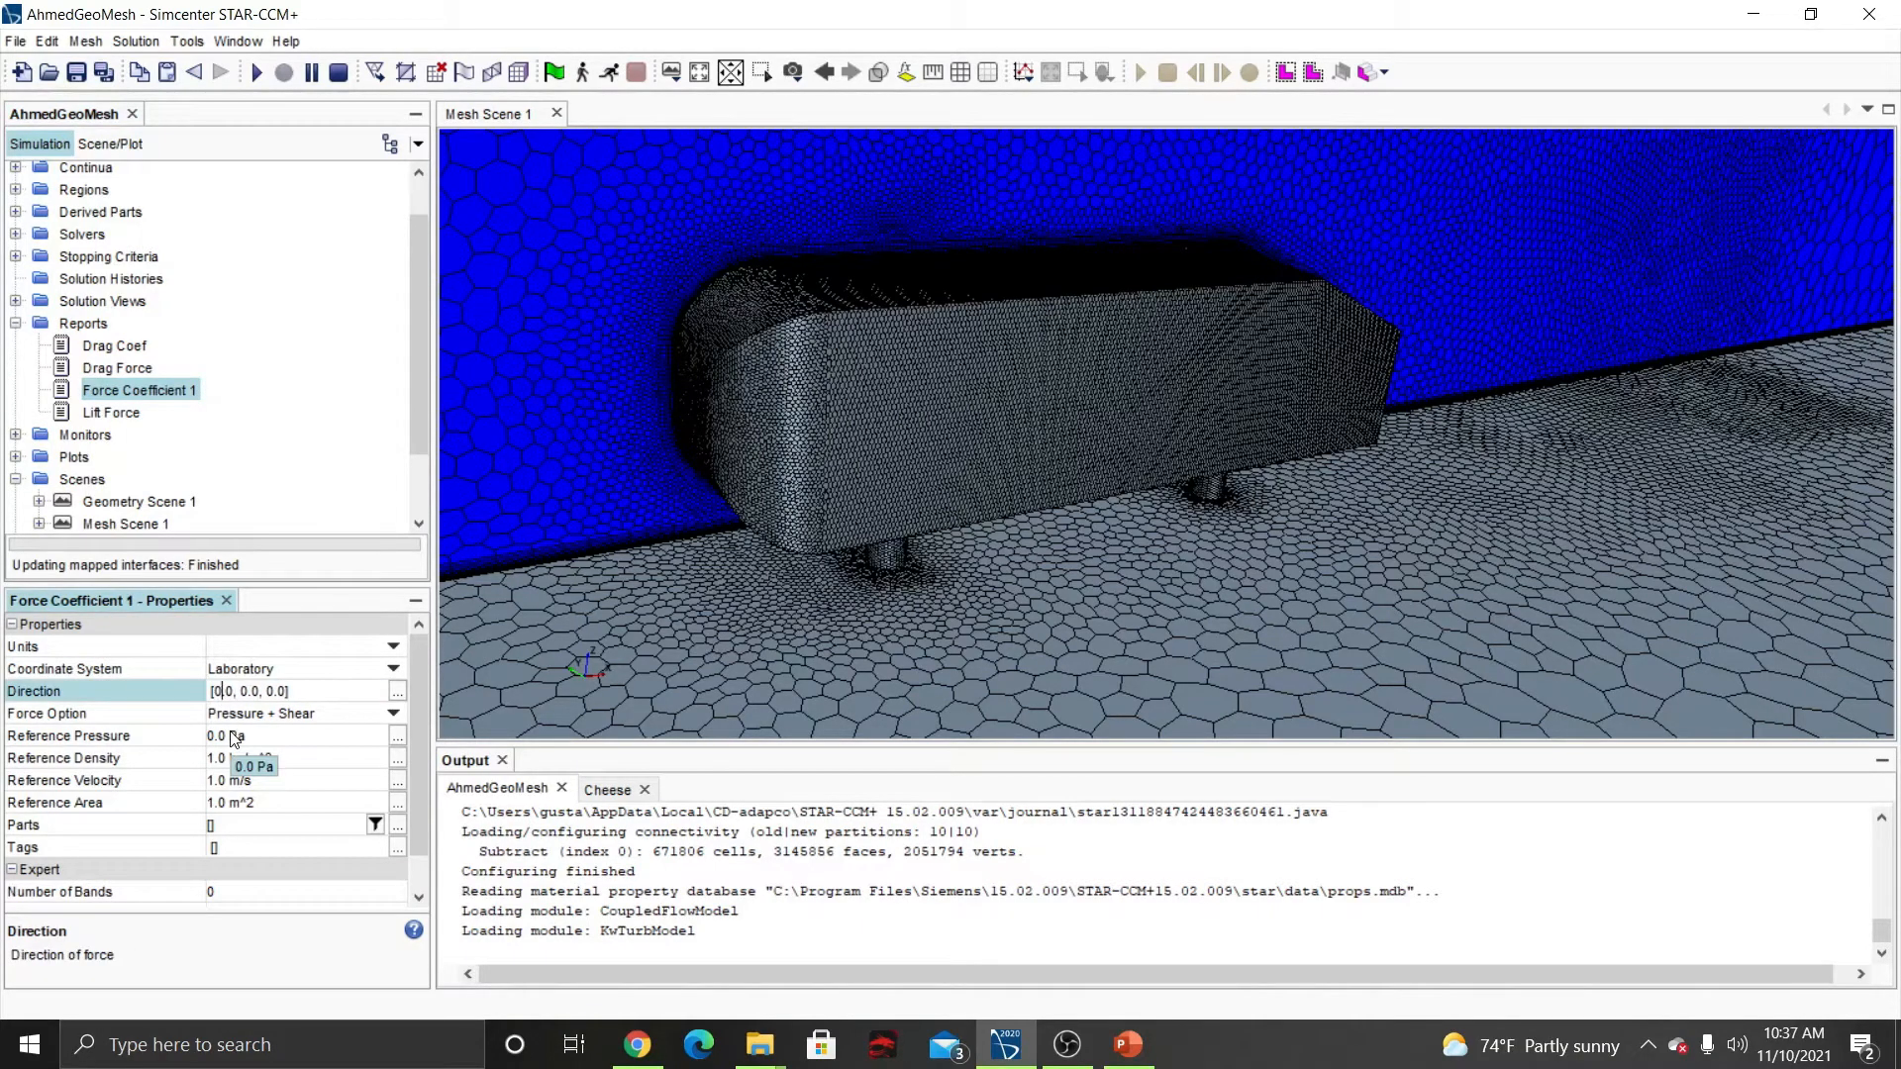
pyautogui.press('BackSpace')
pyautogui.press('BackSpace')
pyautogui.write('1')
pyautogui.press('Return')
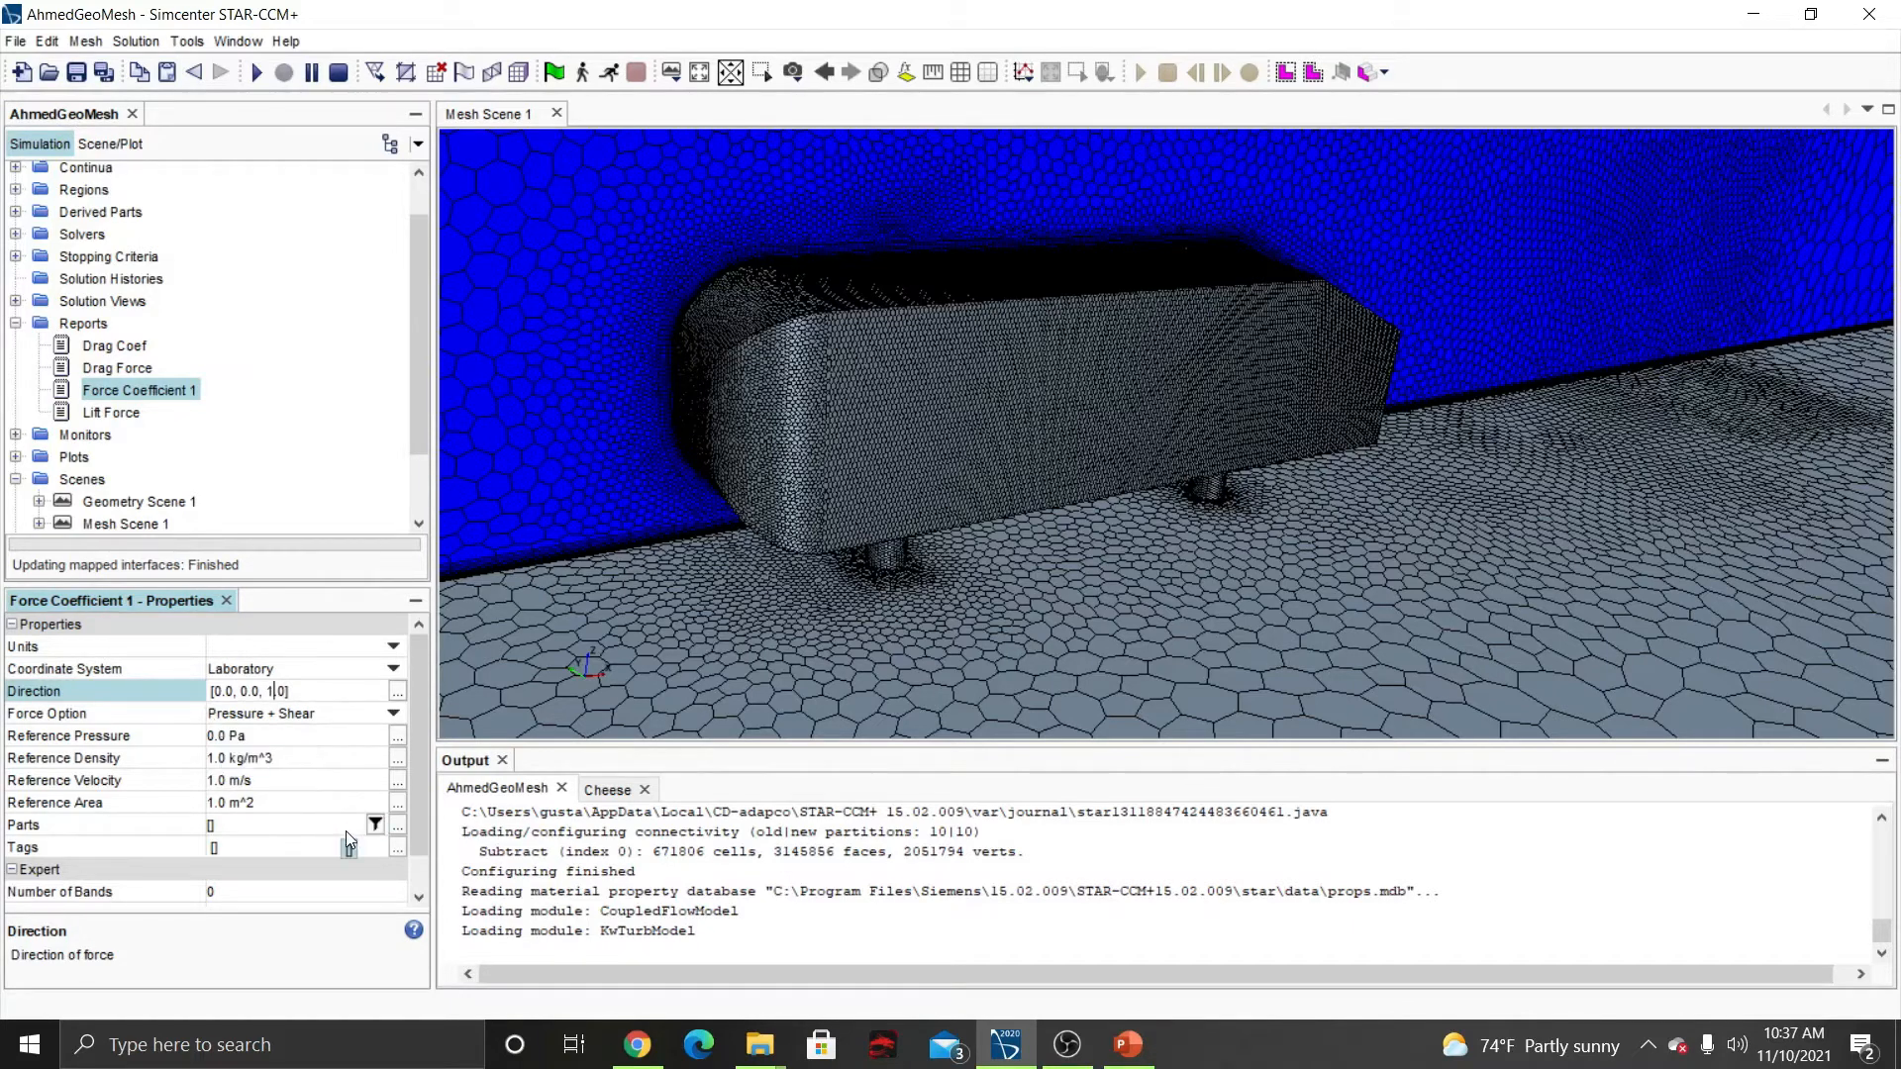
# Assign the AhmedBody.AhmedBody boundary of the Subtract region as the second force coefficient report's input part.
pyautogui.click(399, 827)
pyautogui.click(693, 362)
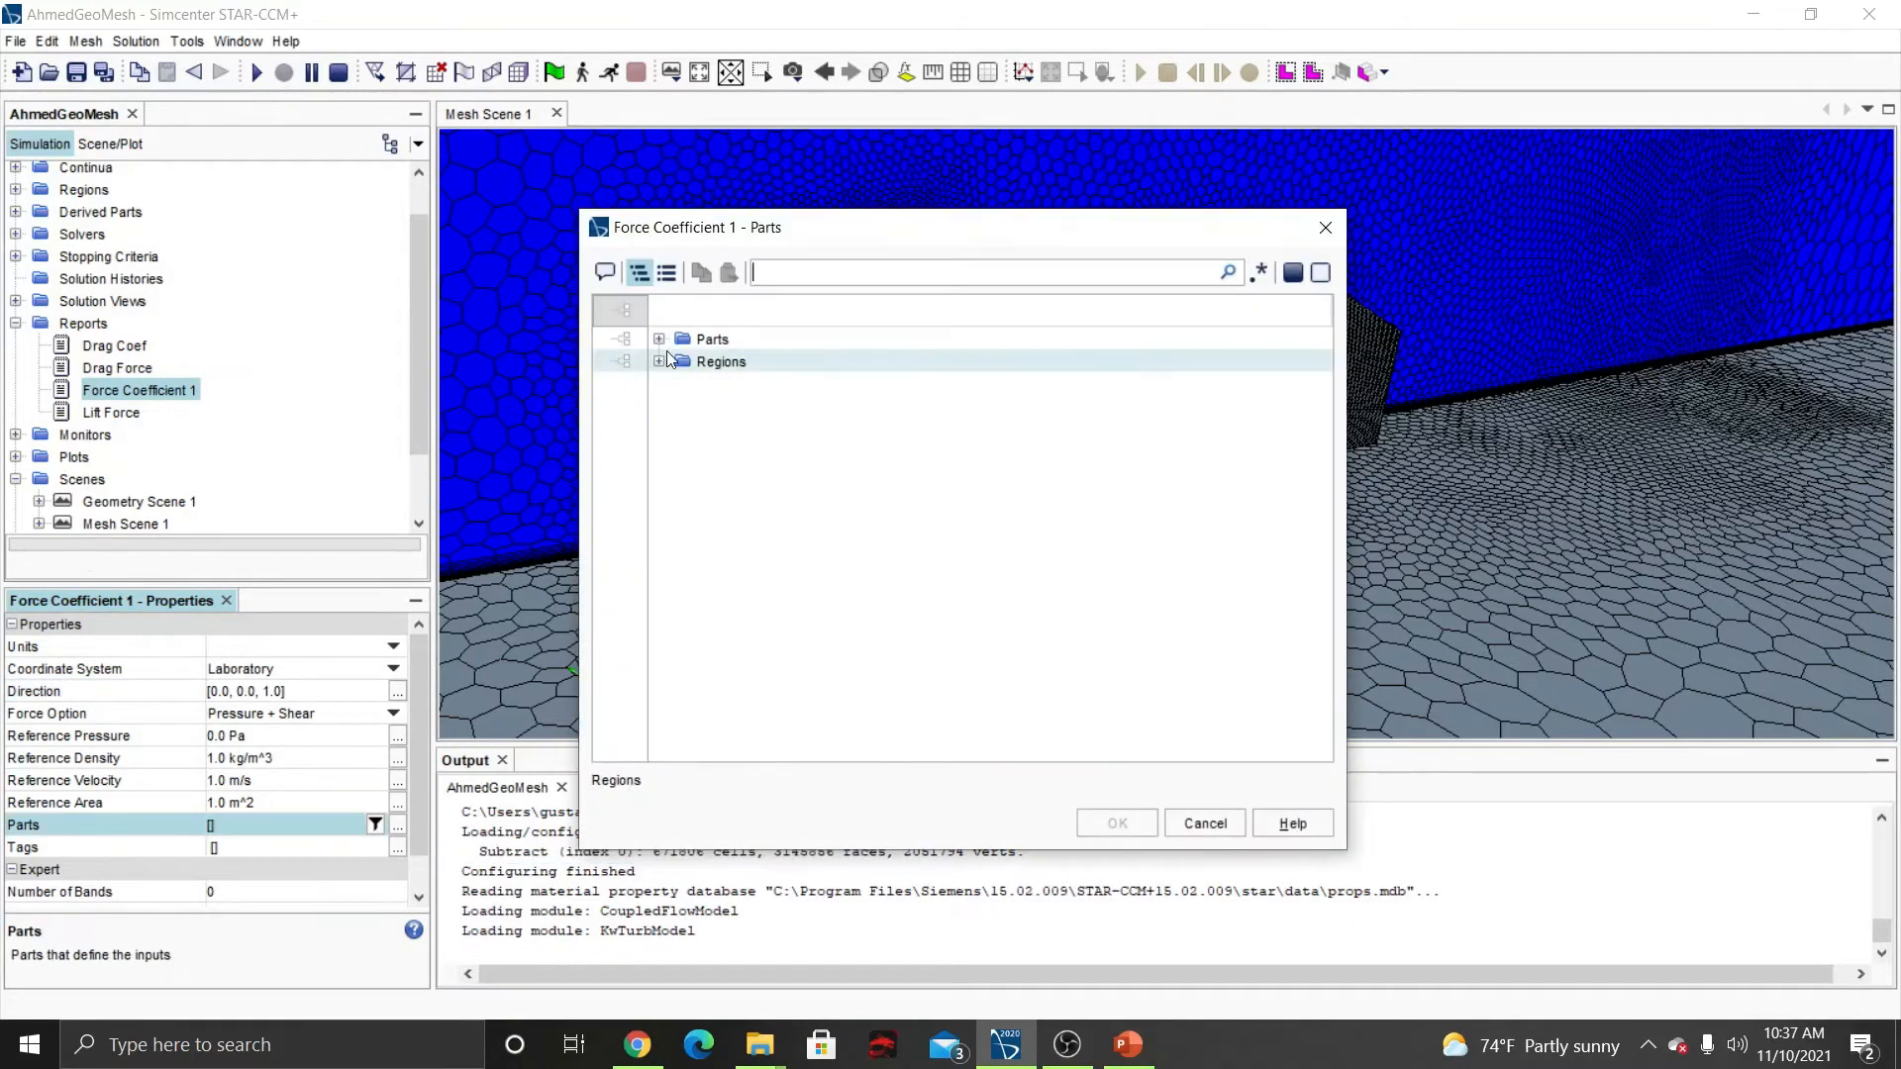
pyautogui.click(659, 361)
pyautogui.click(812, 427)
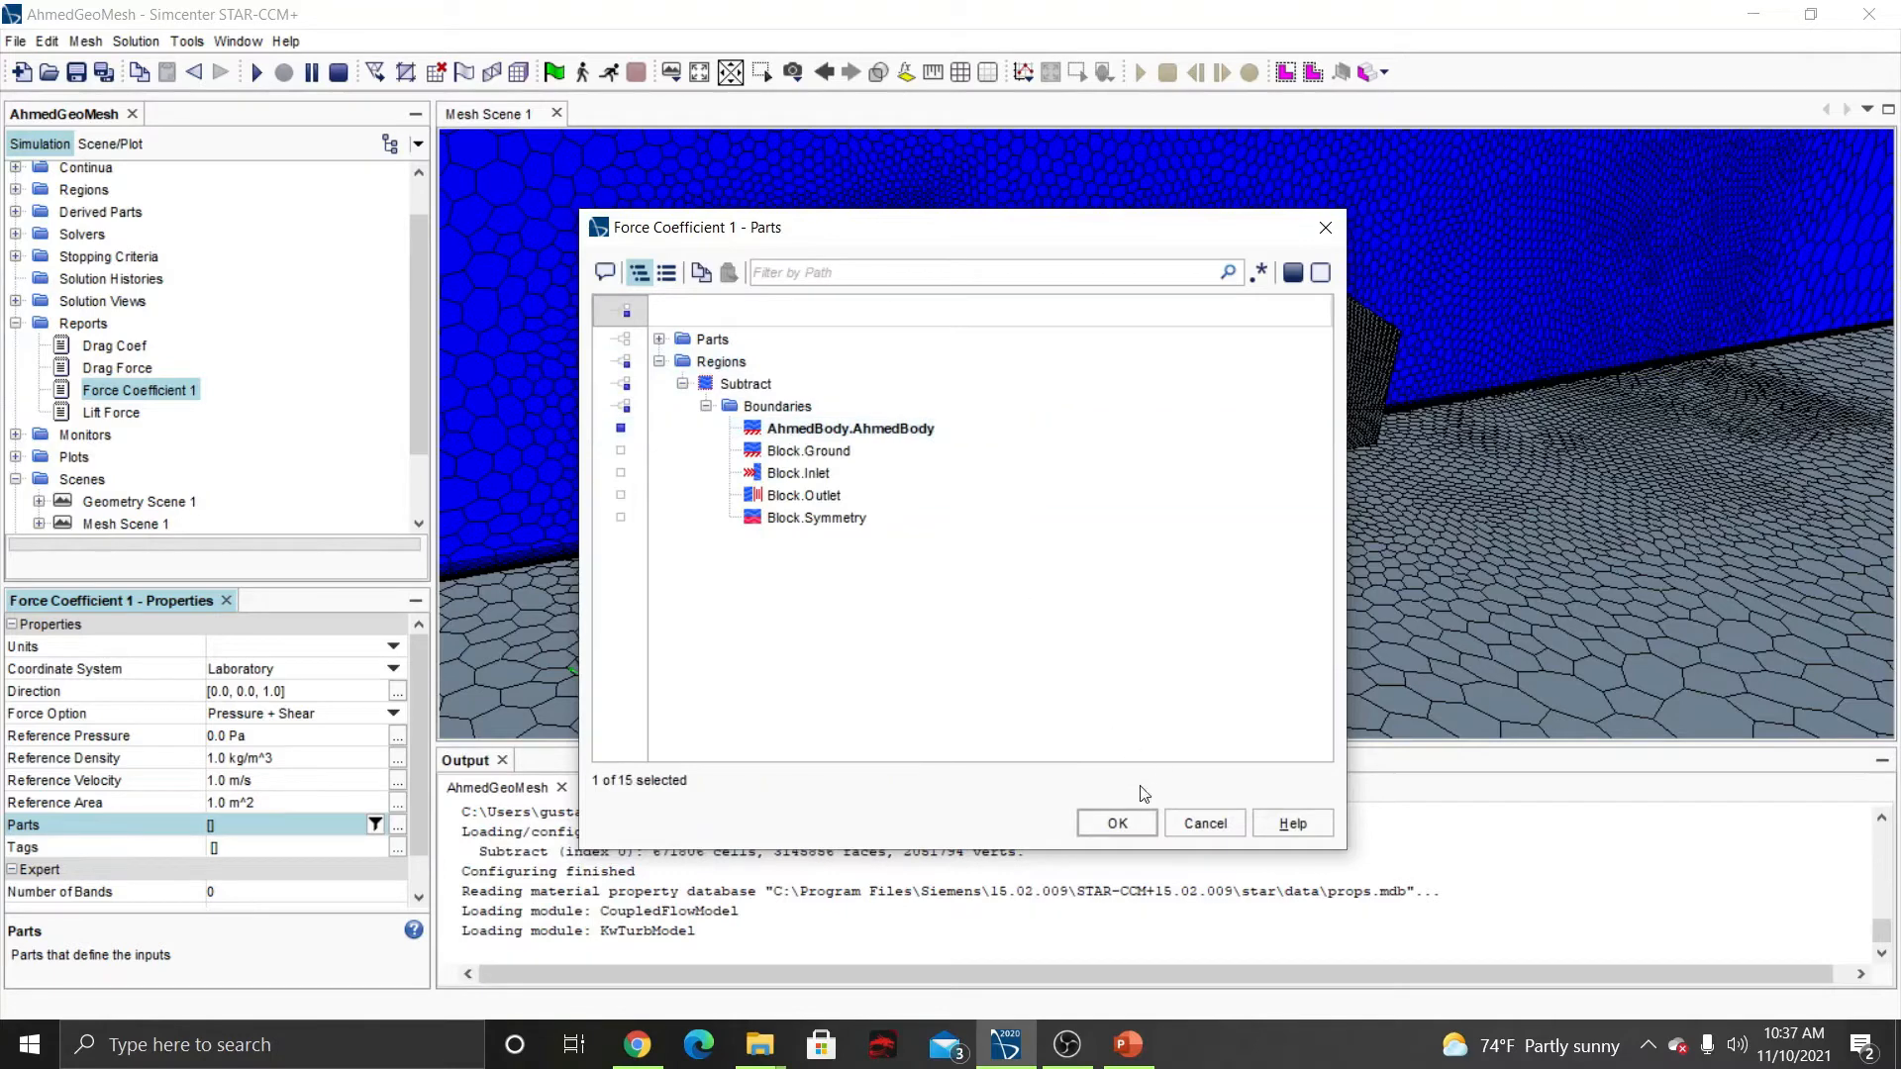
pyautogui.click(1129, 822)
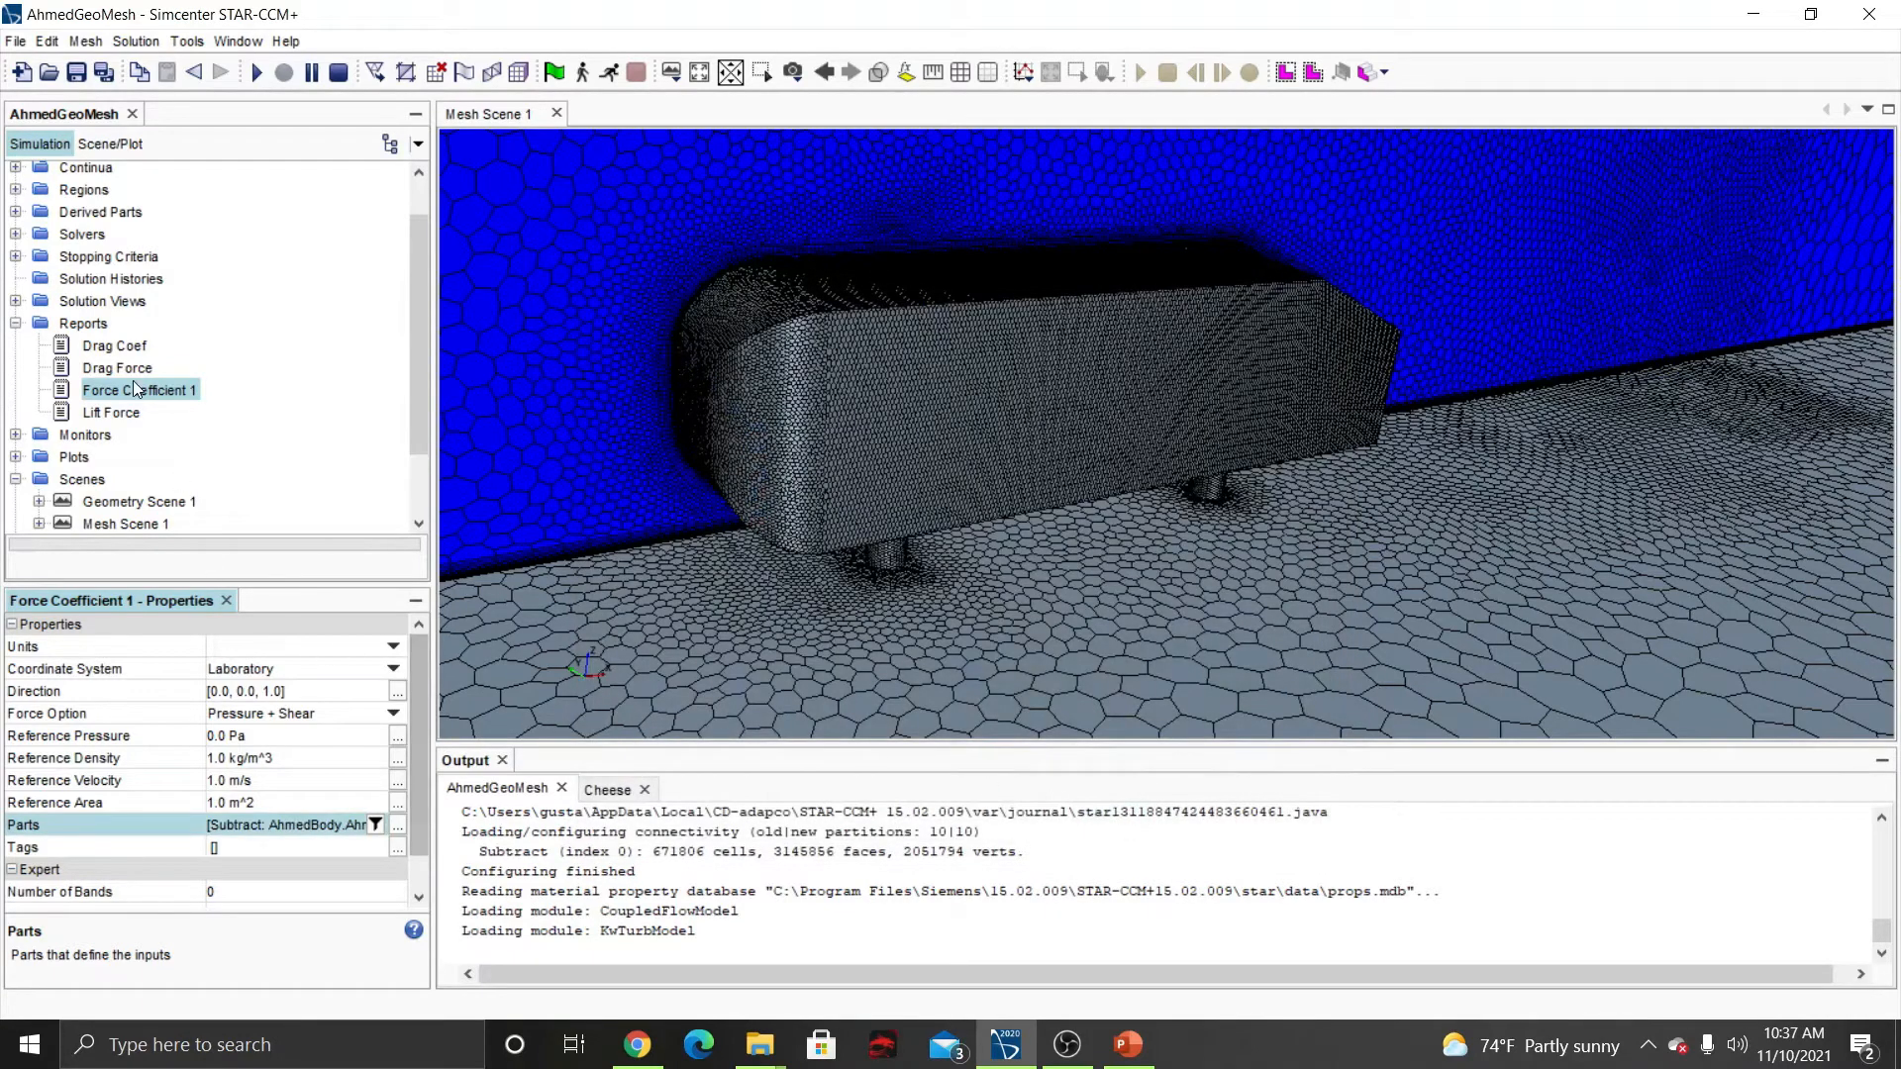
# Rename the second force coefficient report as Lift Coef.
pyautogui.rightClick(192, 392)
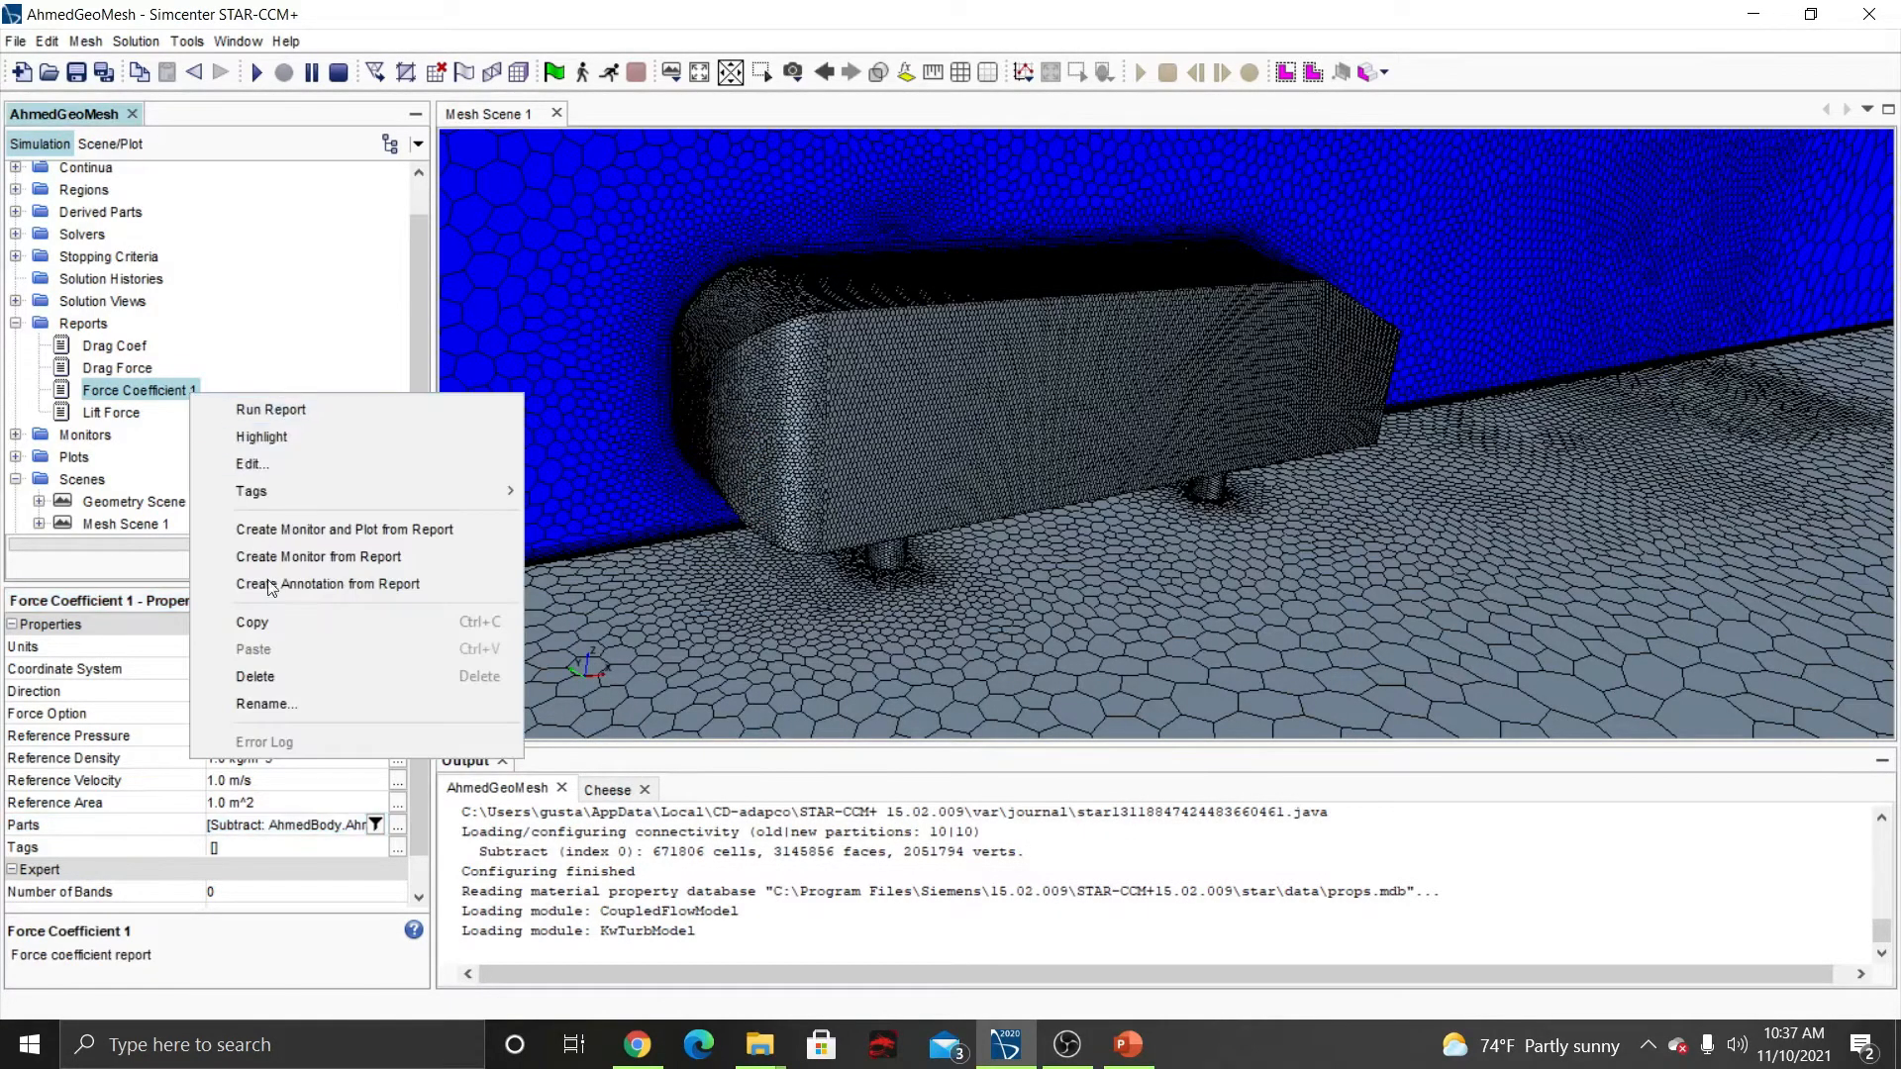
pyautogui.click(301, 699)
pyautogui.write('Lif')
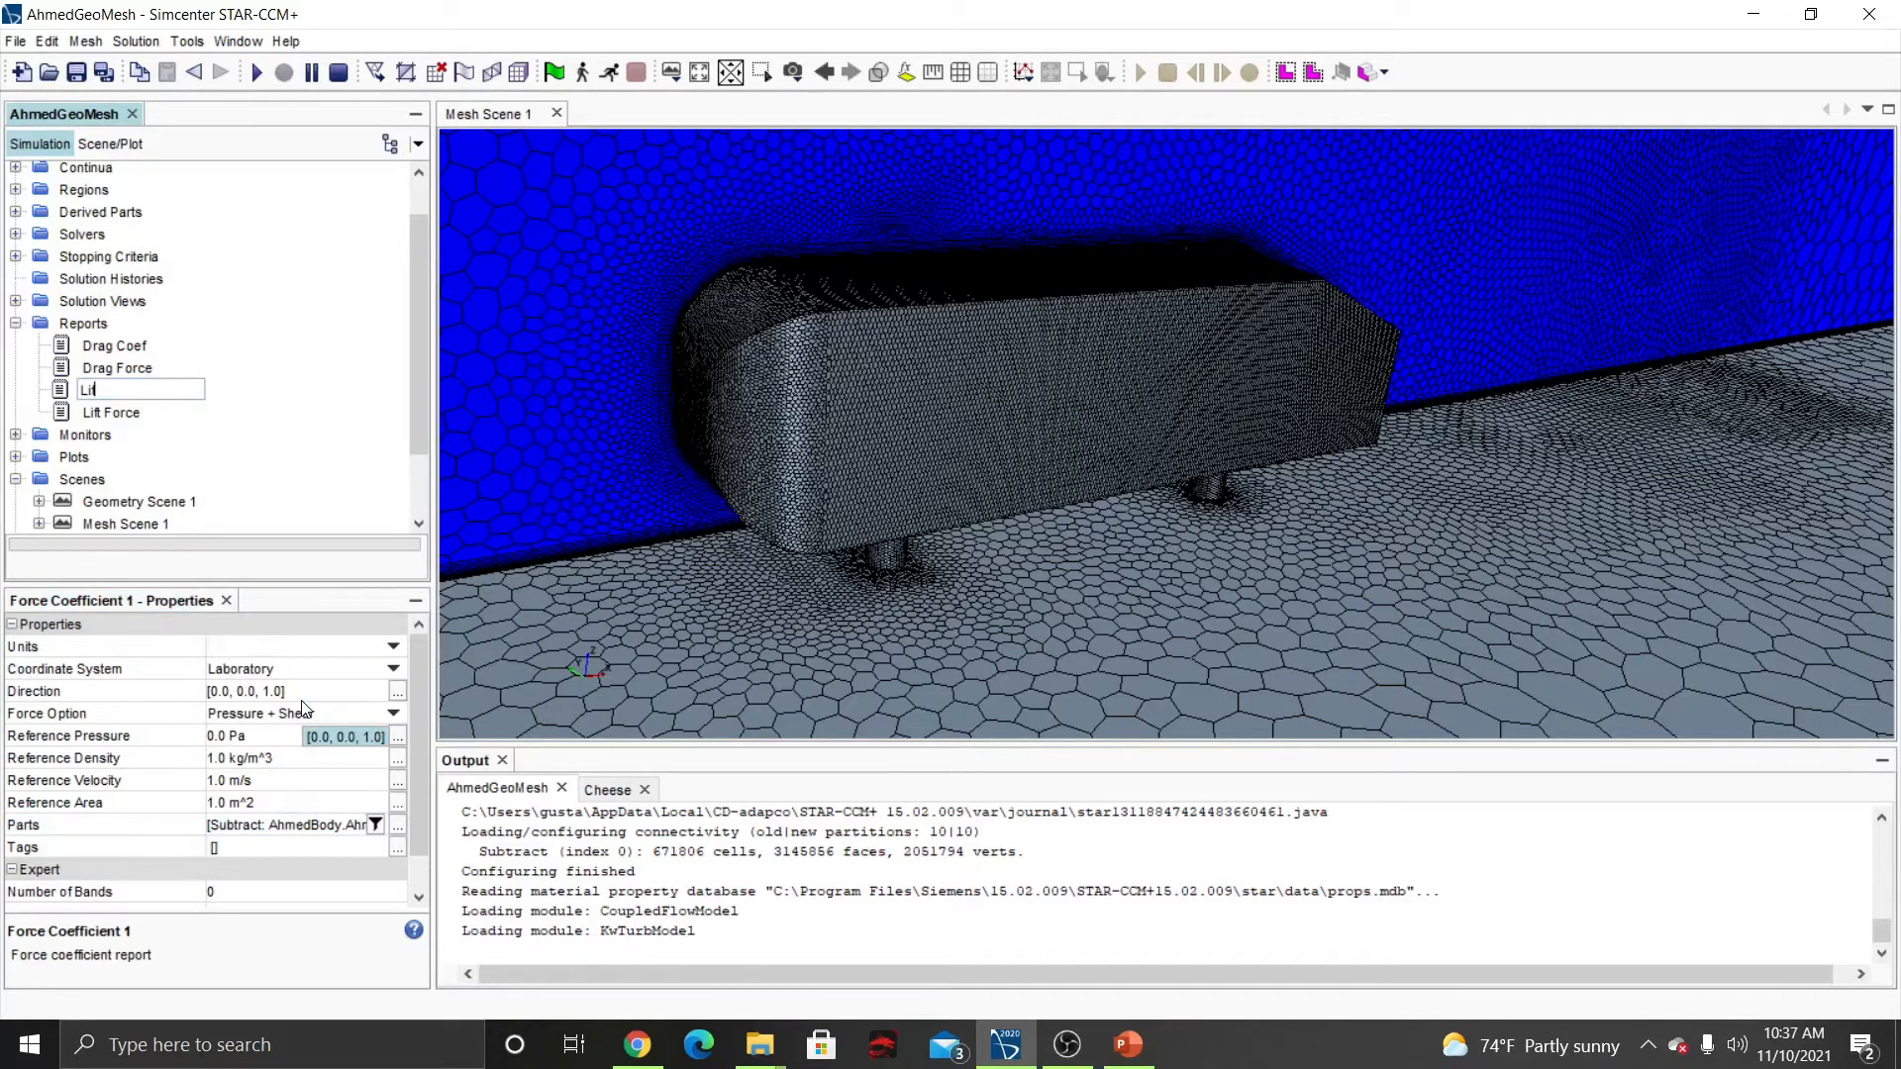
pyautogui.write('t Coef')
pyautogui.press('Return')
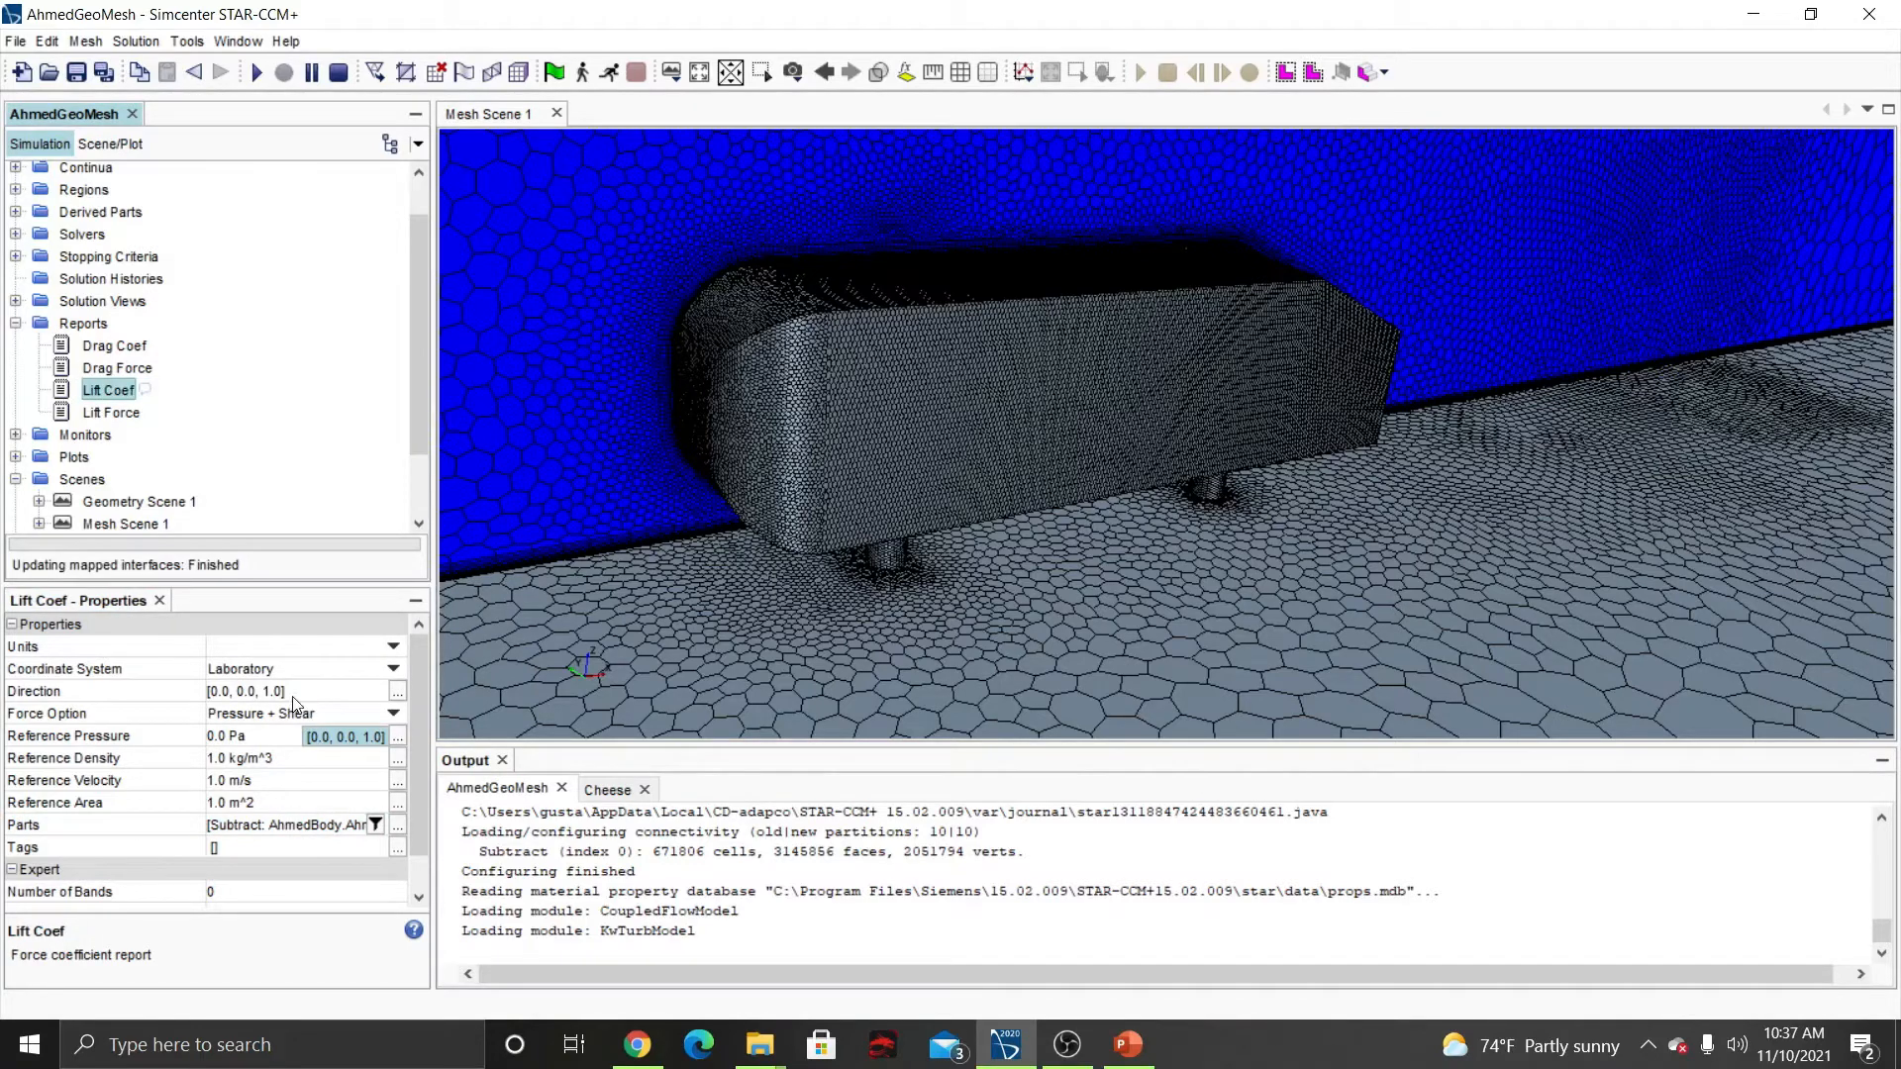
# Create an Expression report and define it as ${LiftForceReport}/${DragForceReport}.
pyautogui.rightClick(103, 325)
pyautogui.moveTo(186, 340)
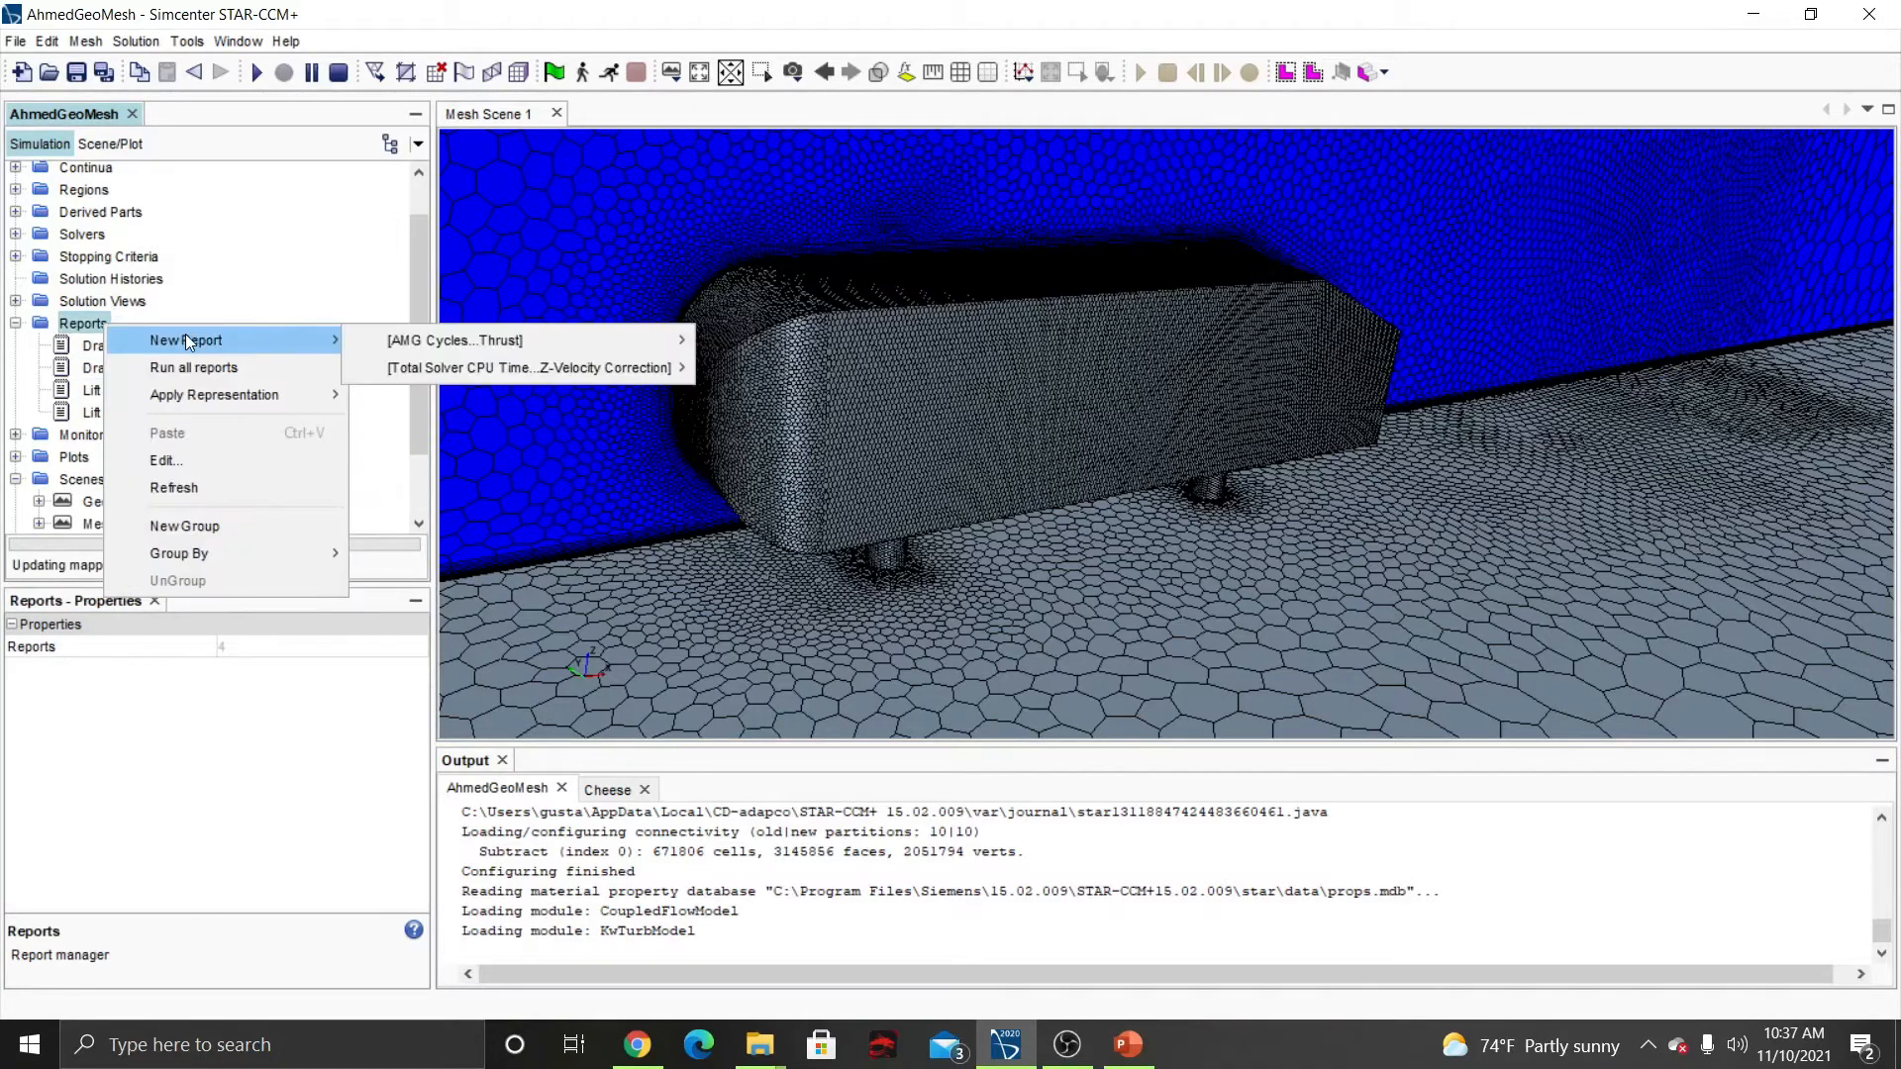
pyautogui.moveTo(644, 352)
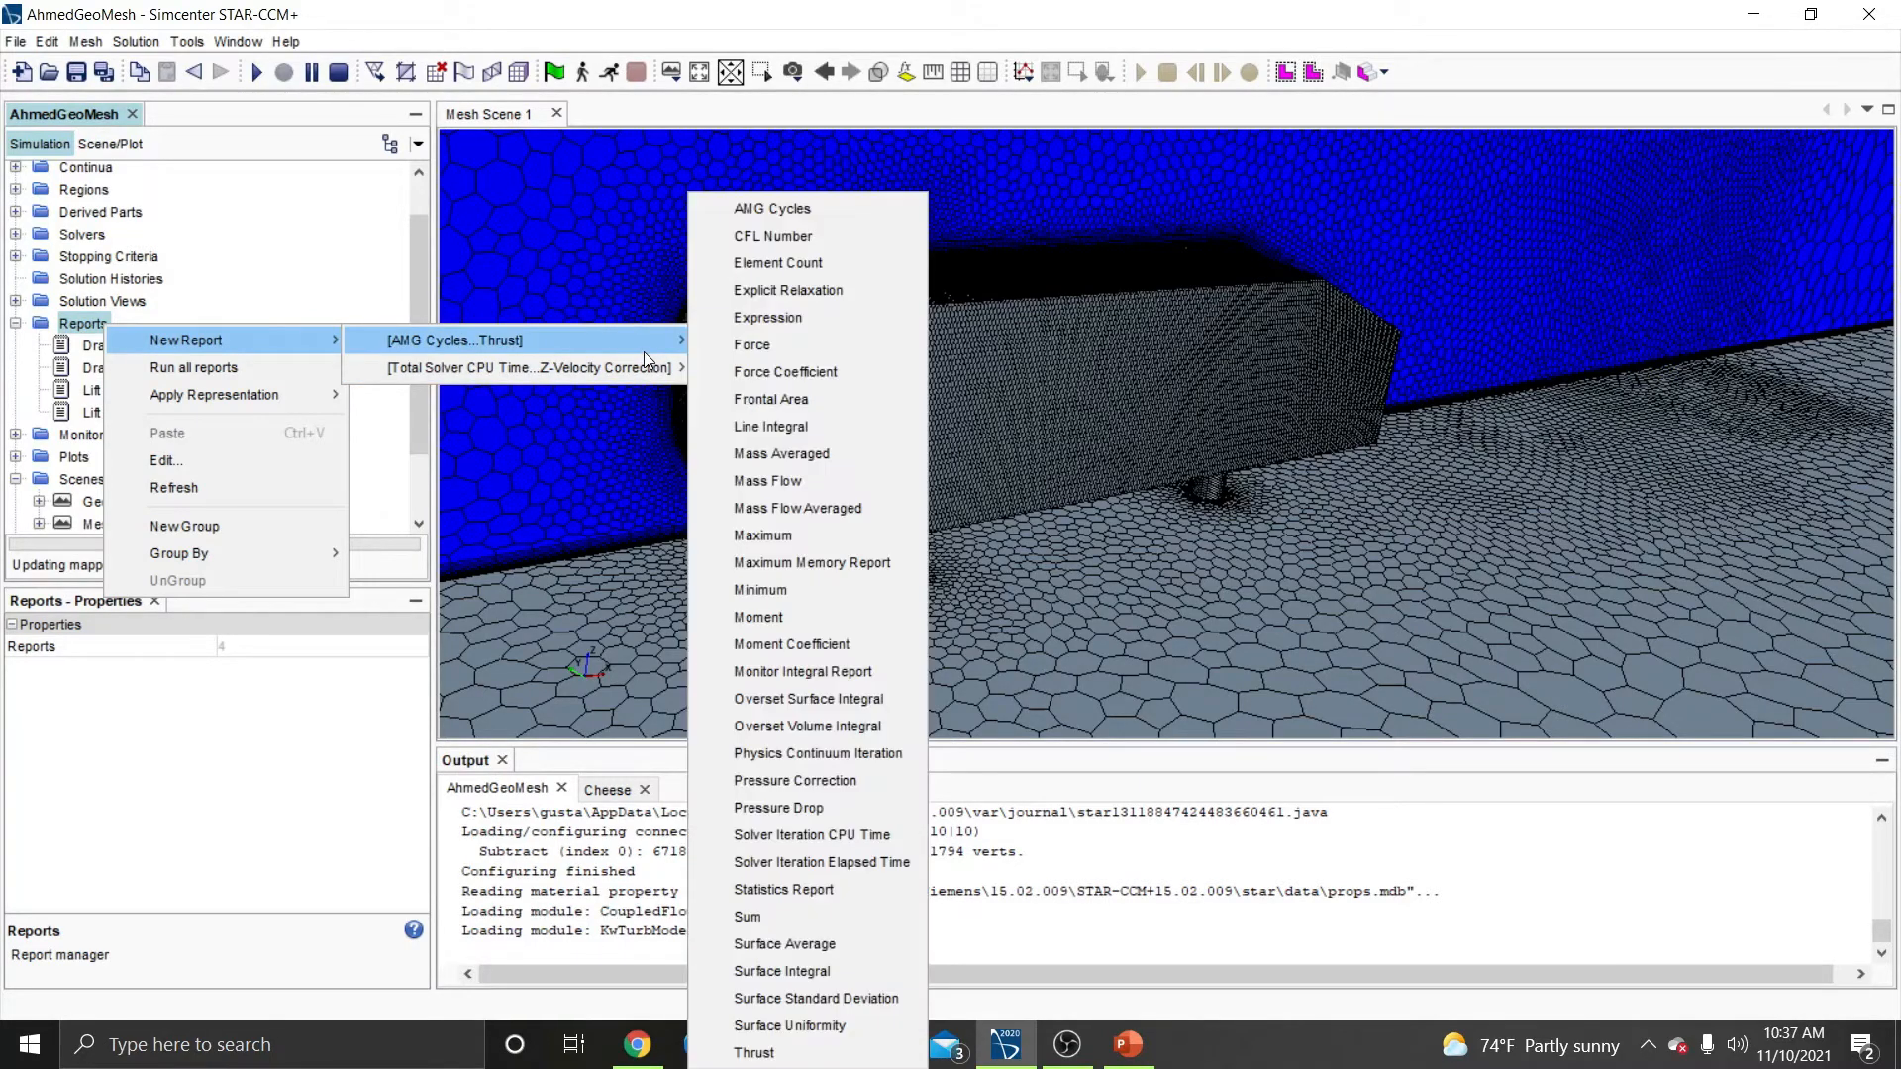
pyautogui.click(776, 323)
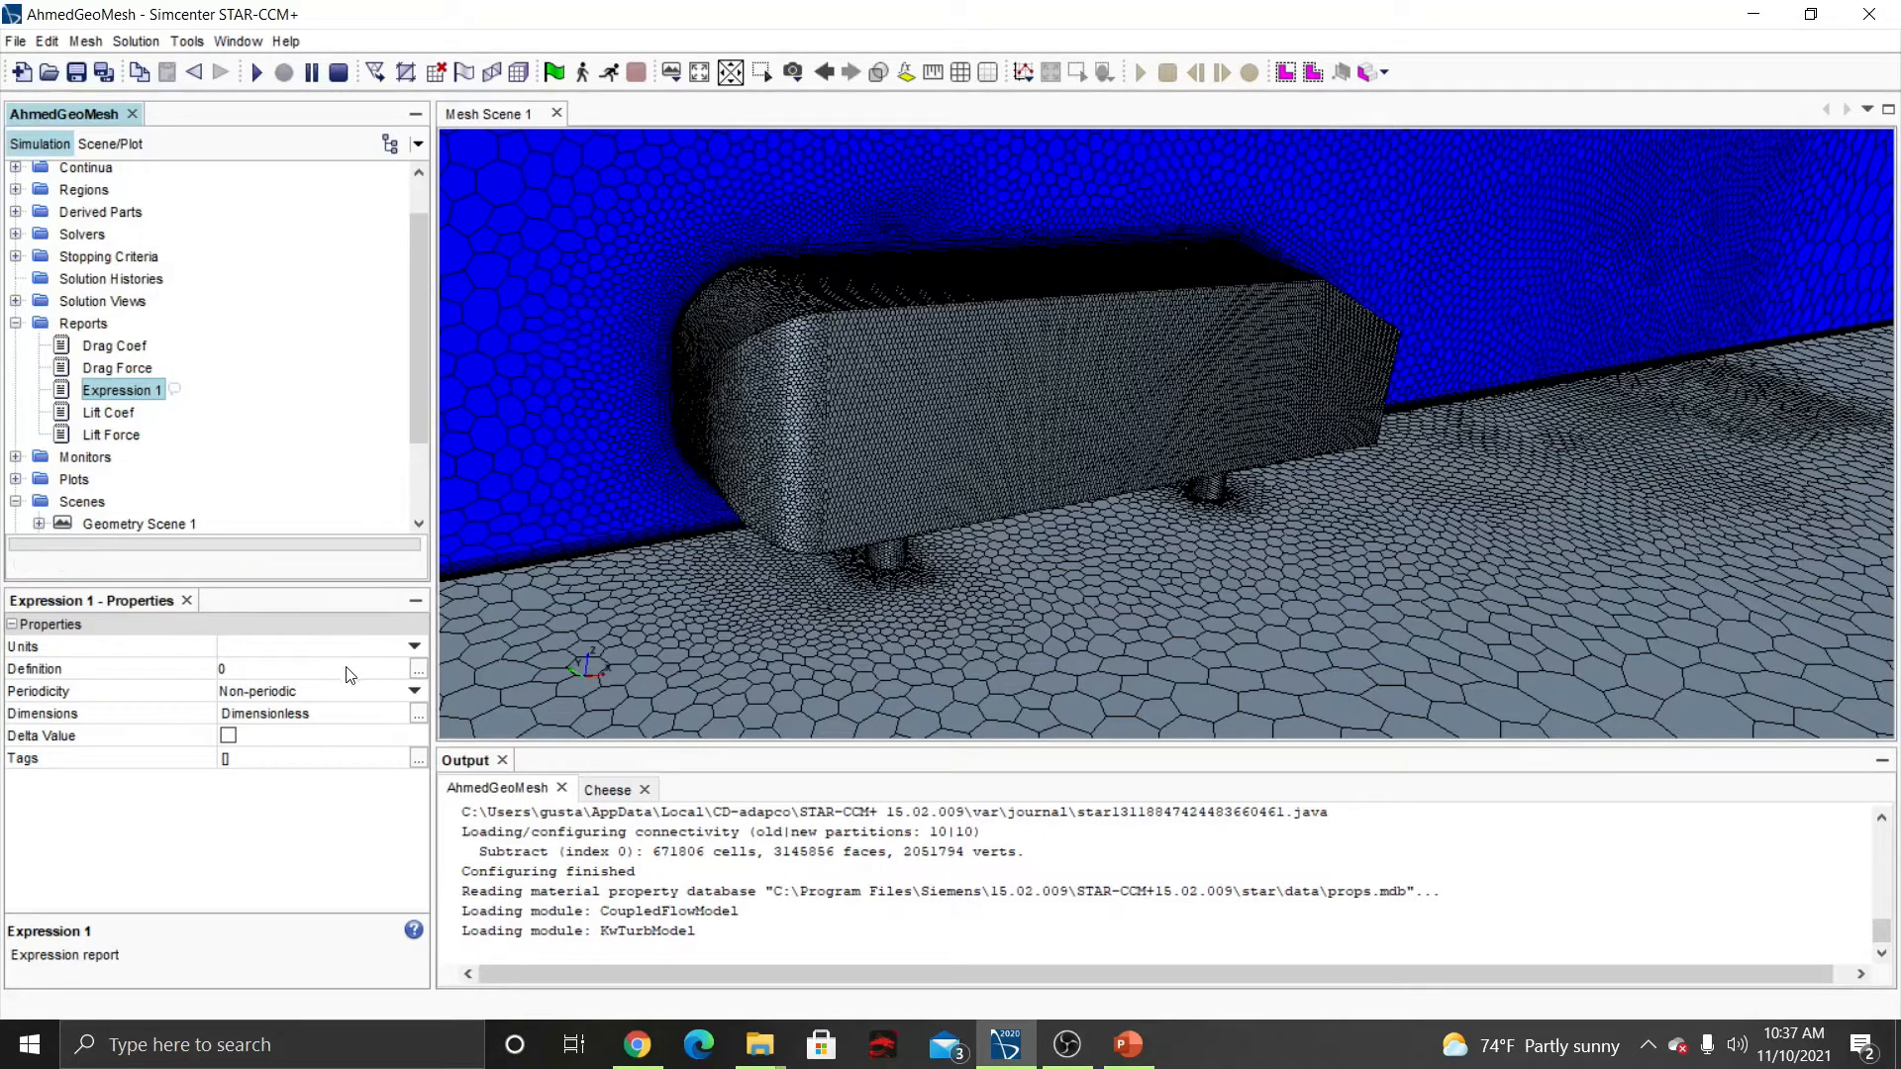
pyautogui.click(416, 673)
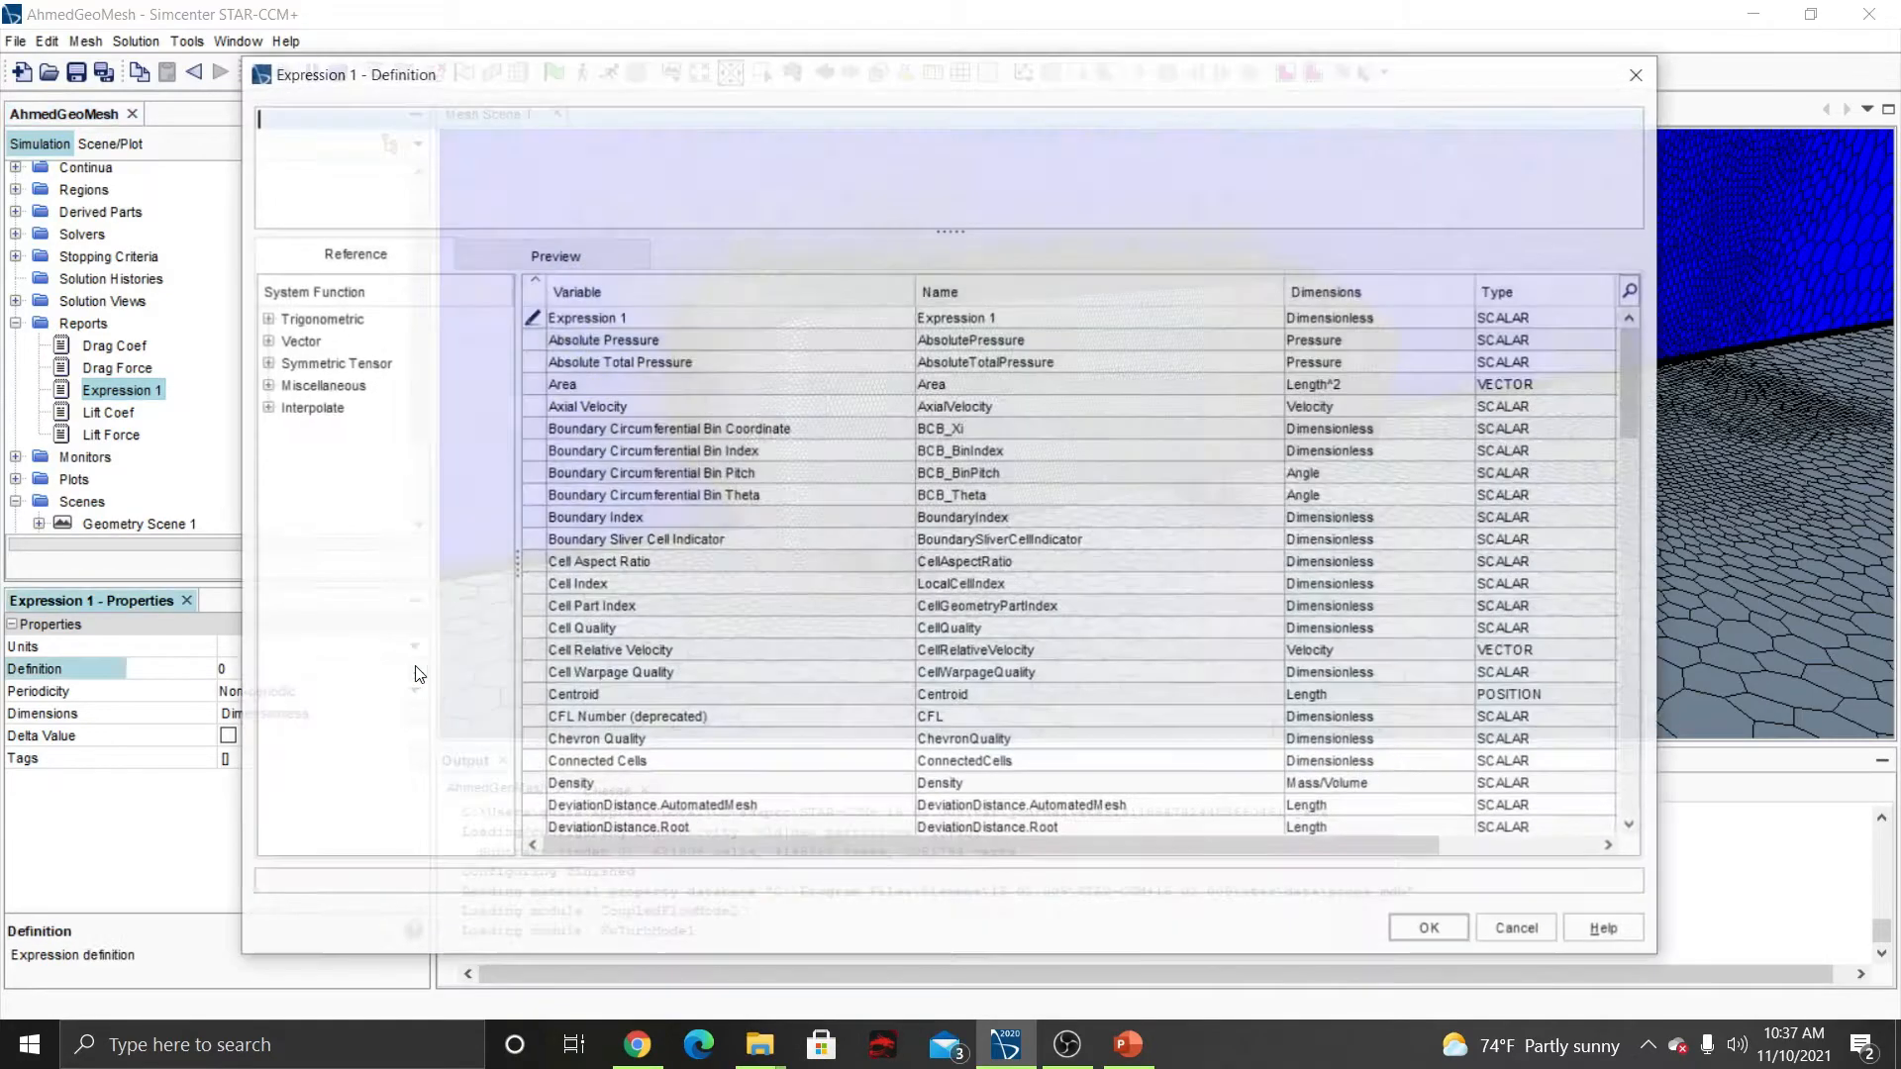
pyautogui.scroll(-20, 690, 497)
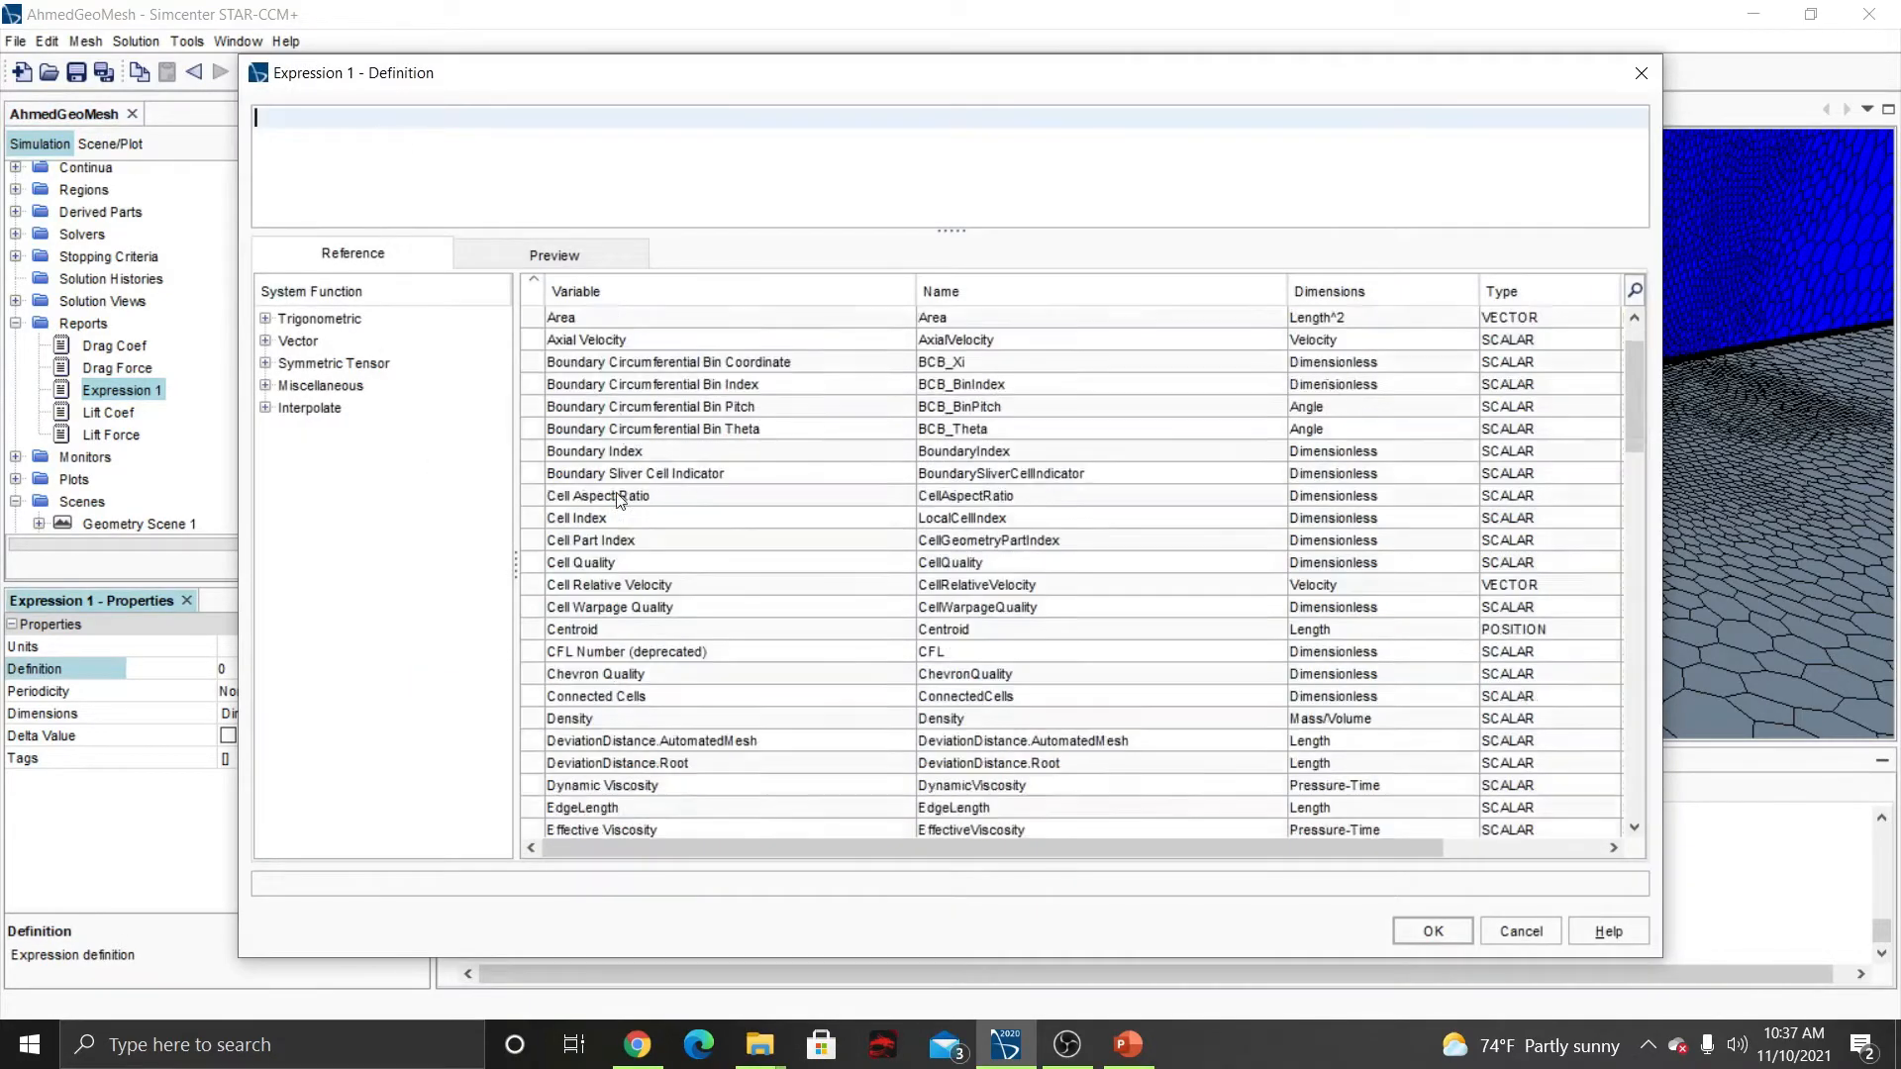
pyautogui.scroll(-6, 606, 495)
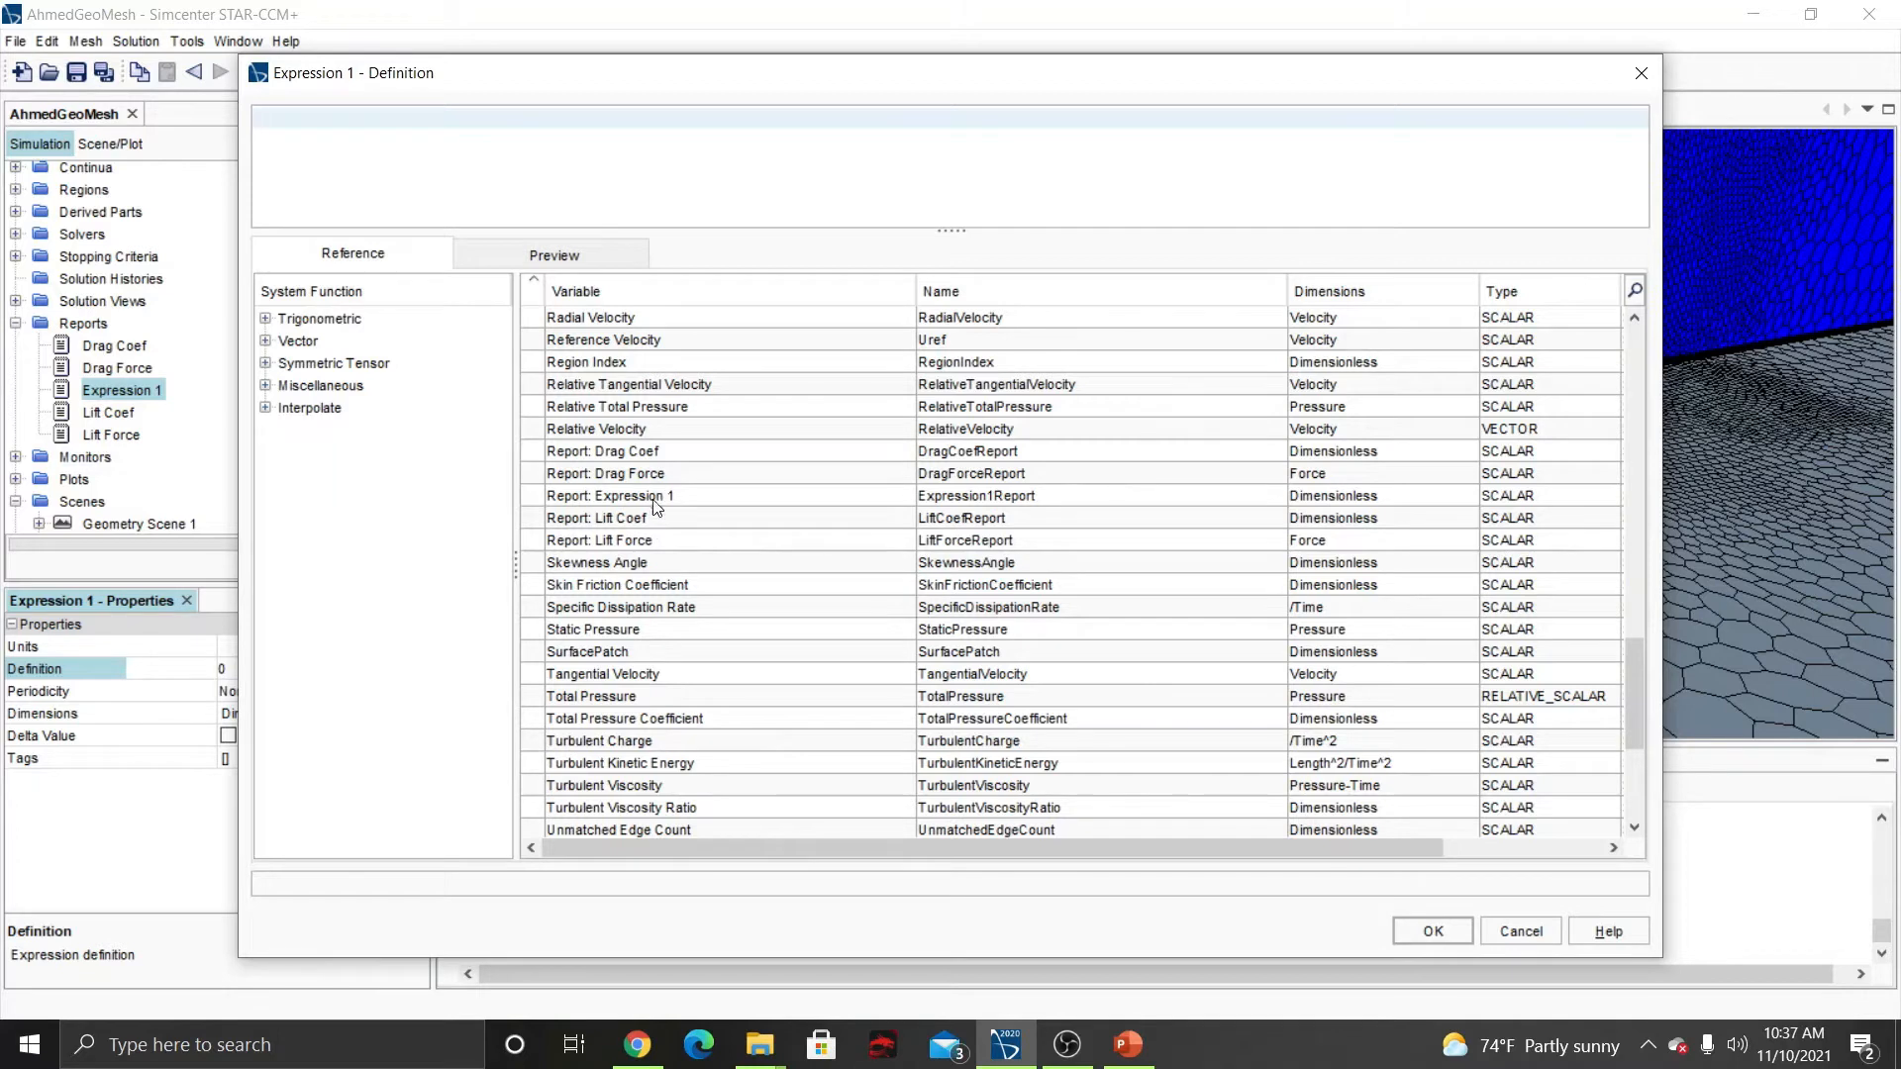
pyautogui.doubleClick(626, 541)
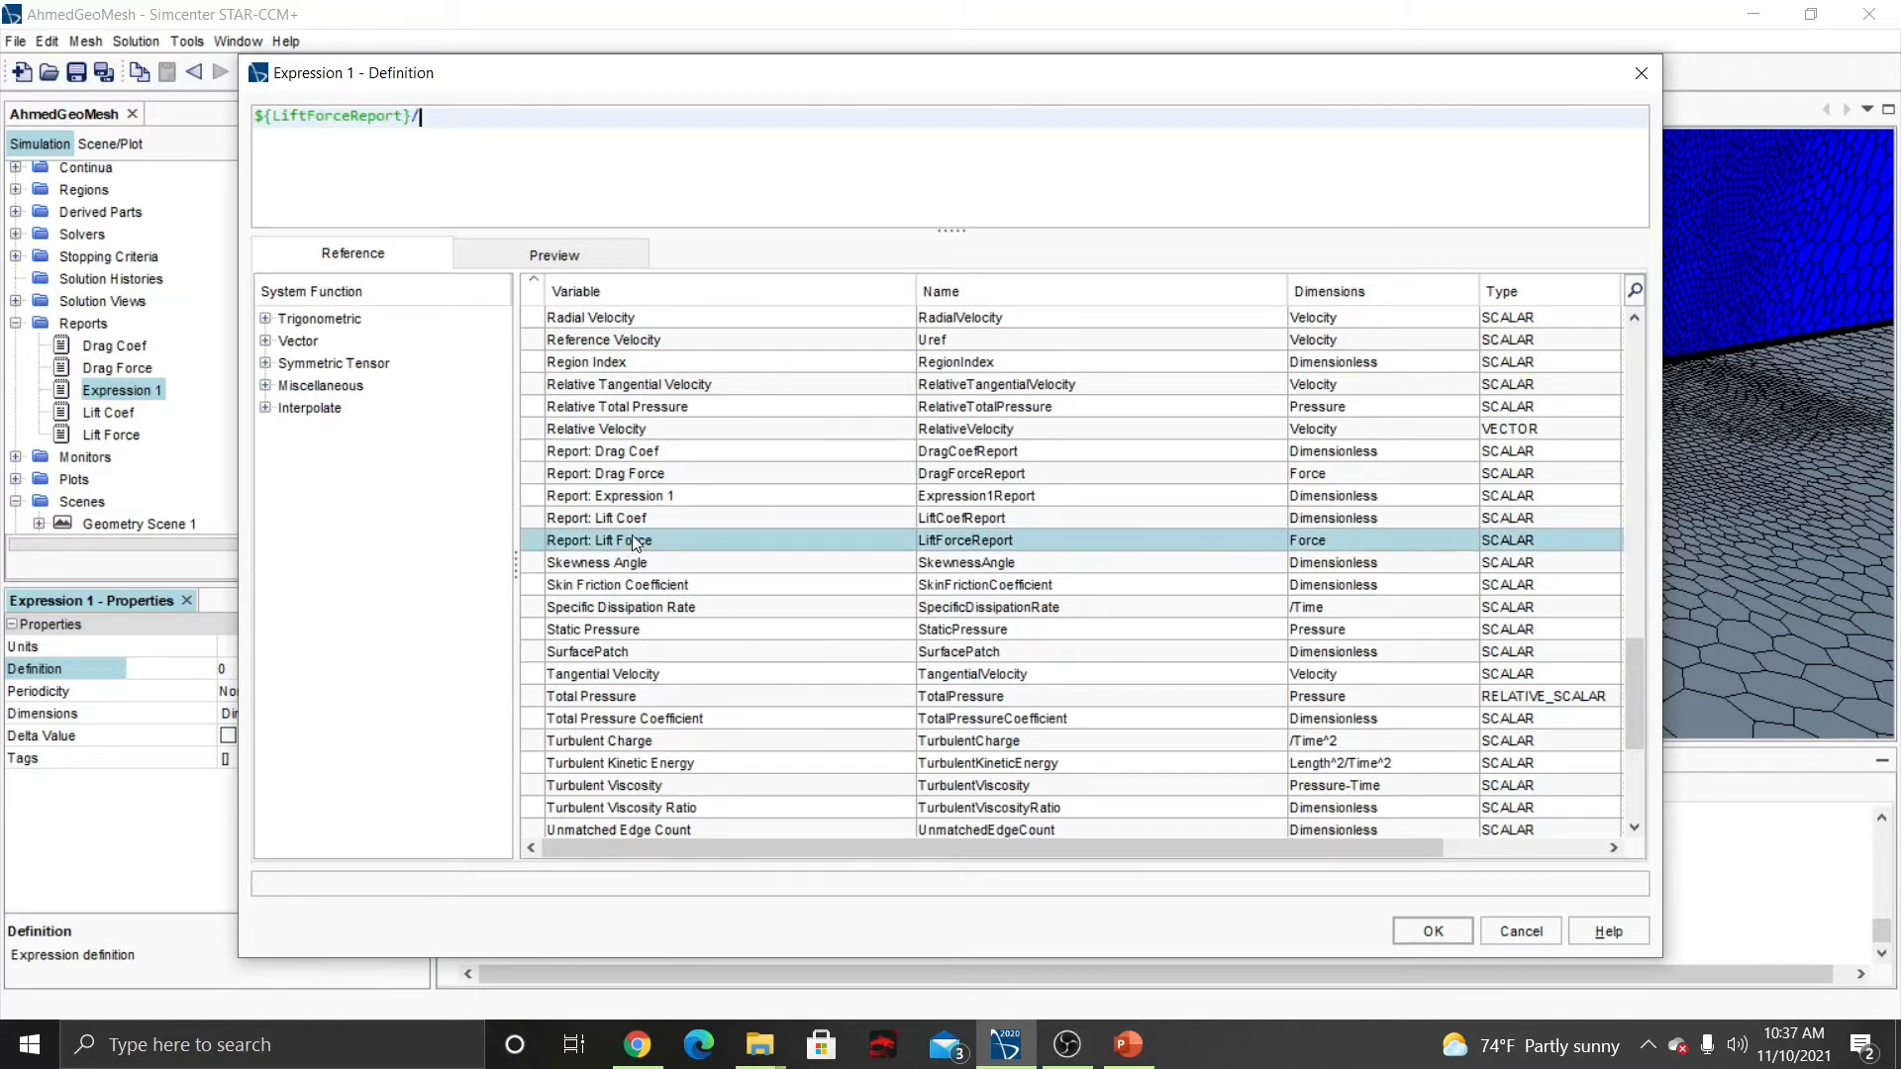
pyautogui.doubleClick(645, 475)
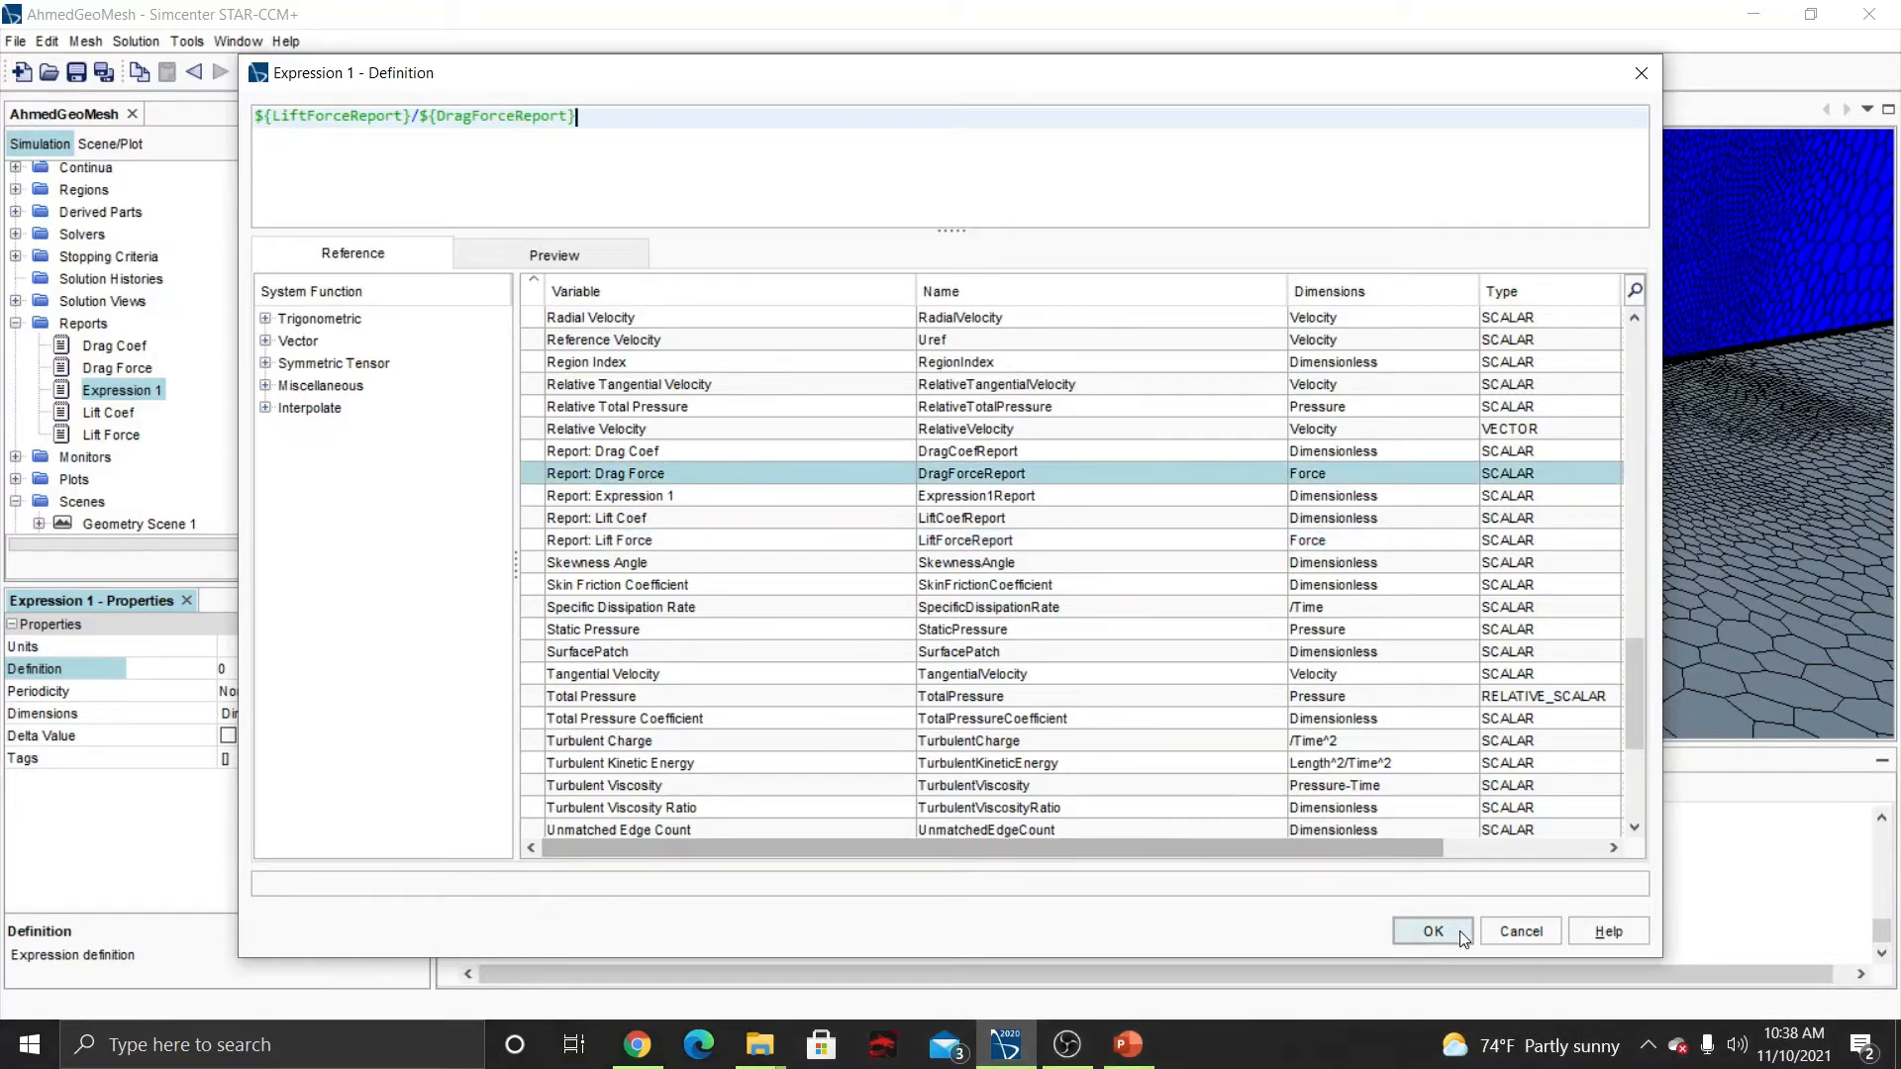
pyautogui.click(1432, 930)
# Rename the expression report as L/D and create a monitor and plot from it.
pyautogui.rightClick(134, 384)
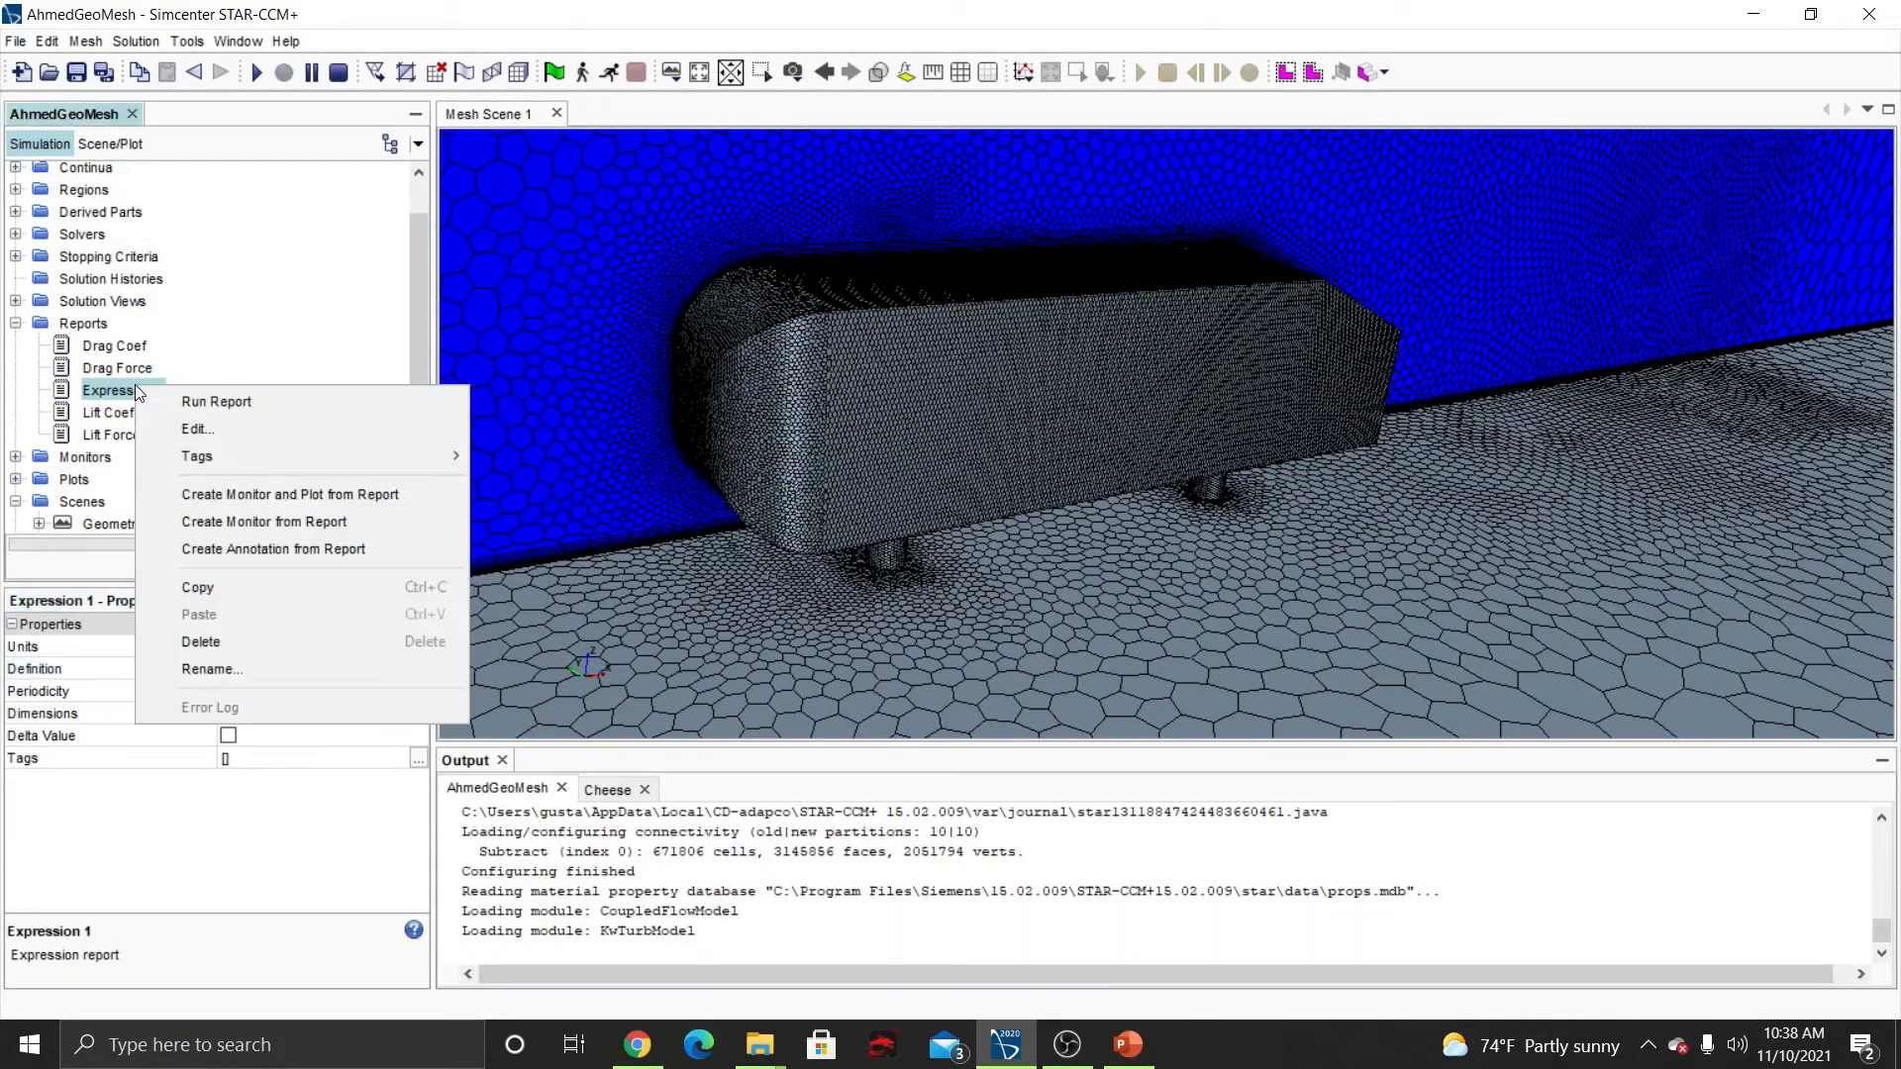
pyautogui.click(277, 677)
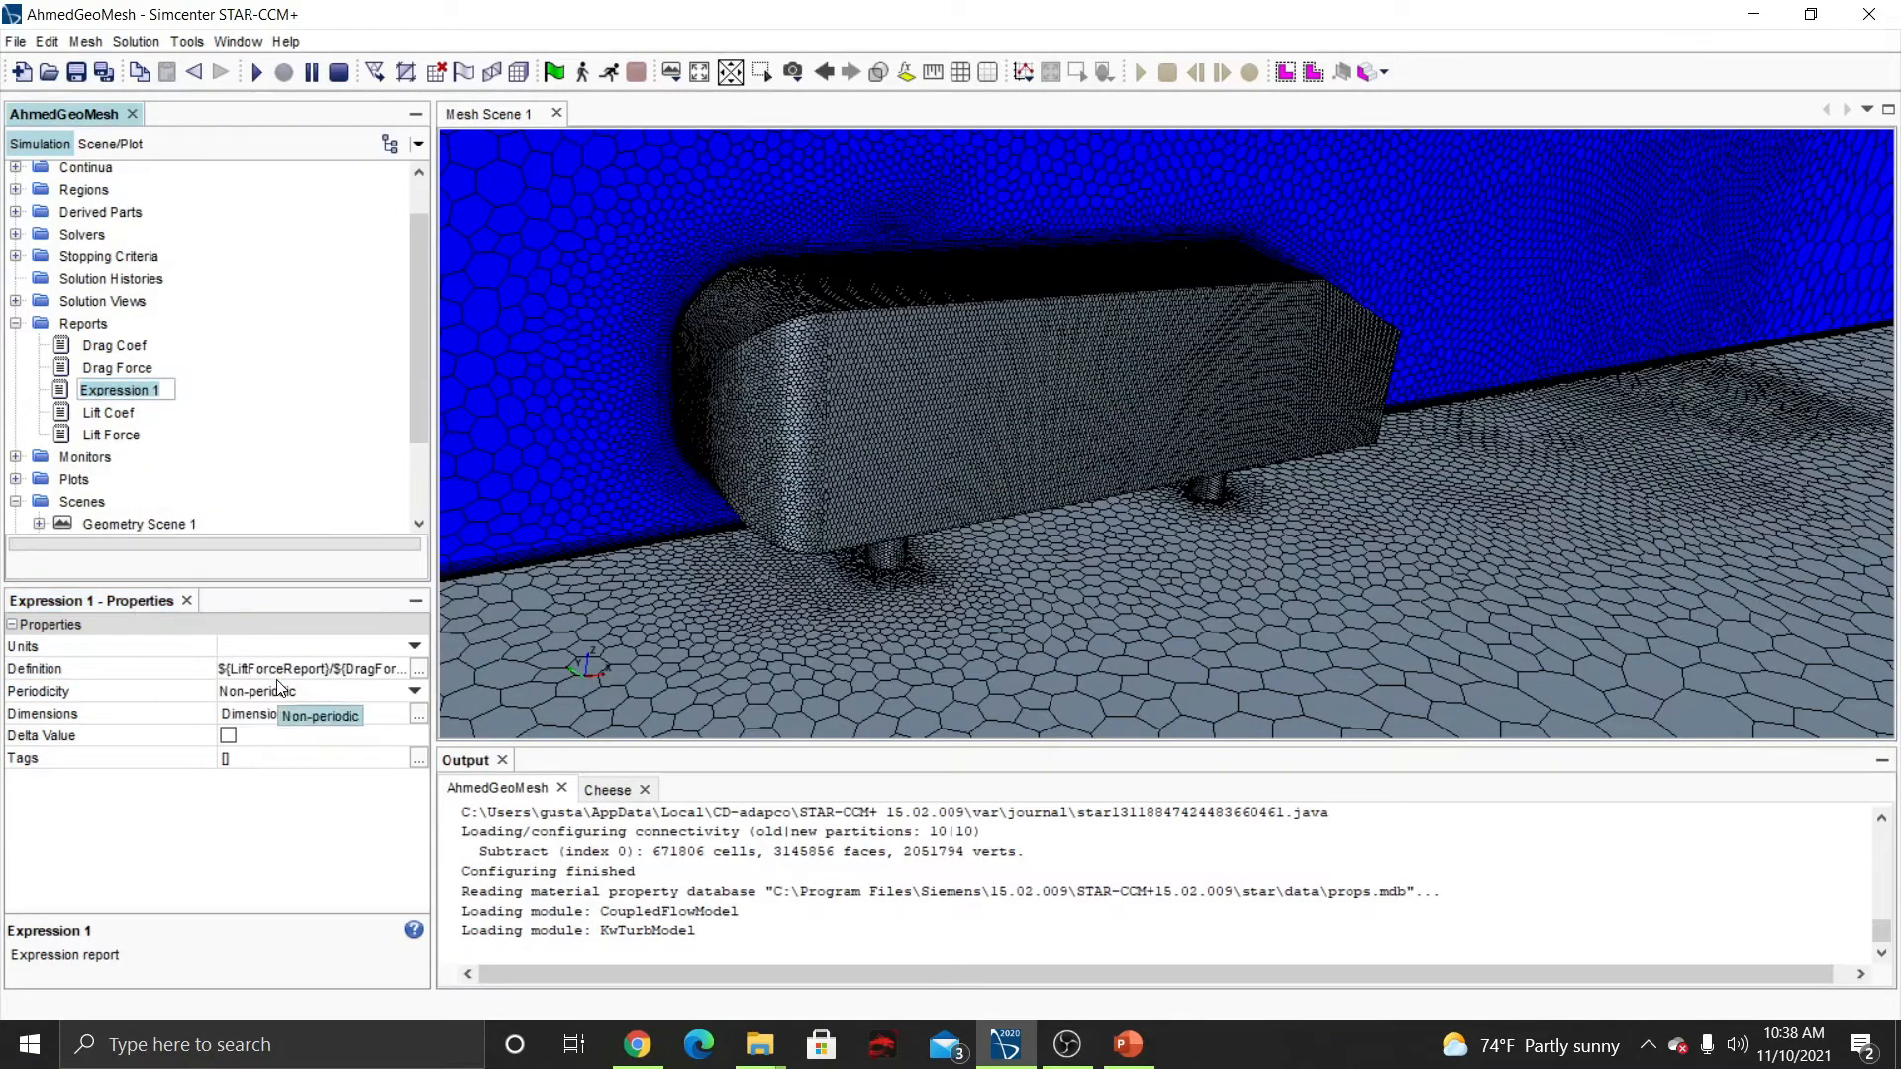
pyautogui.write('L/D')
pyautogui.press('Return')
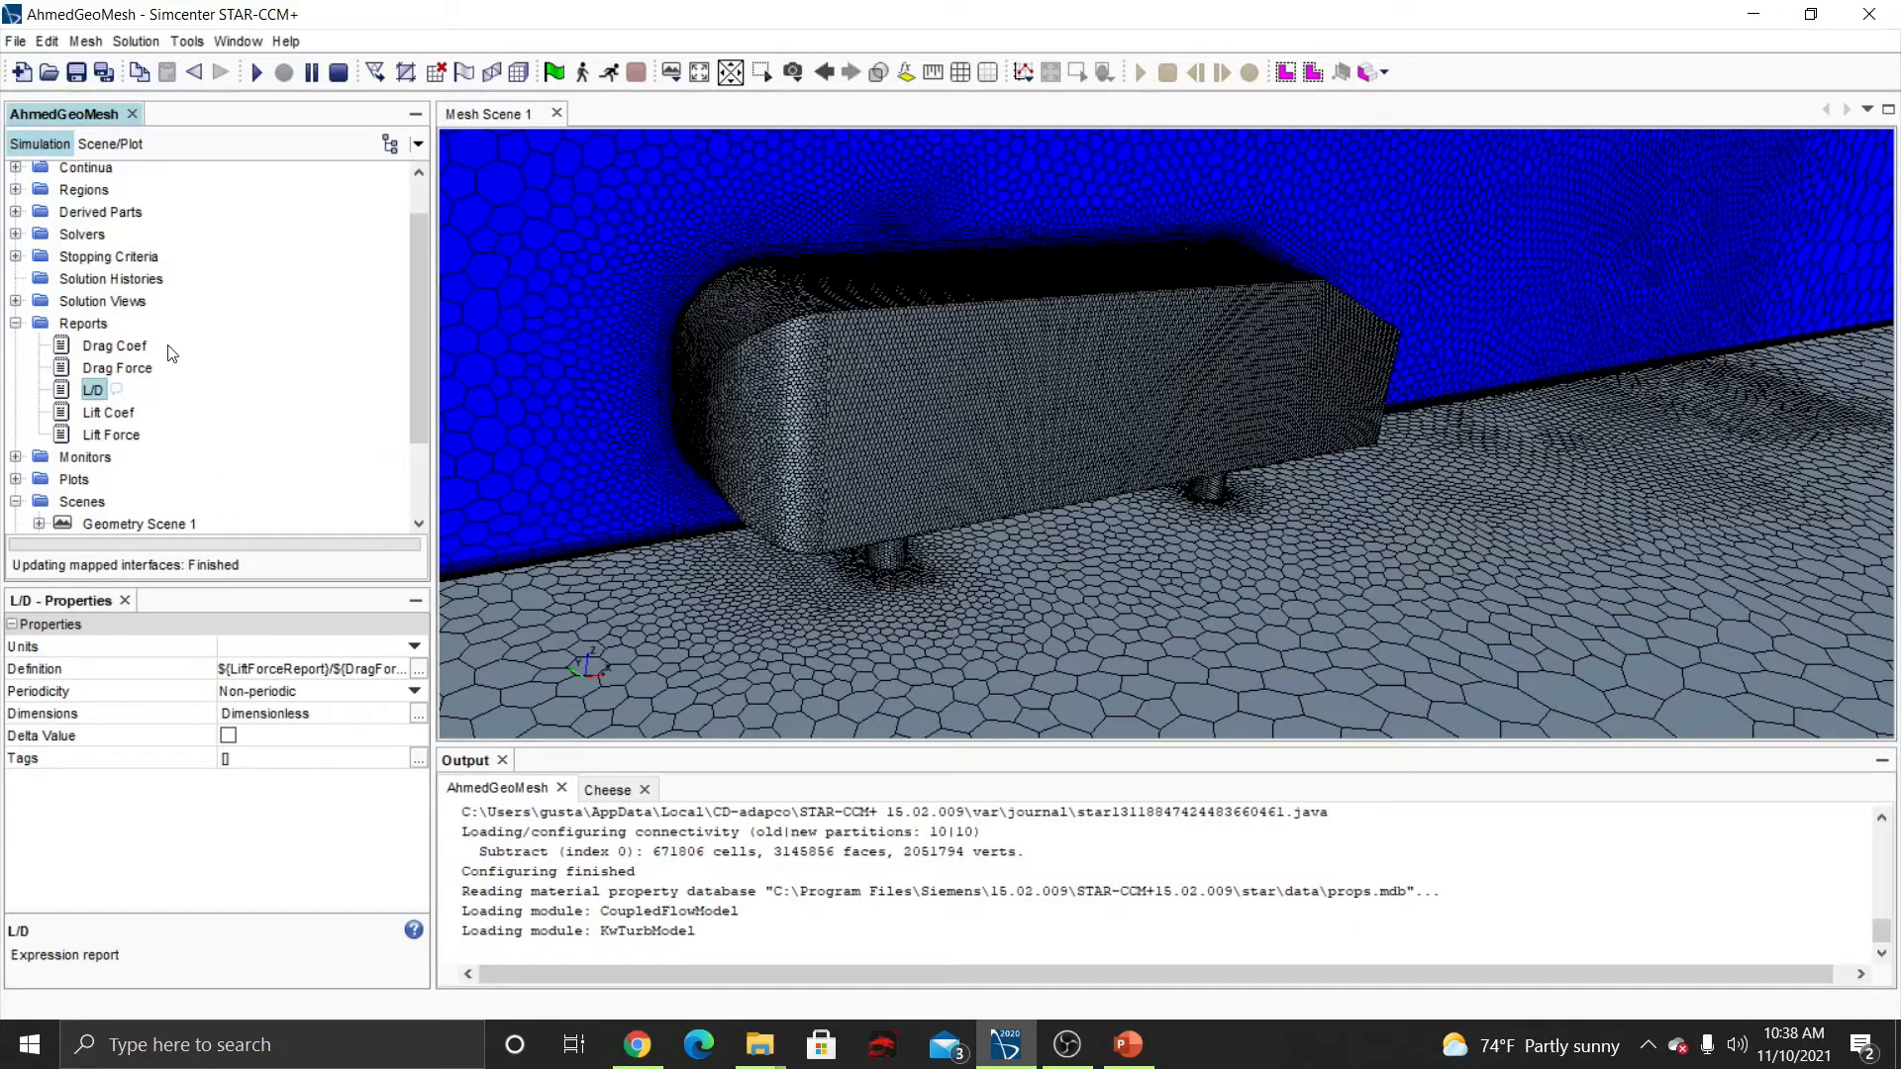
pyautogui.rightClick(91, 392)
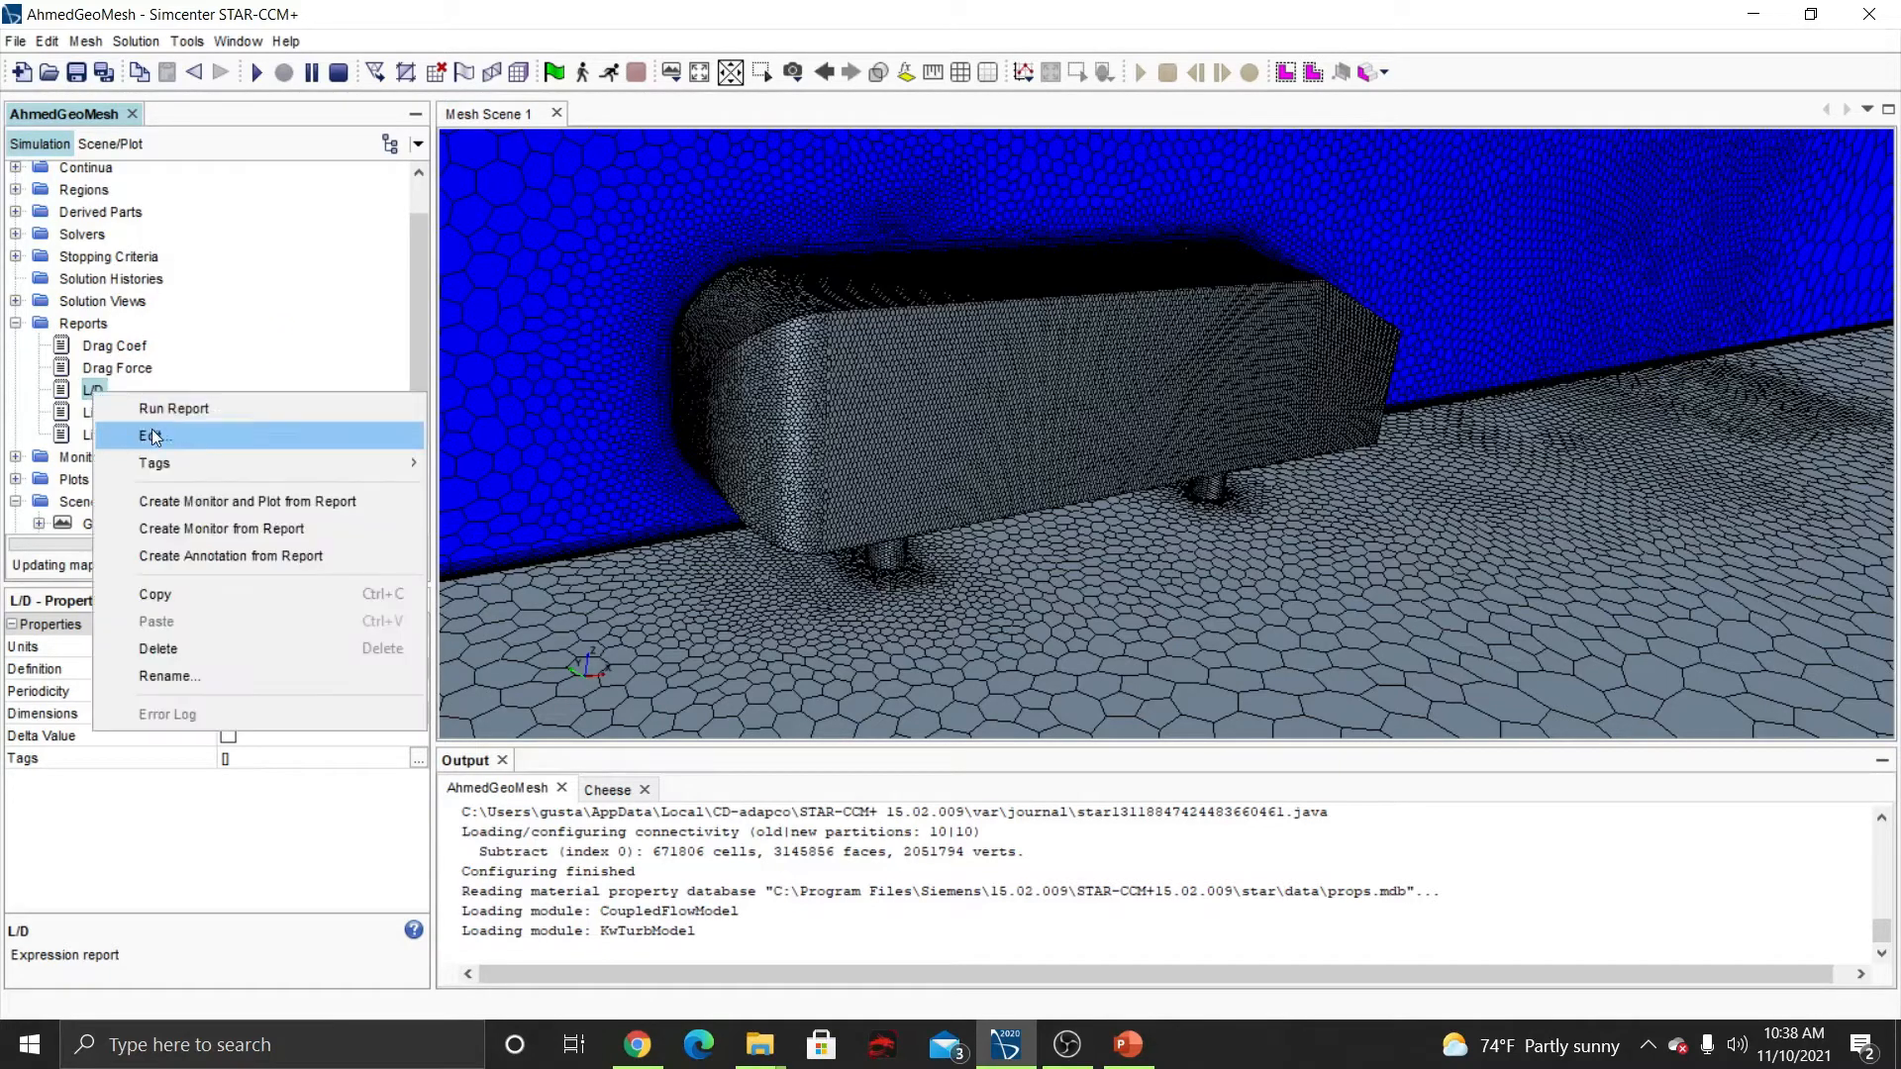
pyautogui.click(228, 502)
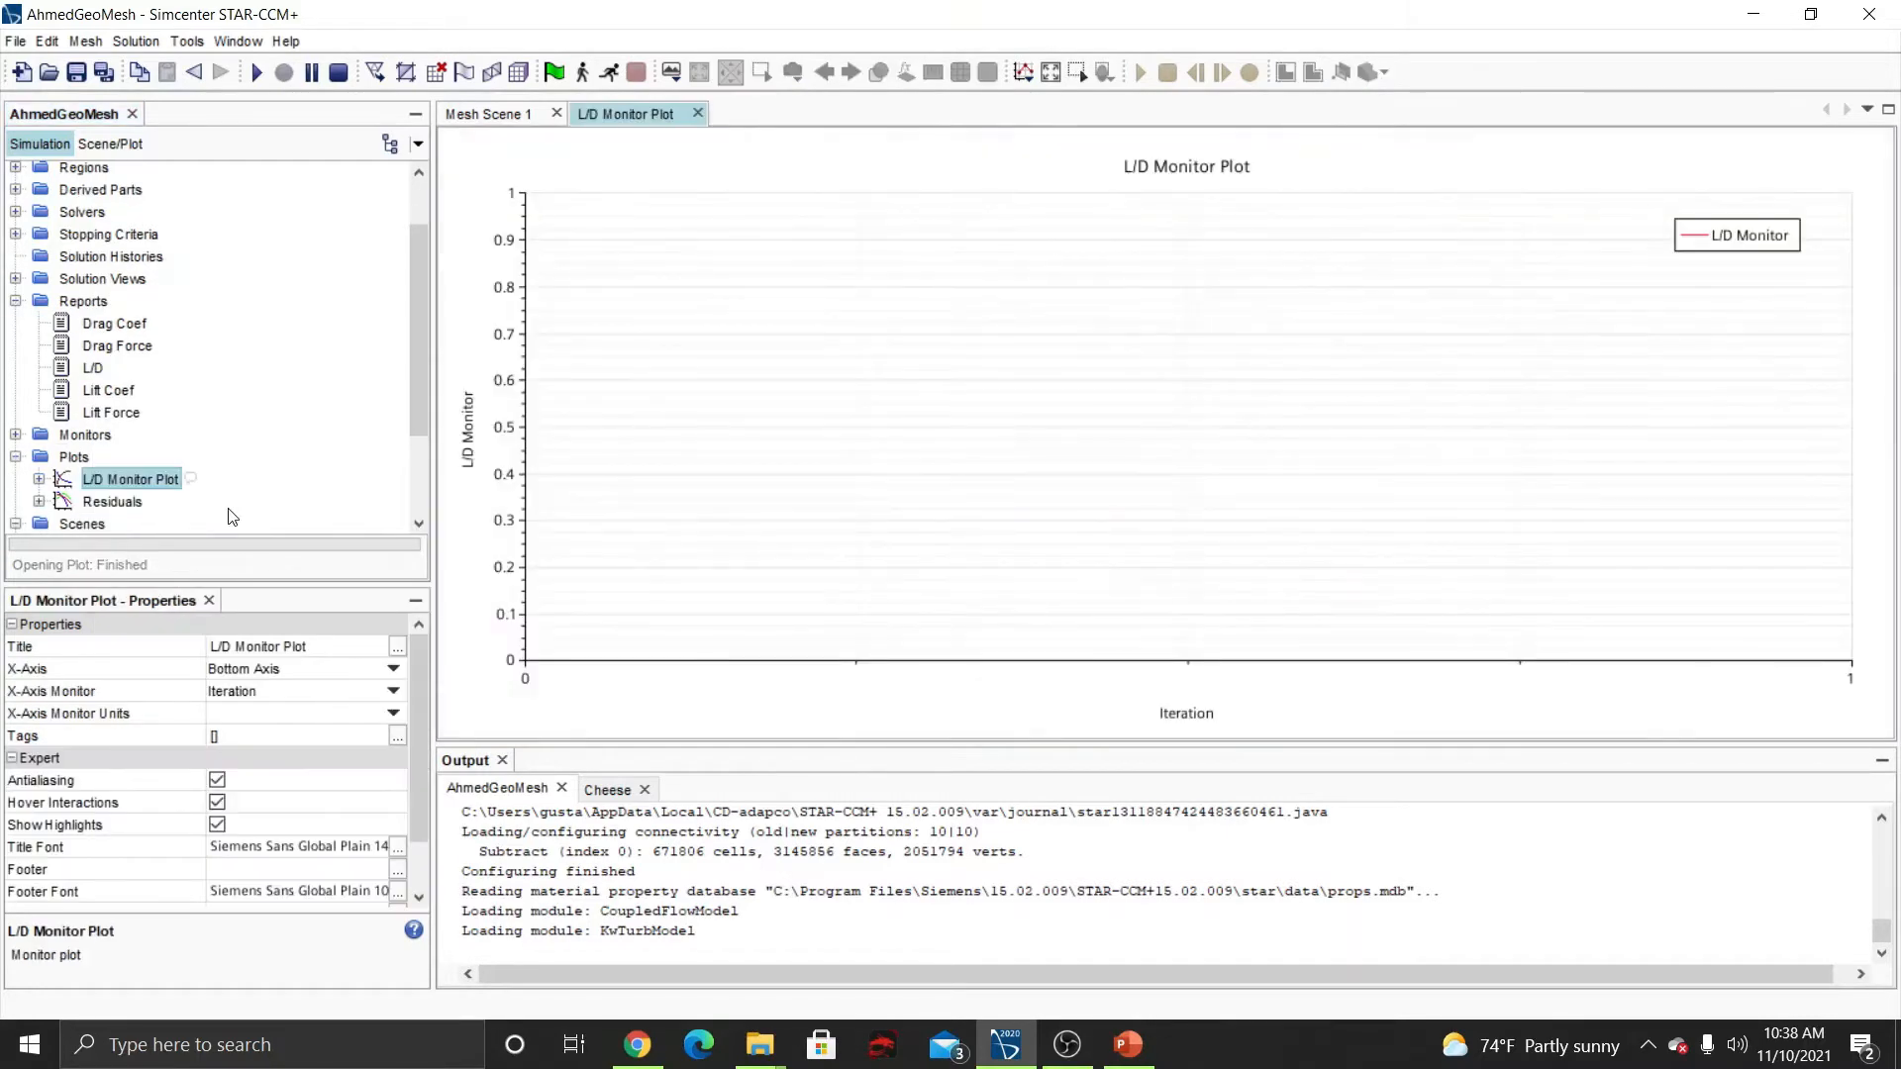
# Create a monitor and plot from the Lift Coef report and another from the Drag Coef report.
pyautogui.click(105, 392)
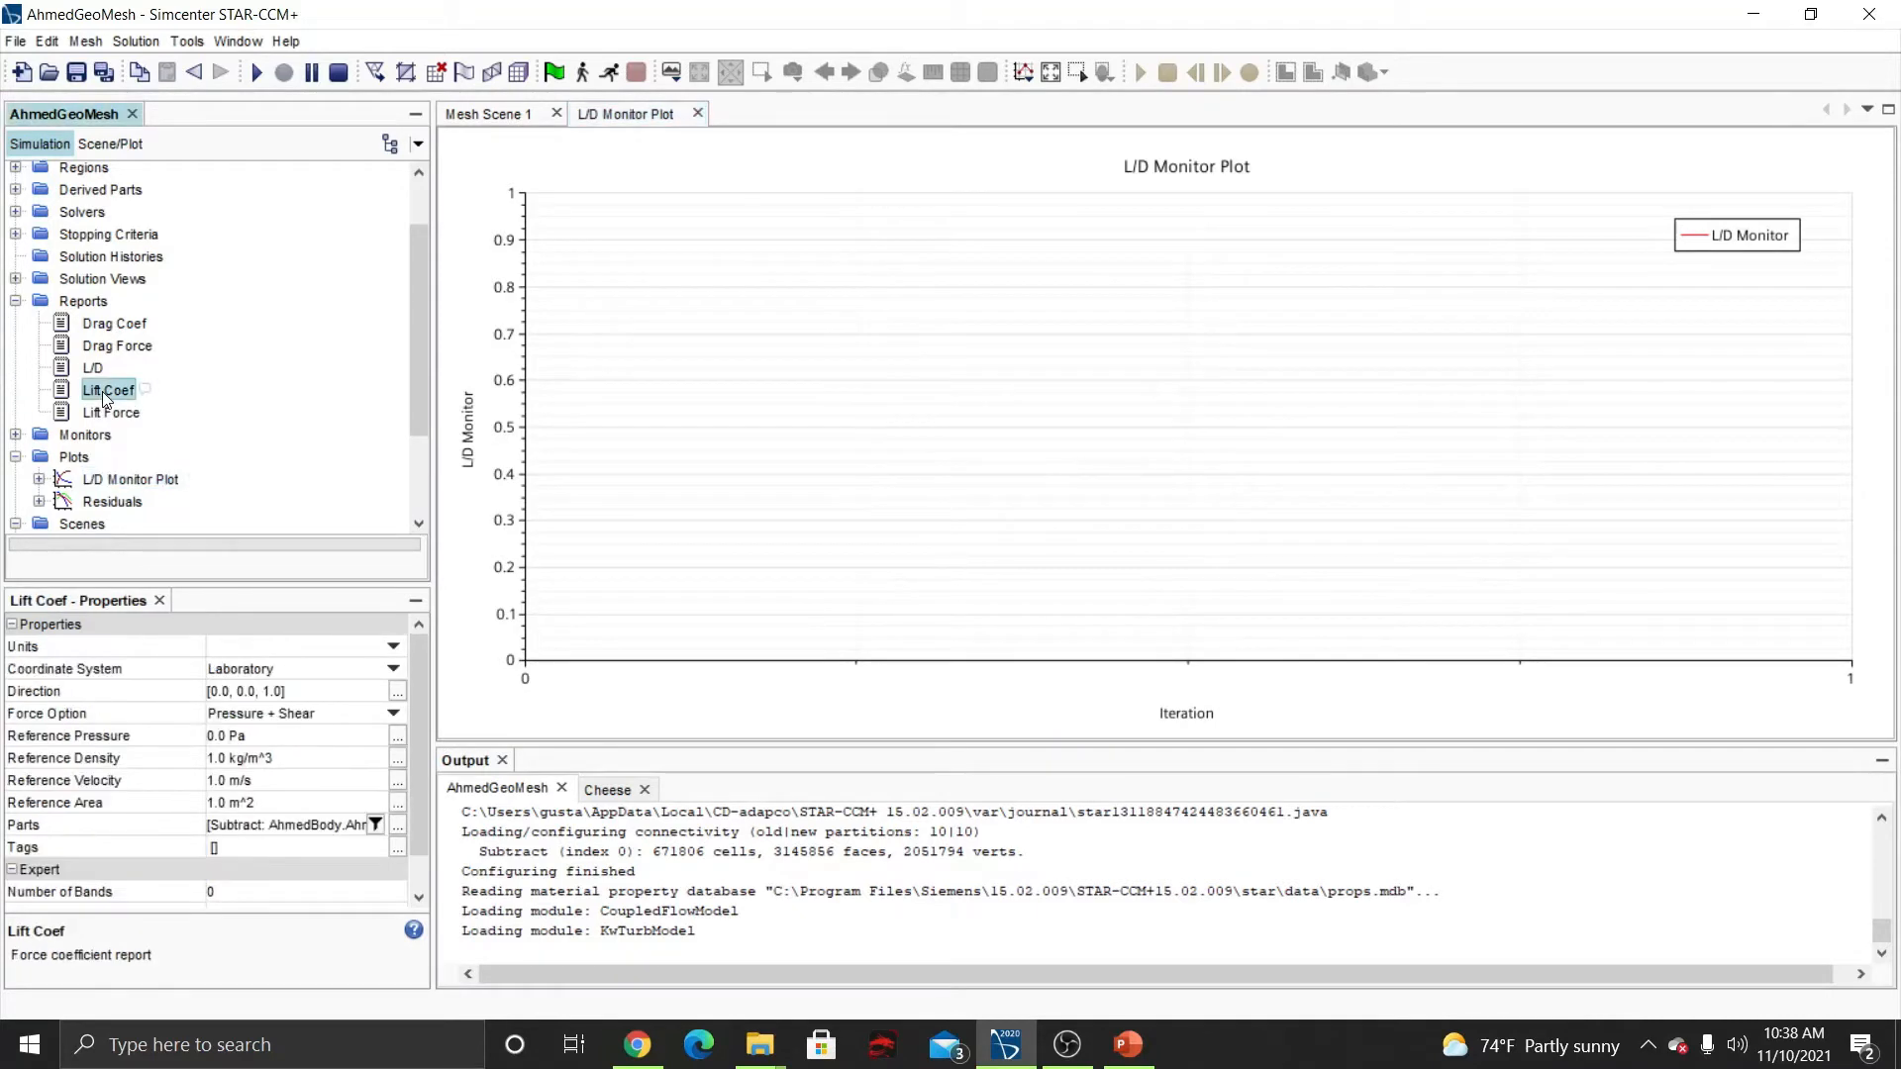
pyautogui.rightClick(103, 392)
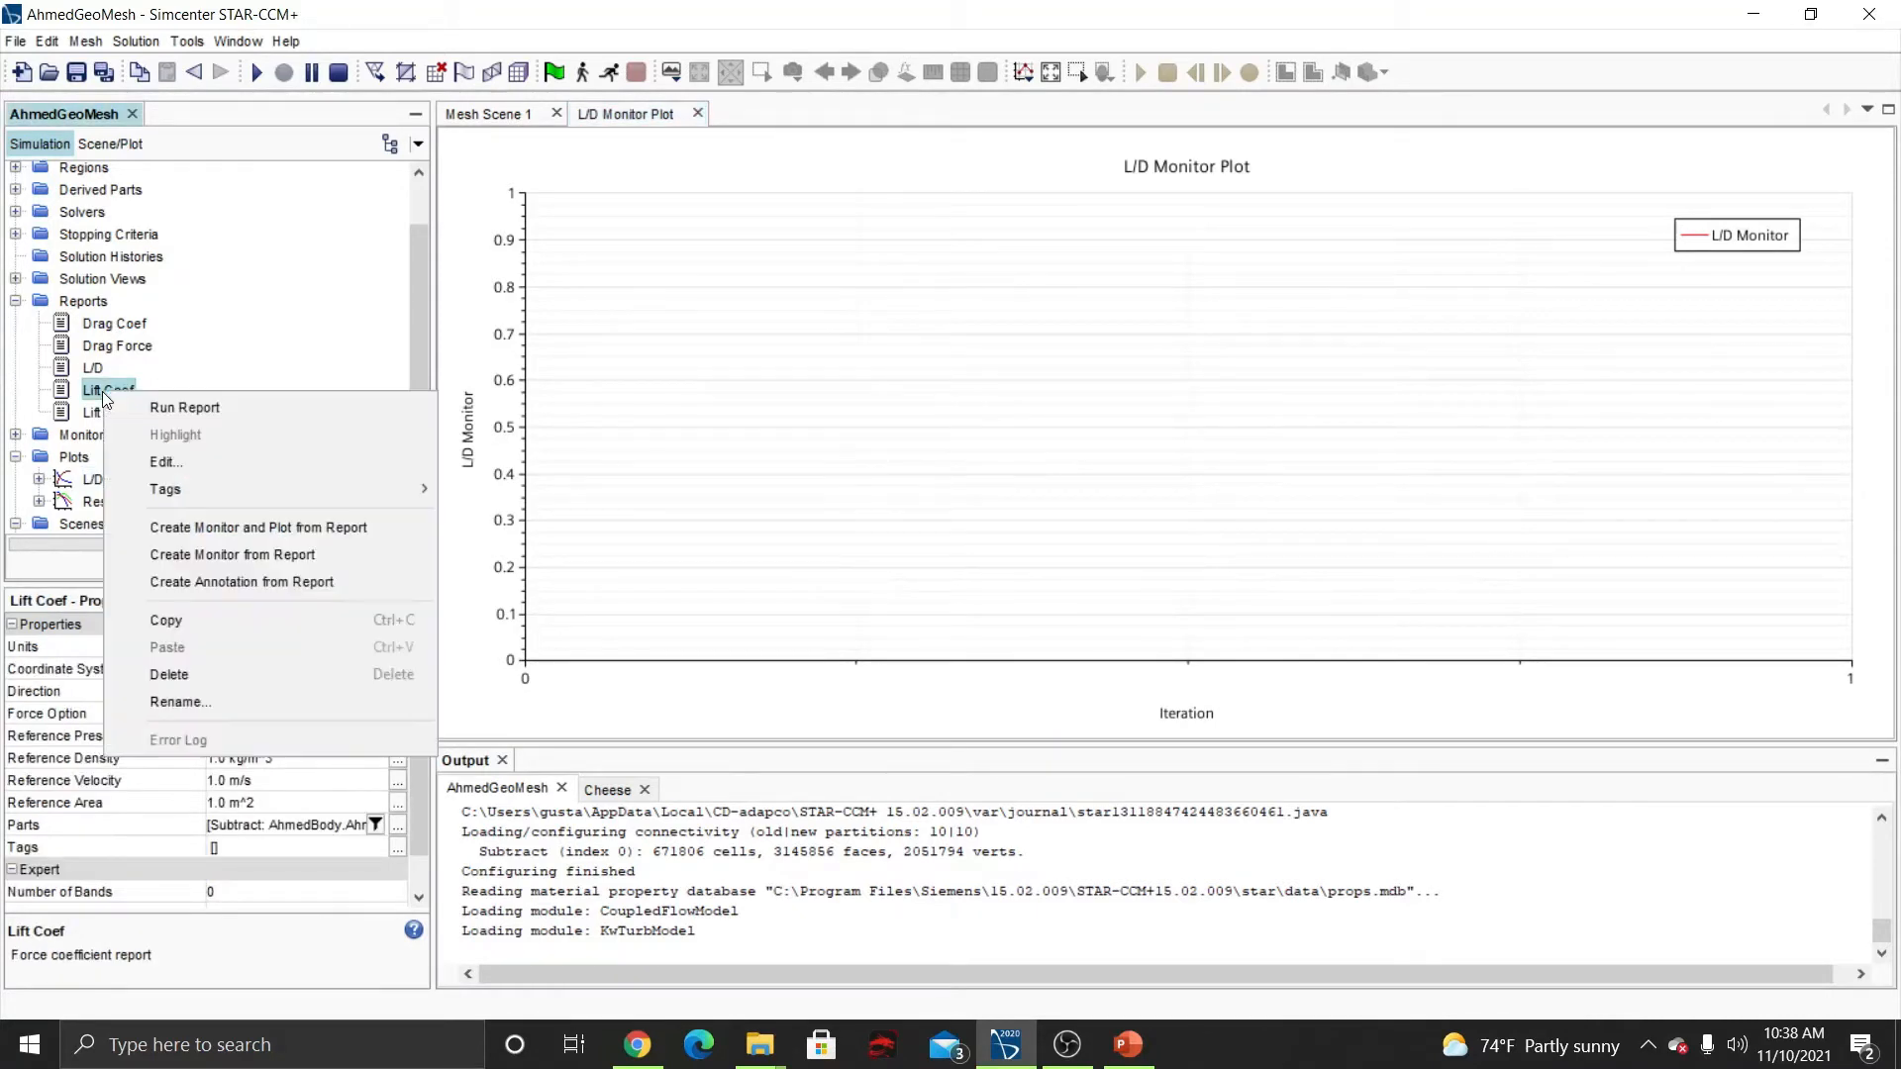
pyautogui.click(216, 526)
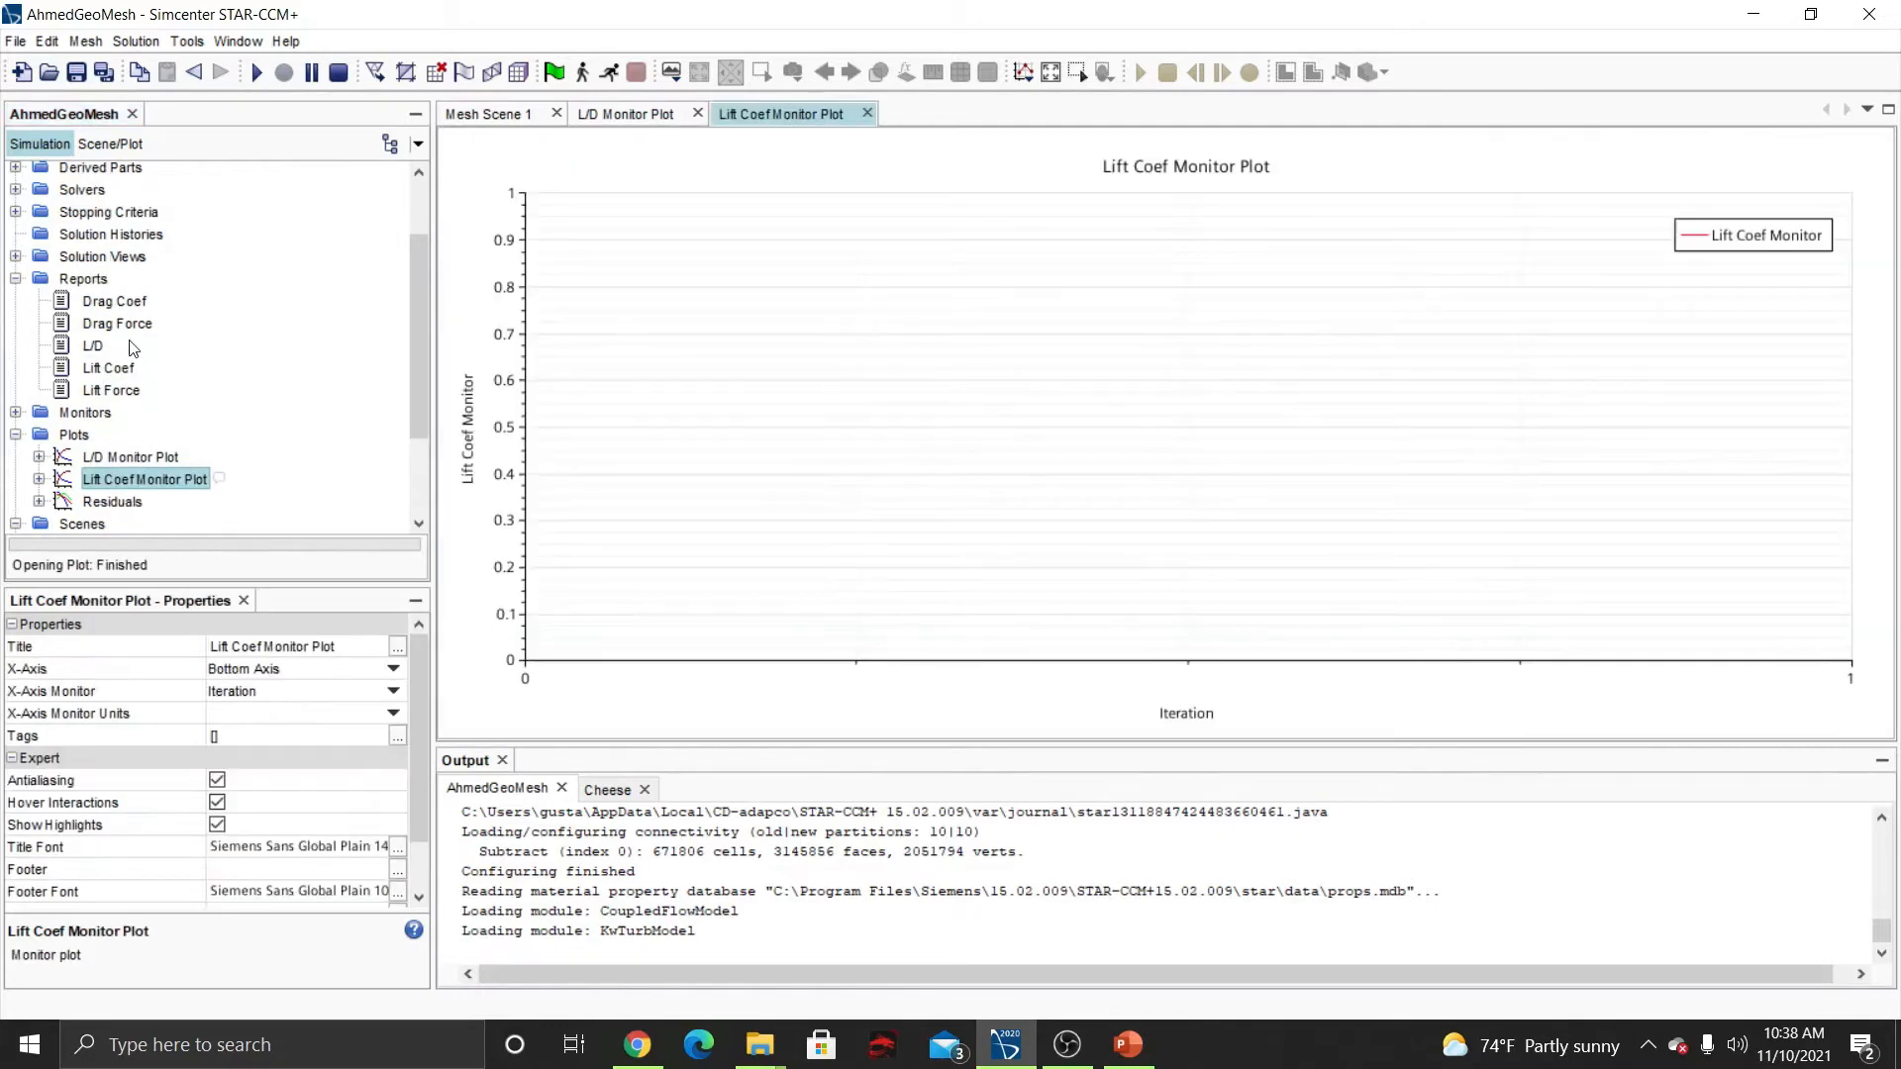
pyautogui.click(116, 301)
pyautogui.rightClick(116, 300)
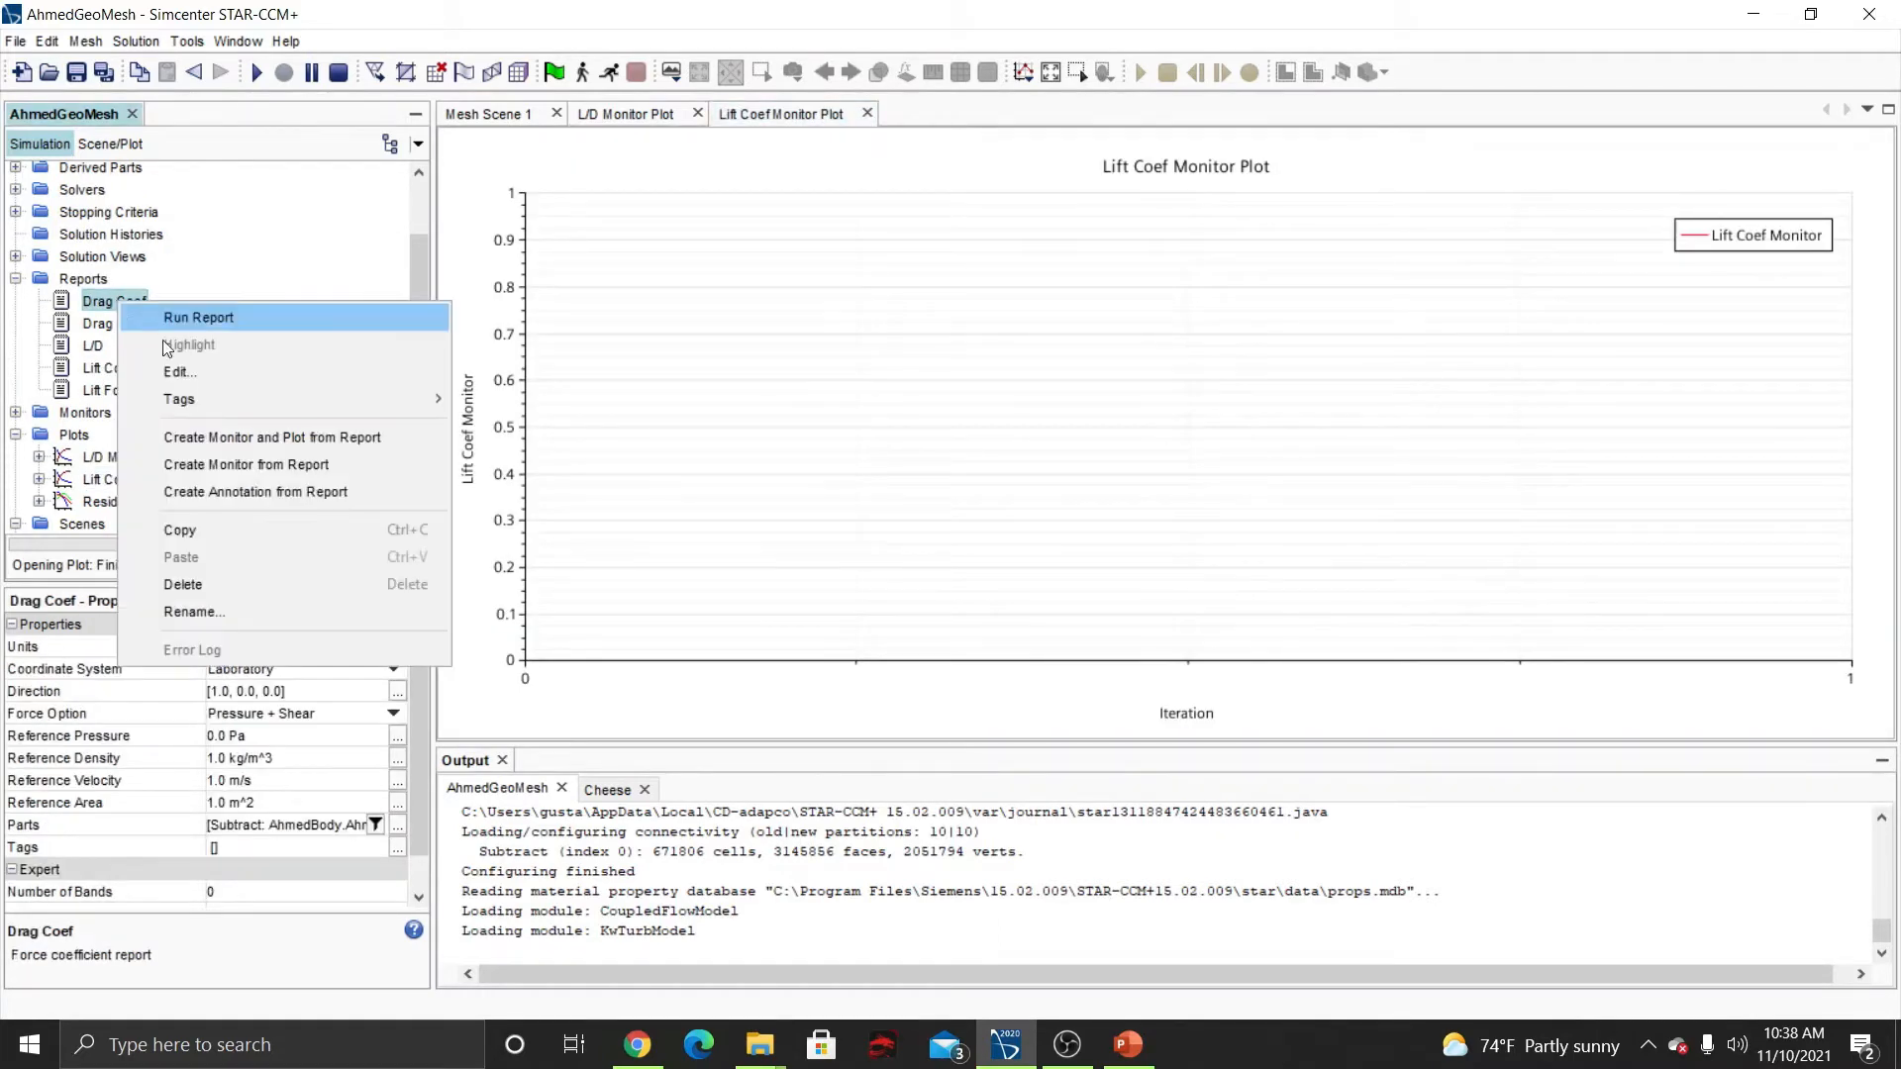
pyautogui.click(254, 434)
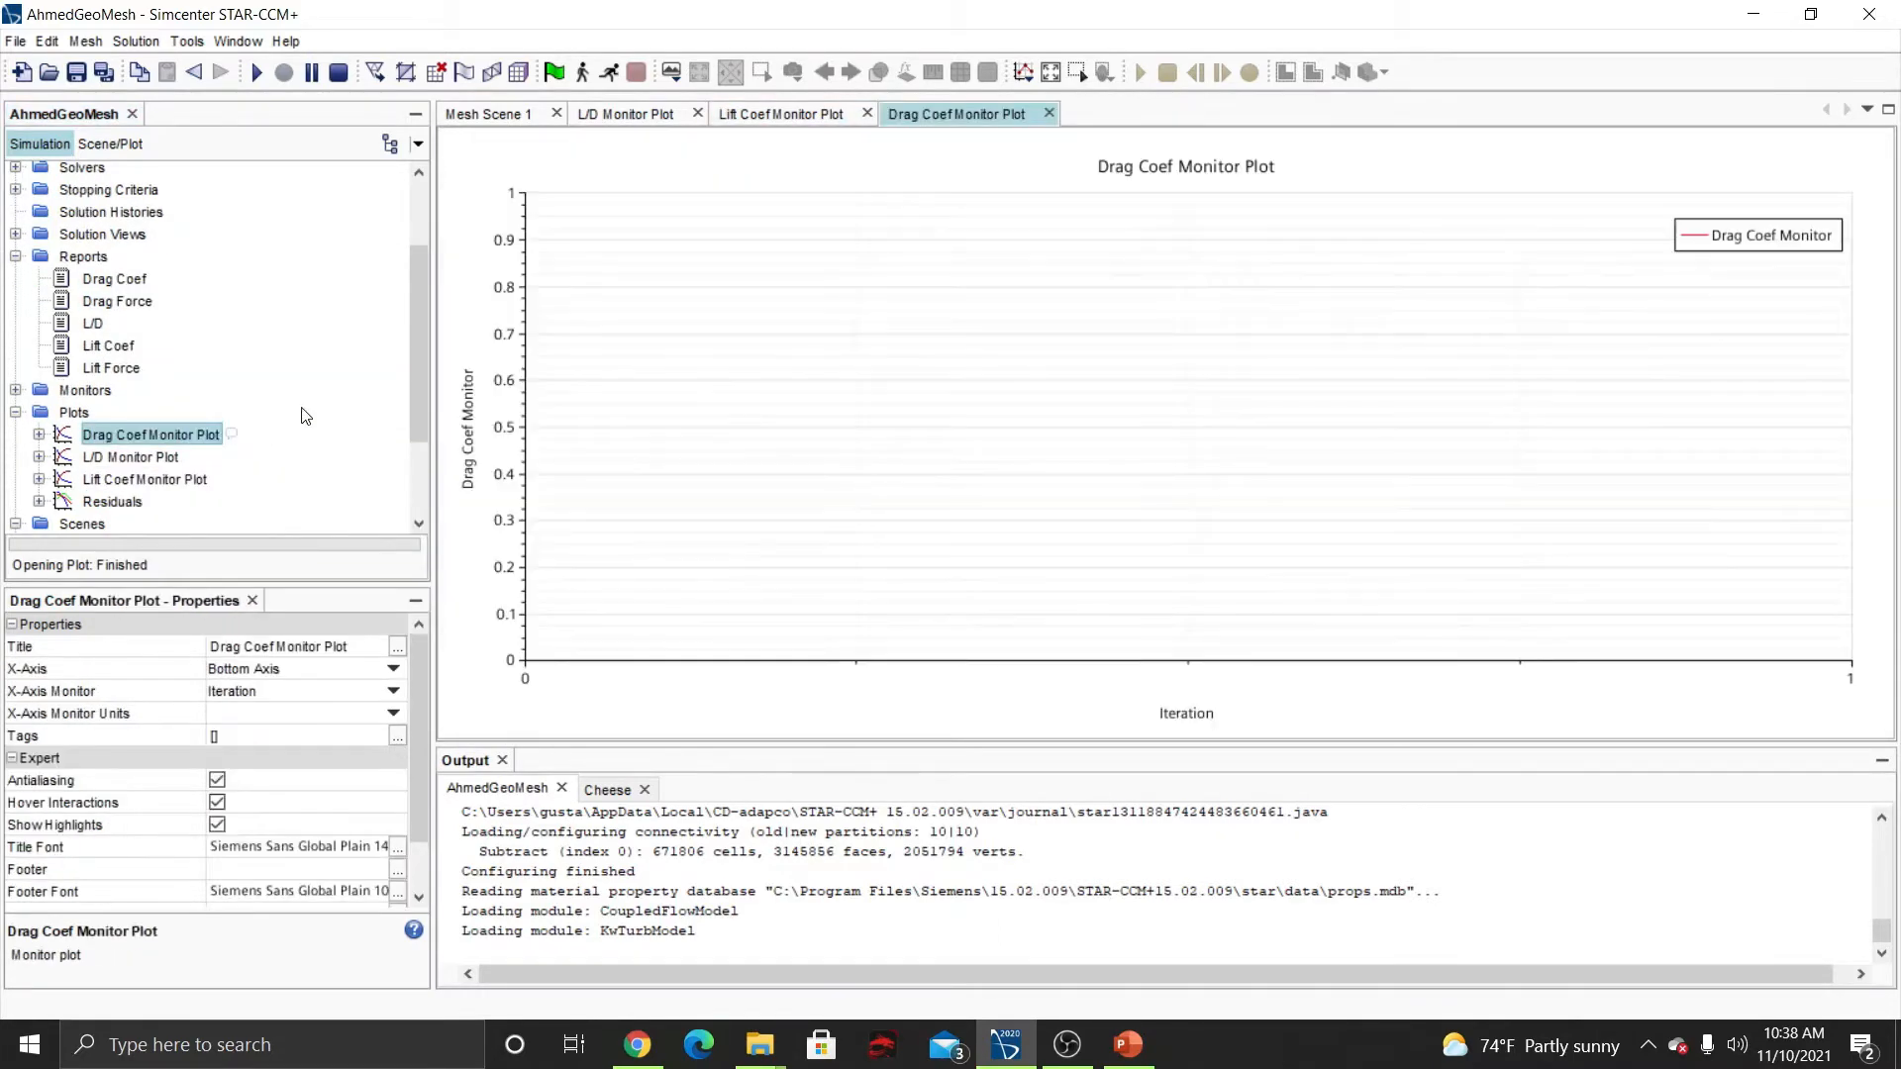
pyautogui.click(786, 115)
pyautogui.click(619, 116)
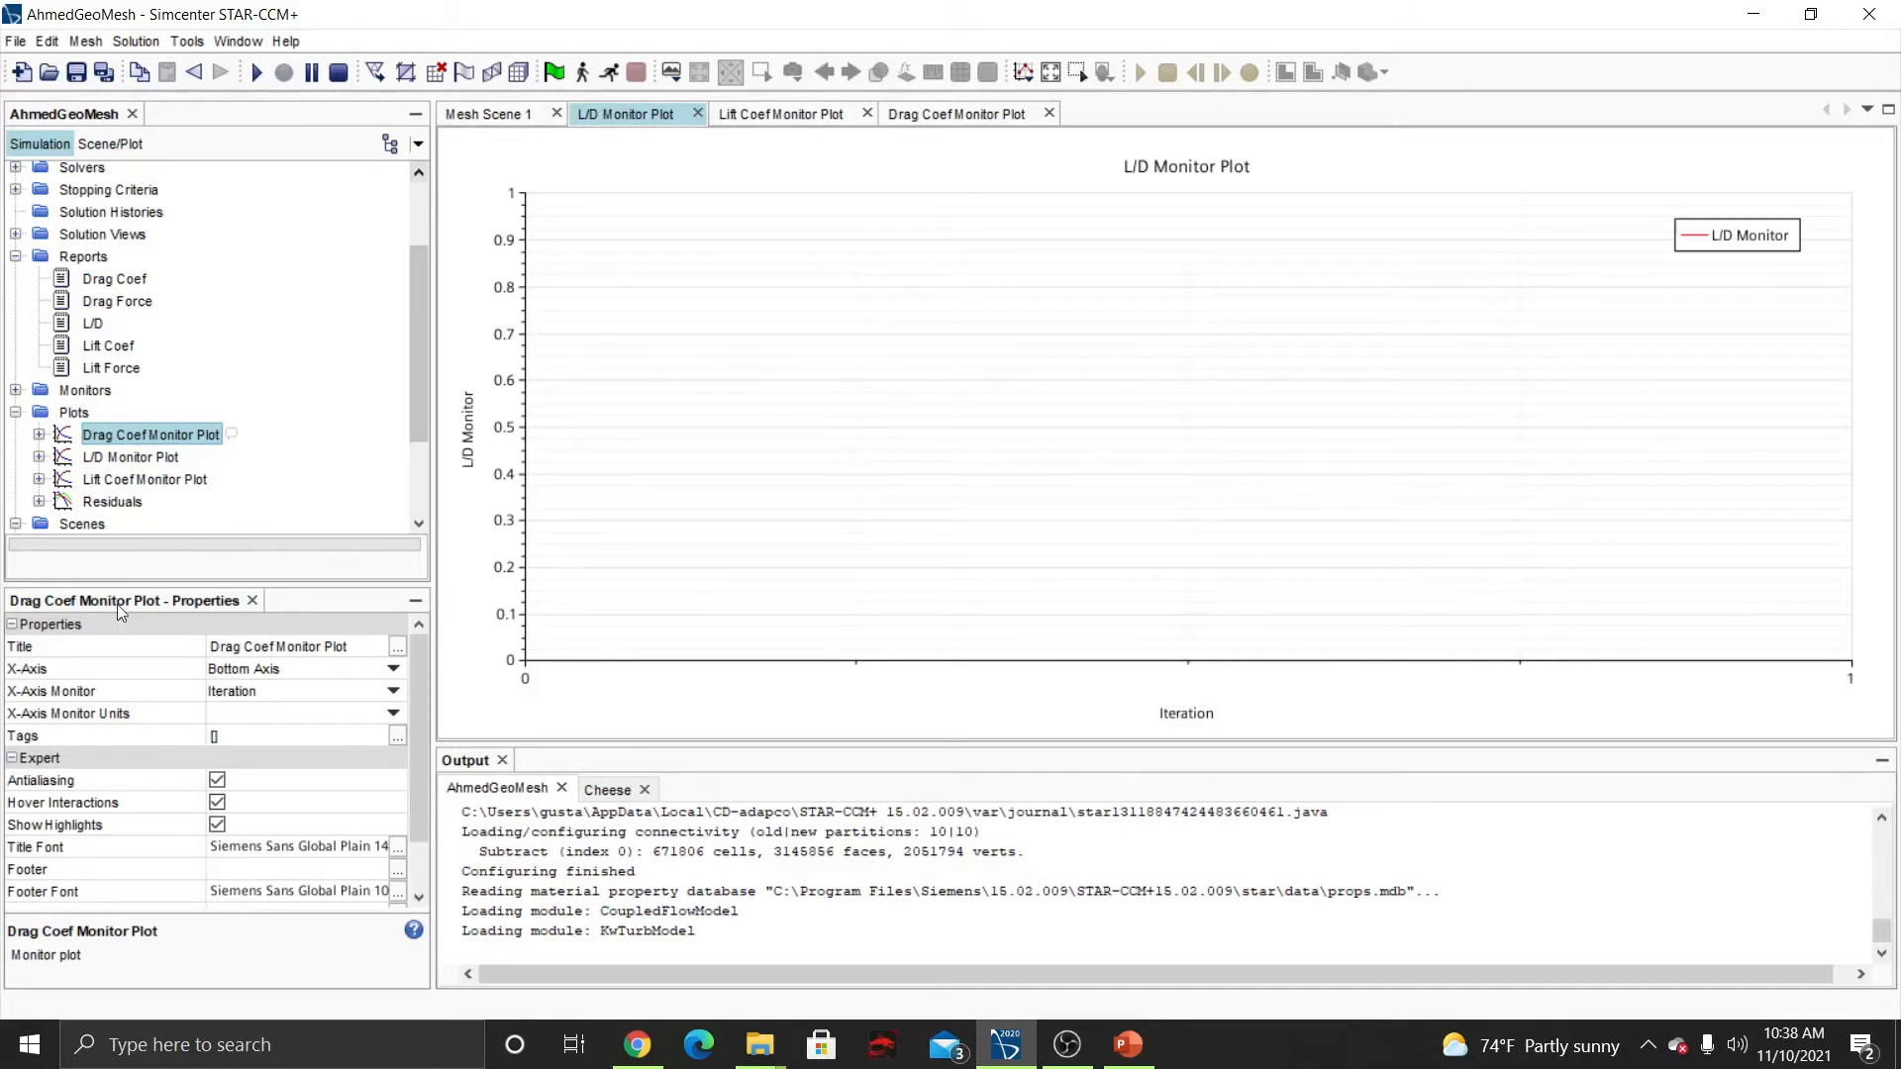
# Create a new scalar scene in the simulation.
pyautogui.scroll(-2, 146, 369)
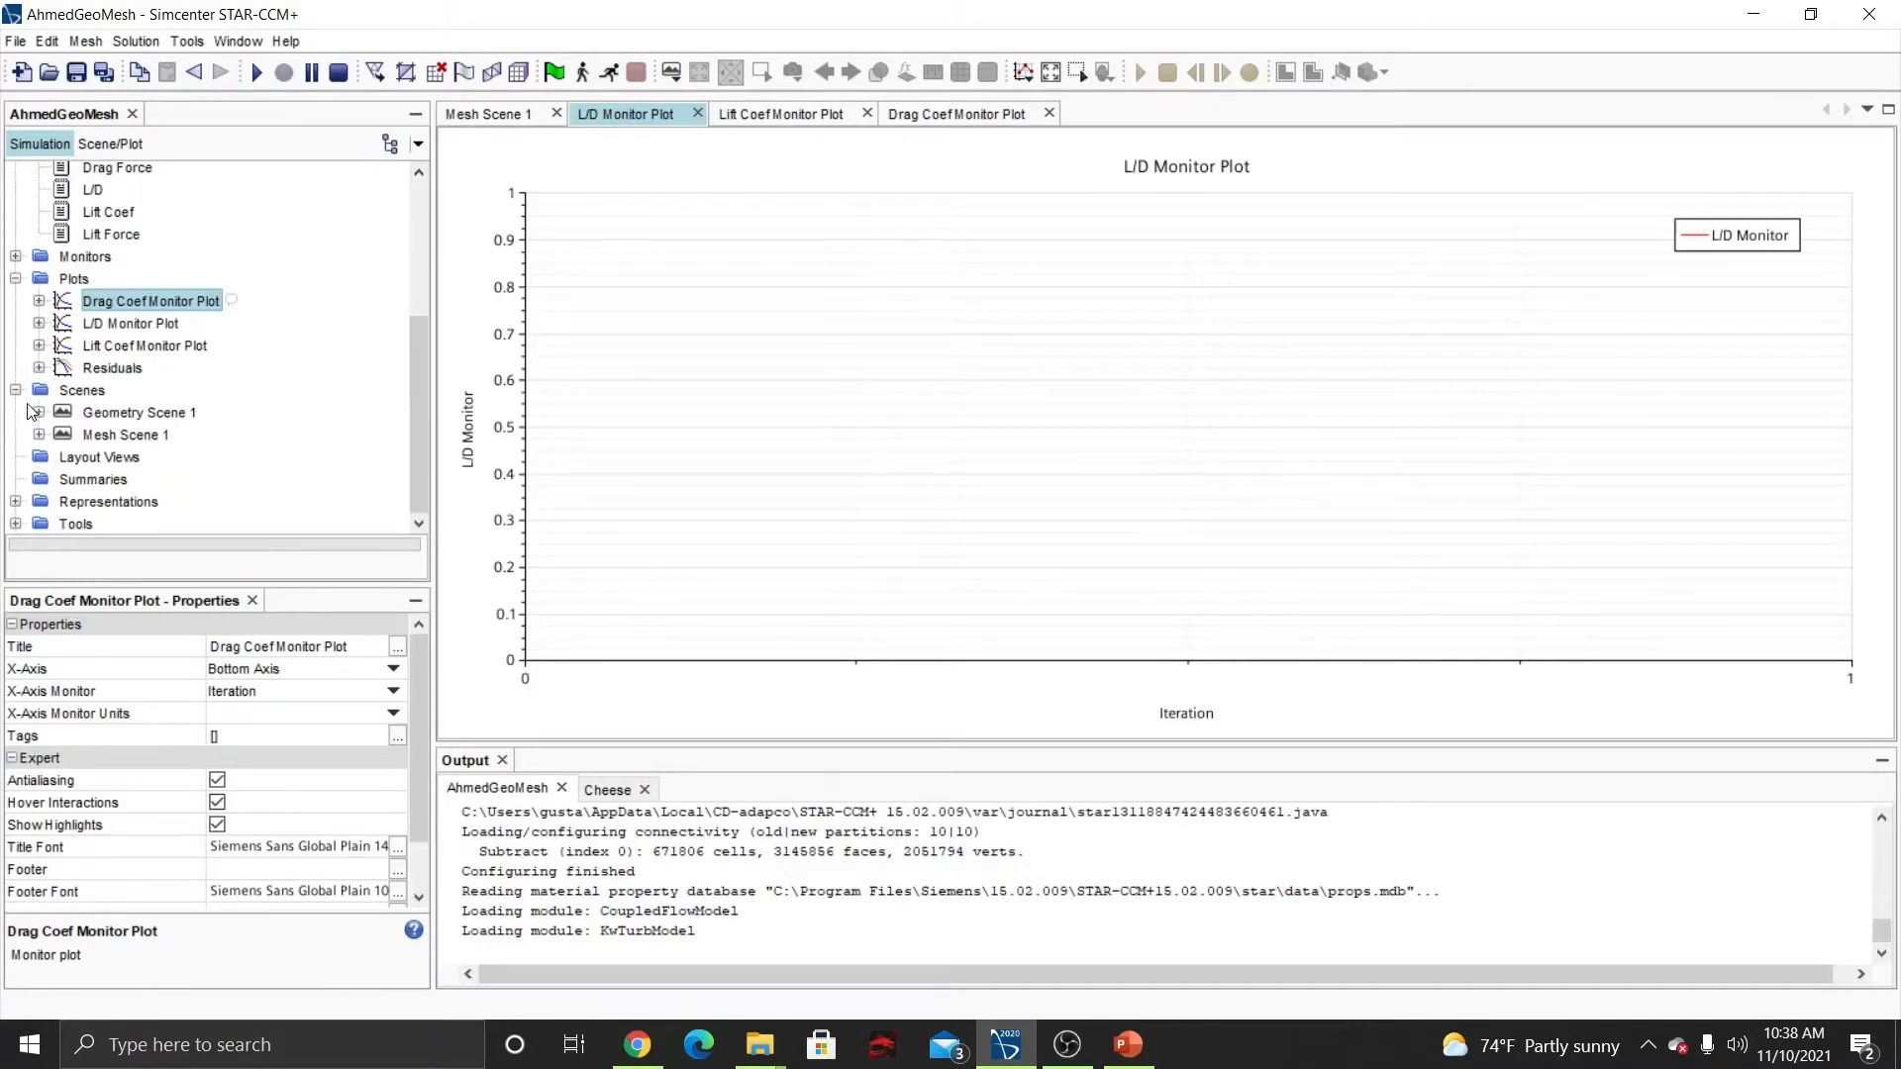
pyautogui.click(72, 394)
pyautogui.rightClick(79, 395)
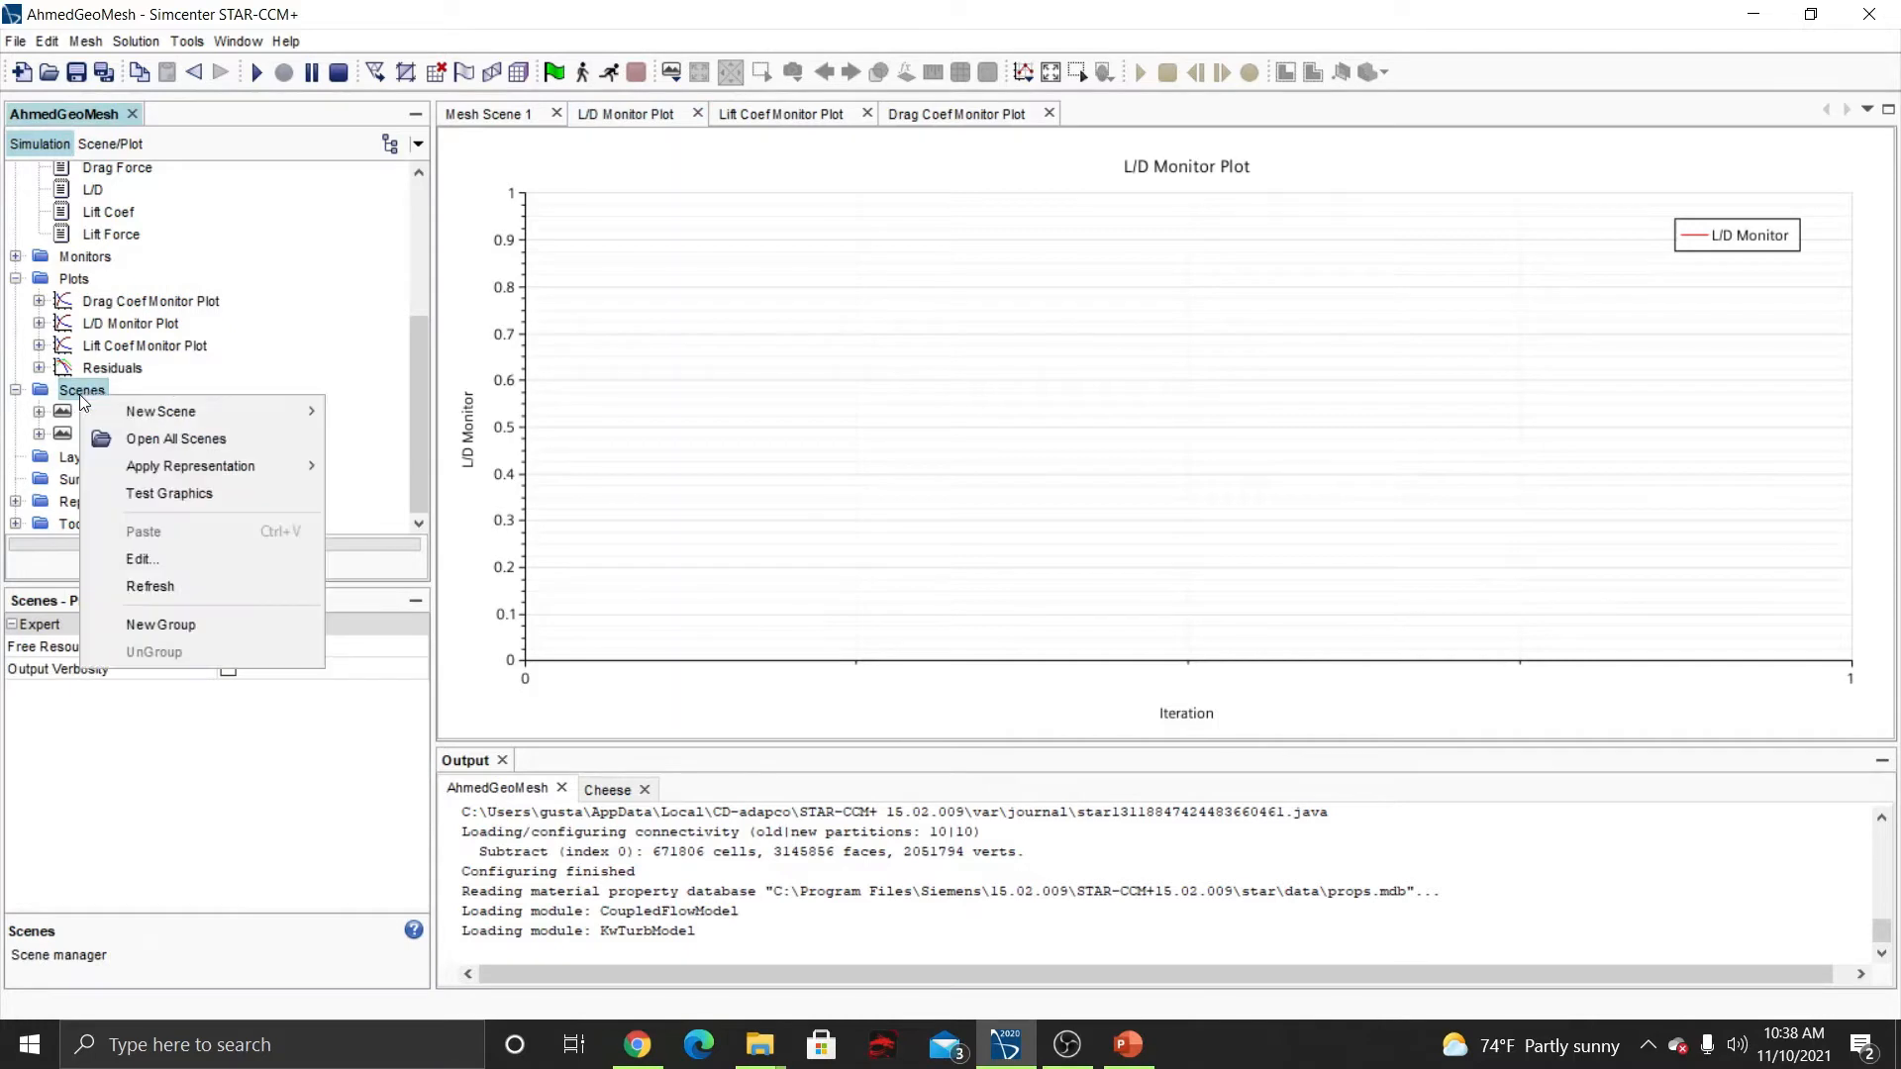
pyautogui.moveTo(259, 420)
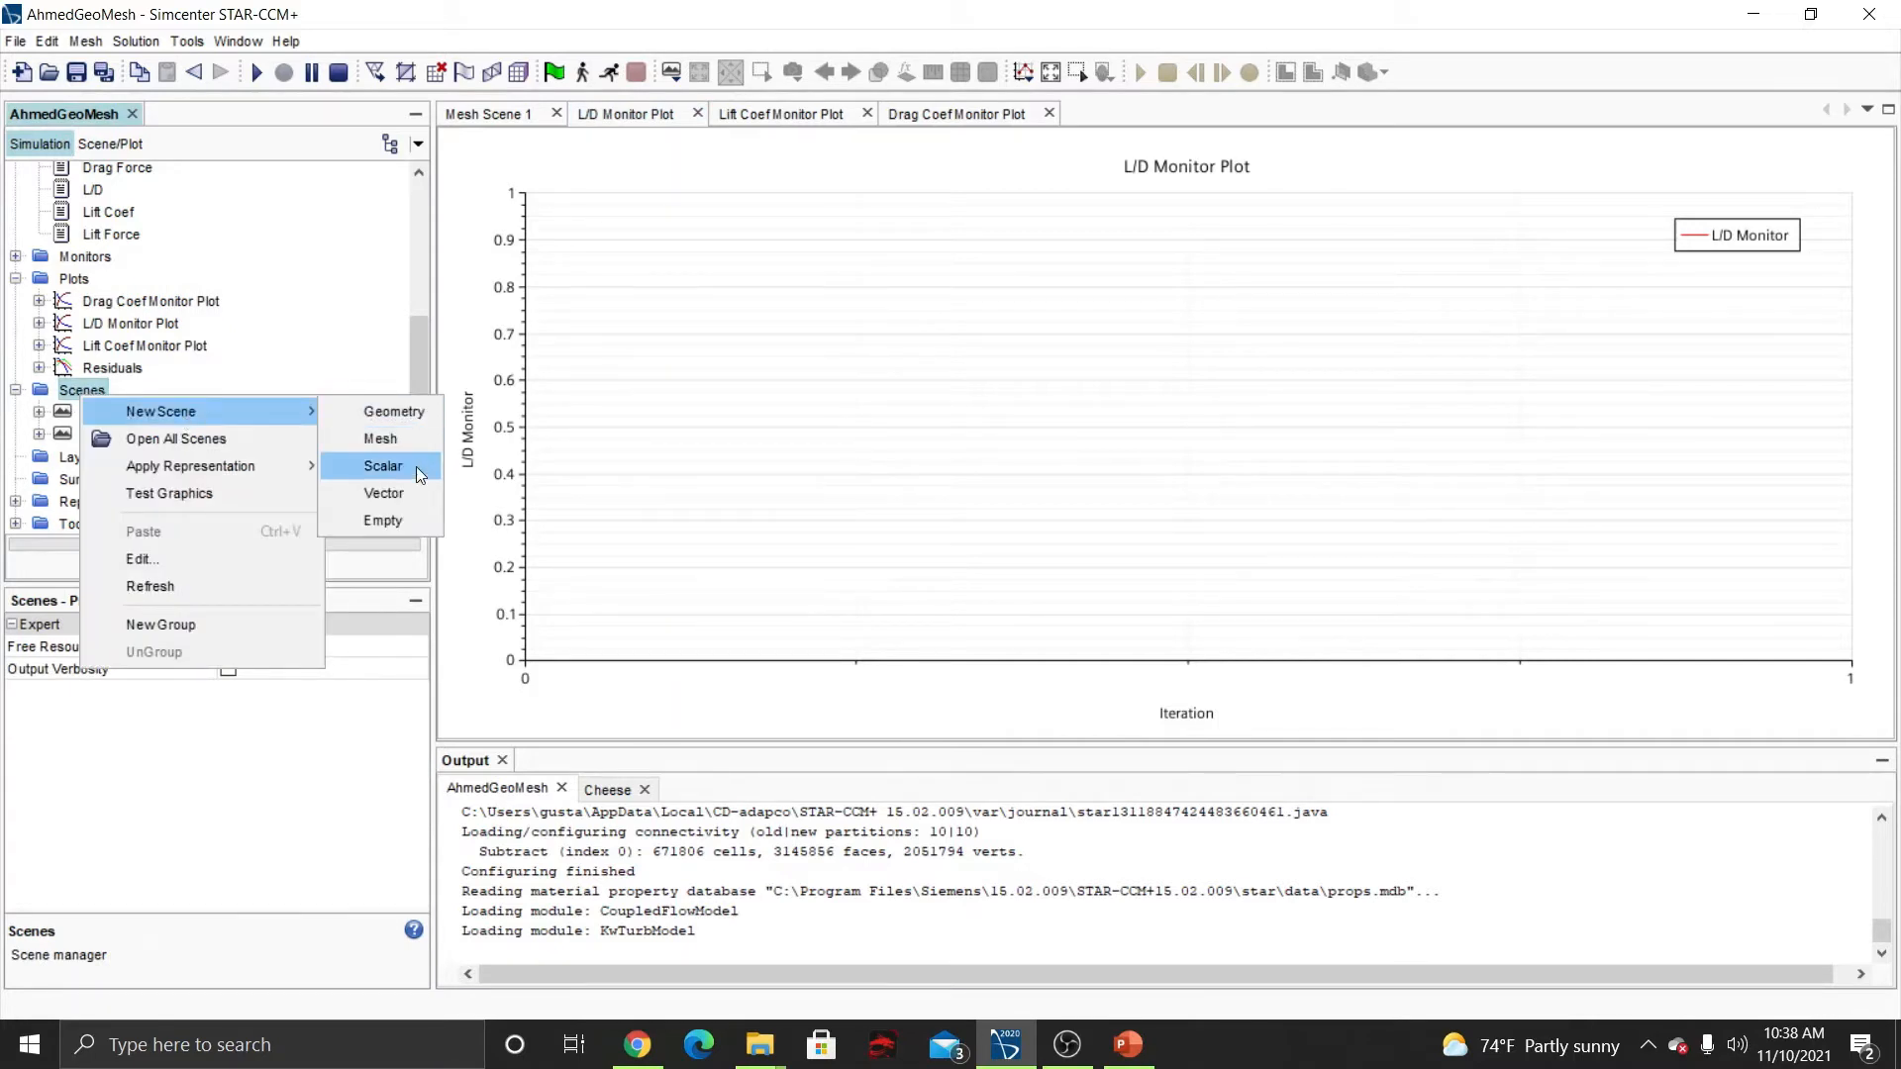
pyautogui.click(383, 466)
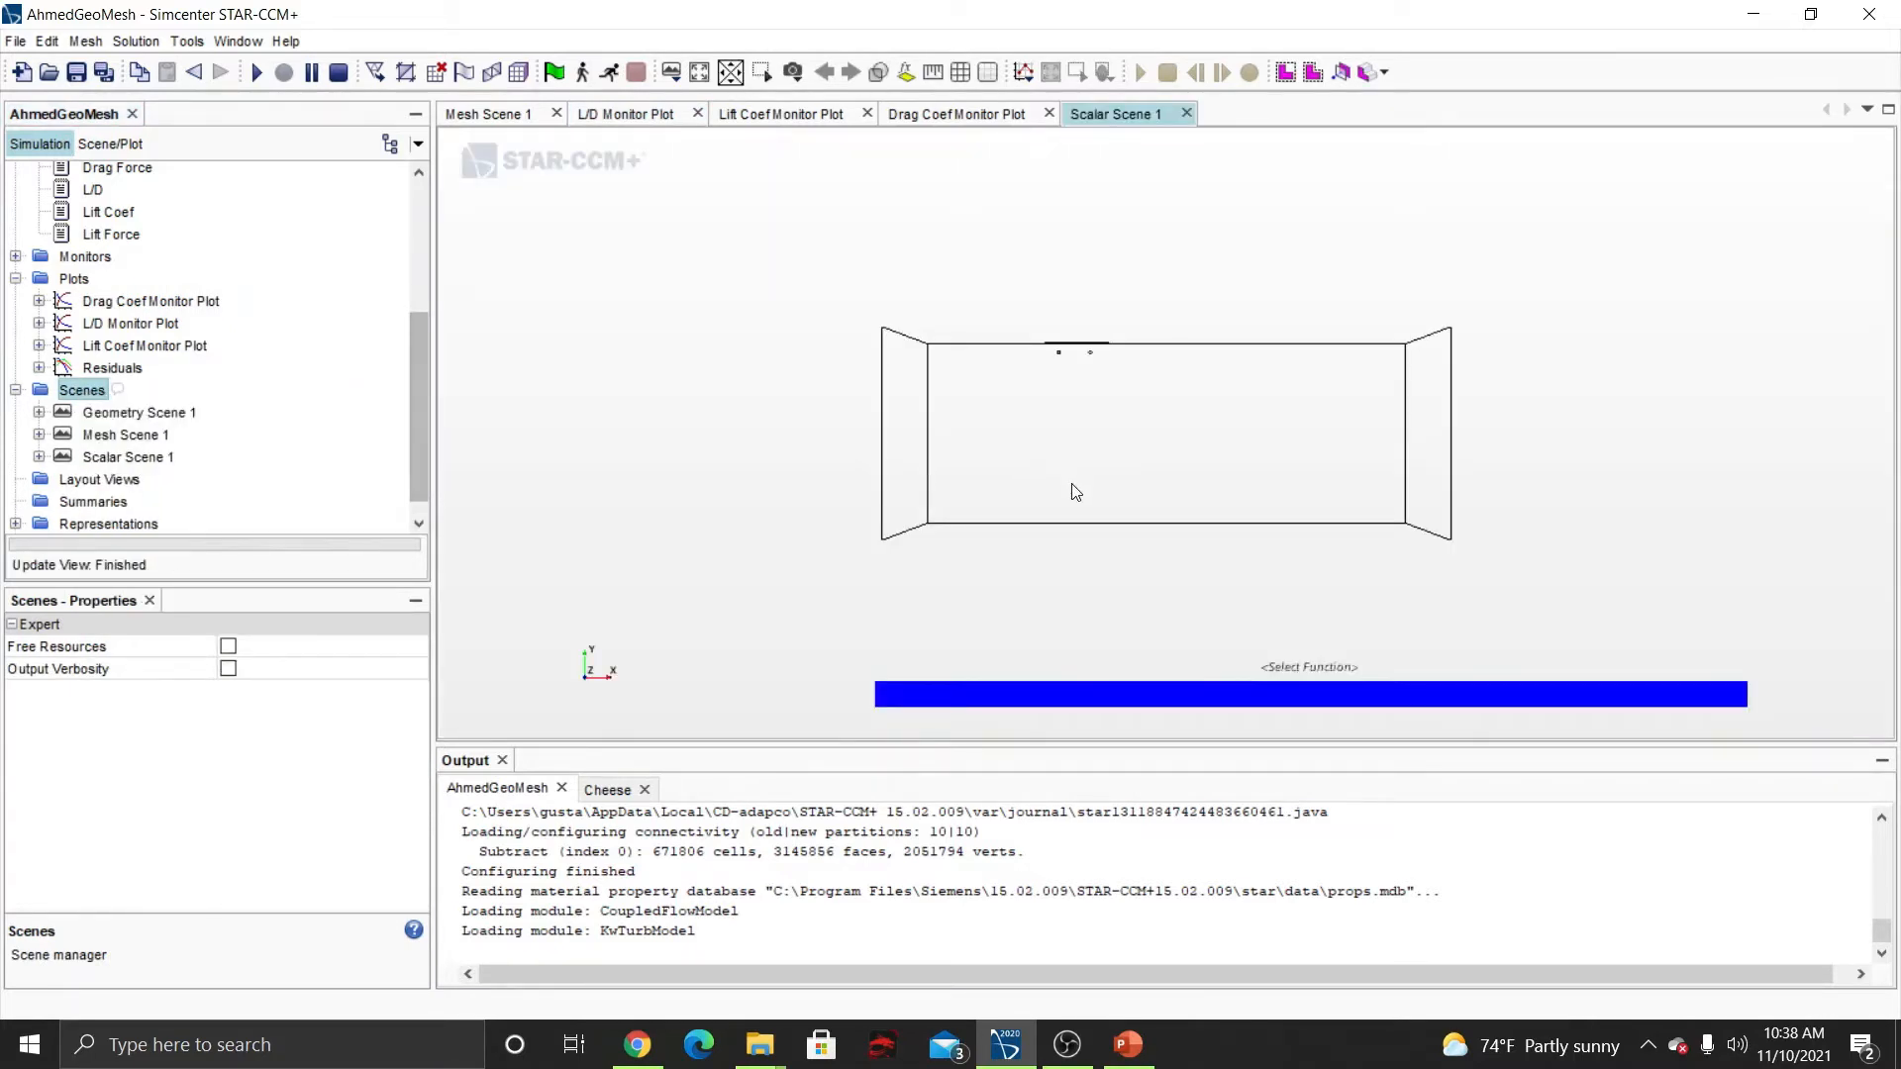
# Examine the Ahmed body outline in the new scalar scene up close from an oblique side angle.
pyautogui.moveTo(1072, 484); pyautogui.dragTo(1020, 366)
pyautogui.scroll(3, 1042, 542)
pyautogui.scroll(6, 1104, 453)
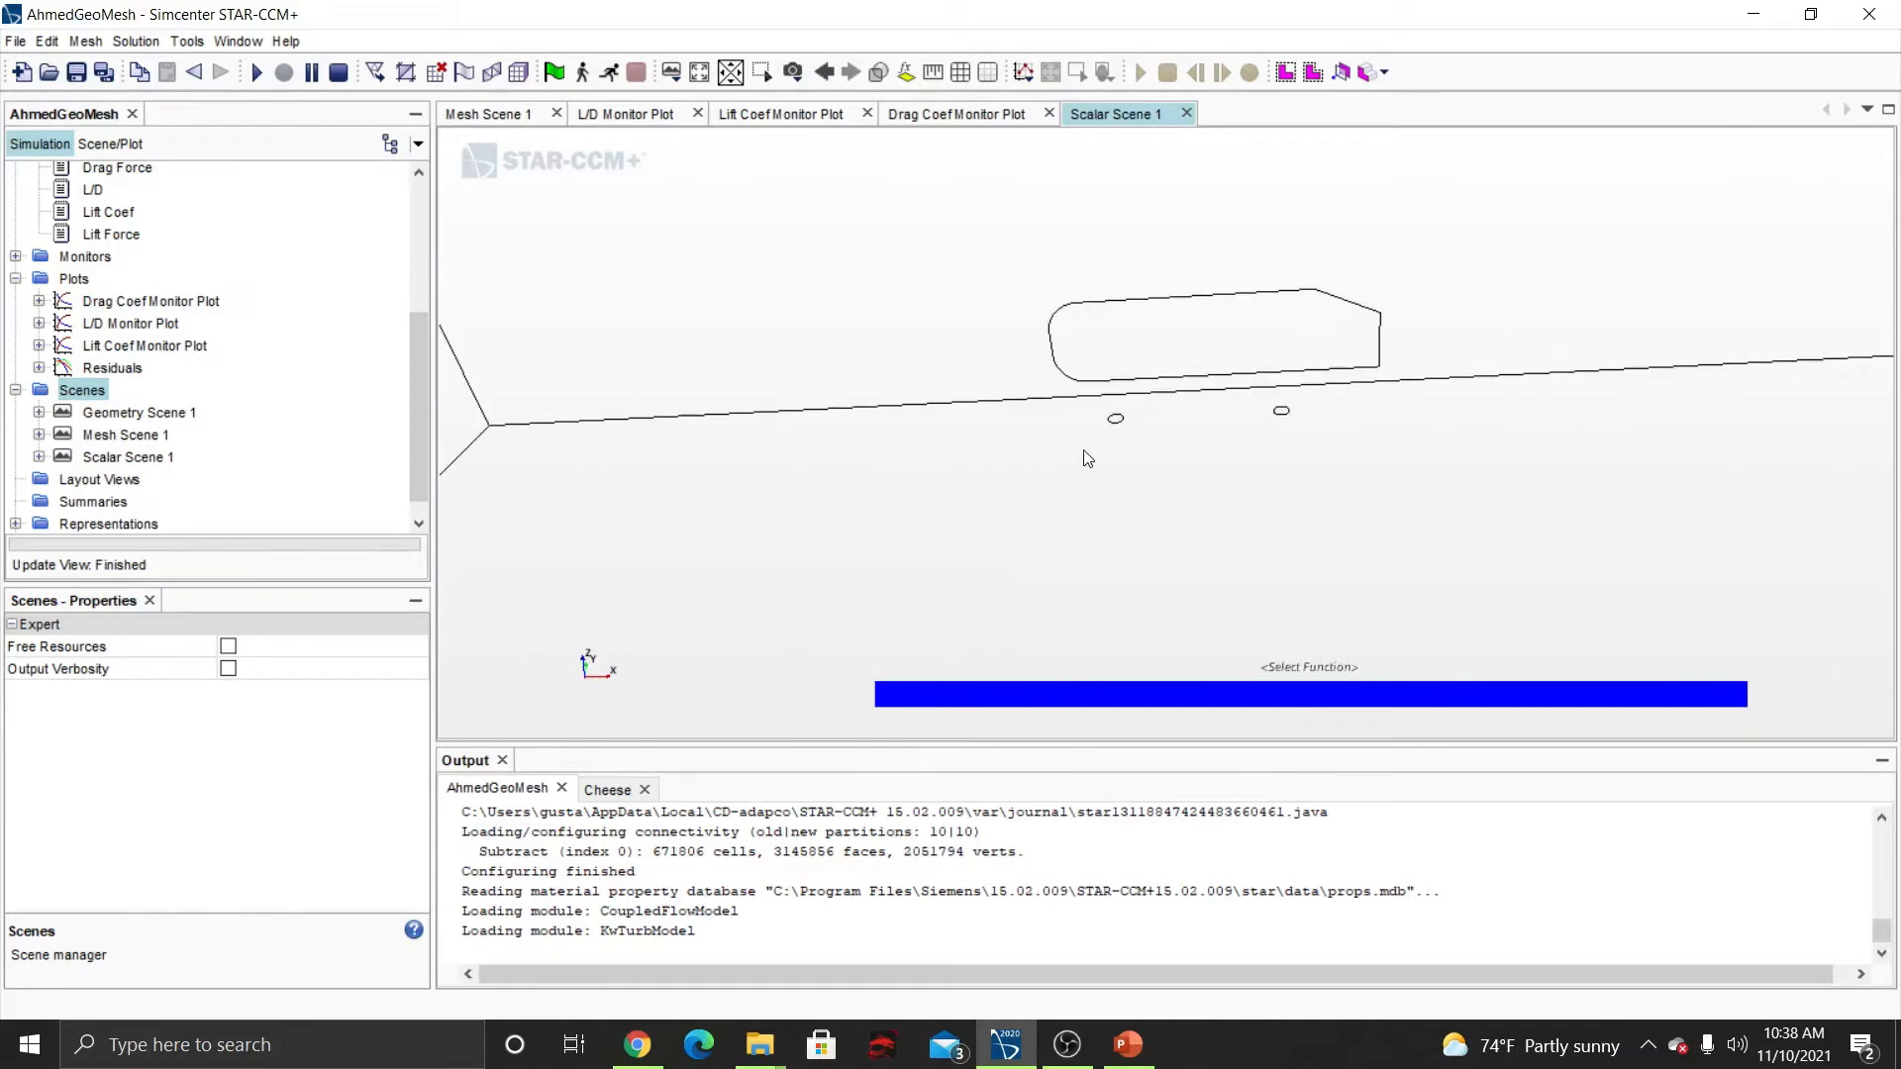
pyautogui.scroll(3, 1084, 454)
pyautogui.moveTo(1027, 471); pyautogui.dragTo(742, 479)
pyautogui.scroll(6, 744, 470)
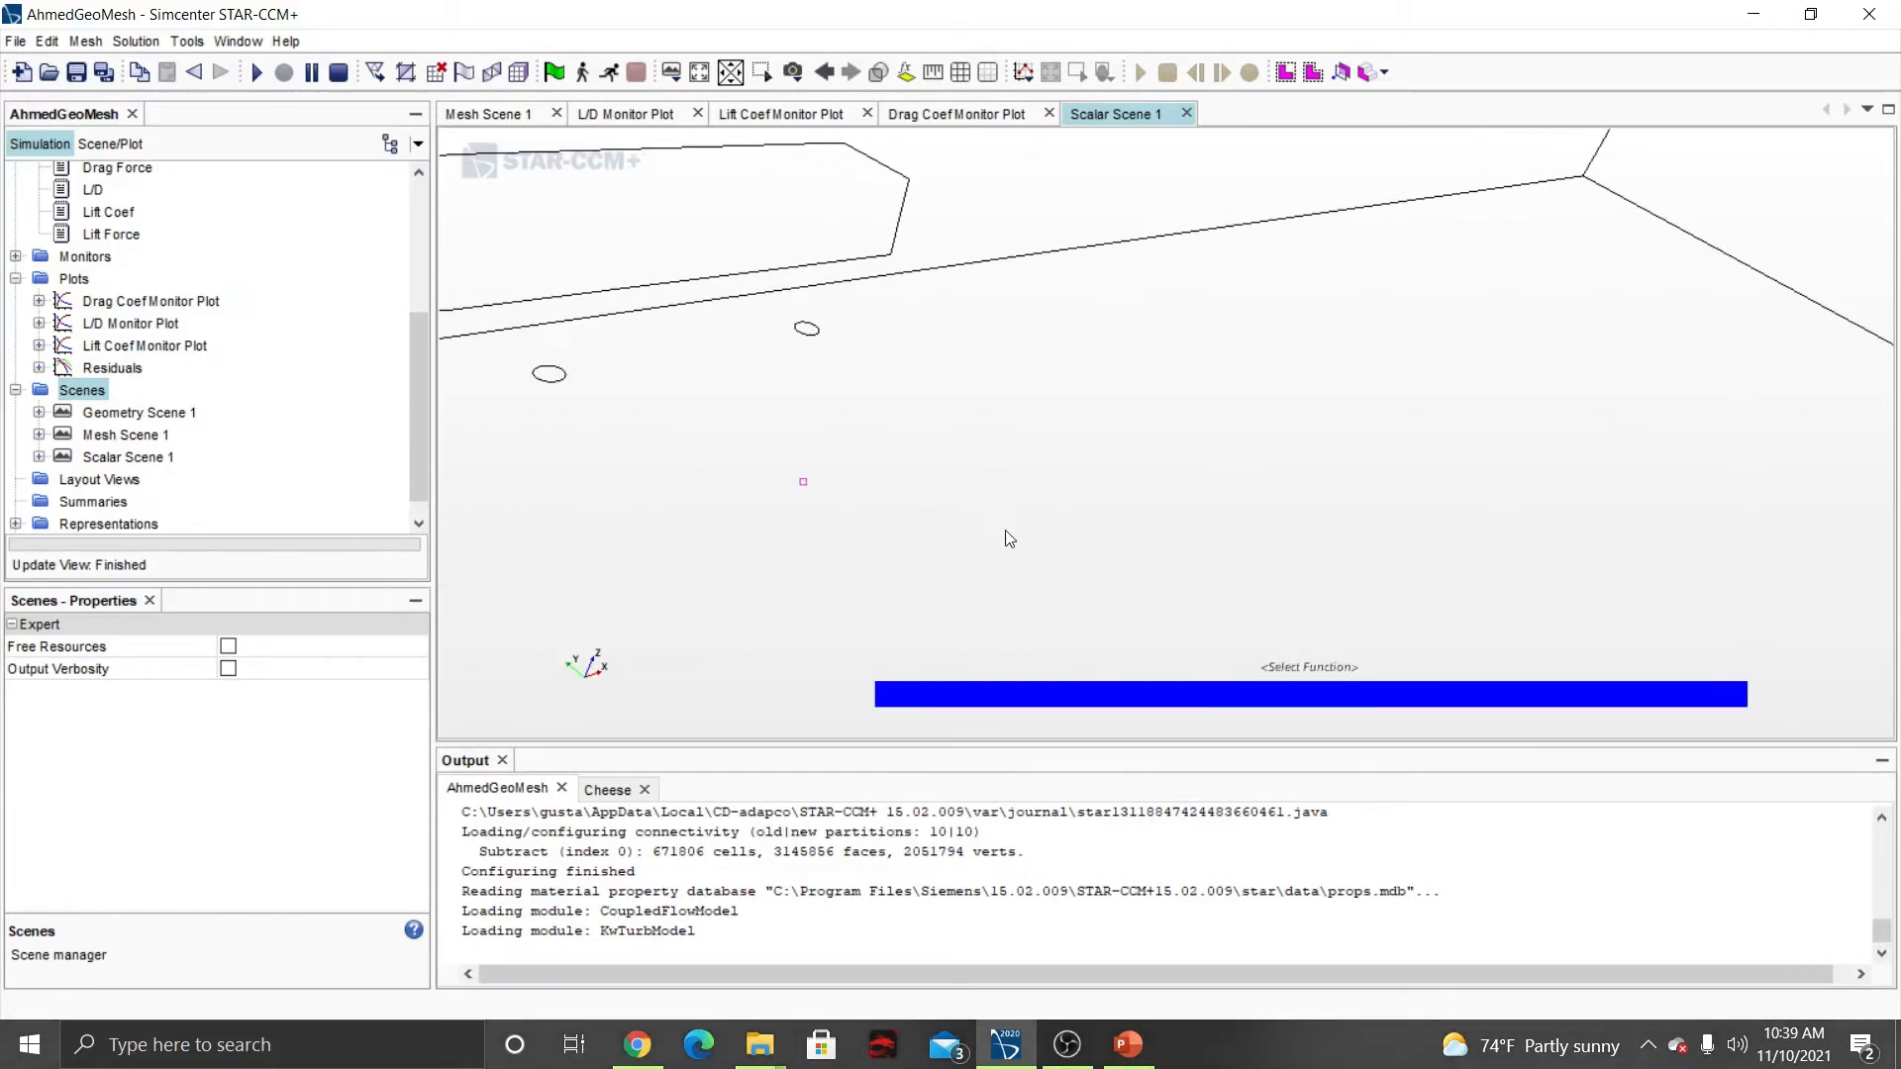
pyautogui.scroll(-6, 1009, 537)
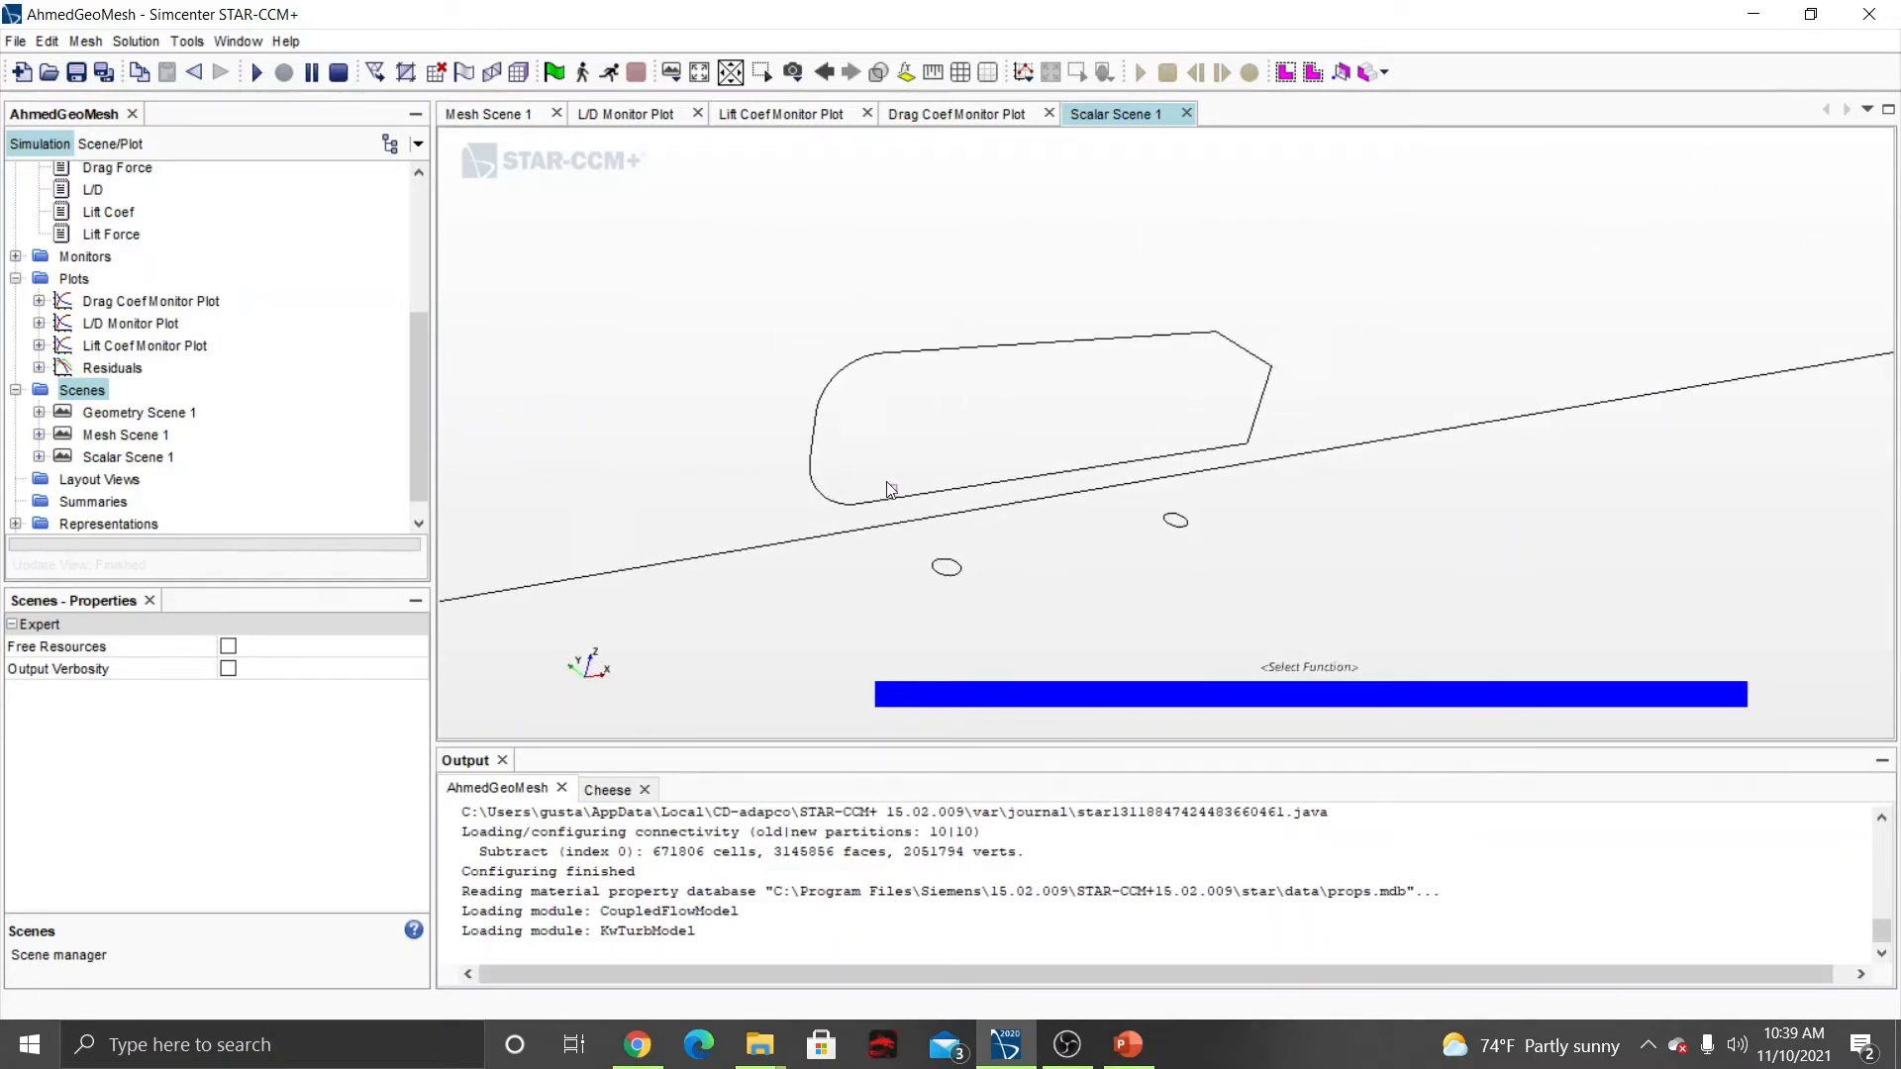
pyautogui.moveTo(890, 489); pyautogui.dragTo(876, 454)
# Assign the AhmedBody.AhmedBody boundary of the Subtract region as the displayed part of Scalar 1 in Scalar Scene 1.
pyautogui.click(40, 457)
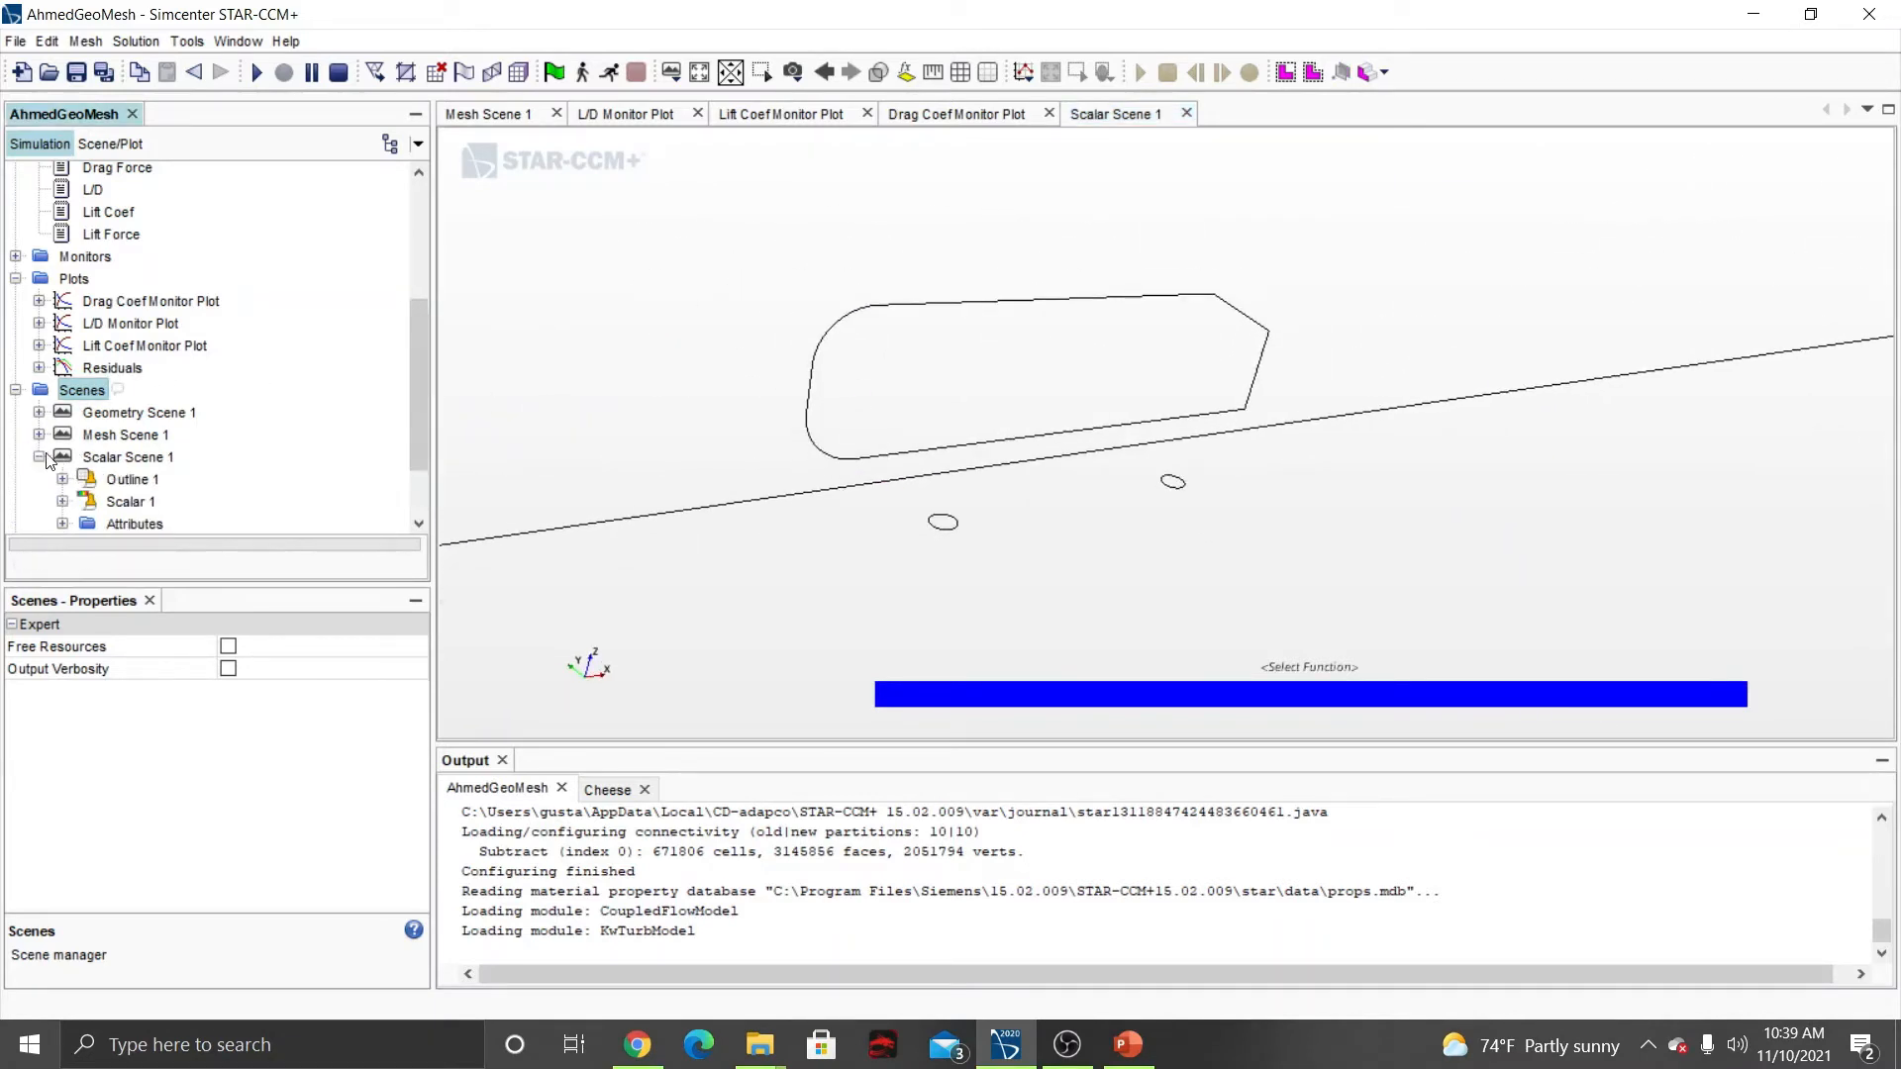
pyautogui.click(130, 503)
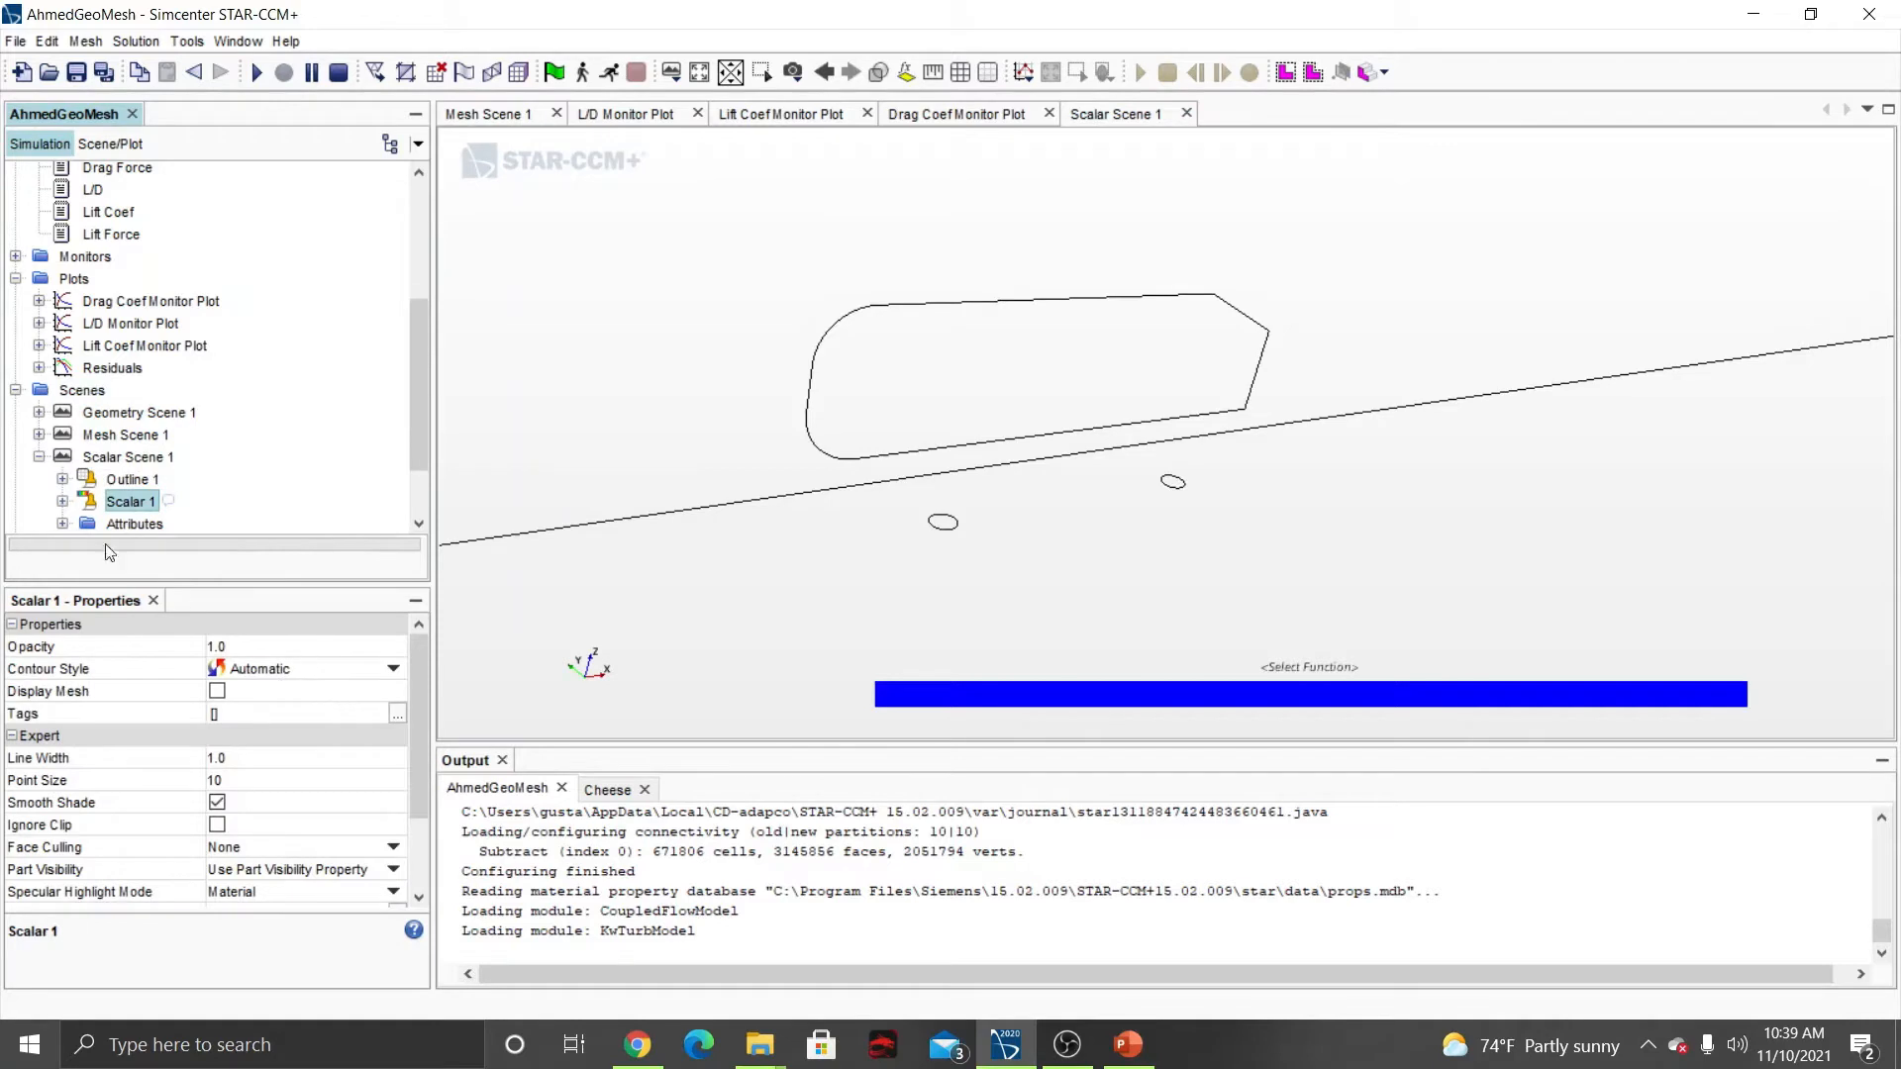
pyautogui.click(62, 502)
pyautogui.click(146, 305)
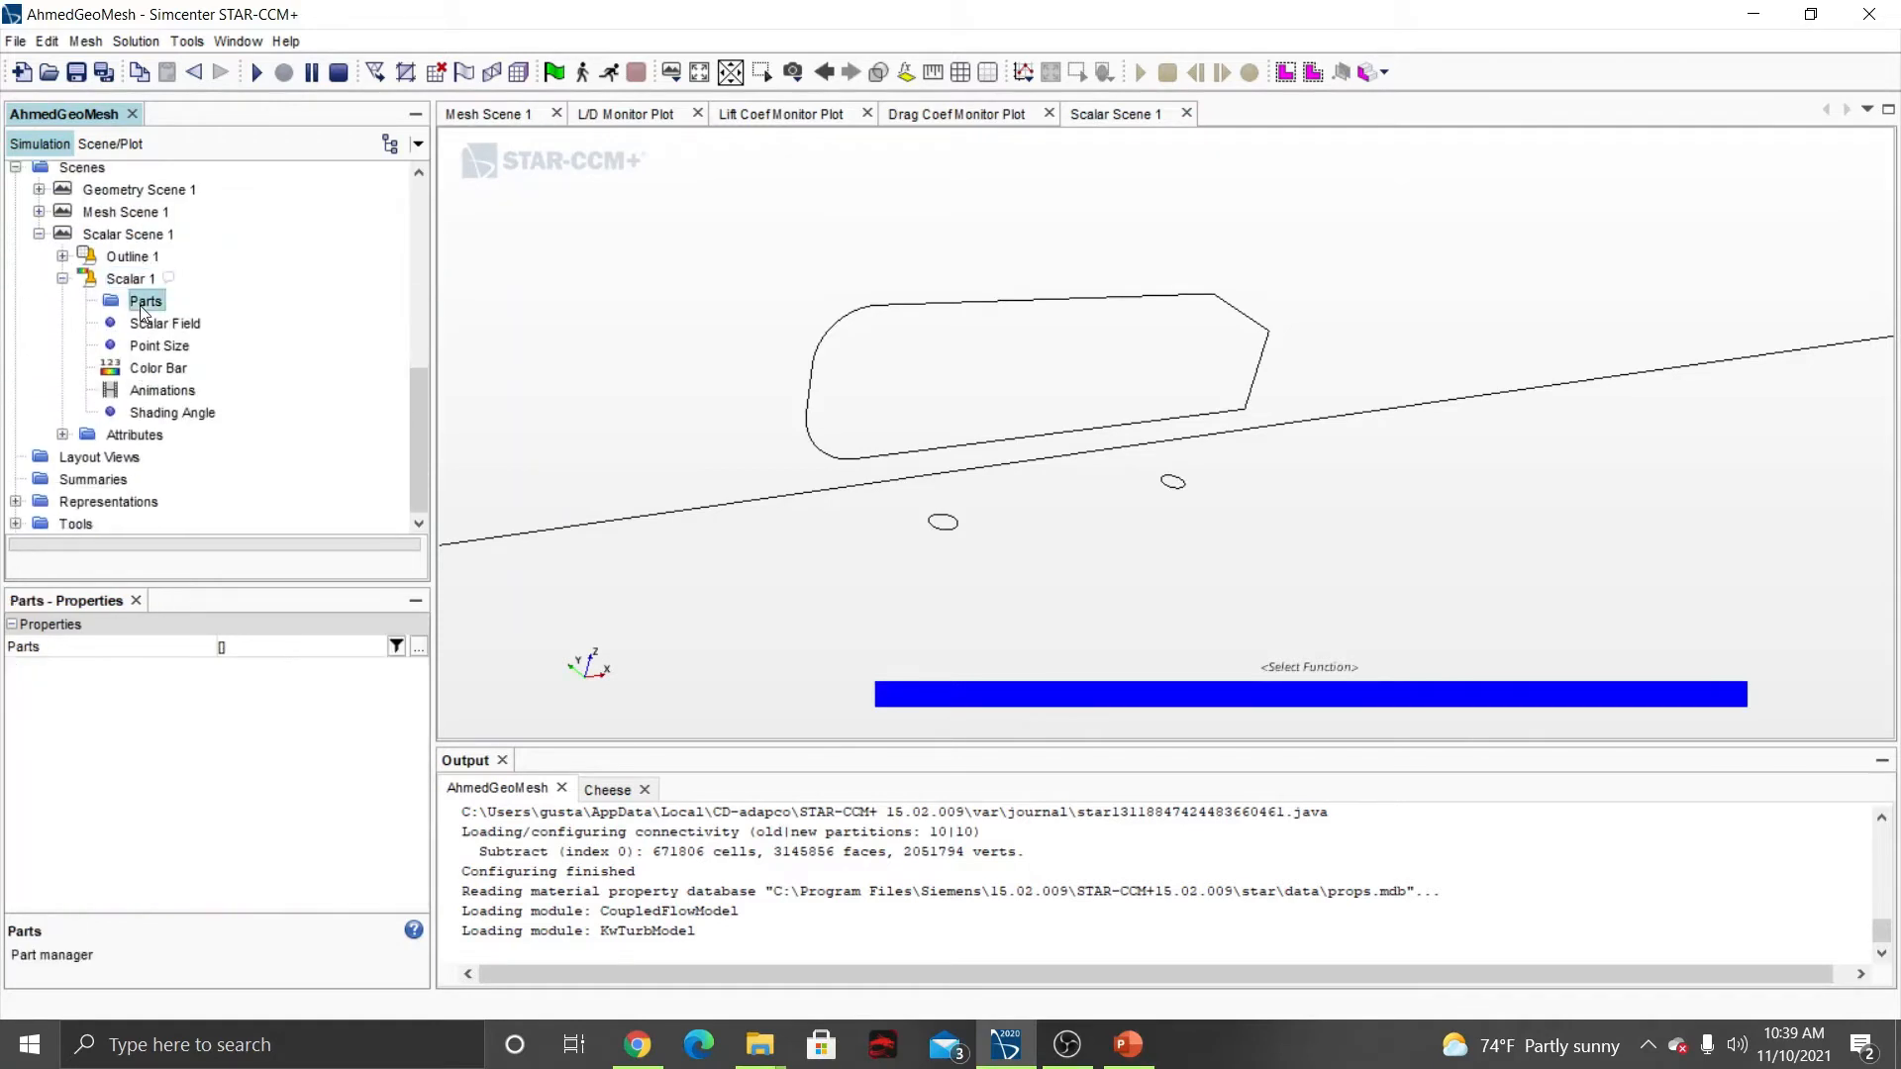
pyautogui.click(418, 648)
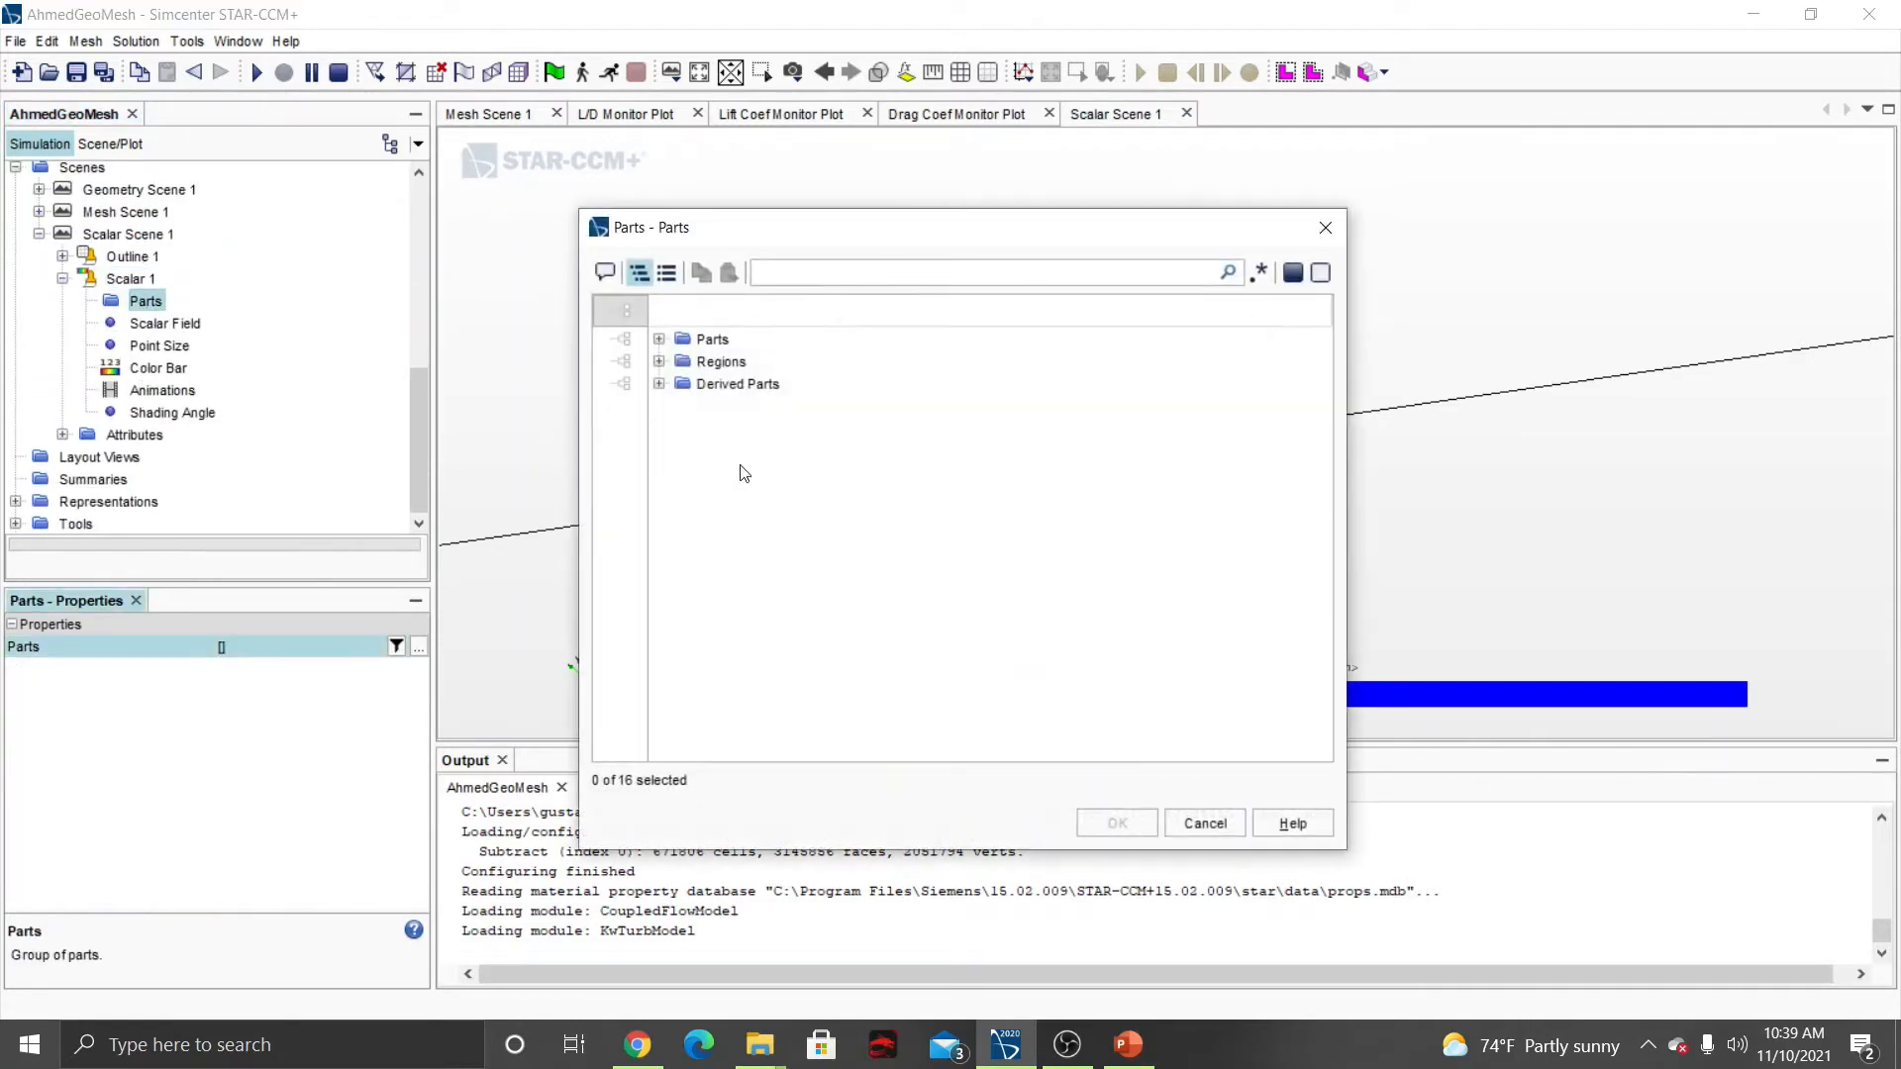
pyautogui.click(677, 388)
pyautogui.click(659, 385)
pyautogui.click(697, 406)
pyautogui.click(691, 388)
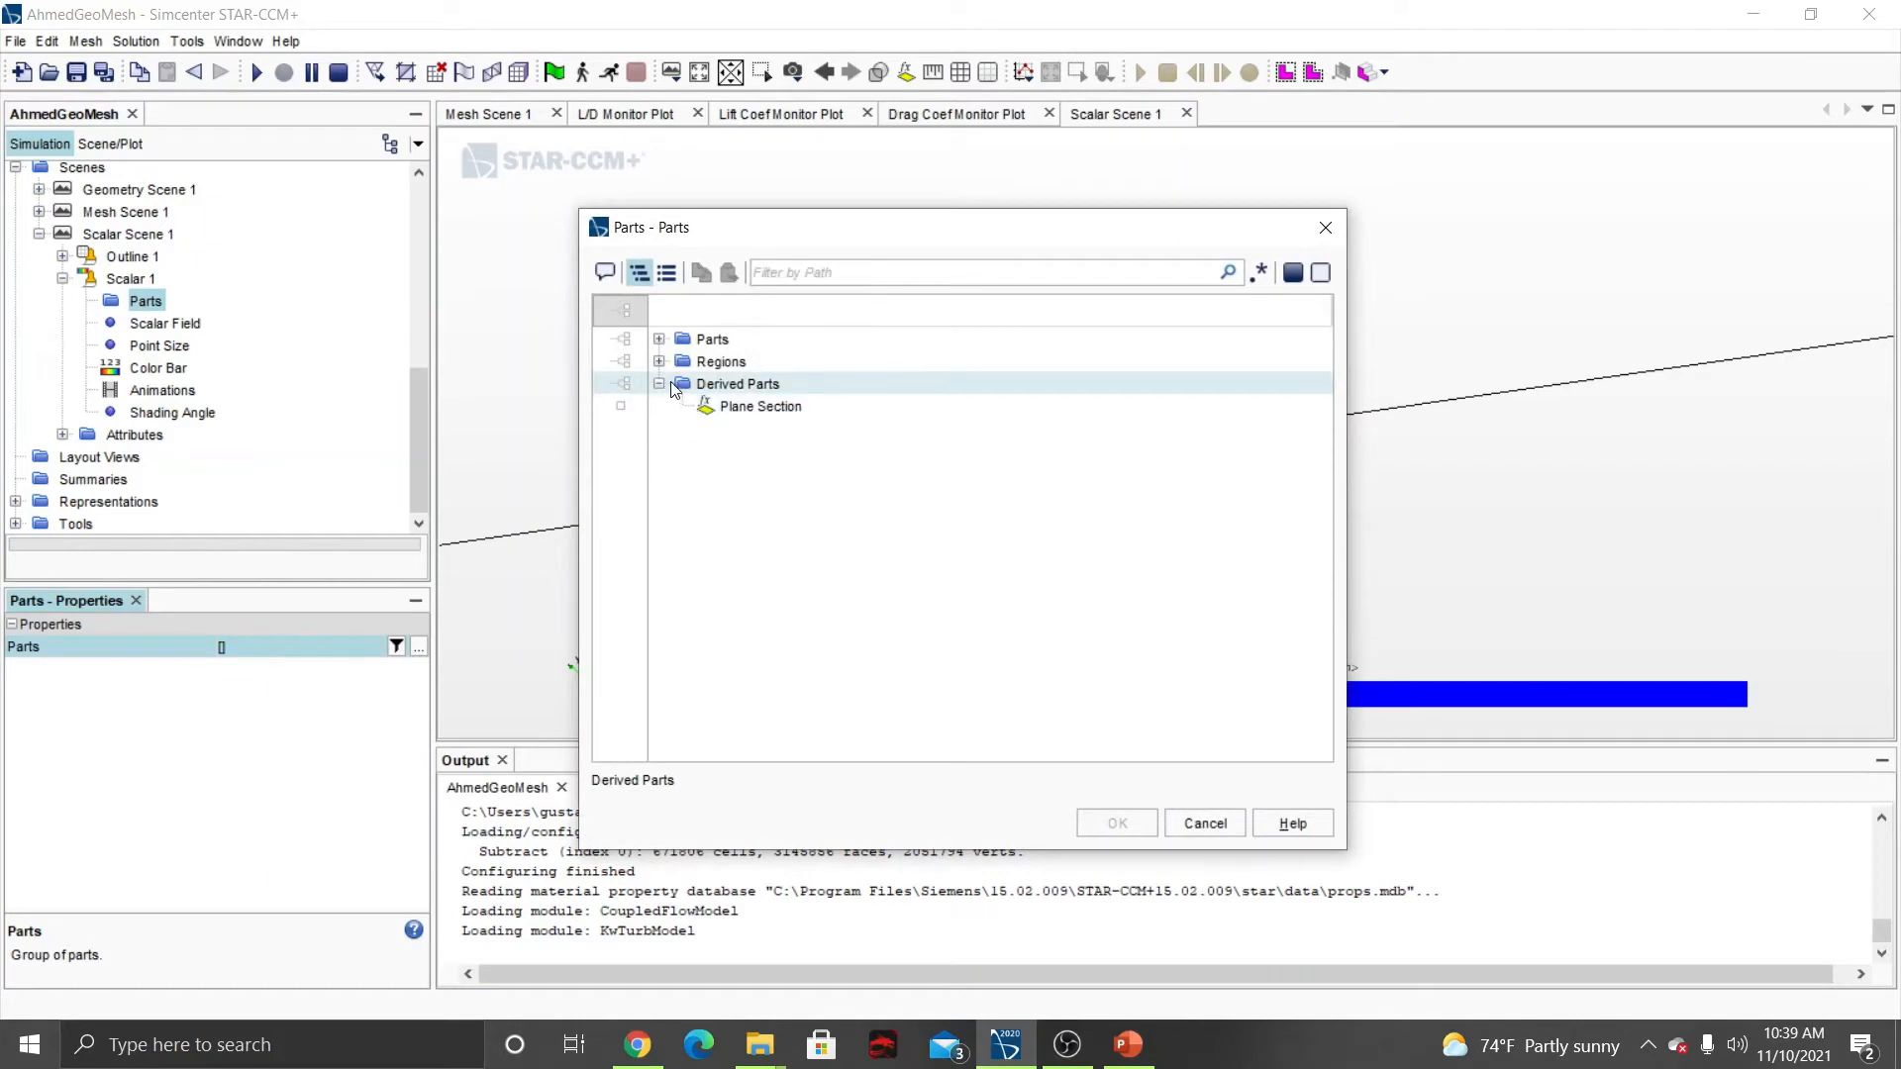
pyautogui.click(659, 385)
pyautogui.click(660, 366)
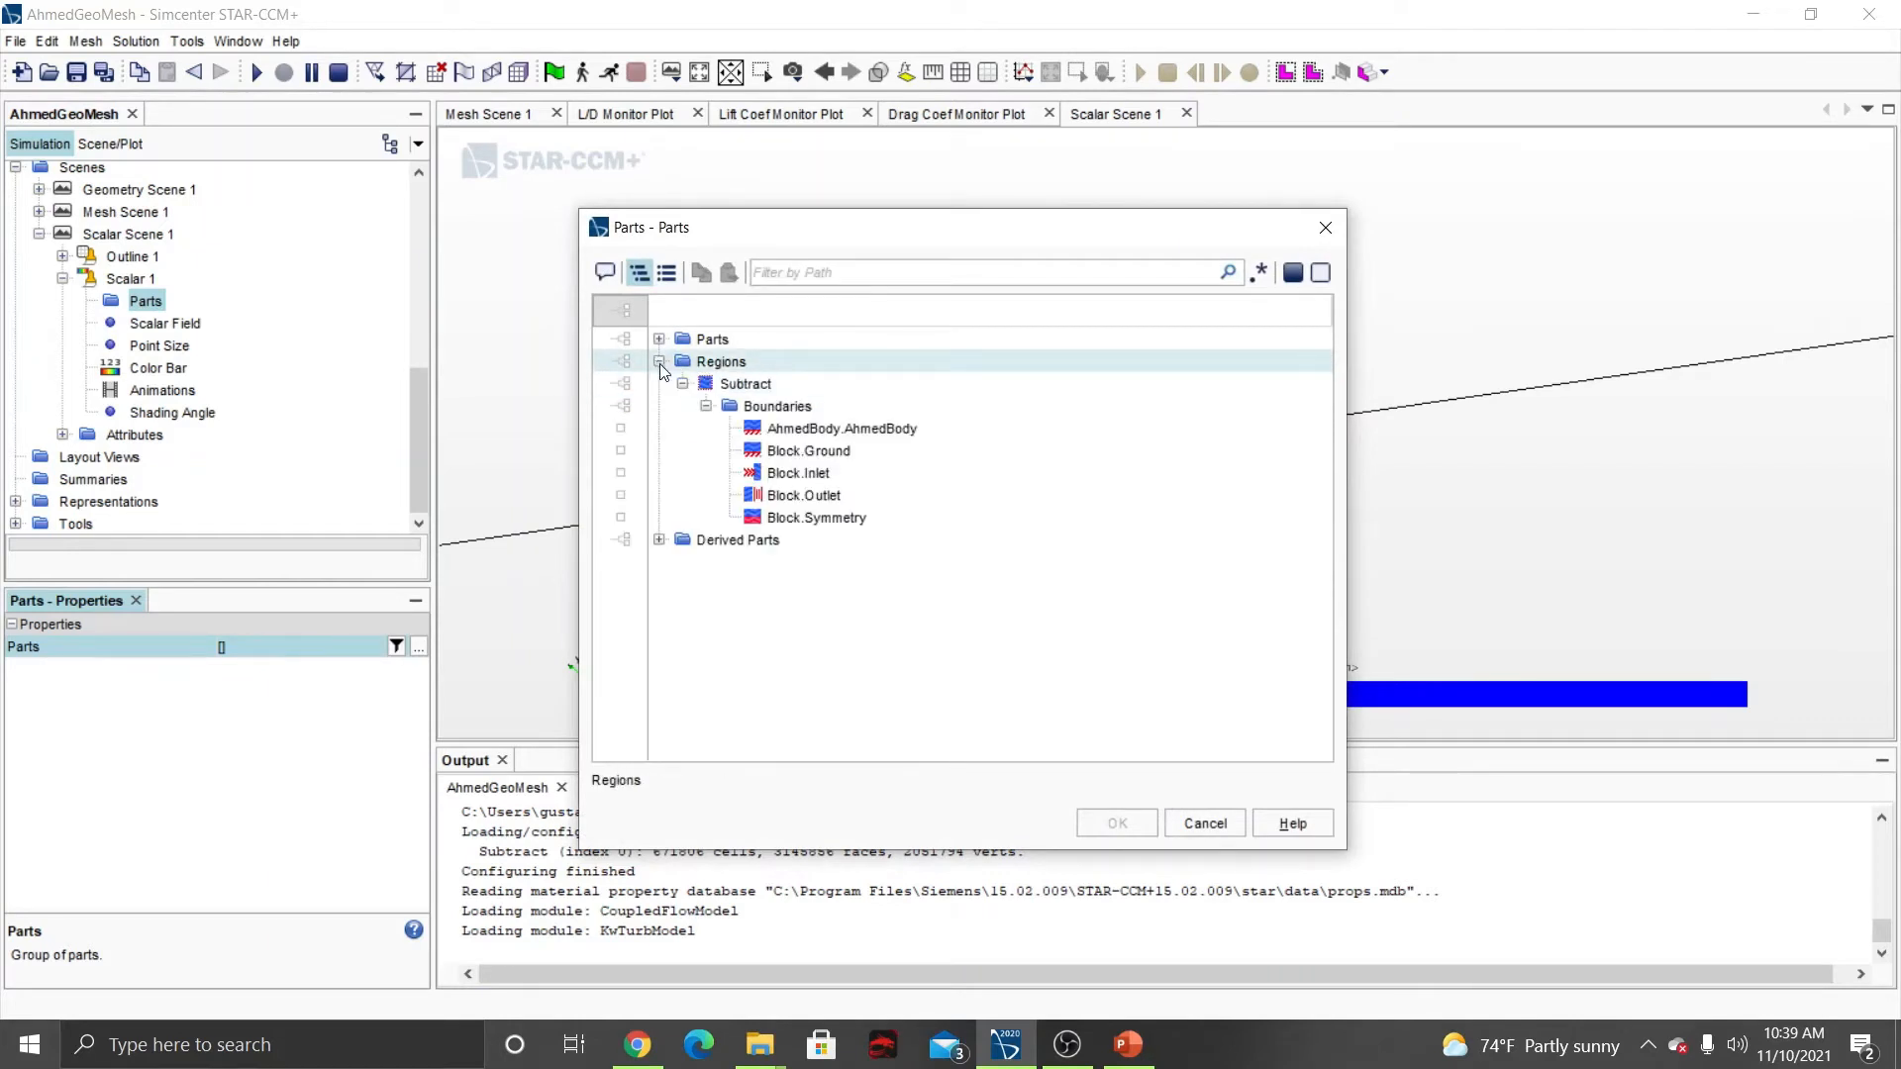
pyautogui.click(807, 432)
pyautogui.click(1135, 819)
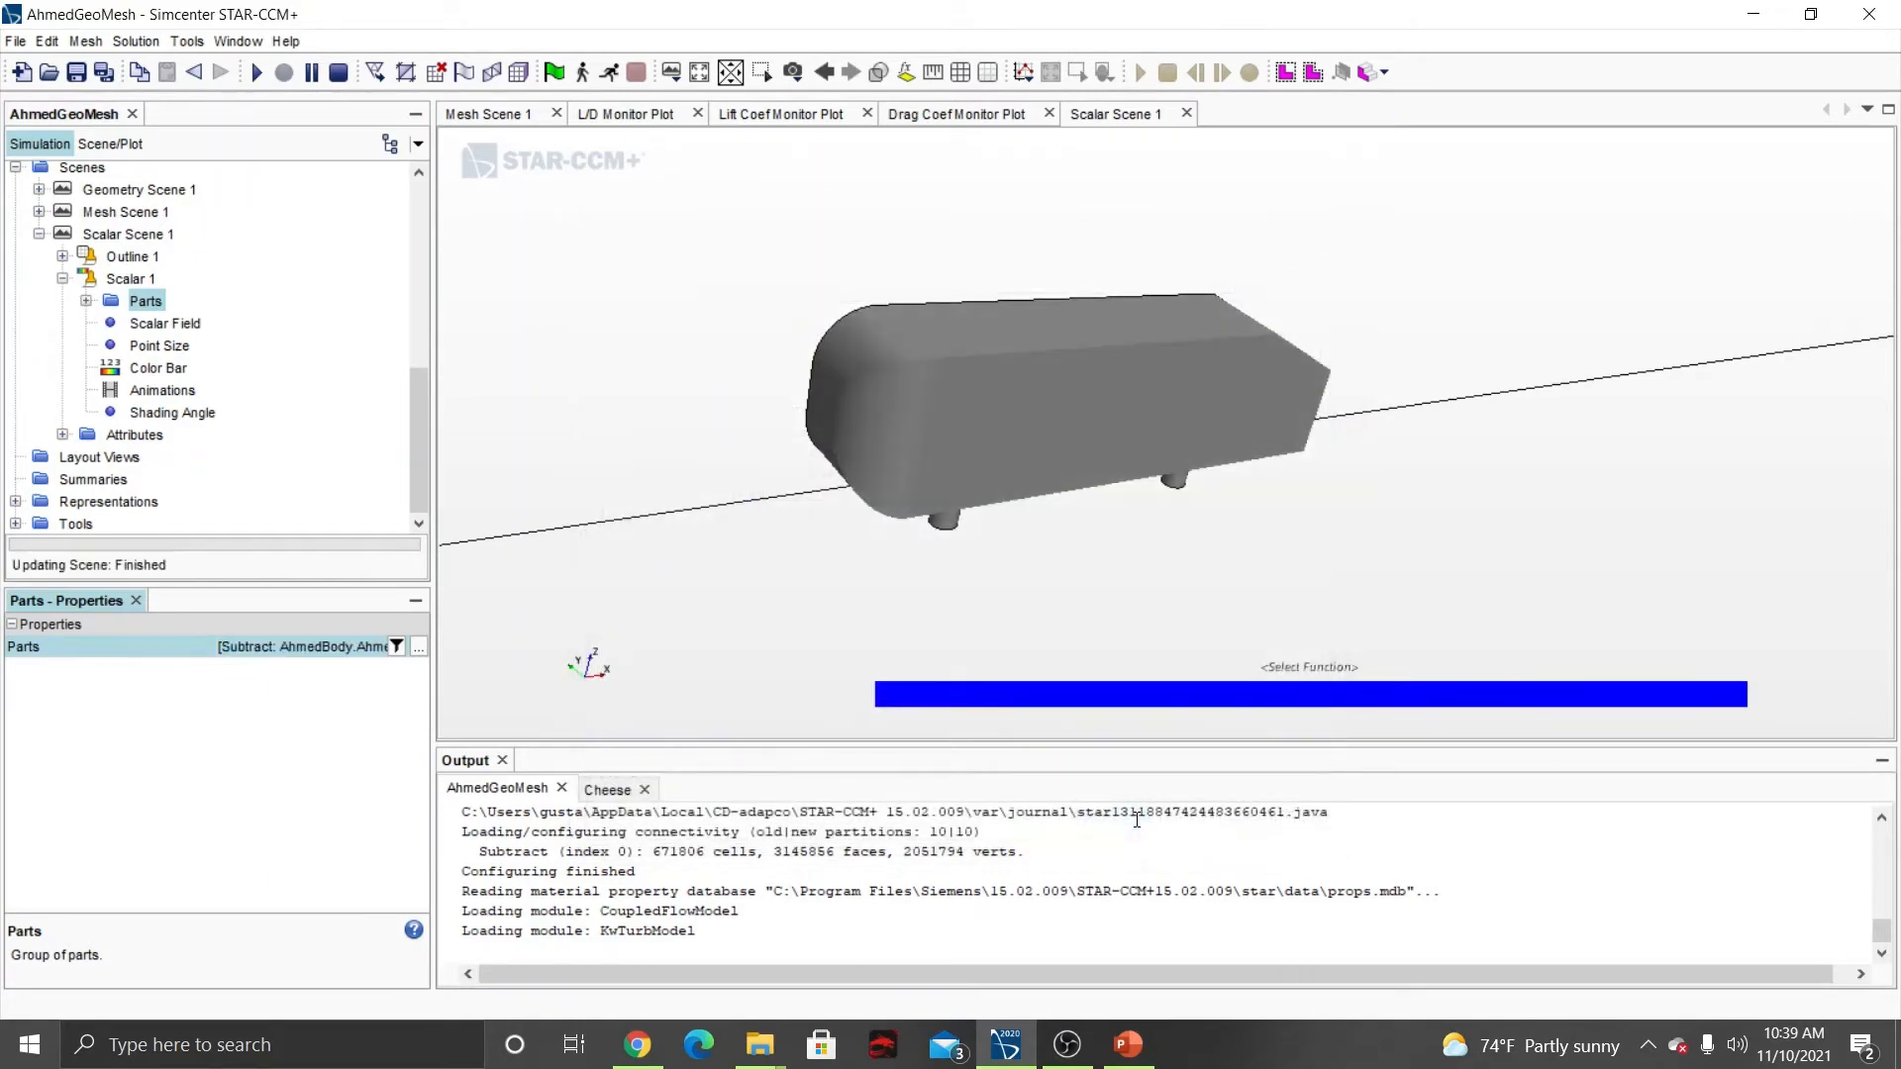
# Set the Scalar 1 displayer's scalar field function to Pressure.
pyautogui.moveTo(662, 409)
pyautogui.mouseDown()
pyautogui.moveTo(683, 429)
pyautogui.moveTo(718, 408)
pyautogui.moveTo(781, 442)
pyautogui.moveTo(817, 398)
pyautogui.moveTo(681, 402)
pyautogui.mouseUp()
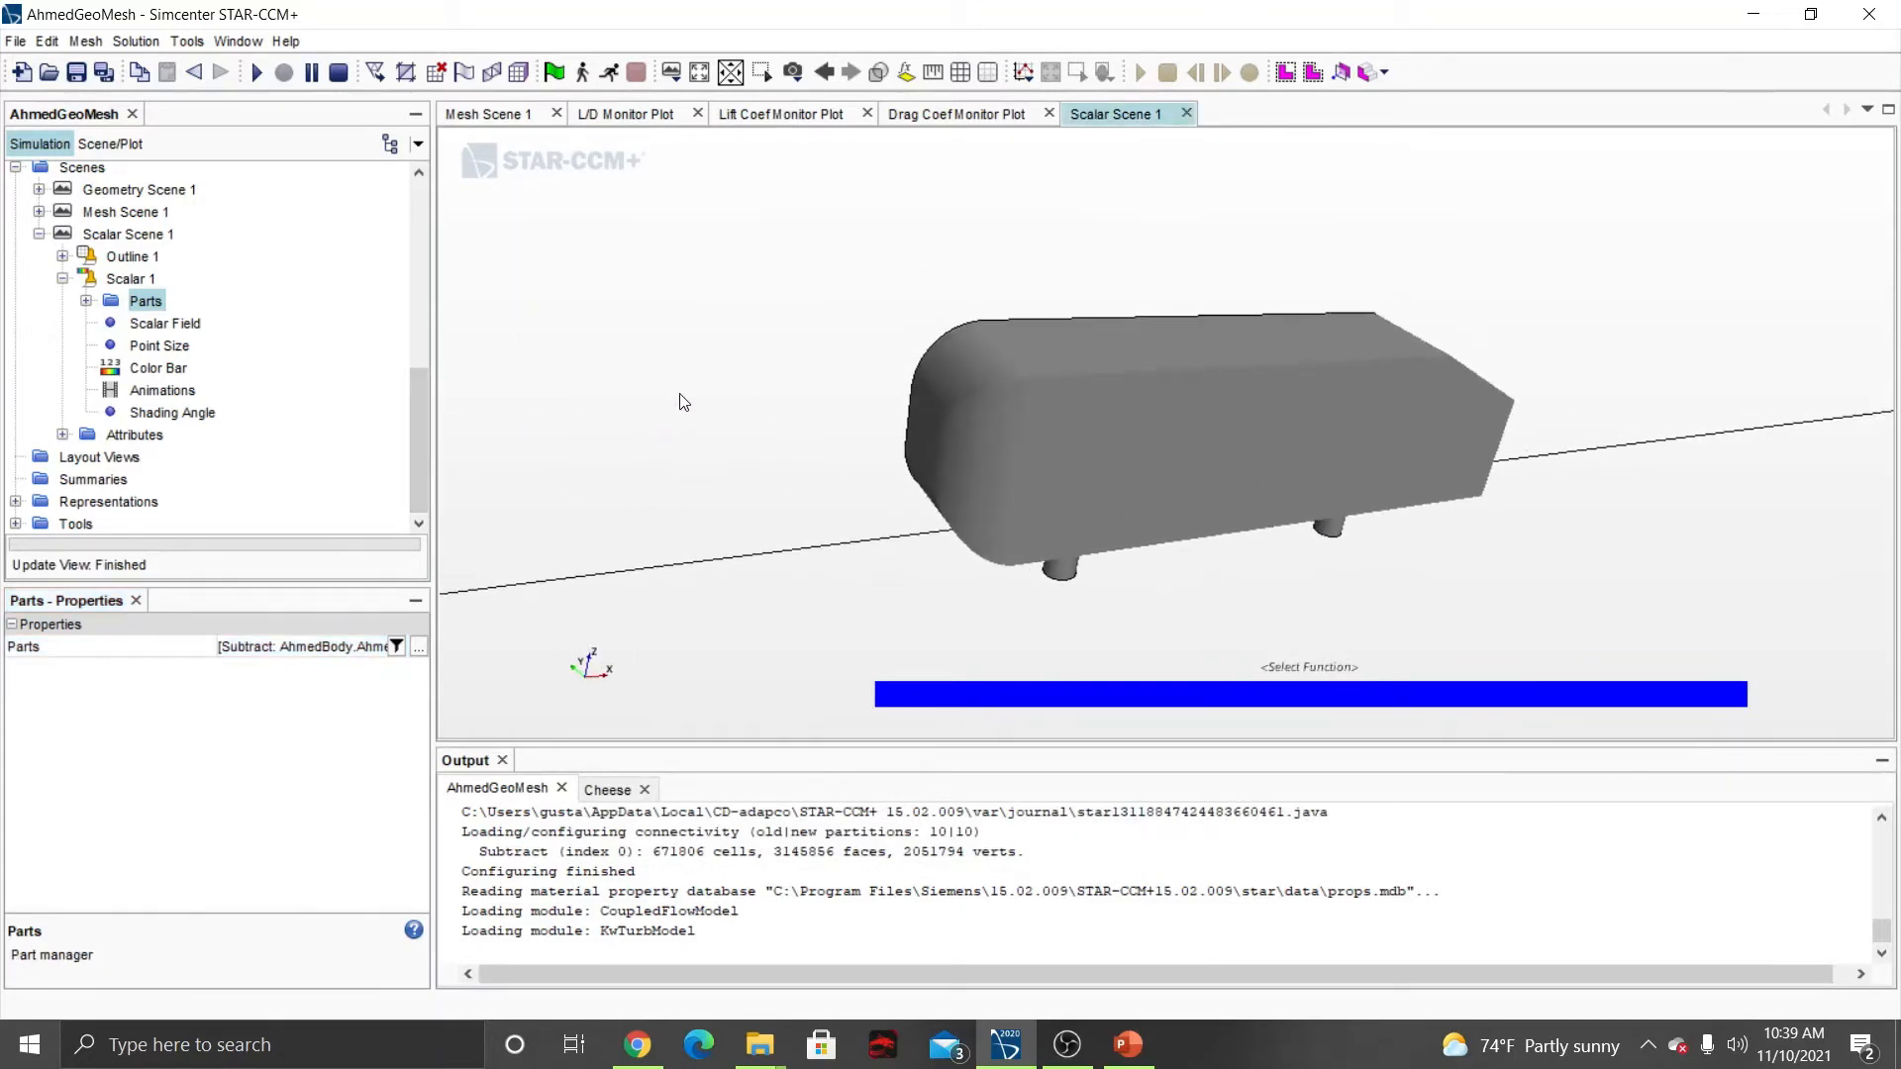
pyautogui.click(154, 326)
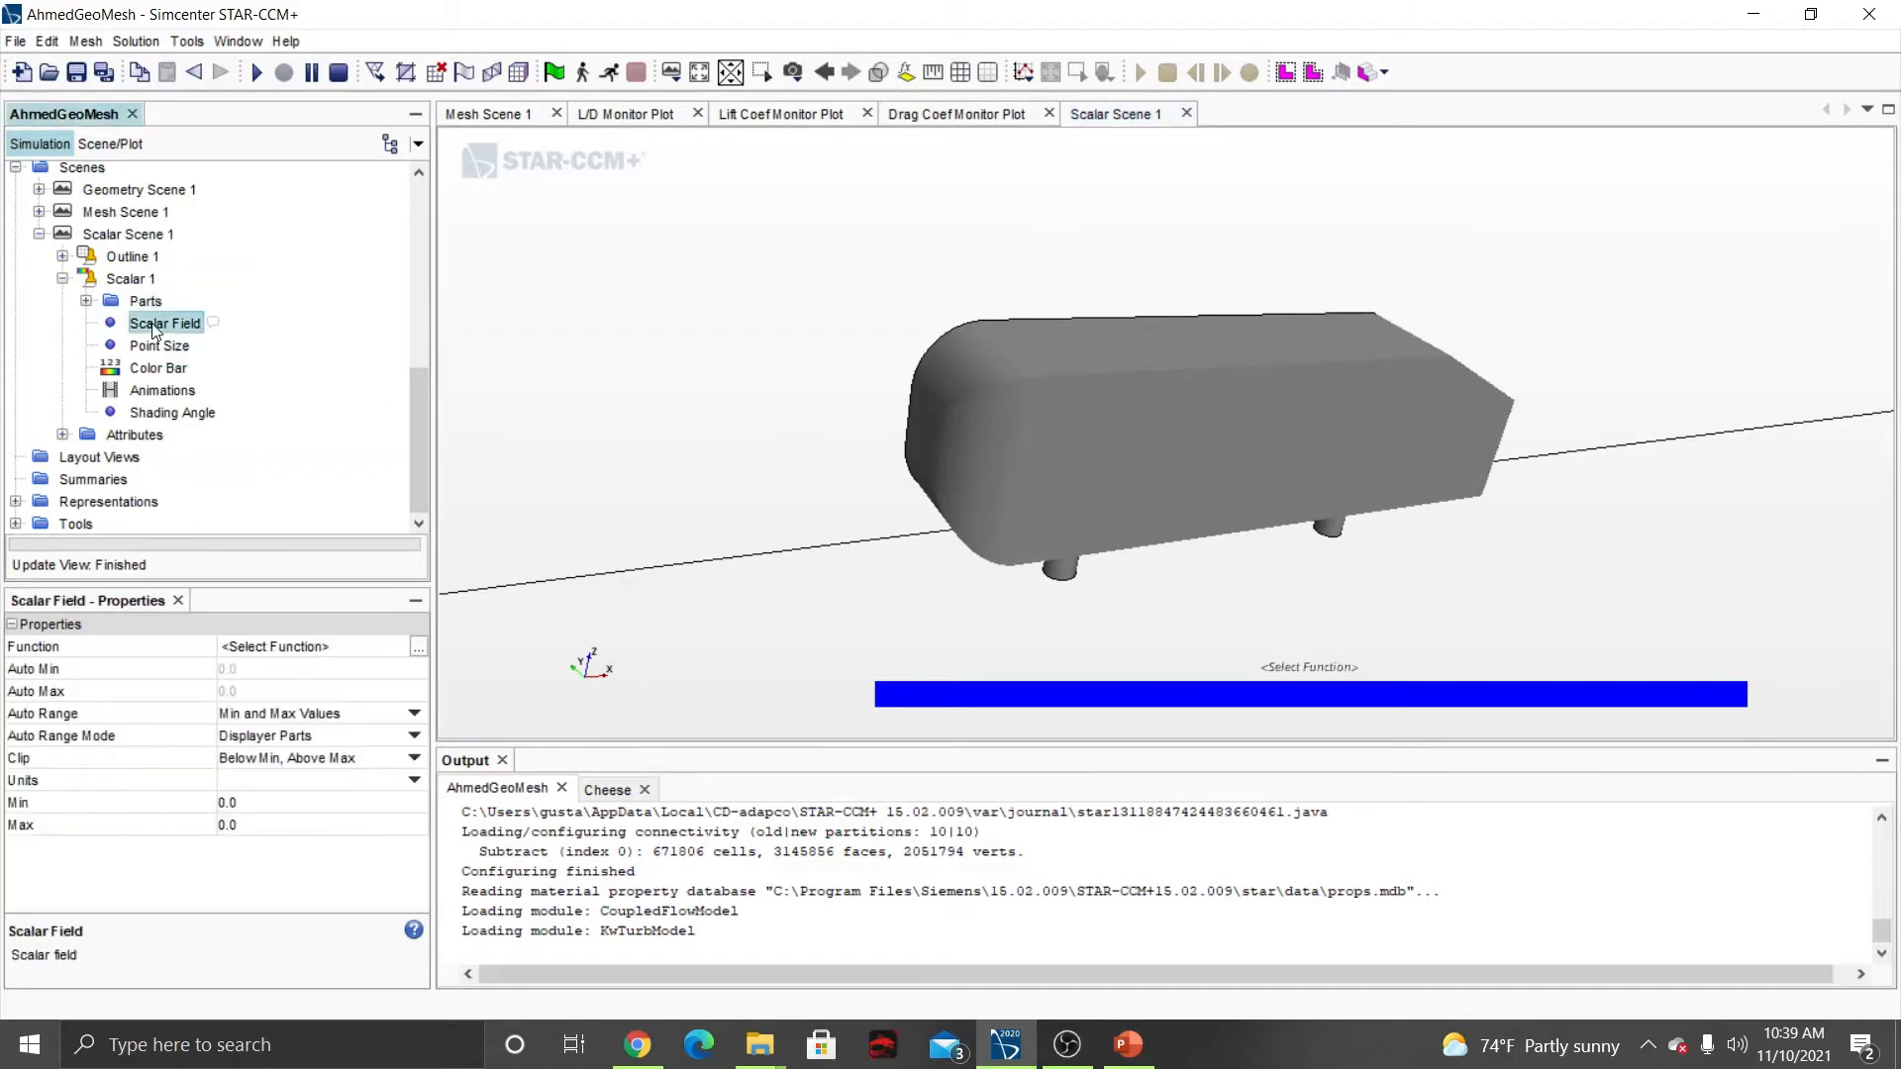
pyautogui.click(418, 646)
pyautogui.scroll(-10, 770, 421)
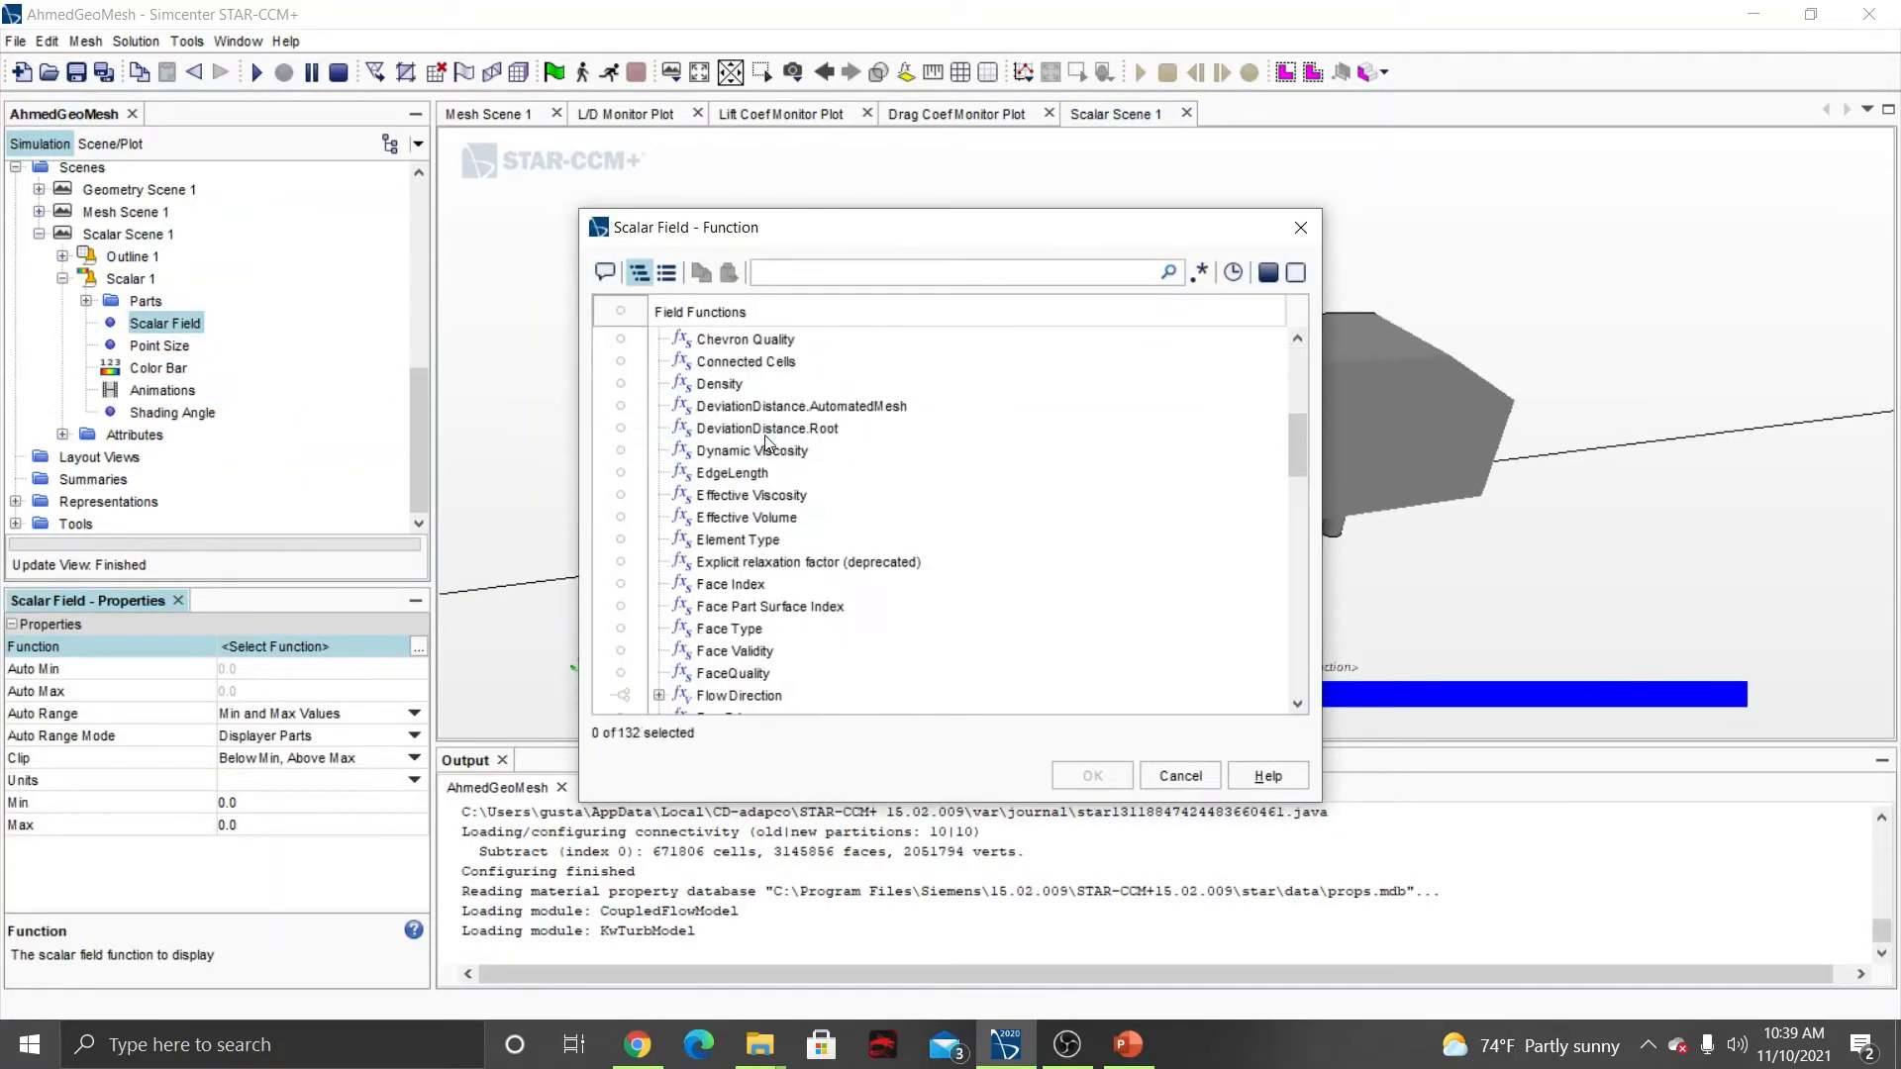
pyautogui.scroll(-4, 772, 582)
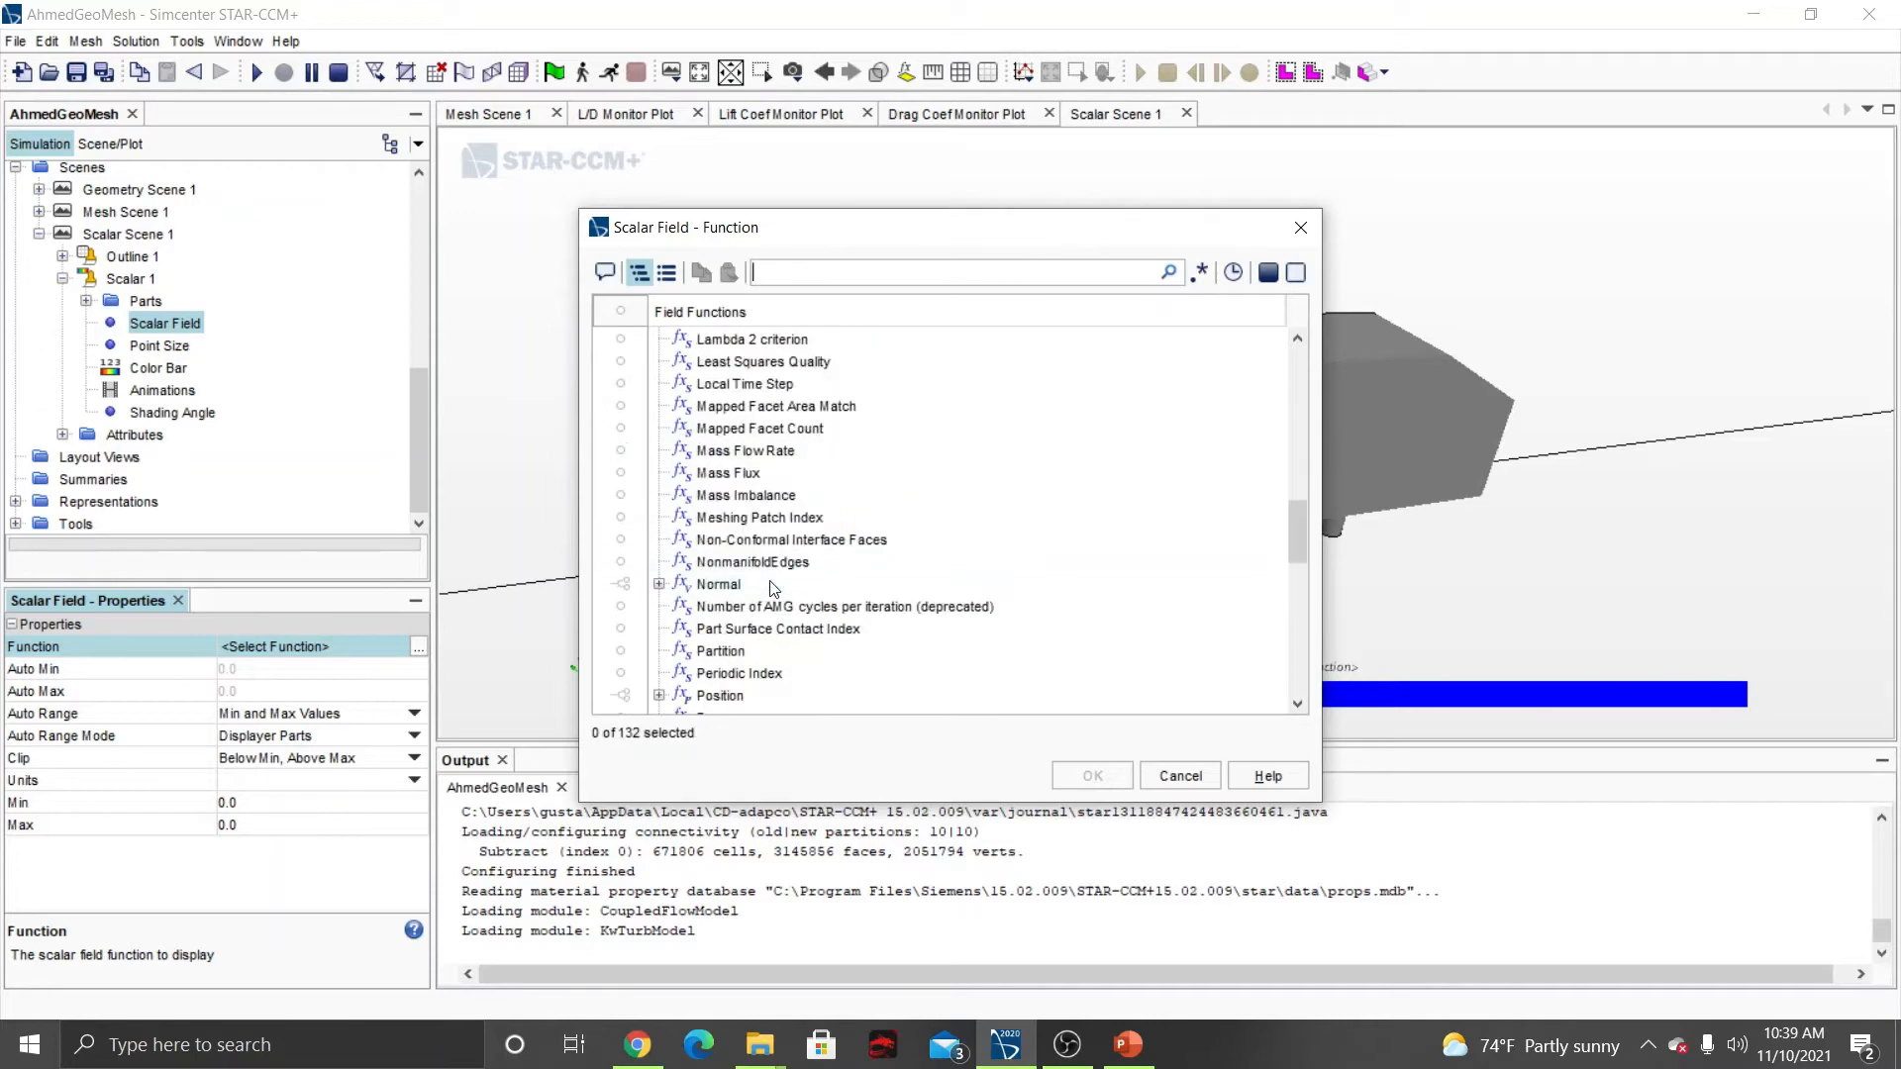
pyautogui.scroll(-3, 772, 588)
pyautogui.click(740, 518)
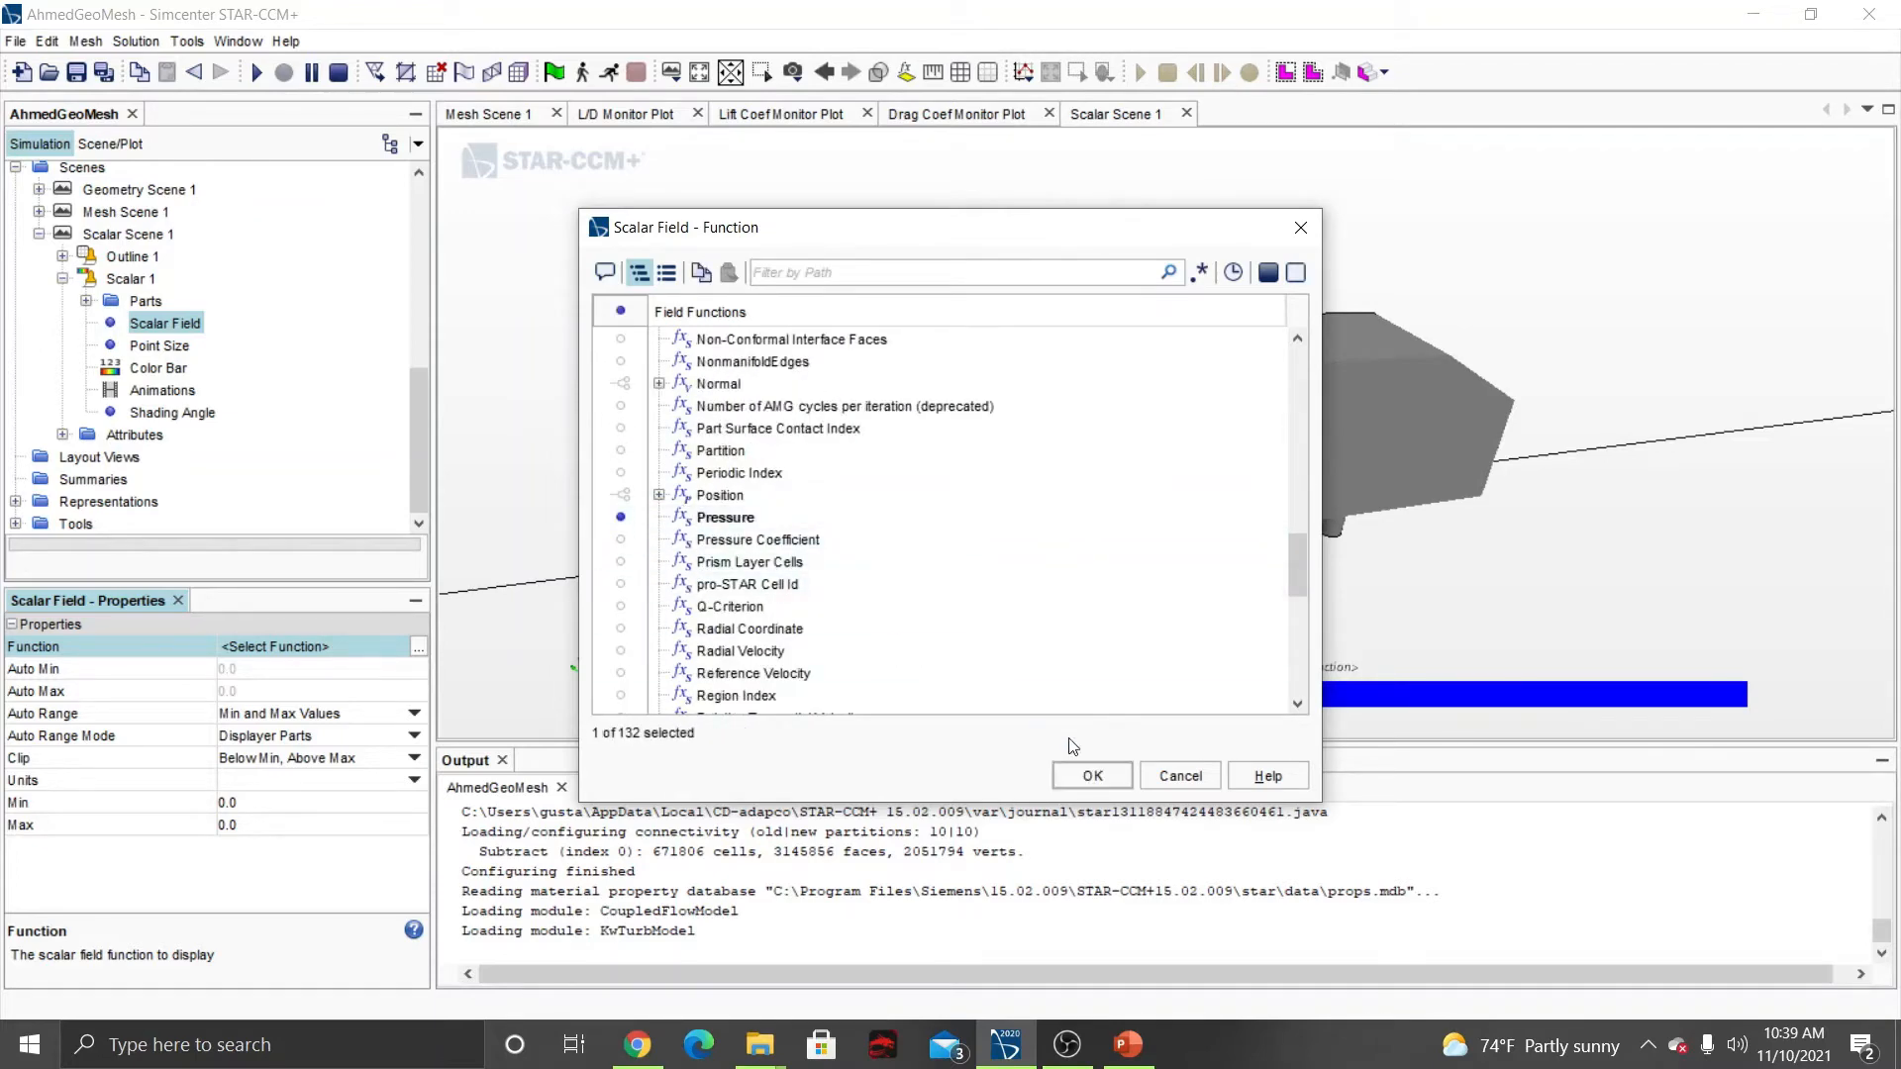
pyautogui.click(1093, 776)
pyautogui.click(762, 559)
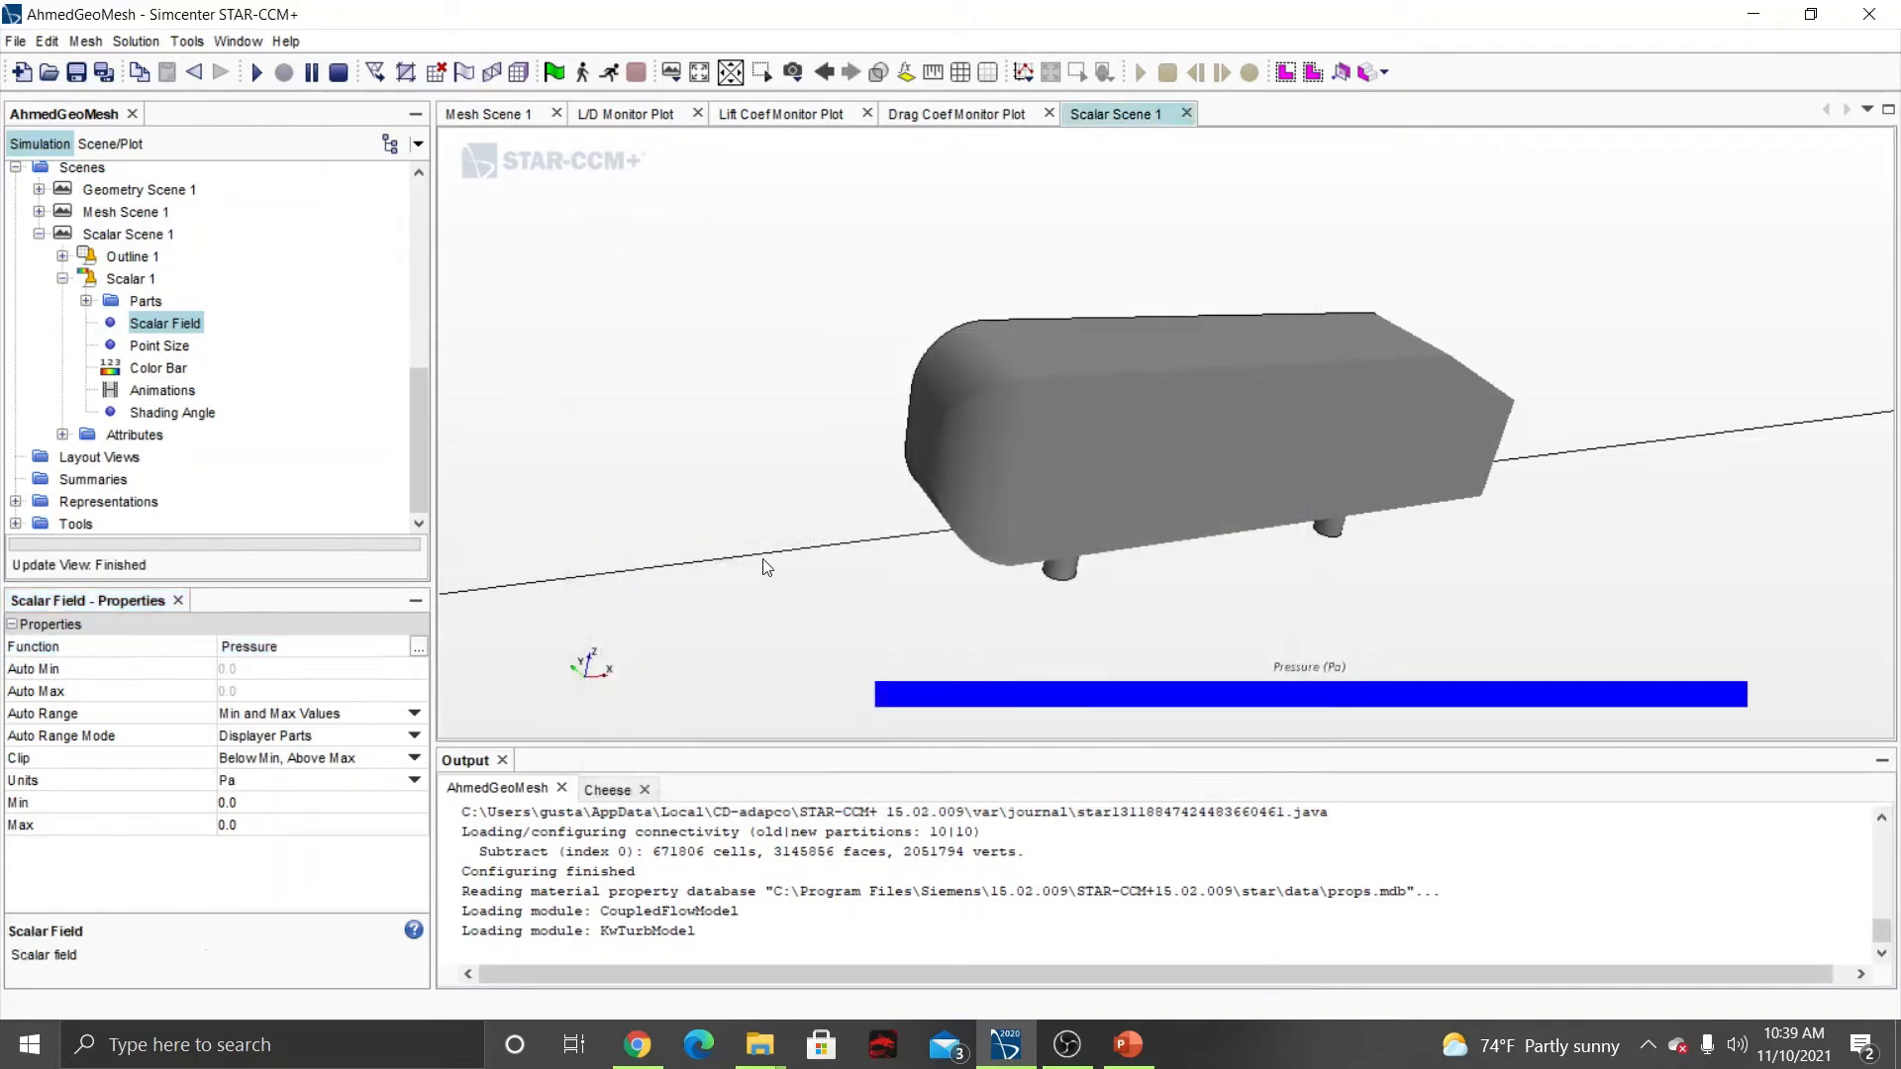
pyautogui.moveTo(796, 566)
pyautogui.mouseDown()
pyautogui.moveTo(768, 487)
pyautogui.moveTo(818, 465)
pyautogui.moveTo(821, 234)
pyautogui.mouseUp()
pyautogui.moveTo(721, 278)
pyautogui.mouseDown()
pyautogui.moveTo(719, 304)
pyautogui.moveTo(733, 244)
pyautogui.mouseUp()
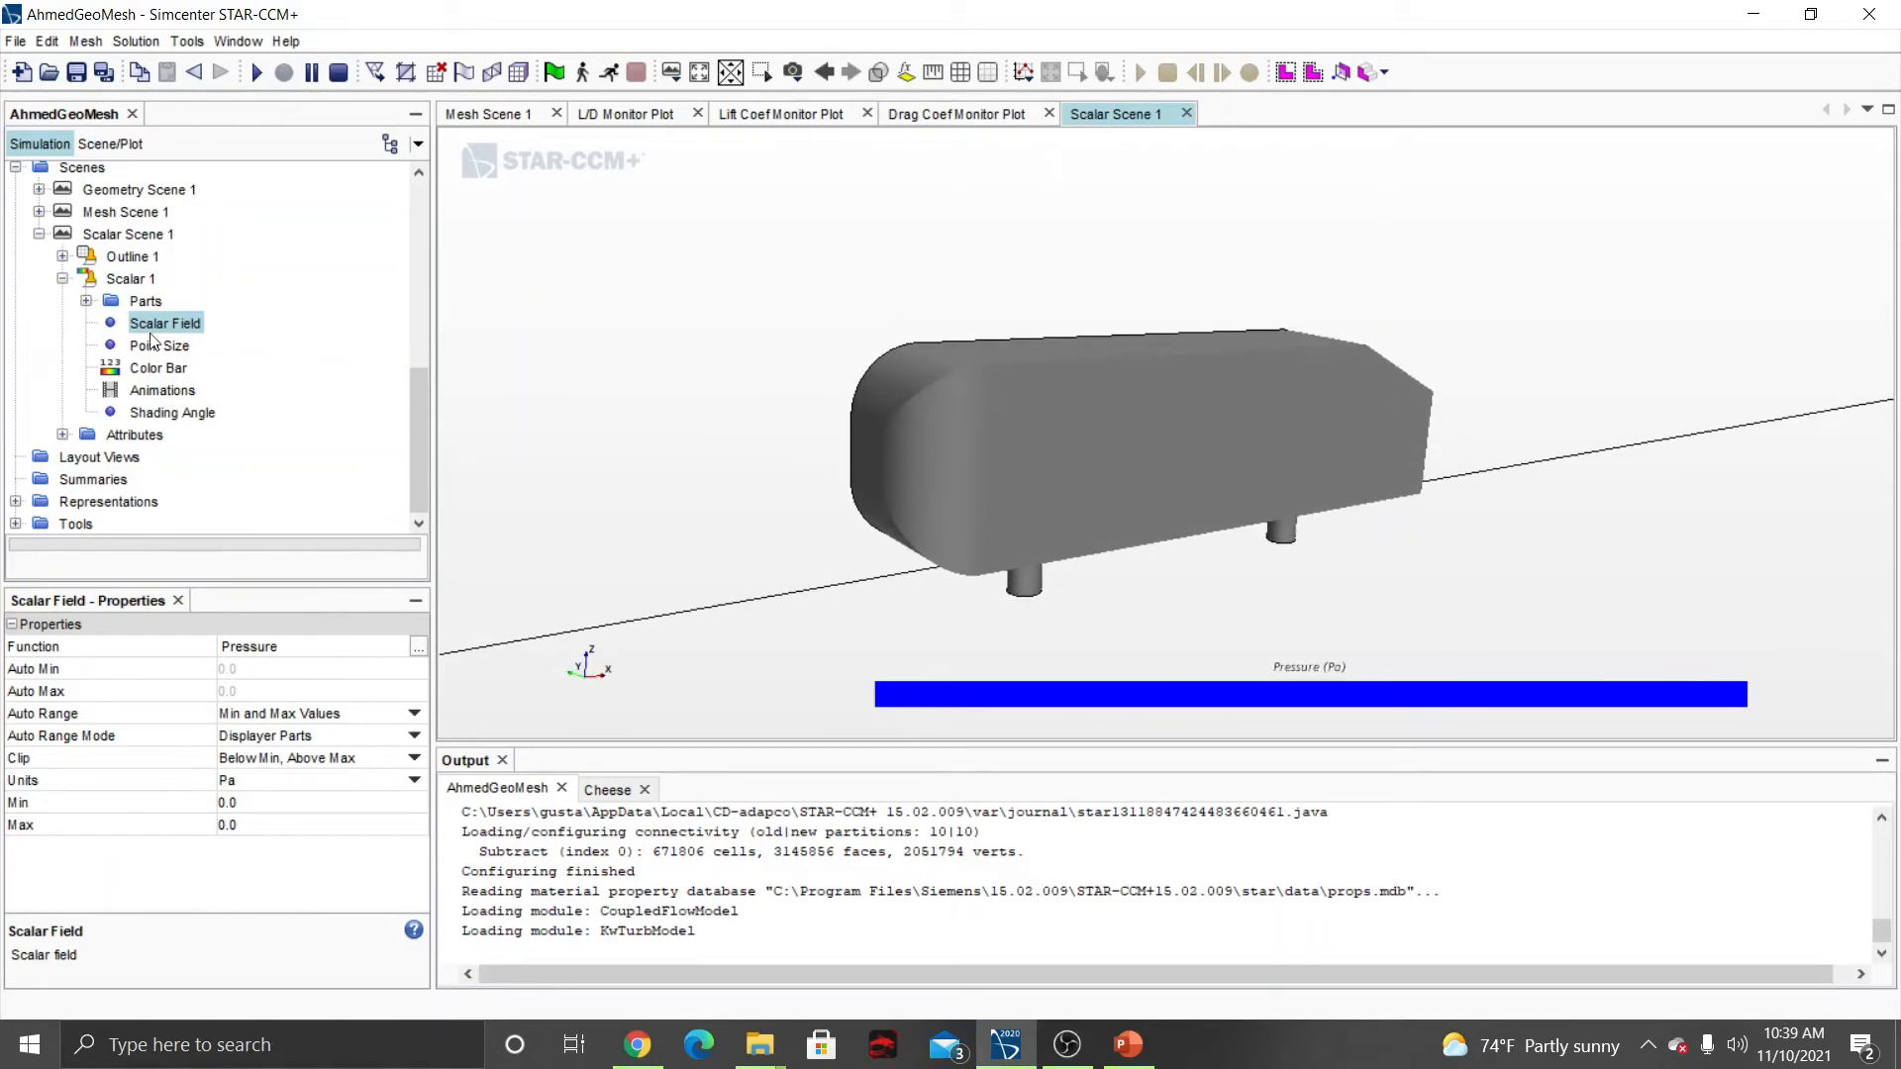
# Collapse Scalar Scene 1 and the Reports folder in the simulation tree, and stop the macro recording.
pyautogui.click(38, 234)
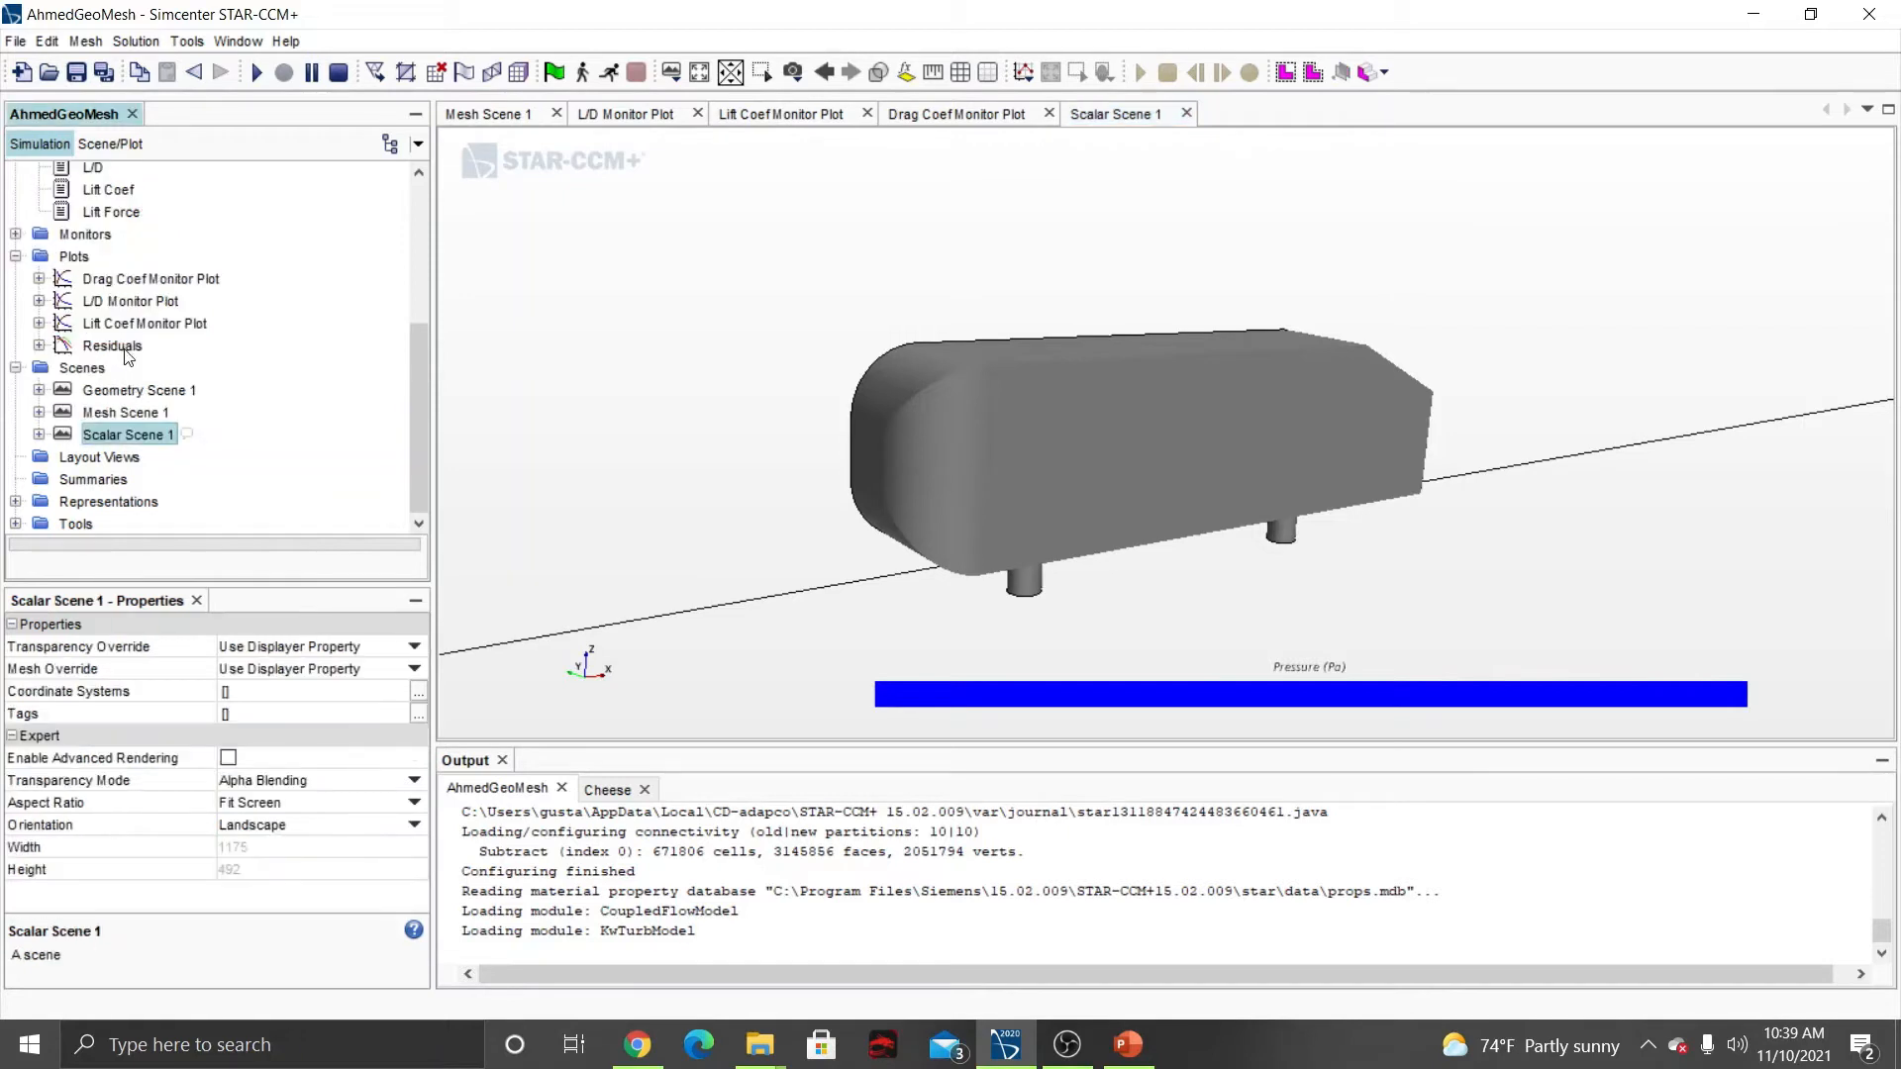
pyautogui.scroll(4, 127, 357)
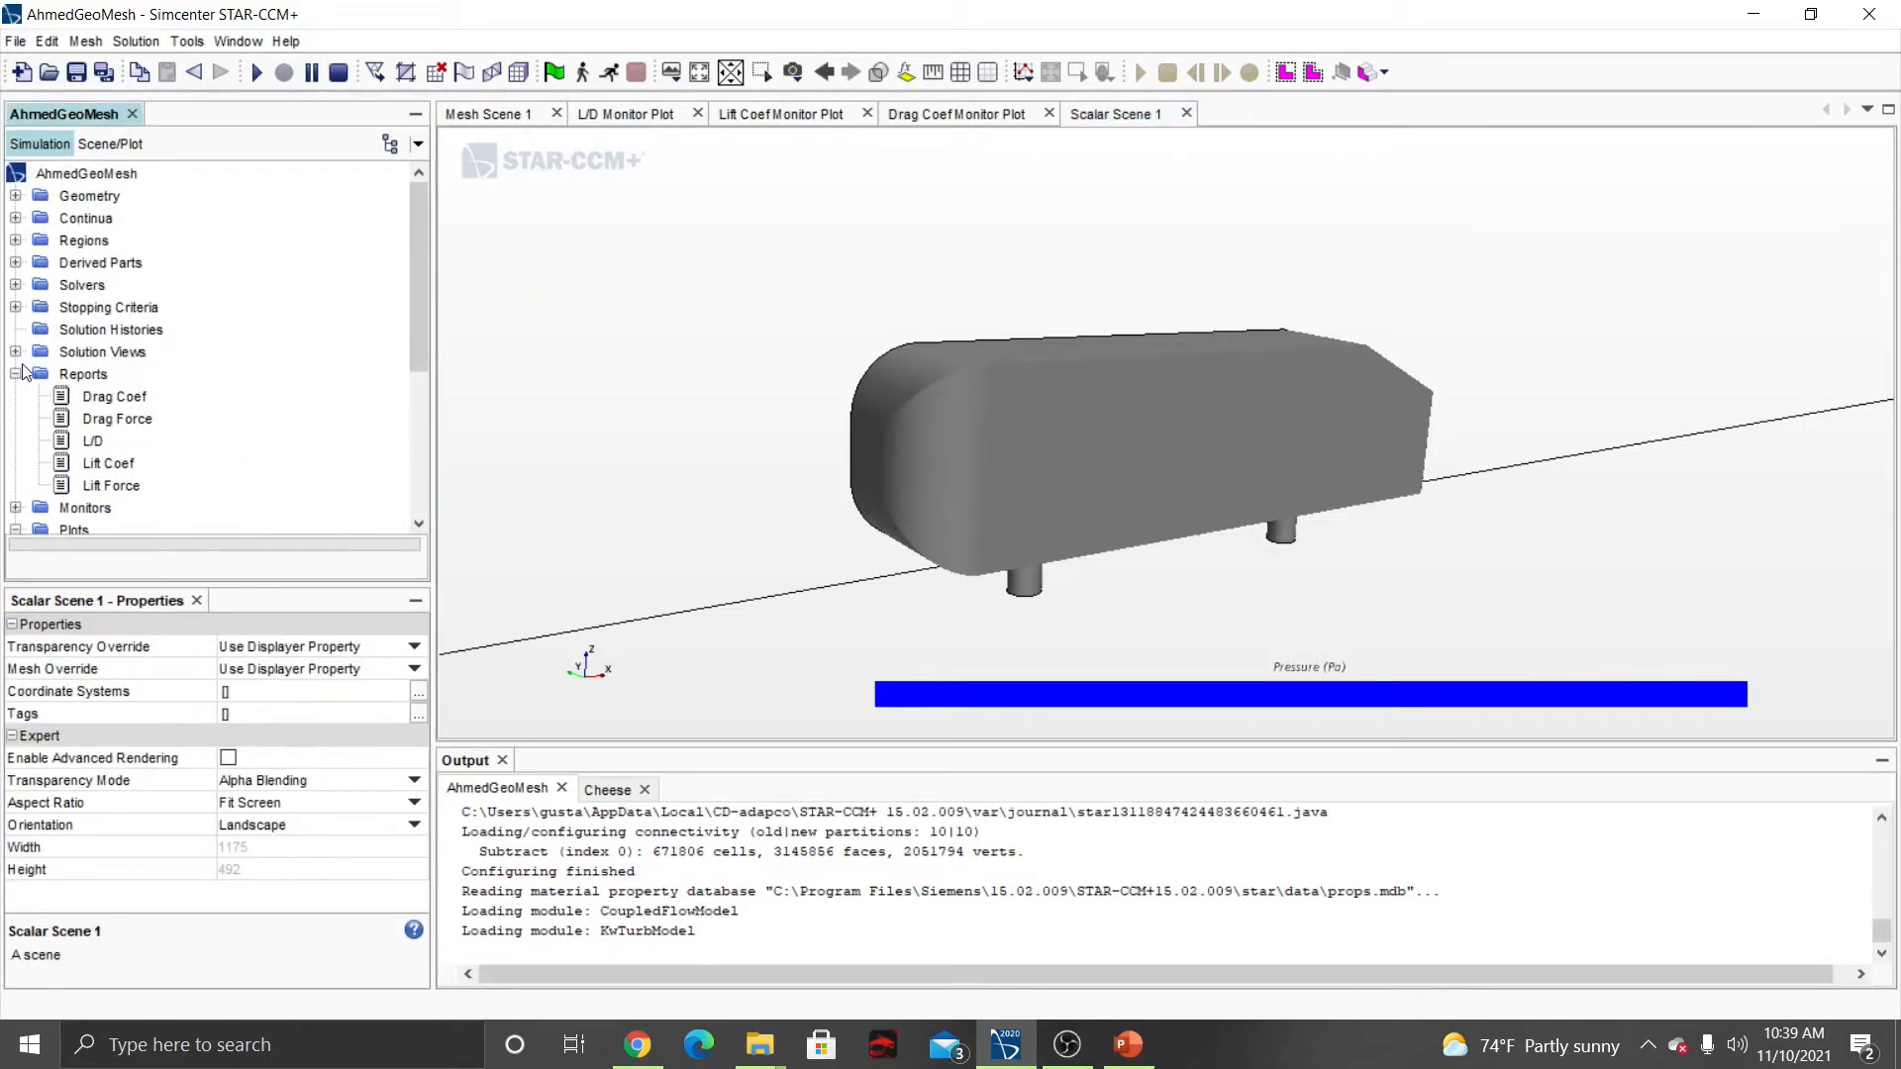
pyautogui.click(16, 374)
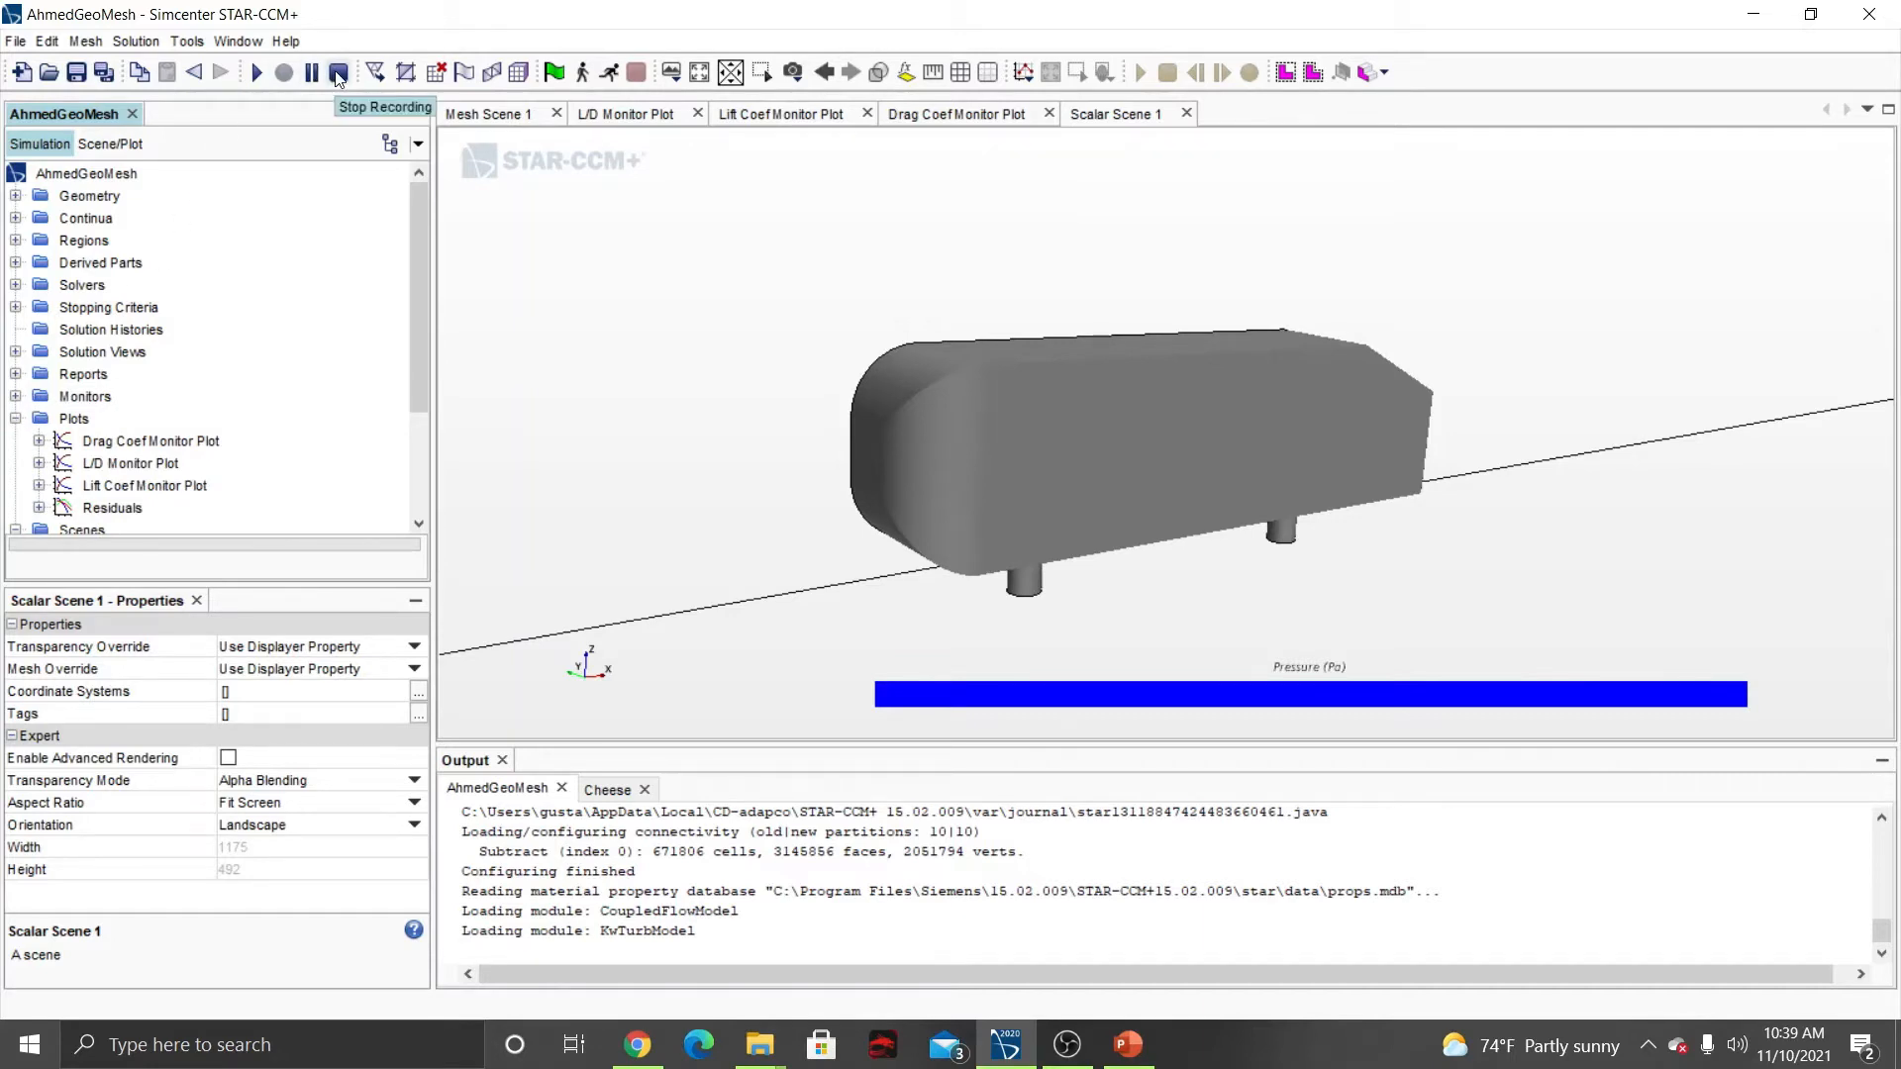
pyautogui.click(338, 74)
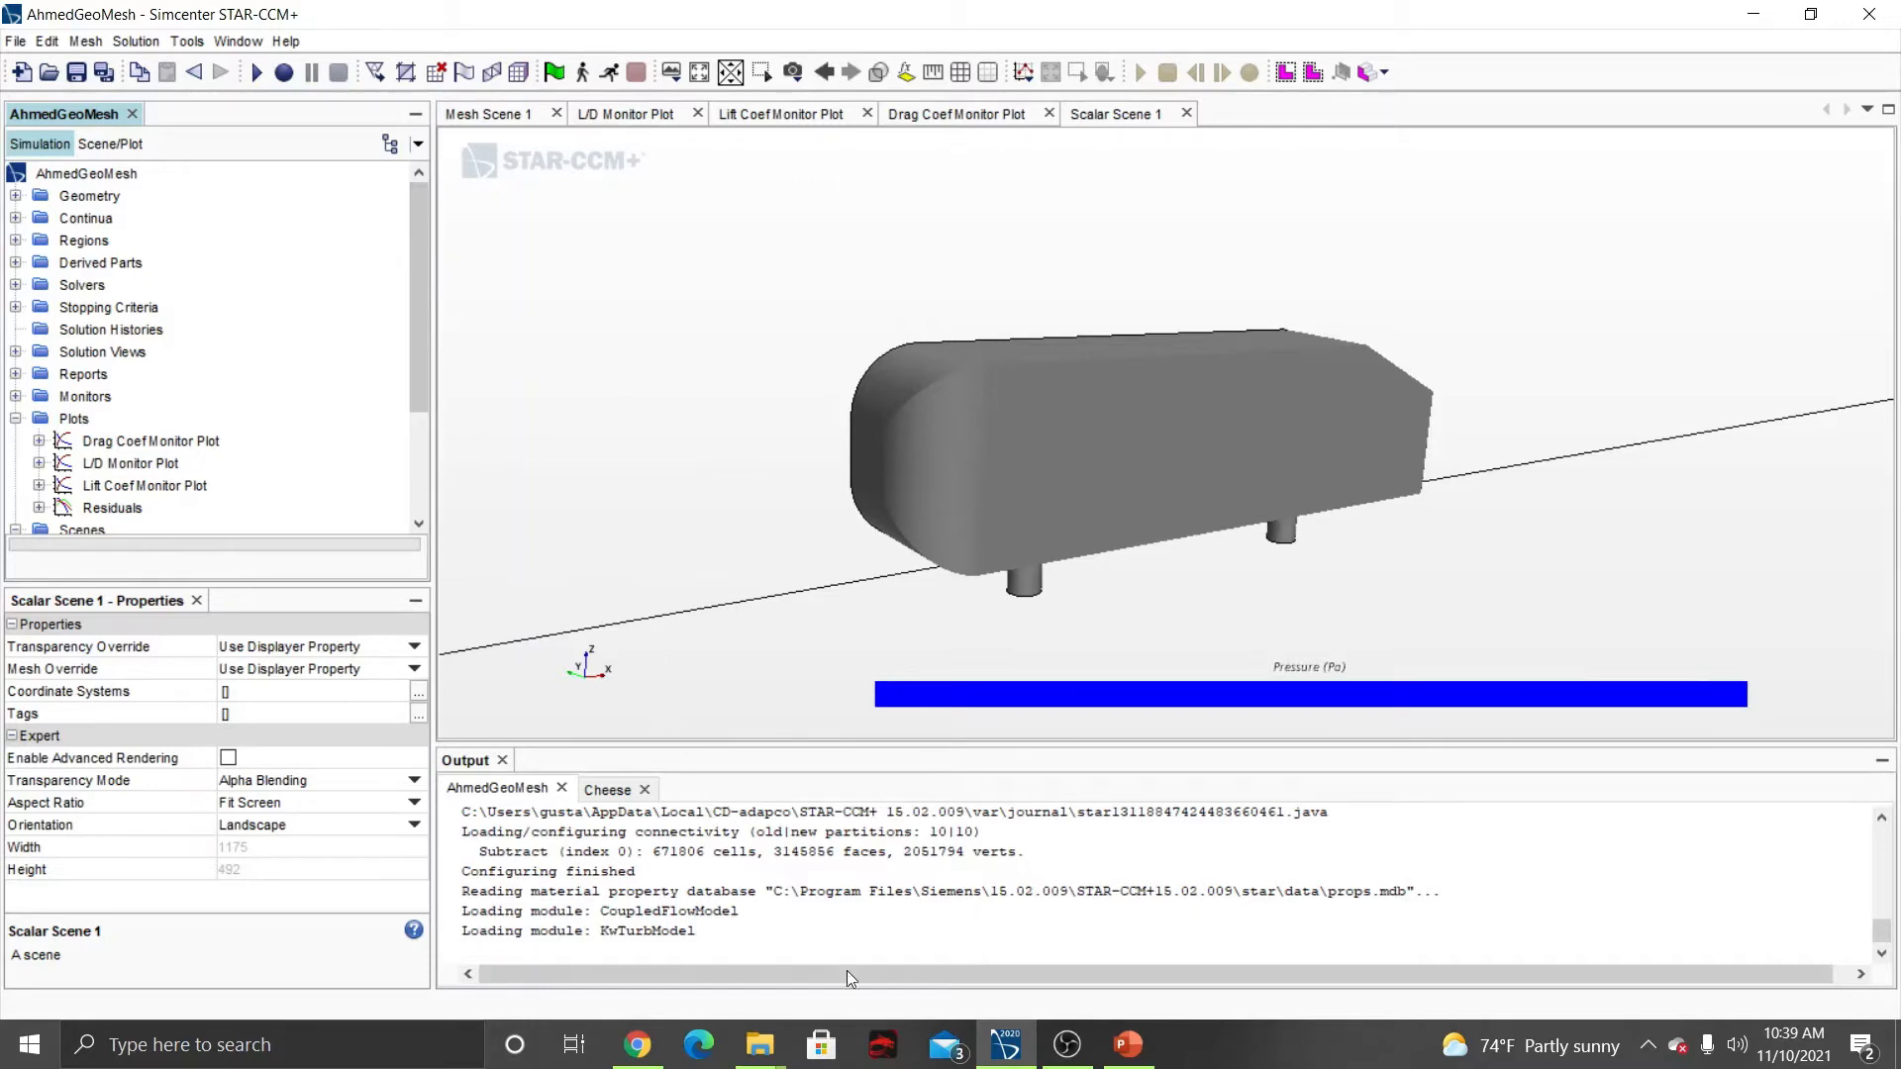
# Switch to File Explorer and open the recorded macro Cheese.java from the Documents folder in Notepad++.
pyautogui.moveTo(764, 1043)
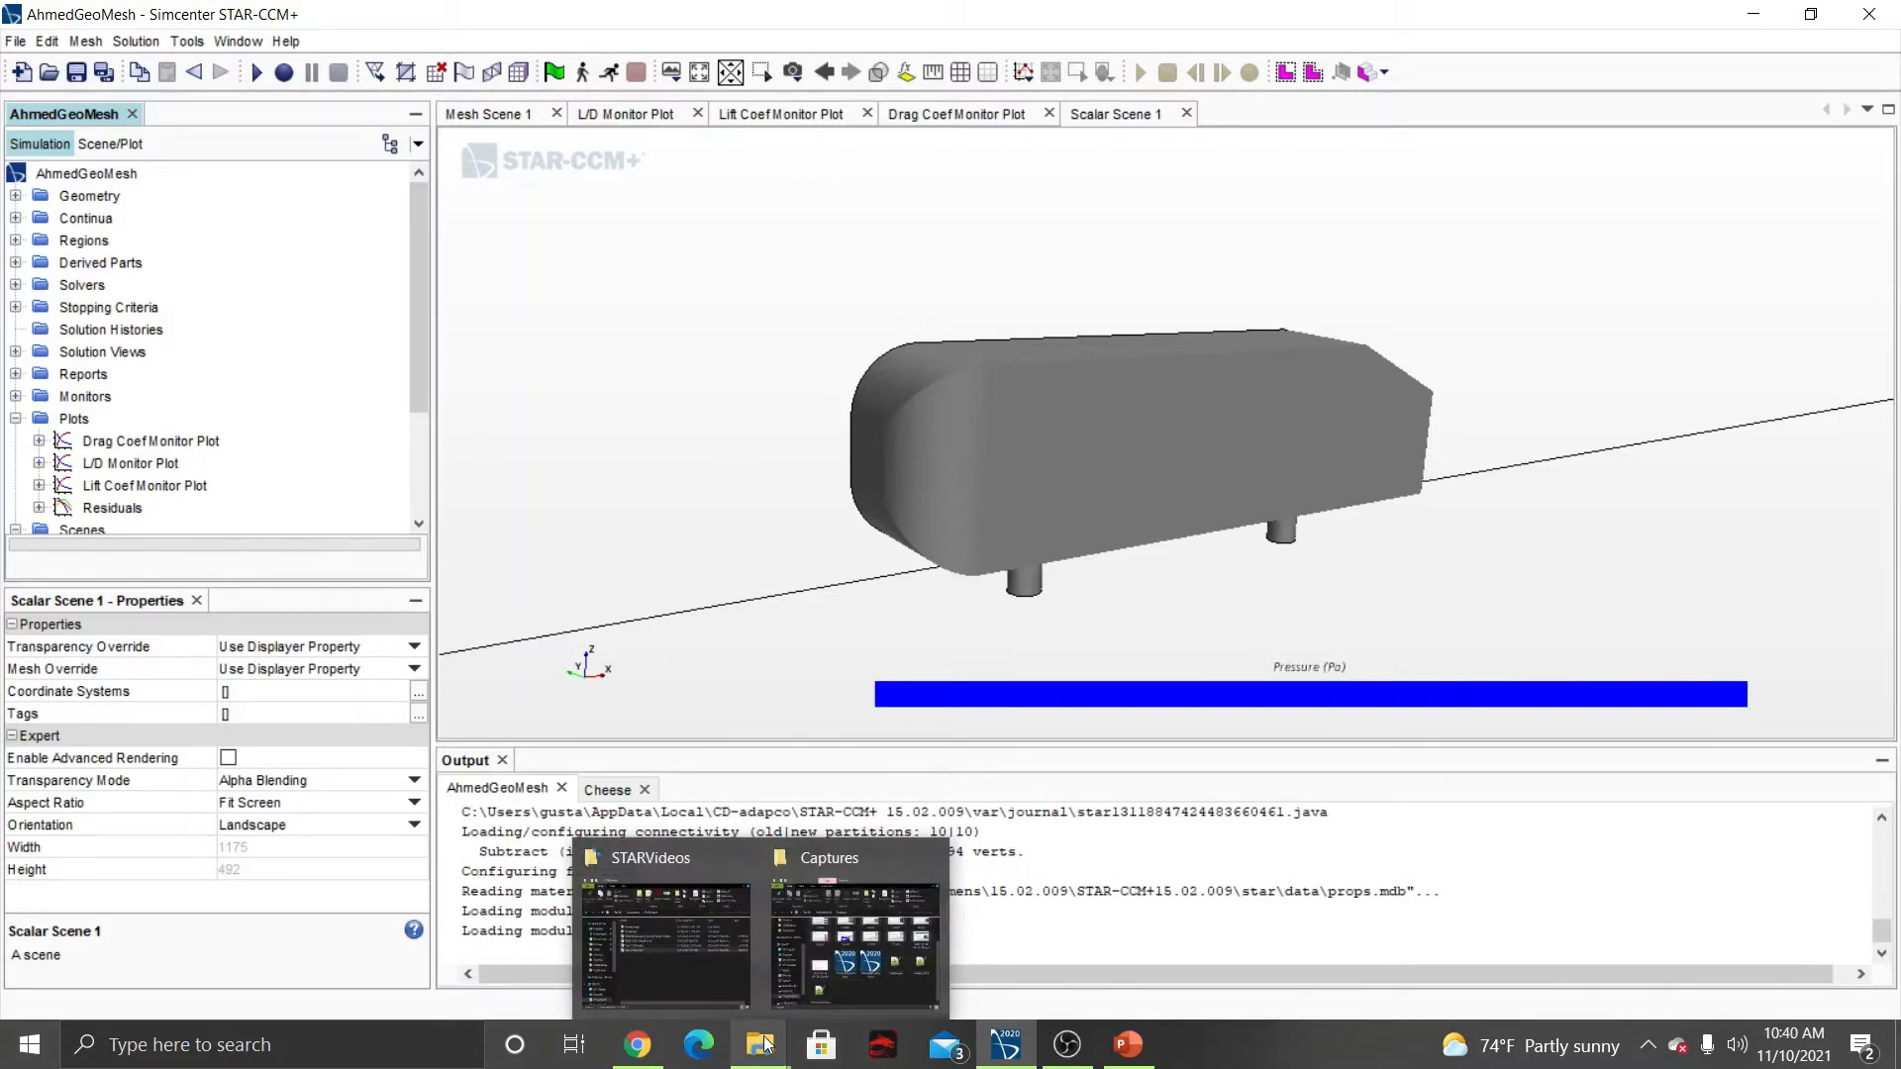
pyautogui.click(727, 992)
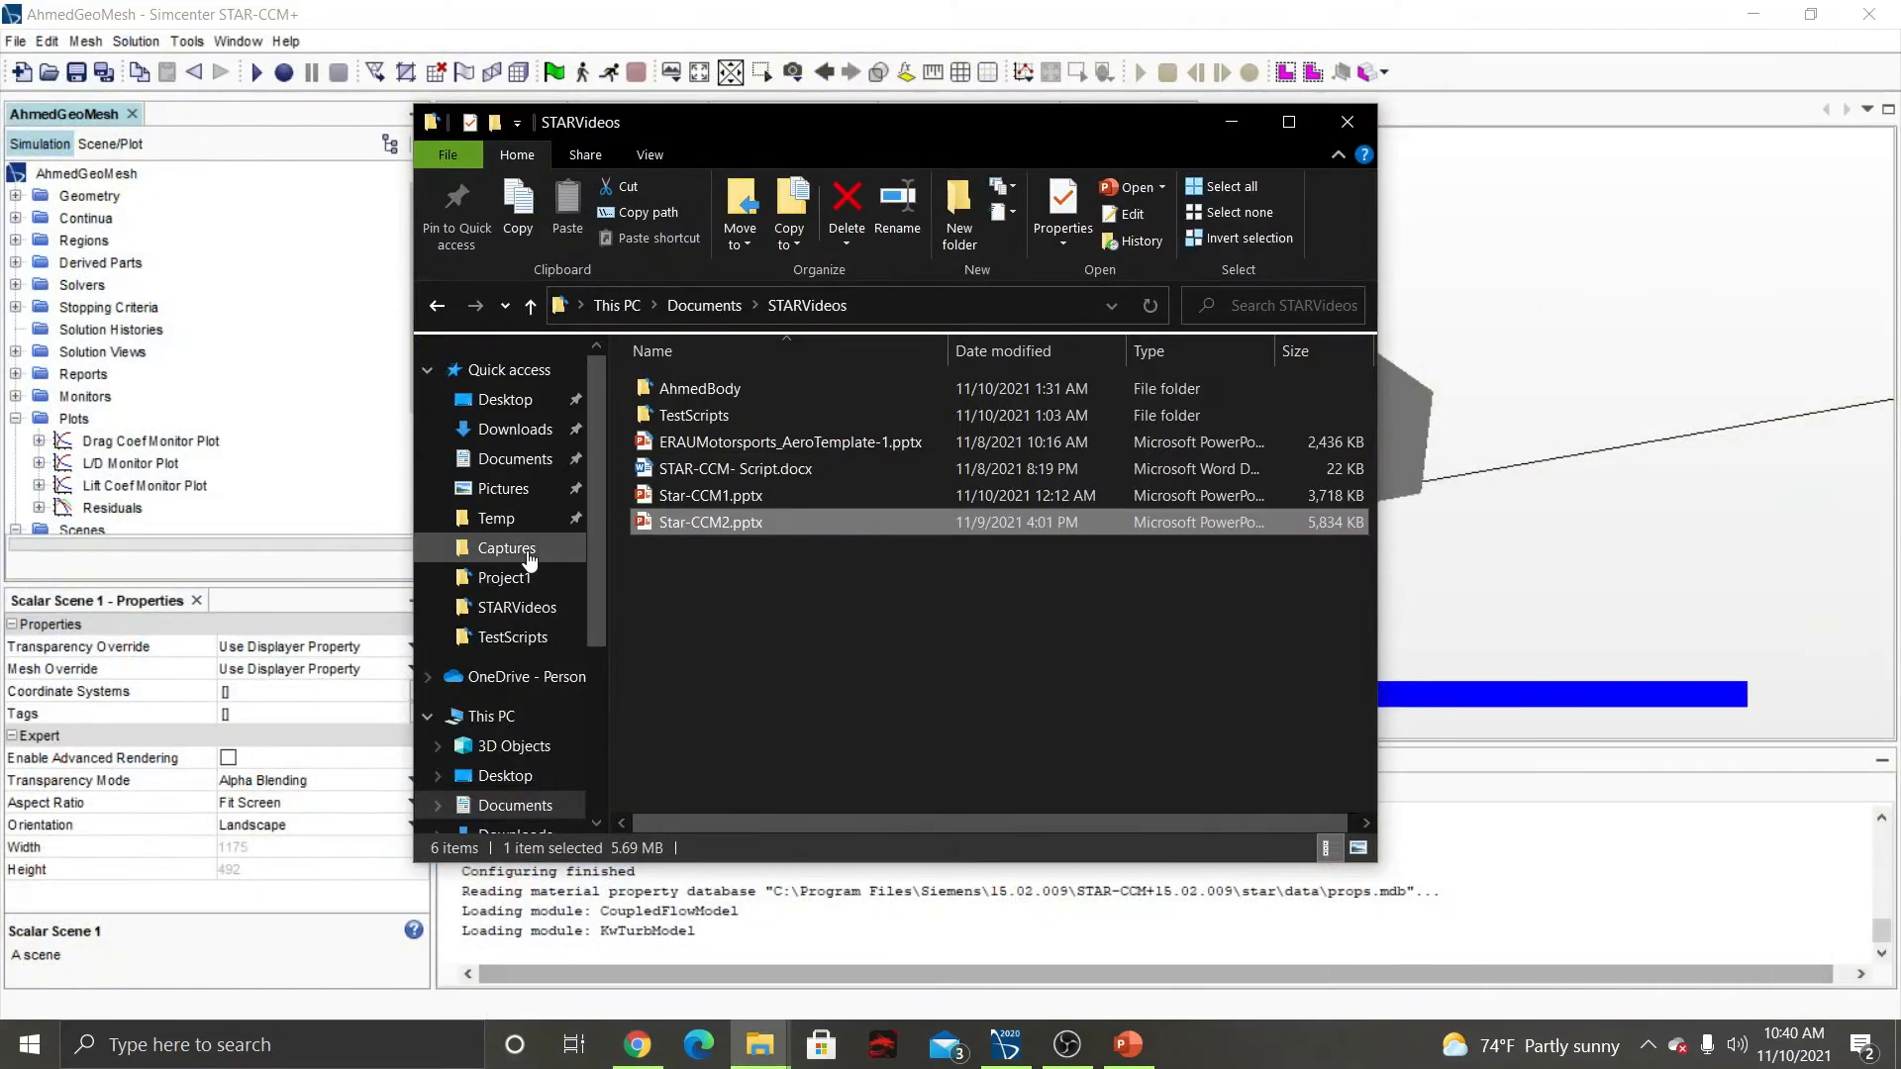
pyautogui.click(523, 459)
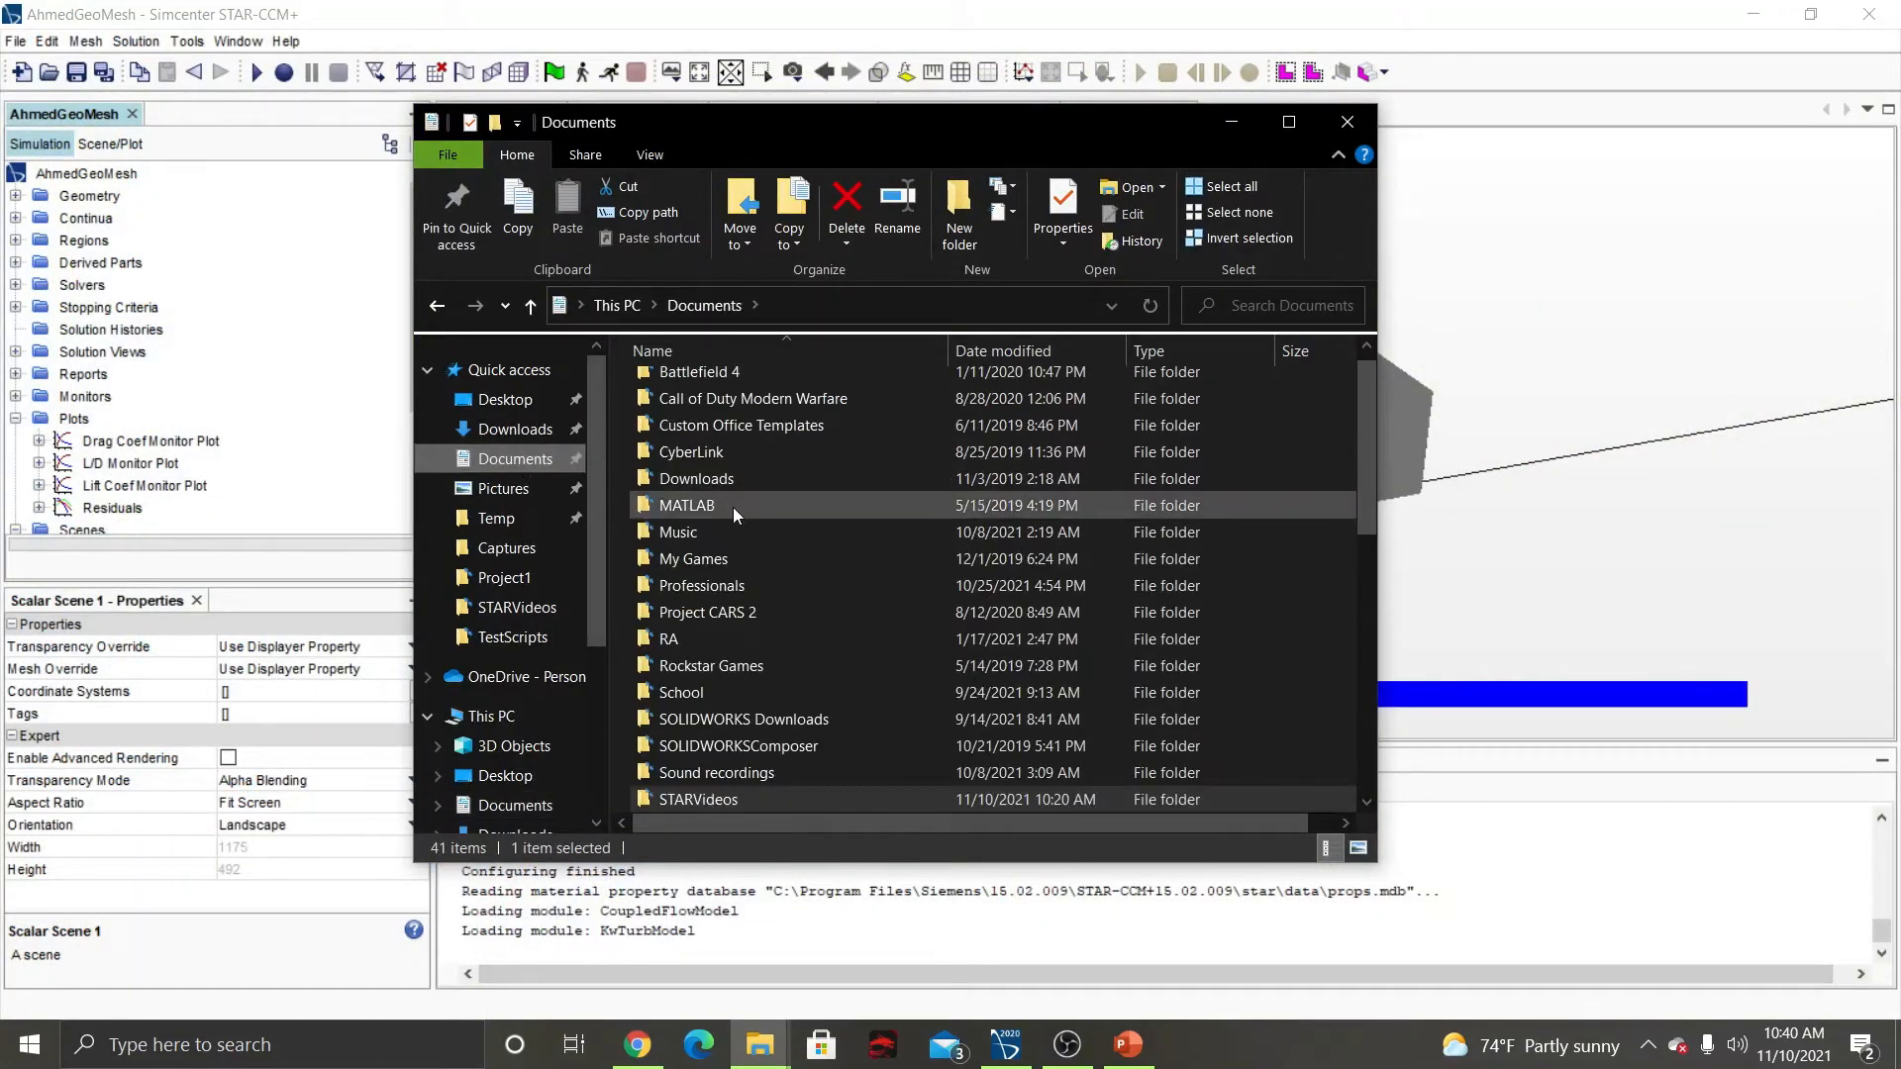
pyautogui.scroll(-7, 796, 526)
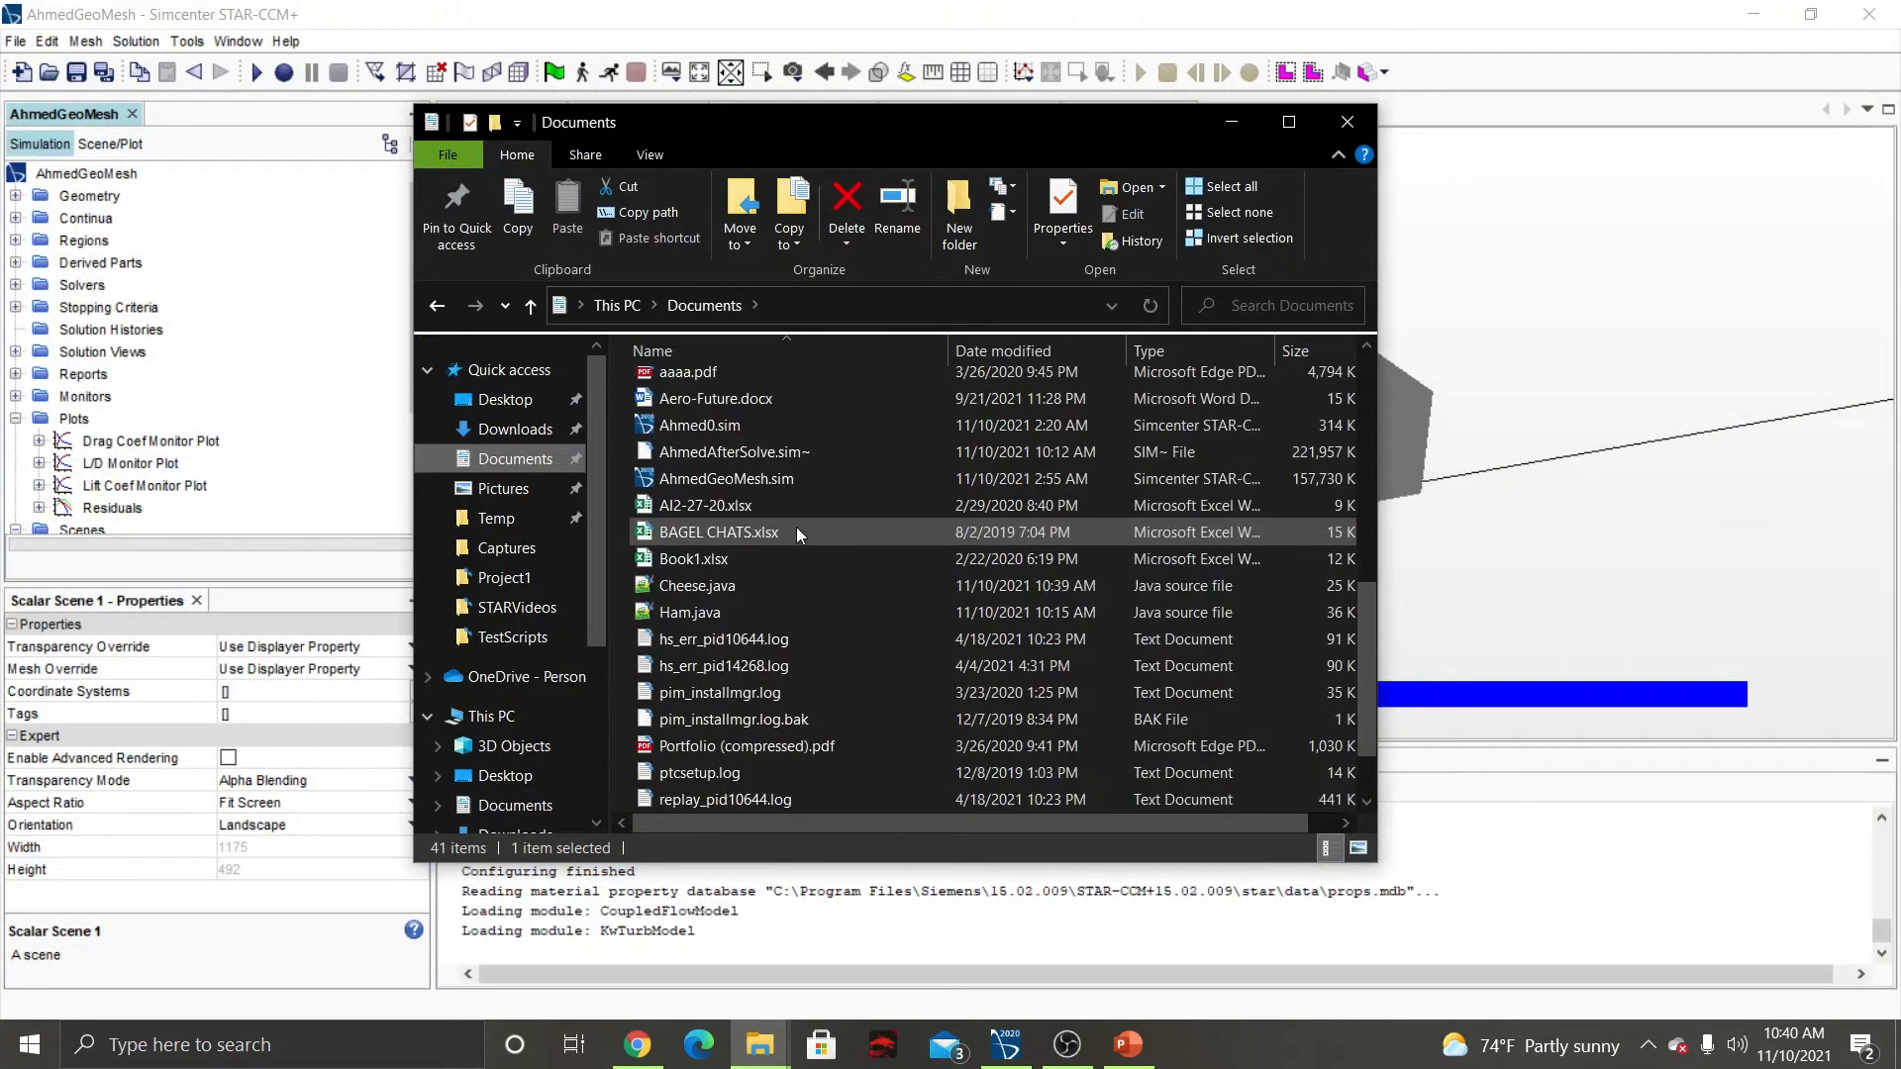
pyautogui.doubleClick(715, 586)
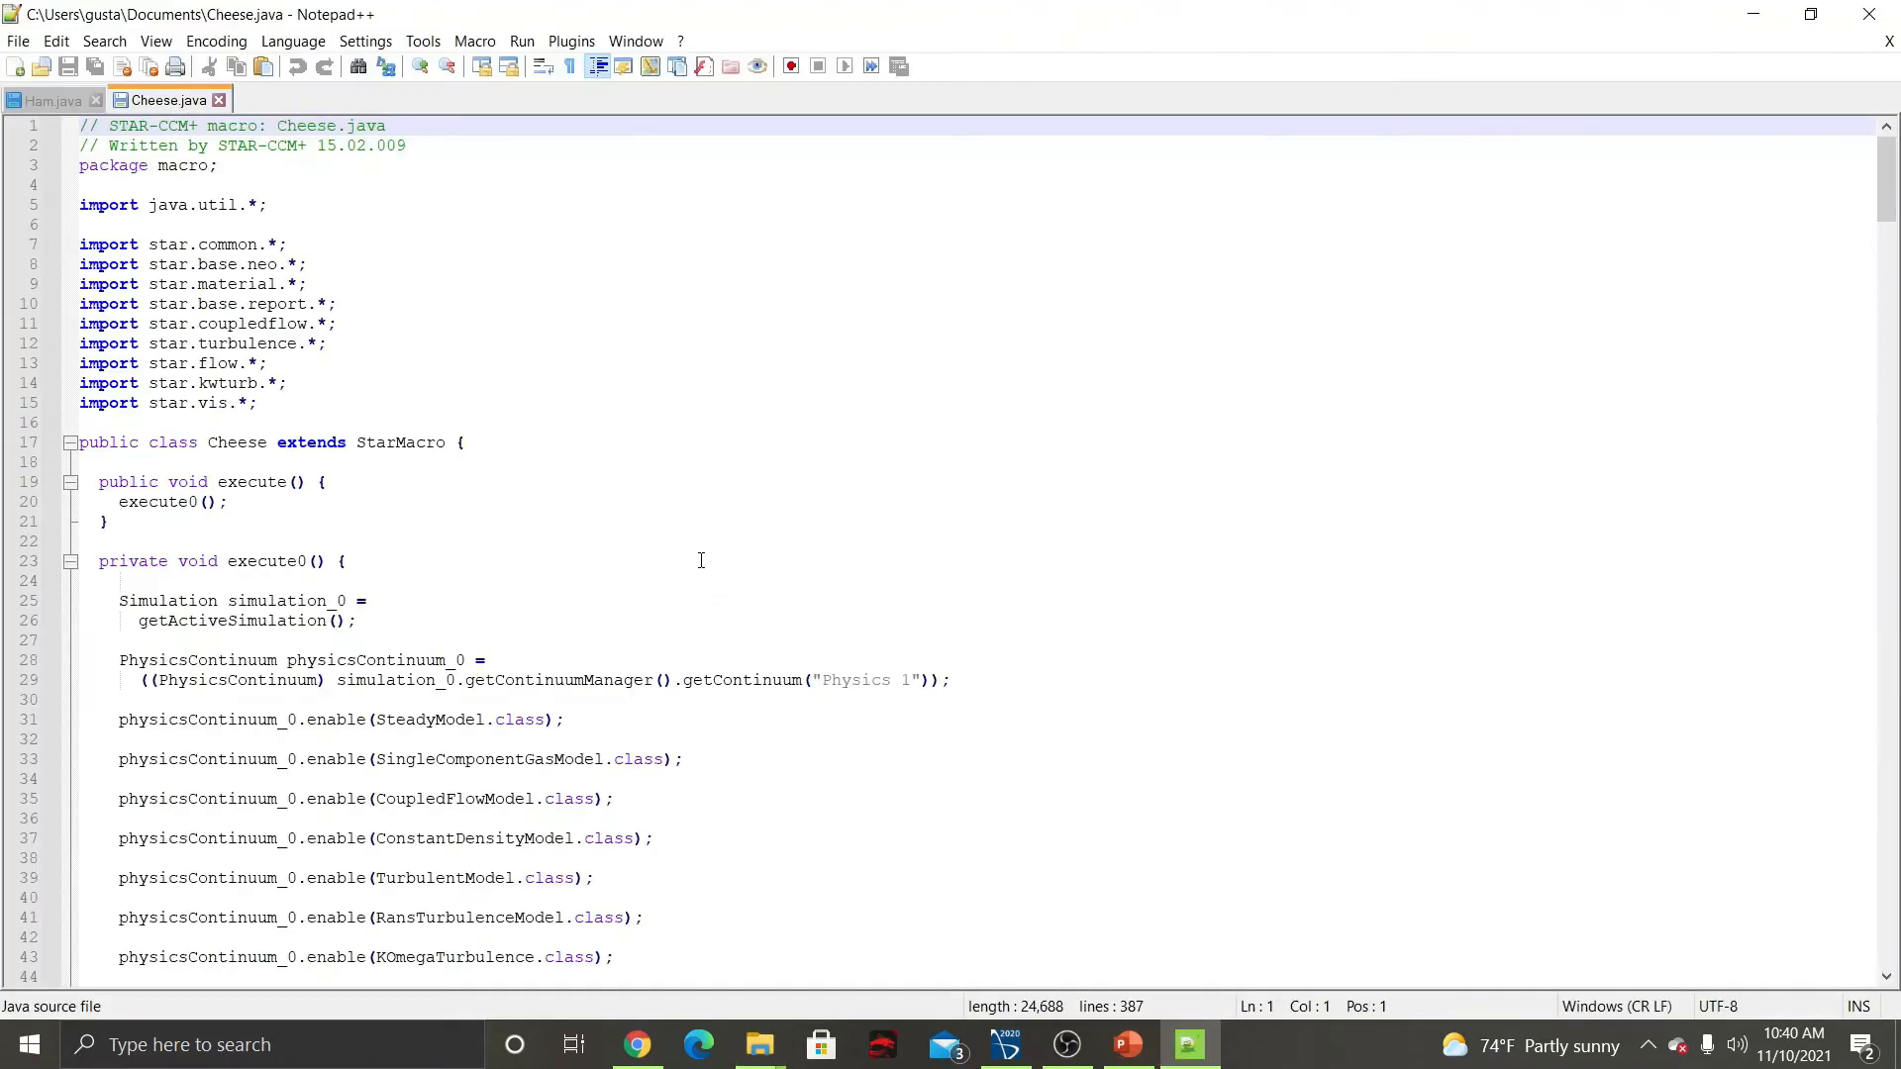
# Fold the body of the private execute0 method in both Ham.java and Cheese.java.
pyautogui.click(38, 102)
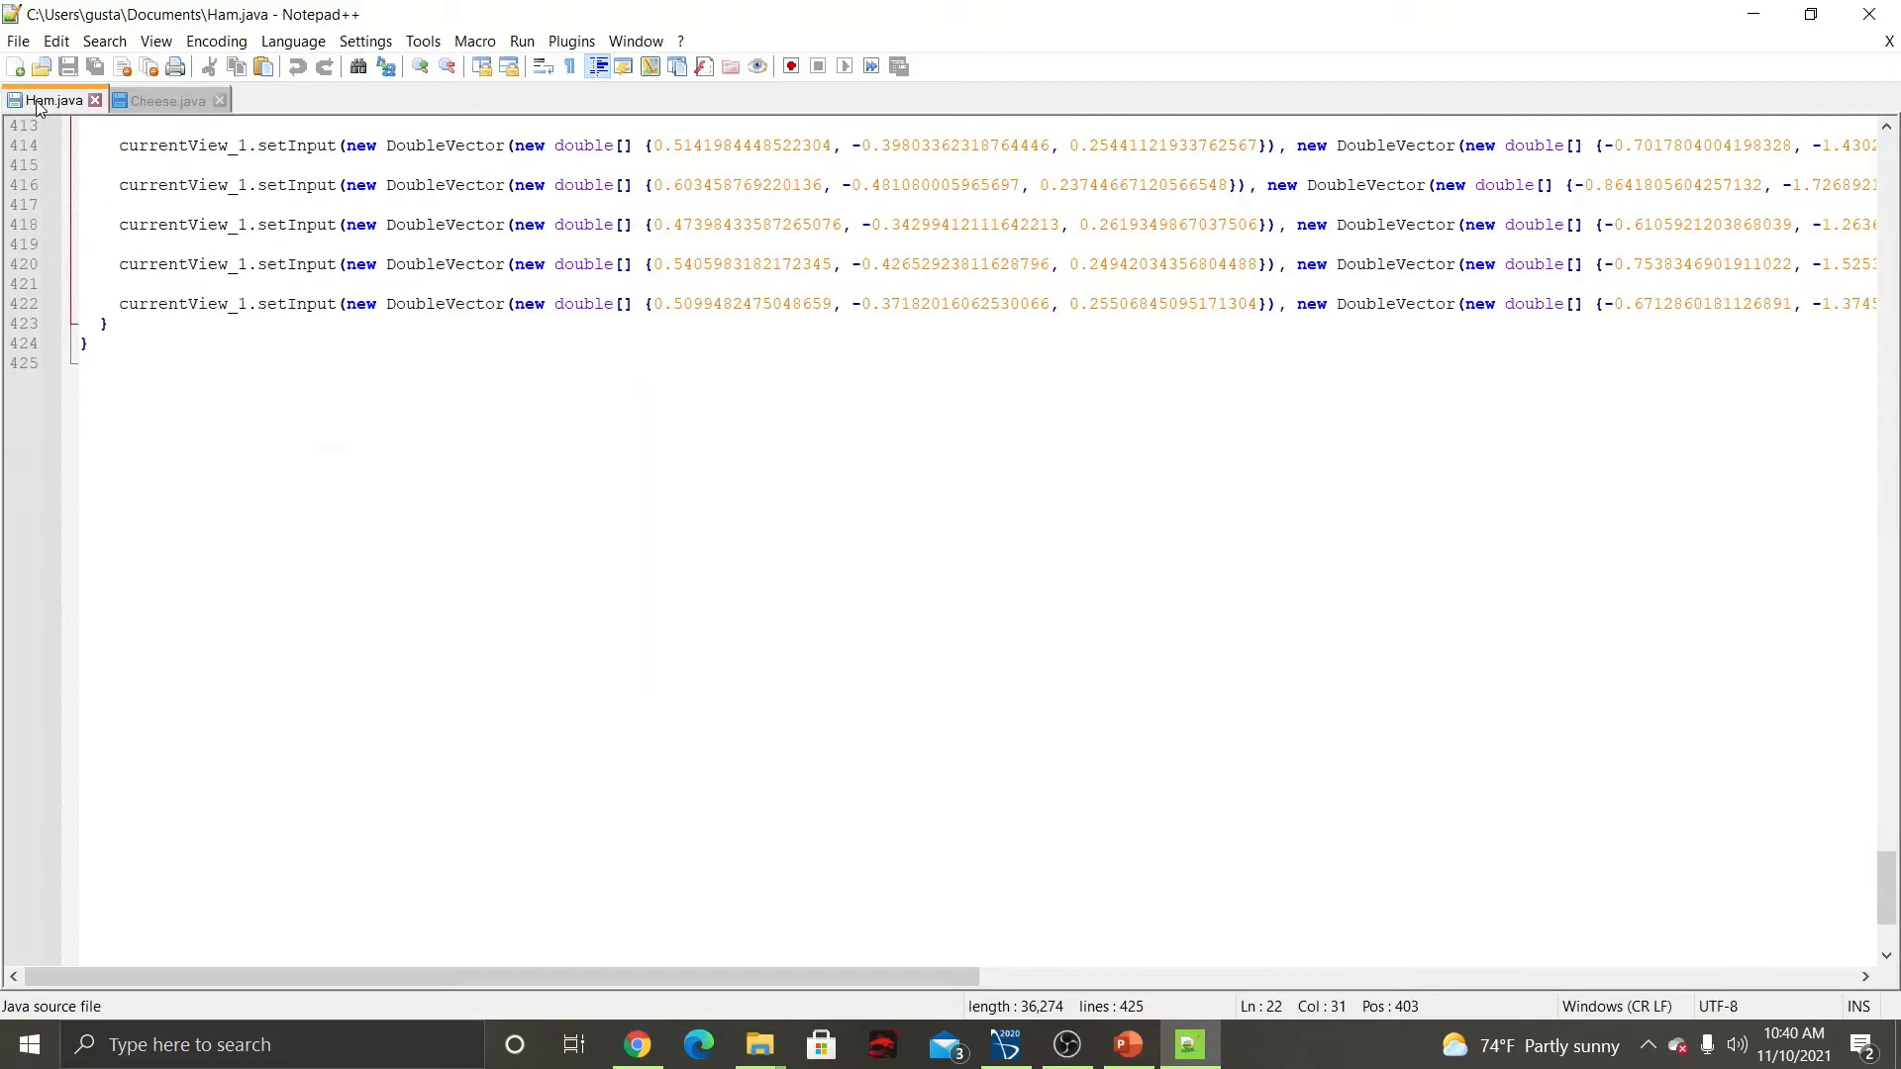
pyautogui.scroll(4, 534, 543)
pyautogui.moveTo(1873, 854); pyautogui.dragTo(1845, 142)
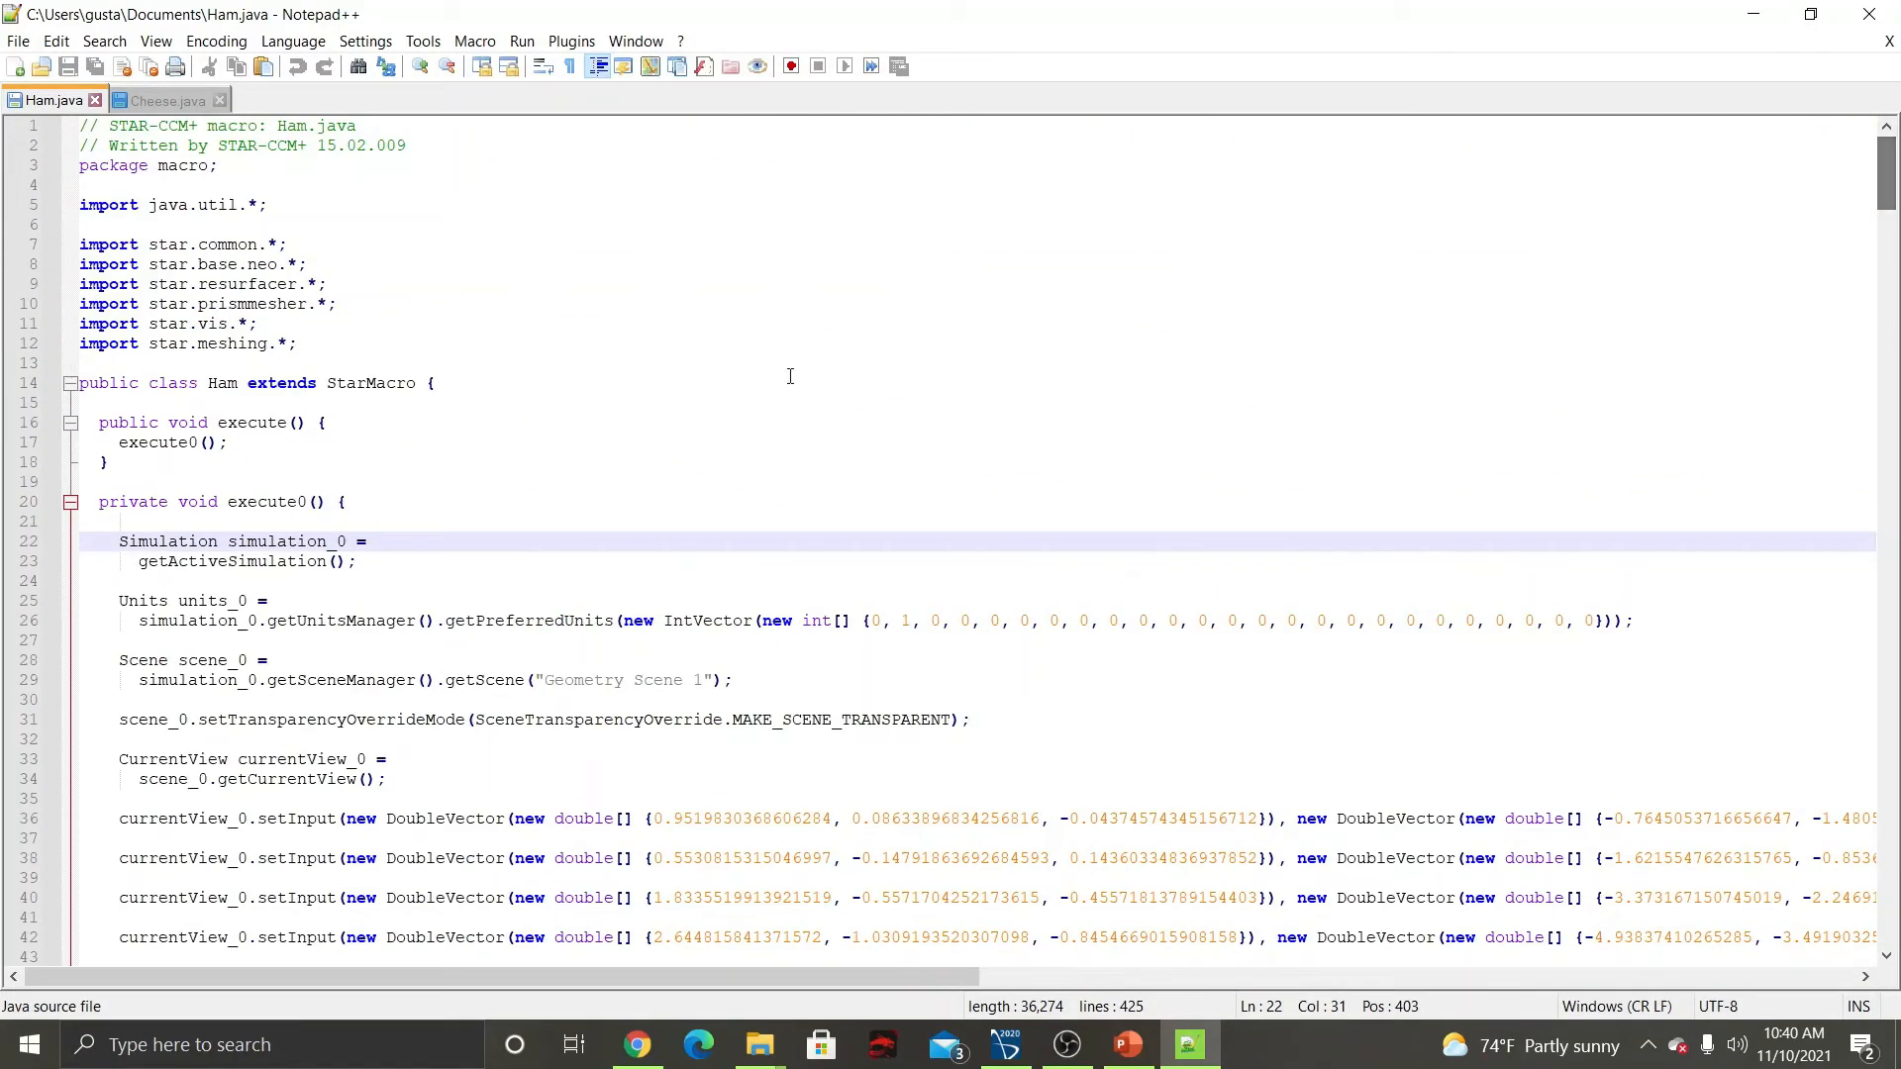
pyautogui.click(70, 502)
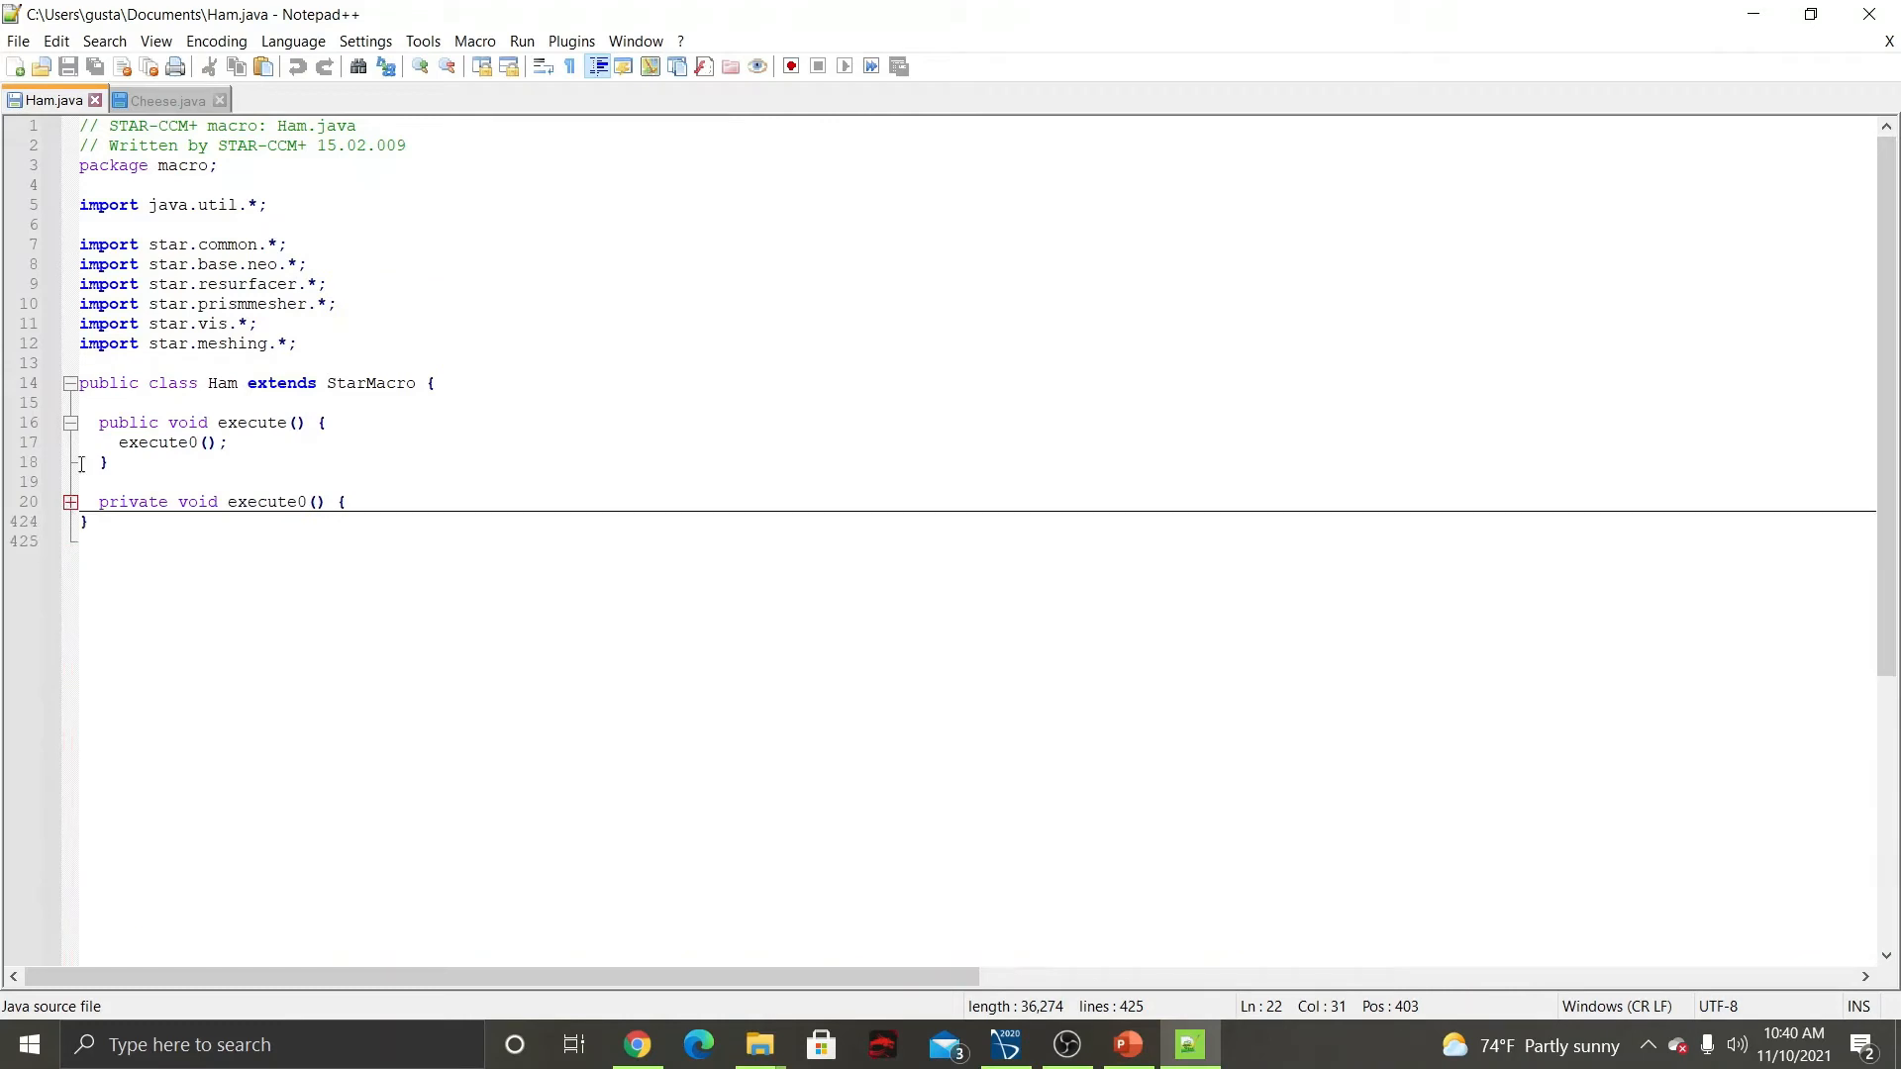
pyautogui.click(164, 101)
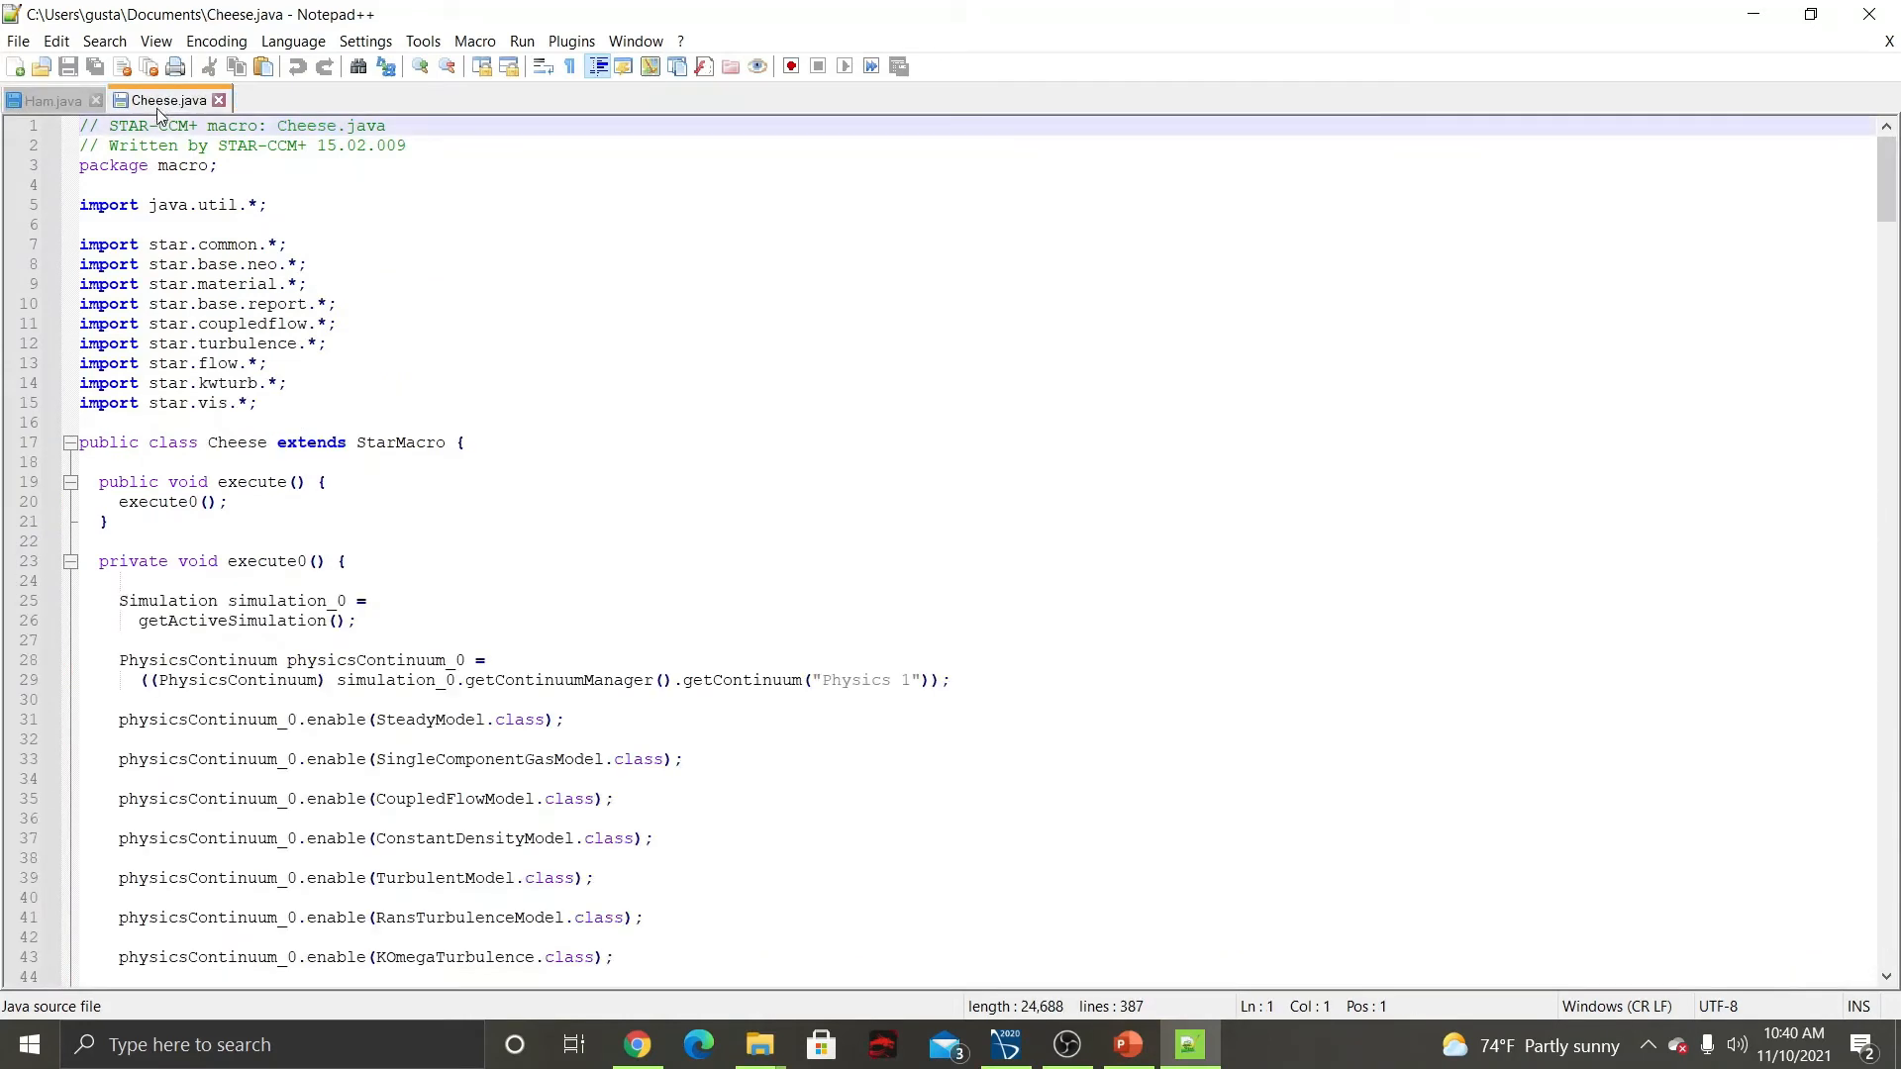
pyautogui.click(71, 562)
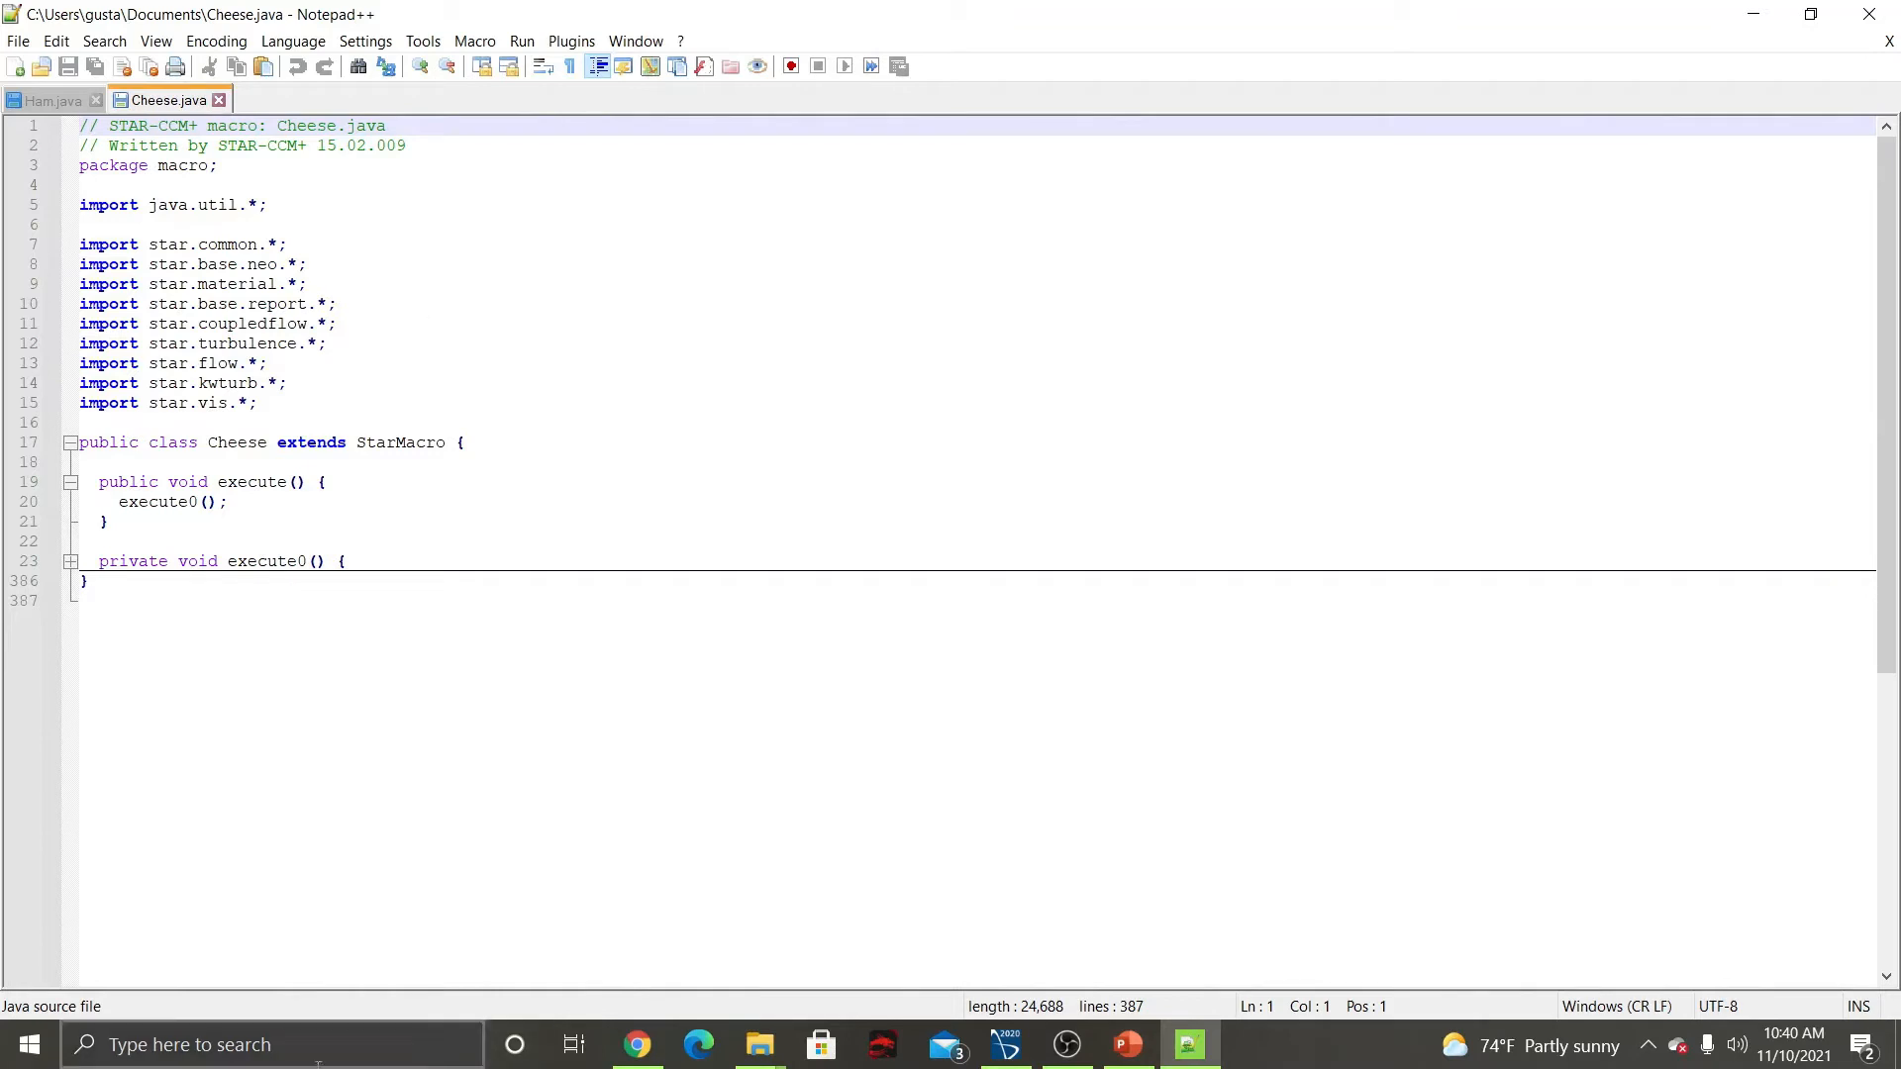
# Switch to STAR-CCM+, review the simulation log and the recorded Cheese macro output, and return to Notepad++.
pyautogui.click(1006, 1044)
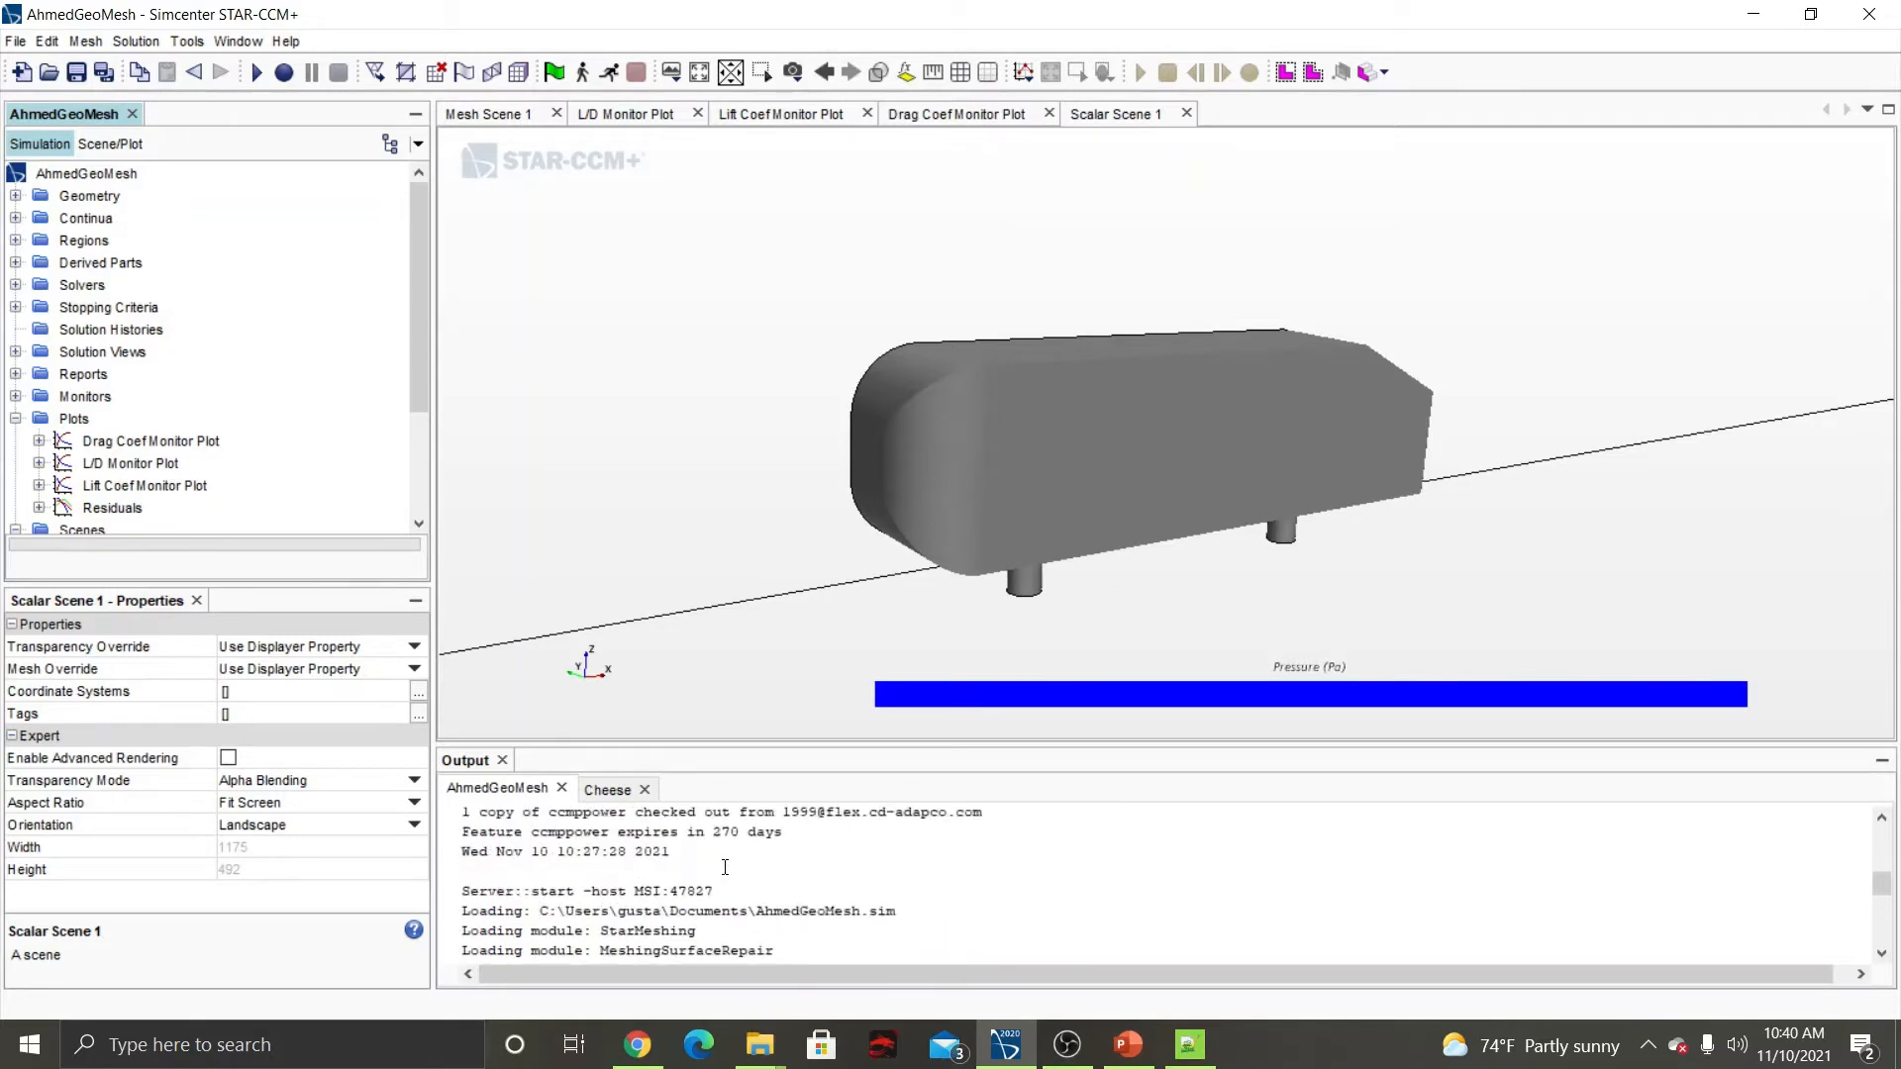
pyautogui.scroll(3, 691, 888)
pyautogui.scroll(3, 690, 888)
pyautogui.scroll(-10, 686, 891)
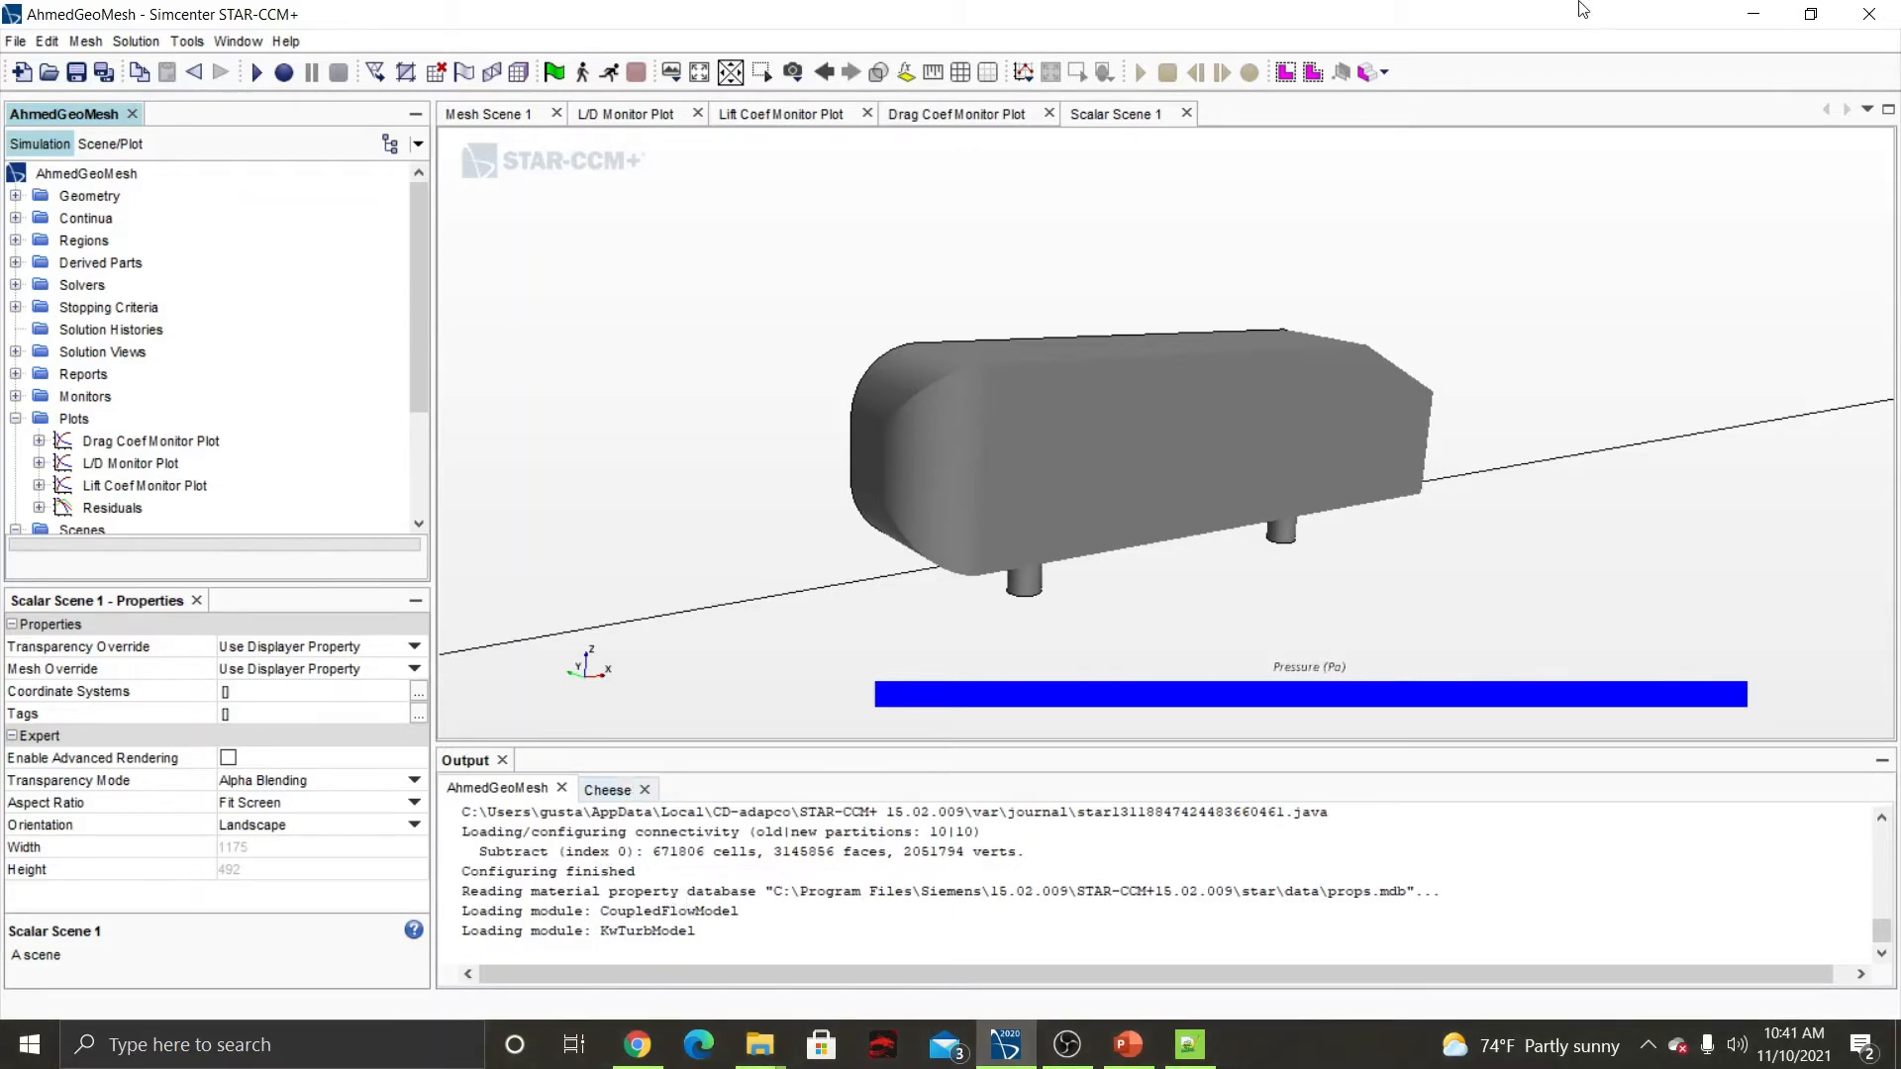
pyautogui.click(615, 789)
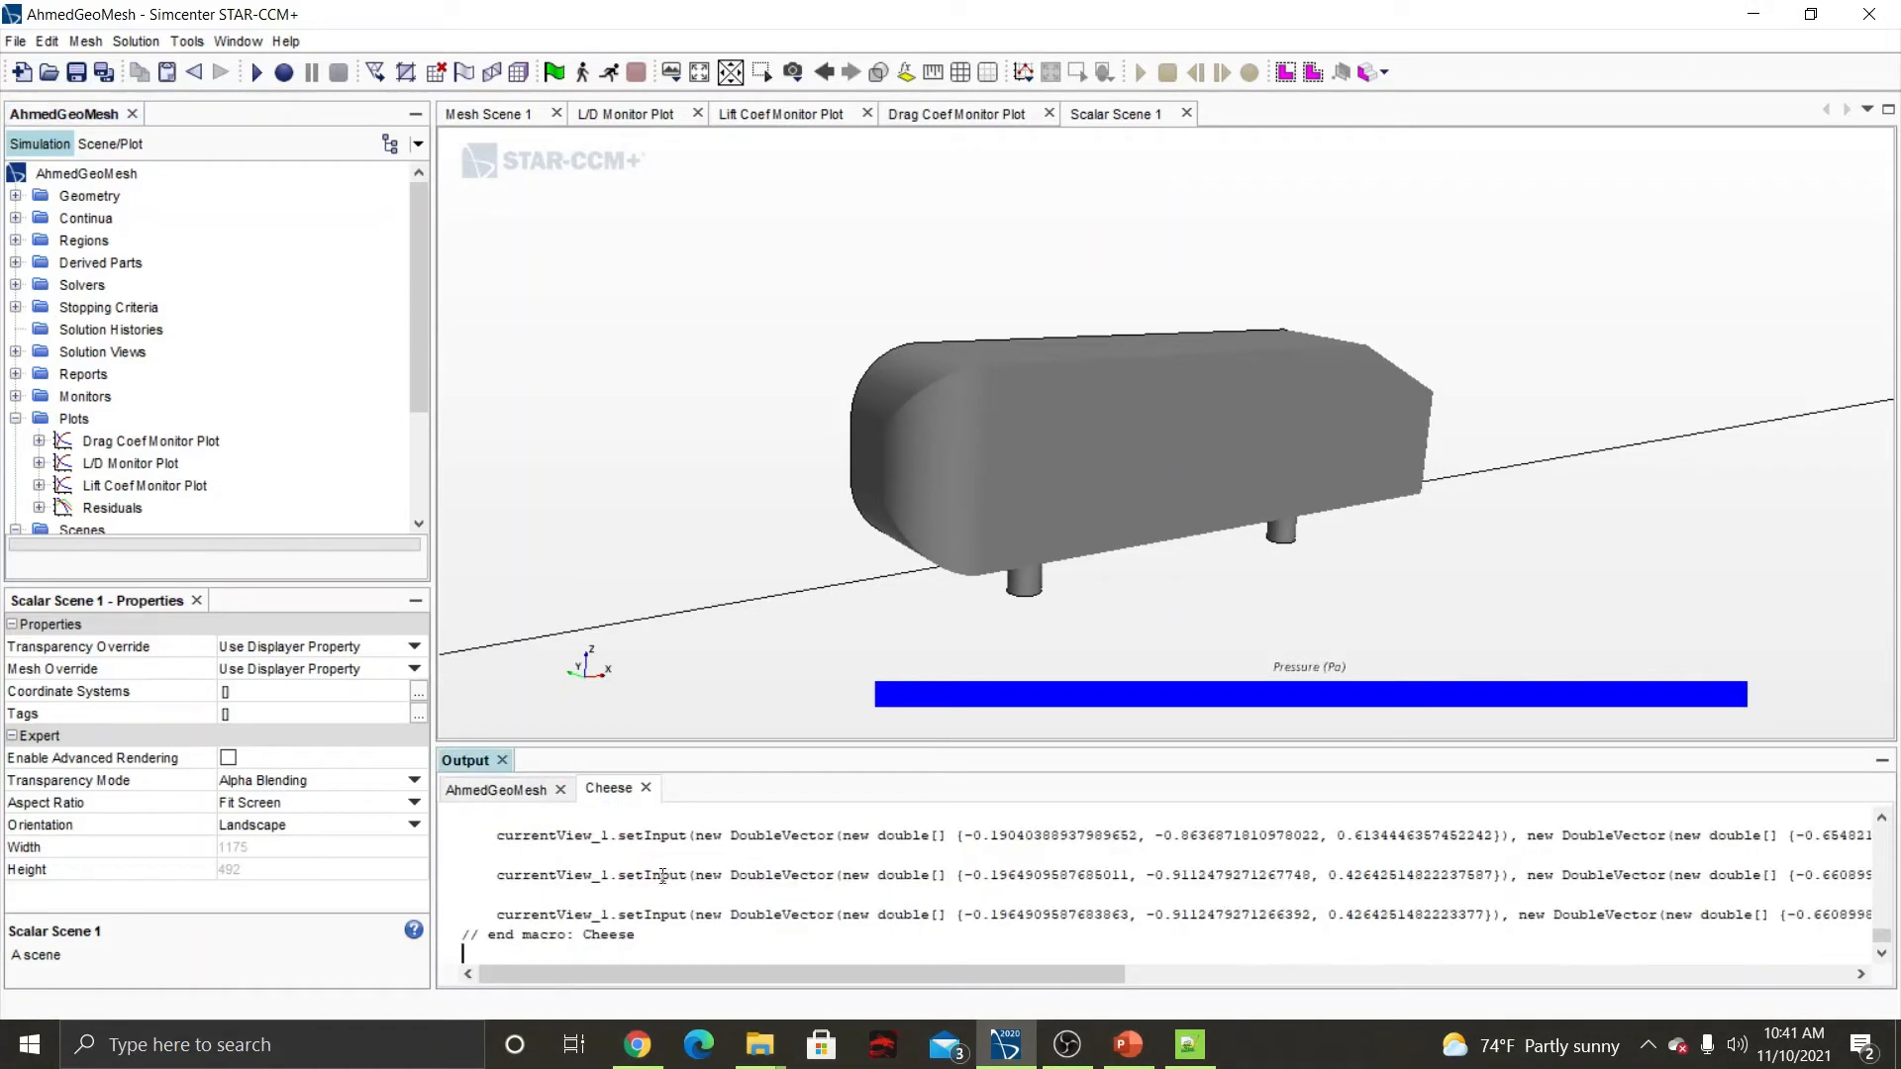
pyautogui.scroll(8, 662, 881)
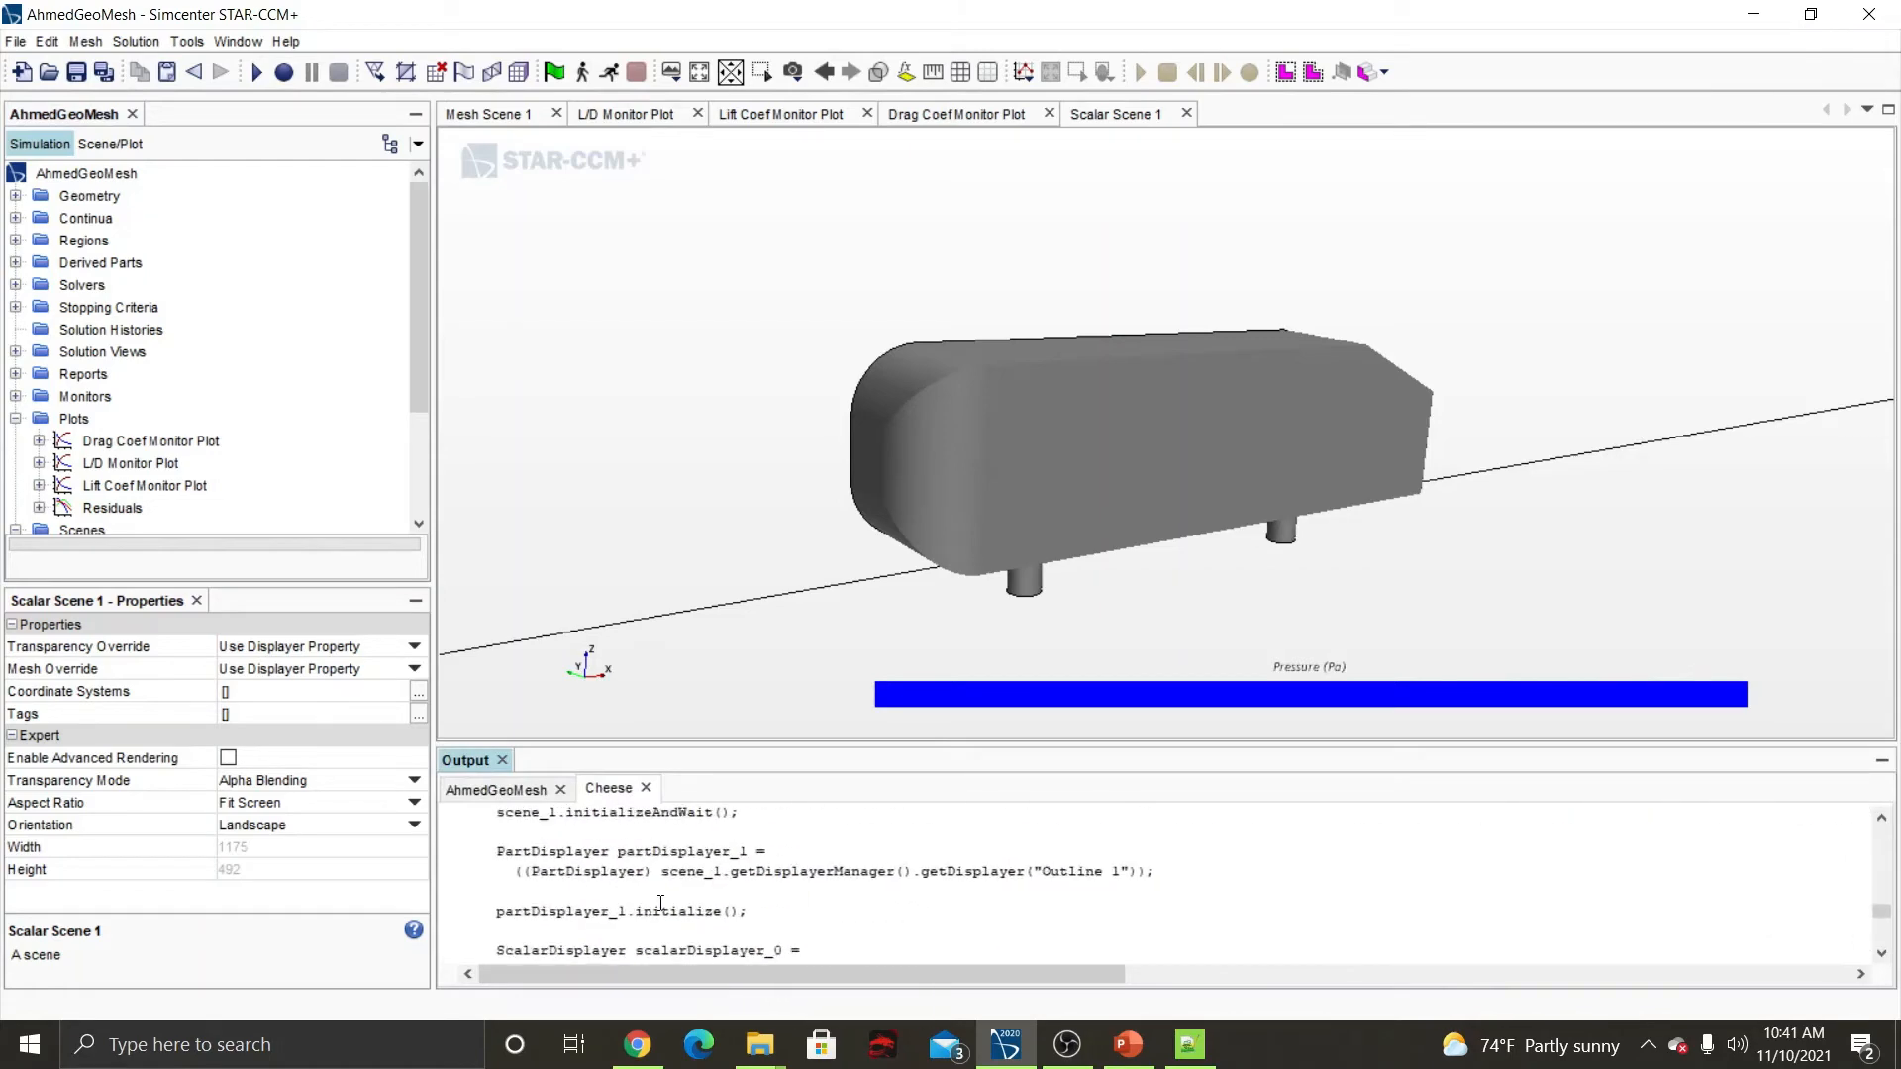
pyautogui.scroll(5, 661, 903)
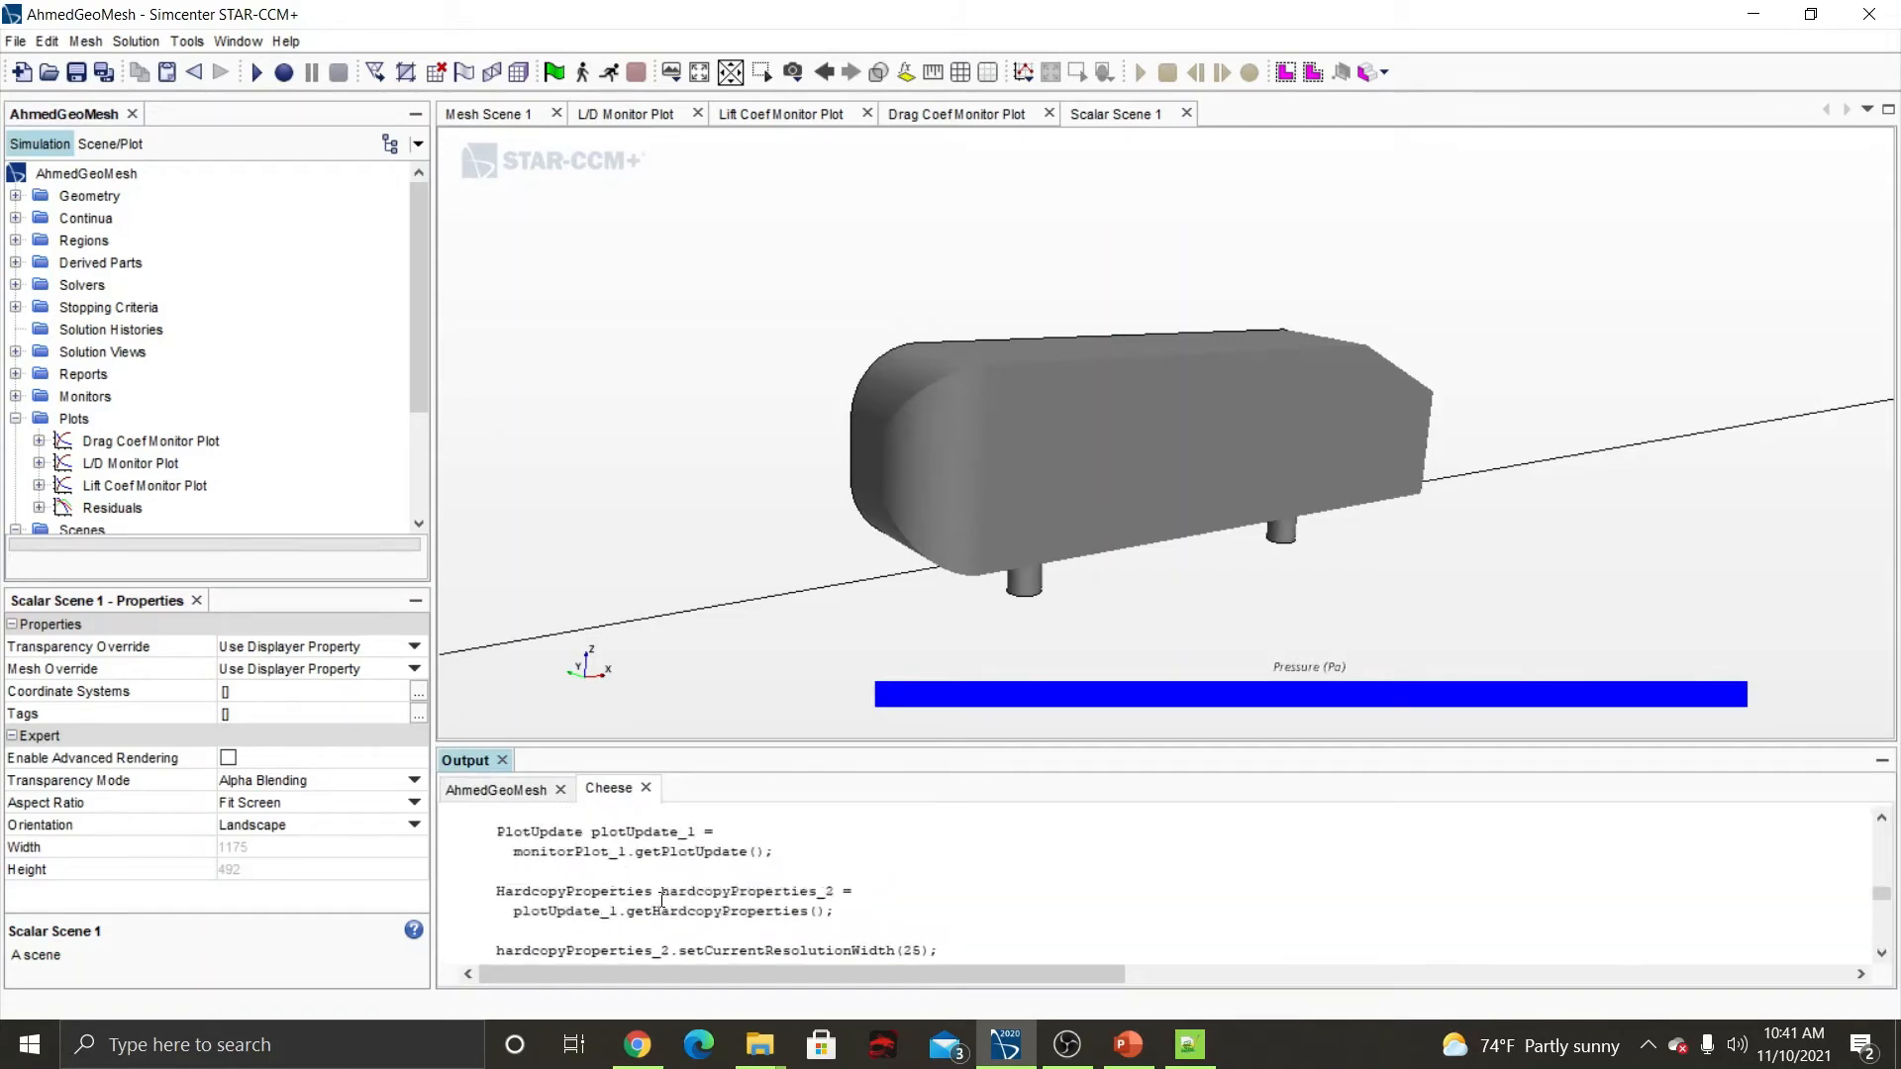
pyautogui.scroll(6, 662, 901)
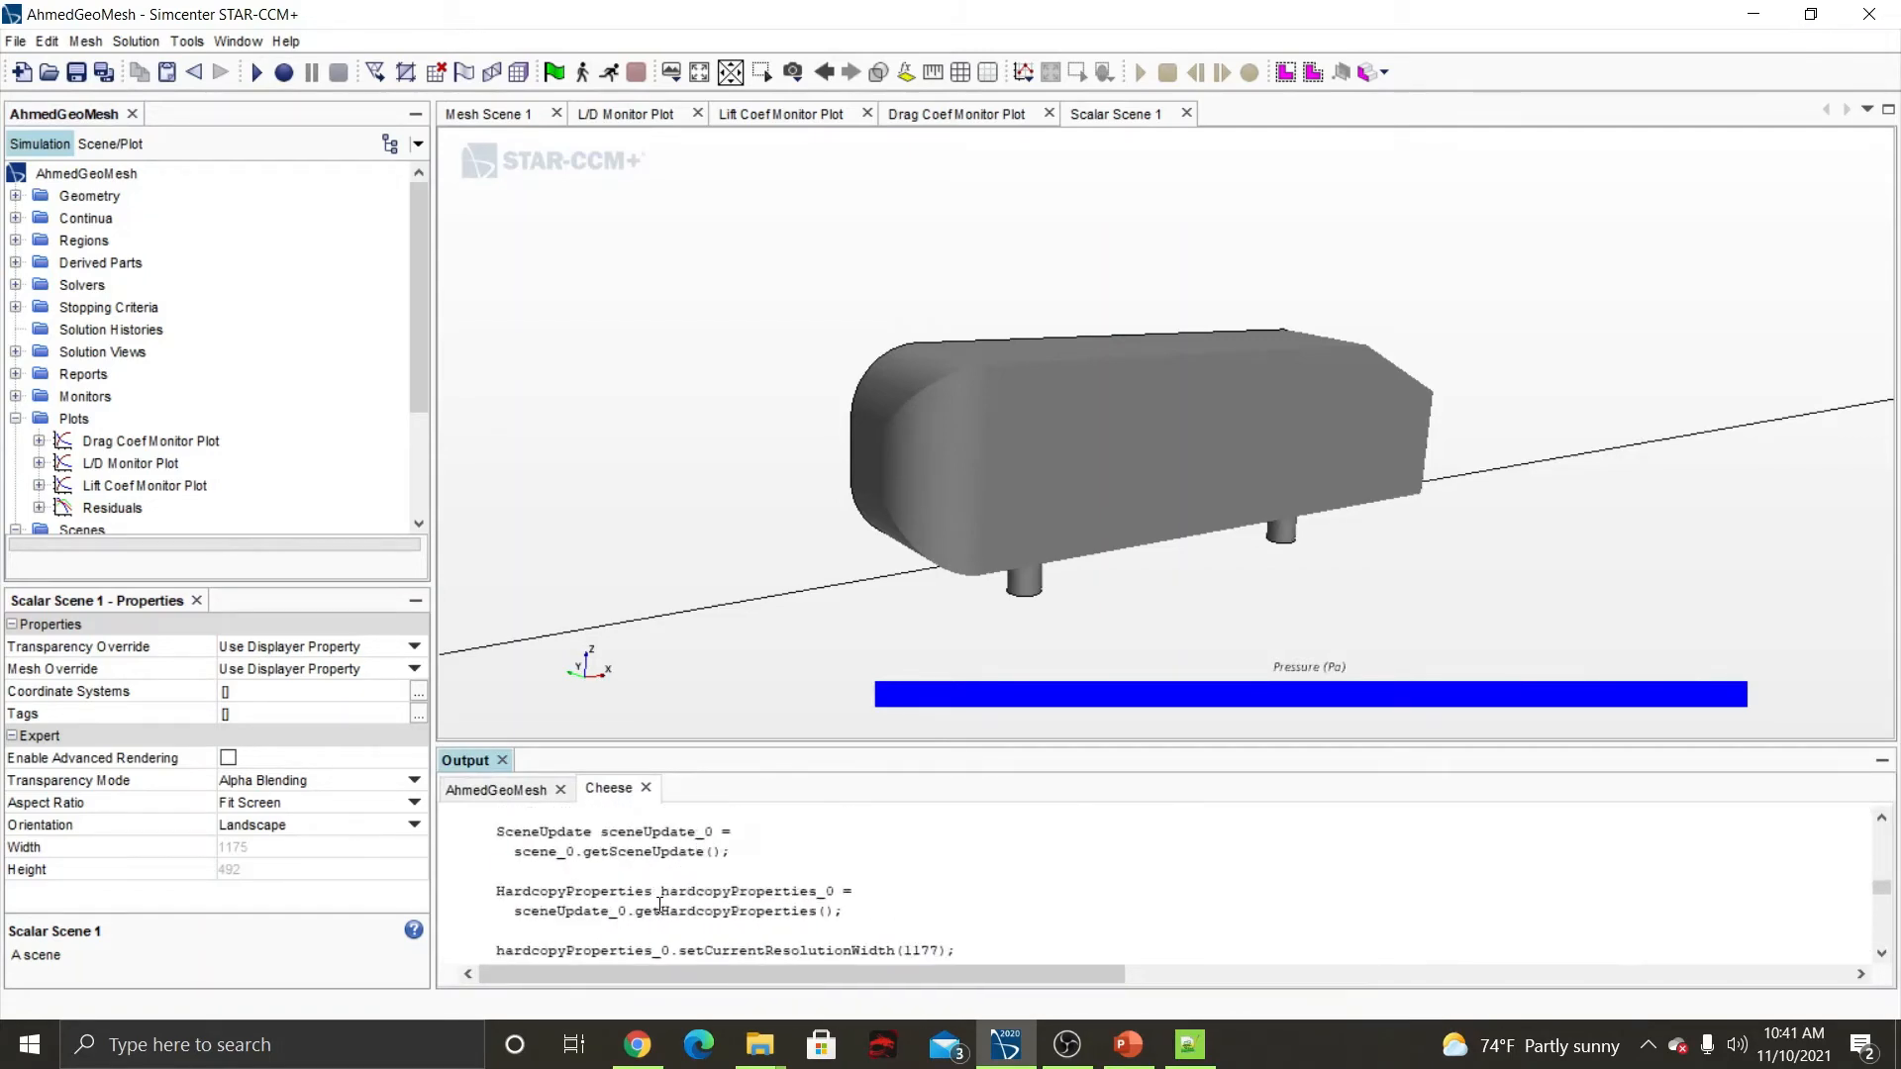
pyautogui.click(1773, 15)
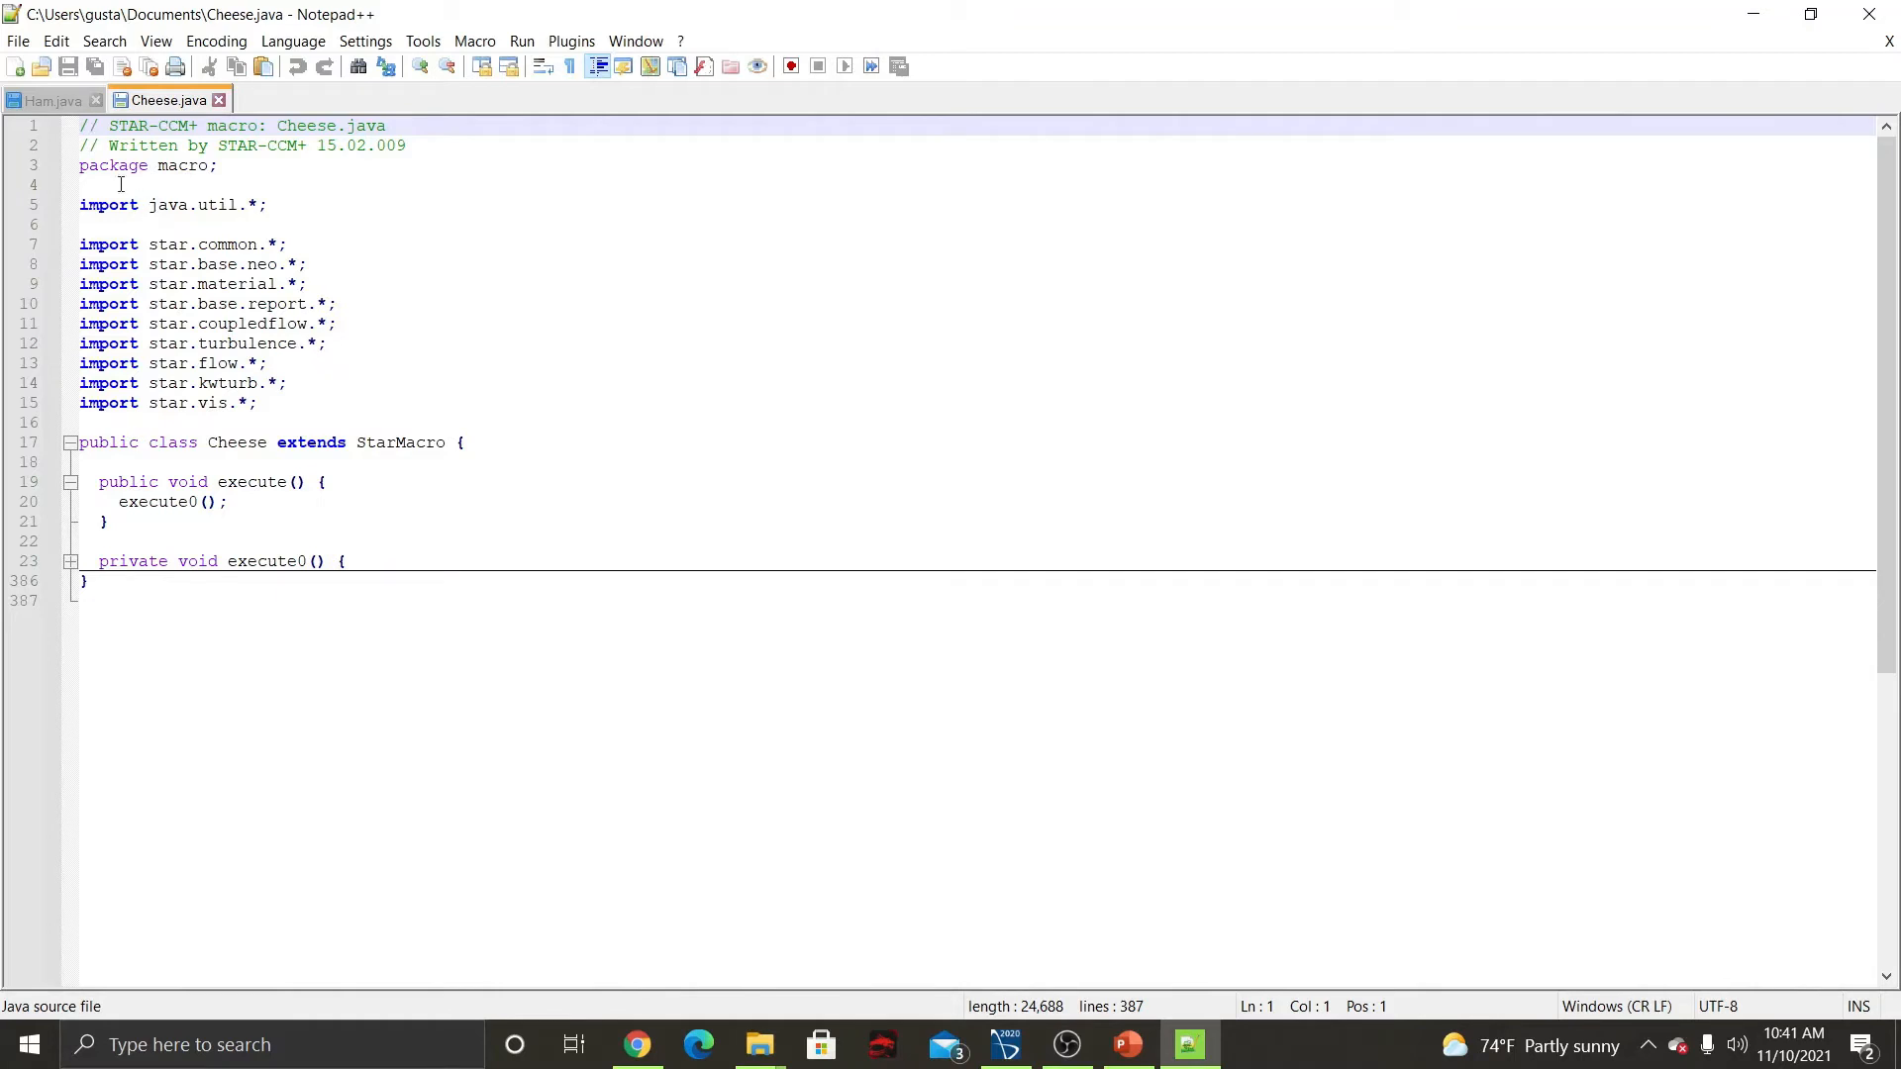
# Compare the import lists and method structure of Ham.java and Cheese.java.
pyautogui.click(39, 104)
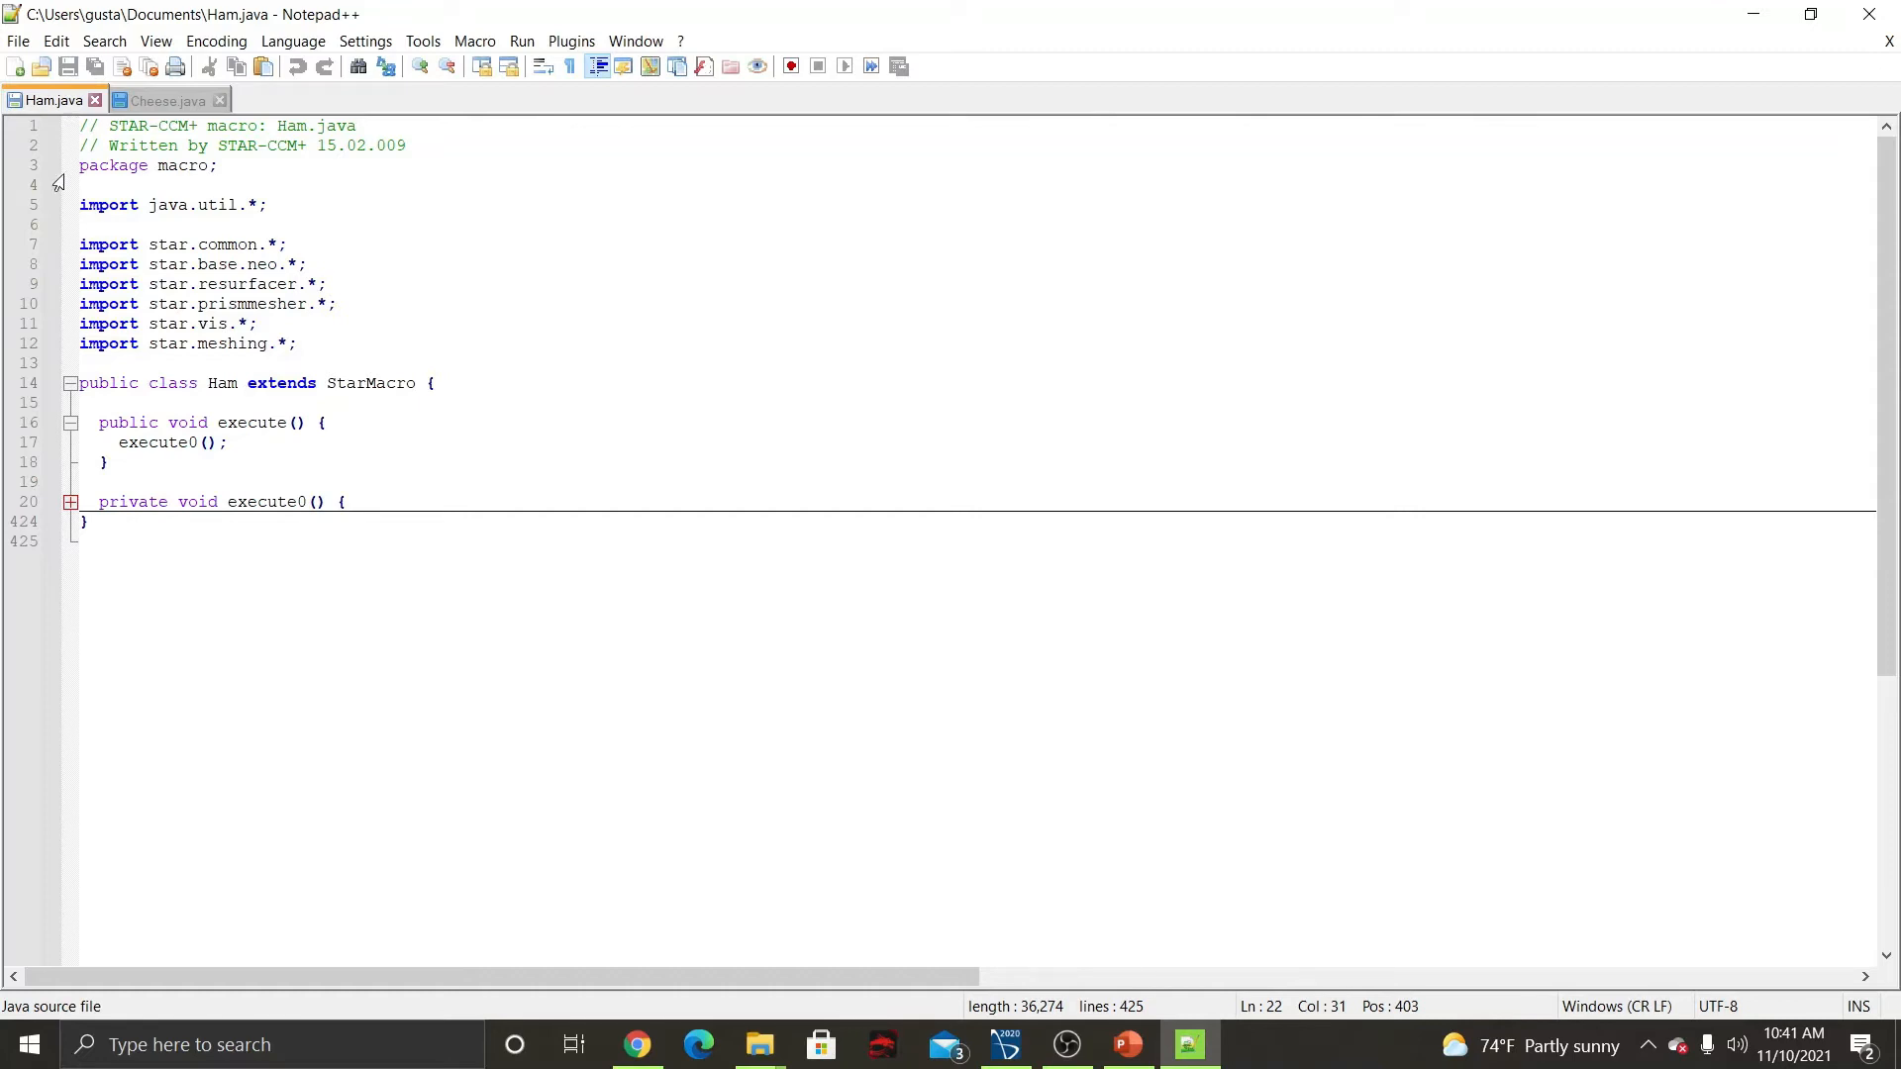
pyautogui.click(168, 100)
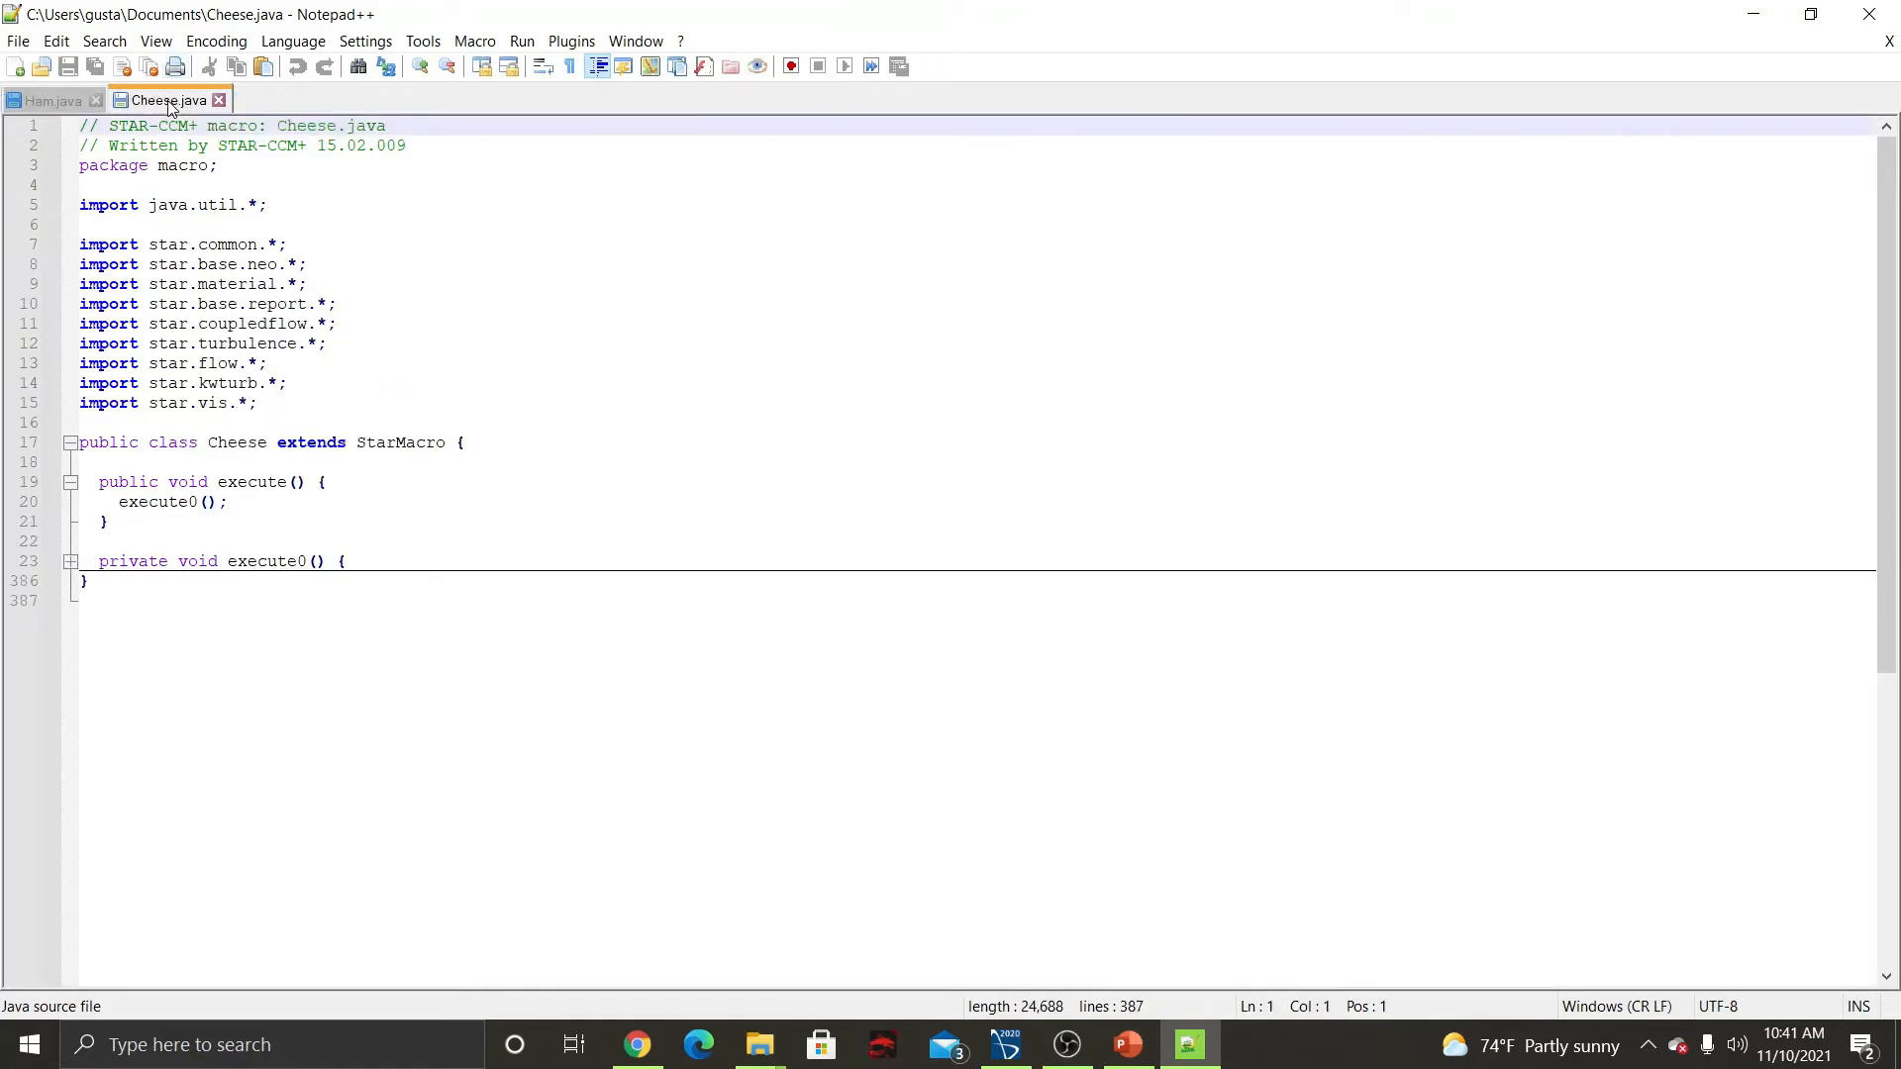
pyautogui.click(49, 101)
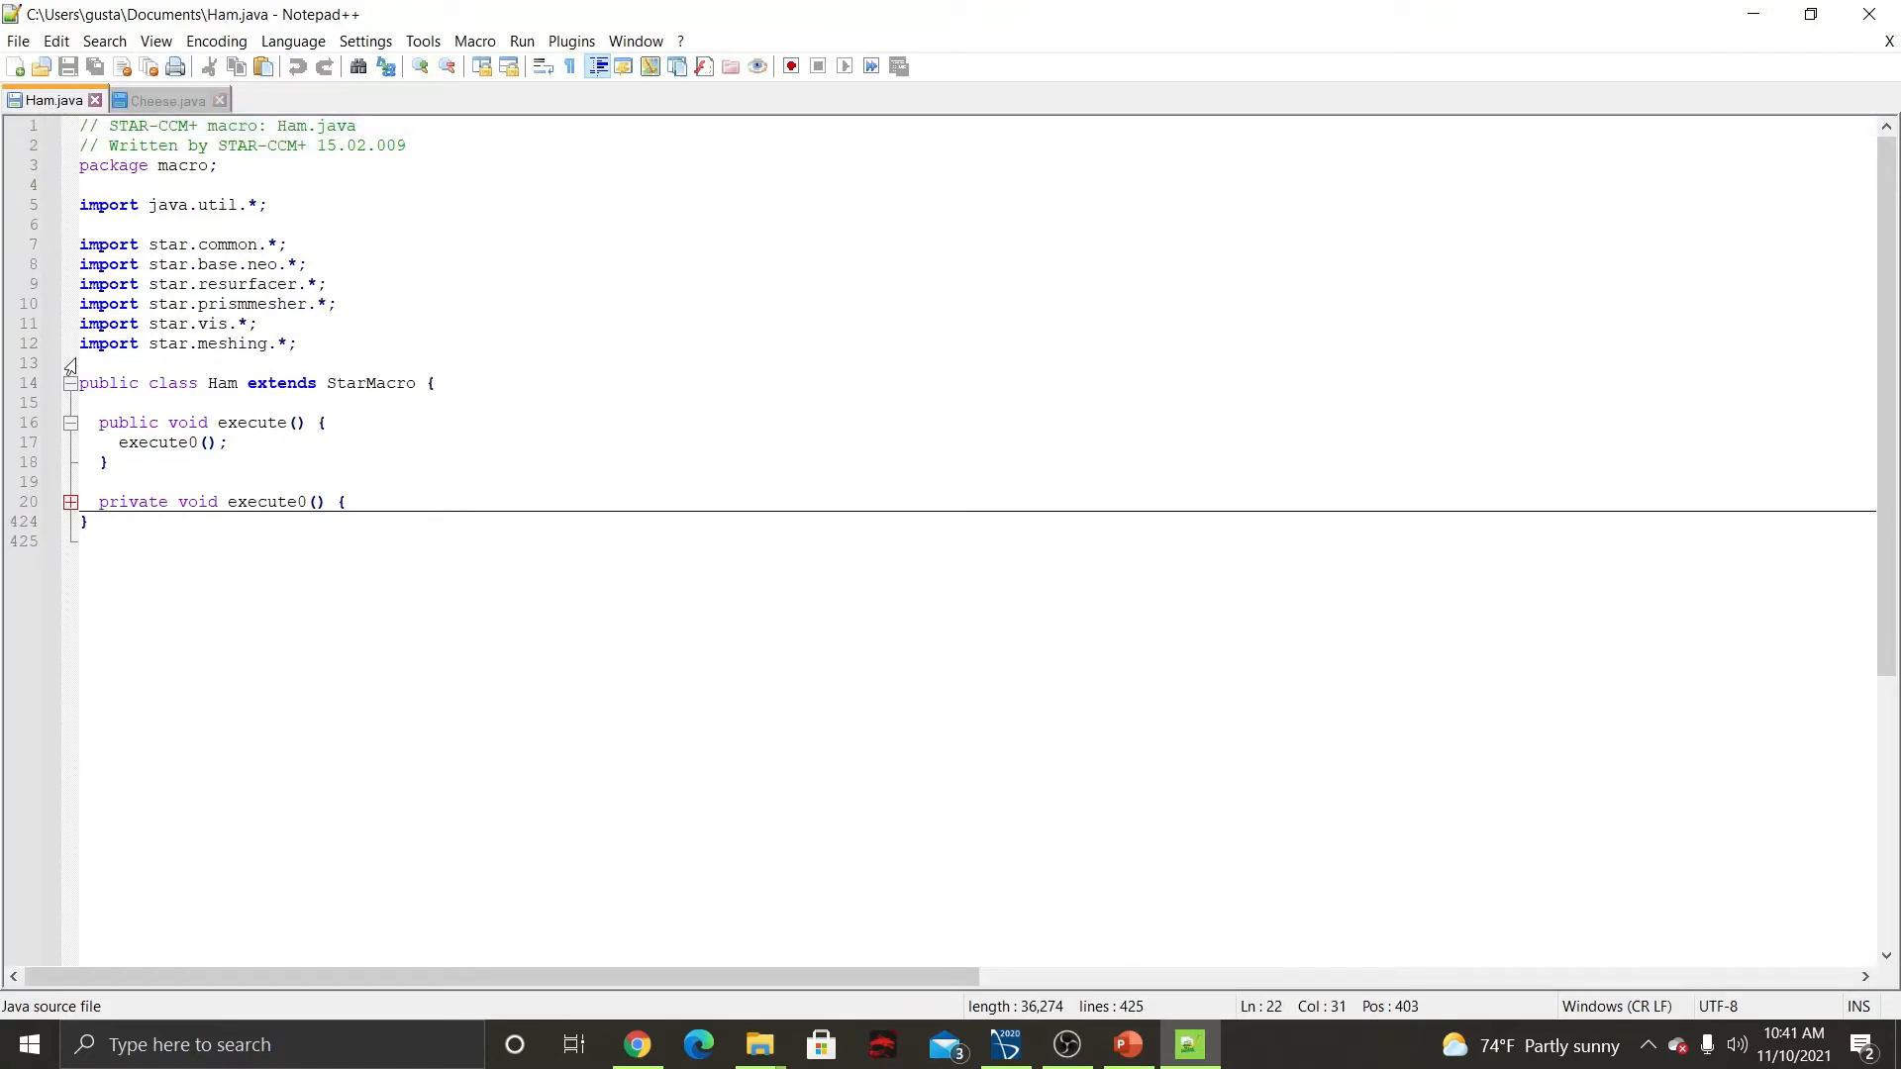
pyautogui.click(18, 40)
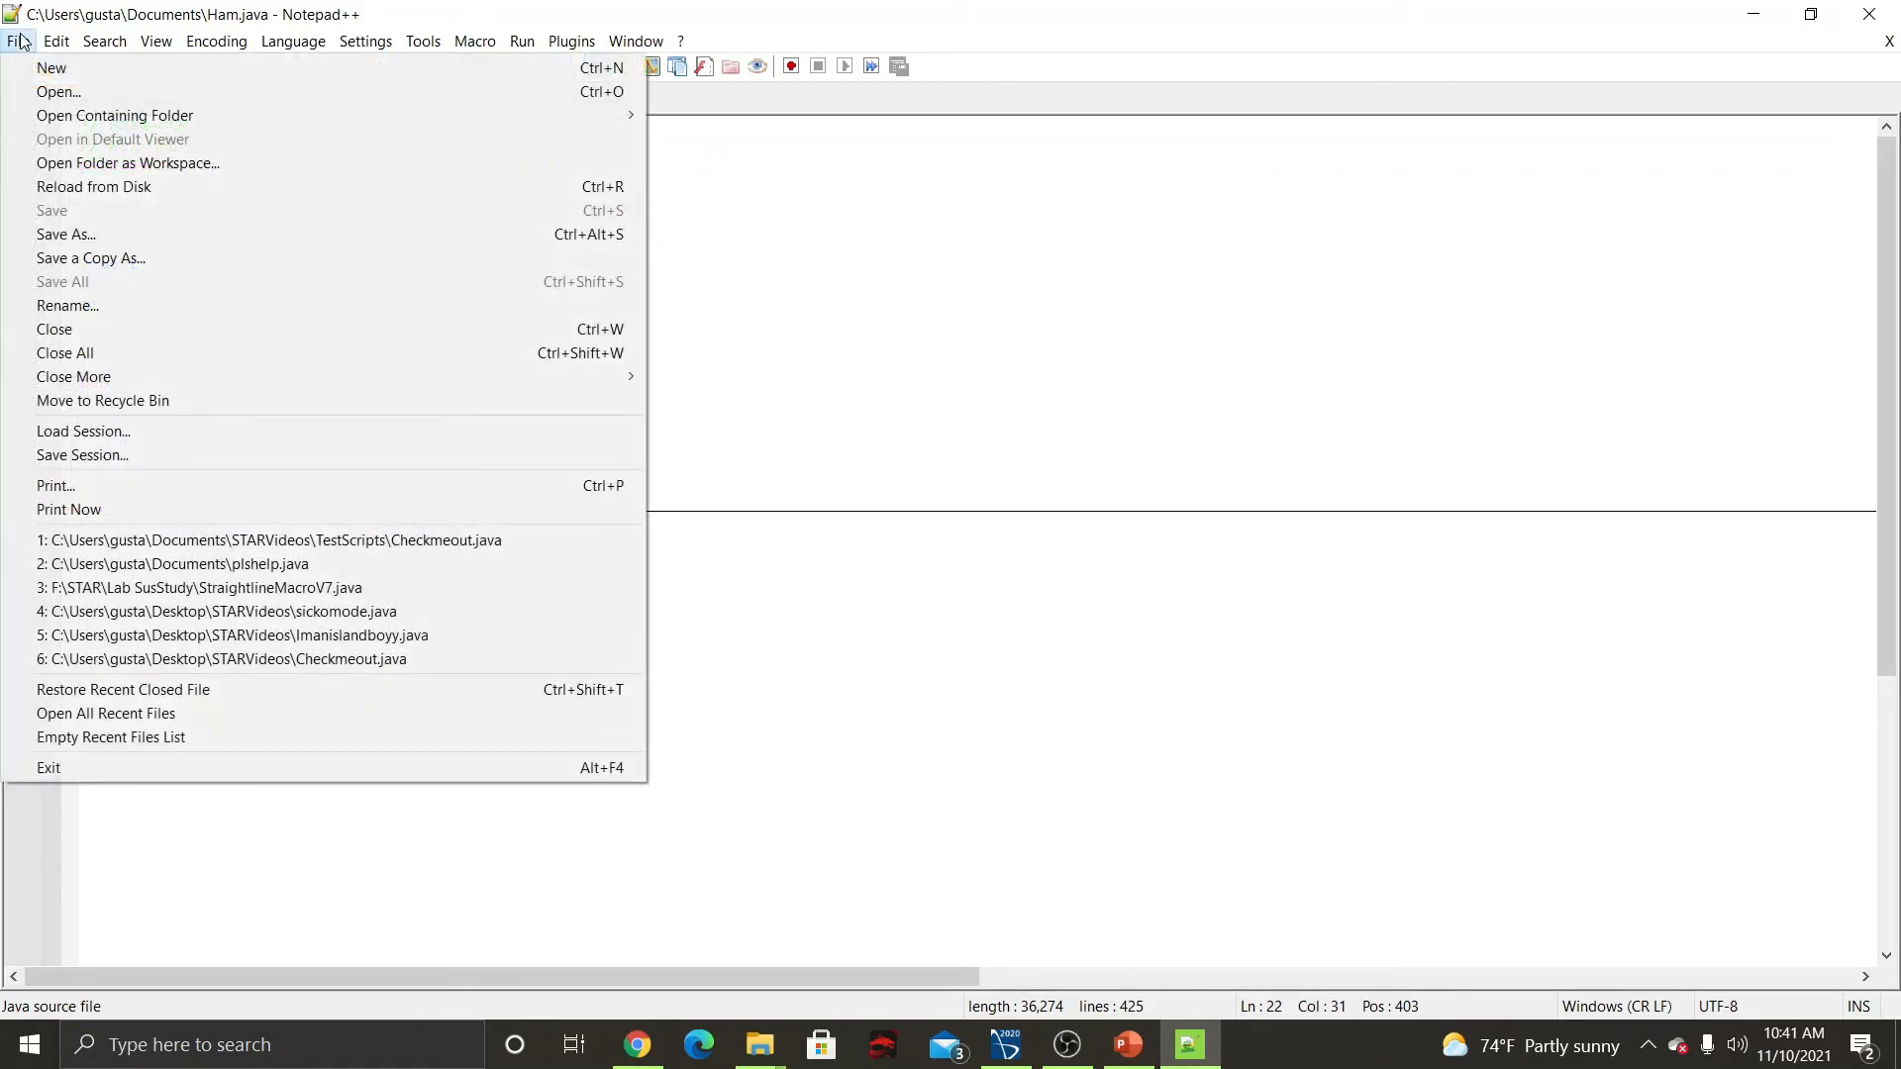
pyautogui.moveTo(104, 41)
pyautogui.click(721, 196)
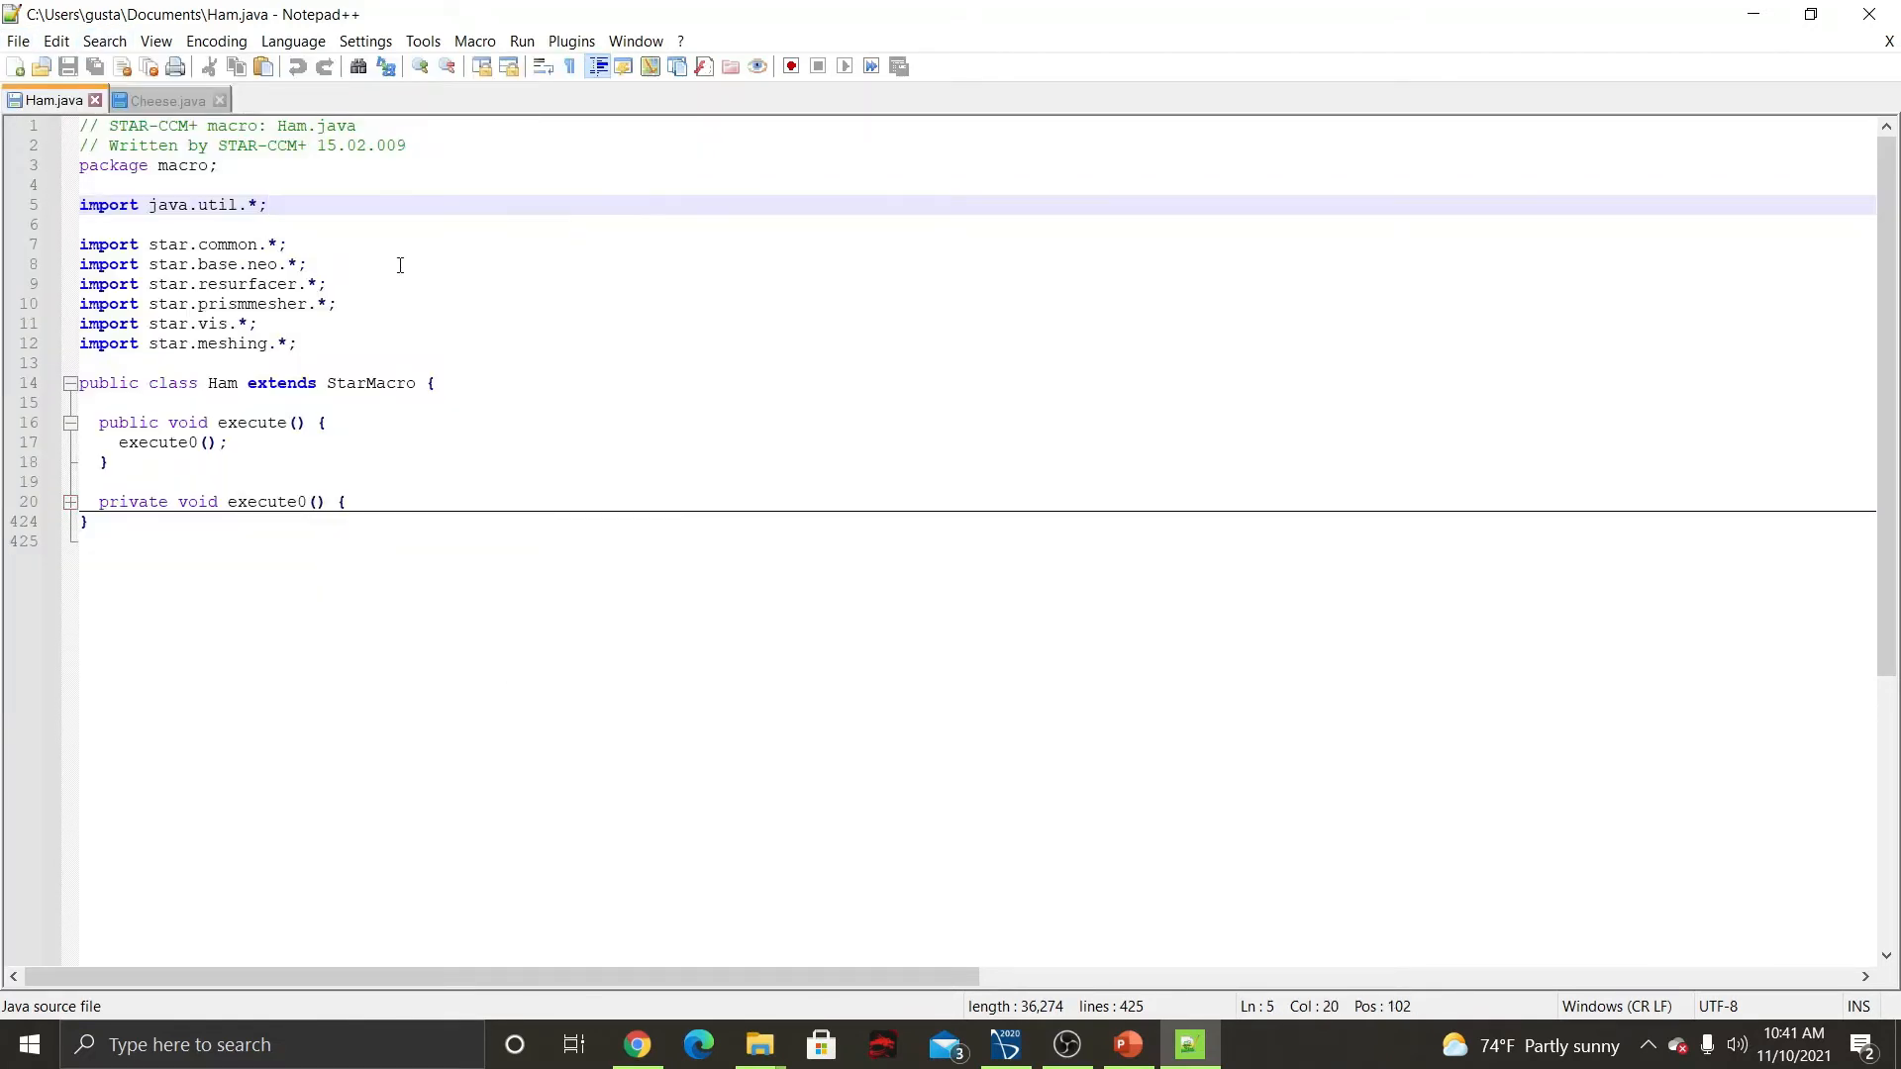
# Unfold the private execute0 method in Cheese.java and rename it executecheese.
pyautogui.click(151, 102)
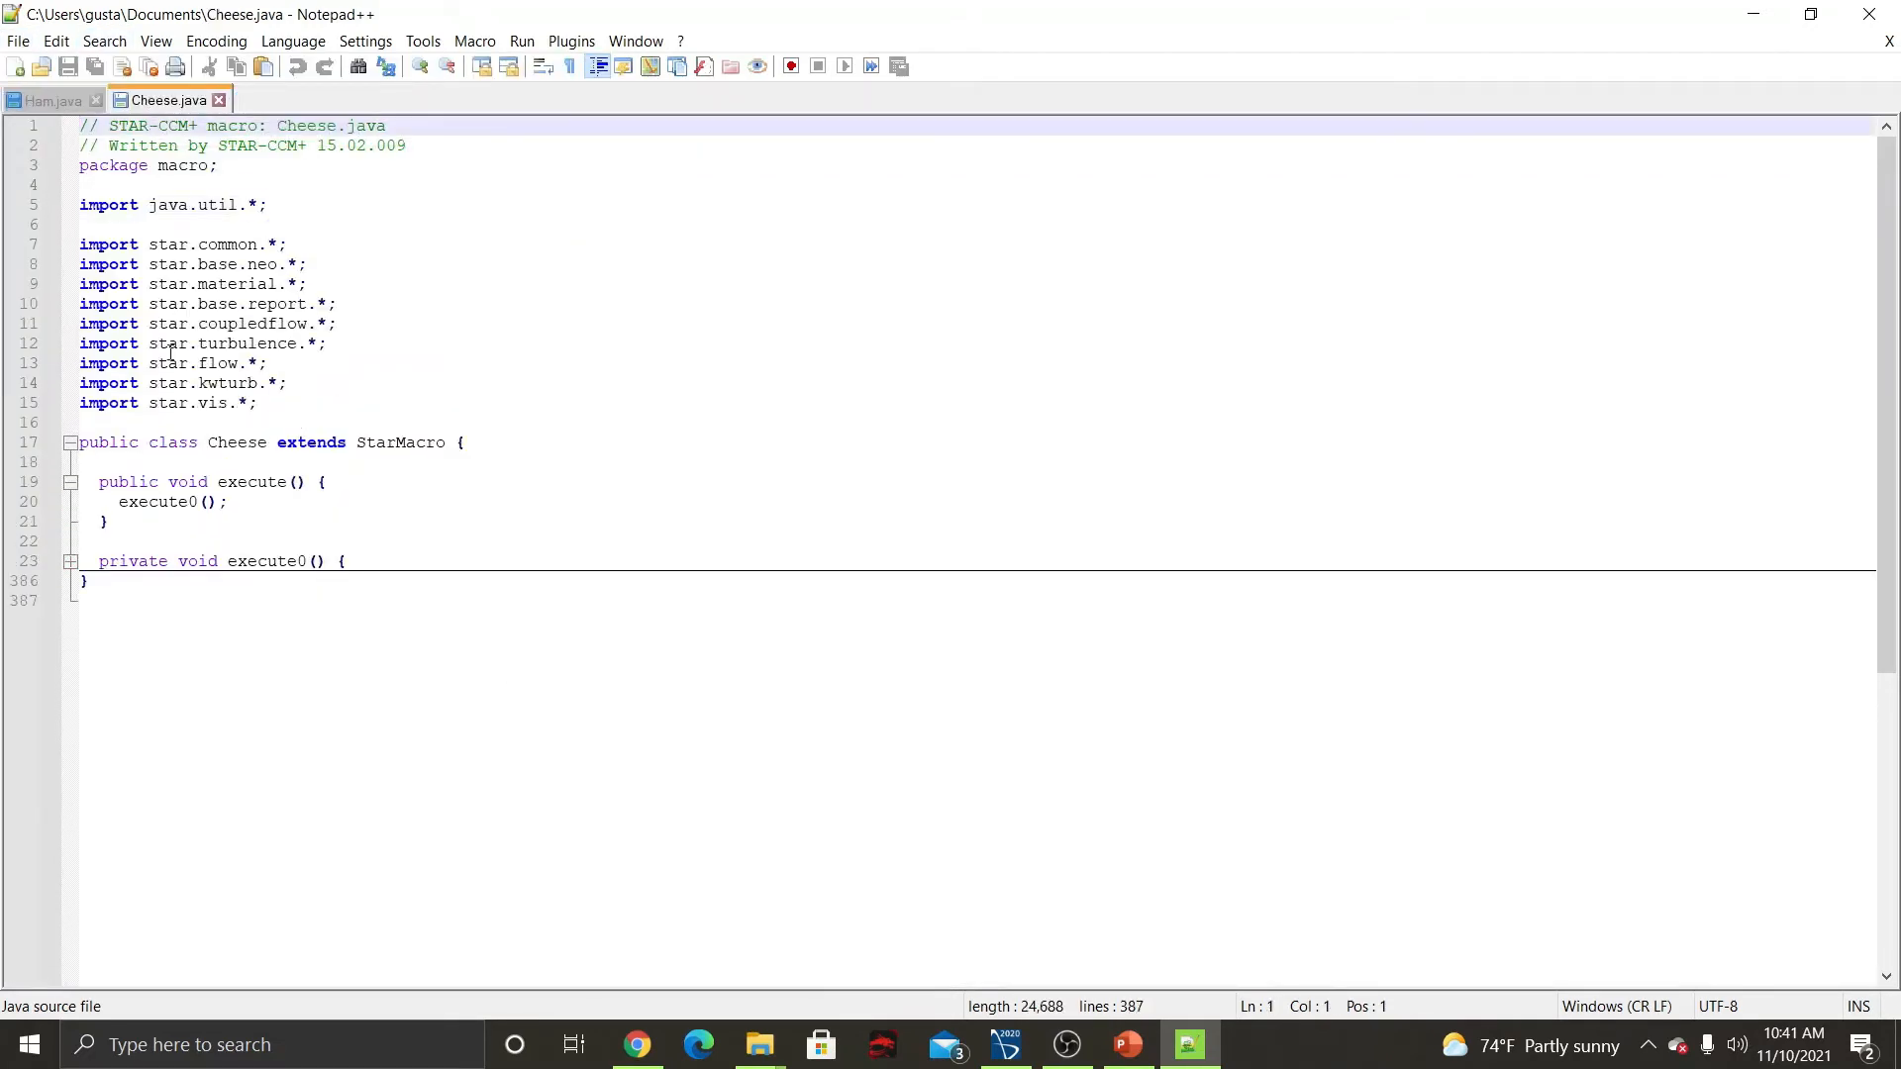
pyautogui.click(70, 561)
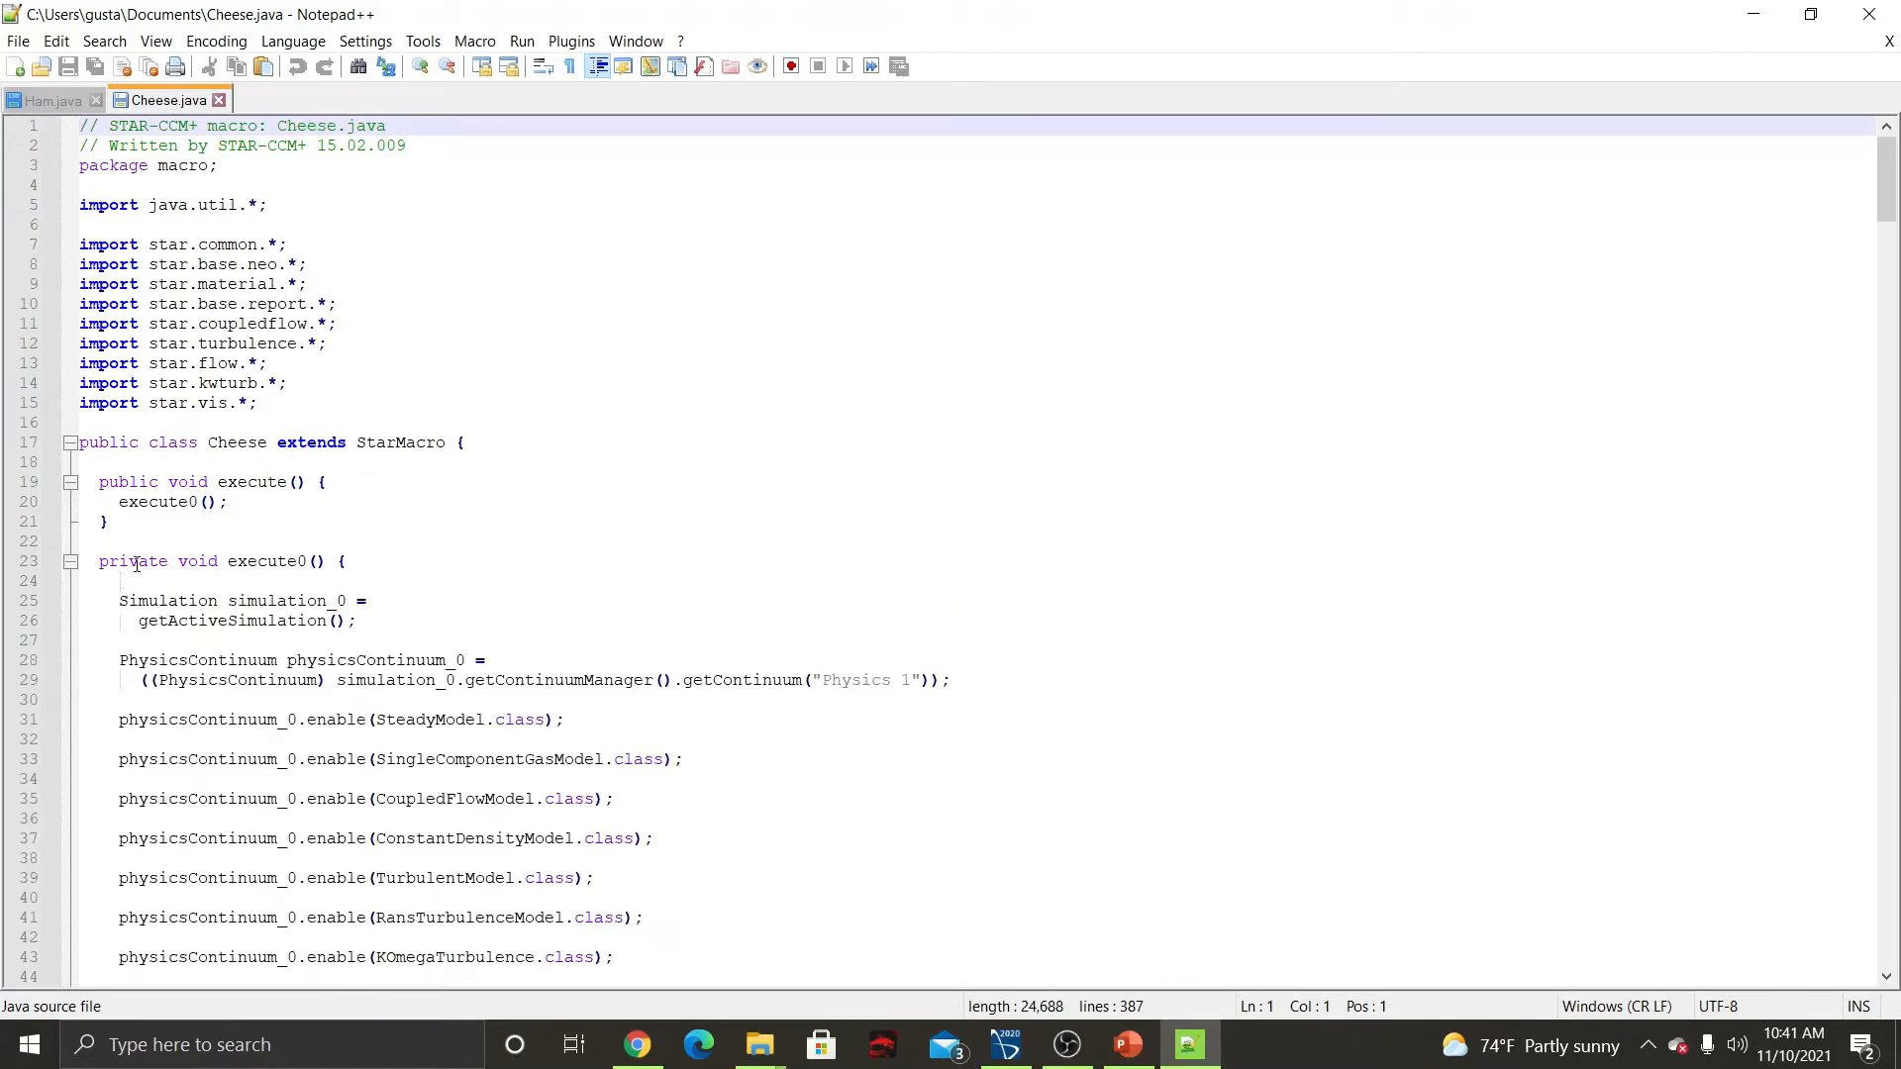
pyautogui.click(306, 560)
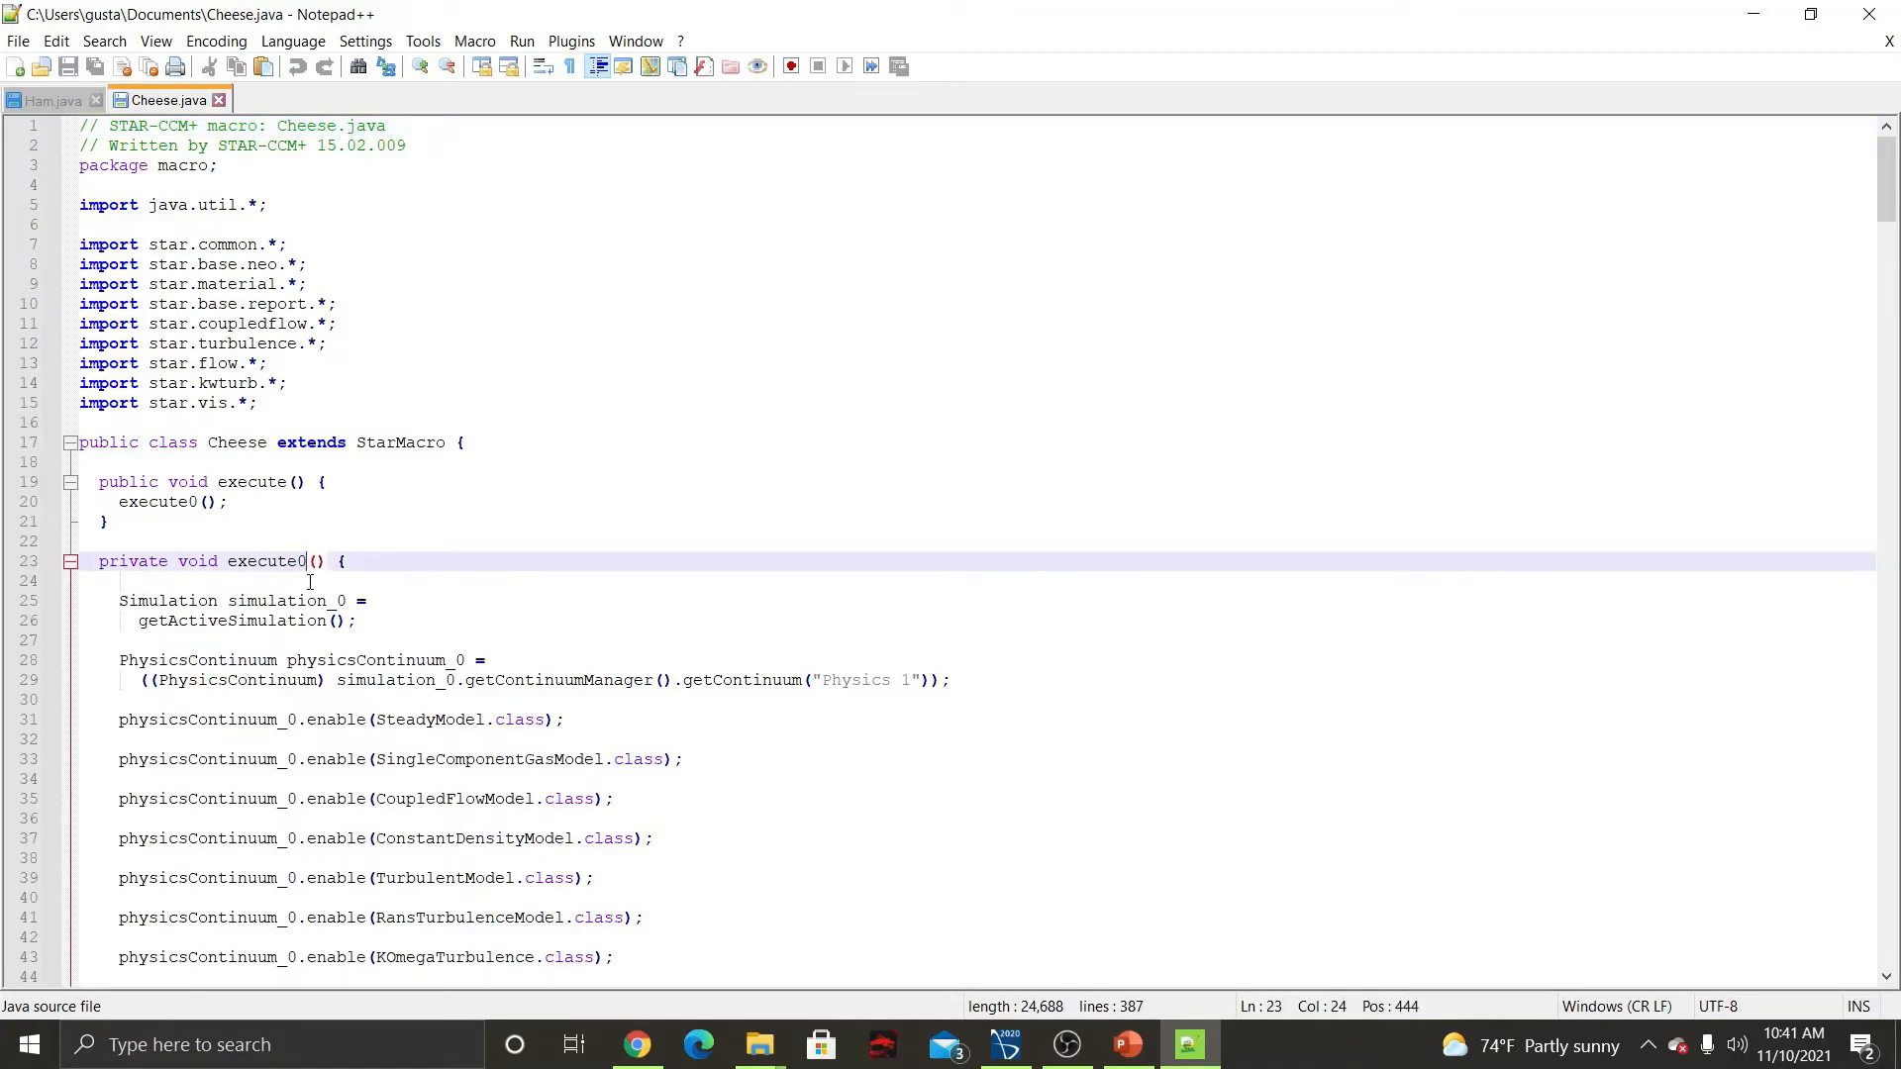
pyautogui.press('BackSpace')
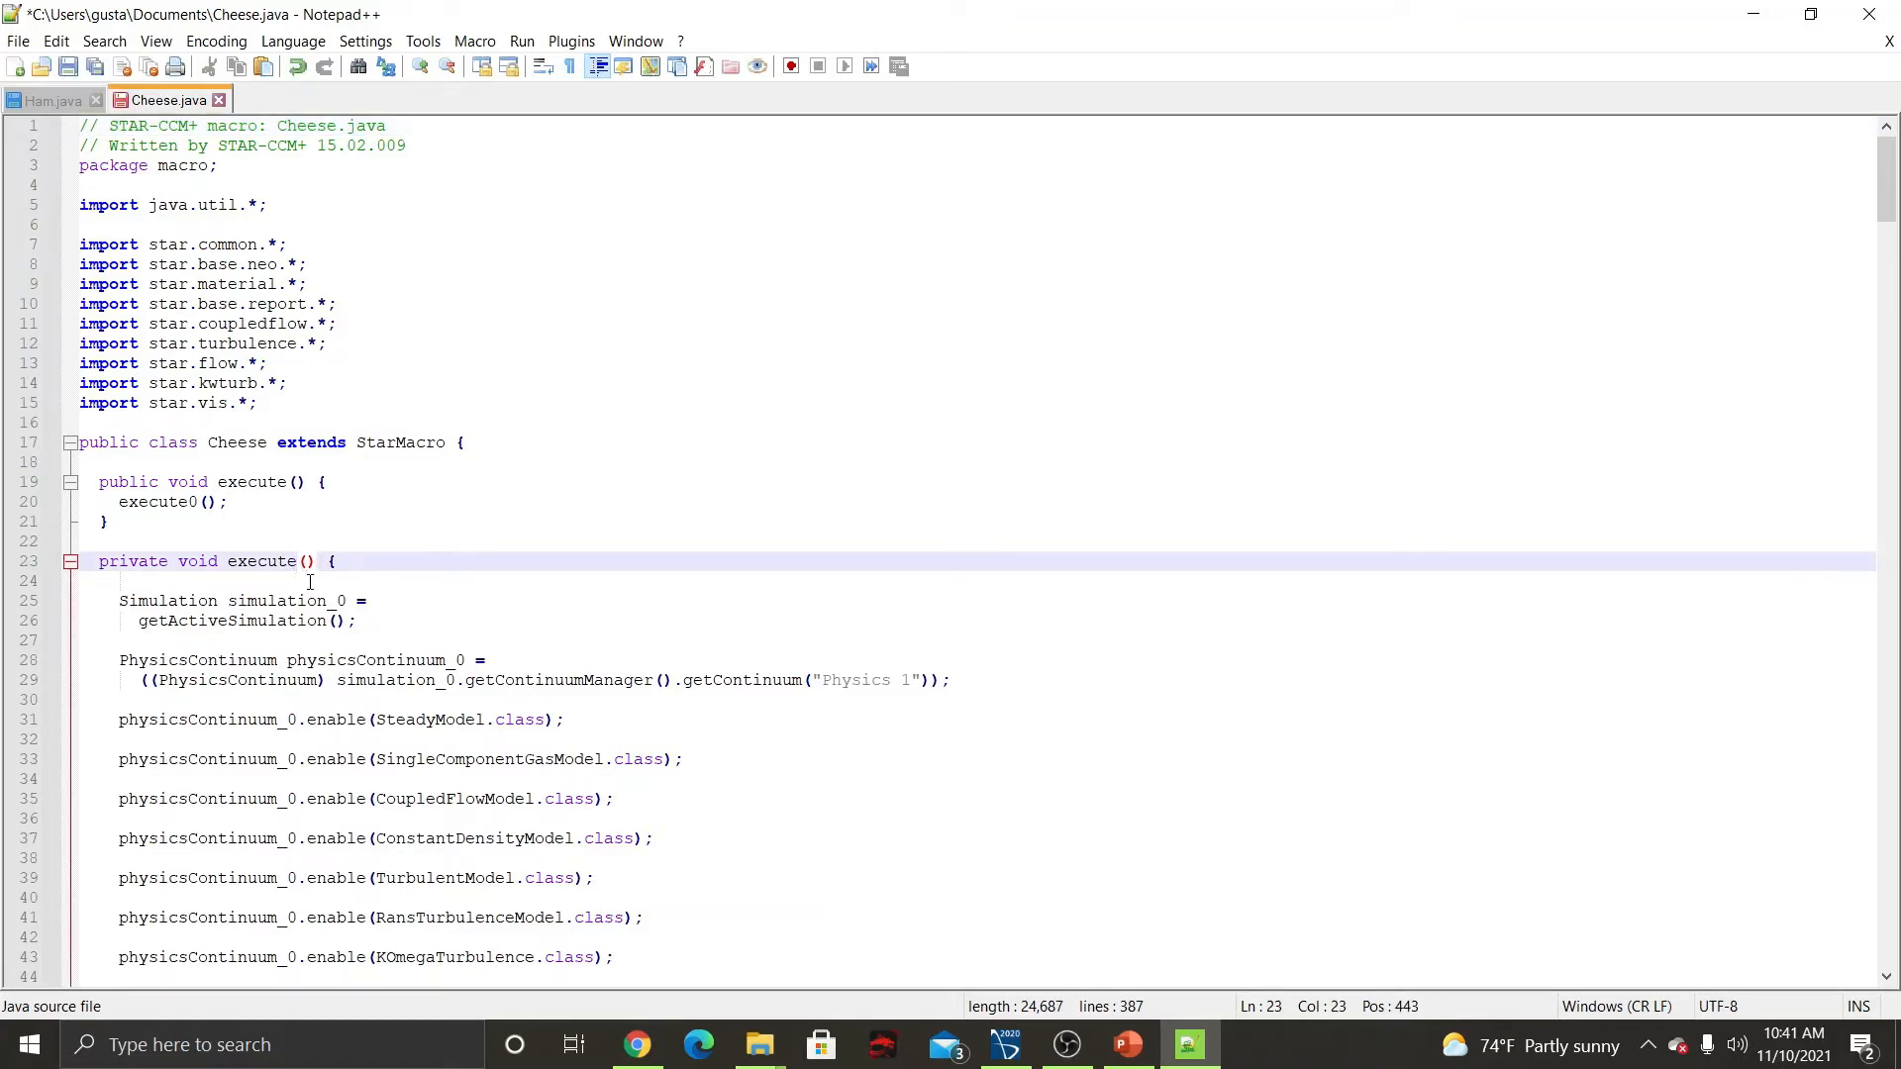
pyautogui.write('cheese')
pyautogui.click(435, 598)
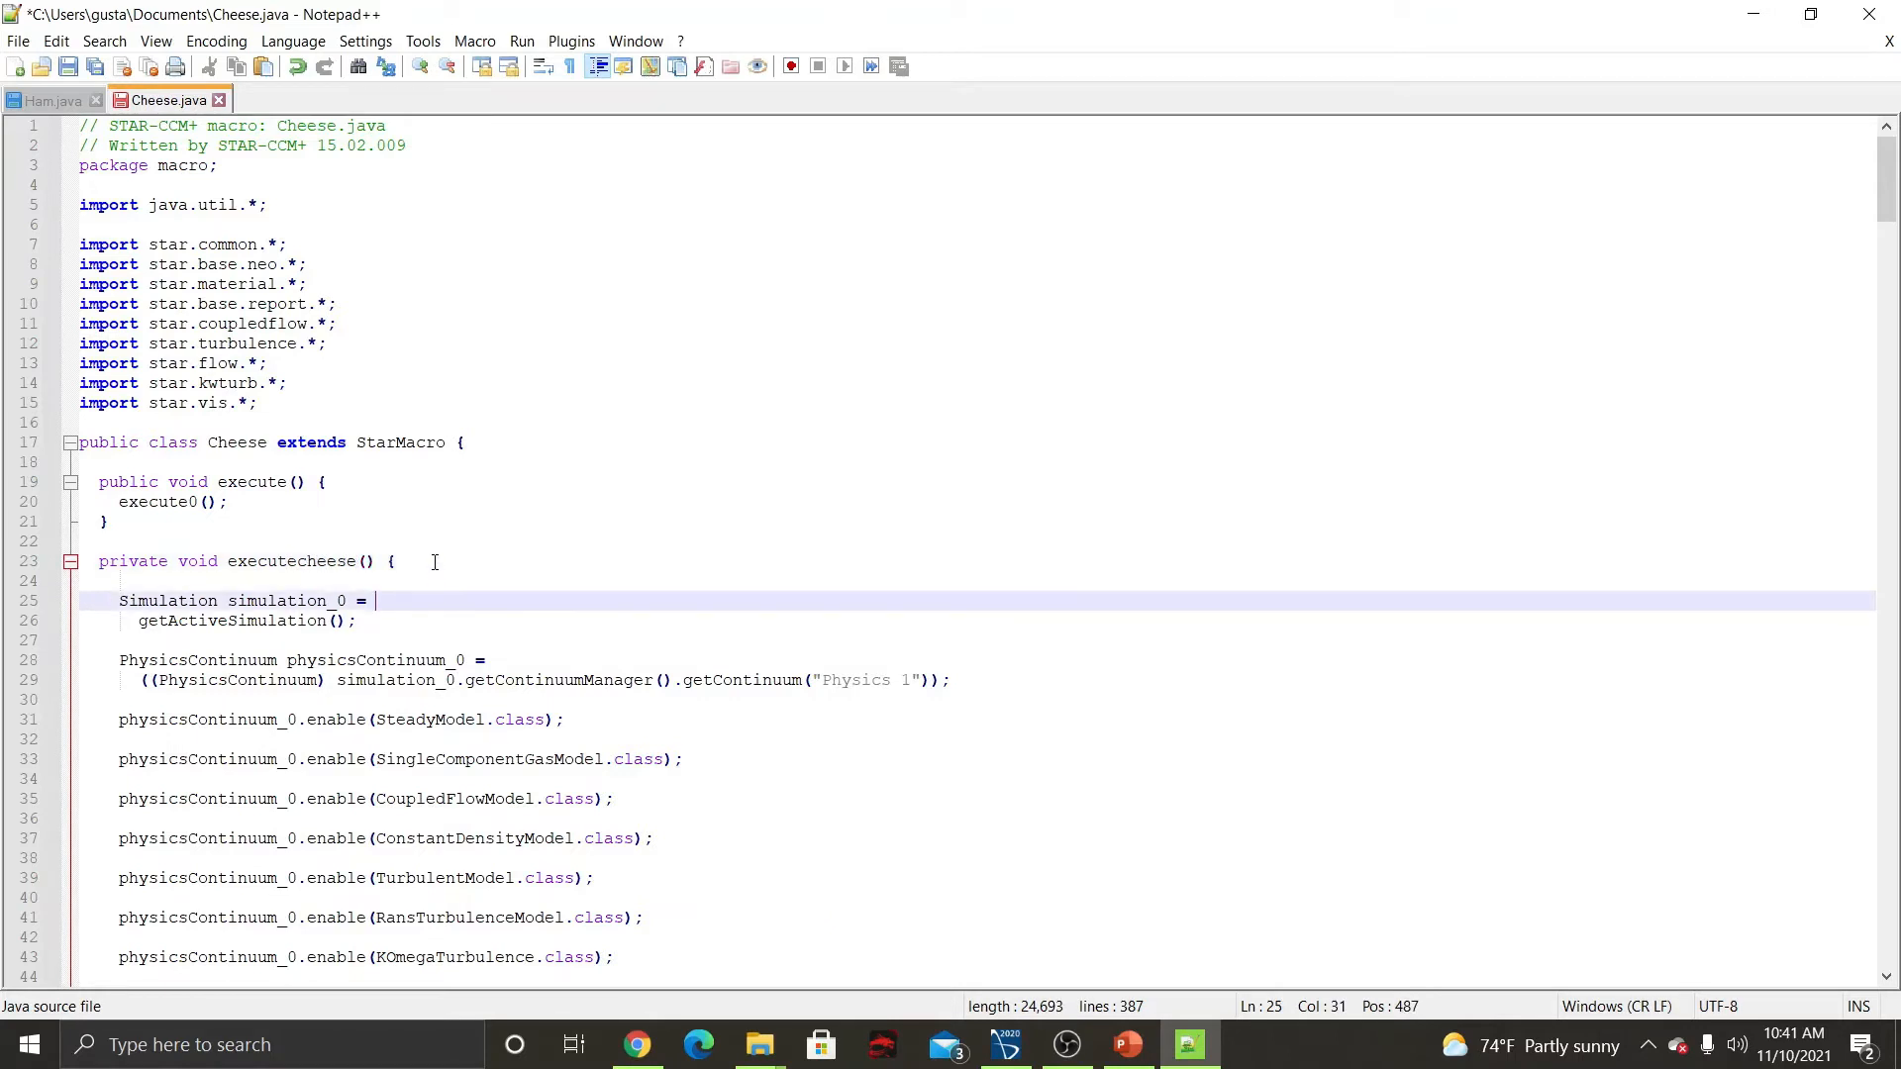
# Fold the executecheese method in Cheese.java and copy its declaration line.
pyautogui.click(71, 561)
pyautogui.moveTo(98, 561); pyautogui.dragTo(423, 560)
pyautogui.hotkey('ctrl', 'c')
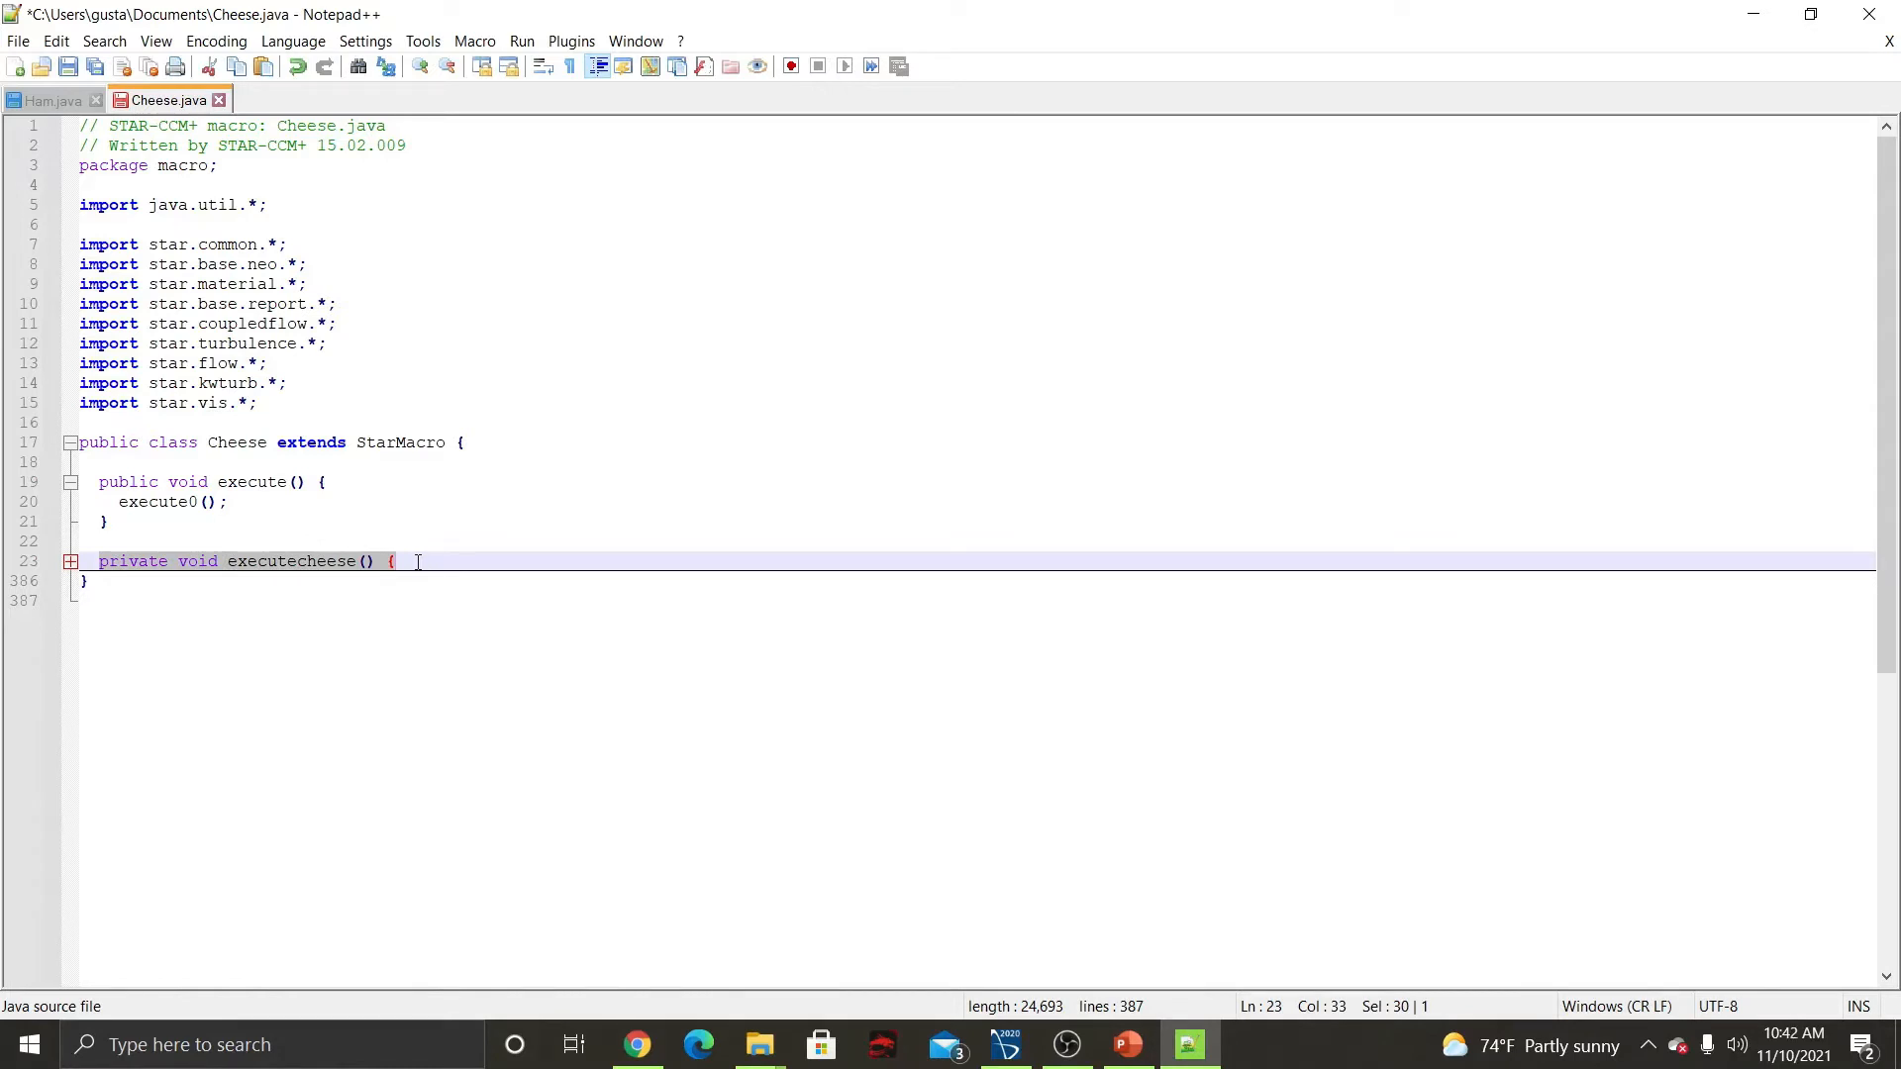
# Add blank lines before the final closing brace of Ham.java and paste the copied executecheese declaration below the execute0 method.
pyautogui.click(59, 99)
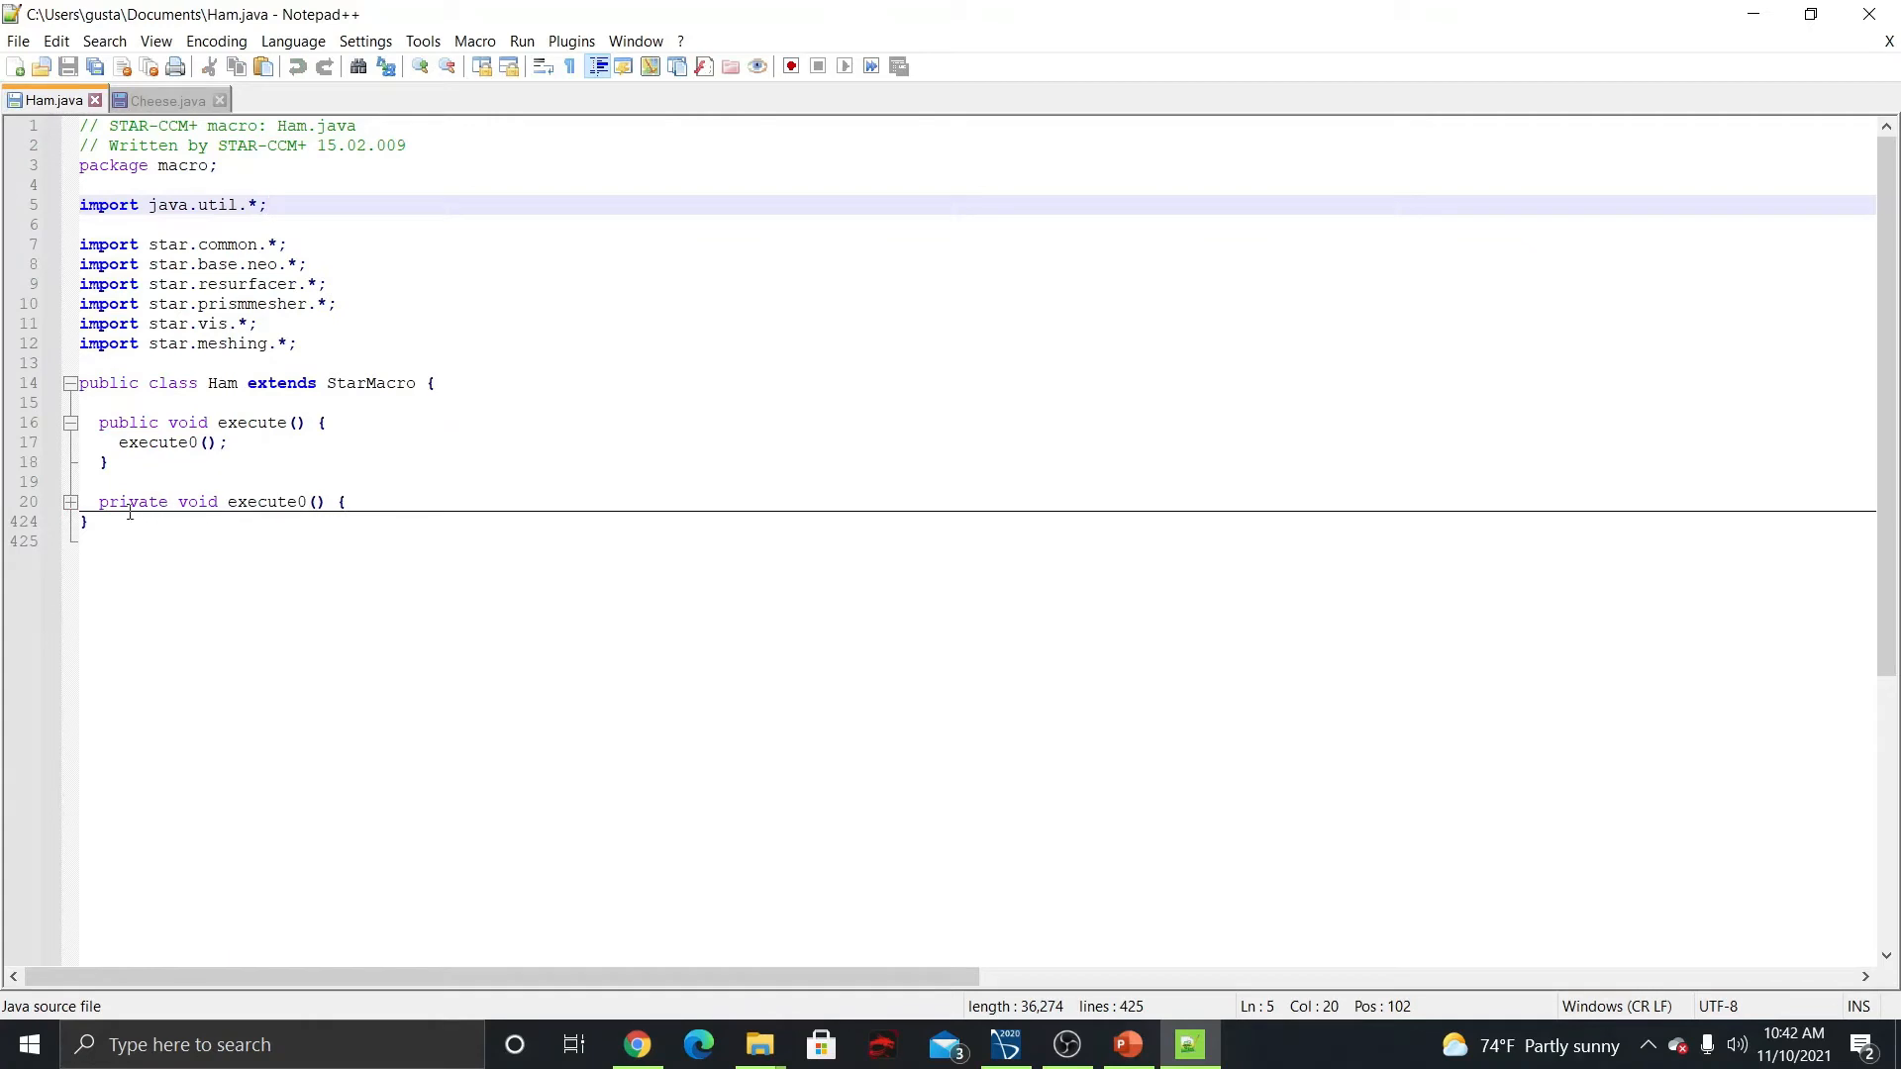
pyautogui.click(82, 522)
pyautogui.press('Return')
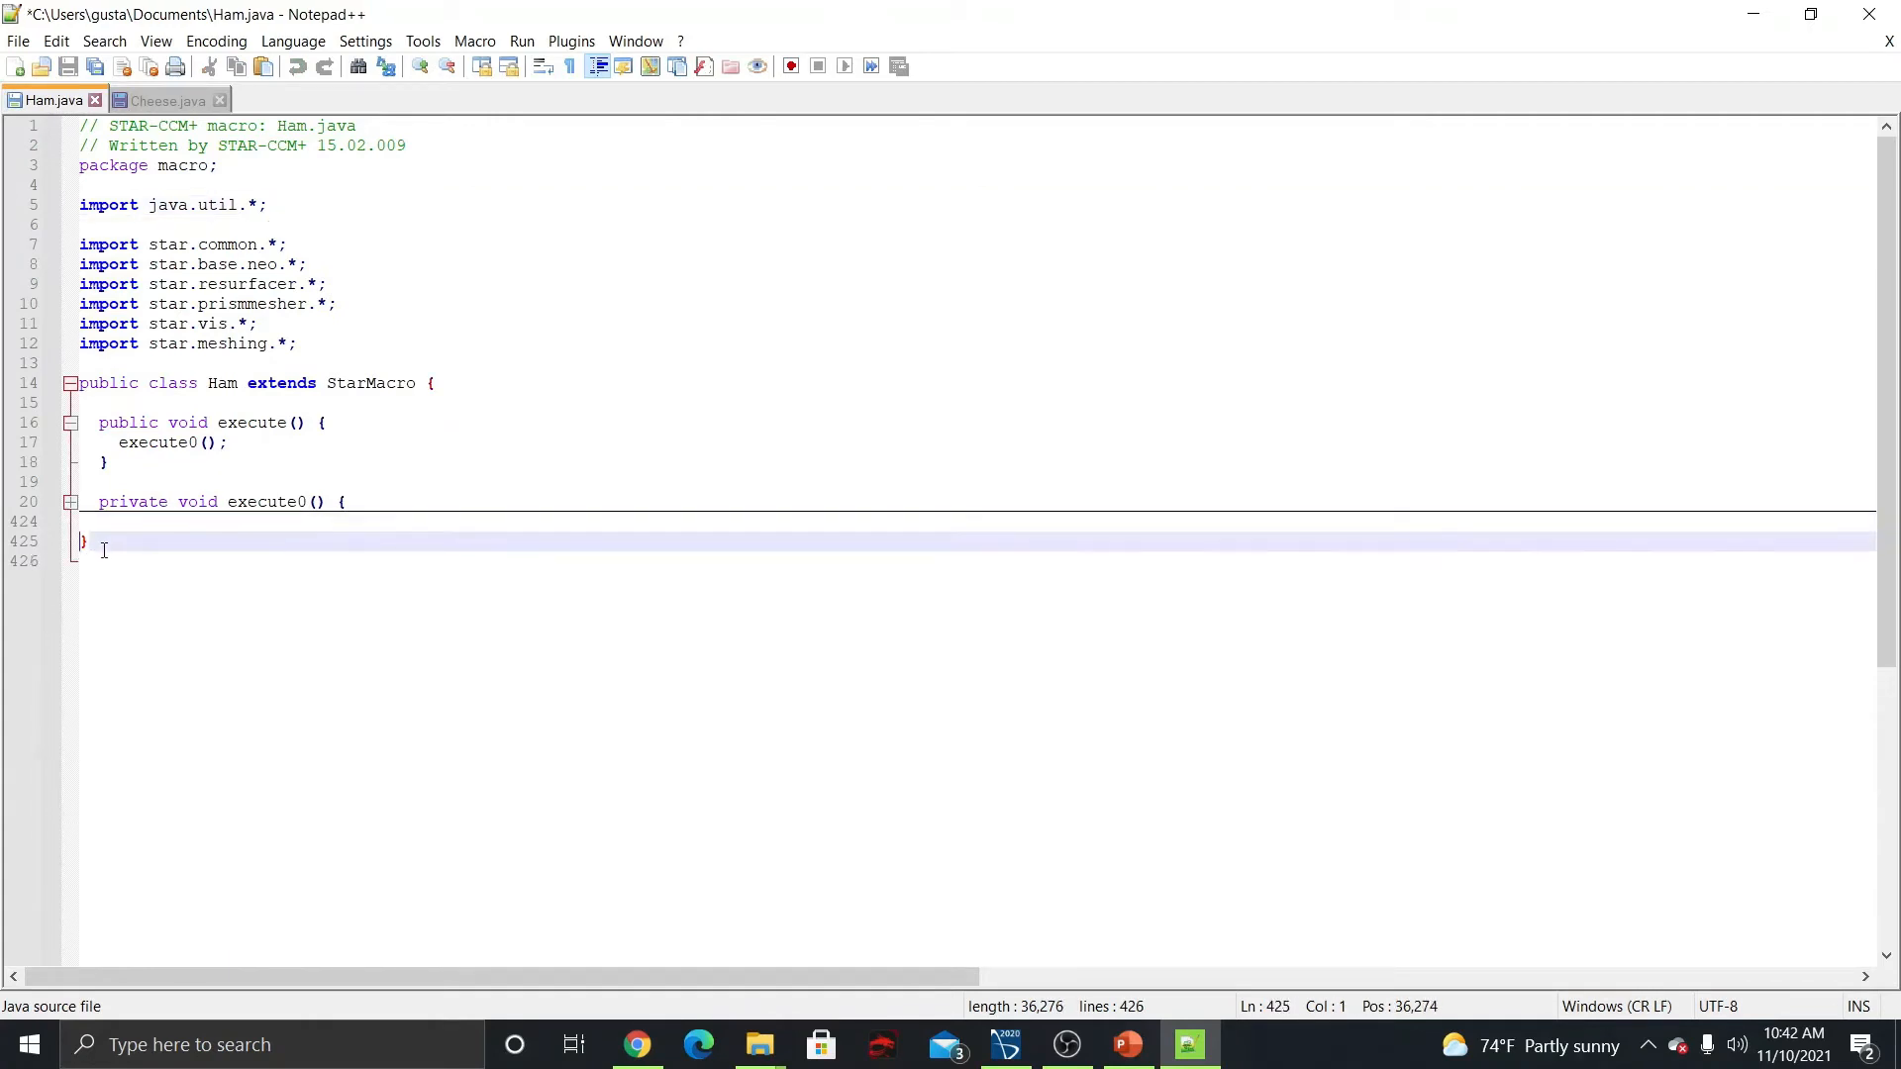
pyautogui.press('Return')
pyautogui.press('Return')
pyautogui.press('Return')
pyautogui.press('Up')
pyautogui.press('Up')
pyautogui.press('Up')
pyautogui.press('Up')
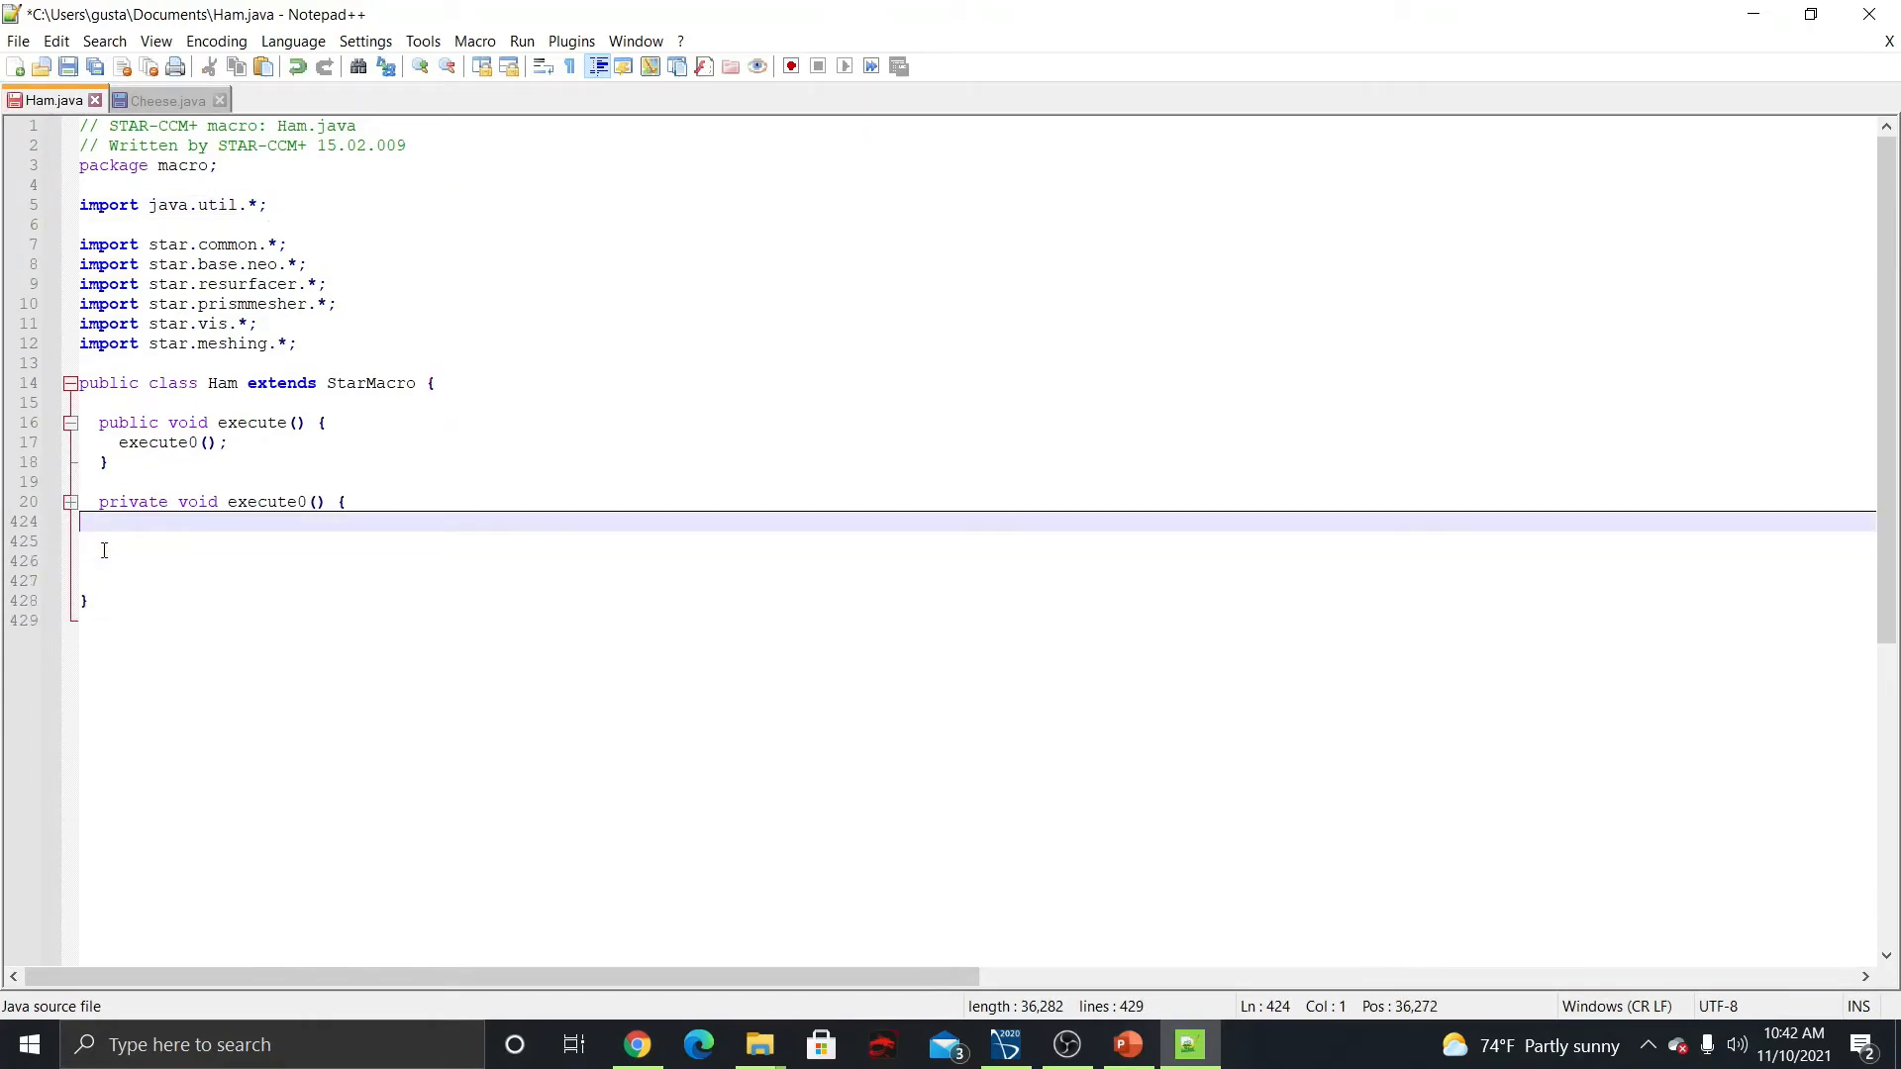
pyautogui.press('Down')
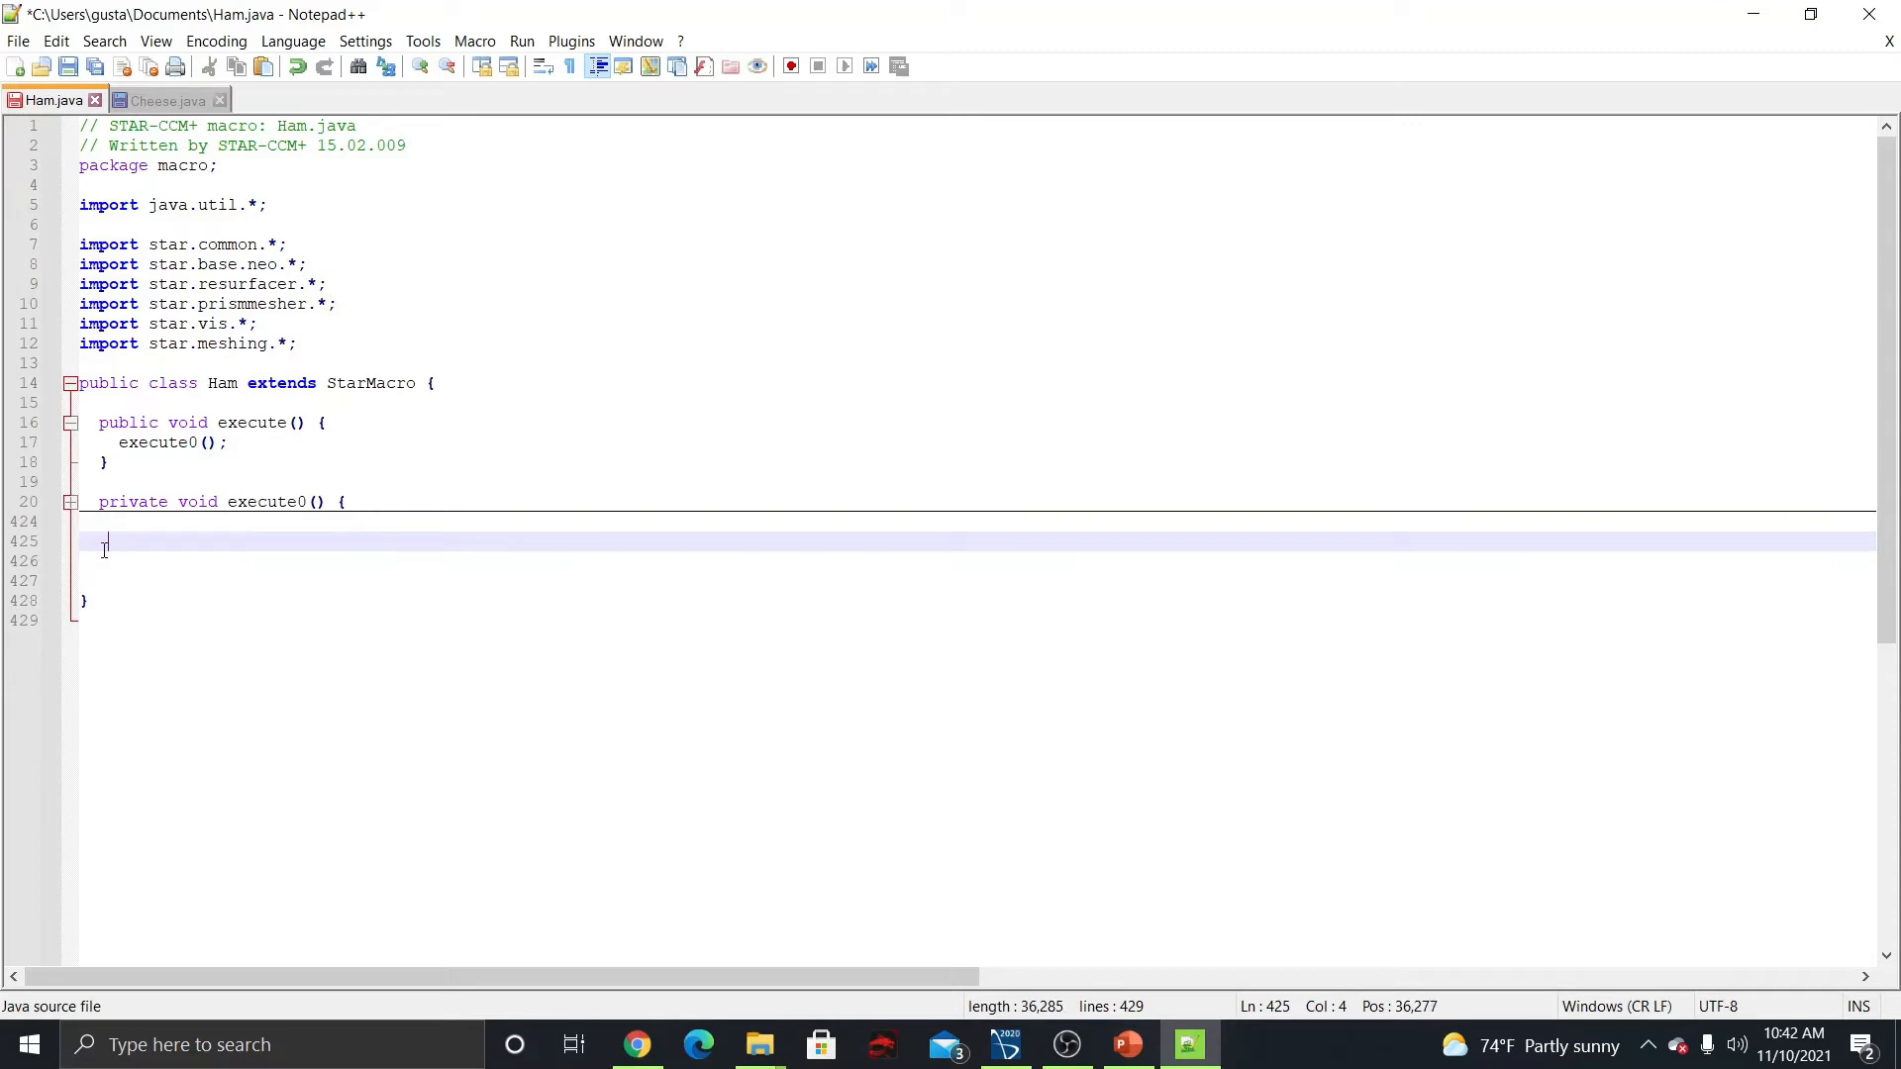
pyautogui.hotkey('ctrl', 'v')
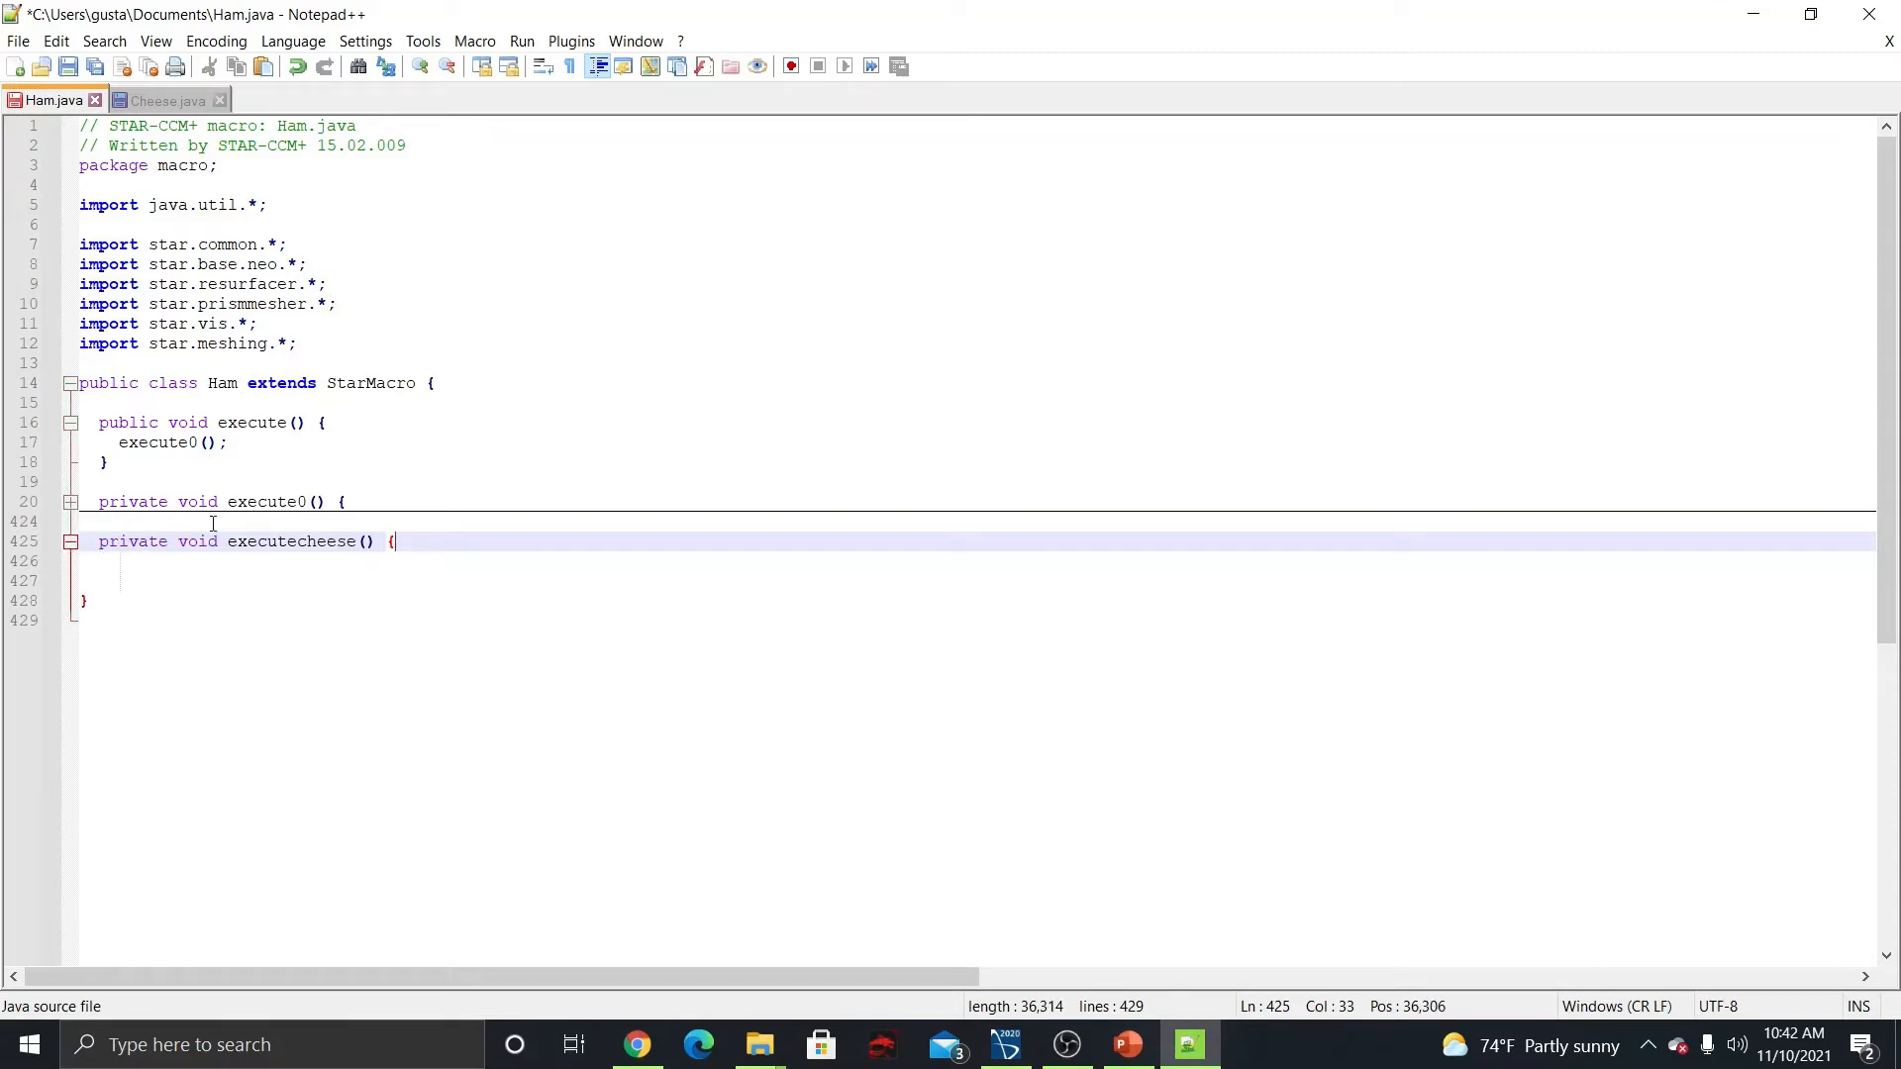
# Rename the private execute0 method in Ham.java to executeham and place the cursor in the call inside the public execute method.
pyautogui.click(313, 503)
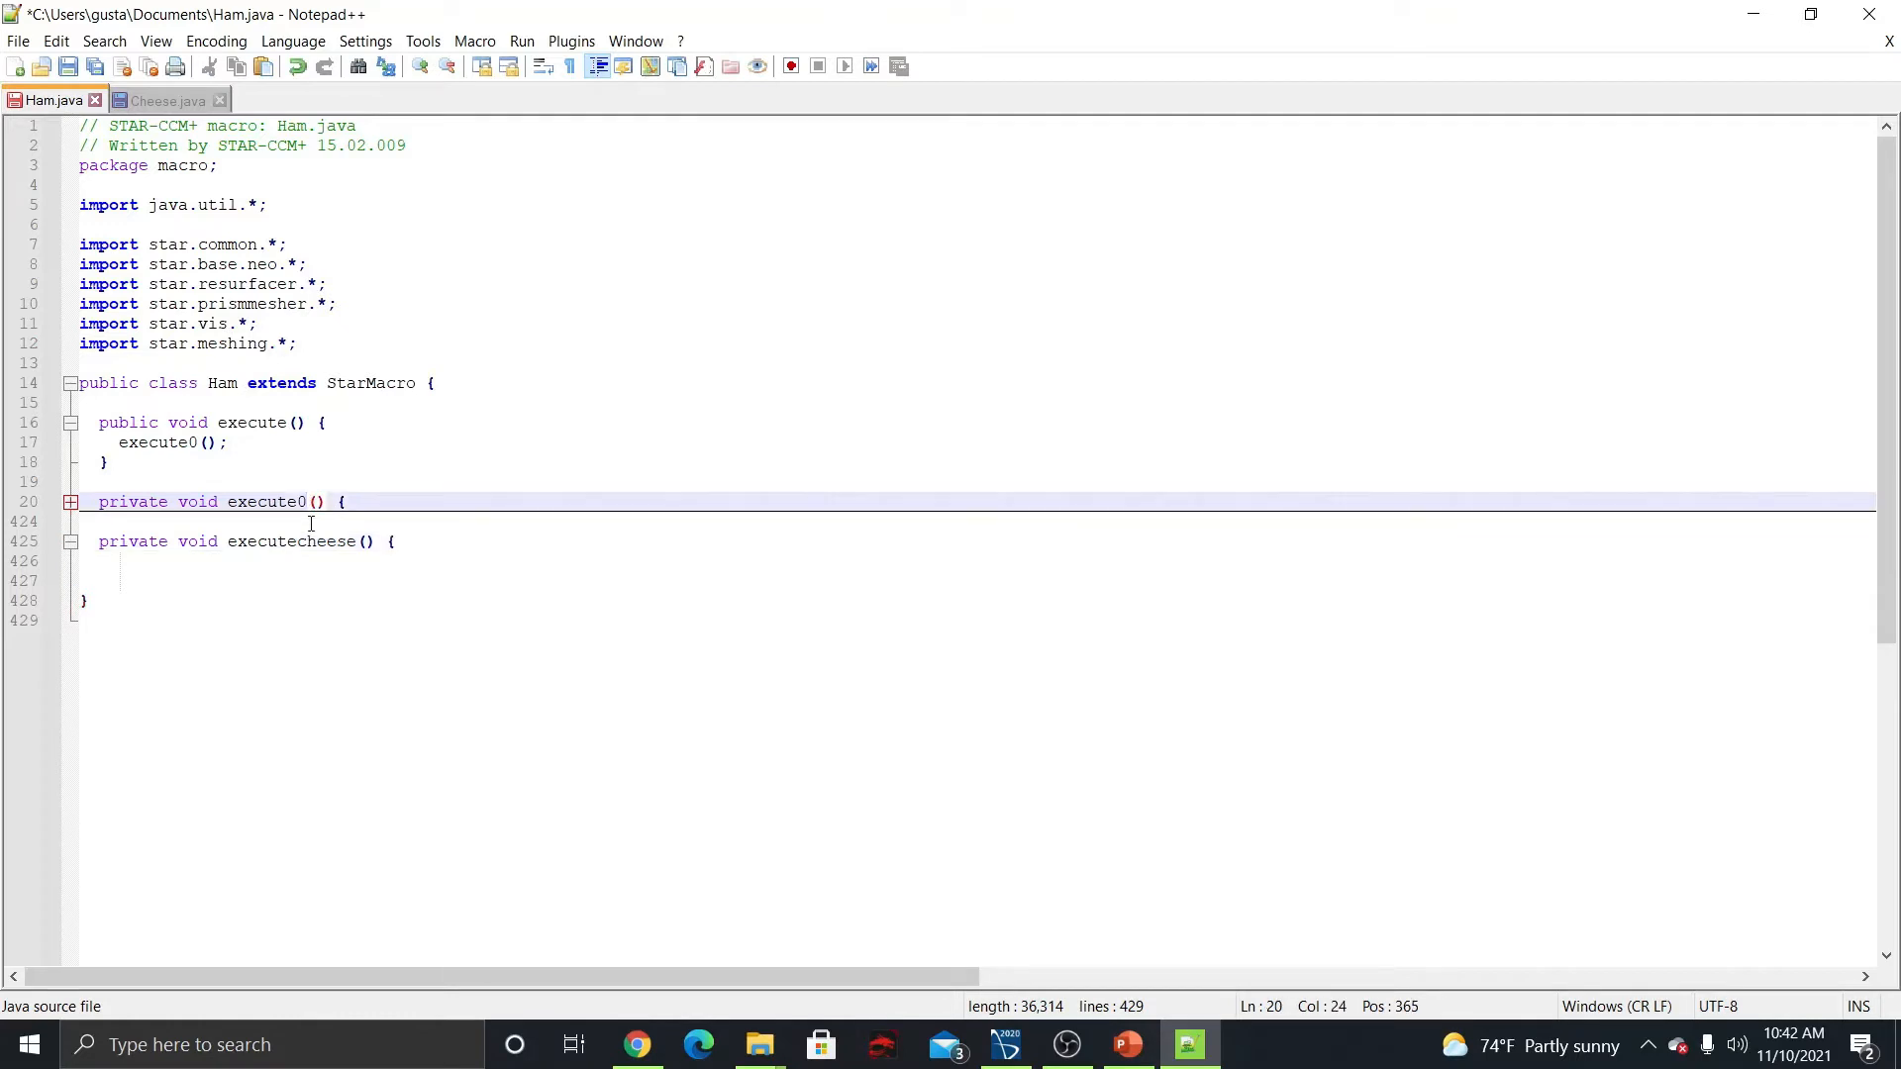
pyautogui.press('BackSpace')
pyautogui.write('ham')
pyautogui.click(202, 443)
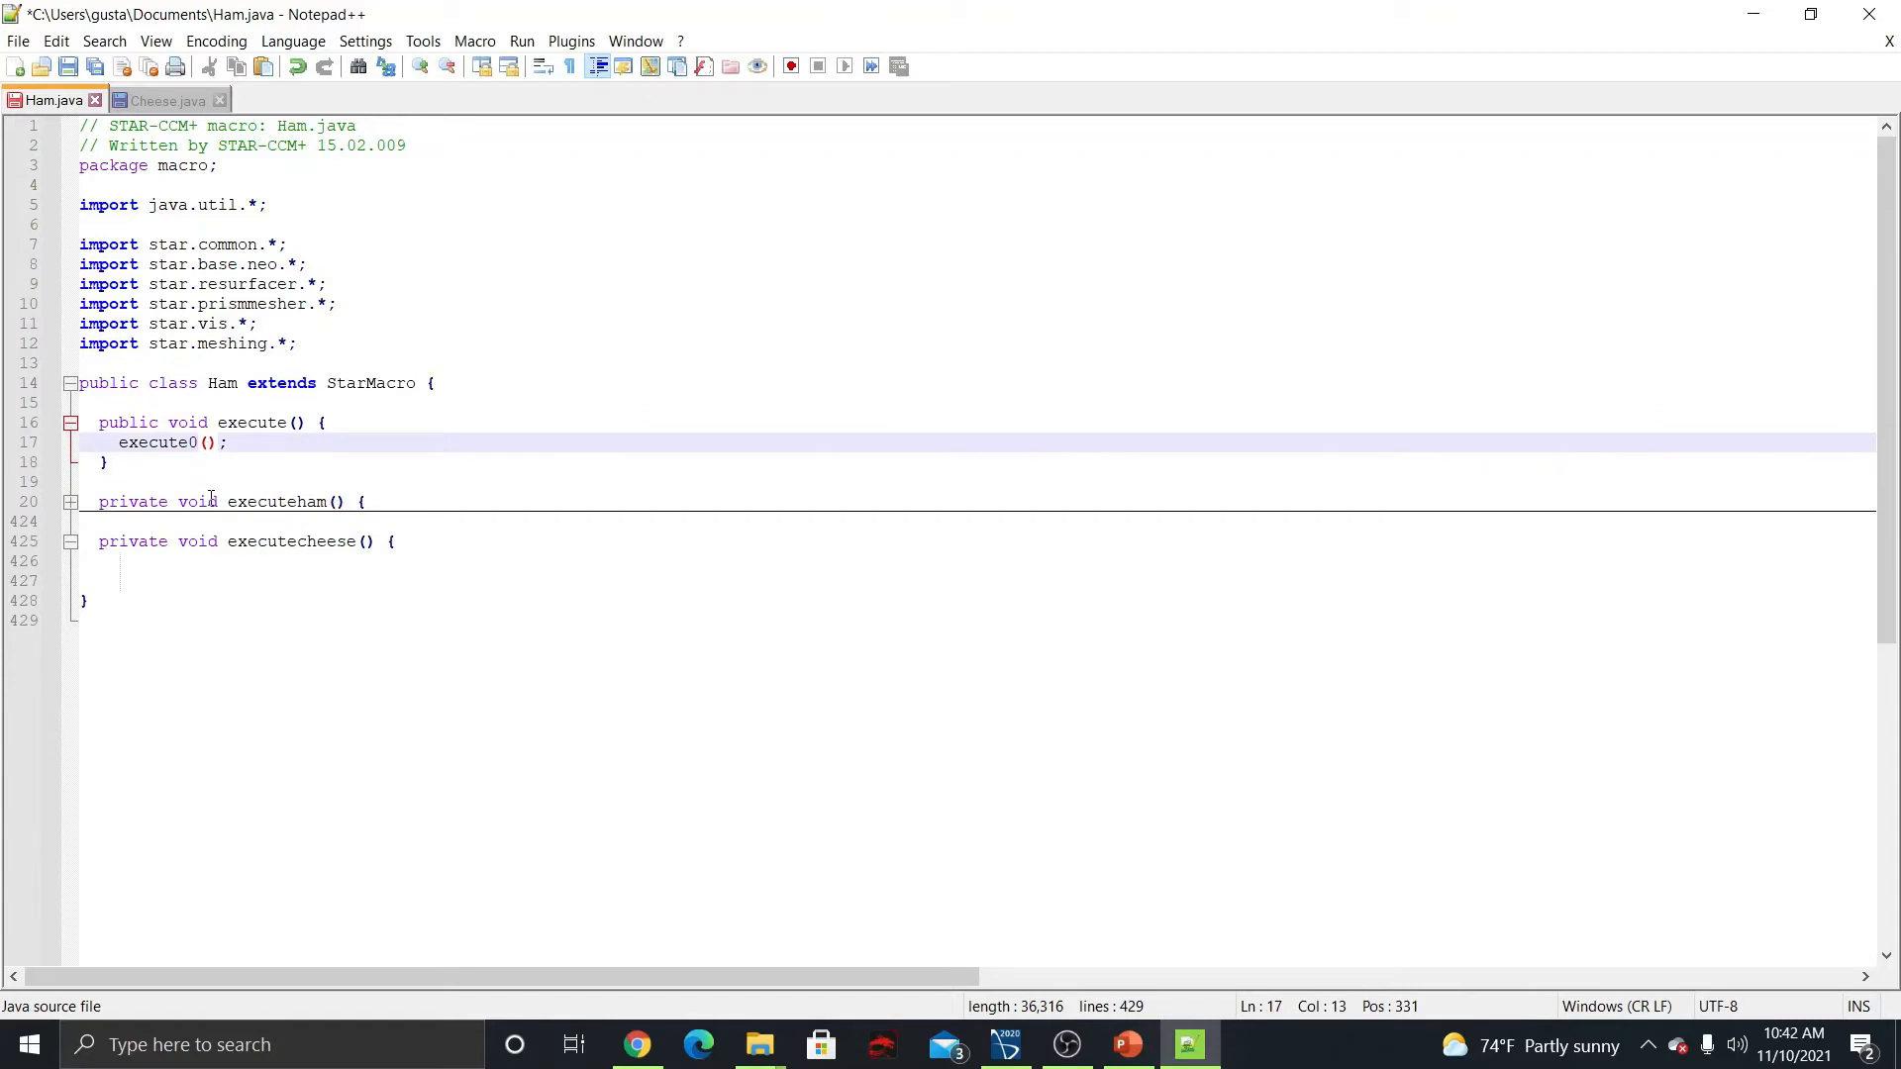
# Change the call inside the public execute method of Ham.java to executeham and copy that call line.
pyautogui.press('BackSpace')
pyautogui.write('ham')
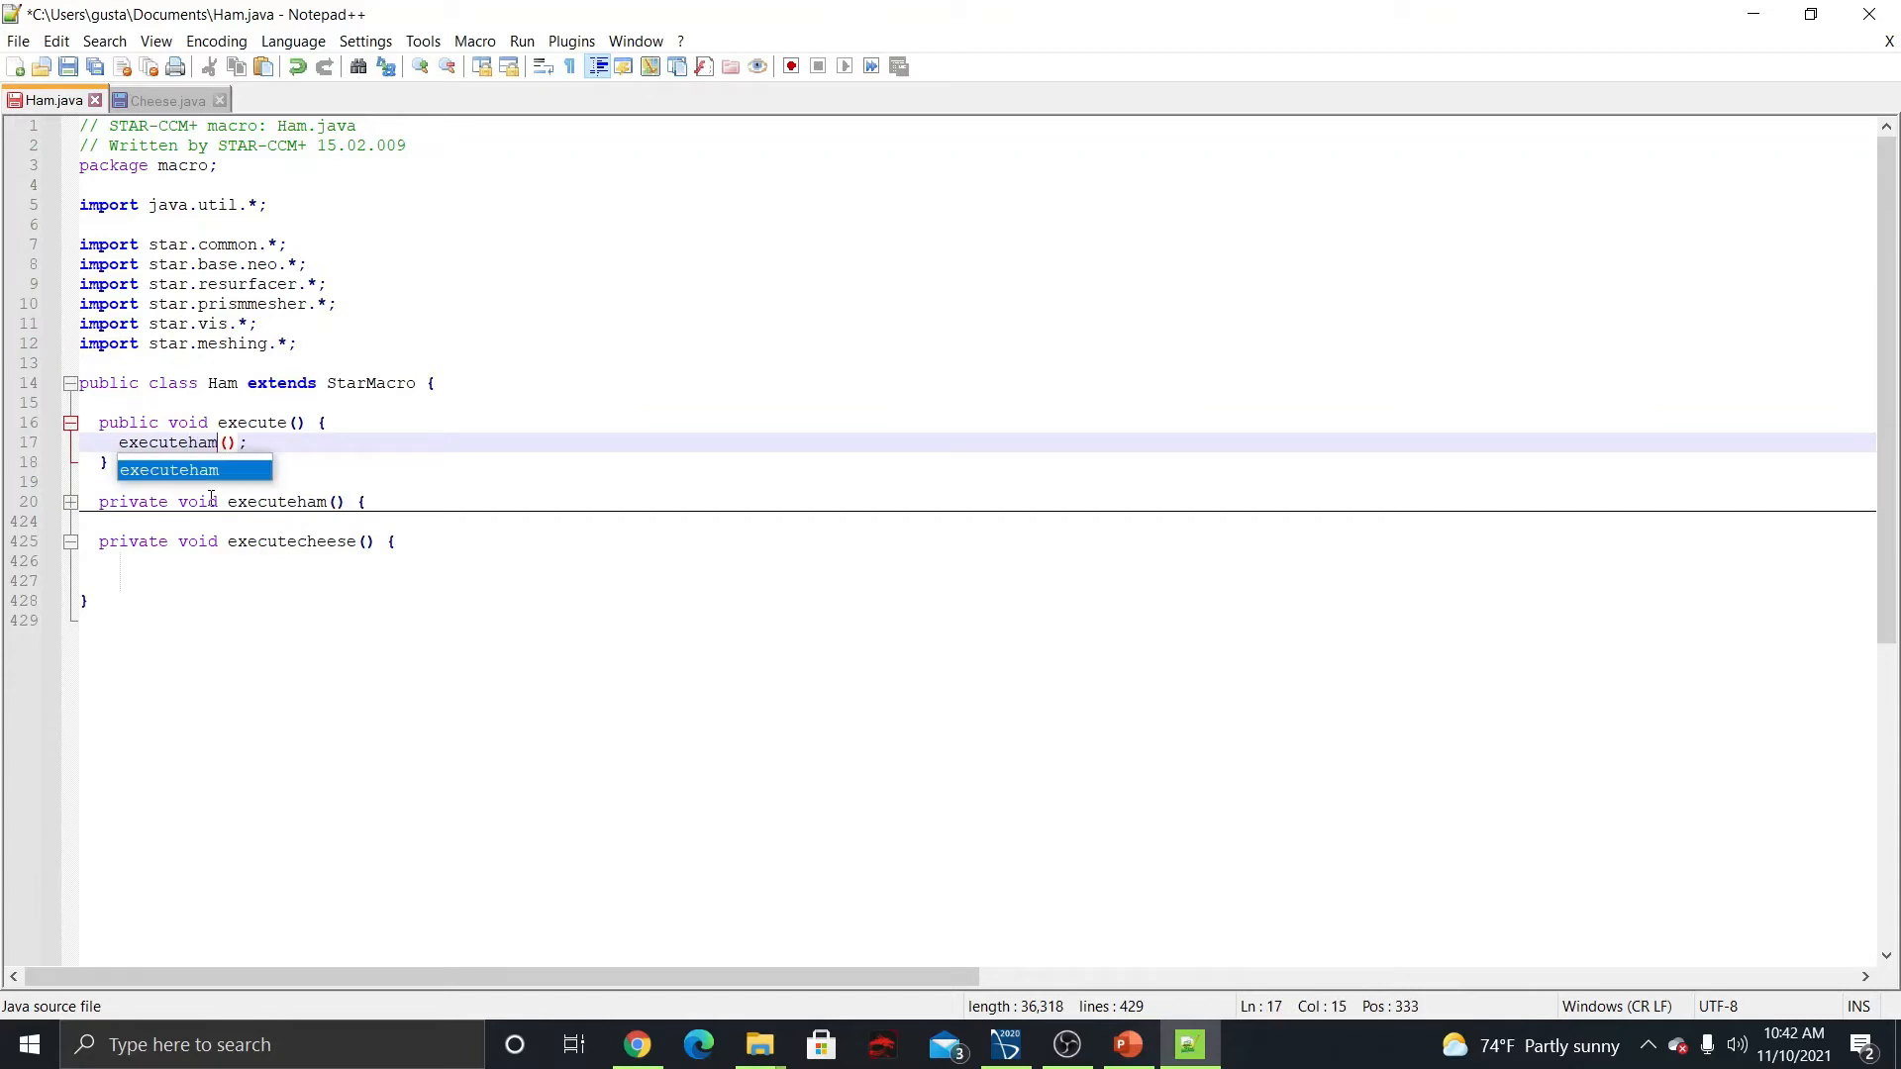
pyautogui.moveTo(247, 443); pyautogui.dragTo(119, 443)
pyautogui.hotkey('ctrl', 'c')
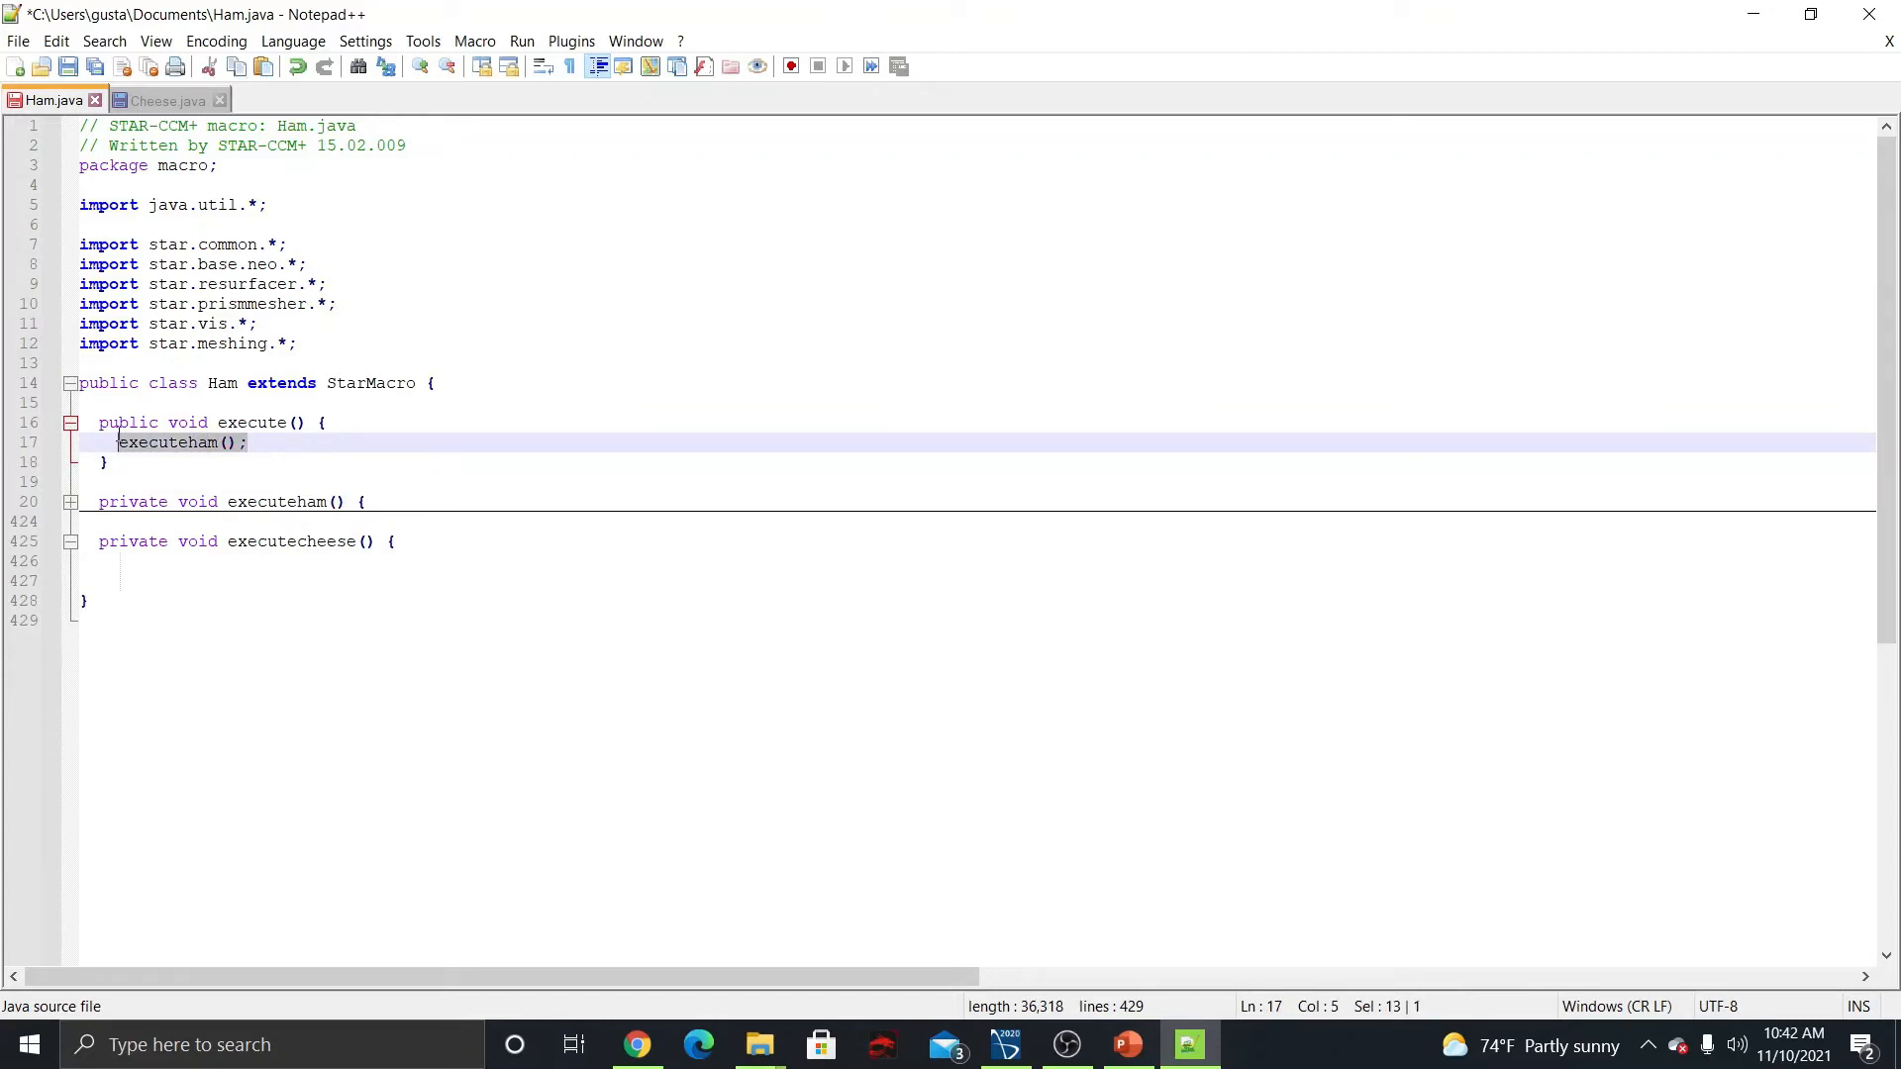
# Paste the copied call on a new line below executeham(); and change it to executecheese();.
pyautogui.click(277, 441)
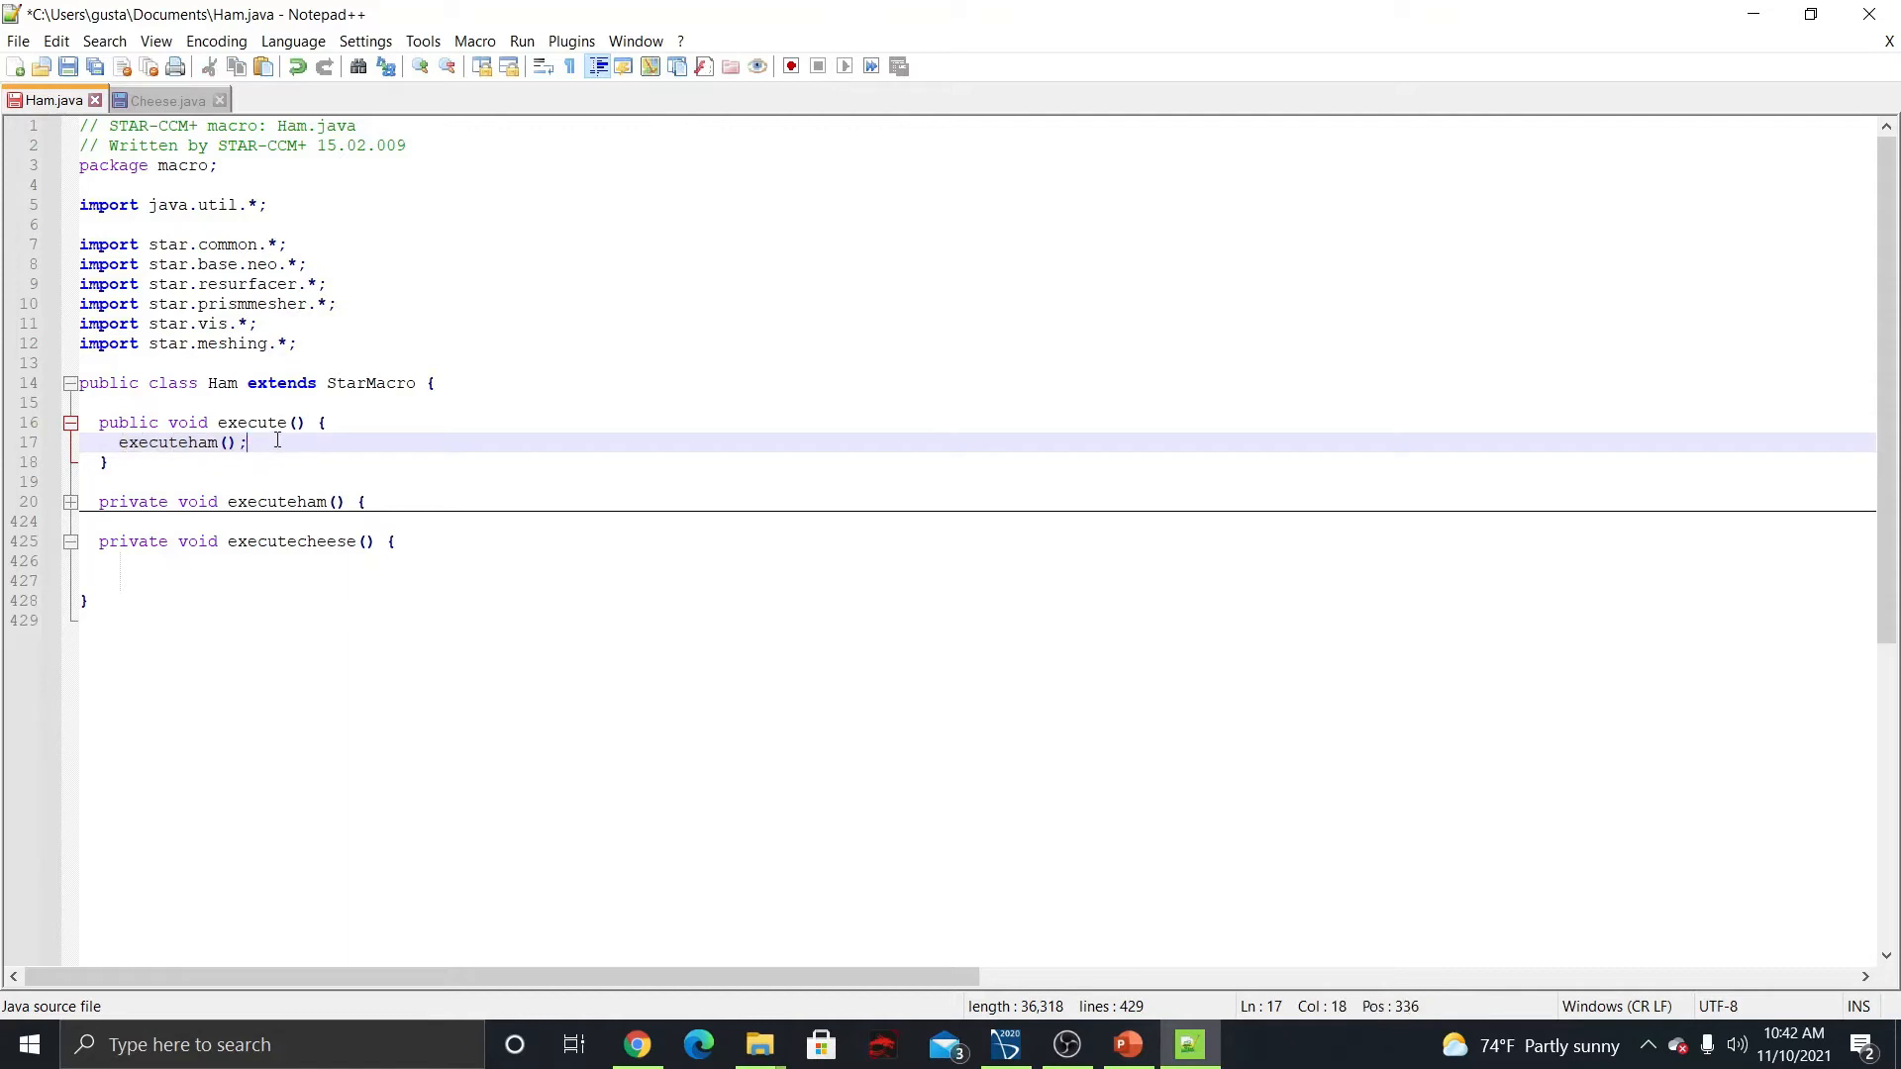
pyautogui.press('Return')
pyautogui.hotkey('ctrl', 'v')
pyautogui.press('Left')
pyautogui.press('Left')
pyautogui.press('Left')
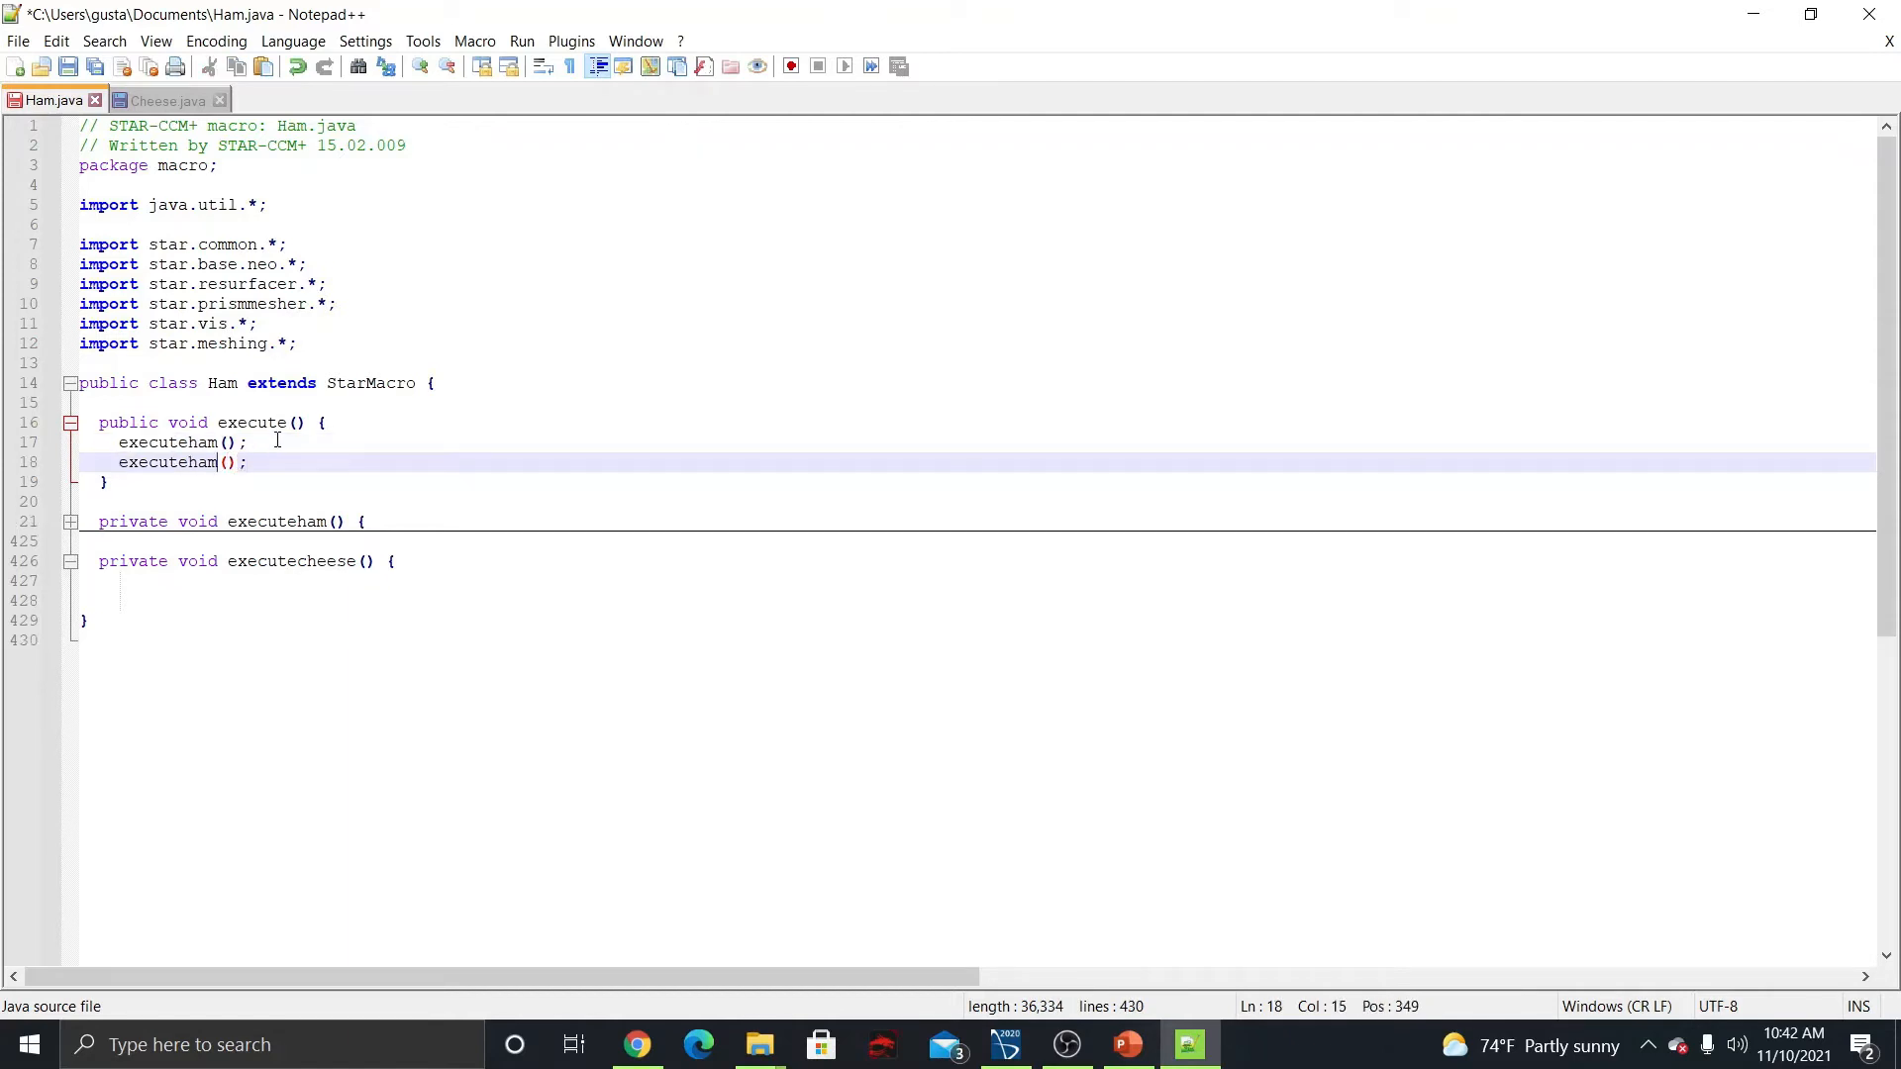
pyautogui.press('BackSpace')
pyautogui.press('BackSpace')
pyautogui.press('BackSpace')
pyautogui.write('cheese')
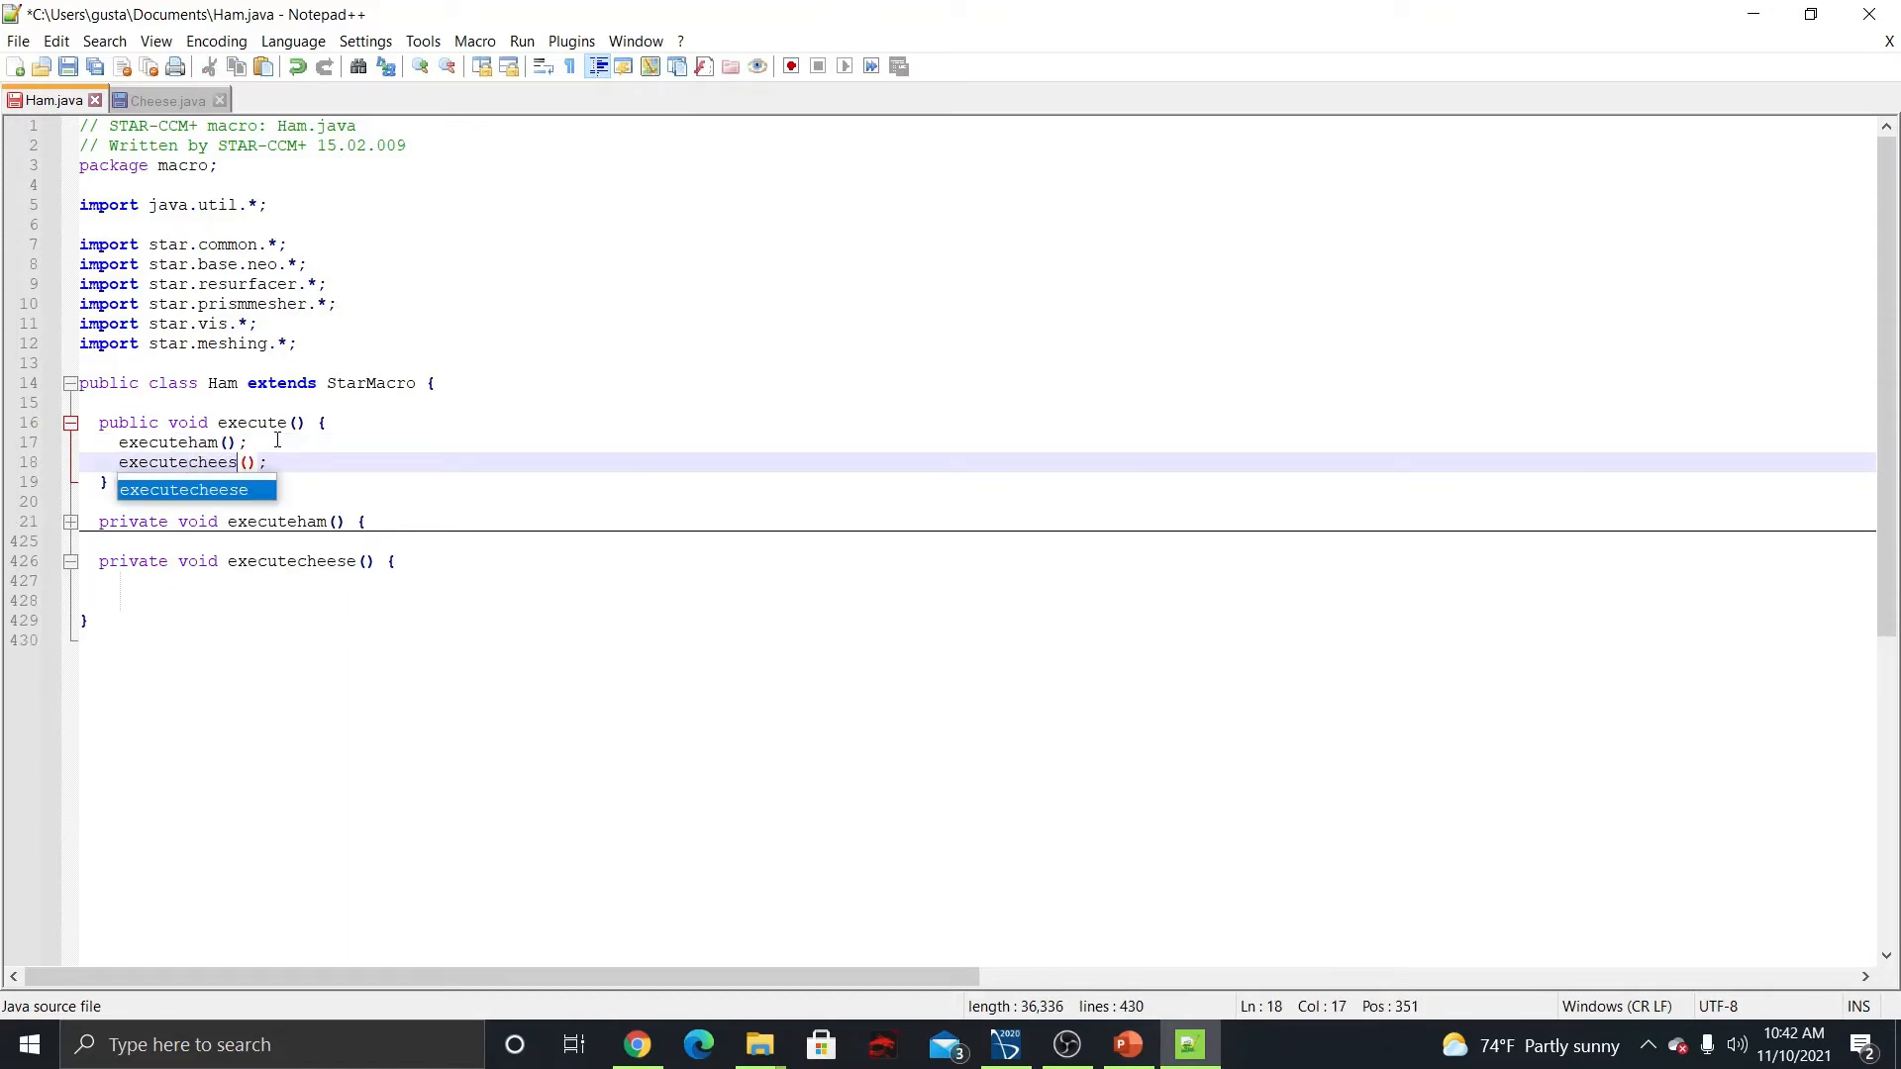
pyautogui.press('Right')
pyautogui.press('Right')
pyautogui.press('Right')
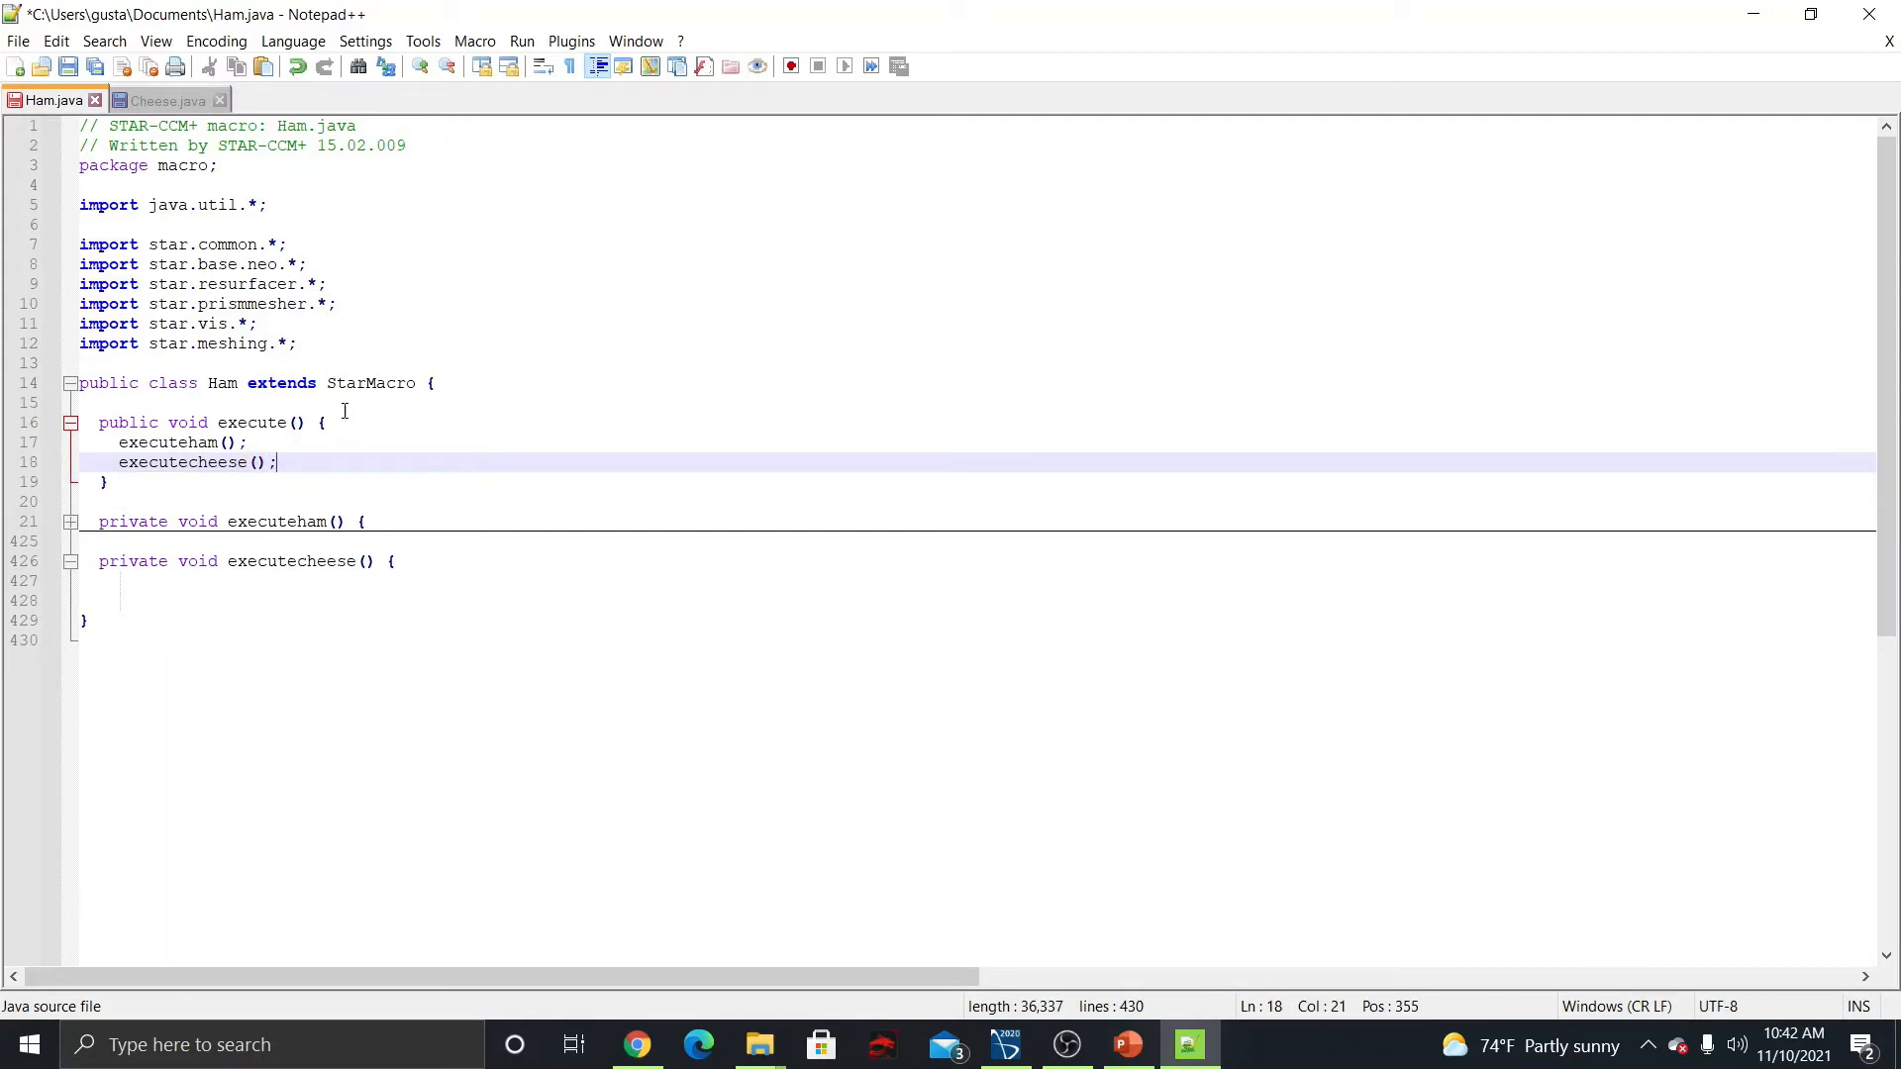
# Copy the star import lines, star.common through star.vis, from Cheese.java and paste them below the existing imports in Ham.java.
pyautogui.click(154, 91)
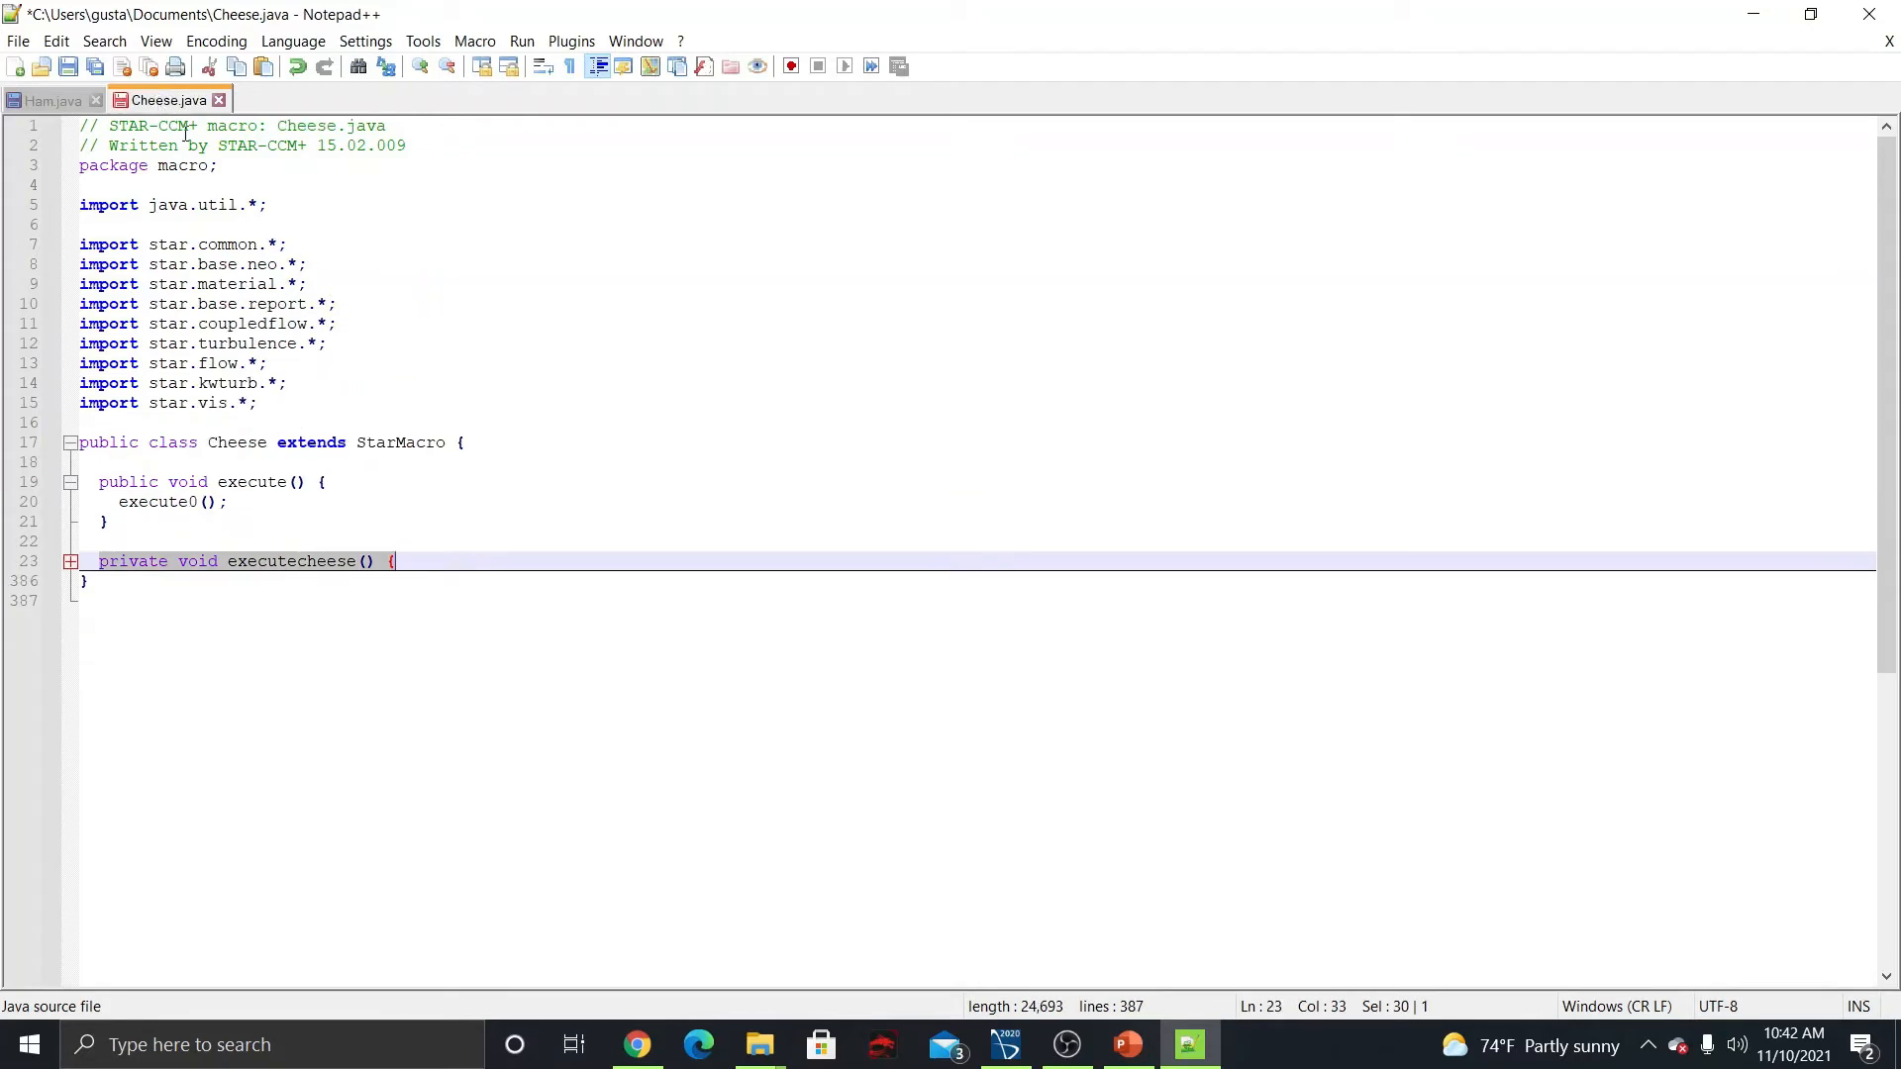
pyautogui.moveTo(257, 403); pyautogui.dragTo(80, 243)
pyautogui.hotkey('ctrl', 'c')
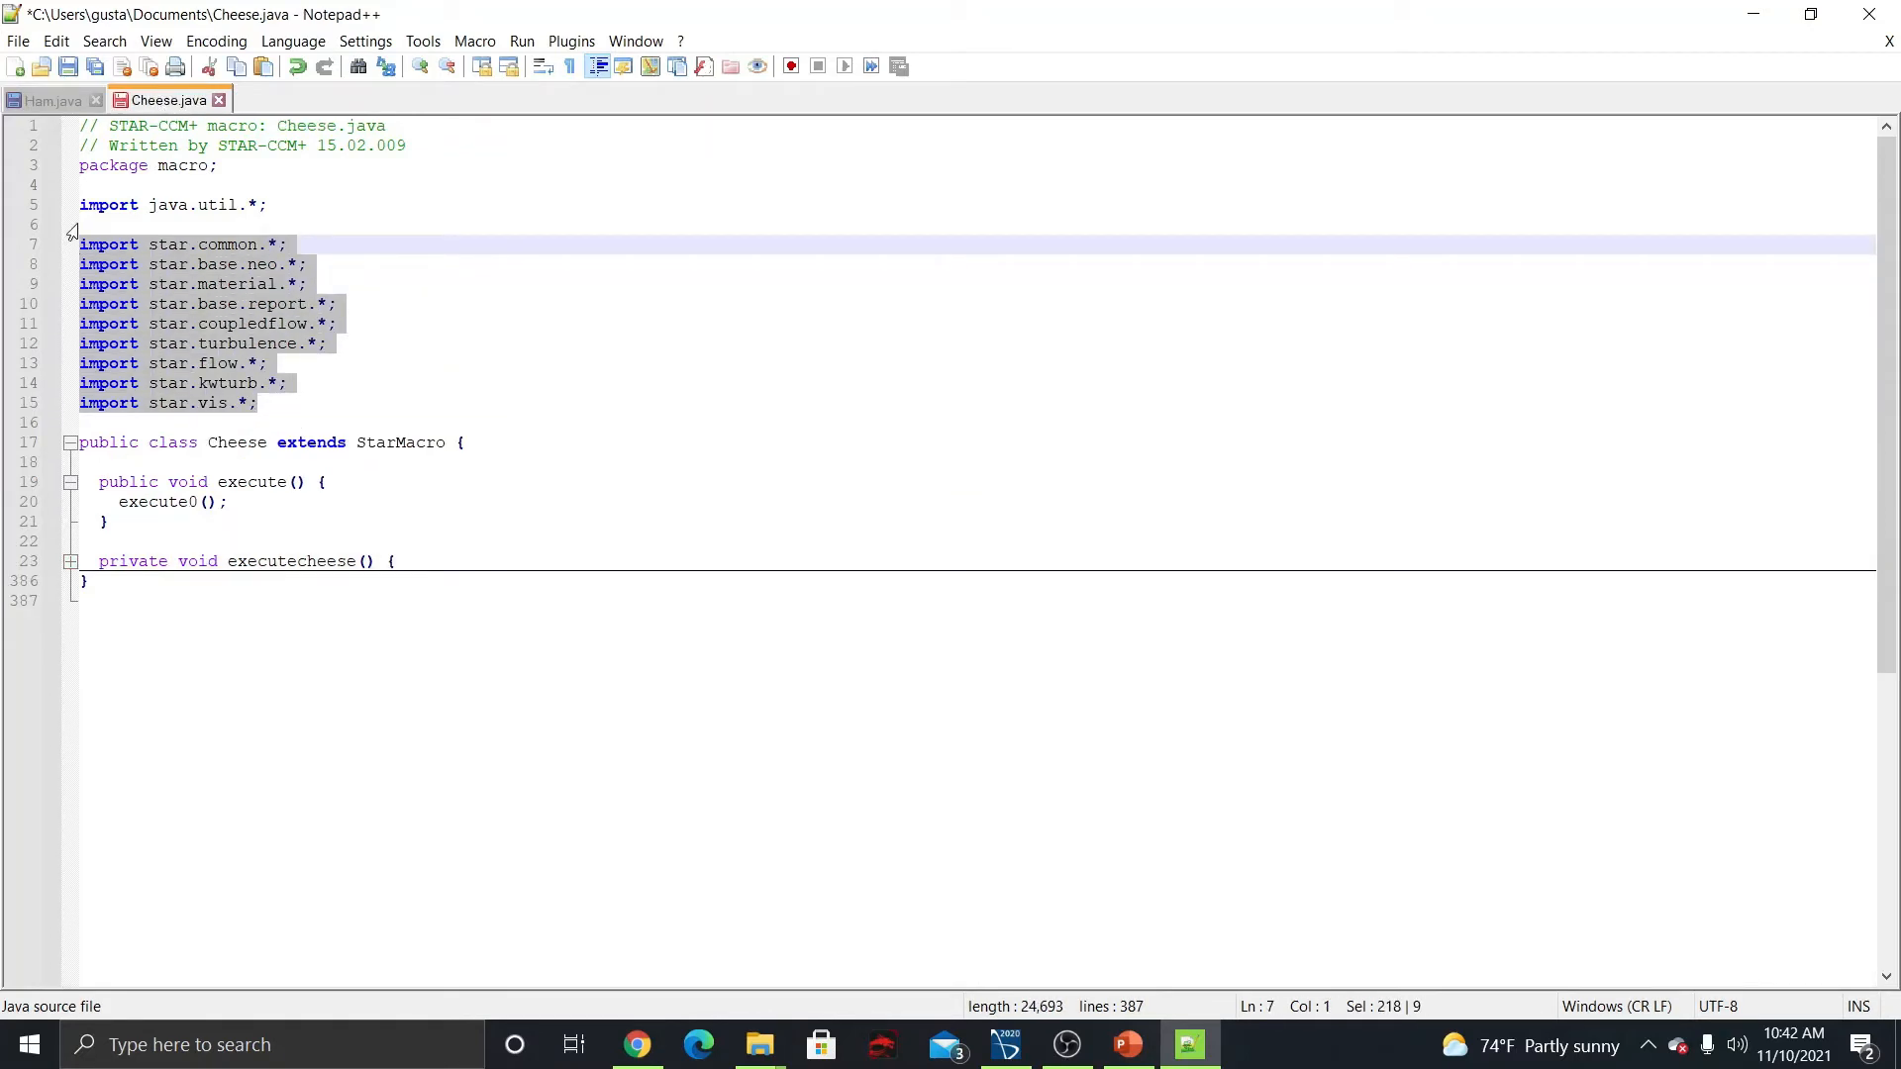
pyautogui.click(53, 101)
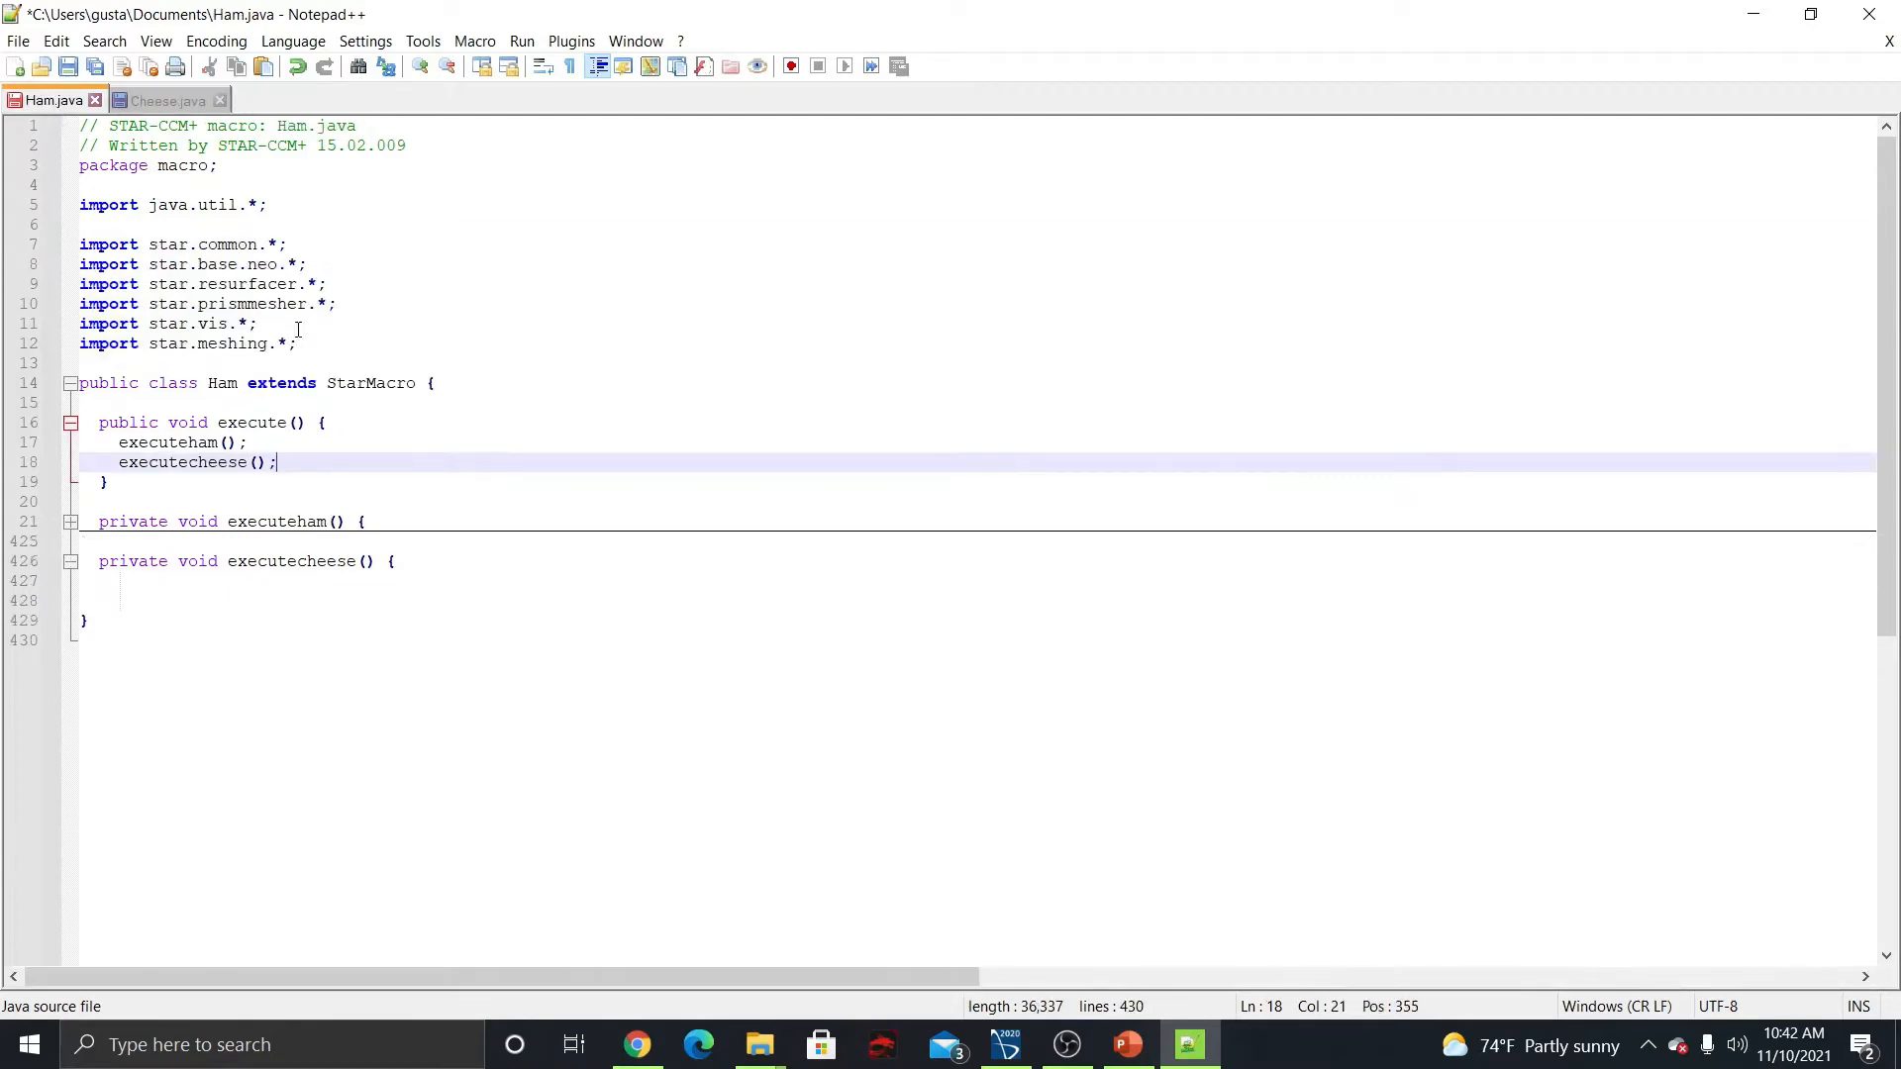
pyautogui.click(307, 342)
pyautogui.press('Return')
pyautogui.press('Return')
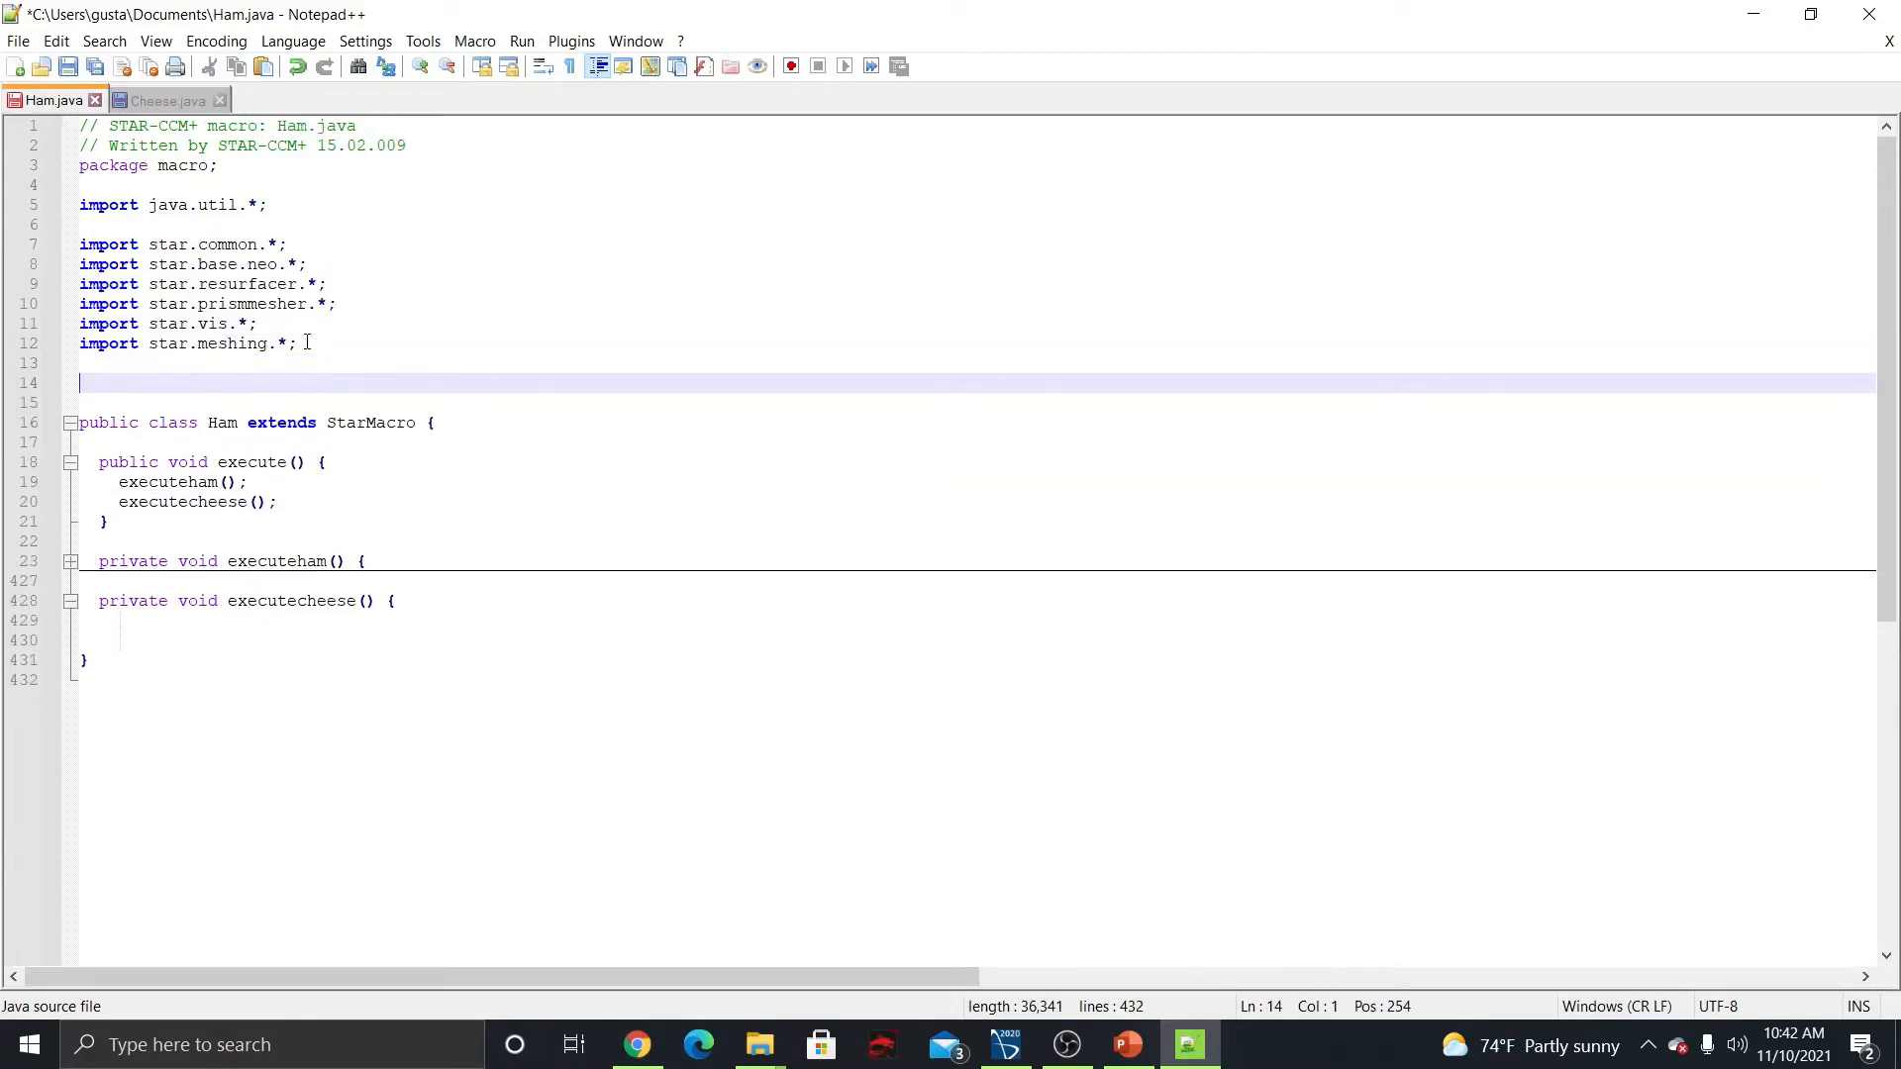
pyautogui.hotkey('ctrl', 'v')
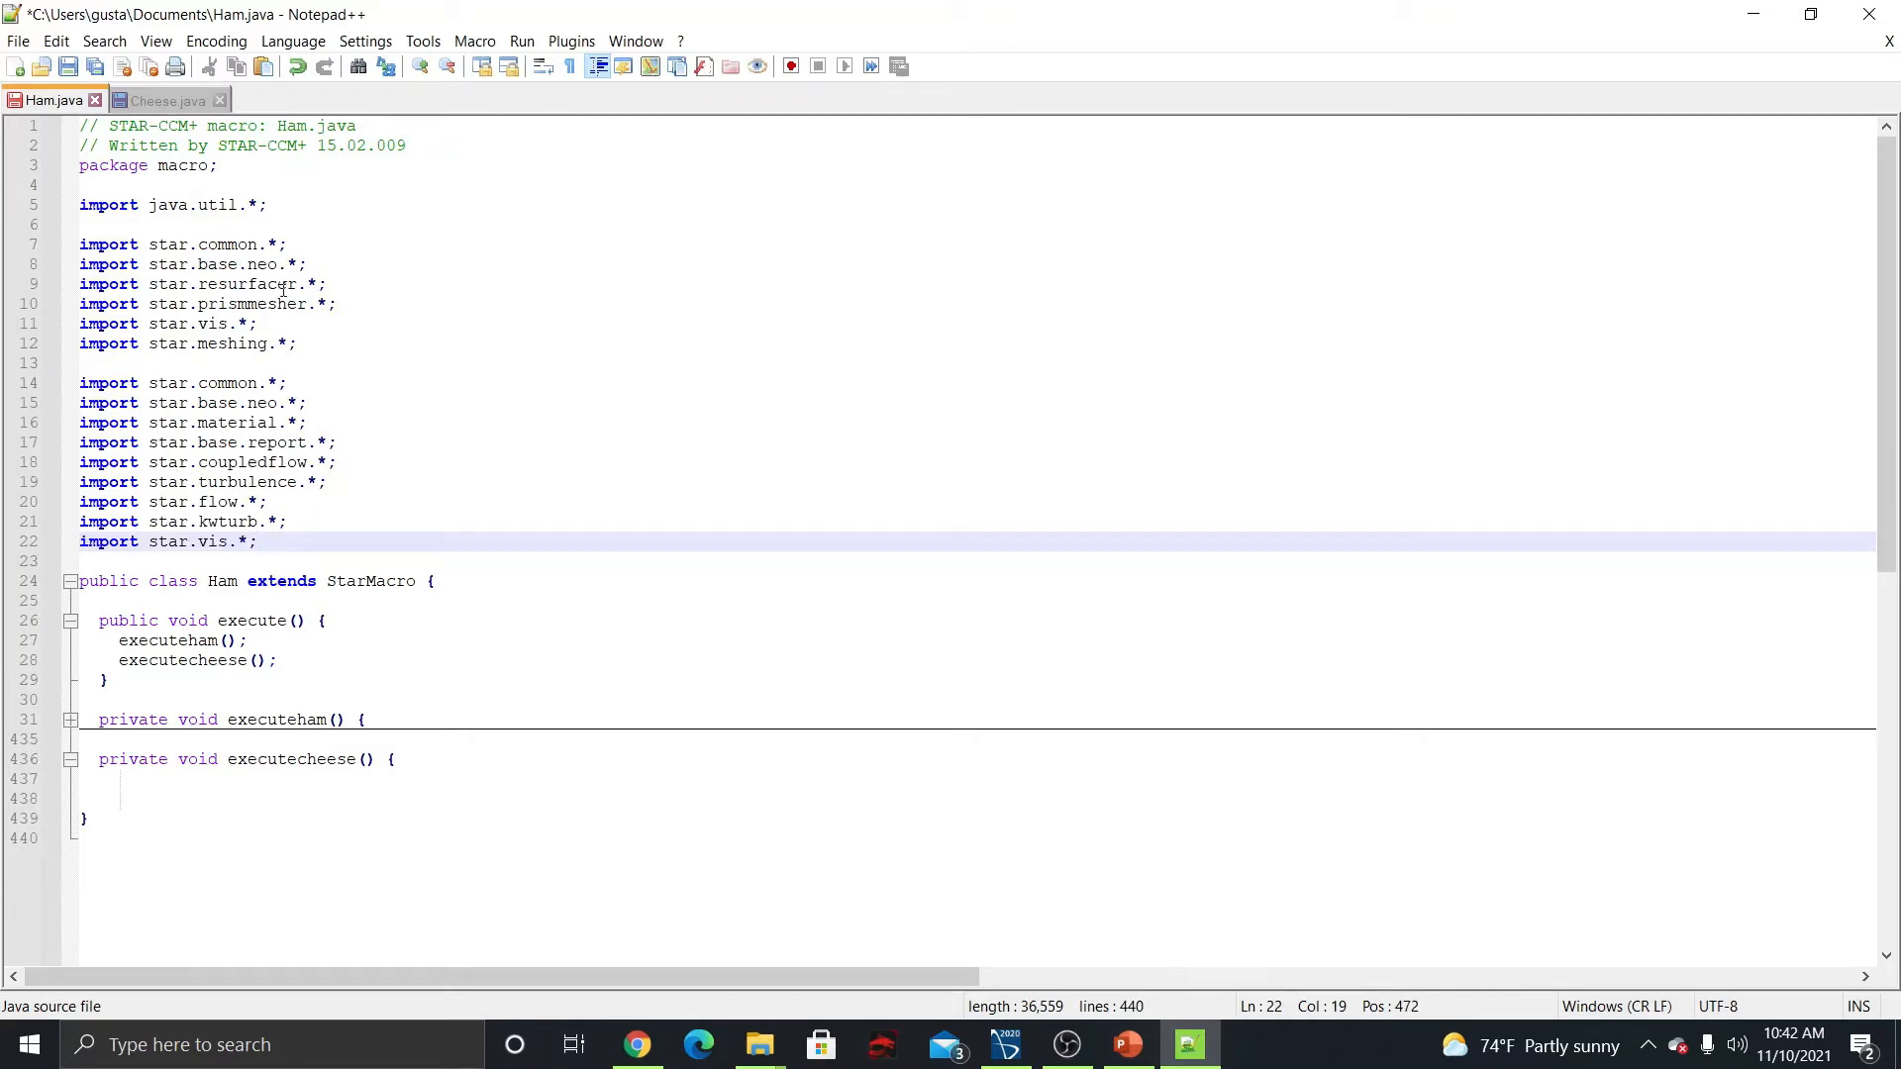
# Delete the duplicate star.common and star.base.neo imports from the pasted block and remove the blank lines between the two import lists.
pyautogui.moveTo(286, 387); pyautogui.dragTo(74, 386)
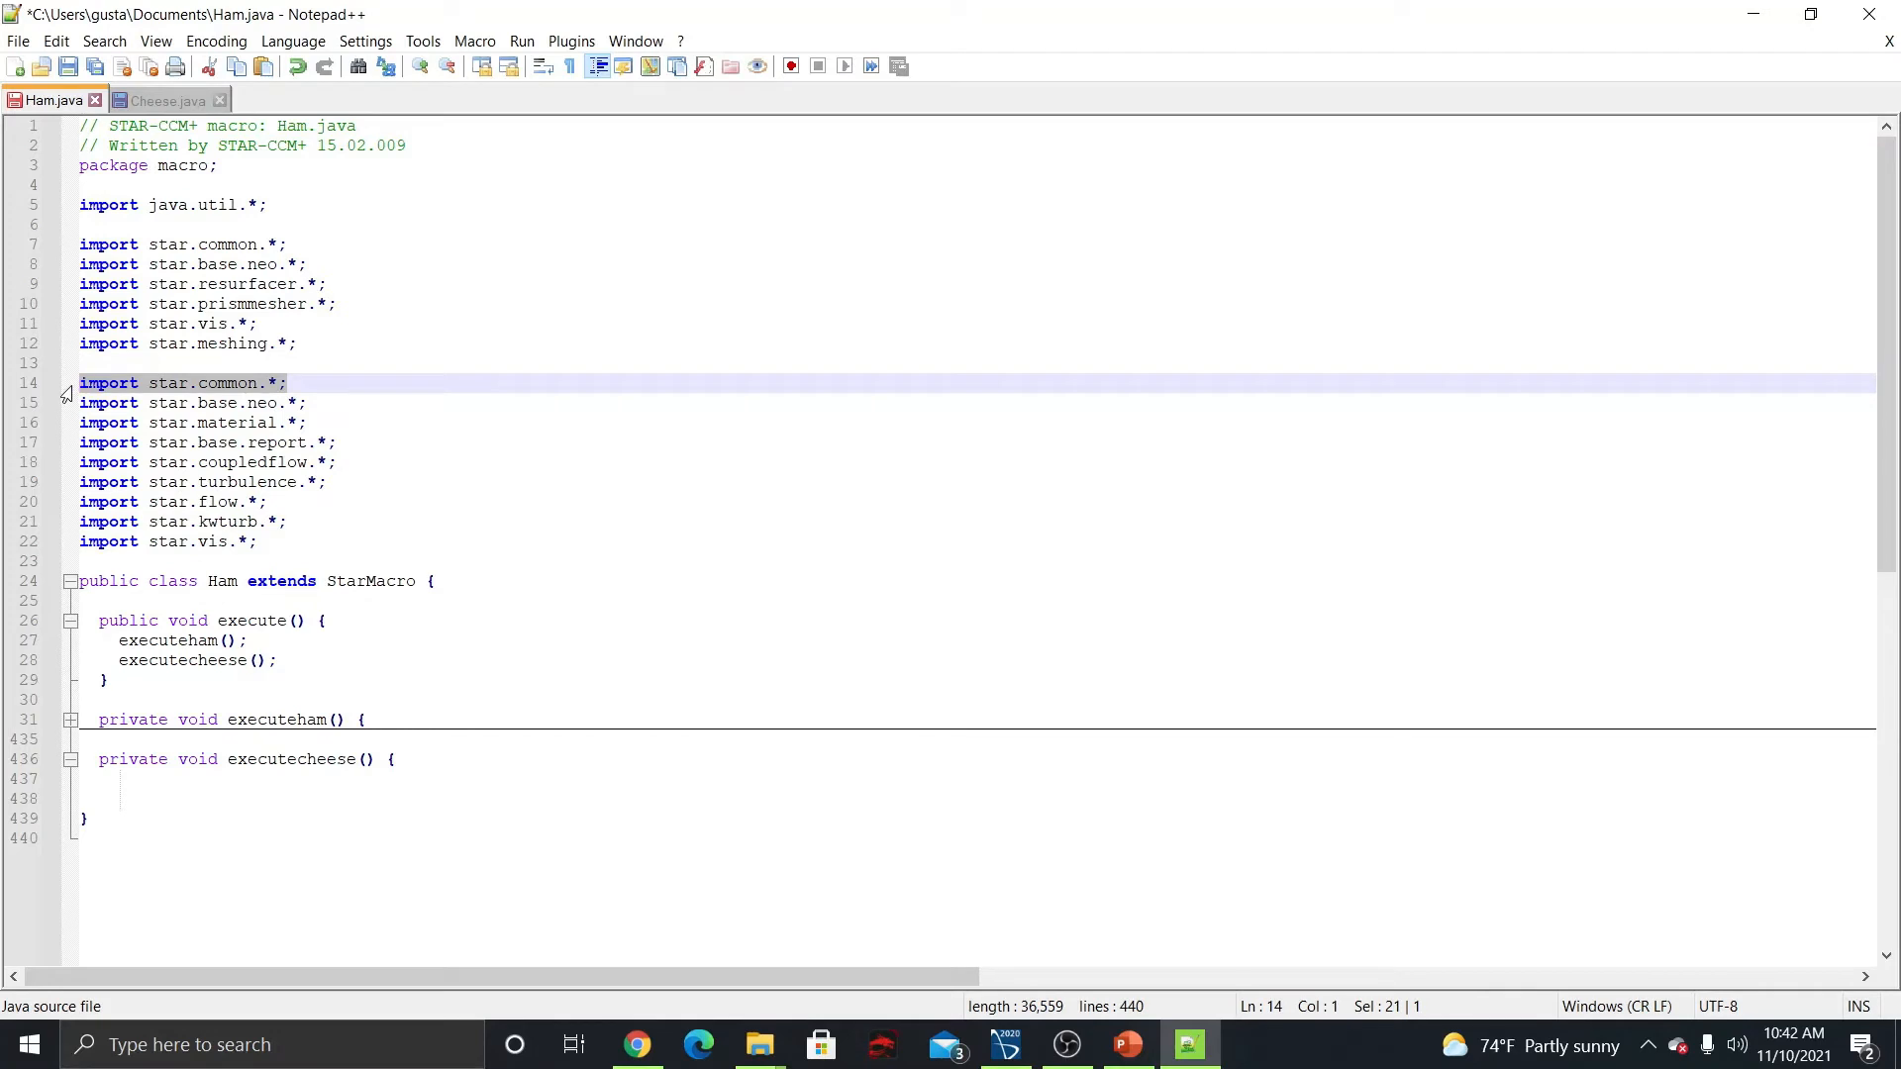
pyautogui.press('Delete')
pyautogui.moveTo(317, 402); pyautogui.dragTo(74, 404)
pyautogui.press('Delete')
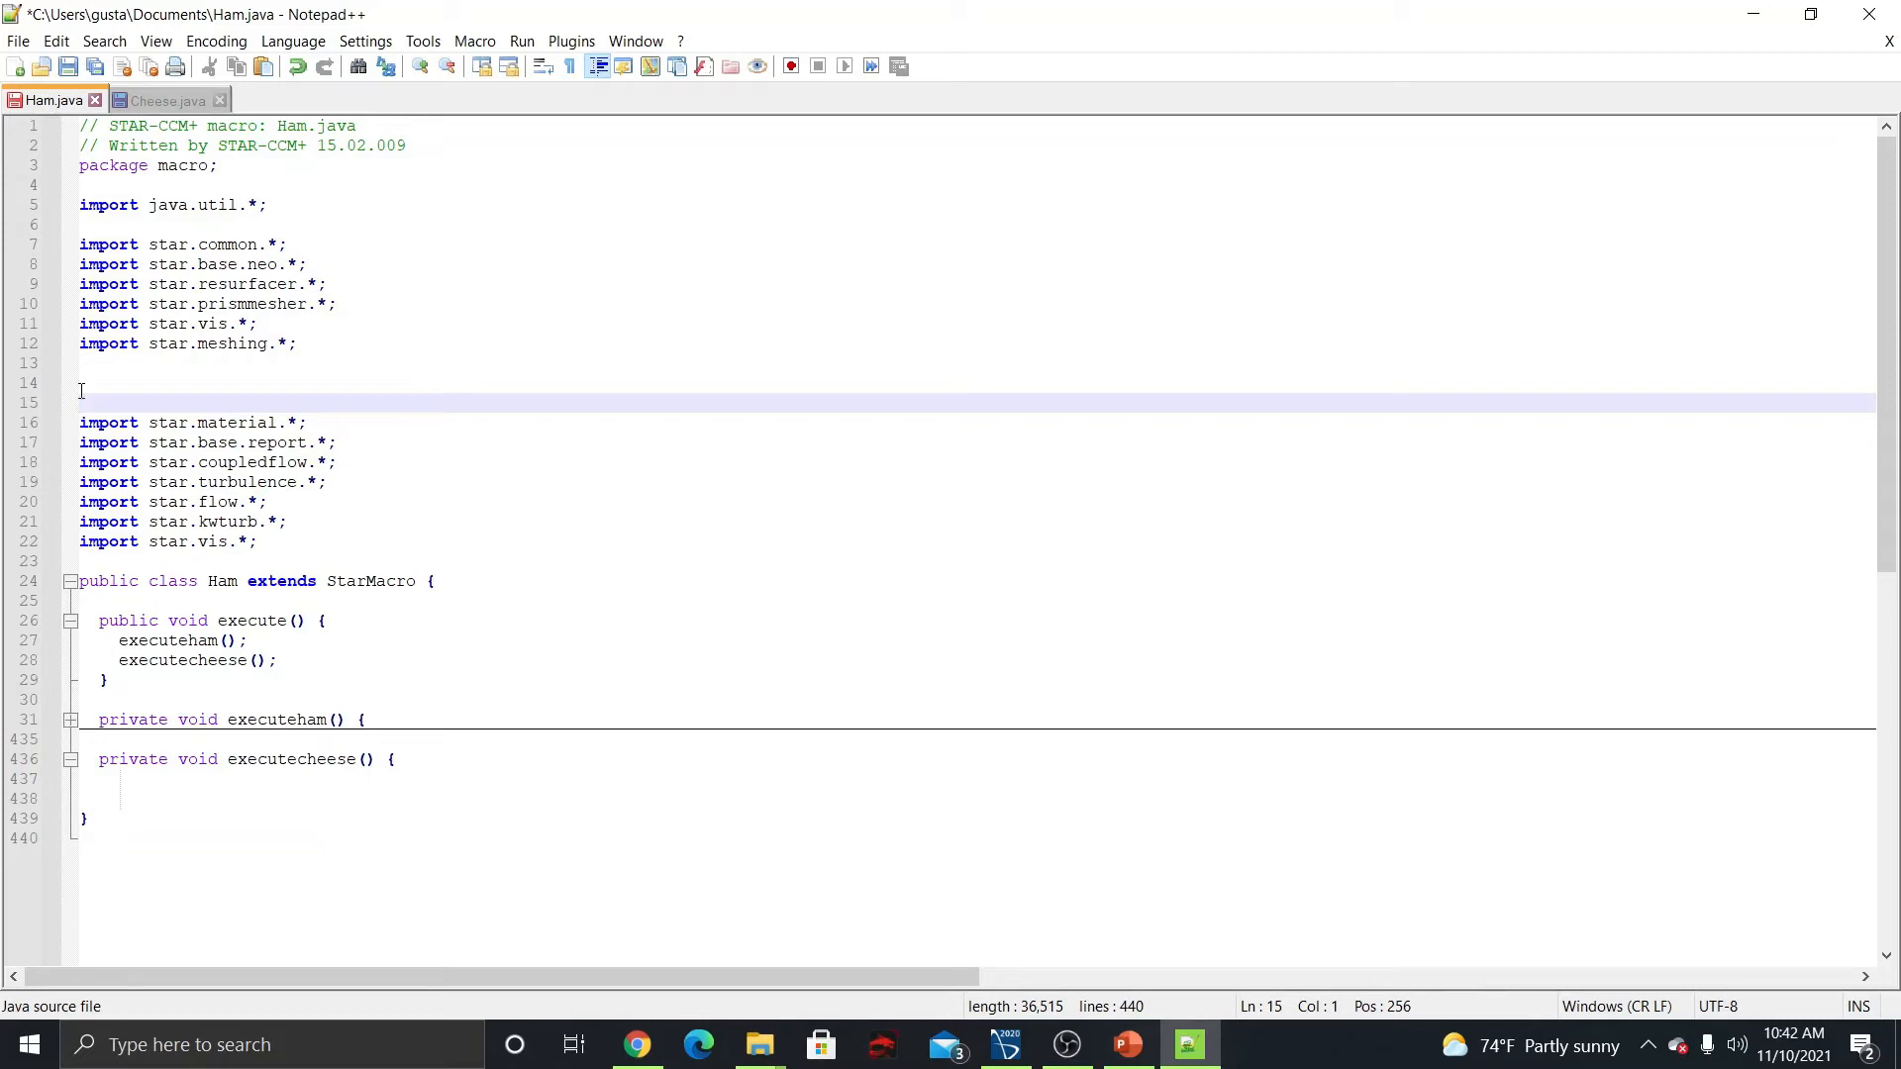
pyautogui.press('BackSpace')
pyautogui.press('BackSpace')
pyautogui.press('BackSpace')
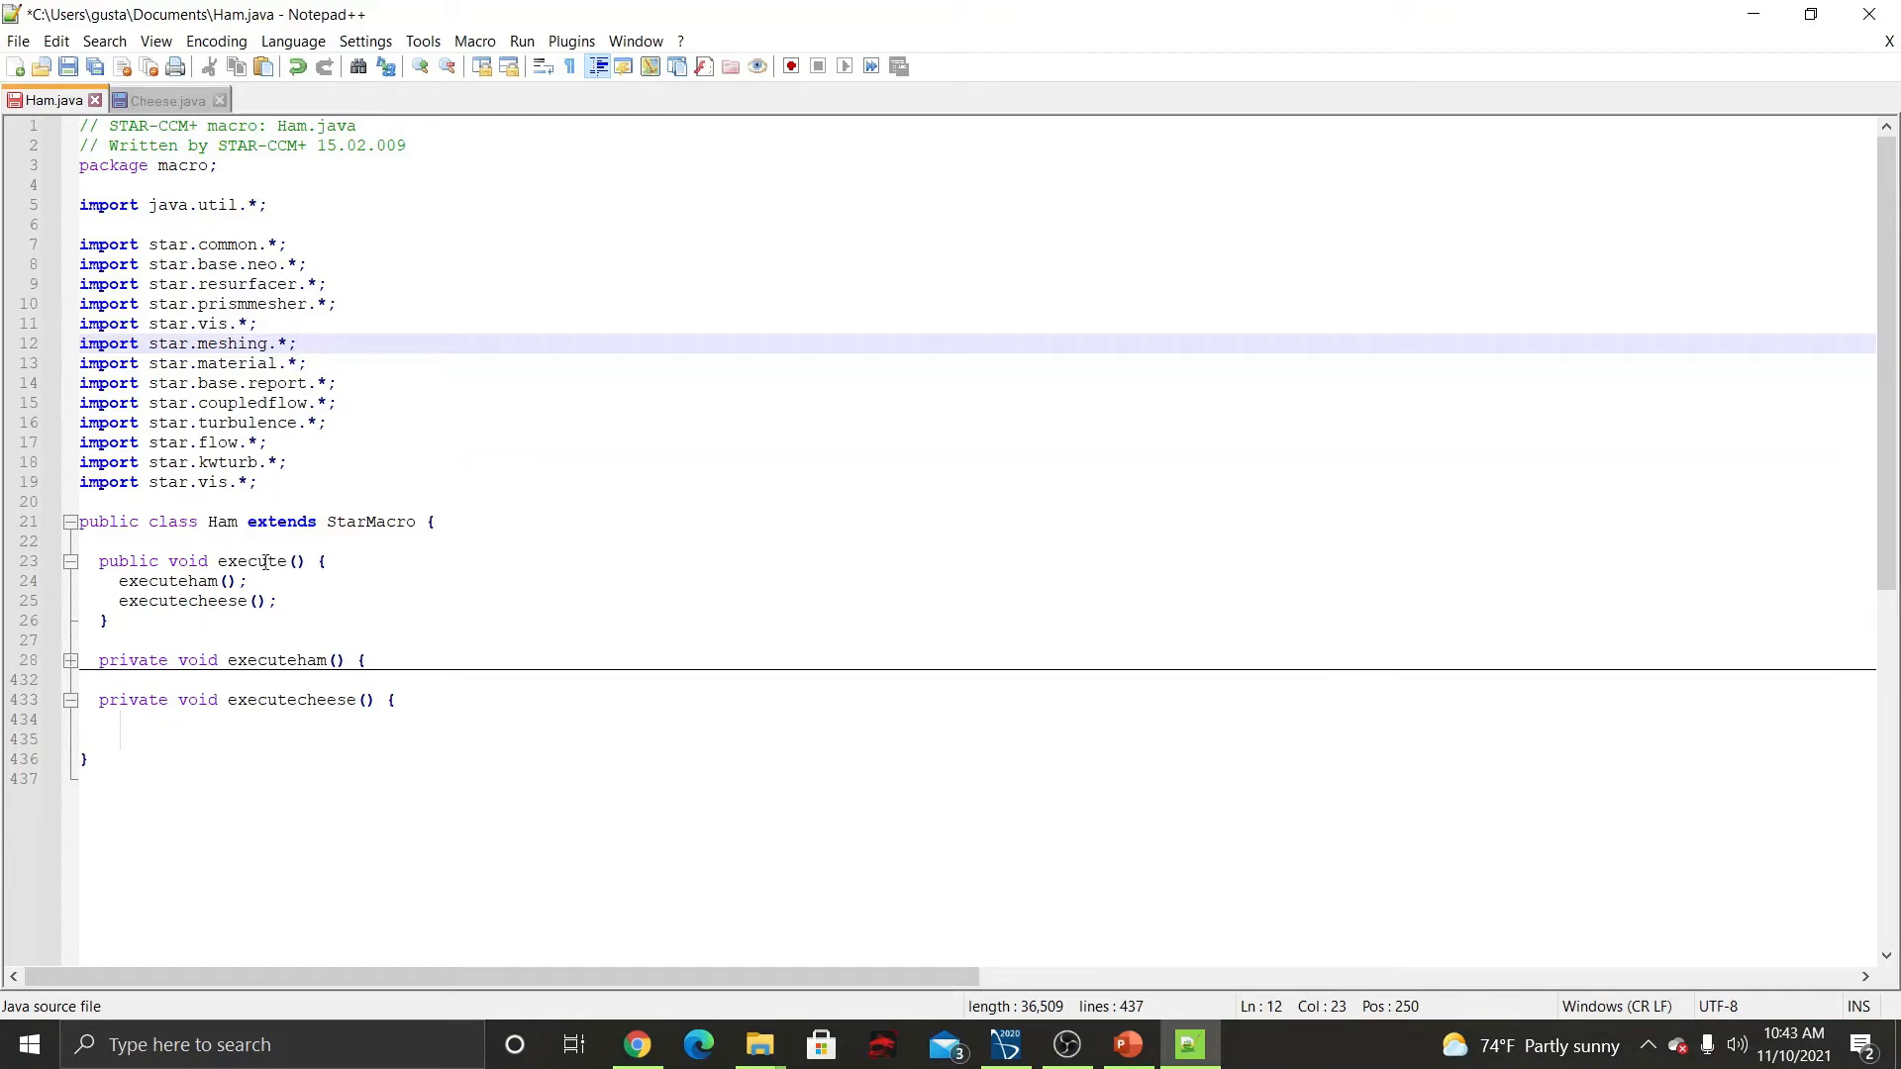
# Rename the public class Ham to TheSandwich in its declaration line.
pyautogui.click(238, 527)
pyautogui.press('BackSpace')
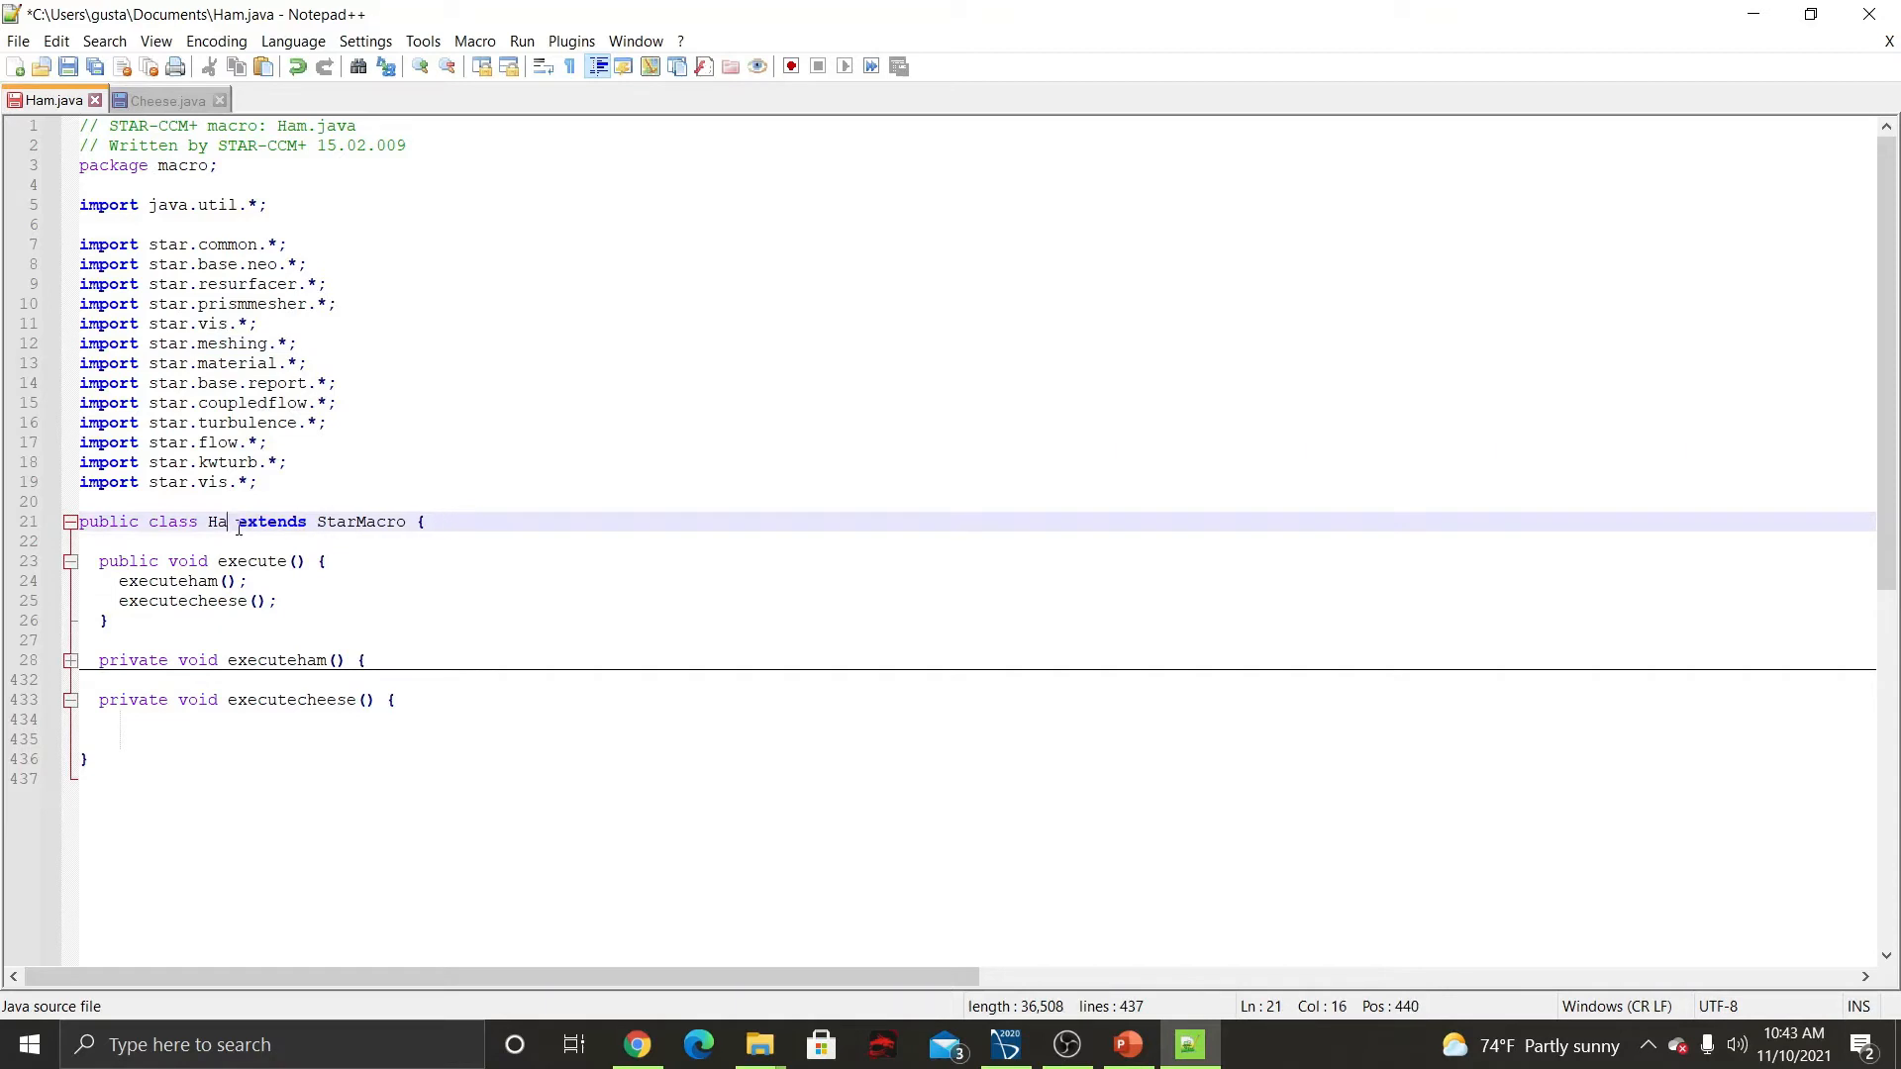
pyautogui.press('BackSpace')
pyautogui.press('BackSpace')
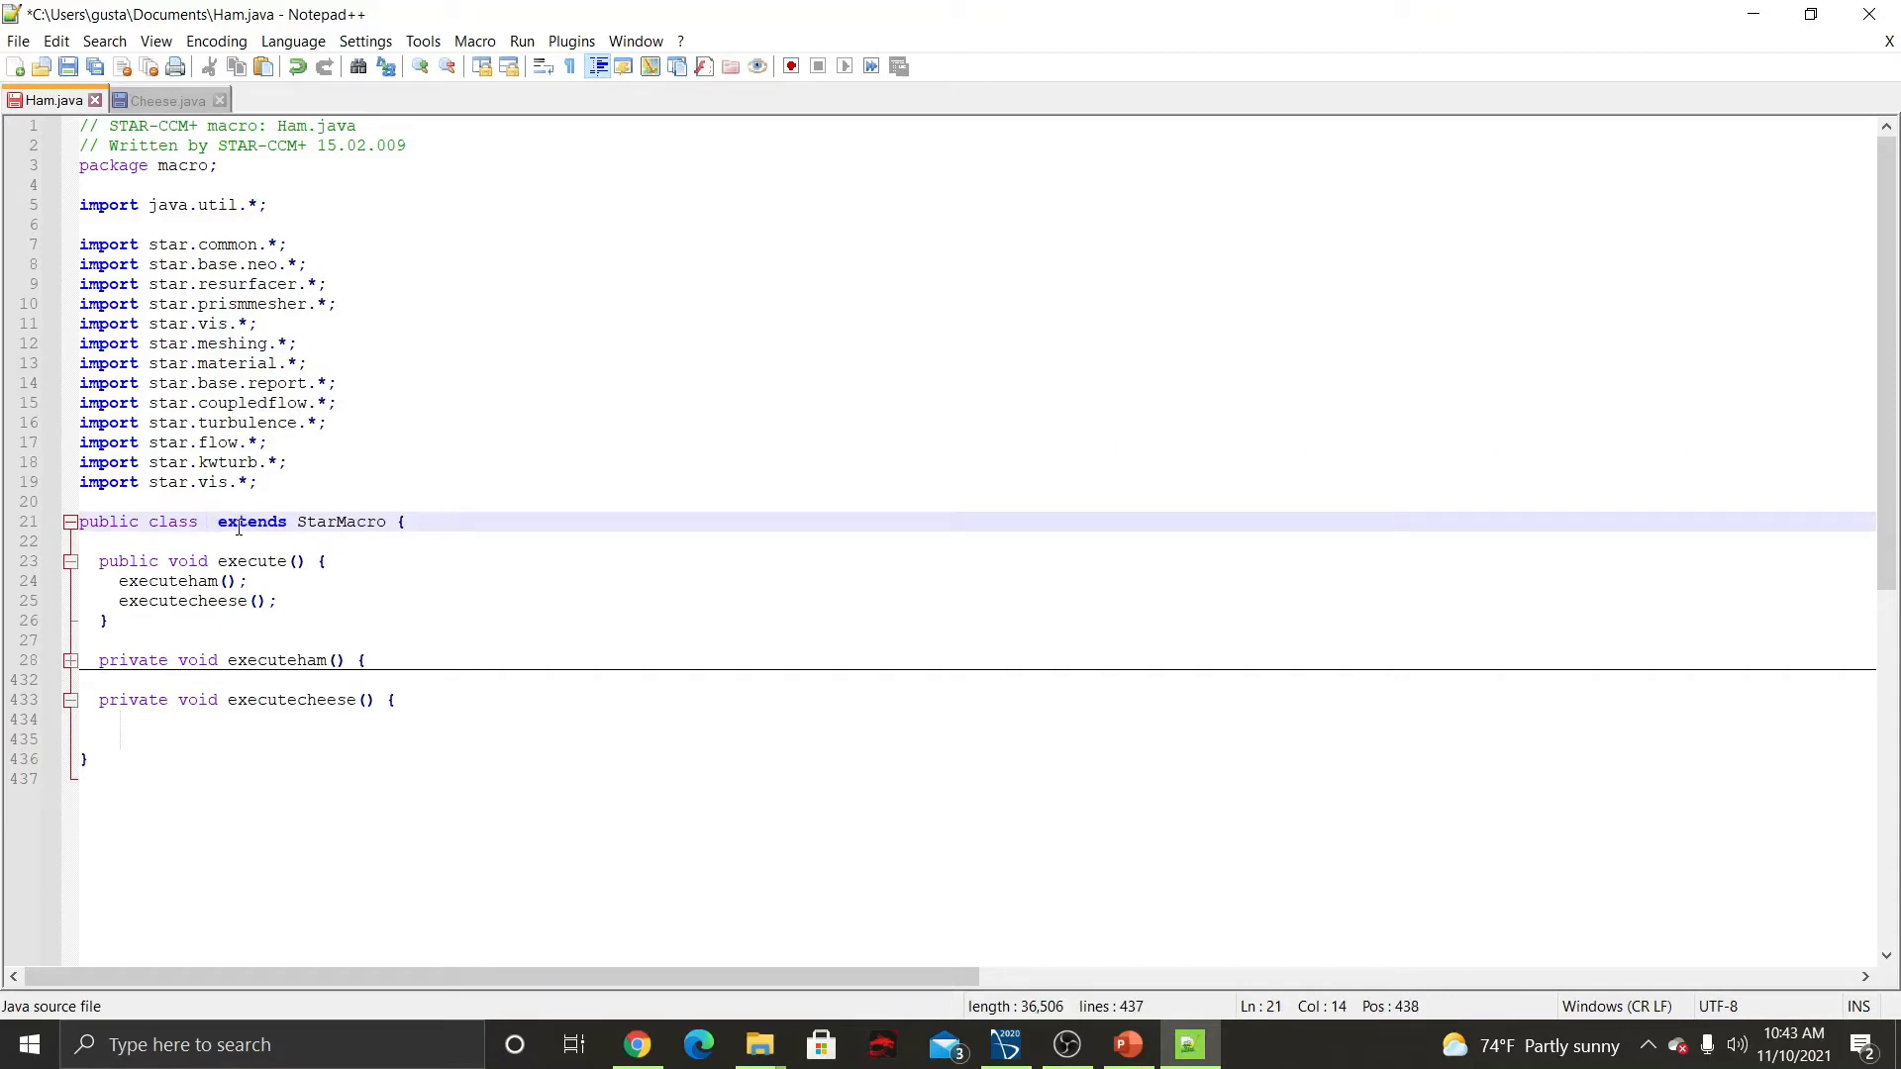
pyautogui.write('Ham')
pyautogui.press('BackSpace')
pyautogui.press('BackSpace')
pyautogui.press('BackSpace')
pyautogui.write('T')
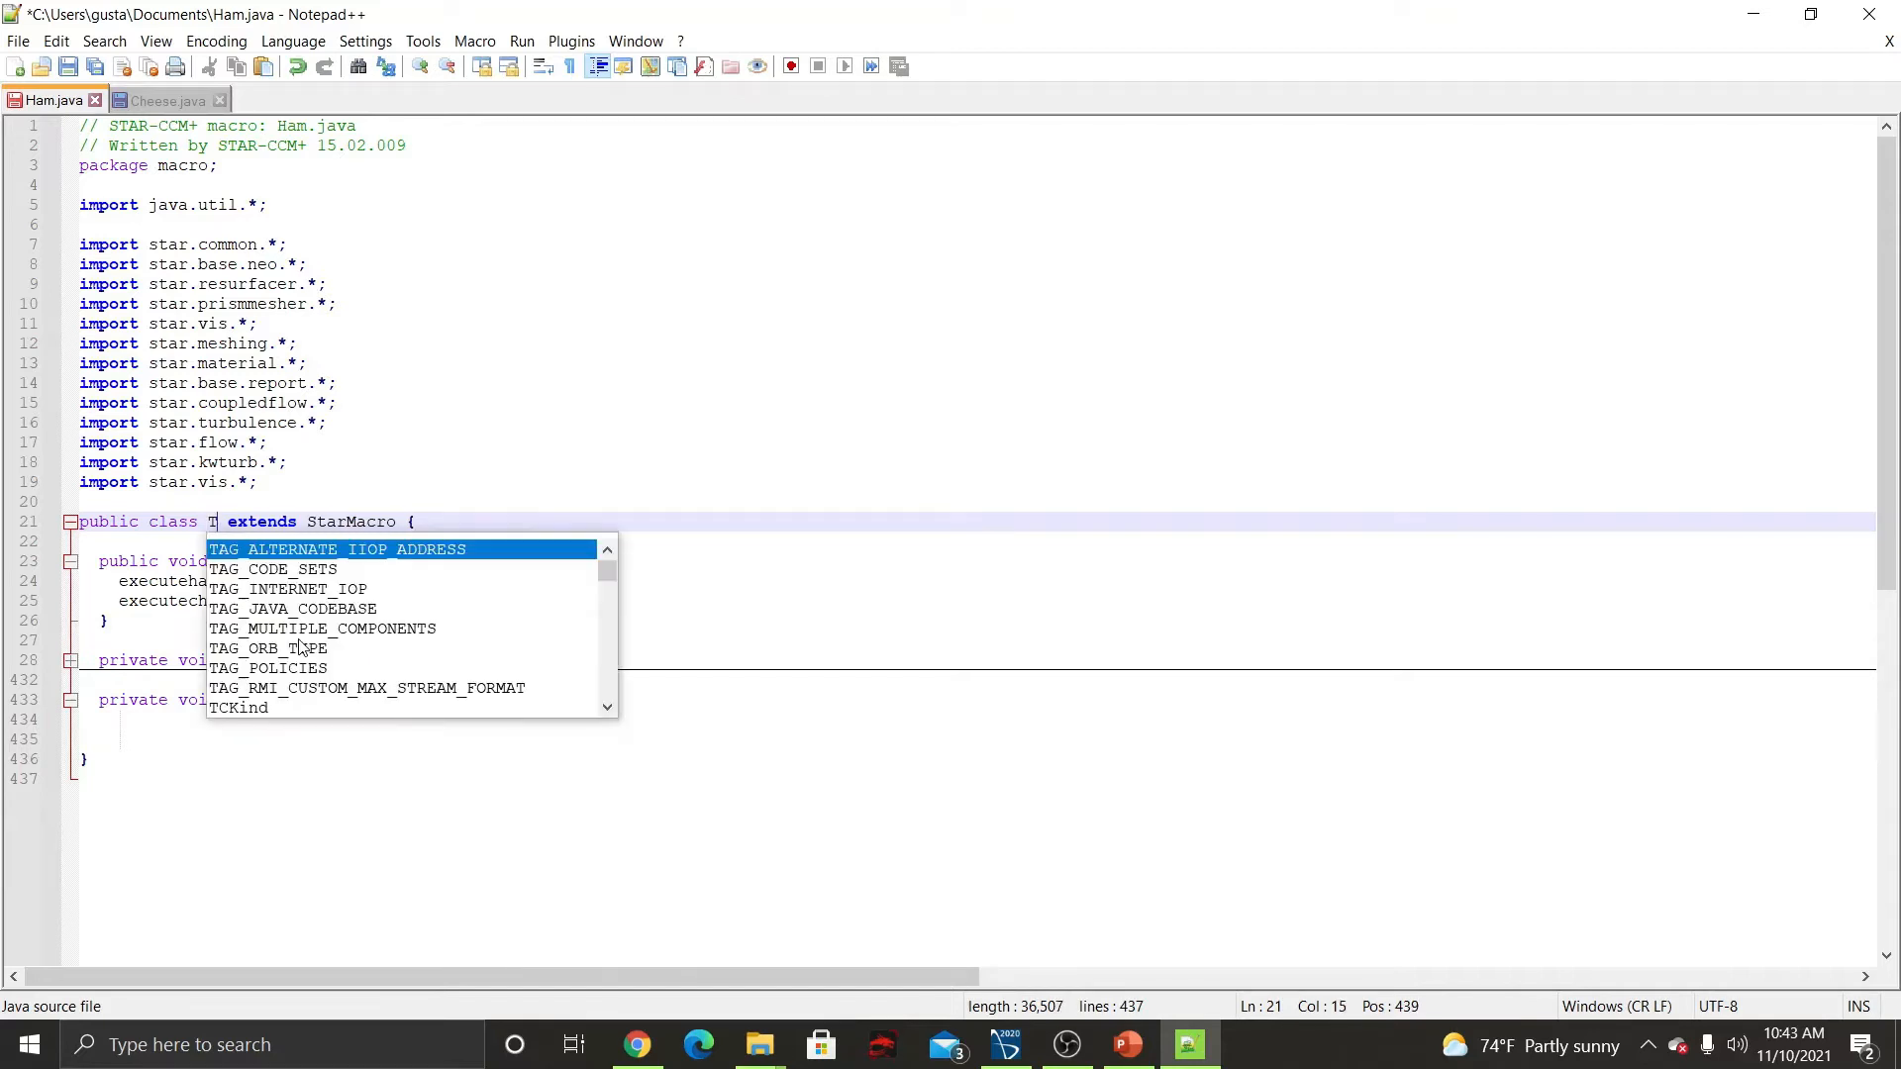
pyautogui.write('he')
pyautogui.write('Sandwich')
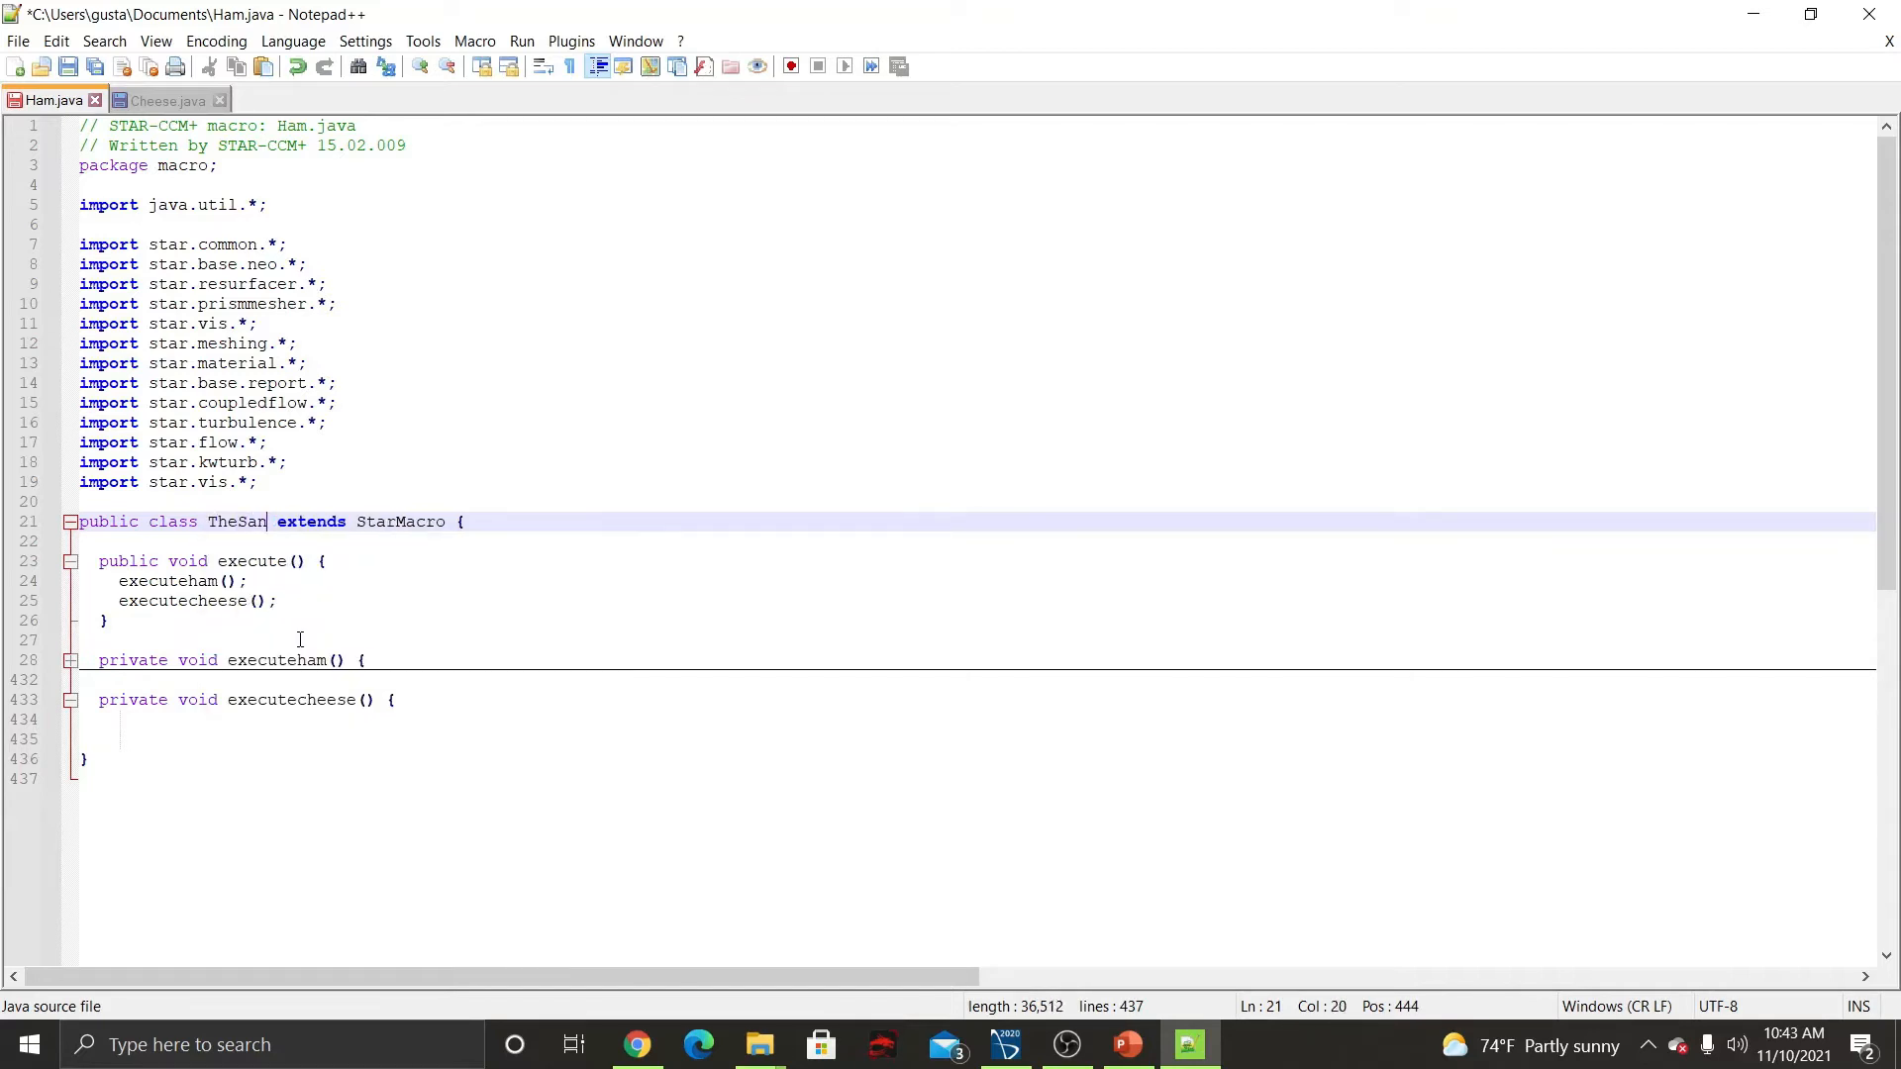
pyautogui.click(610, 624)
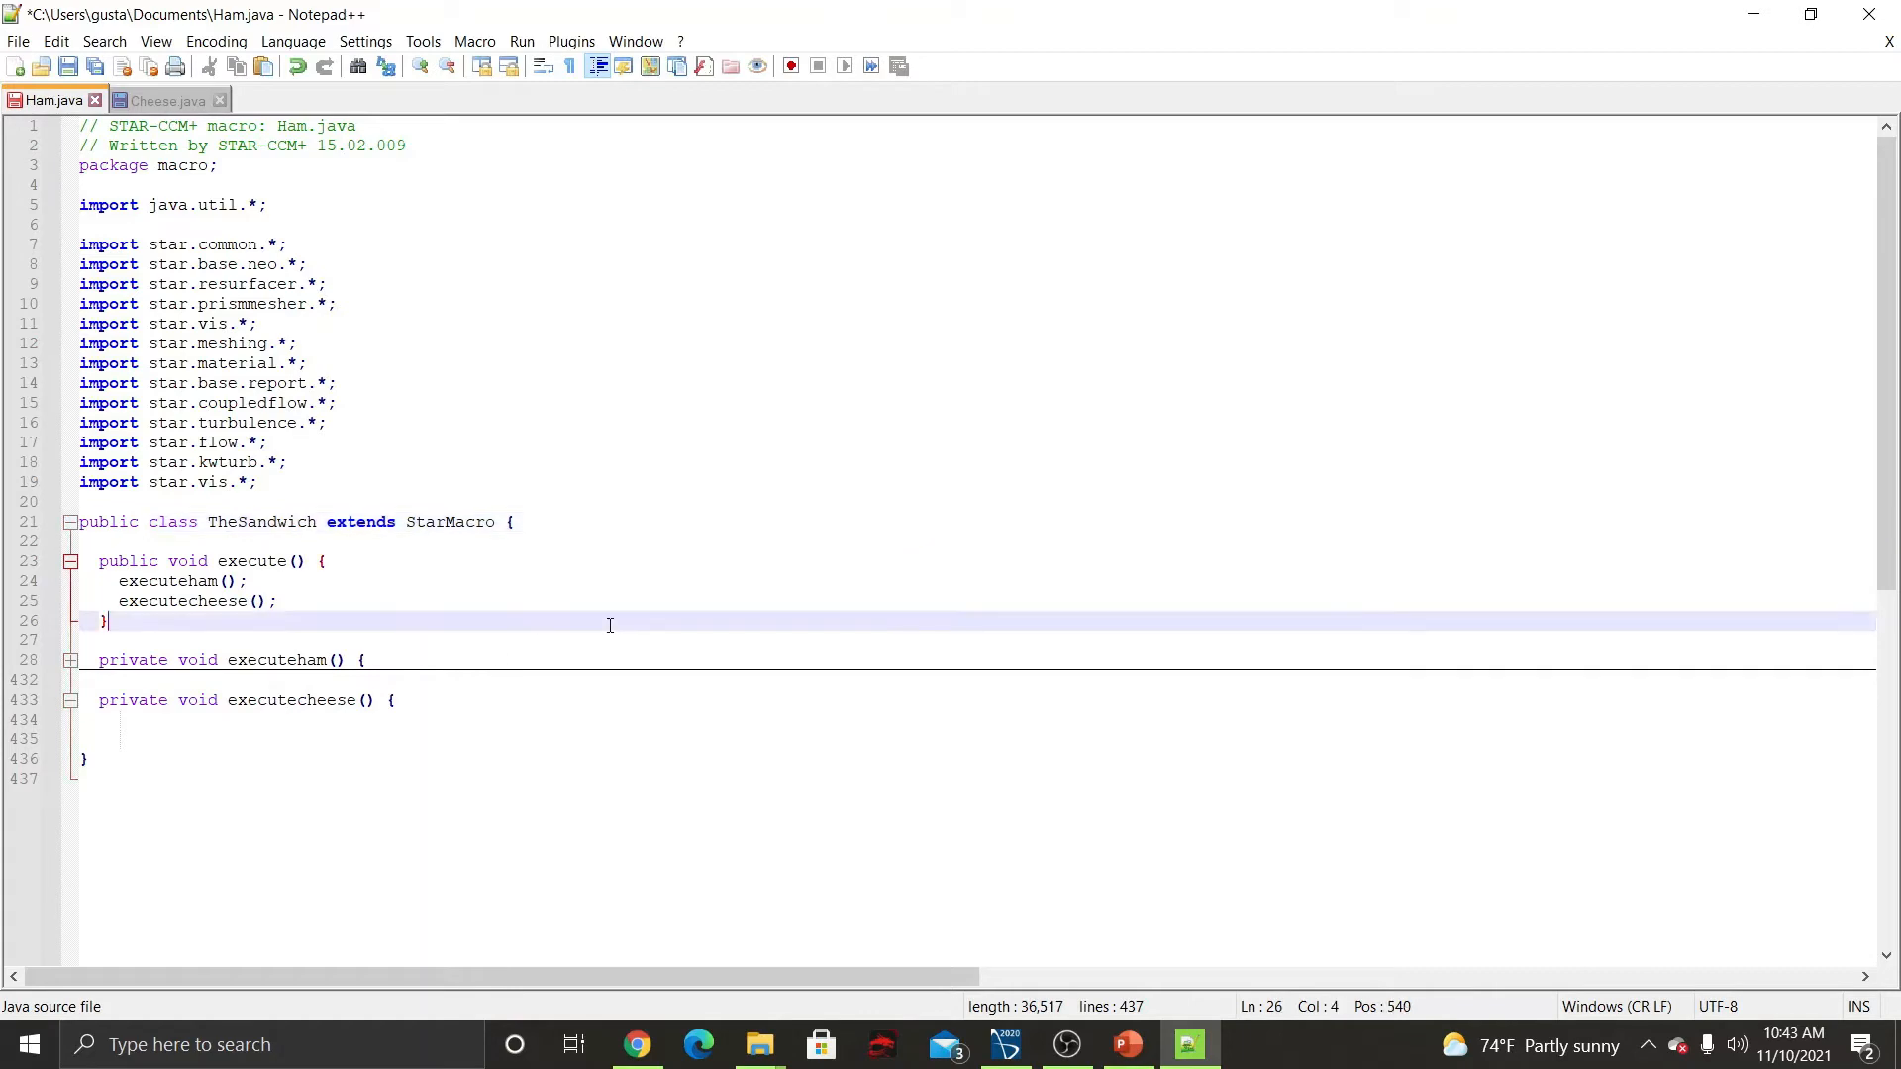
# Save the combined macro as a new file named TheSandwich.java in the Documents folder.
pyautogui.click(18, 40)
pyautogui.click(82, 234)
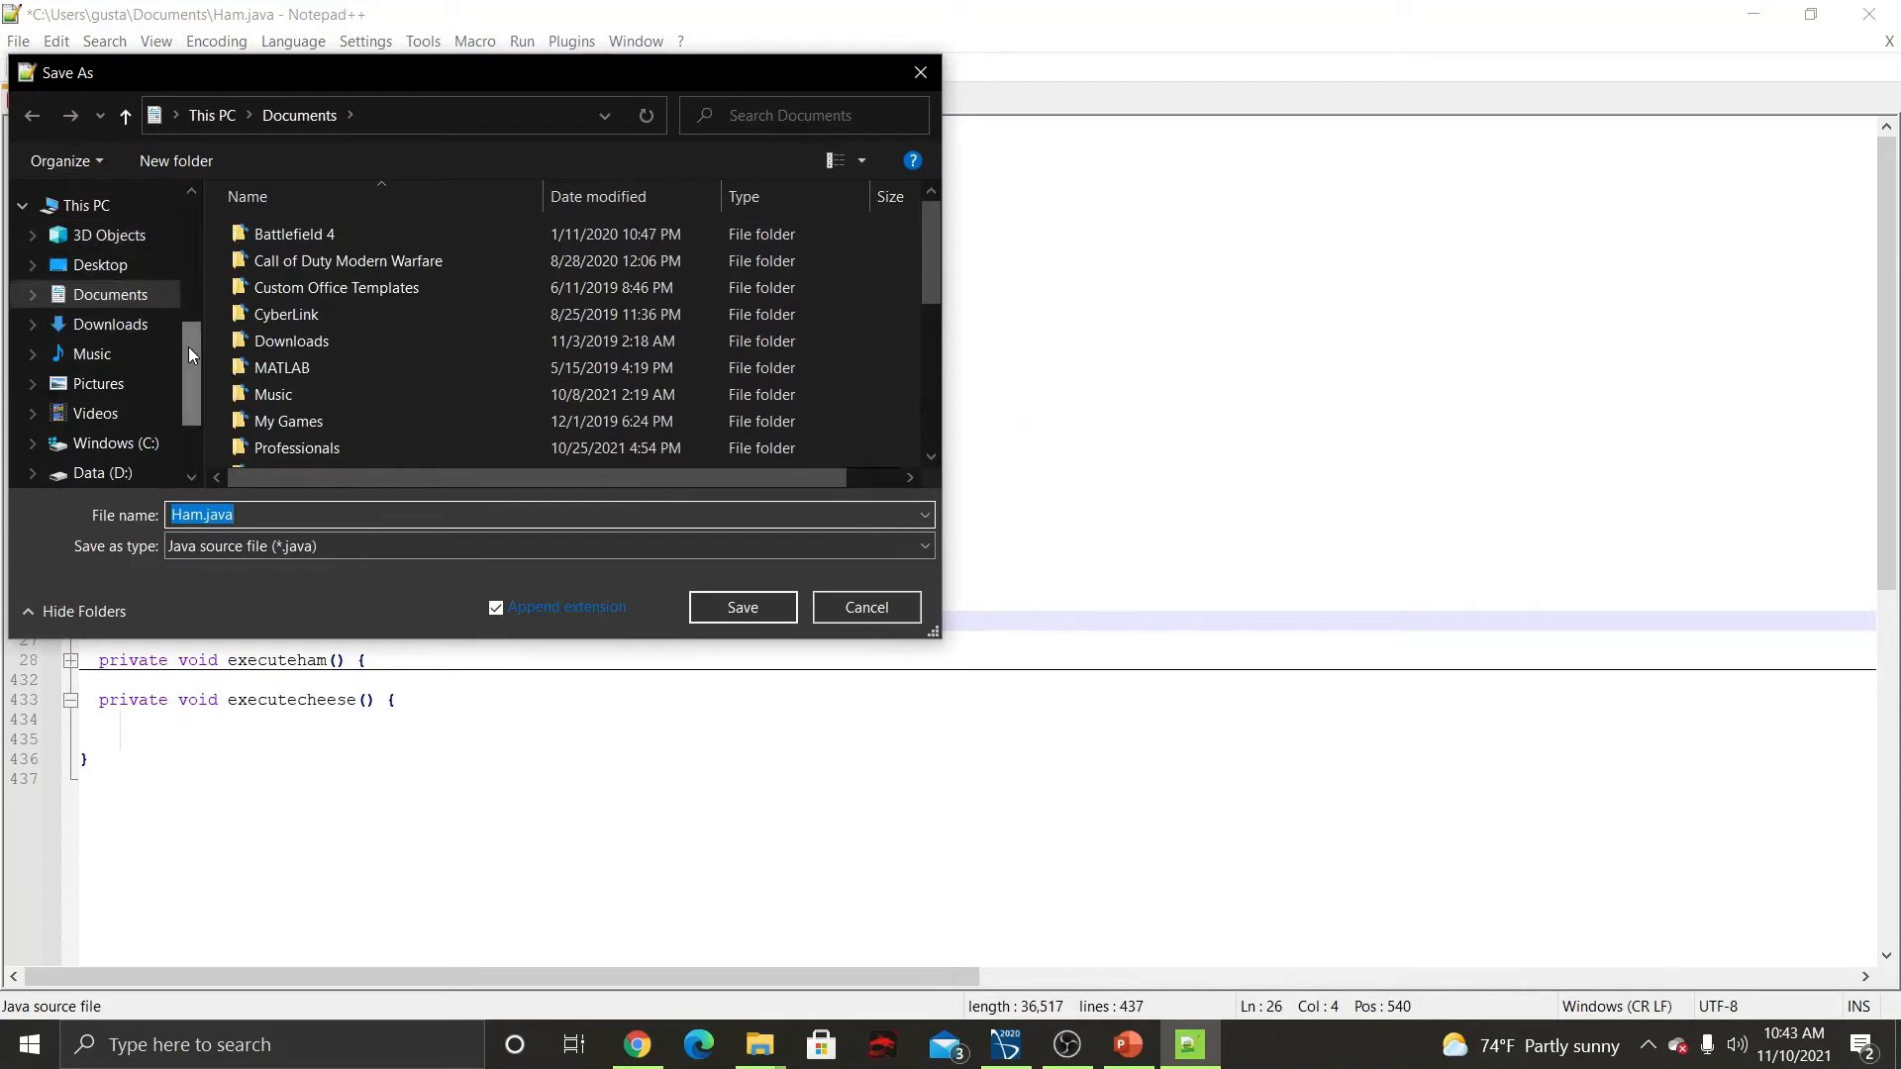
pyautogui.press('Right')
pyautogui.press('Left')
pyautogui.press('Left')
pyautogui.press('Left')
pyautogui.press('Left')
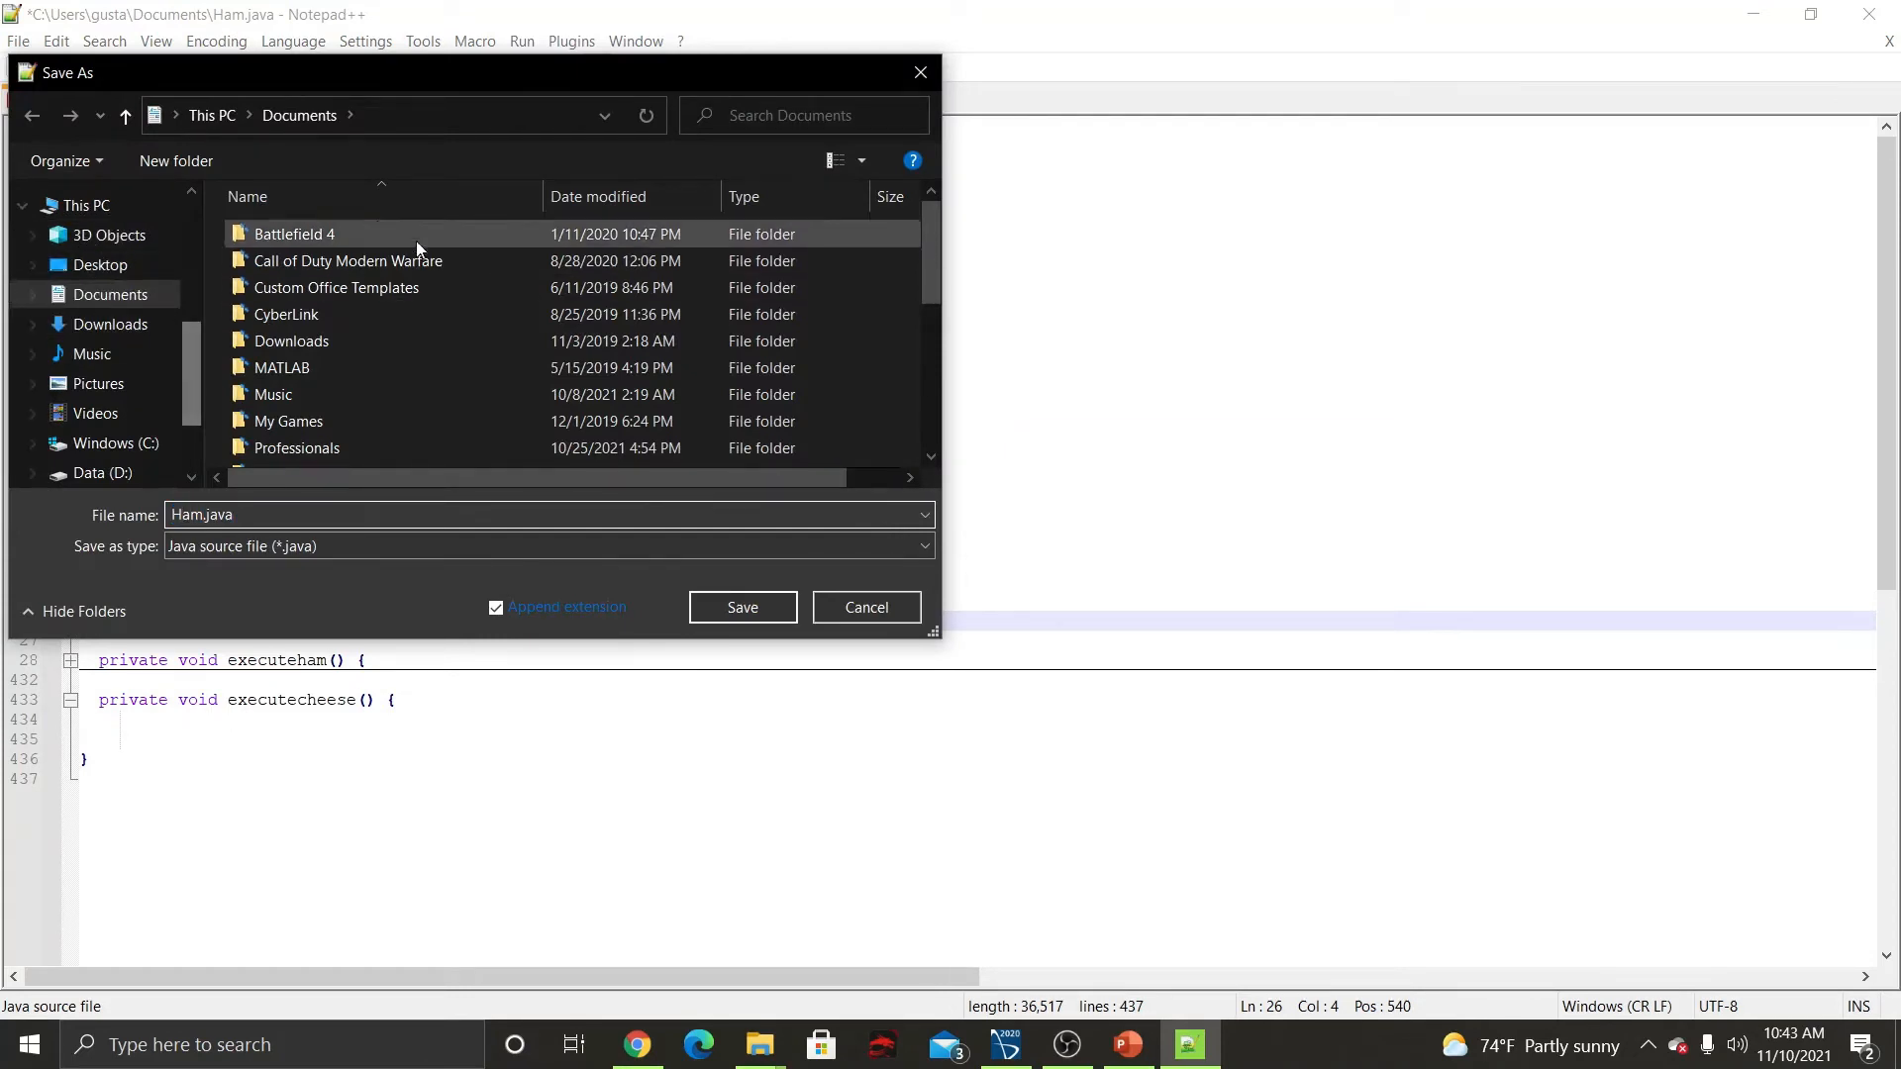
pyautogui.moveTo(481, 74); pyautogui.dragTo(1236, 160)
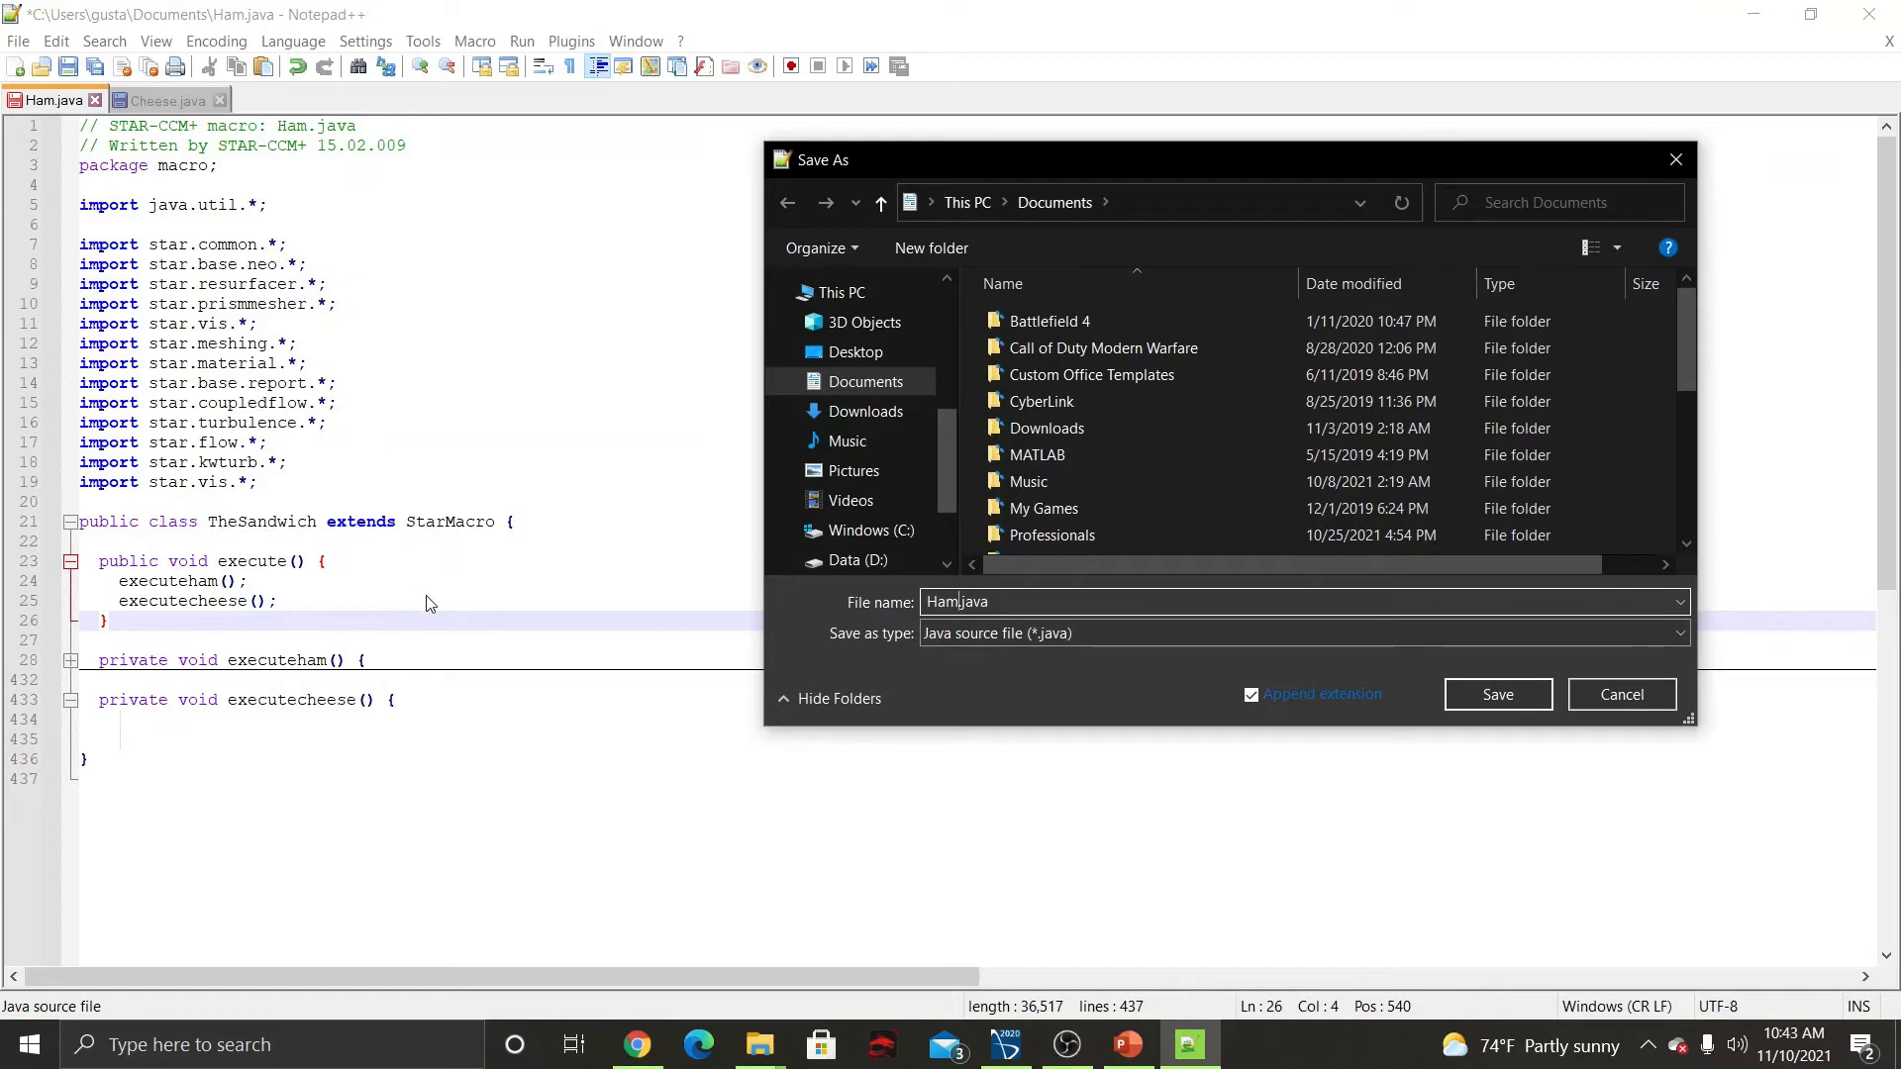
pyautogui.press('BackSpace')
pyautogui.press('BackSpace')
pyautogui.press('BackSpace')
pyautogui.write('TheSandwich')
pyautogui.click(1479, 693)
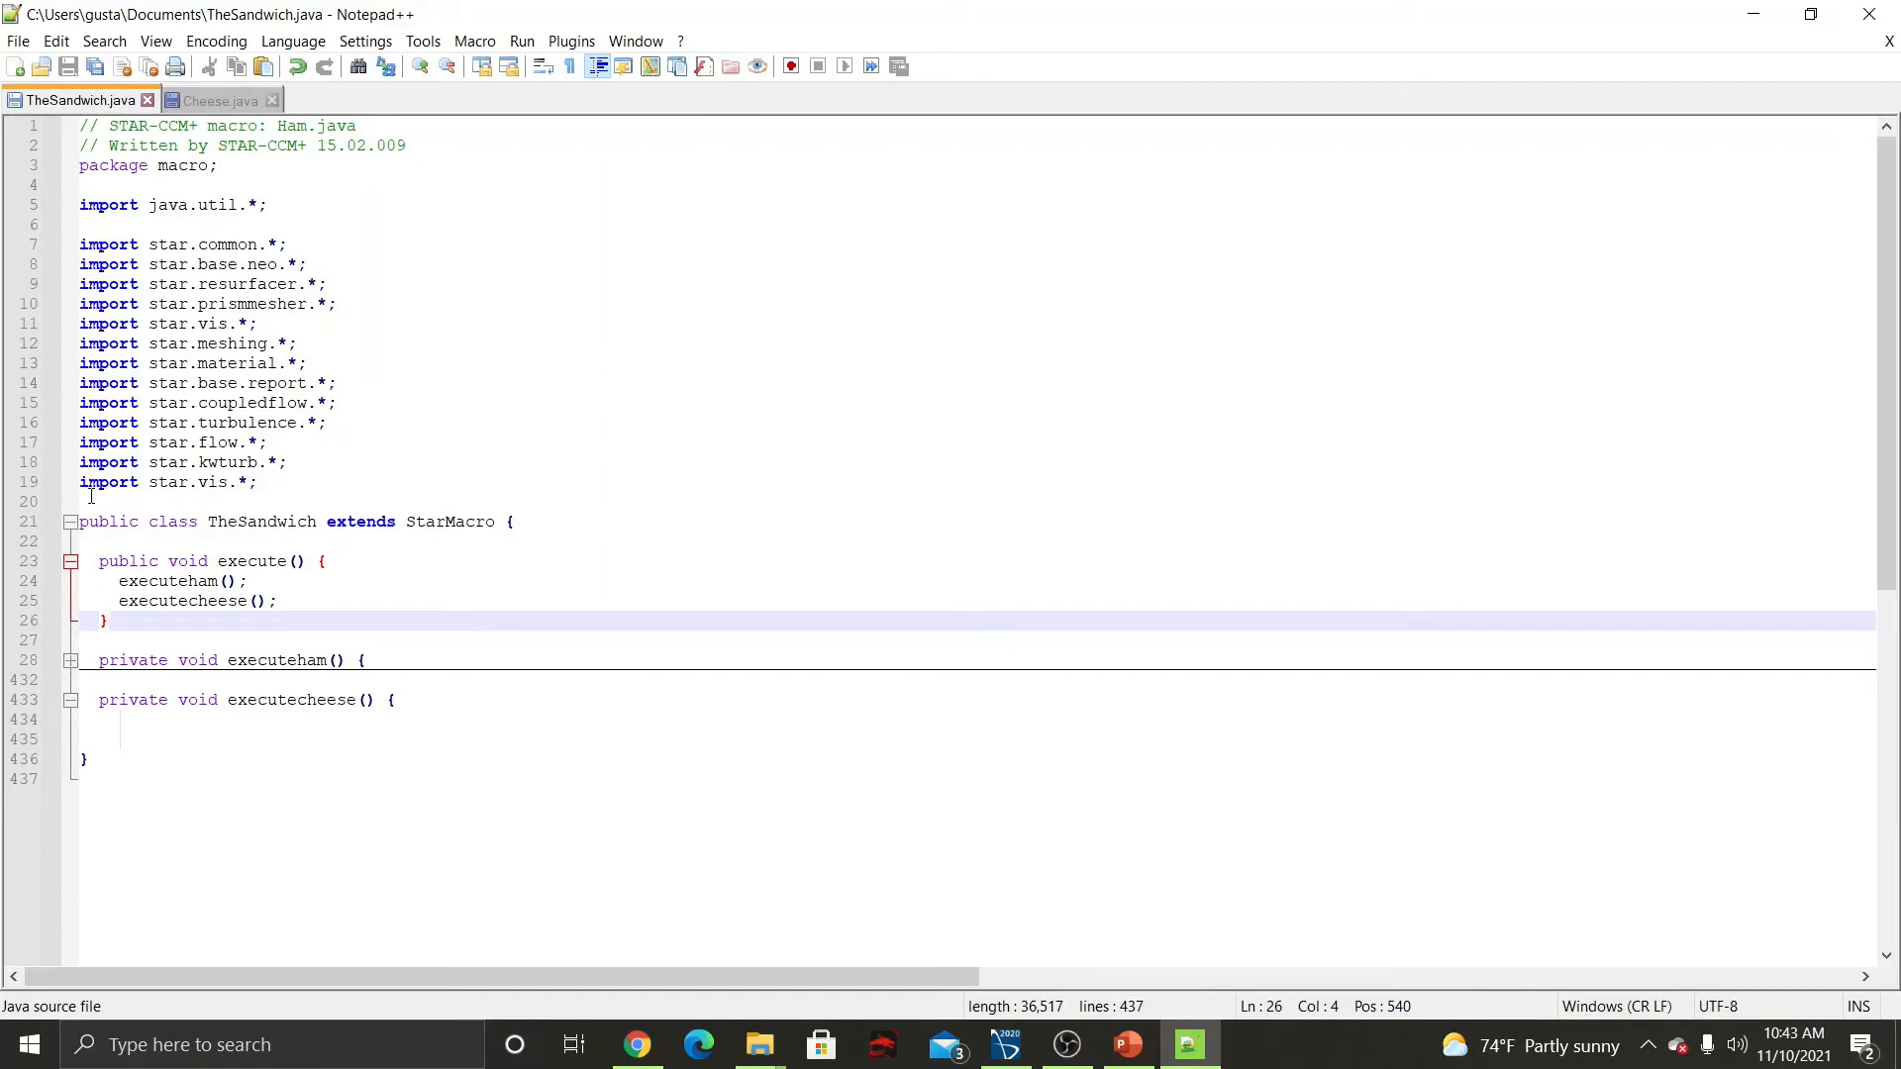
# Switch to Simcenter STAR-CCM+, close it while discarding the AhmedGeoMesh changes, and launch a fresh STAR-CCM+ session from the desktop.
pyautogui.click(1748, 17)
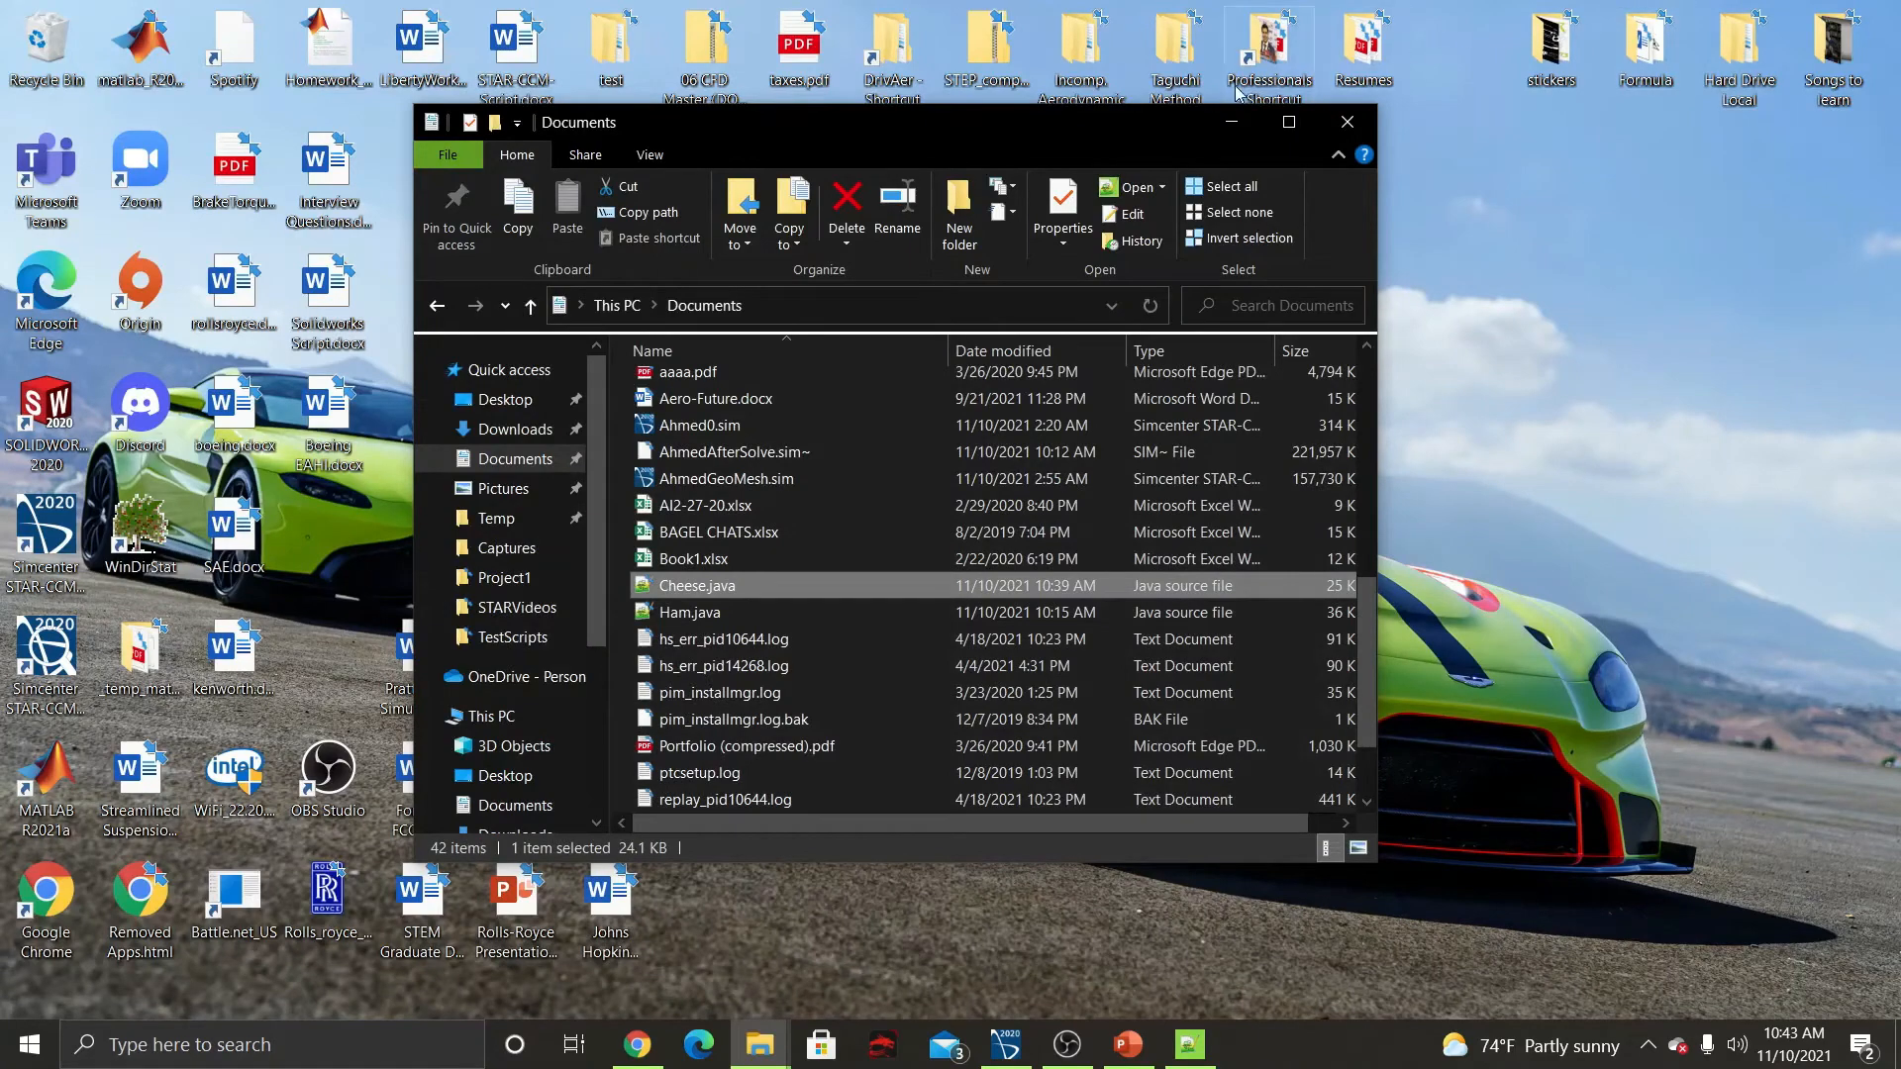
pyautogui.click(1262, 122)
pyautogui.click(1006, 1044)
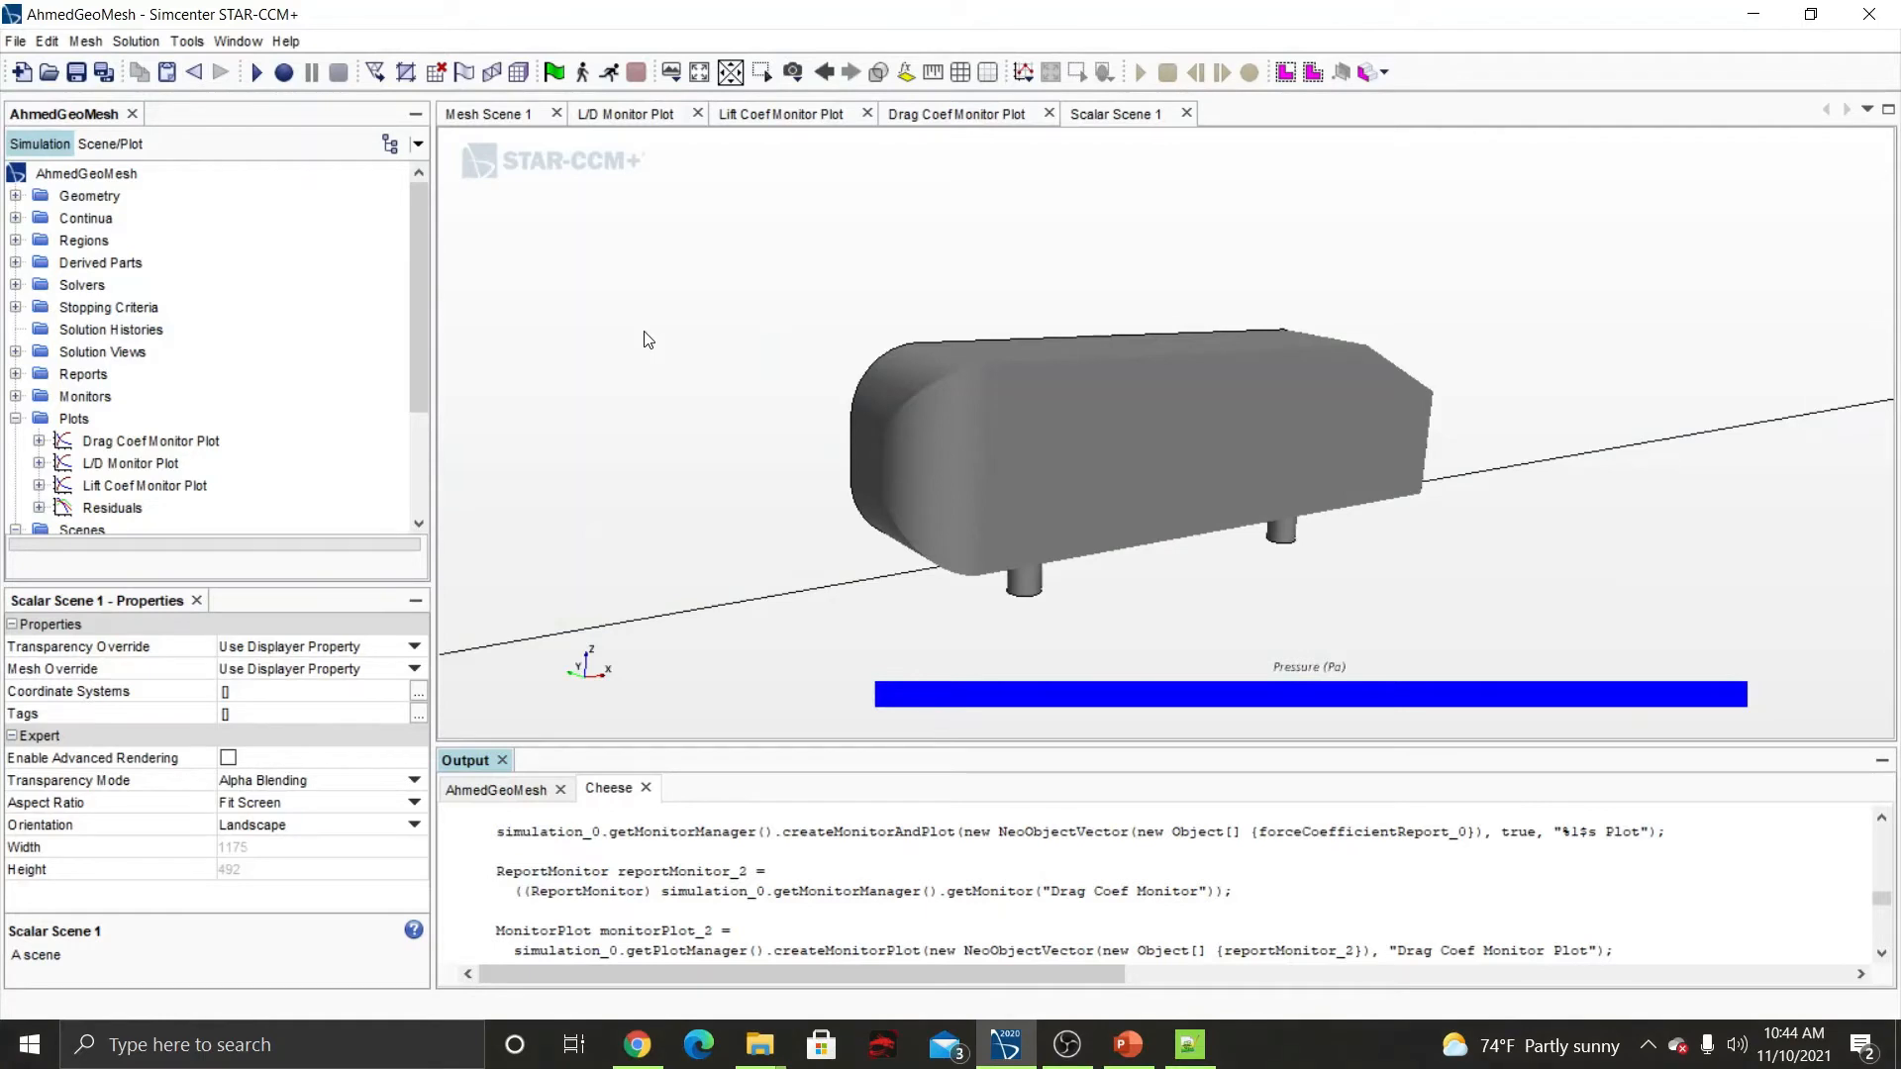
pyautogui.click(1861, 18)
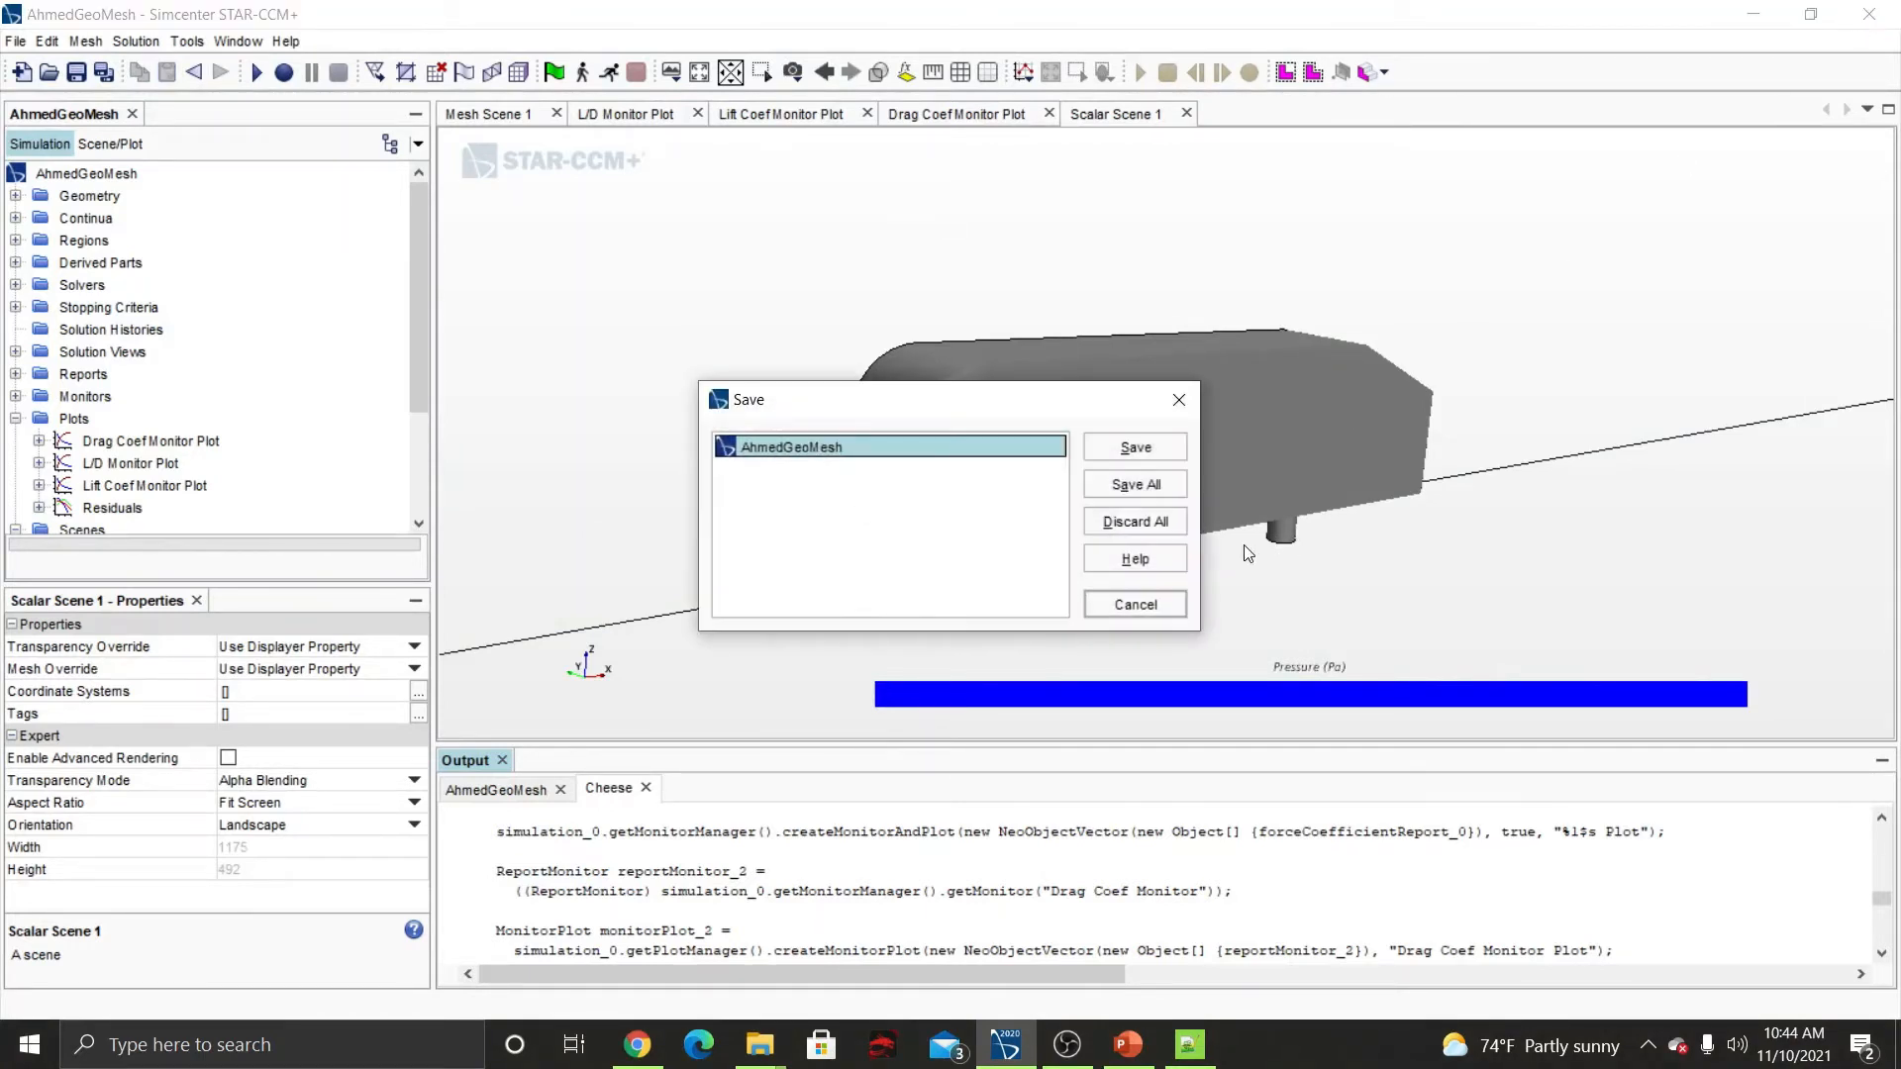
pyautogui.click(1155, 522)
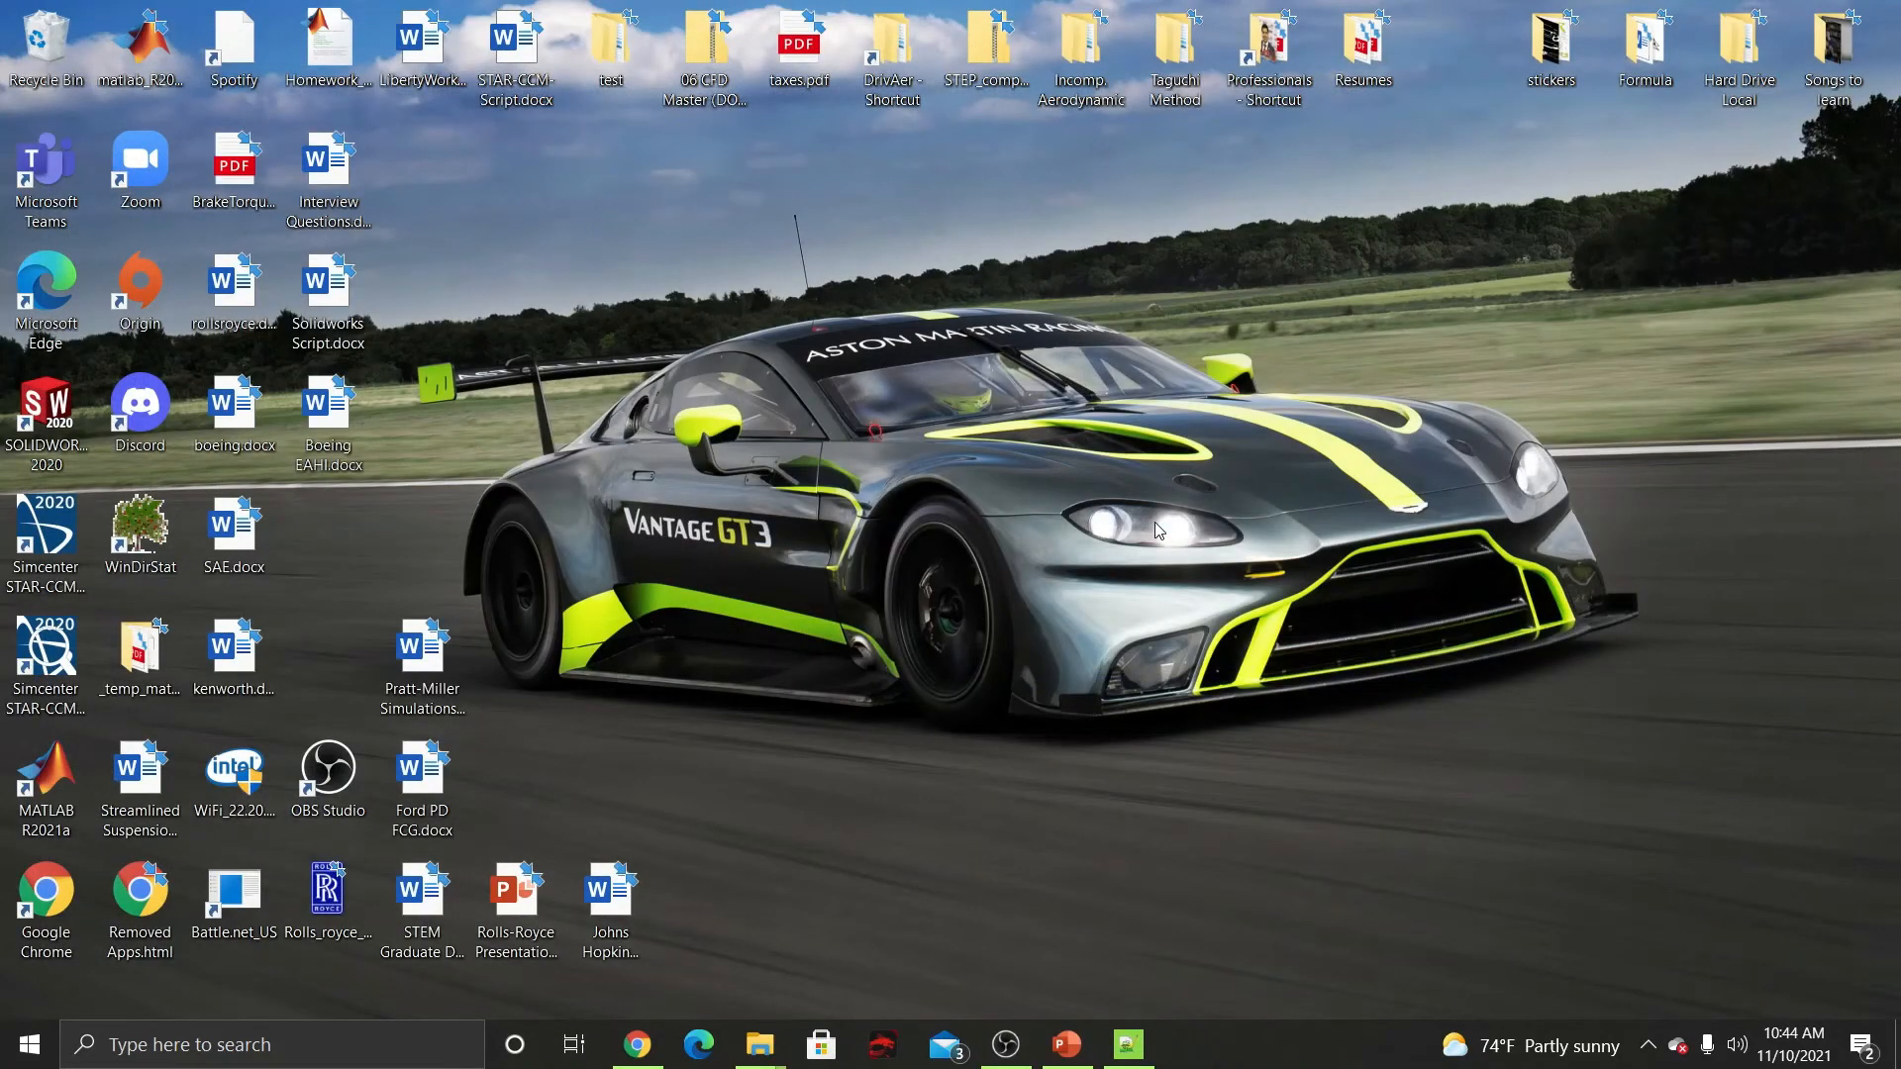
pyautogui.click(31, 549)
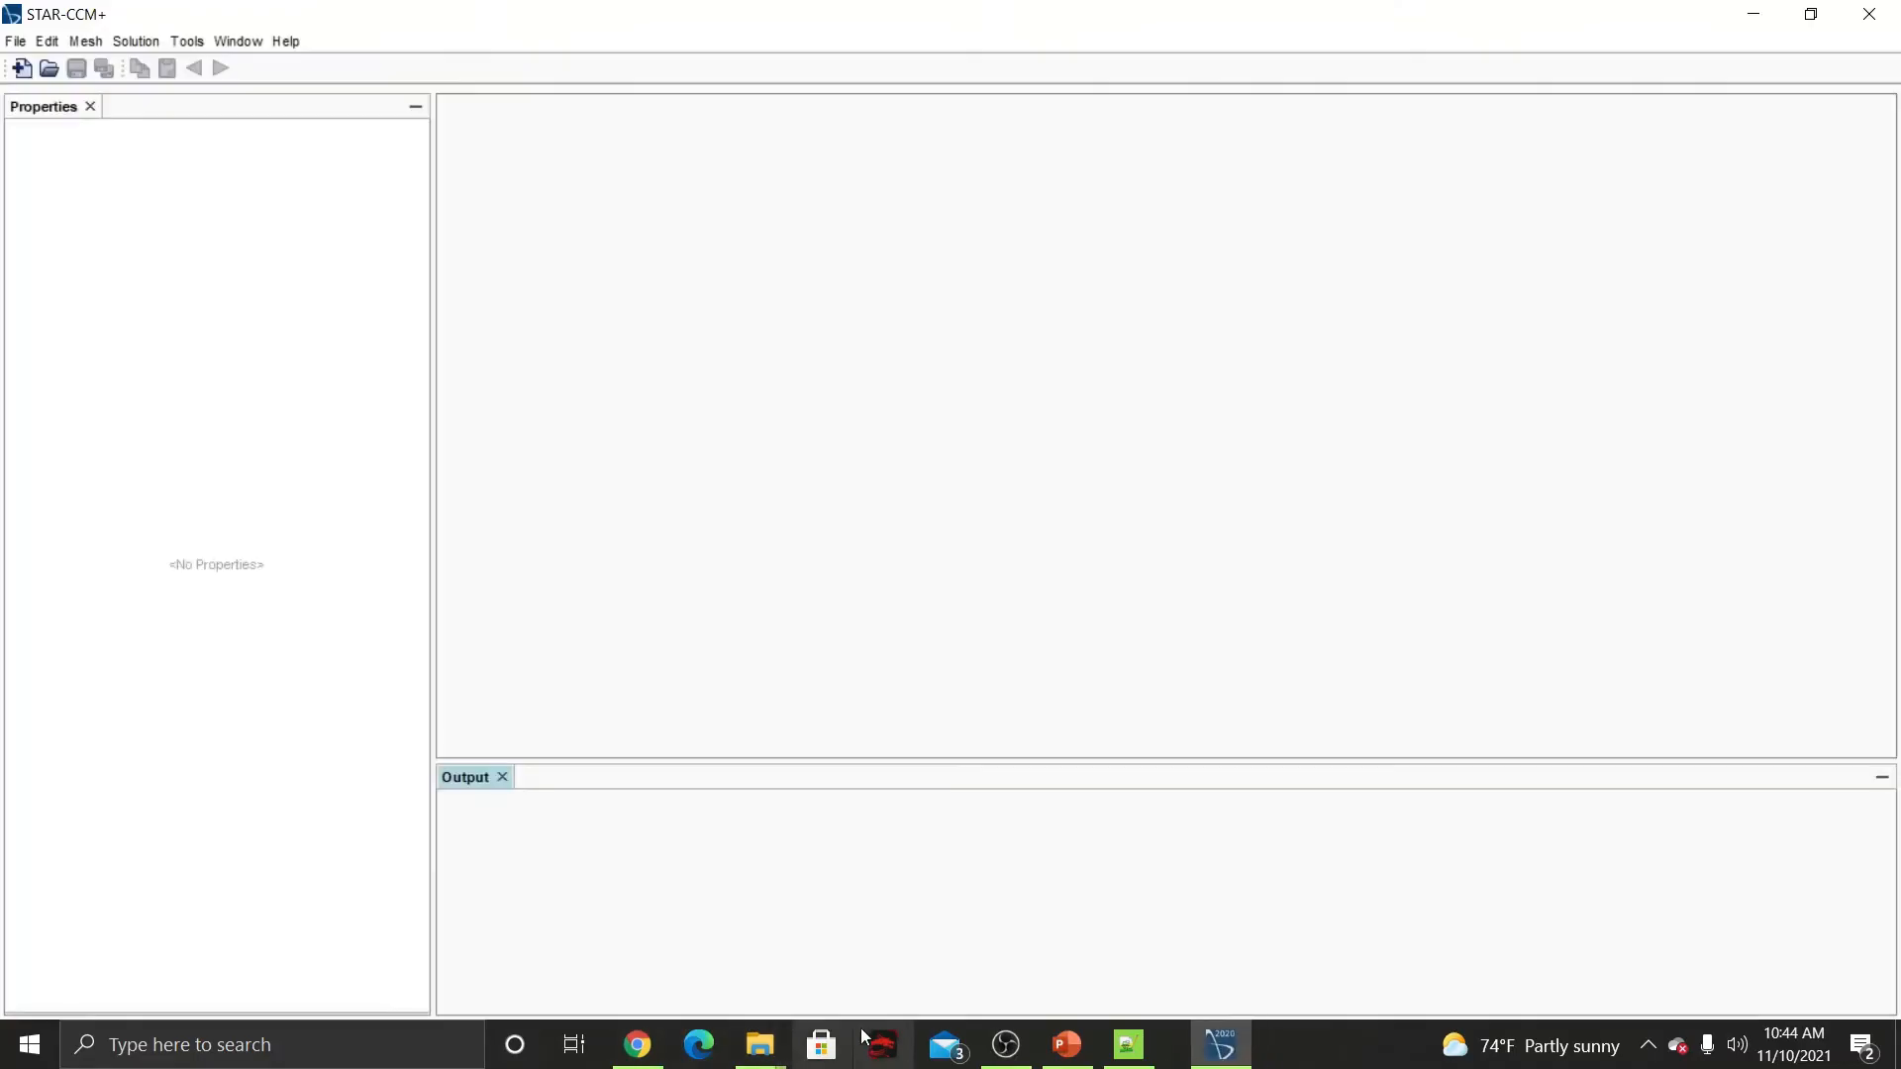
# Switch to Notepad++ to review the imports and methods of TheSandwich.java, and fold the public execute method.
pyautogui.click(1129, 1045)
pyautogui.scroll(-4, 183, 247)
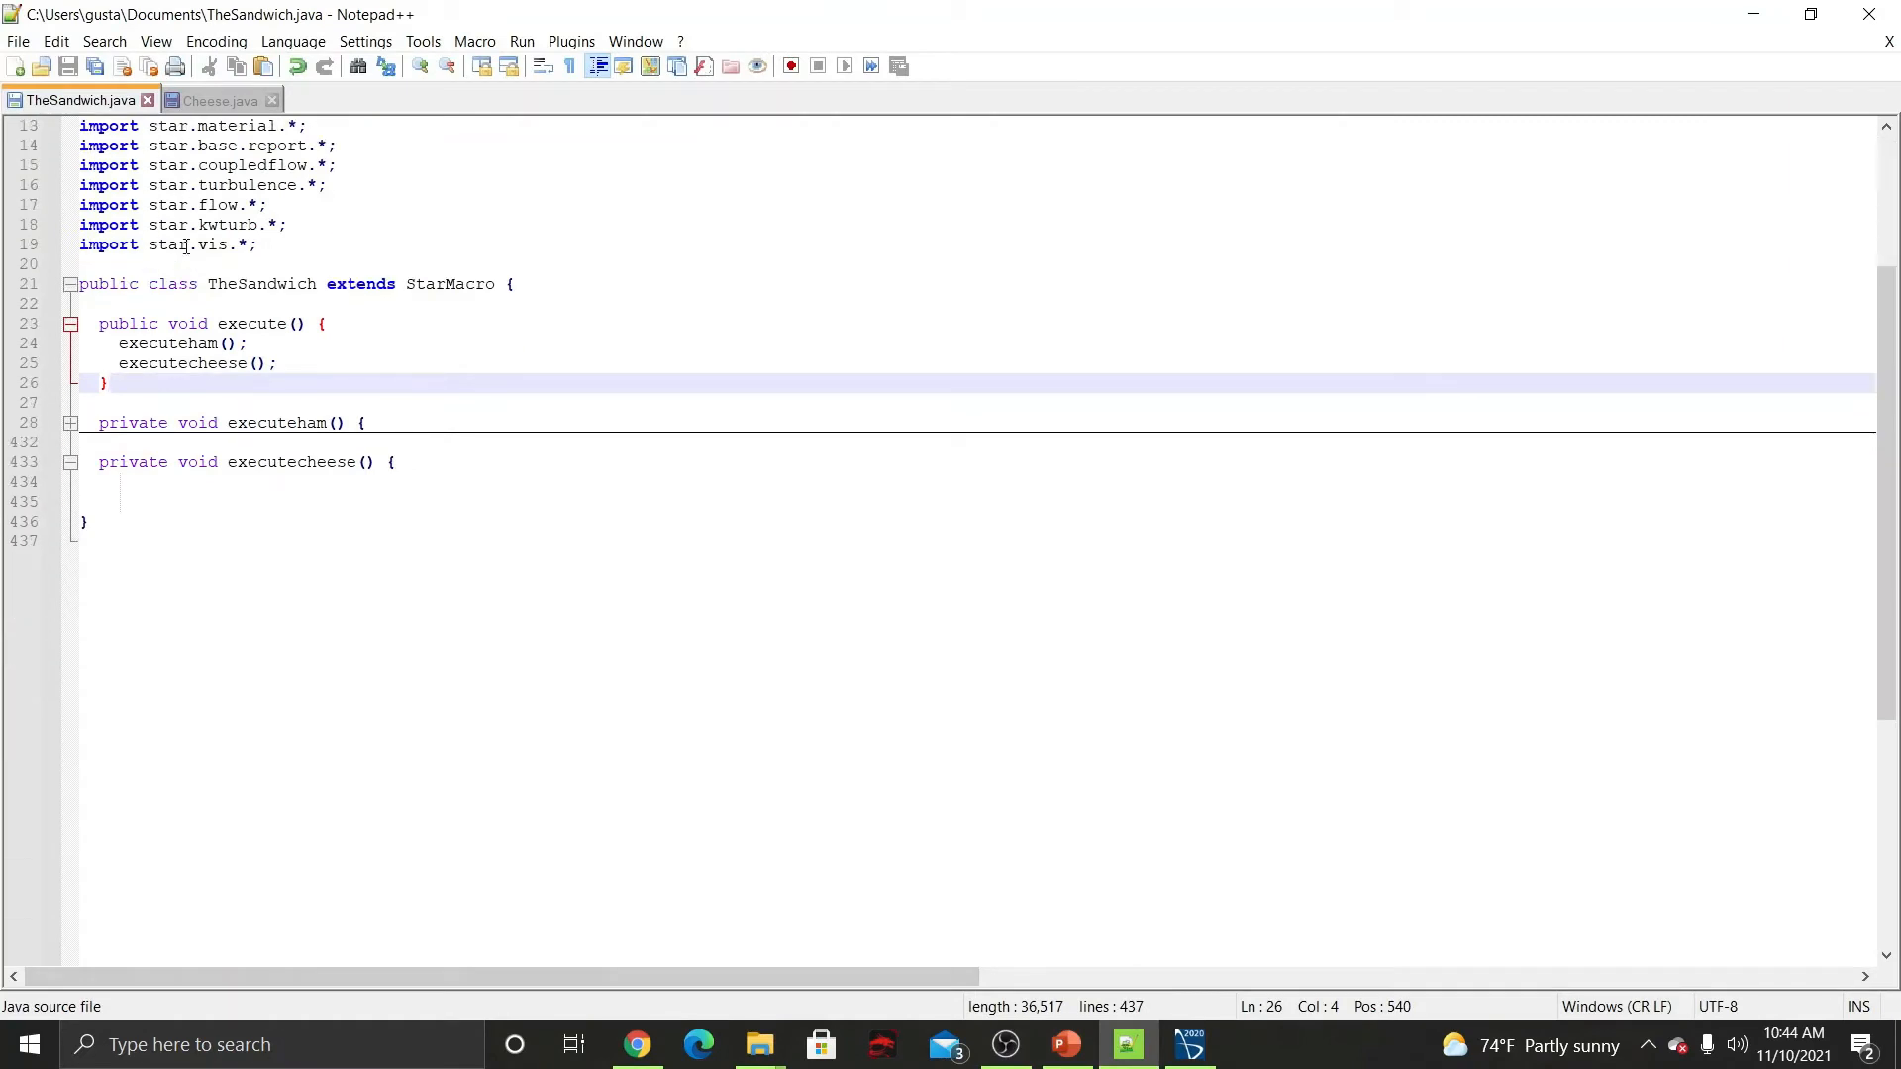
pyautogui.scroll(2, 193, 248)
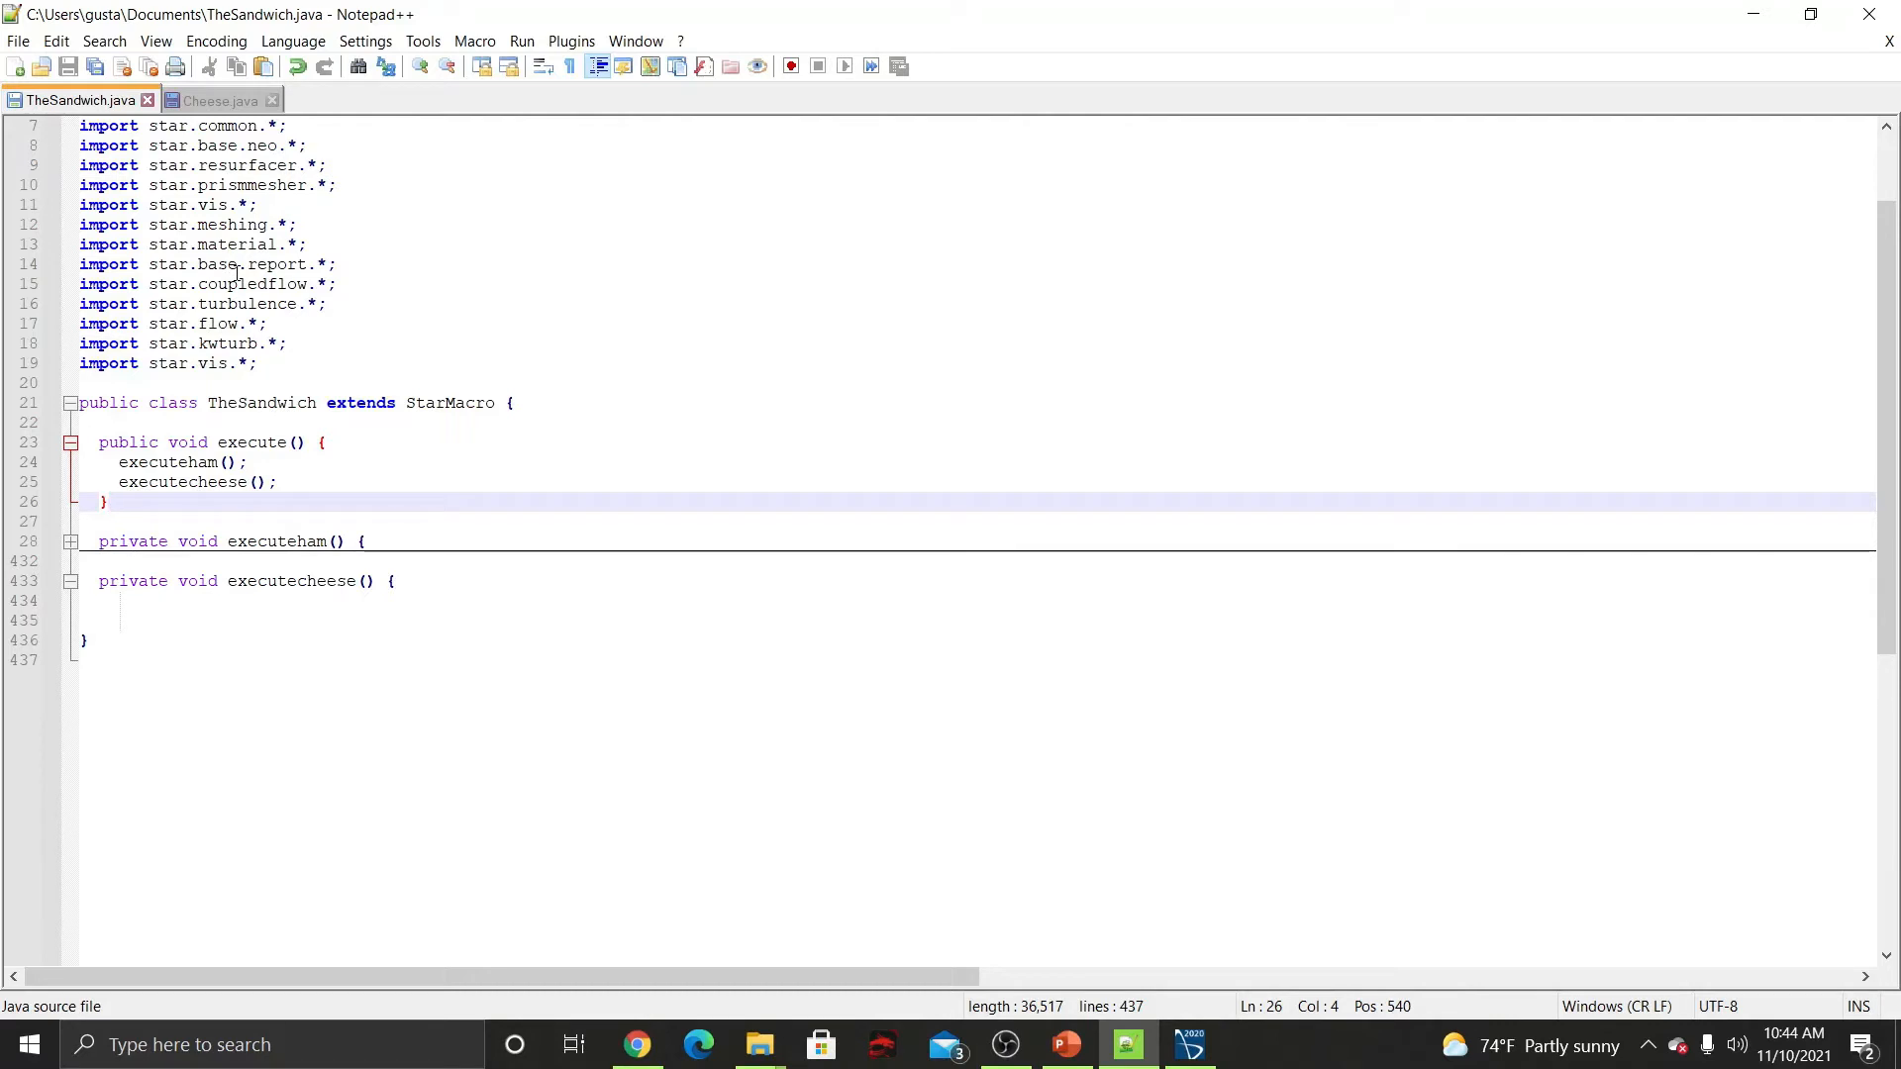
pyautogui.click(71, 443)
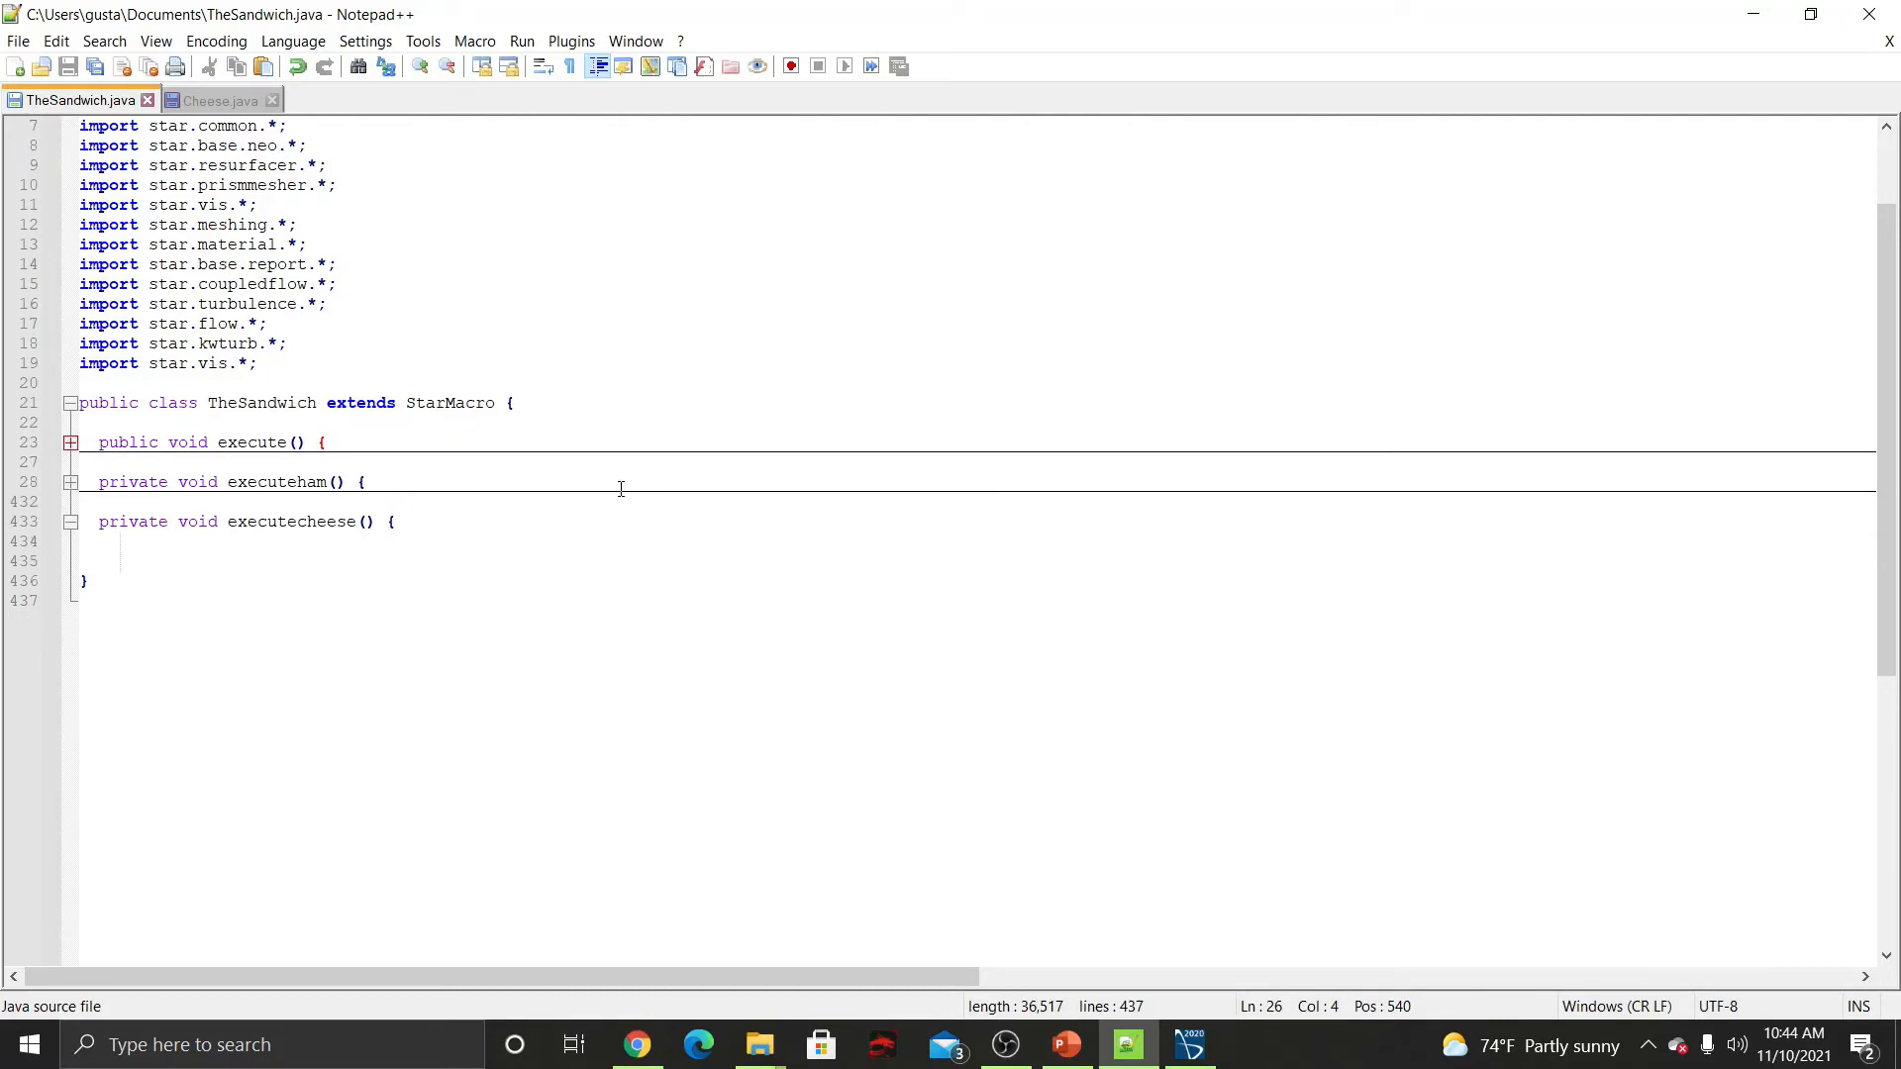
pyautogui.click(1753, 14)
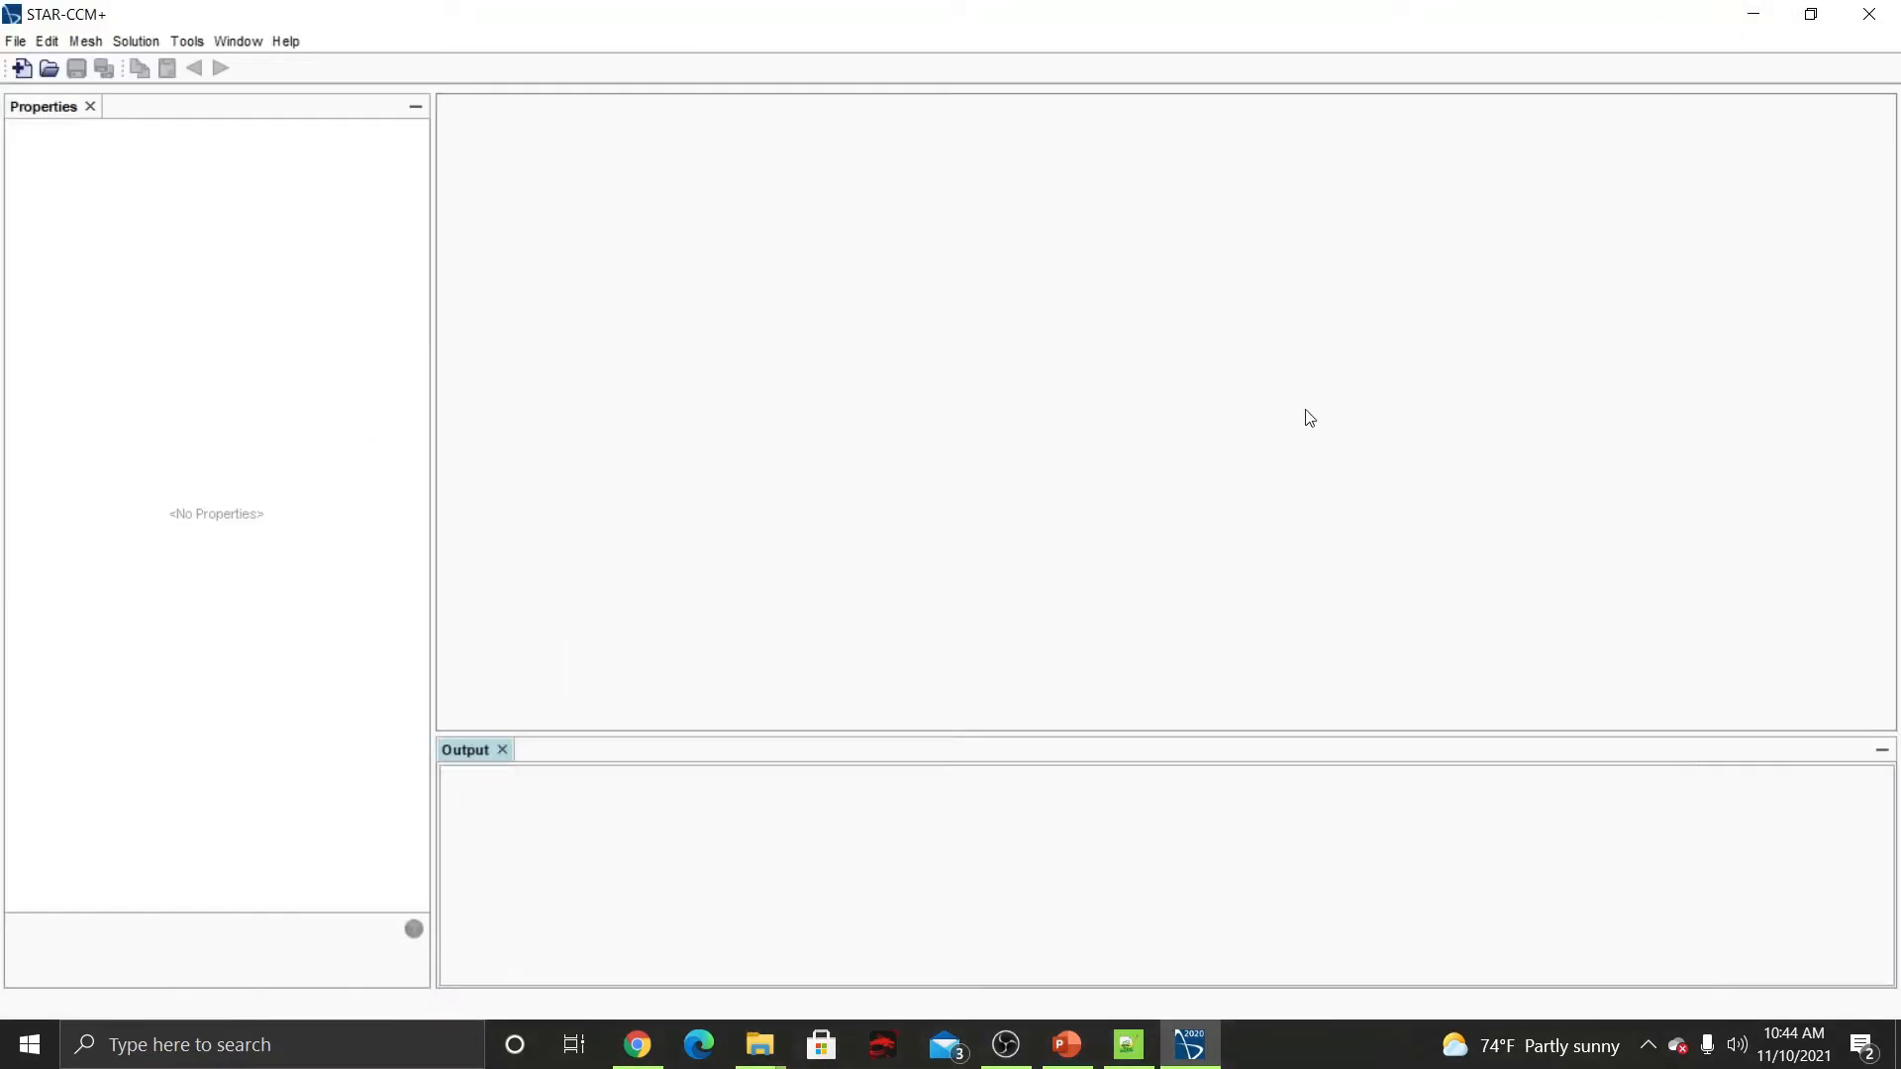
pyautogui.click(14, 40)
pyautogui.click(50, 89)
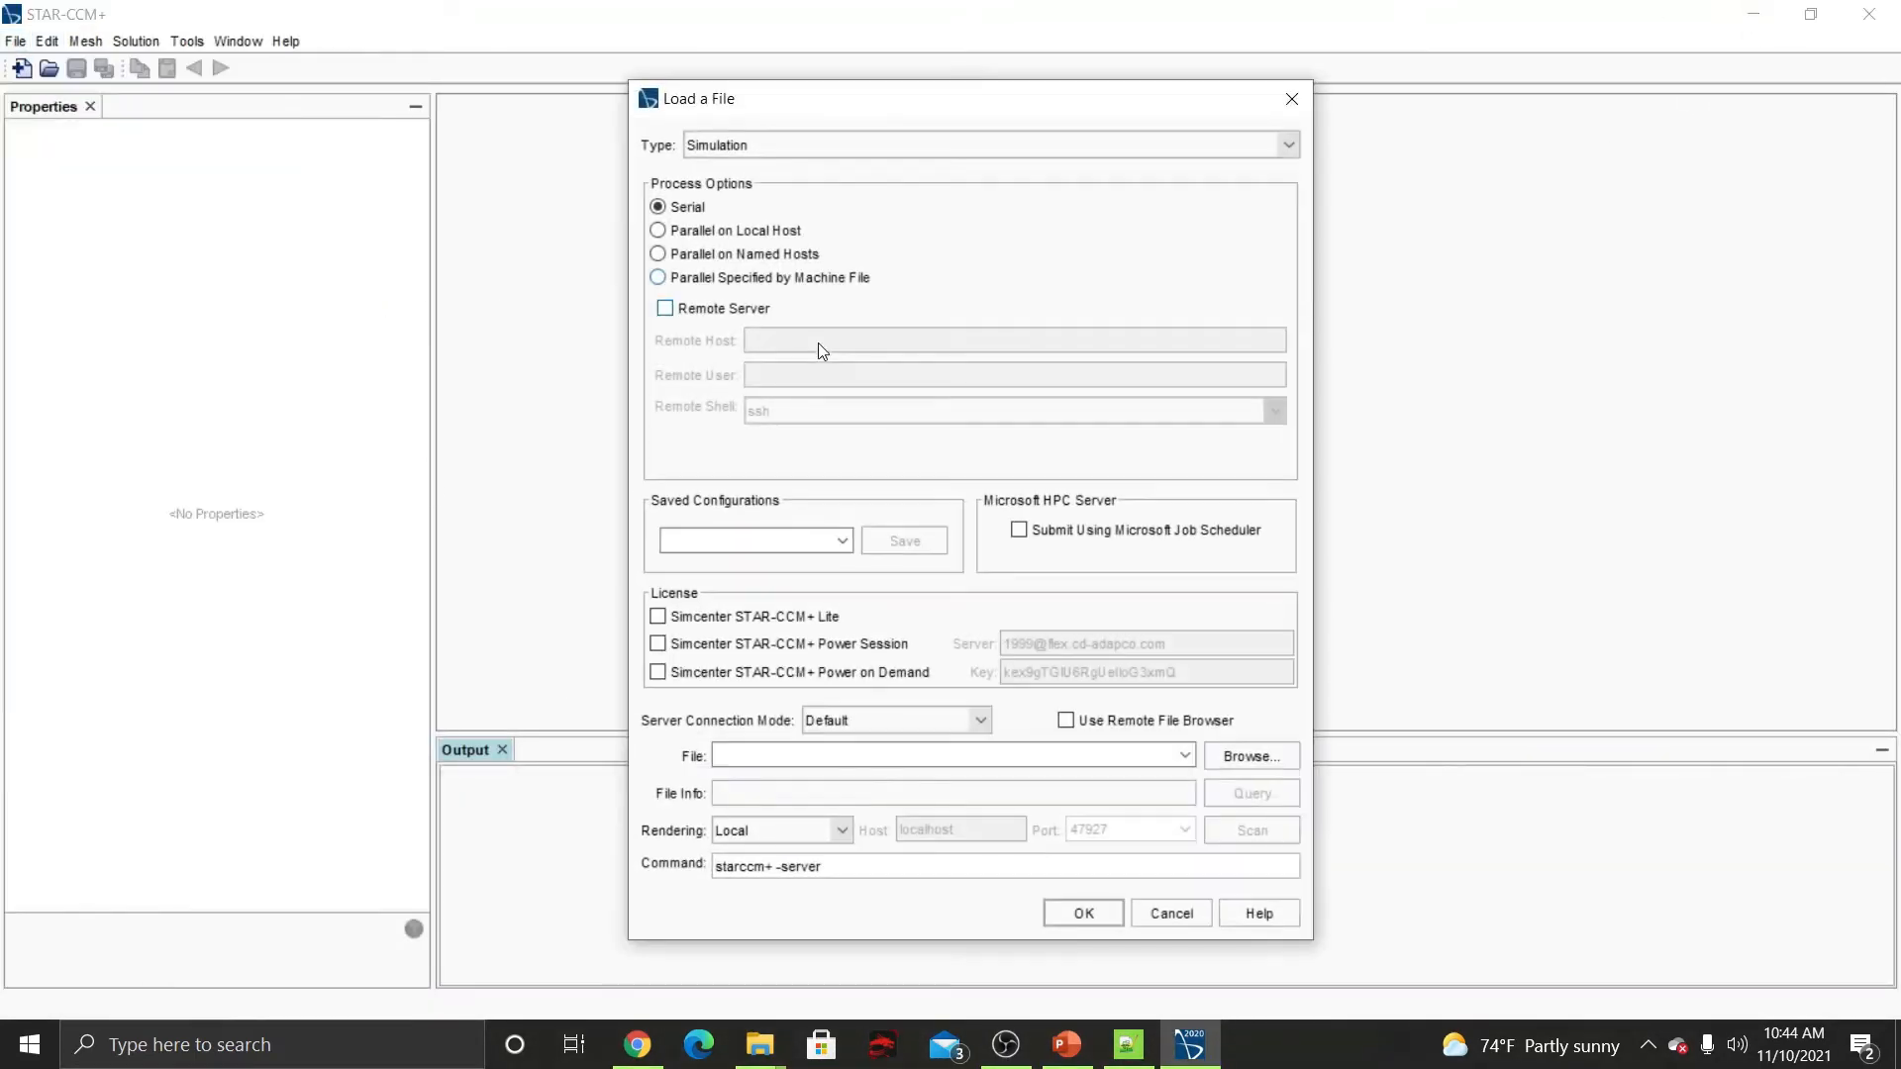
pyautogui.click(744, 232)
pyautogui.moveTo(913, 329); pyautogui.dragTo(1027, 324)
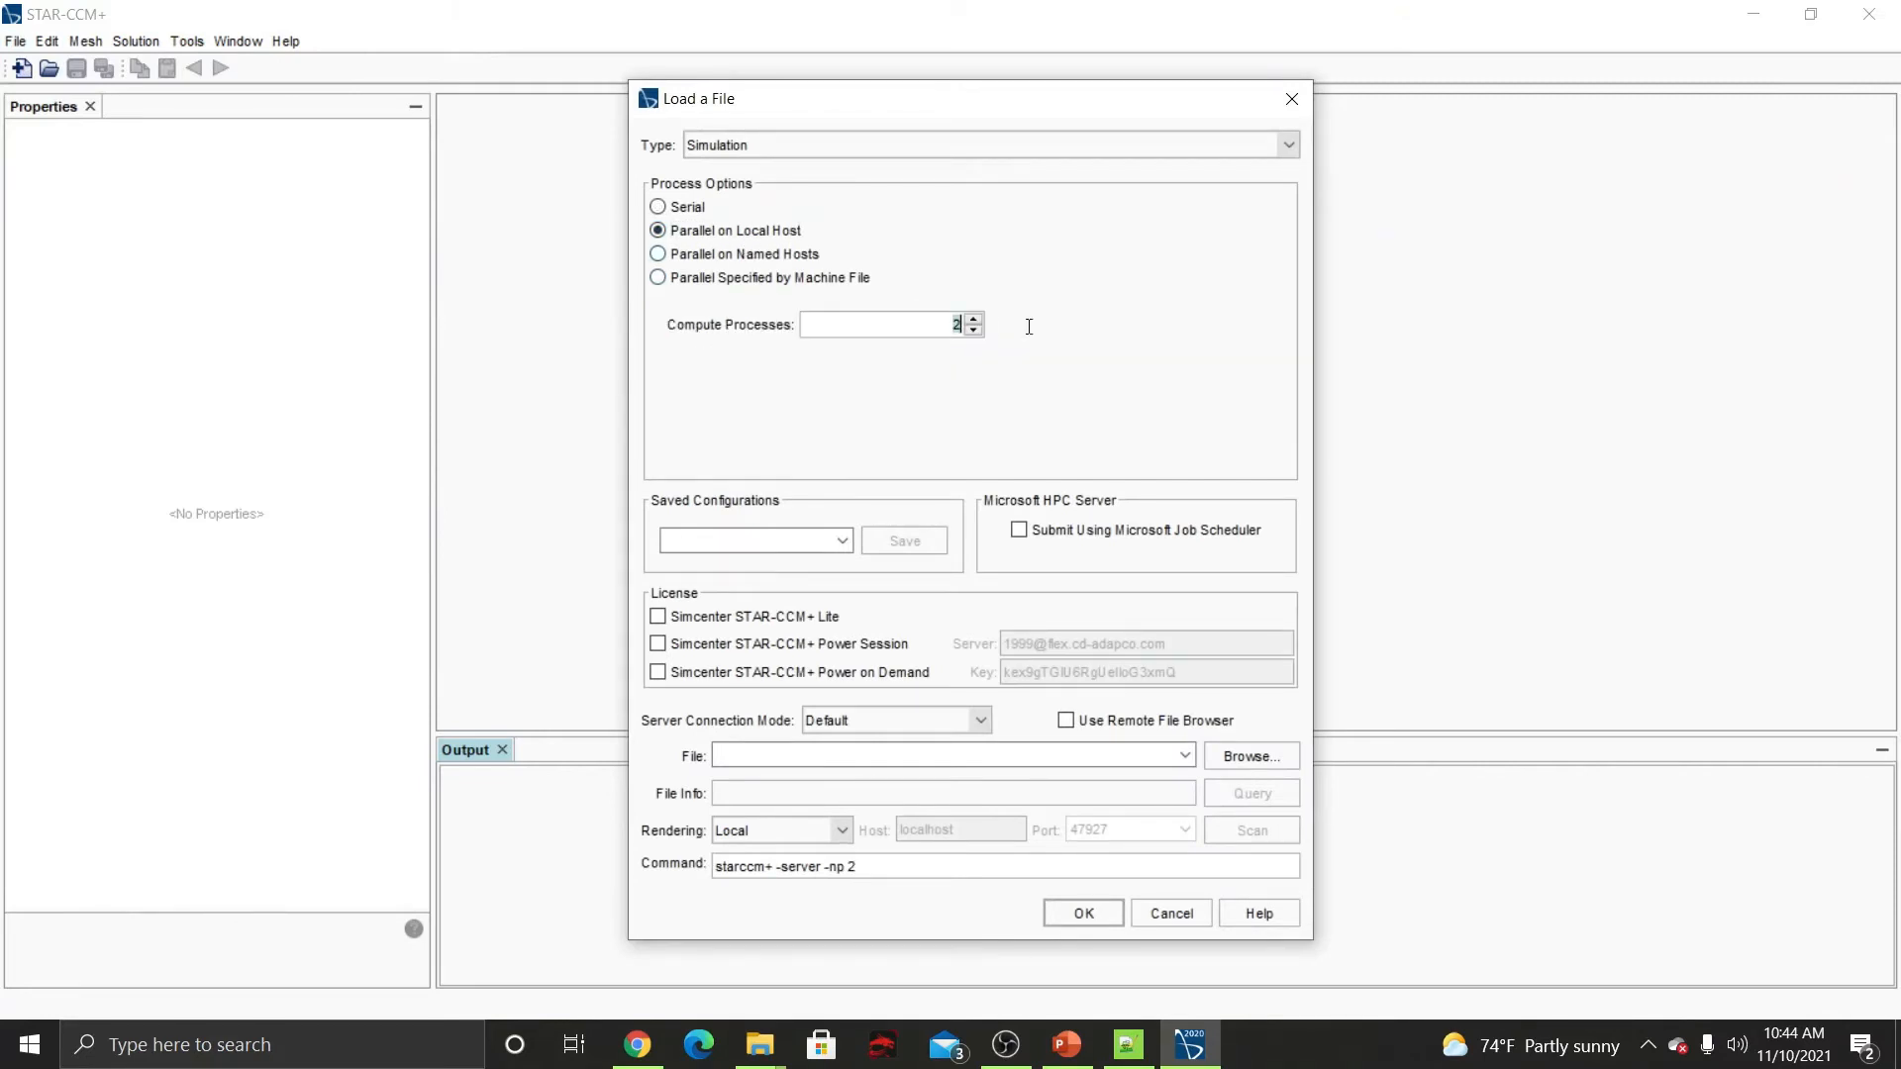
pyautogui.write('10')
pyautogui.click(1270, 757)
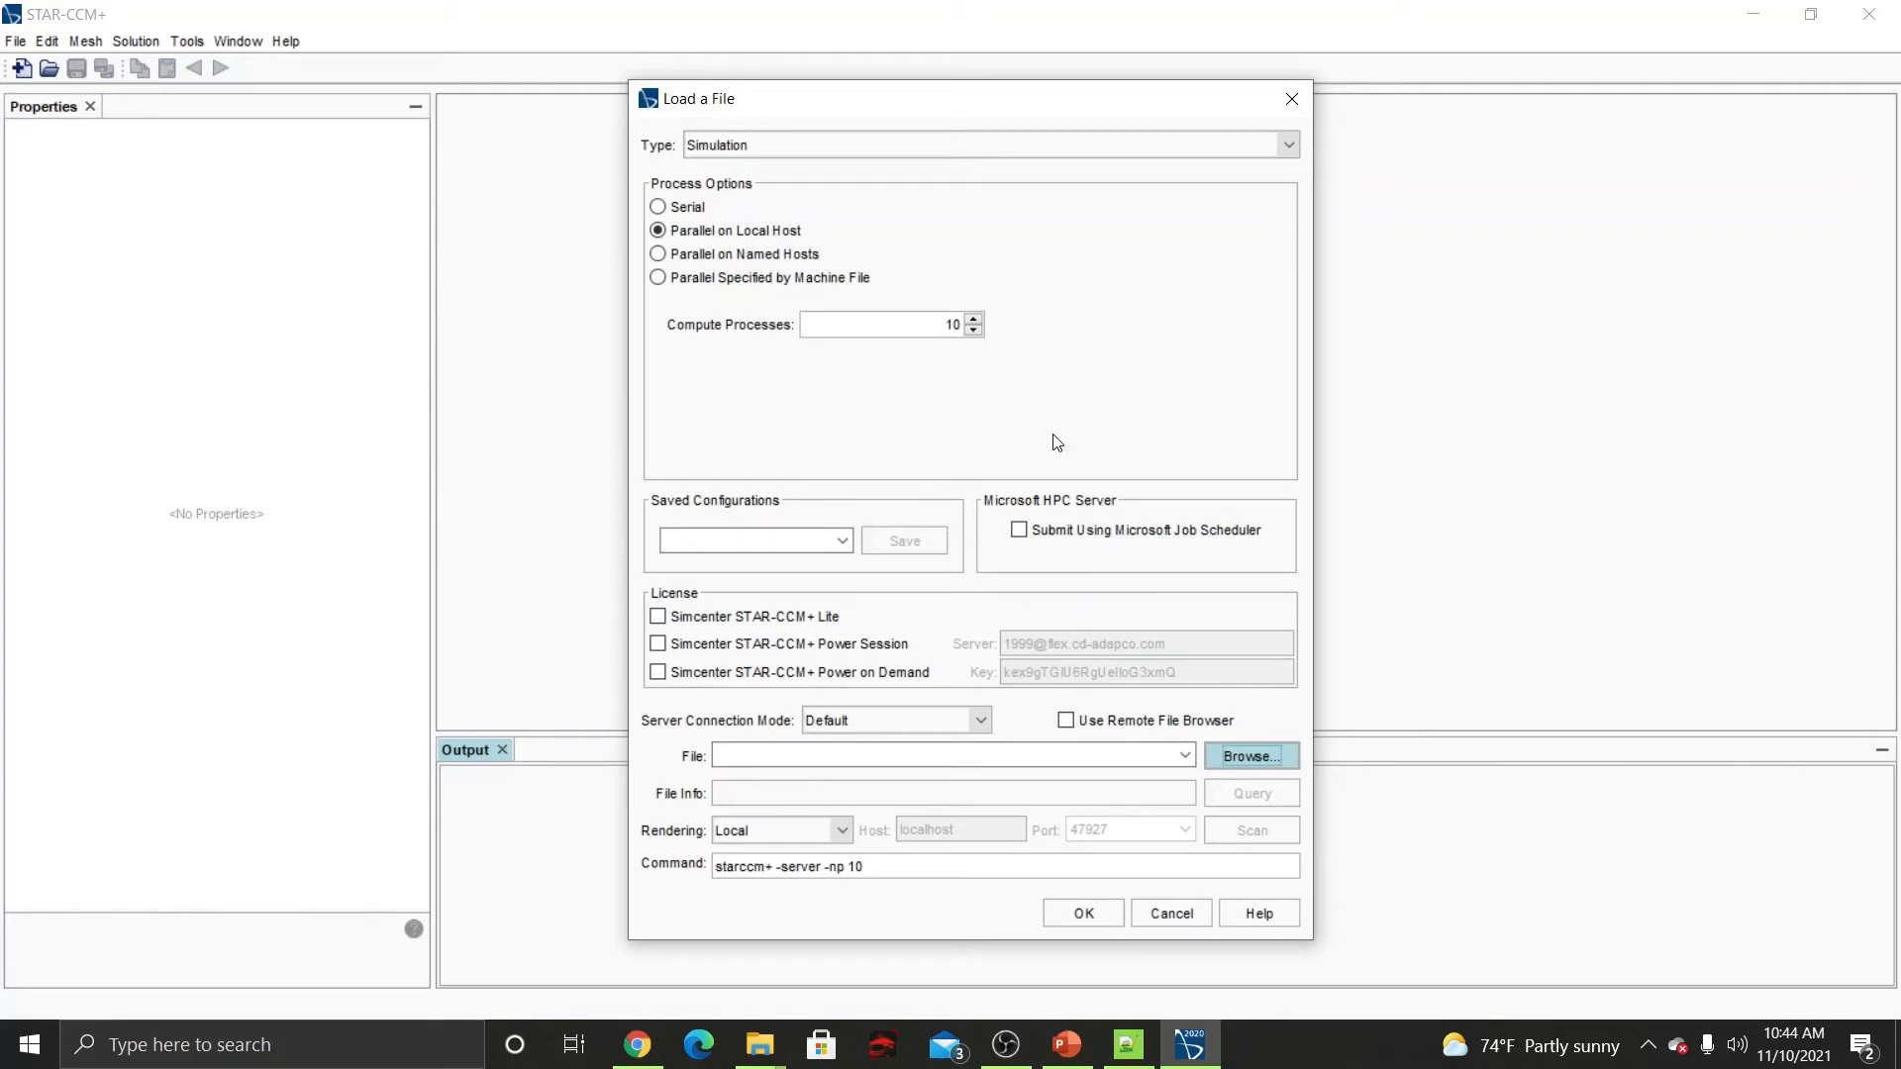
pyautogui.click(1210, 756)
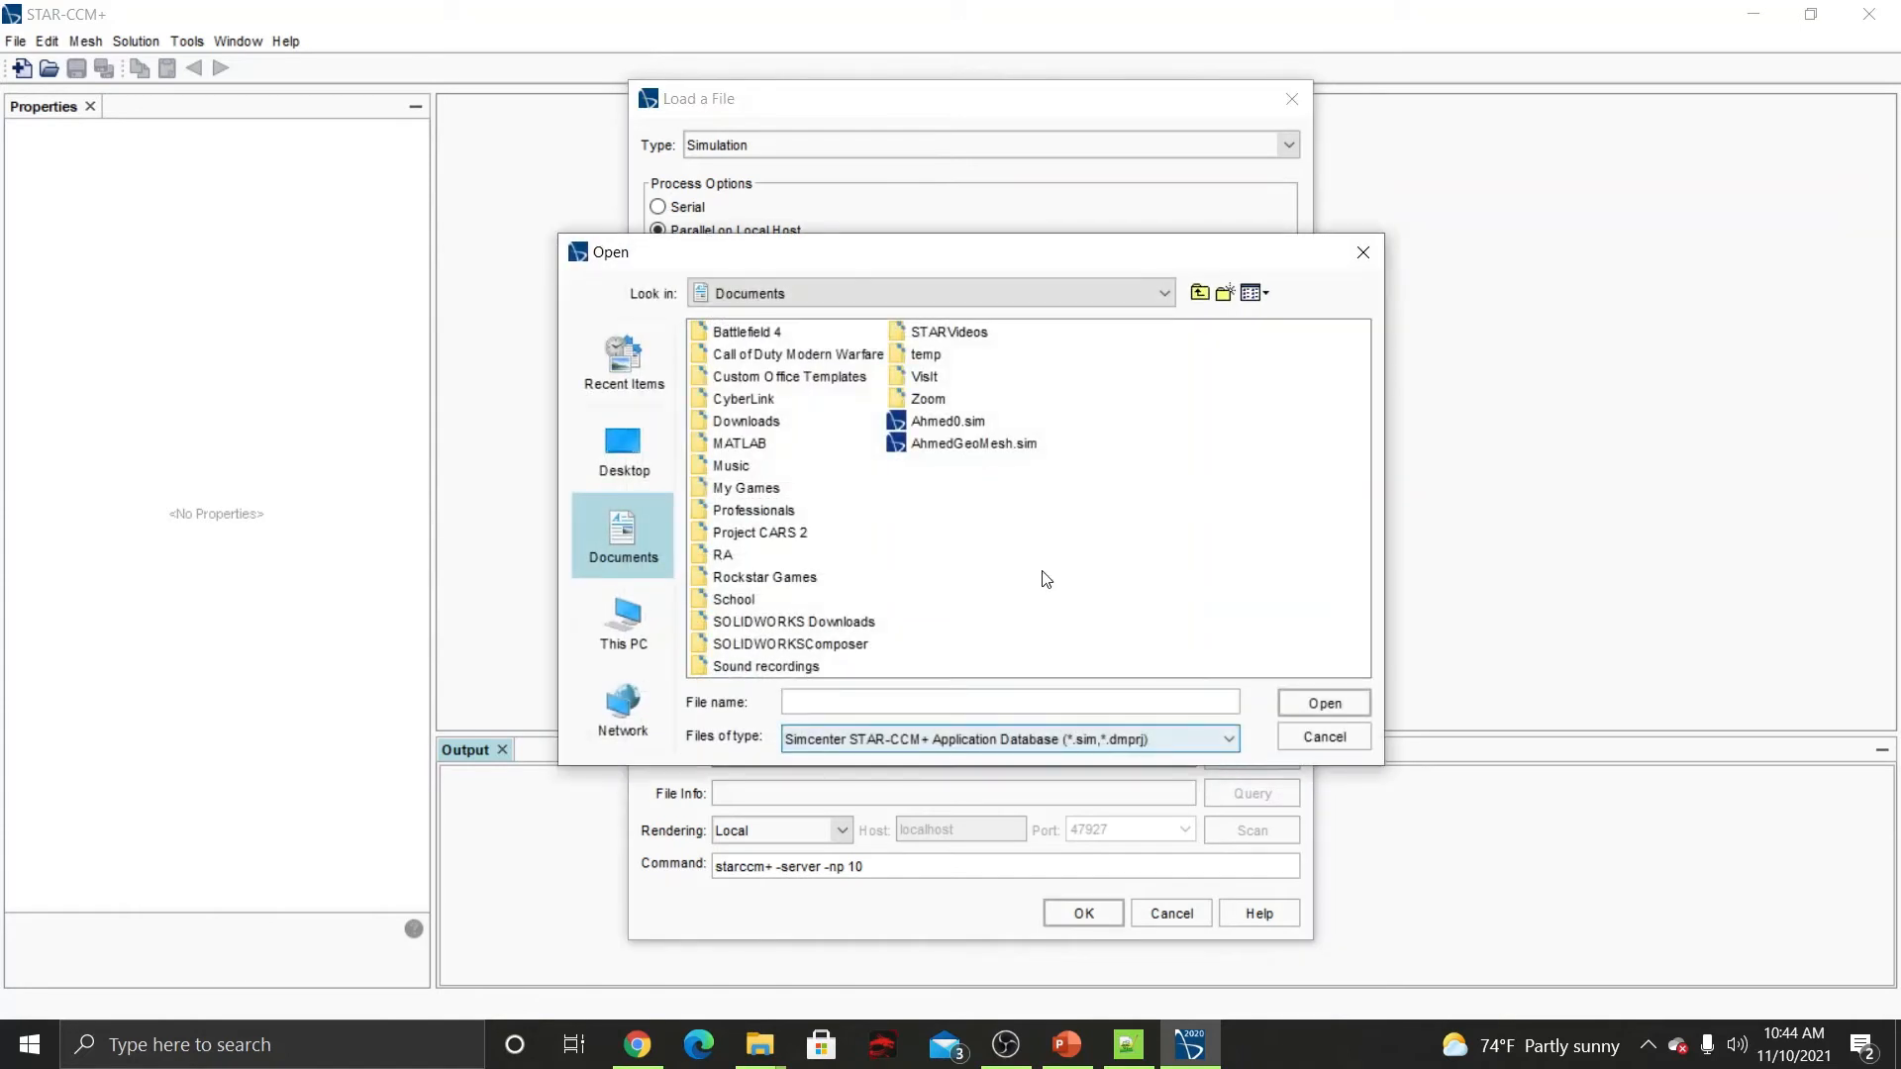
pyautogui.click(949, 422)
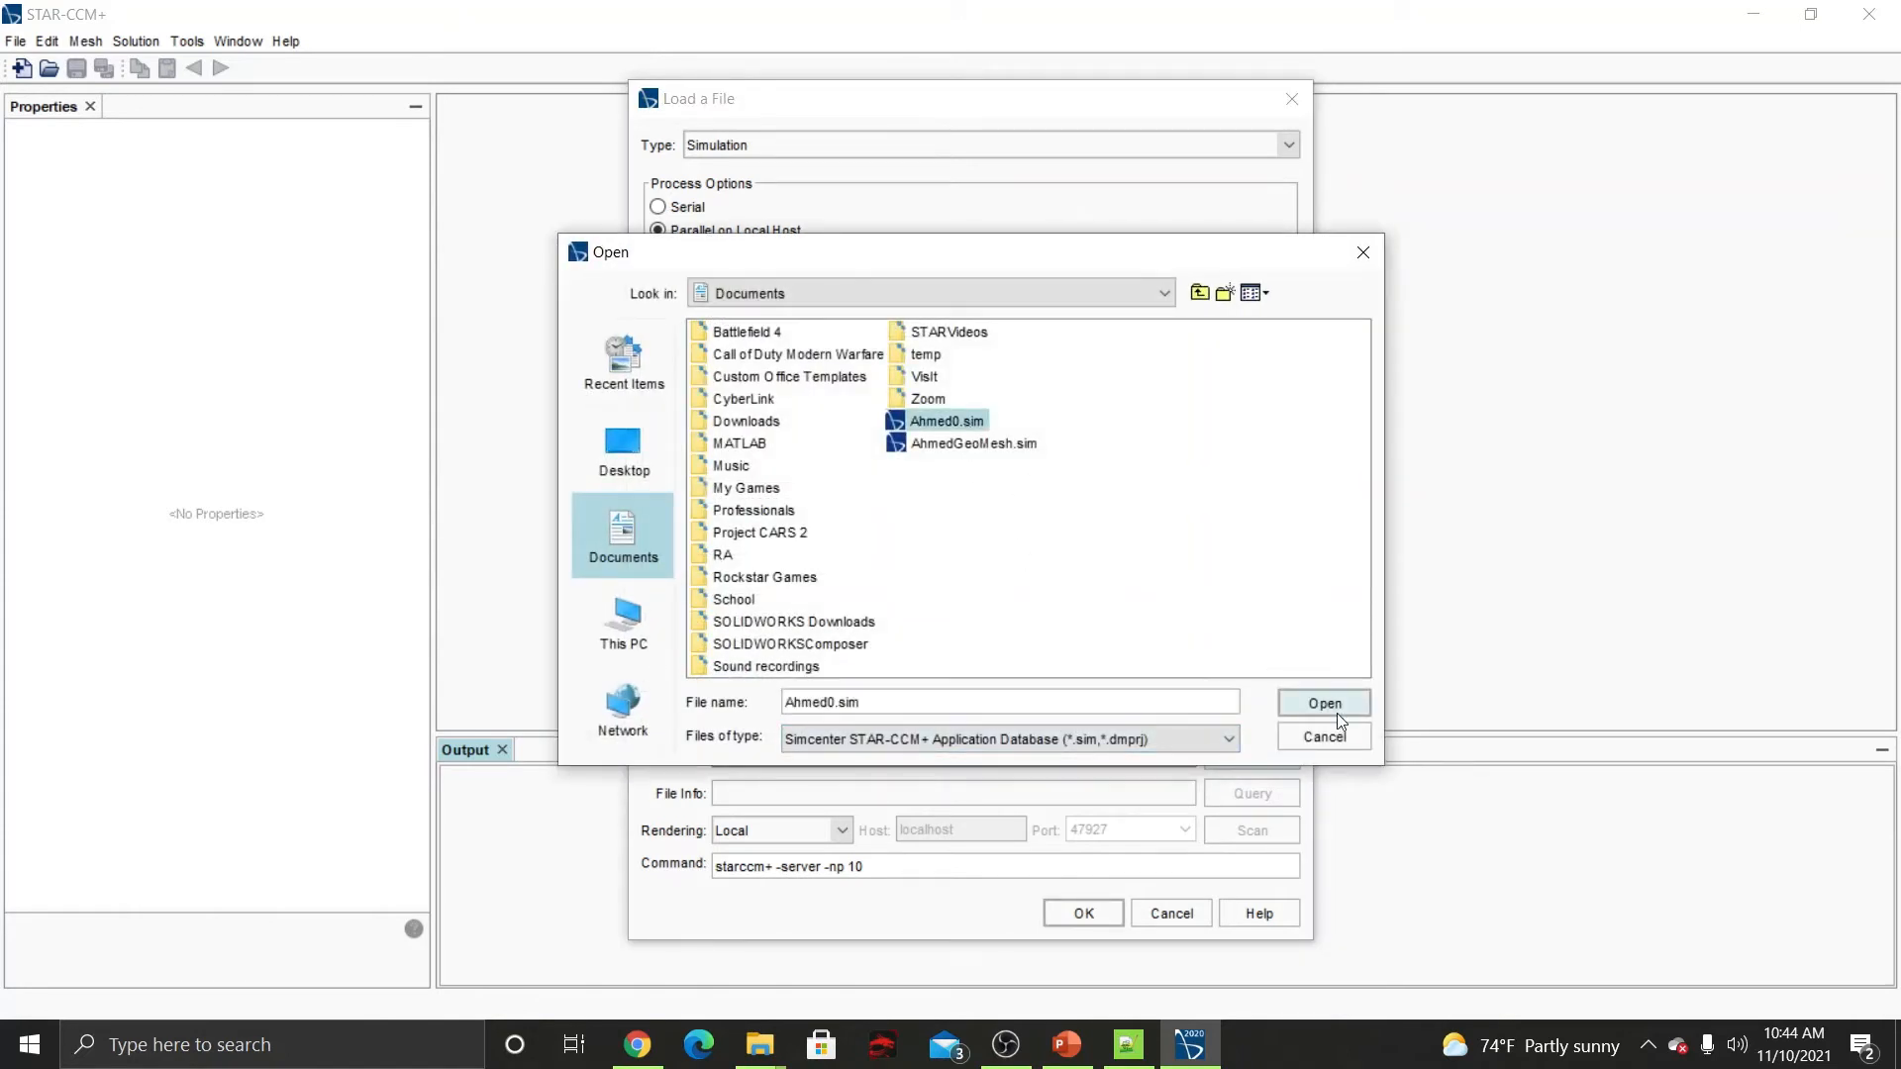
pyautogui.click(1323, 735)
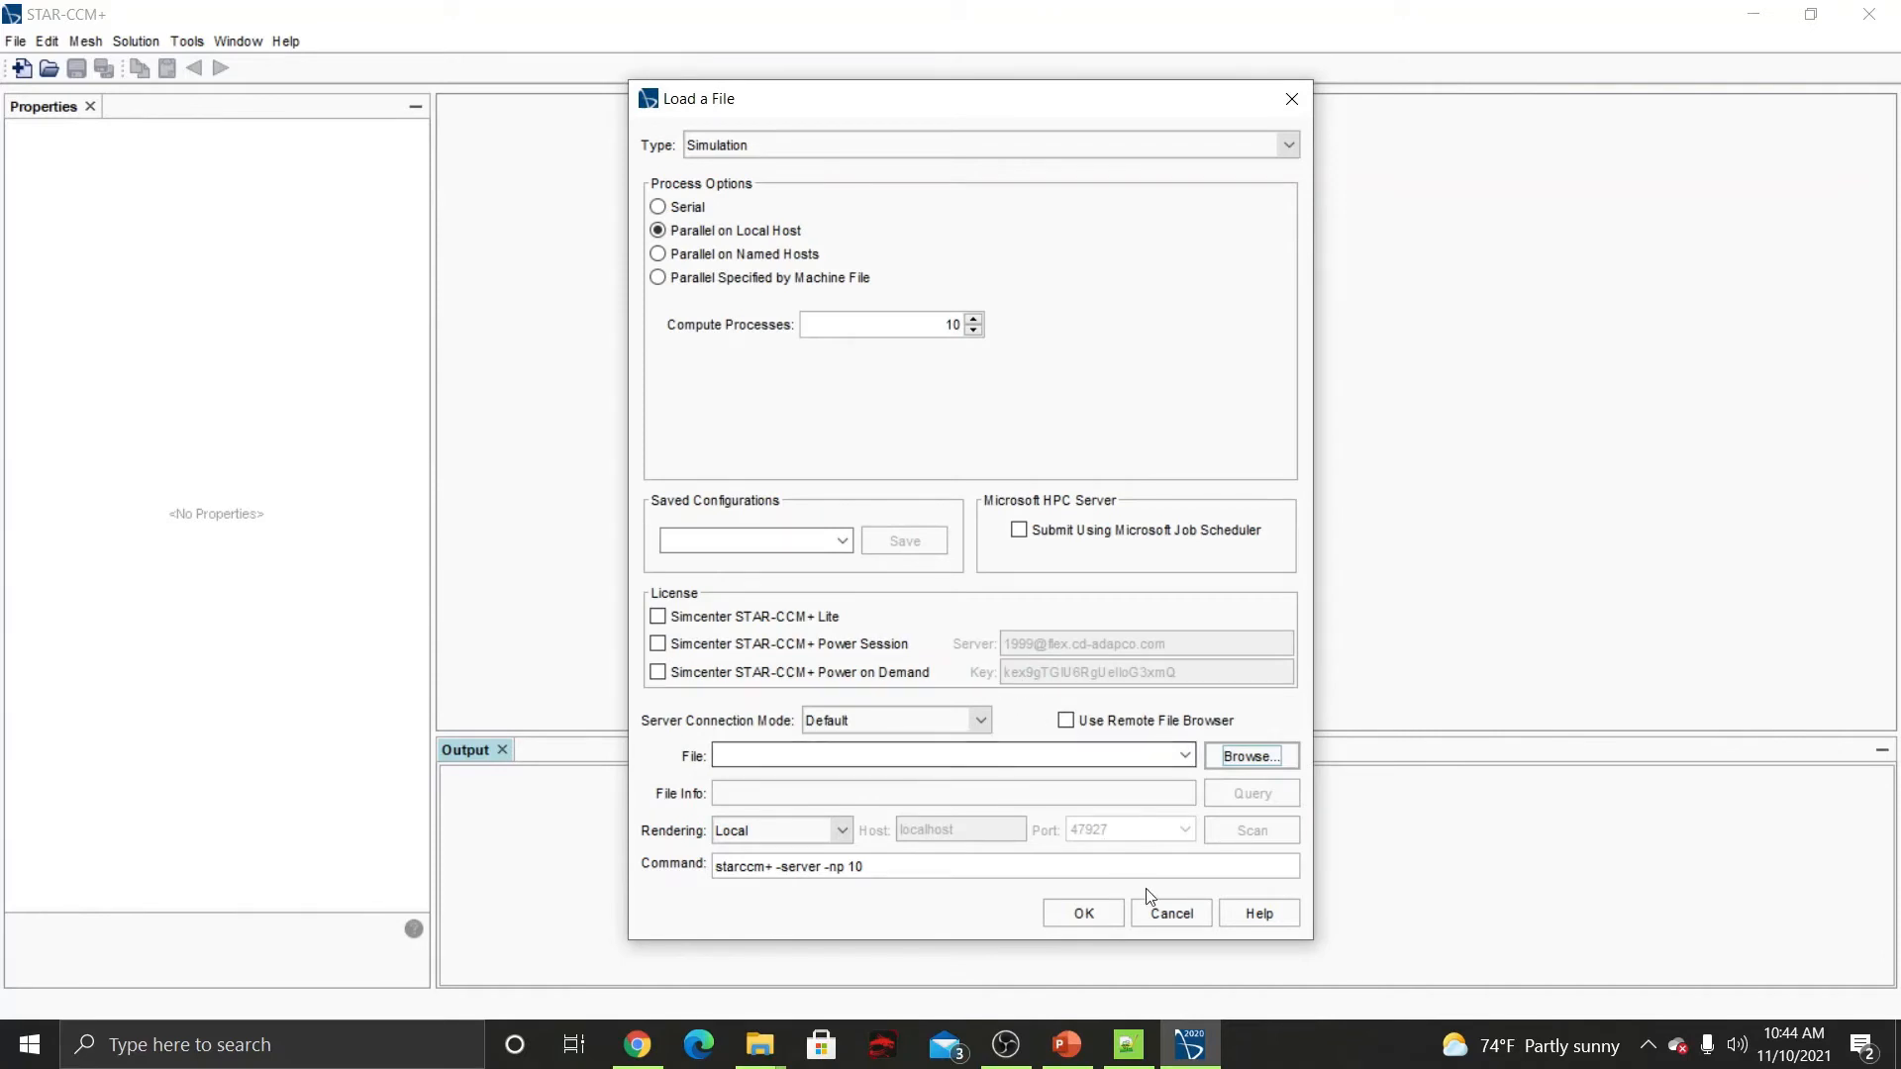
pyautogui.click(1167, 911)
# Create a new simulation running in parallel on the local host with 10 compute processes and the Power on Demand license.
pyautogui.click(15, 40)
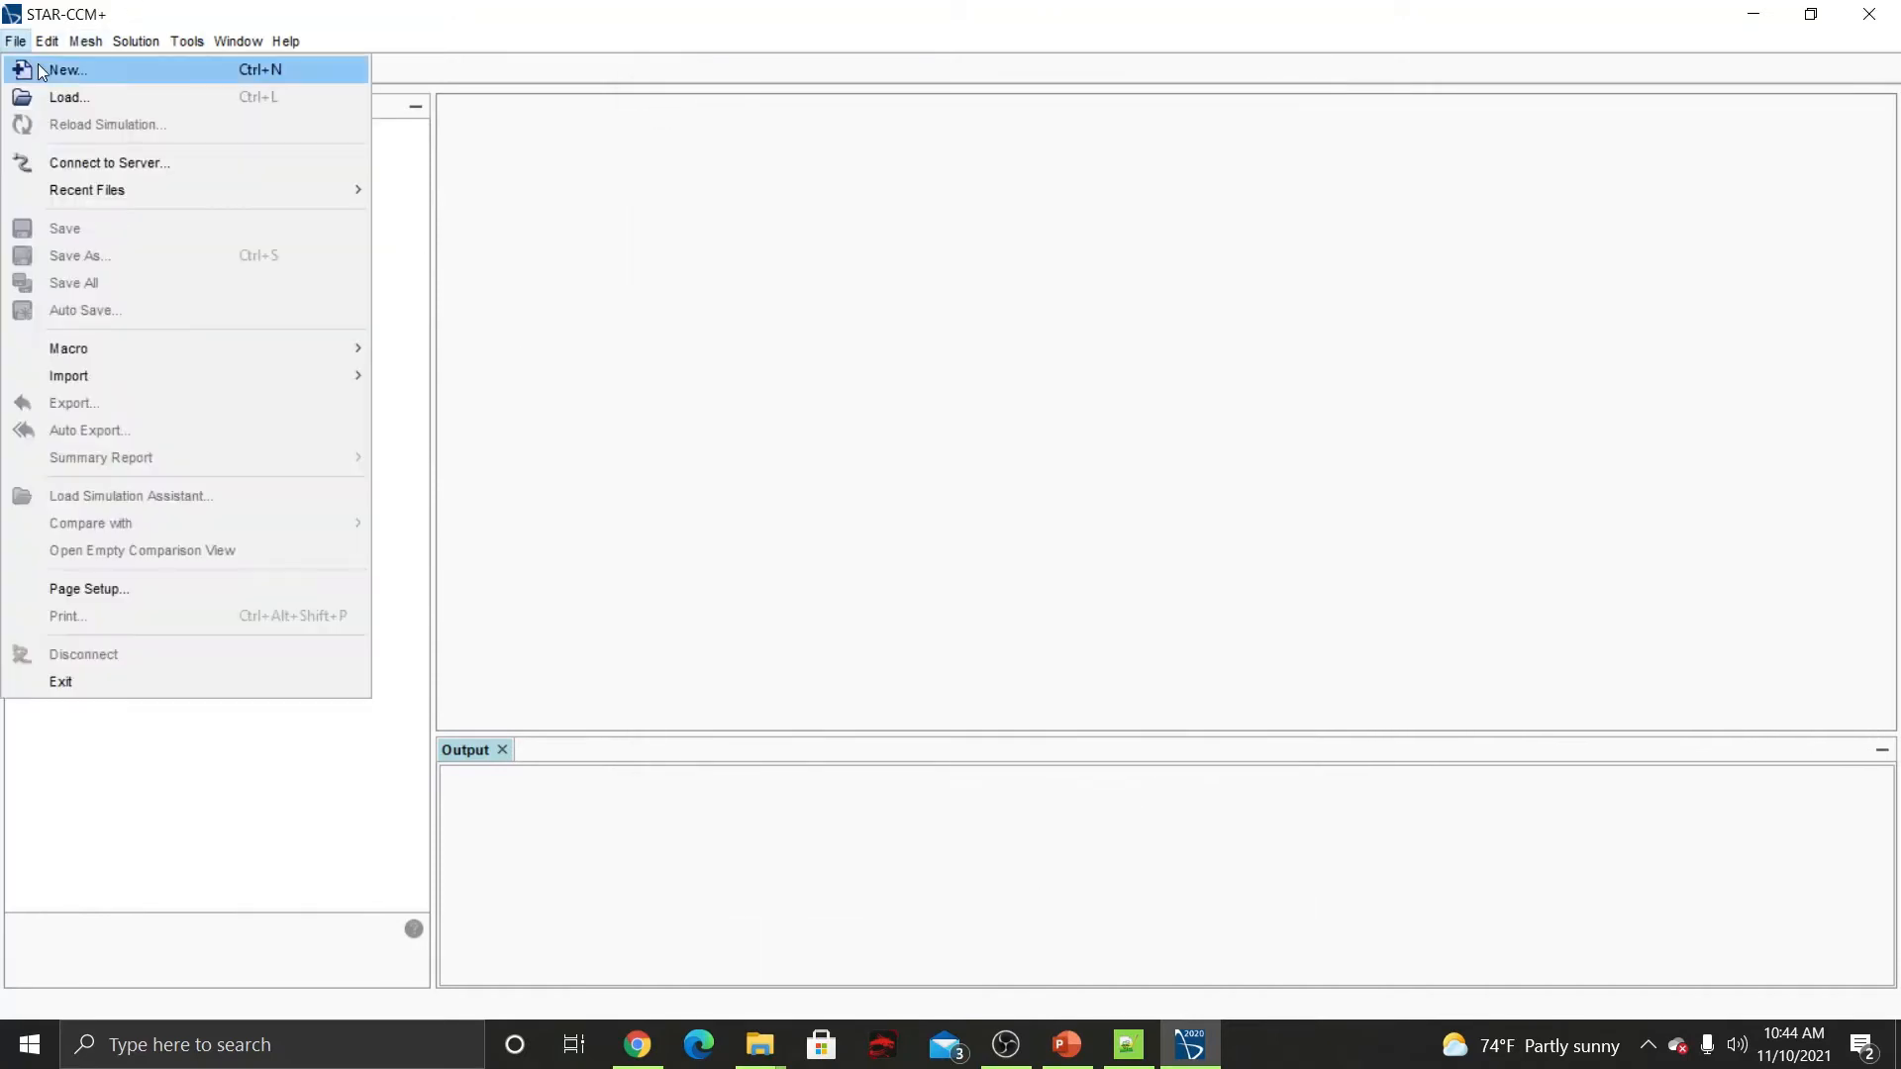
pyautogui.click(50, 71)
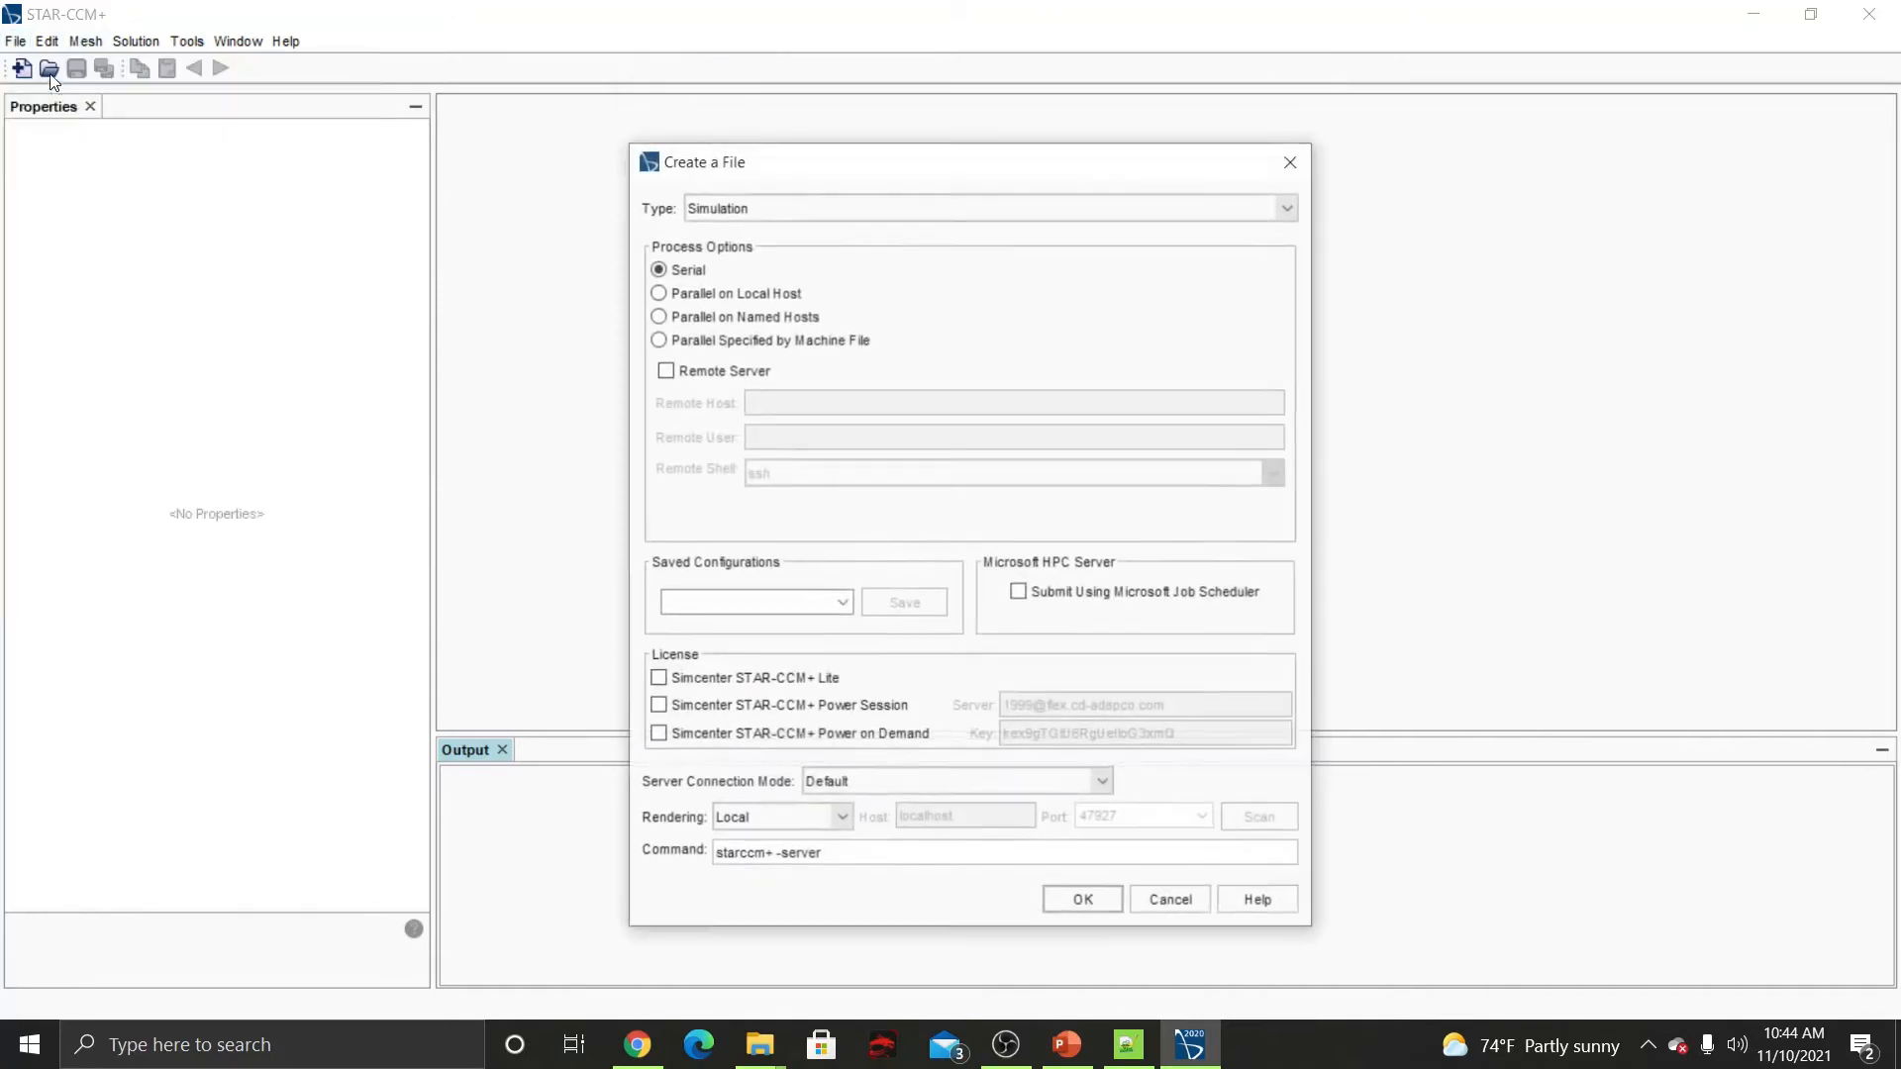
pyautogui.click(708, 294)
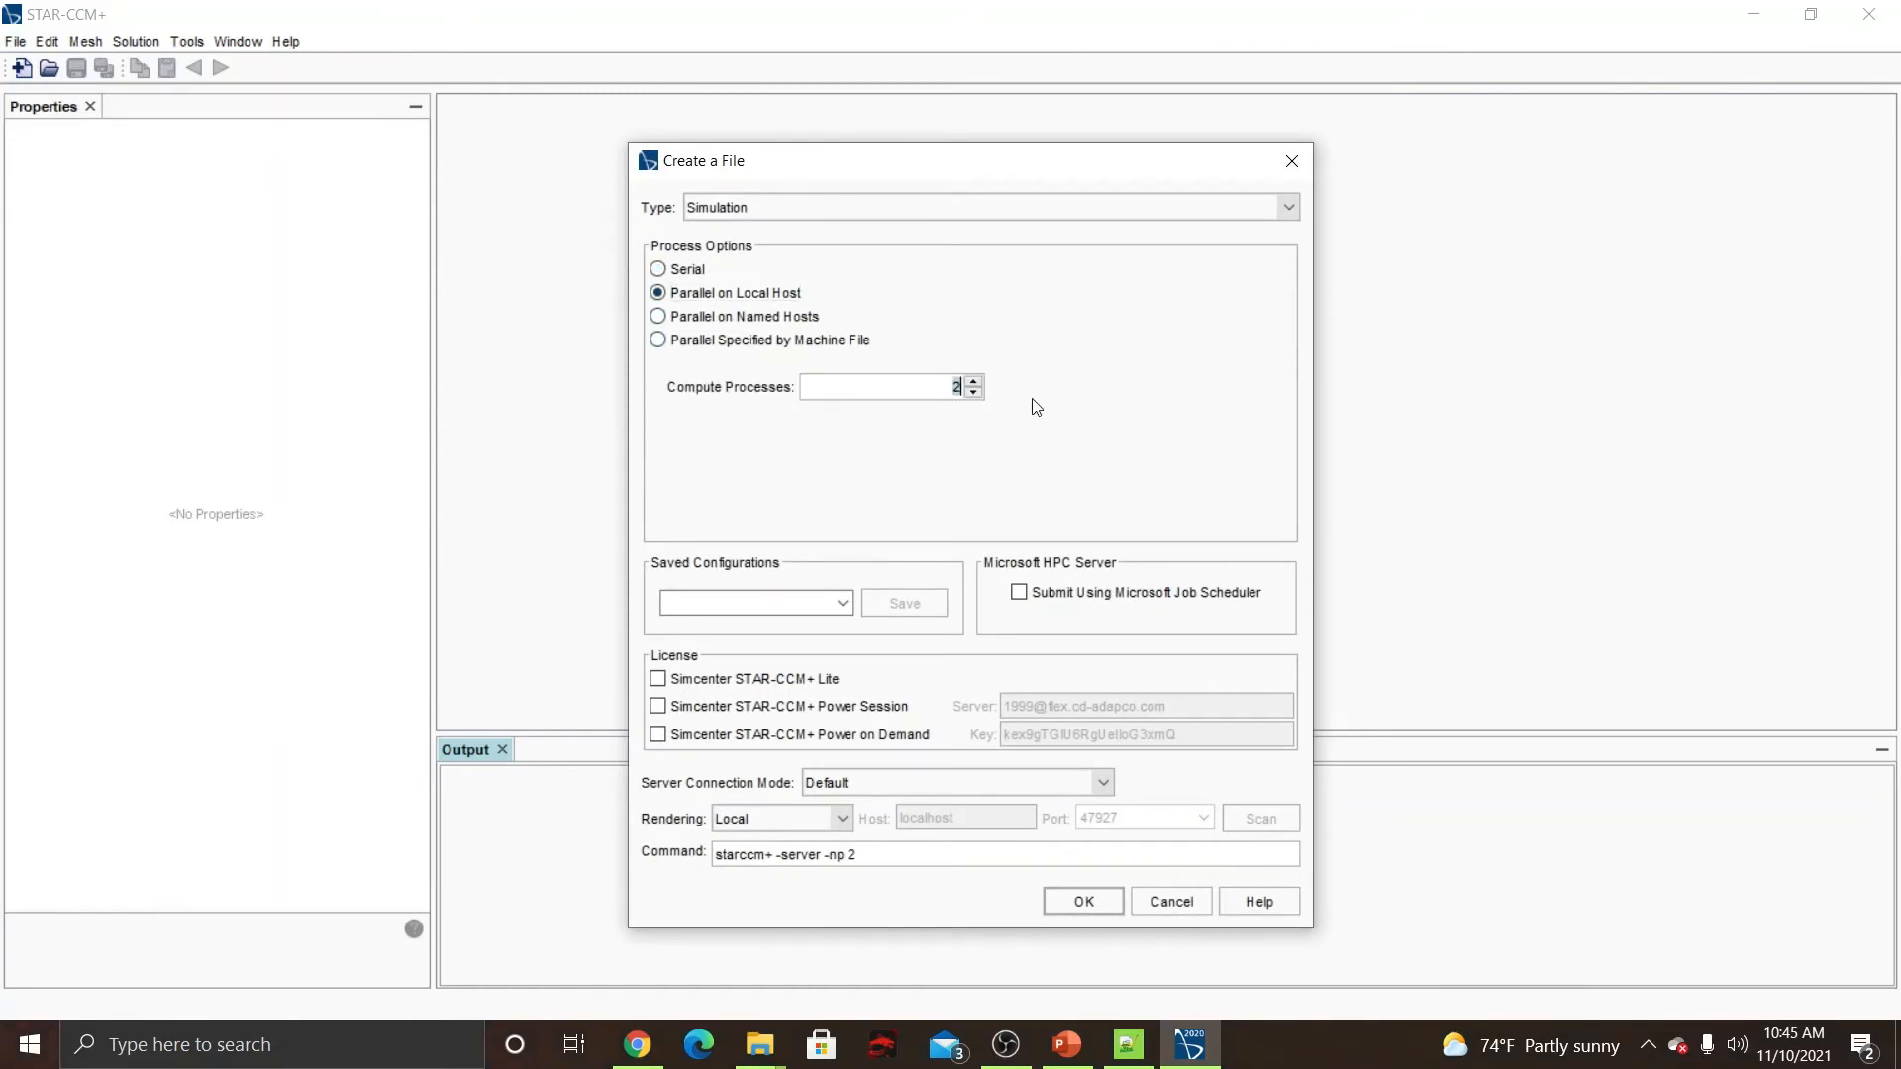
pyautogui.write('10')
pyautogui.click(799, 734)
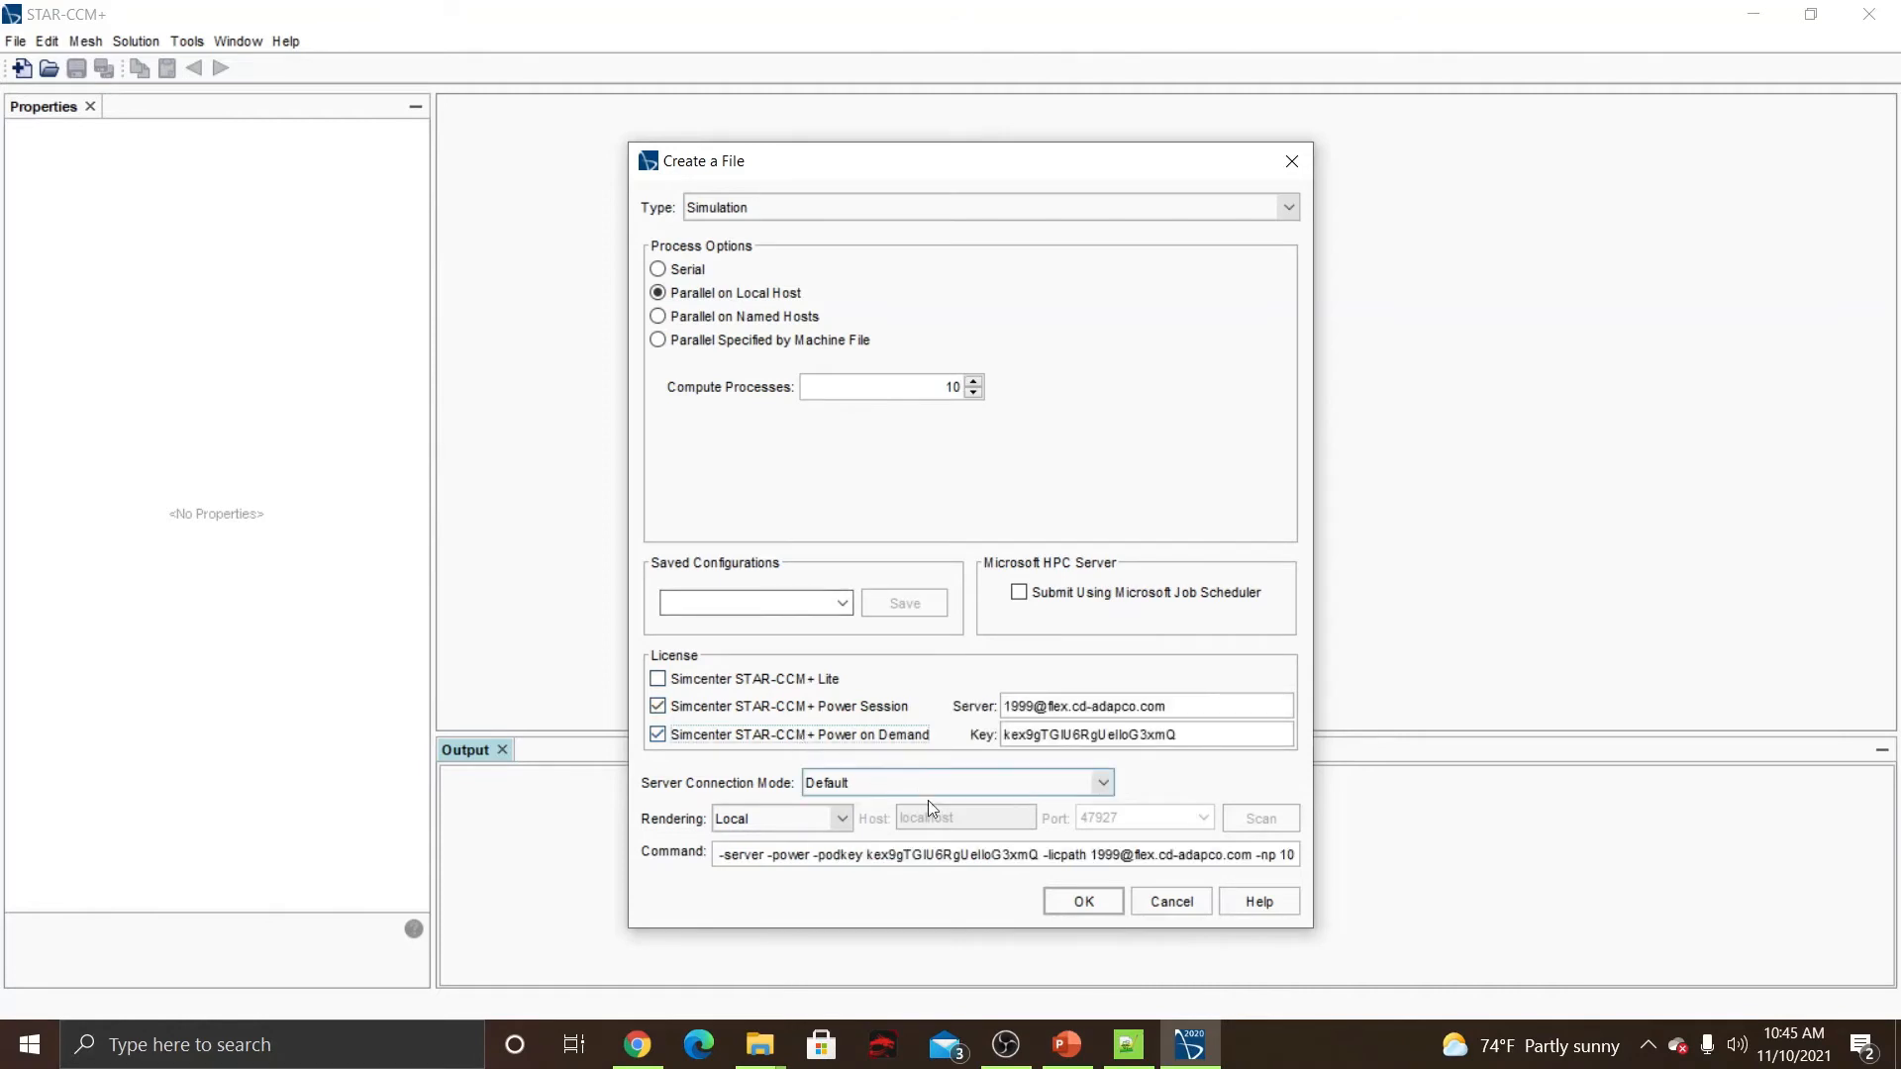
pyautogui.click(1066, 901)
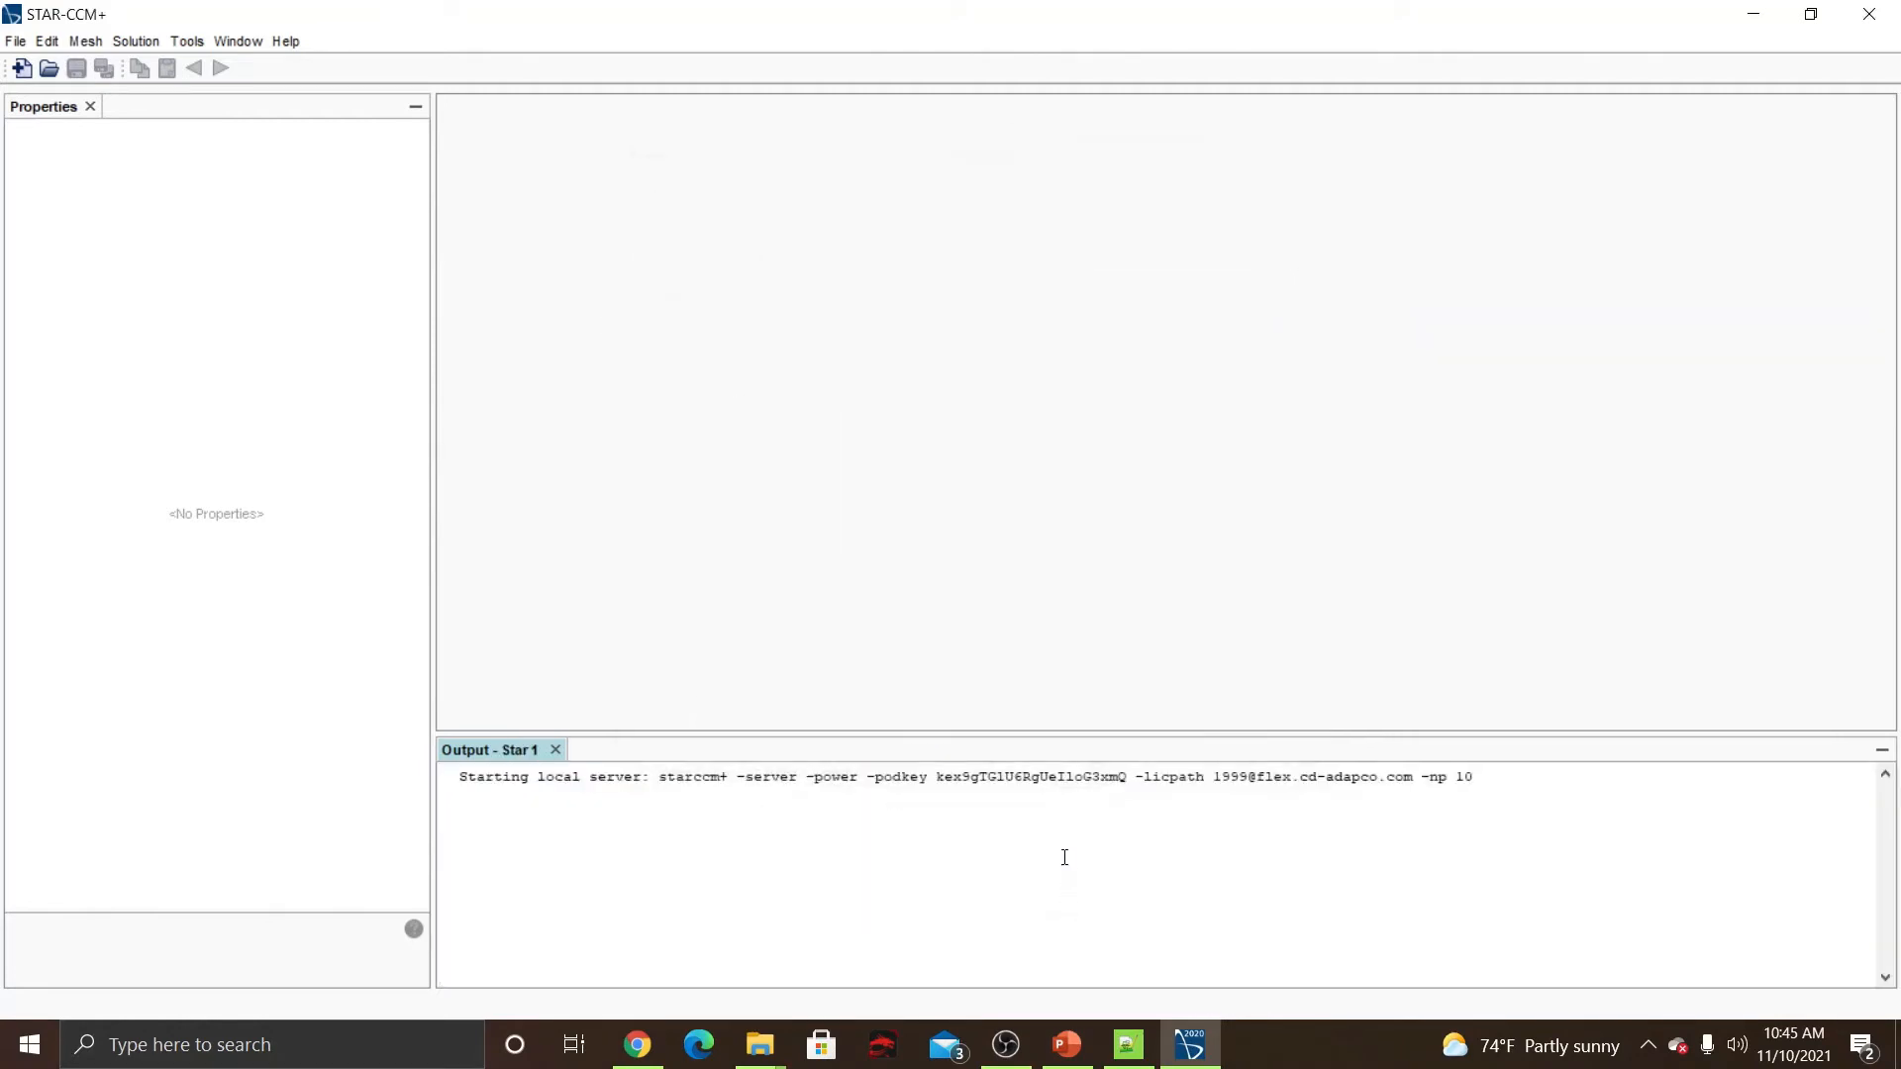
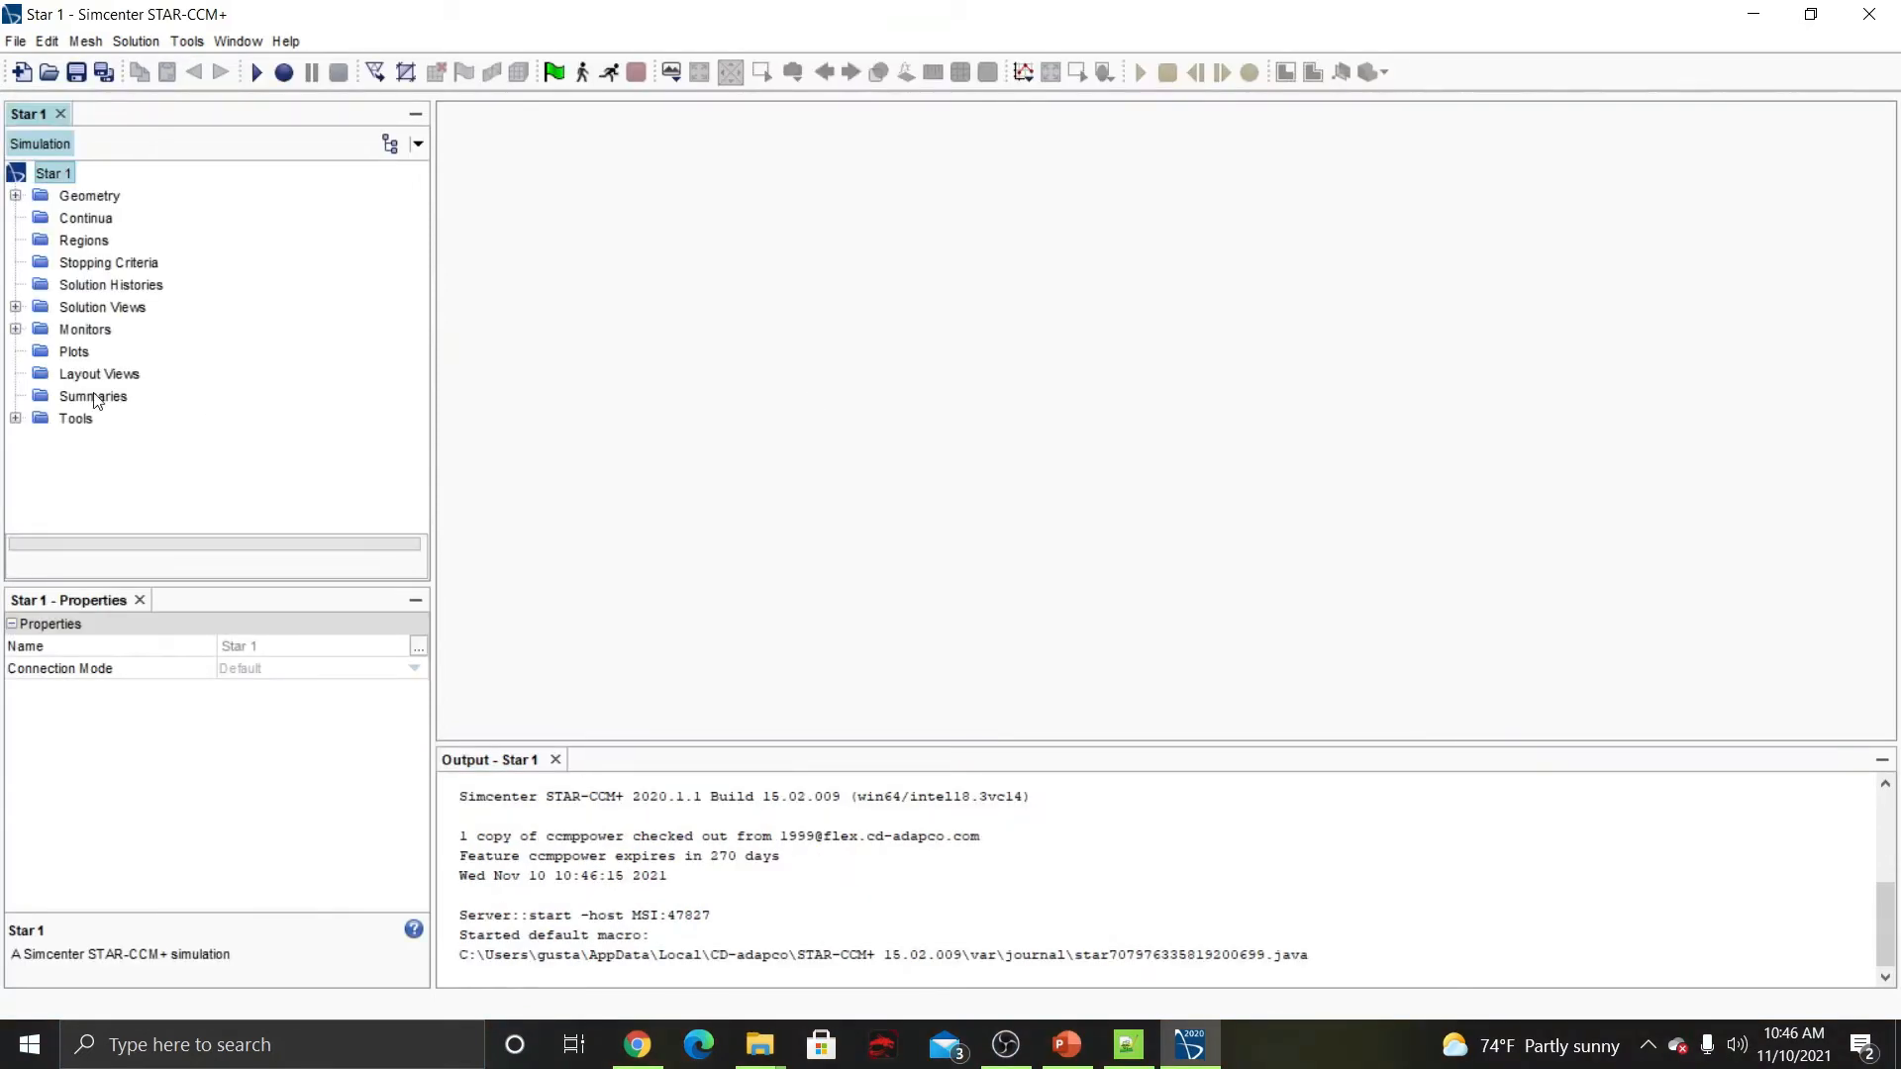
# Expand the Geometry node of the new simulation and bring up the file import options.
pyautogui.click(16, 197)
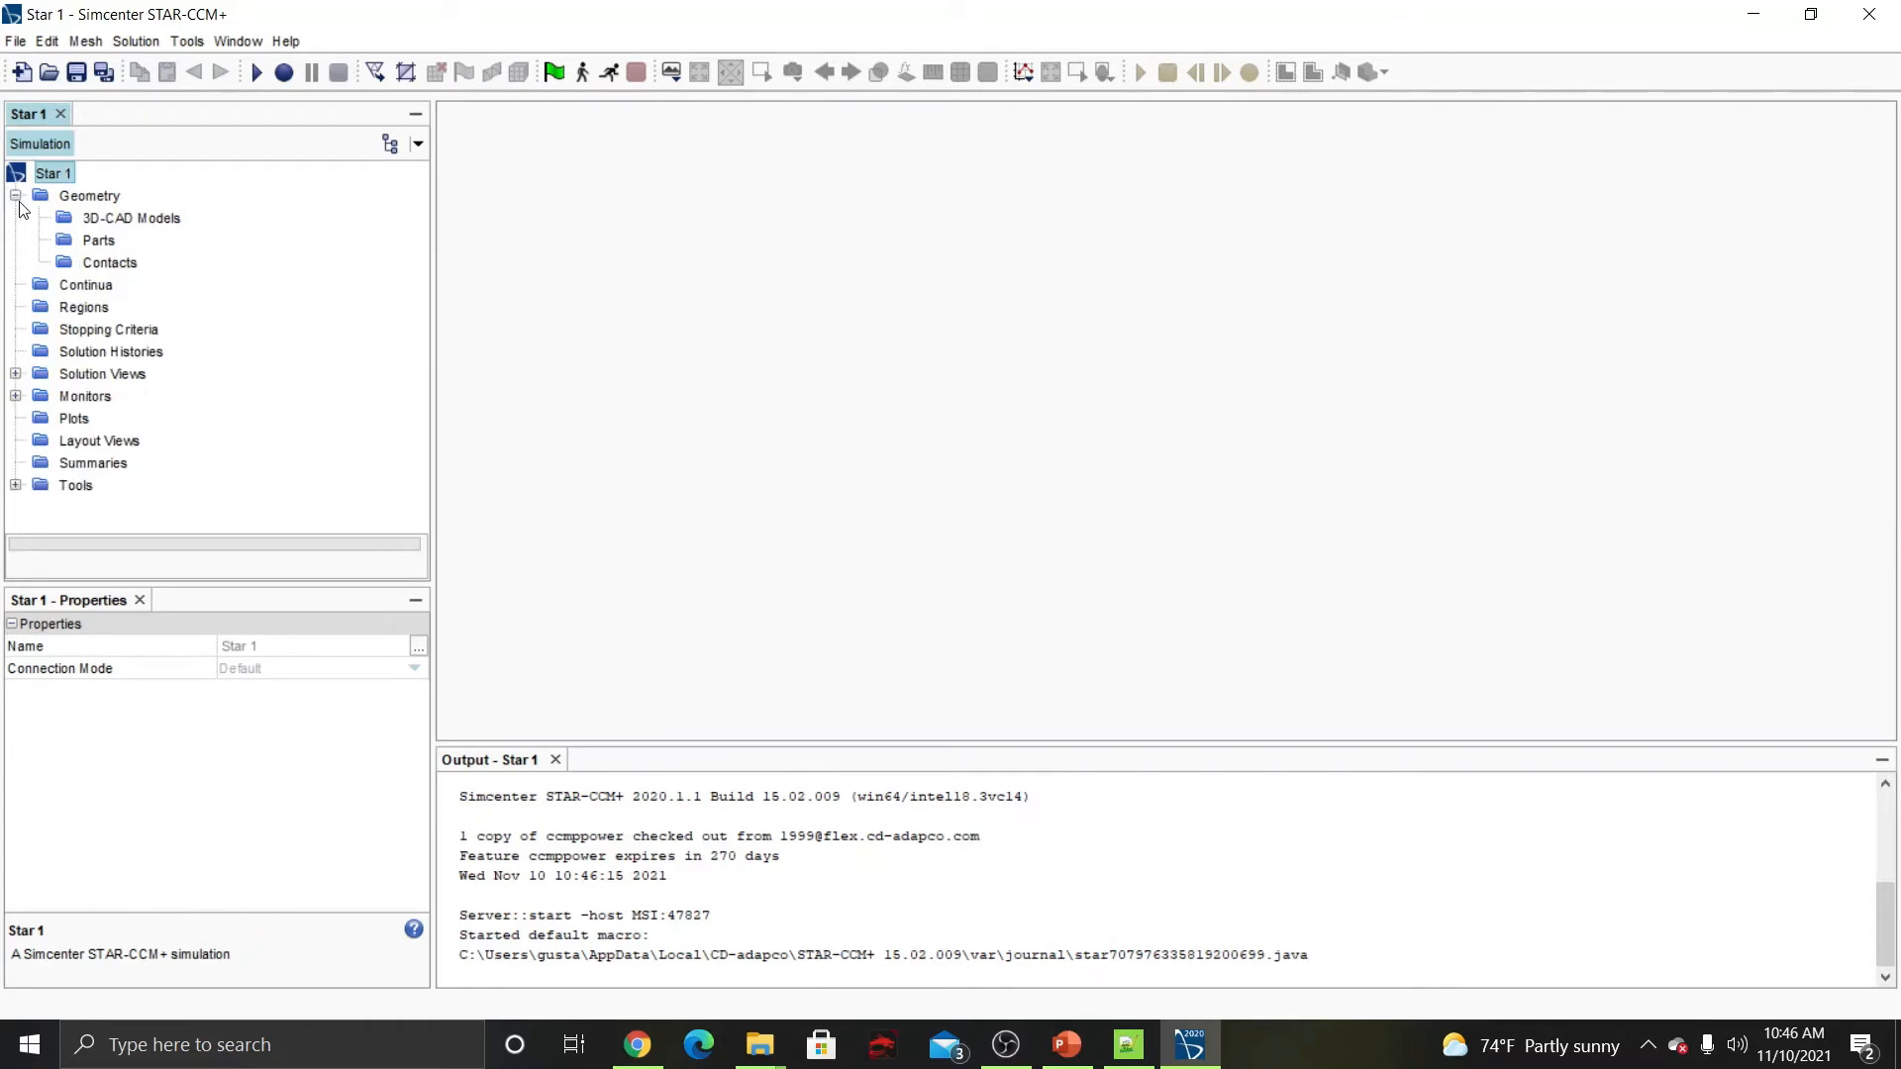
pyautogui.click(15, 41)
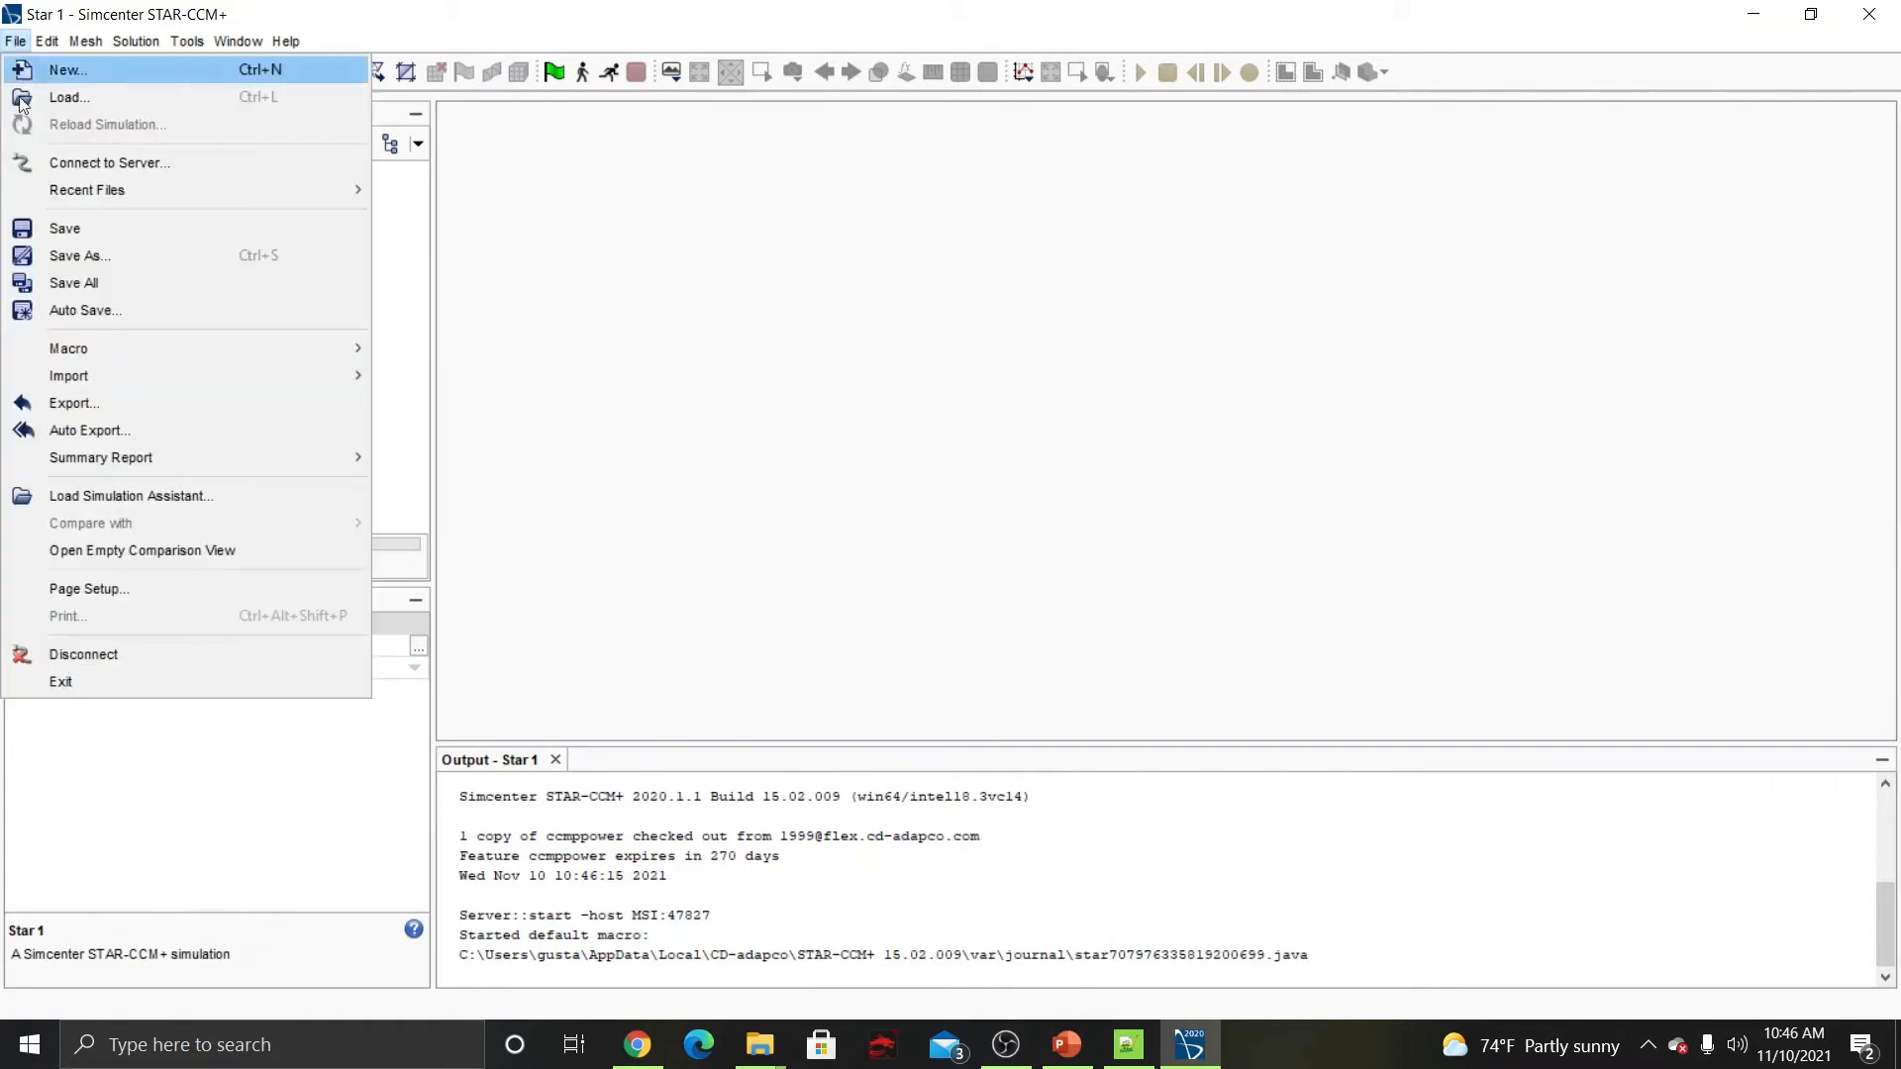
pyautogui.moveTo(119, 382)
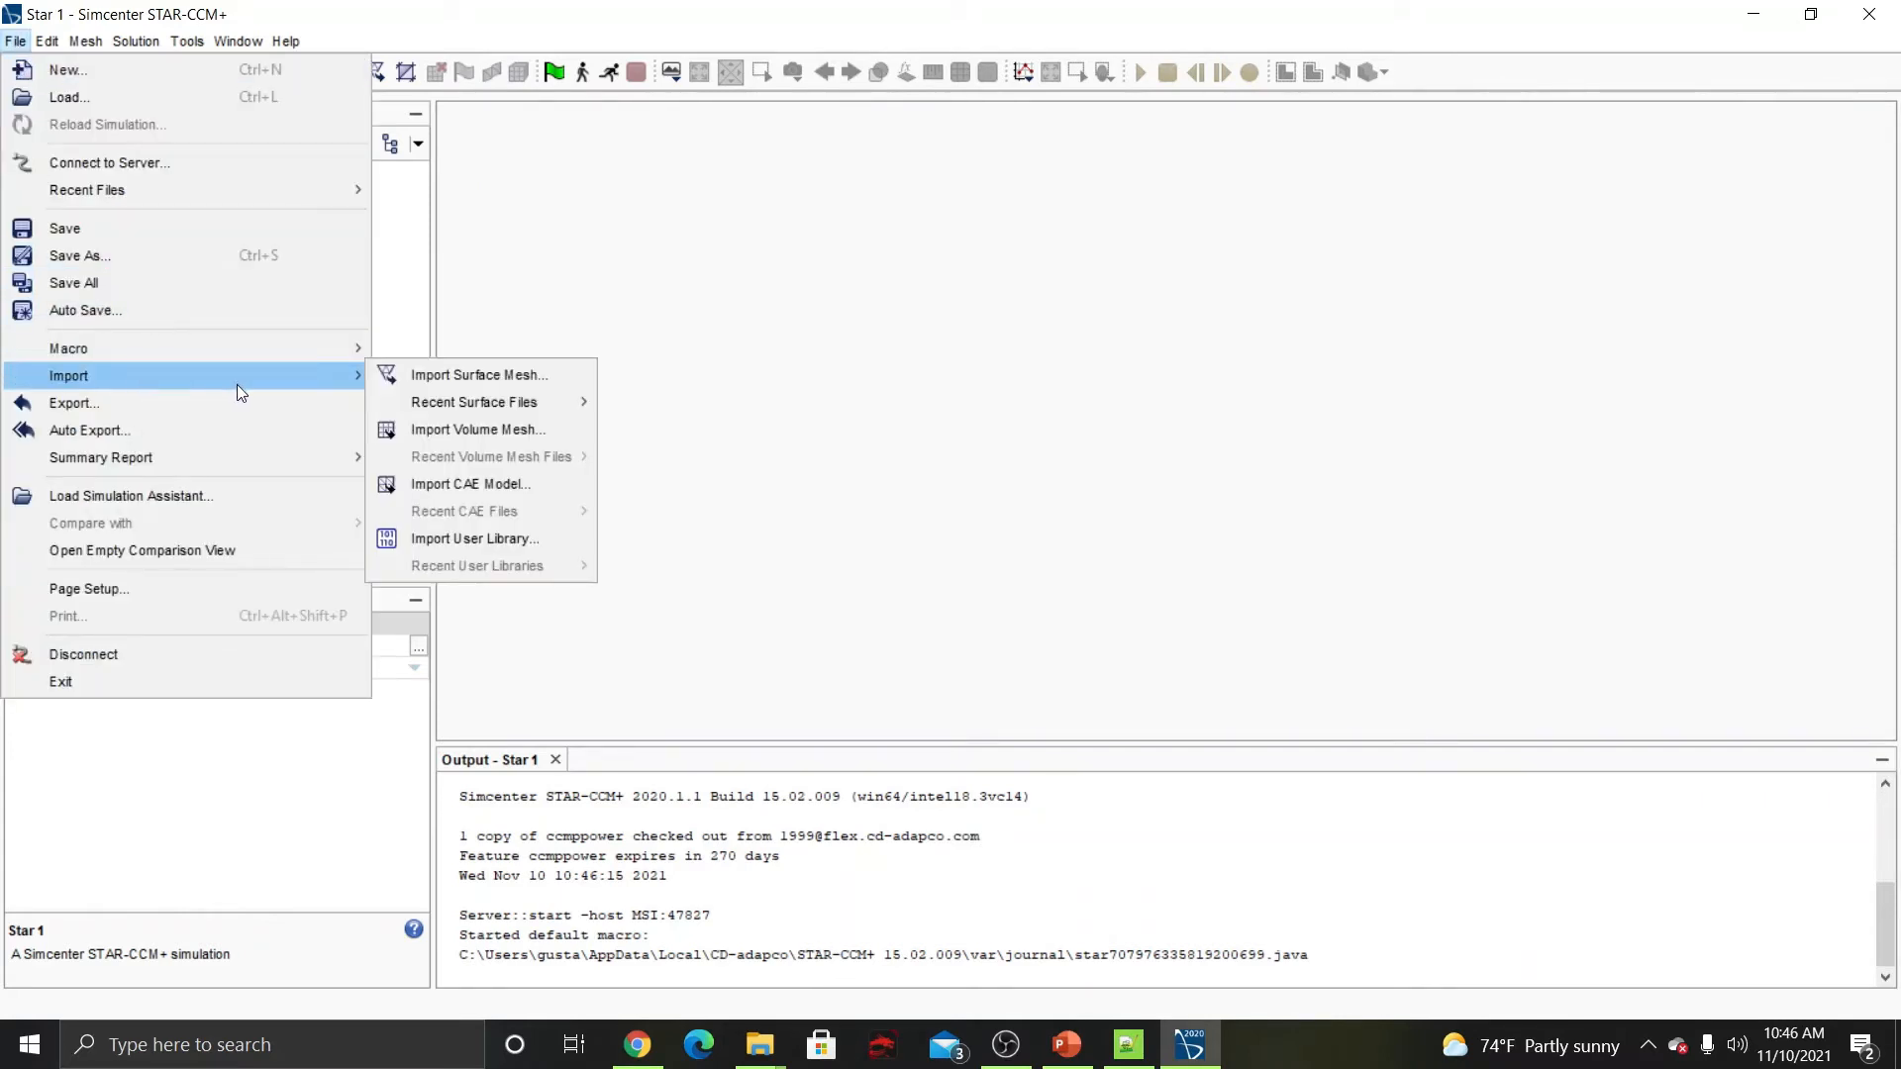
# Import the surface mesh AhmedBody.x_t from the STARVideos AhmedBody folder as a new part with the default import options.
pyautogui.click(407, 377)
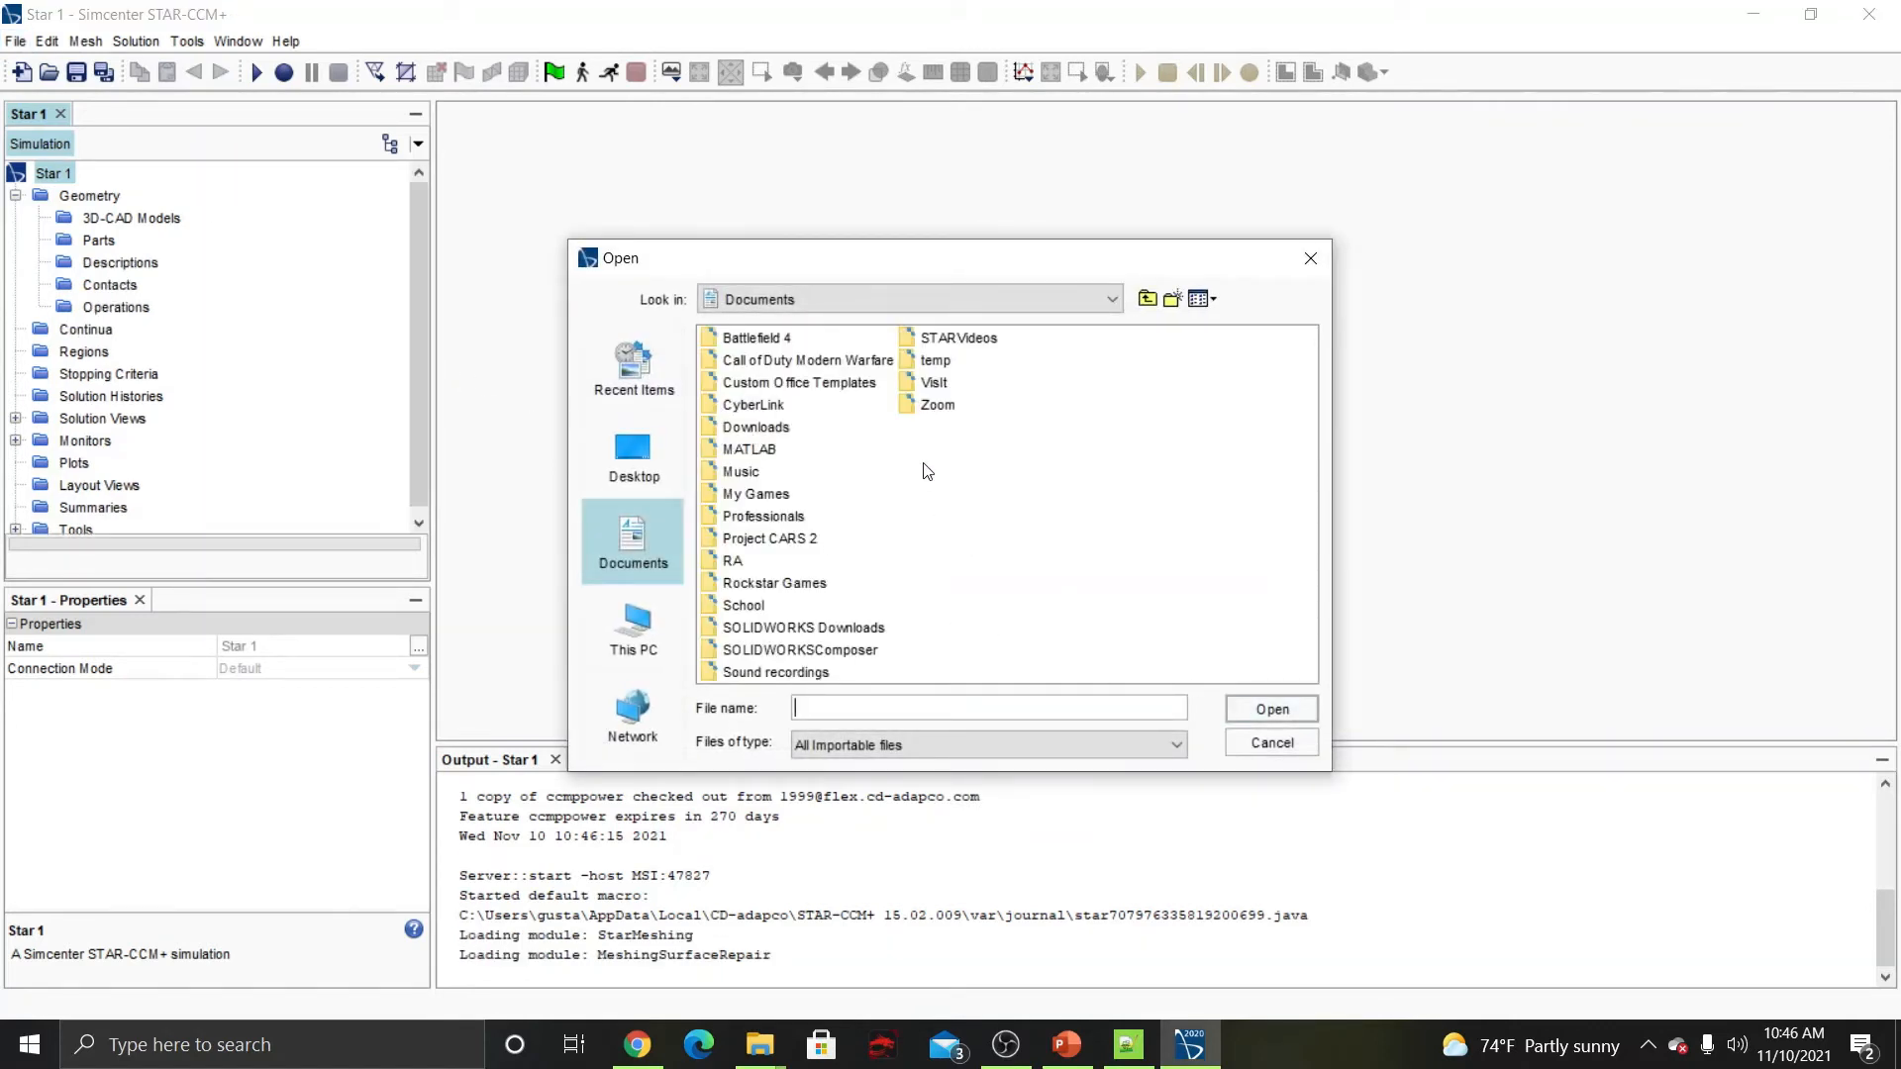
pyautogui.click(965, 345)
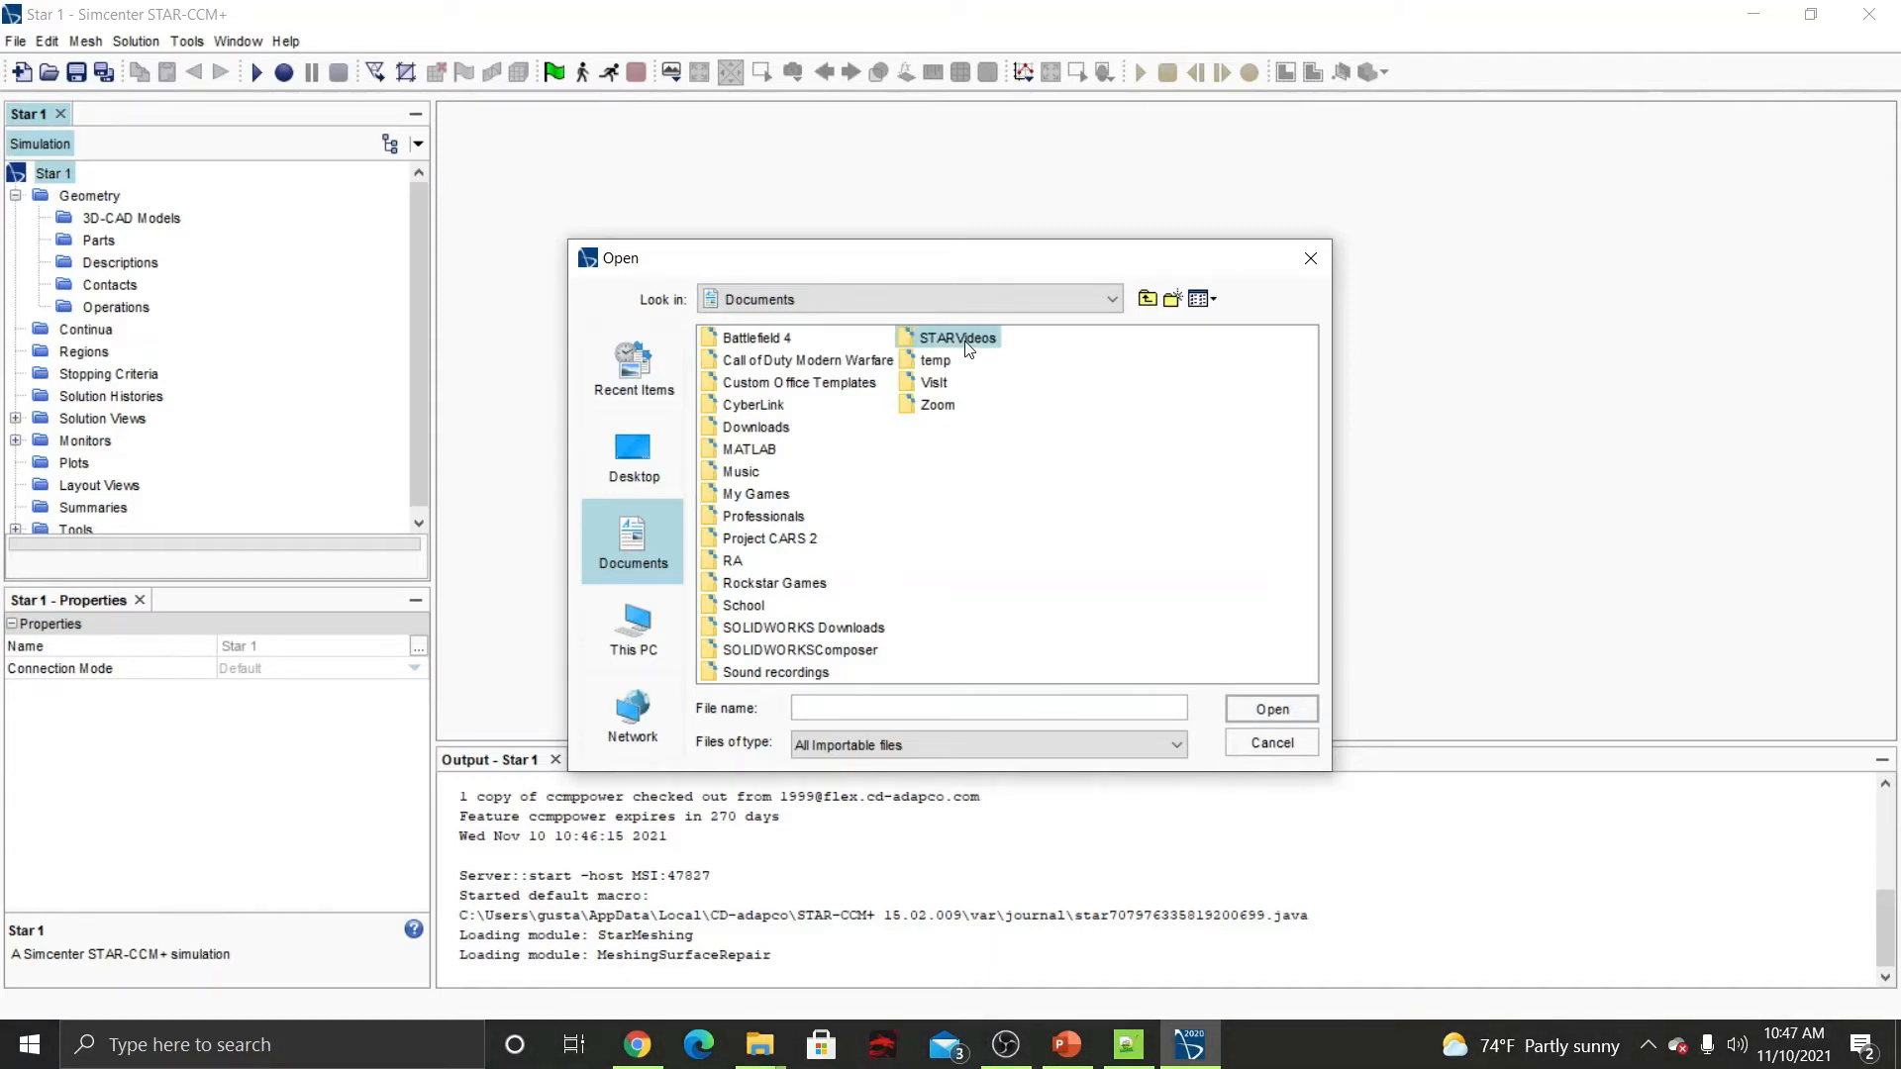
pyautogui.doubleClick(965, 345)
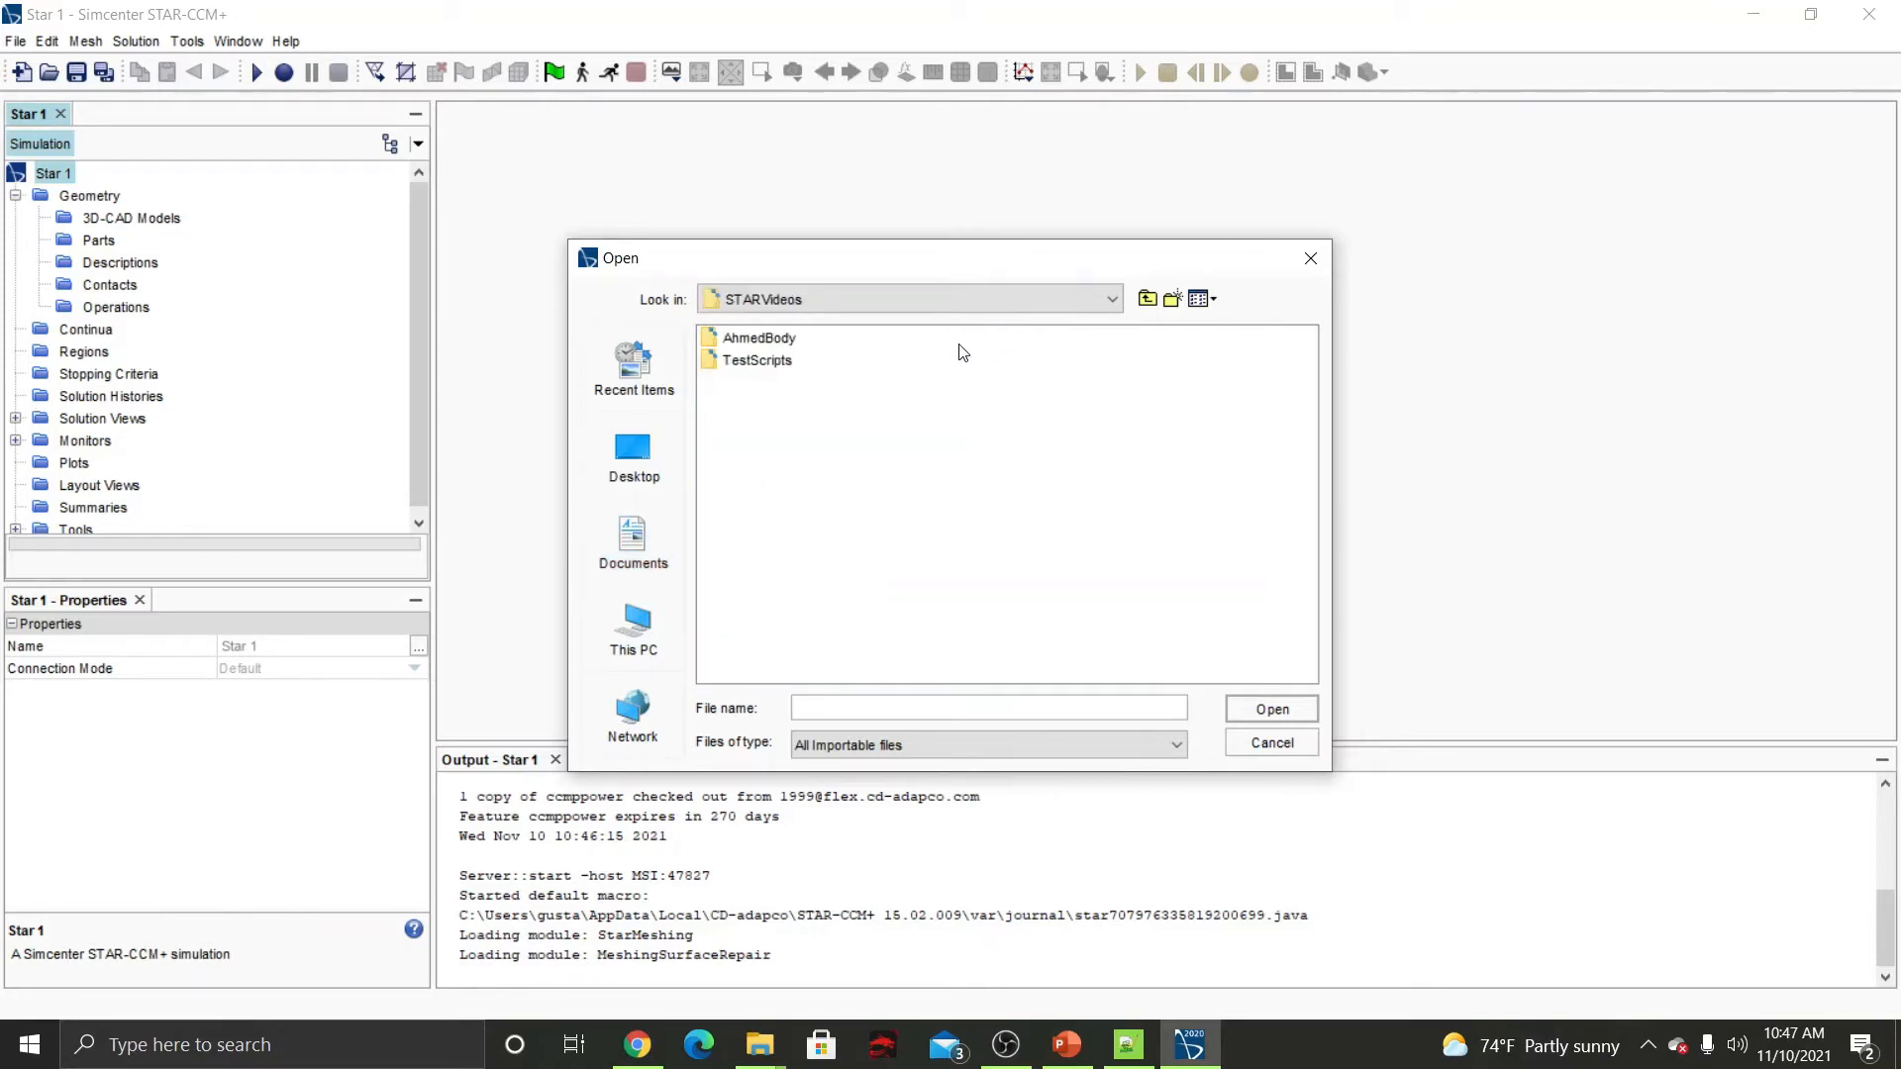
pyautogui.click(759, 342)
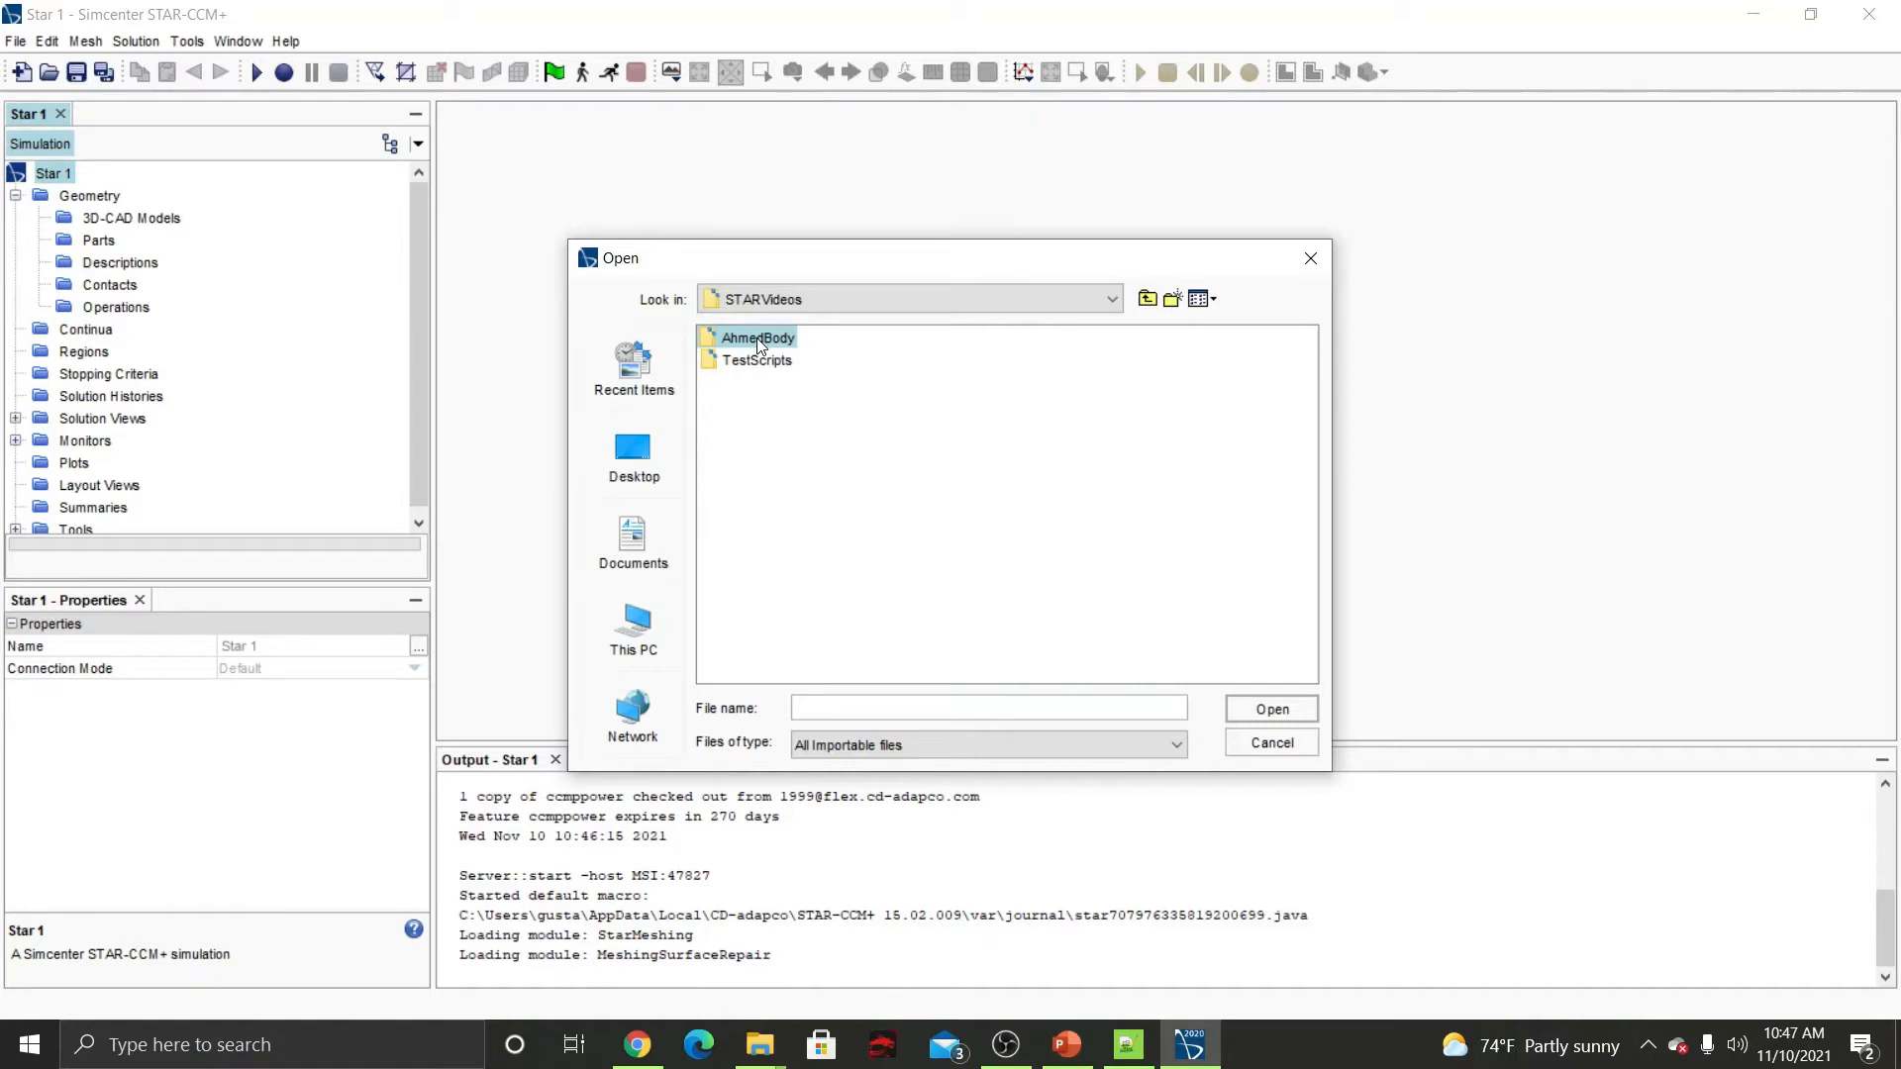
pyautogui.doubleClick(758, 338)
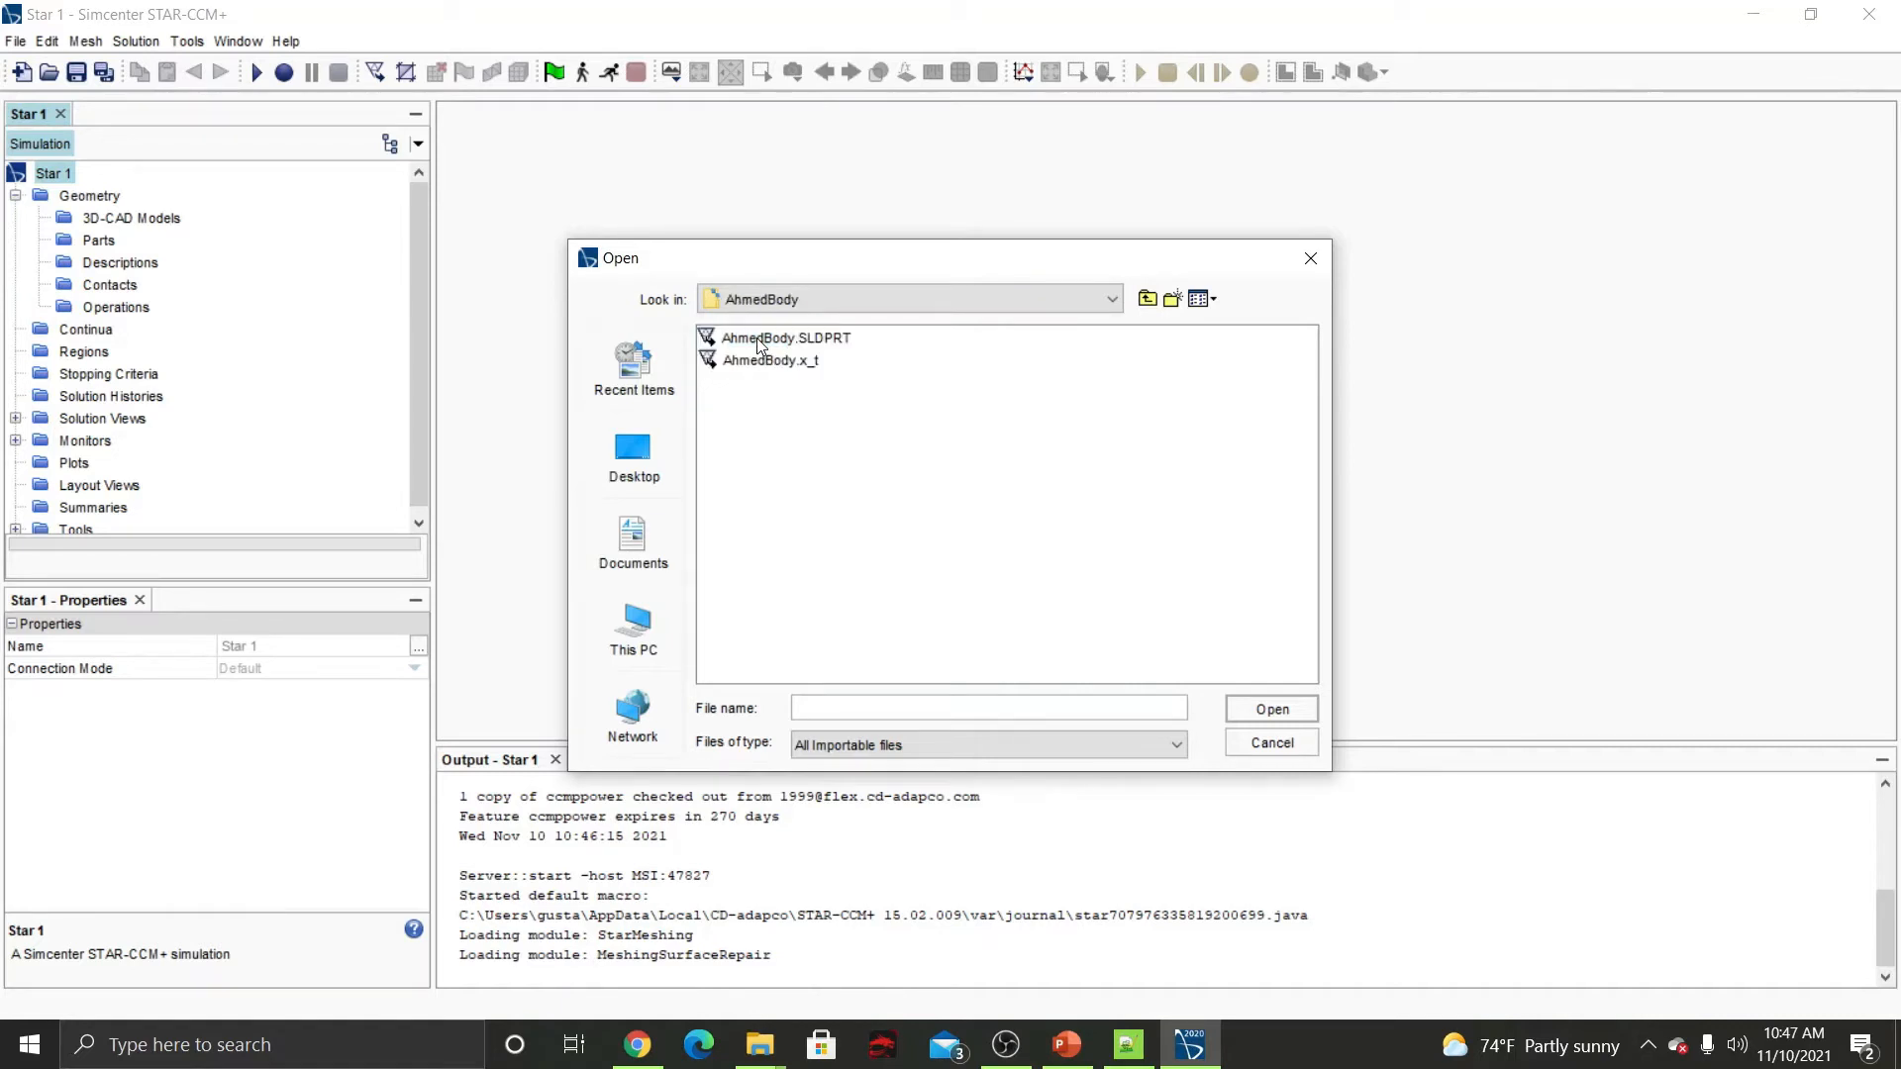
pyautogui.click(777, 360)
pyautogui.click(1271, 709)
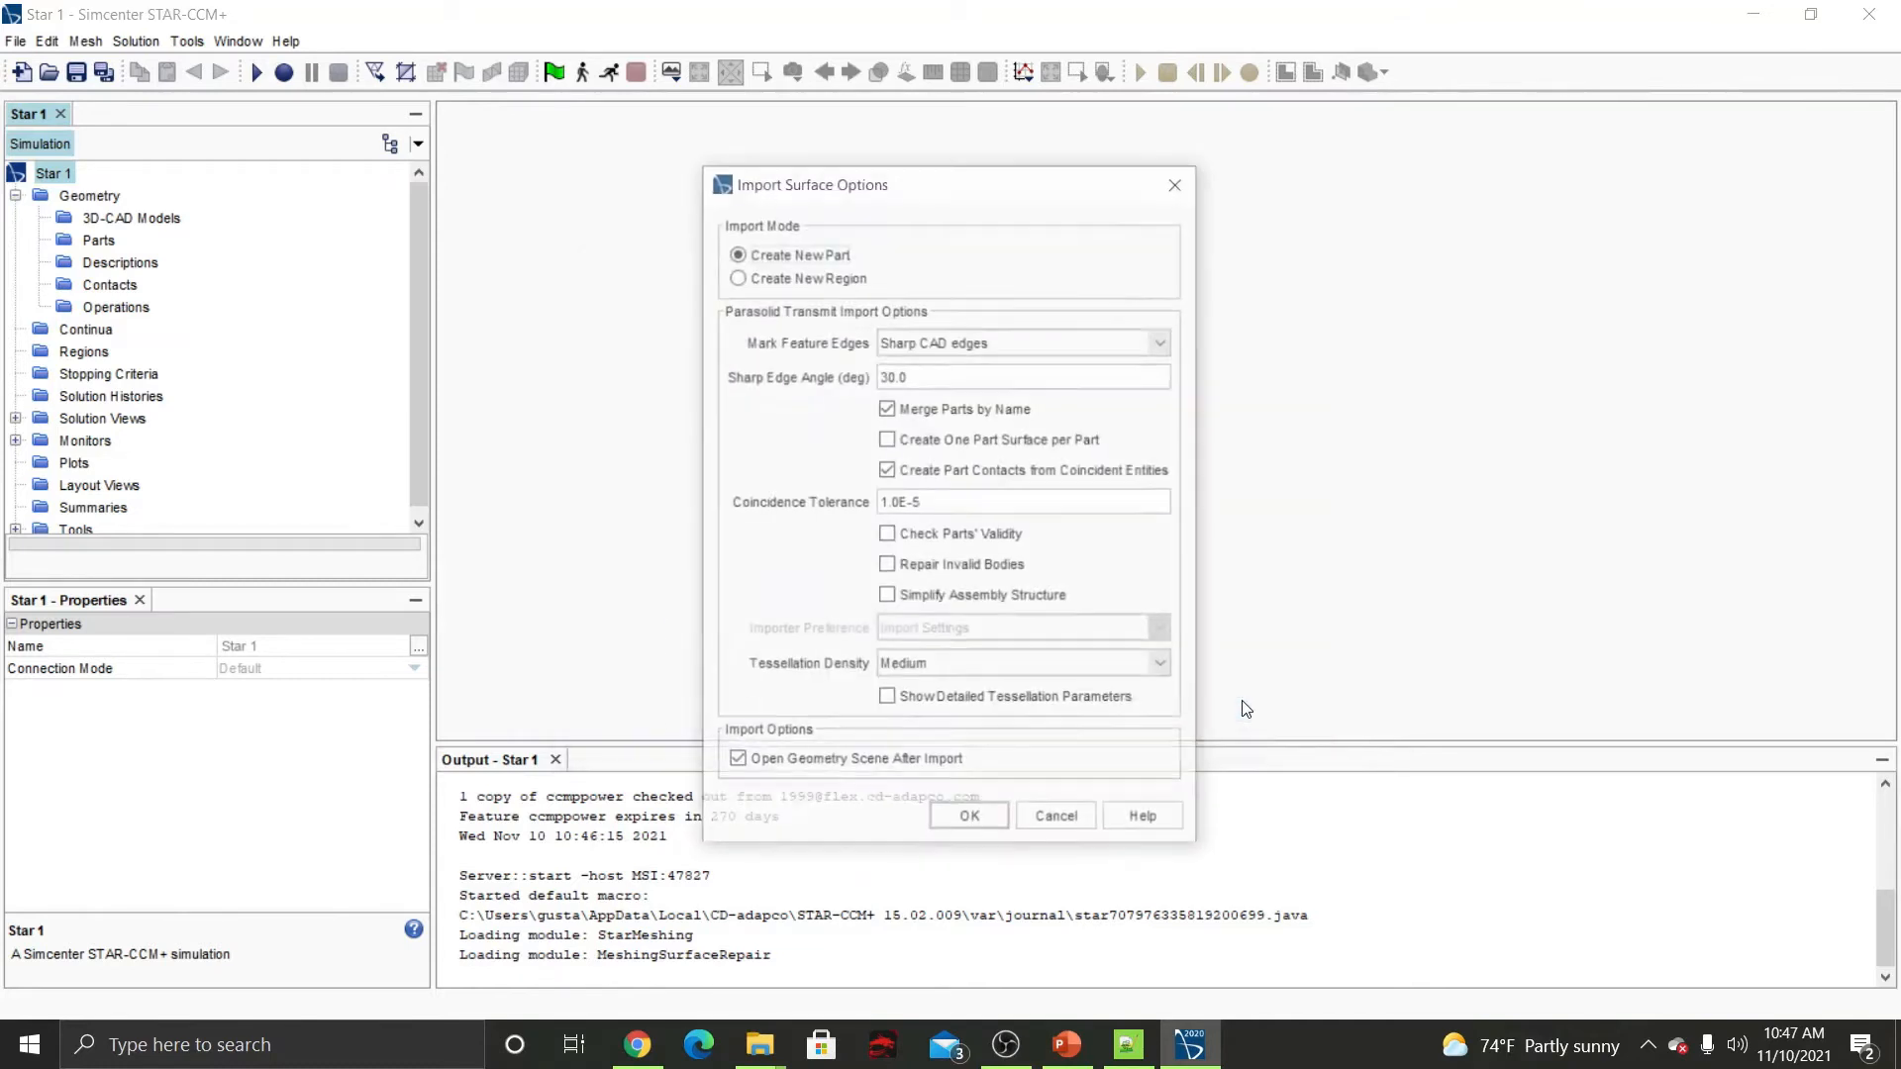
pyautogui.click(970, 821)
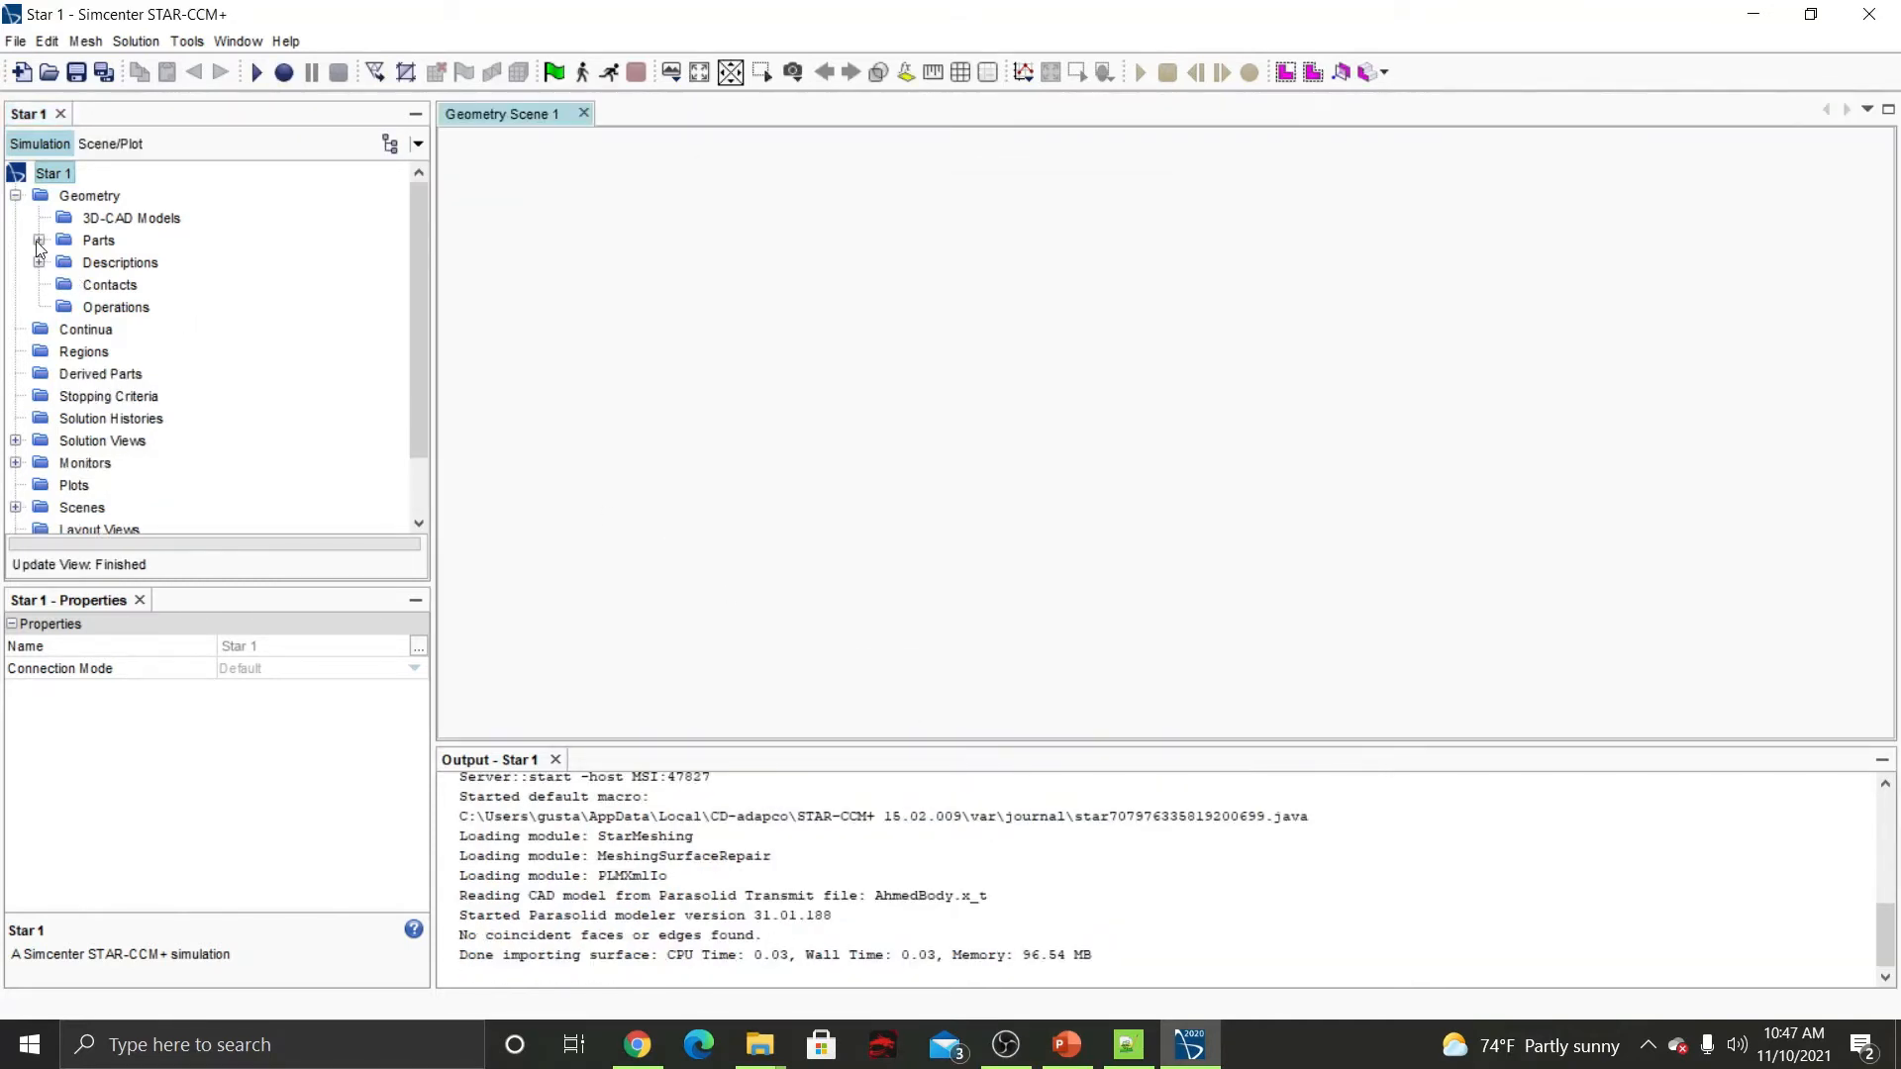
# Rename the Faces surface of the AhmedBody part as AhmedBody.
pyautogui.click(39, 241)
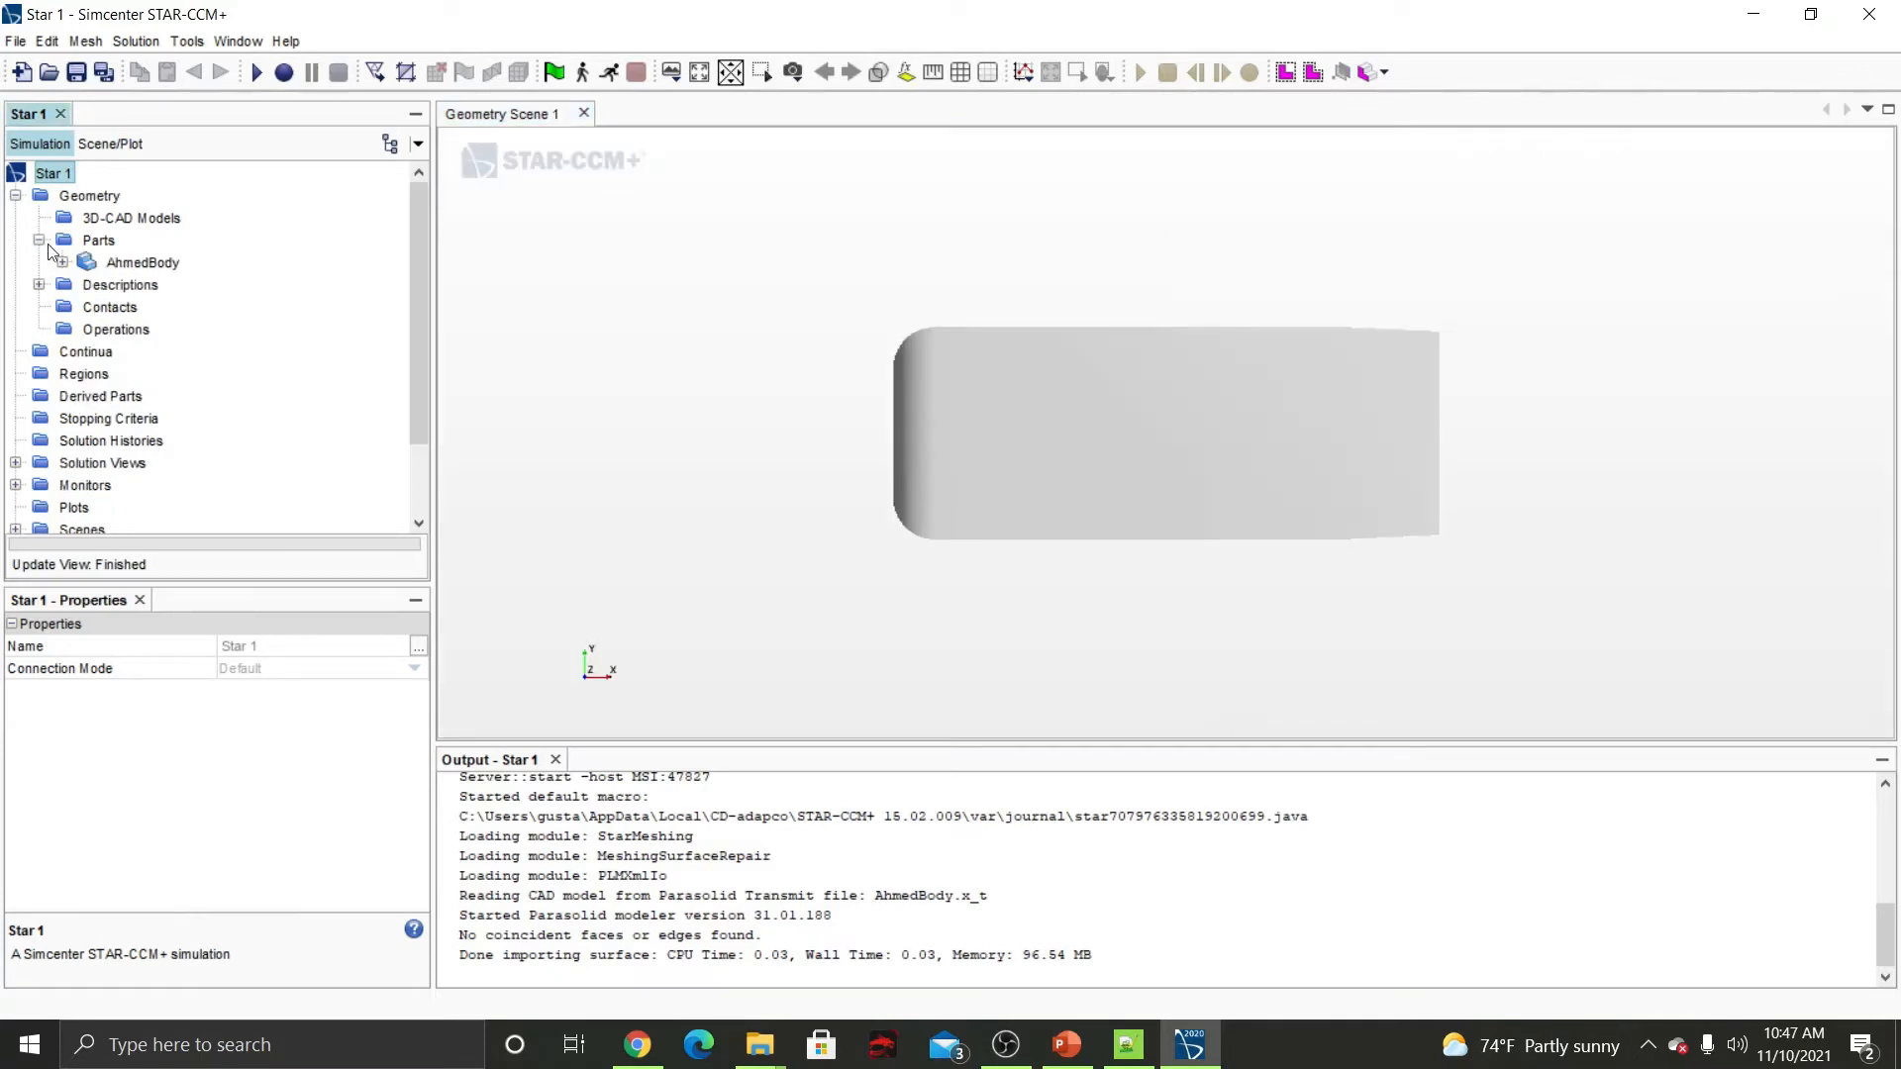
pyautogui.click(63, 262)
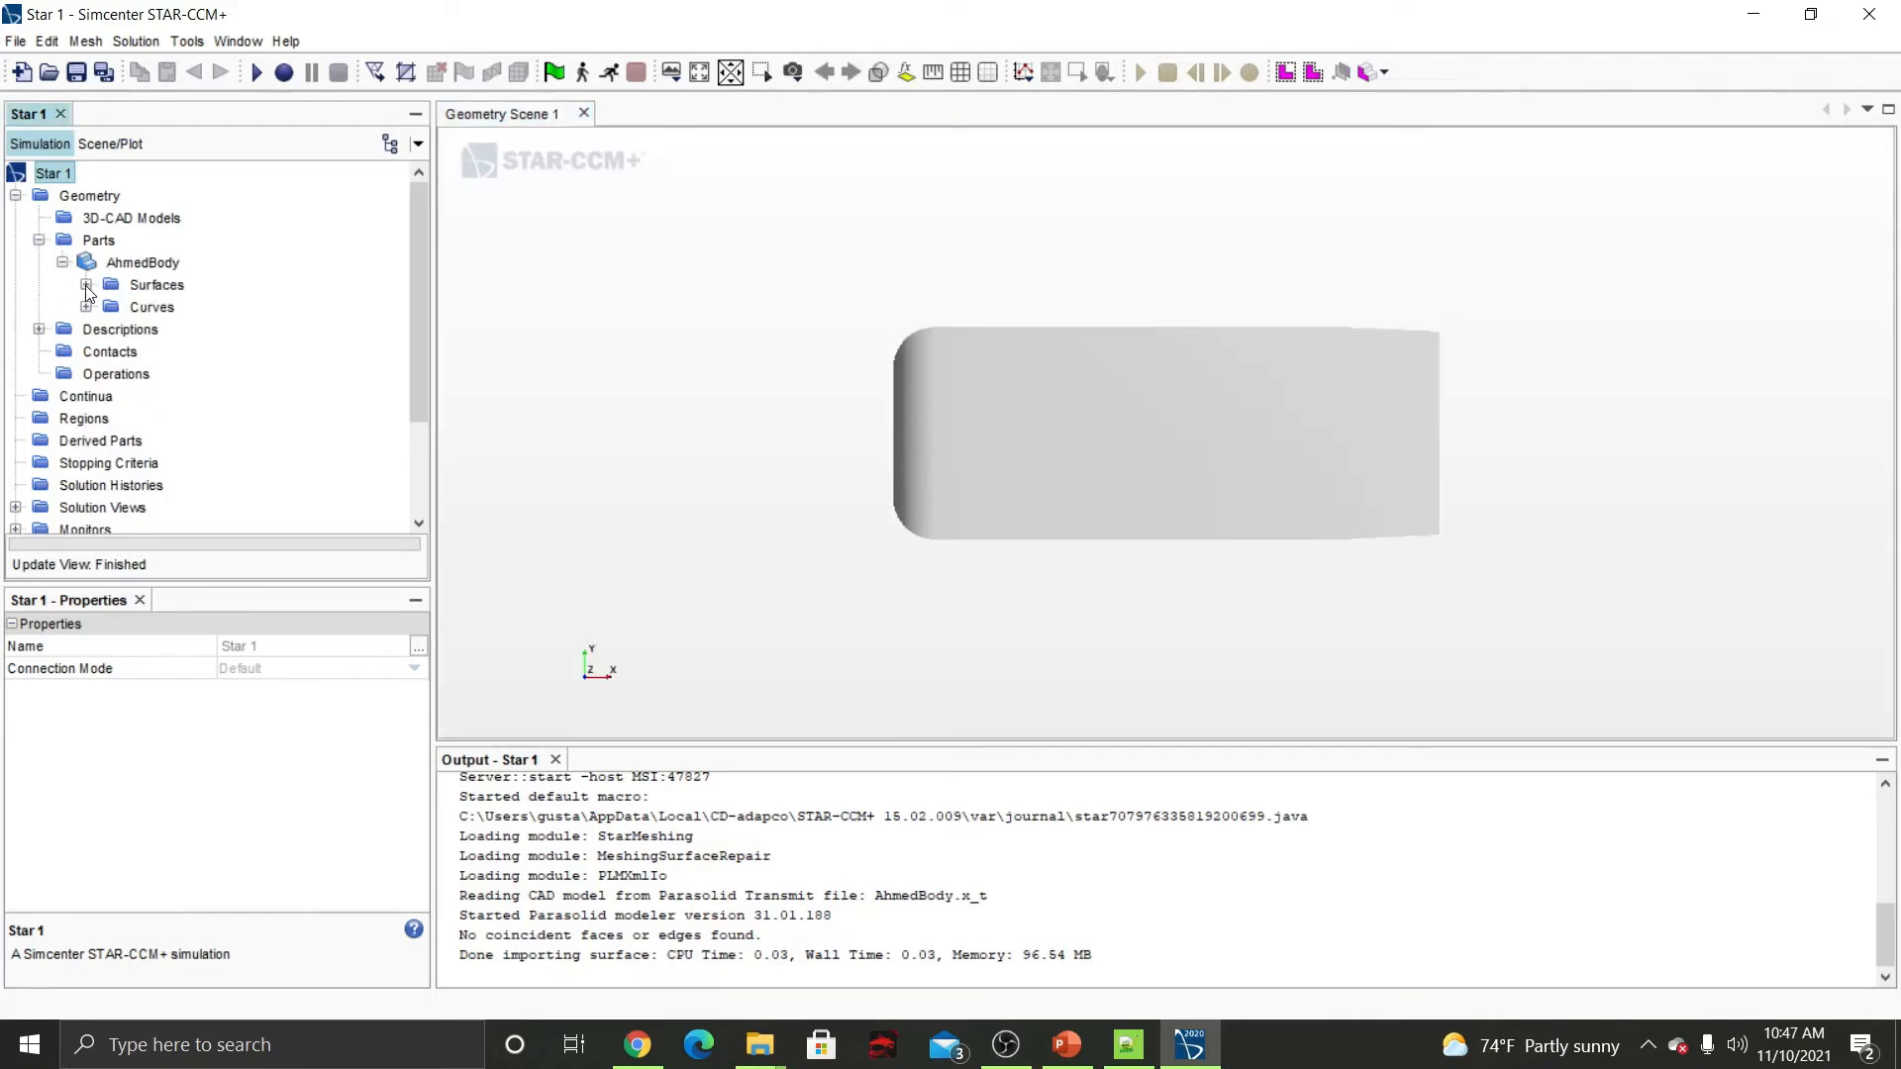
pyautogui.click(86, 285)
pyautogui.click(170, 308)
pyautogui.rightClick(168, 310)
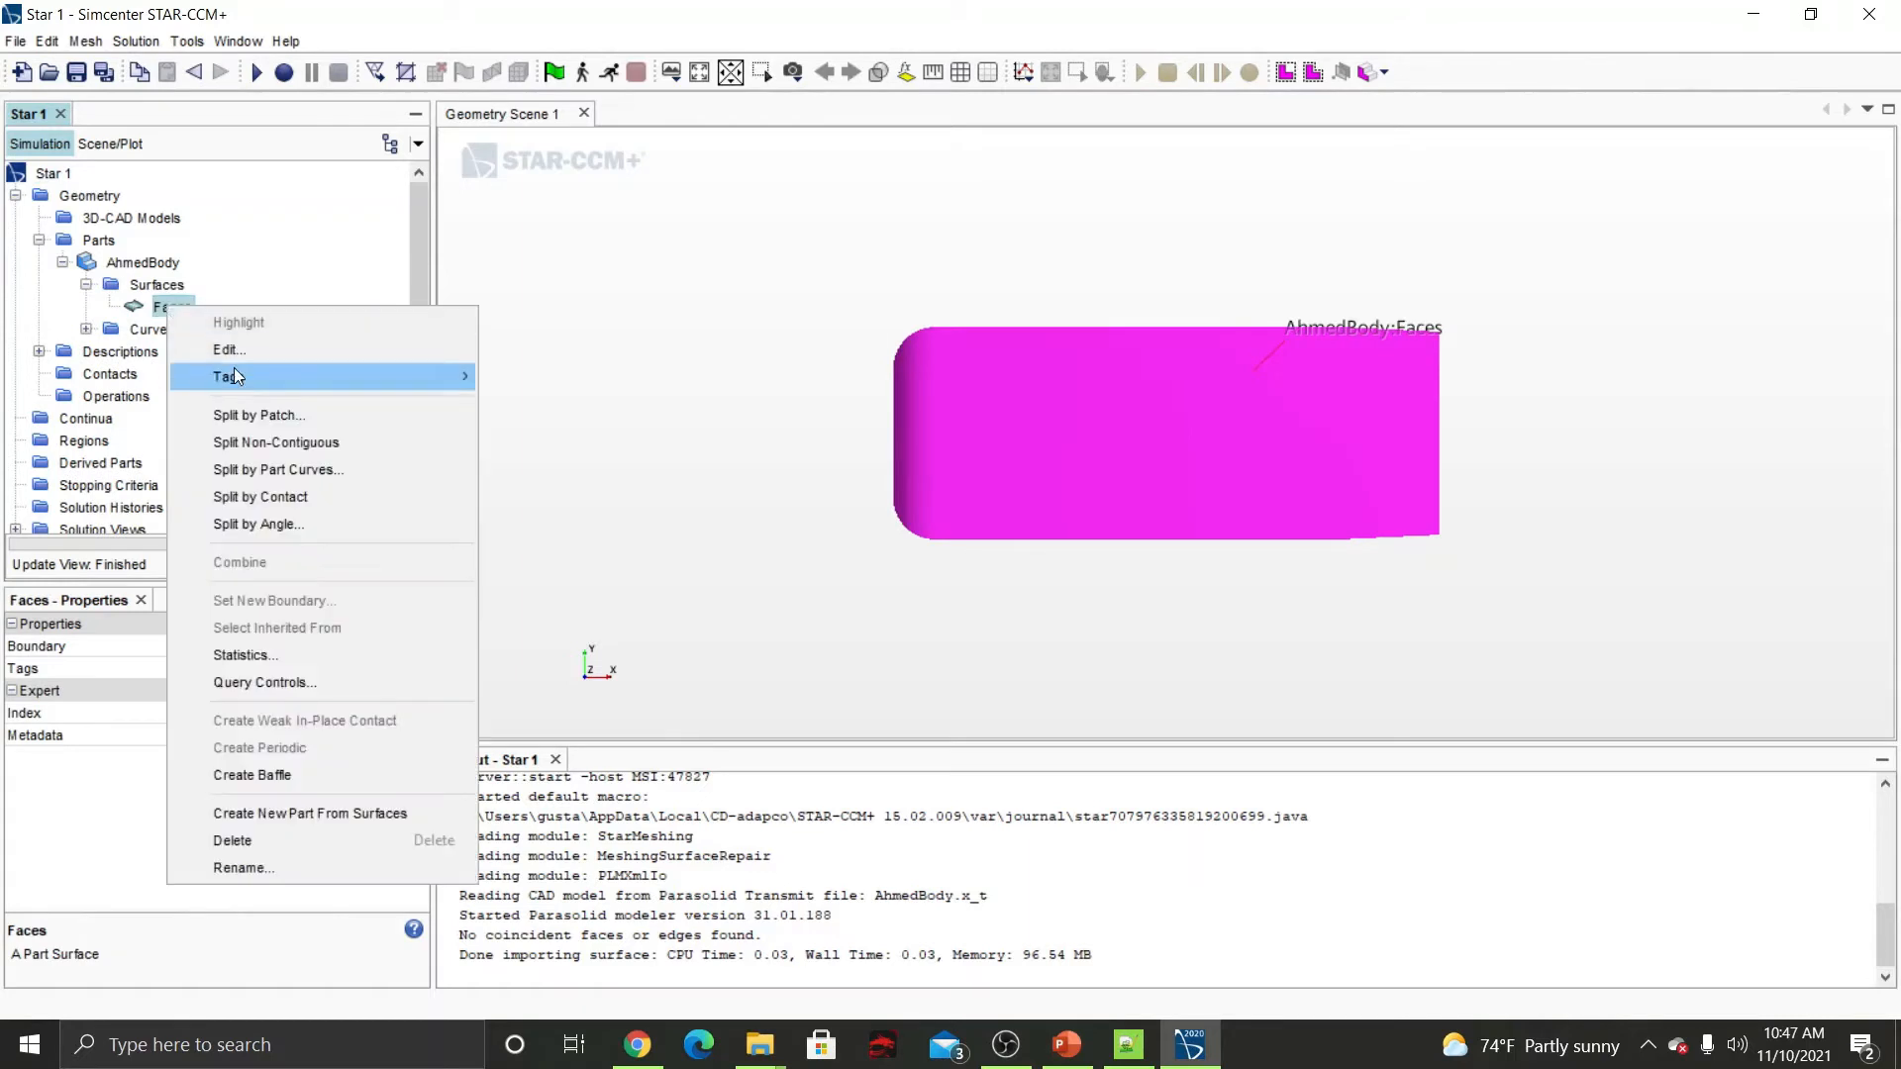
pyautogui.click(361, 863)
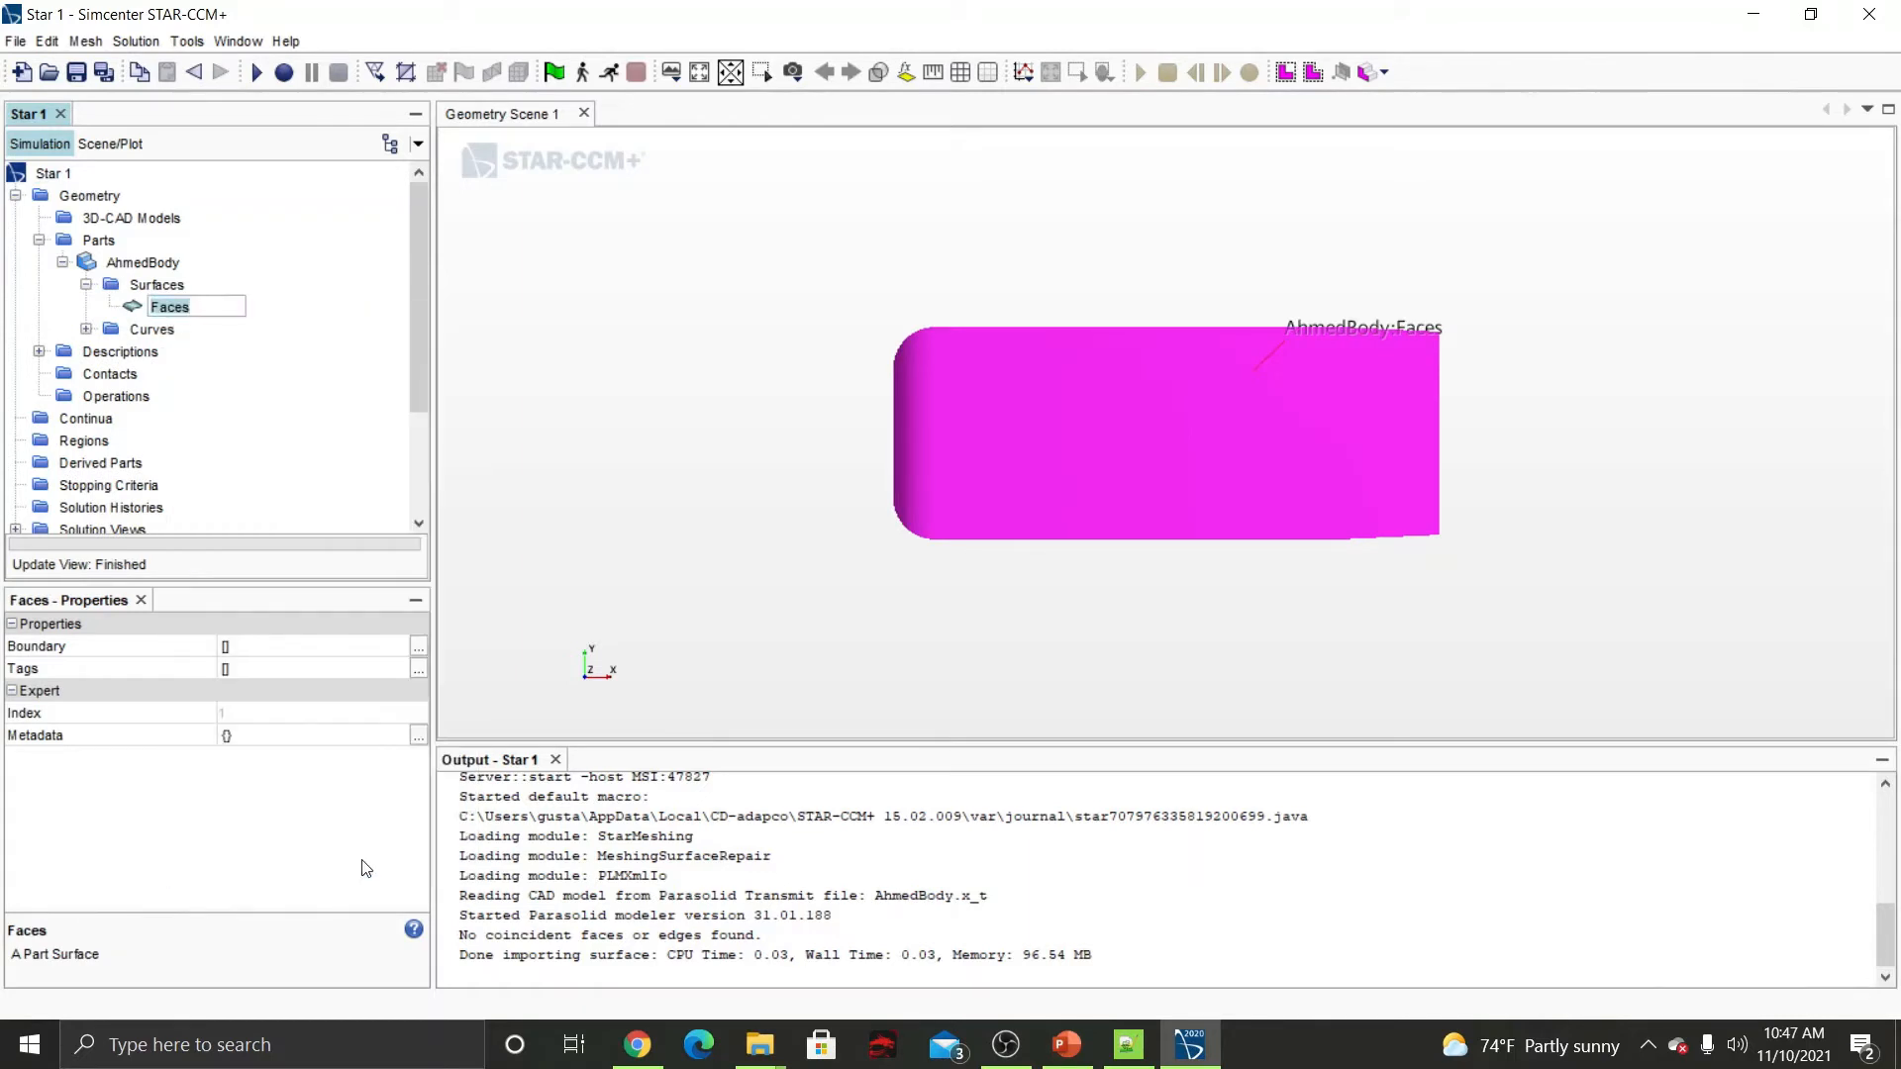
pyautogui.write('AhmedB')
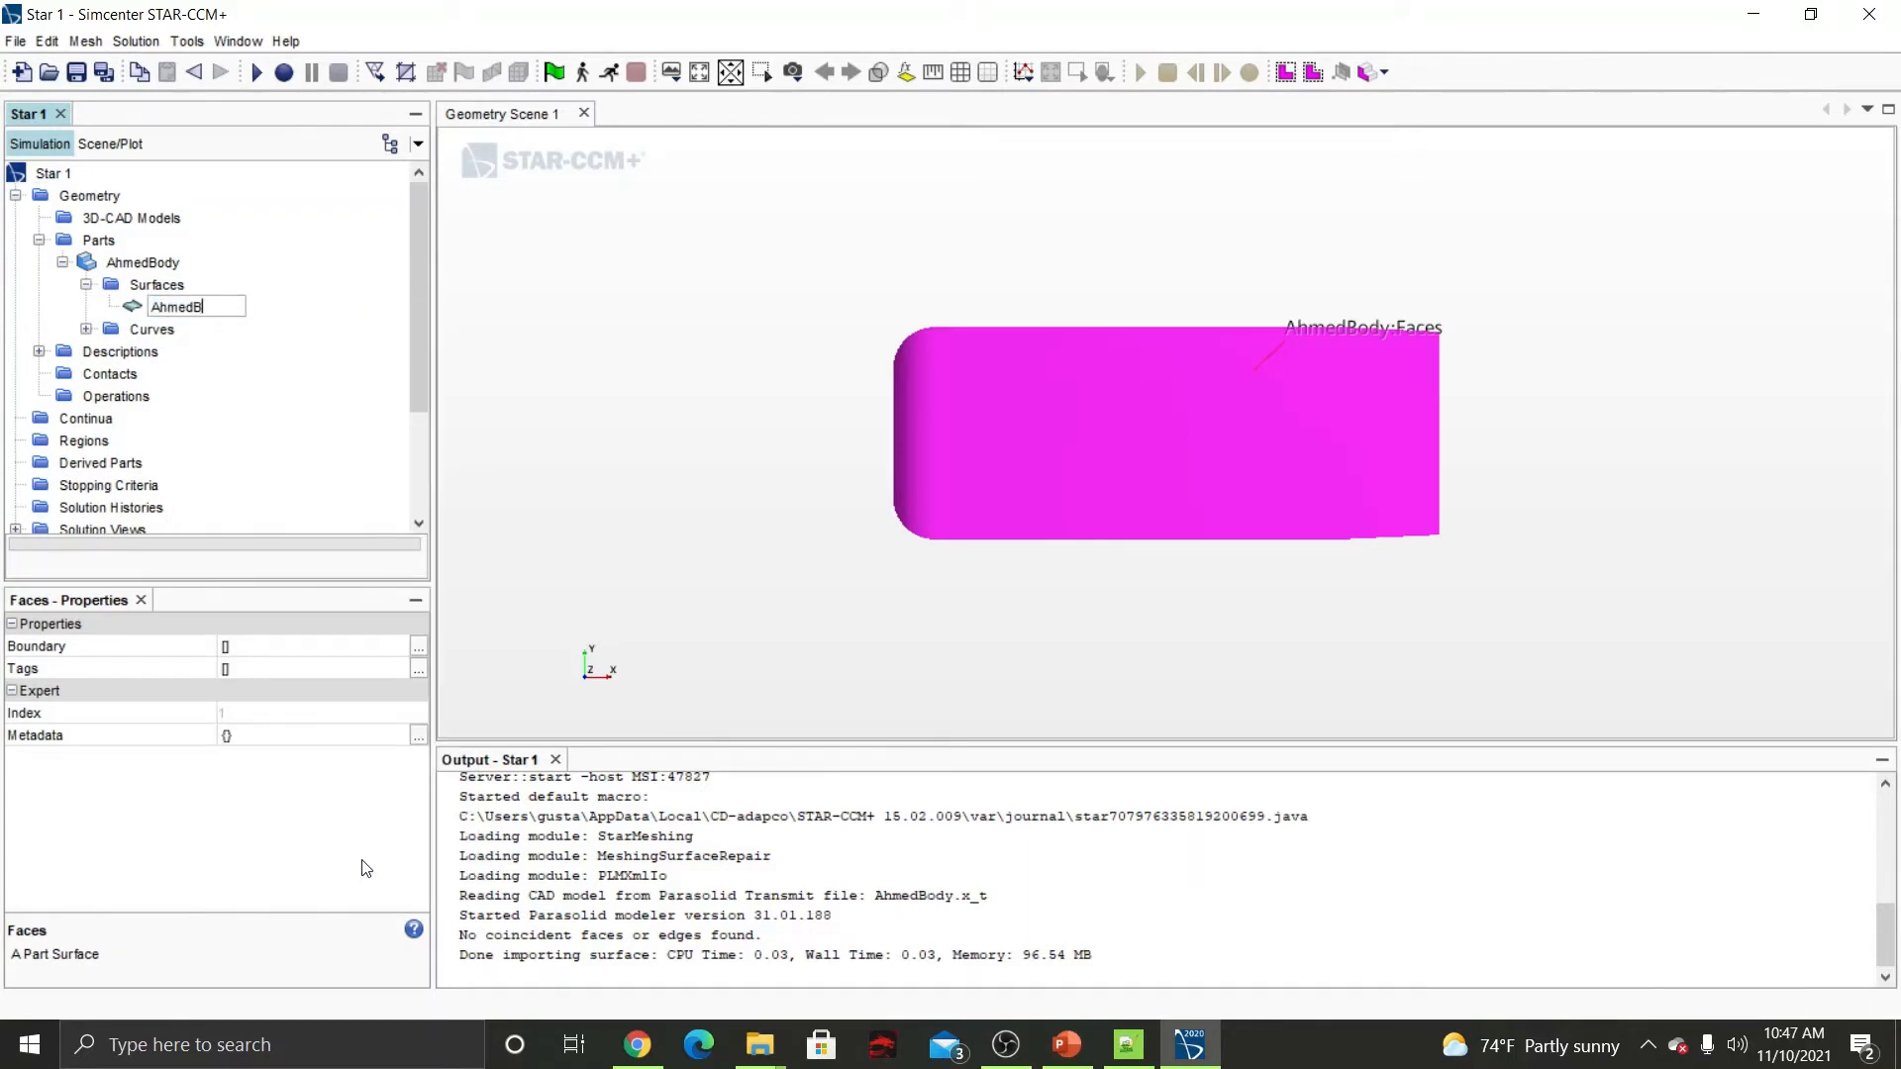
pyautogui.write('ody')
pyautogui.press('Return')
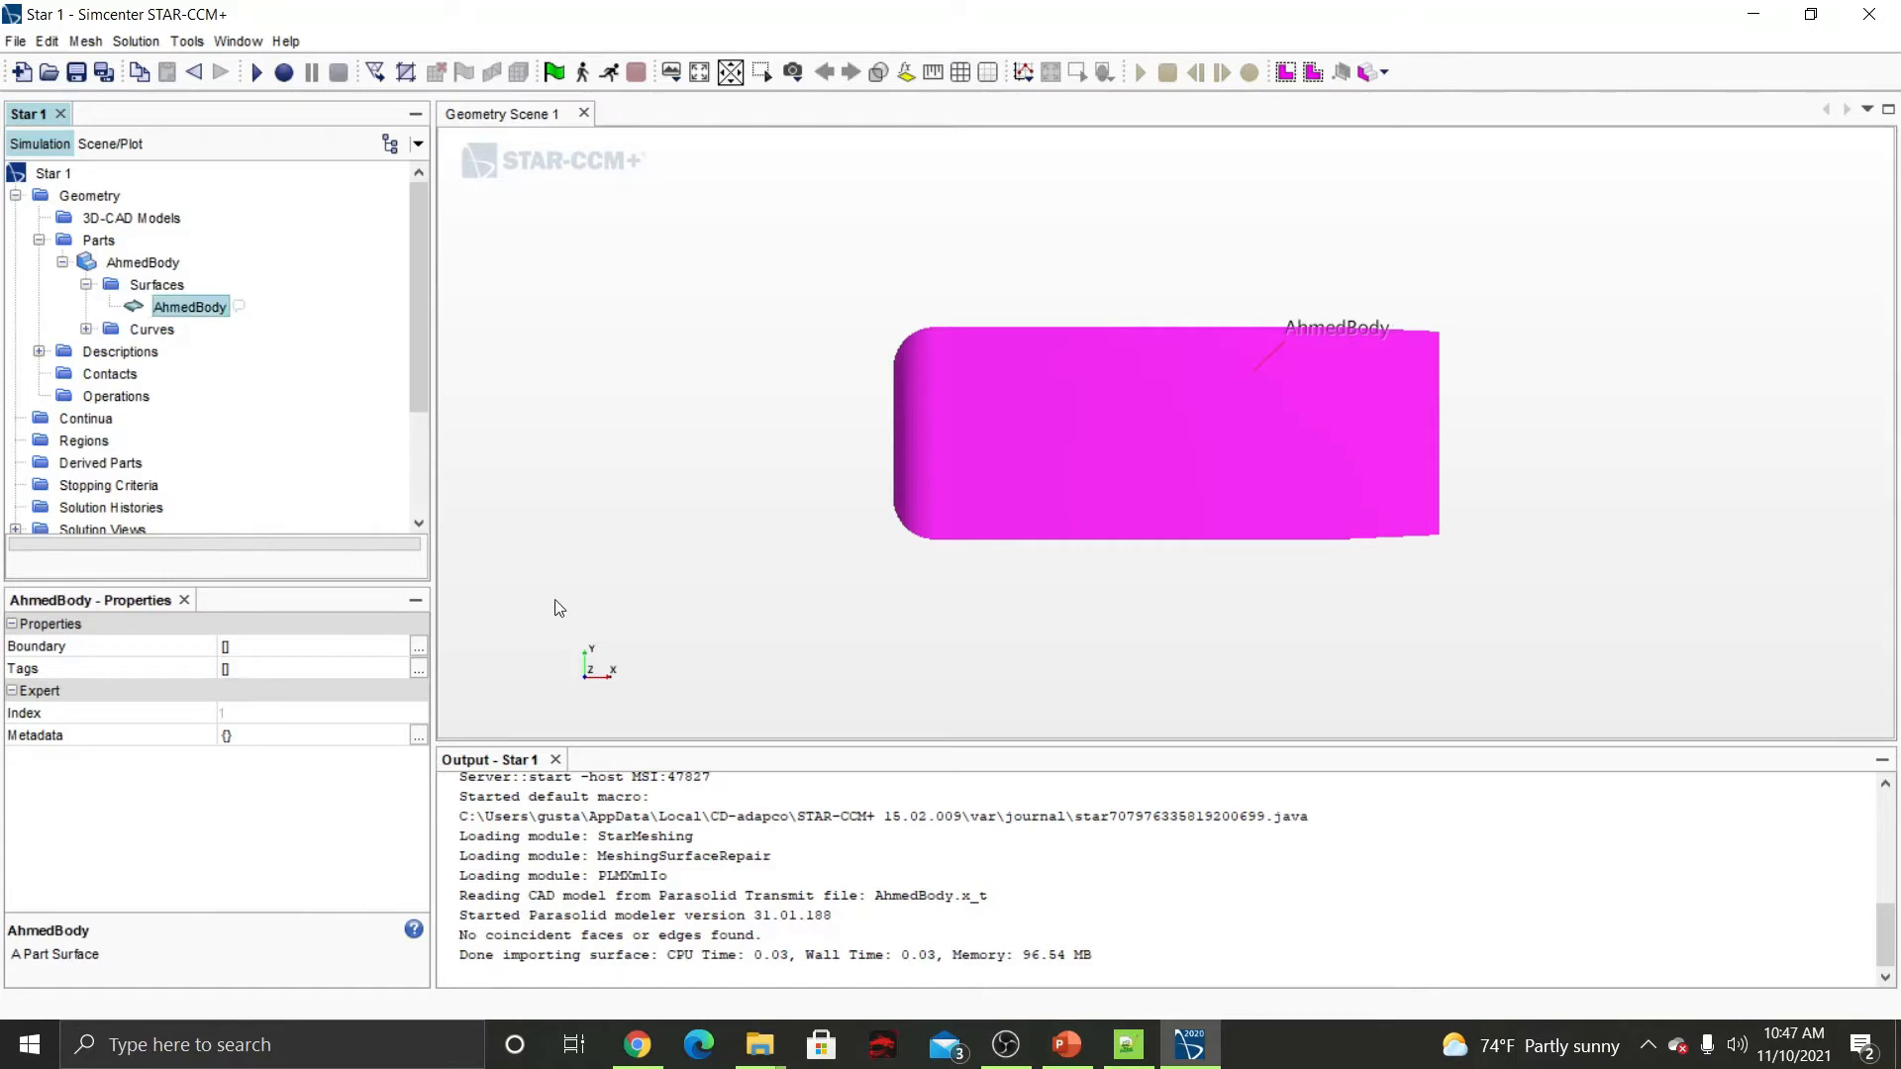
# Examine the imported AhmedBody geometry from the side and front in the geometry scene.
pyautogui.click(806, 453)
pyautogui.moveTo(806, 454); pyautogui.dragTo(837, 390)
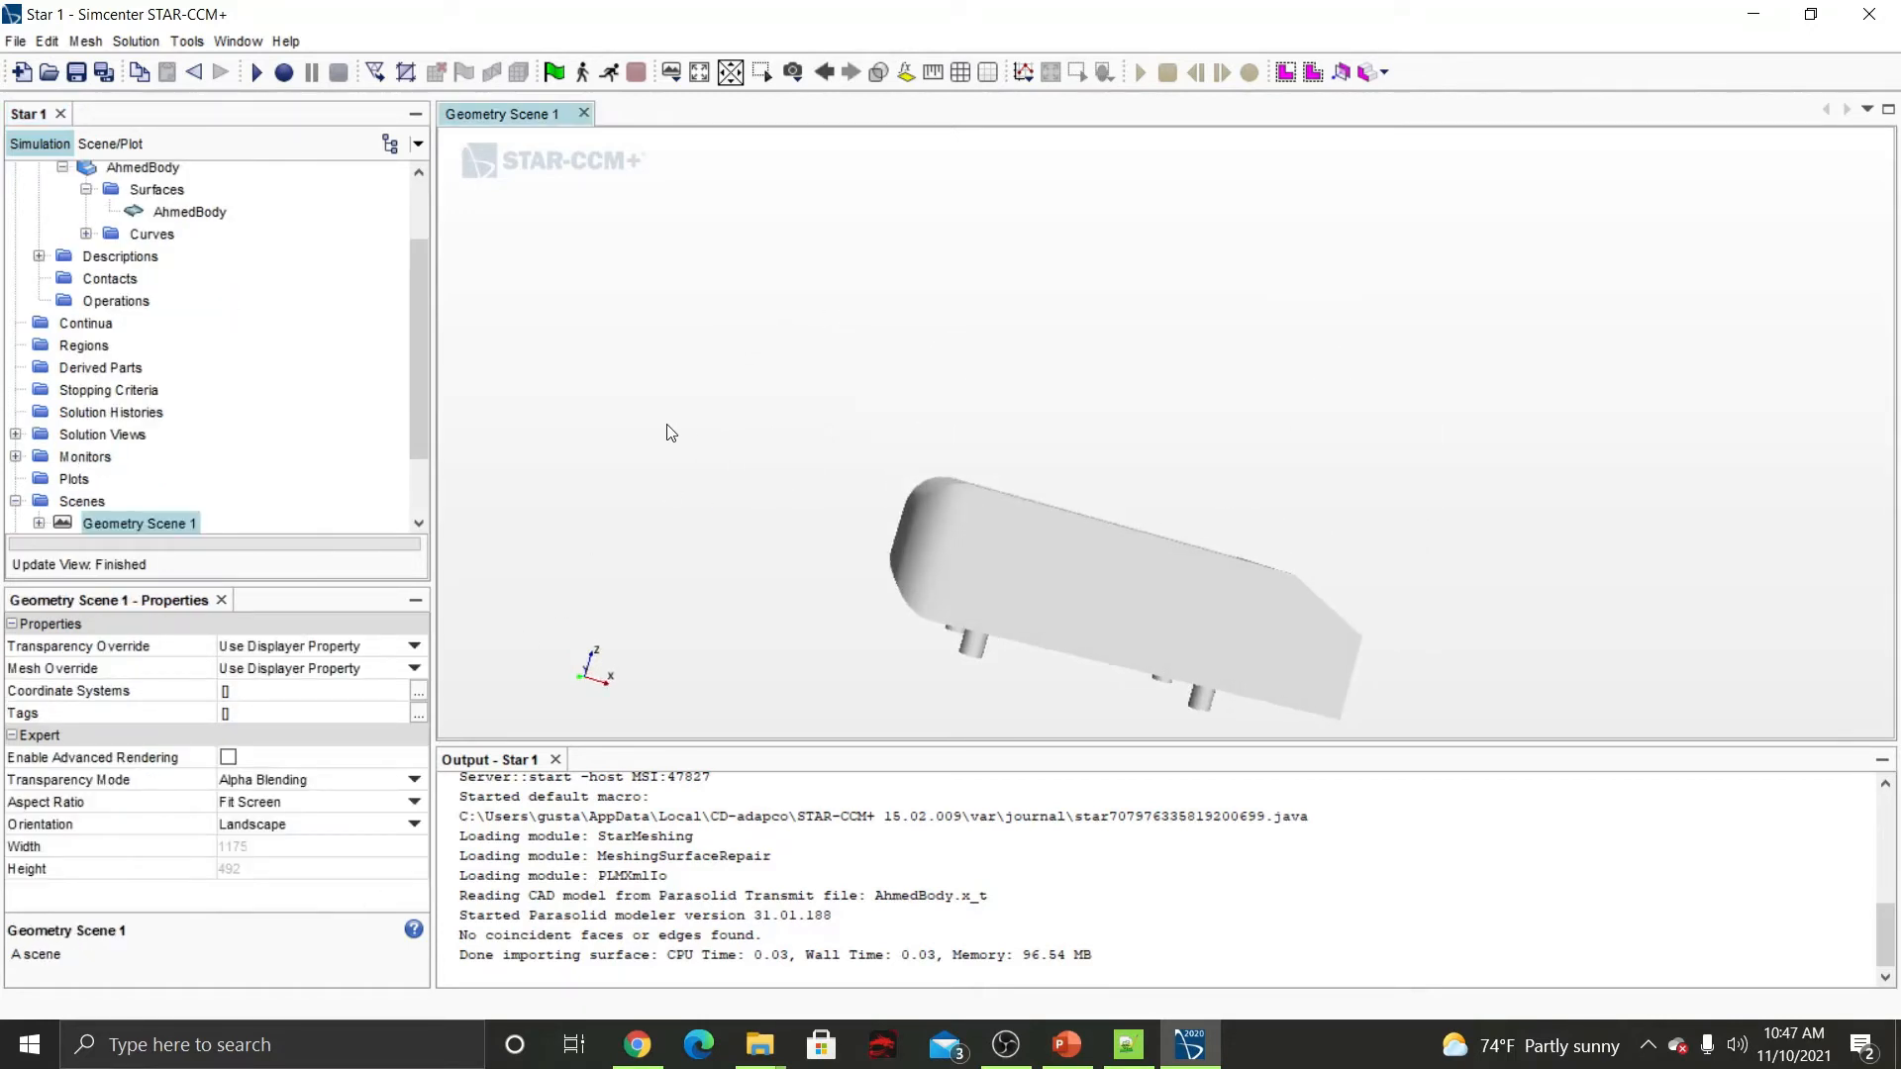
pyautogui.moveTo(671, 433); pyautogui.dragTo(973, 435)
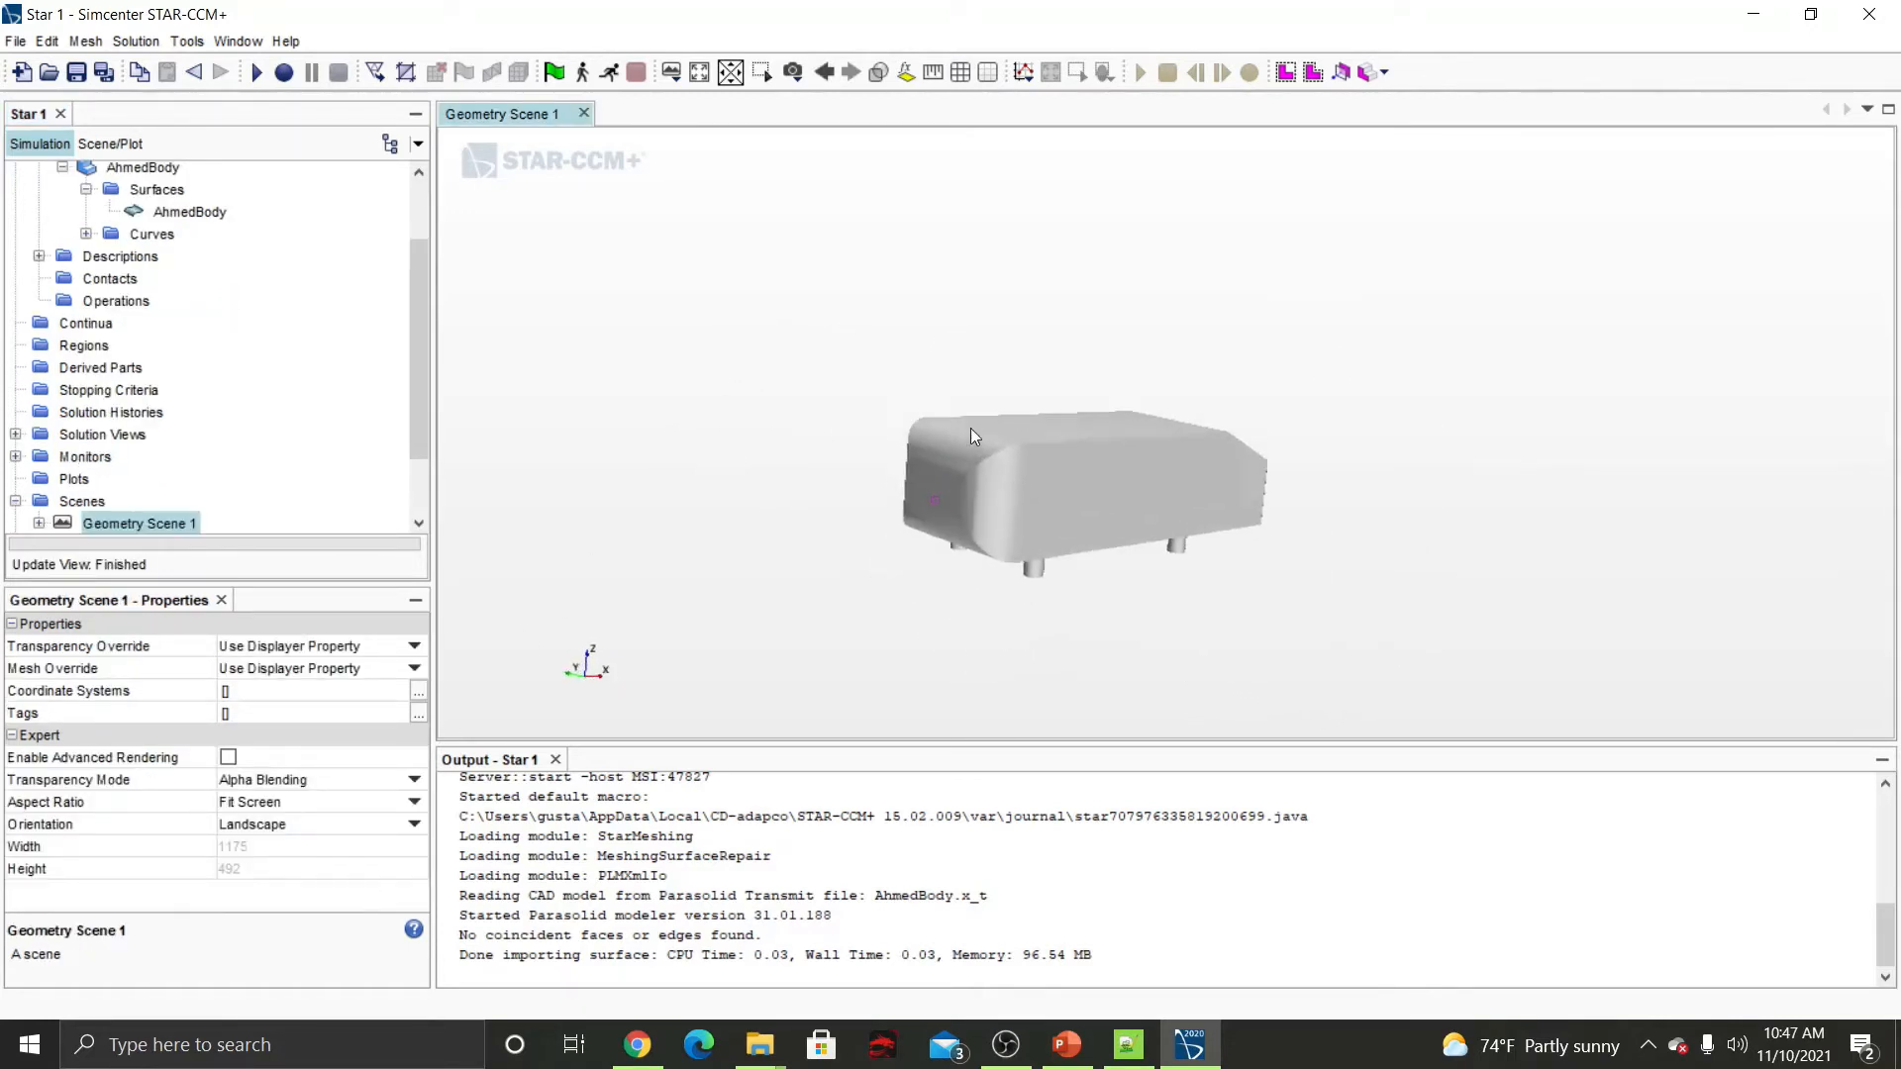
pyautogui.moveTo(970, 428); pyautogui.dragTo(1000, 386, button='right')
pyautogui.scroll(5, 1102, 370)
pyautogui.moveTo(1094, 430); pyautogui.dragTo(1087, 366, button='right')
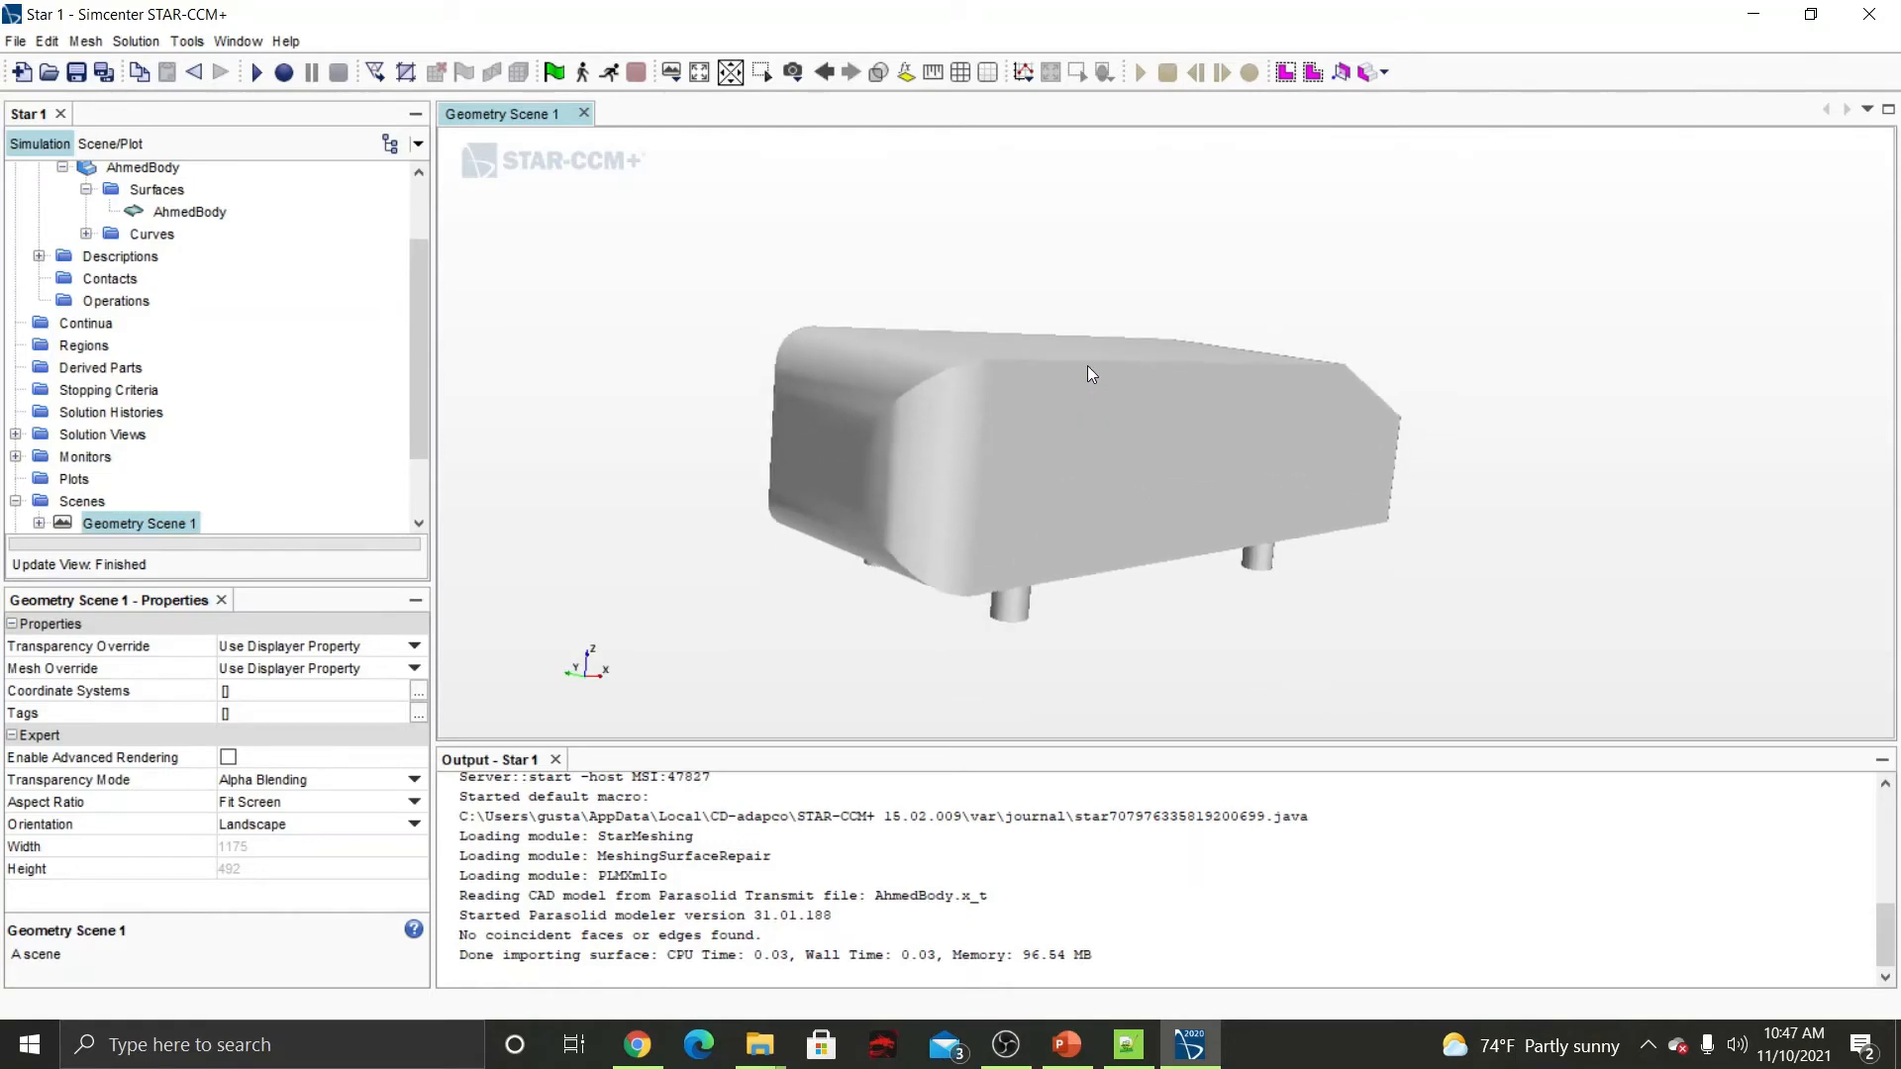
pyautogui.rightClick(1087, 365)
# Try to play the macro TheSandwich.java from the Documents folder.
pyautogui.click(860, 302)
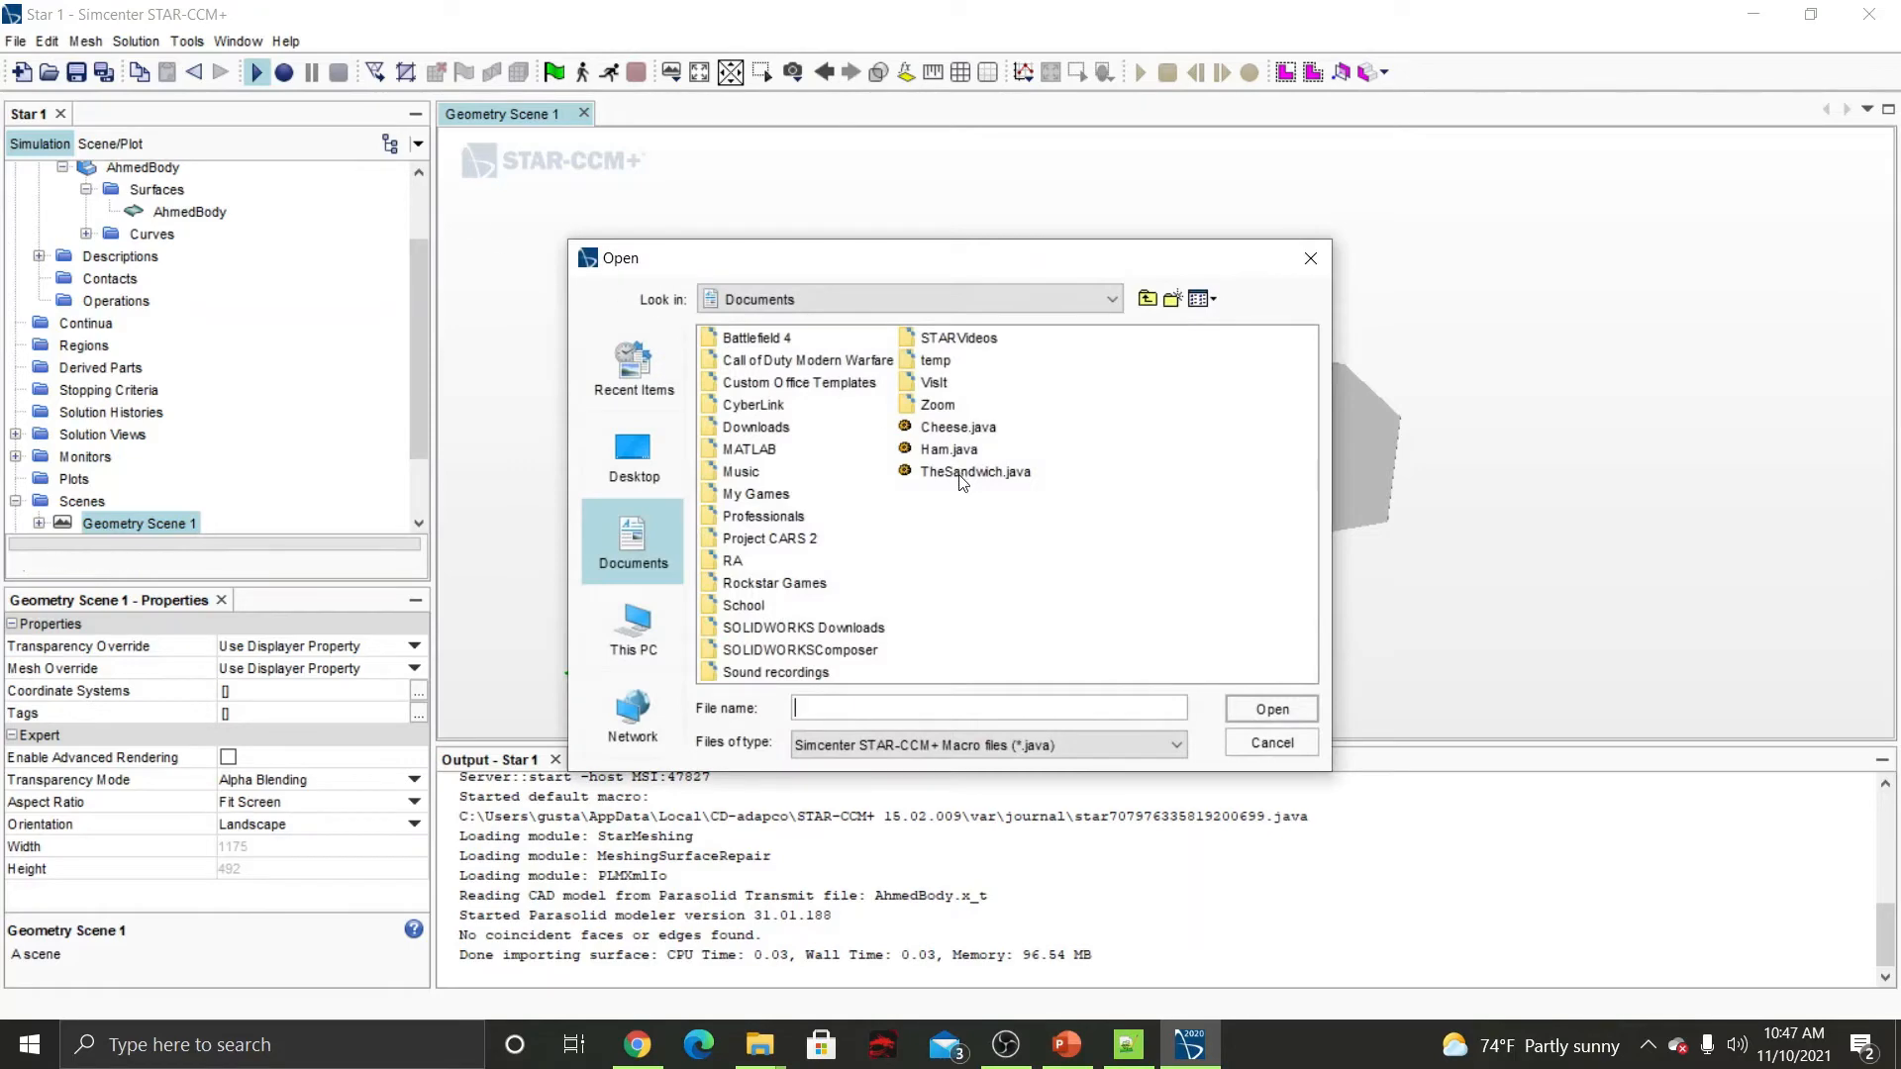
pyautogui.click(963, 473)
pyautogui.click(1297, 708)
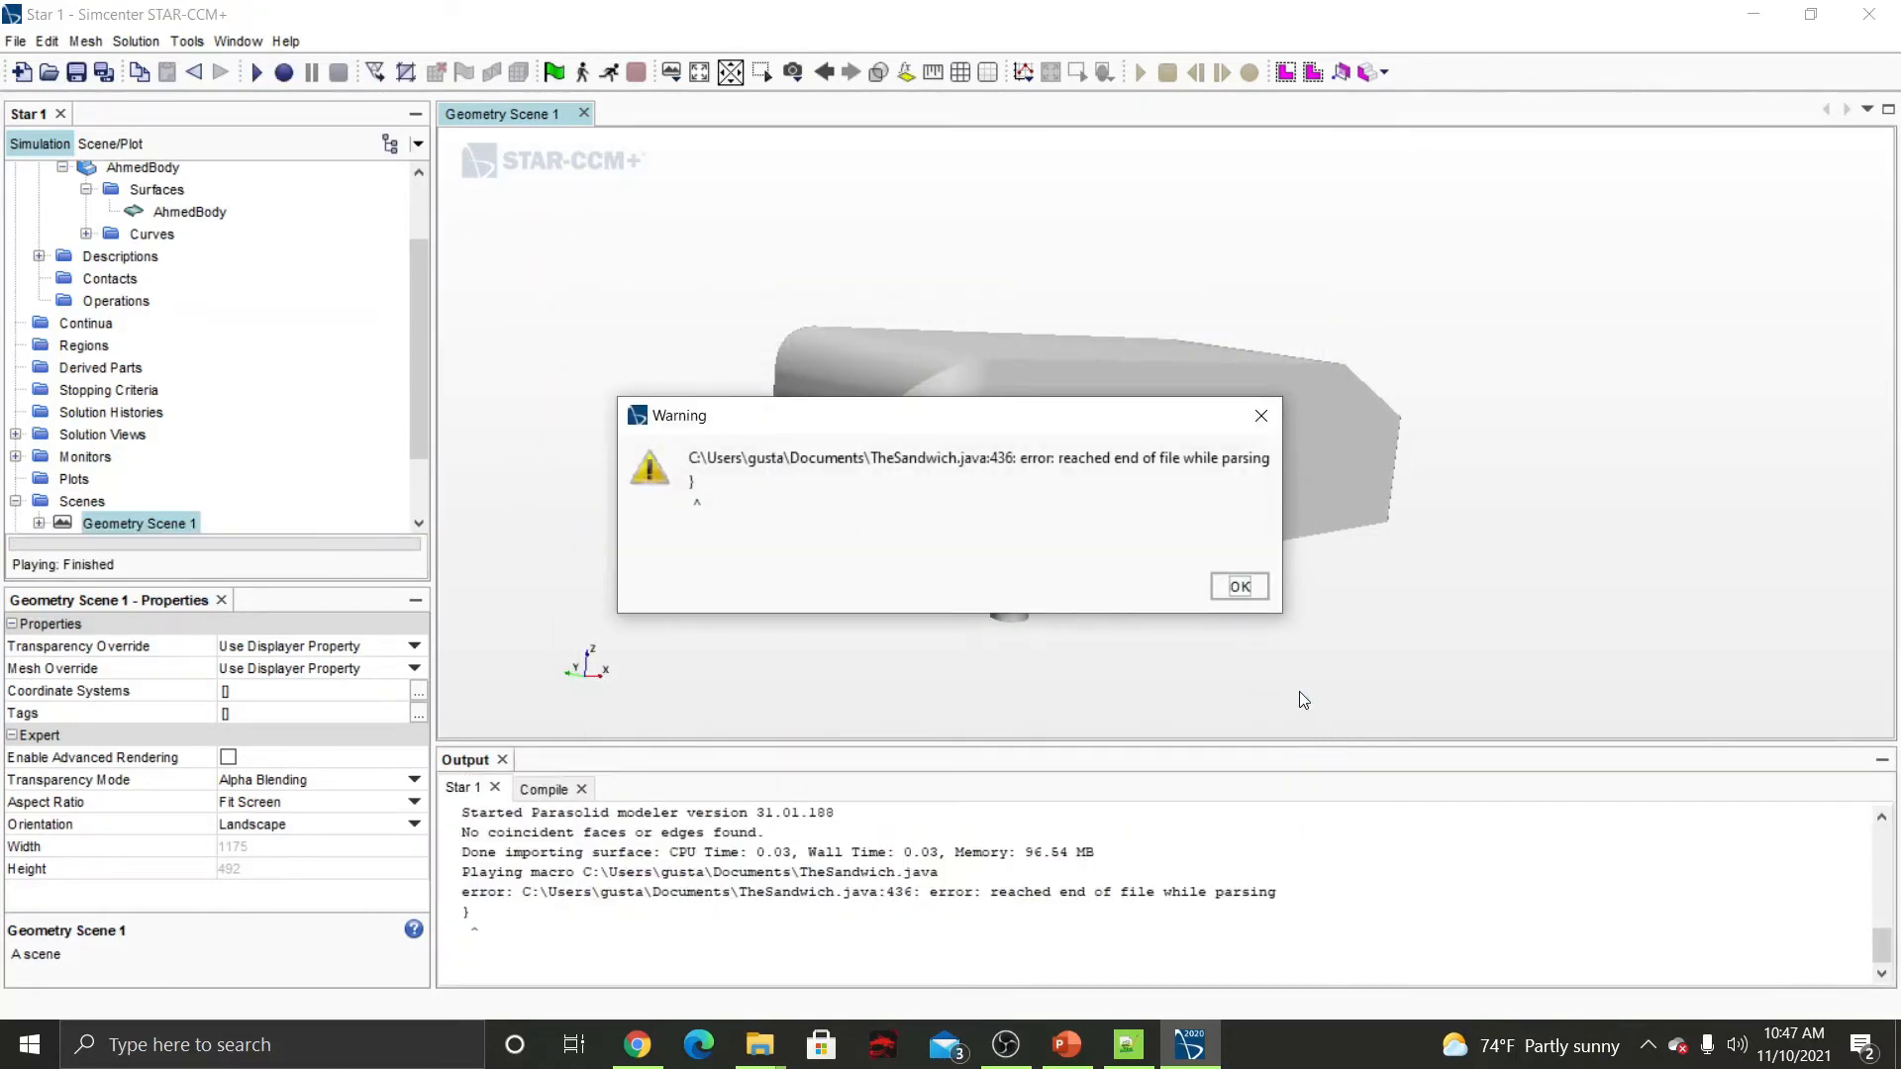
pyautogui.click(1256, 585)
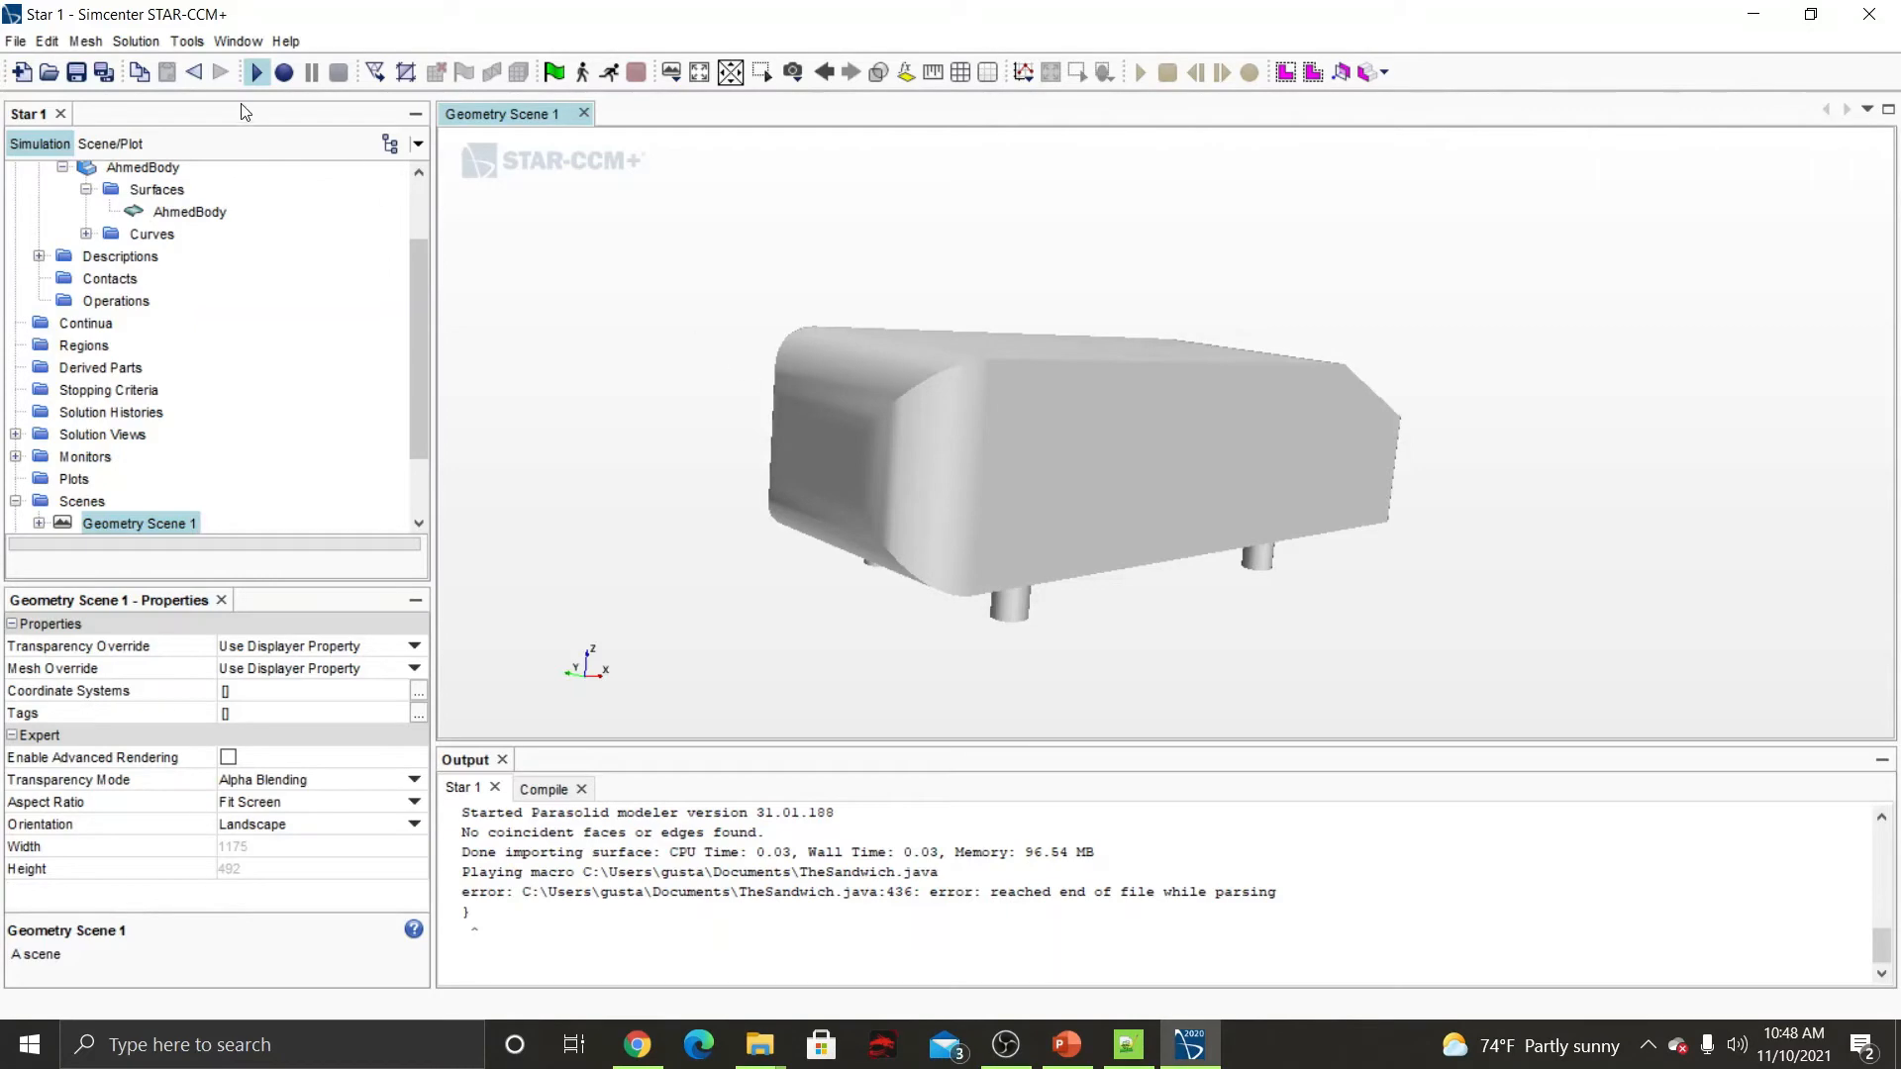
# Switch to Notepad++ and examine the execute, executeham and executecheese methods in TheSandwich.java.
pyautogui.click(1124, 1044)
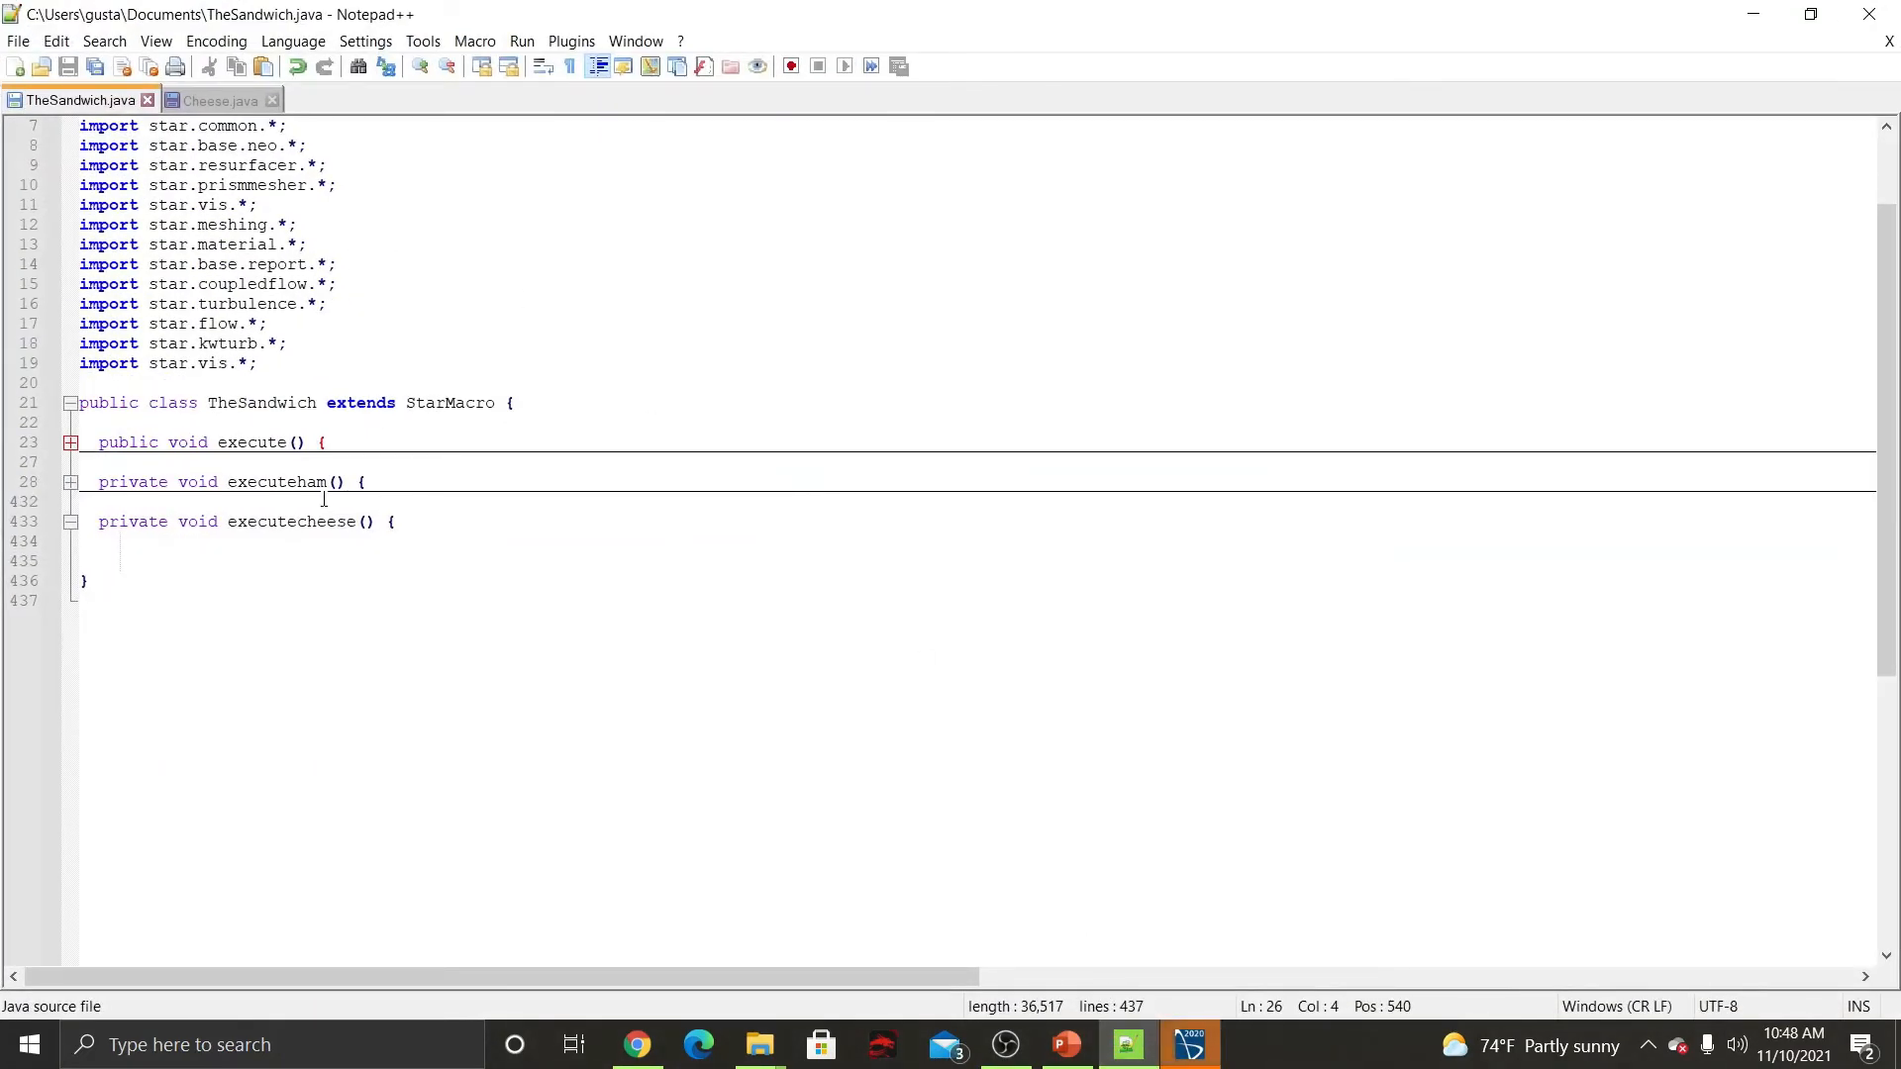
pyautogui.click(67, 446)
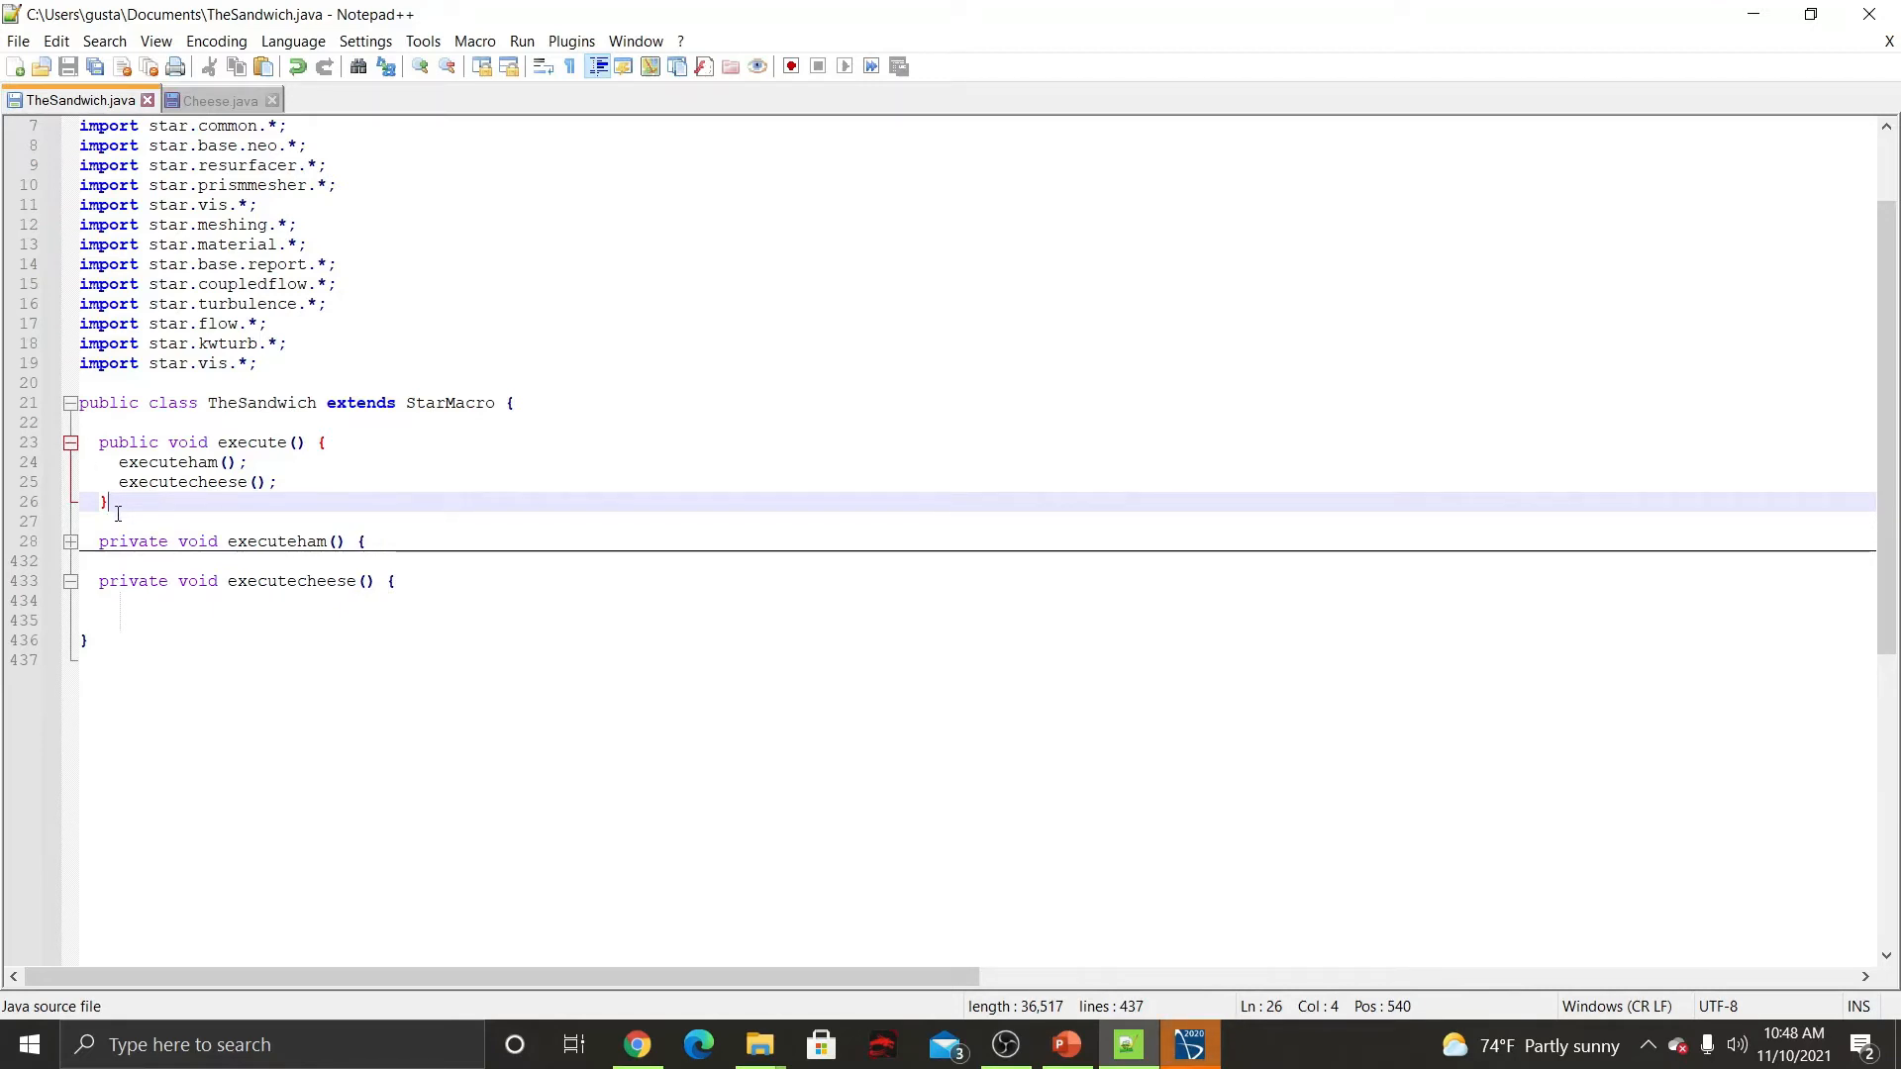
pyautogui.click(386, 541)
pyautogui.click(63, 584)
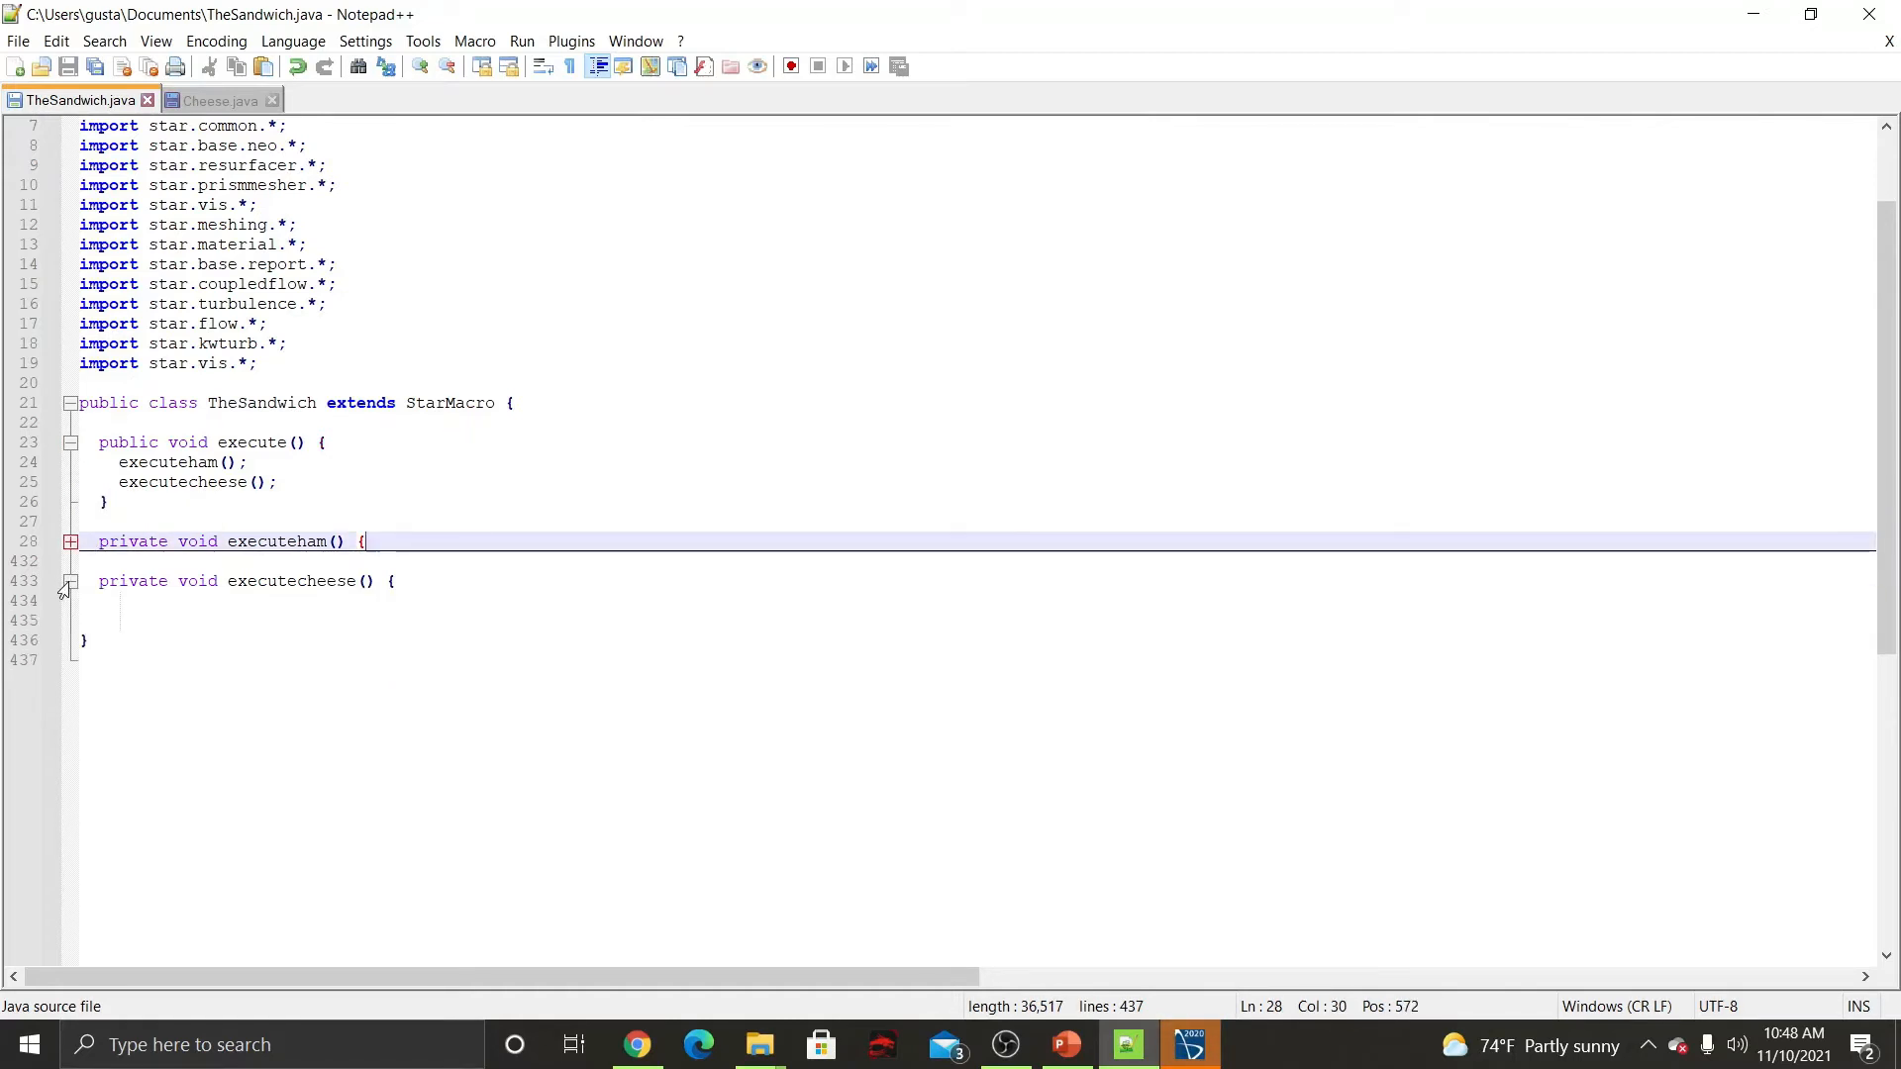
pyautogui.click(70, 581)
pyautogui.click(142, 606)
pyautogui.click(136, 622)
pyautogui.click(105, 661)
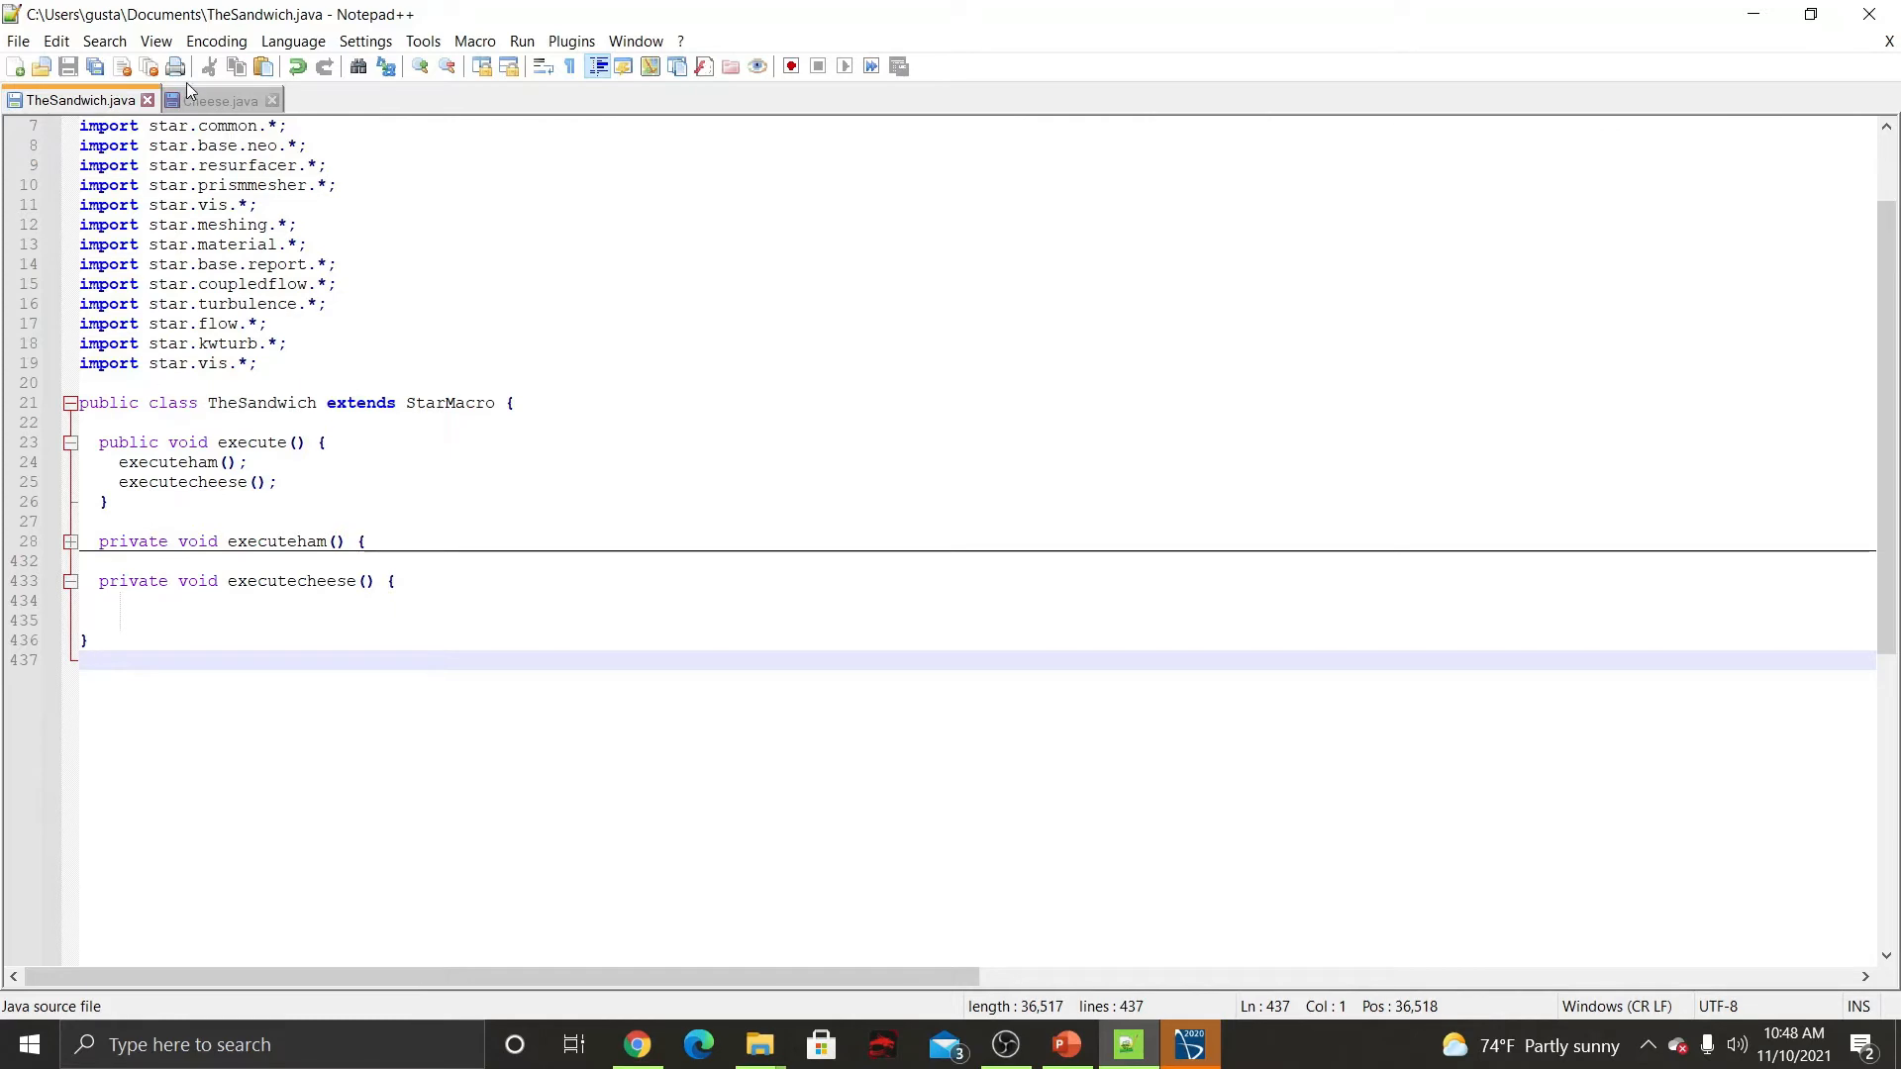
# Copy the whole body of the executecheese method in Cheese.java, from the Simulation simulation_0 declaration through its last setInput line.
pyautogui.click(203, 101)
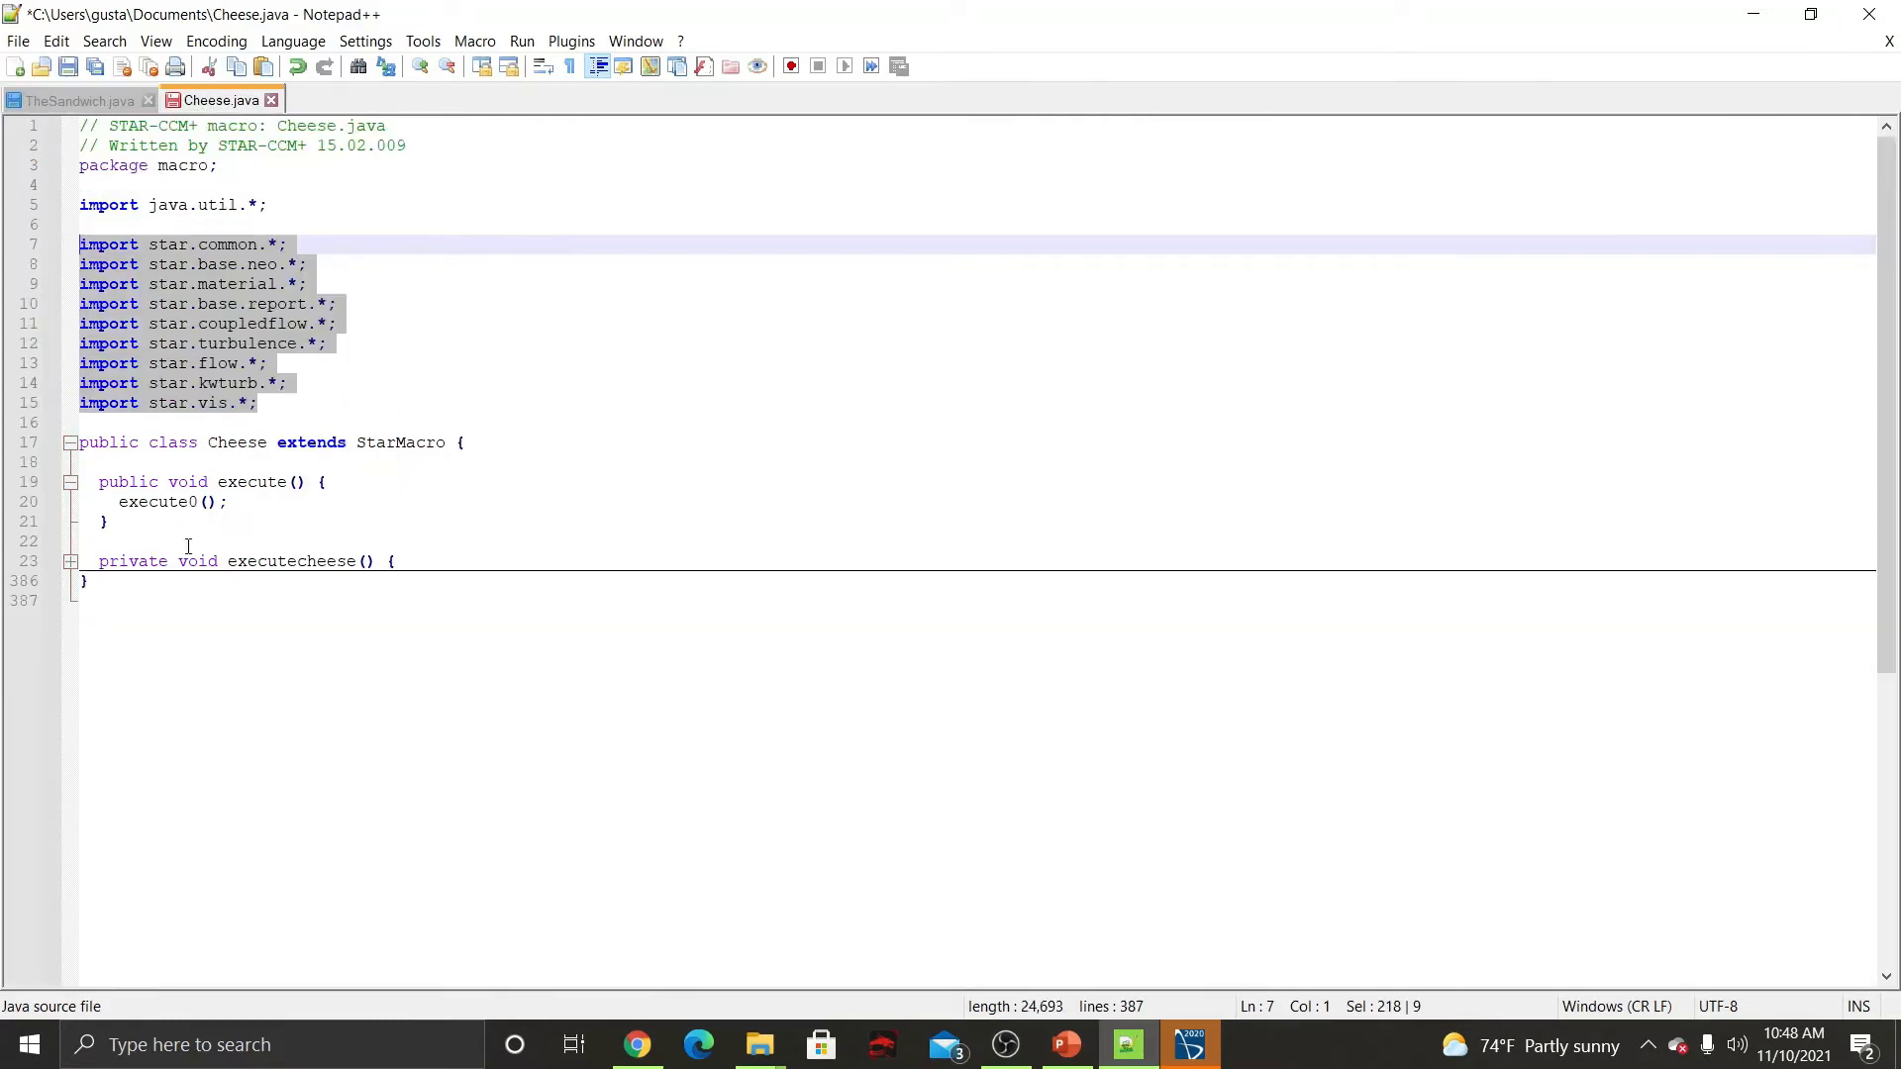
pyautogui.click(70, 562)
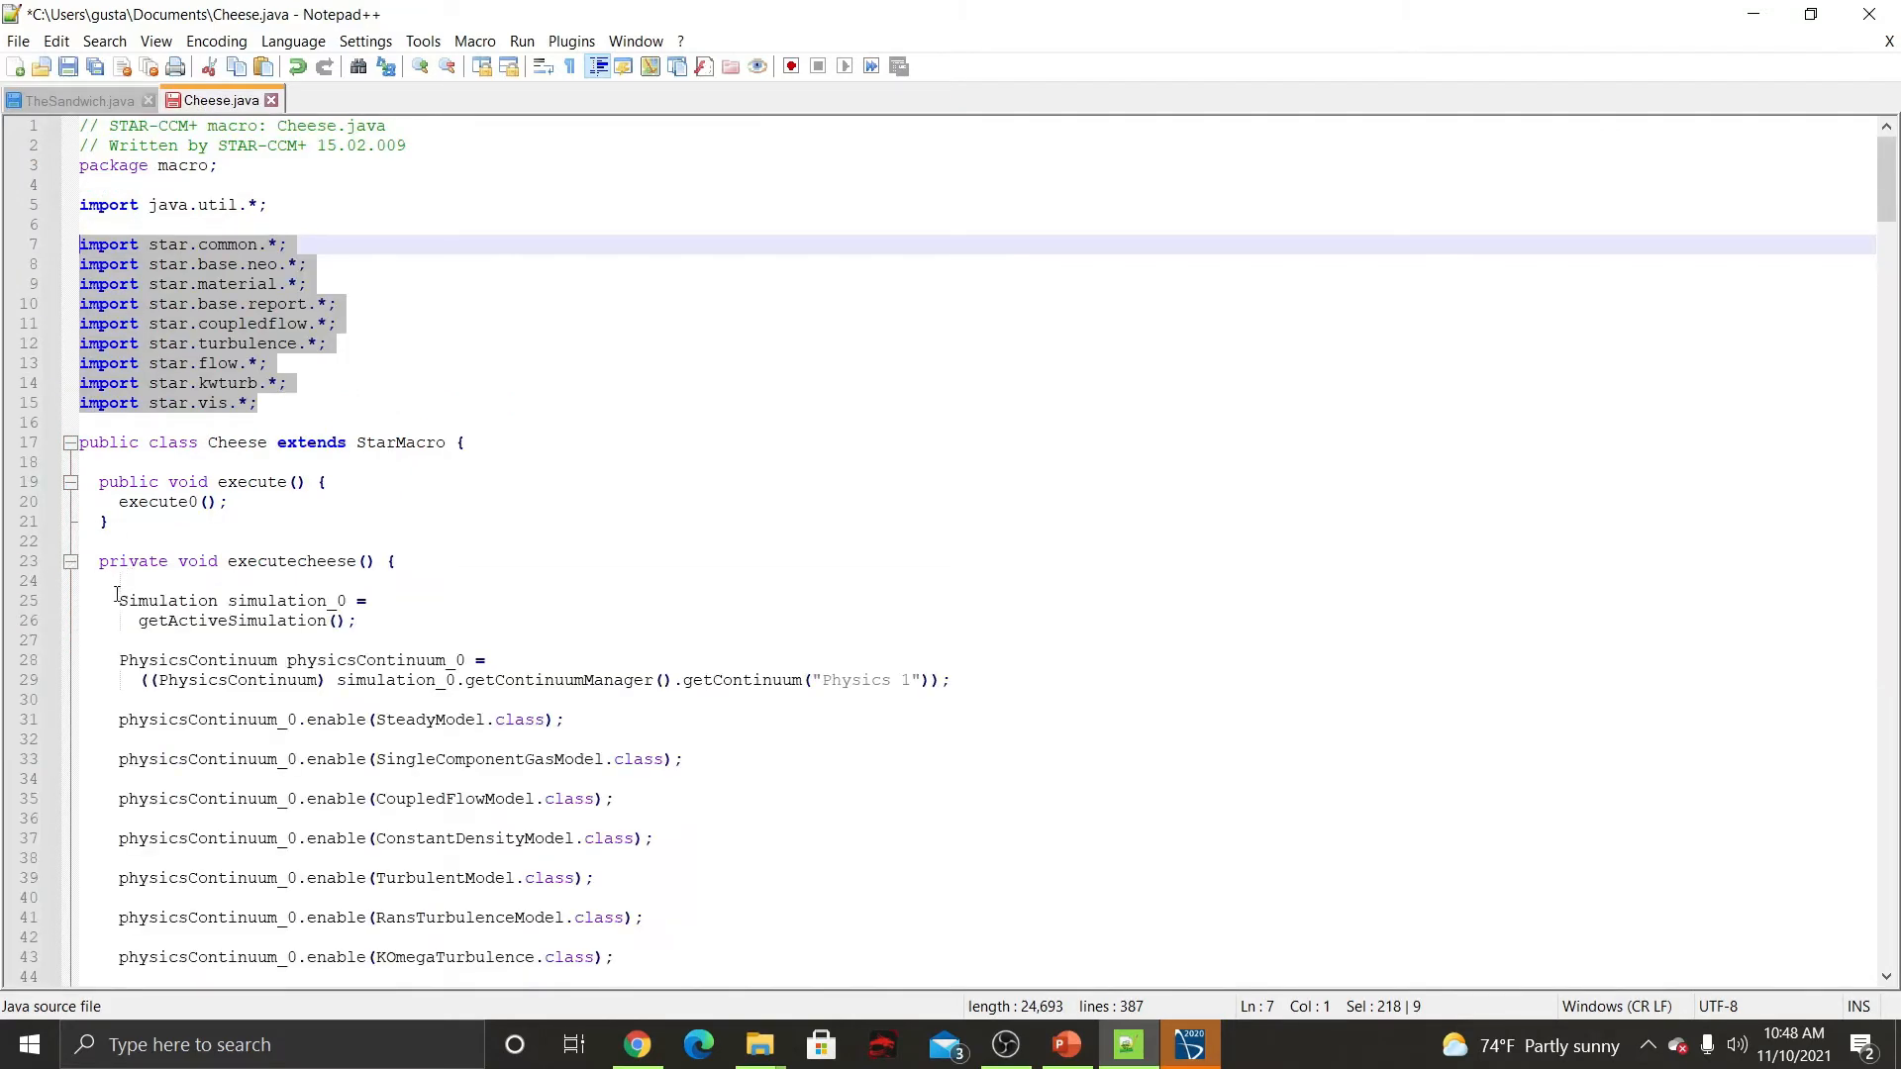
pyautogui.moveTo(117, 594); pyautogui.dragTo(945, 944)
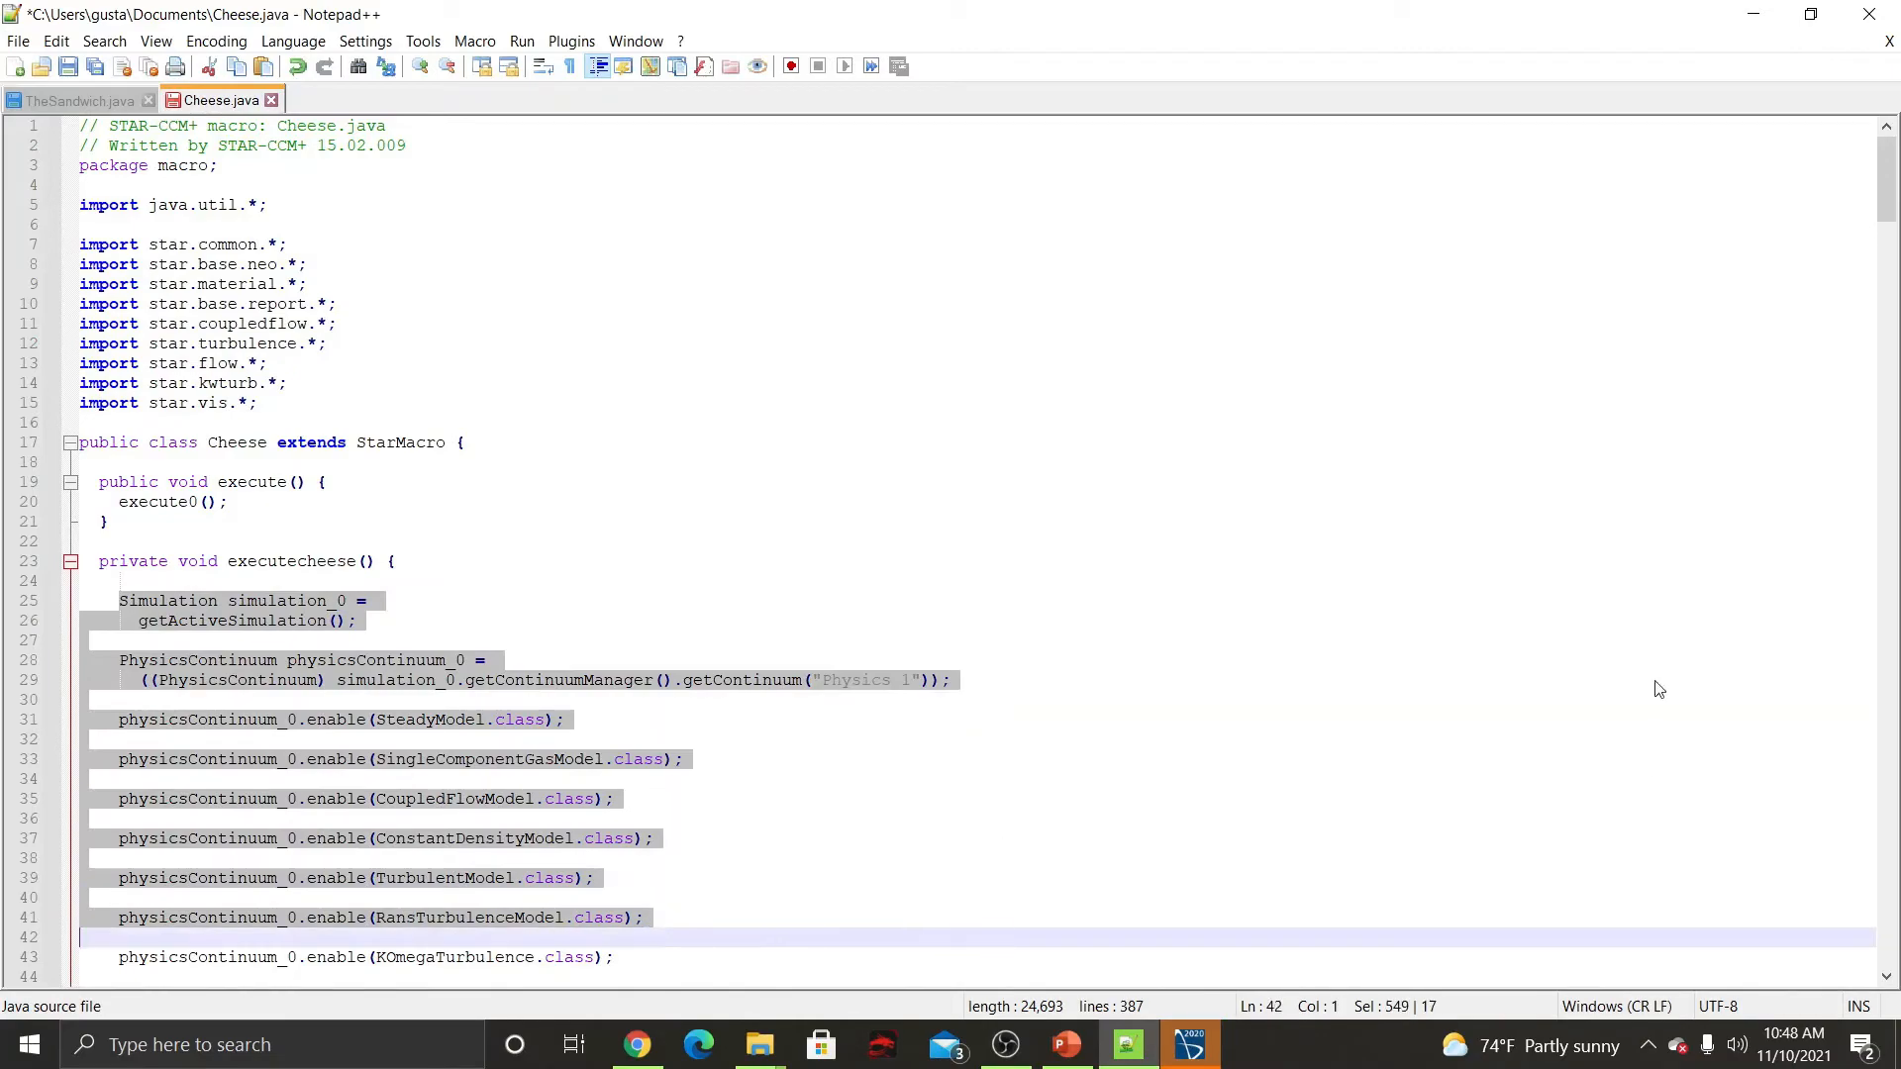
pyautogui.moveTo(1886, 193); pyautogui.dragTo(1895, 941)
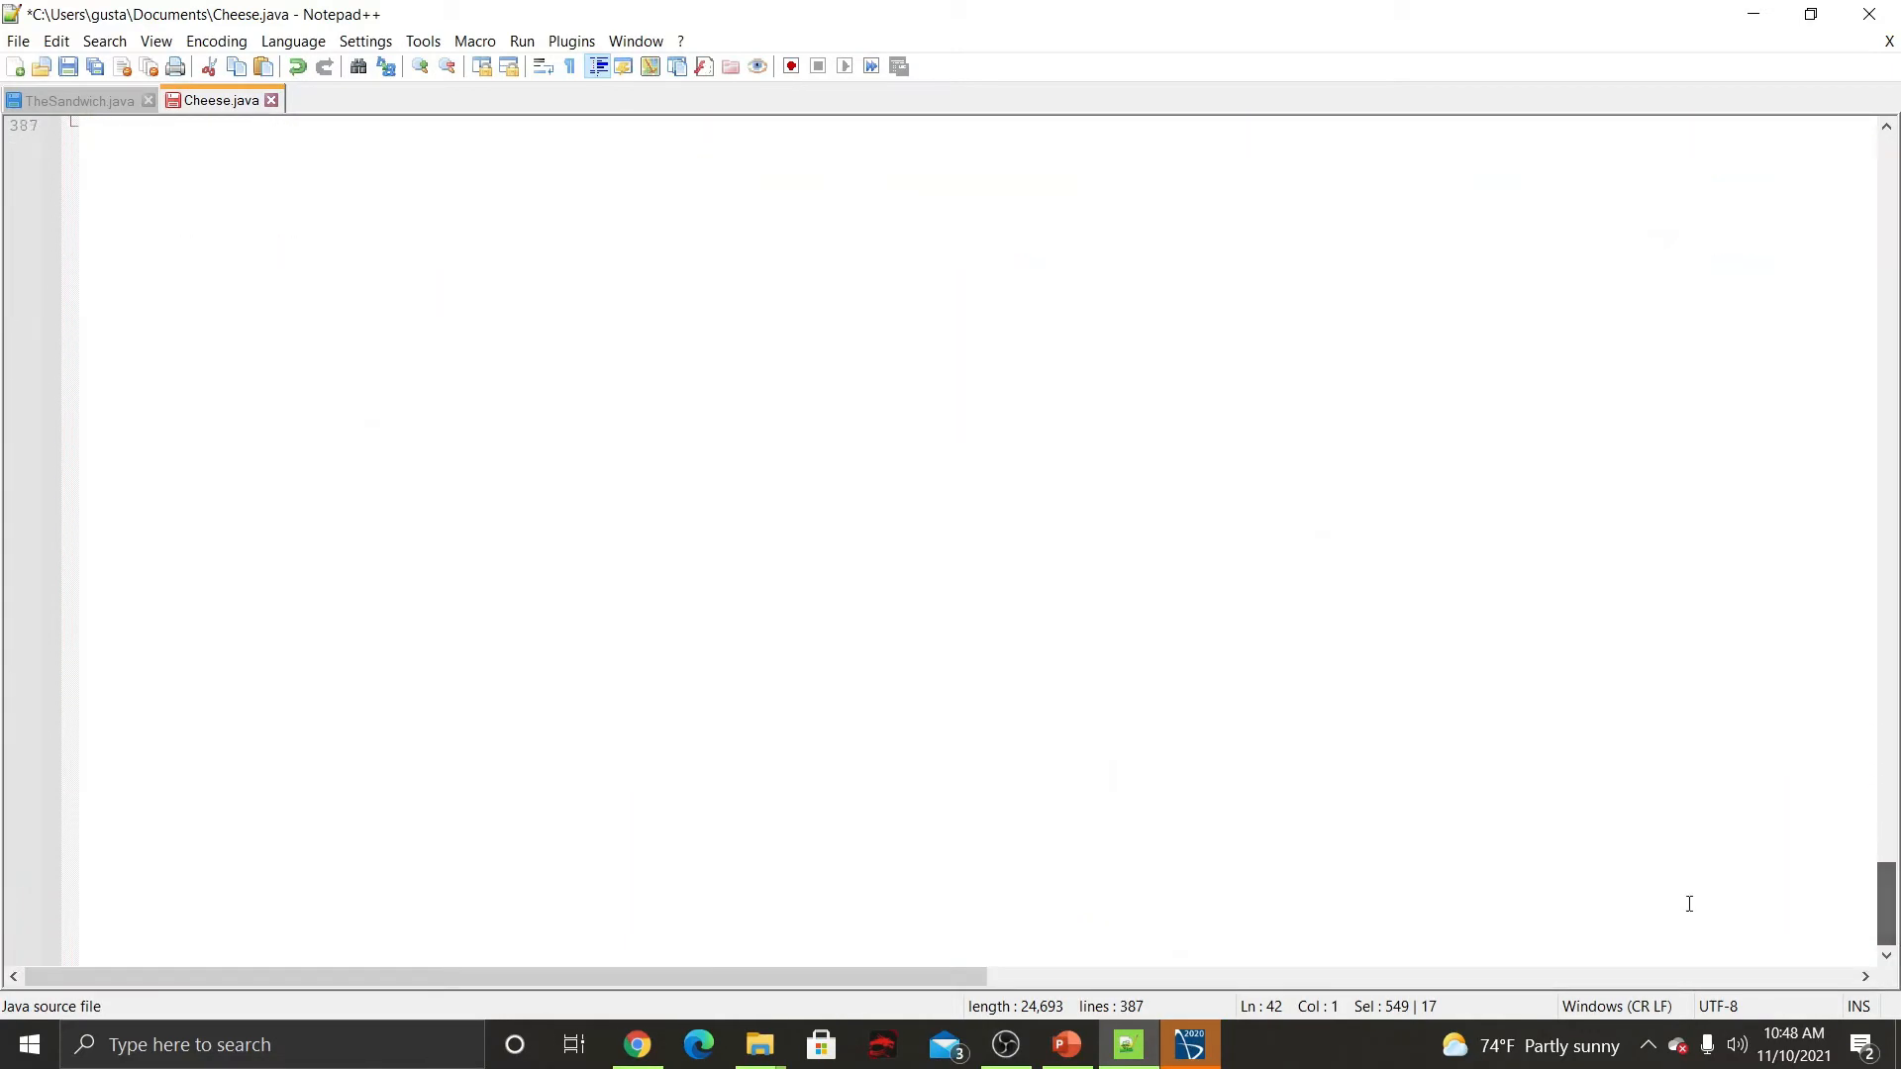
pyautogui.moveTo(972, 974); pyautogui.dragTo(1891, 834)
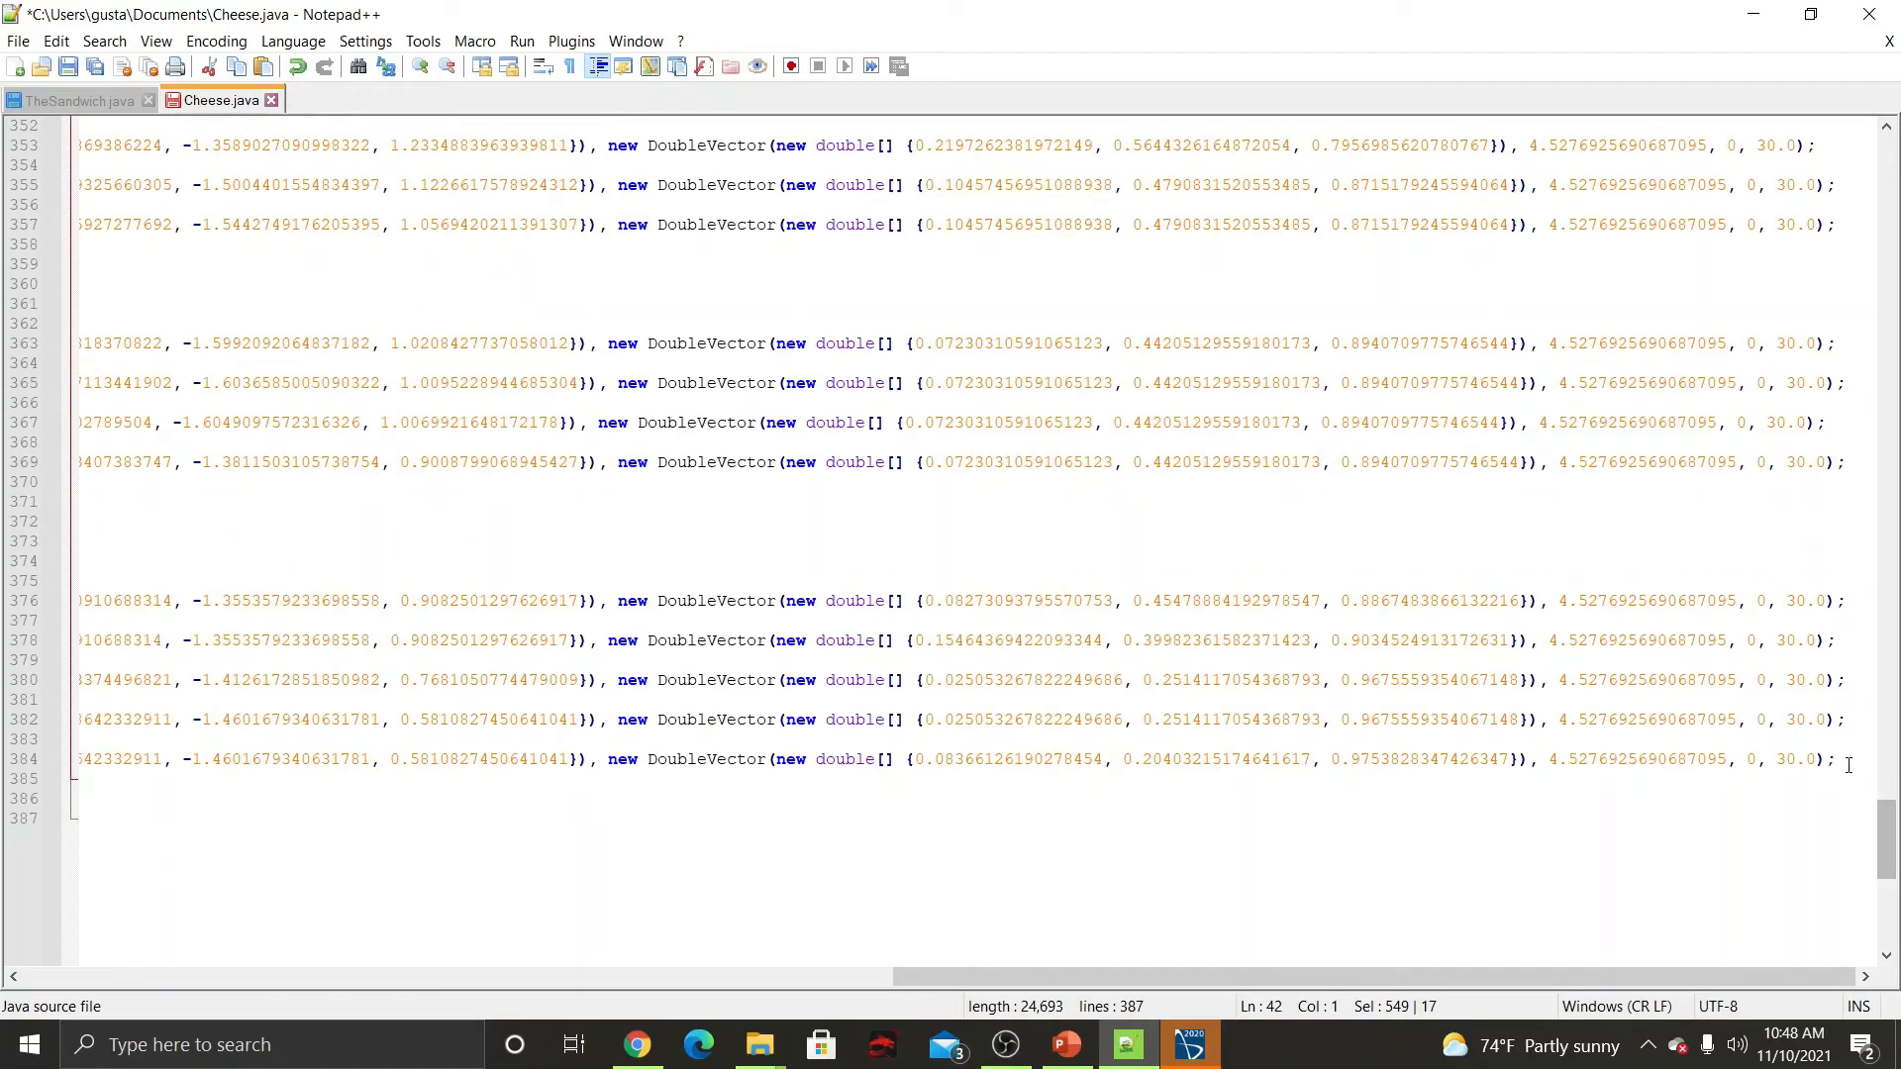
pyautogui.moveTo(1845, 762); pyautogui.dragTo(70, 599)
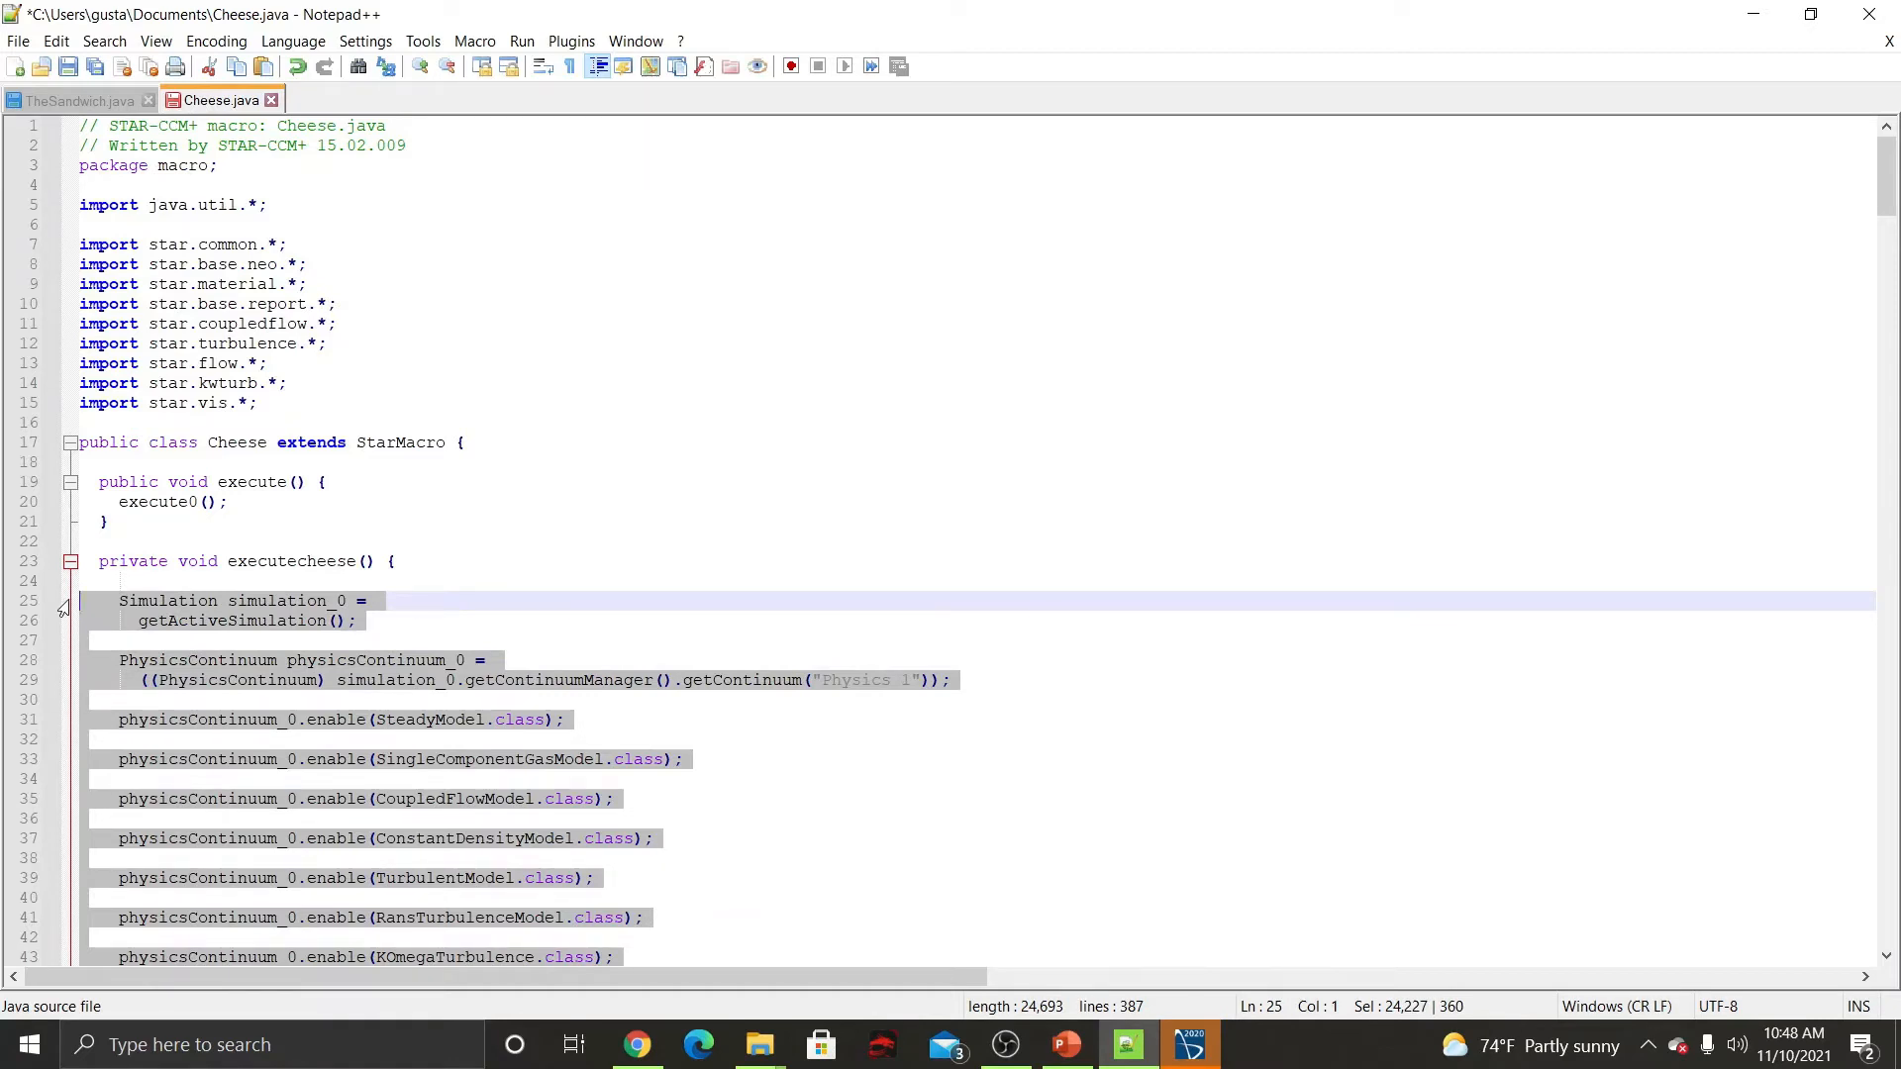
# Paste the copied code into the empty executecheese method of TheSandwich.java and check the end of the file.
pyautogui.click(94, 103)
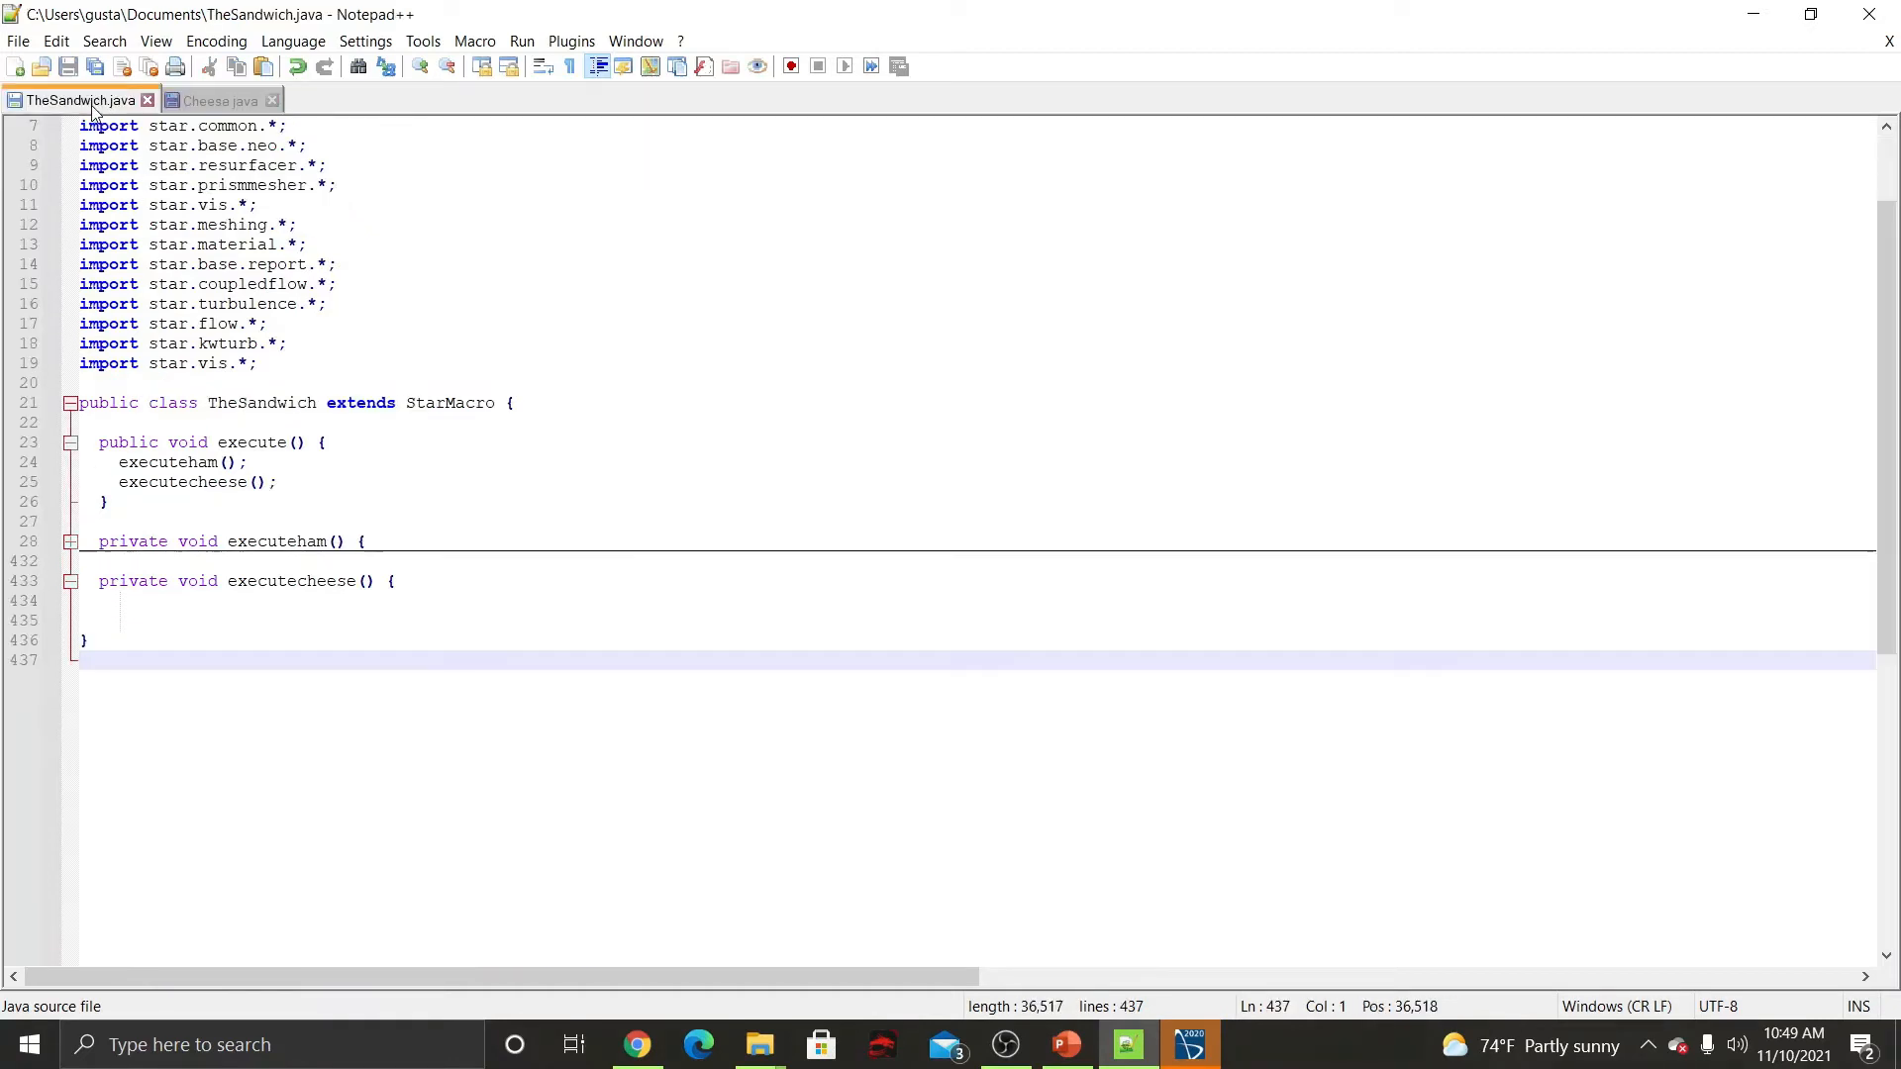
pyautogui.click(110, 605)
pyautogui.click(139, 622)
pyautogui.press('BackSpace')
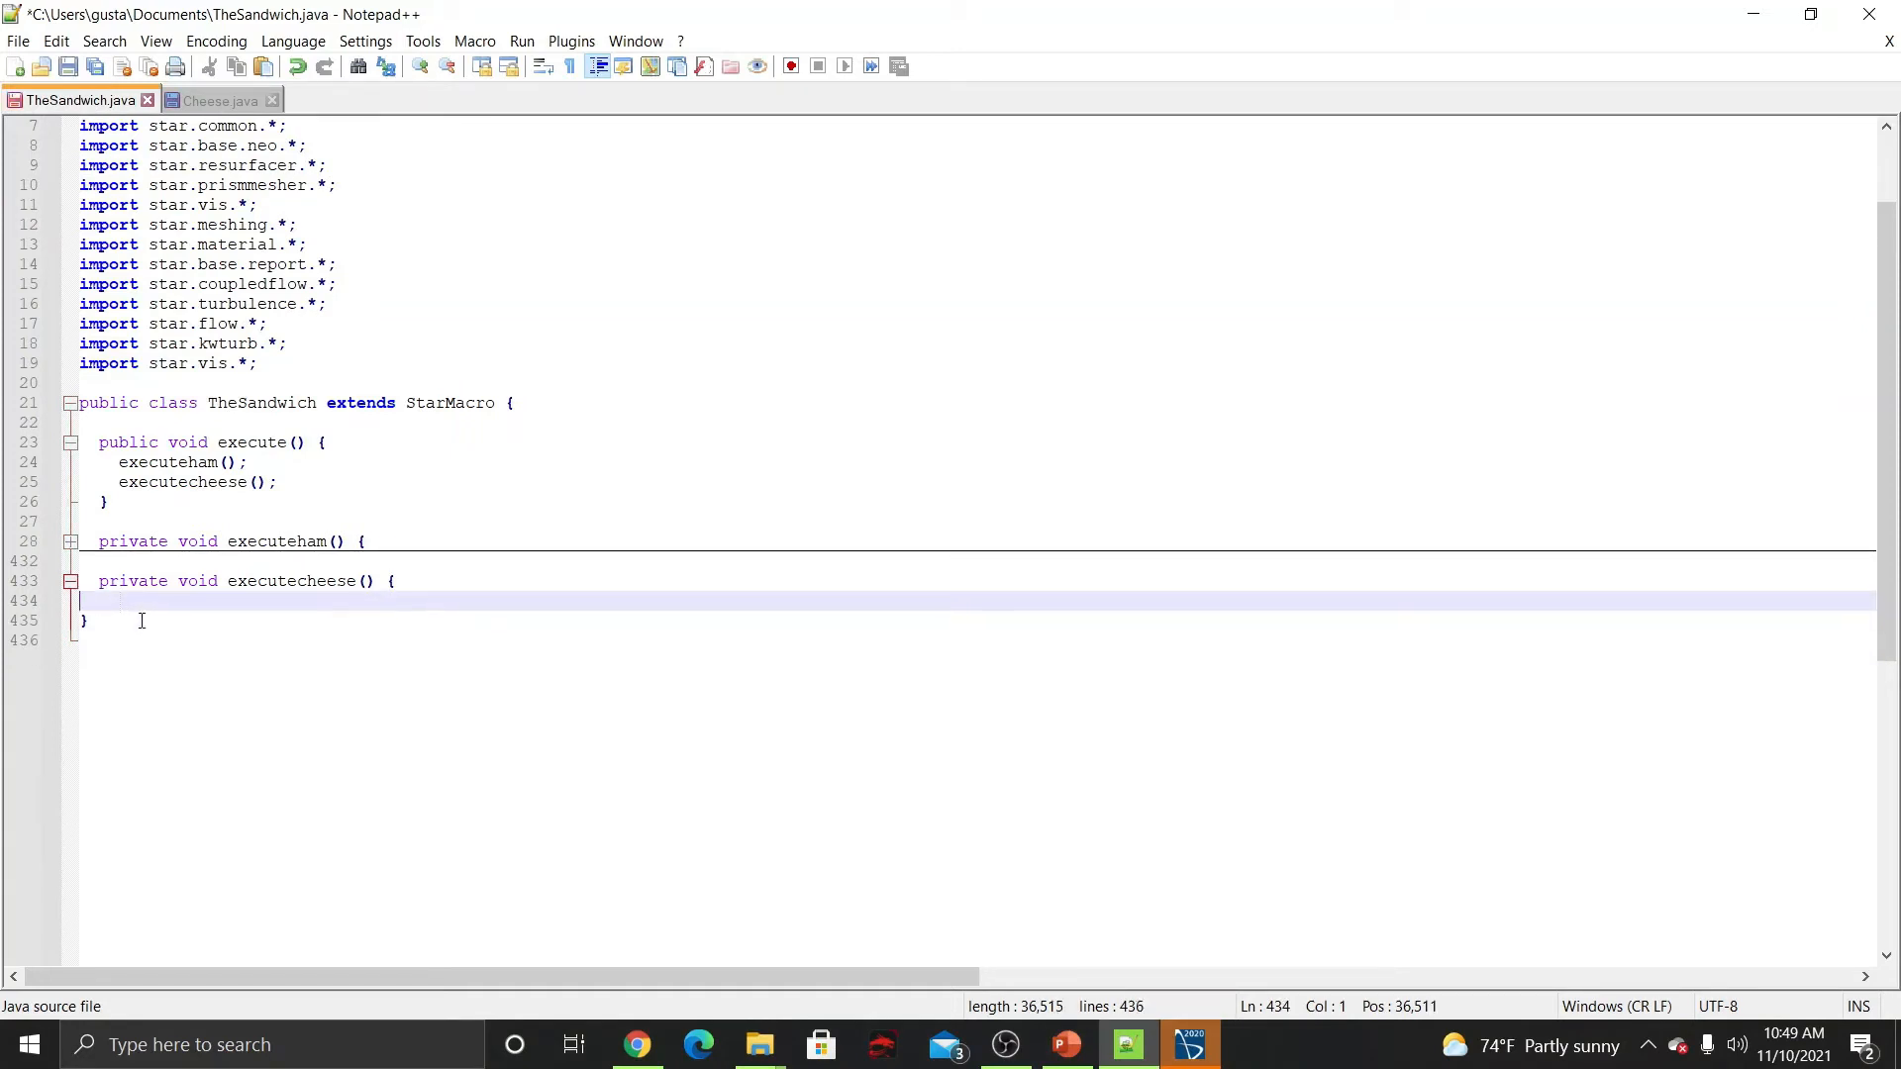
pyautogui.press('Return')
pyautogui.press('Return')
pyautogui.press('Up')
pyautogui.press('Up')
pyautogui.hotkey('ctrl', 'v')
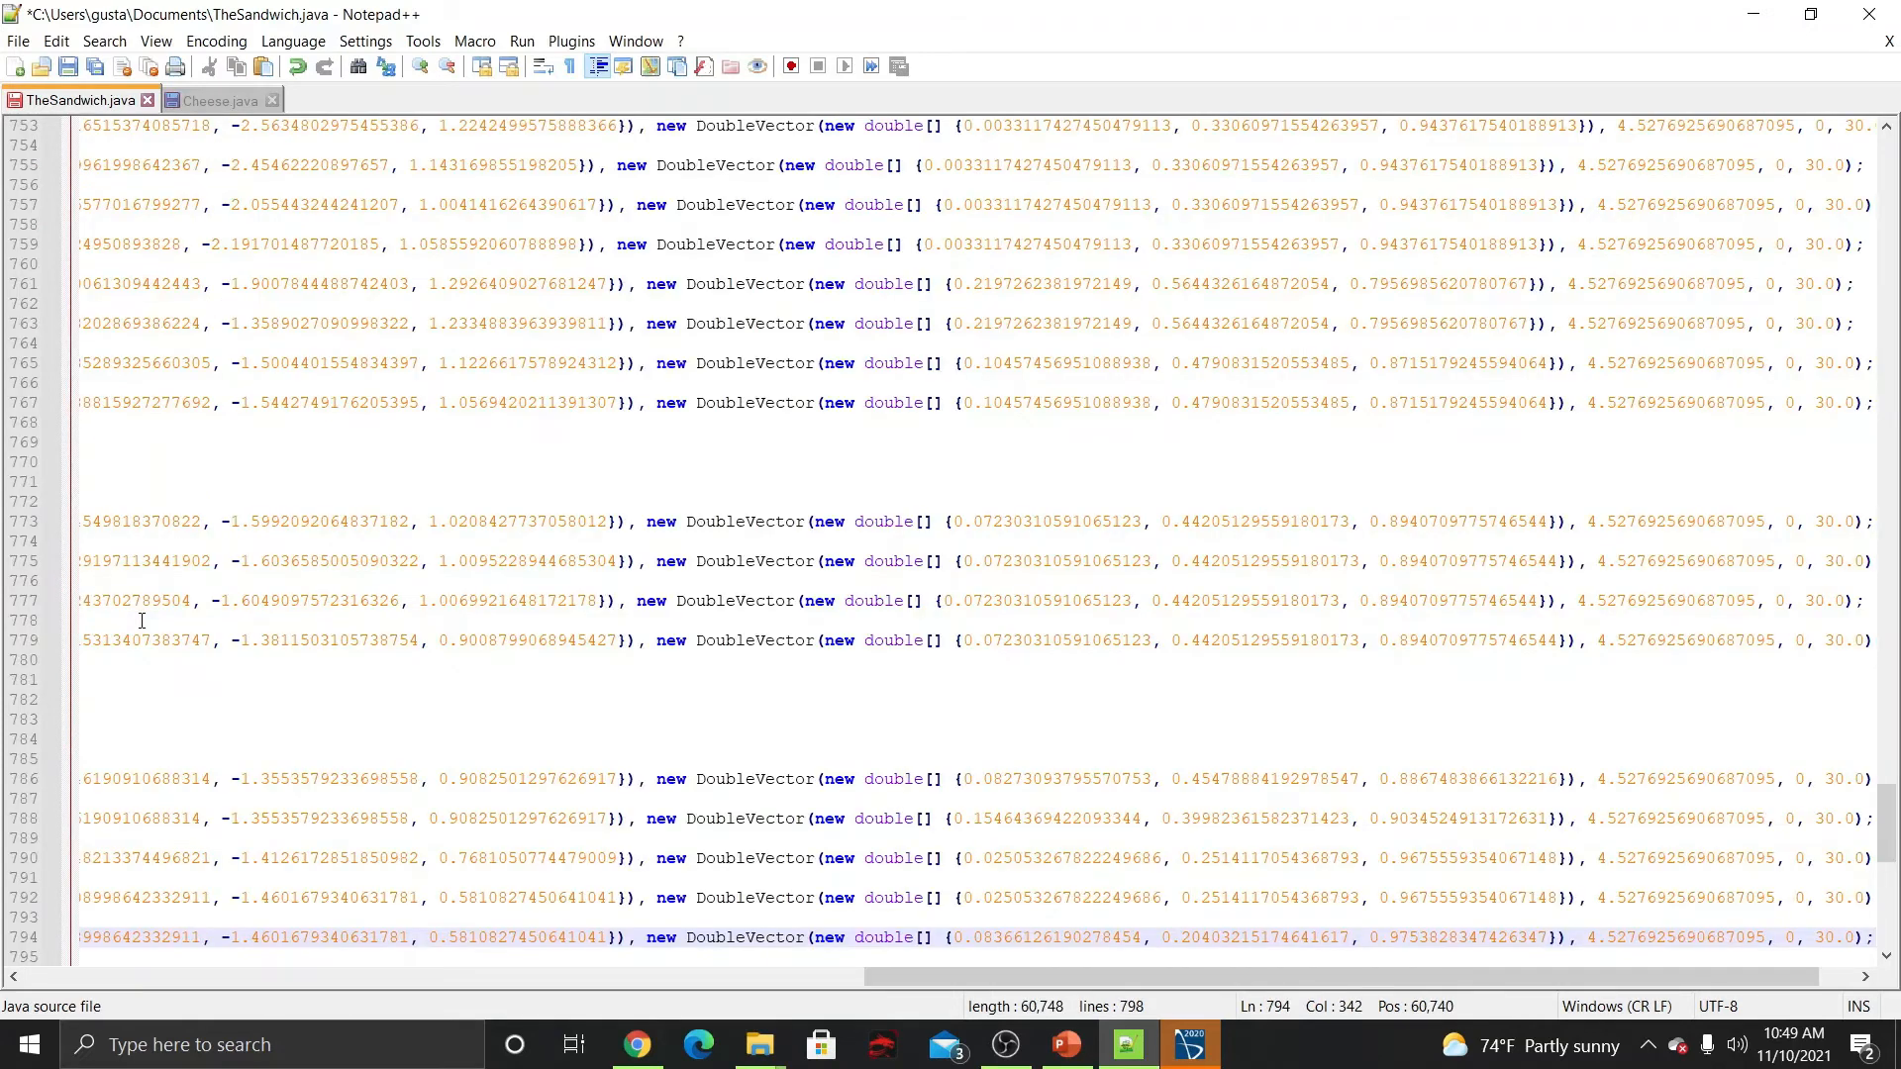
pyautogui.scroll(-4, 992, 705)
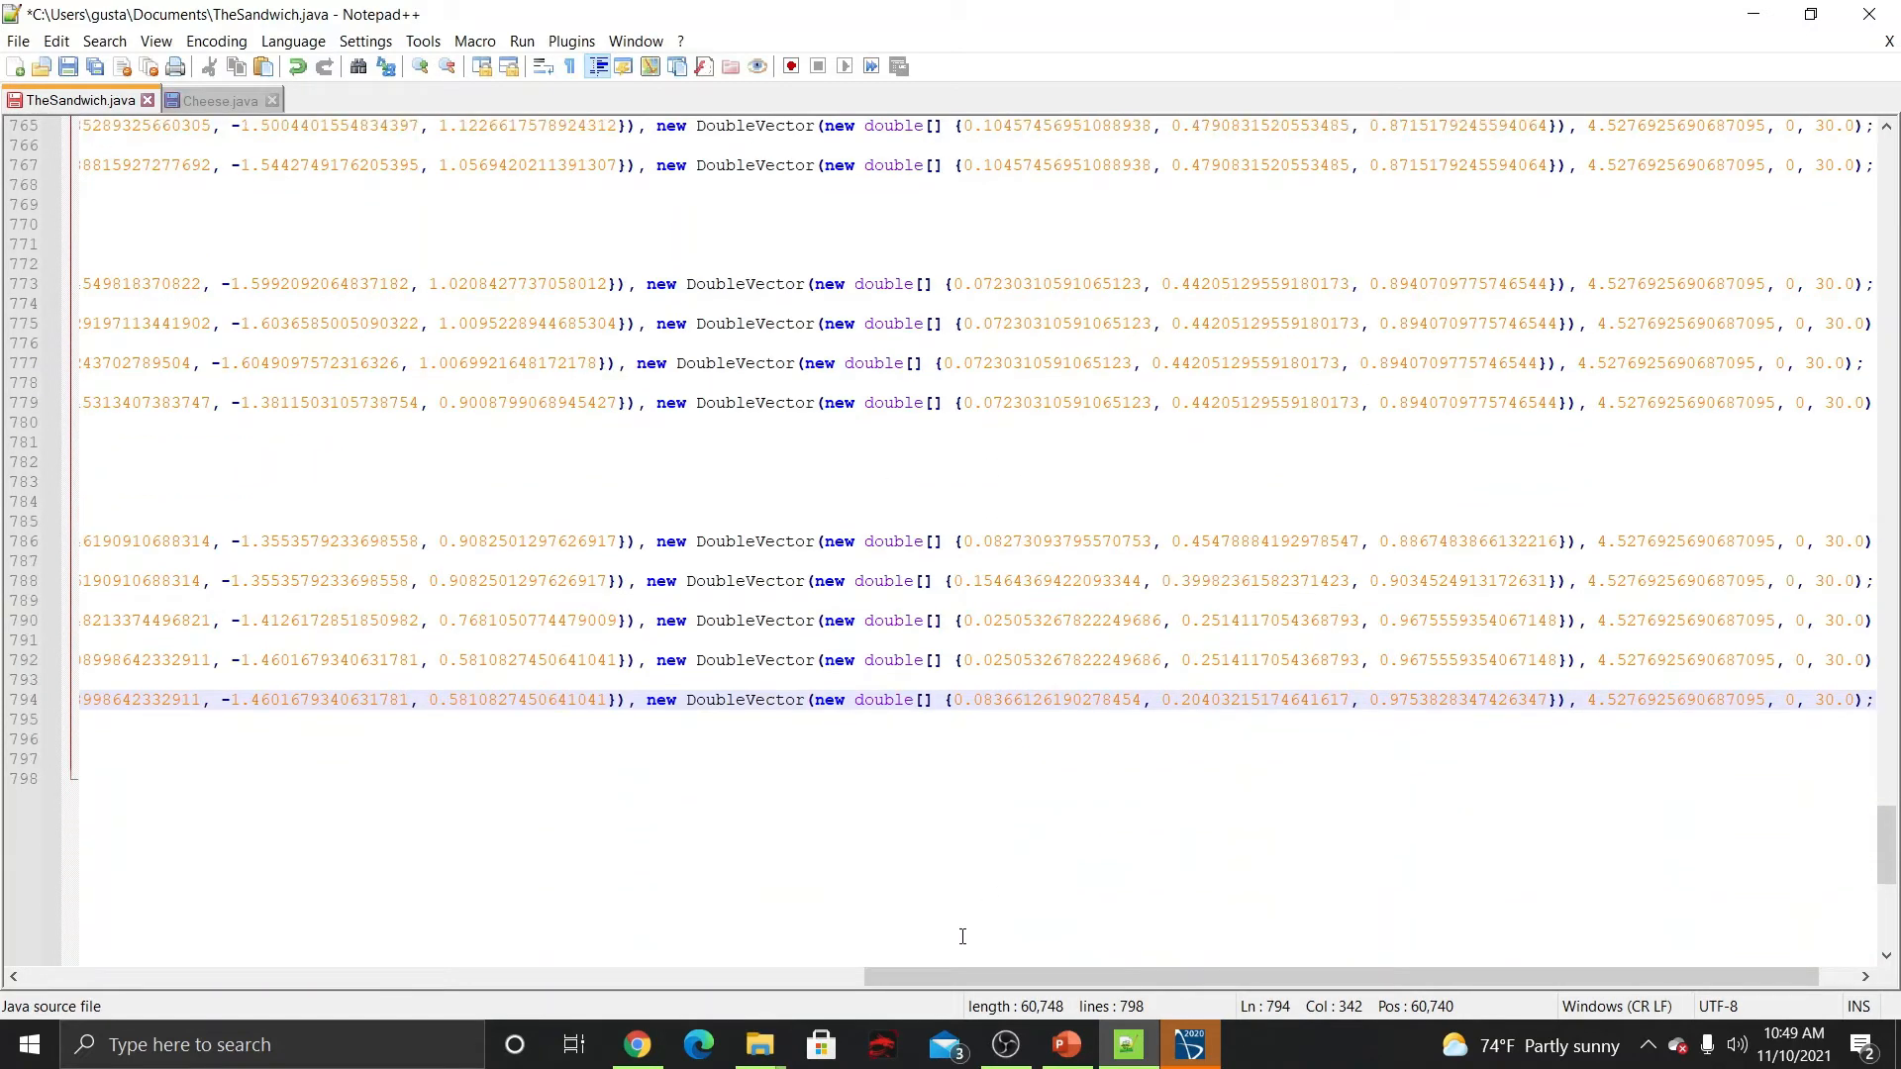
pyautogui.click(660, 859)
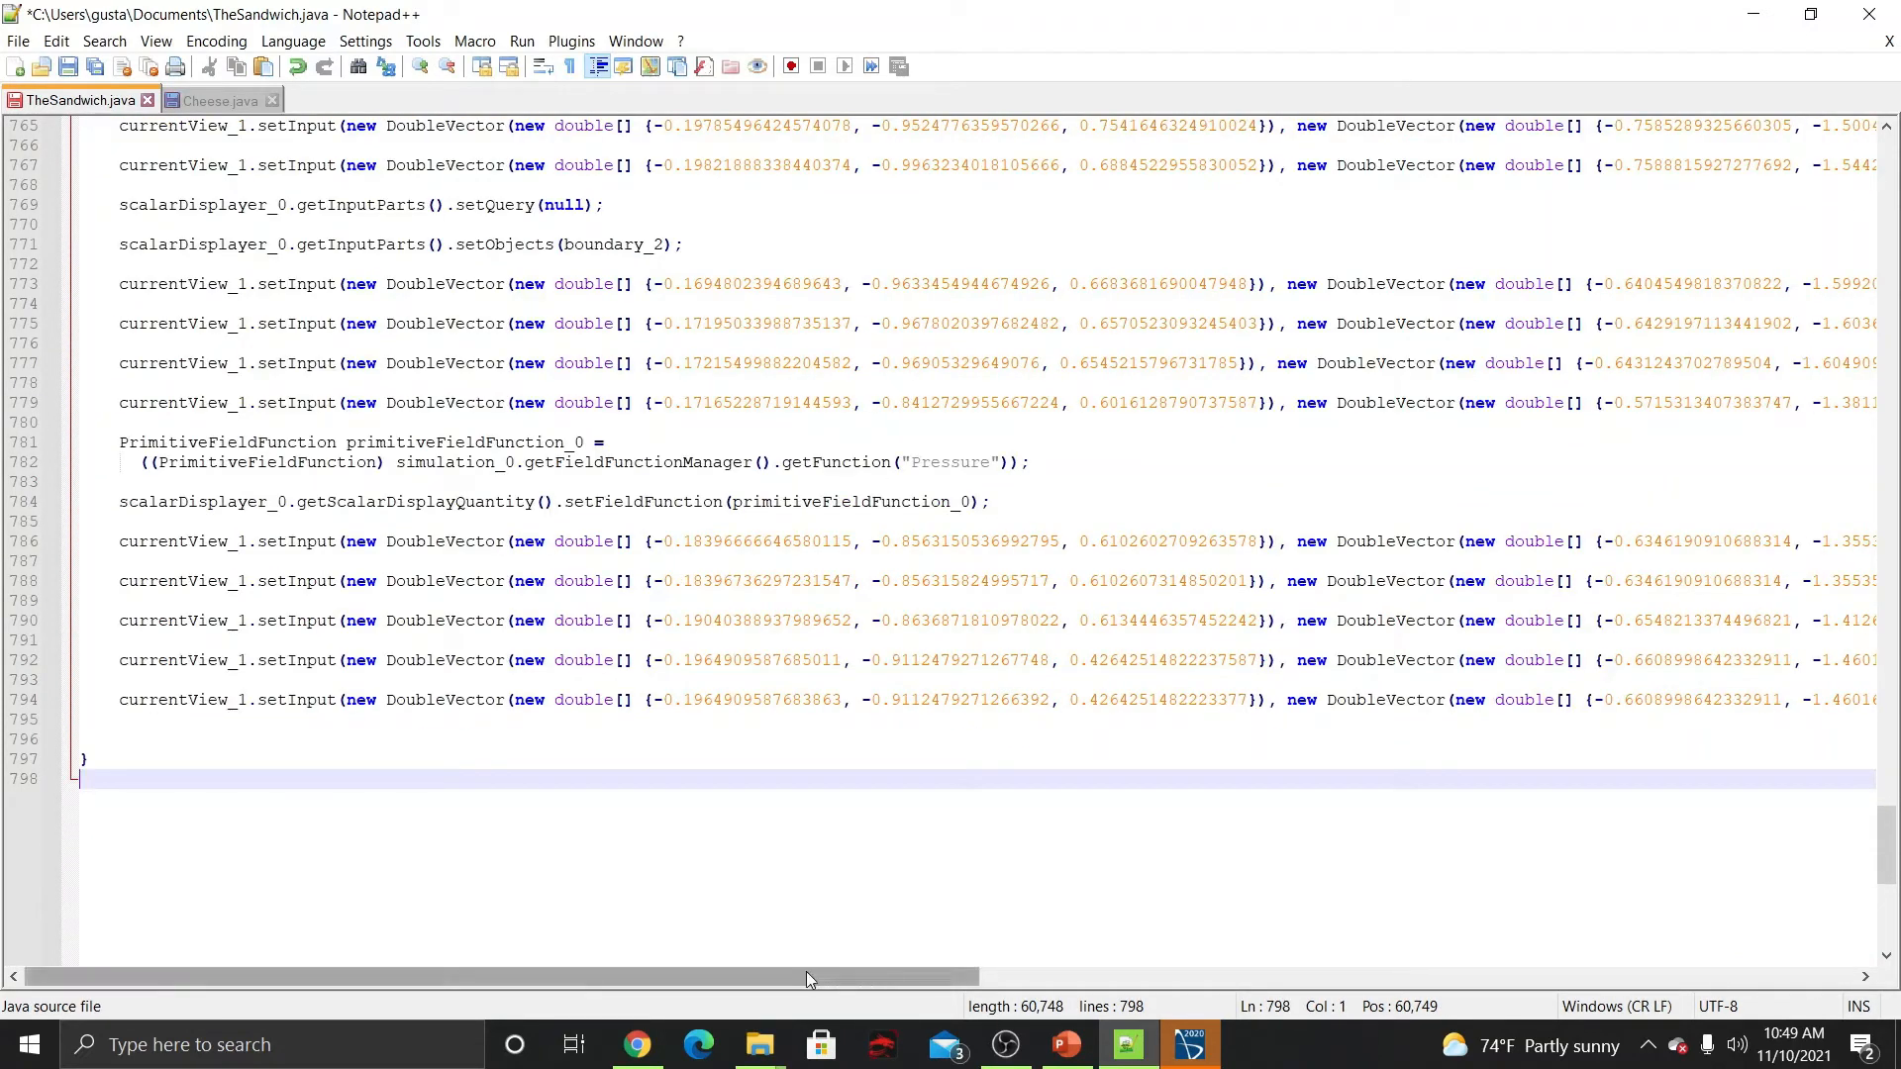
pyautogui.moveTo(806, 971); pyautogui.dragTo(637, 942)
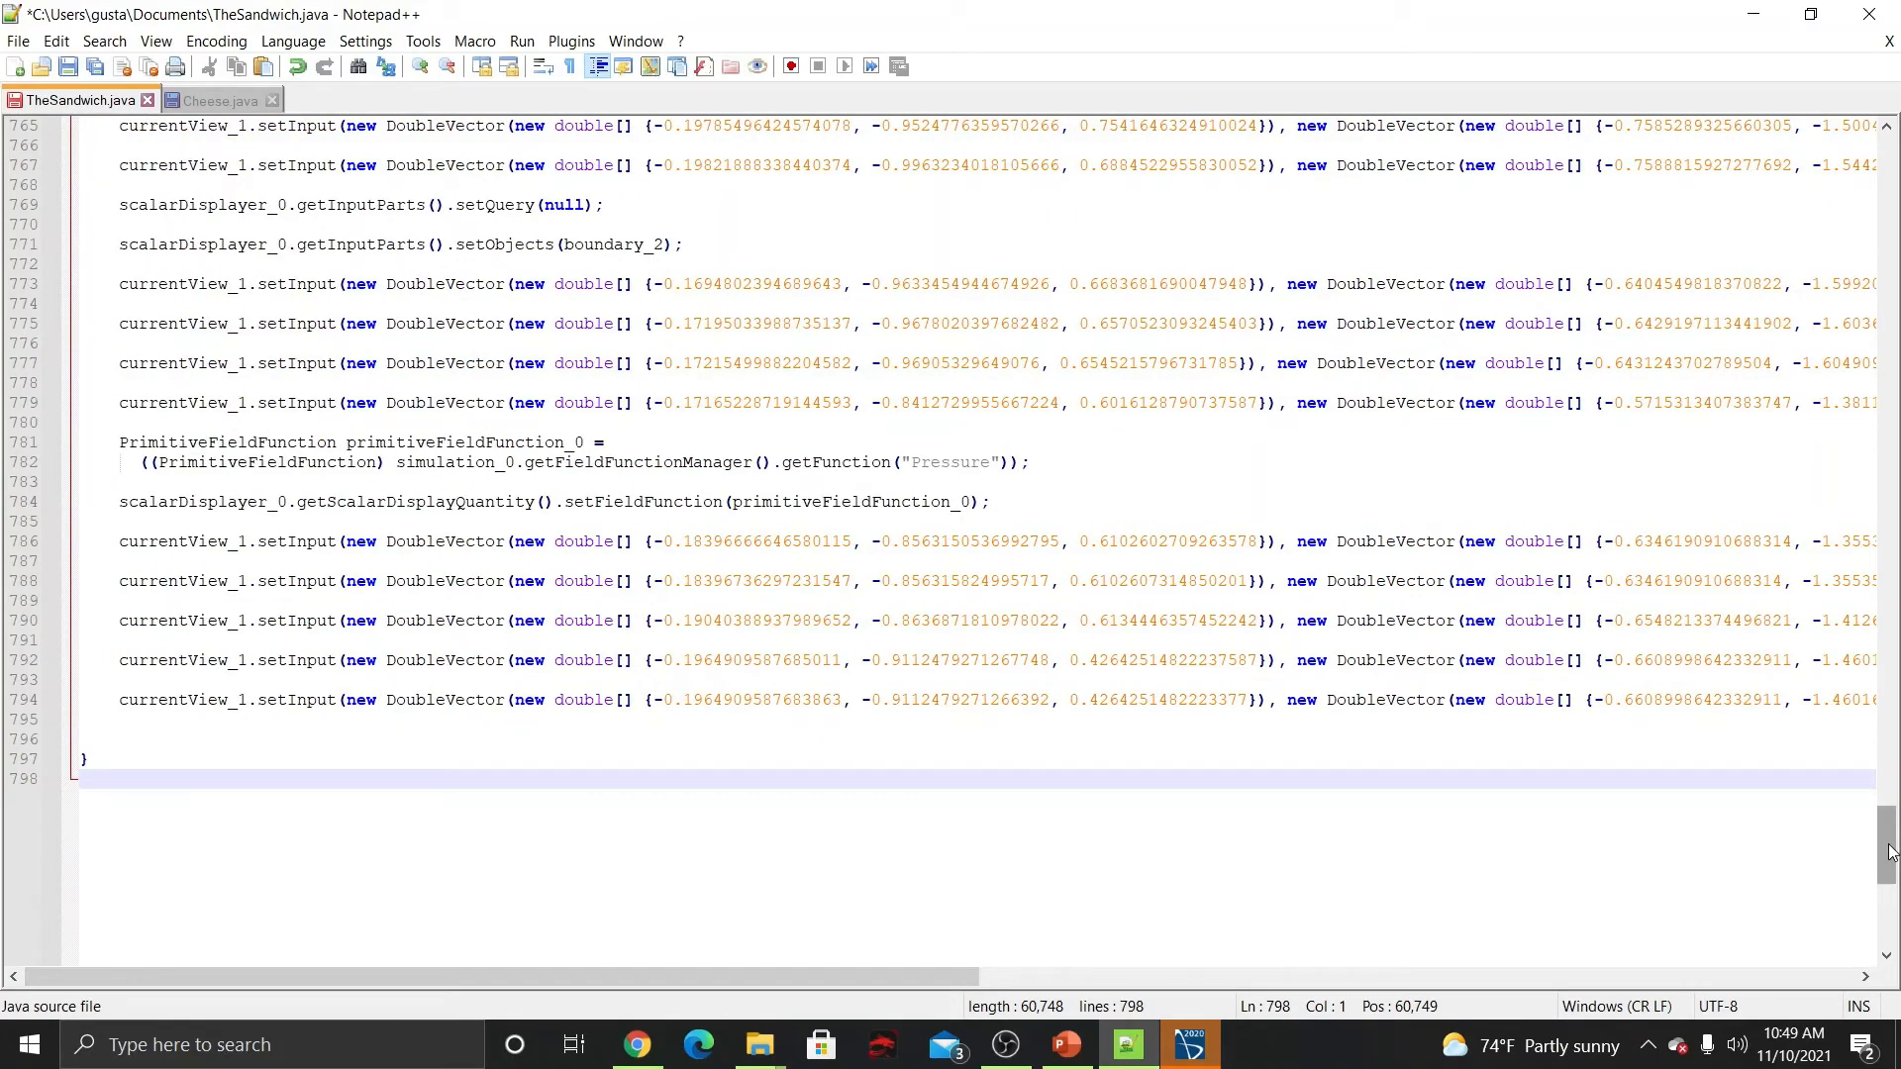
# Add the missing closing brace of the TheSandwich class after the executecheese method and save TheSandwich.java.
pyautogui.moveTo(1890, 852); pyautogui.dragTo(1790, 180)
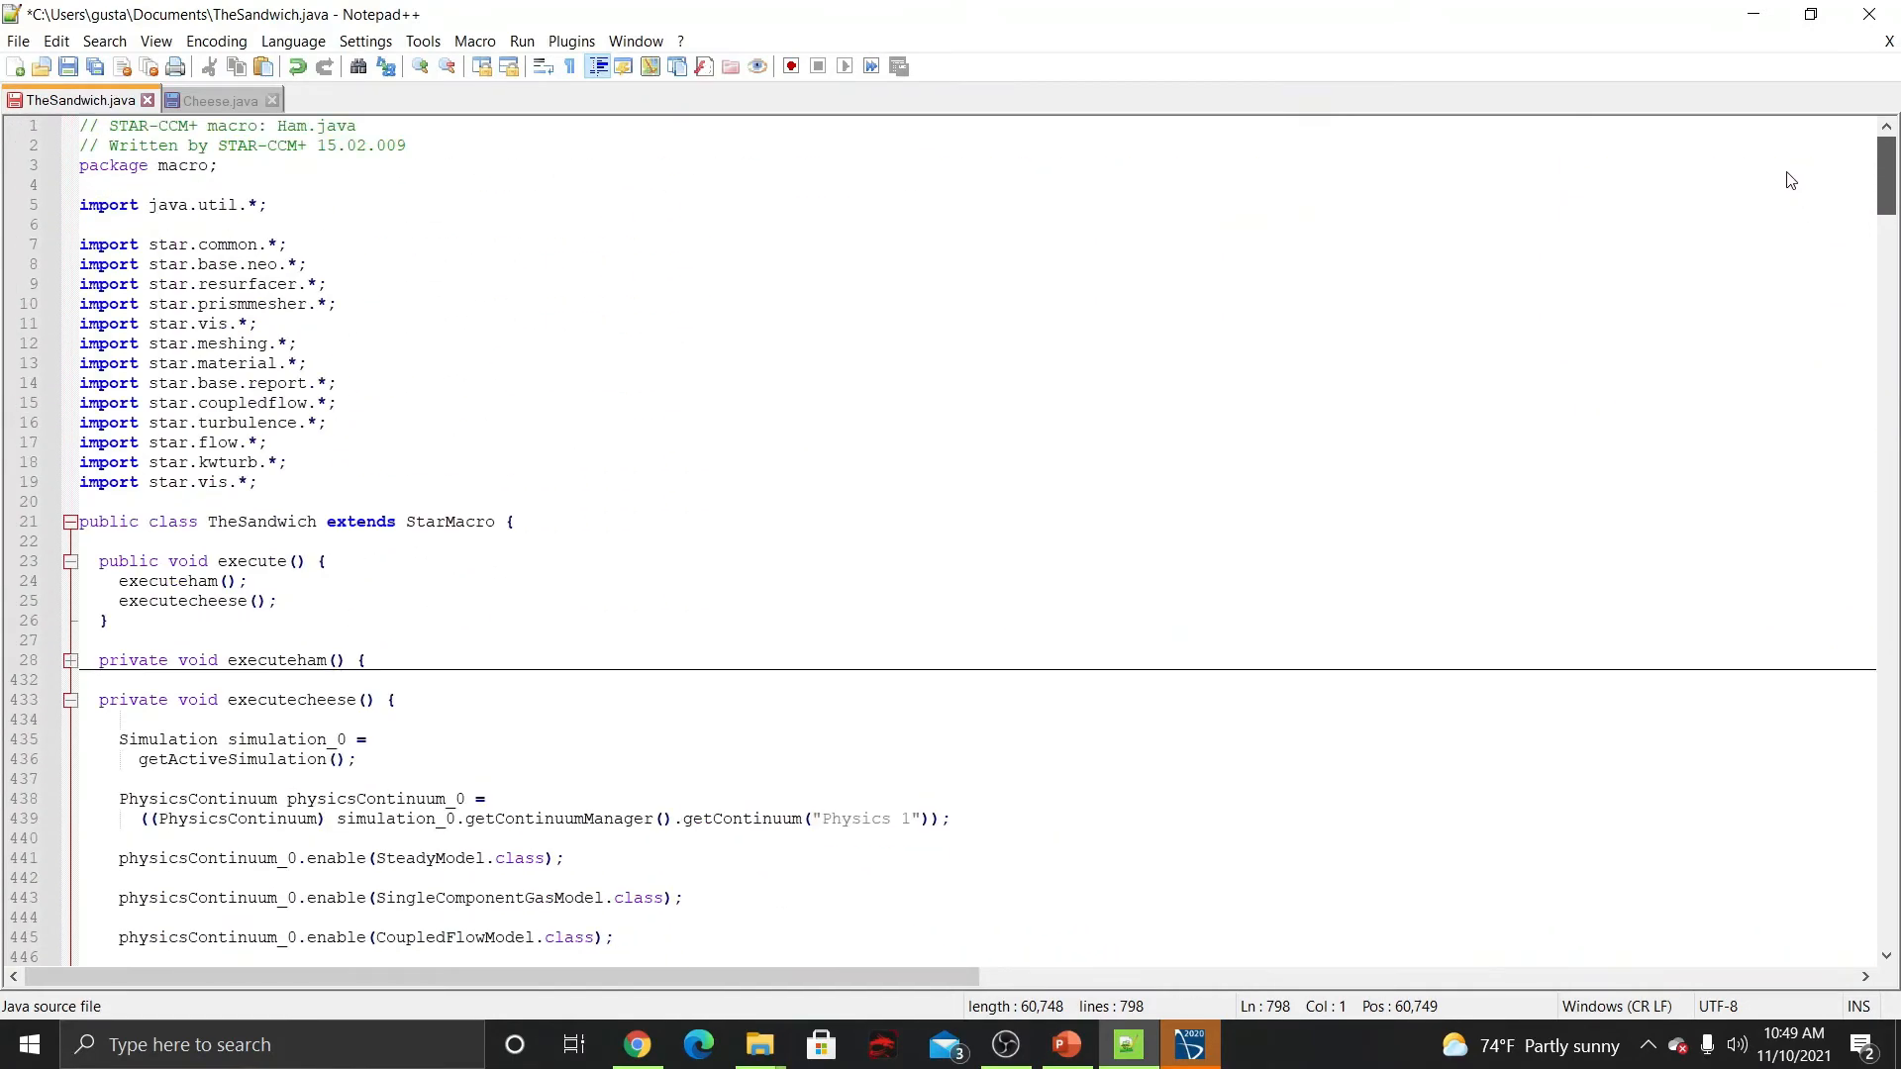
pyautogui.click(70, 700)
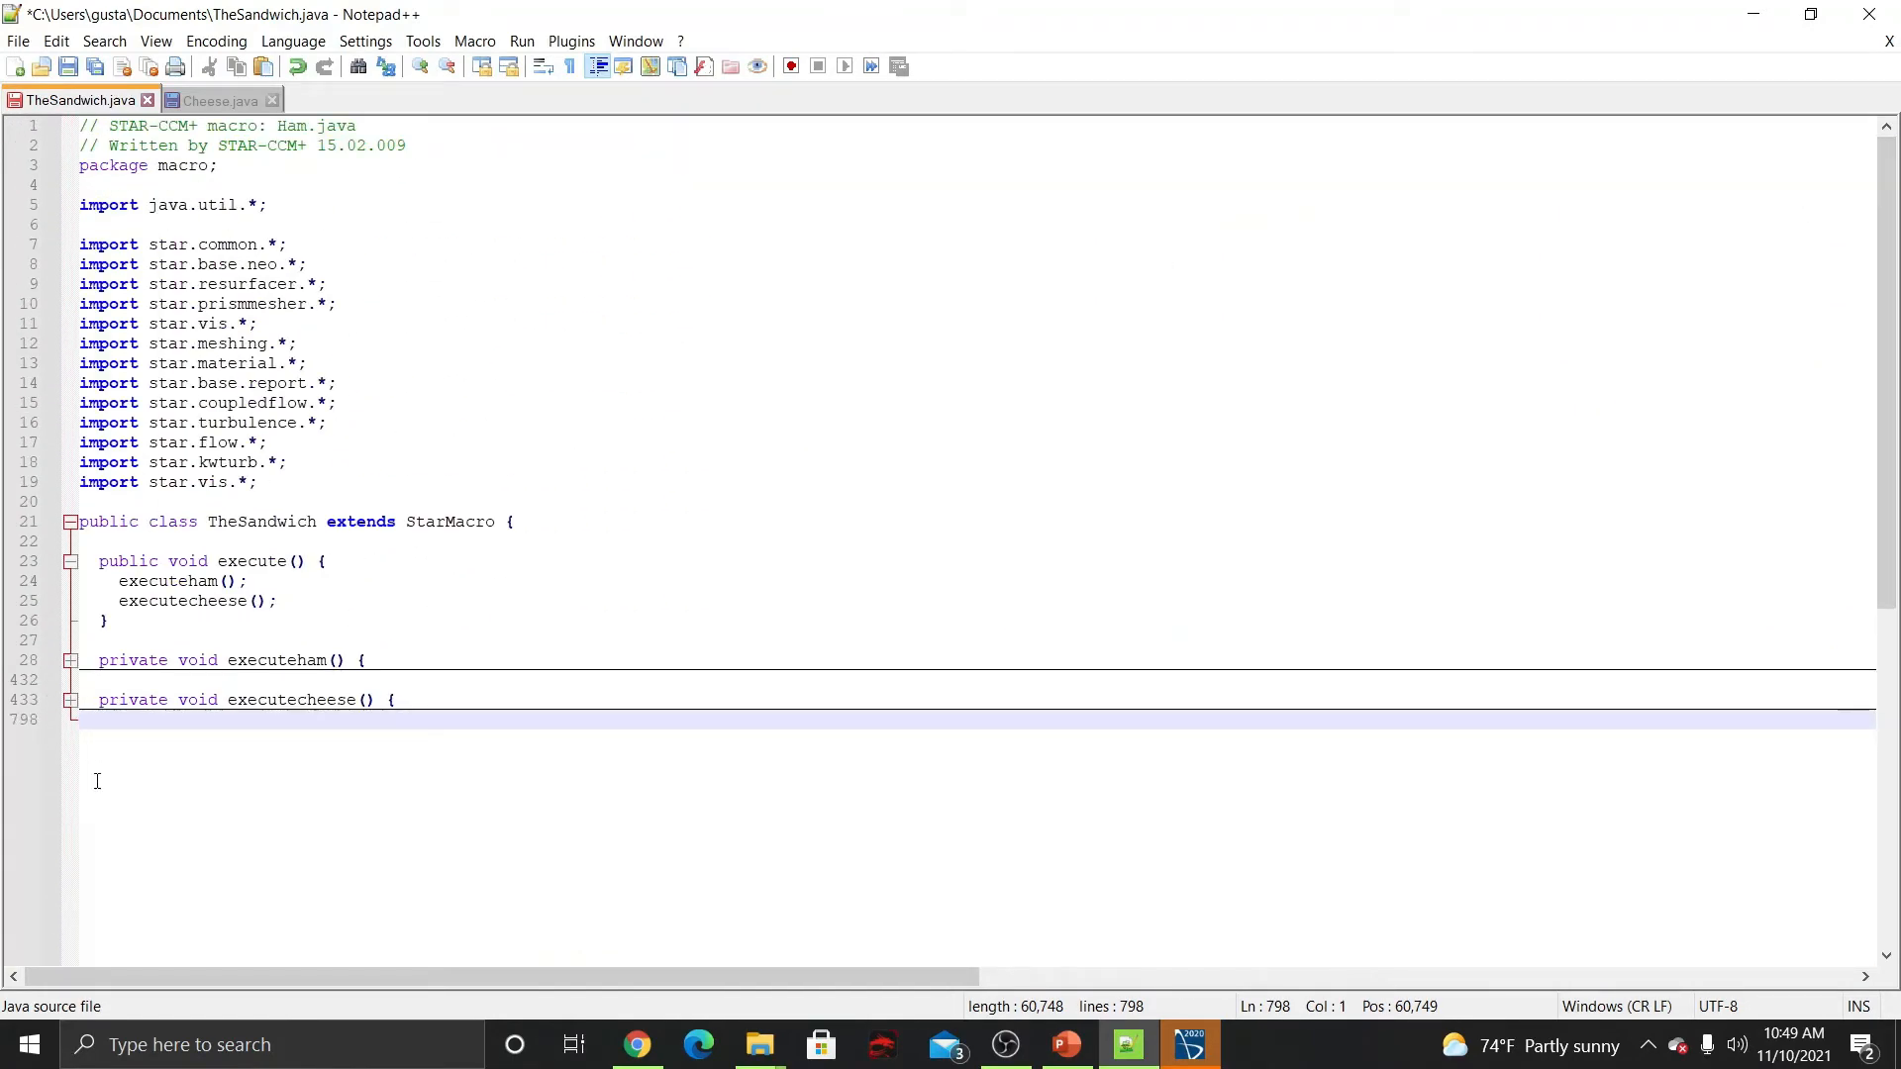
pyautogui.write('}')
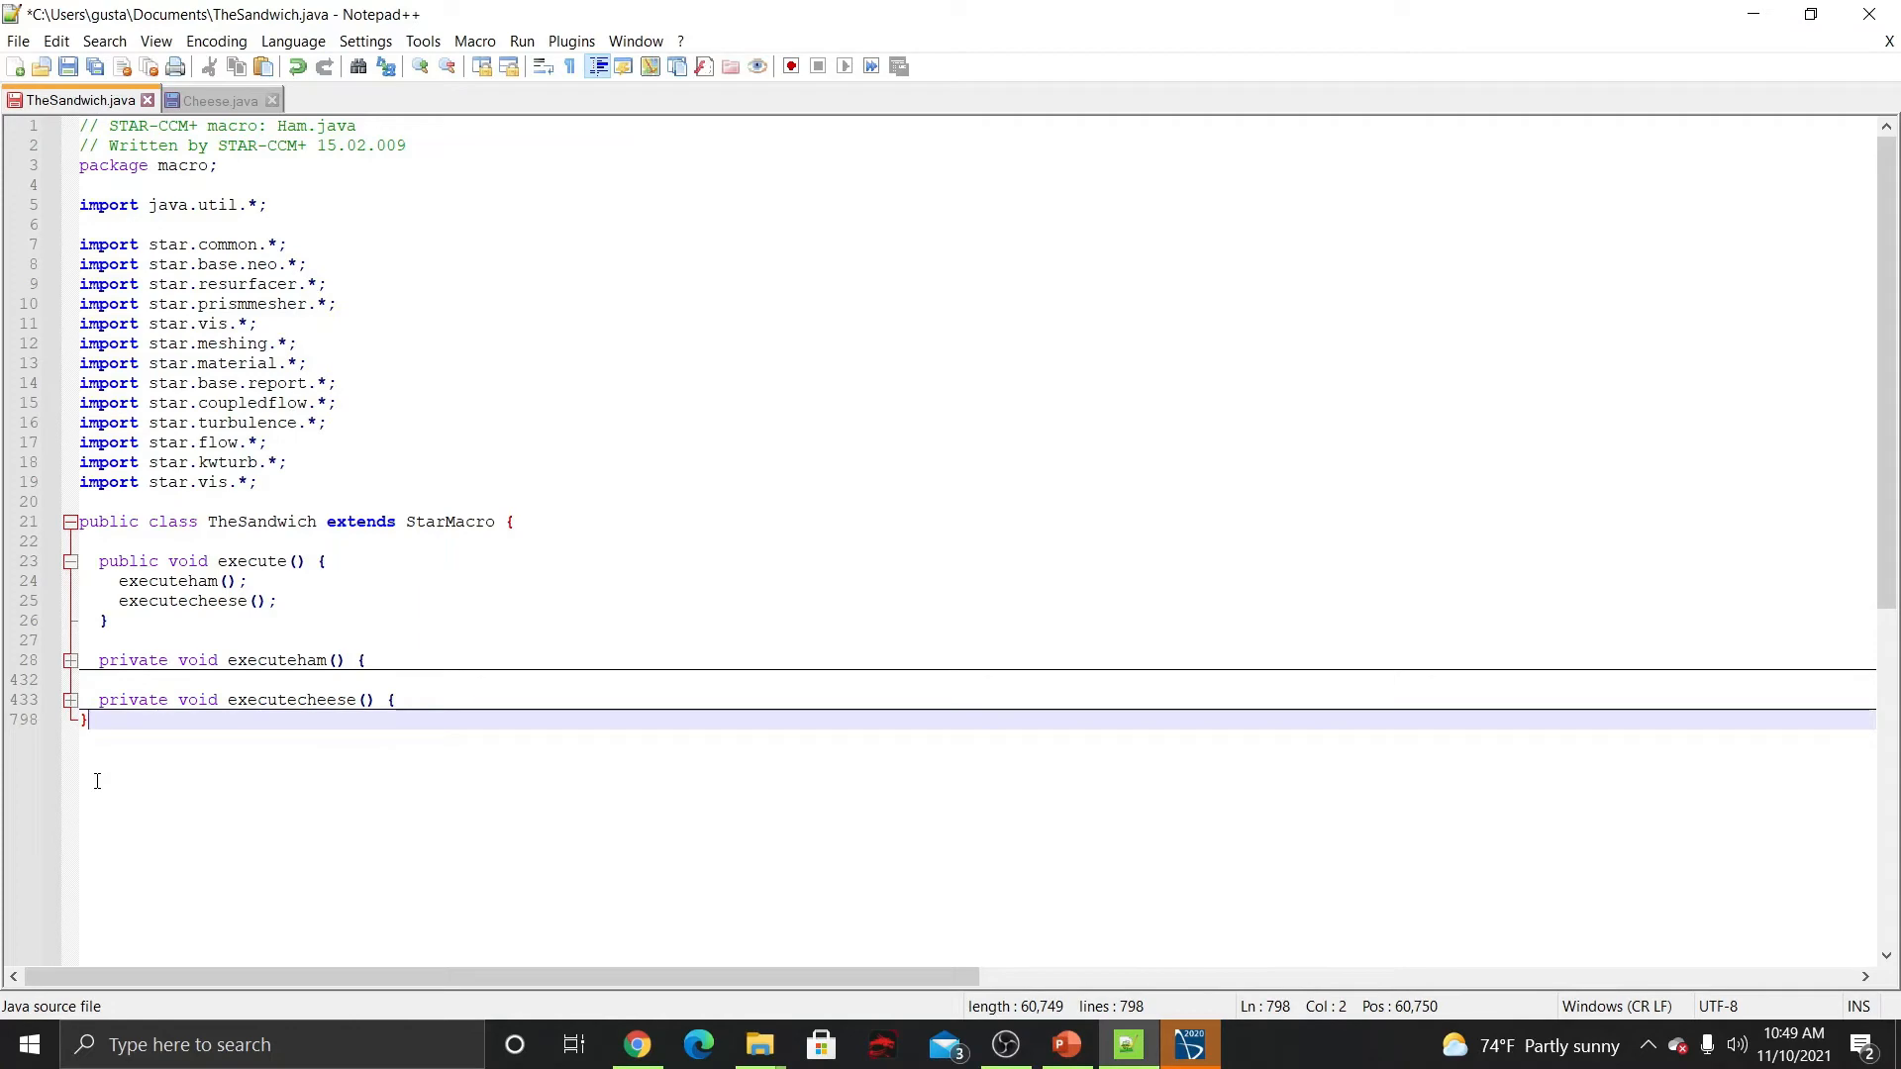
pyautogui.click(71, 699)
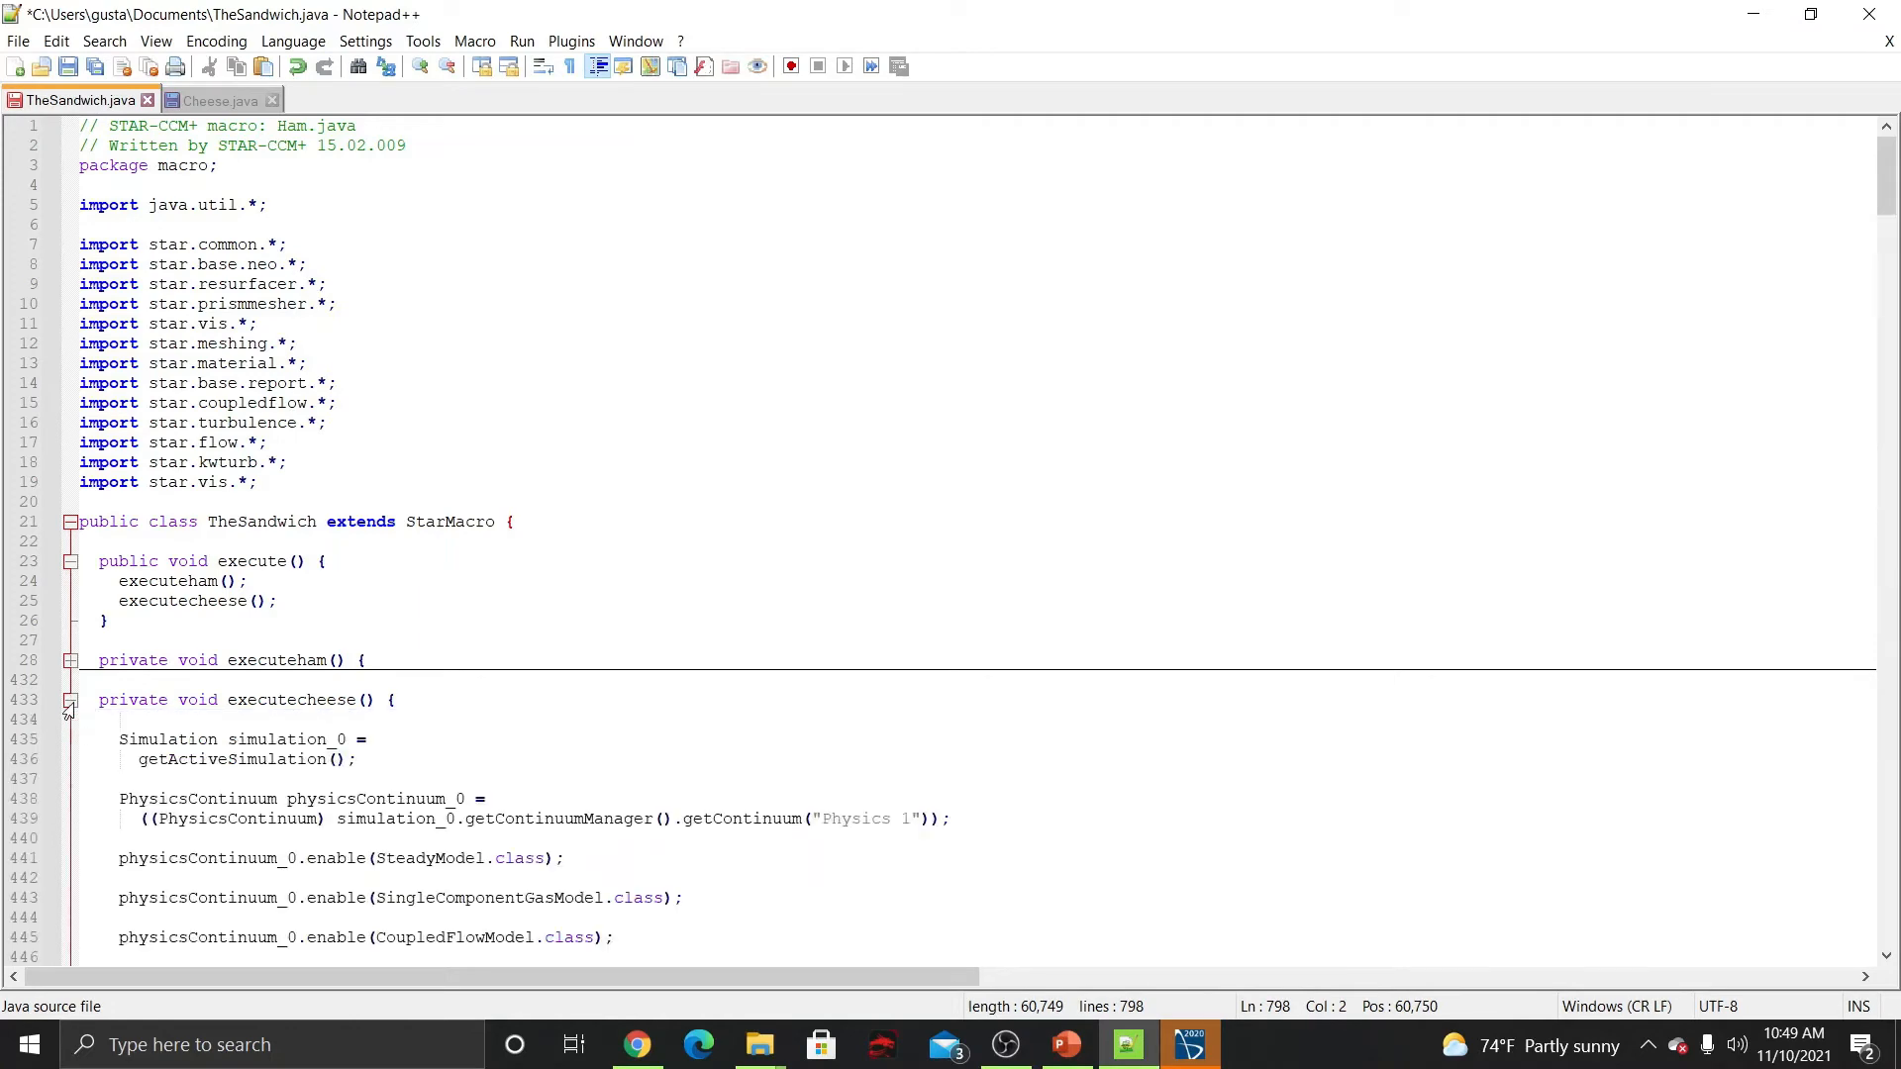
pyautogui.moveTo(1886, 178); pyautogui.dragTo(1893, 866)
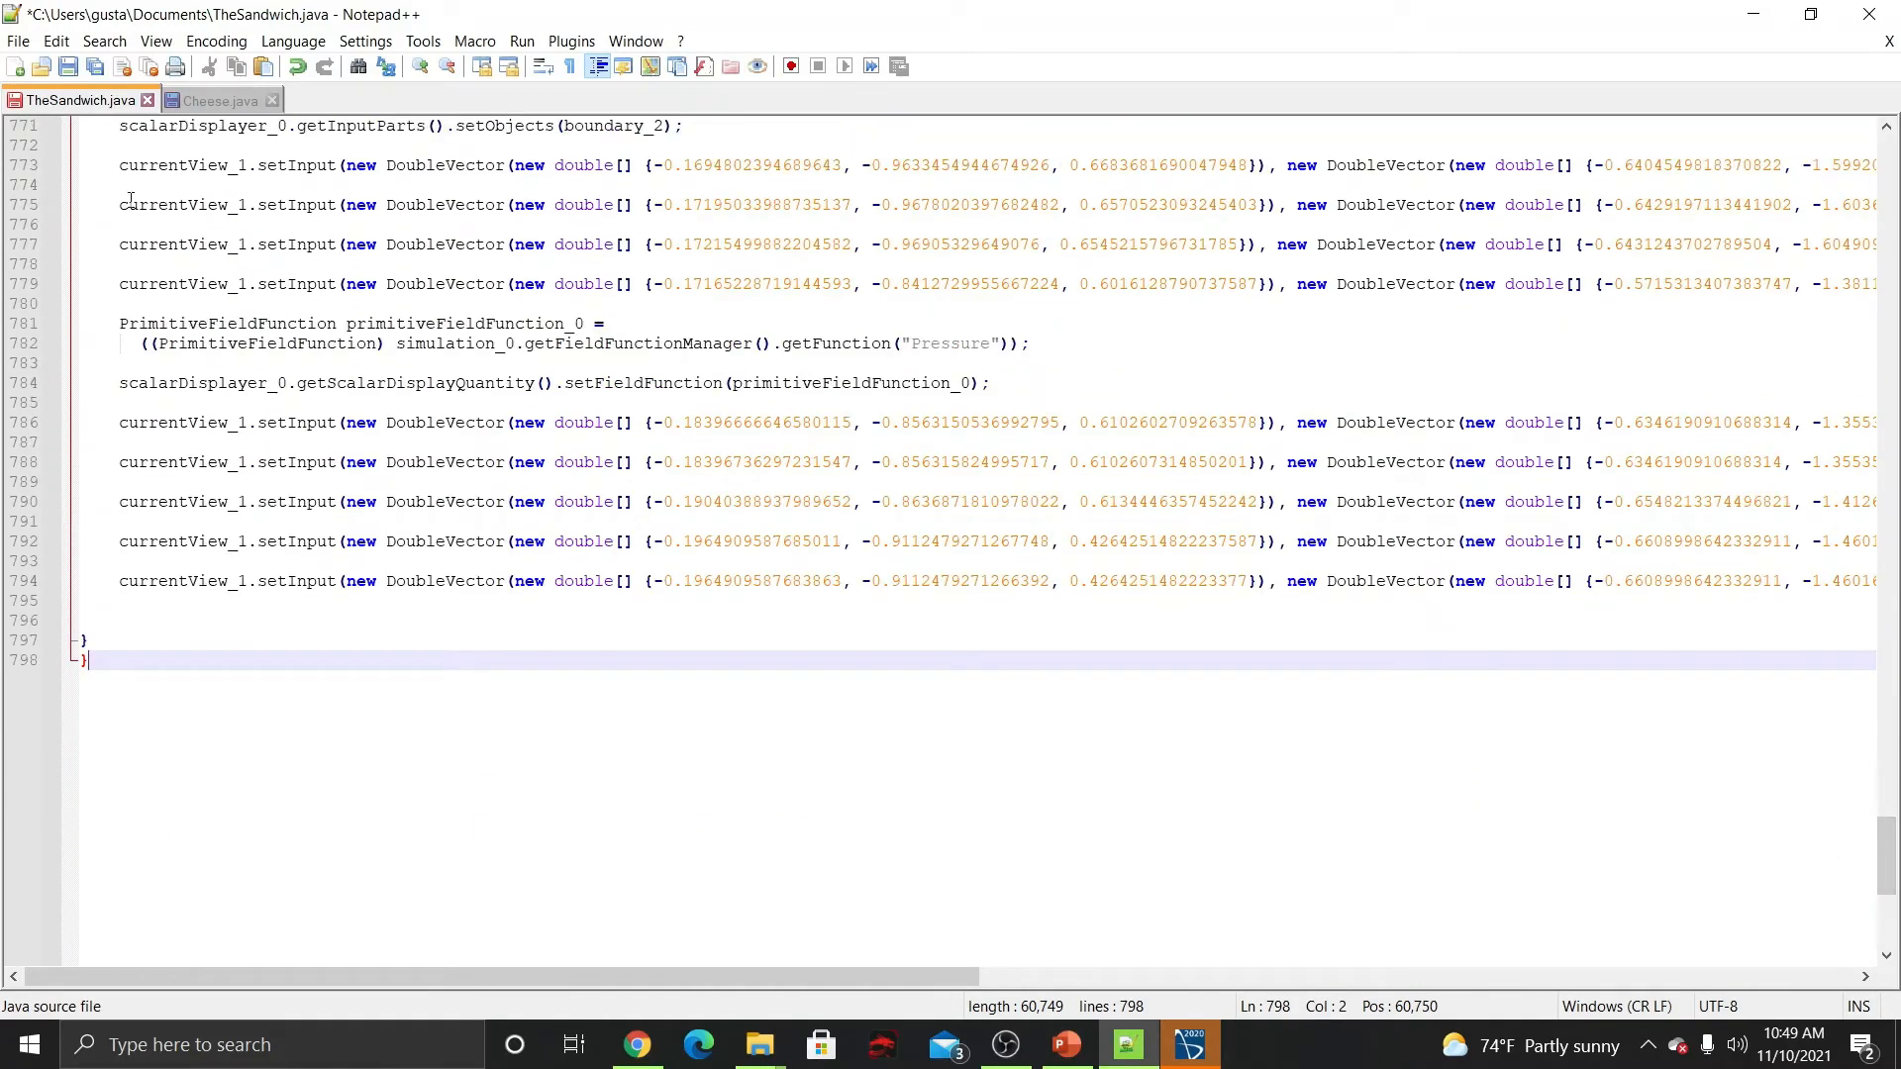
pyautogui.click(67, 67)
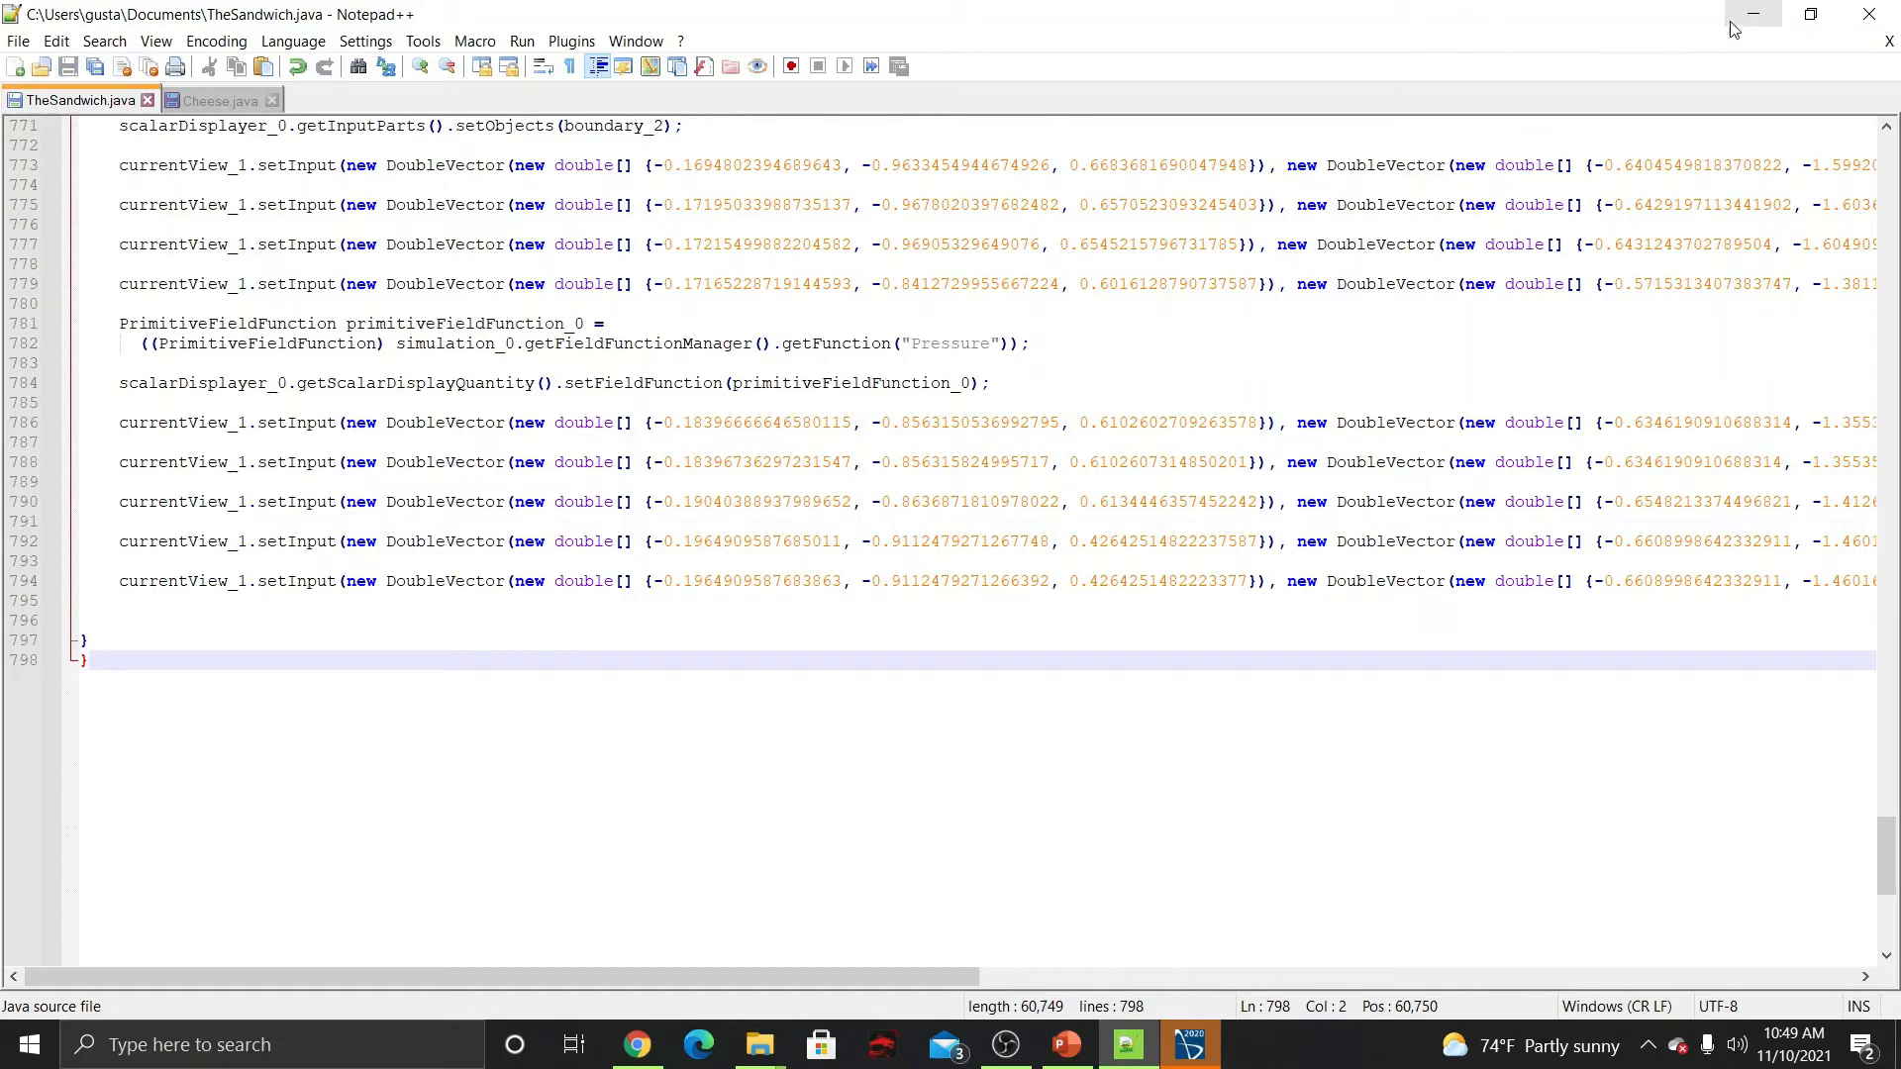
# Switch to STAR-CCM+ and play the macro TheSandwich.java from the Documents folder.
pyautogui.click(1733, 30)
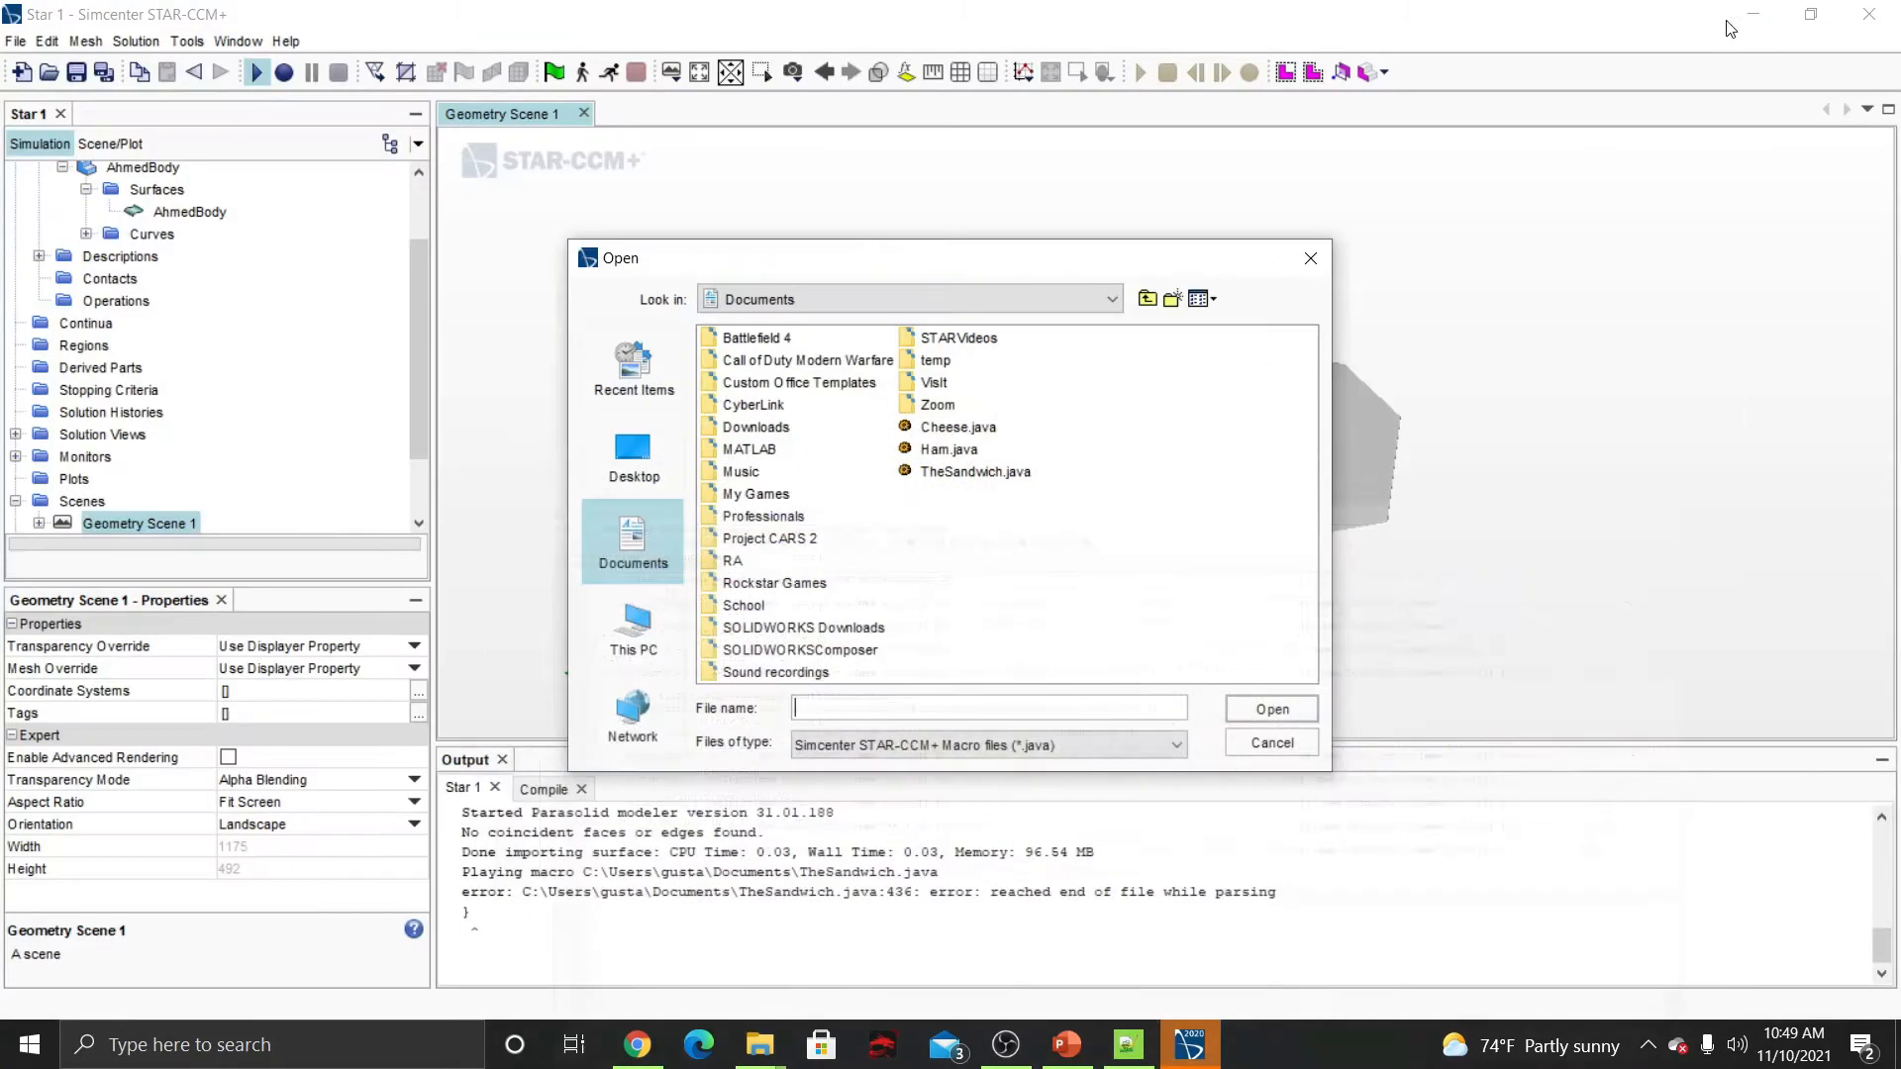
pyautogui.click(1249, 713)
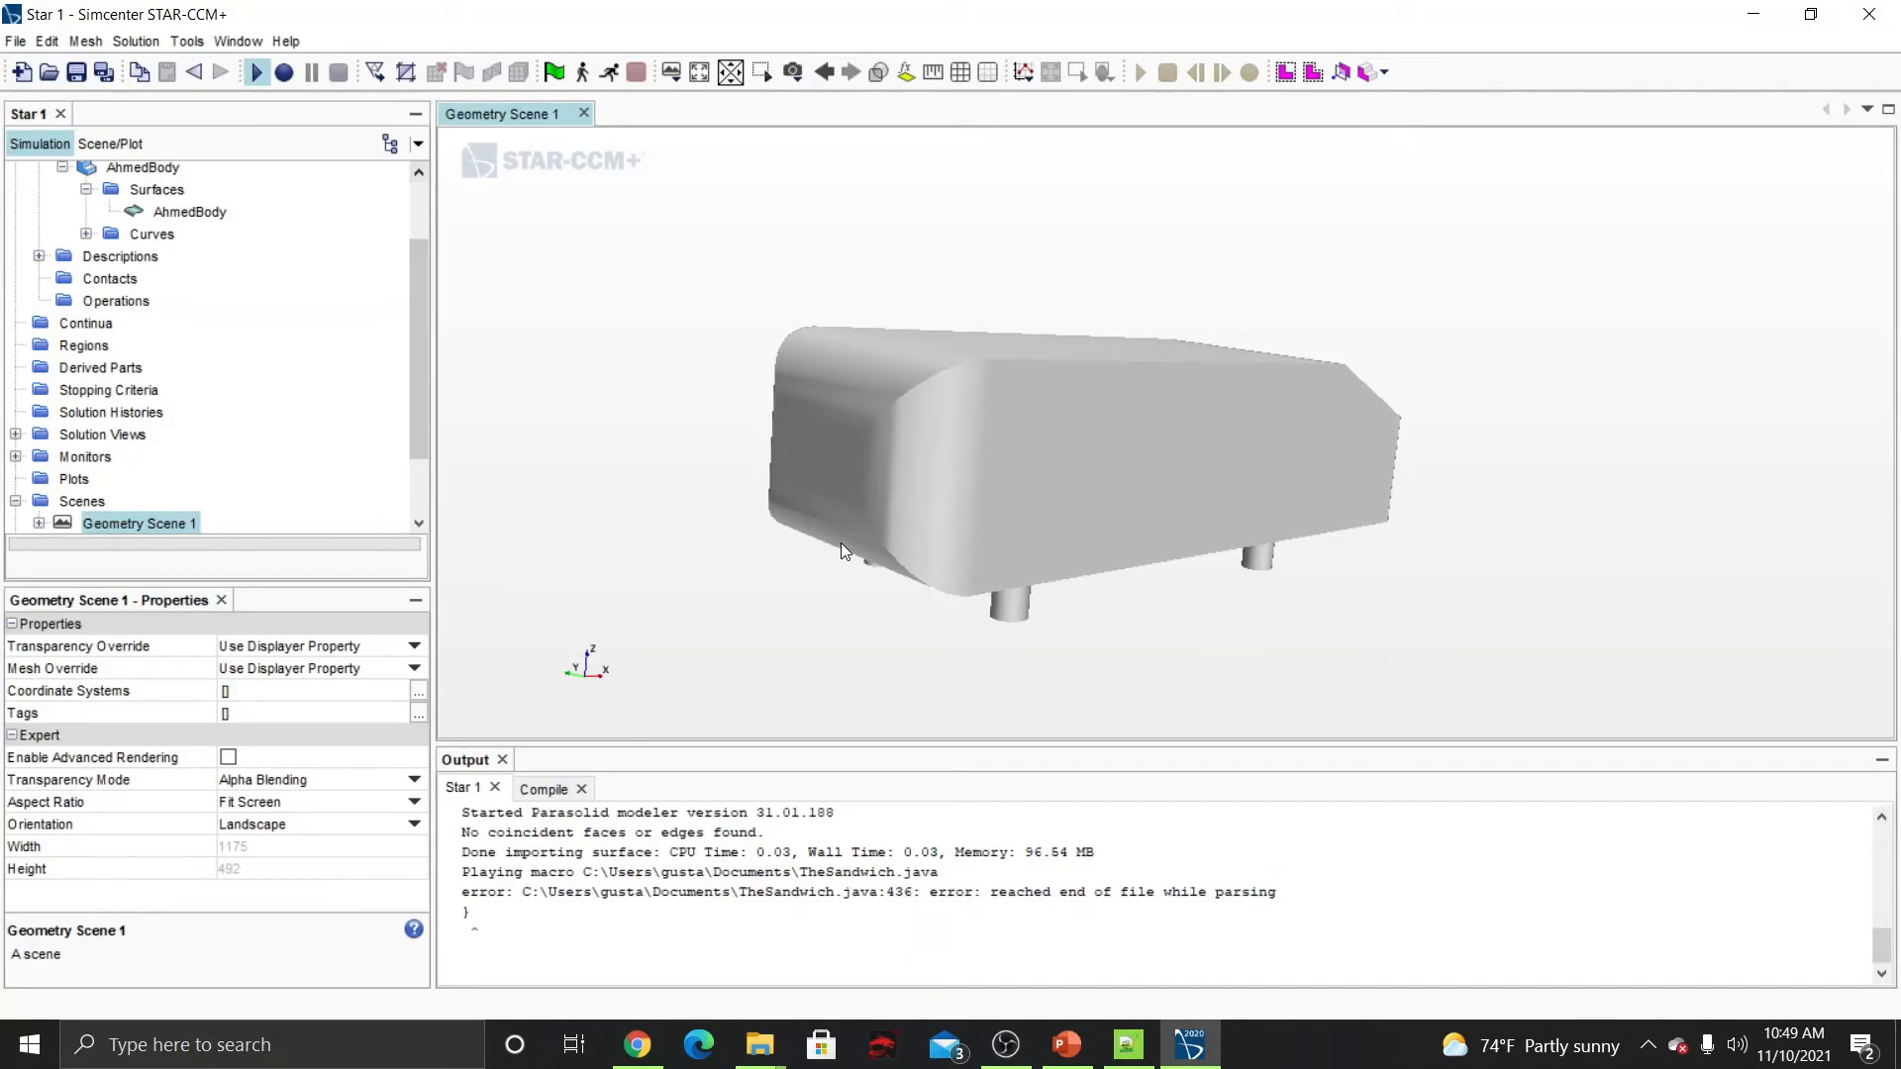
pyautogui.hotkey('ctrl', 'm')
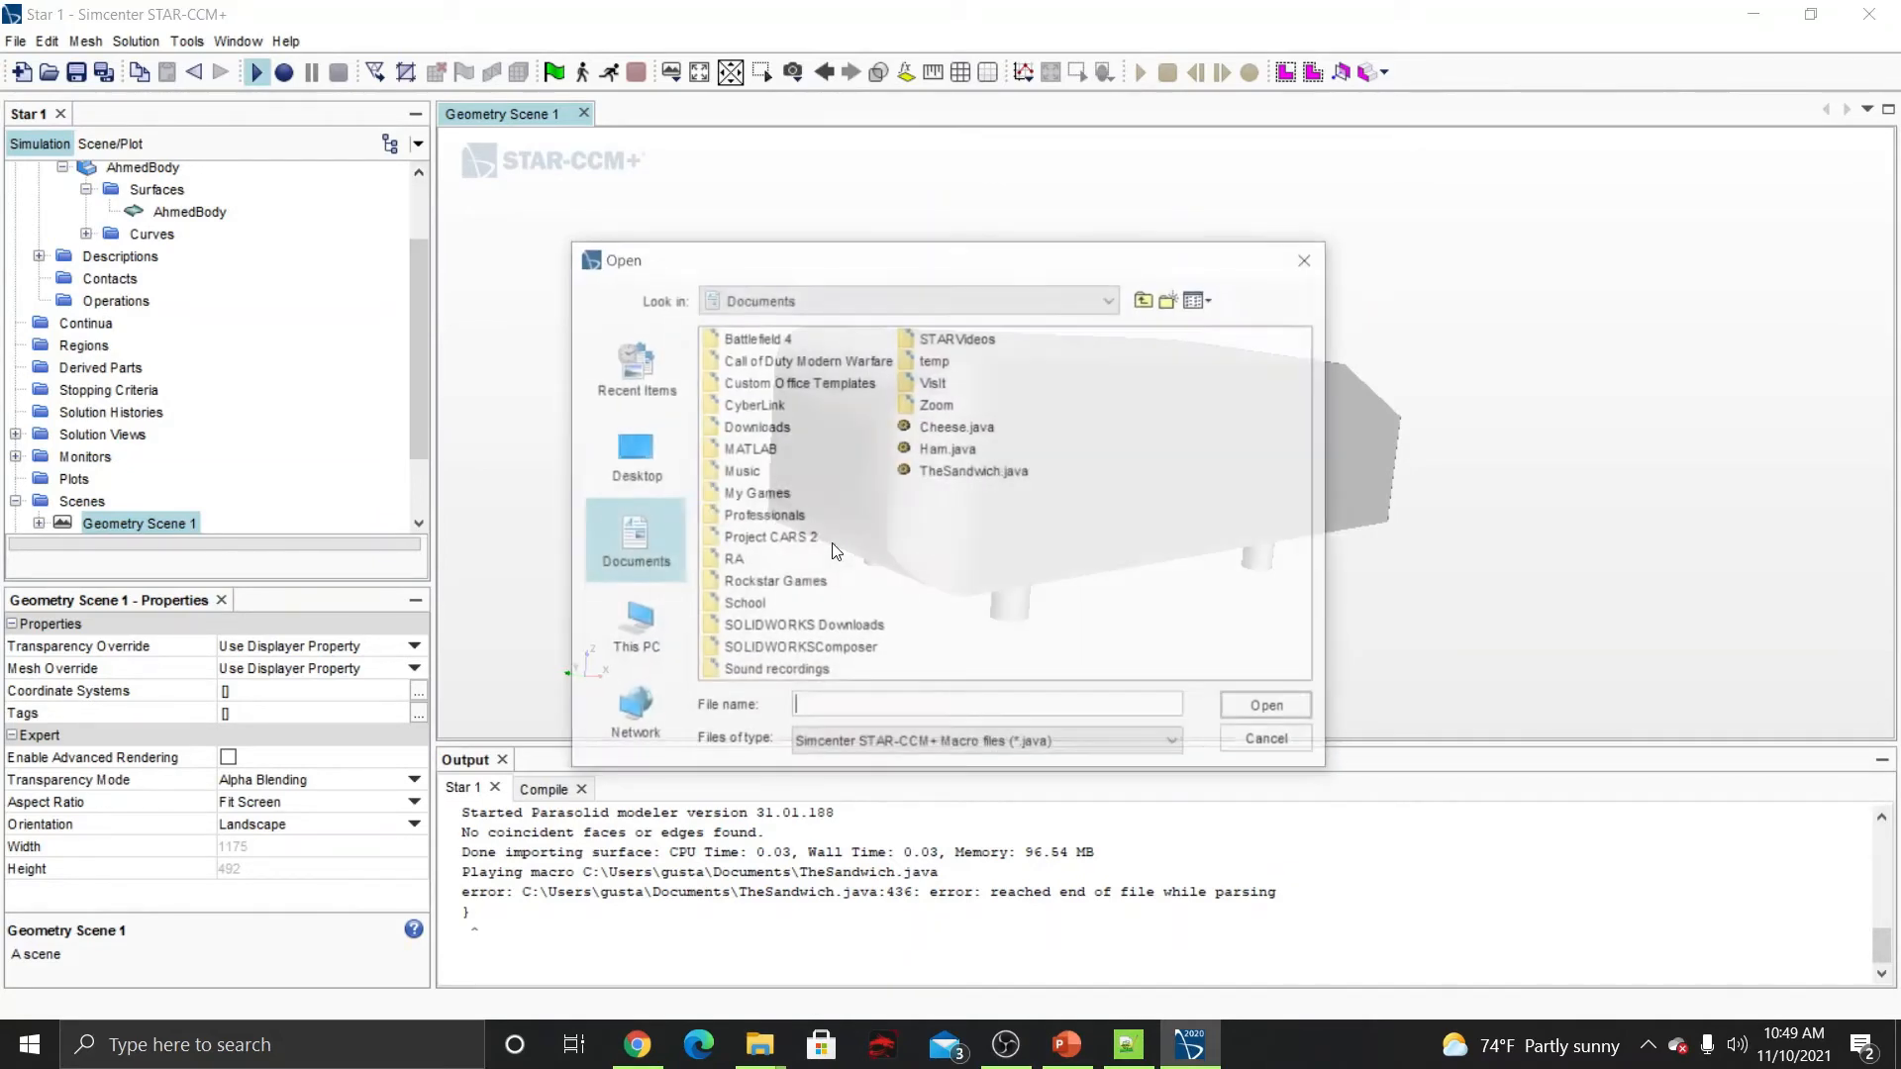
pyautogui.click(913, 473)
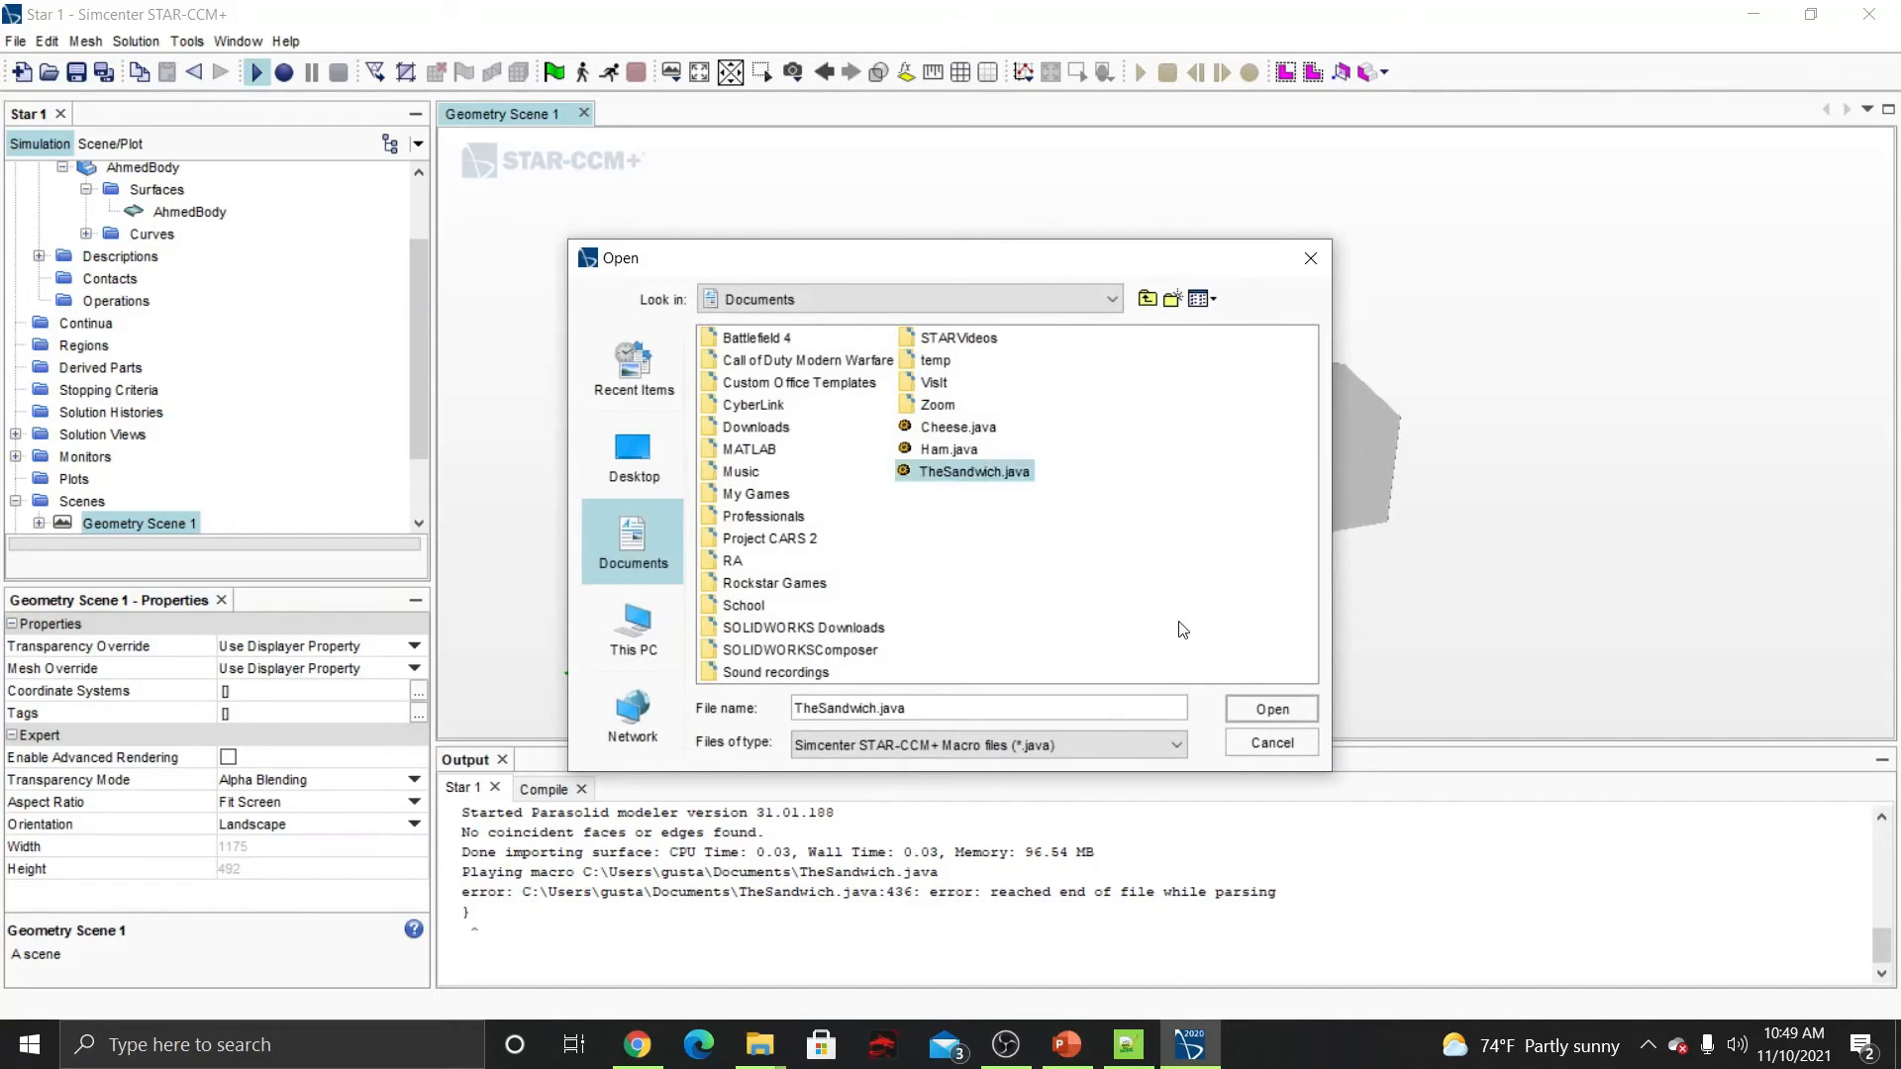
pyautogui.click(1254, 709)
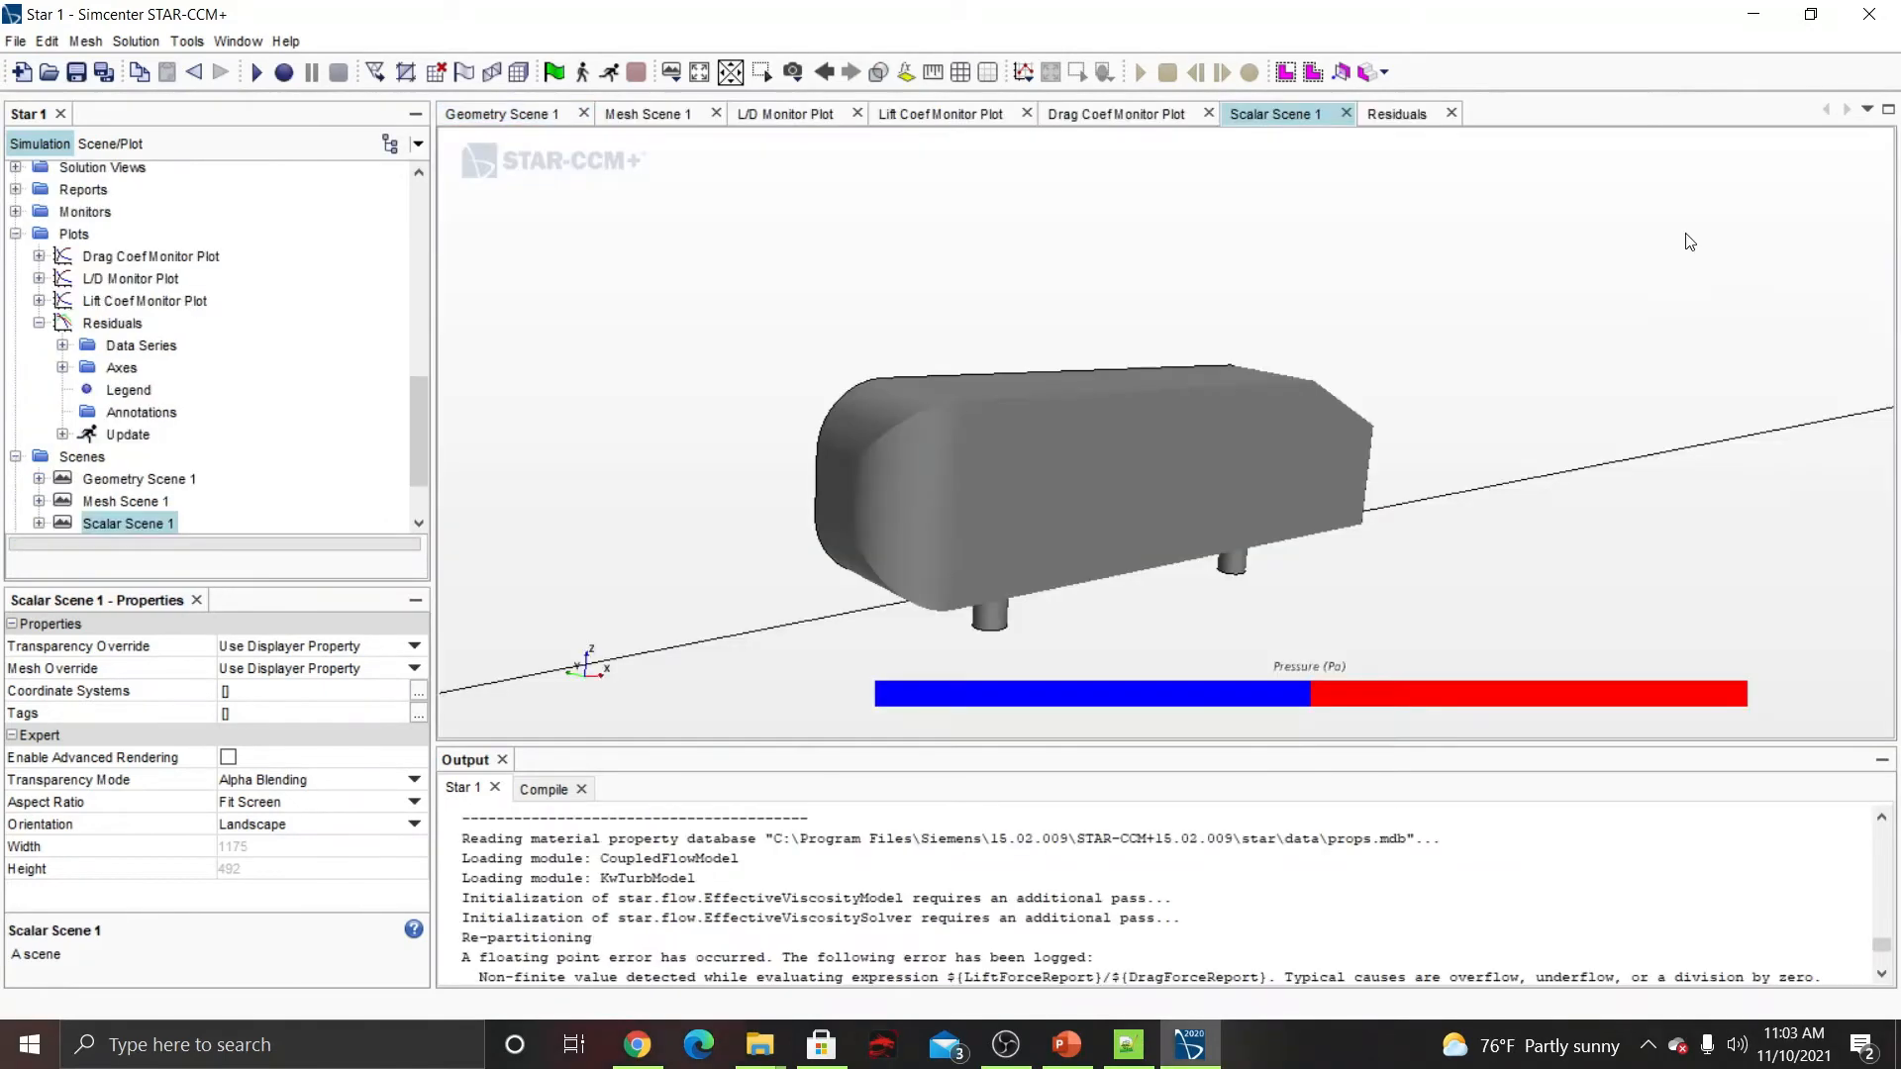
# Examine the AhmedBody in the scalar, geometry and mesh scenes and look through the L/D, lift and drag coefficient monitor plots.
pyautogui.moveTo(820, 497); pyautogui.dragTo(780, 485)
pyautogui.moveTo(780, 485); pyautogui.dragTo(816, 431, button='right')
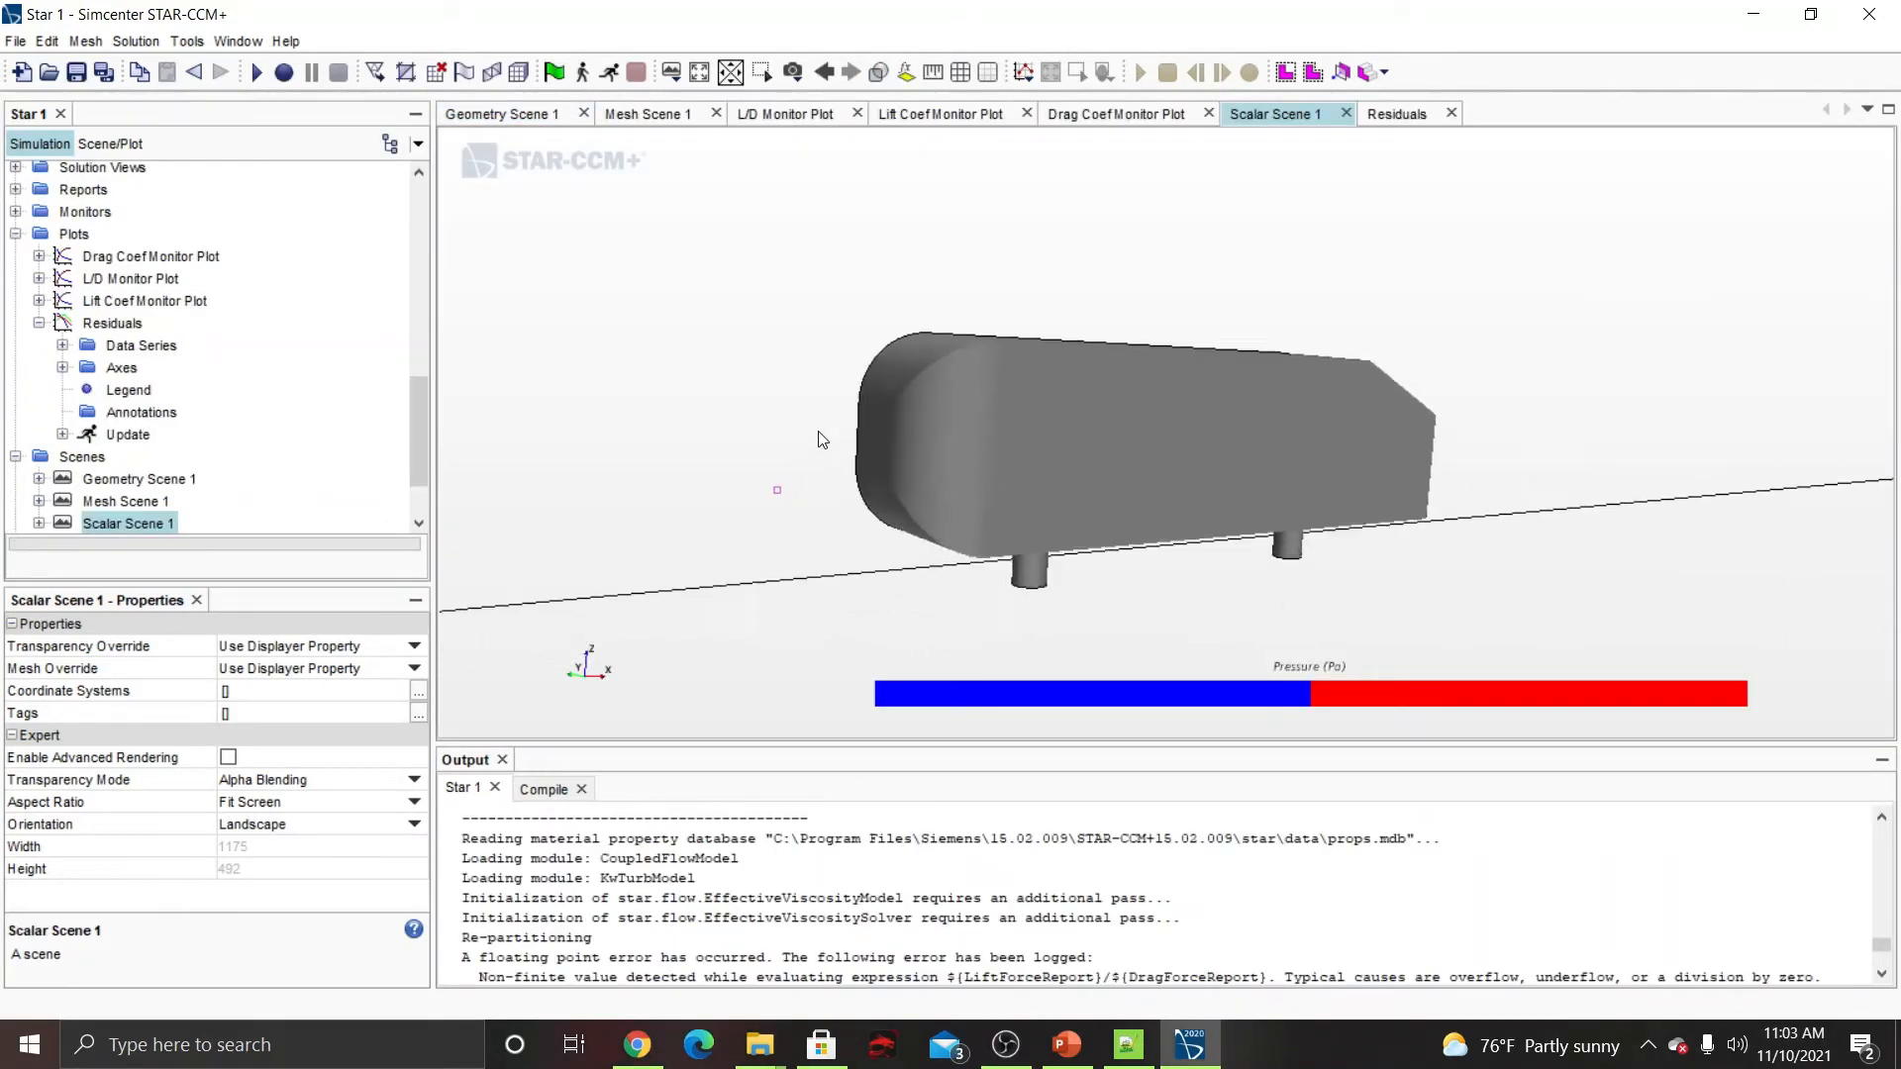
pyautogui.click(502, 114)
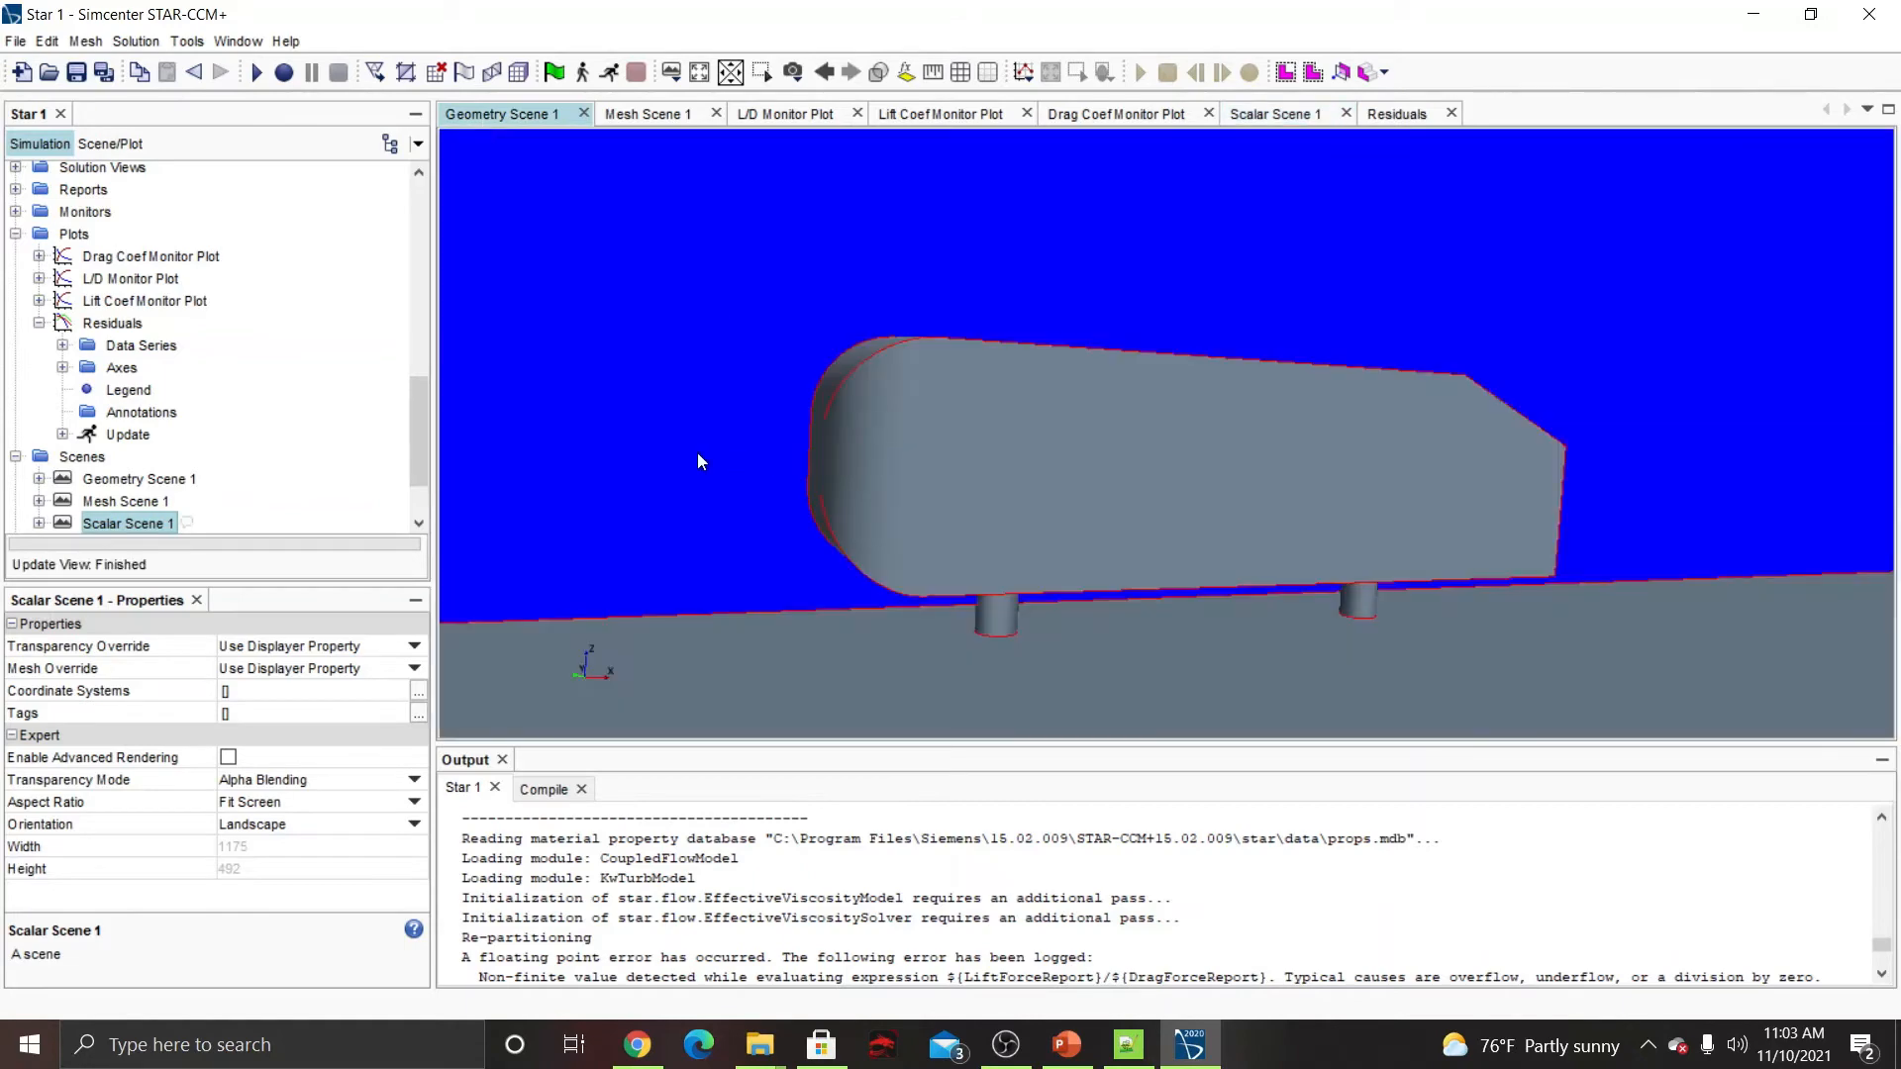
pyautogui.moveTo(696, 454); pyautogui.dragTo(919, 465)
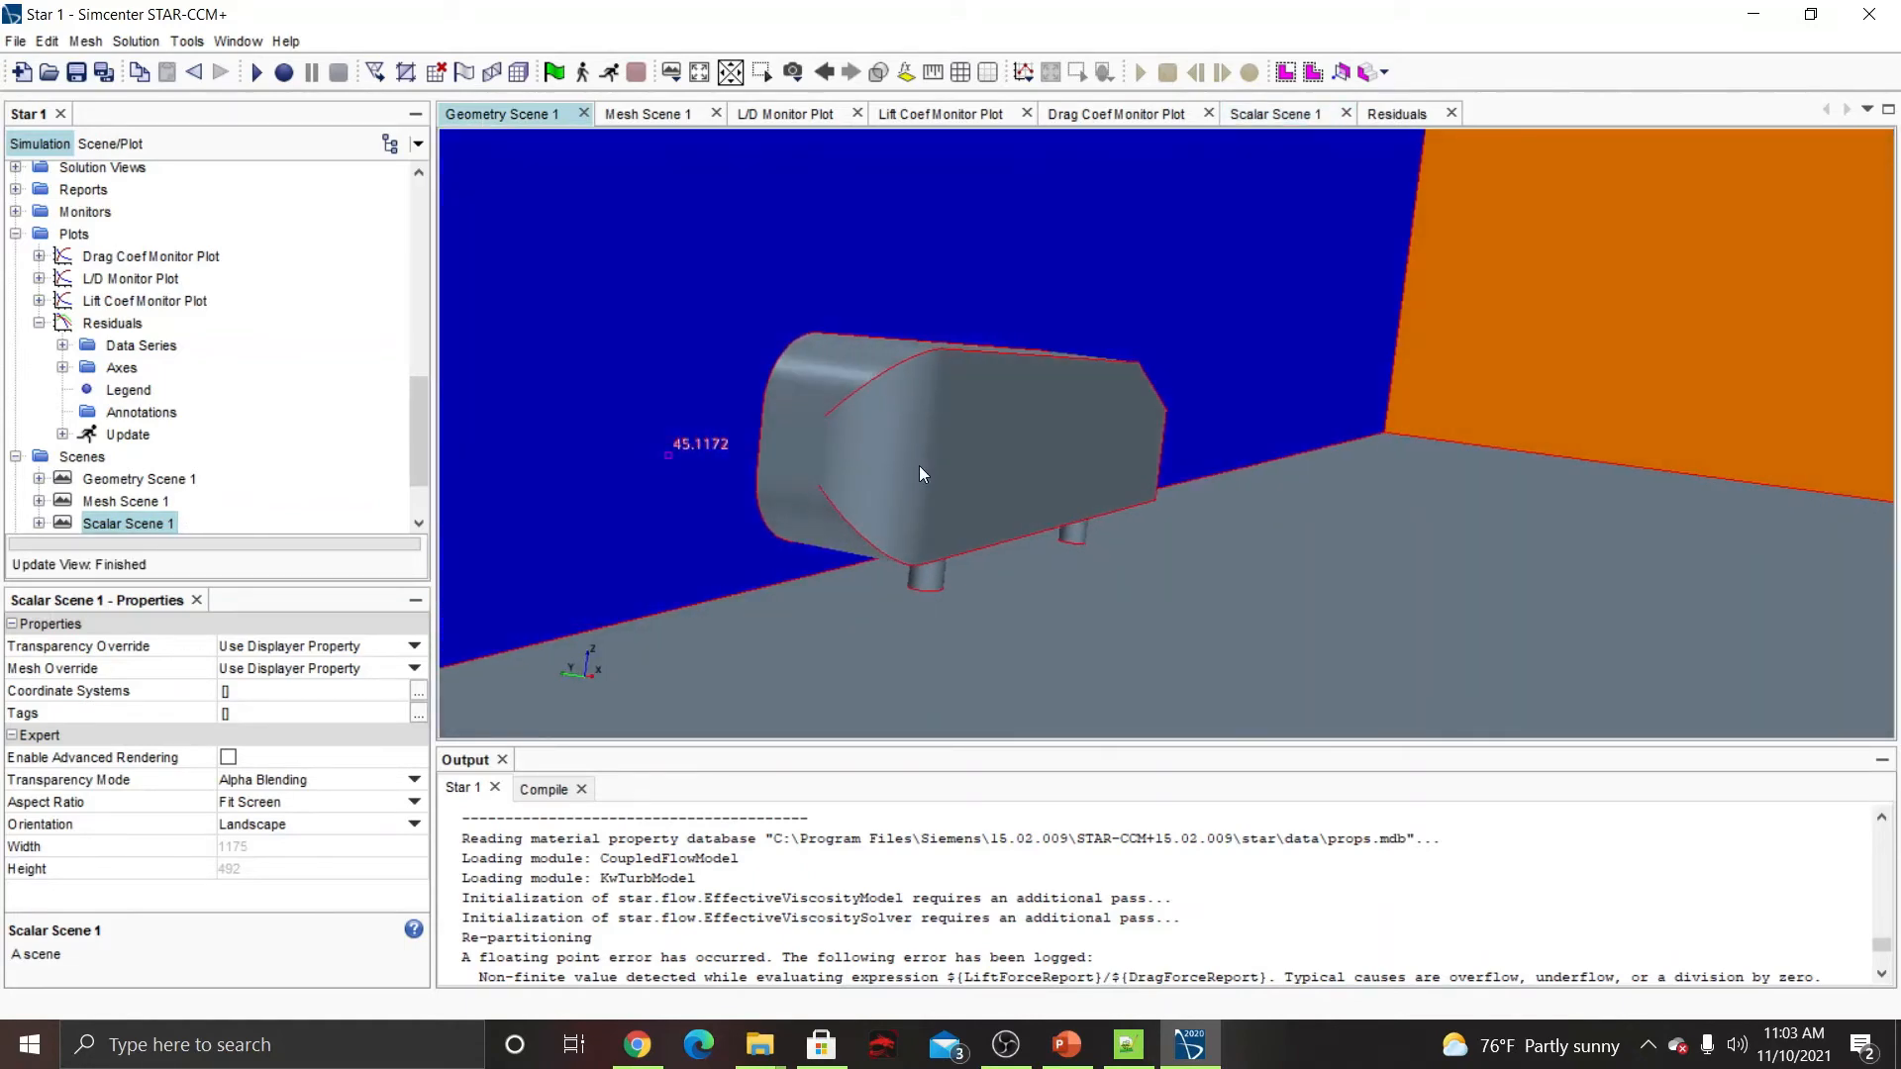
pyautogui.click(639, 118)
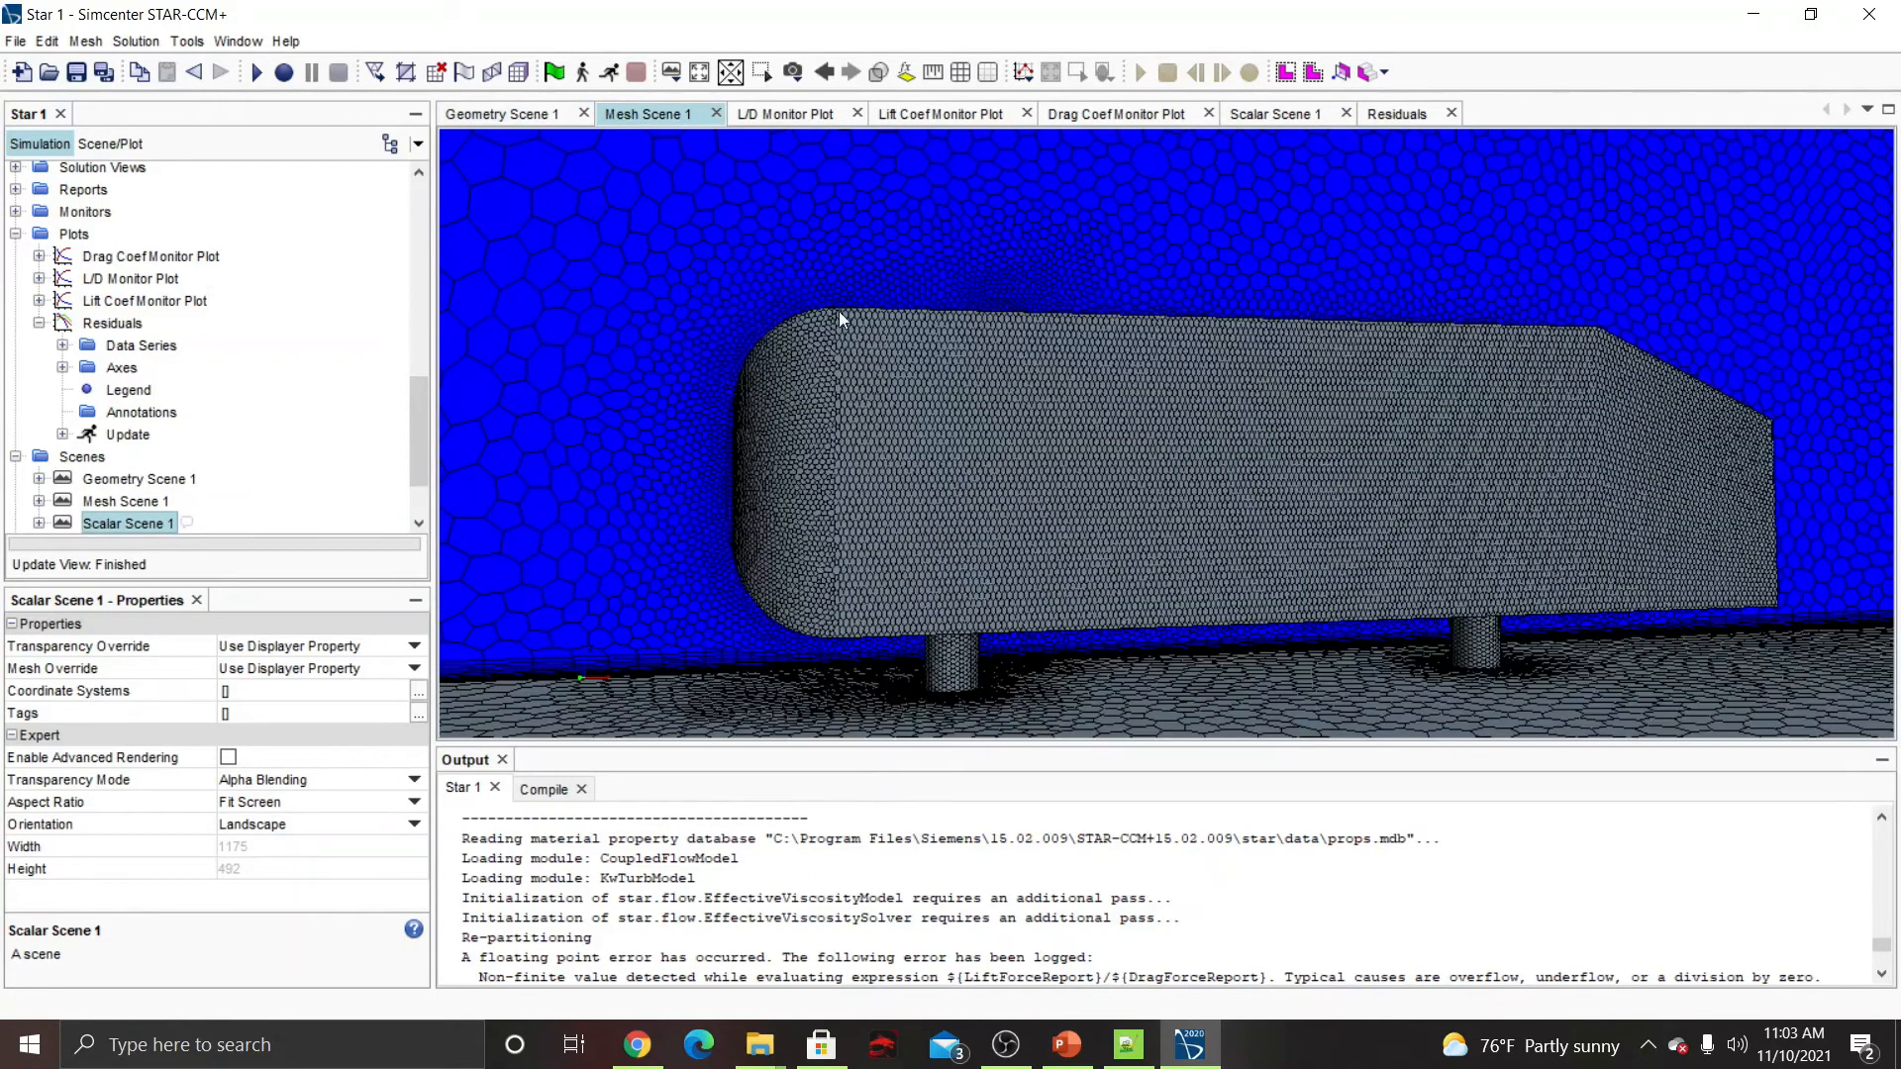
pyautogui.moveTo(951, 264); pyautogui.dragTo(953, 305)
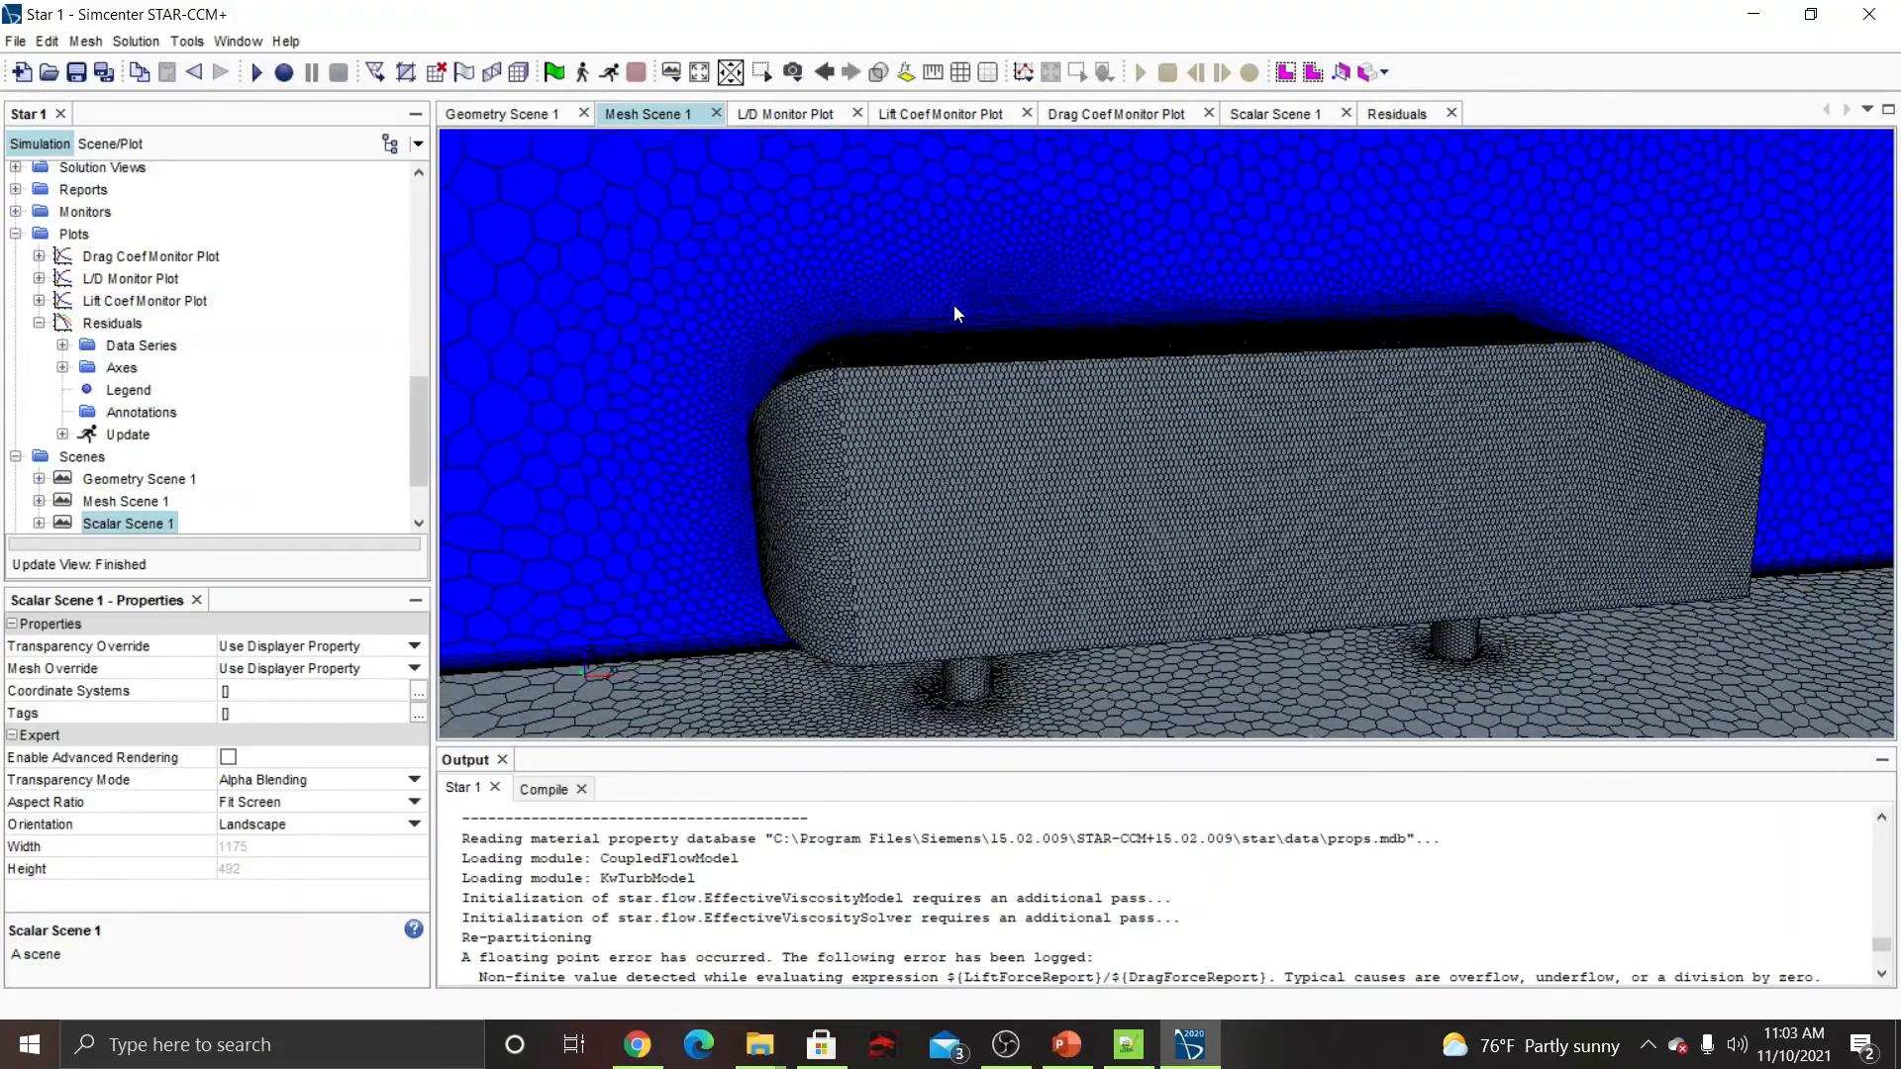
pyautogui.moveTo(1313, 326); pyautogui.dragTo(1037, 456)
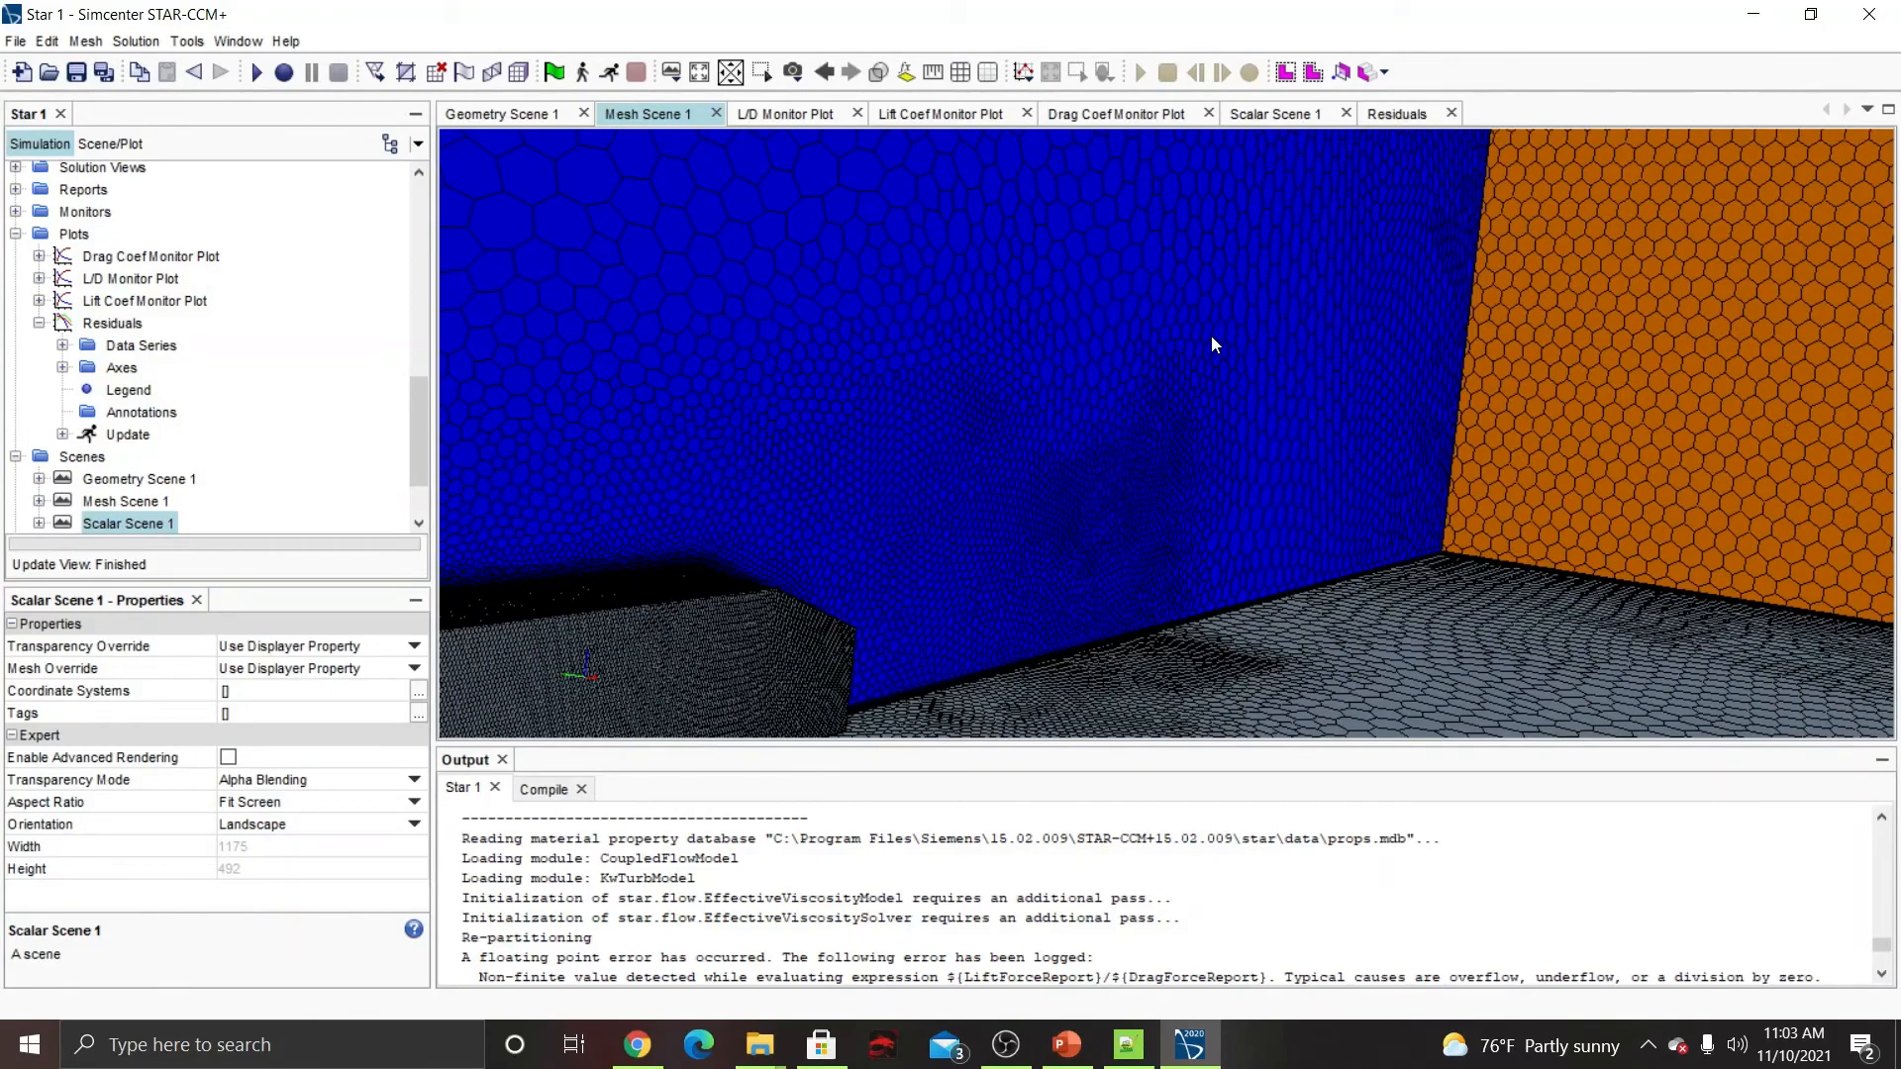
pyautogui.moveTo(1213, 339); pyautogui.dragTo(956, 315)
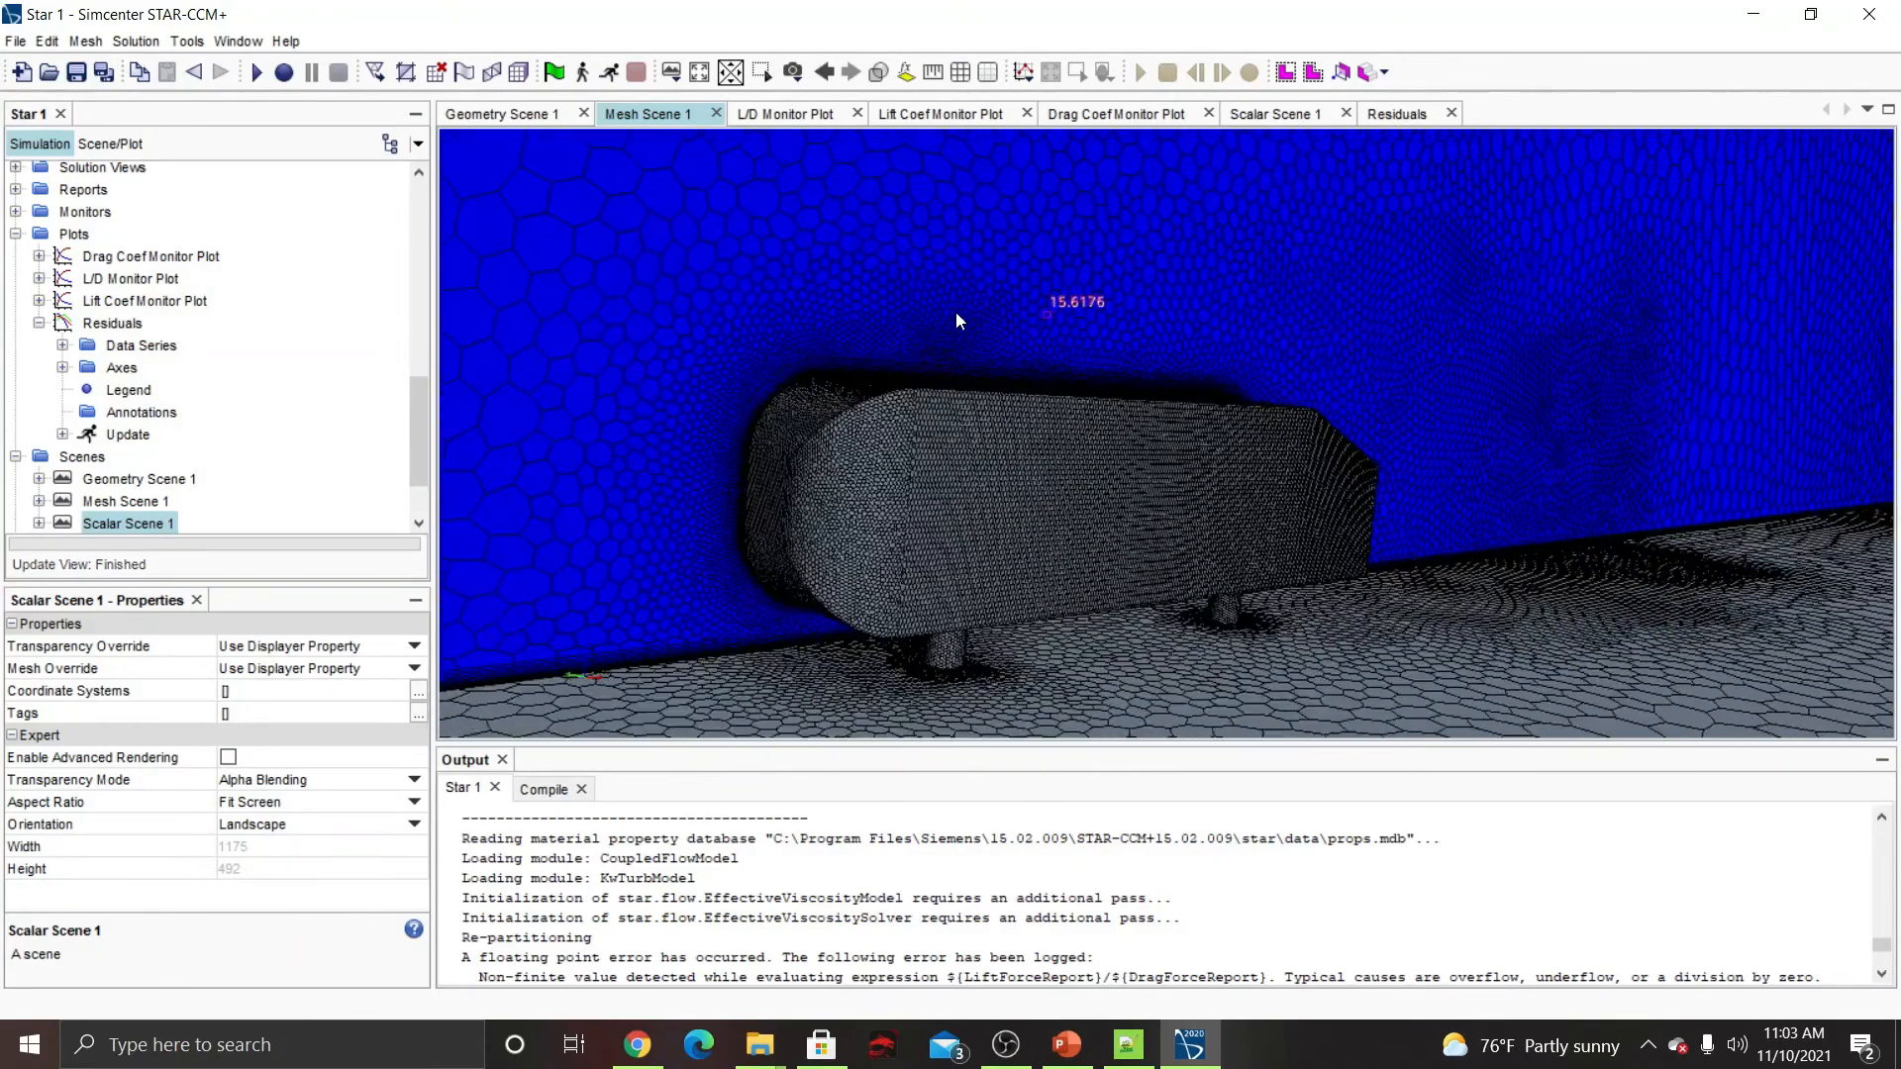
pyautogui.click(785, 114)
pyautogui.click(941, 114)
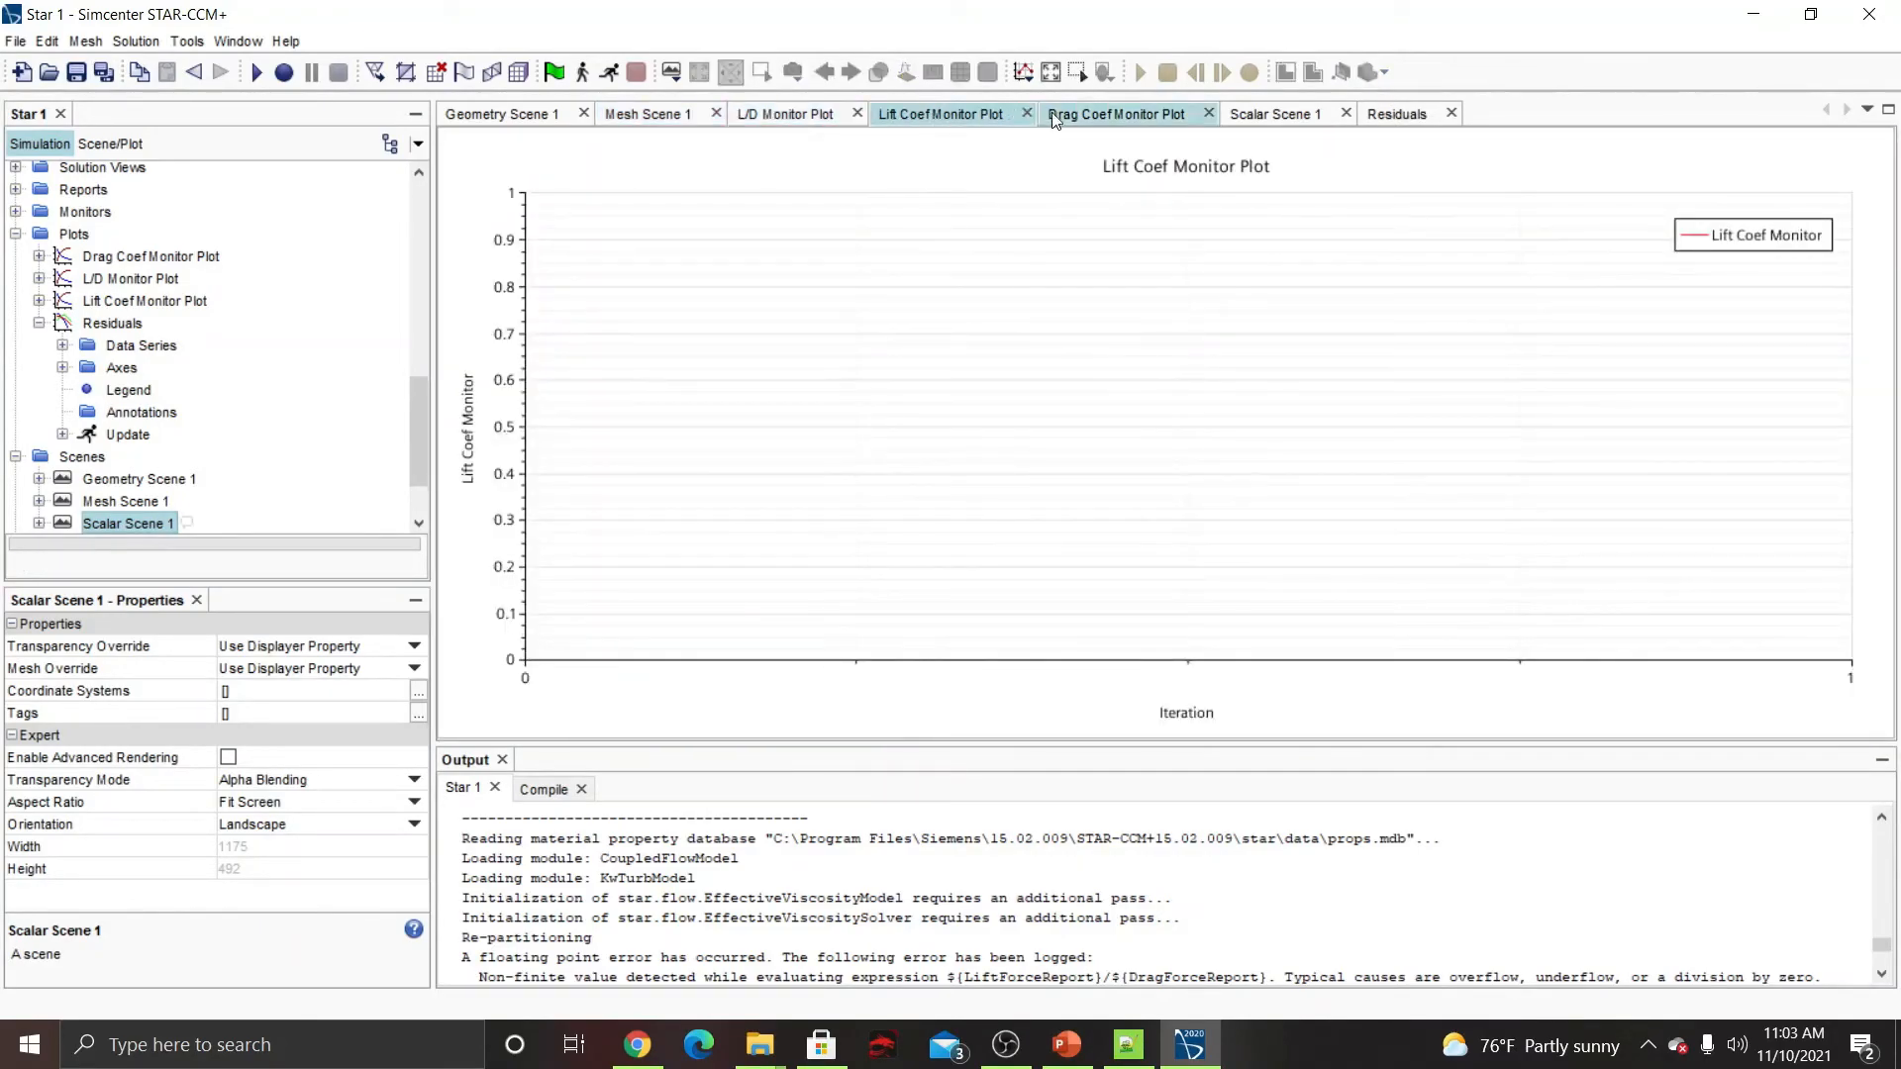
pyautogui.click(1053, 116)
# Show Scalar Scene 1, initialize the solution and run the simulation.
pyautogui.click(1255, 112)
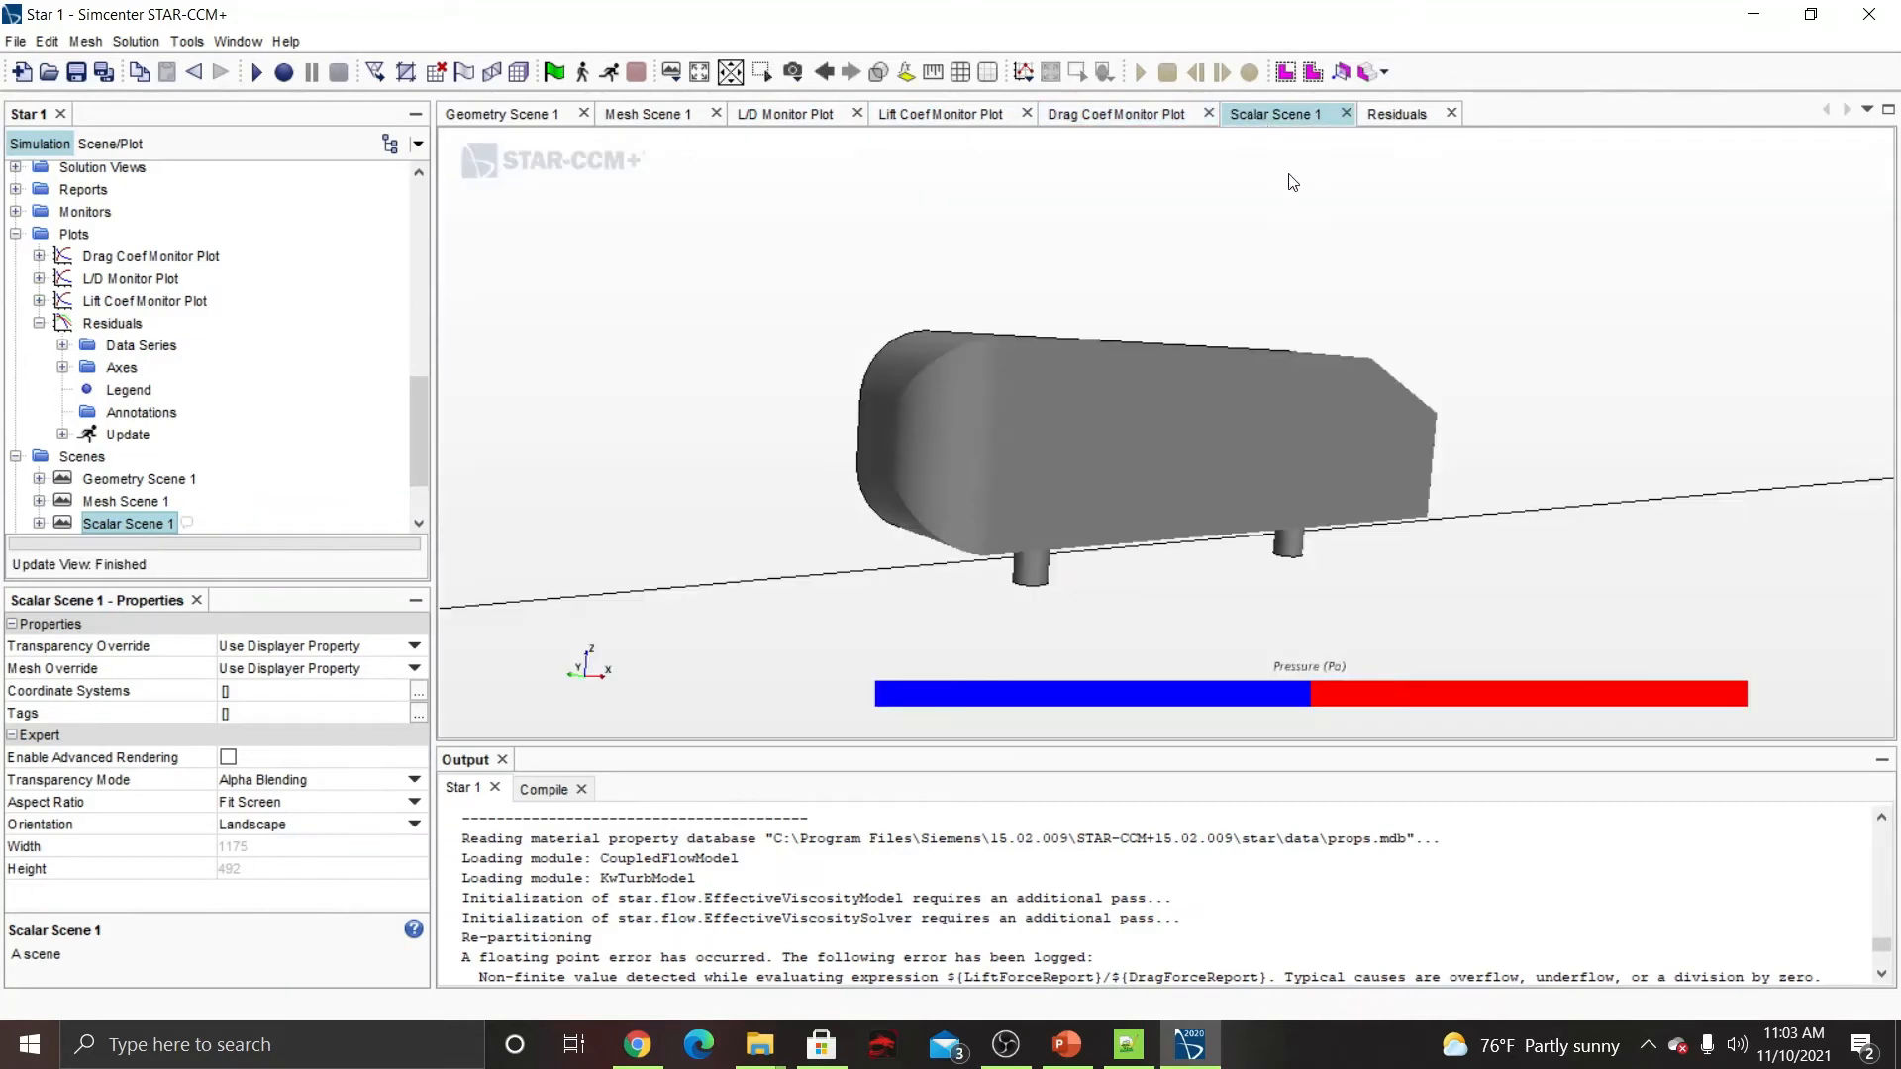
pyautogui.moveTo(1221, 265); pyautogui.dragTo(1155, 276)
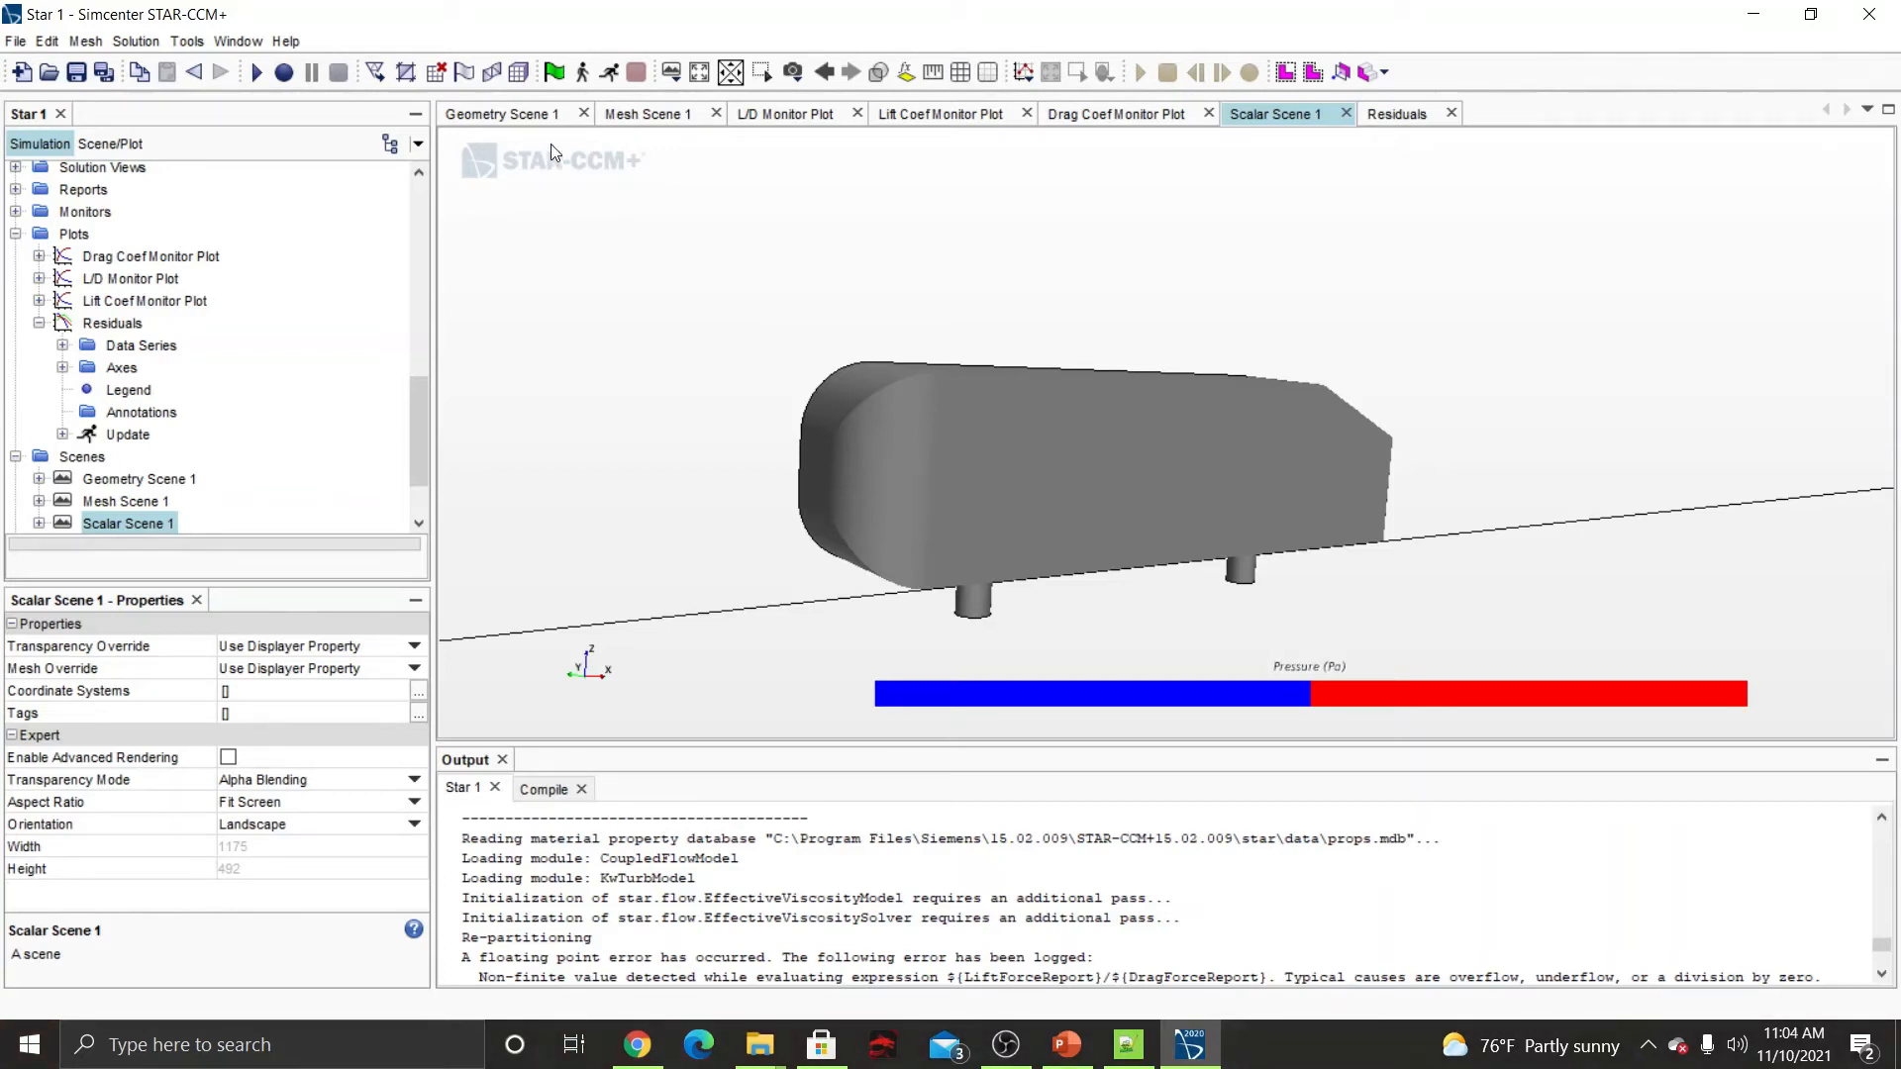
pyautogui.click(552, 73)
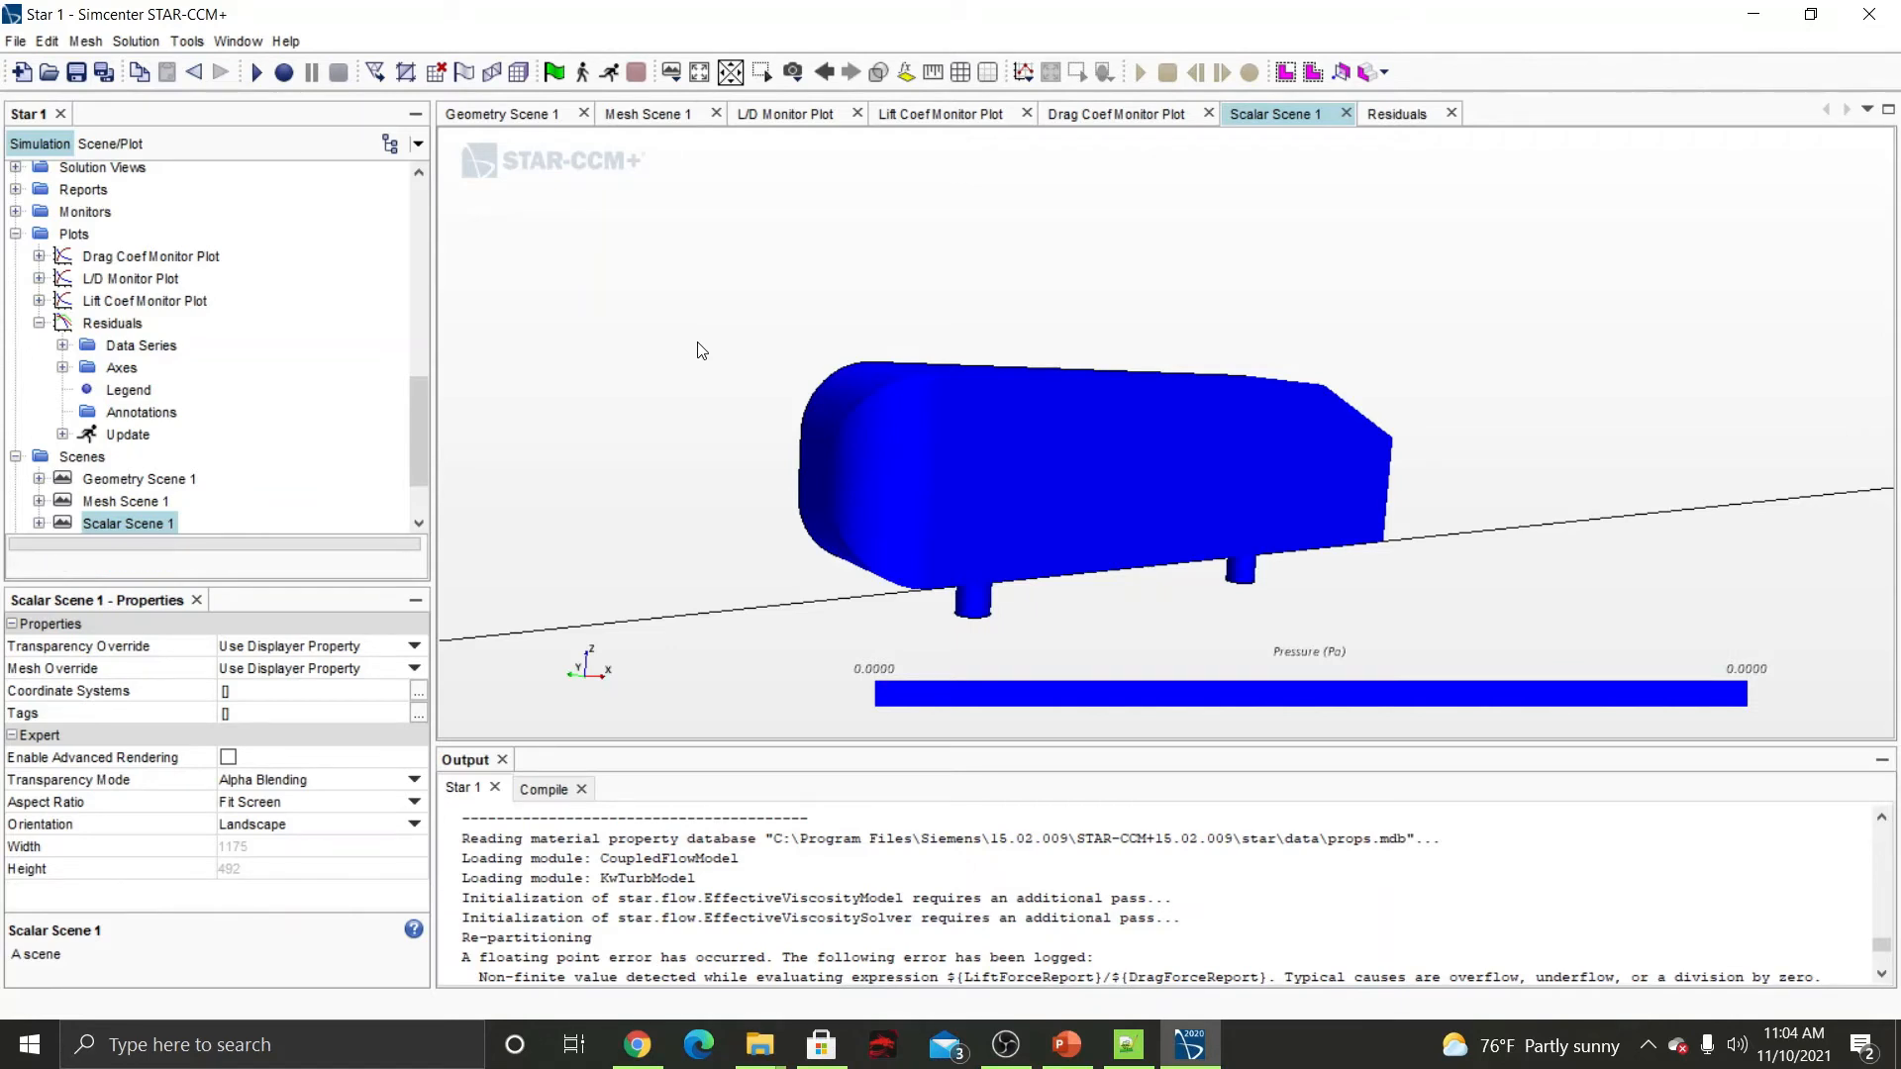
pyautogui.click(606, 73)
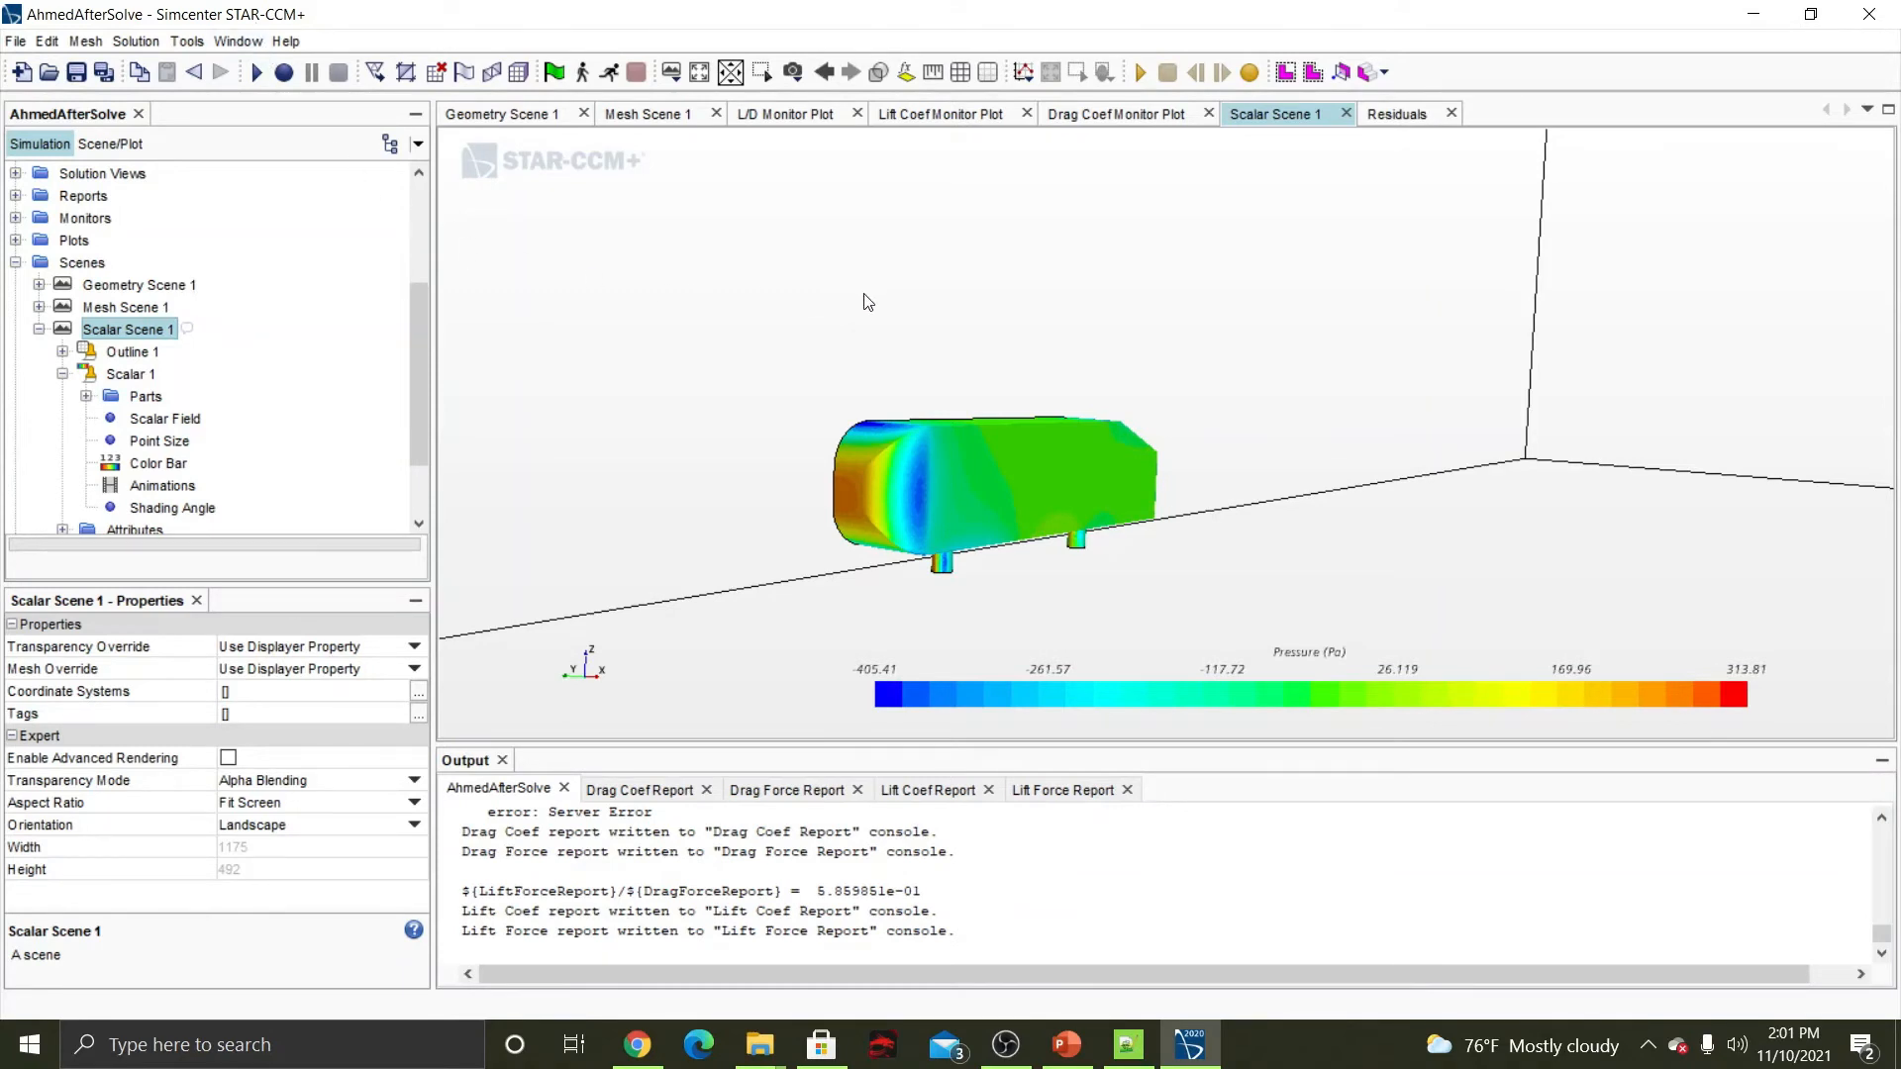
# Examine the residuals, the drag coefficient, lift coefficient and L/D monitor plots, and the pressure distribution in Scalar Scene 1.
pyautogui.click(1386, 117)
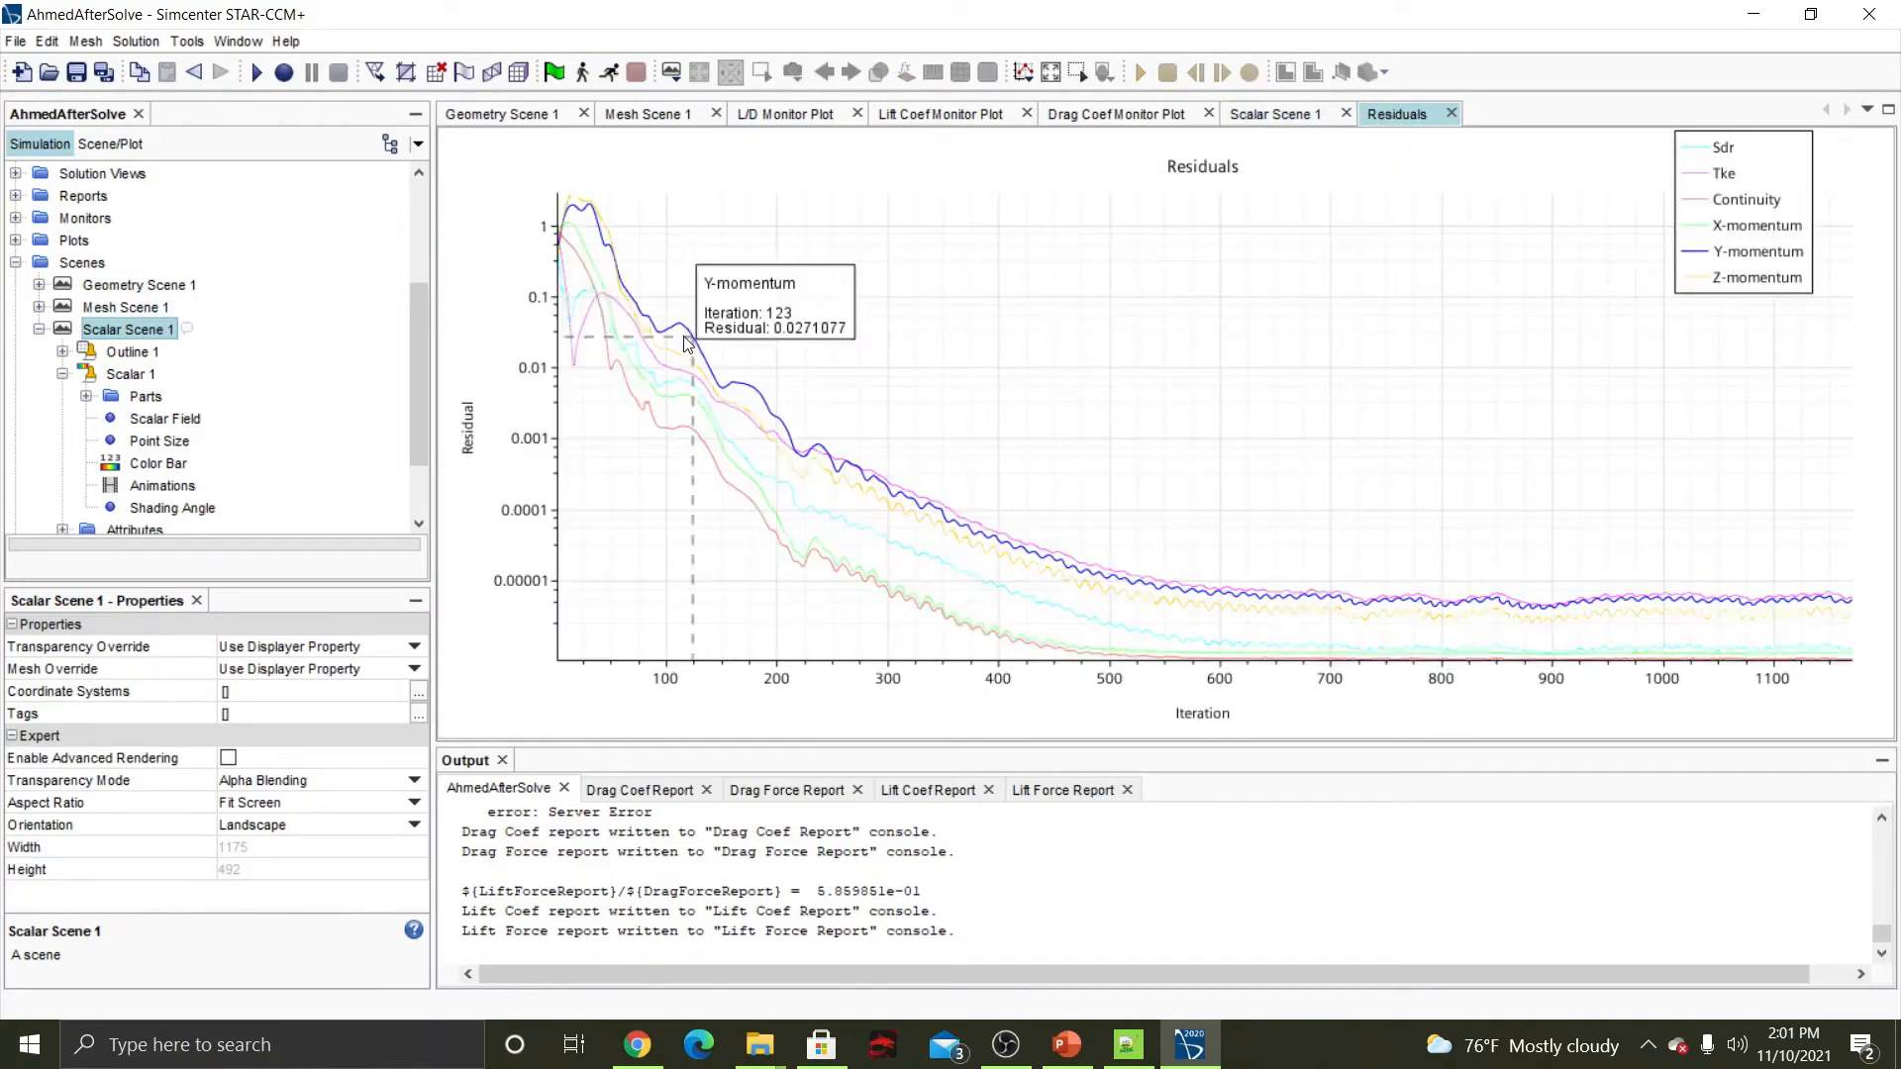
pyautogui.moveTo(656, 326)
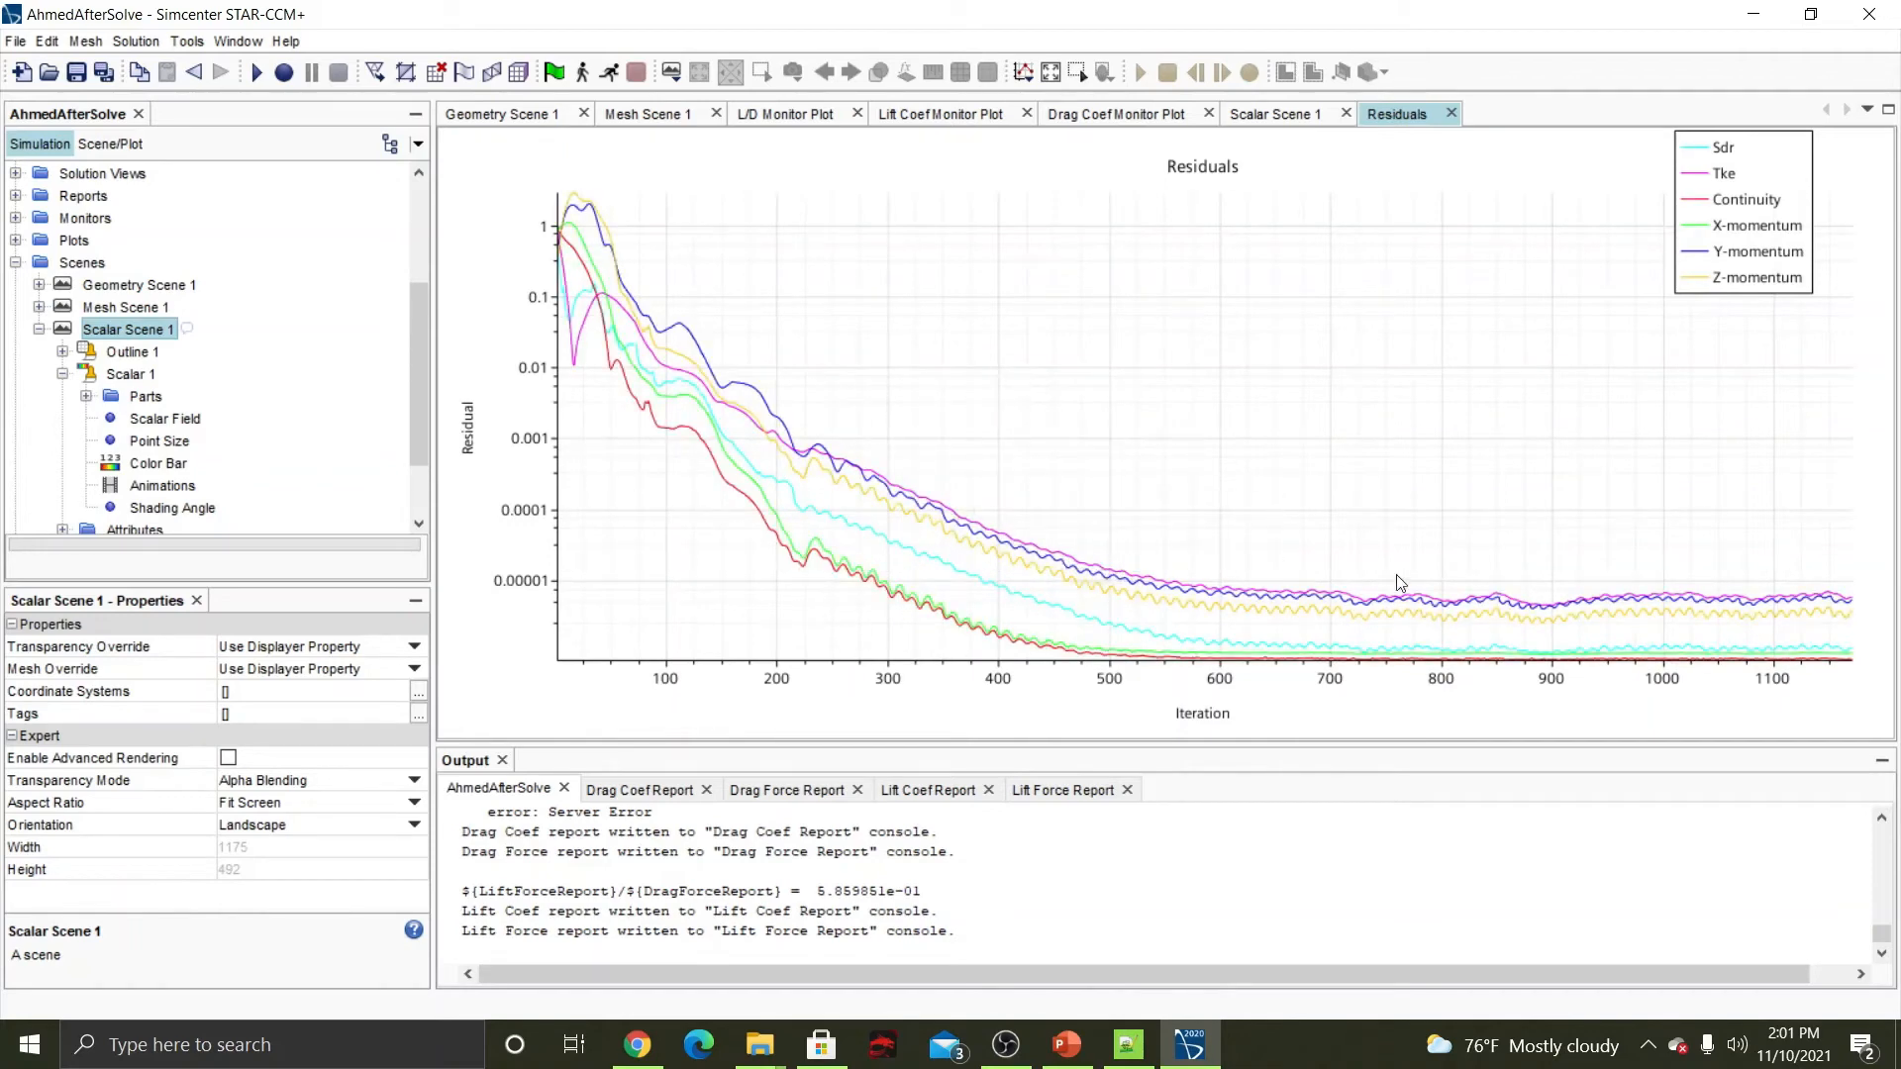
pyautogui.moveTo(1705, 607)
pyautogui.click(1069, 115)
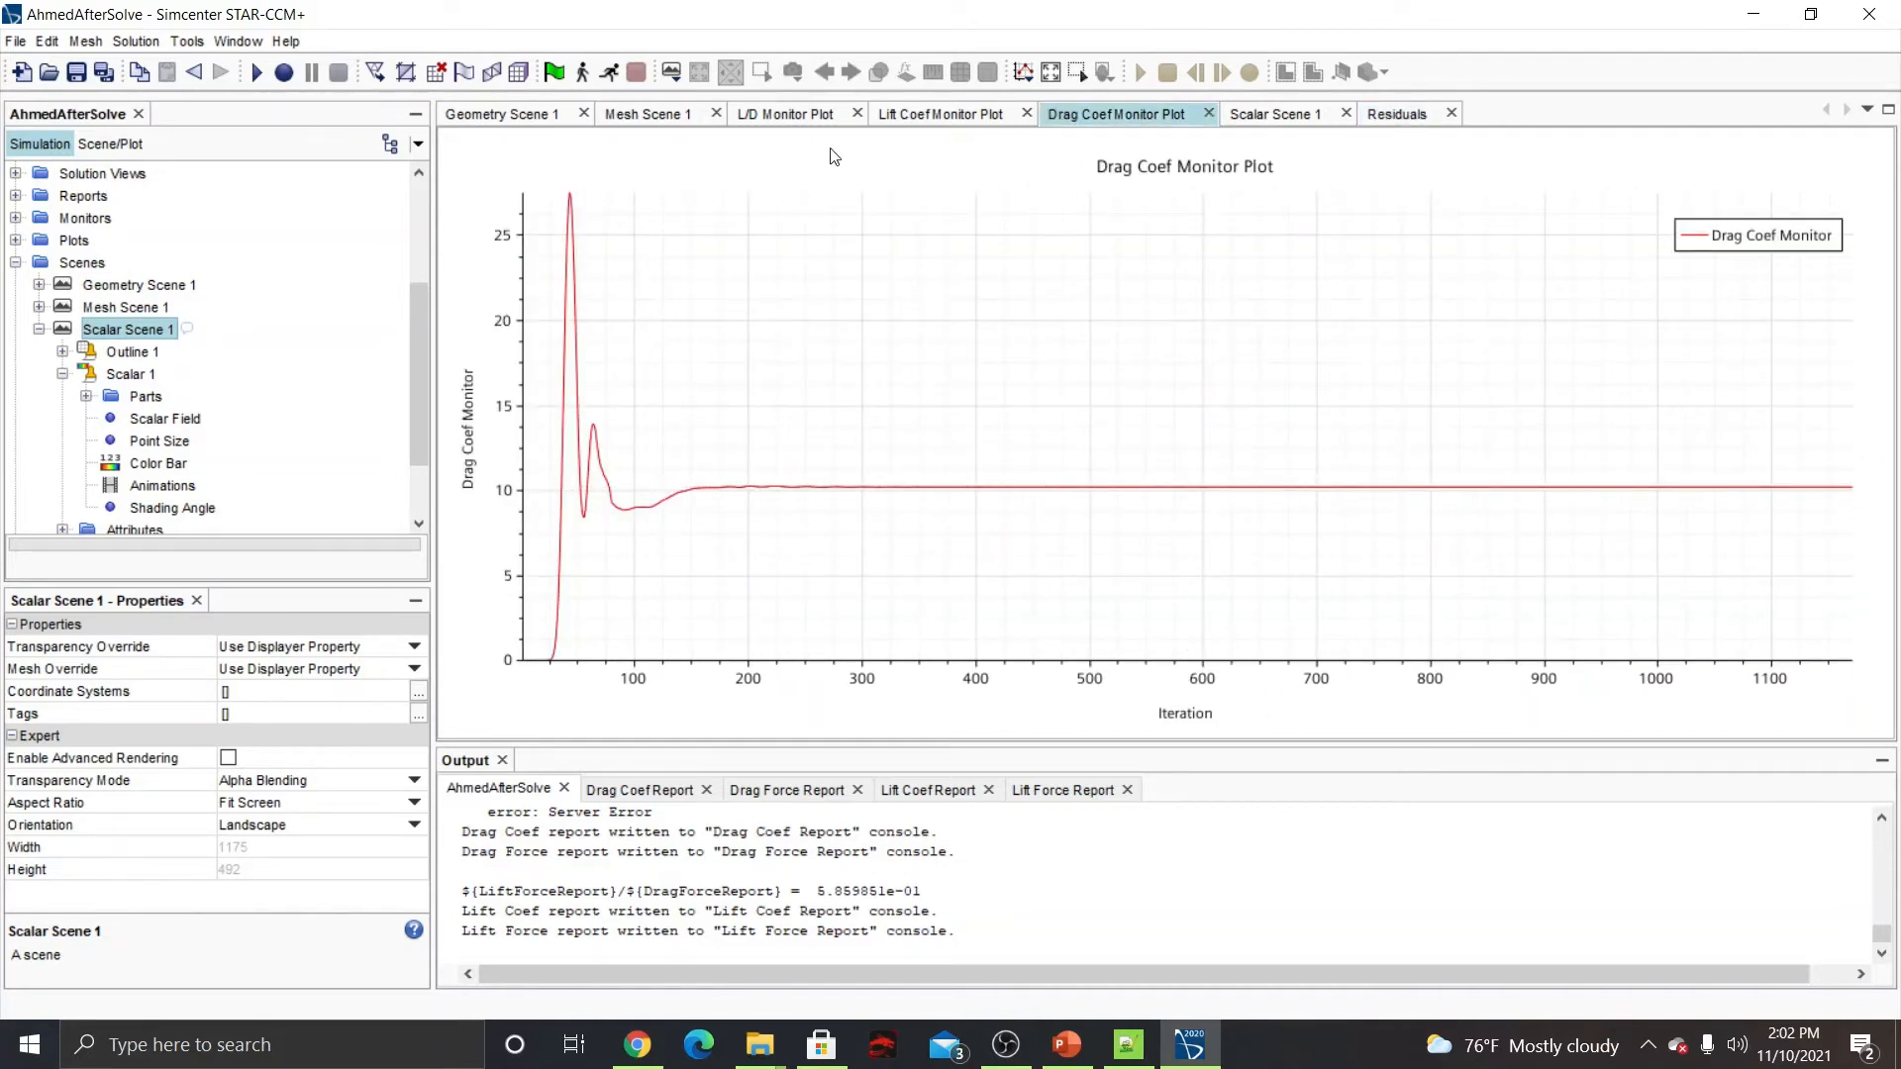
pyautogui.click(906, 127)
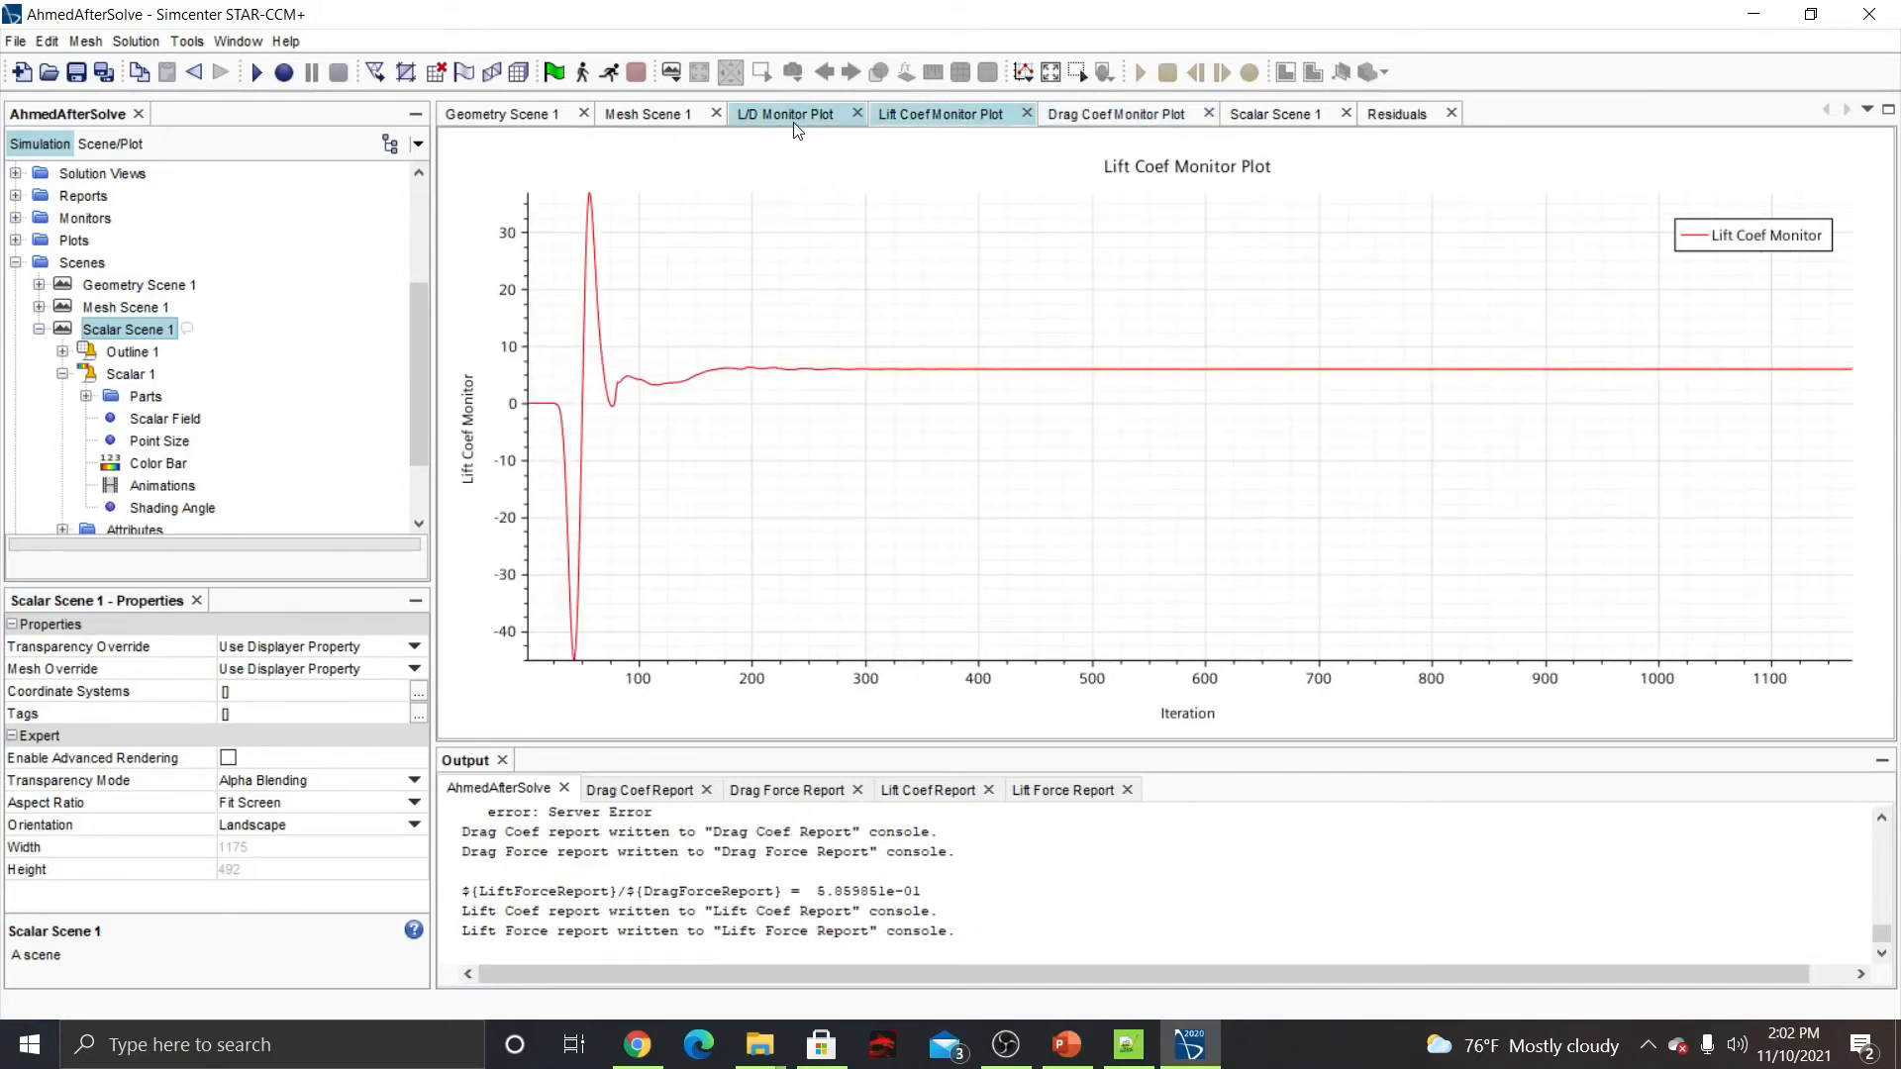
pyautogui.click(797, 132)
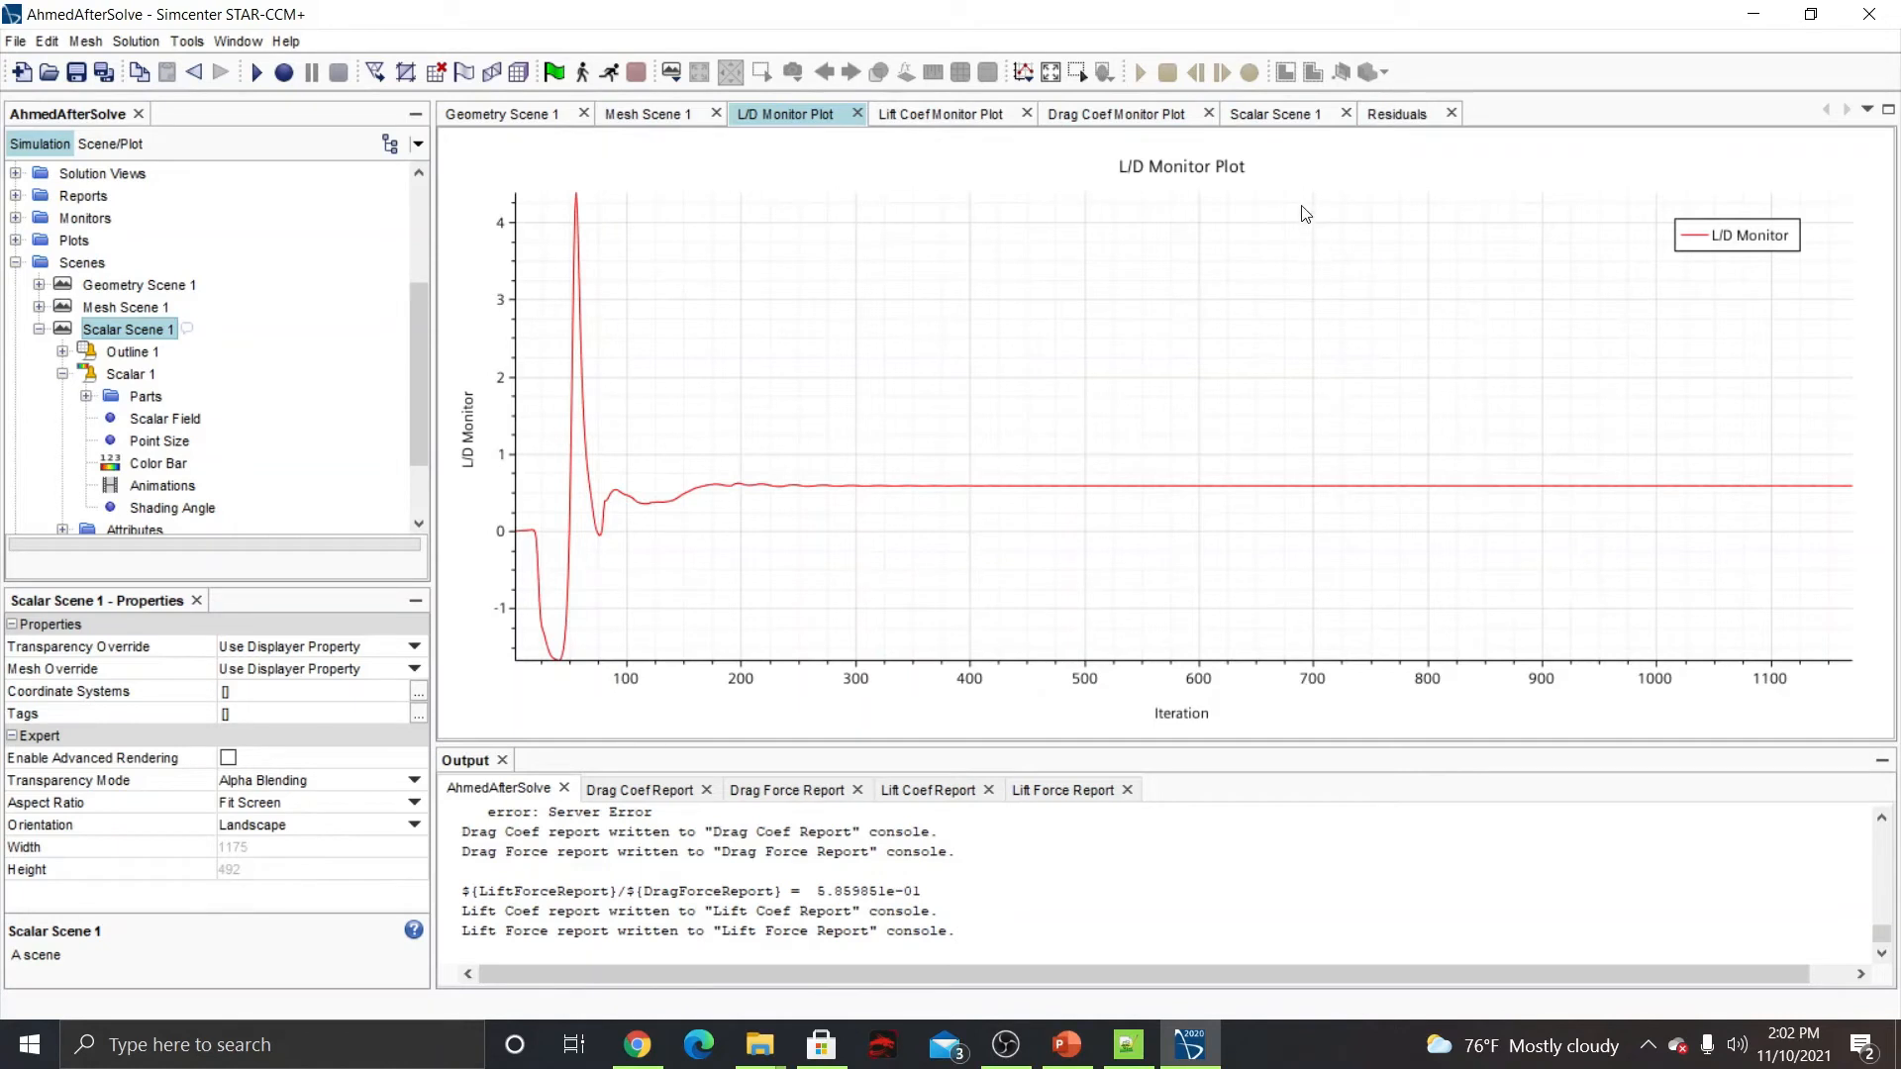
pyautogui.click(1326, 114)
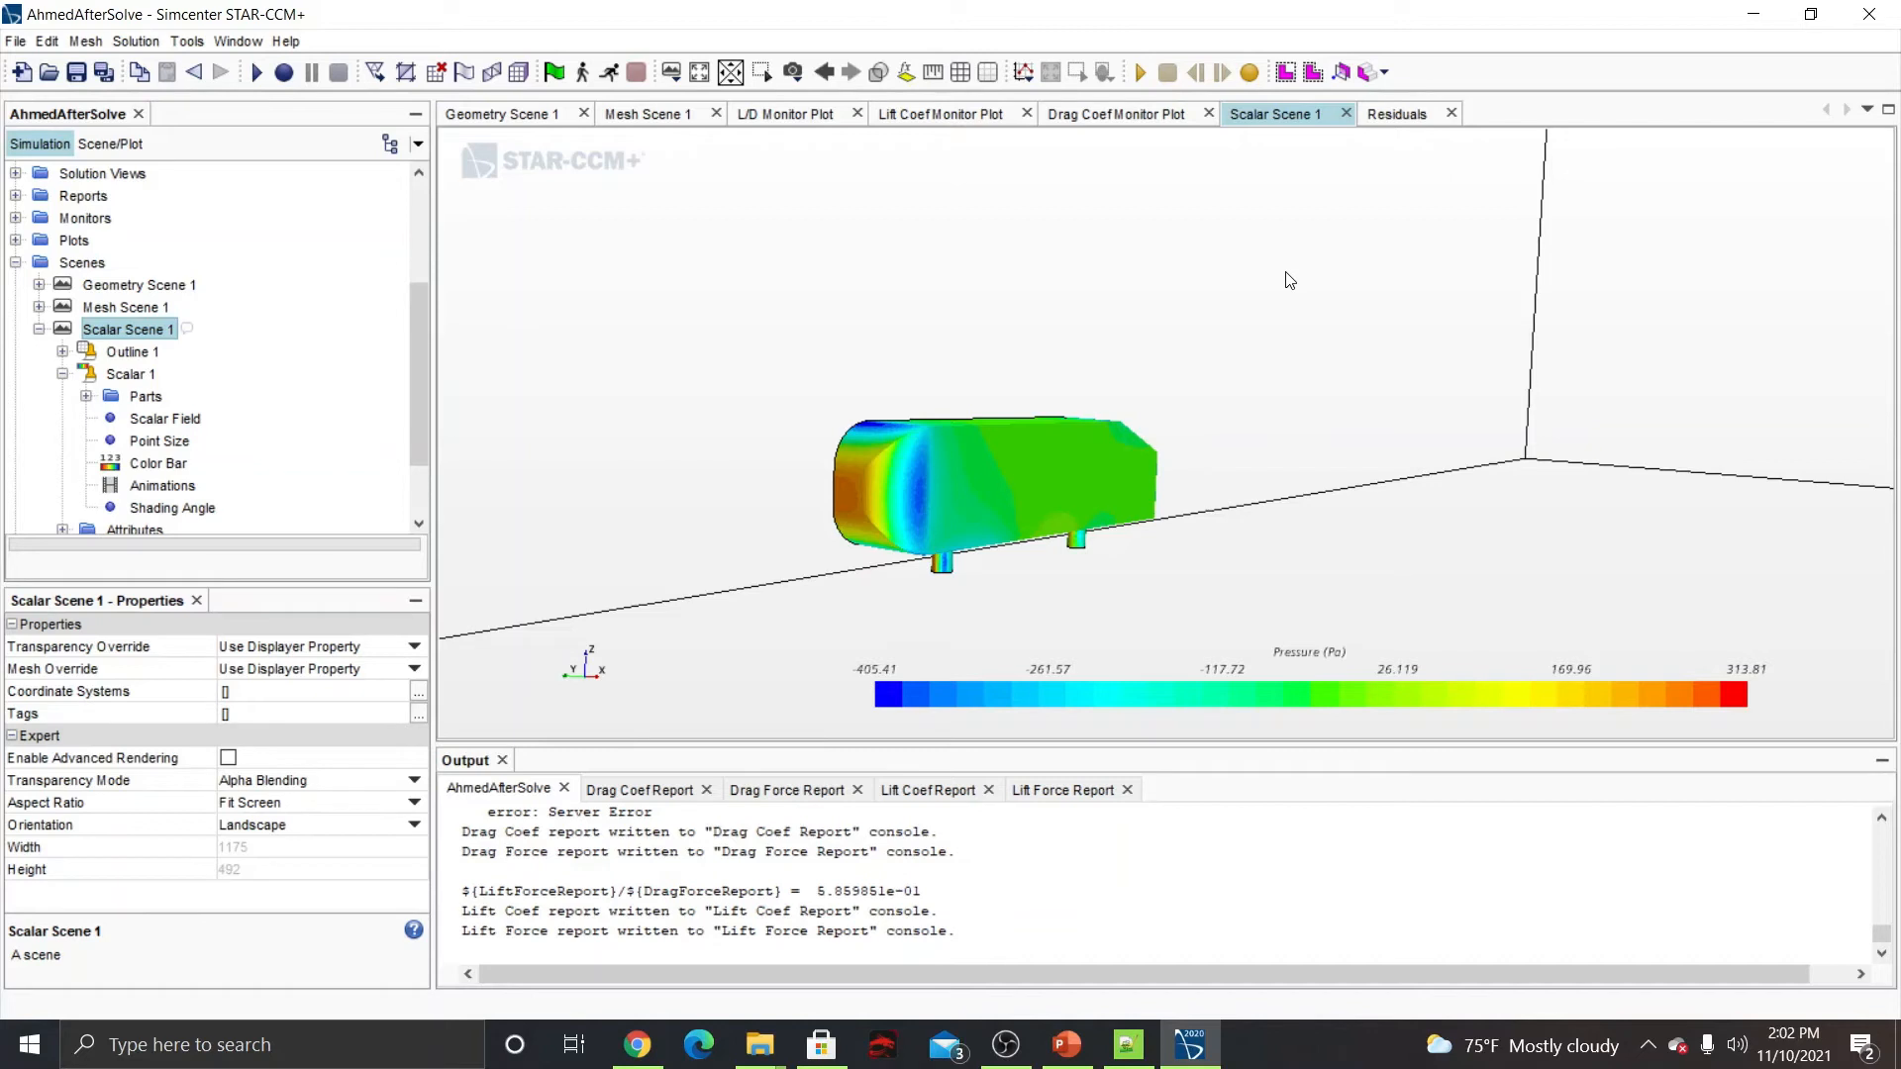
# Run the Drag Coef report and highlight its monitor value in the output.
pyautogui.scroll(2, 188, 307)
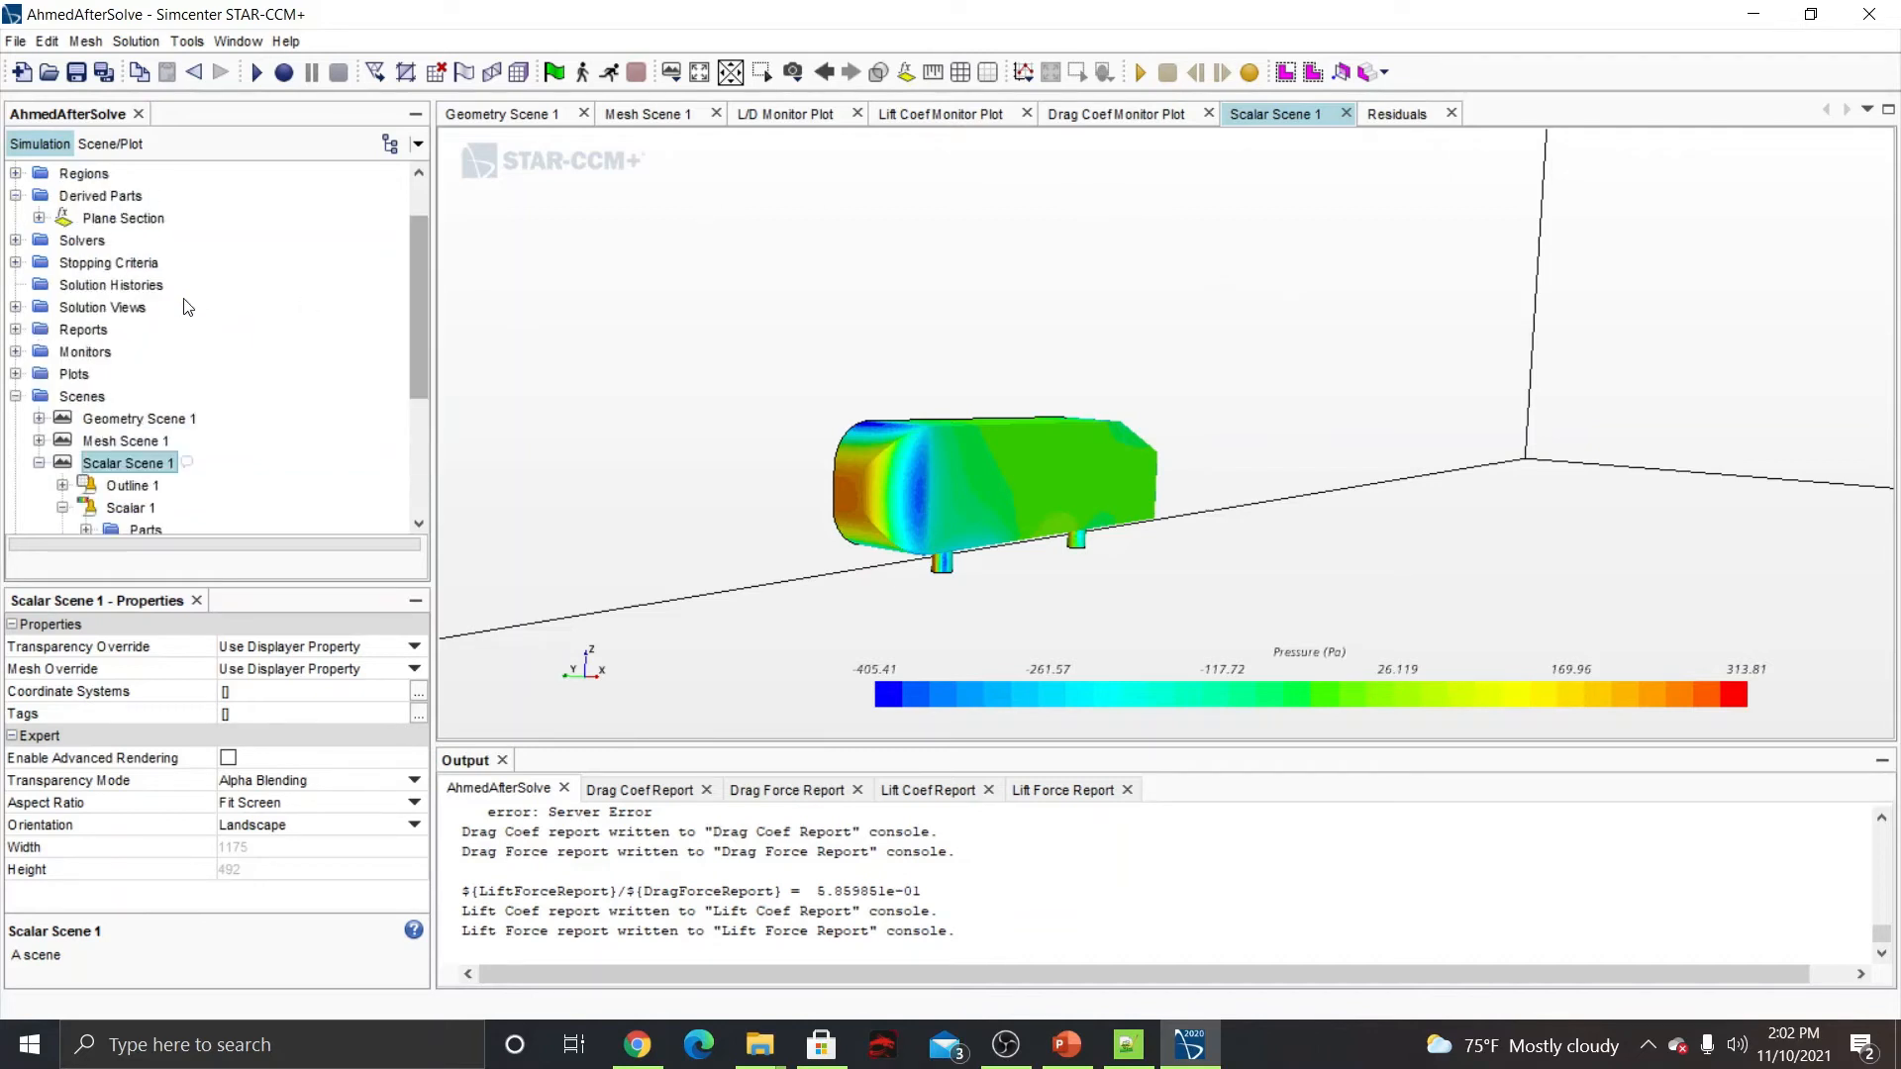
pyautogui.click(15, 330)
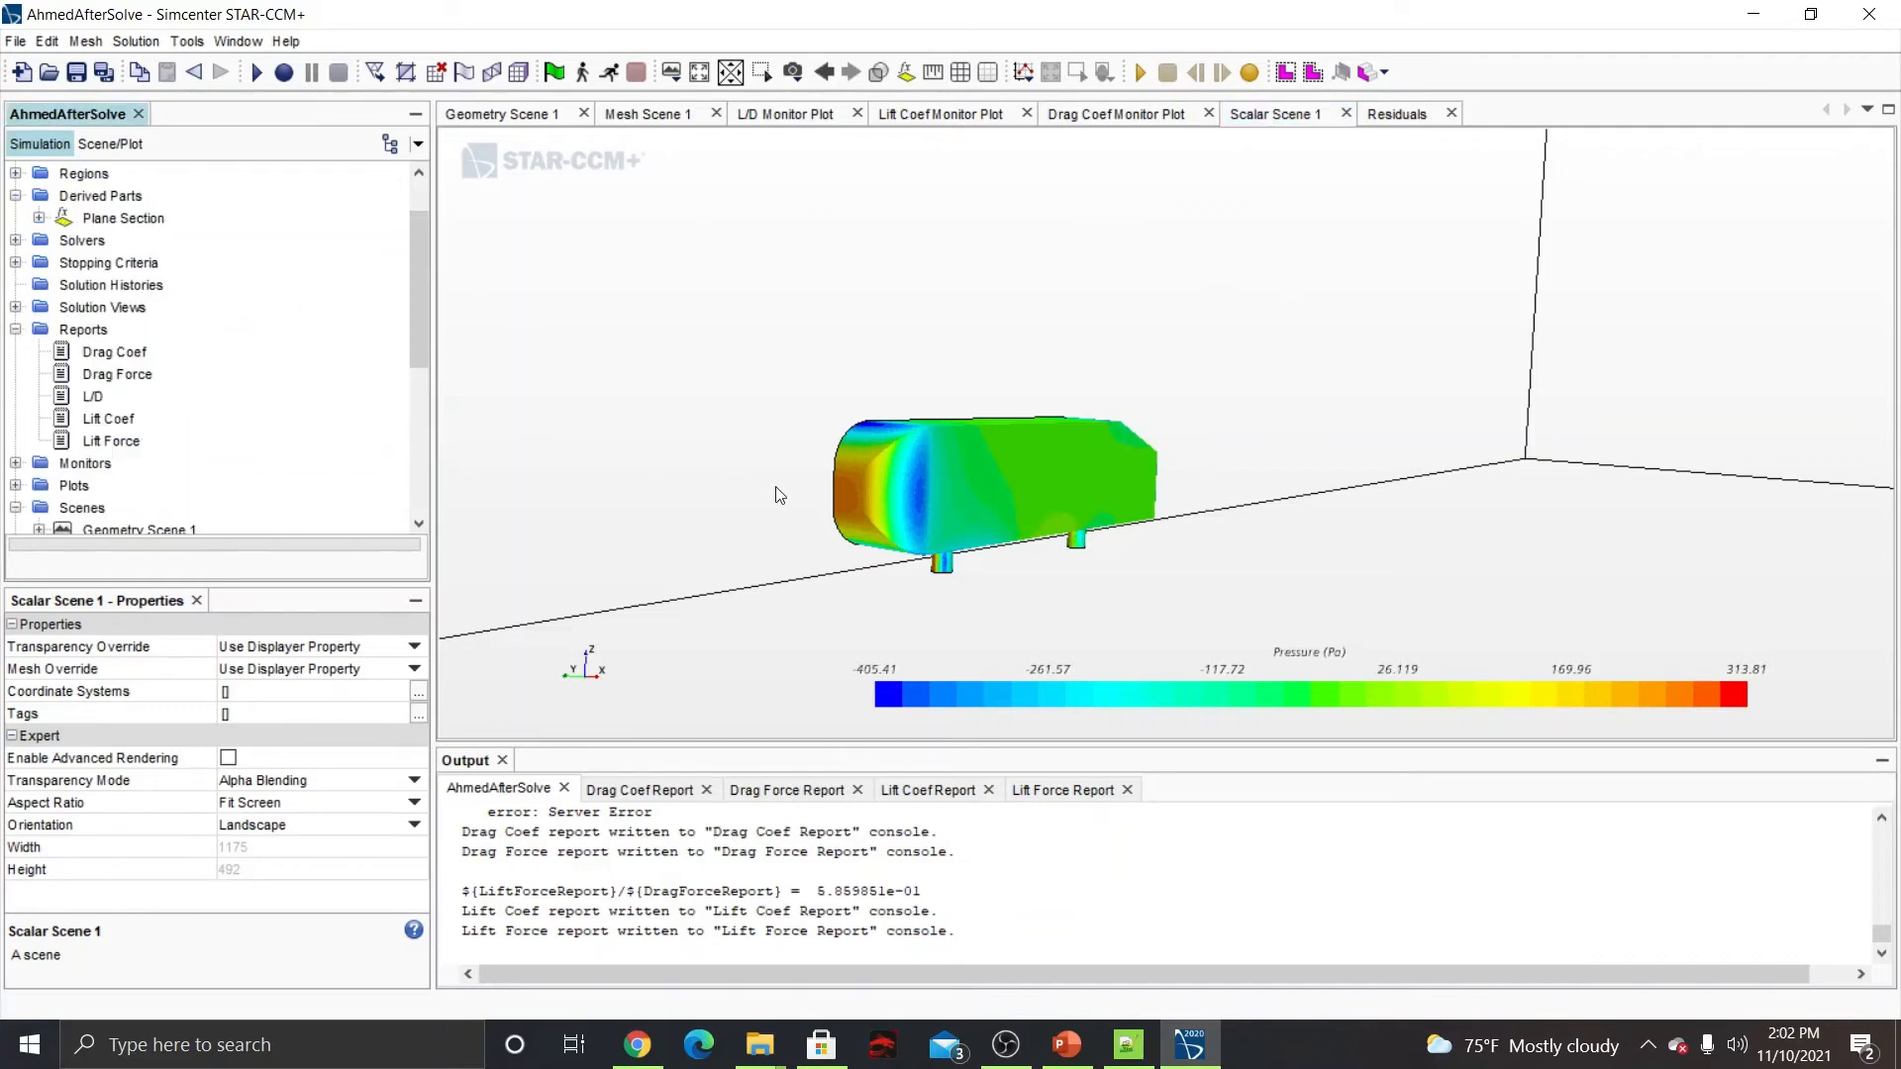
pyautogui.click(138, 356)
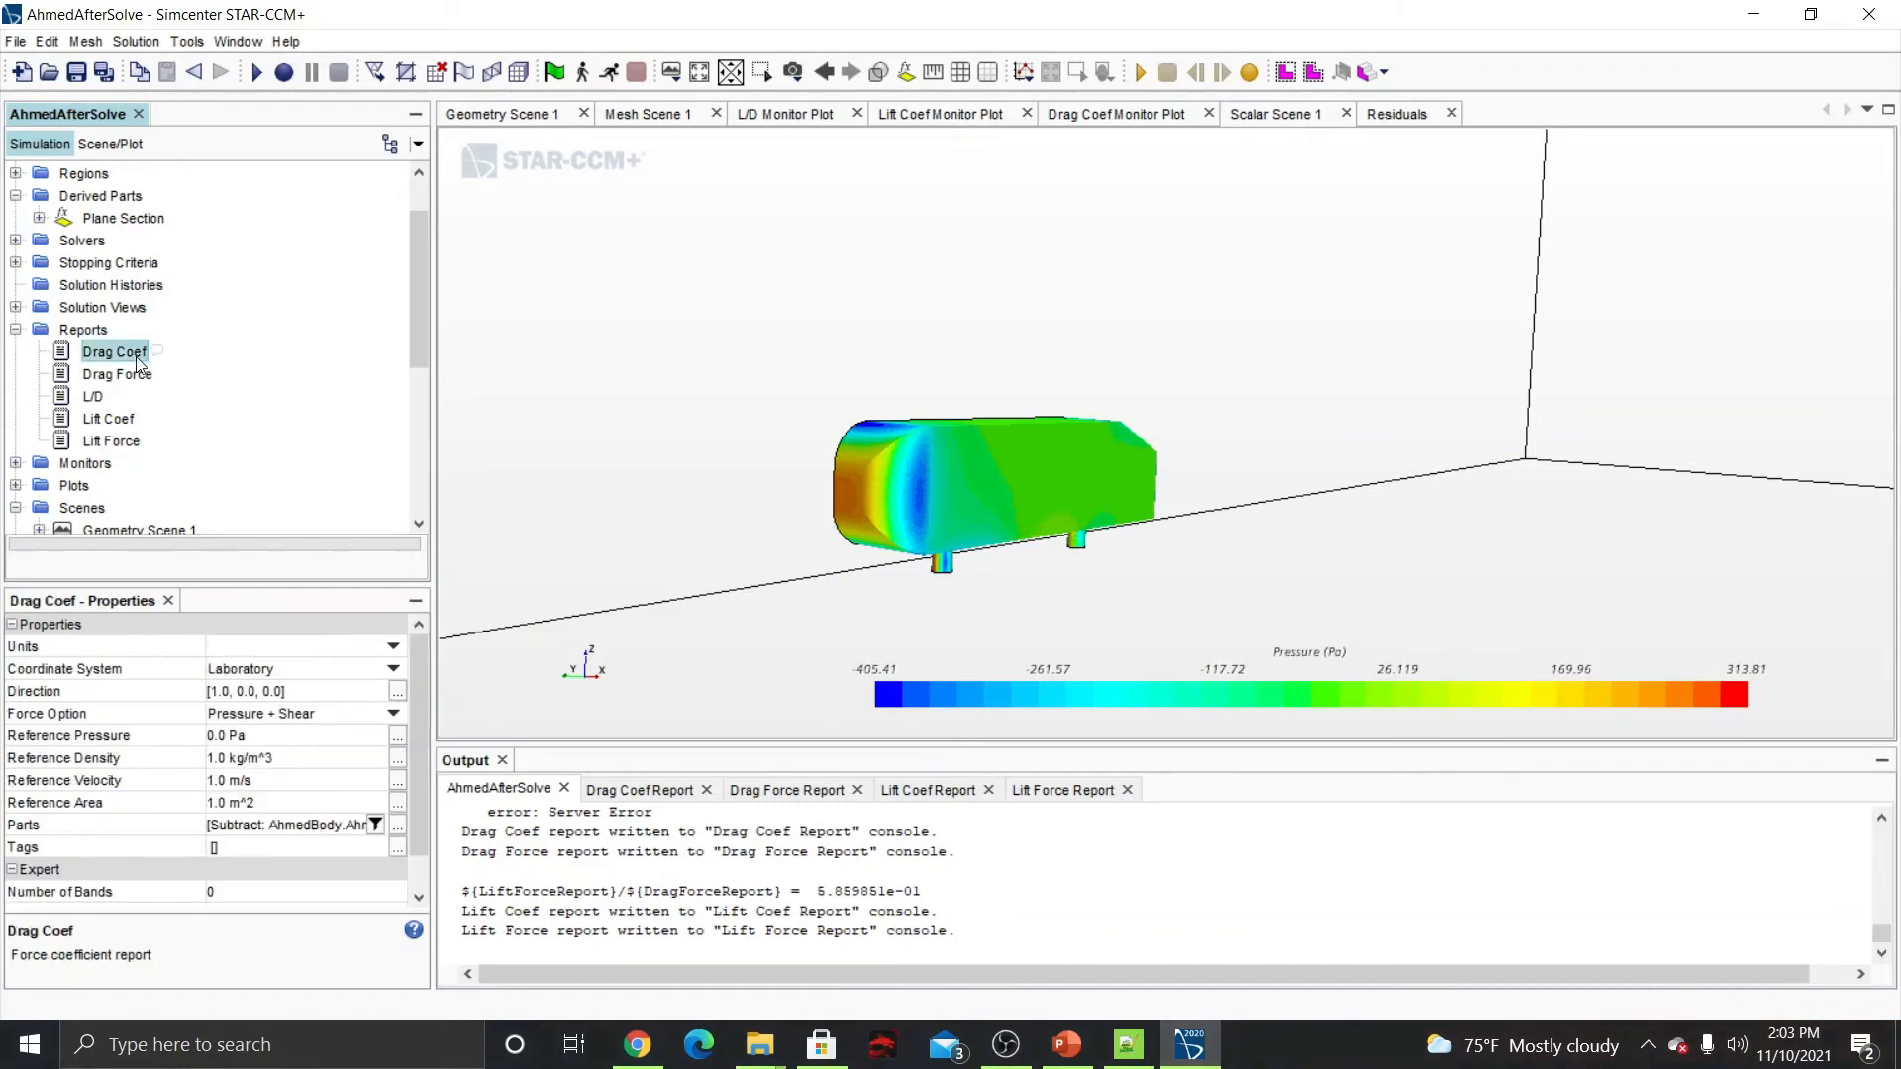
pyautogui.rightClick(119, 354)
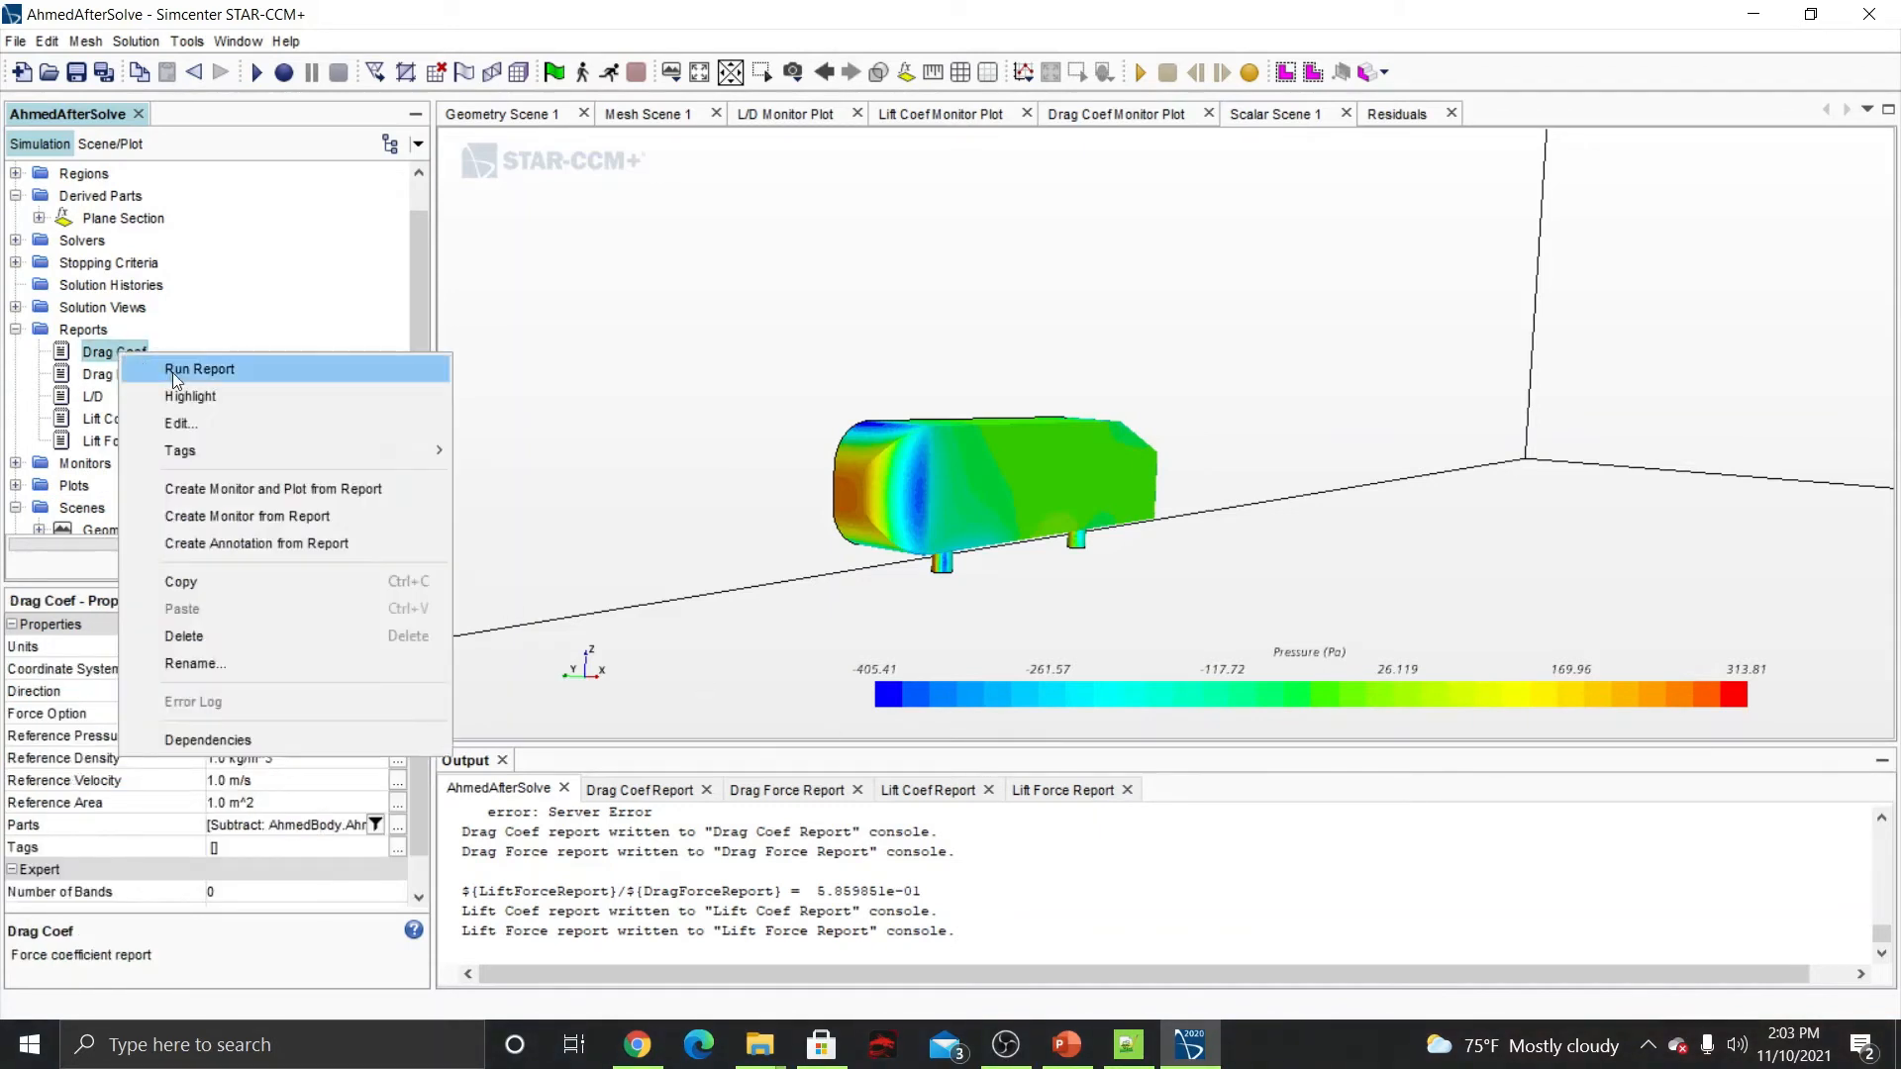
pyautogui.click(181, 375)
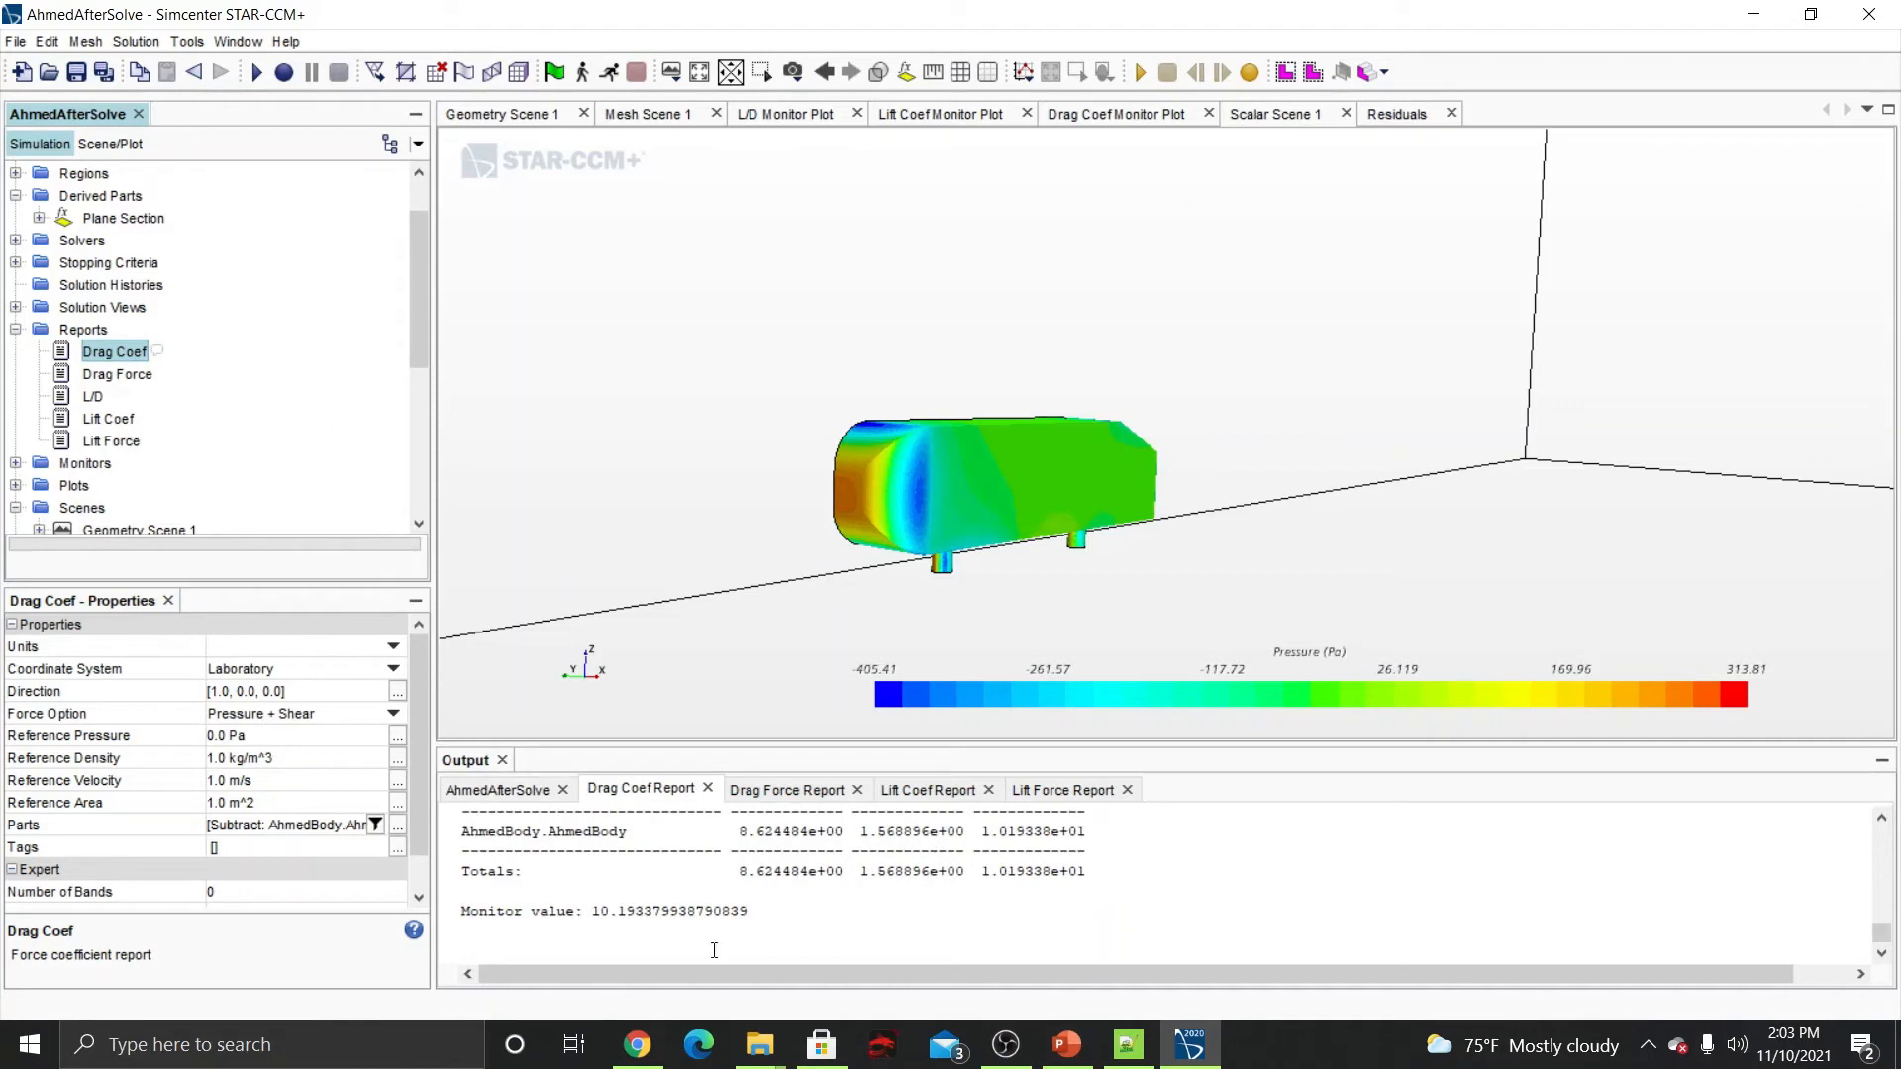
pyautogui.click(746, 911)
pyautogui.moveTo(745, 911); pyautogui.dragTo(592, 911)
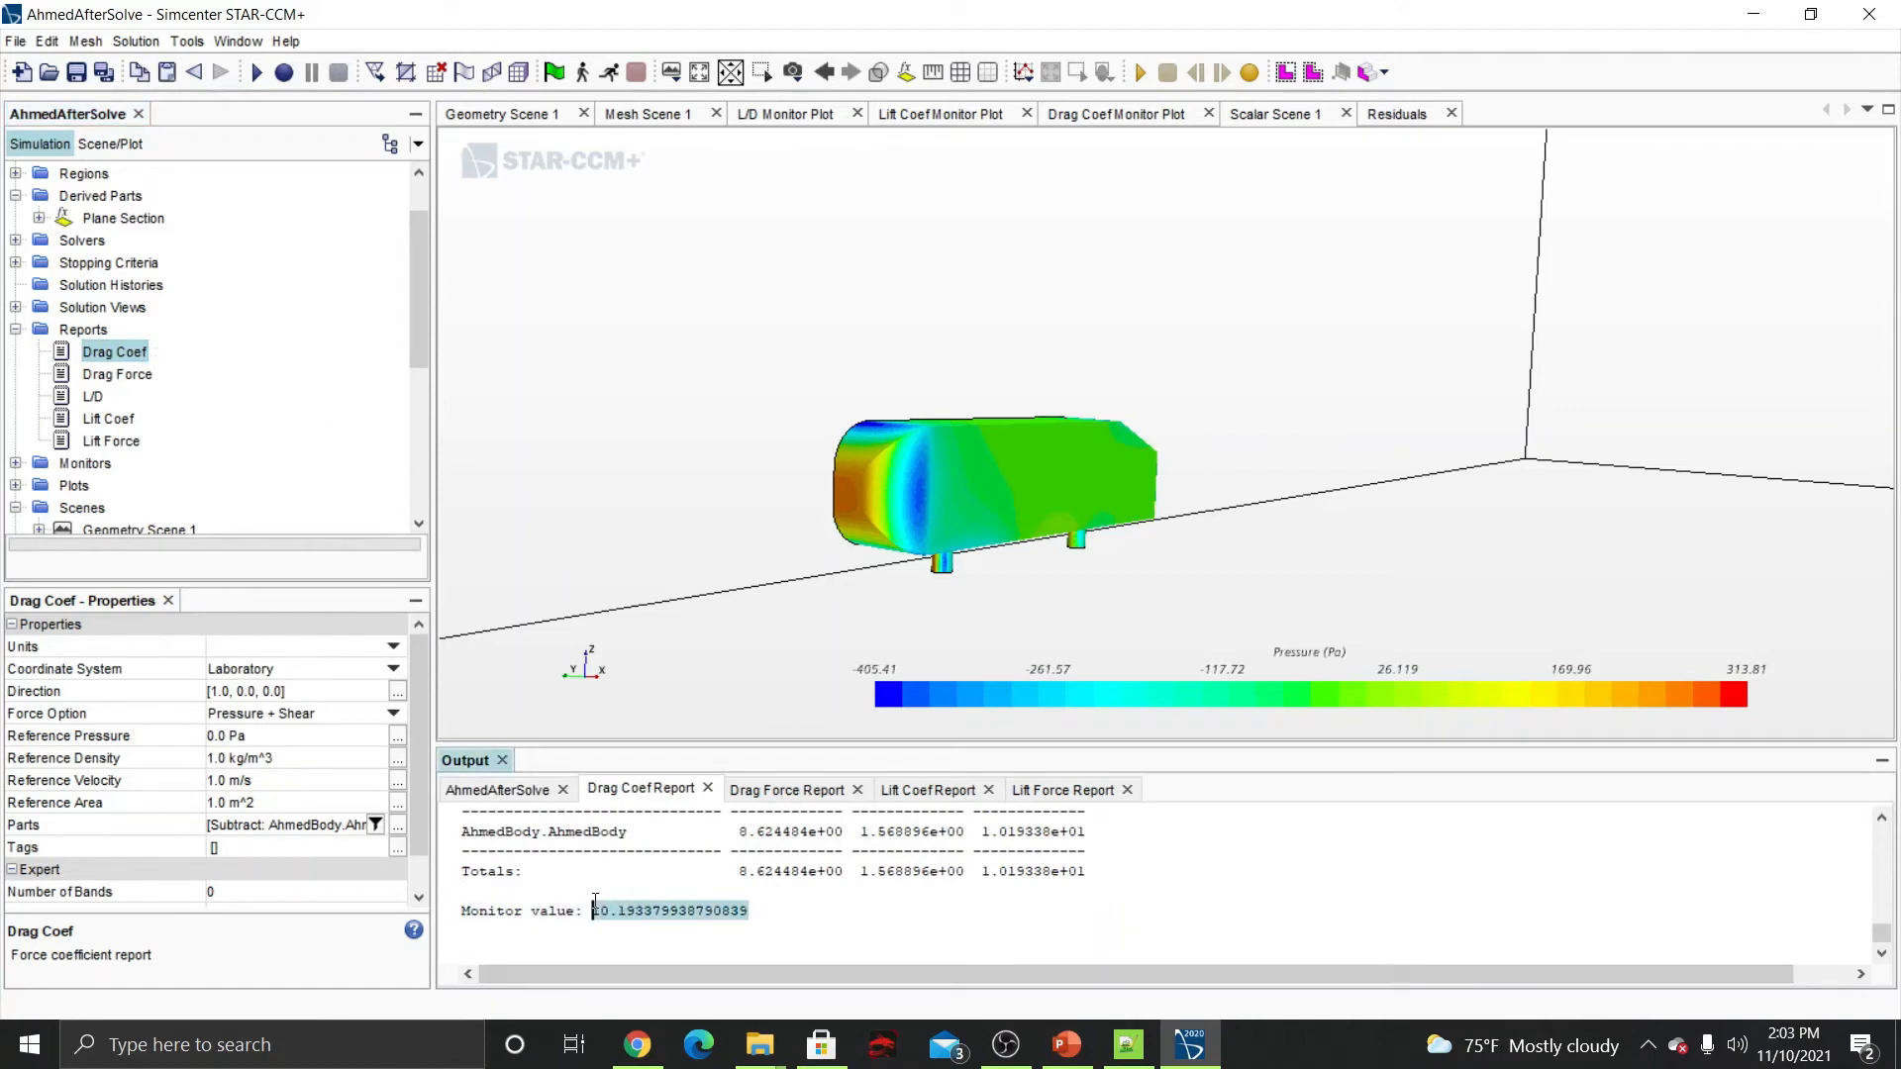
# Run the Drag Force and L/D reports and highlight the L/D result in the output.
pyautogui.click(99, 376)
pyautogui.rightClick(99, 376)
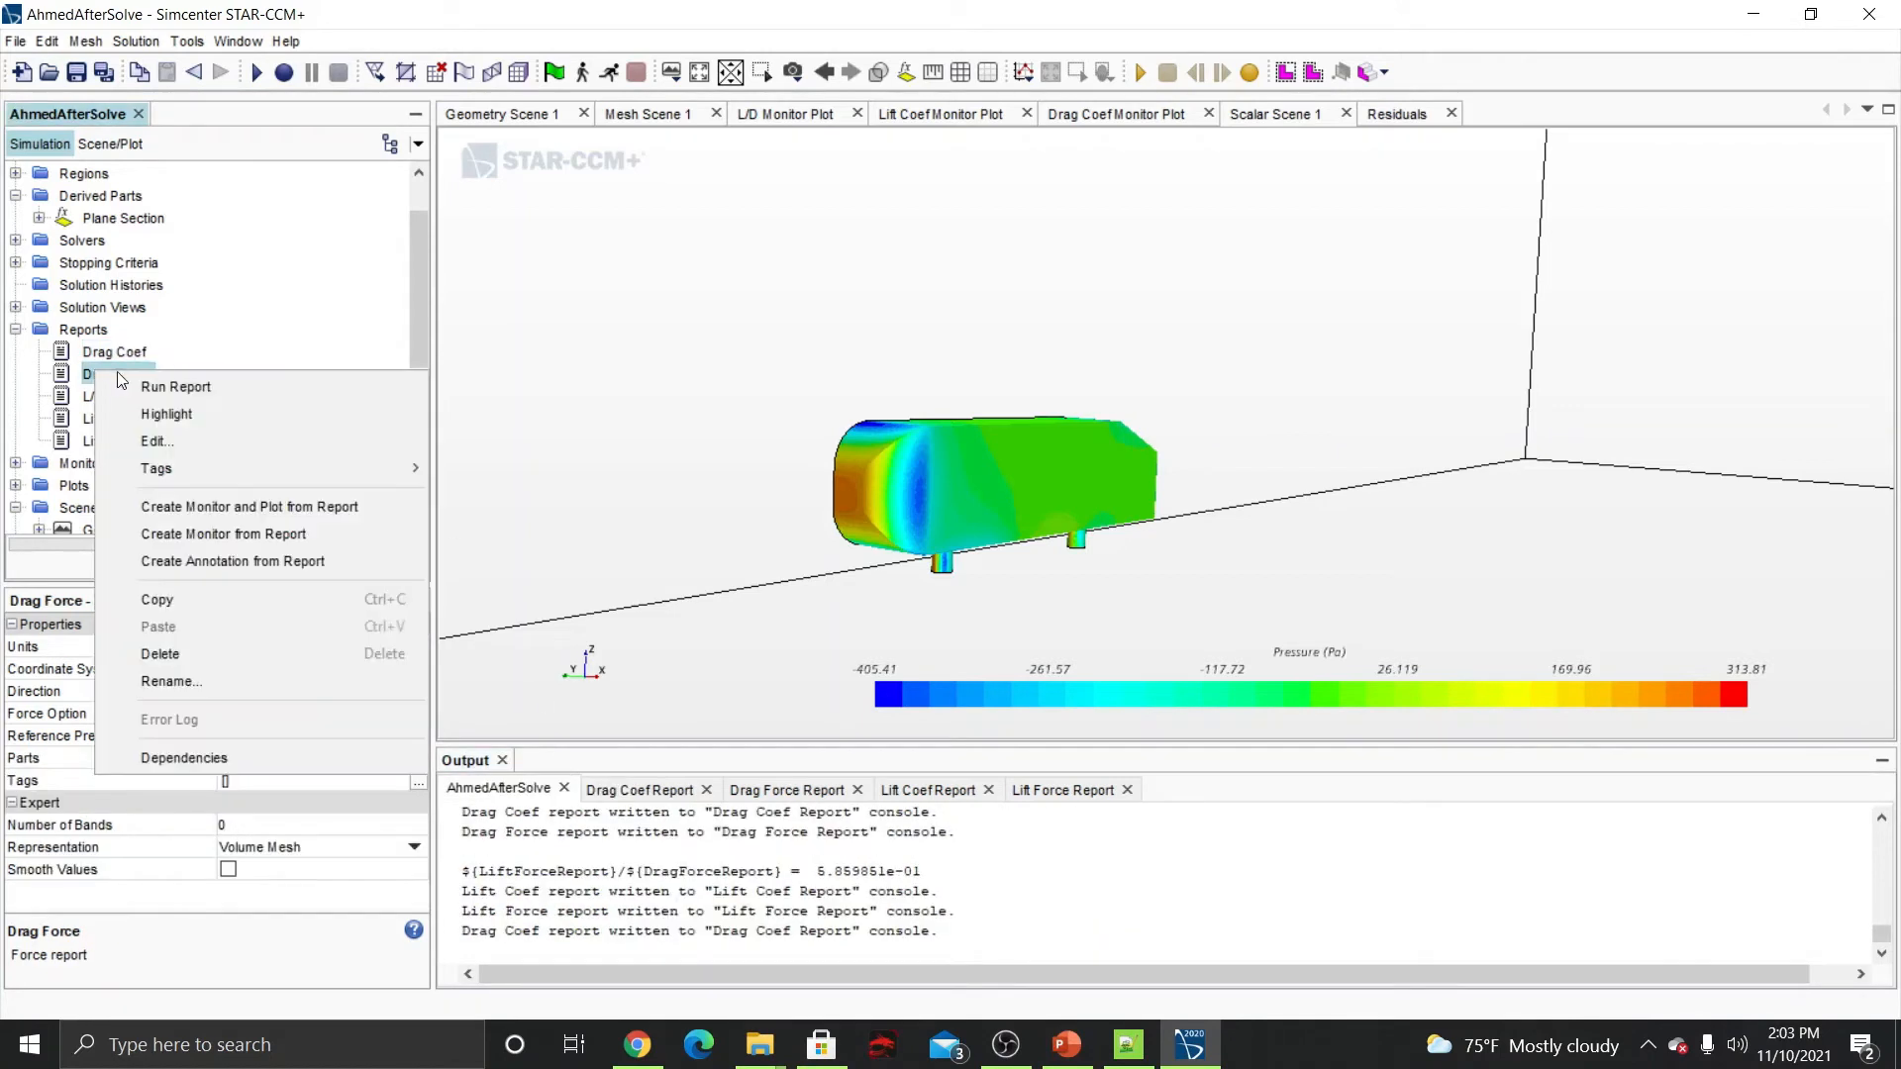
pyautogui.click(139, 386)
pyautogui.click(90, 398)
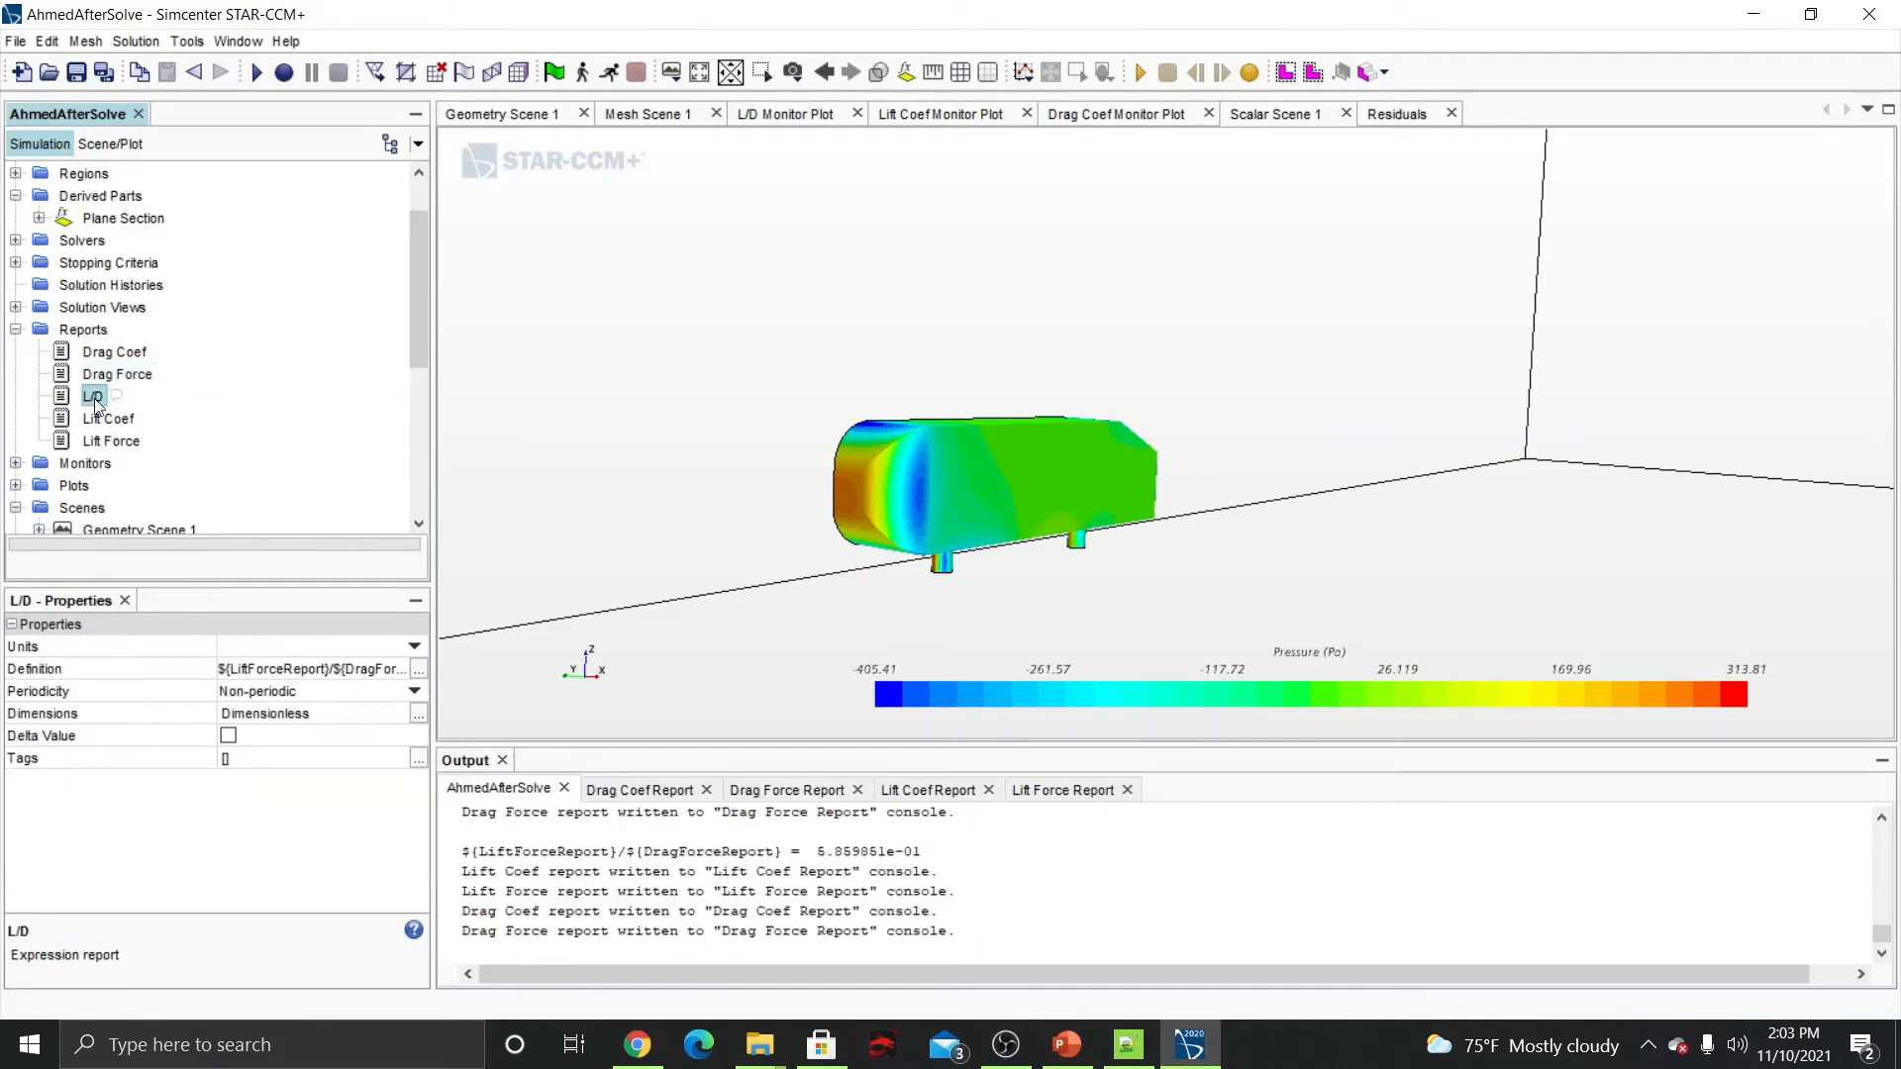
pyautogui.rightClick(93, 398)
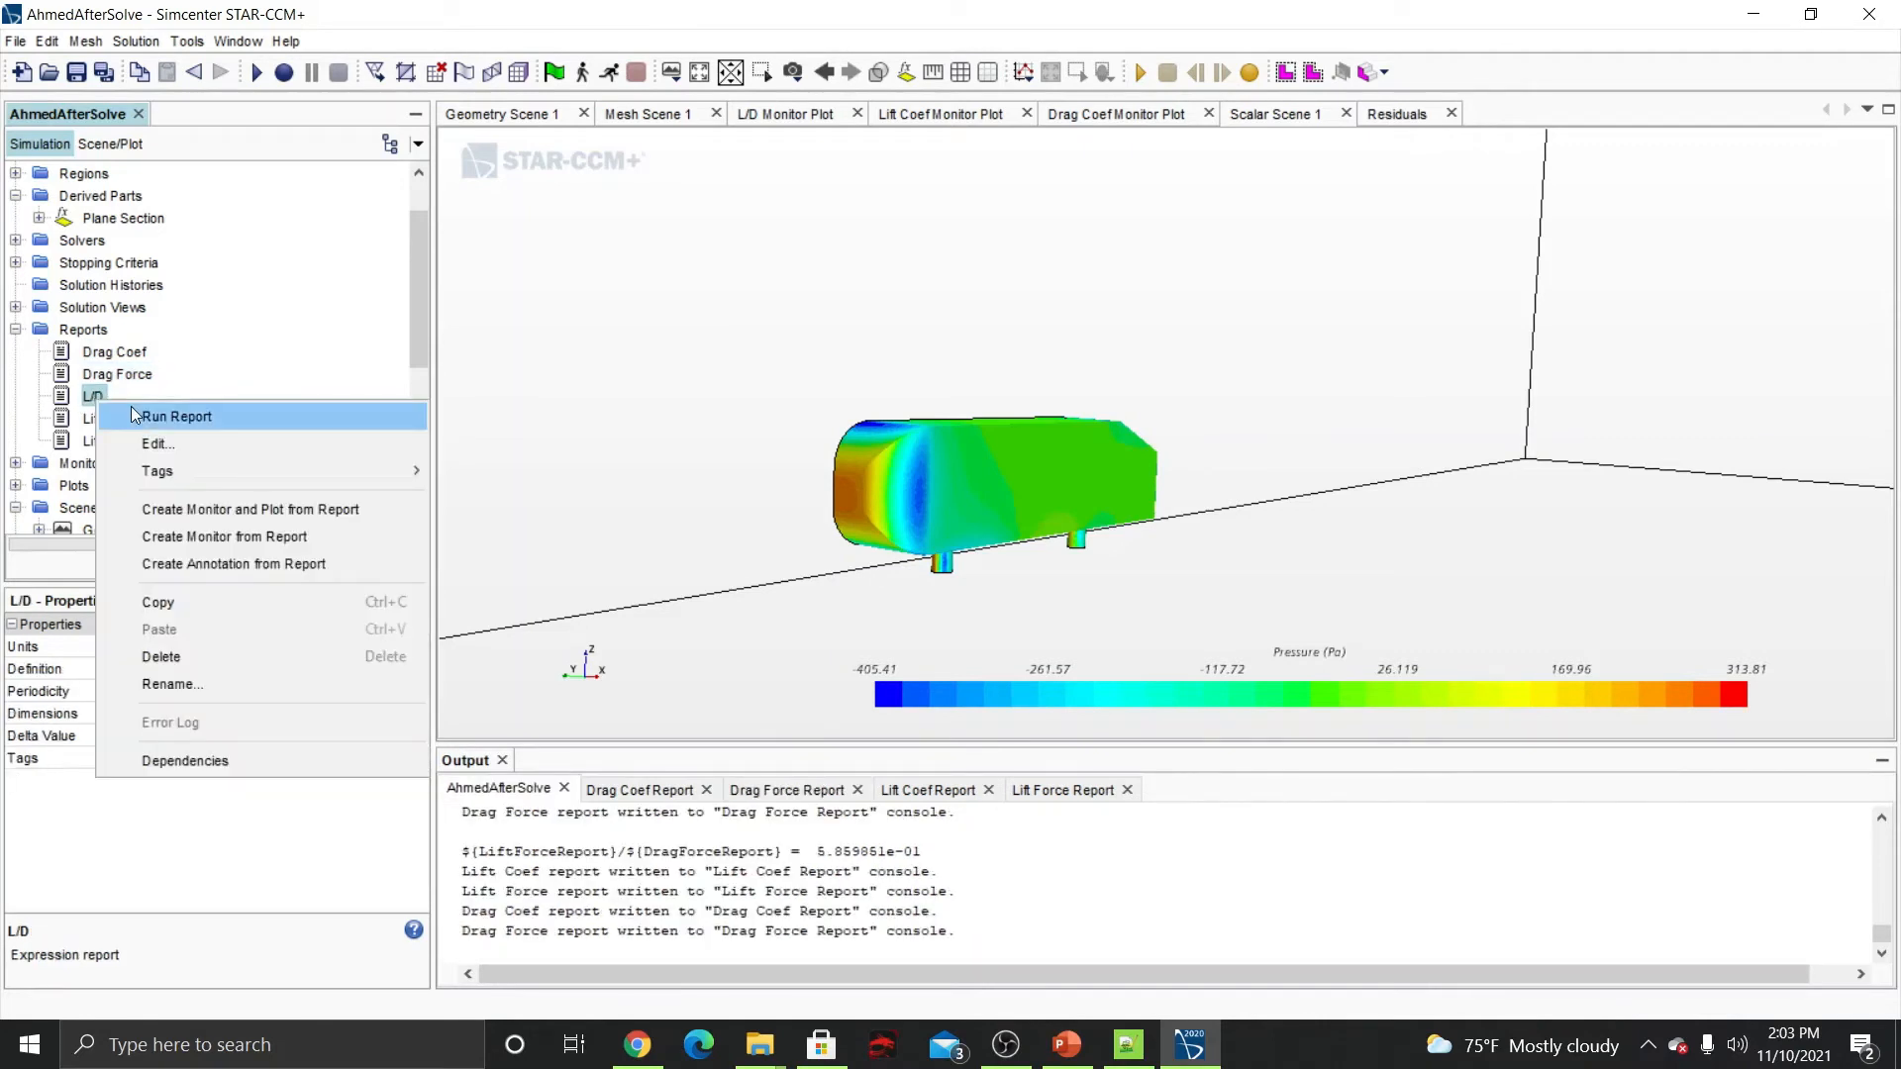
pyautogui.click(131, 414)
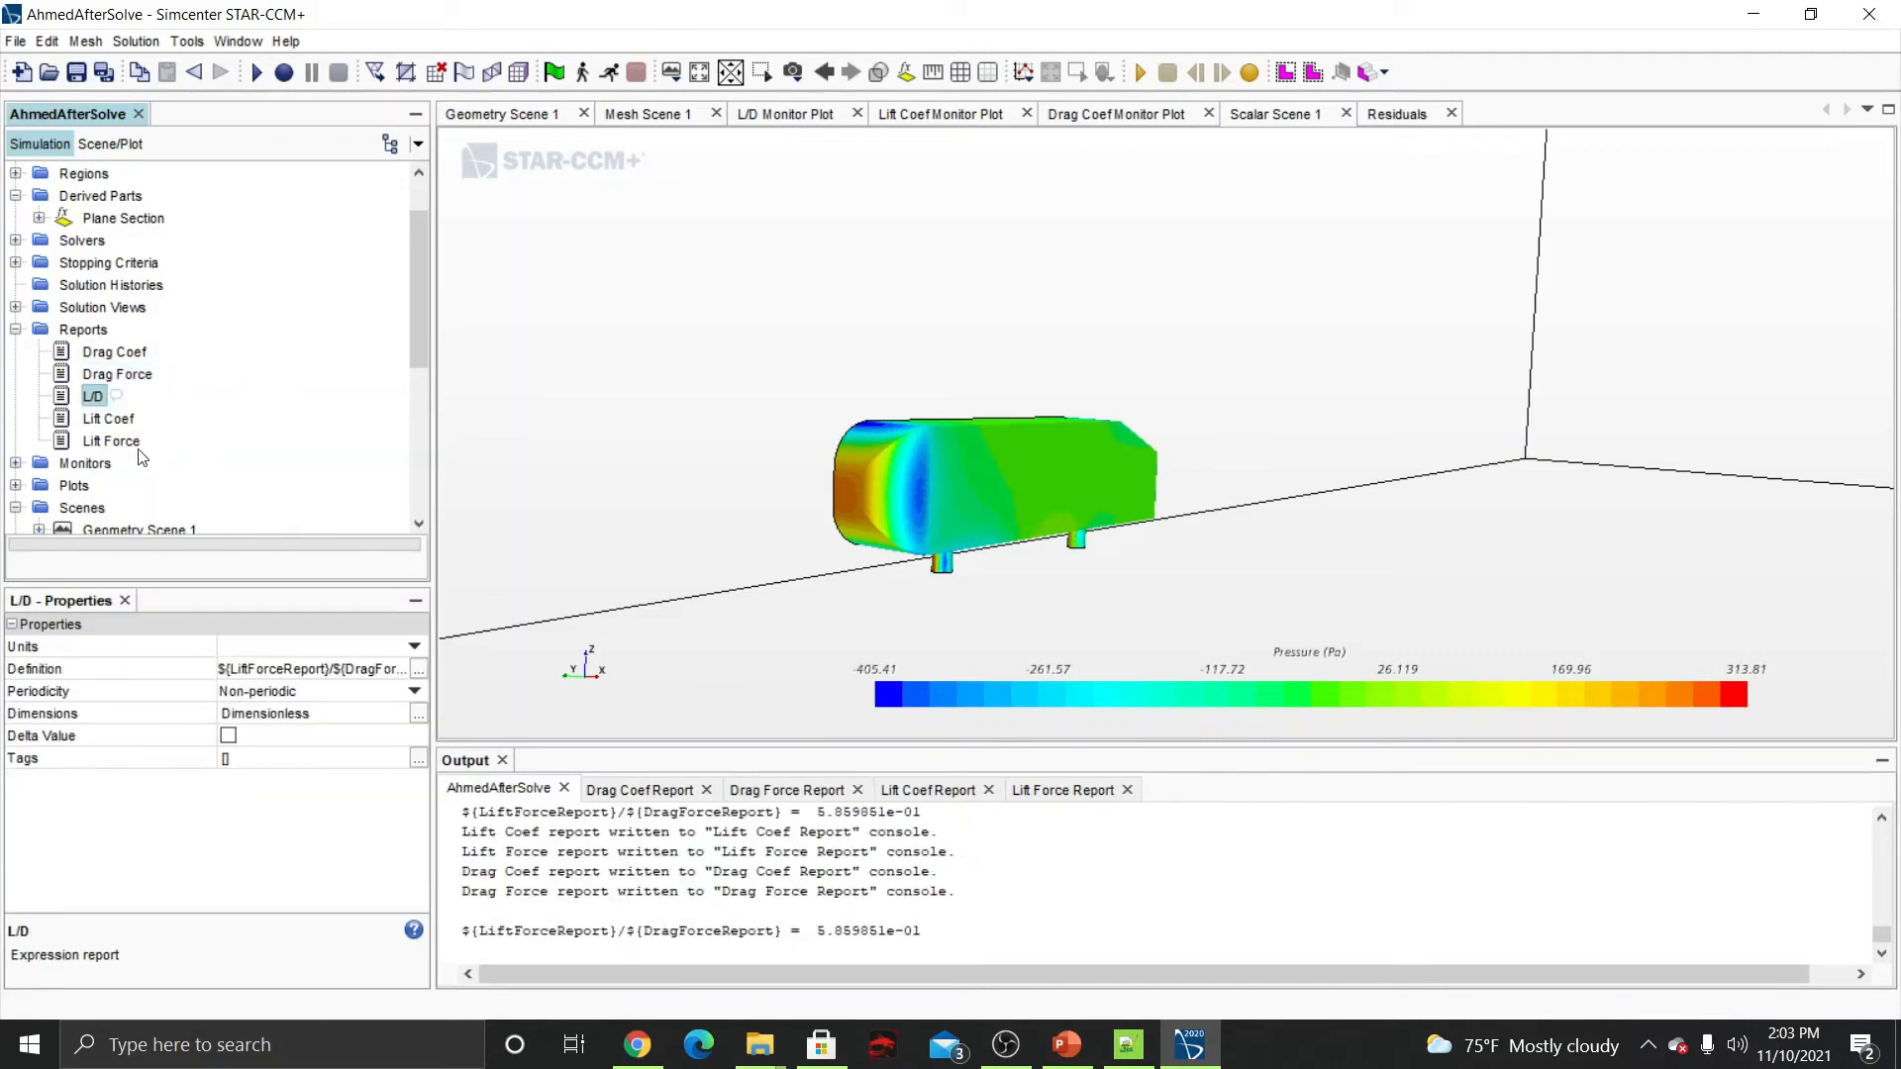
pyautogui.moveTo(925, 935); pyautogui.dragTo(817, 931)
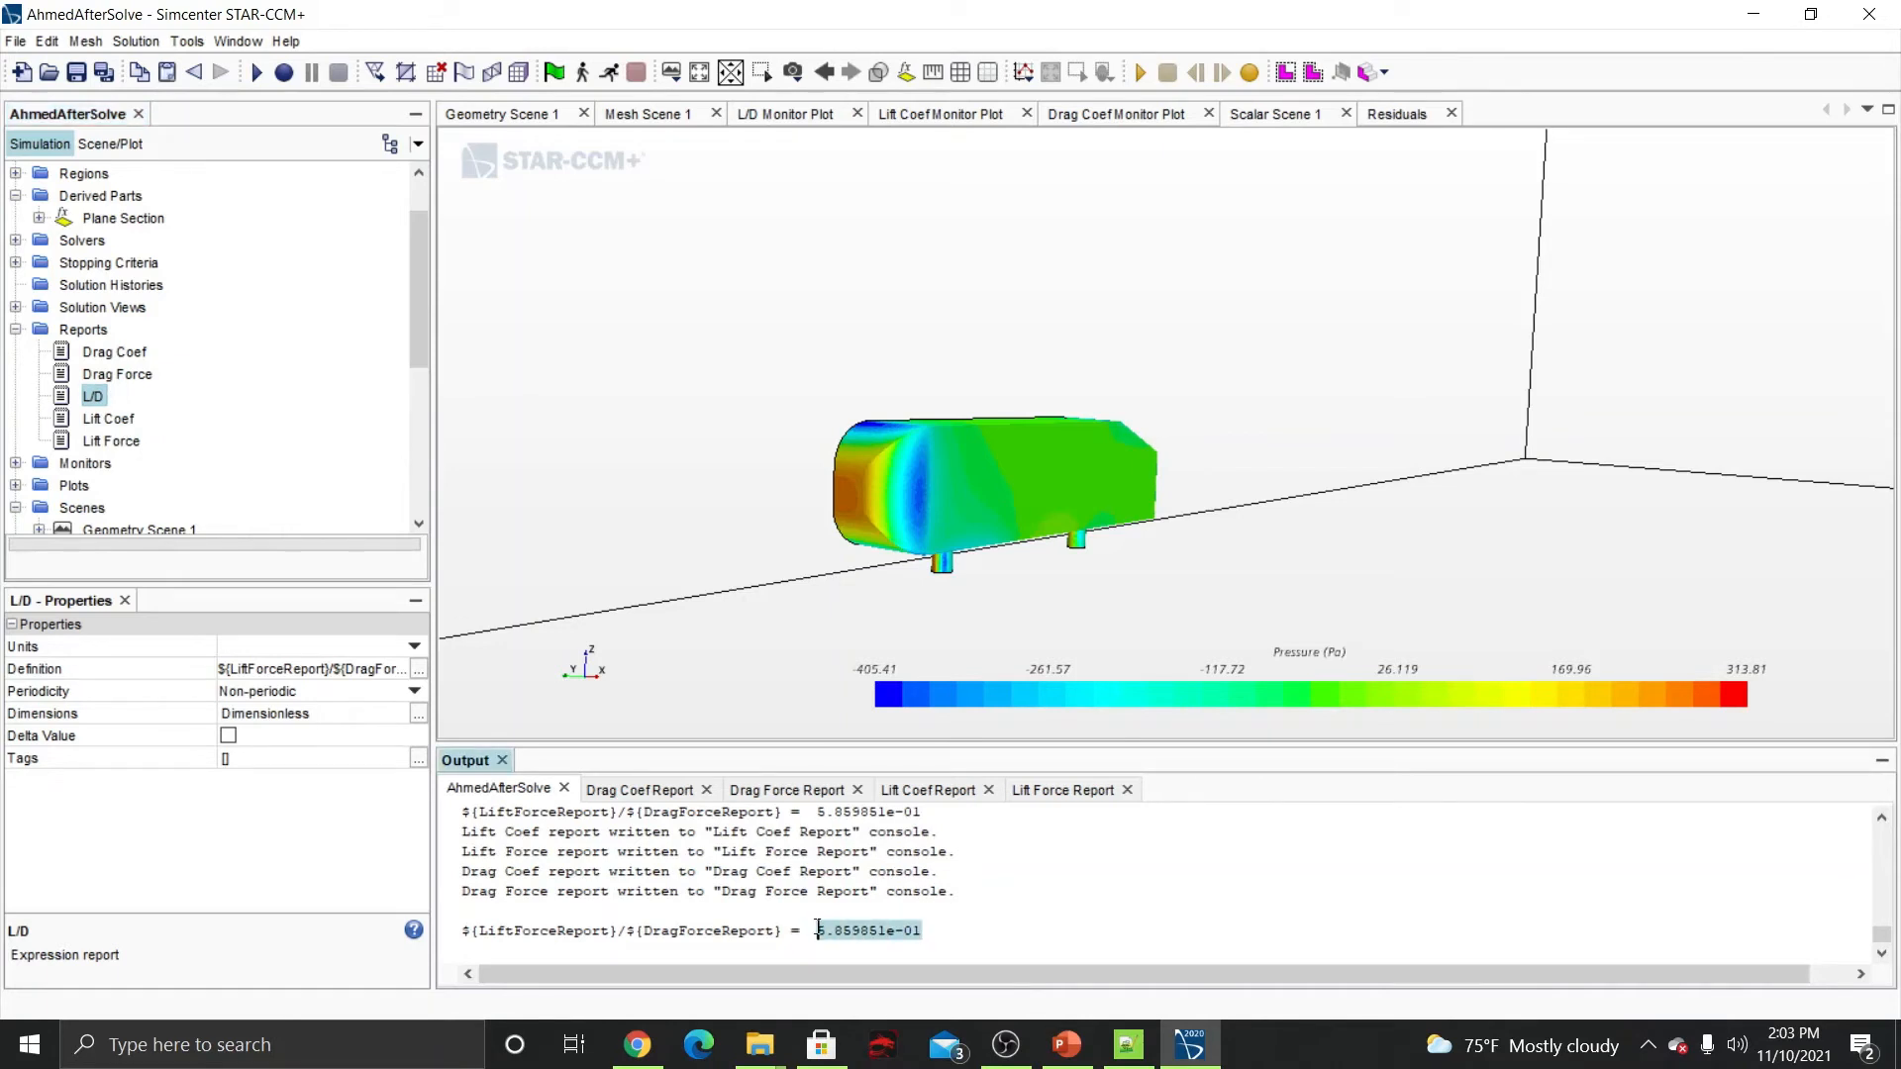
# Run the Lift Coef report.
pyautogui.click(116, 419)
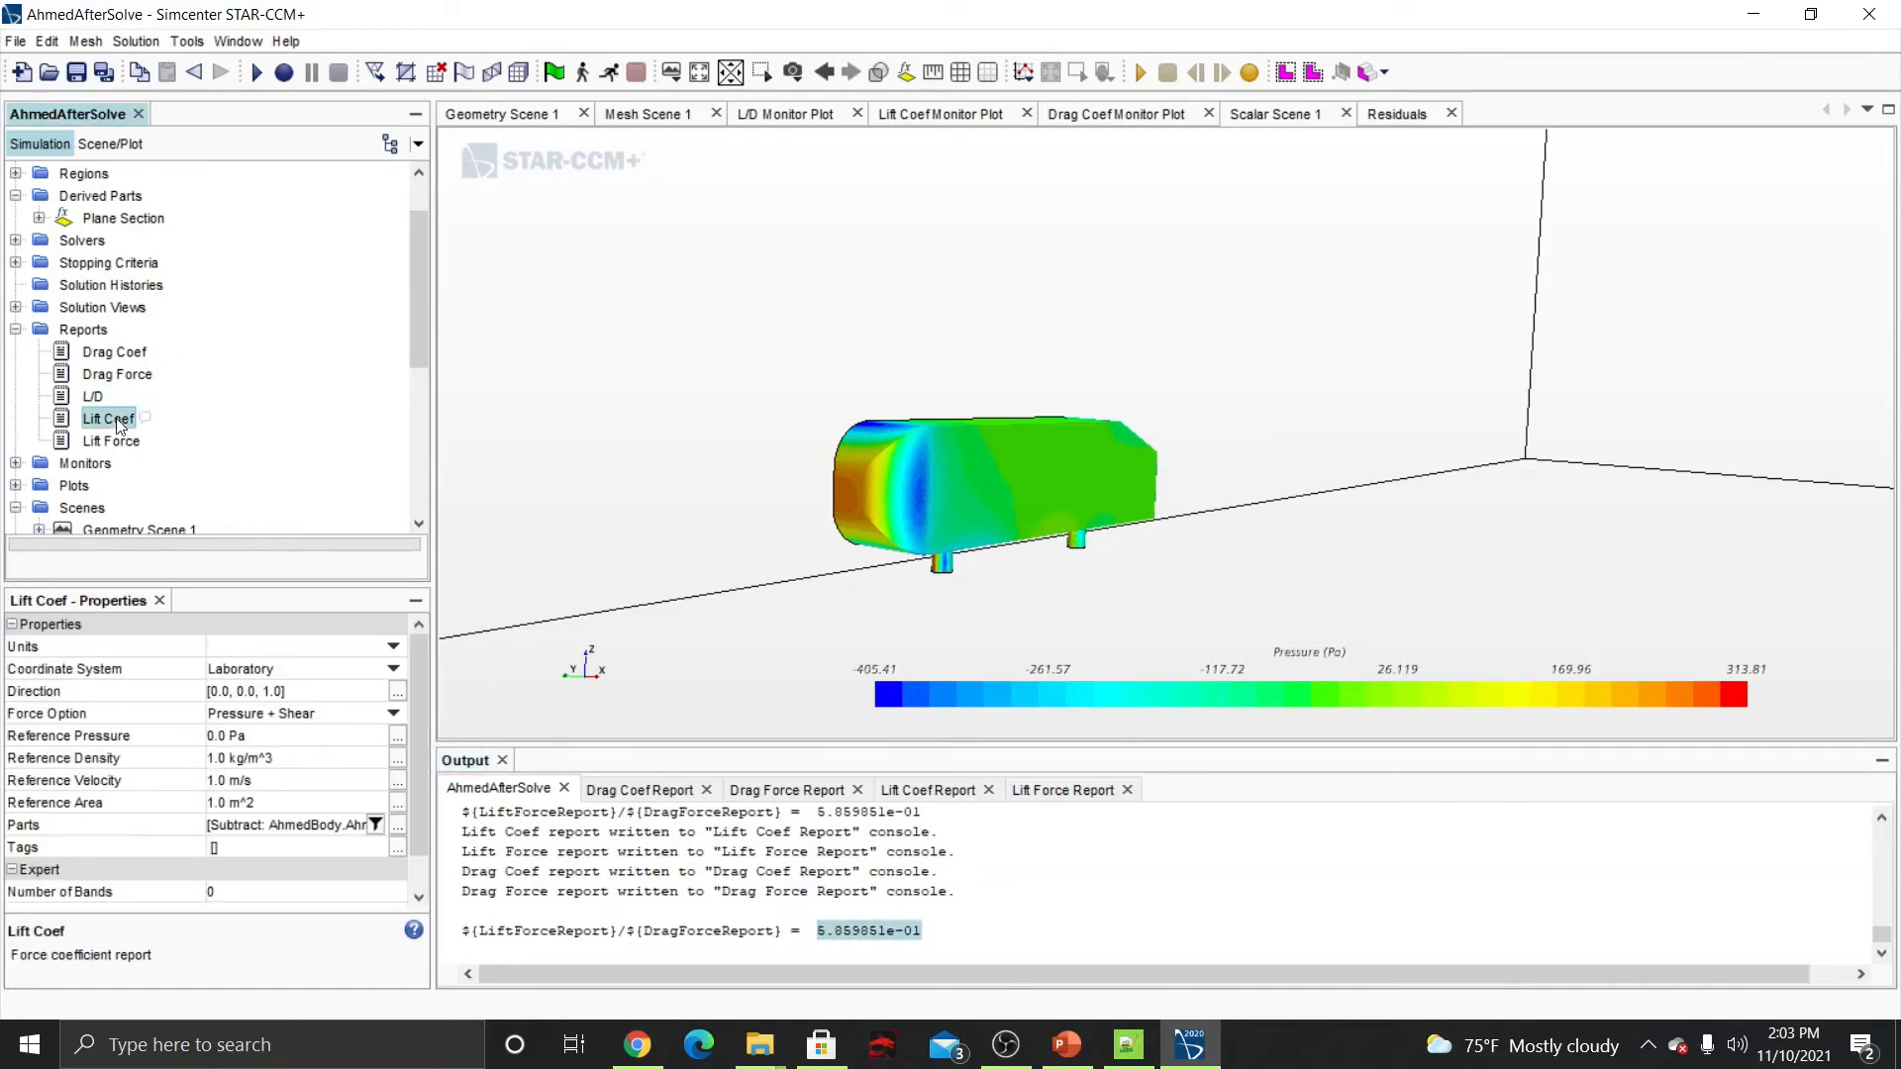
pyautogui.rightClick(116, 418)
pyautogui.click(196, 434)
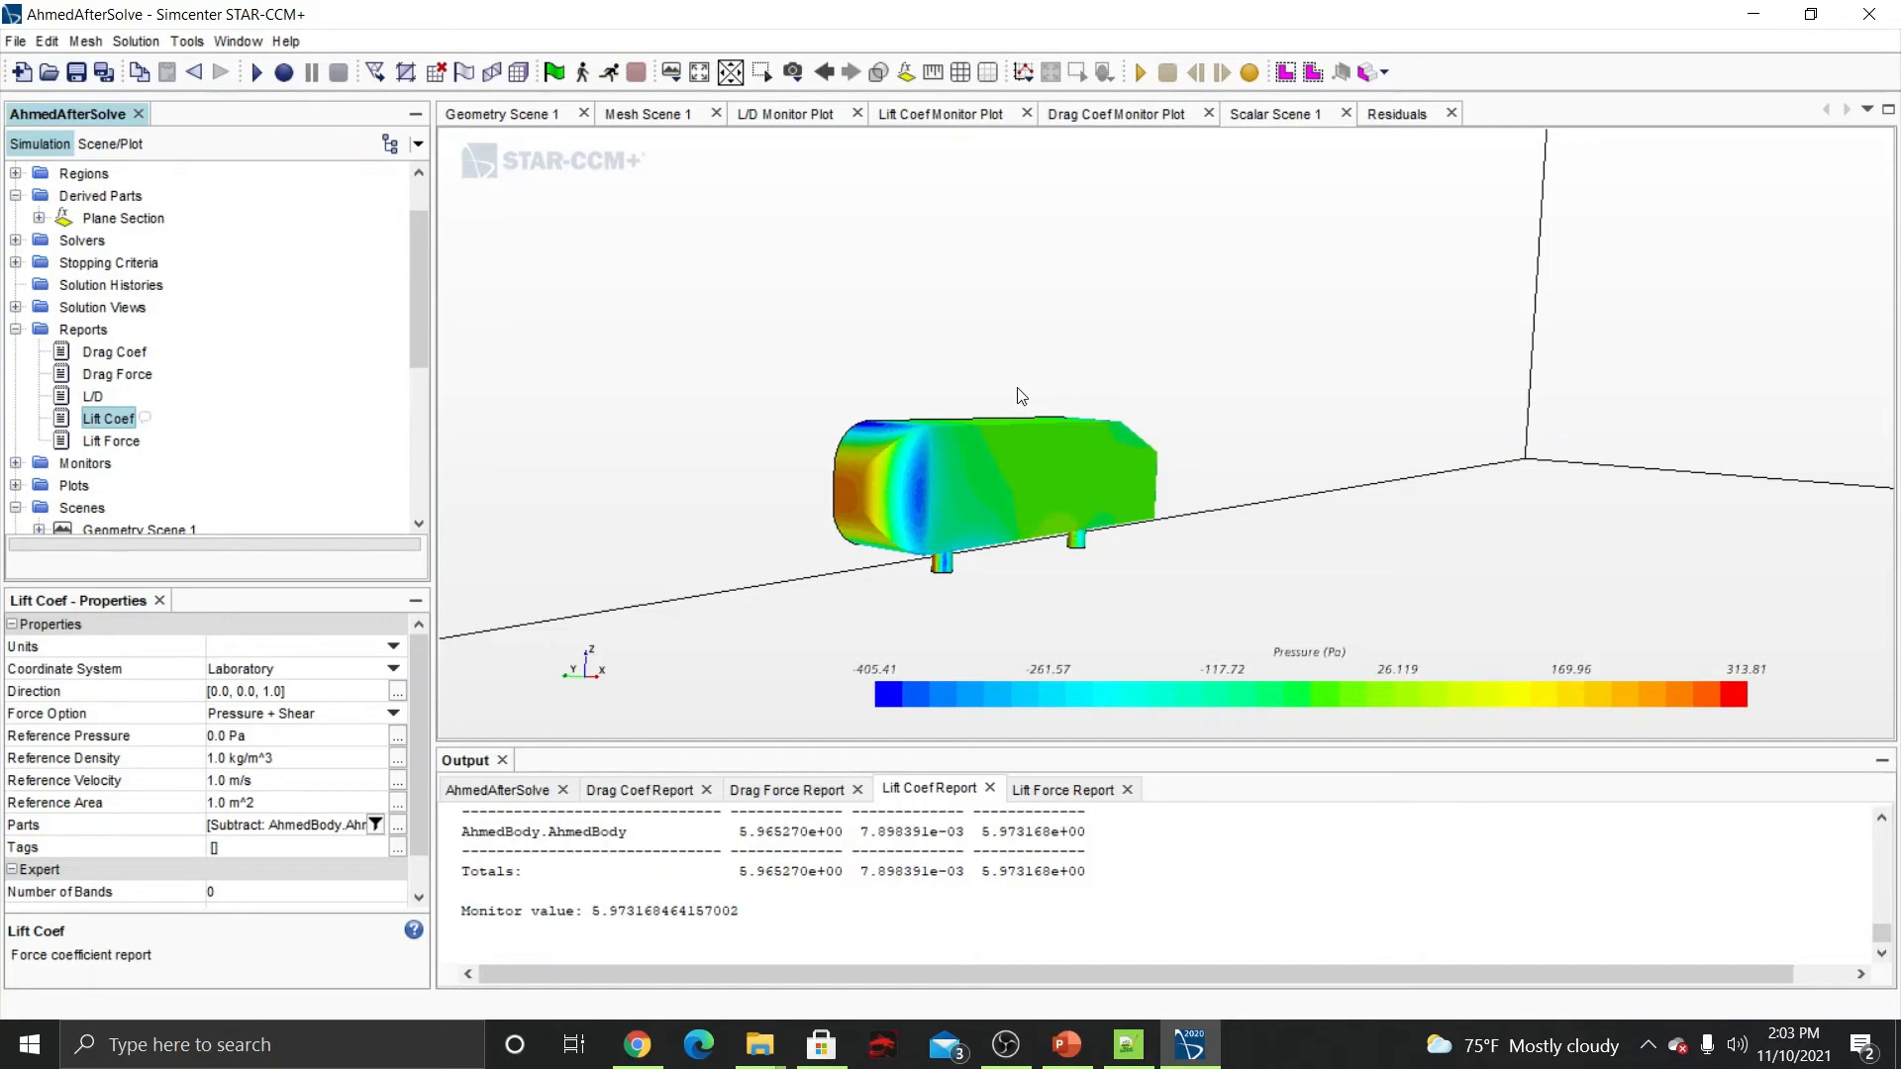
# Open the Plane Section derived part for editing in Scalar Scene 1, choosing no displayer.
pyautogui.scroll(5, 875, 437)
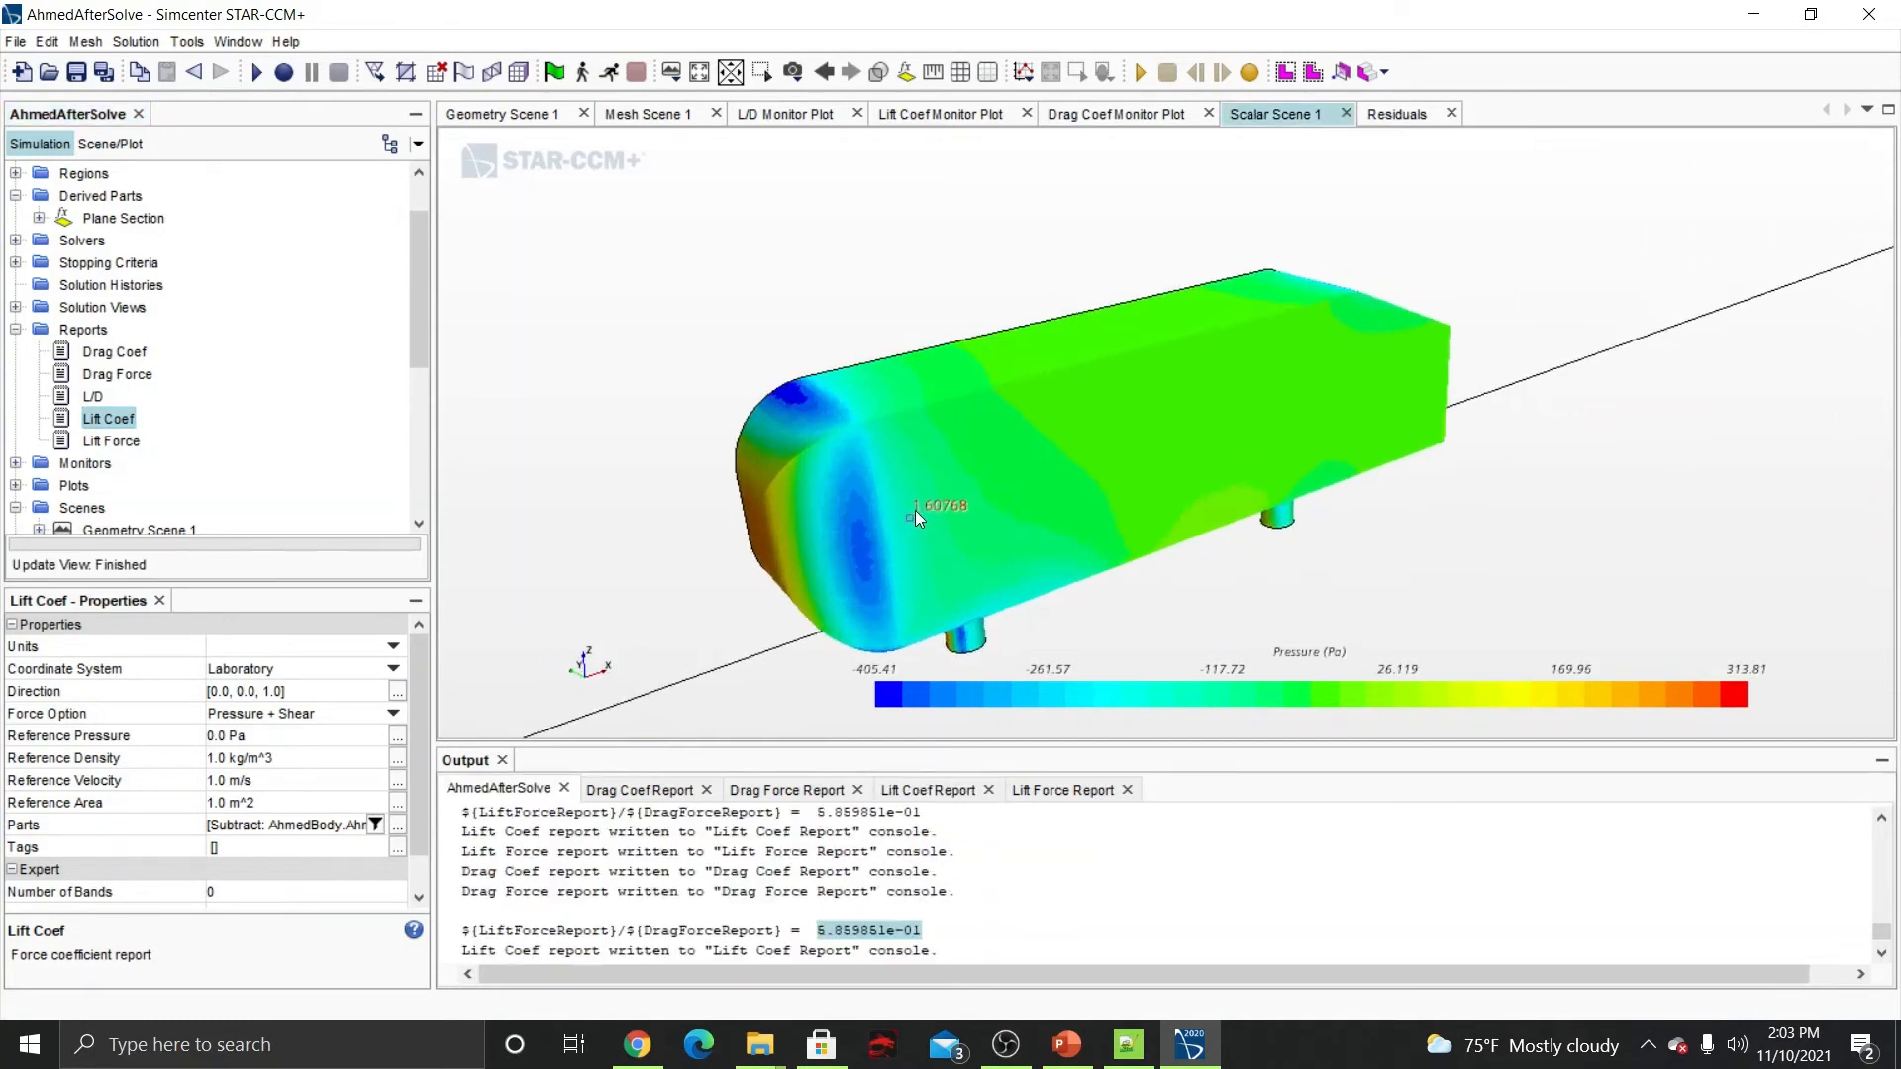
pyautogui.moveTo(915, 509); pyautogui.dragTo(1042, 467)
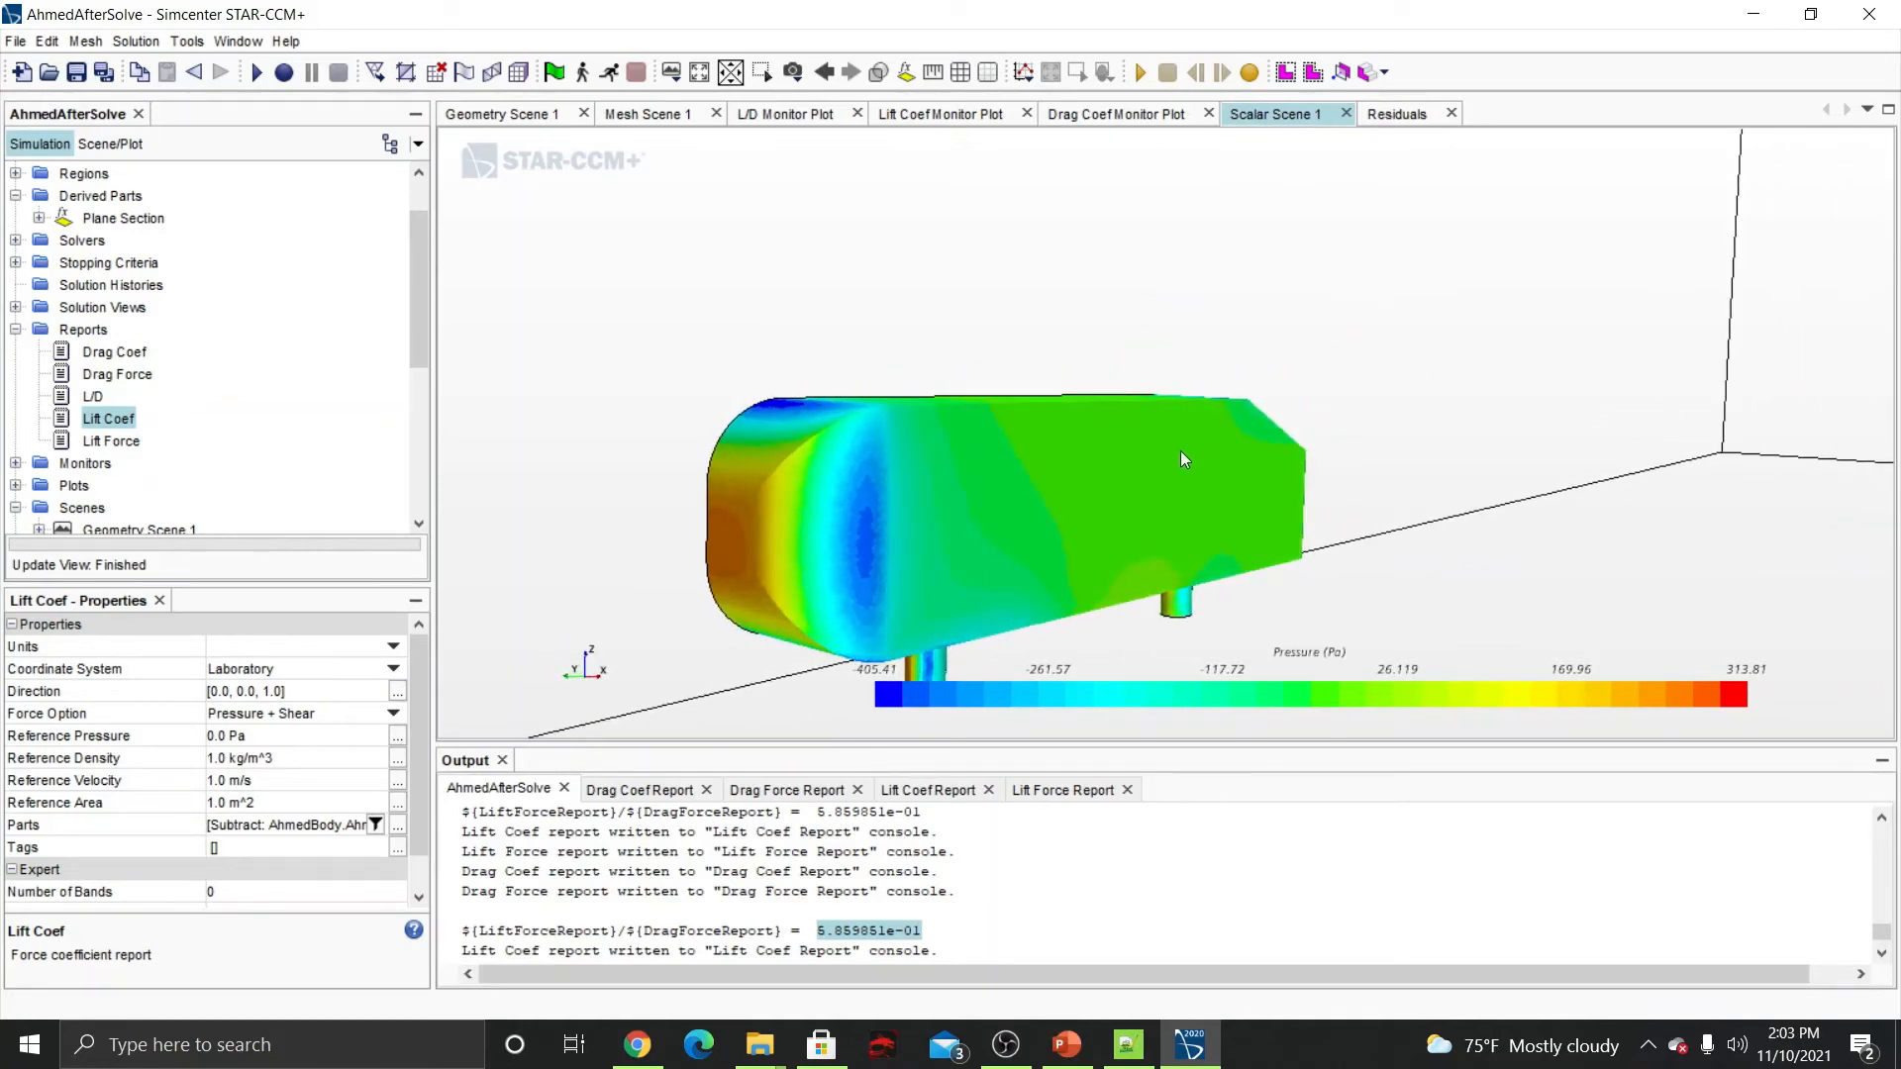
pyautogui.moveTo(1180, 450); pyautogui.dragTo(1220, 328)
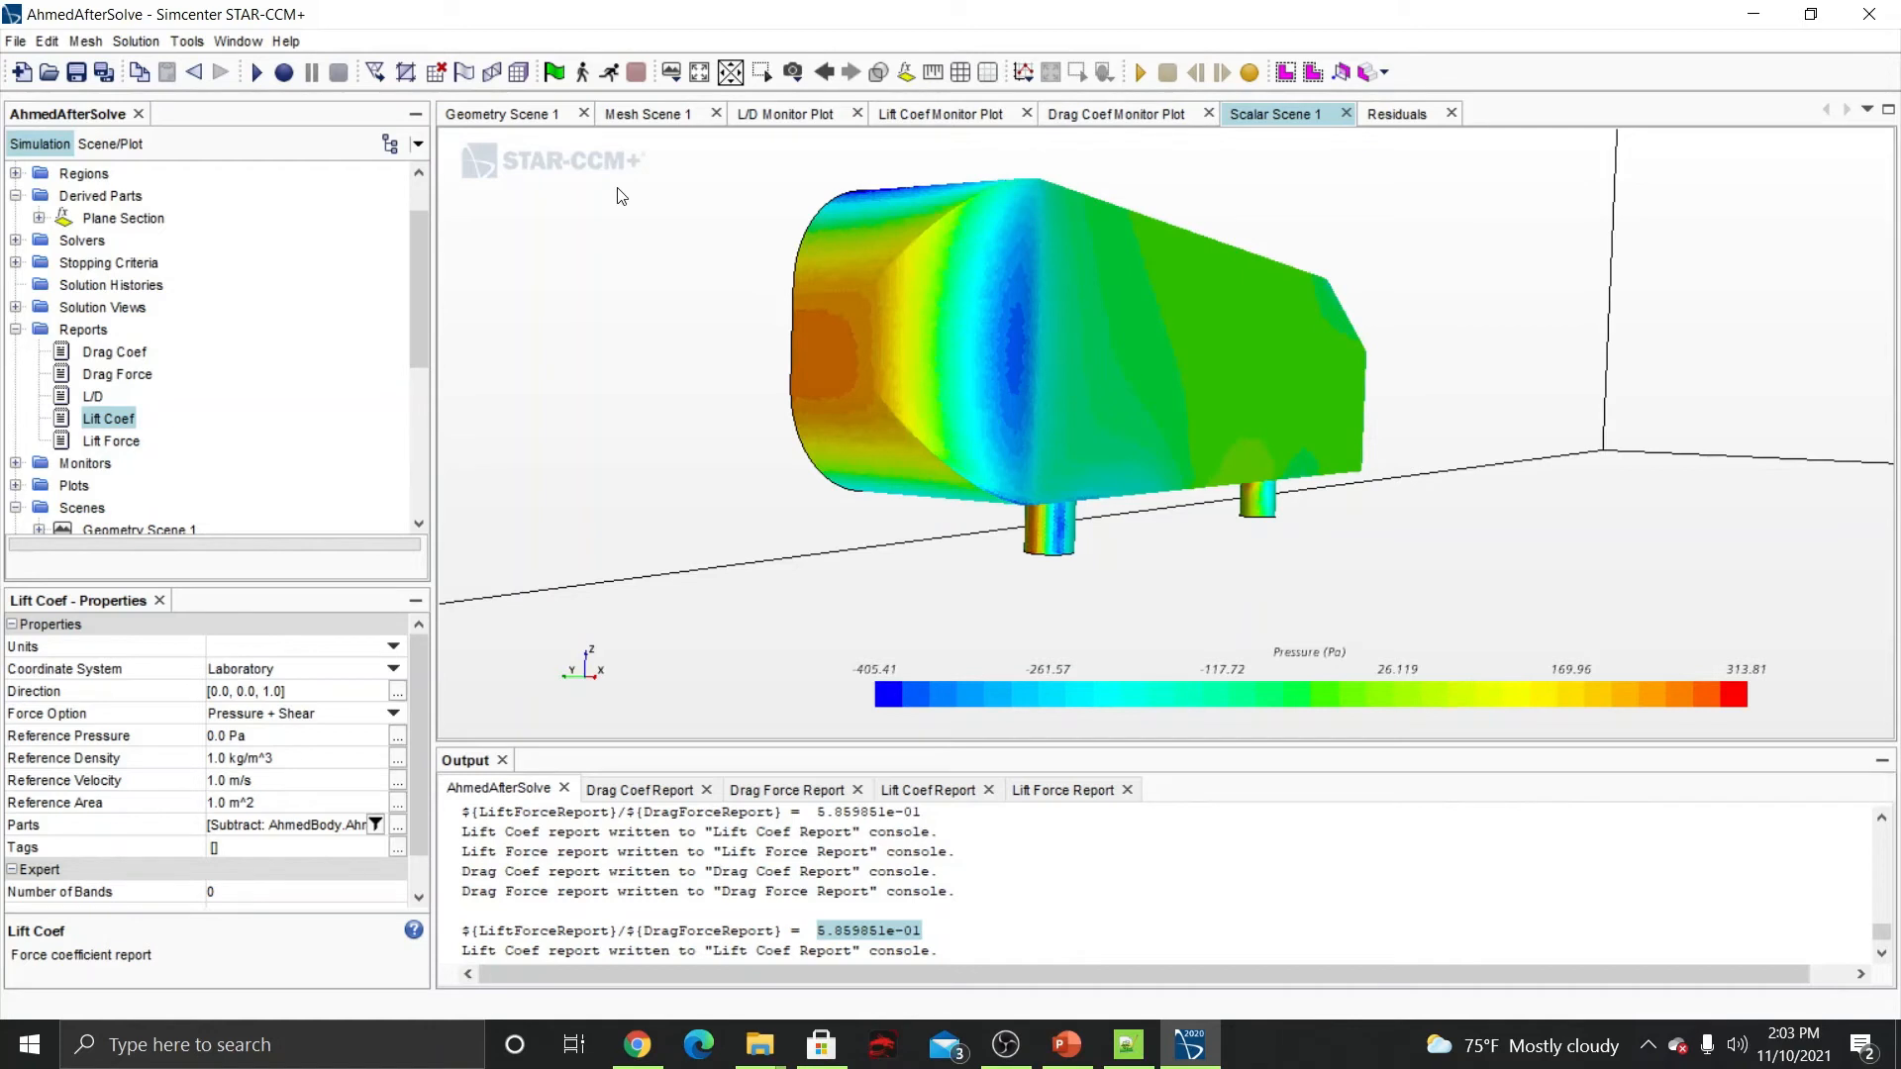
pyautogui.moveTo(616, 203); pyautogui.dragTo(787, 362)
pyautogui.scroll(1, 90, 272)
pyautogui.click(117, 285)
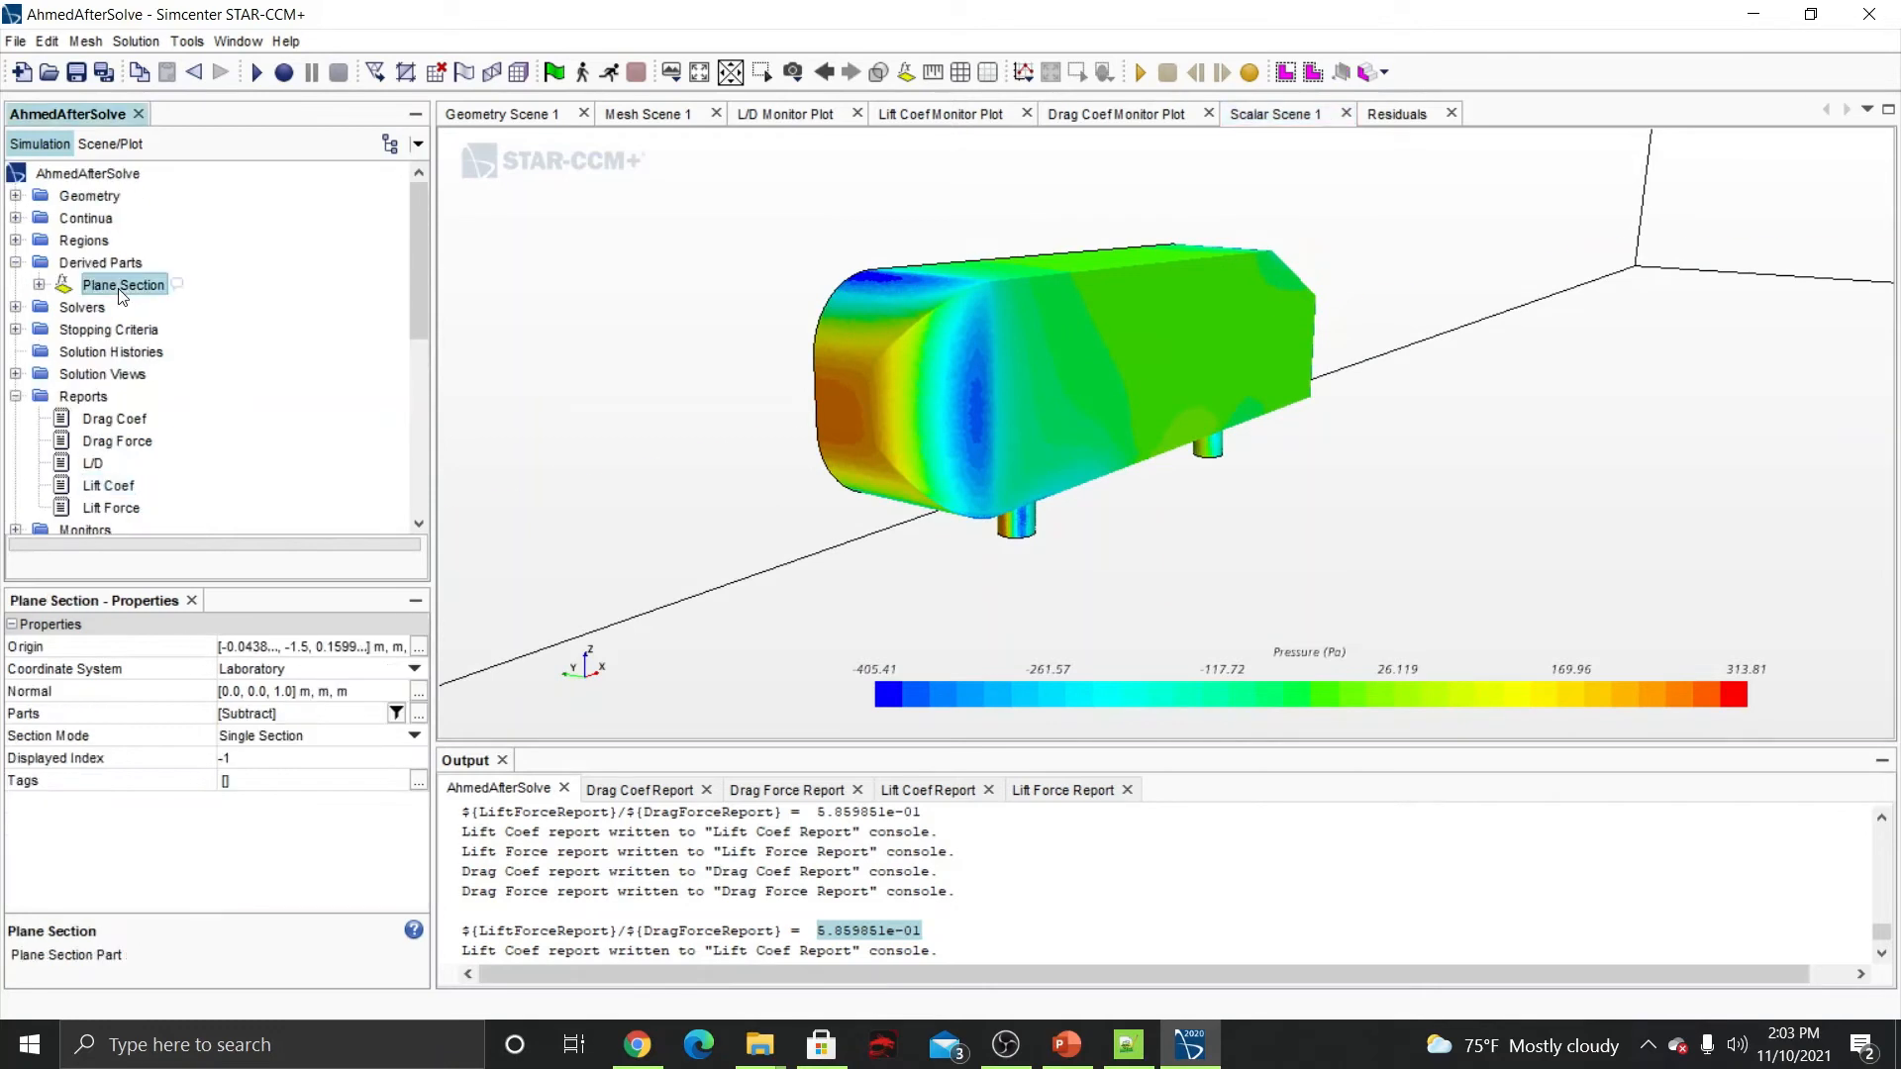
pyautogui.rightClick(101, 285)
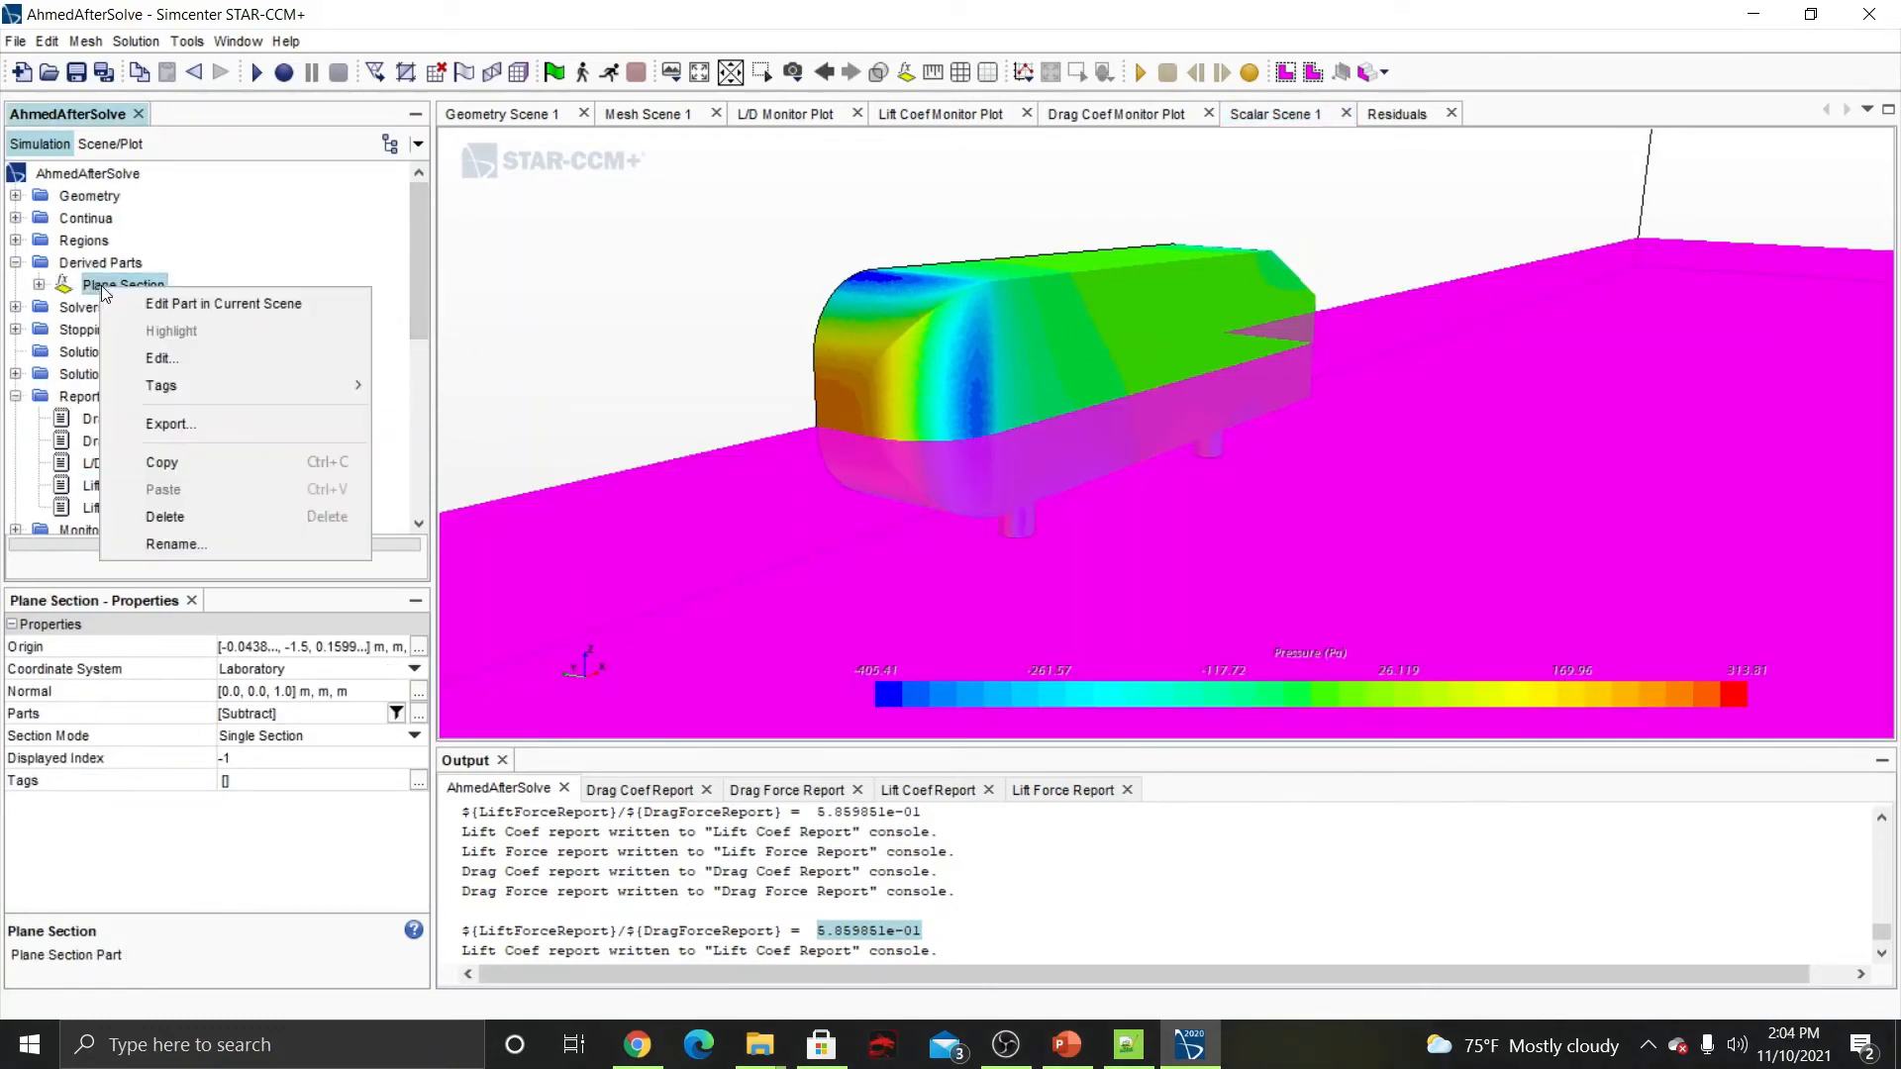
pyautogui.click(176, 301)
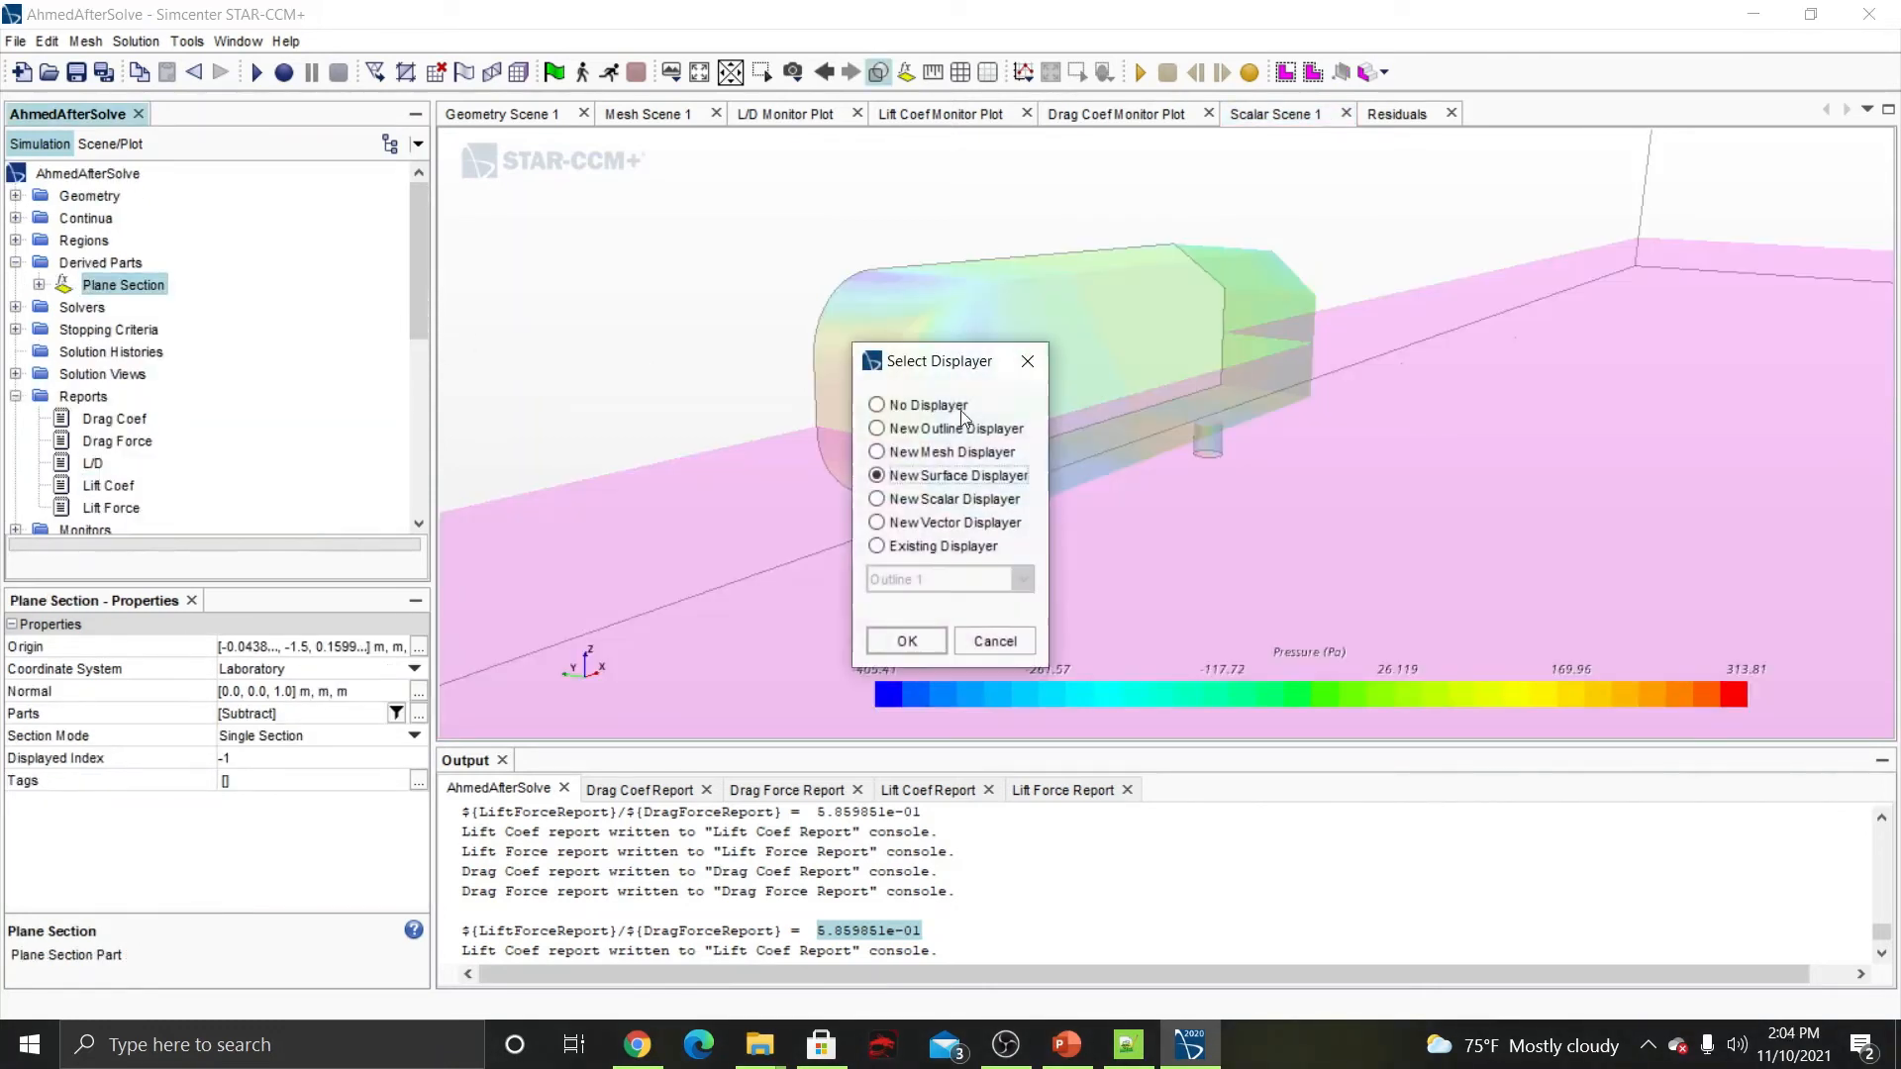
pyautogui.click(903, 408)
pyautogui.click(906, 641)
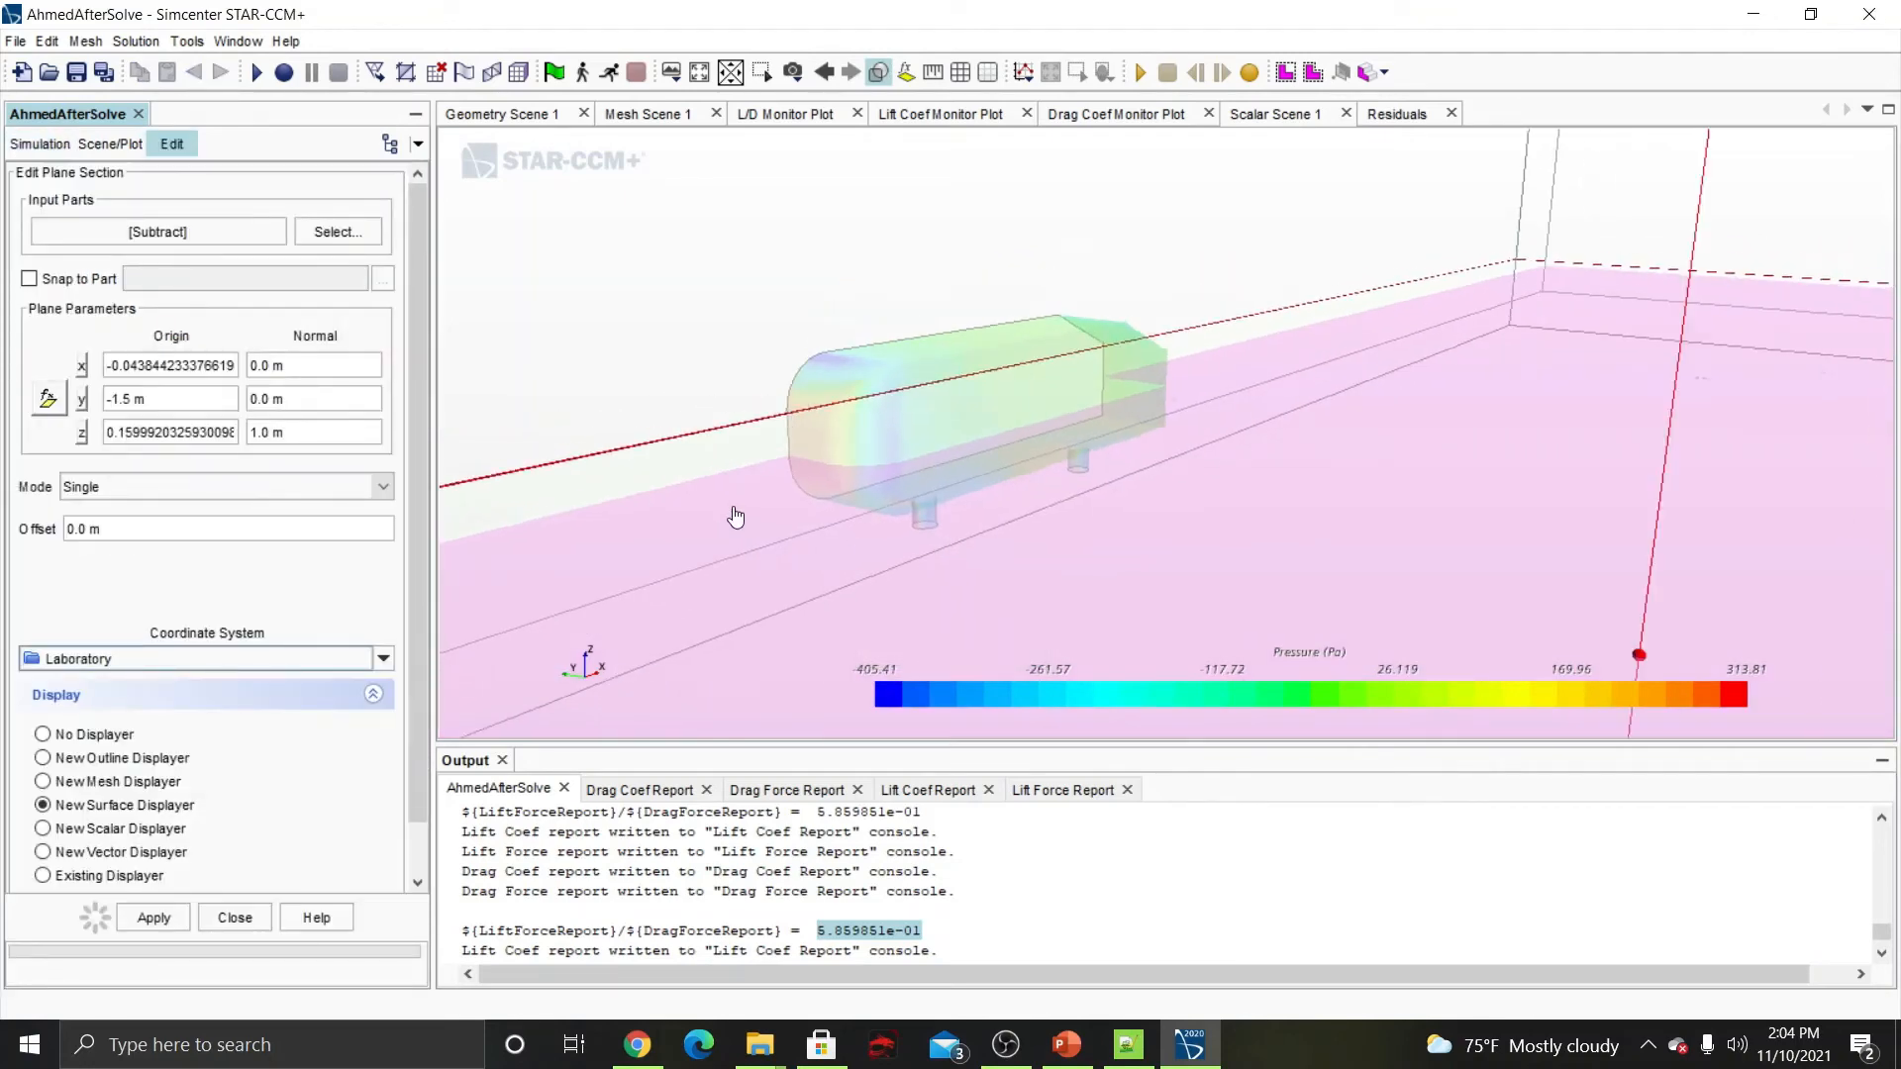
# Set the Plane Section's normal to 1 m in x, 0 m in y and 0 m in z.
pyautogui.click(338, 437)
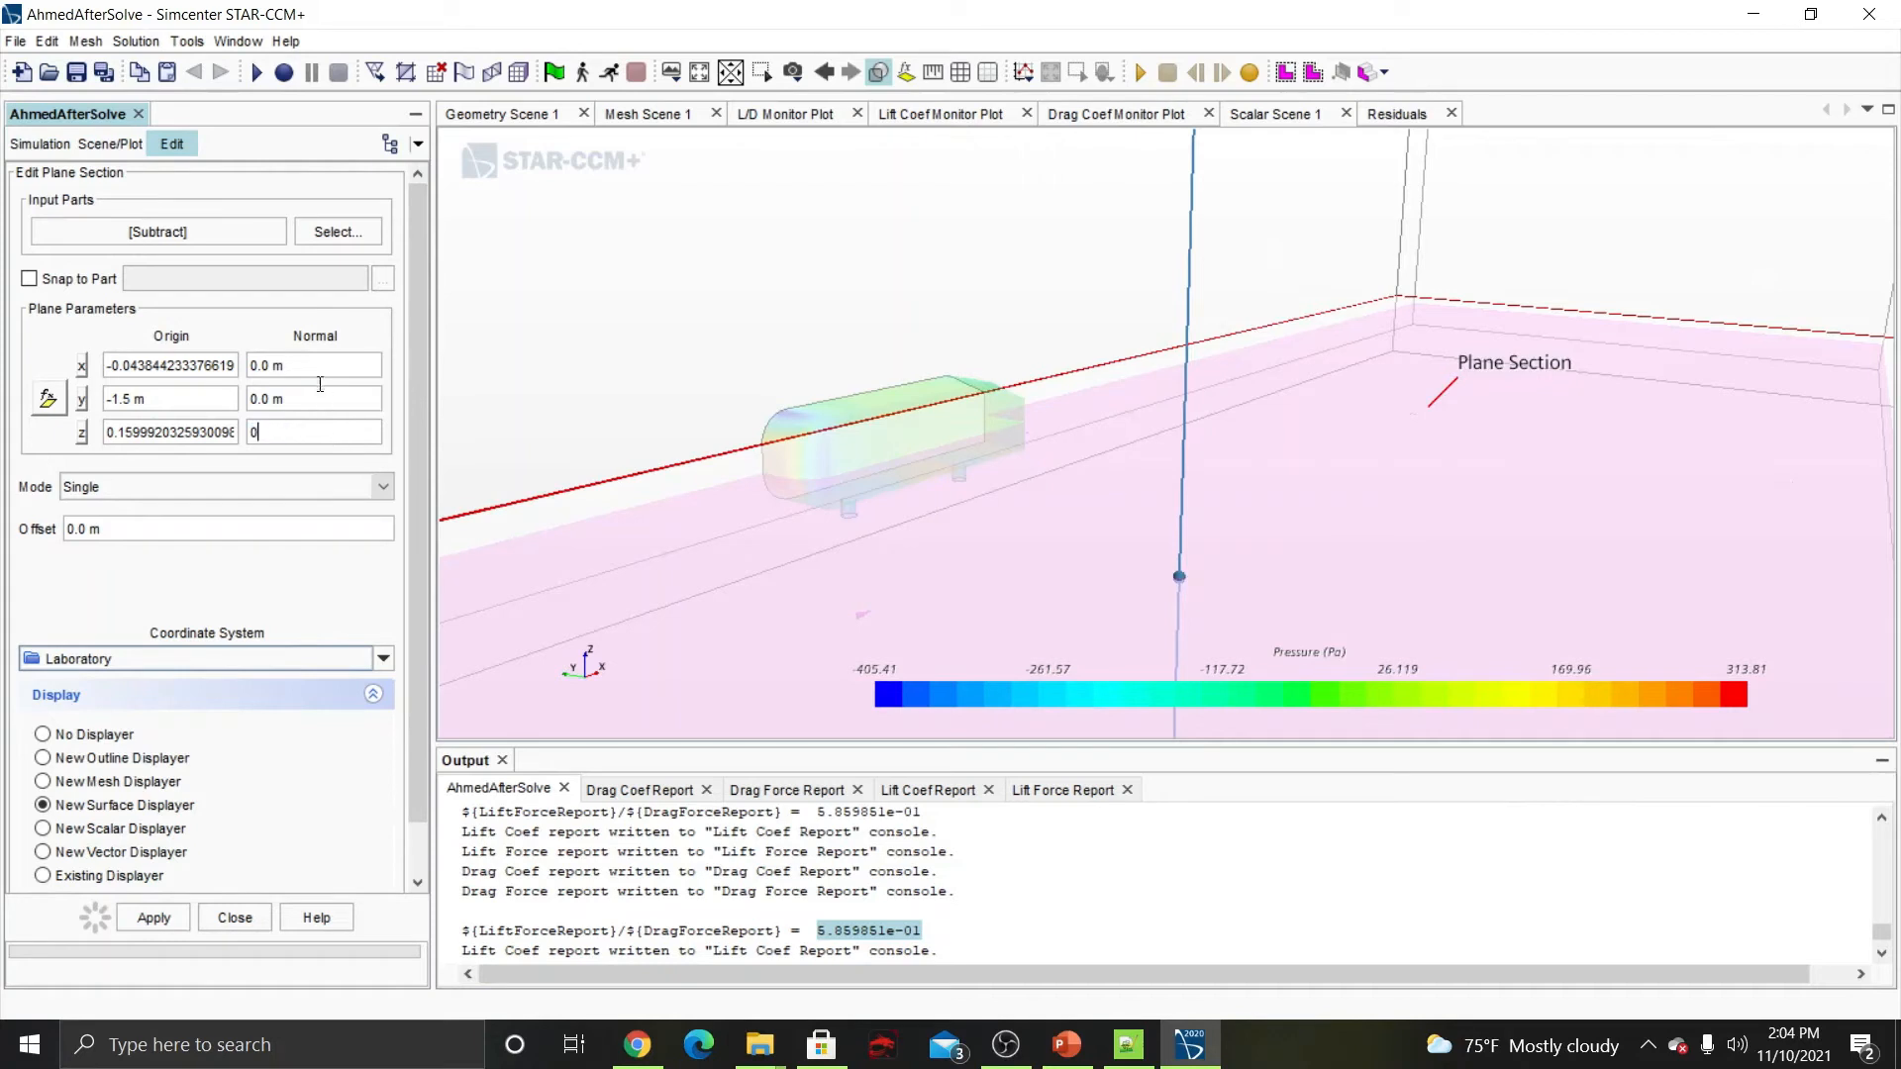
pyautogui.click(315, 396)
pyautogui.click(323, 426)
pyautogui.write('0')
pyautogui.press('Return')
pyautogui.click(316, 394)
pyautogui.click(326, 433)
pyautogui.write('0')
pyautogui.click(305, 396)
pyautogui.click(309, 368)
pyautogui.write('1')
pyautogui.press('Return')
pyautogui.click(313, 433)
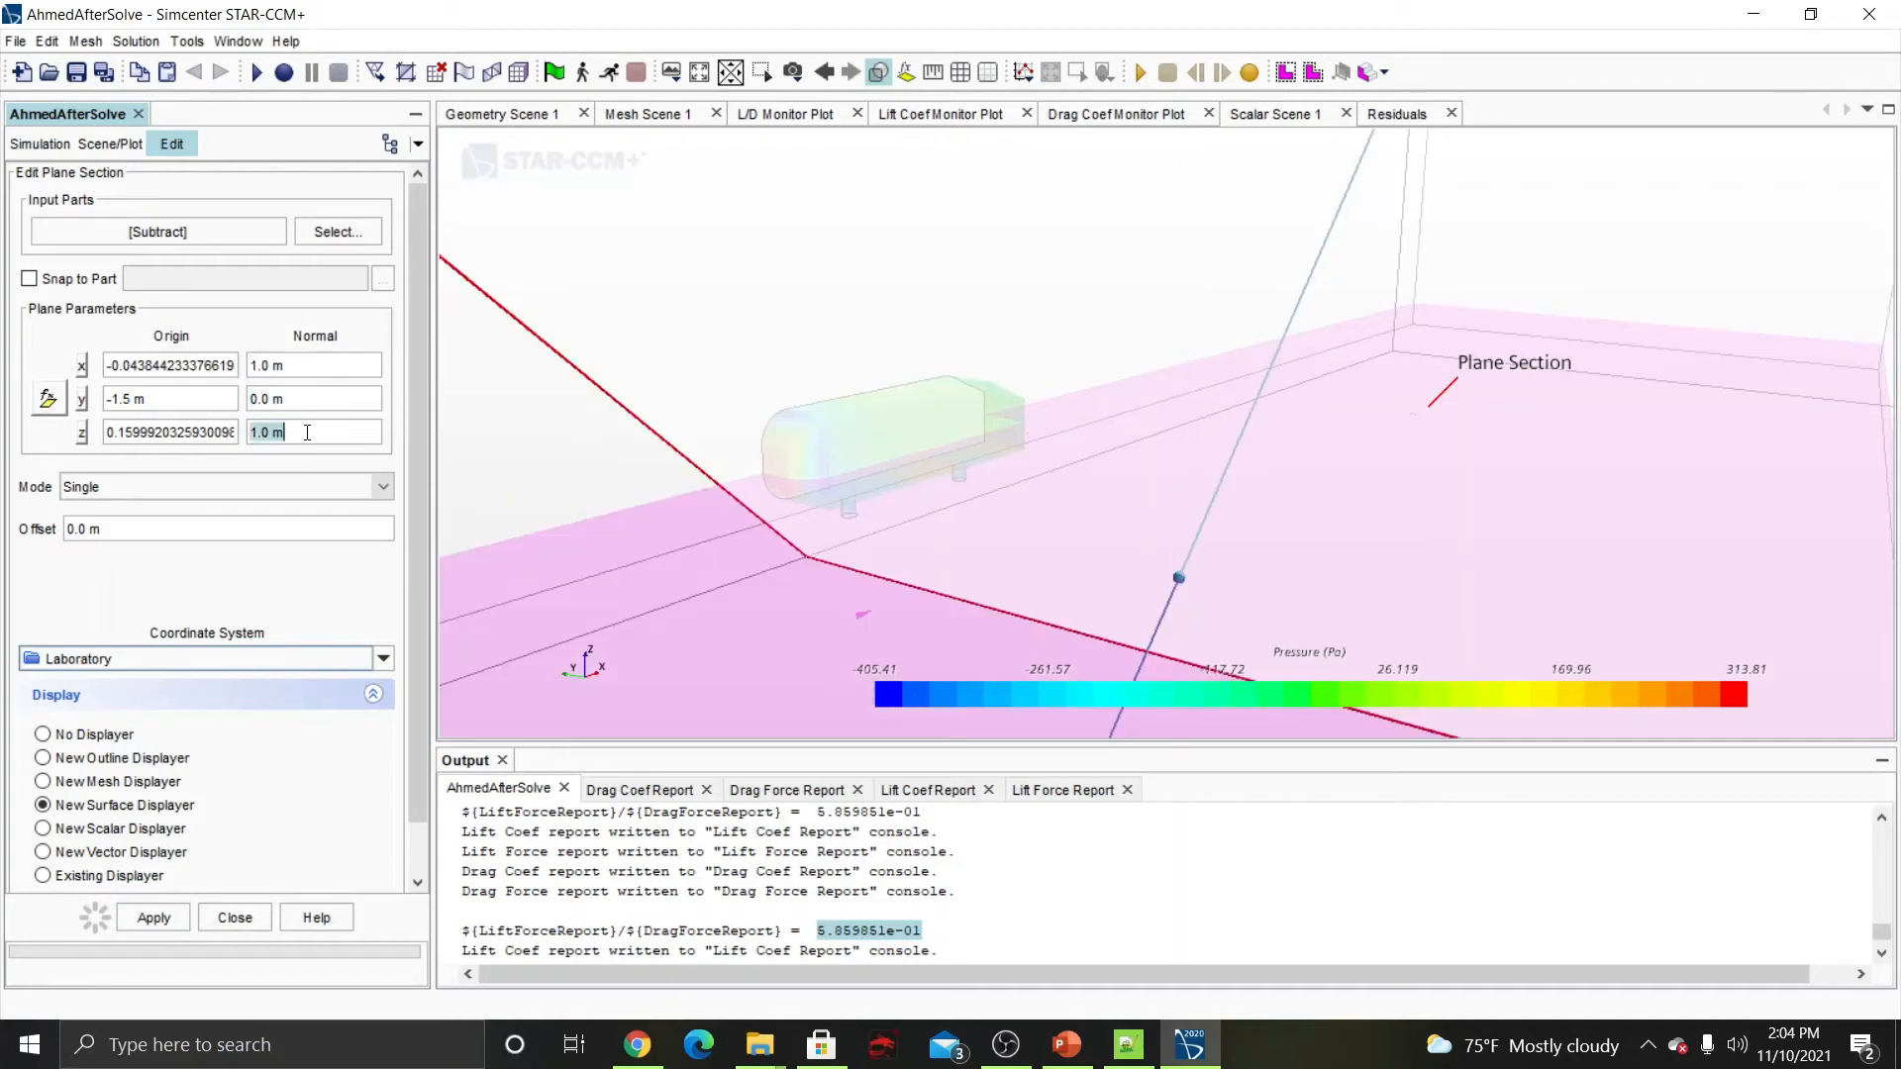
pyautogui.write('0')
pyautogui.hotkey('shift', 'Tab')
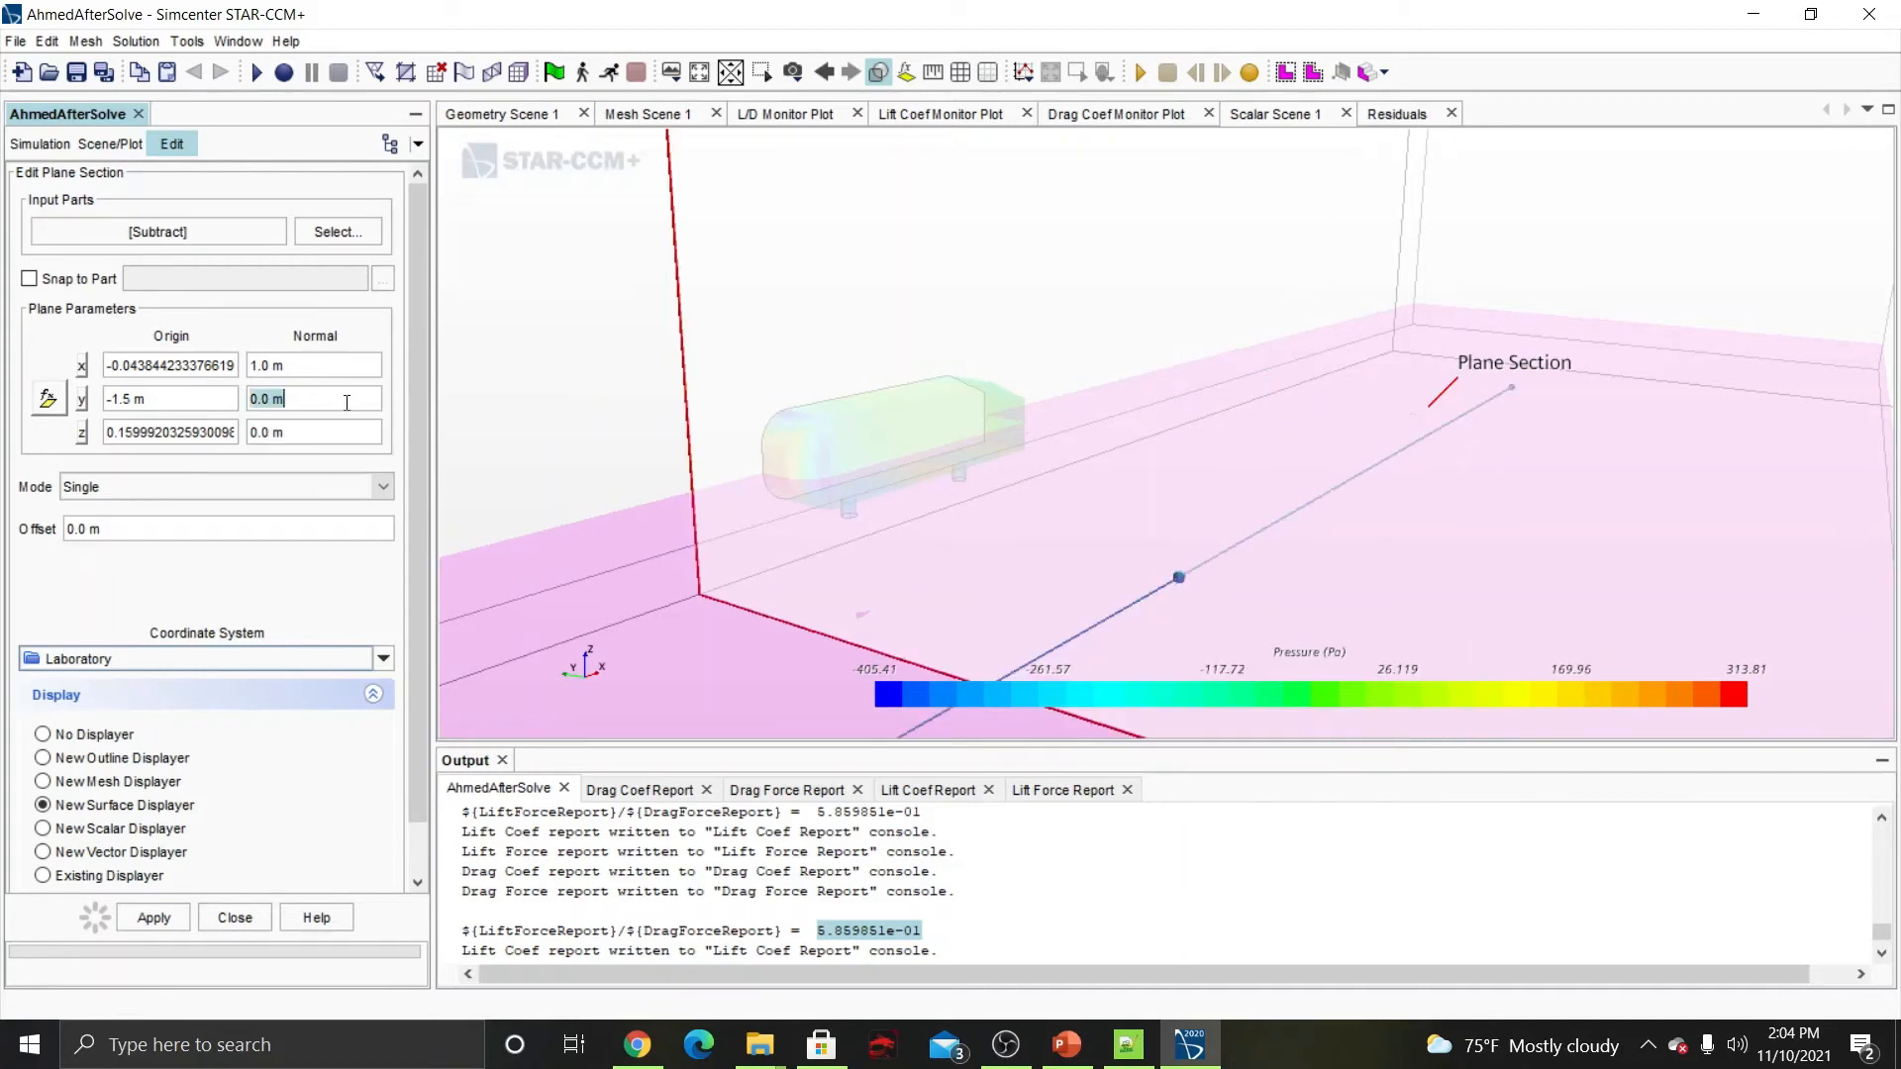
# Apply the Plane Section edit with No Displayer and close its editor.
pyautogui.scroll(-4, 1001, 479)
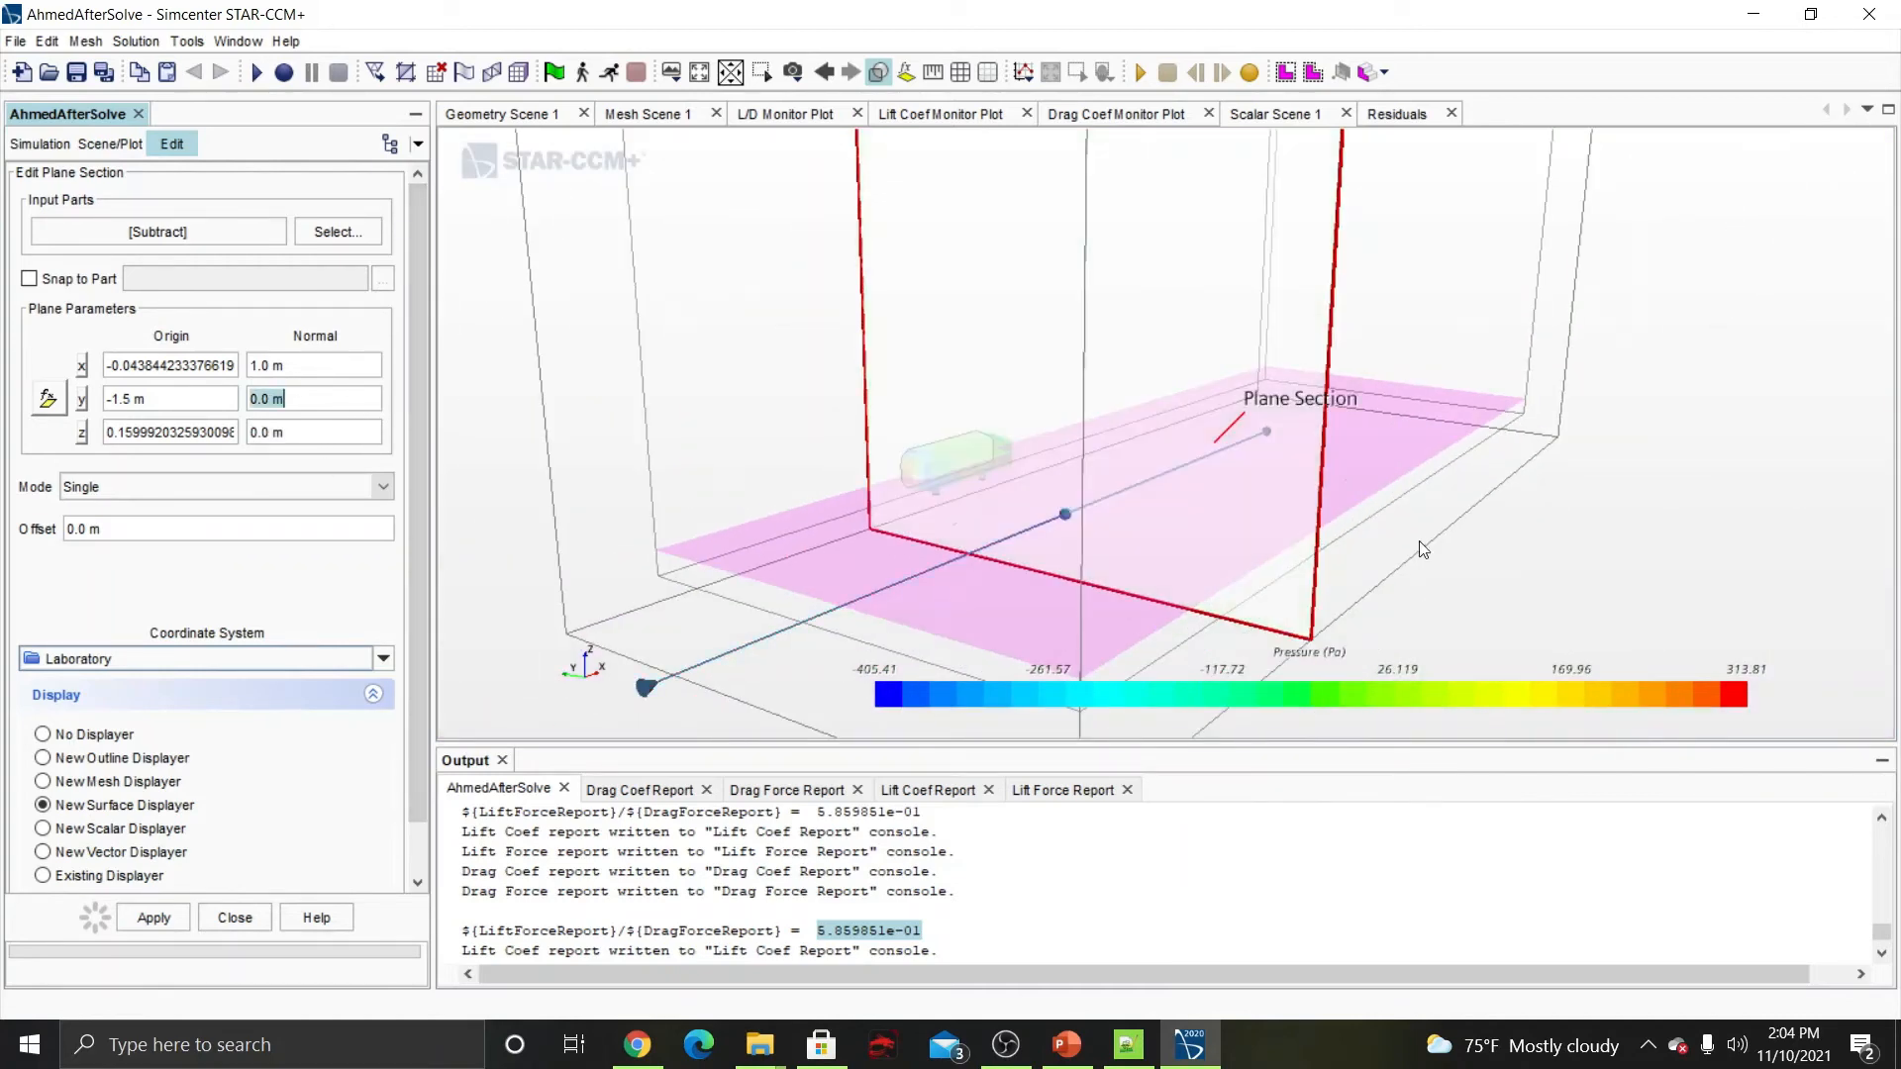
pyautogui.moveTo(1545, 563); pyautogui.dragTo(1232, 557)
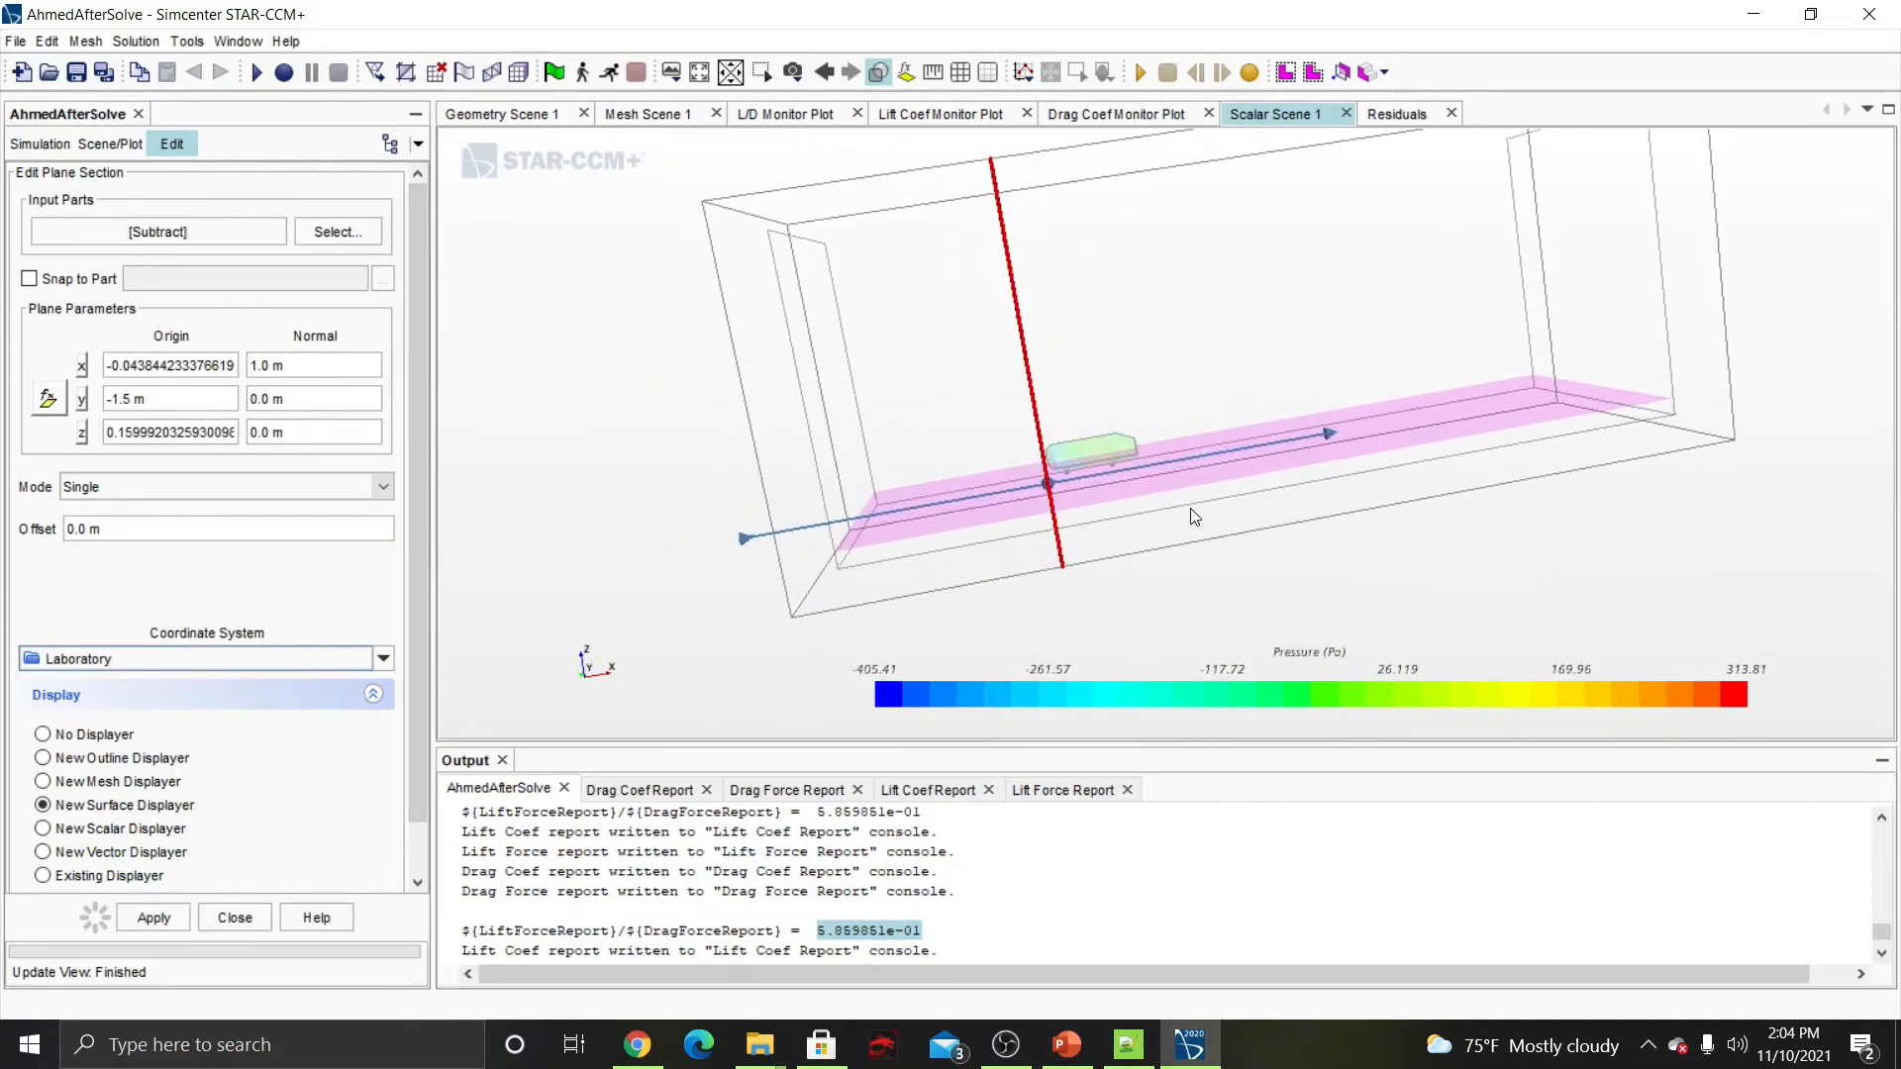
pyautogui.scroll(5, 1069, 450)
pyautogui.scroll(-5, 1065, 452)
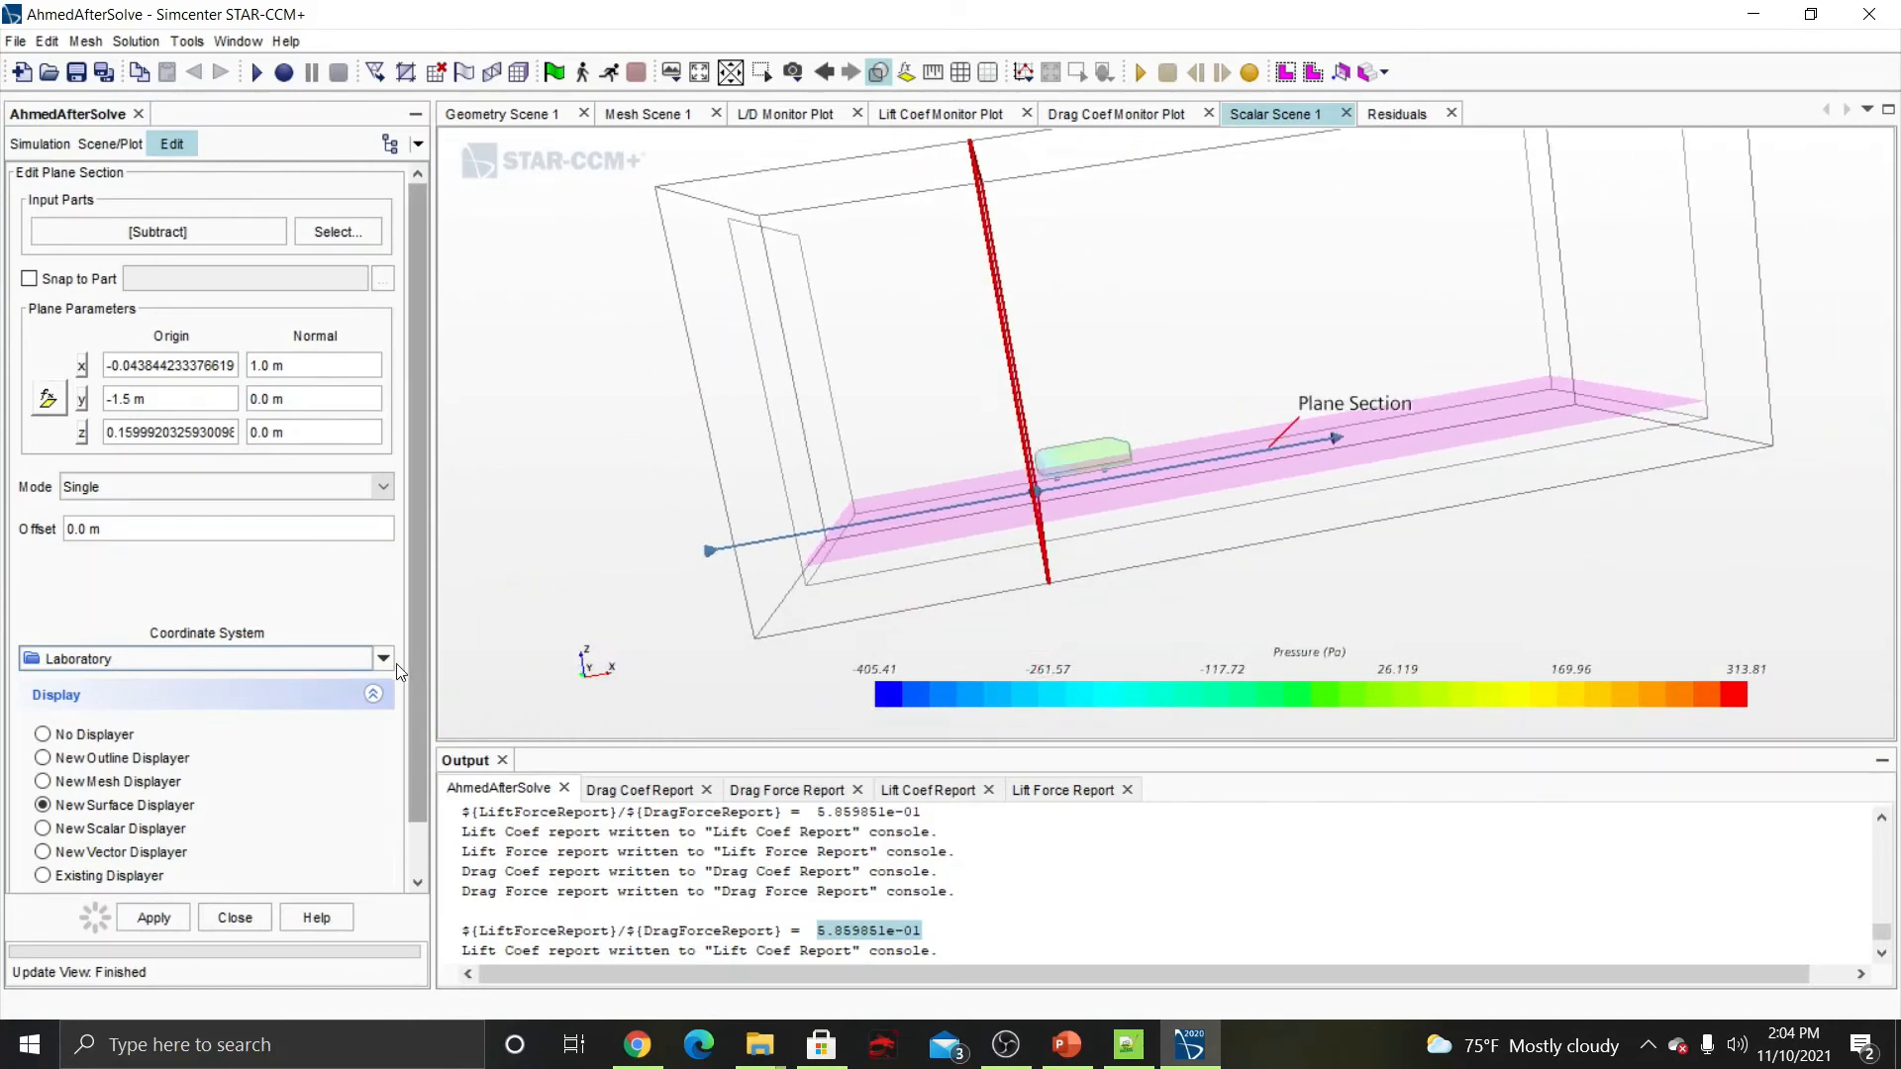
pyautogui.click(69, 736)
pyautogui.click(160, 921)
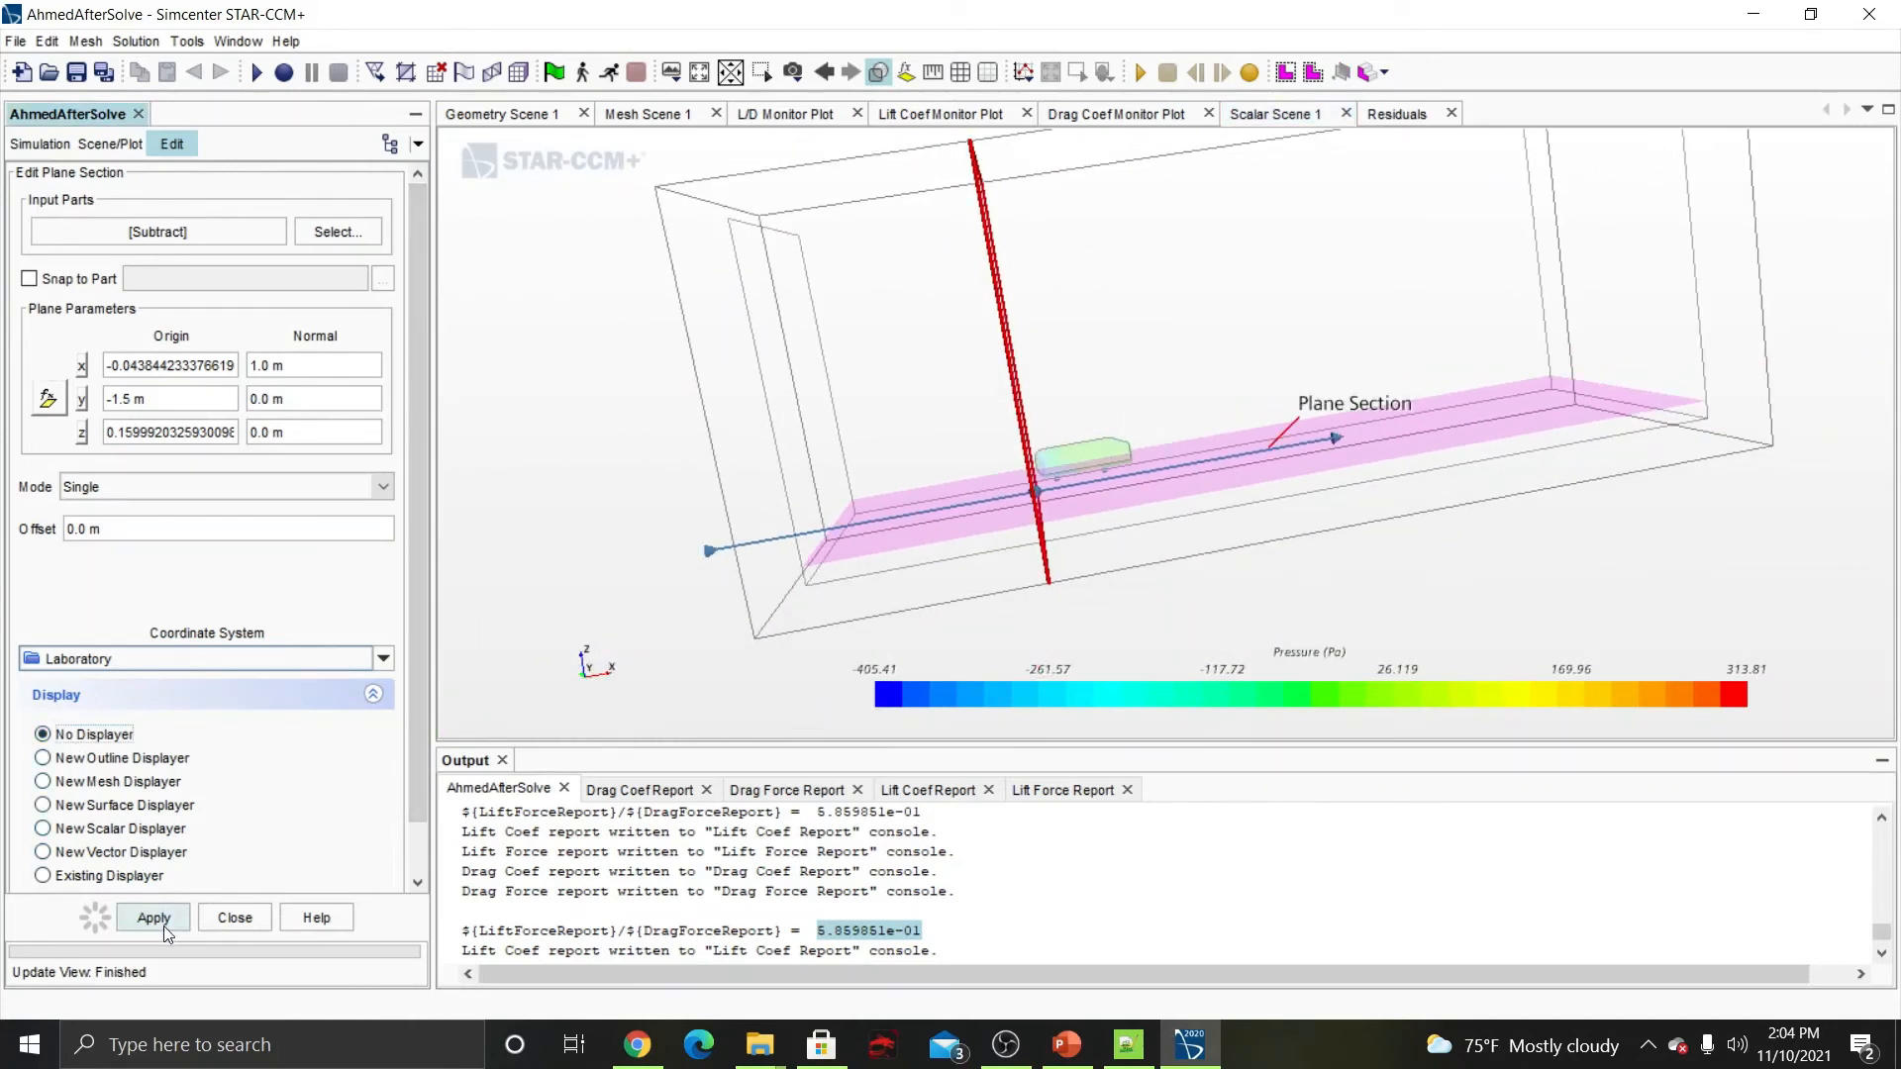
pyautogui.click(234, 919)
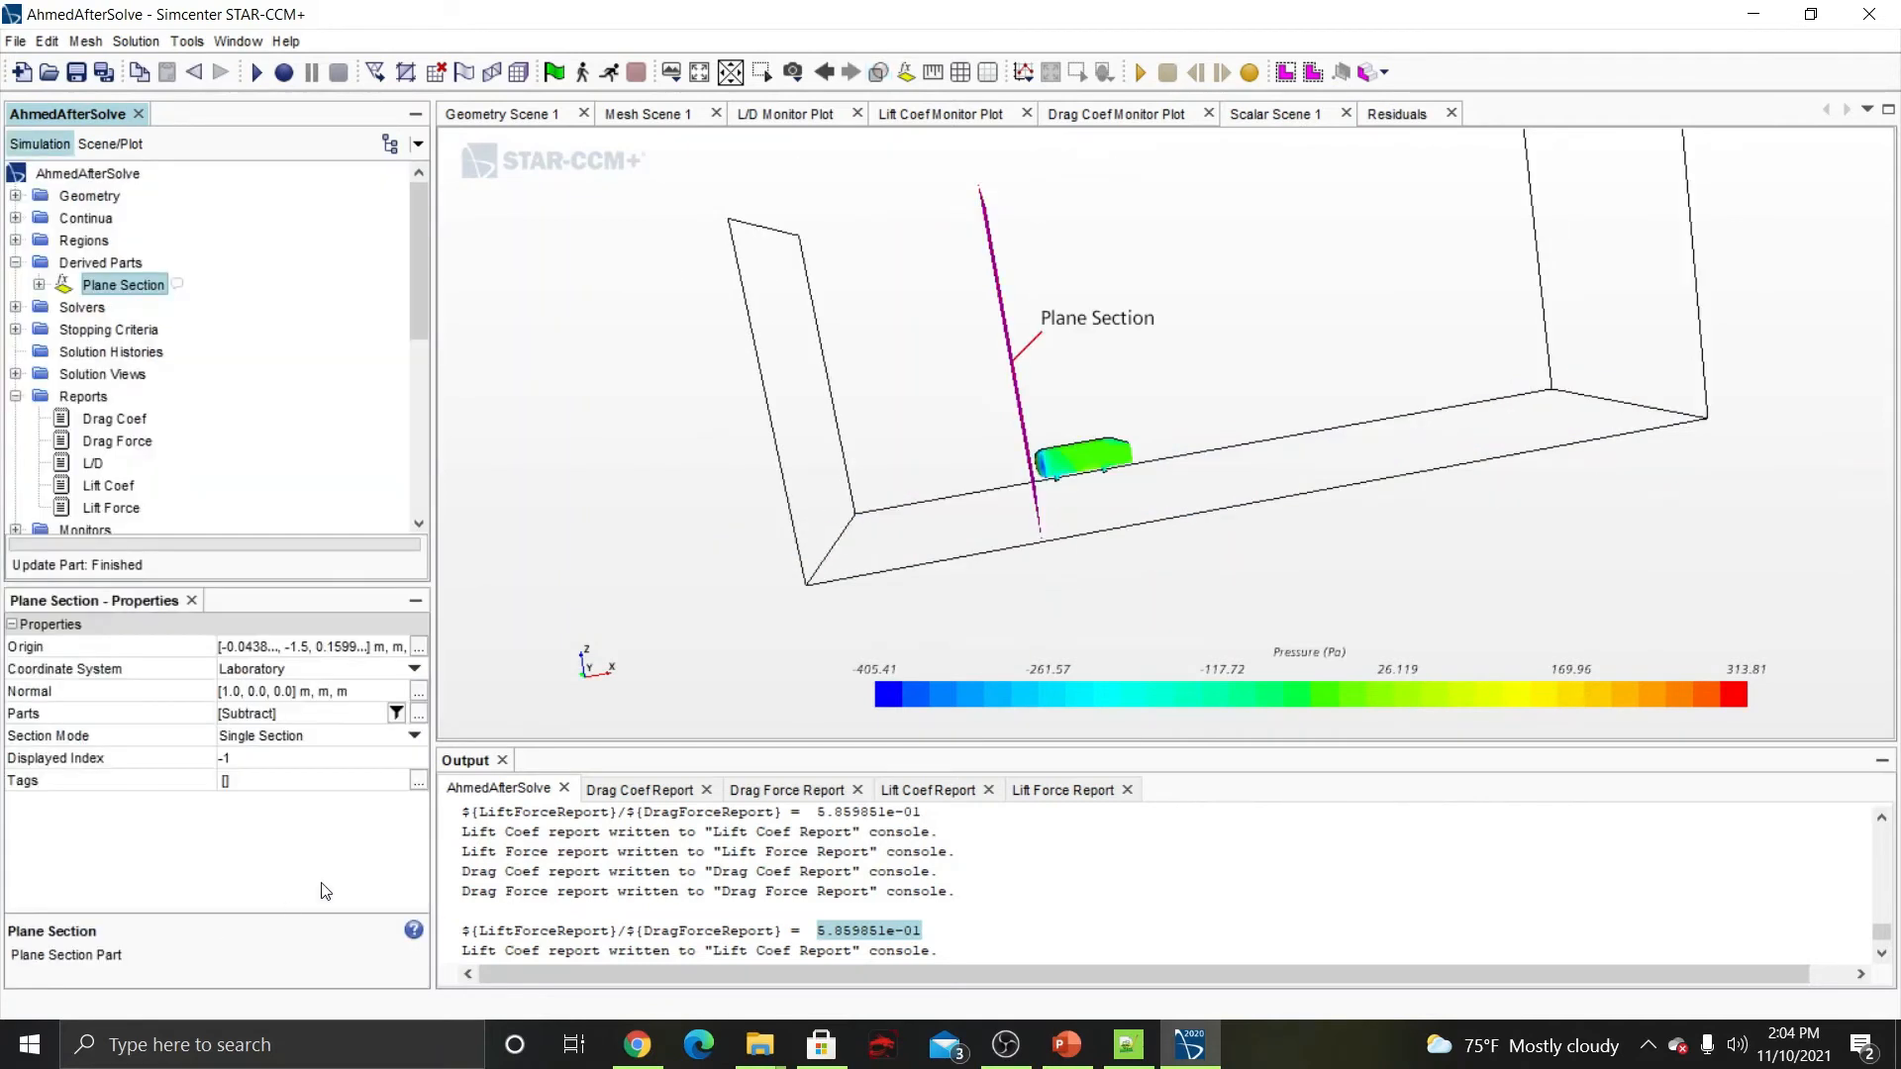
# Add the Plane Section derived part to the parts of the Scalar 1 displayer in Scalar Scene 1.
pyautogui.scroll(2, 1020, 553)
pyautogui.scroll(1, 1020, 552)
pyautogui.moveTo(1142, 542); pyautogui.dragTo(1359, 547)
pyautogui.moveTo(662, 545); pyautogui.dragTo(699, 551)
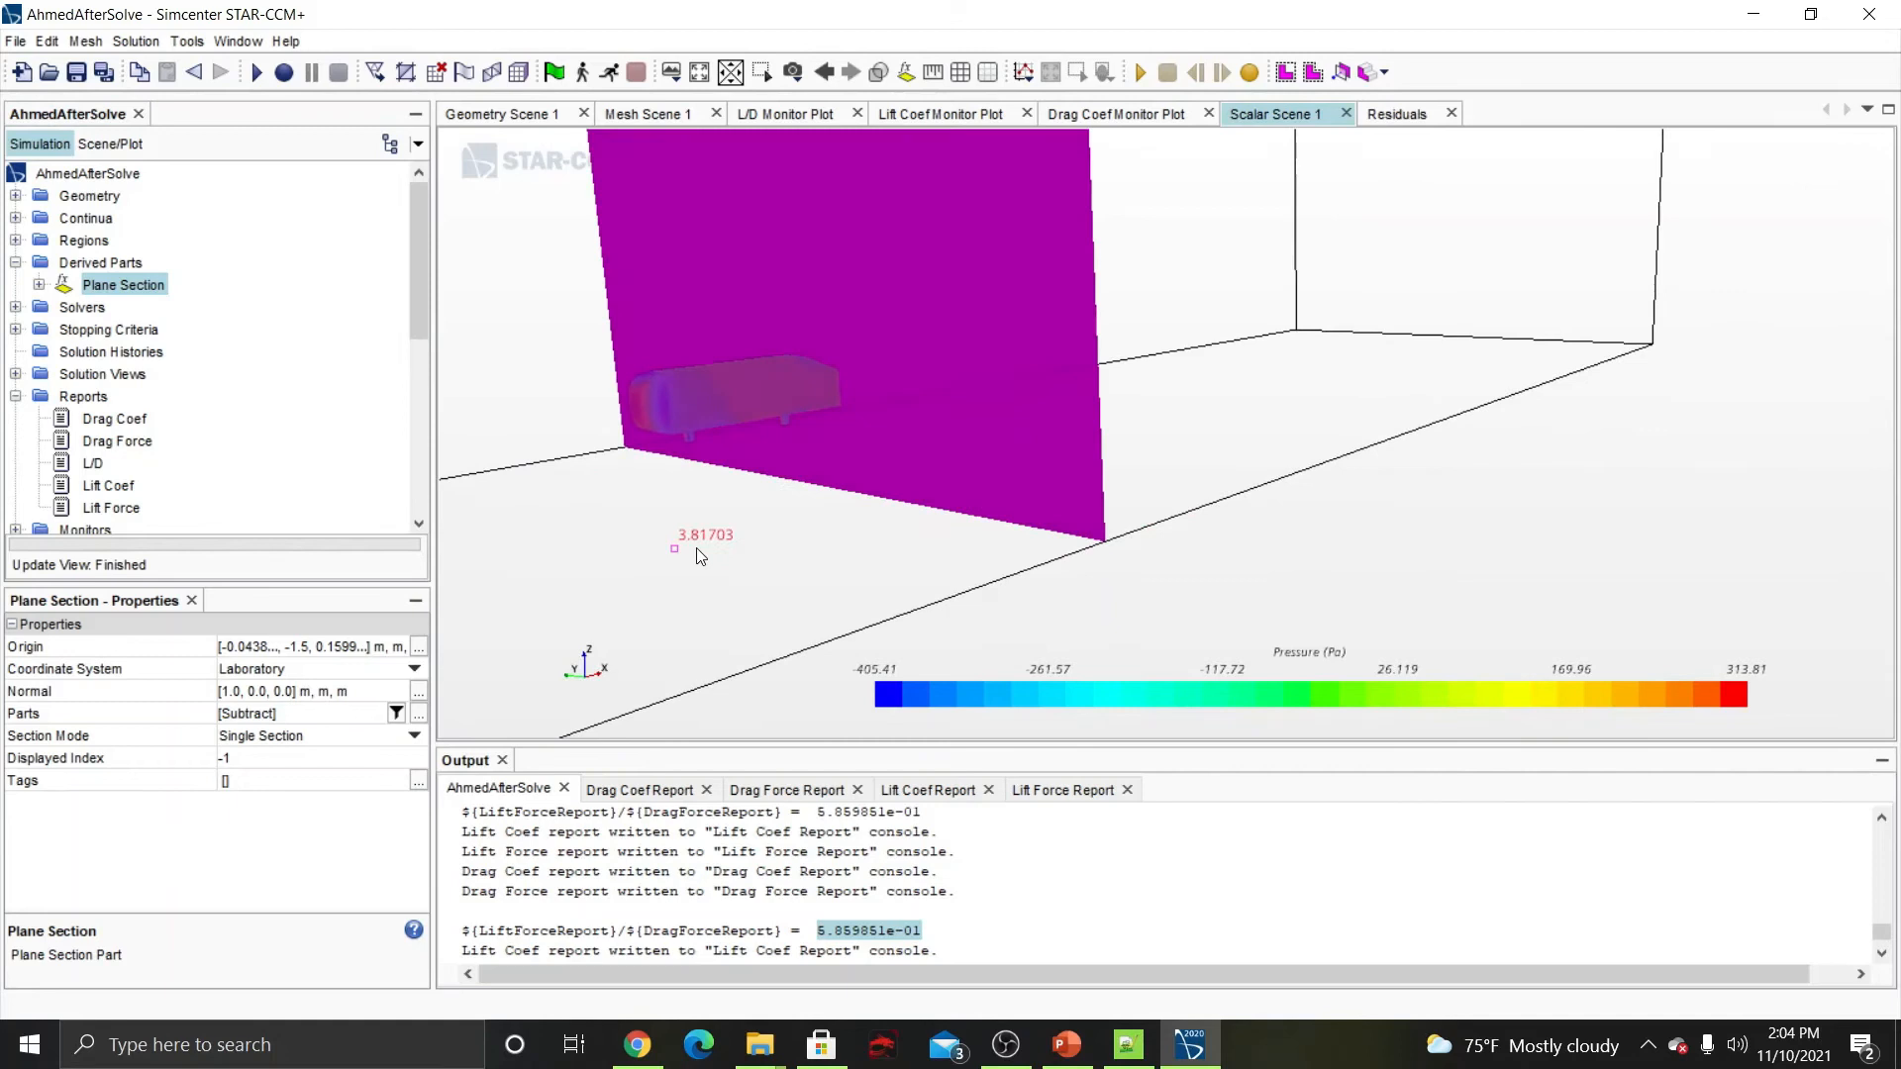
pyautogui.click(16, 263)
pyautogui.scroll(-6, 103, 319)
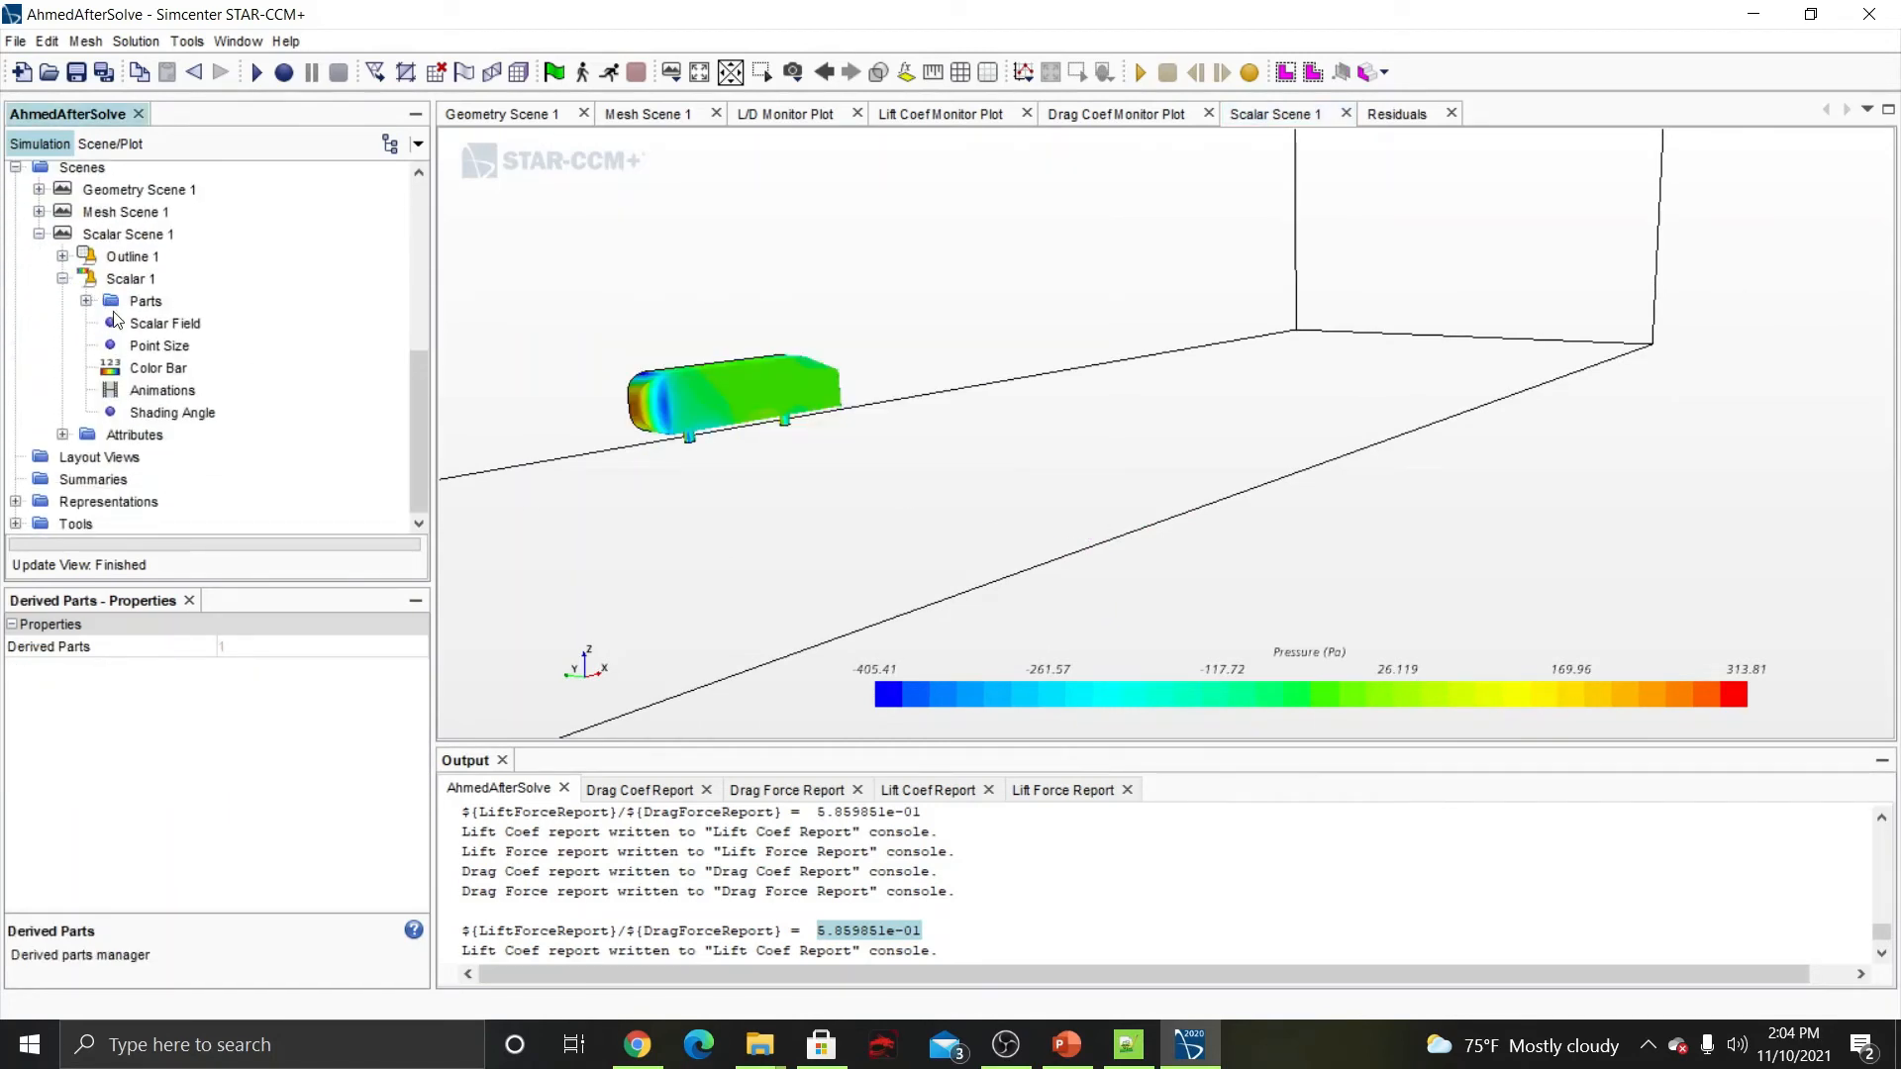
pyautogui.doubleClick(142, 302)
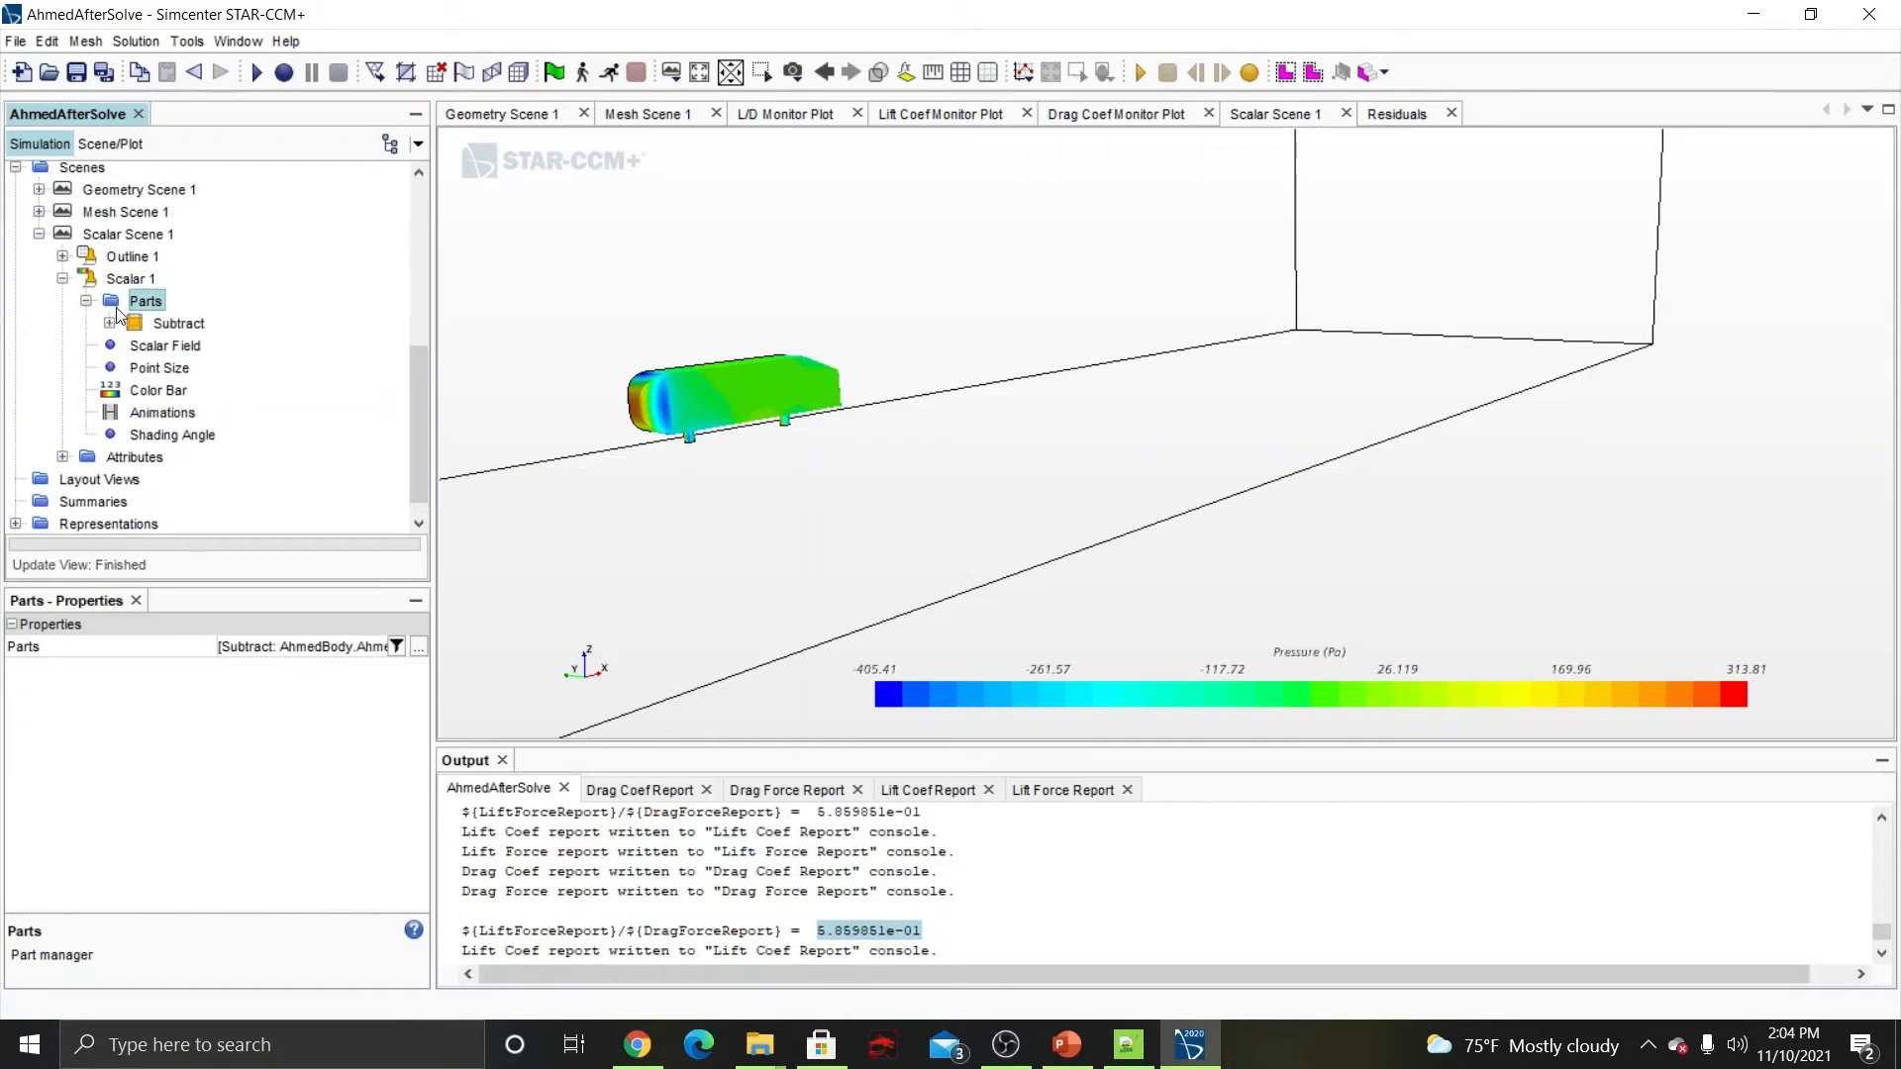
pyautogui.click(419, 648)
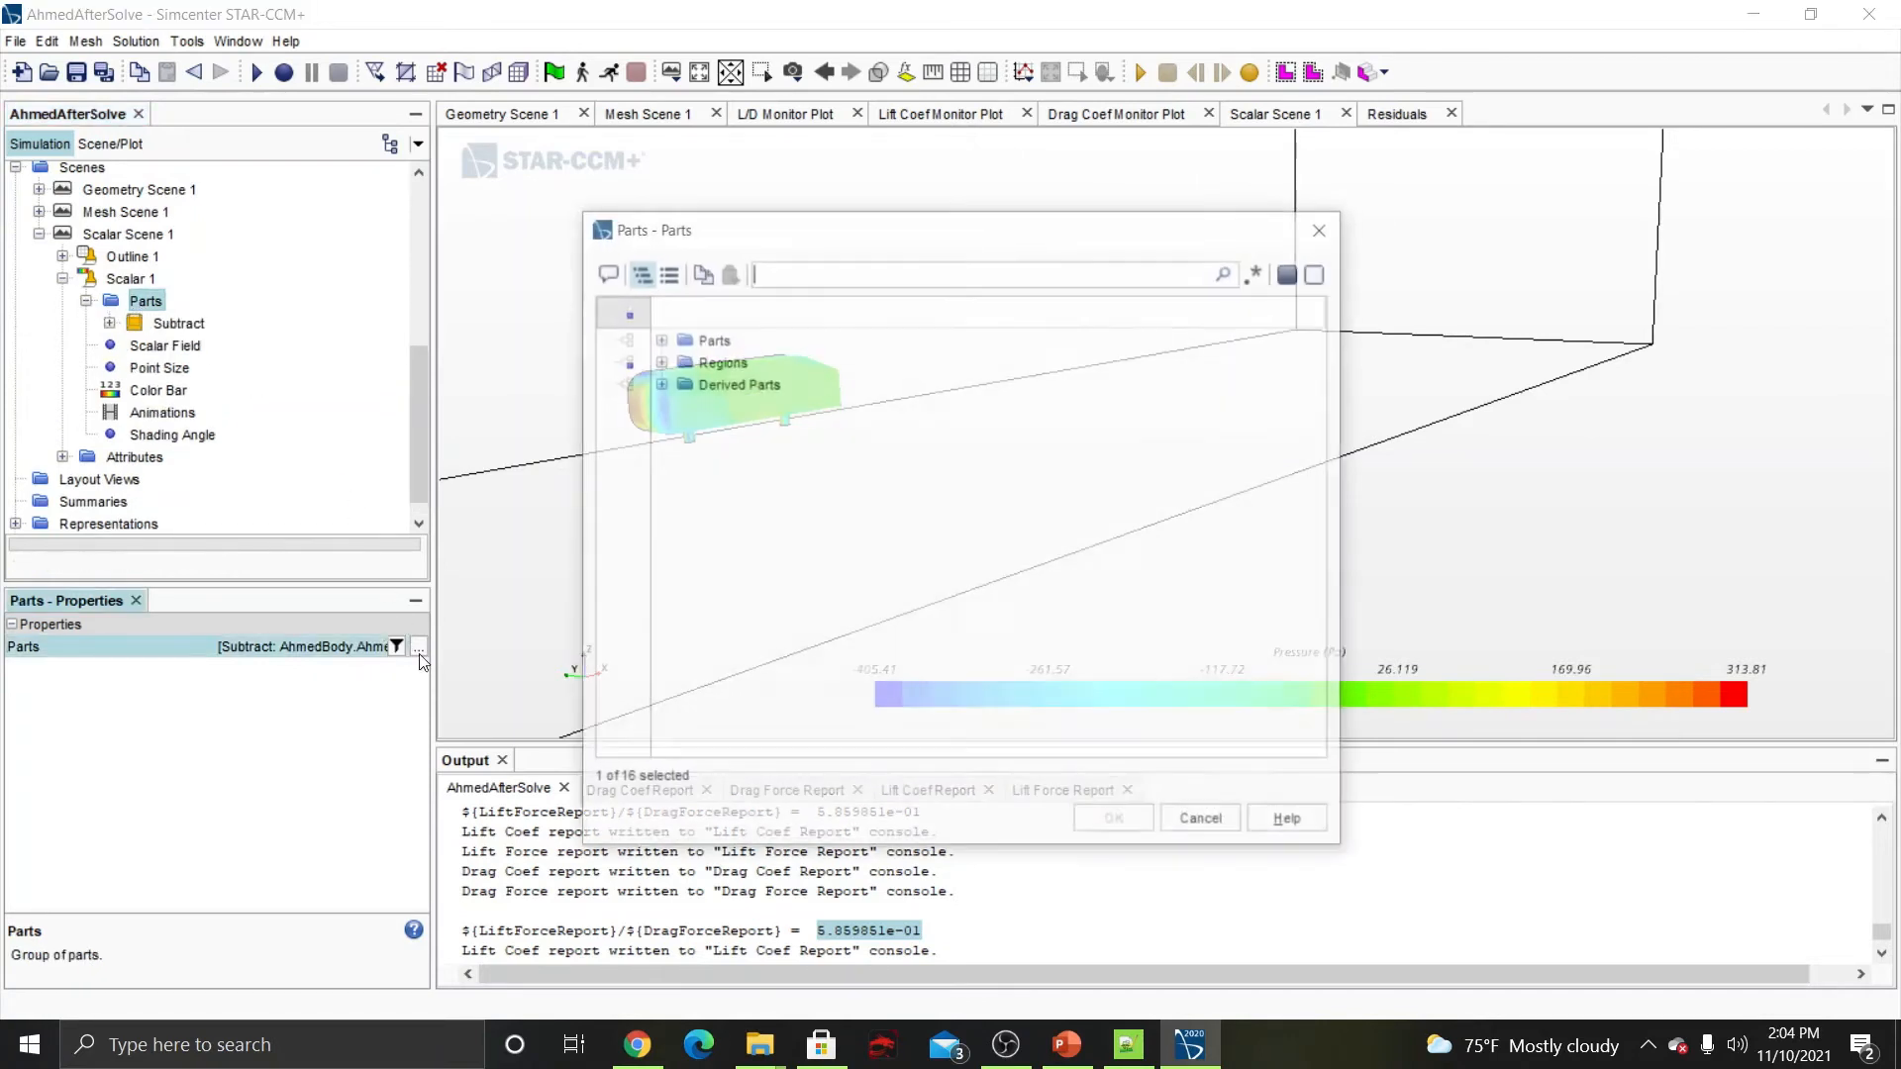
pyautogui.click(661, 383)
pyautogui.click(659, 383)
pyautogui.click(755, 406)
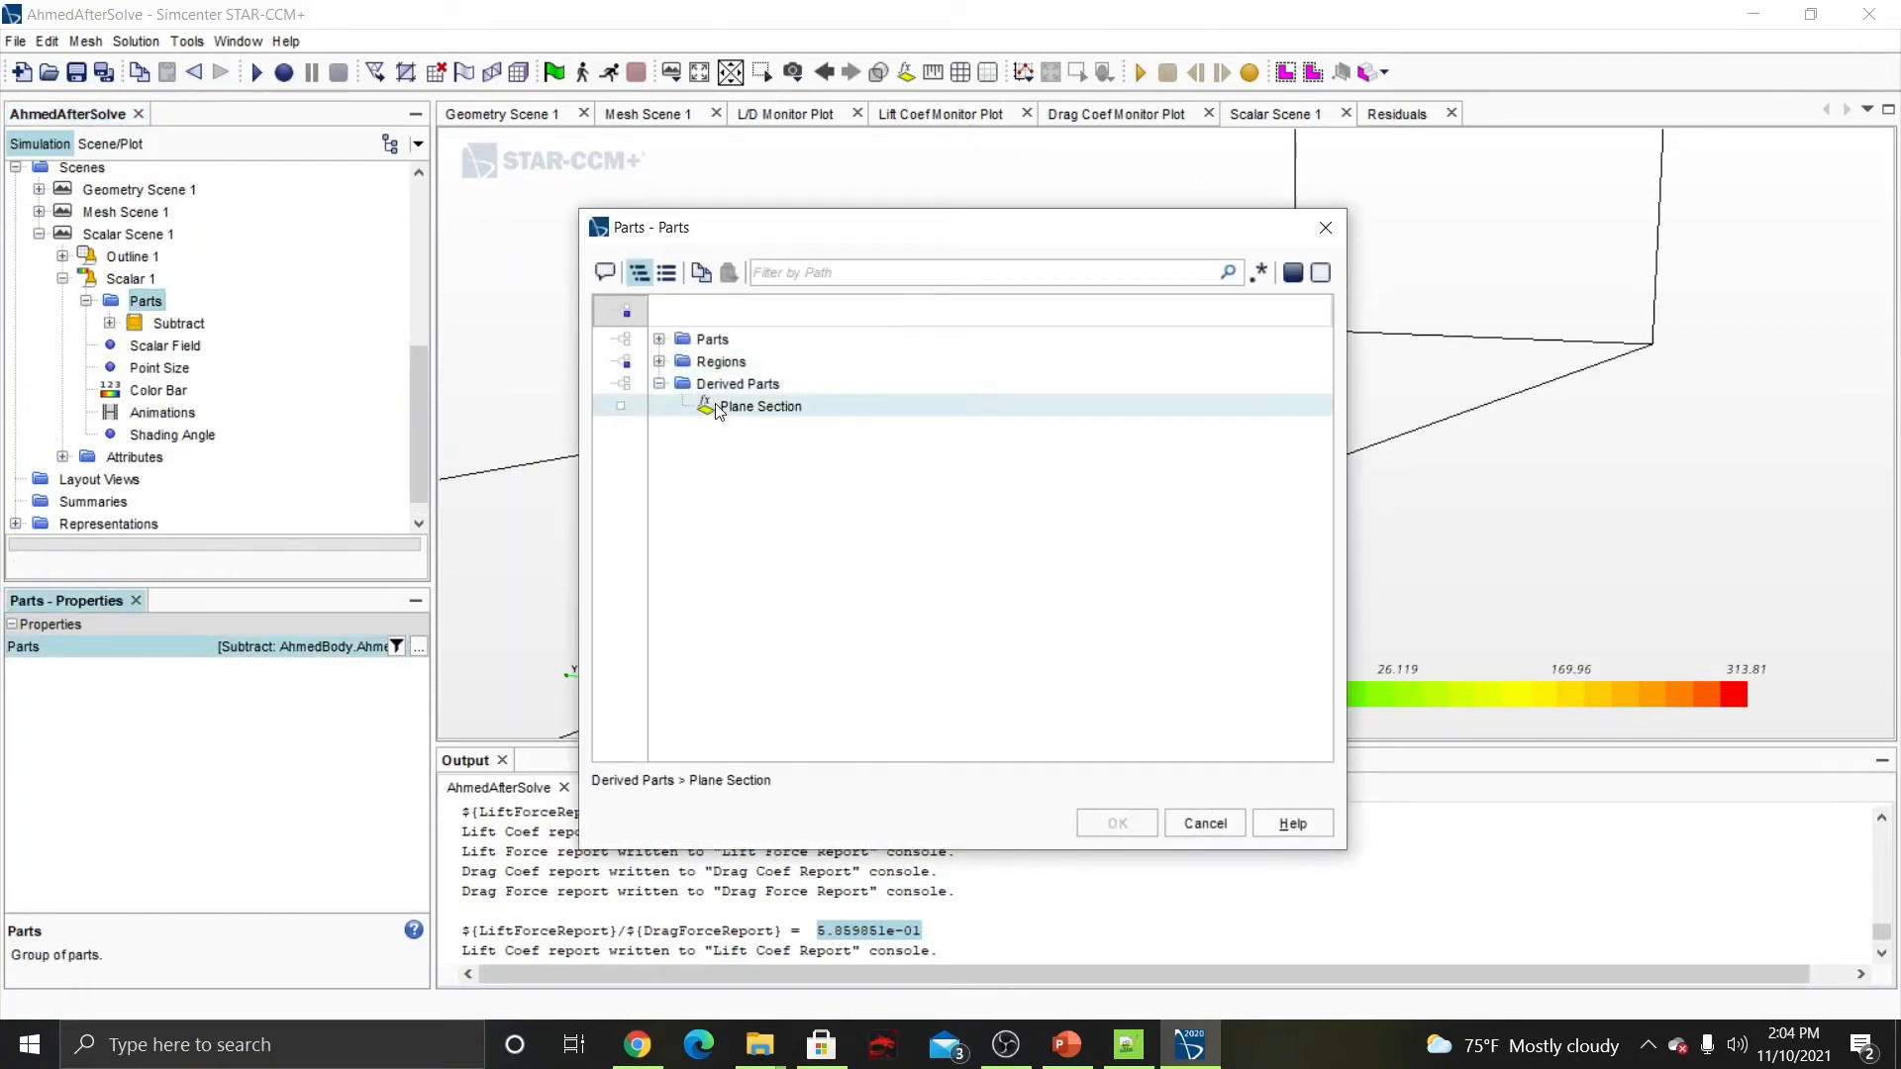
pyautogui.click(1113, 823)
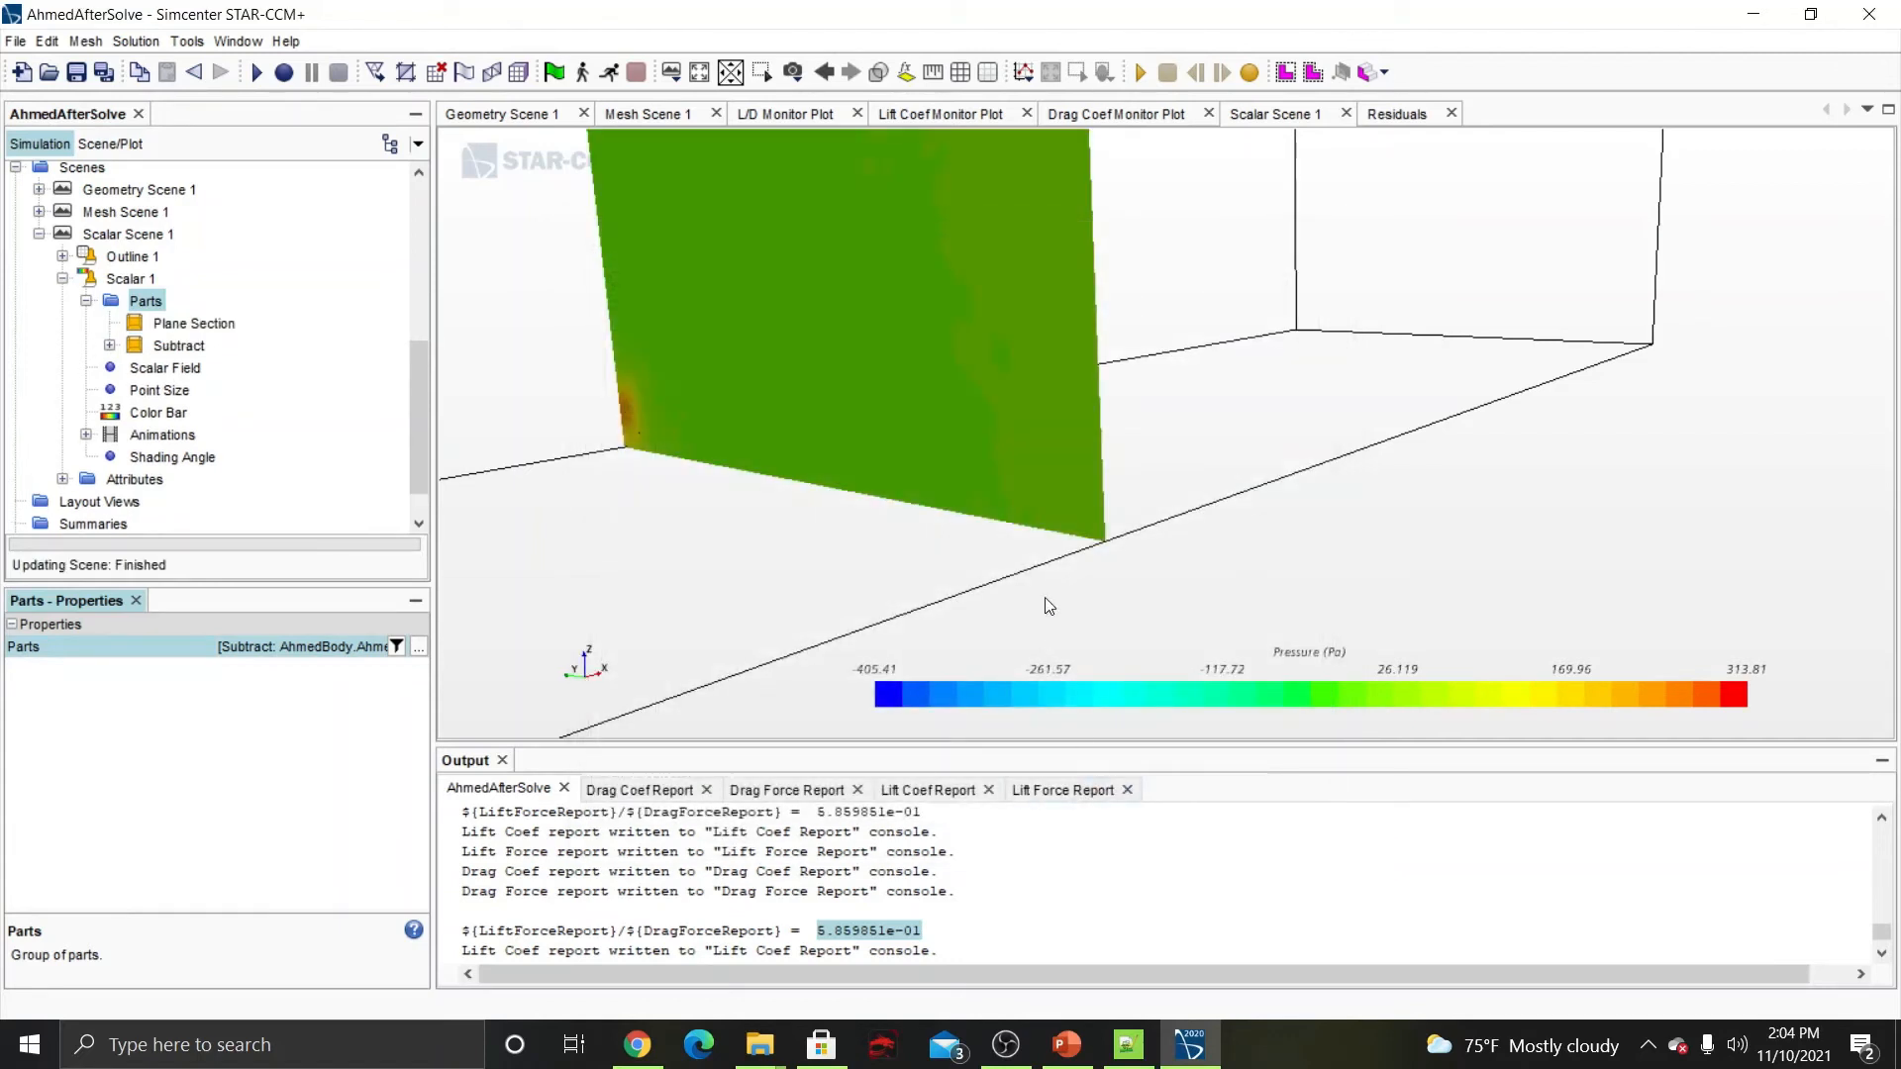
# Play the Plane Section sweep animation in Scalar Scene 1 and pause it with the plane behind the AhmedBody.
pyautogui.moveTo(1049, 606); pyautogui.dragTo(1289, 482)
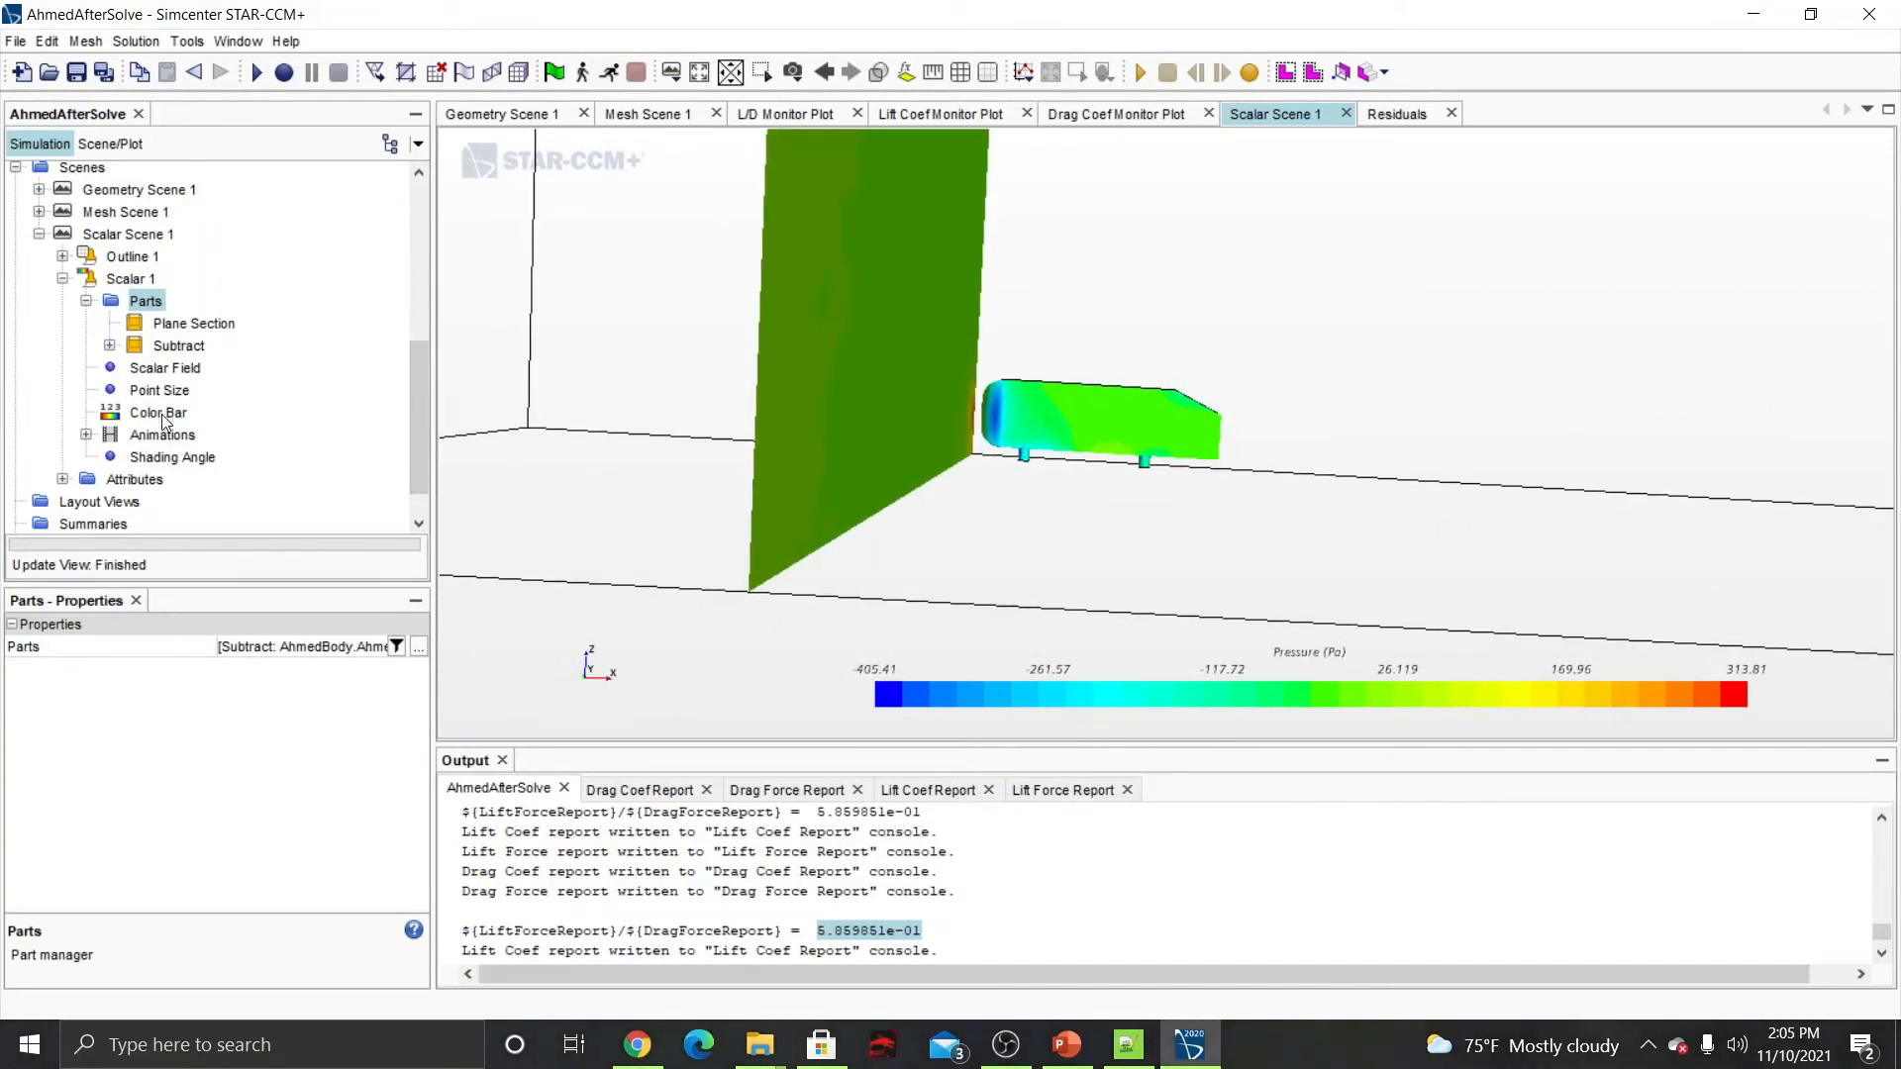
pyautogui.click(86, 435)
pyautogui.click(193, 456)
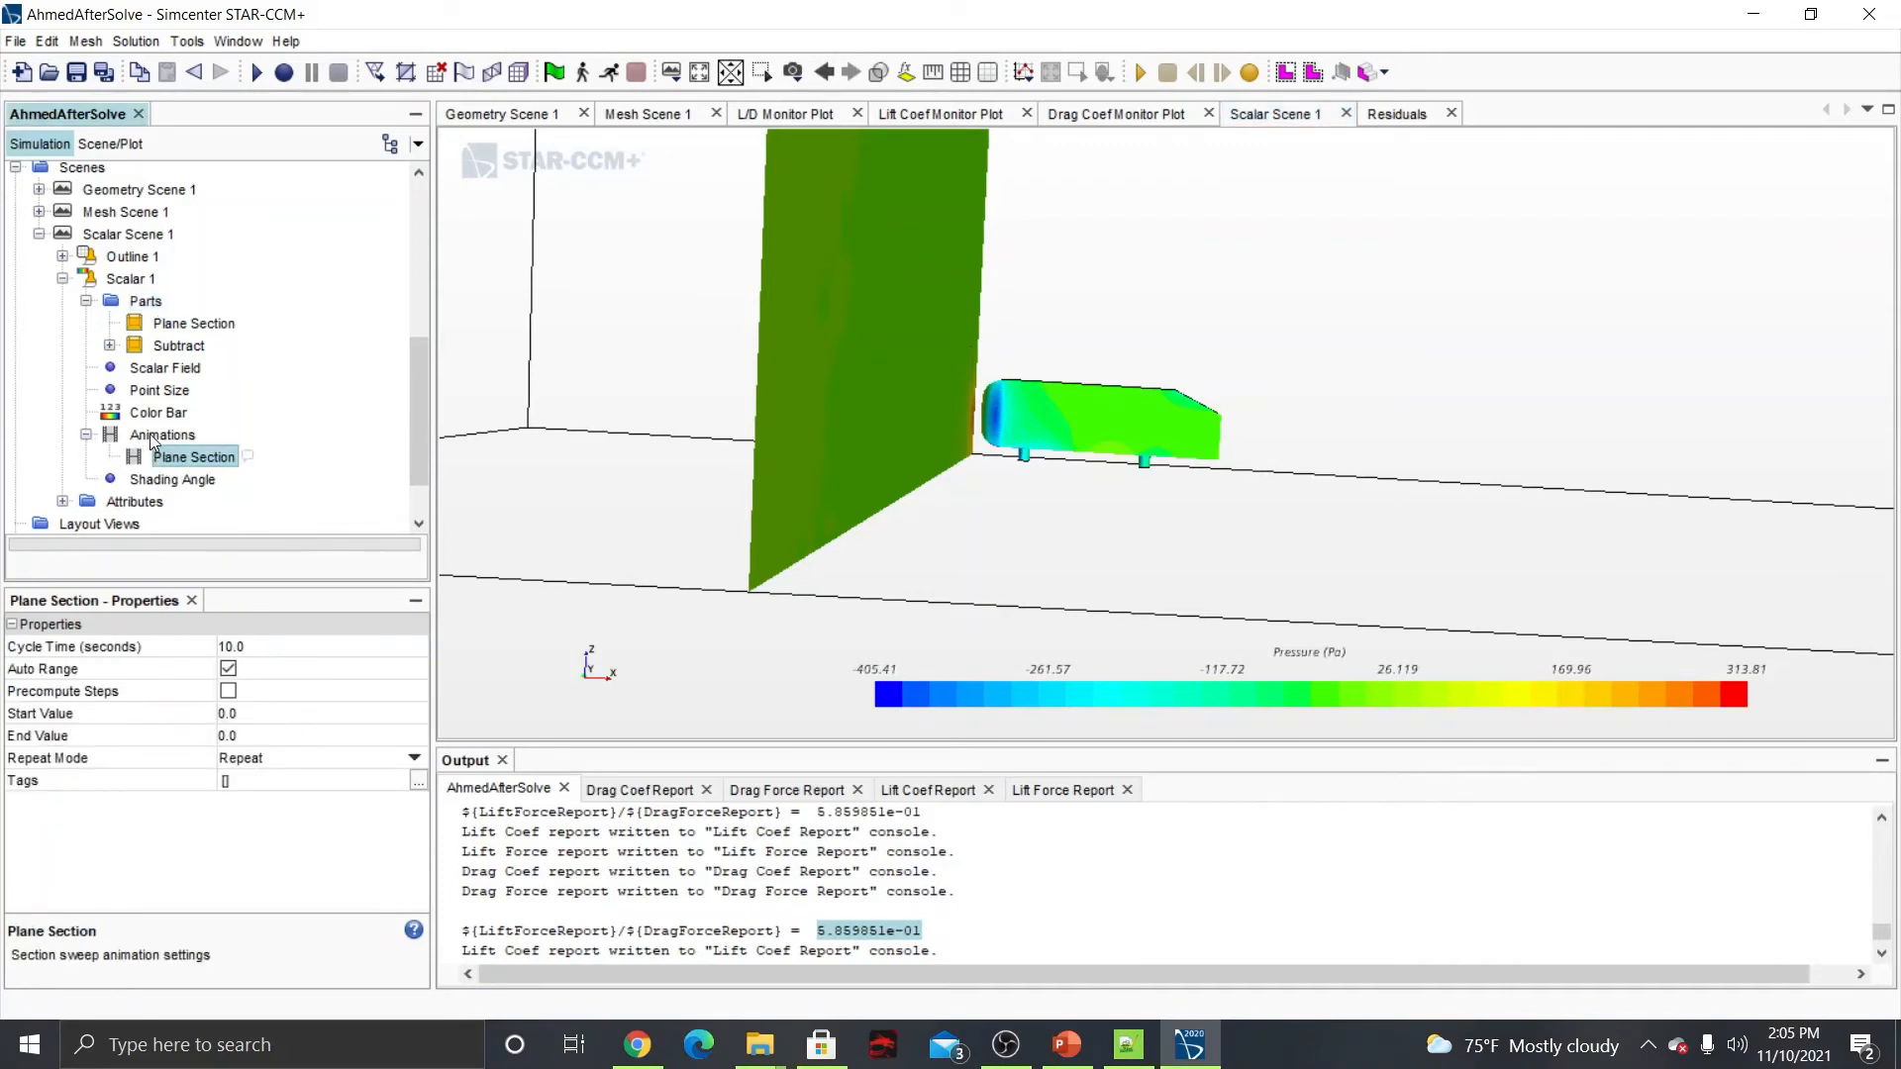
pyautogui.click(152, 437)
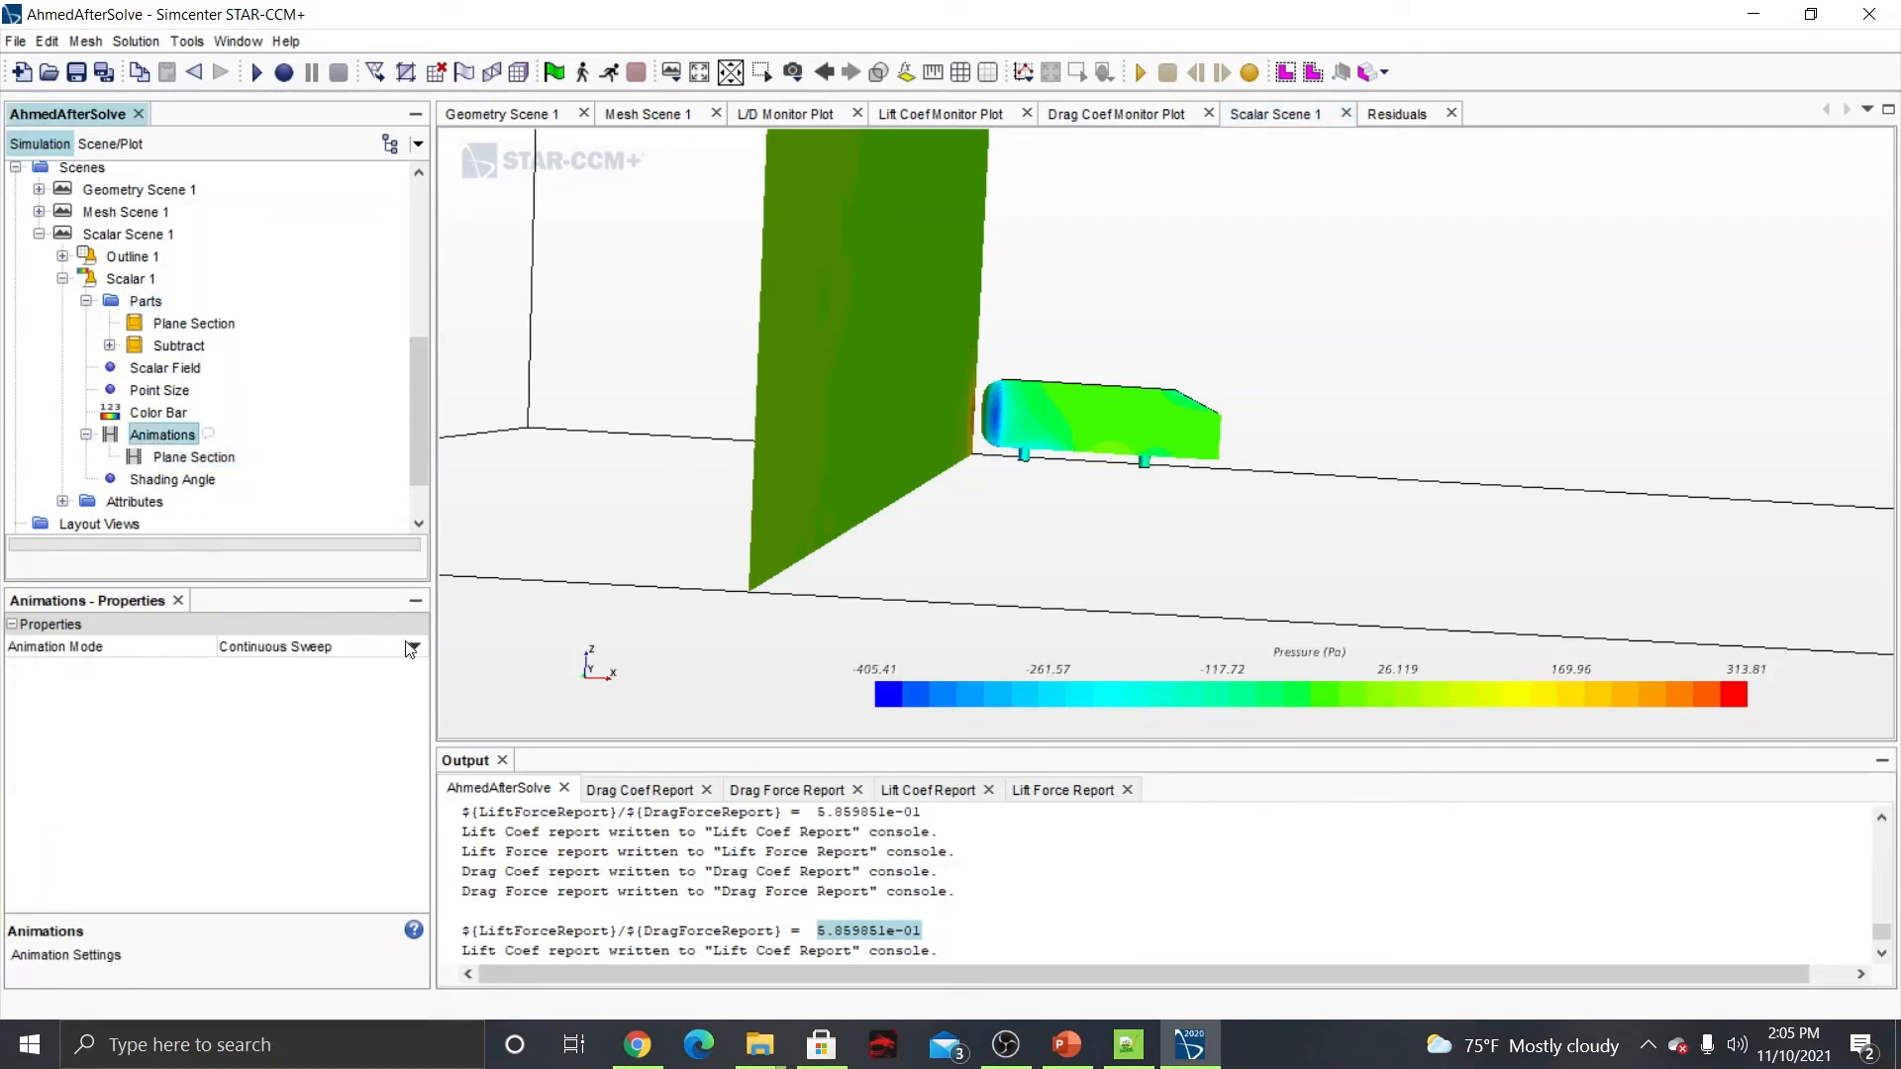
pyautogui.click(206, 459)
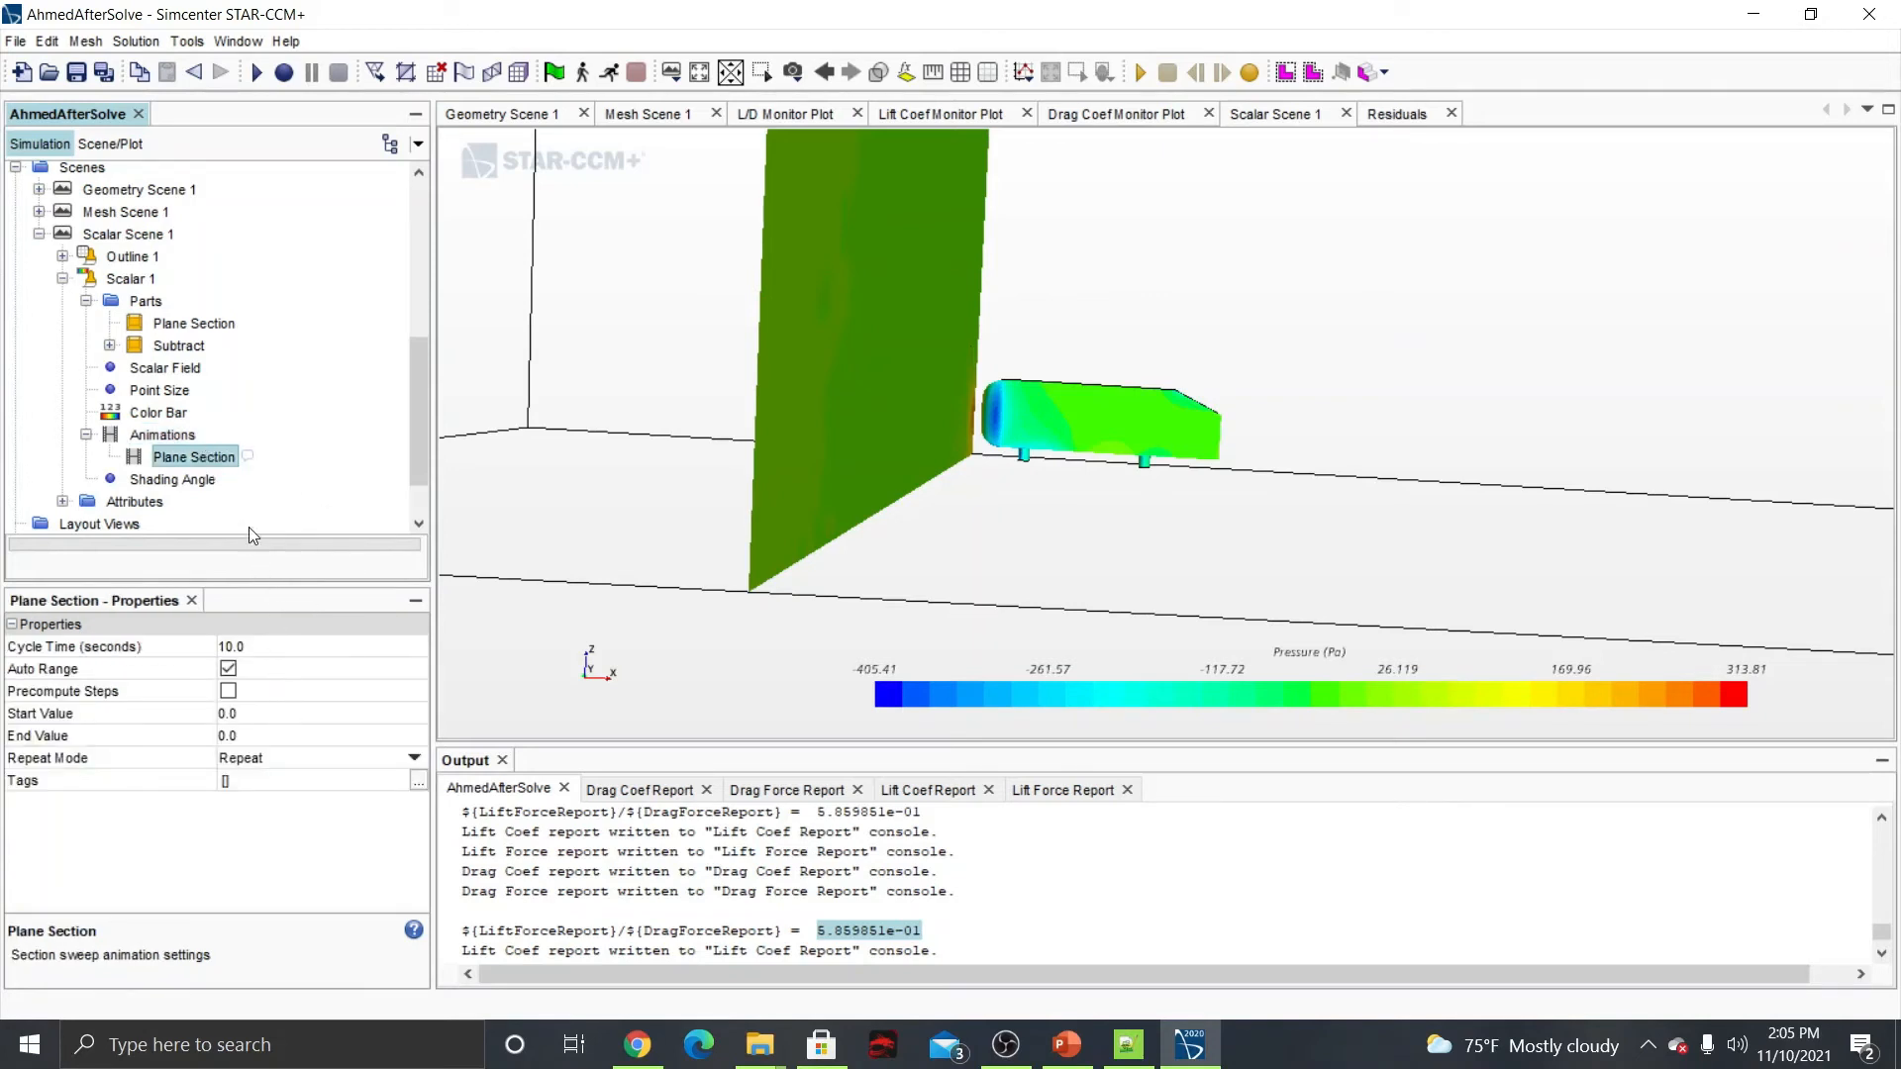
pyautogui.click(1139, 72)
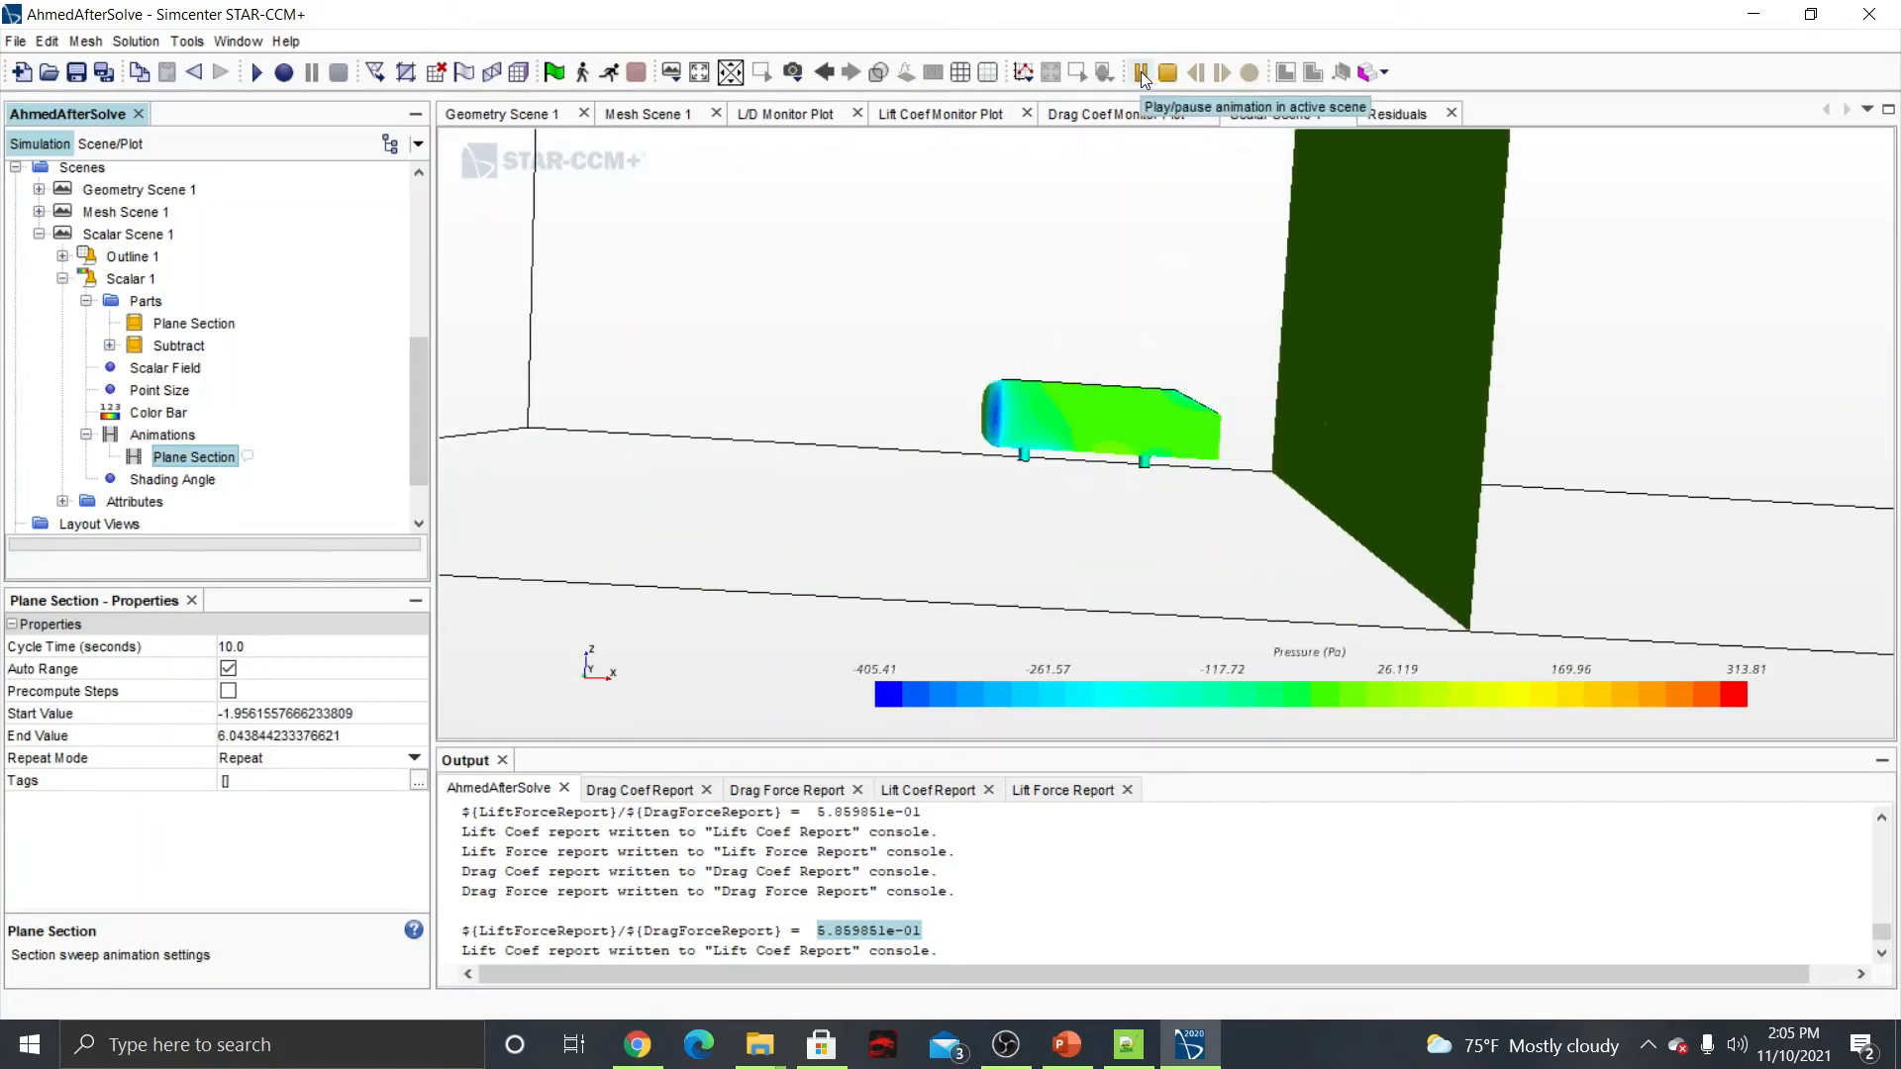
pyautogui.click(1141, 73)
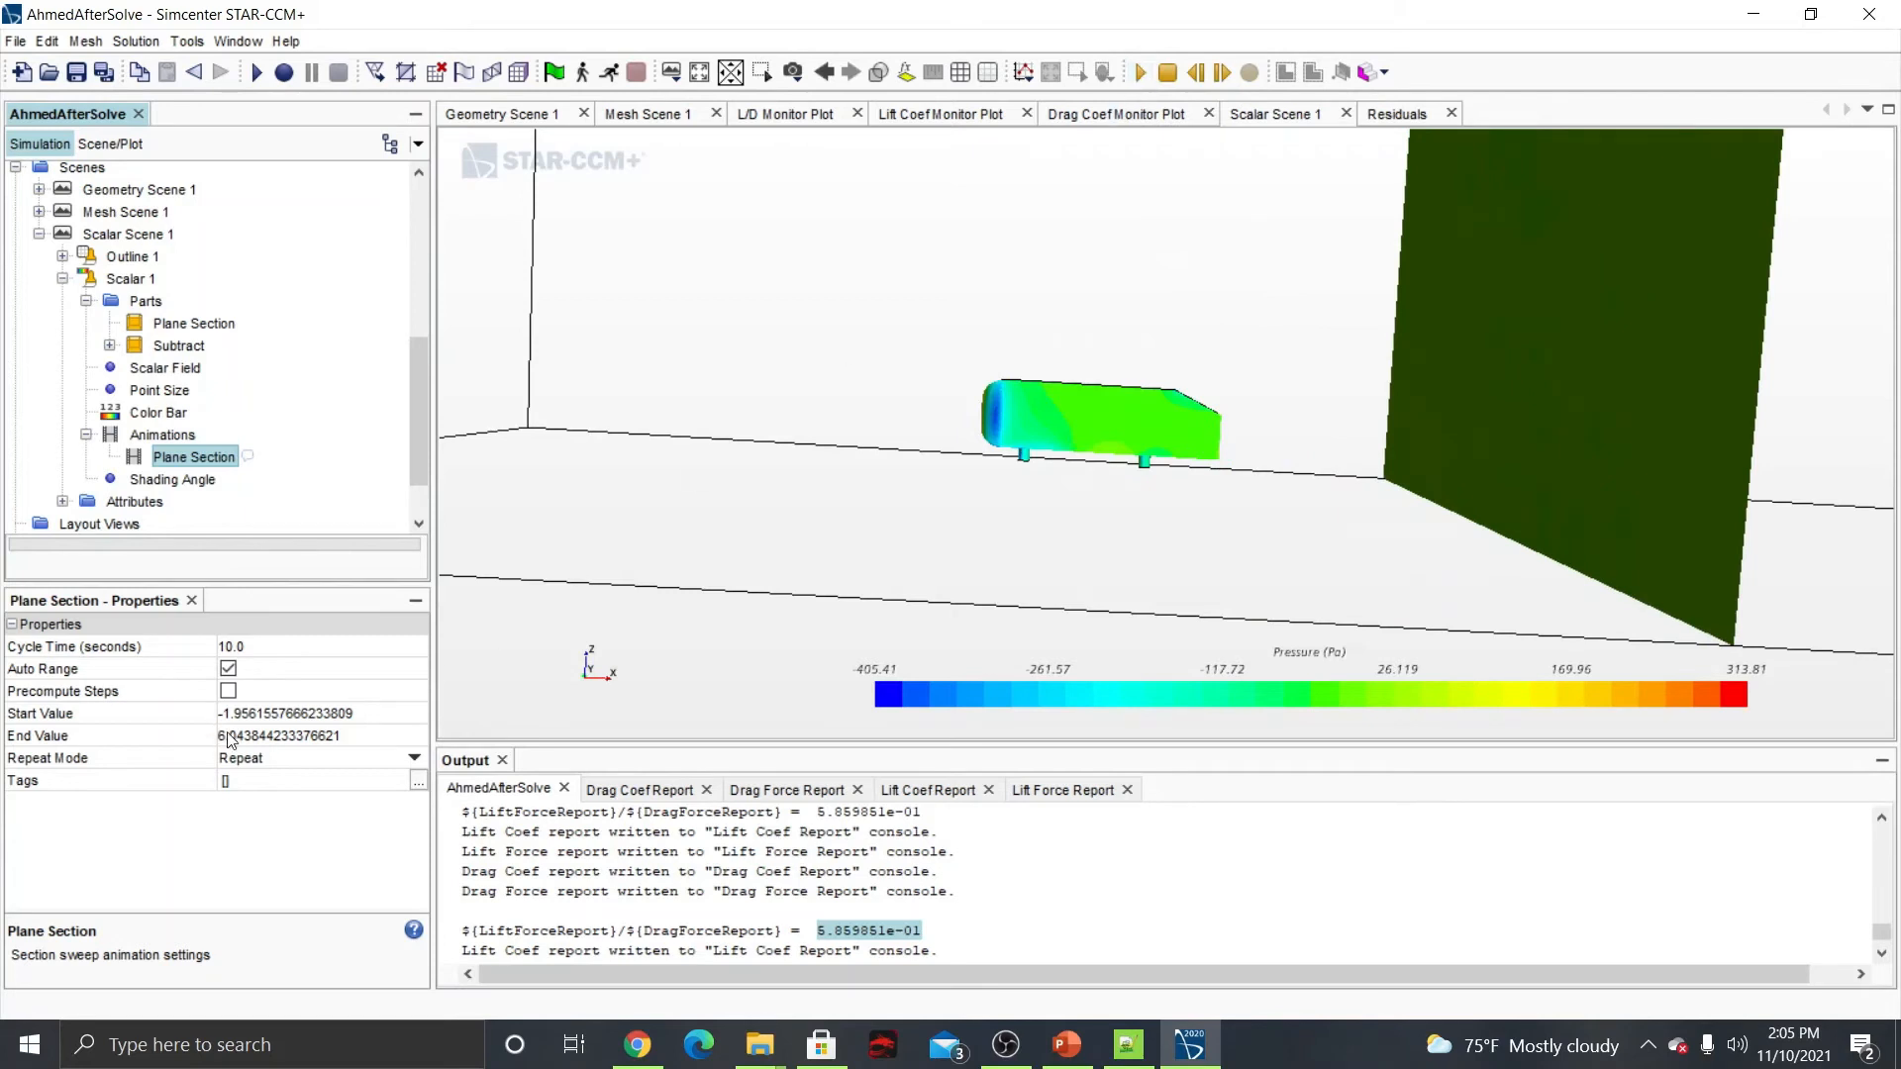
# Set the Plane Section sweep animation's start value to 0 and end value to 2.
pyautogui.click(313, 714)
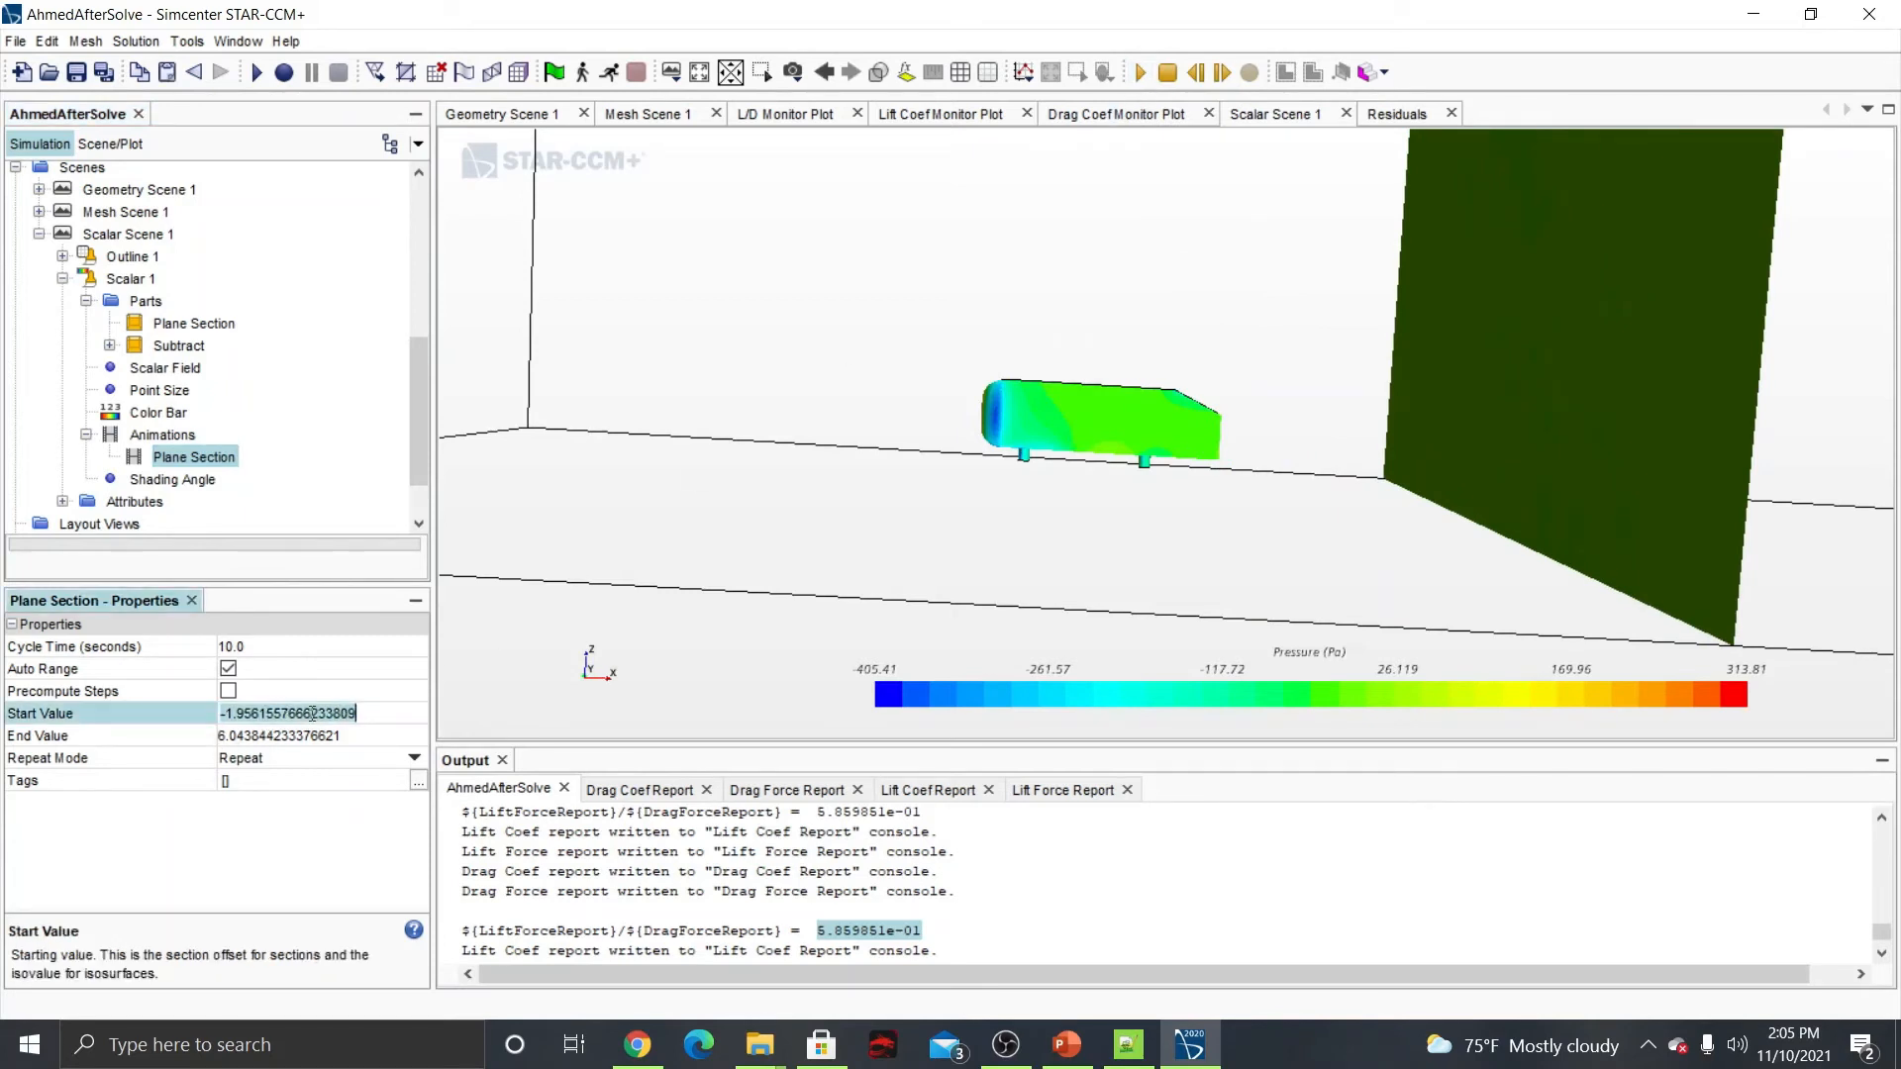
pyautogui.hotkey('ctrl', 'a')
pyautogui.write('0')
pyautogui.press('Return')
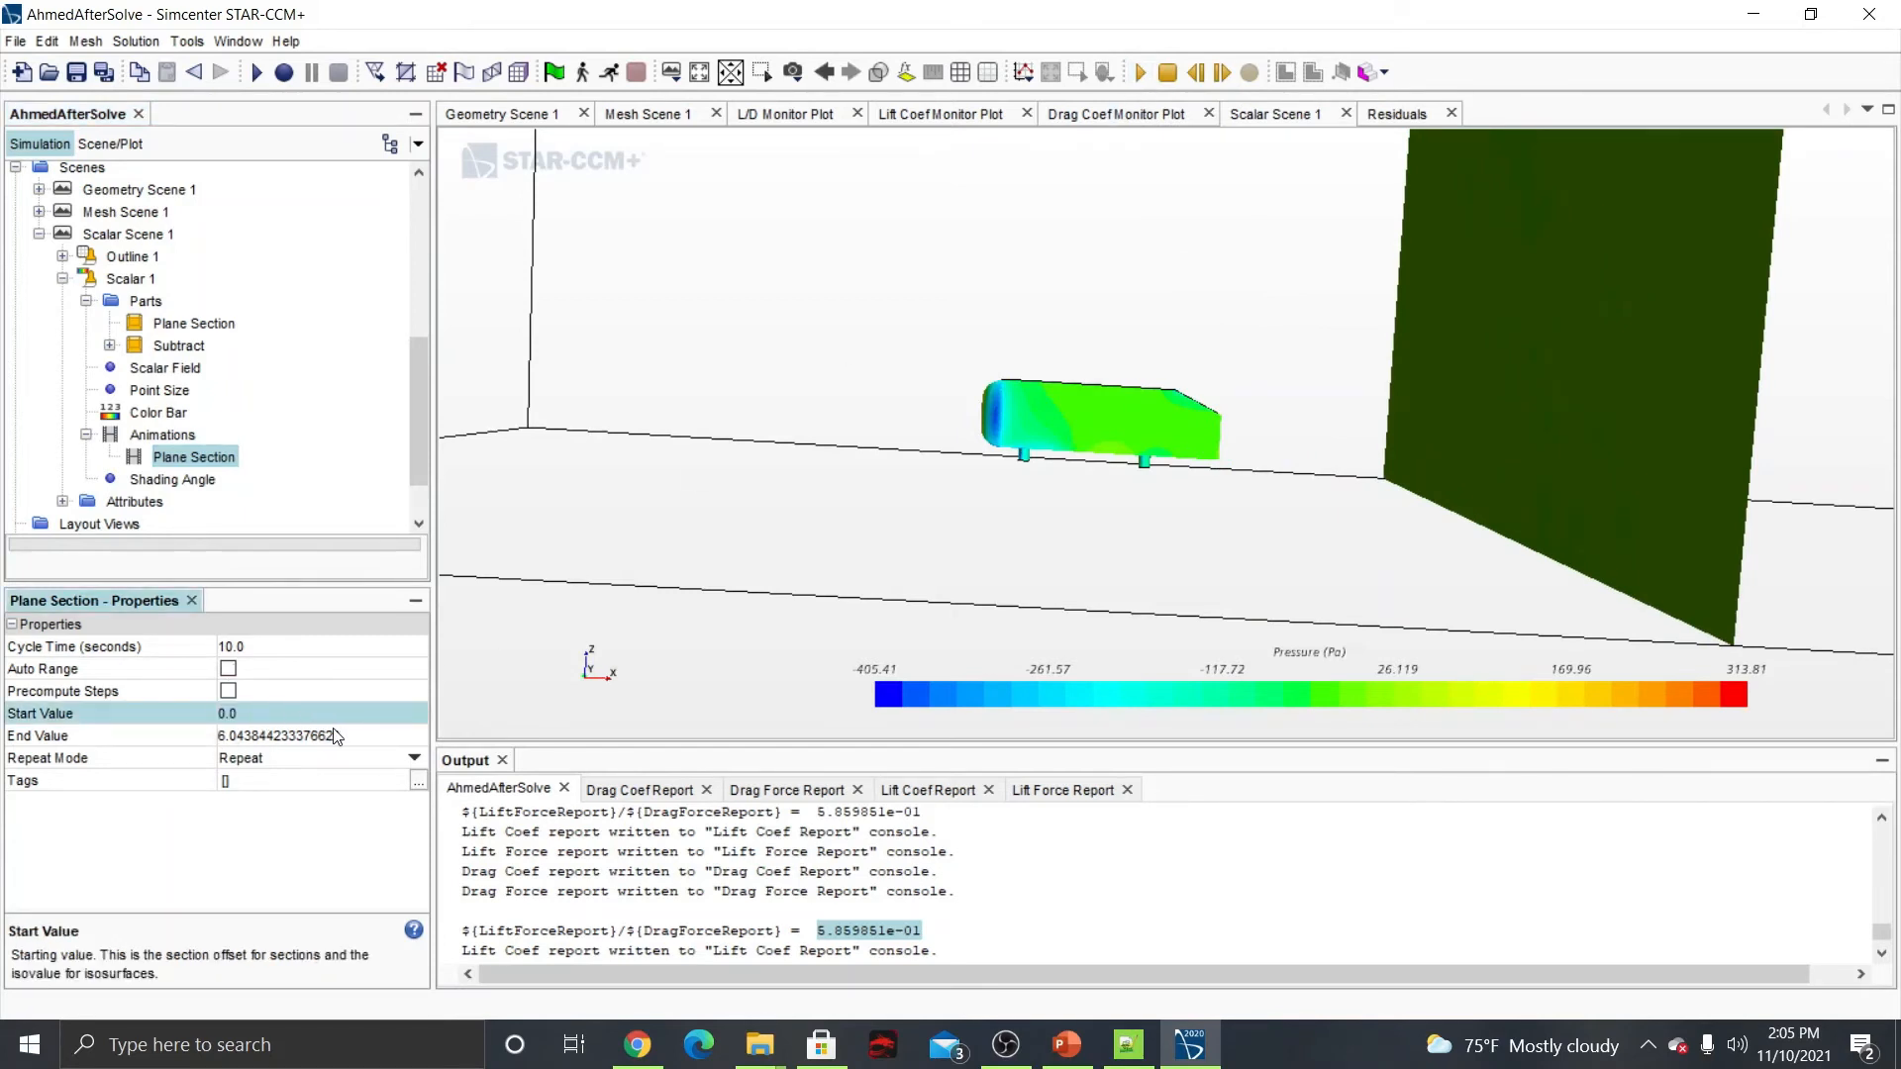
pyautogui.click(335, 733)
pyautogui.hotkey('ctrl', 'a')
pyautogui.write('1')
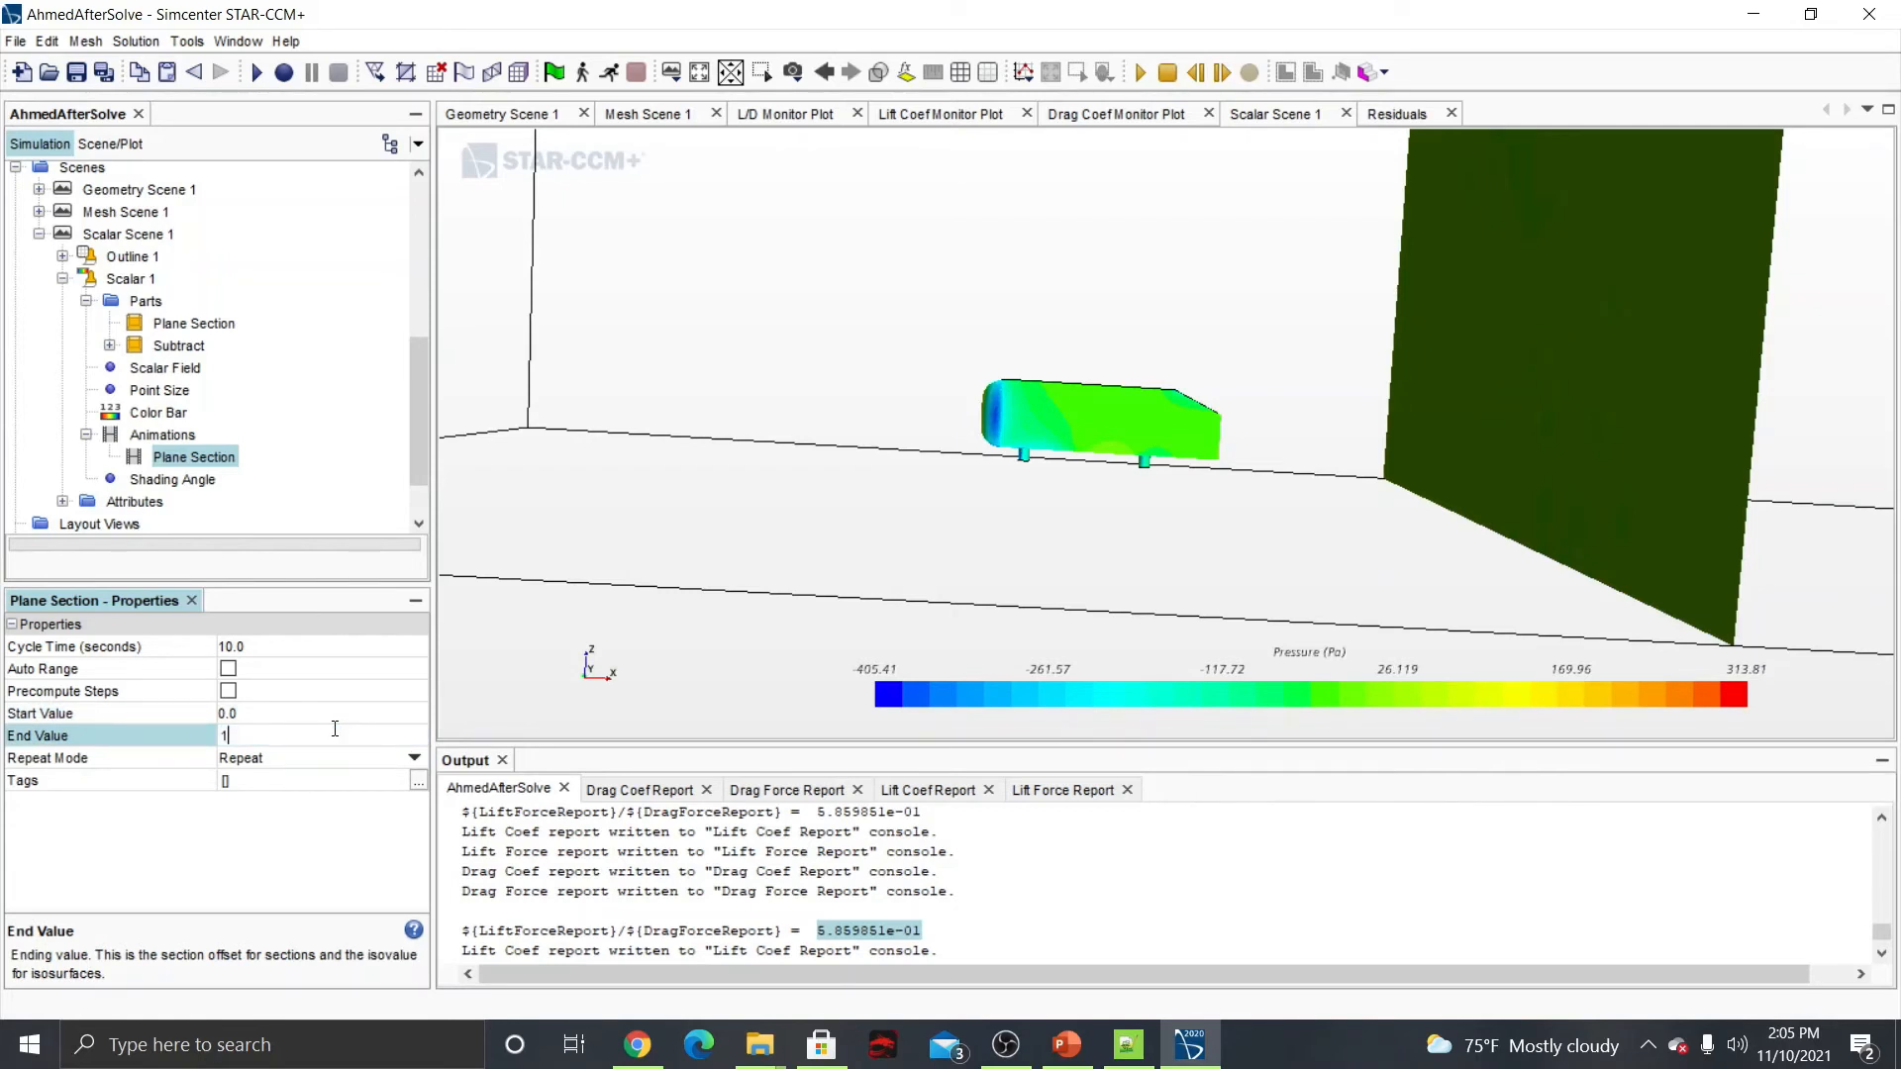
pyautogui.press('BackSpace')
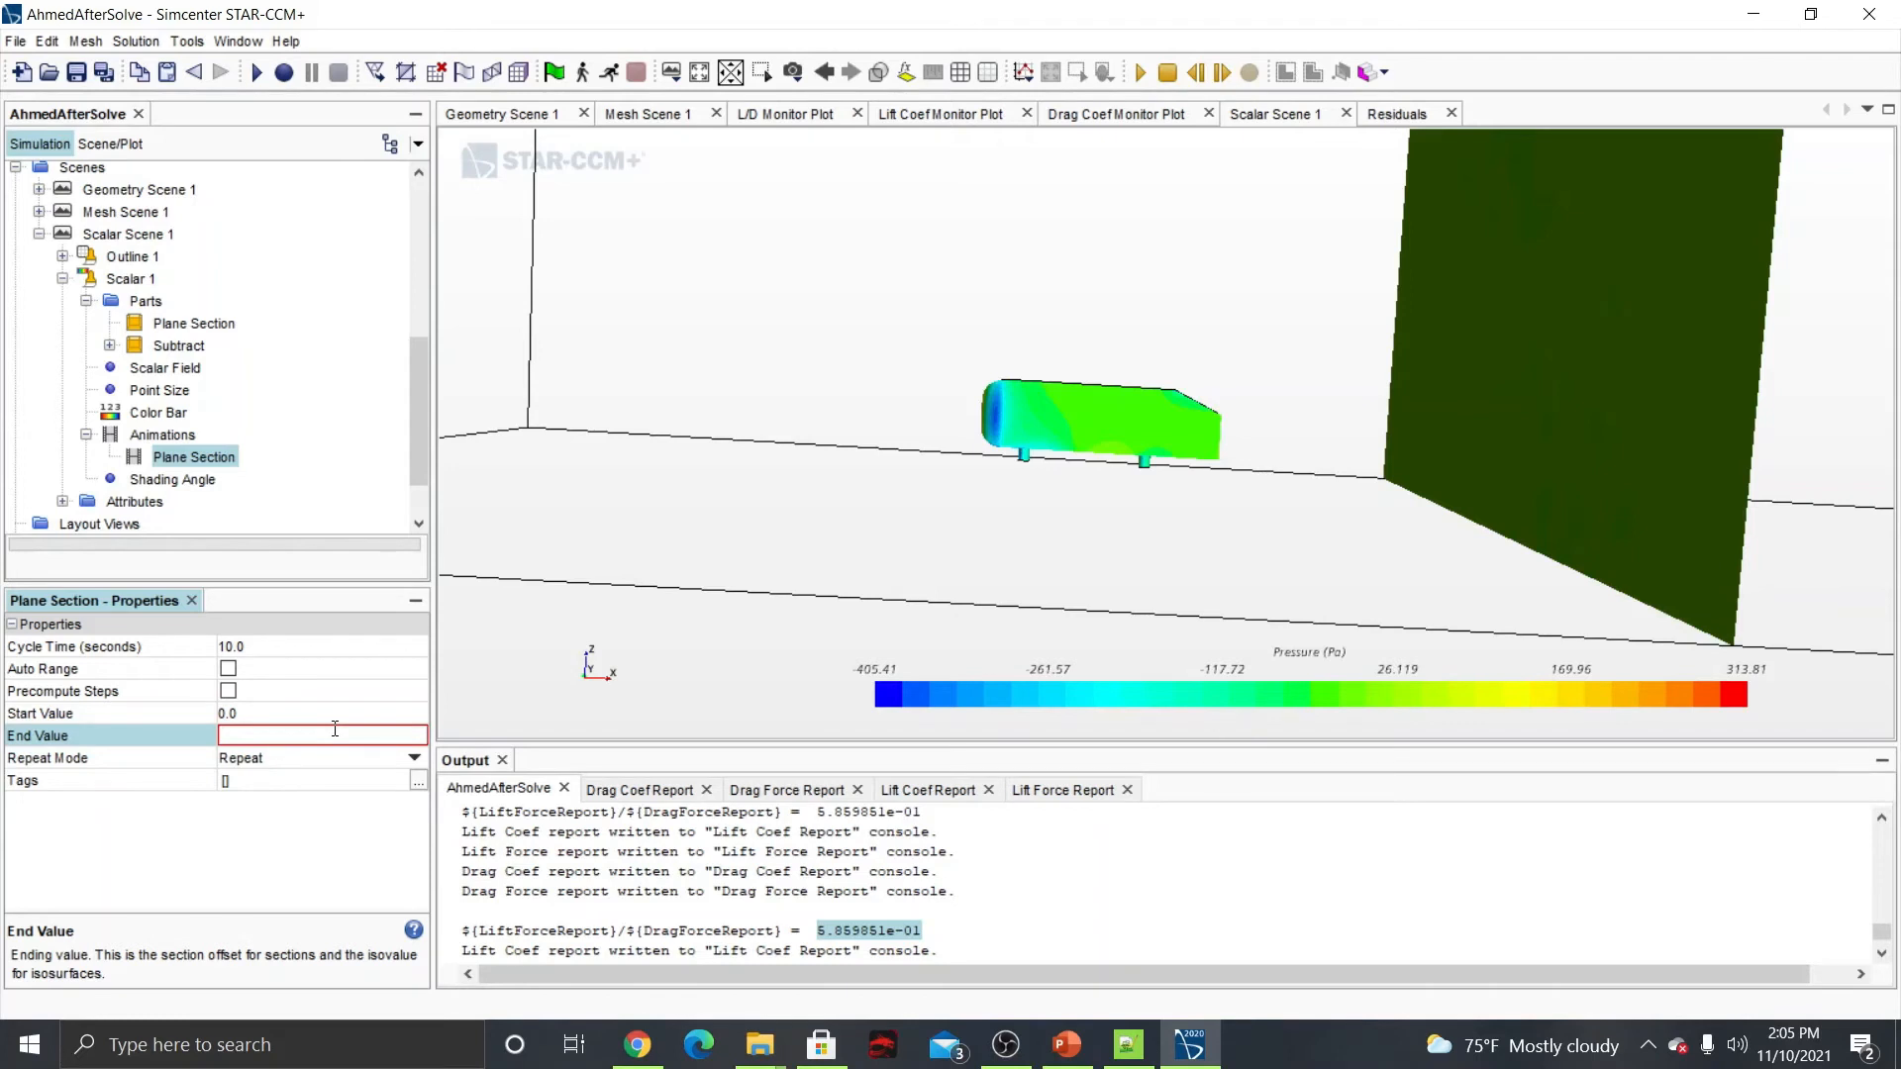
pyautogui.write('2')
pyautogui.press('Return')
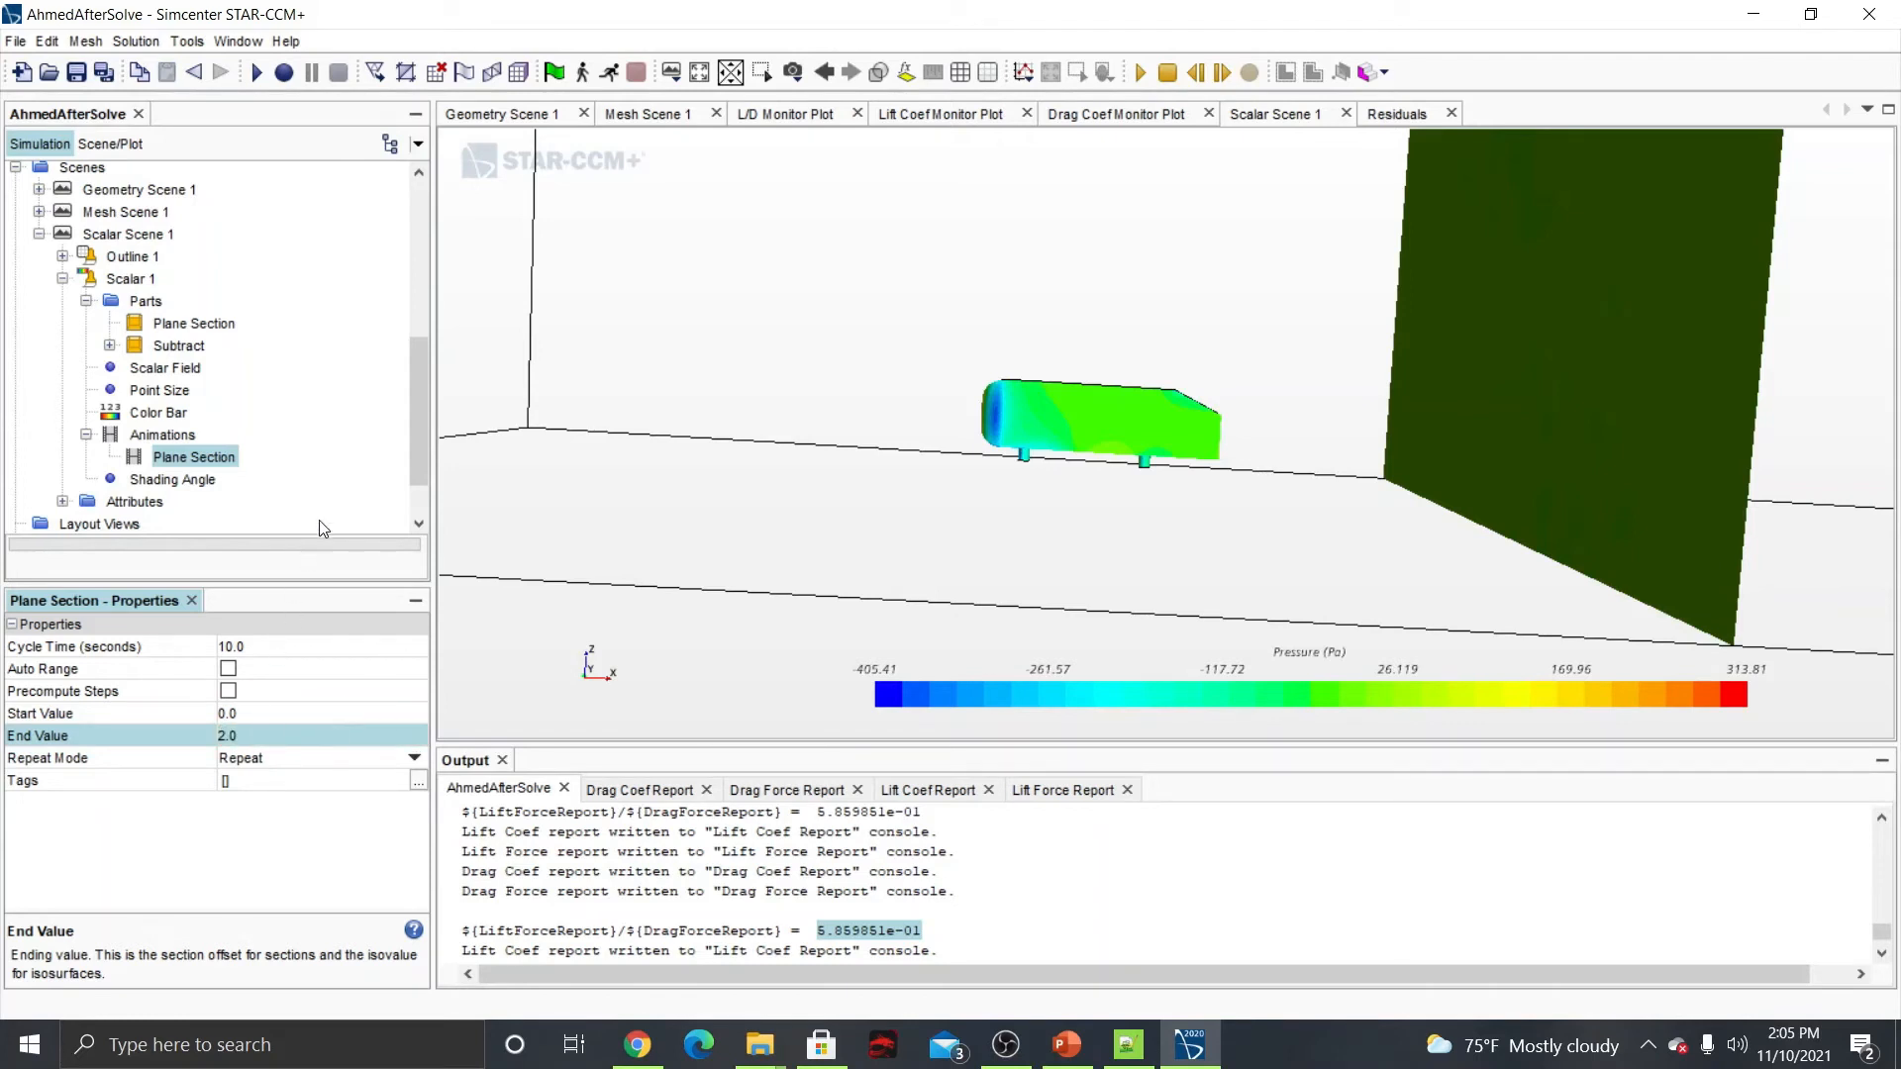
# Play the Plane Section sweep over the shortened range and pause it with the plane cutting through the AhmedBody.
pyautogui.click(329, 459)
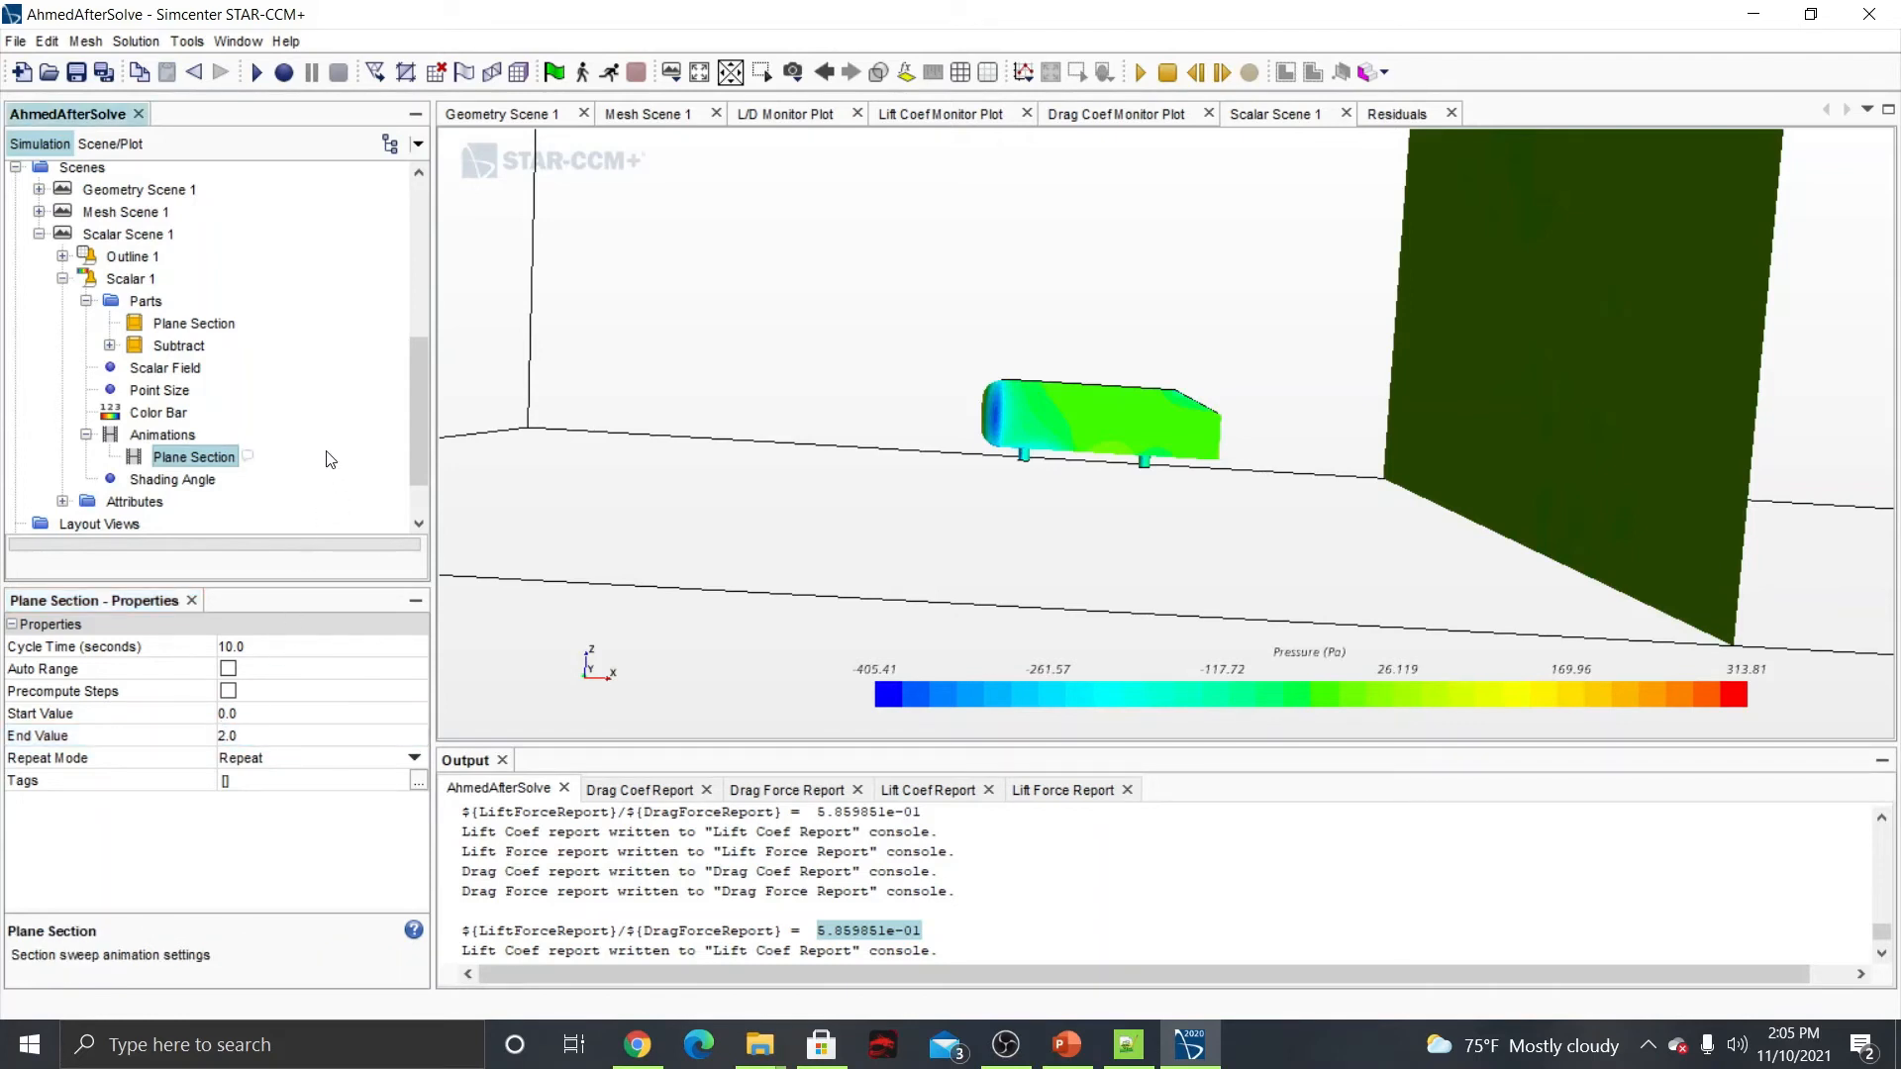
pyautogui.click(1140, 75)
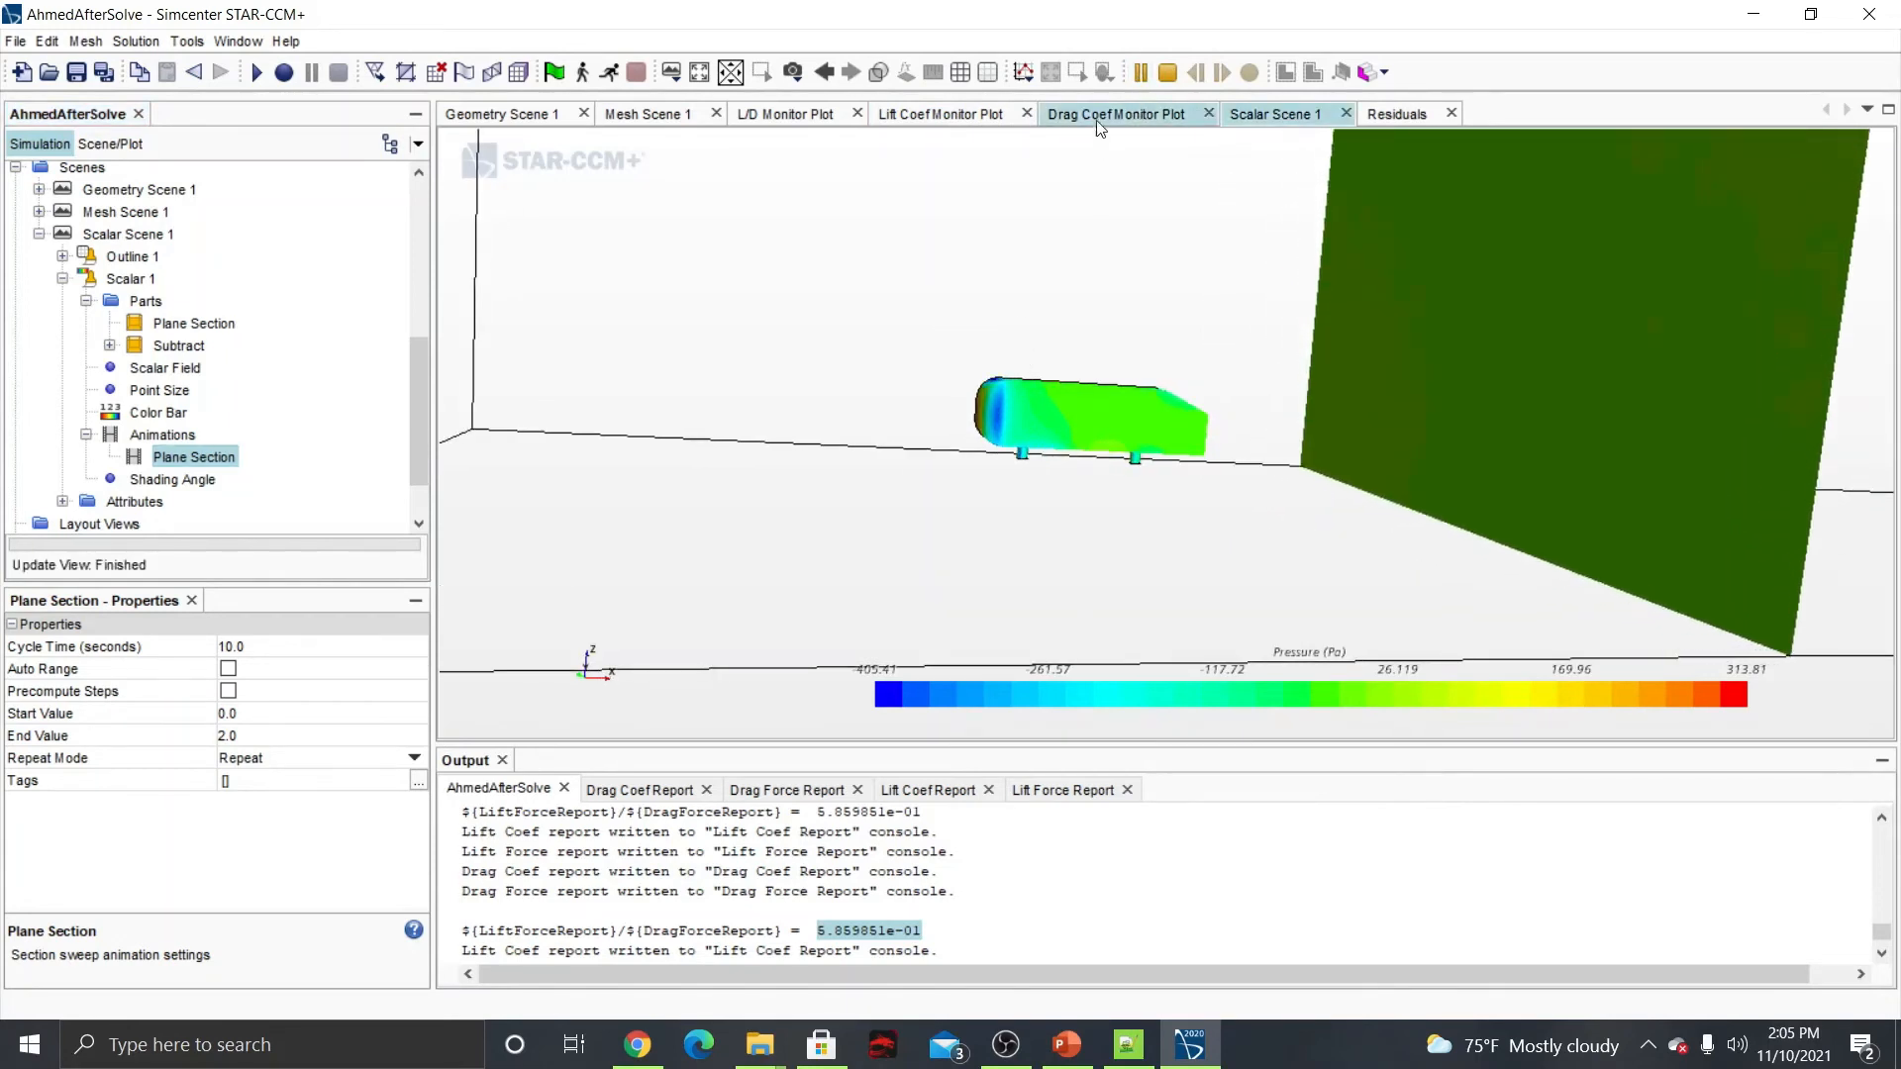
pyautogui.click(1151, 72)
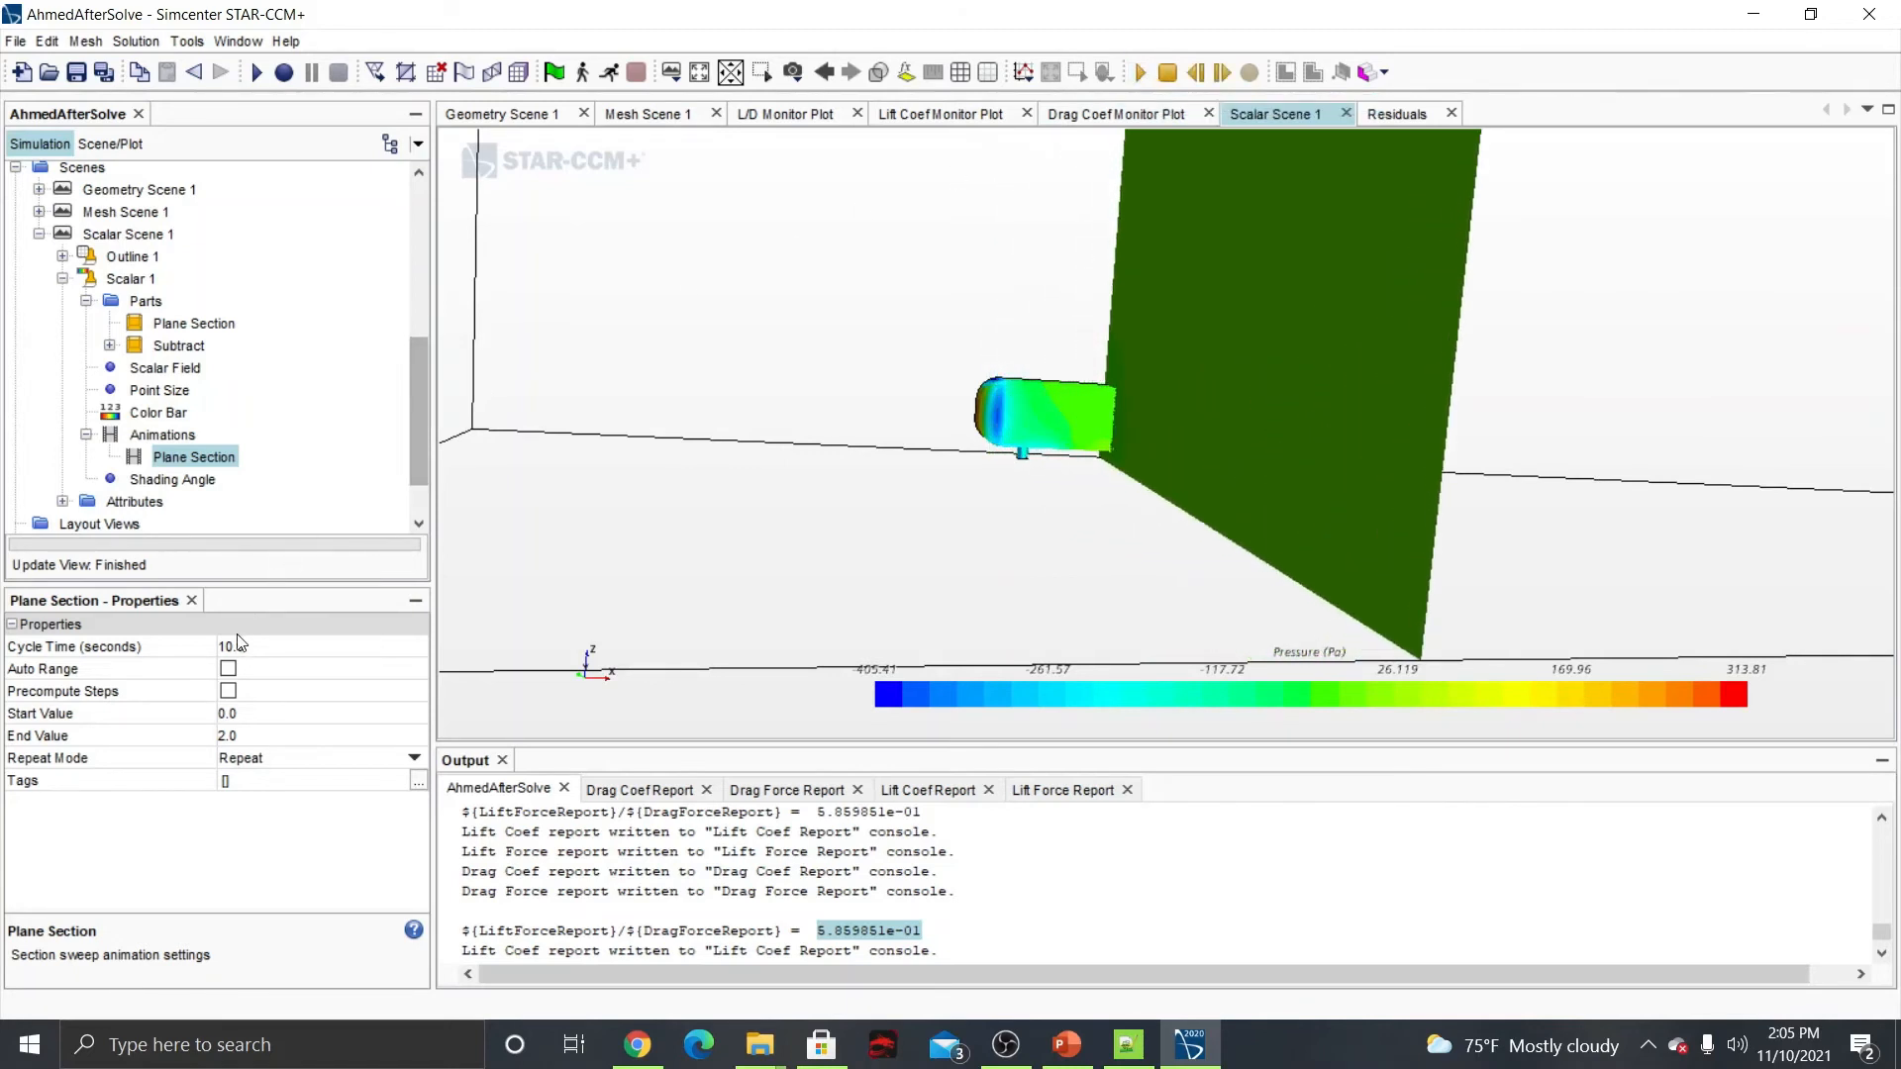
# Set the Plane Section animation's cycle time to 5 seconds, then play the sweep and pause it behind the AhmedBody.
pyautogui.click(270, 645)
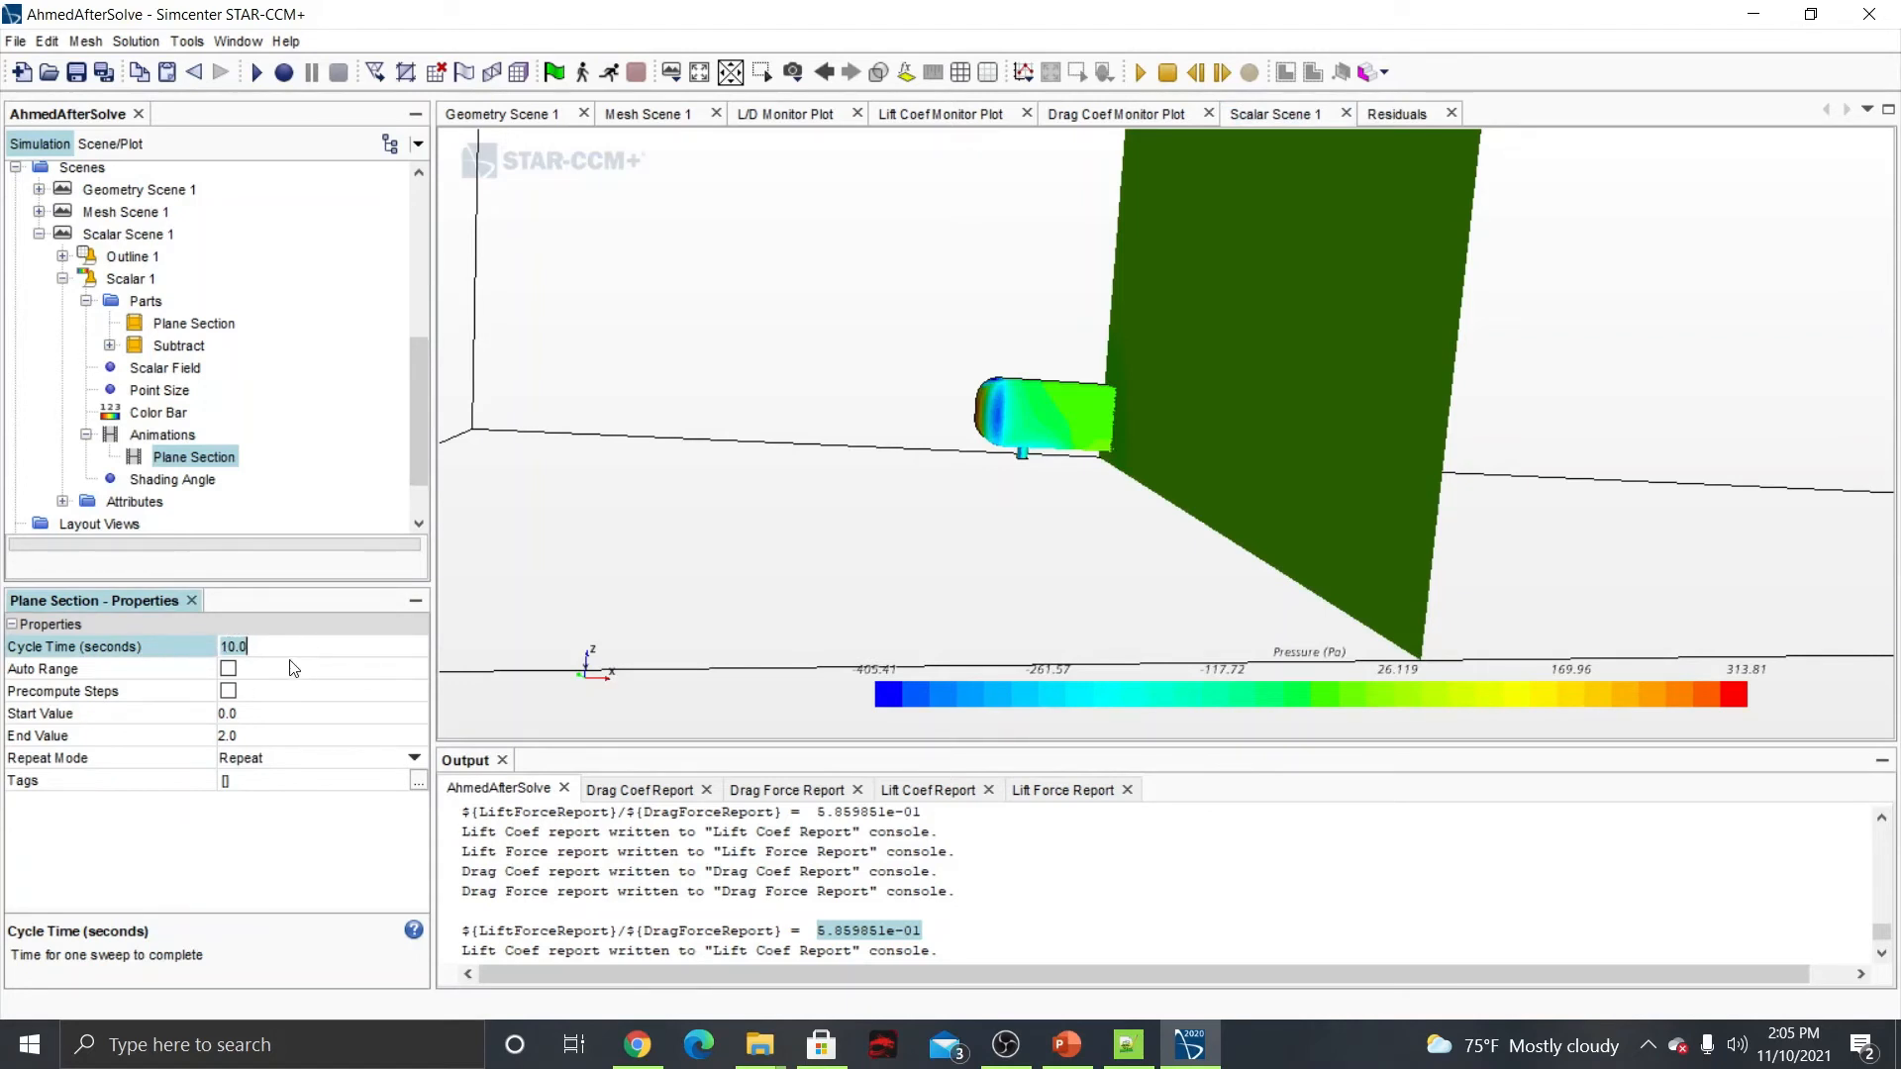
pyautogui.write('5')
pyautogui.press('Return')
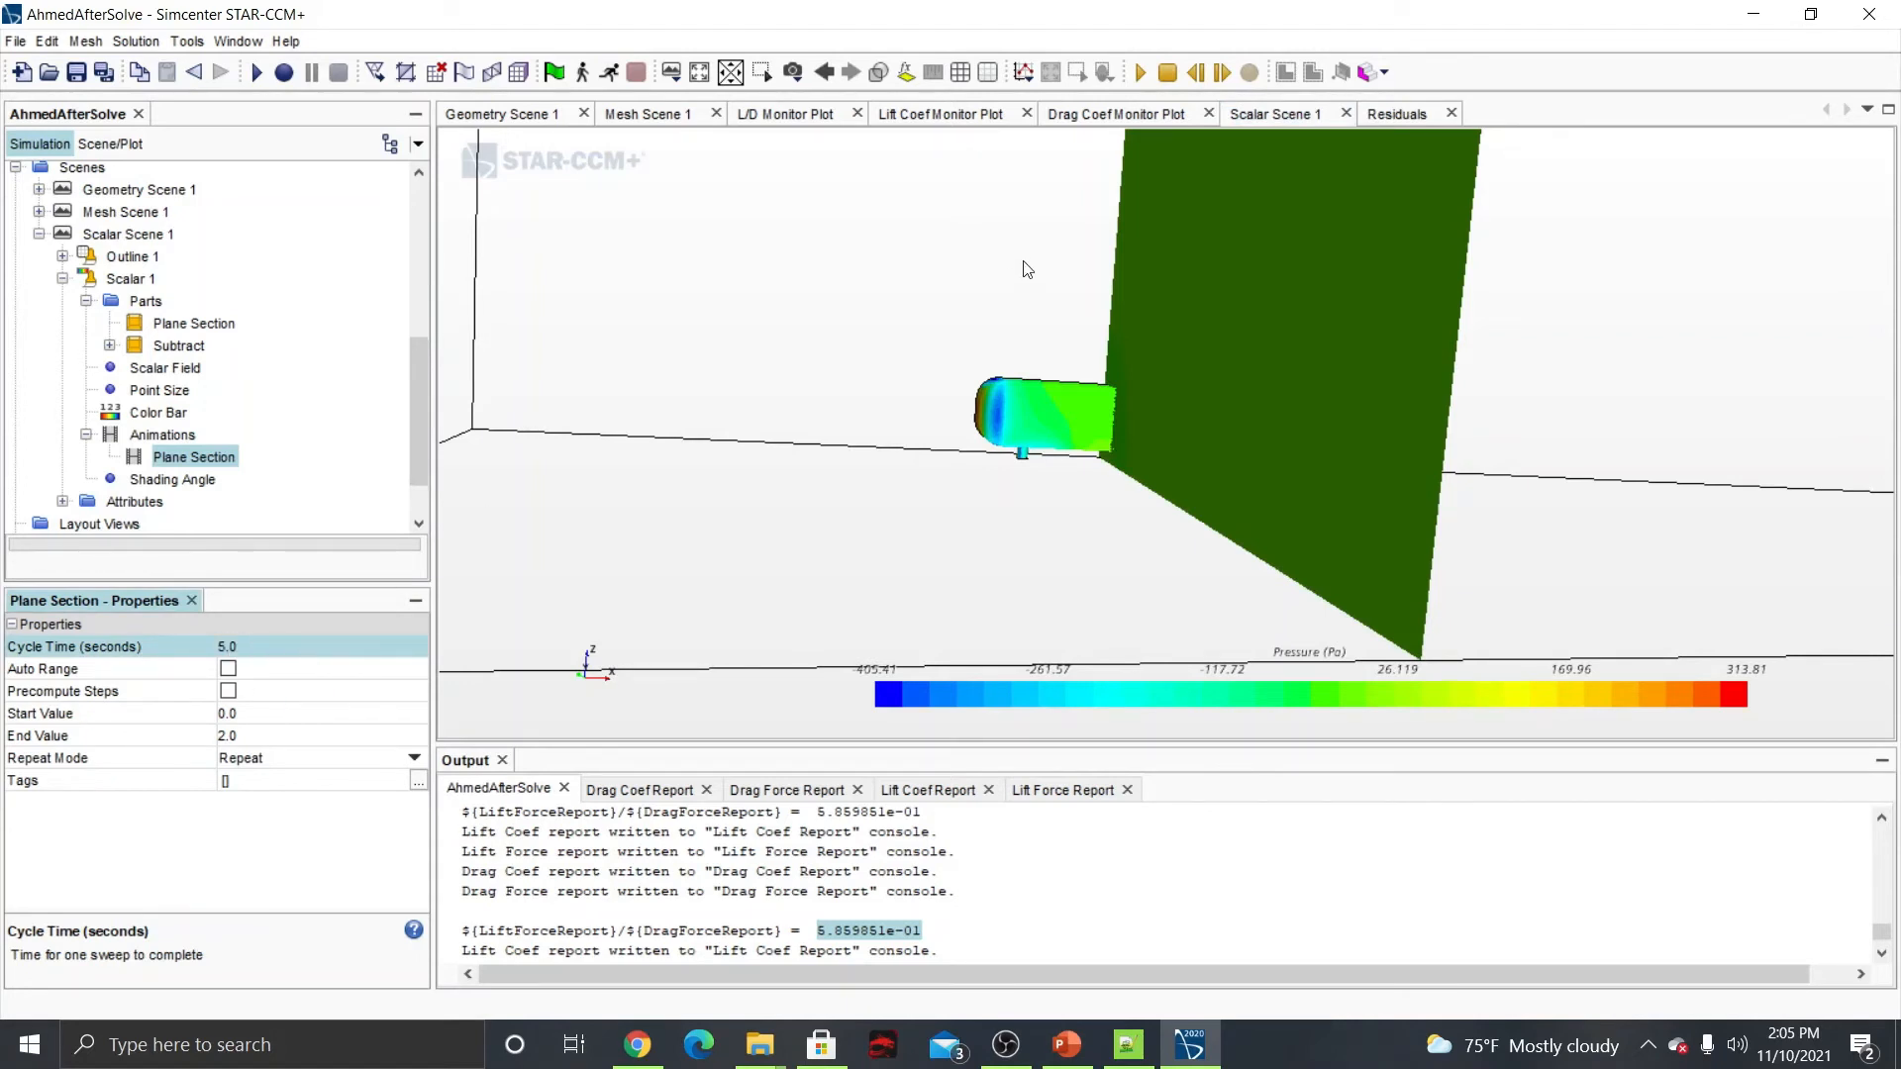
pyautogui.click(1140, 74)
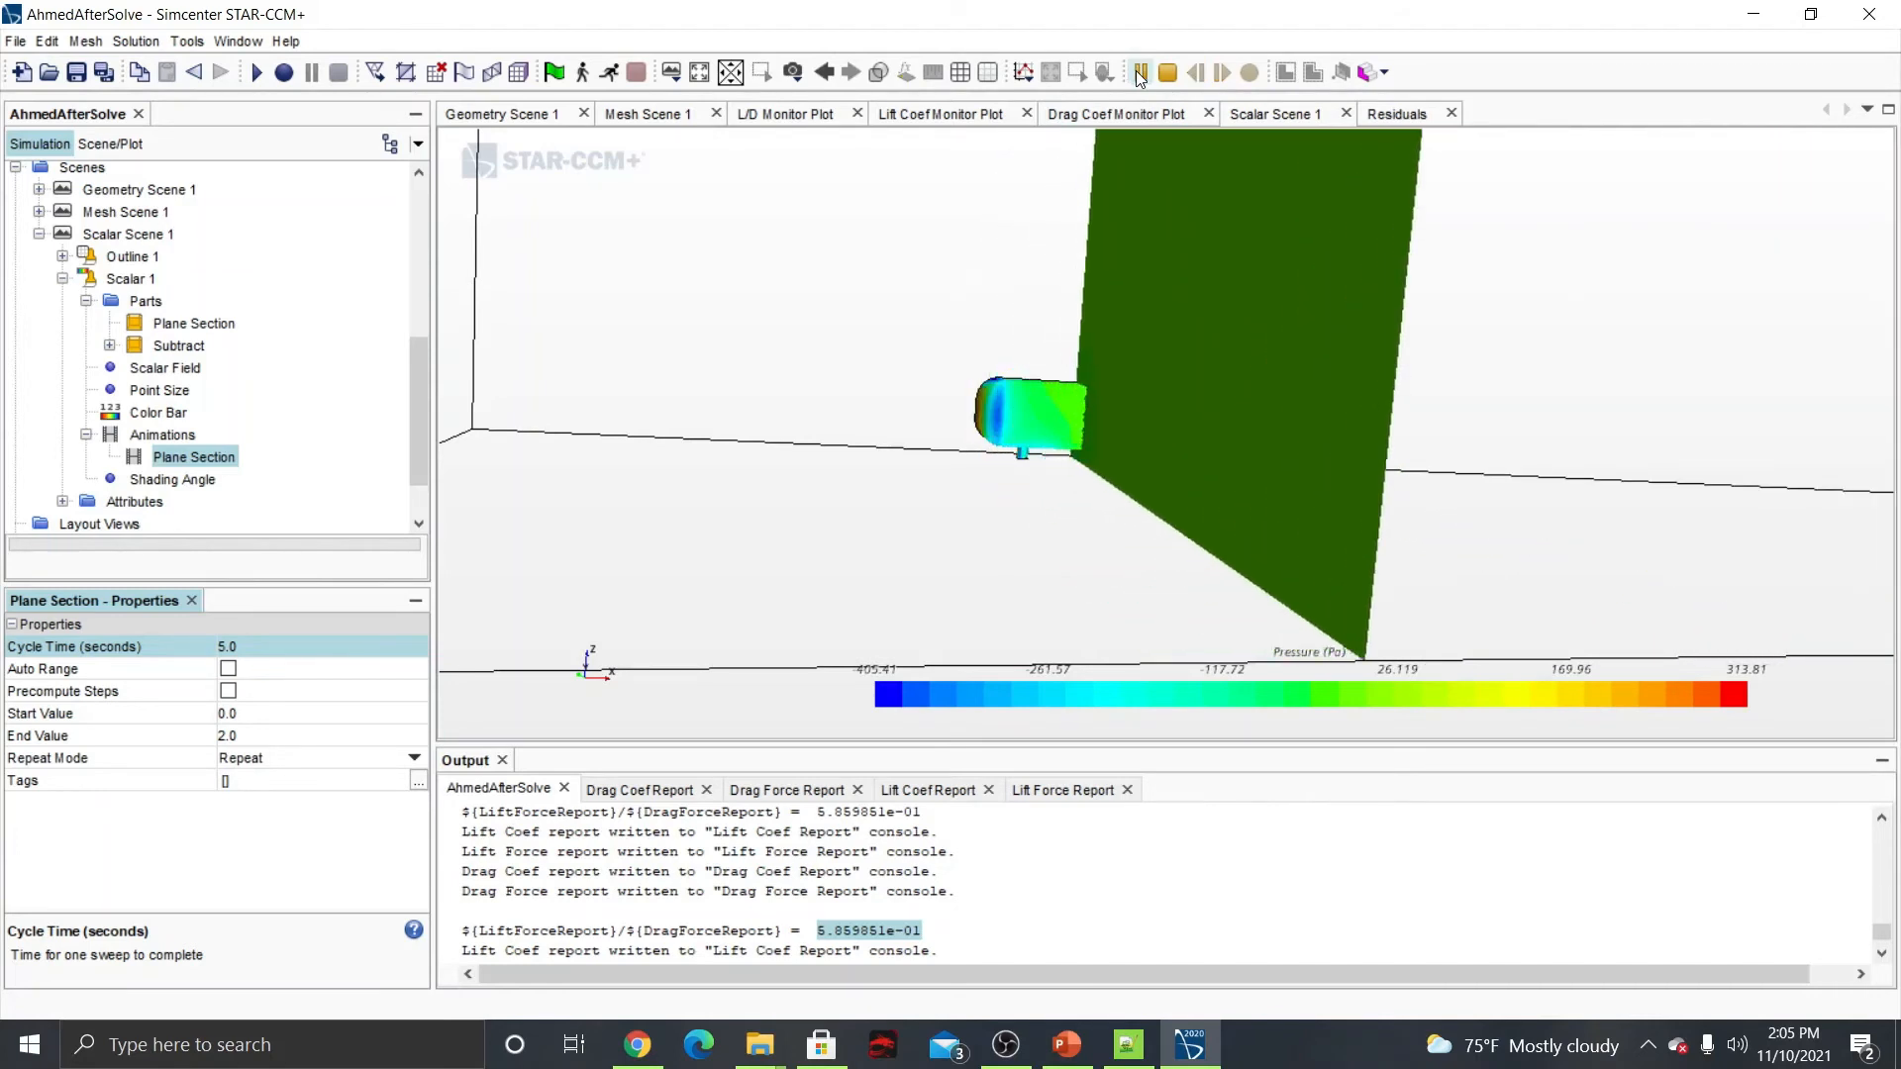
pyautogui.click(1140, 73)
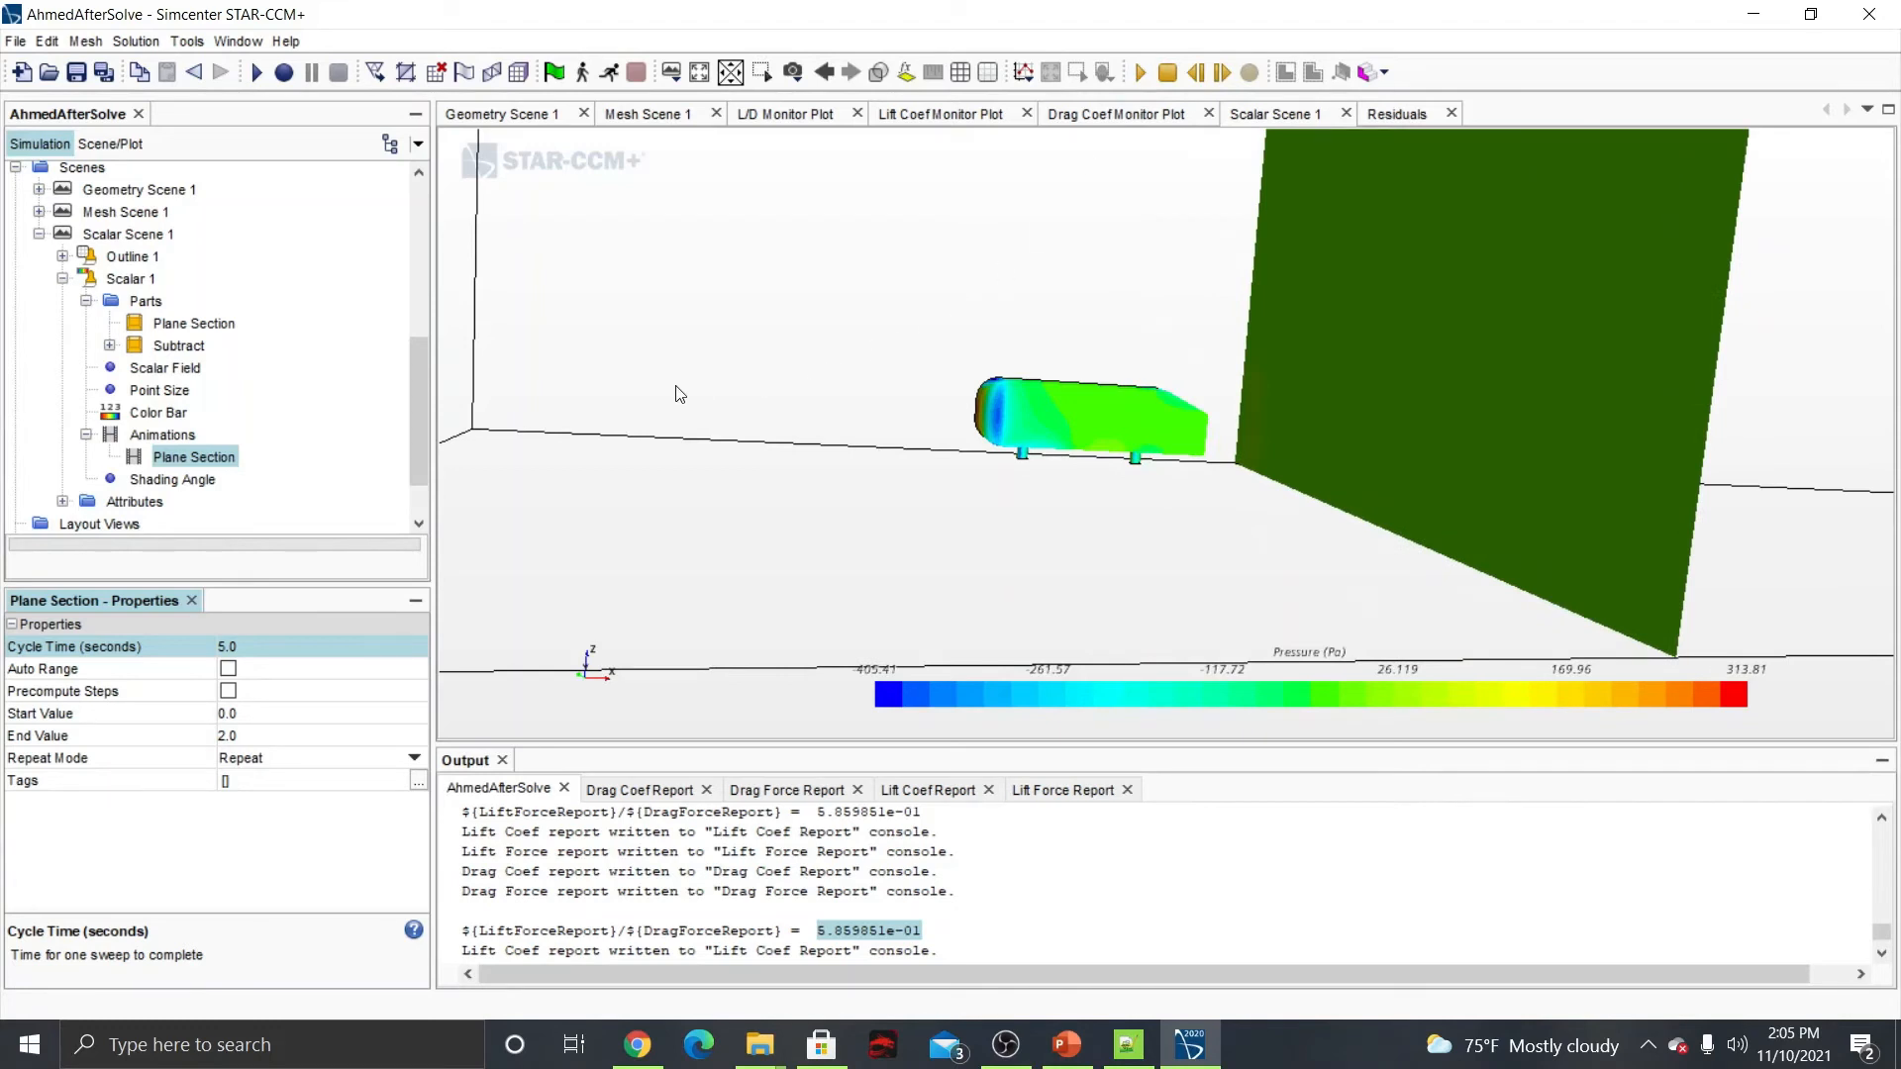
# Remove the AhmedBody.AhmedBody boundary from the Scalar 1 displayer's parts, keeping only the Plane Section.
pyautogui.scroll(-5, 1089, 371)
pyautogui.scroll(5, 1020, 385)
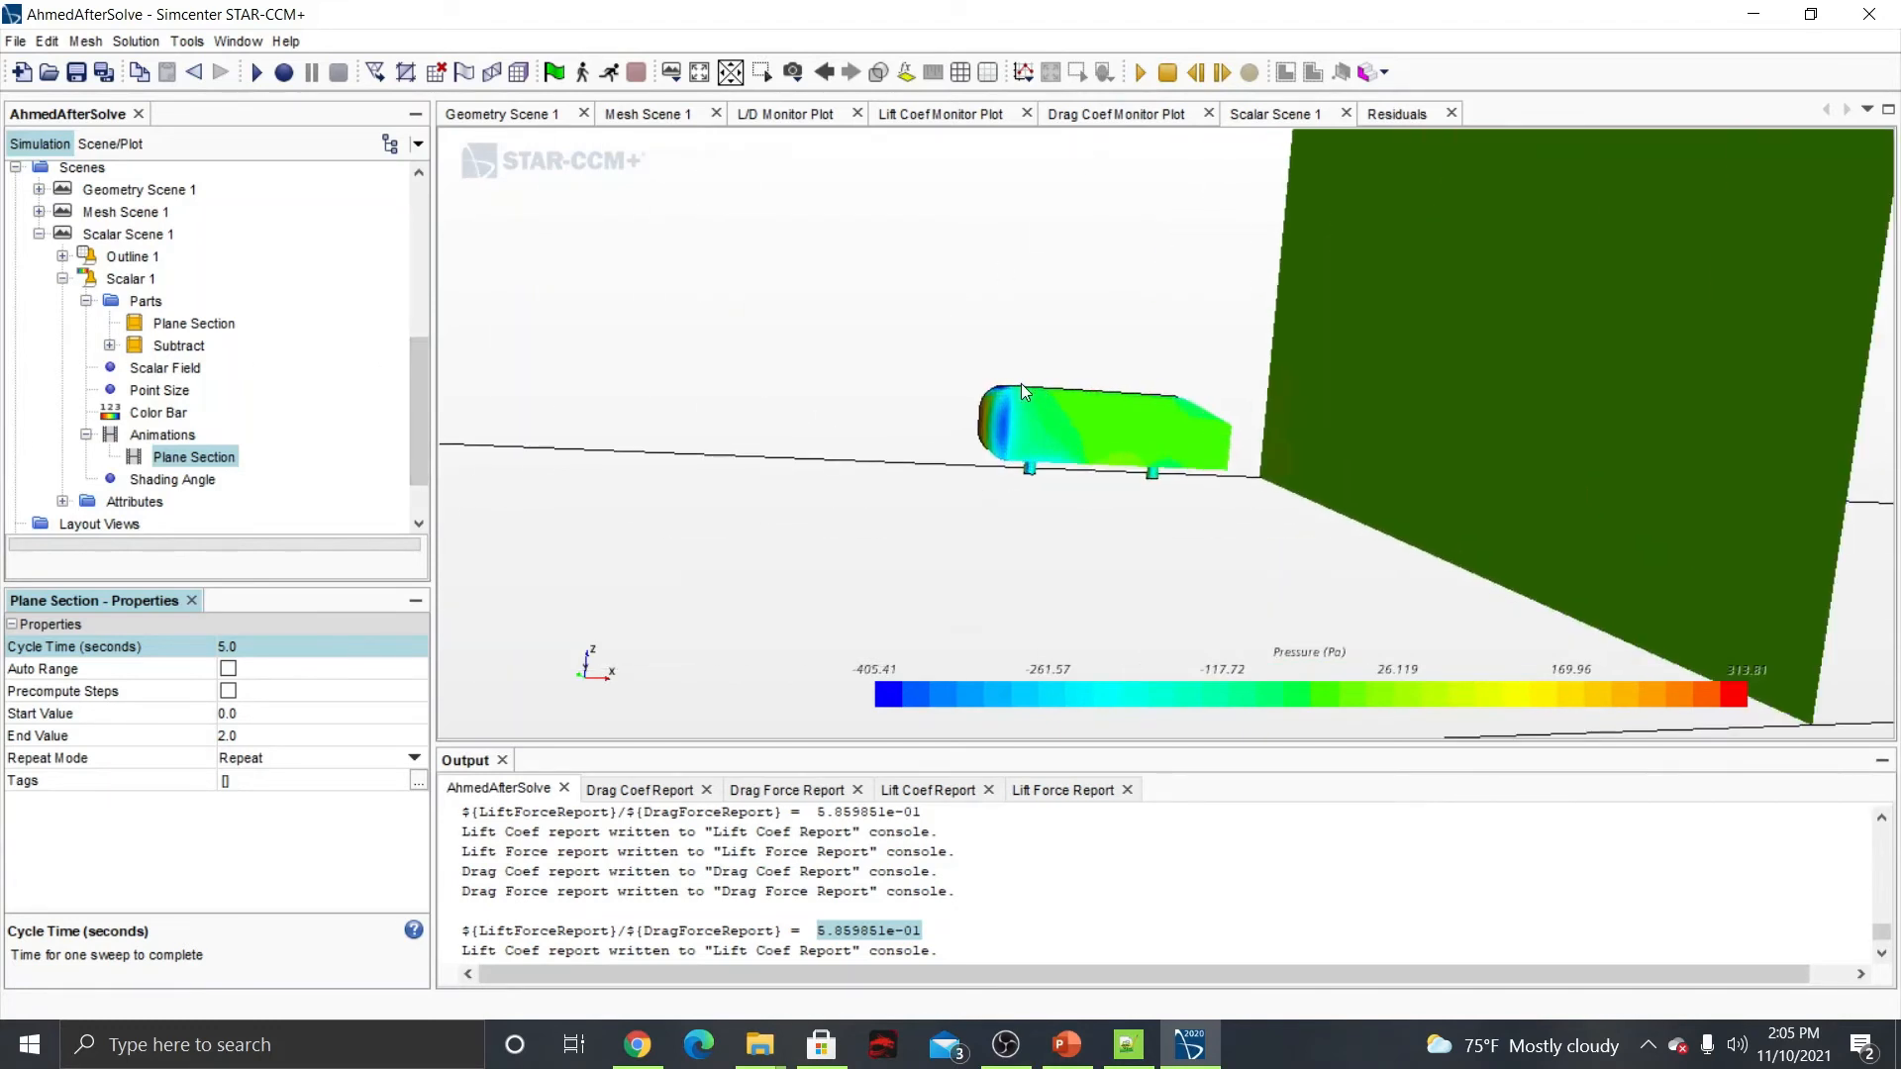
pyautogui.scroll(5, 1020, 388)
pyautogui.moveTo(1009, 396); pyautogui.dragTo(1226, 434)
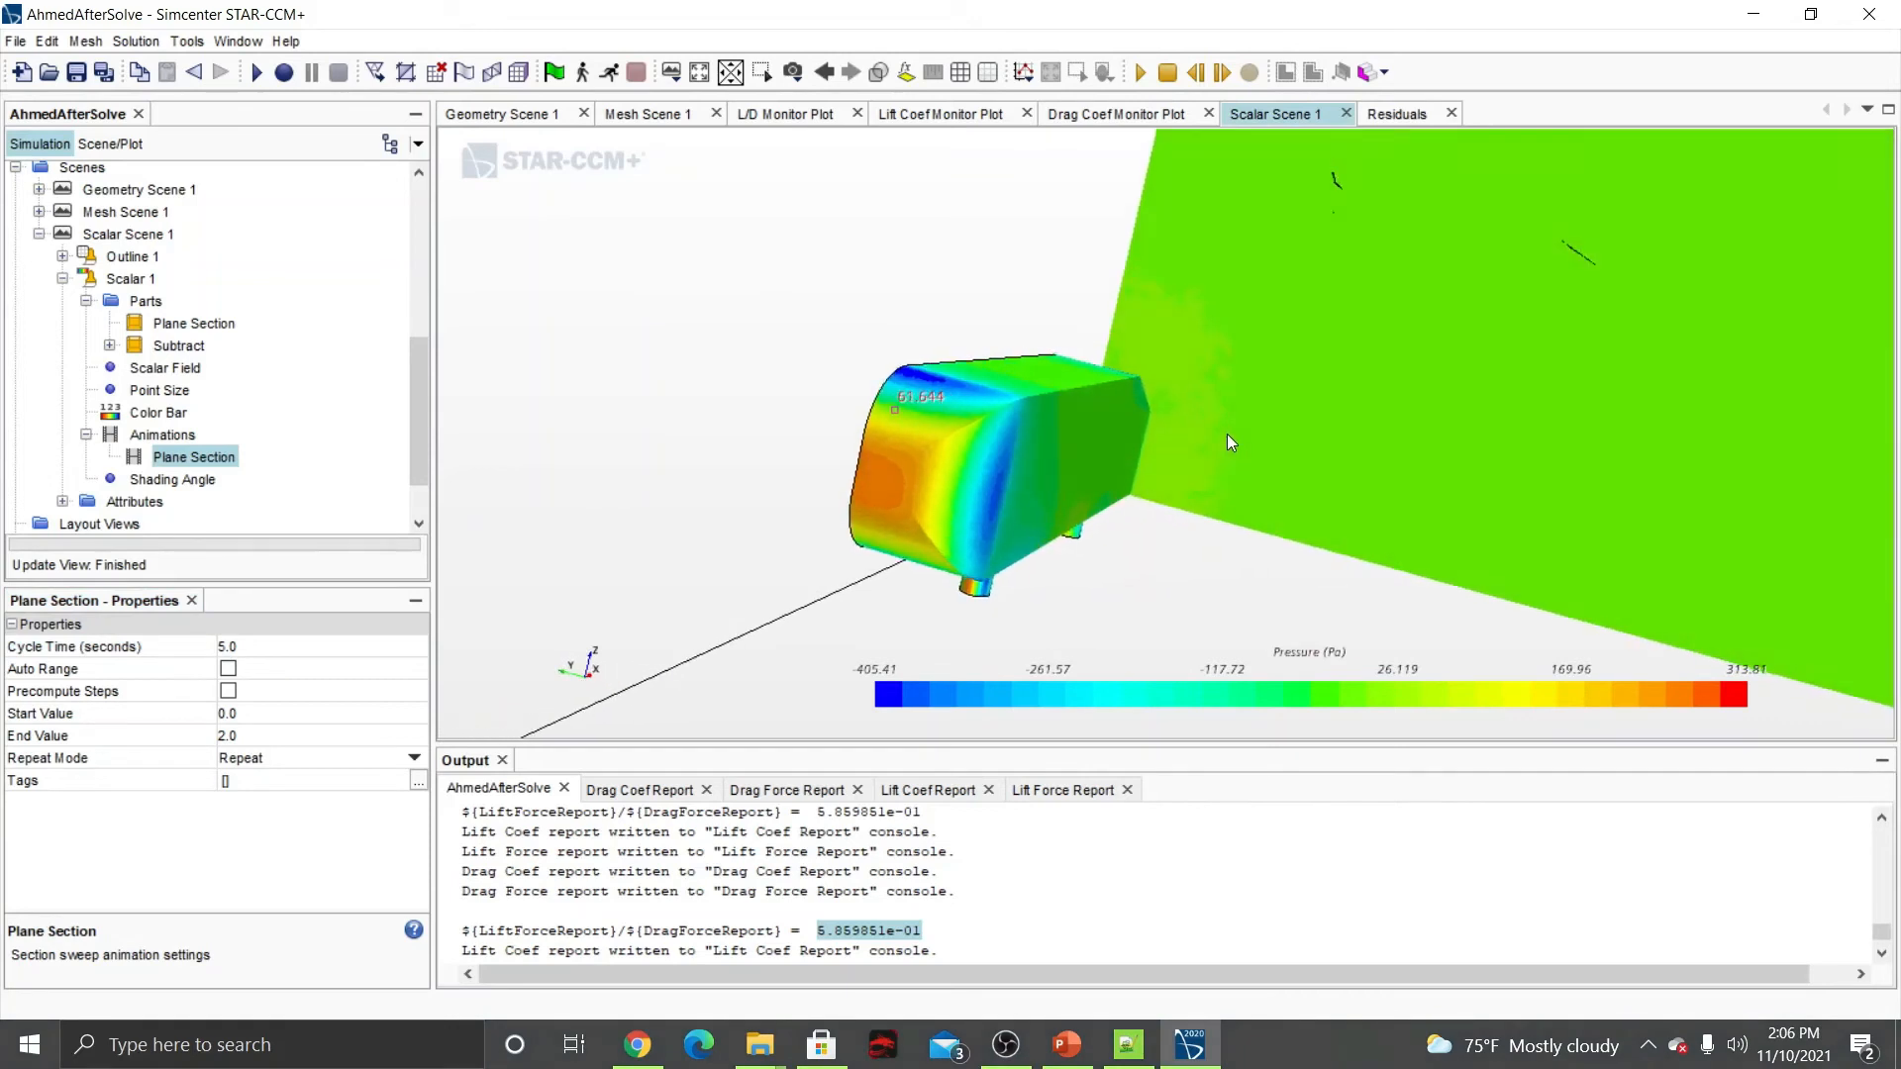
pyautogui.click(137, 281)
pyautogui.click(145, 303)
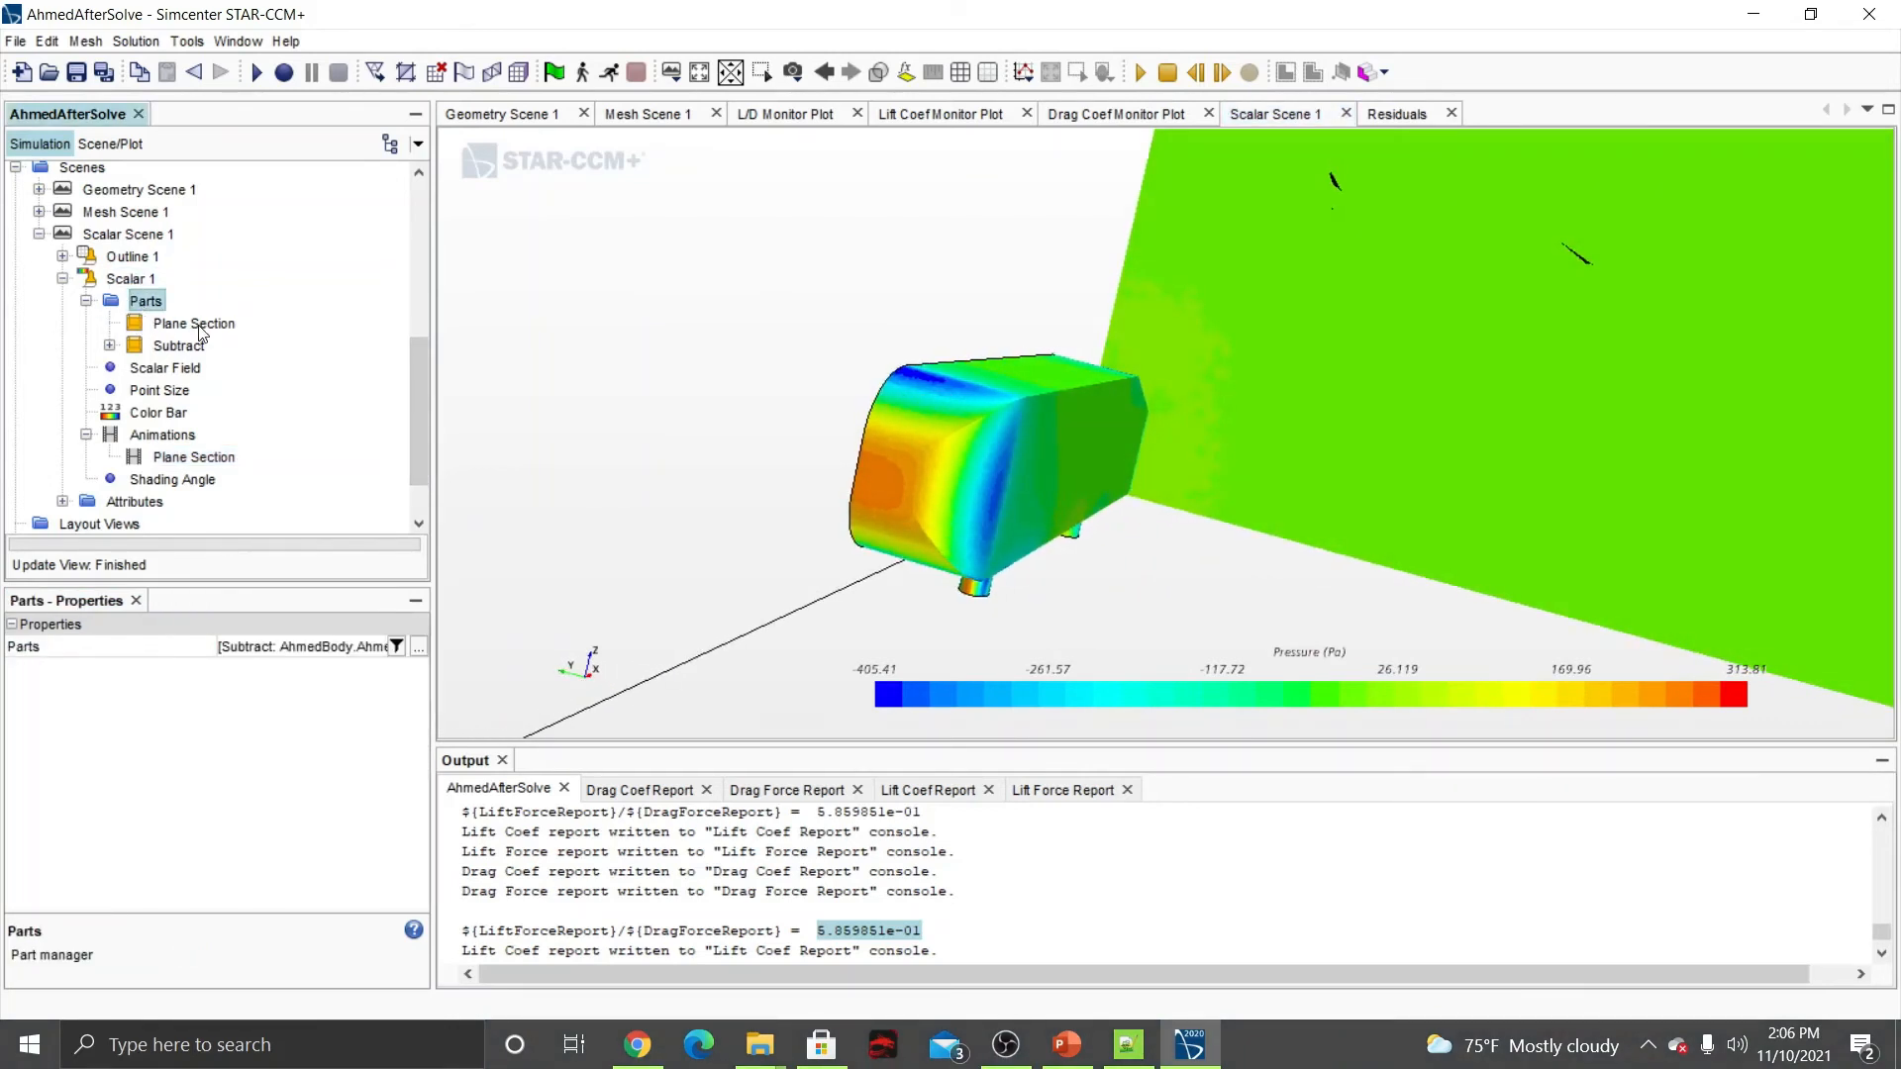
pyautogui.click(194, 324)
pyautogui.click(146, 301)
pyautogui.click(418, 646)
pyautogui.click(721, 361)
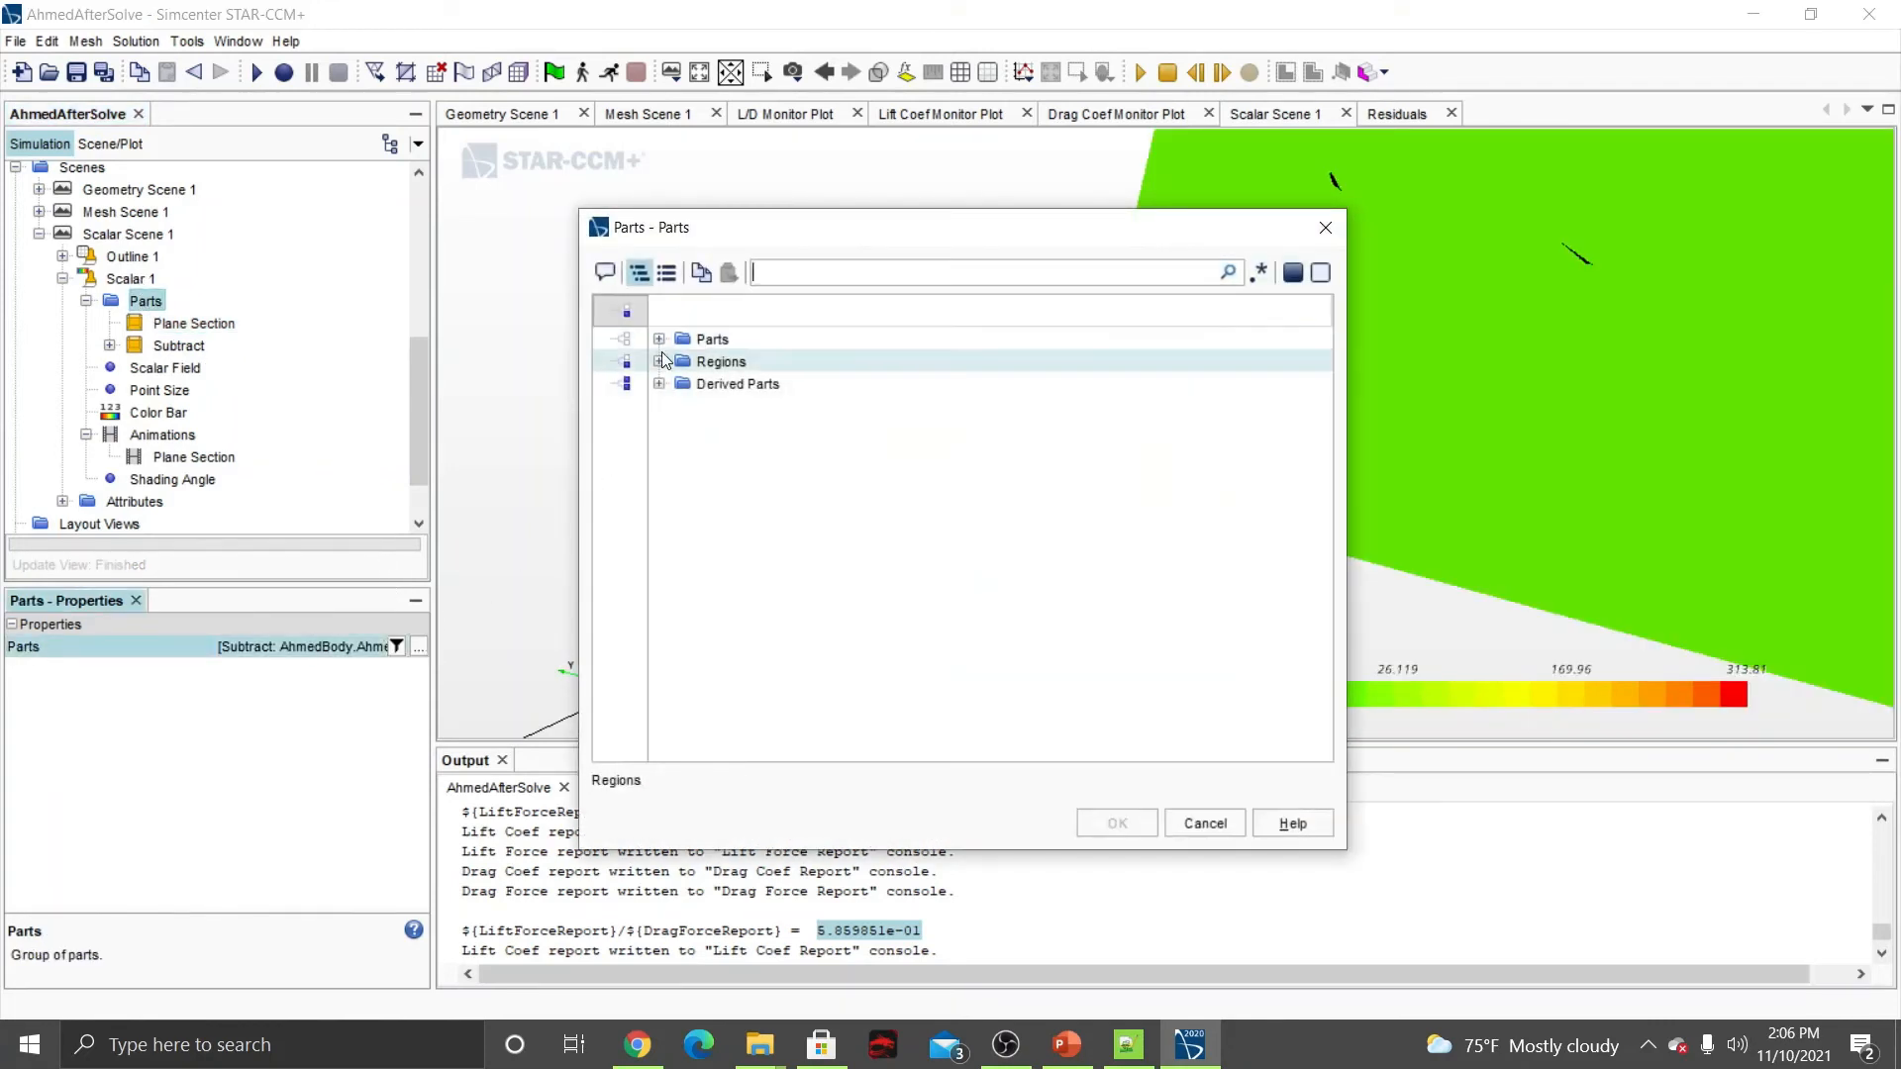
pyautogui.click(658, 362)
pyautogui.click(789, 427)
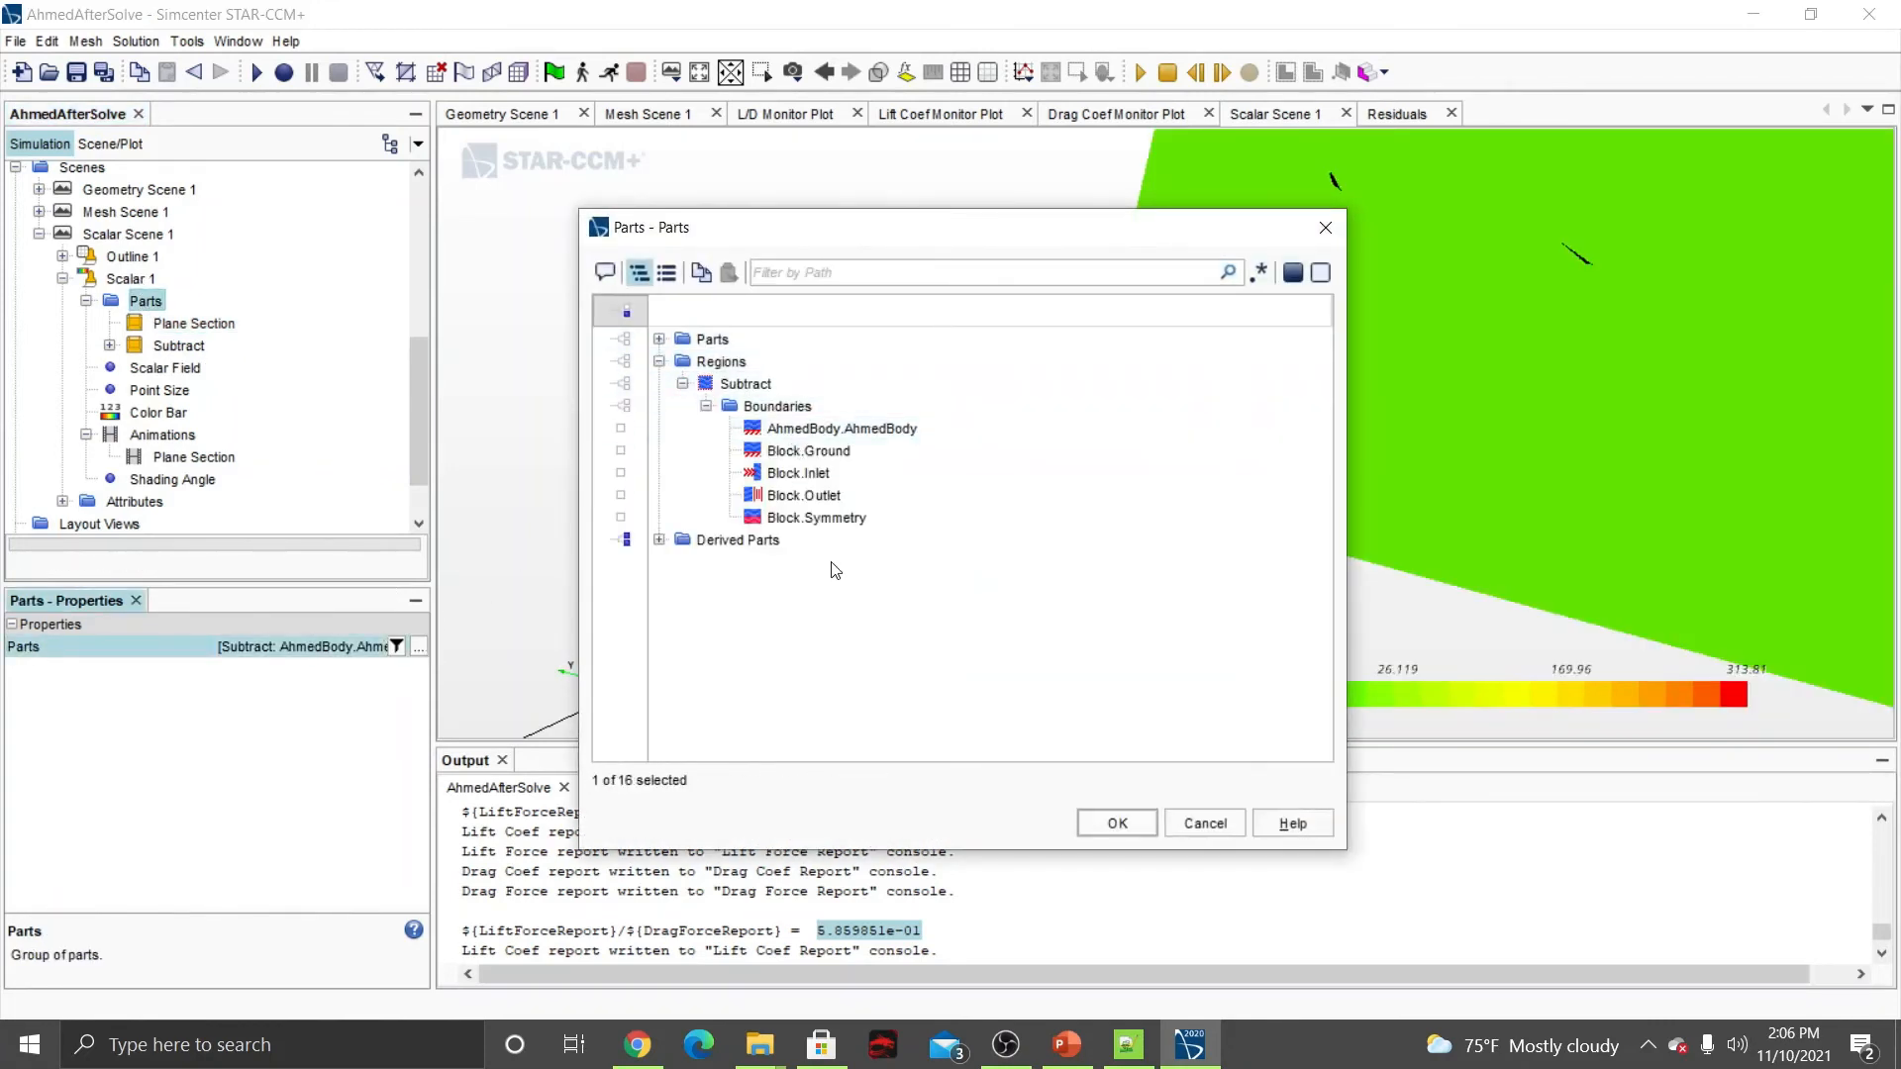
pyautogui.click(1108, 823)
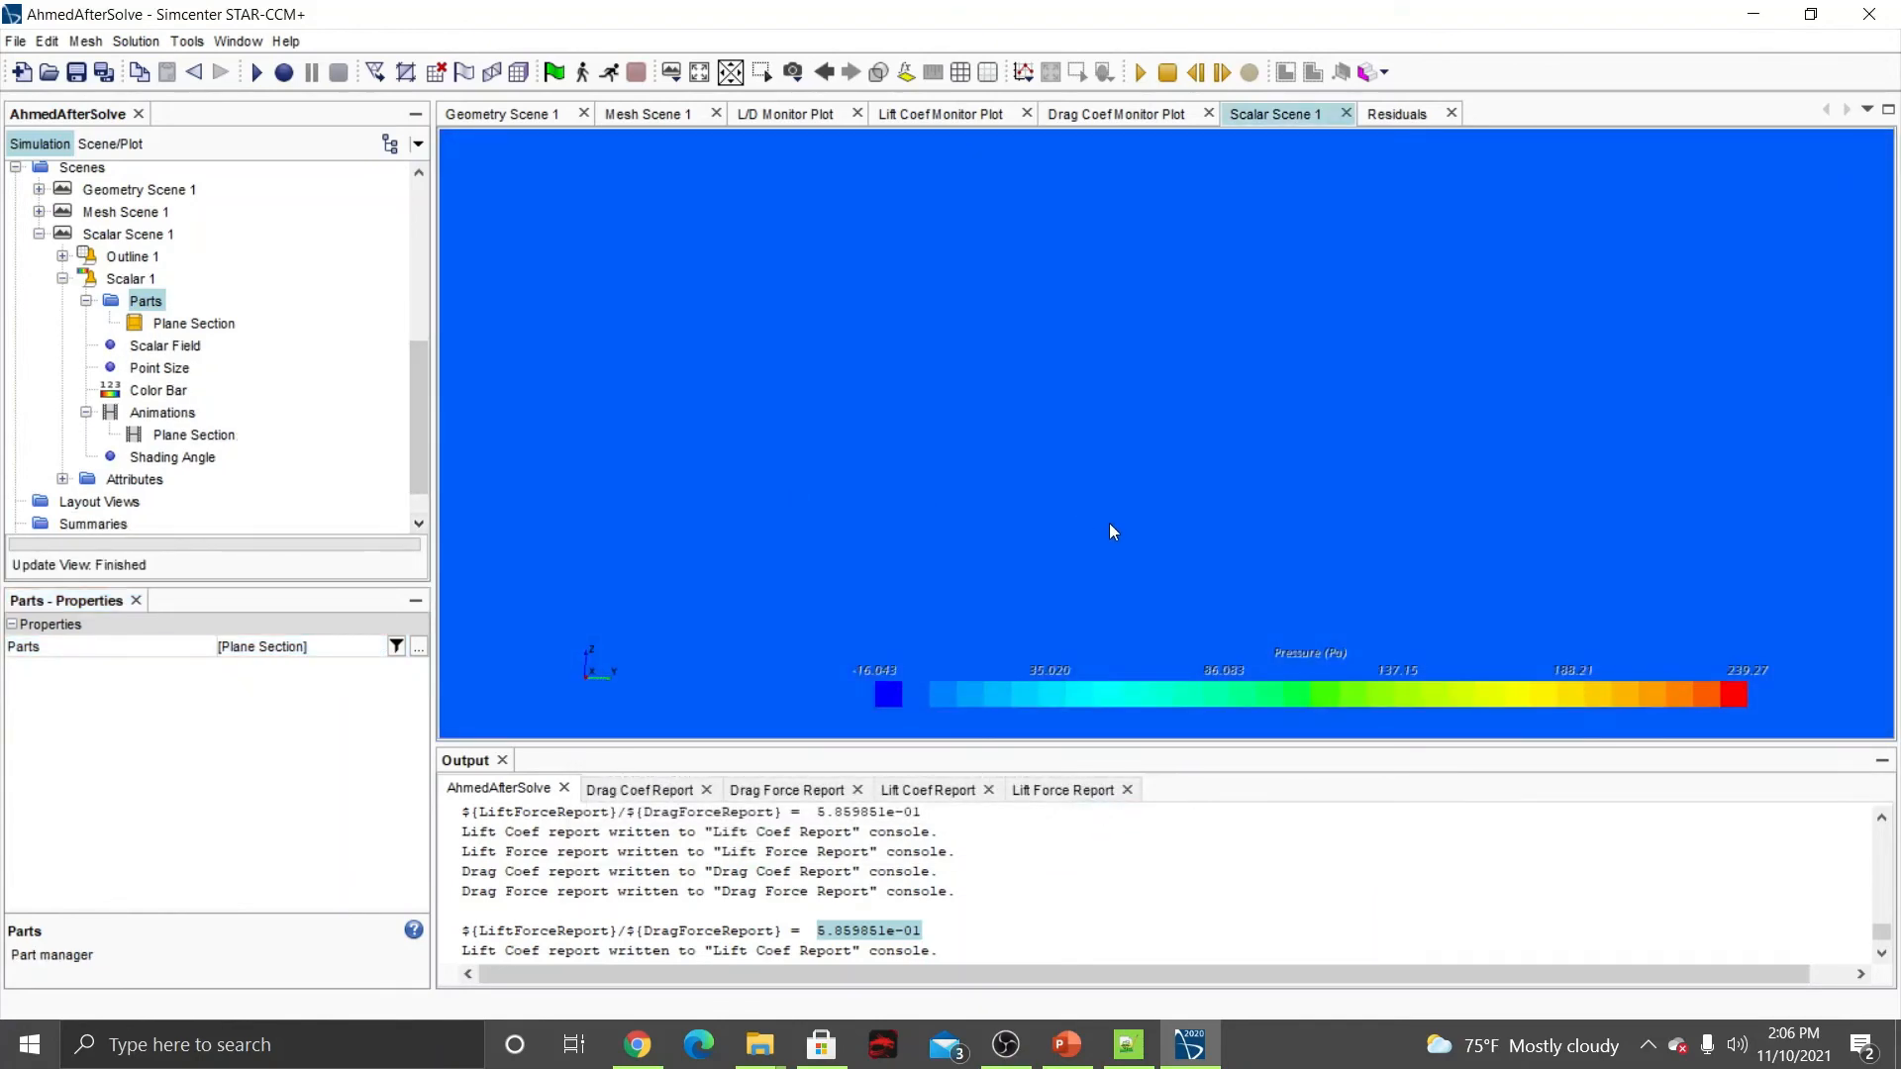
# Play and pause the sweep of the Plane Section alone, viewing the plane face-on near its lower corner.
pyautogui.moveTo(1114, 525); pyautogui.dragTo(1369, 503)
pyautogui.moveTo(1366, 496); pyautogui.dragTo(1126, 479, button='right')
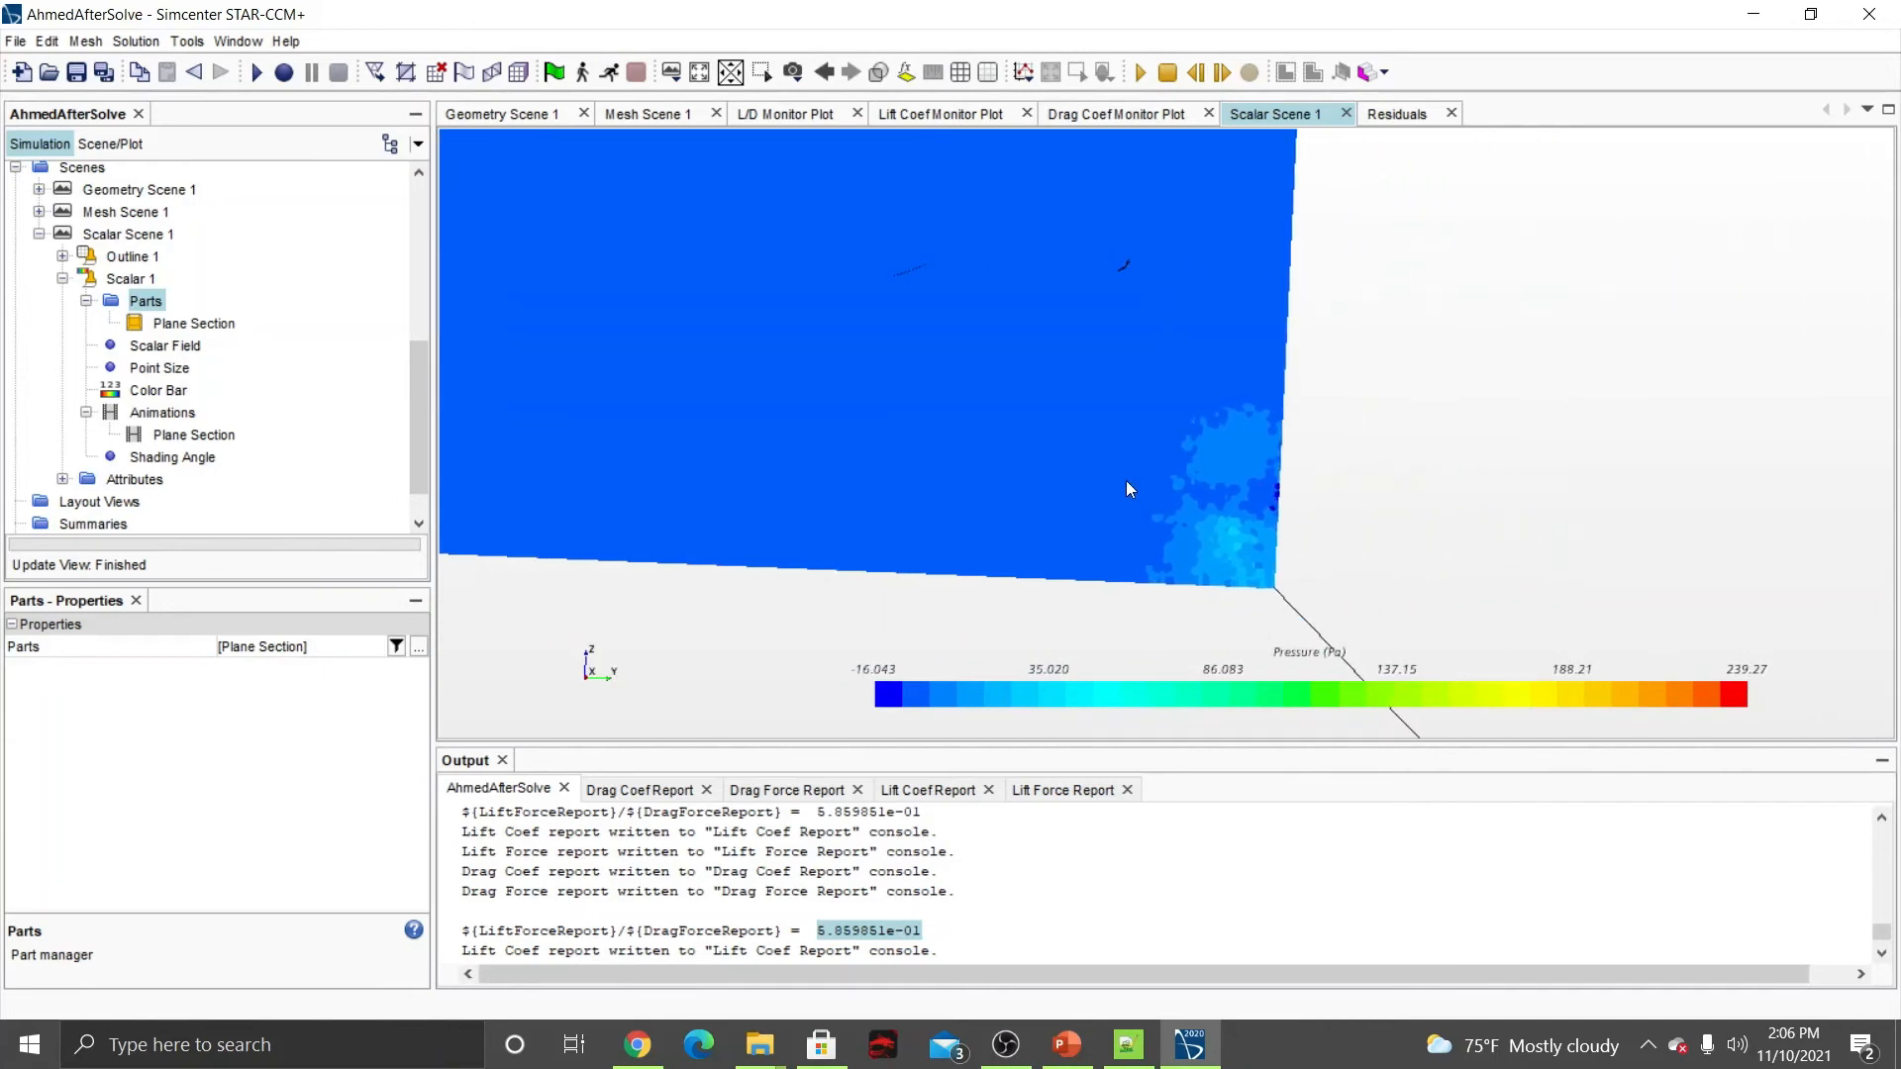
pyautogui.scroll(5, 1292, 503)
pyautogui.moveTo(1233, 497)
pyautogui.mouseDown()
pyautogui.moveTo(1143, 499)
pyautogui.moveTo(1203, 480)
pyautogui.mouseUp()
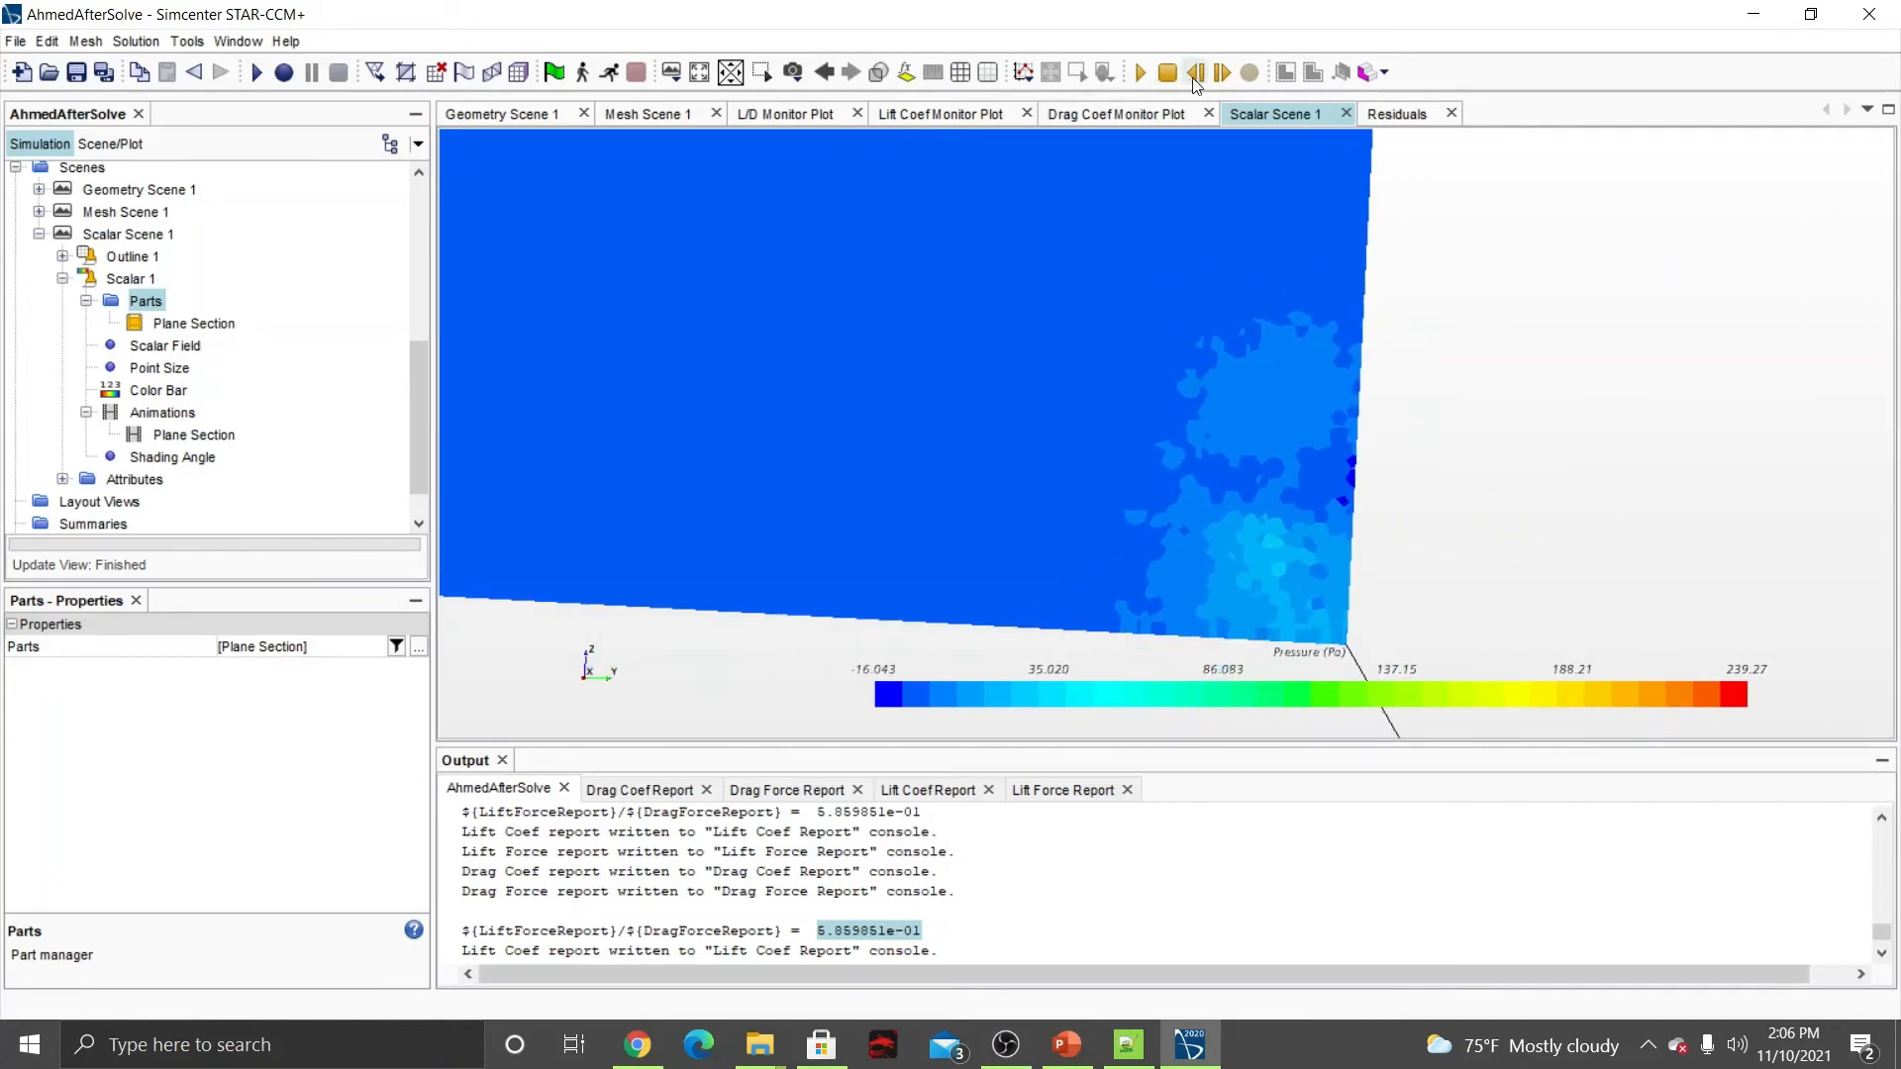
pyautogui.click(1140, 73)
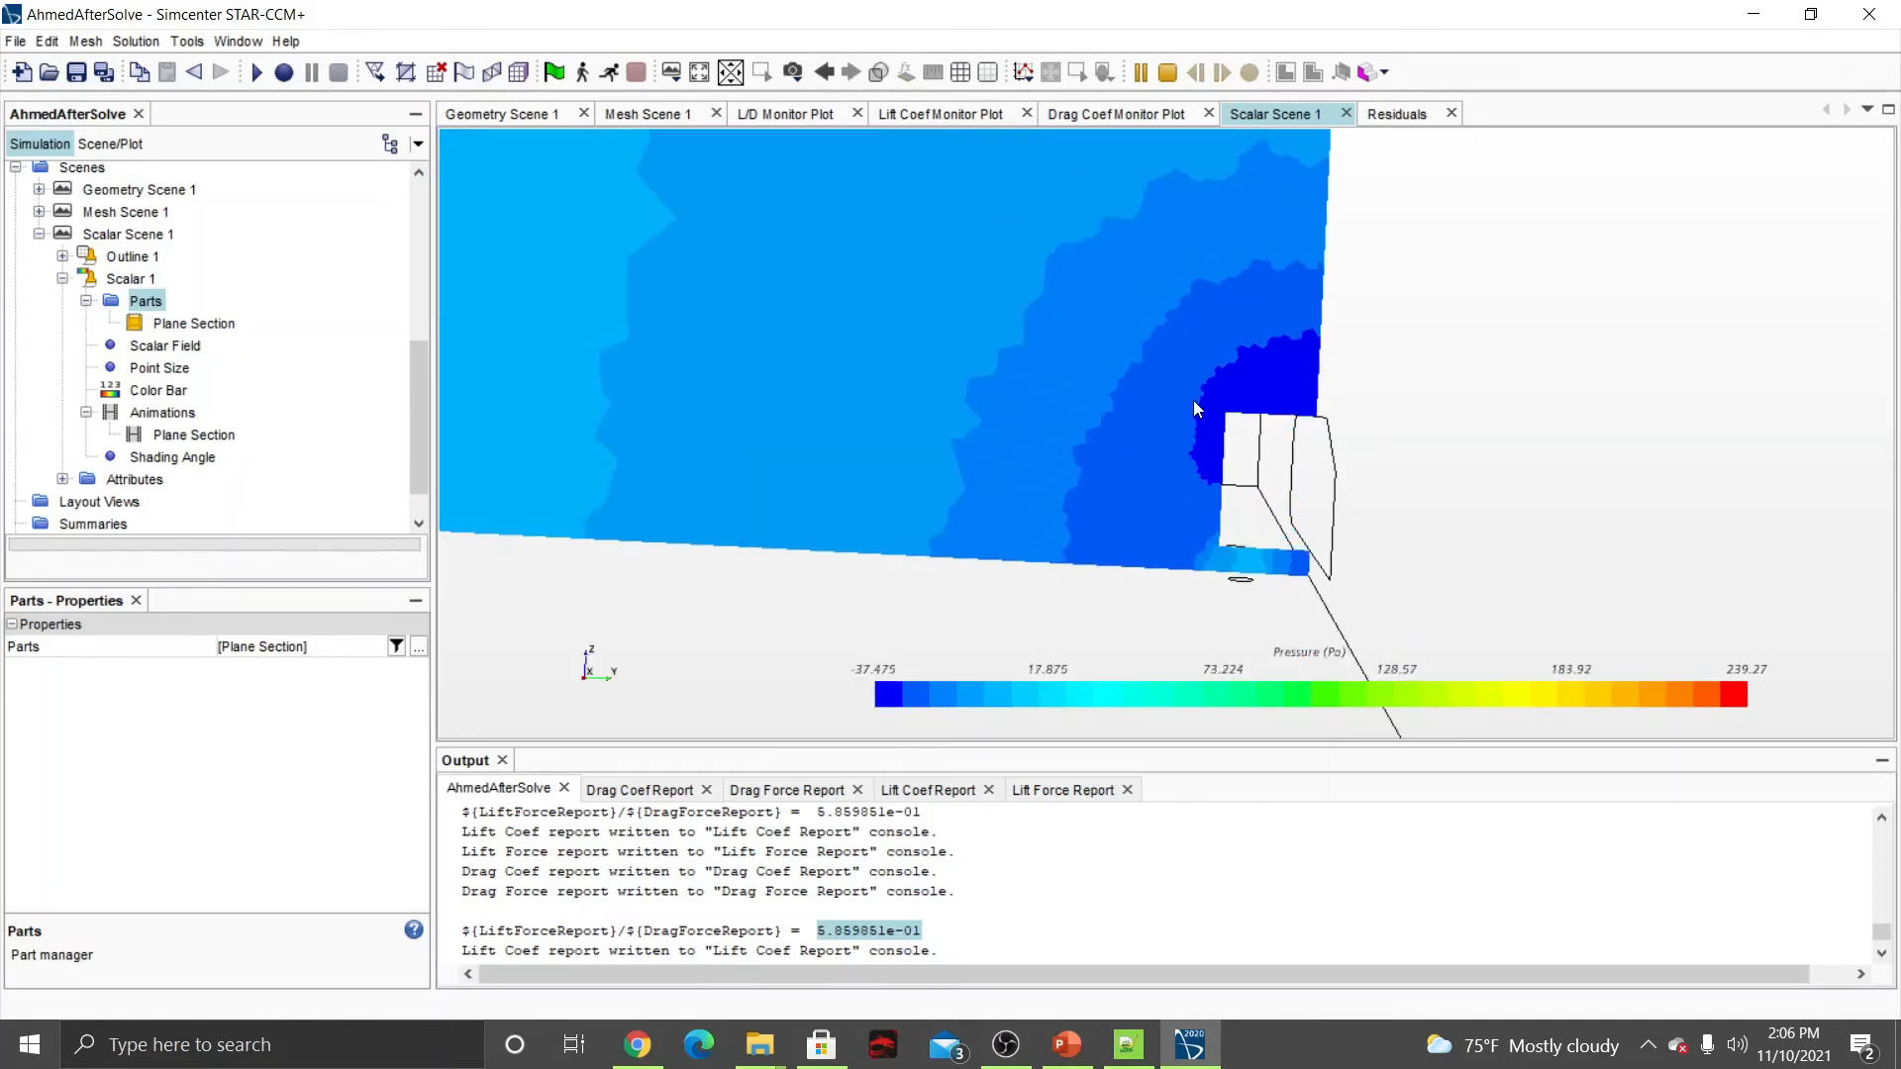
pyautogui.click(1140, 73)
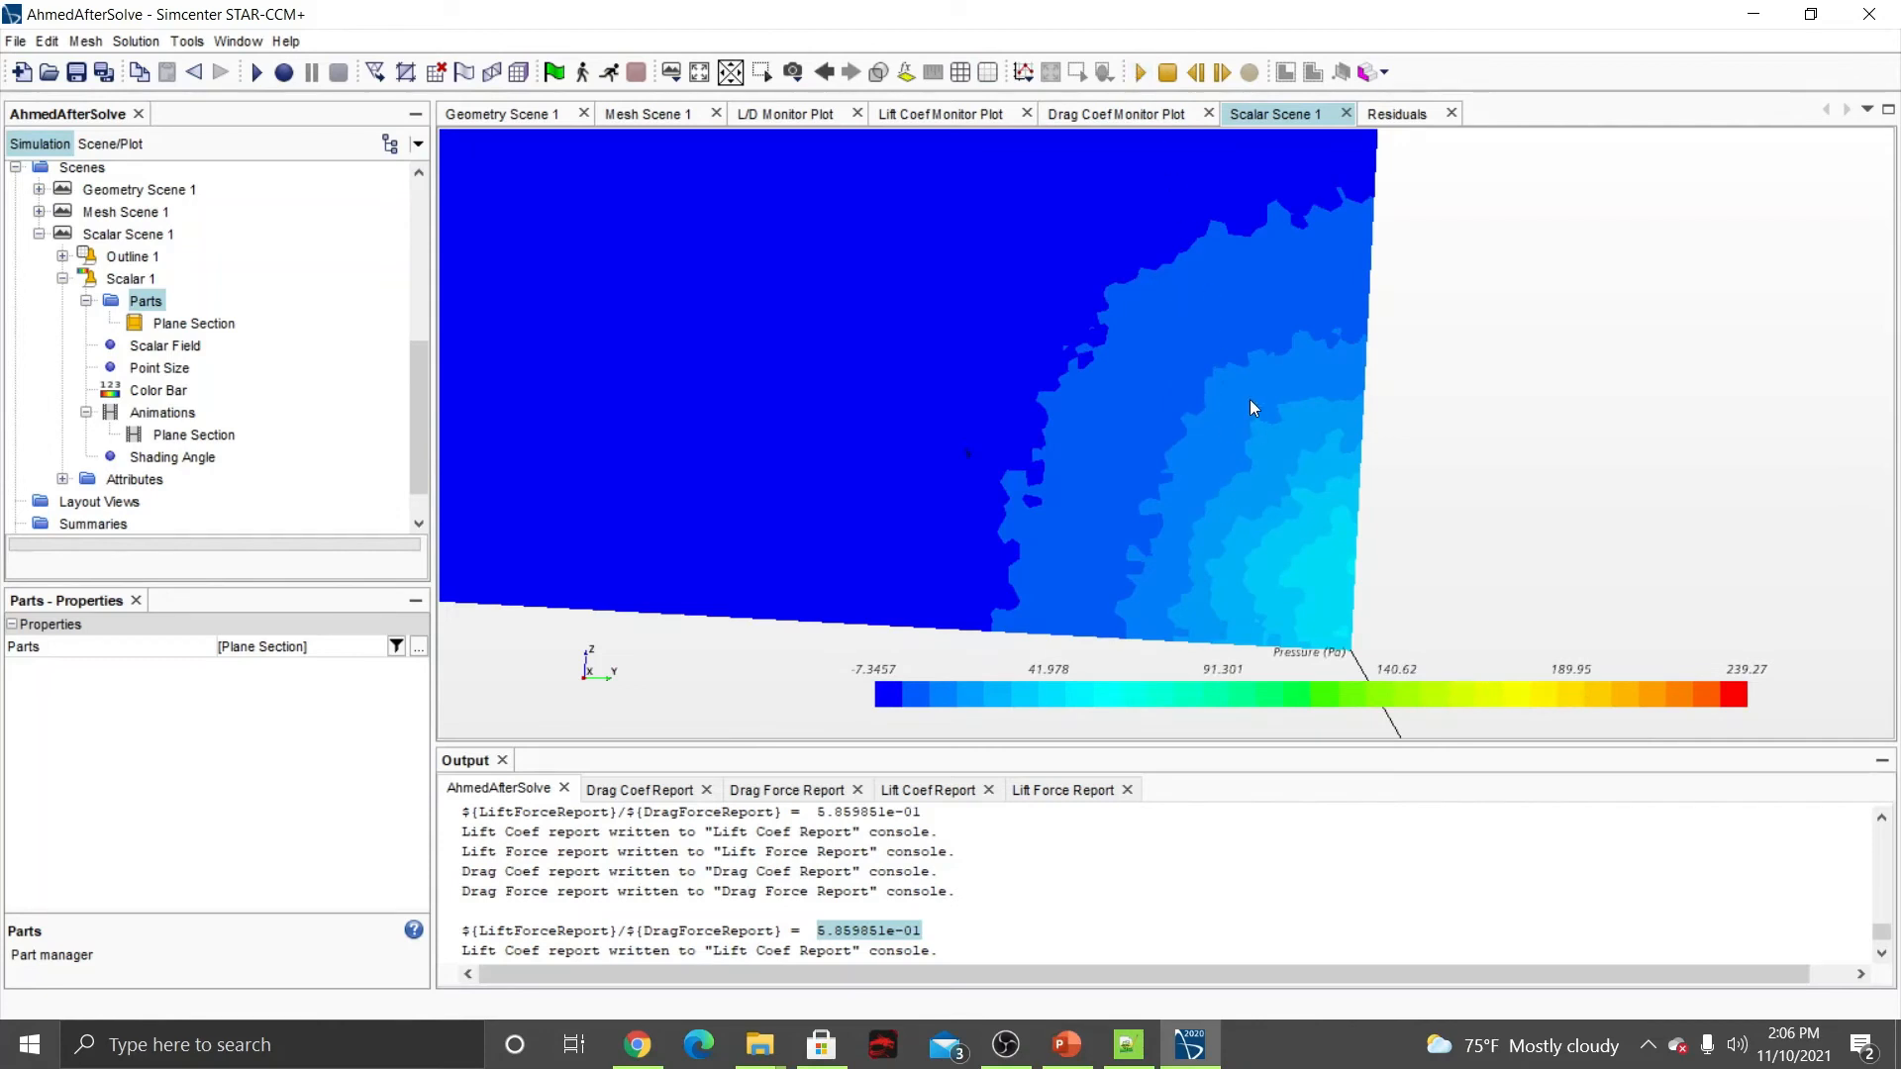
# Set the Scalar 1 displayer's contour style to Smooth Blended.
pyautogui.scroll(3, 1247, 404)
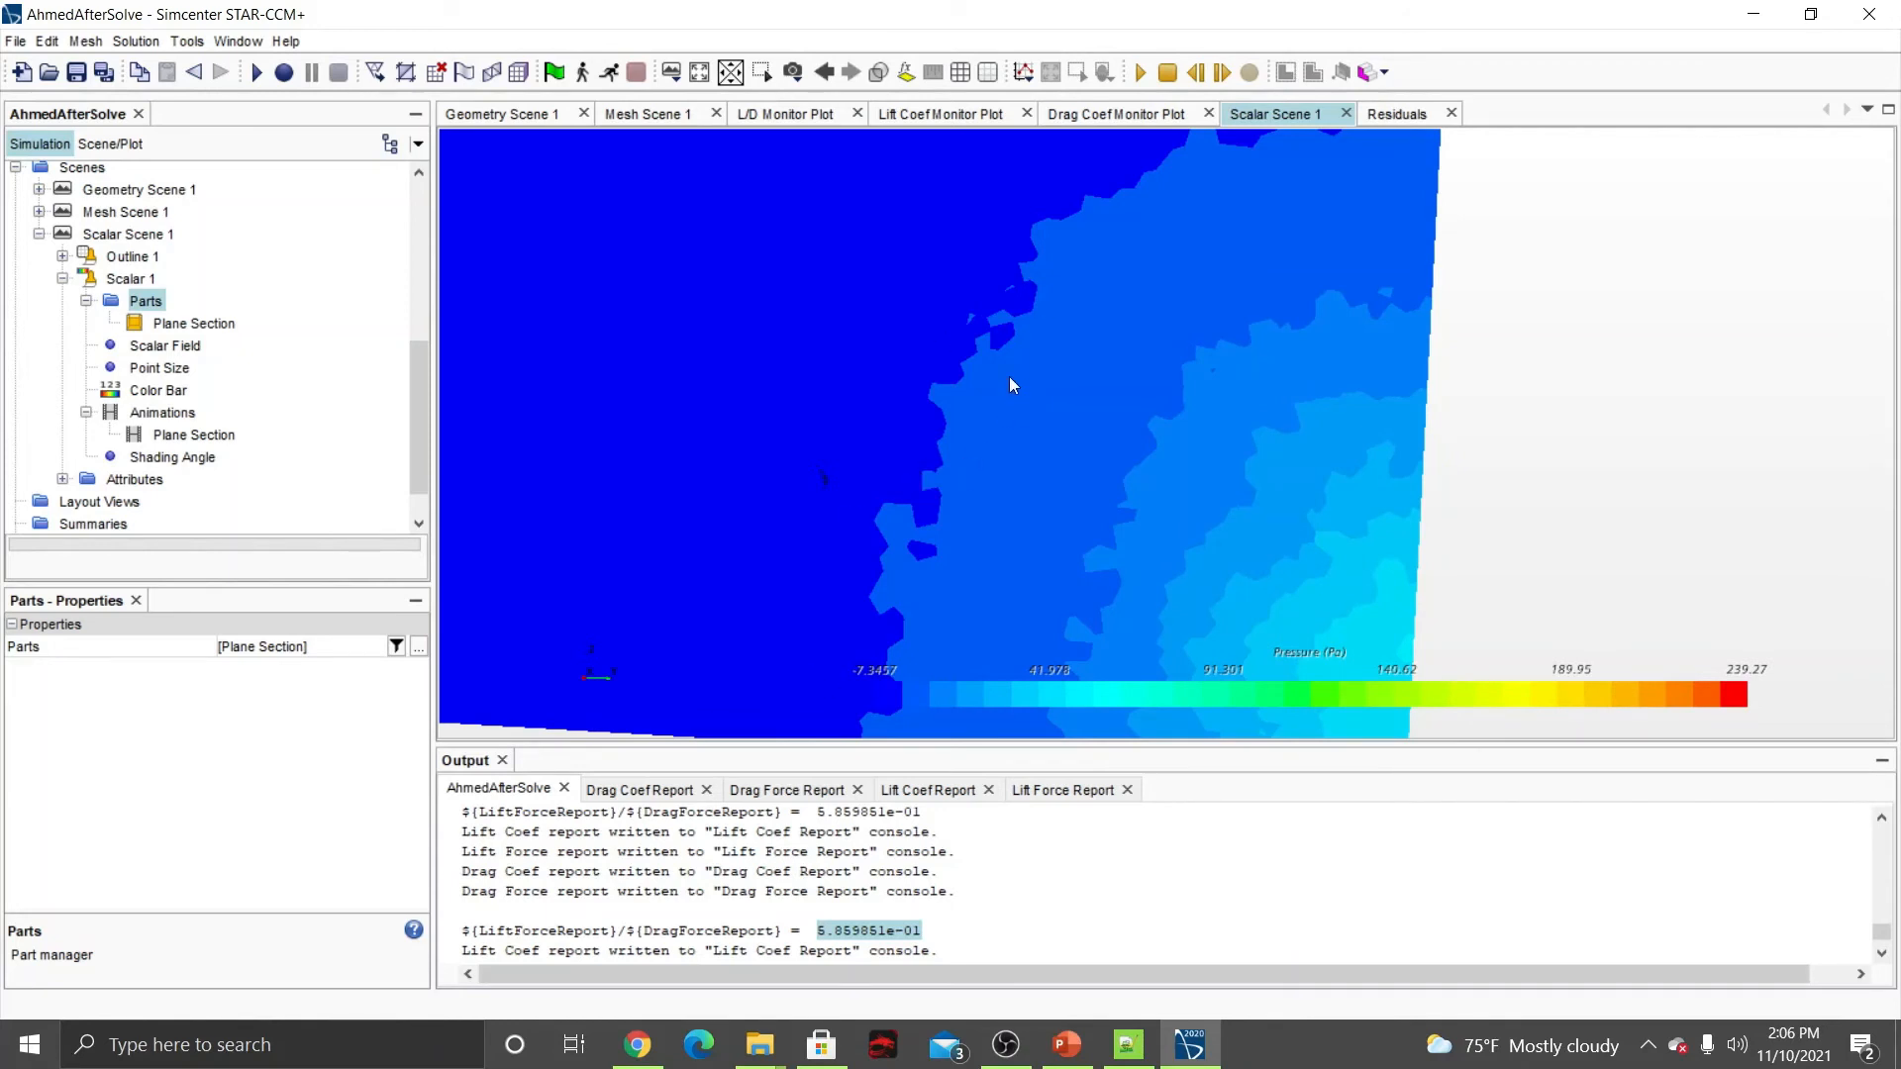
pyautogui.click(132, 256)
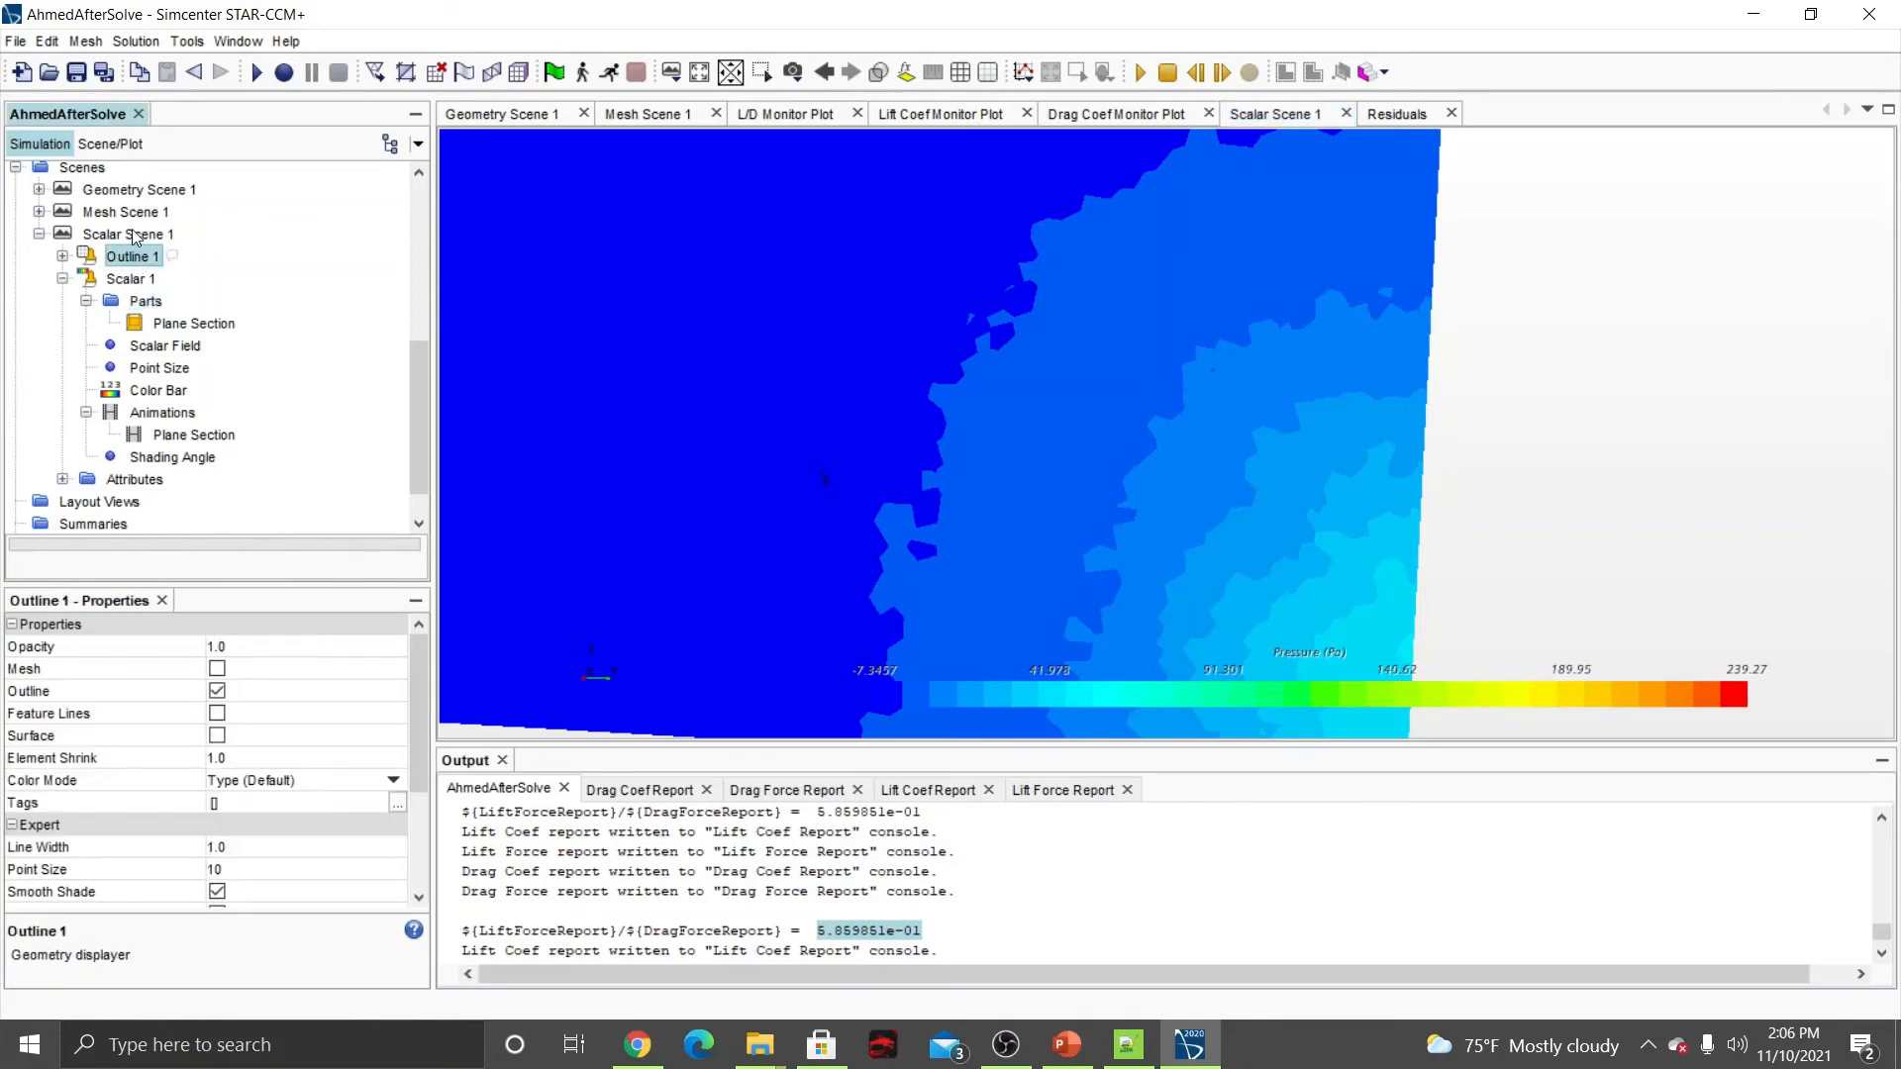
pyautogui.click(135, 236)
pyautogui.click(131, 256)
pyautogui.click(129, 280)
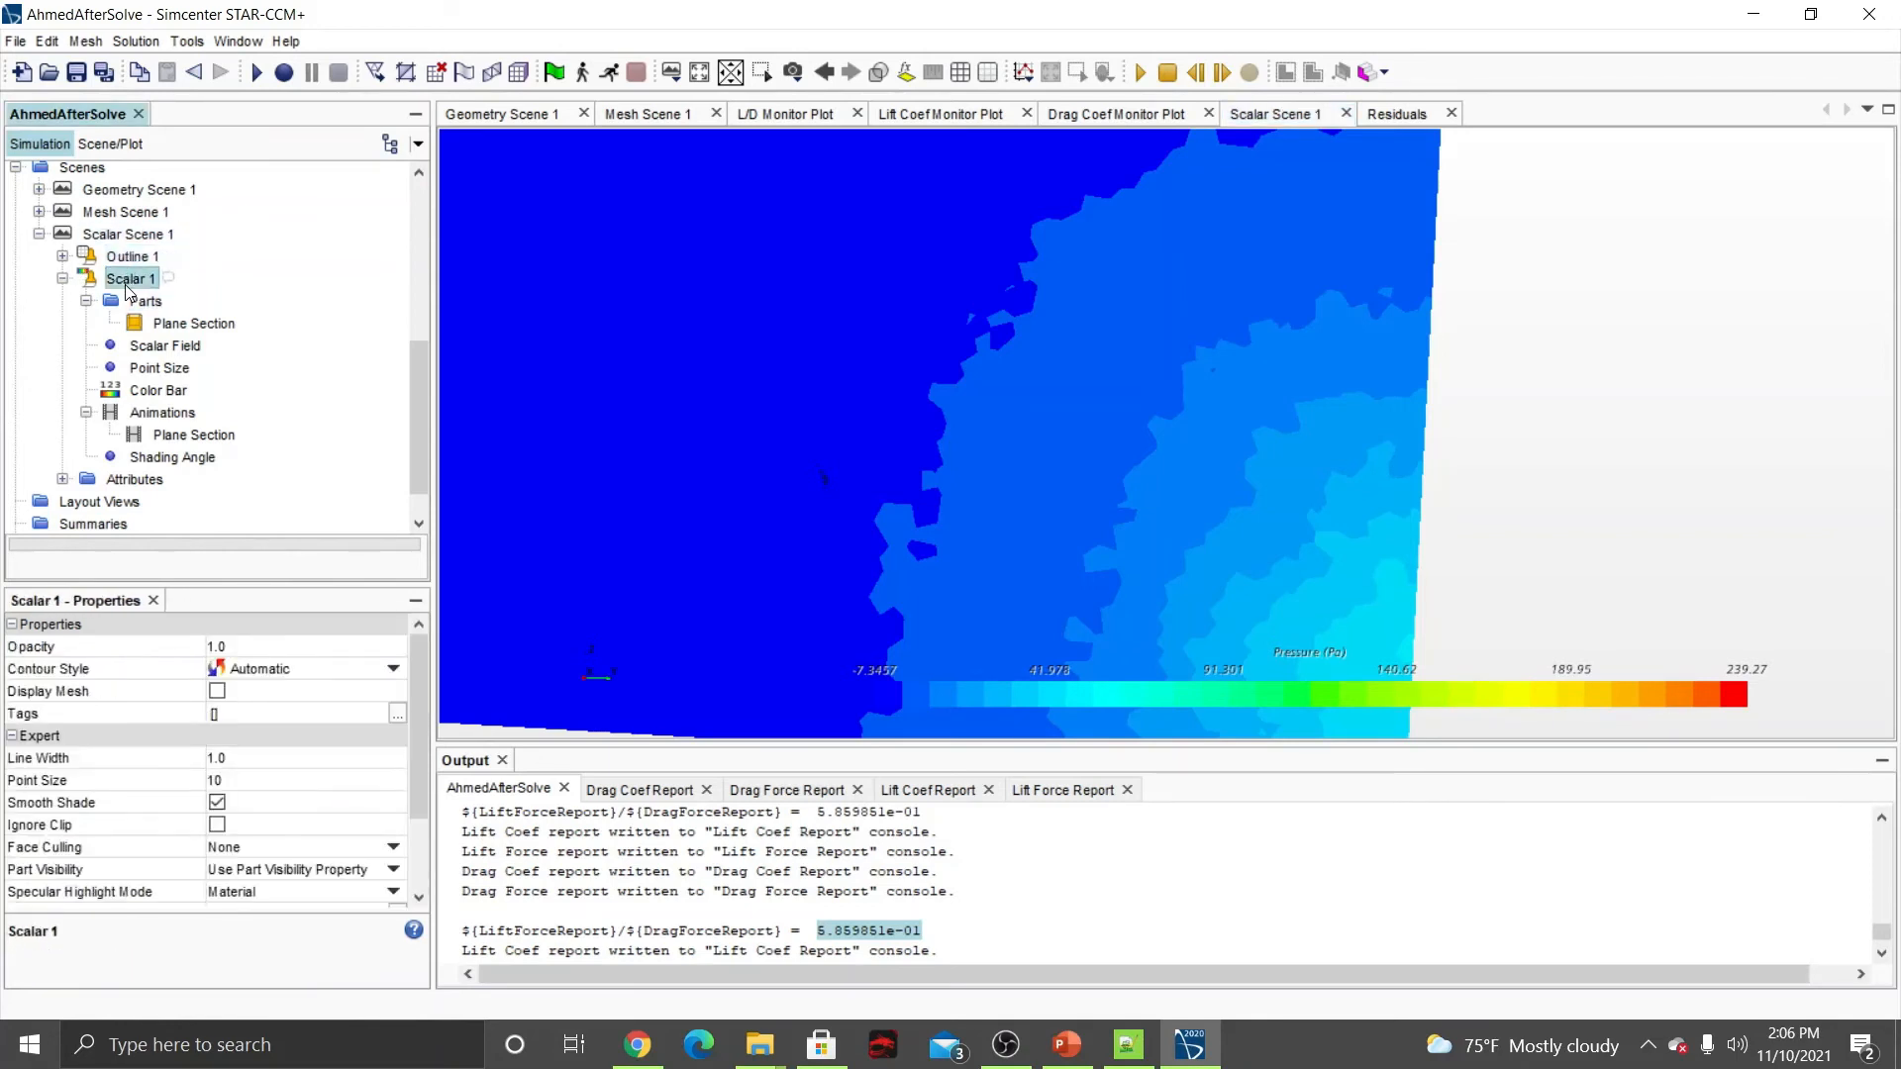
pyautogui.click(375, 668)
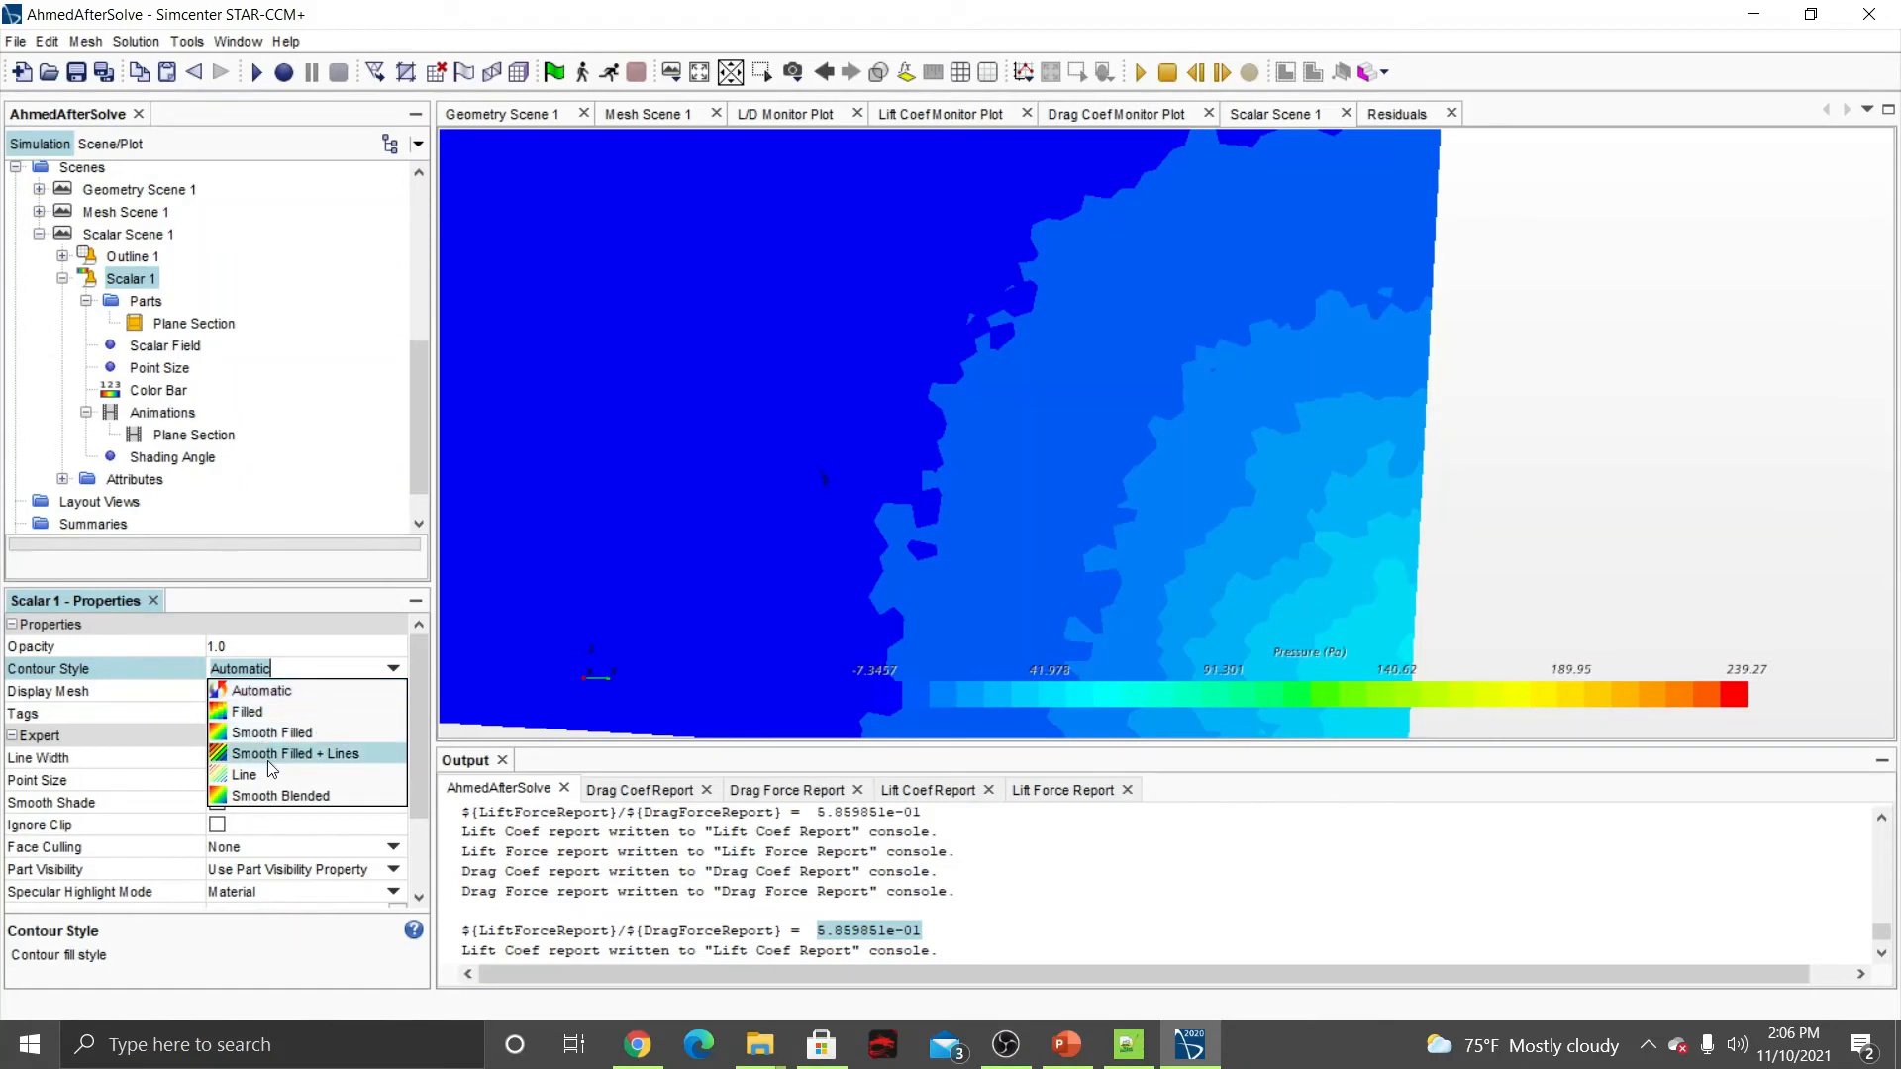
pyautogui.click(275, 795)
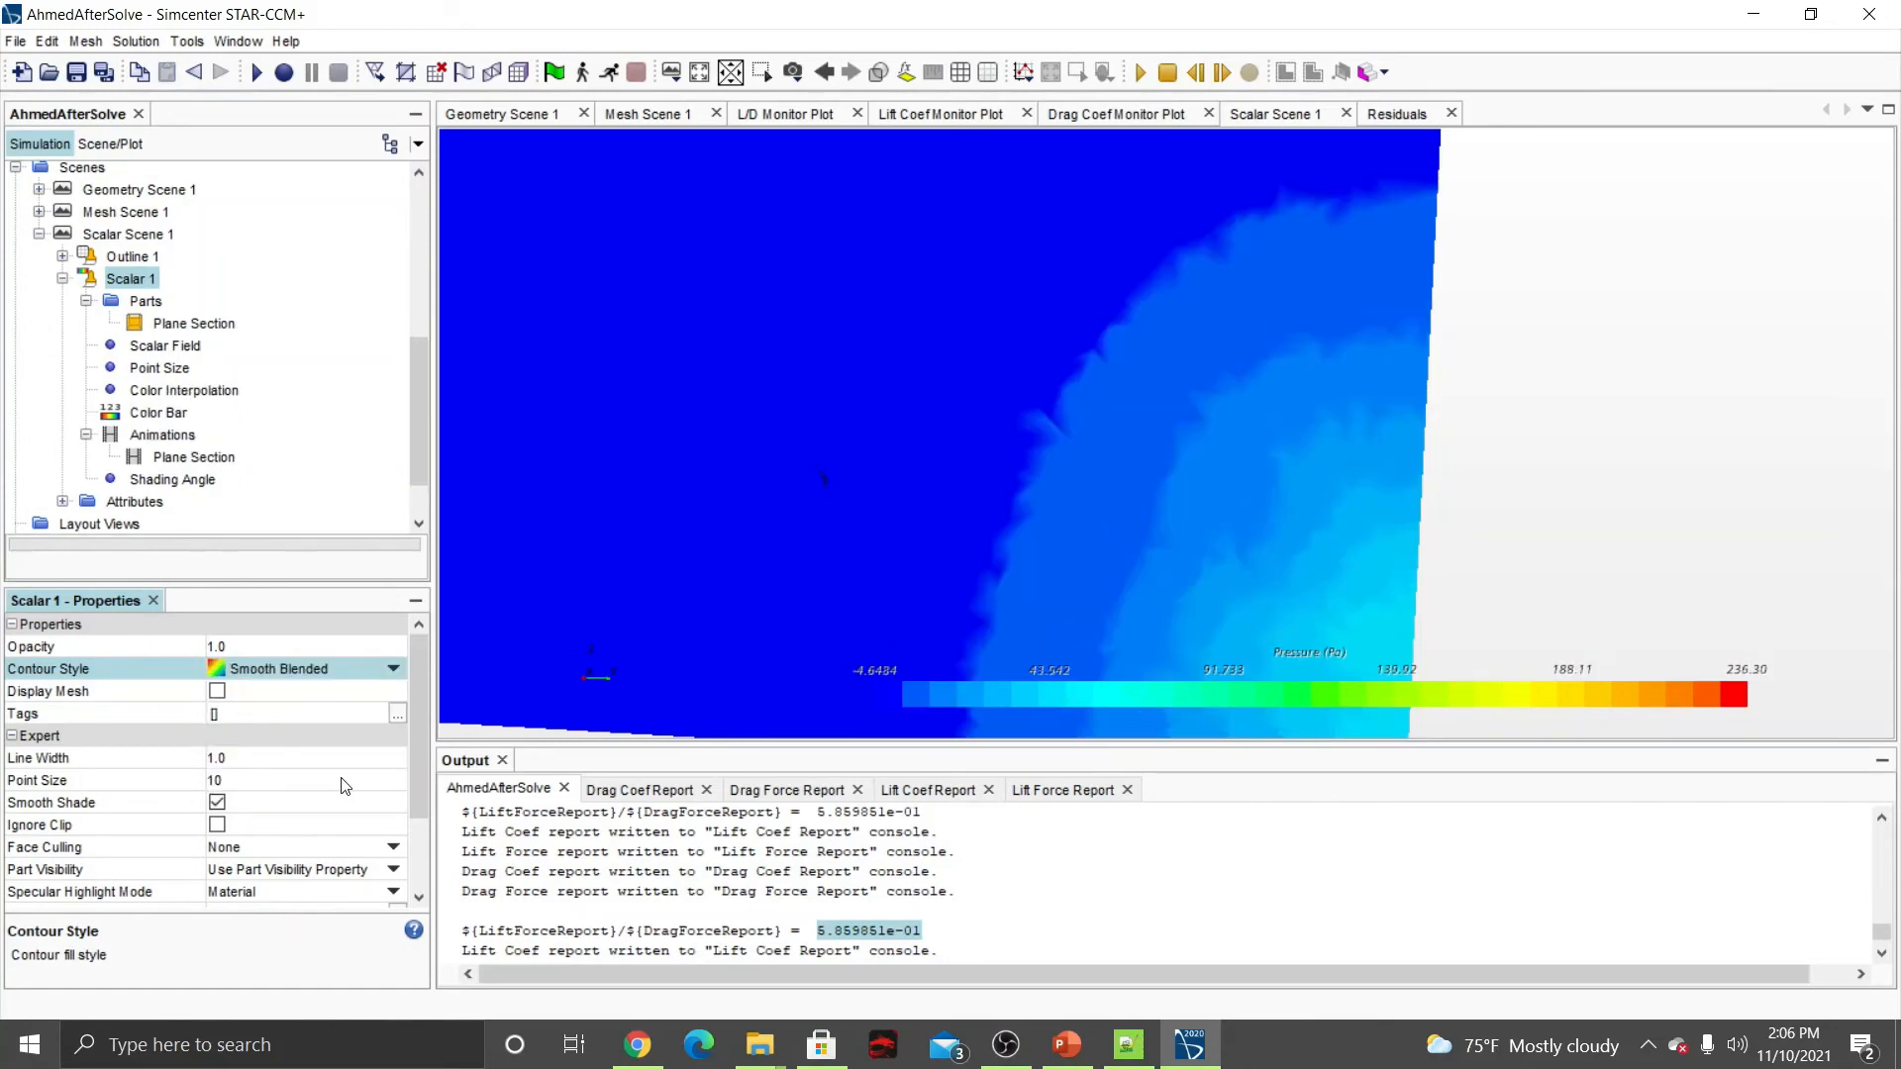
# Try 10 color levels on the Scalar 1 displayer's Color Bar.
pyautogui.click(175, 348)
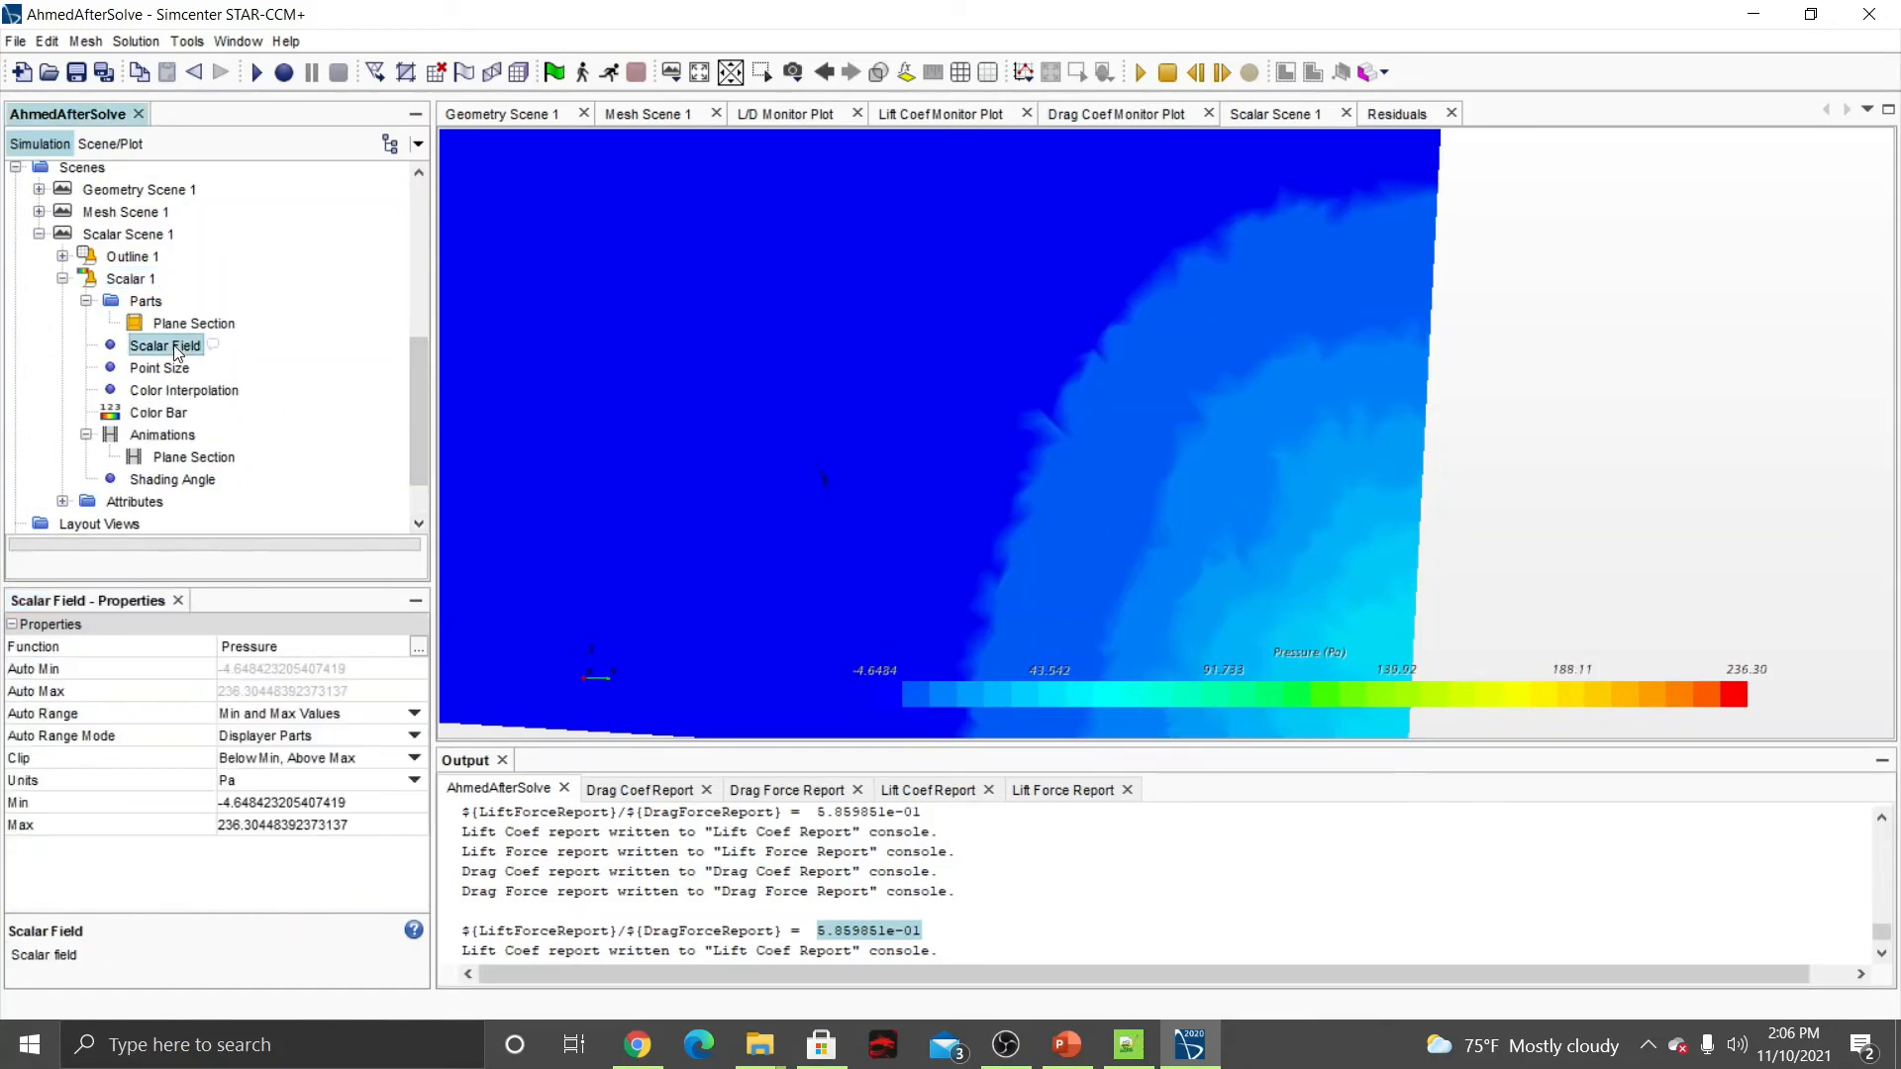
pyautogui.click(164, 324)
pyautogui.click(164, 372)
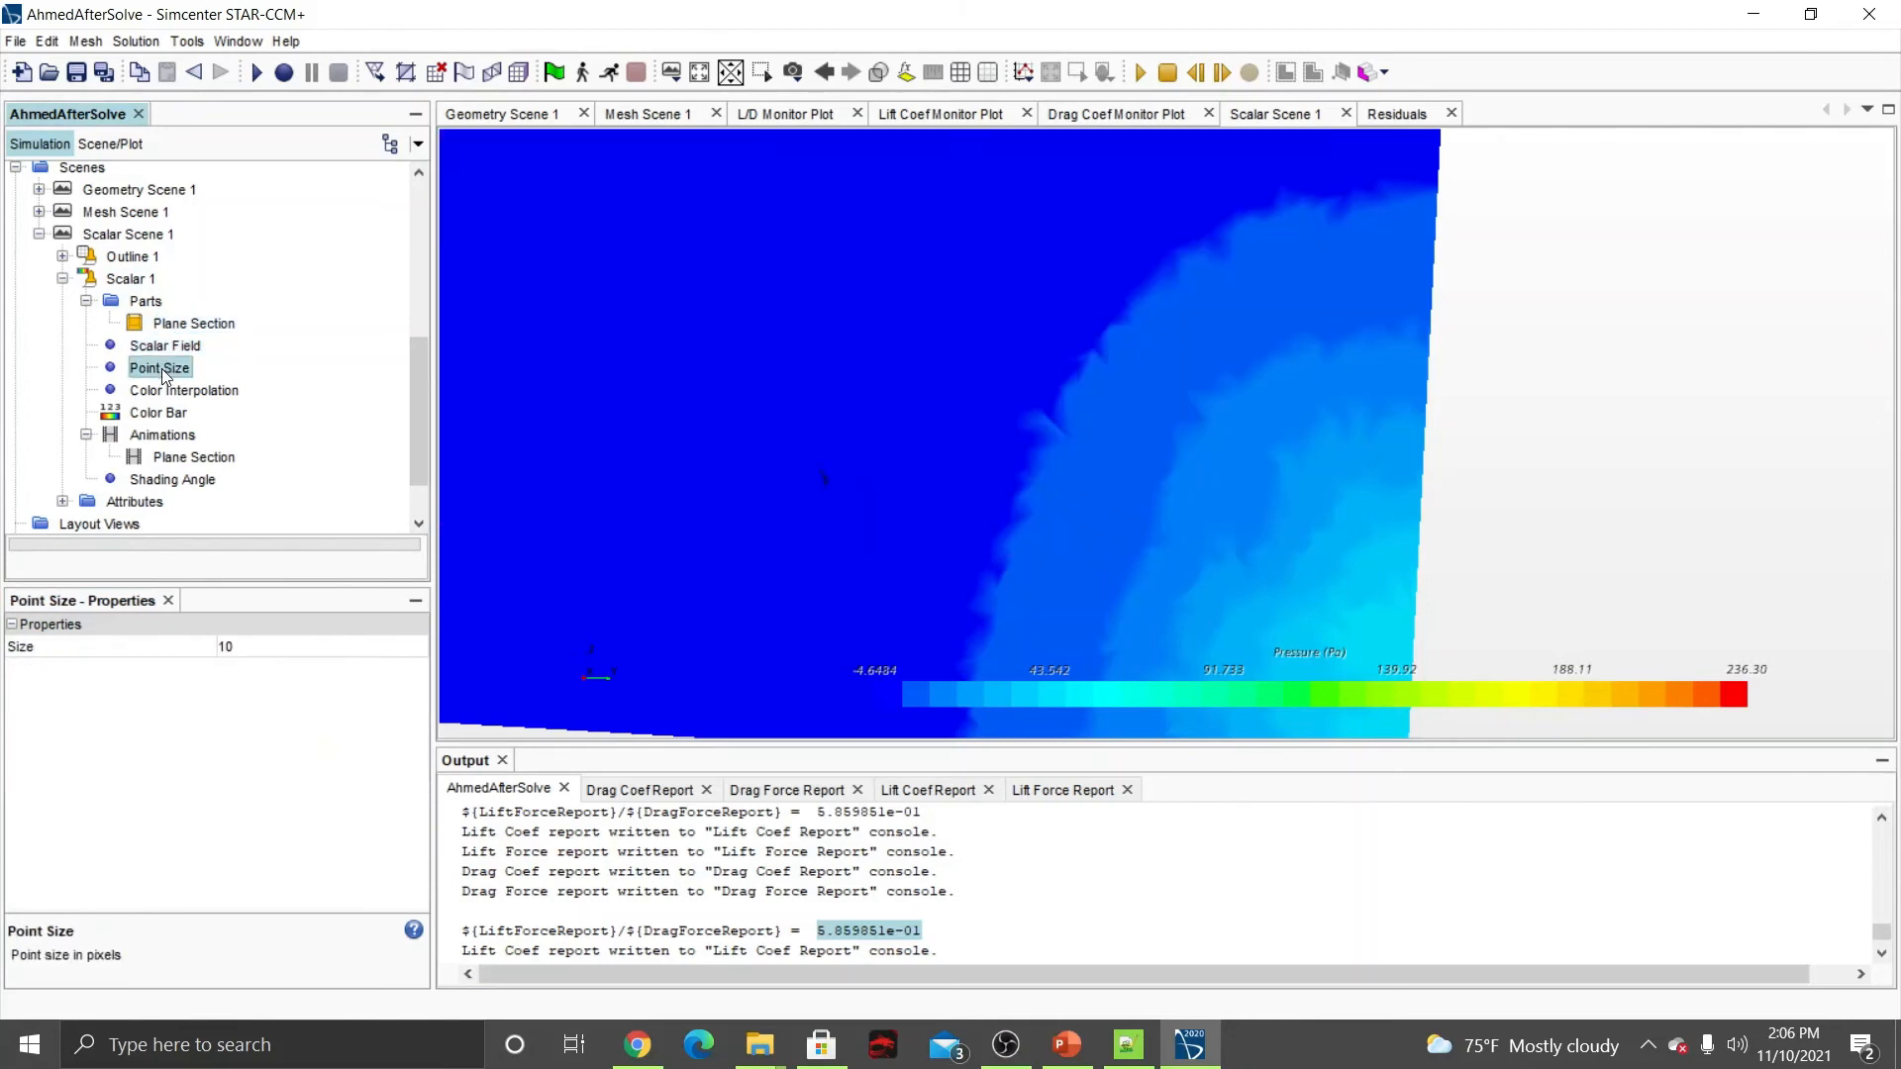
pyautogui.click(161, 416)
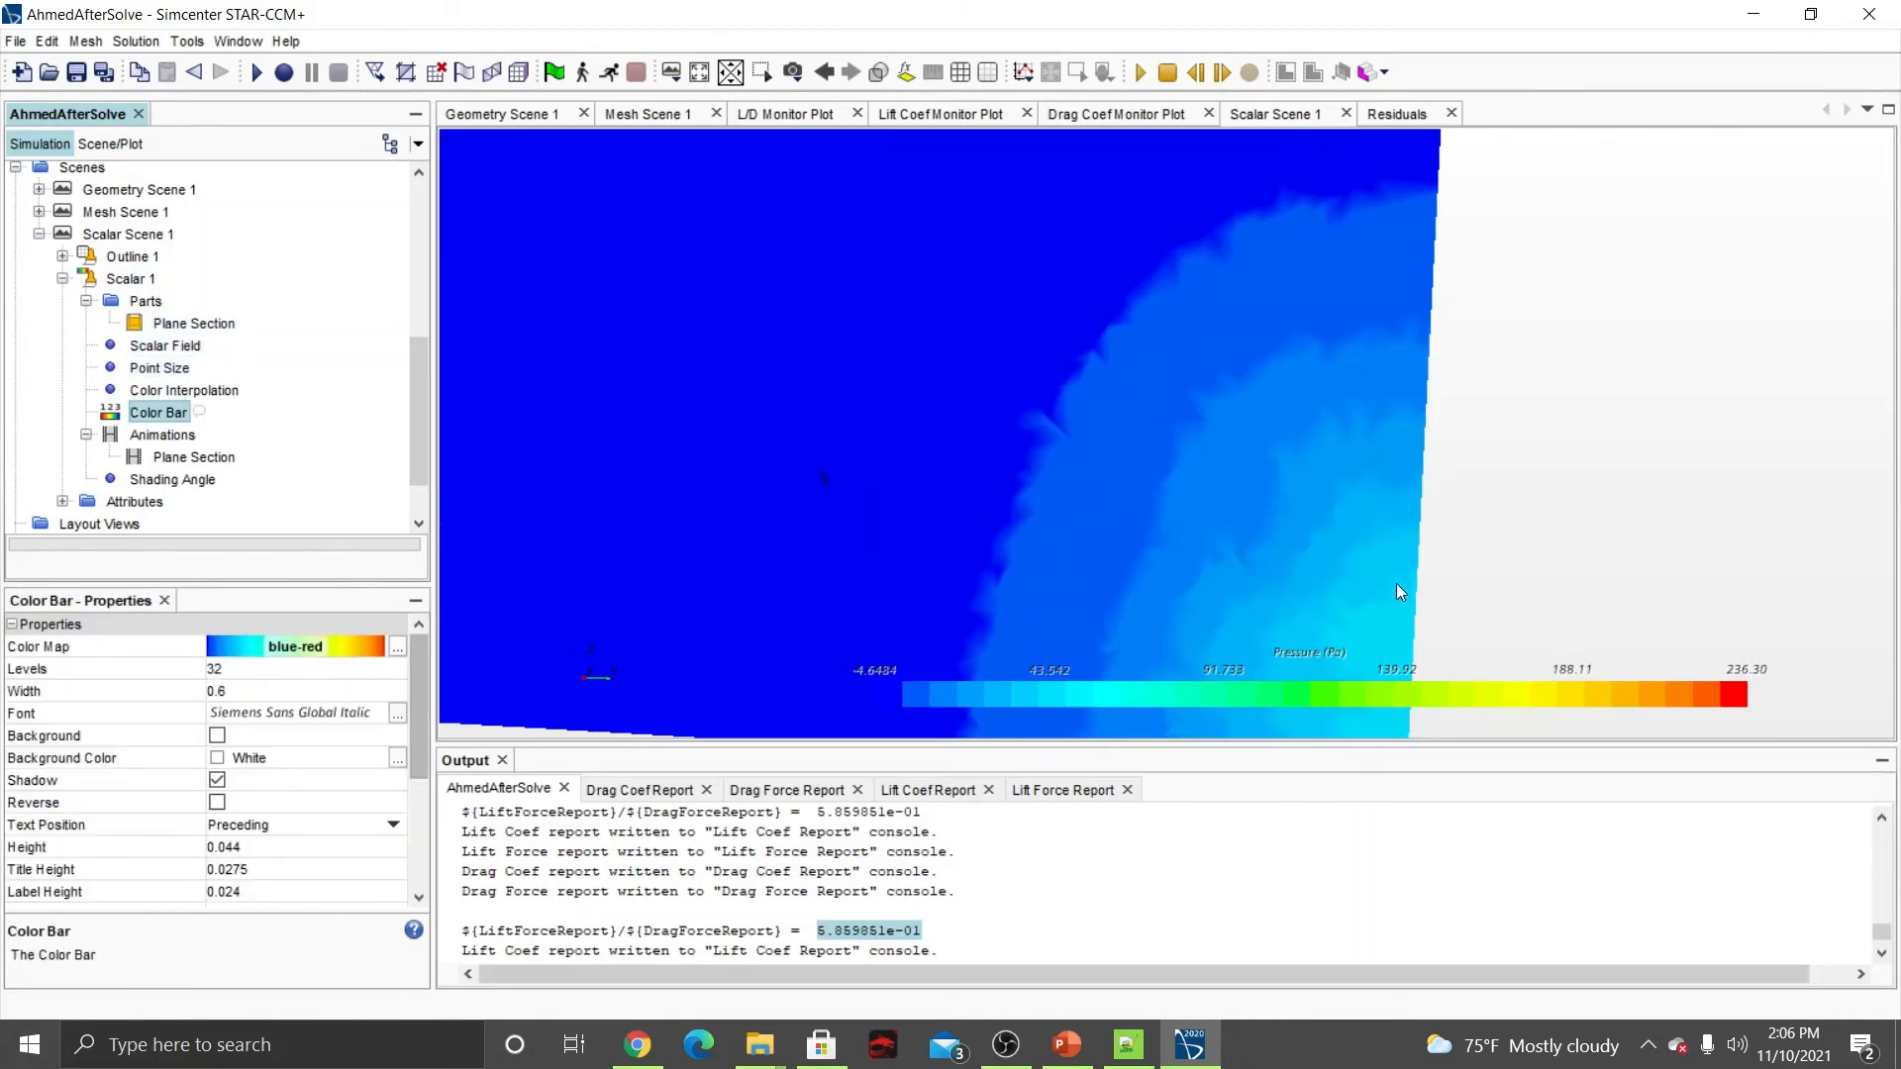
pyautogui.moveTo(1396, 591); pyautogui.dragTo(832, 328, button='middle')
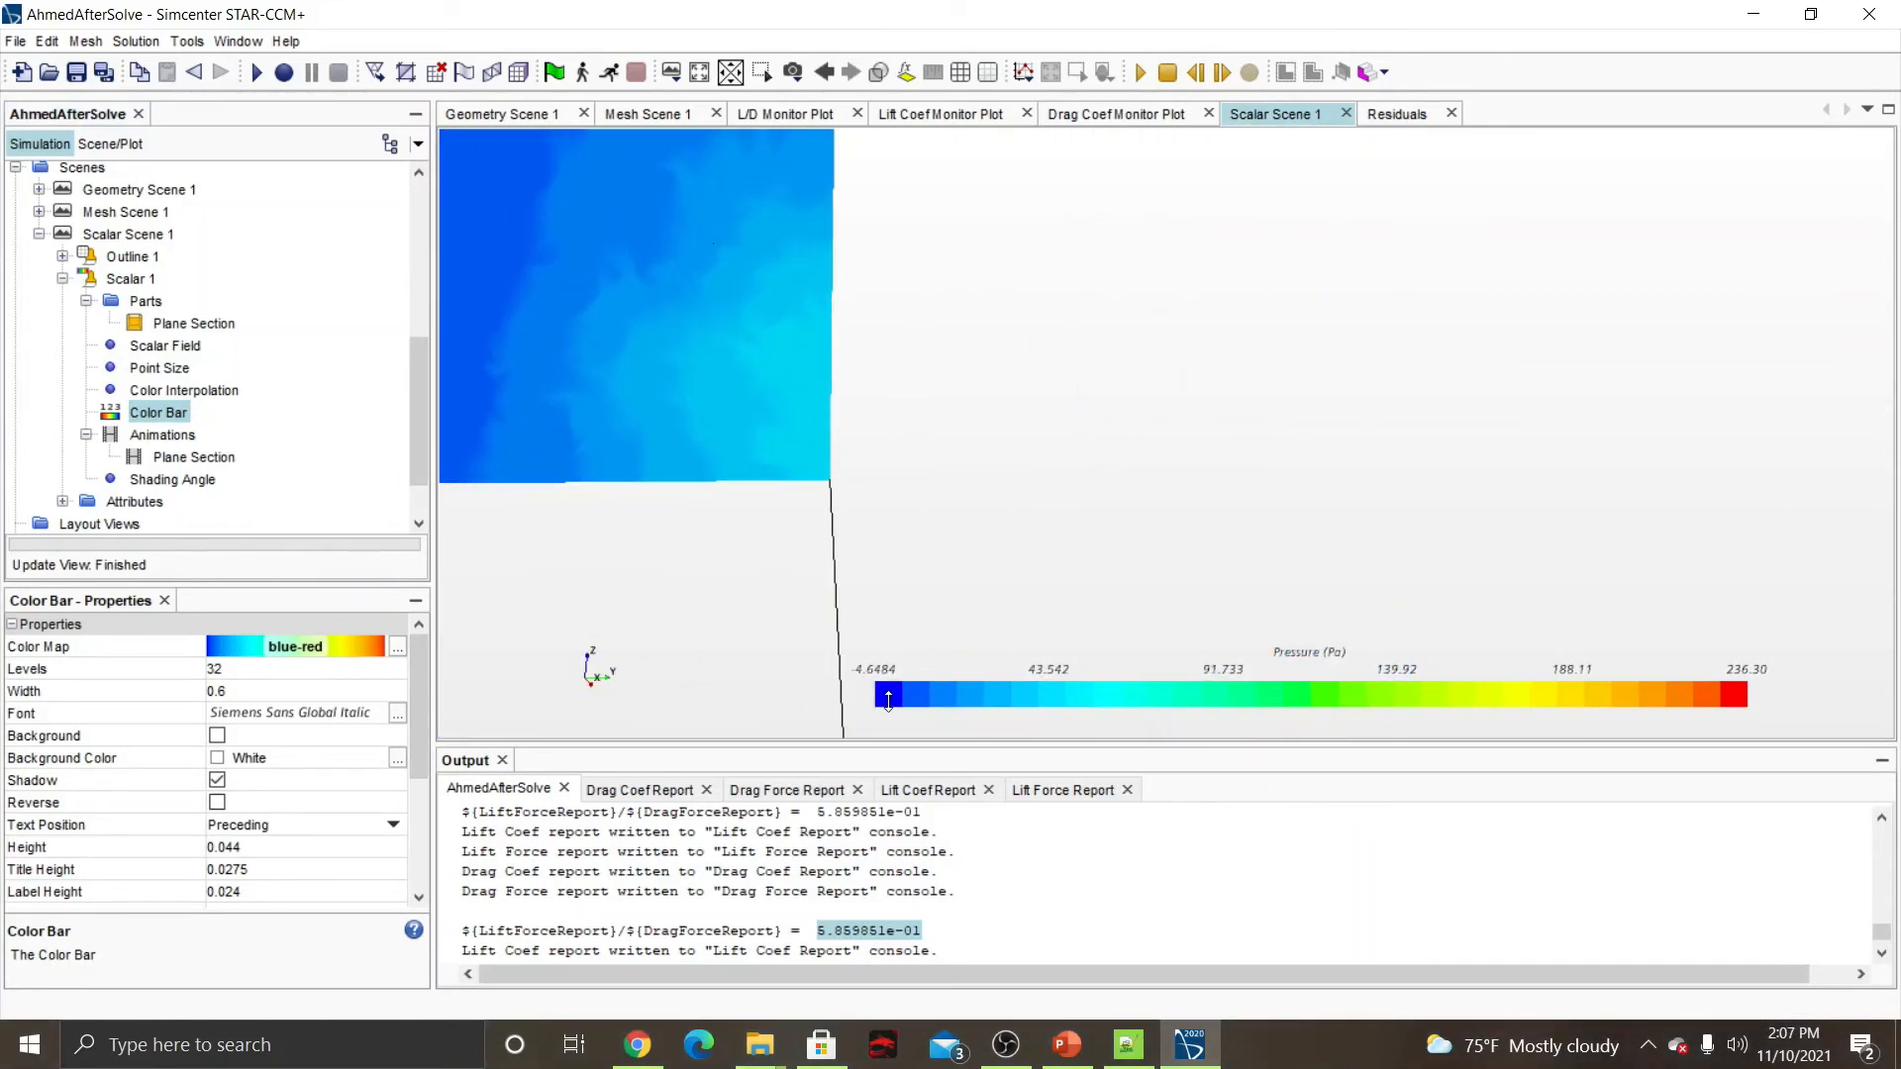
pyautogui.click(263, 670)
pyautogui.write('10')
pyautogui.press('Return')
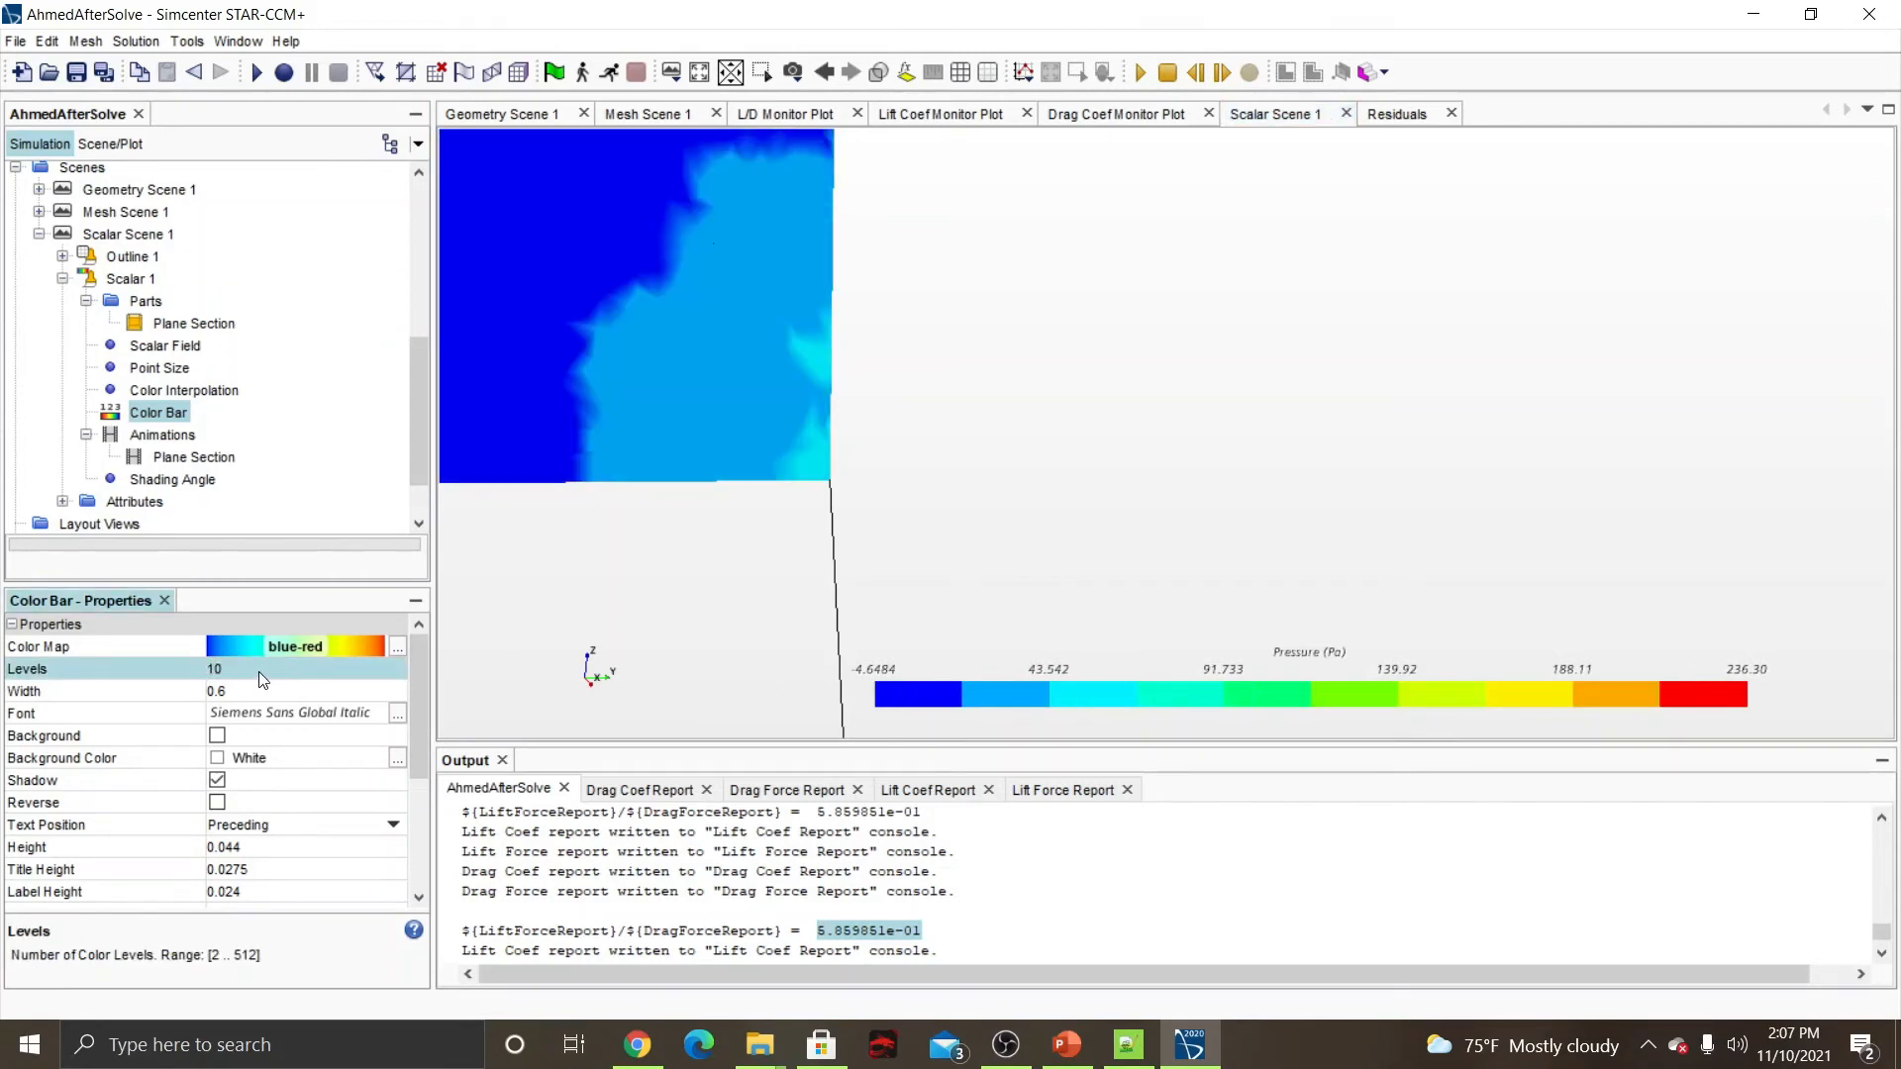
# Set the Scalar 1 displayer's Color Bar to 100 levels and view the Plane Section's smoothed contours.
pyautogui.click(260, 670)
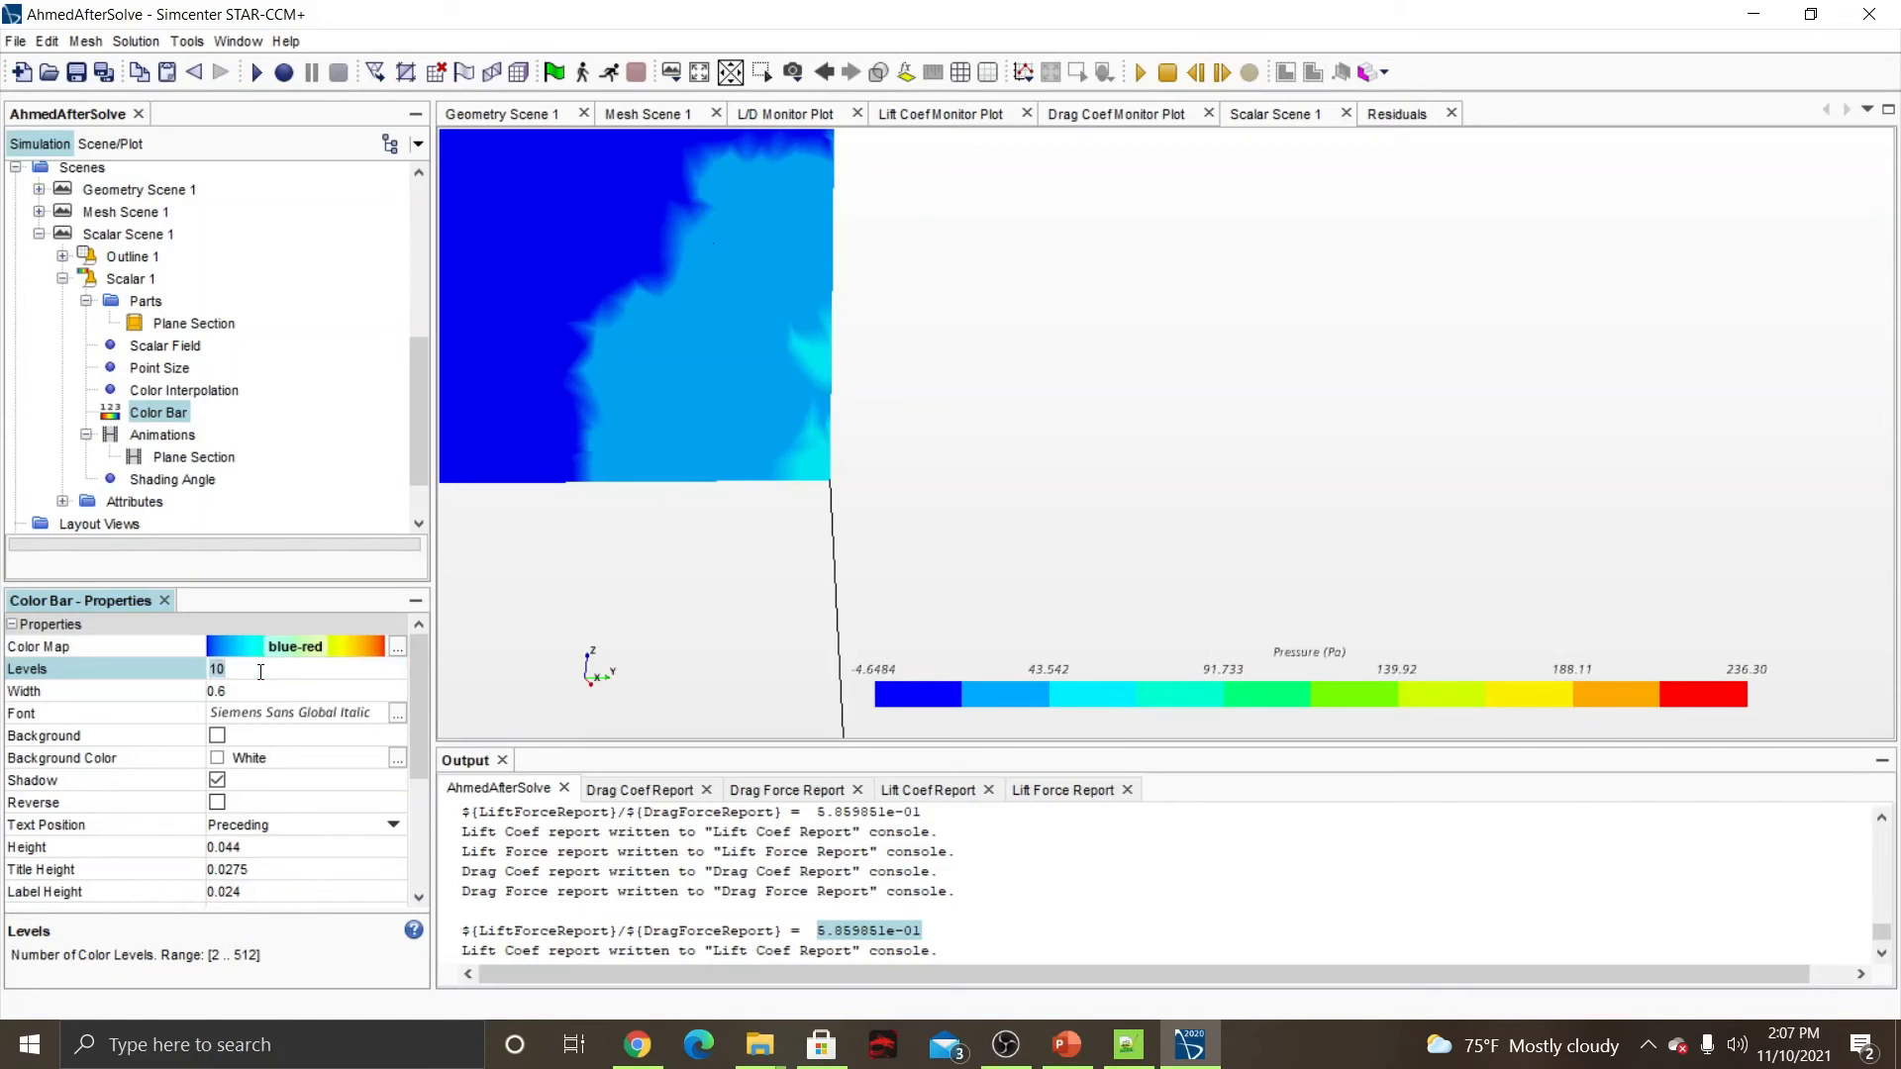
pyautogui.write('100')
pyautogui.press('Return')
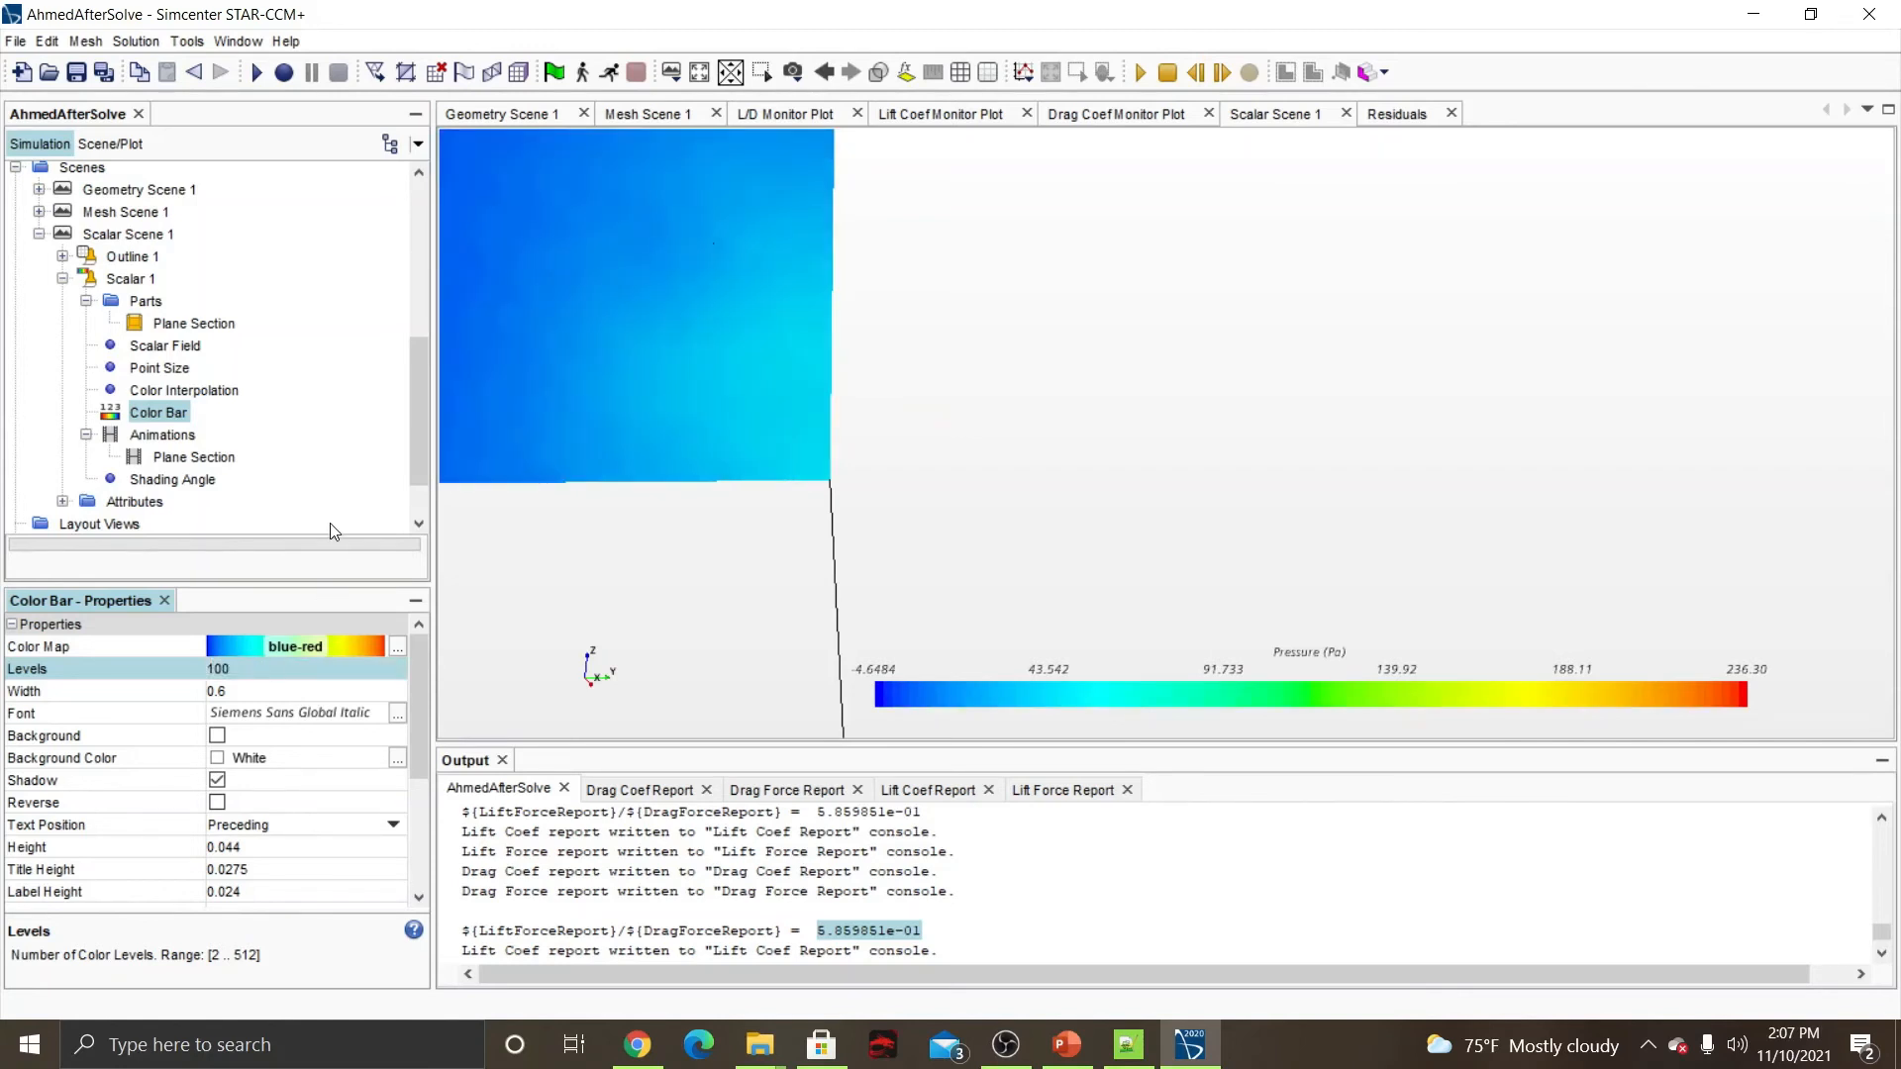
pyautogui.moveTo(781, 383); pyautogui.dragTo(1039, 502)
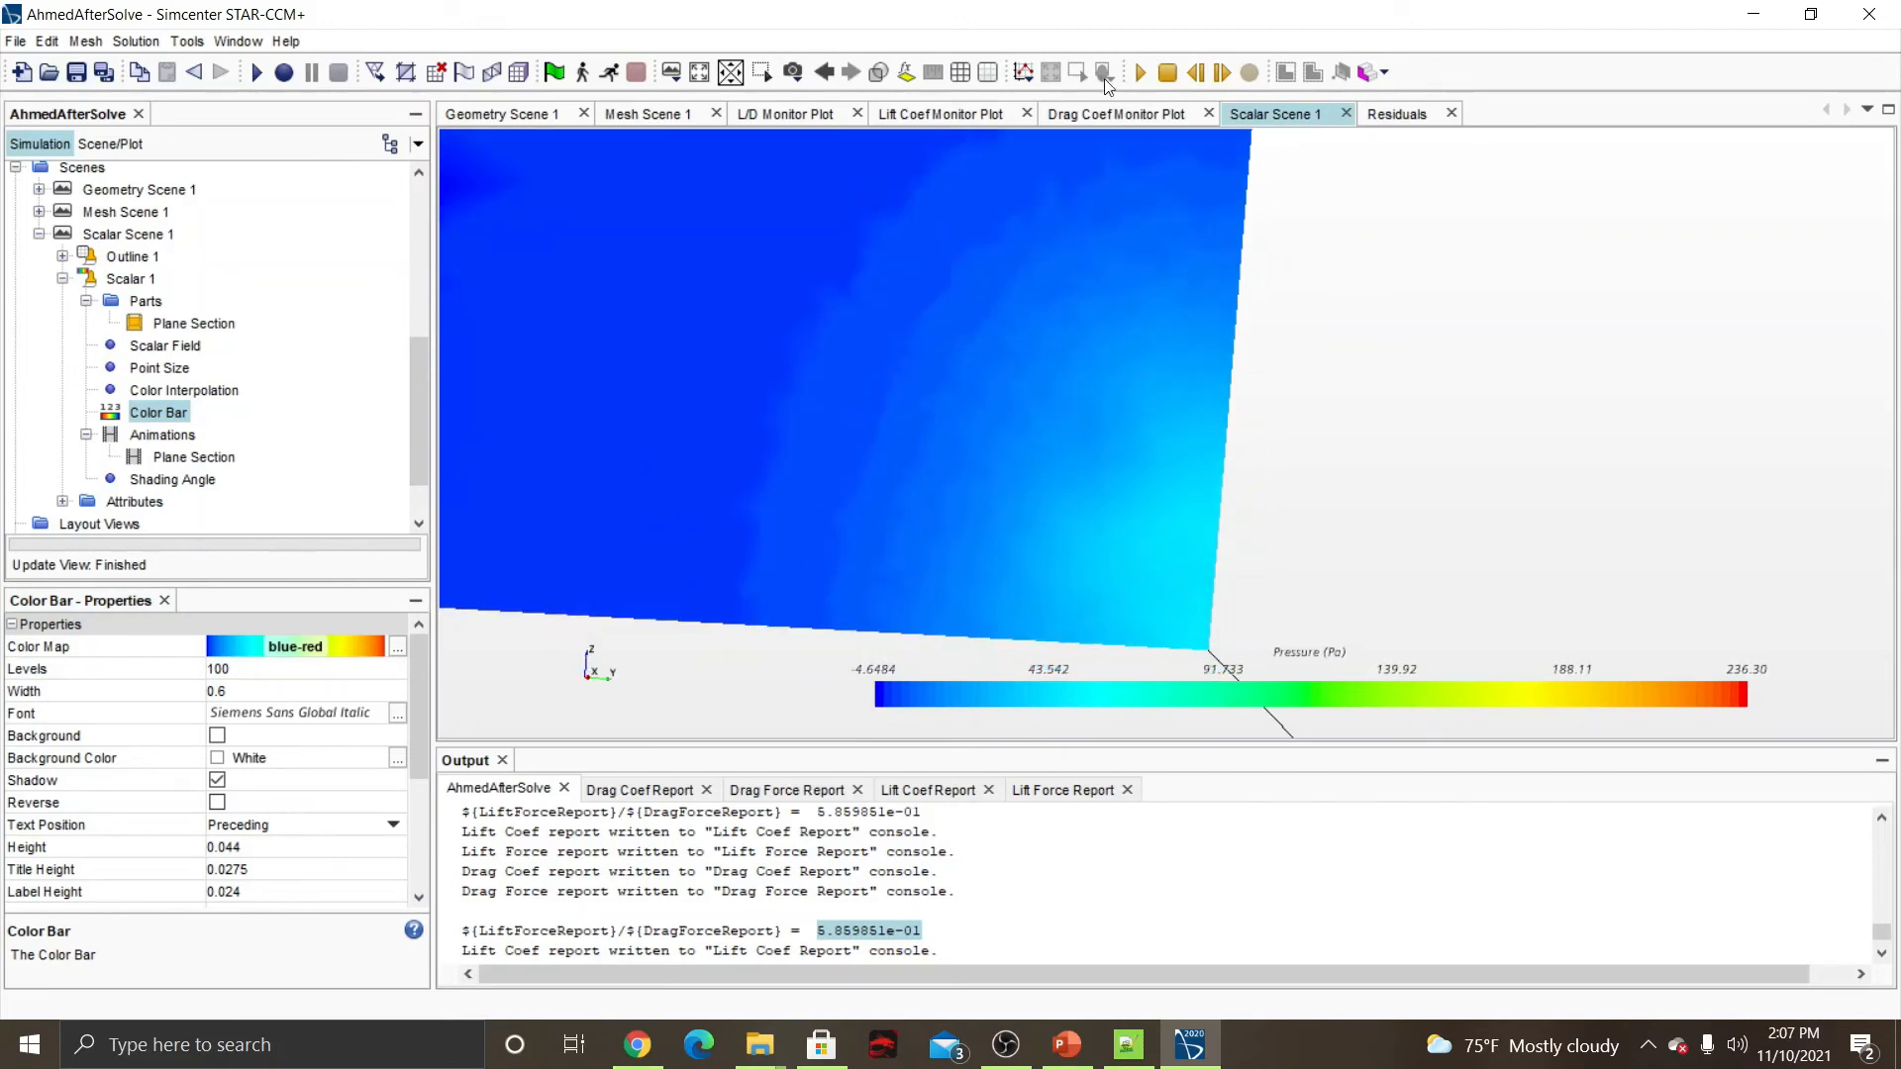
# Play and pause the Plane Section sweep with the smoothed contours, and view the section together with the body outline.
pyautogui.click(1139, 73)
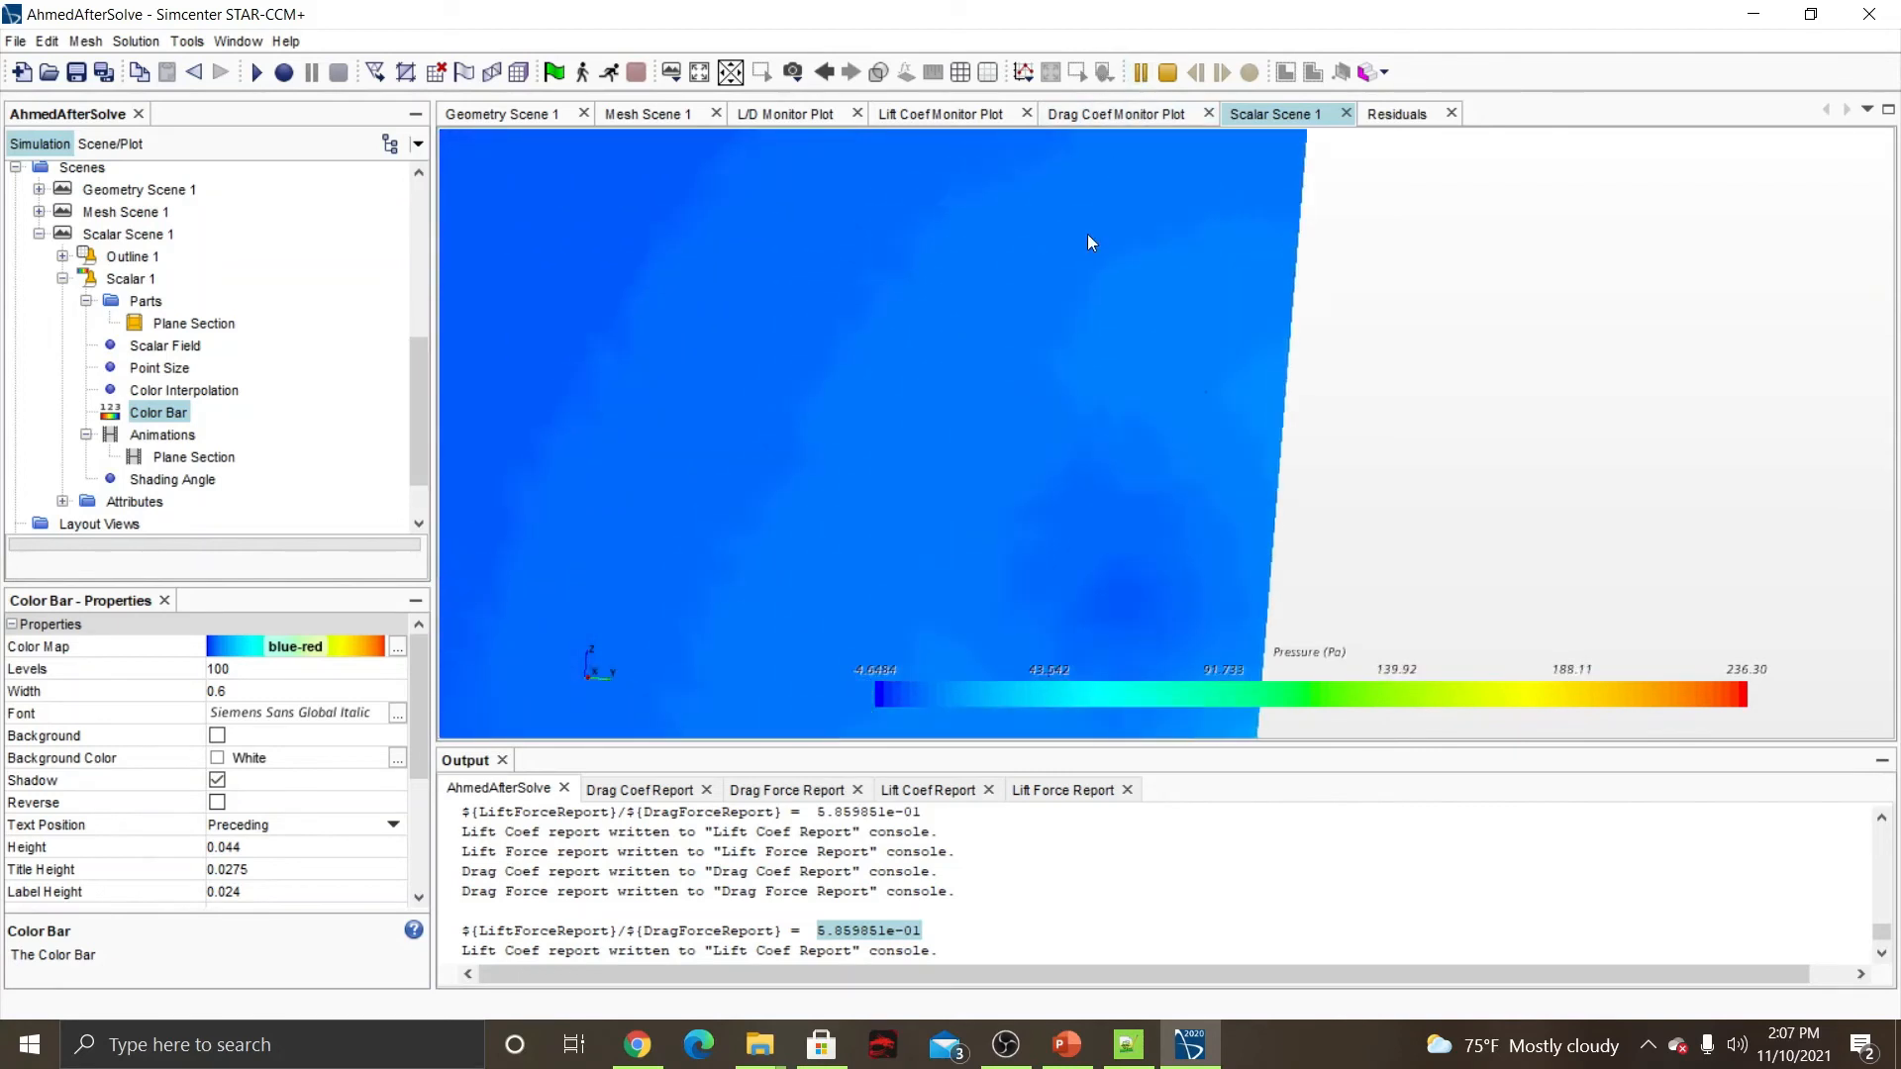
pyautogui.click(1142, 73)
pyautogui.scroll(5, 1083, 469)
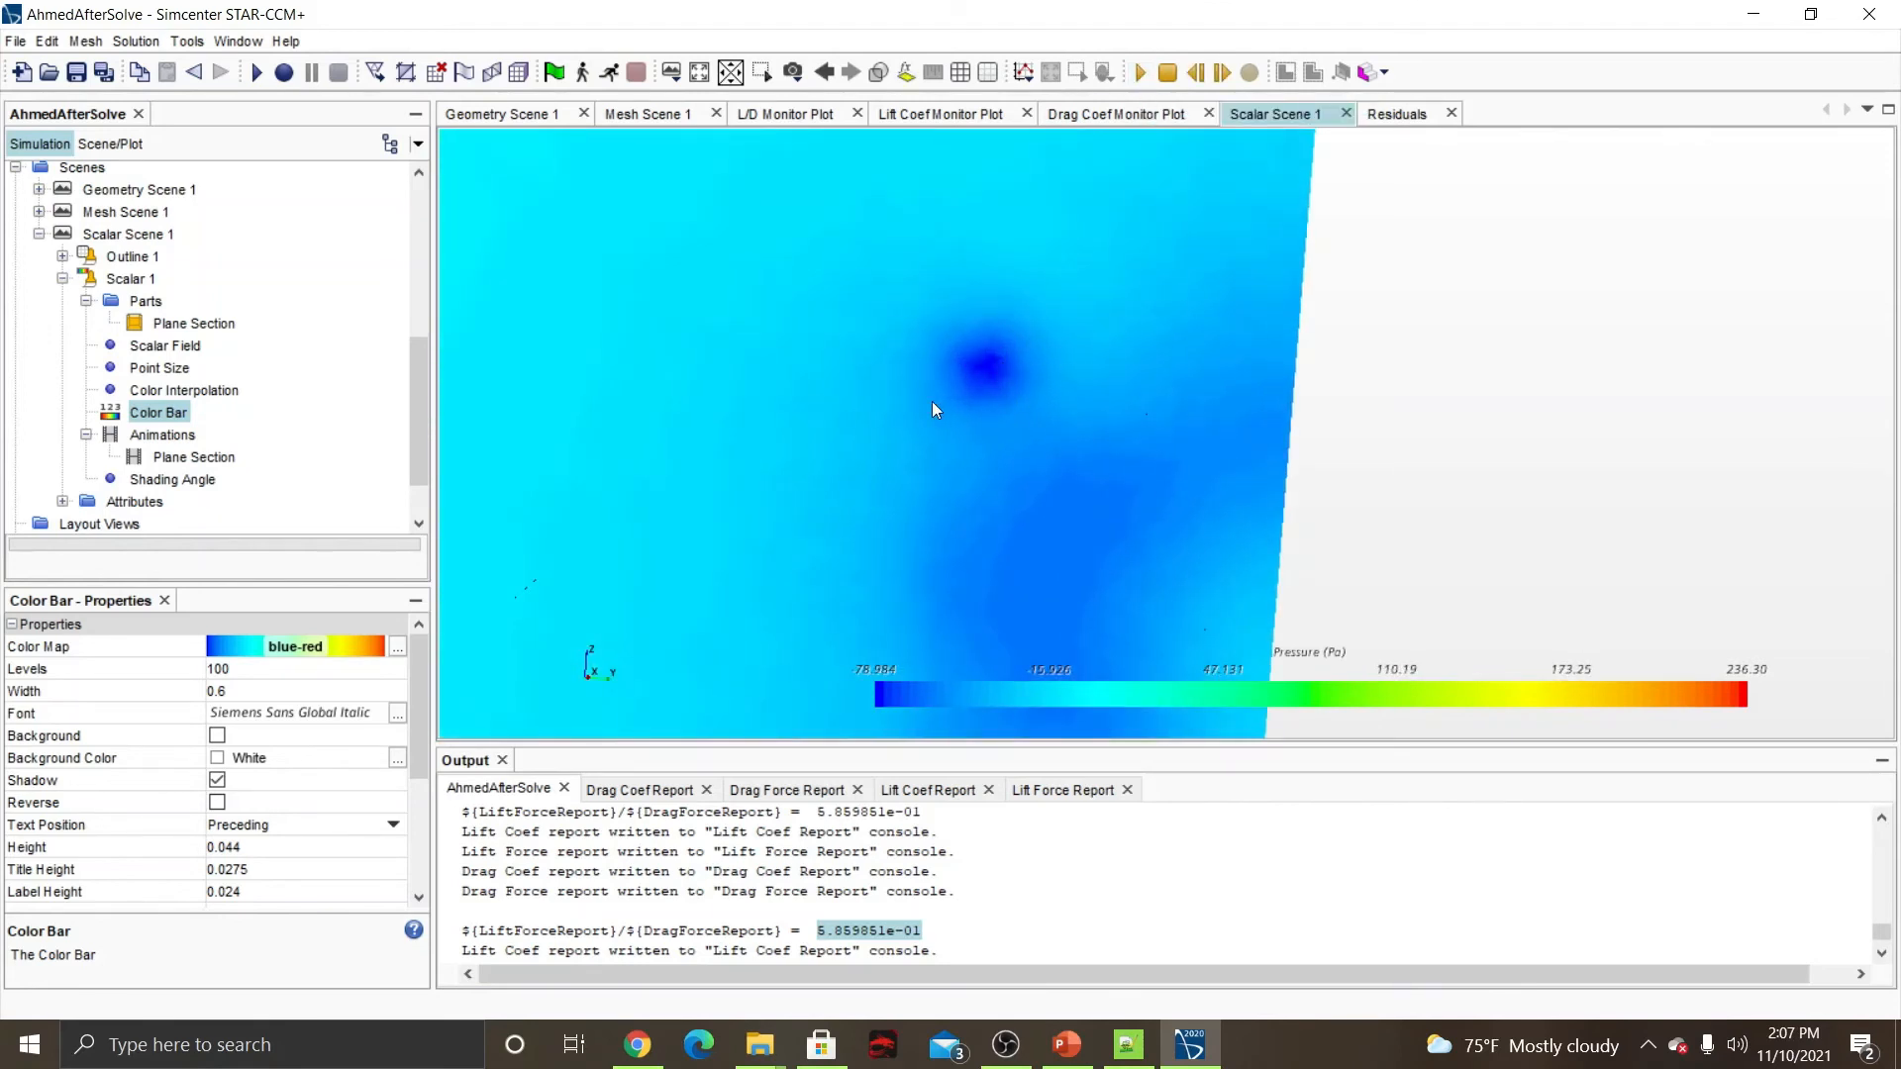
pyautogui.moveTo(931, 401); pyautogui.dragTo(868, 376)
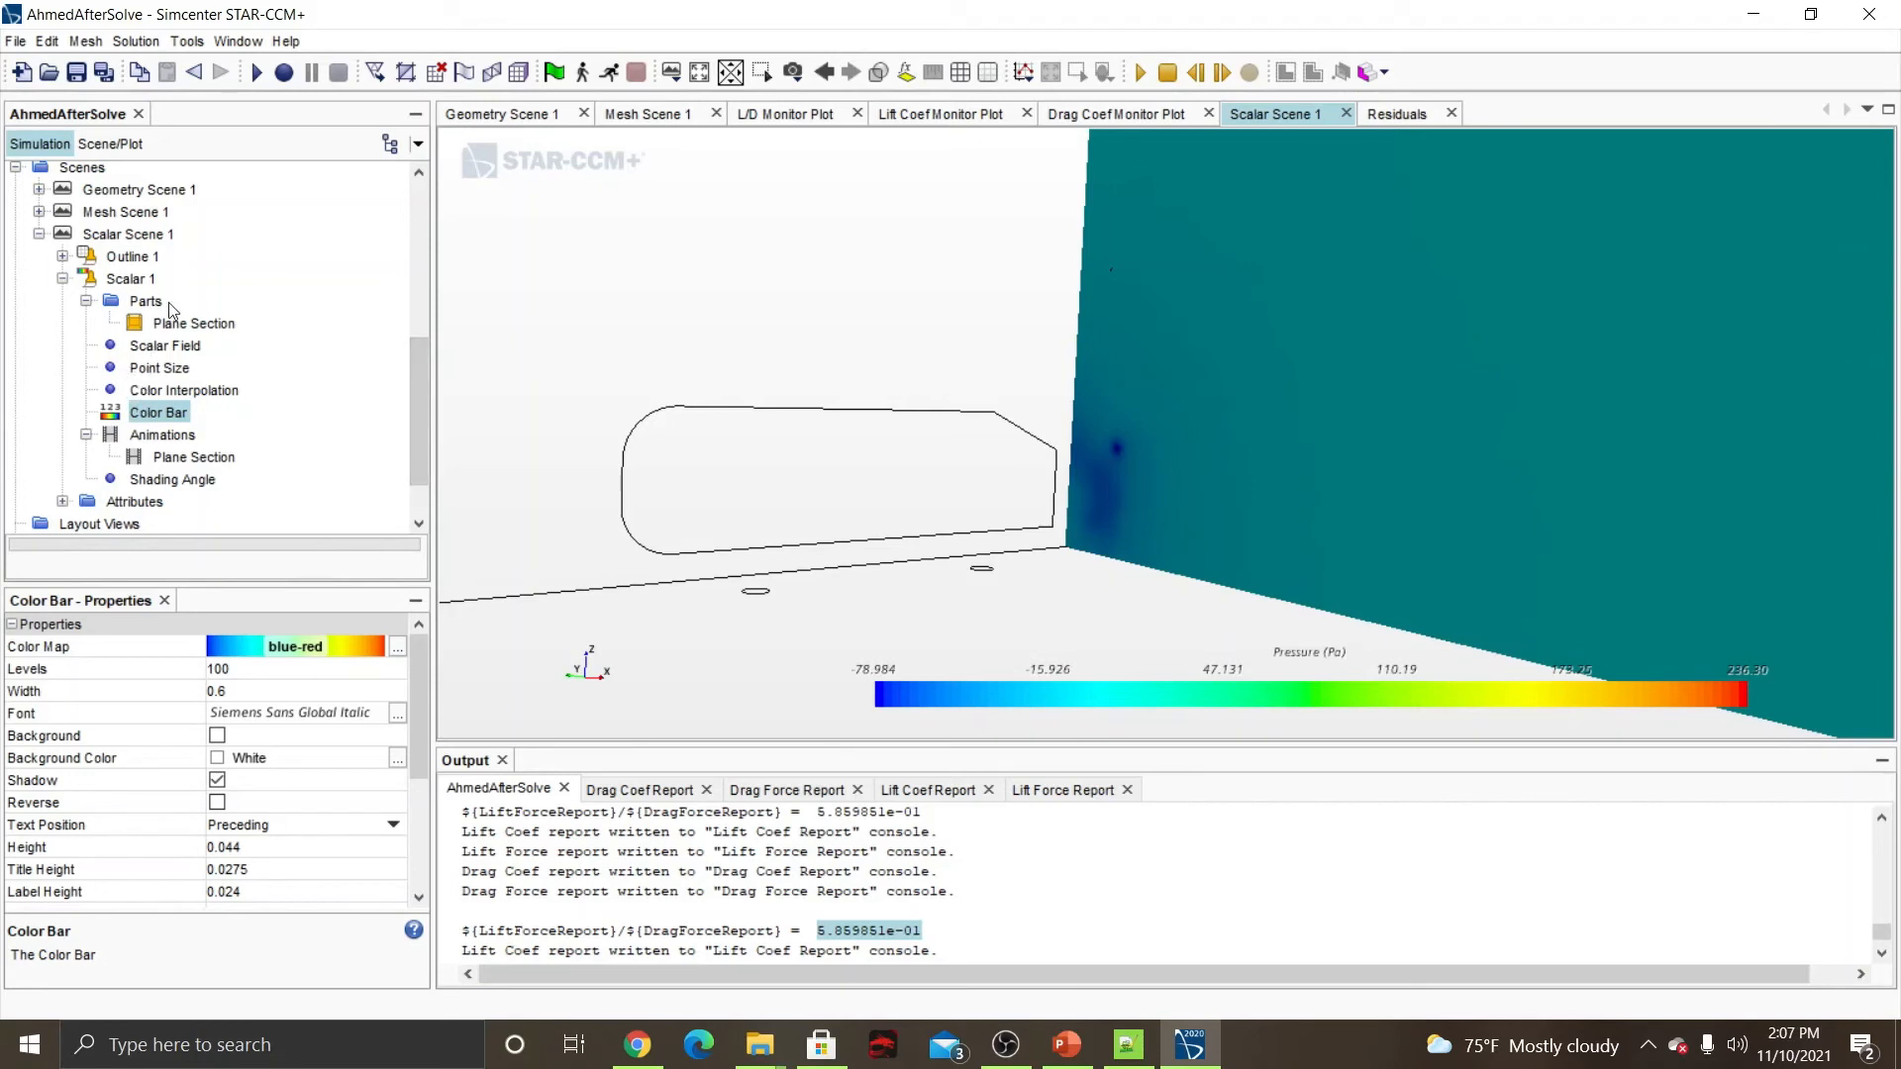
# Open the Plane Section derived part for editing in the current scene.
pyautogui.scroll(3, 243, 411)
pyautogui.scroll(-2, 201, 411)
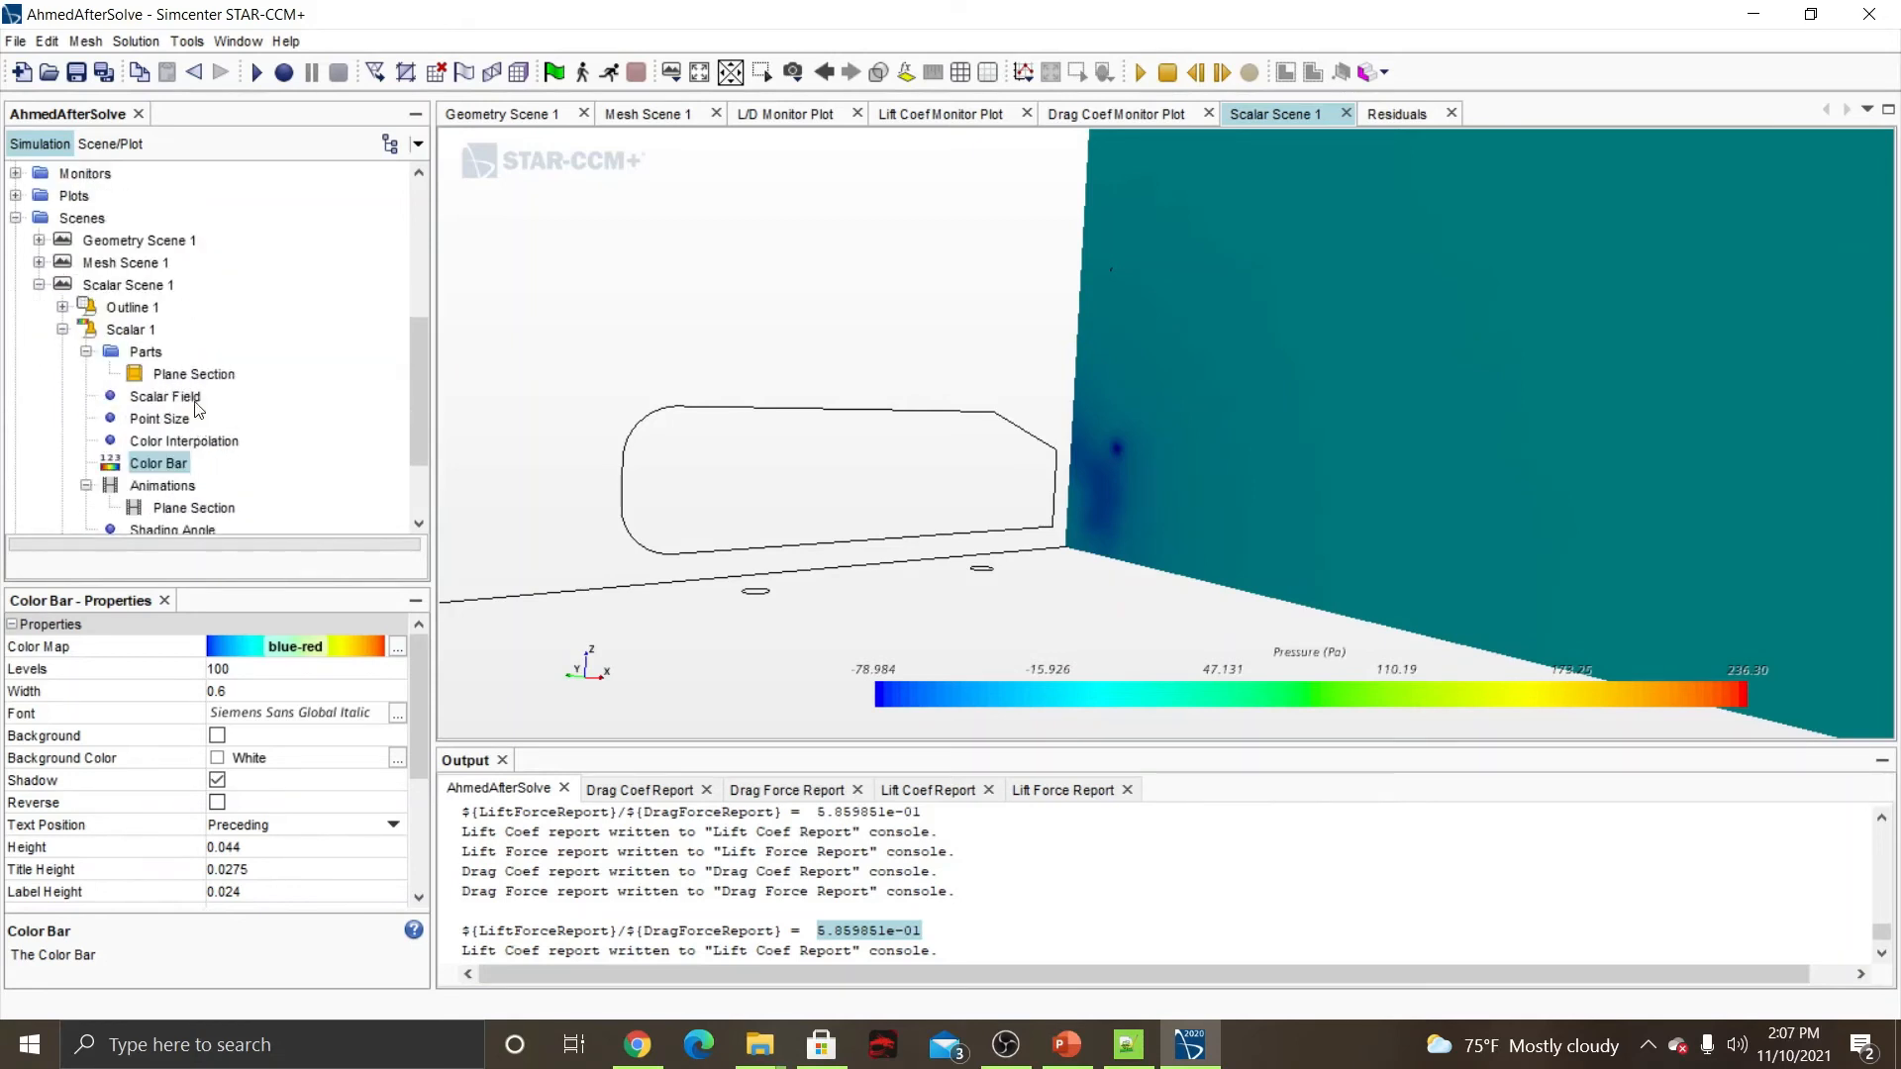
pyautogui.click(146, 354)
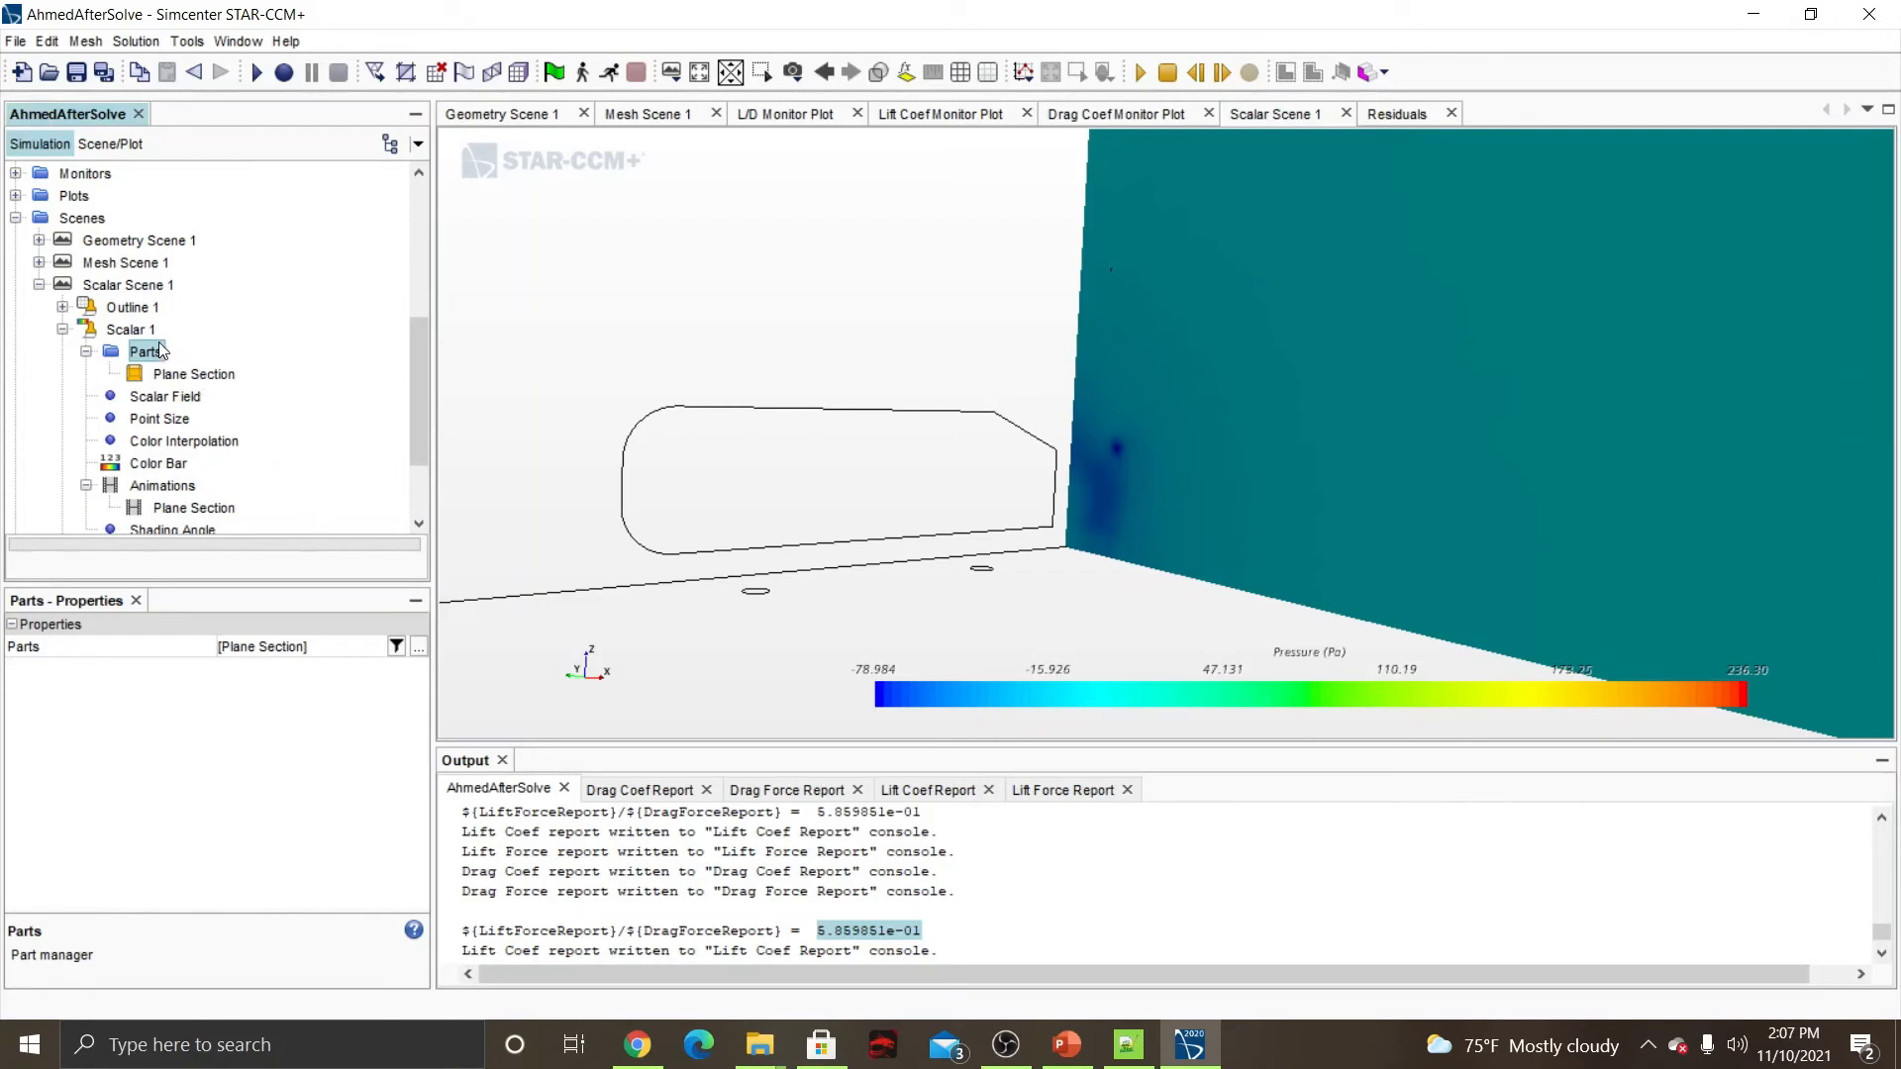
pyautogui.scroll(5, 159, 349)
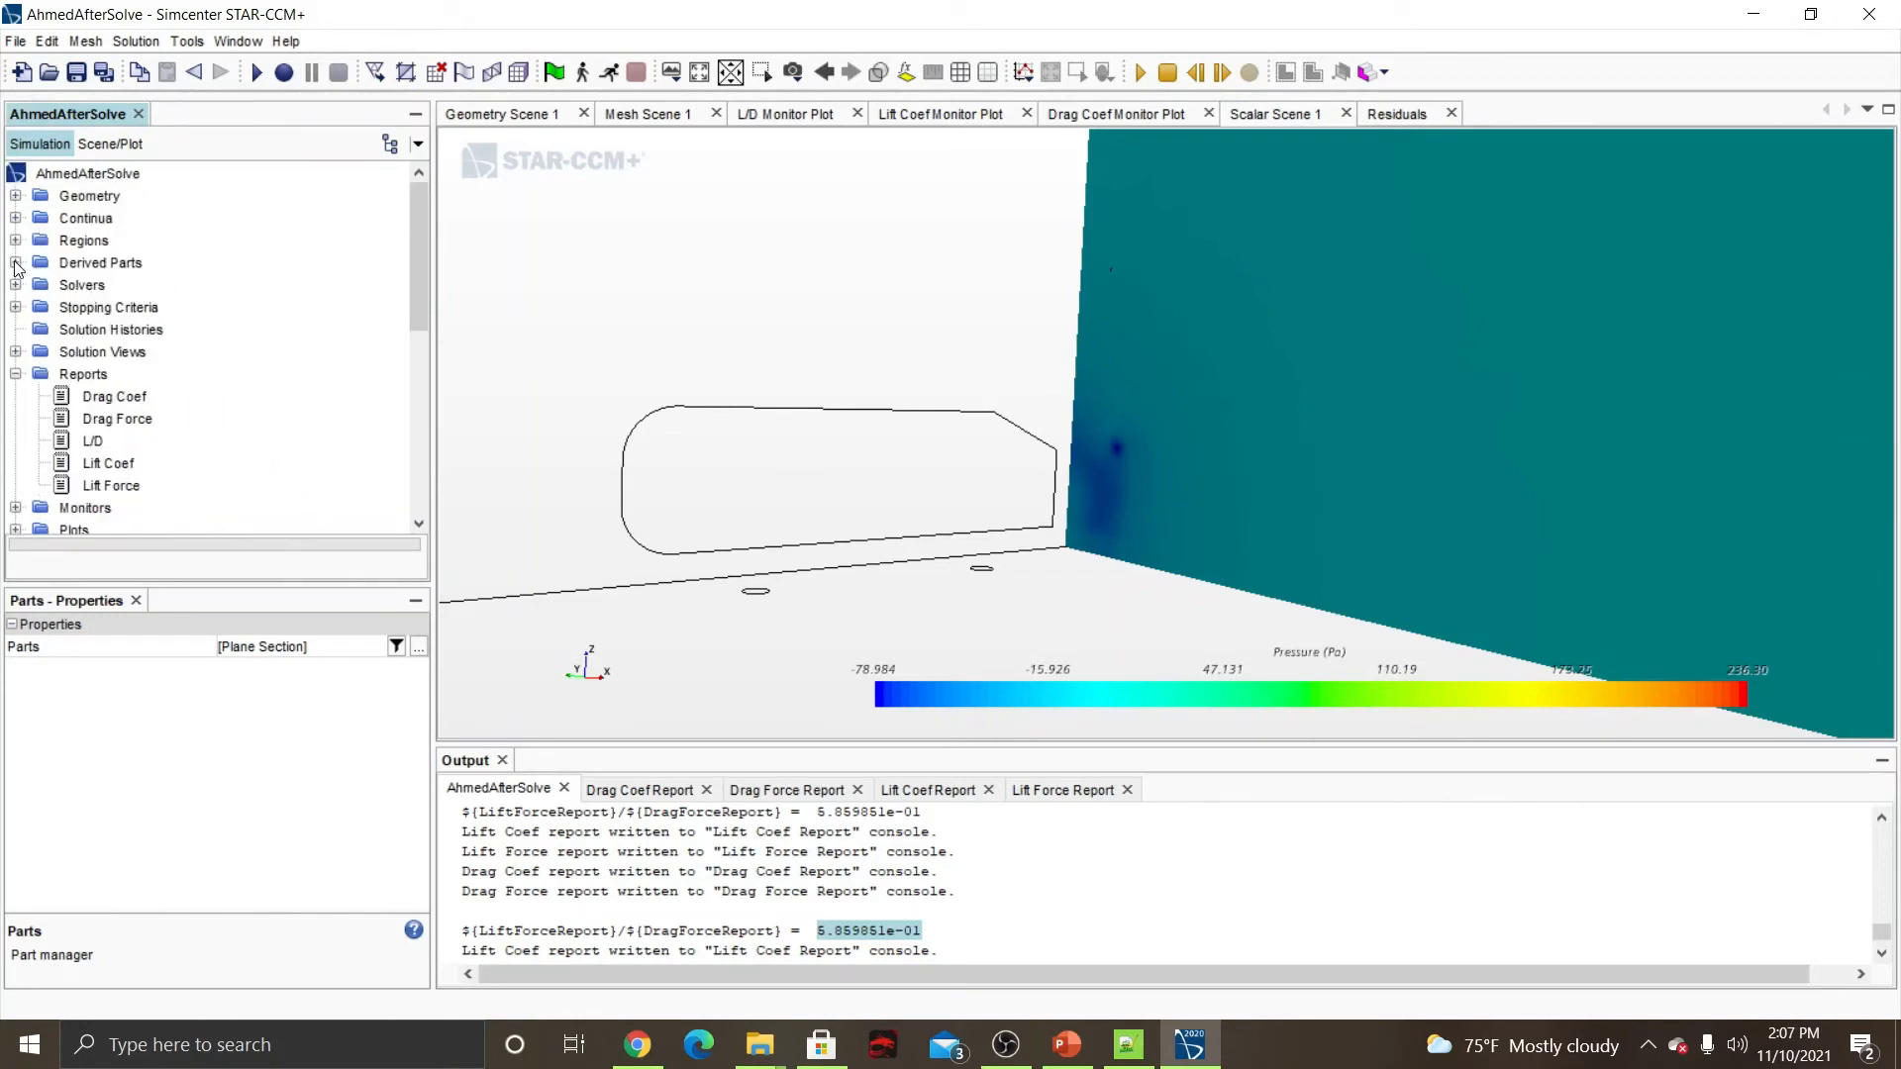
pyautogui.click(16, 263)
pyautogui.click(105, 286)
pyautogui.rightClick(105, 288)
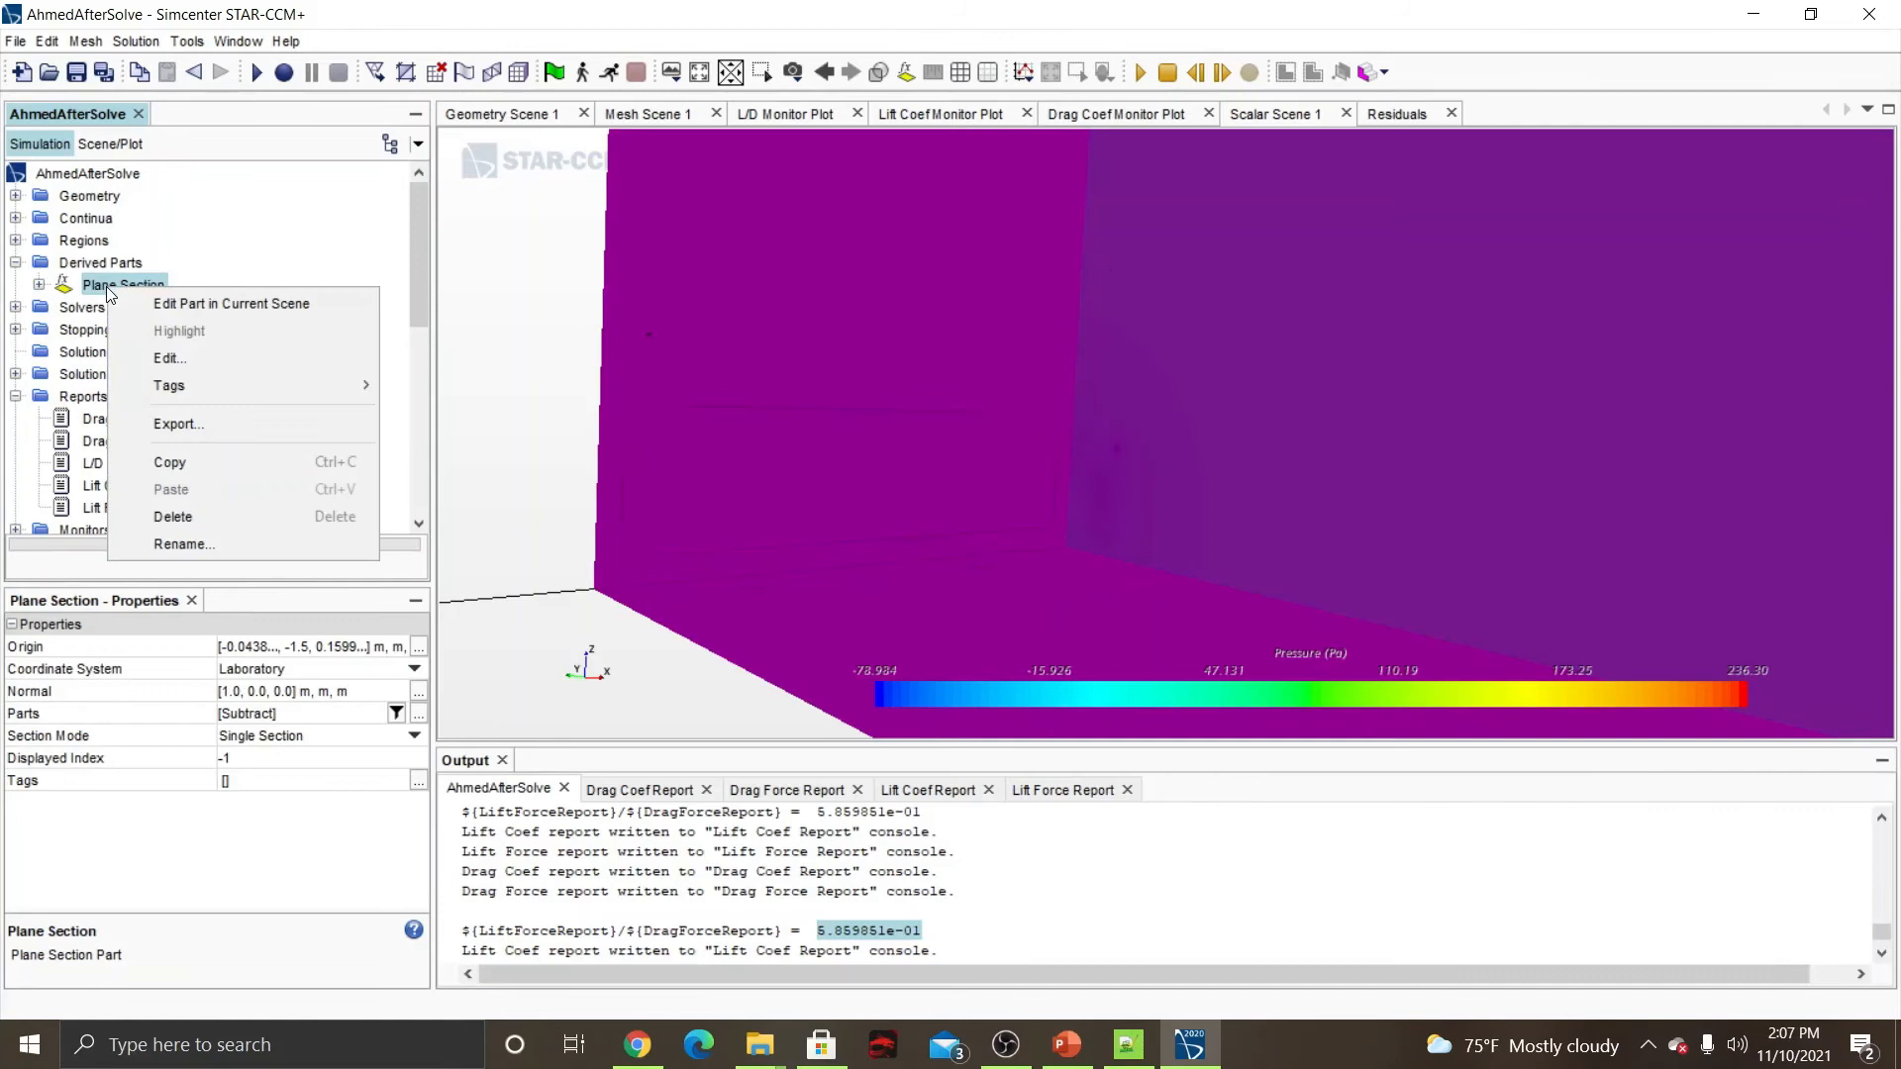
pyautogui.click(216, 307)
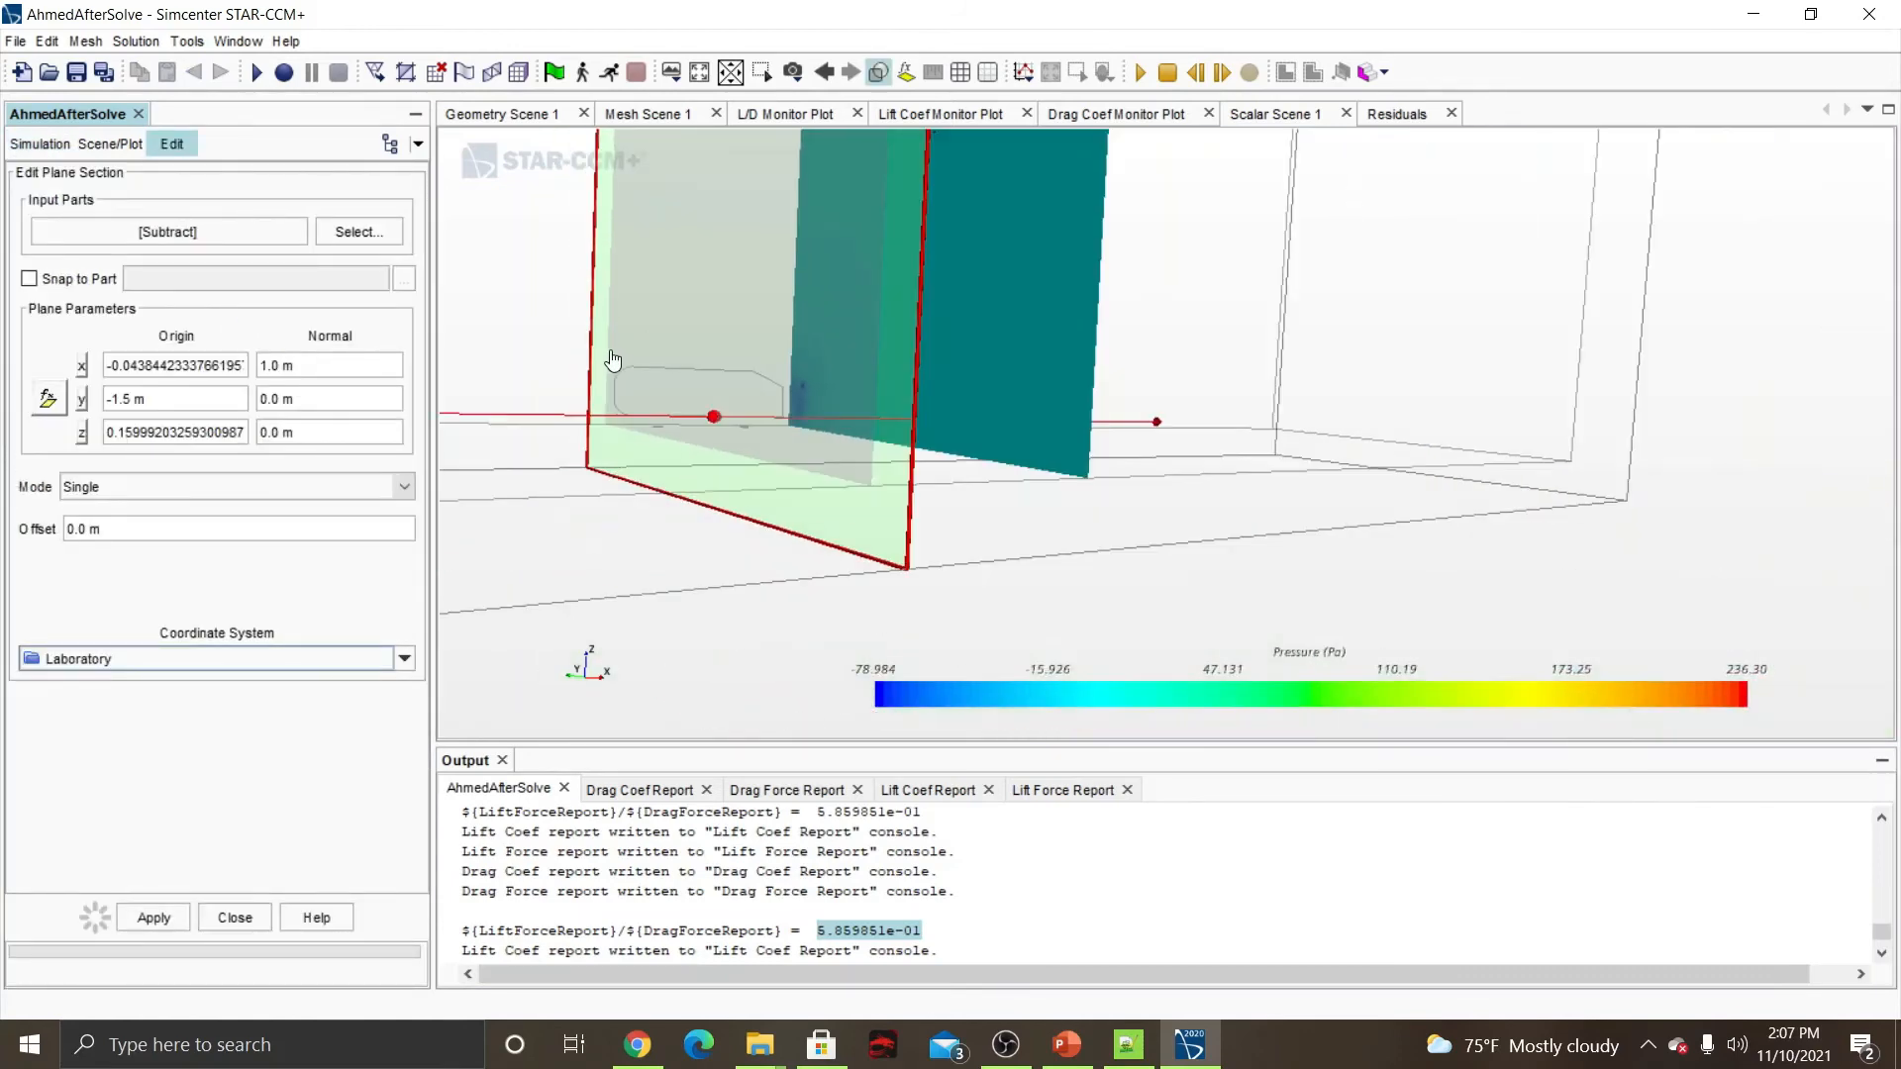
# Try turning the Plane Section's normal to the y direction, with 1 in y and 0 in x.
pyautogui.moveTo(934, 535); pyautogui.dragTo(986, 568)
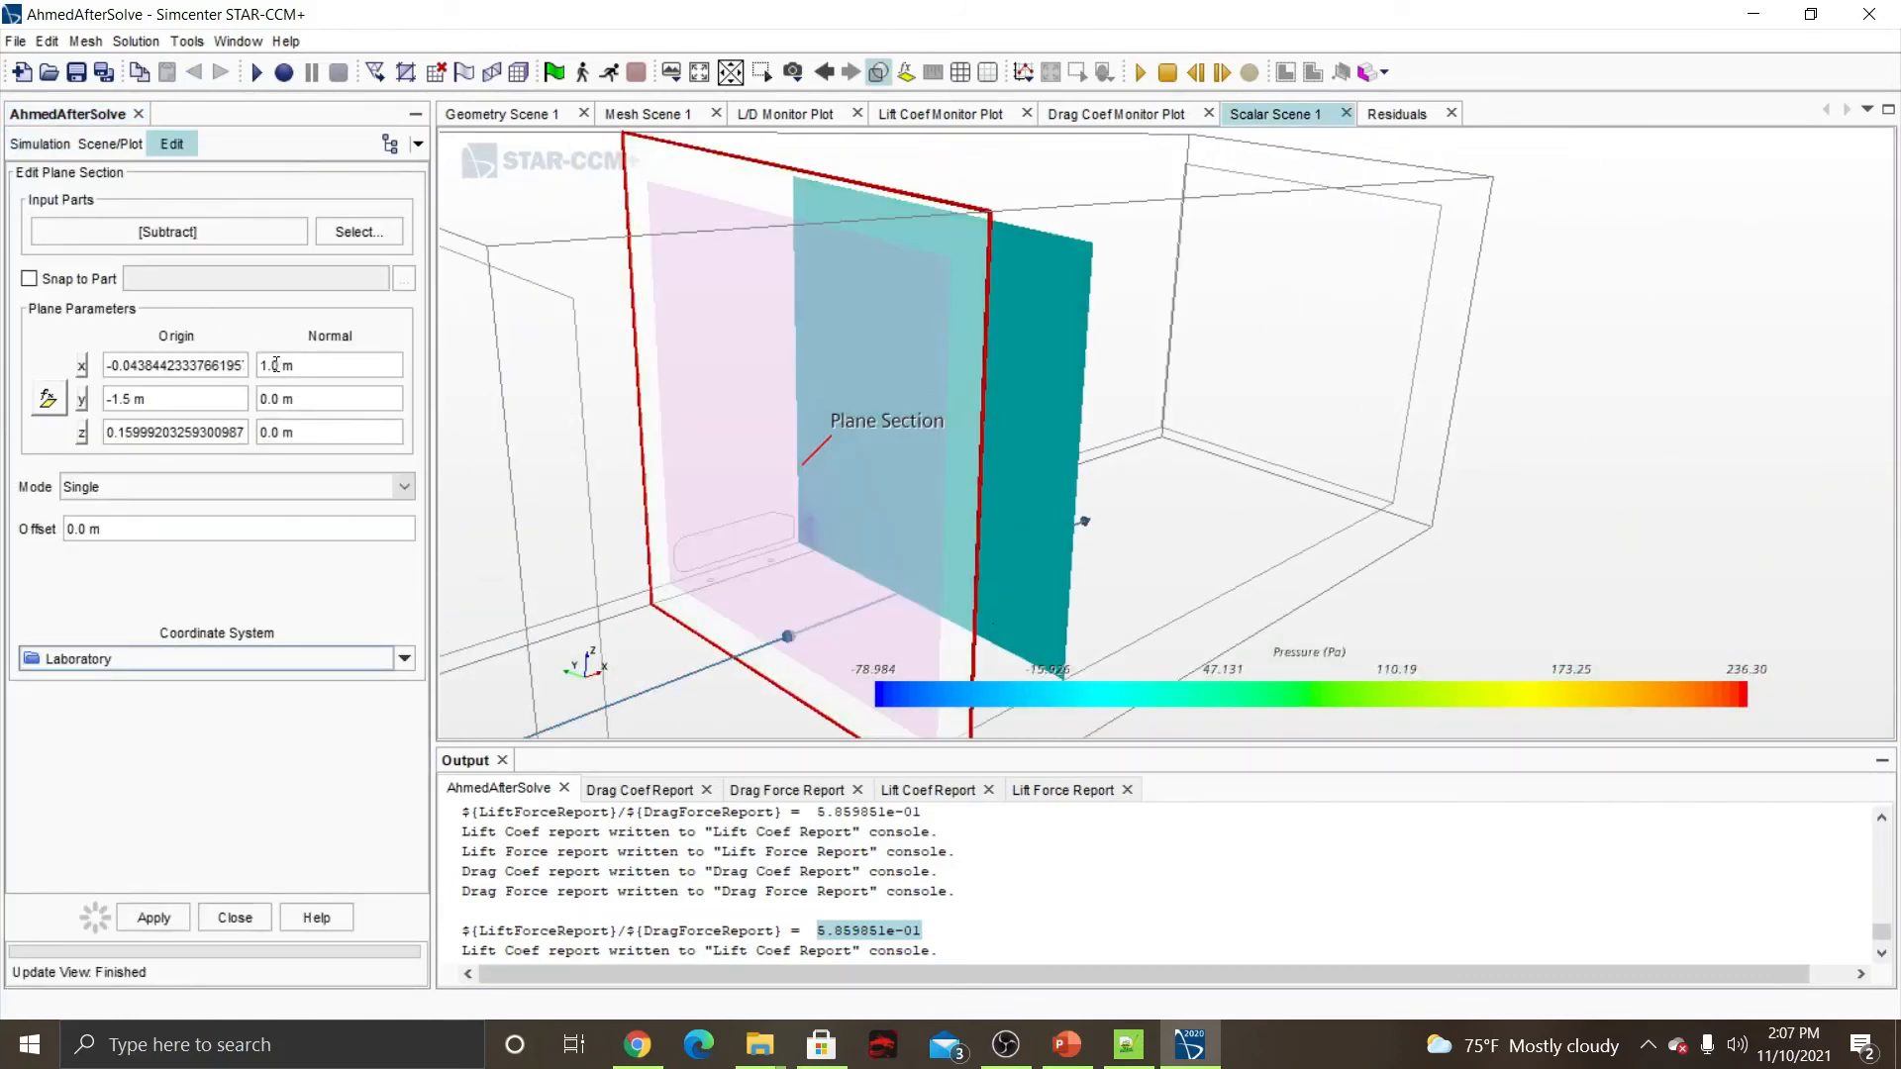
pyautogui.click(328, 399)
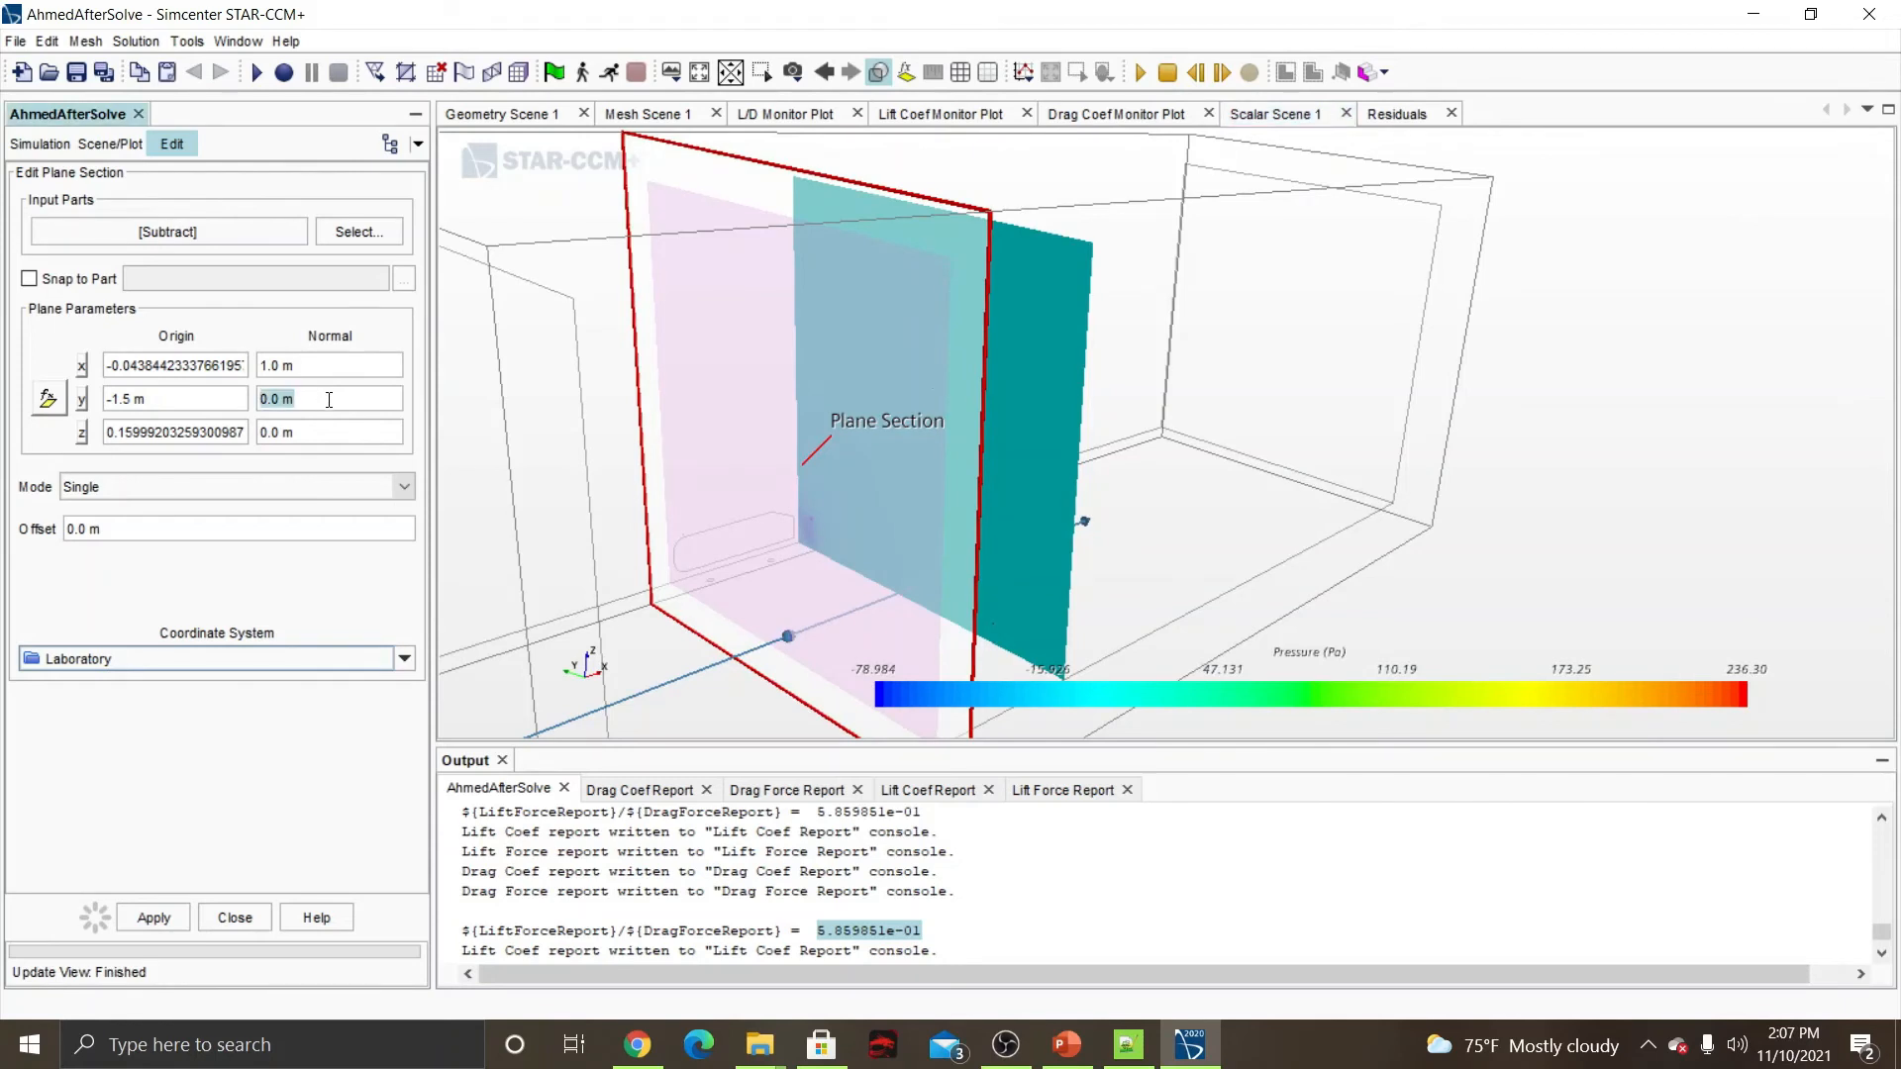
pyautogui.write('1')
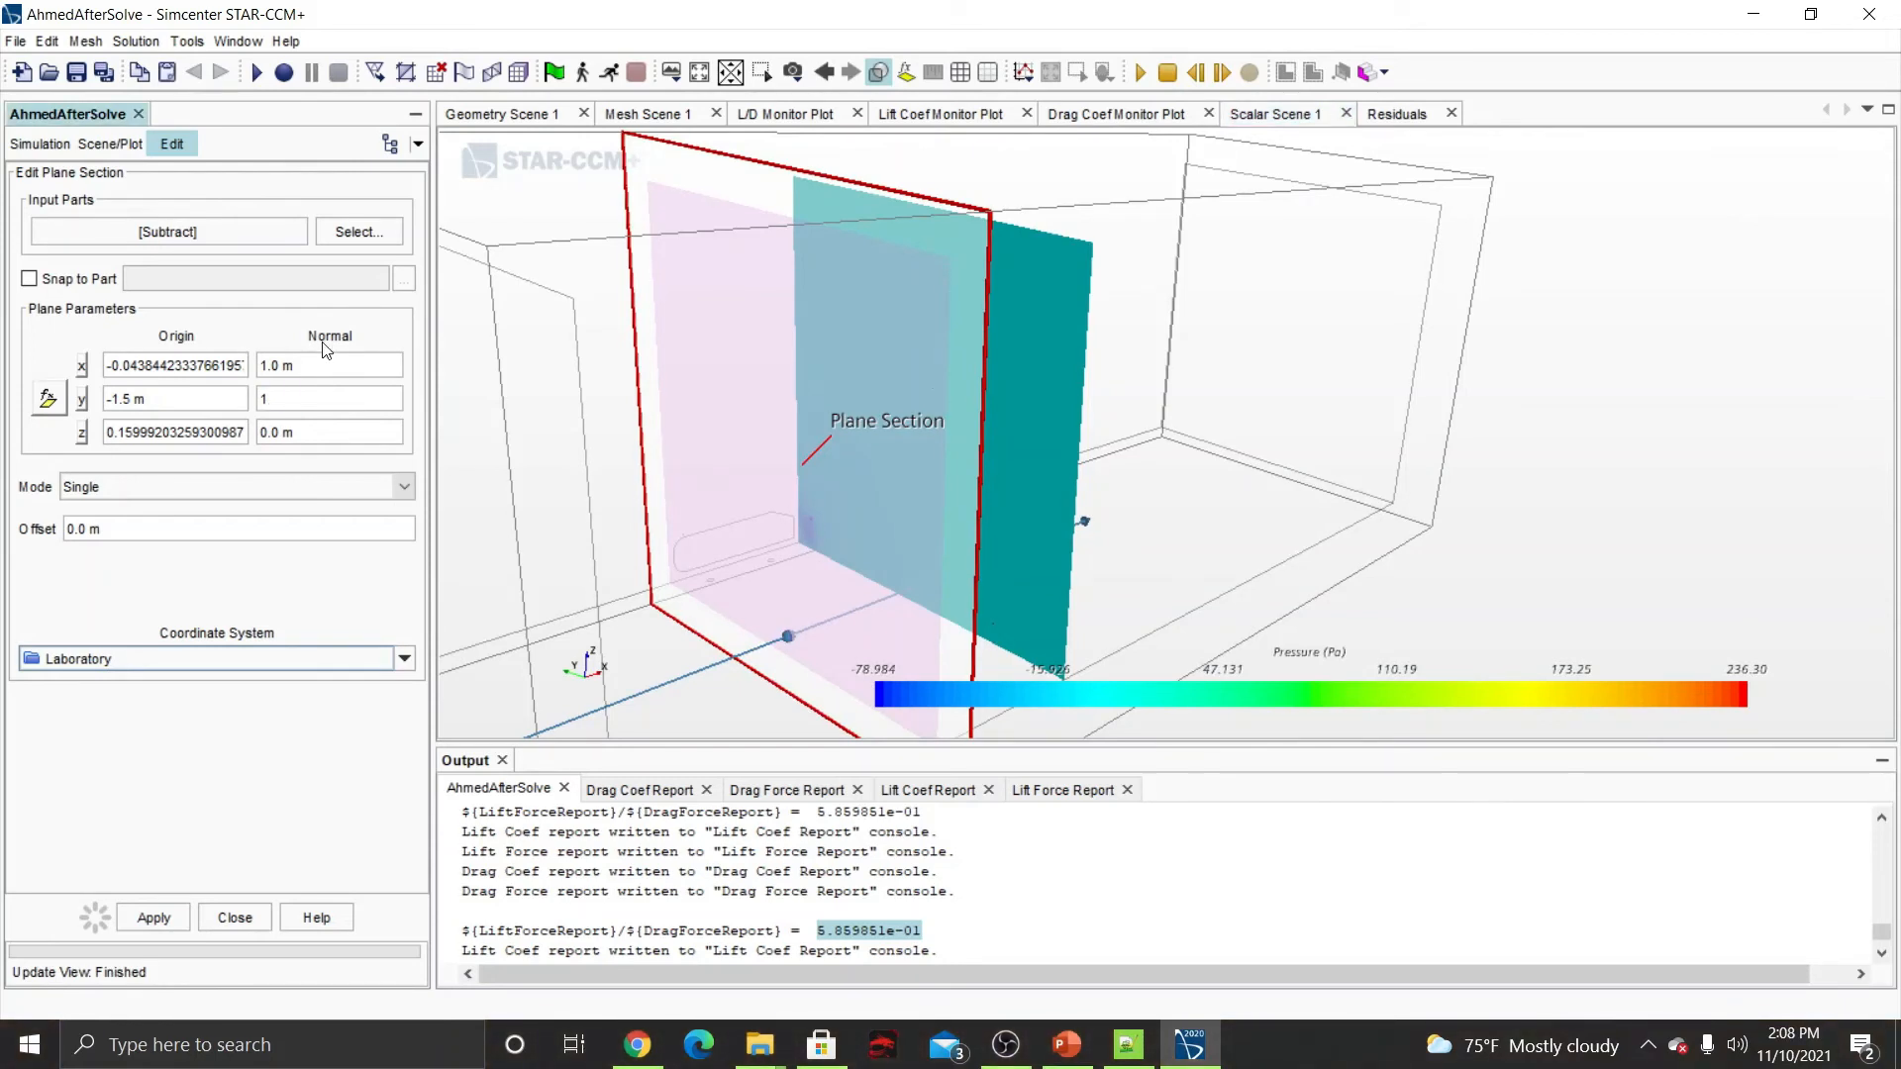
pyautogui.click(327, 365)
pyautogui.write('0')
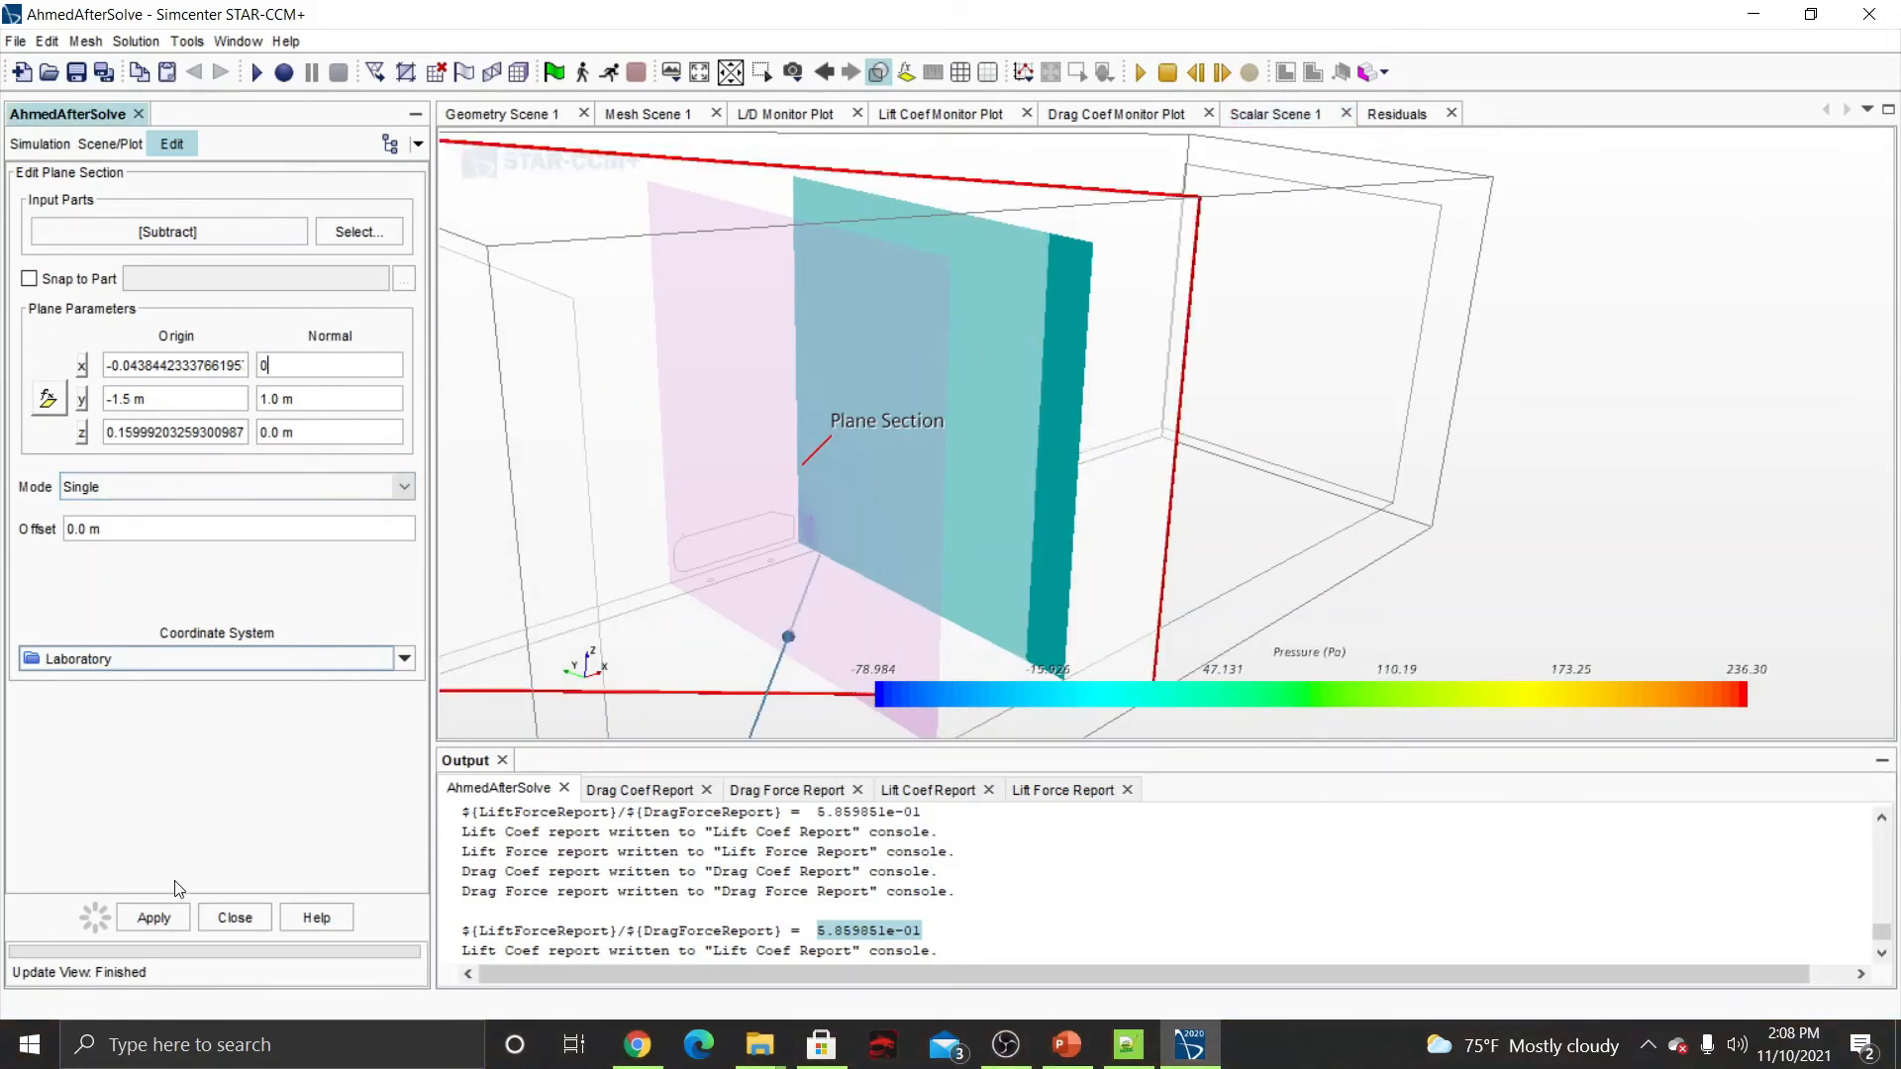
pyautogui.click(332, 432)
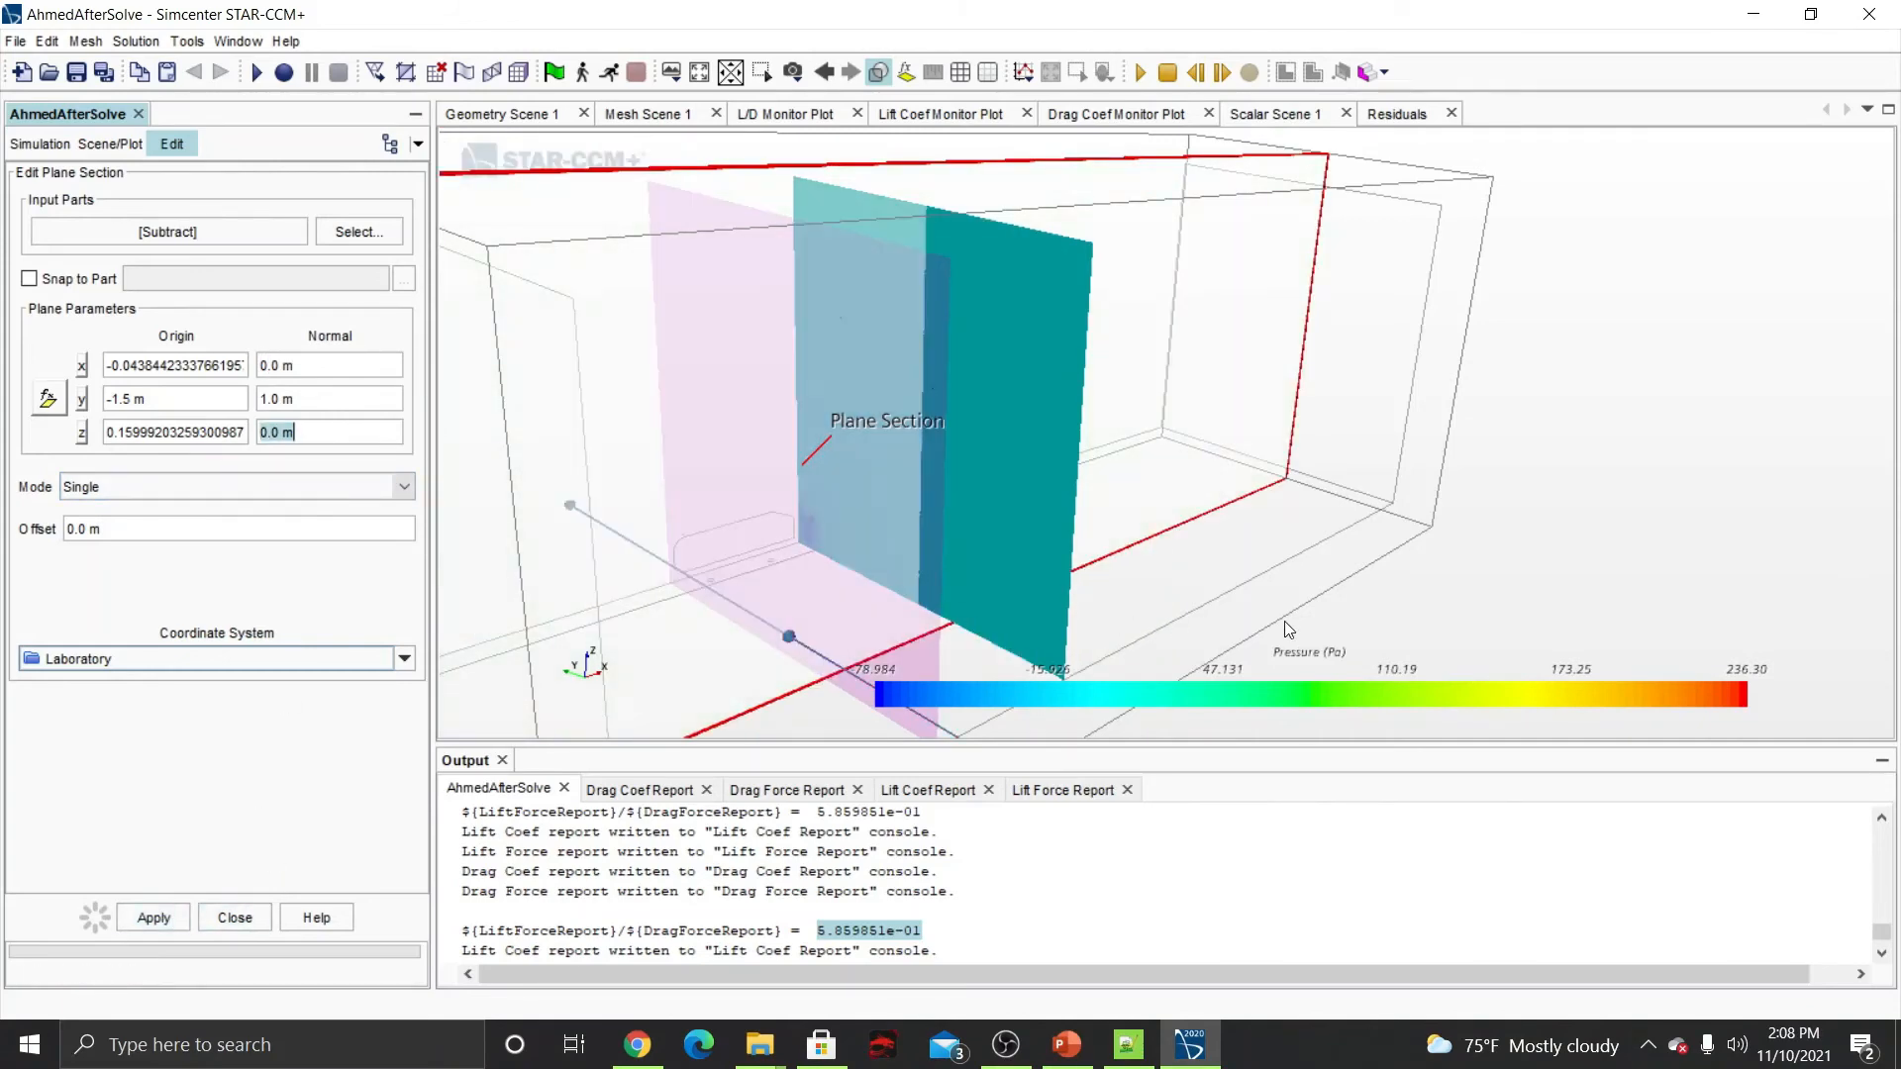
pyautogui.moveTo(1327, 621)
pyautogui.mouseDown()
pyautogui.moveTo(1421, 599)
pyautogui.moveTo(1550, 625)
pyautogui.mouseUp()
pyautogui.moveTo(1506, 606); pyautogui.dragTo(1509, 603)
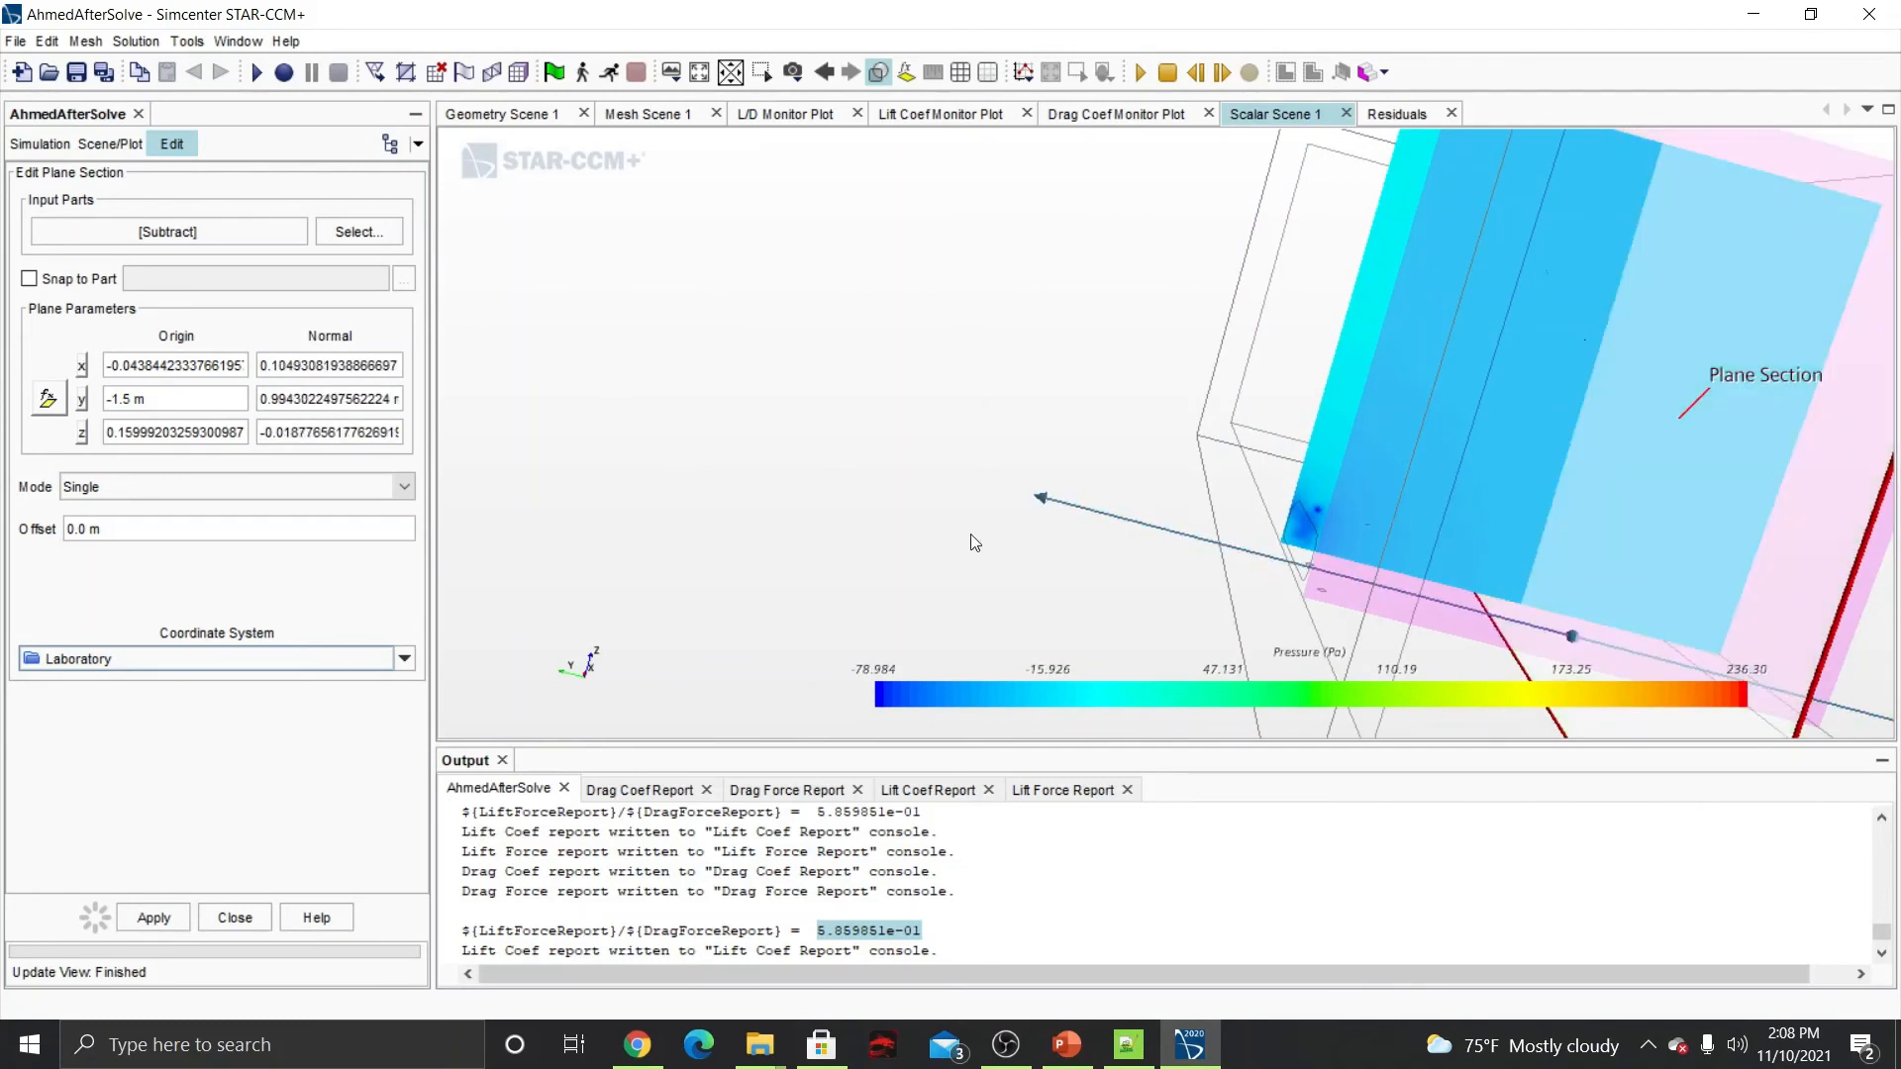
# Set all three components of the Plane Section's normal: 0 m in x, 1 m in y and 0 m in z.
pyautogui.click(310, 365)
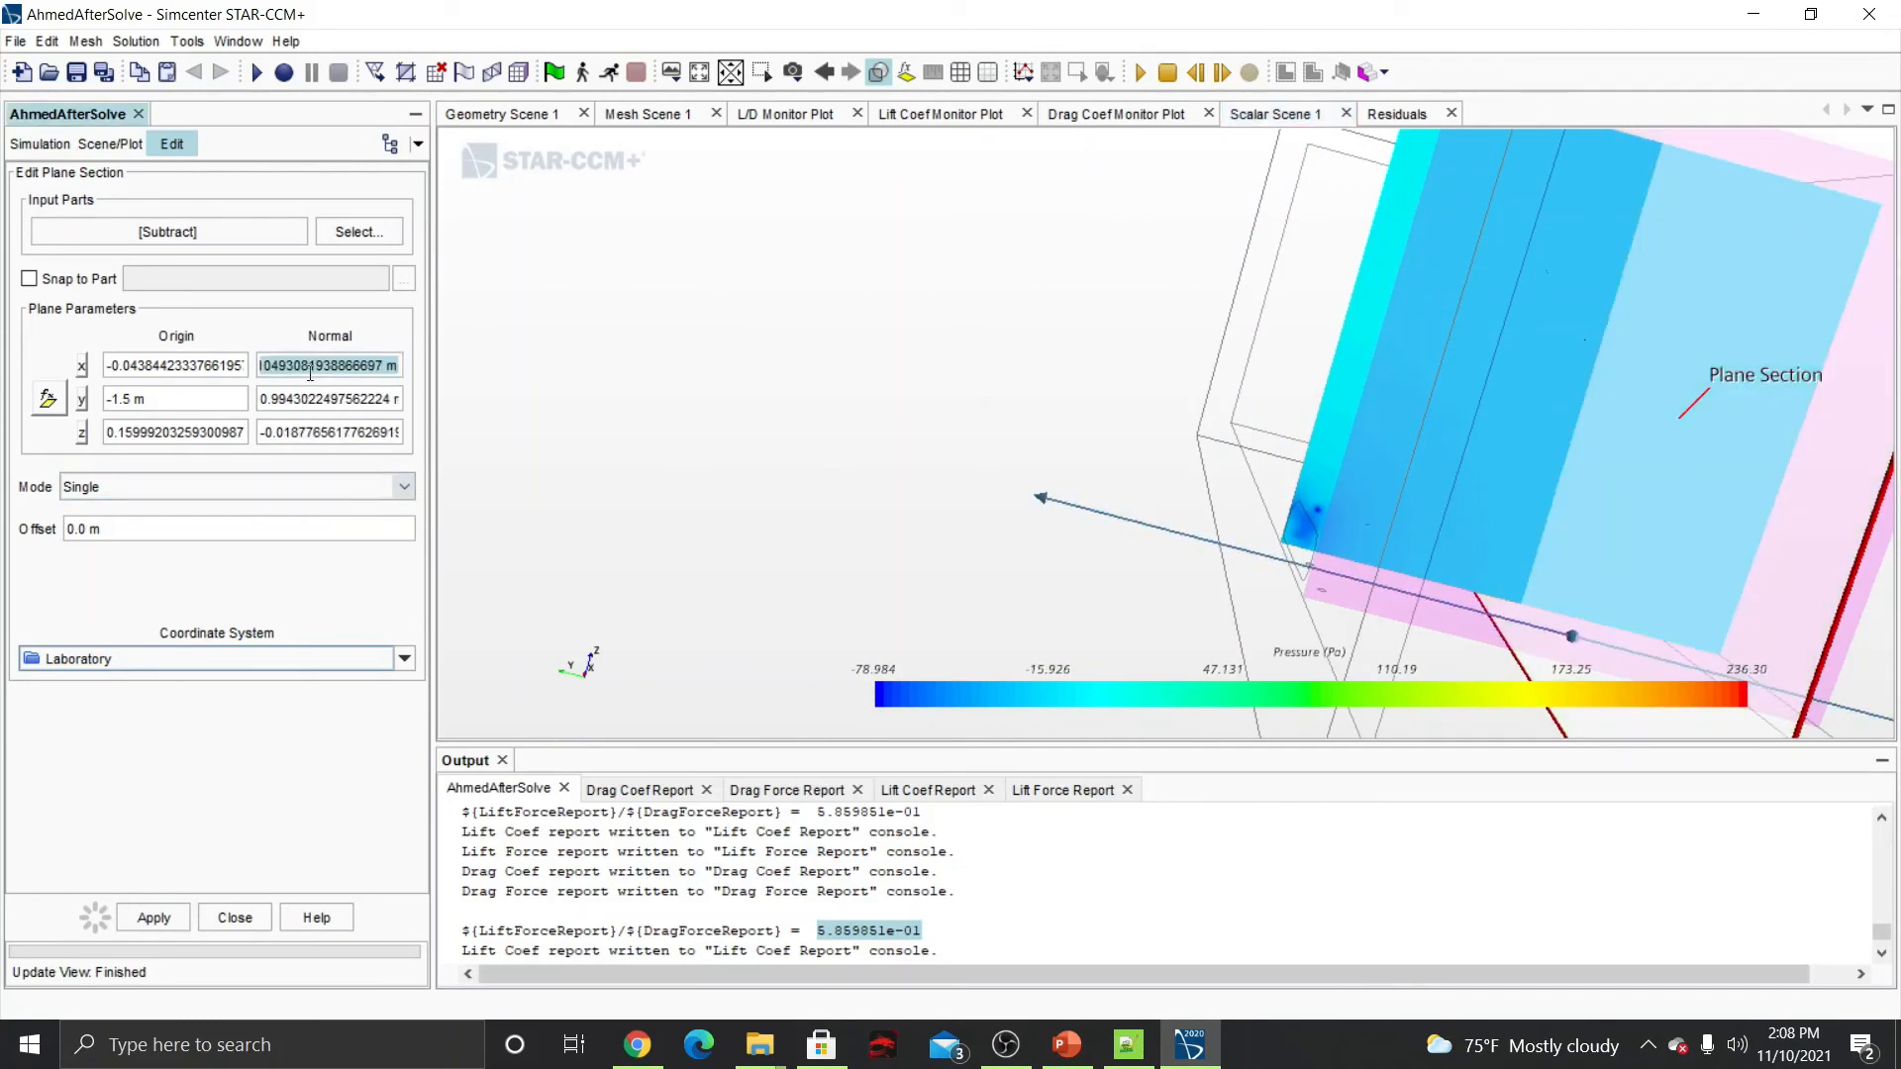
pyautogui.write('0')
pyautogui.click(313, 397)
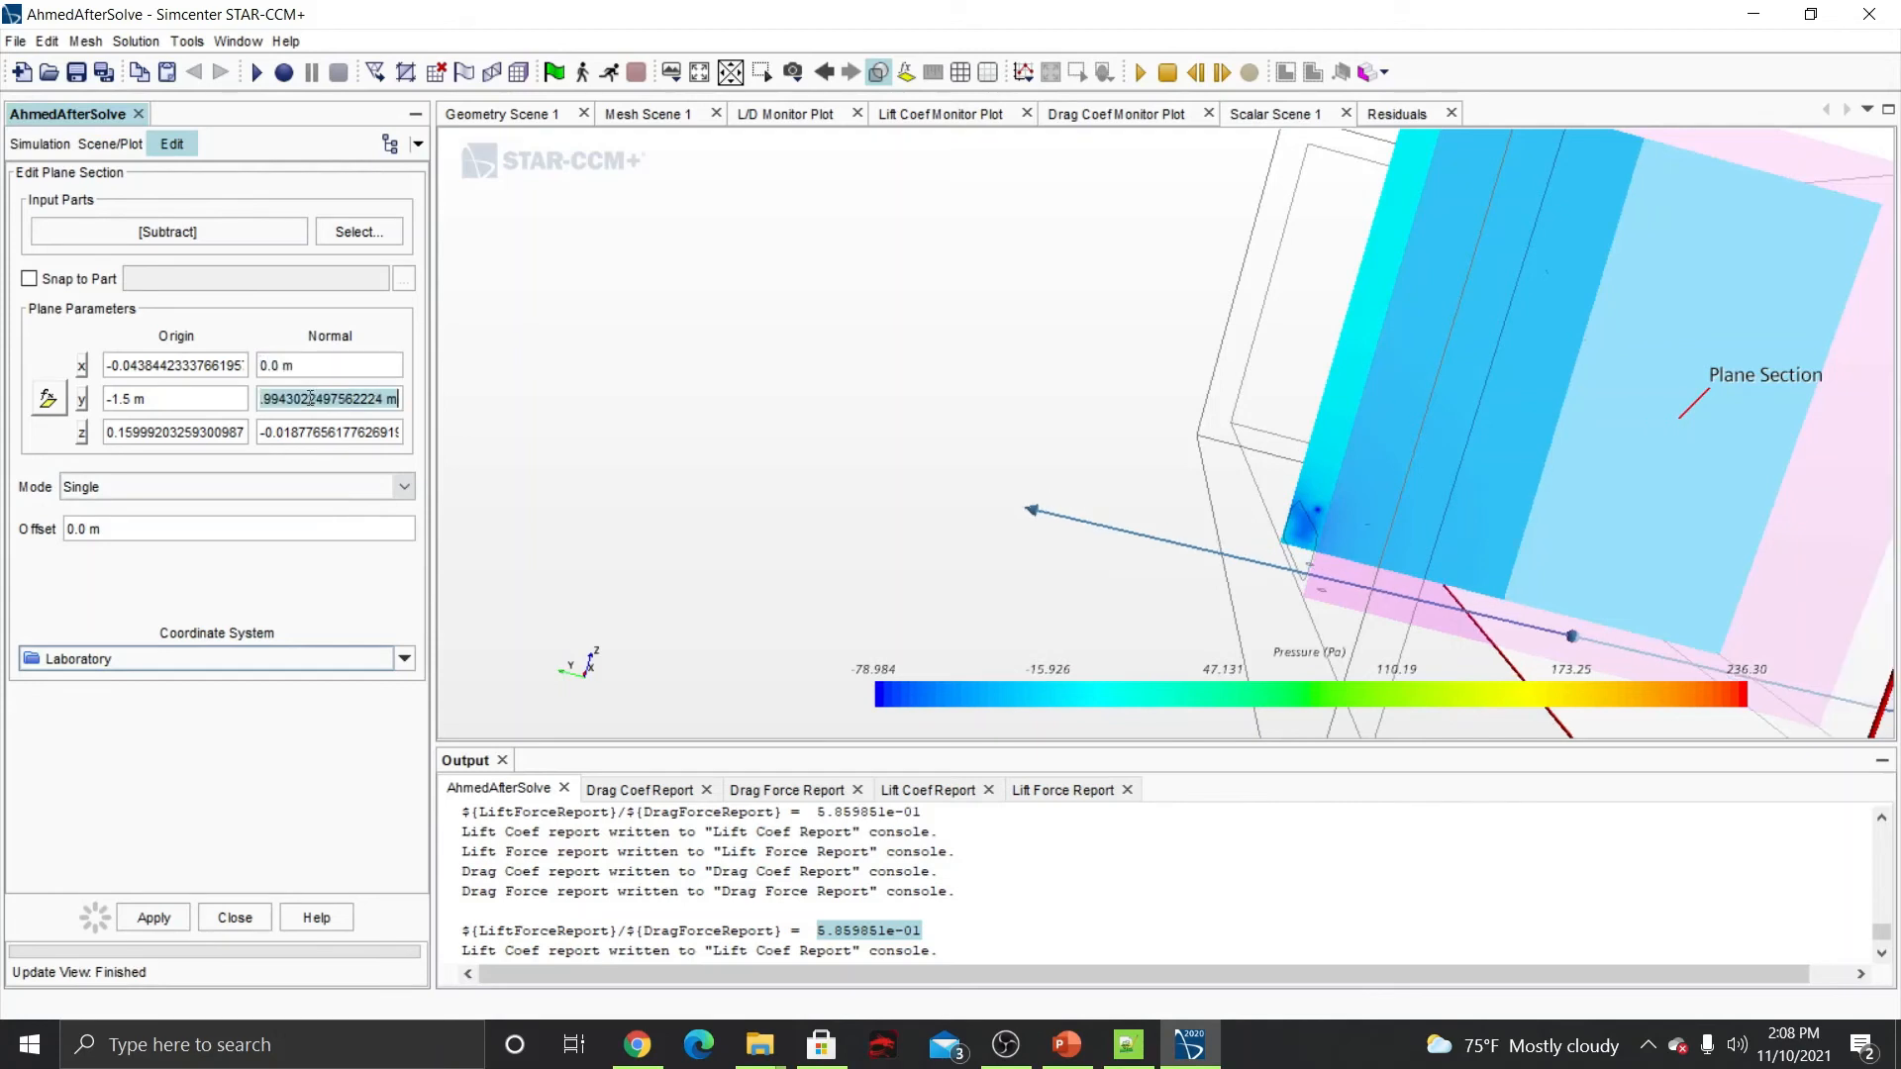
pyautogui.write('1')
pyautogui.click(319, 432)
pyautogui.write('0')
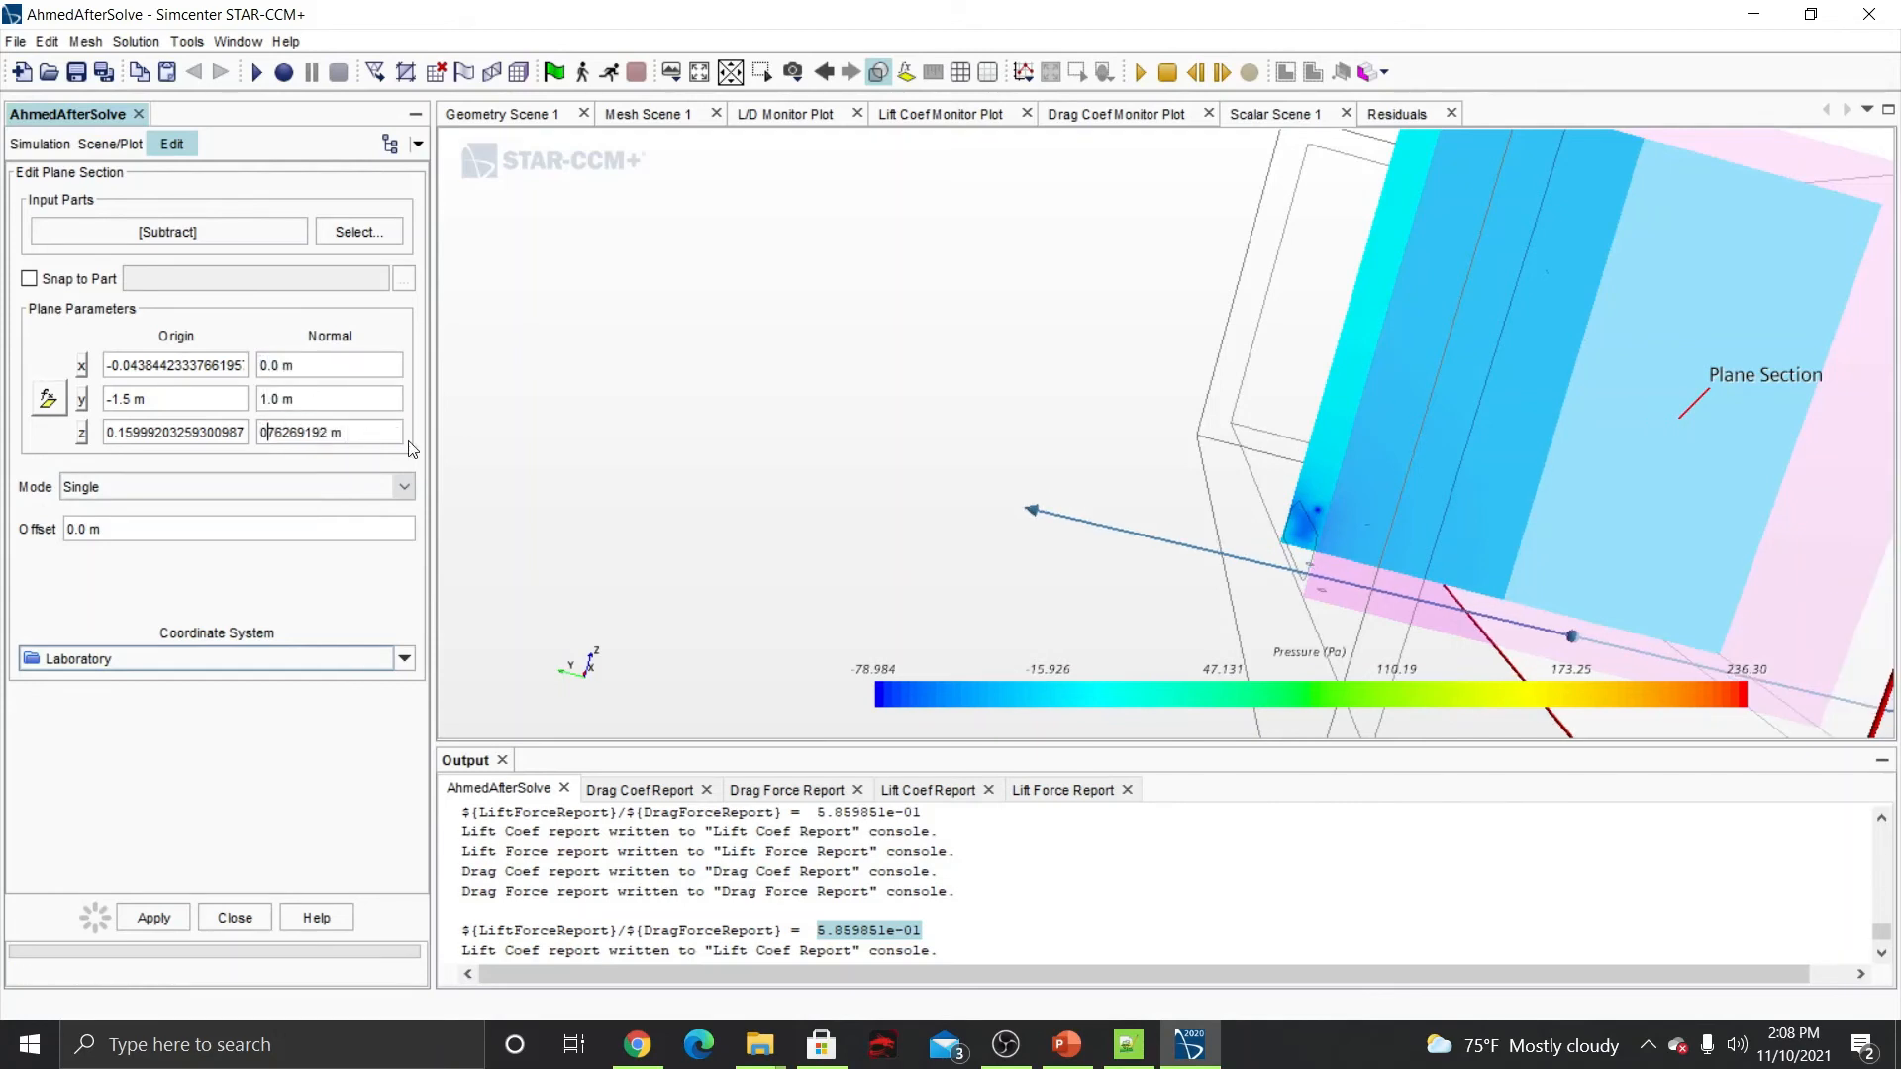
pyautogui.click(575, 453)
pyautogui.click(347, 432)
pyautogui.write('0')
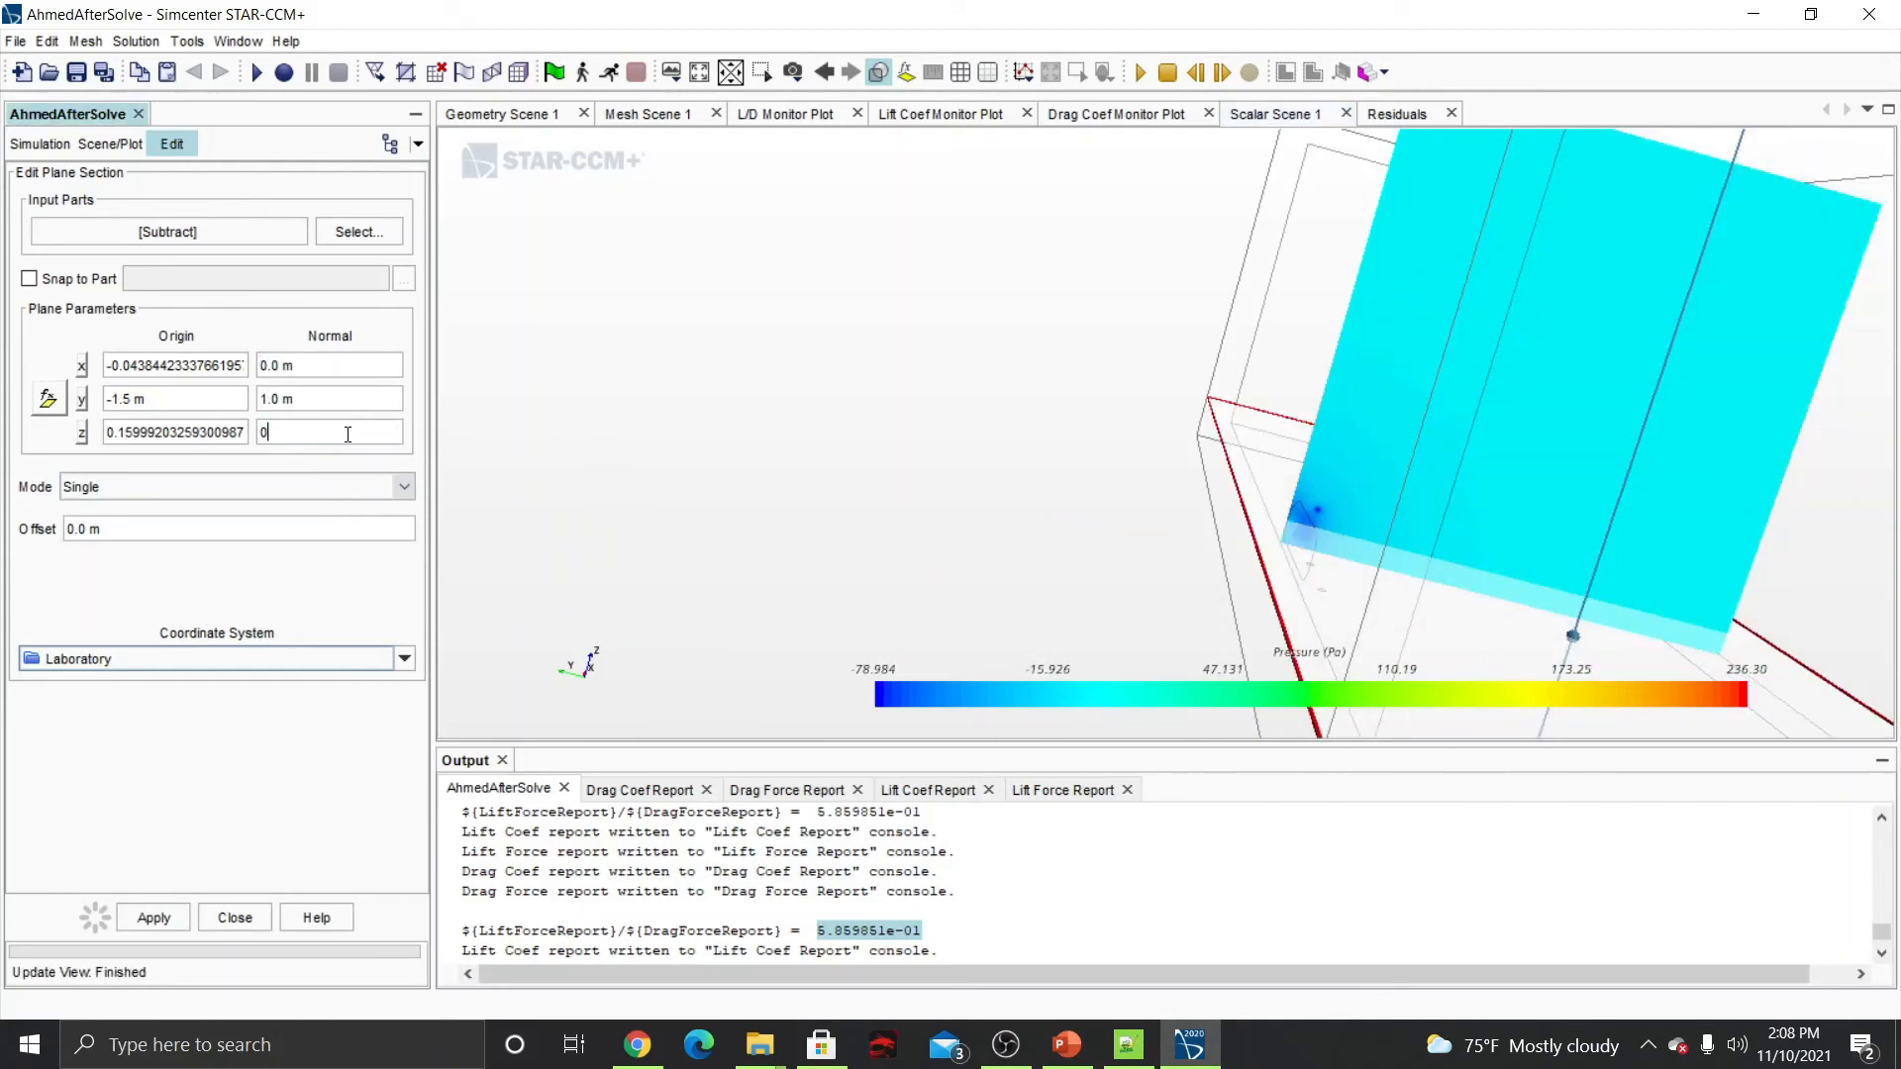
pyautogui.click(669, 430)
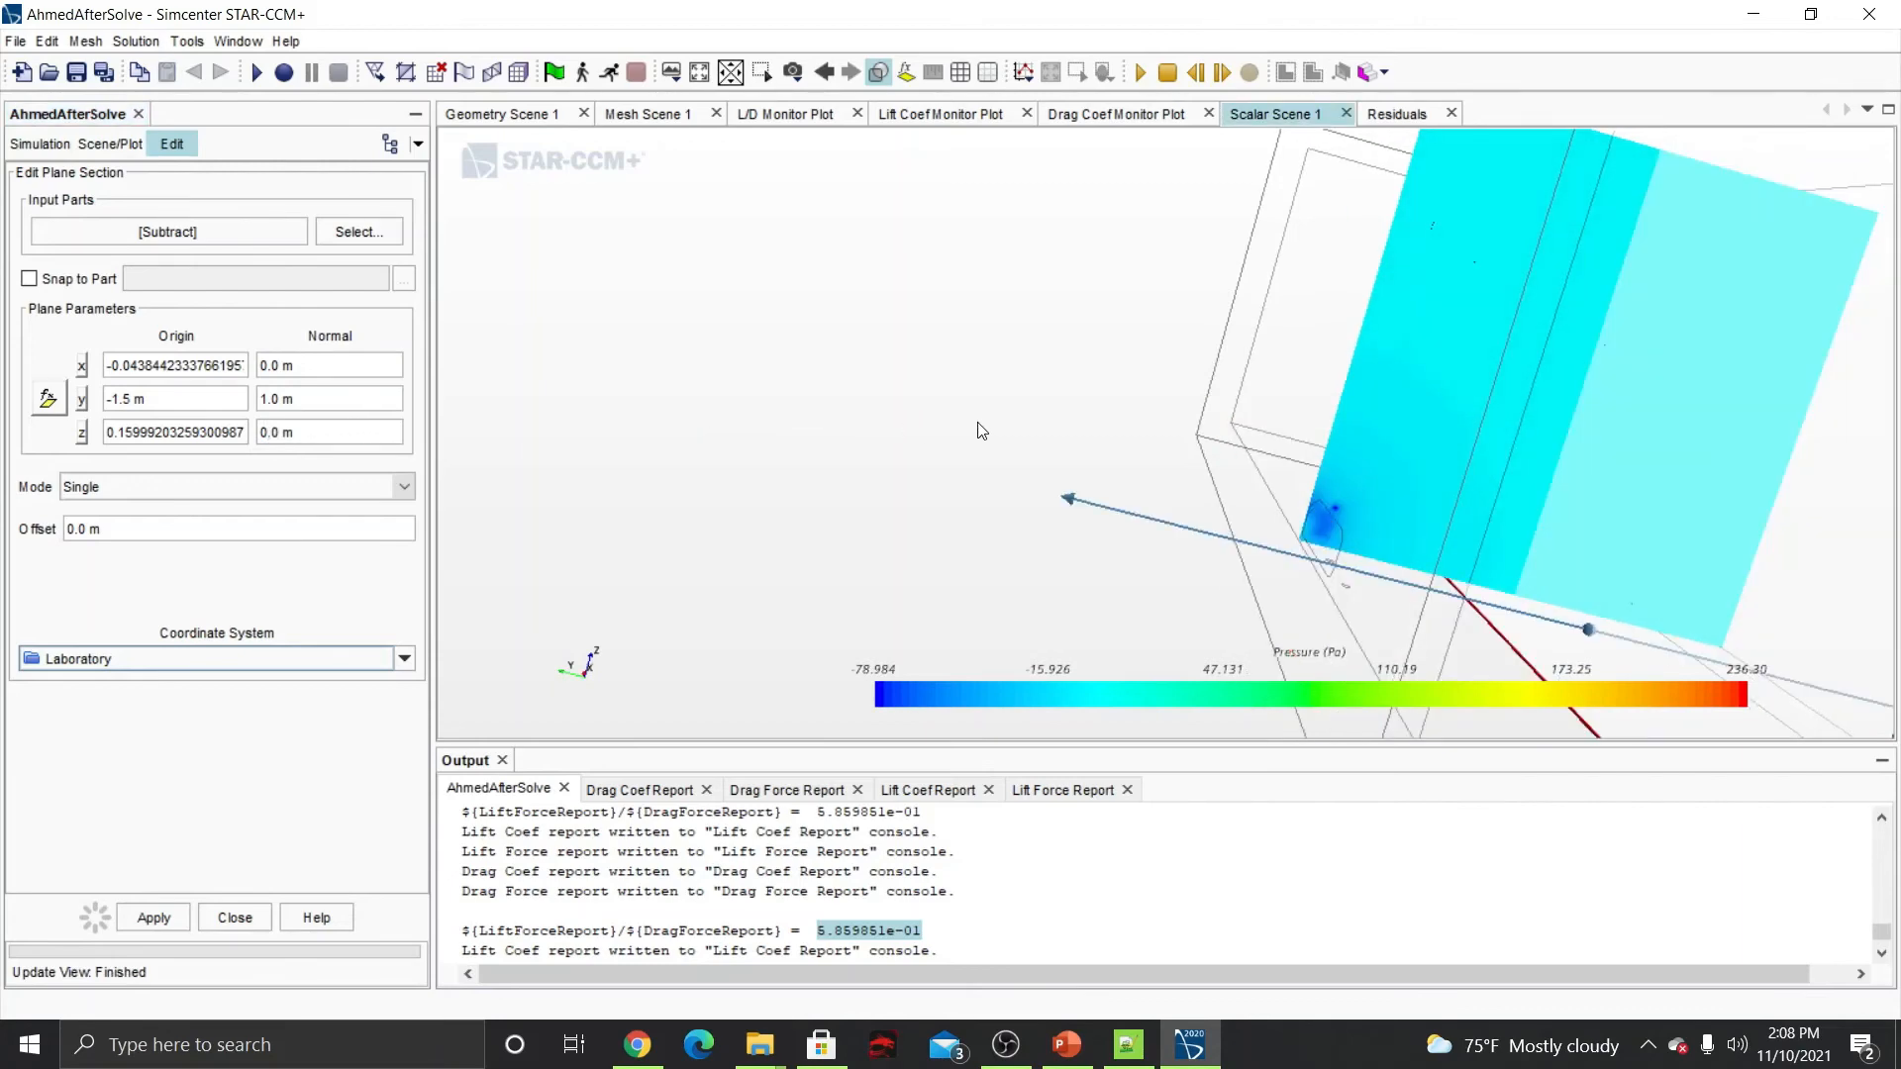
# Shift the Plane Section along y to near the body's centerline, setting its origin's y value to -0.0001 m.
pyautogui.scroll(-3, 975, 430)
pyautogui.moveTo(1404, 429); pyautogui.dragTo(1238, 412)
pyautogui.scroll(5, 1239, 412)
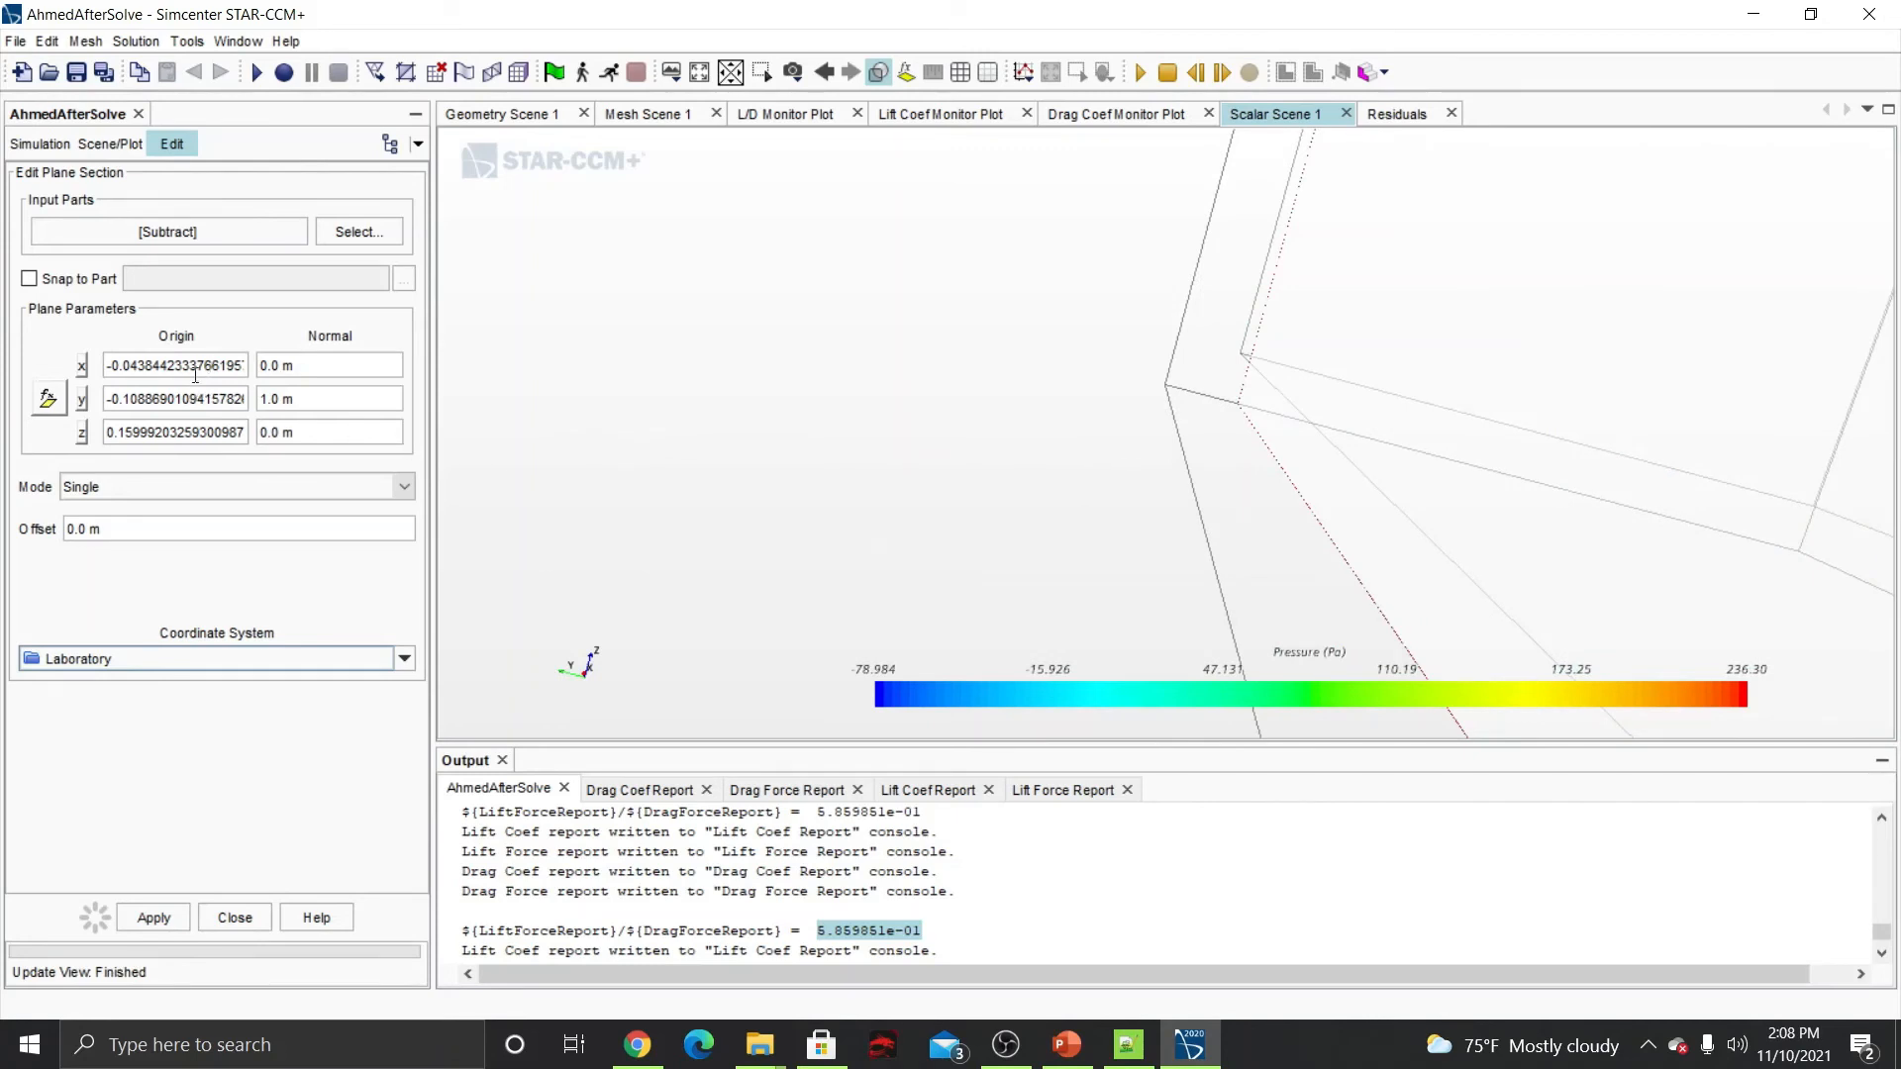
pyautogui.click(123, 401)
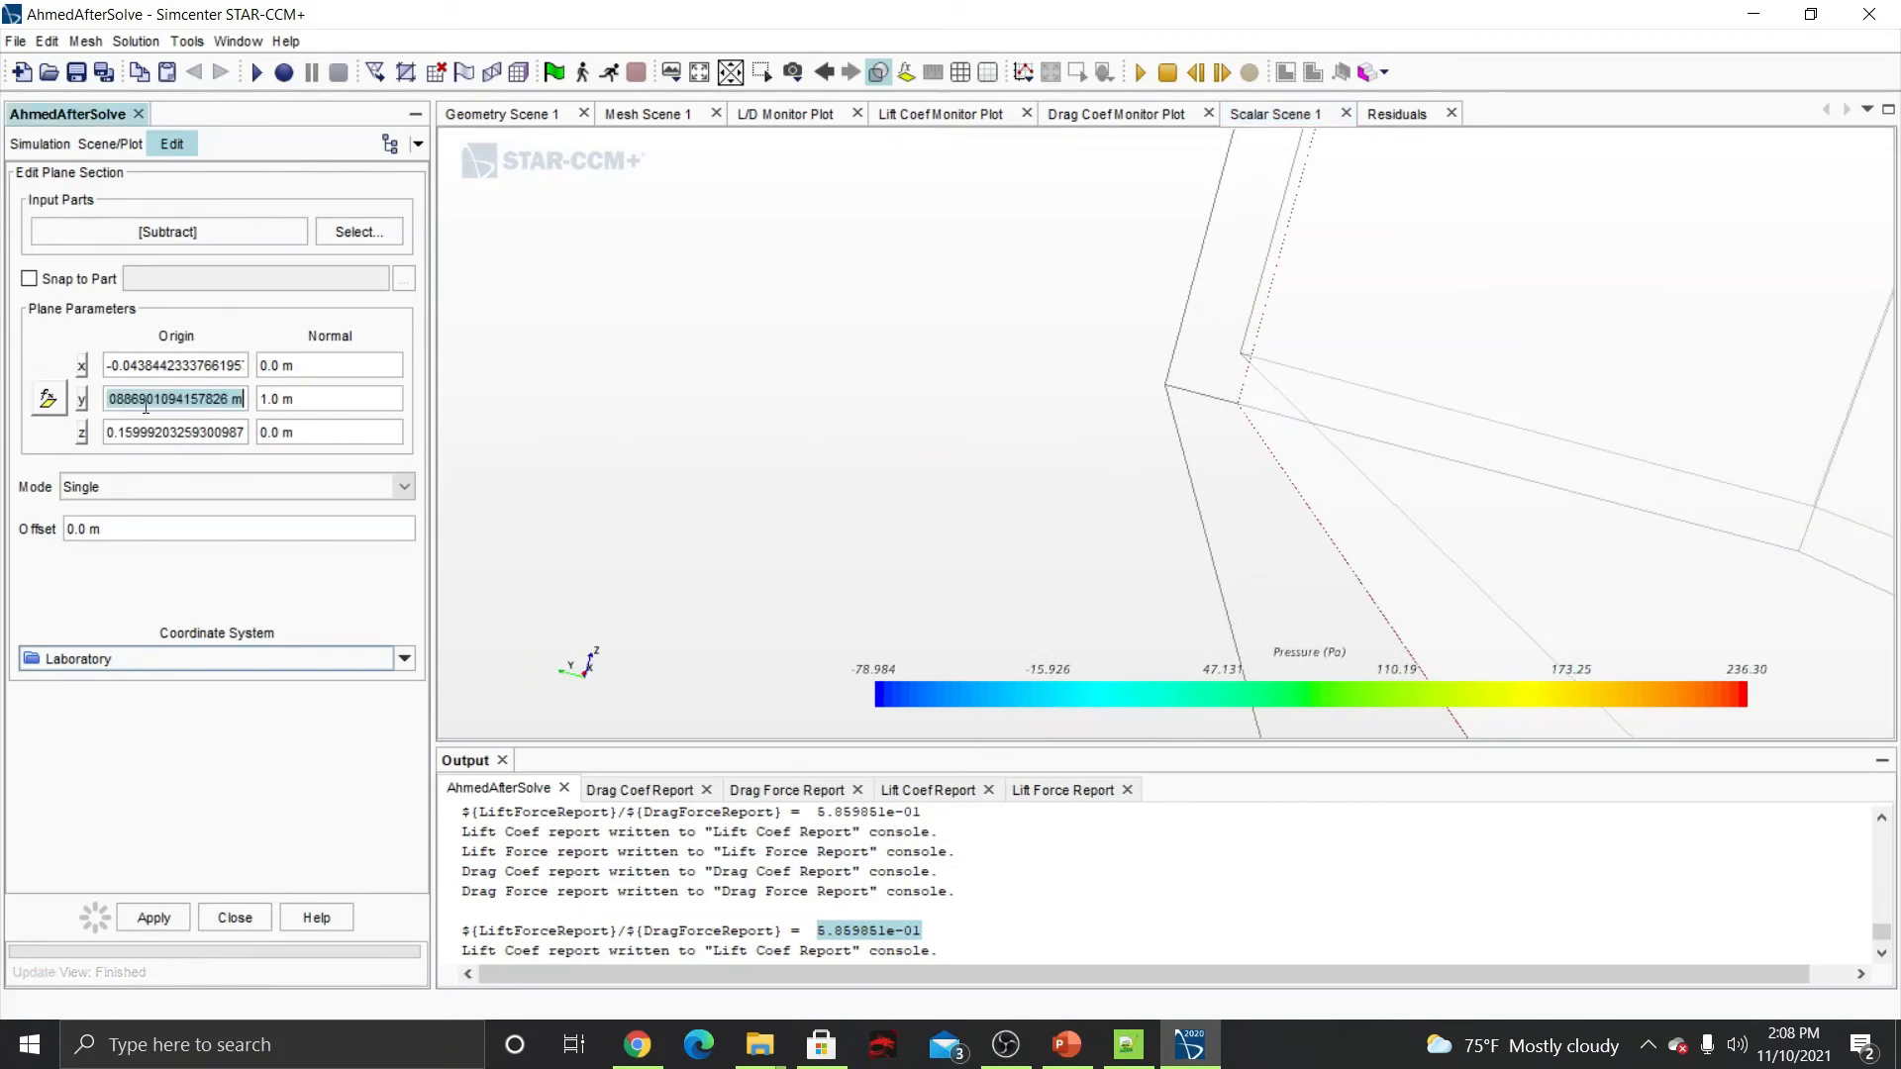
pyautogui.write('-')
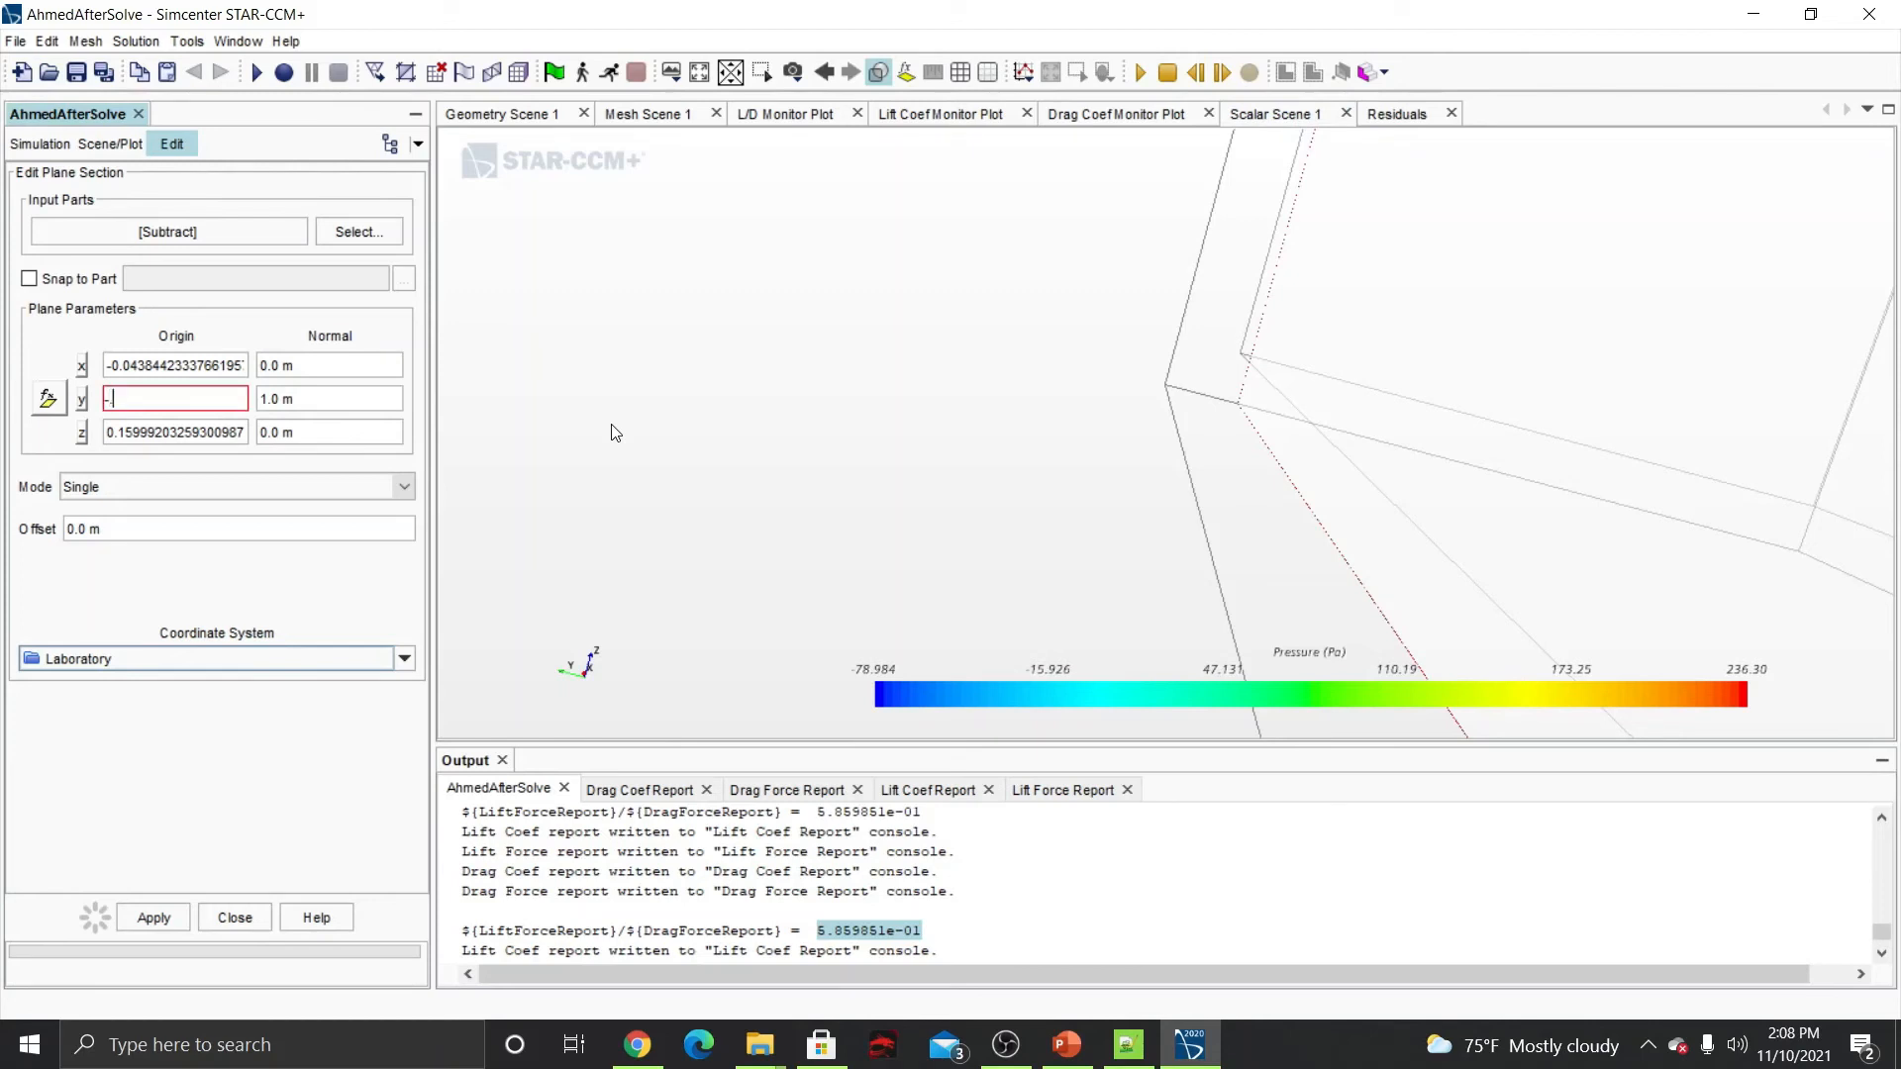
pyautogui.write('.0001')
pyautogui.press('Return')
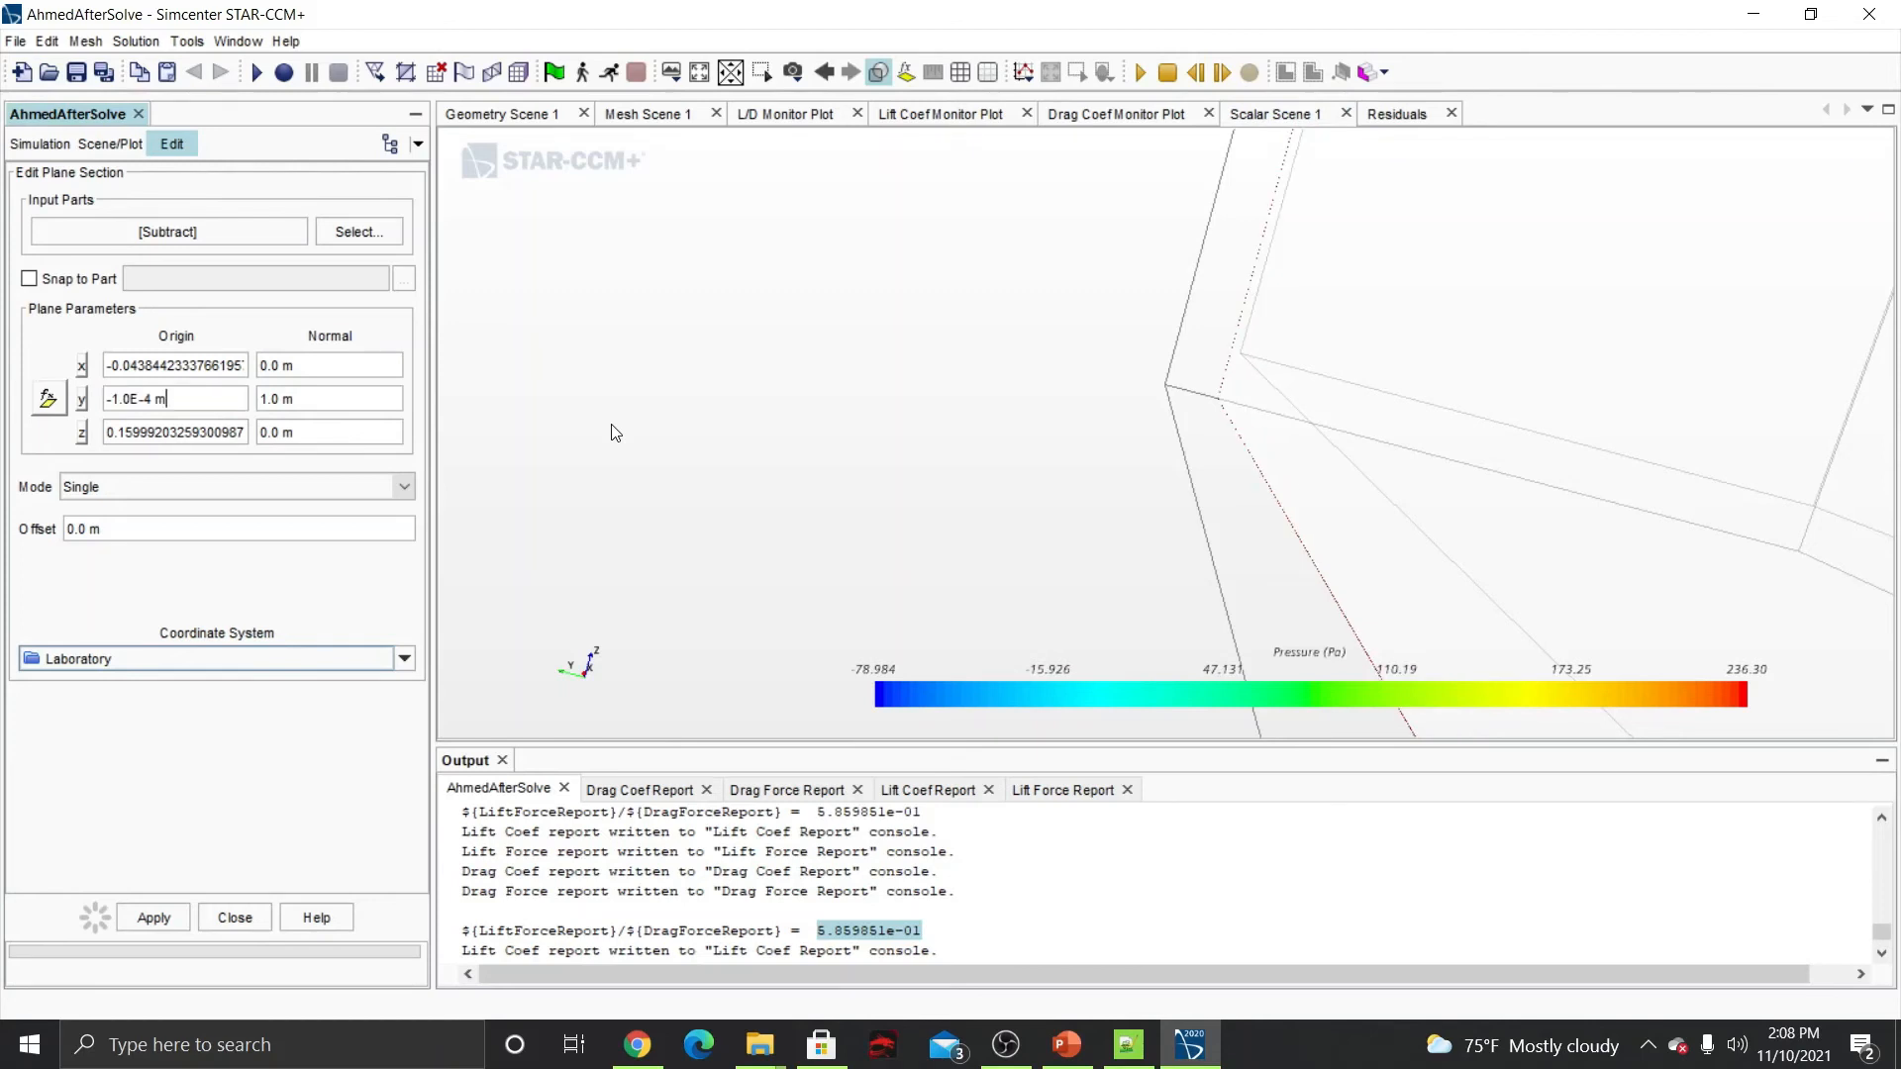
# Apply the Plane Section edit, close the editor and view the pressure contours around the body from the side.
pyautogui.scroll(-6, 1256, 385)
pyautogui.moveTo(944, 423); pyautogui.dragTo(531, 669)
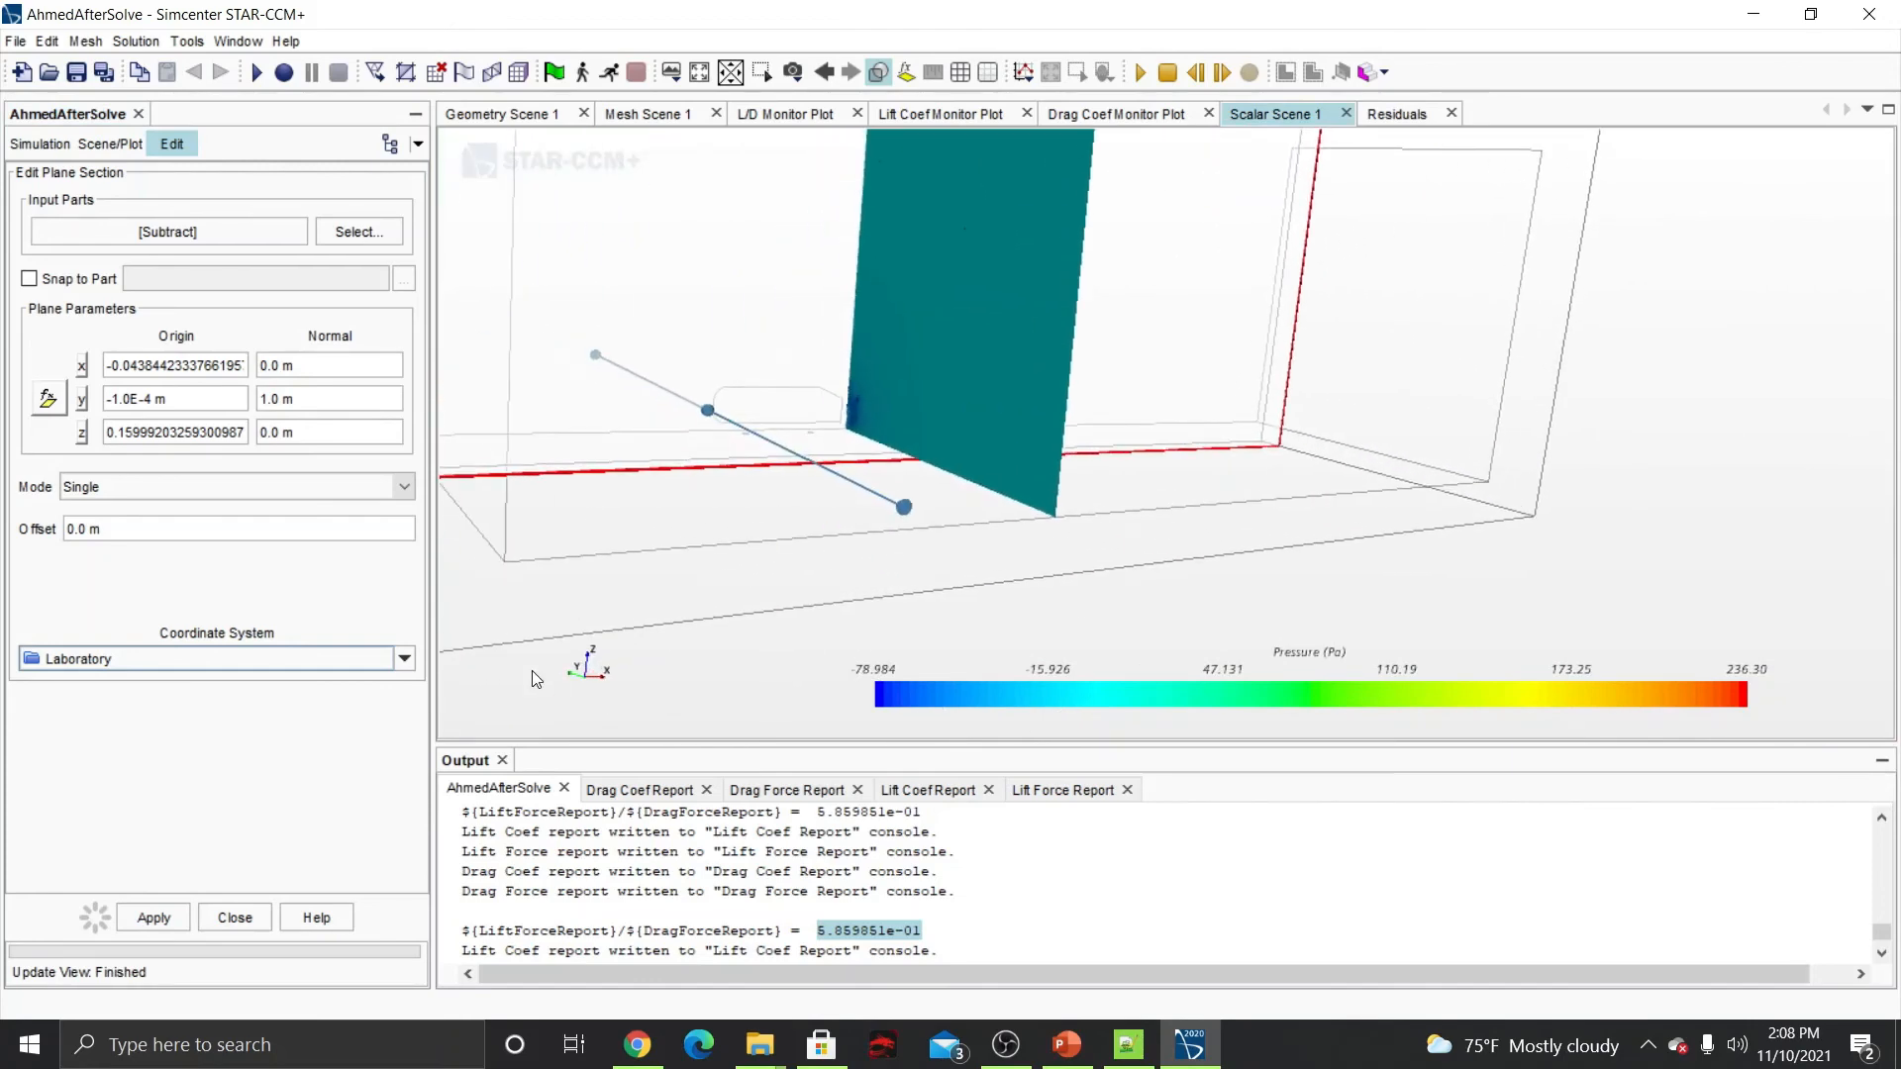
pyautogui.click(204, 922)
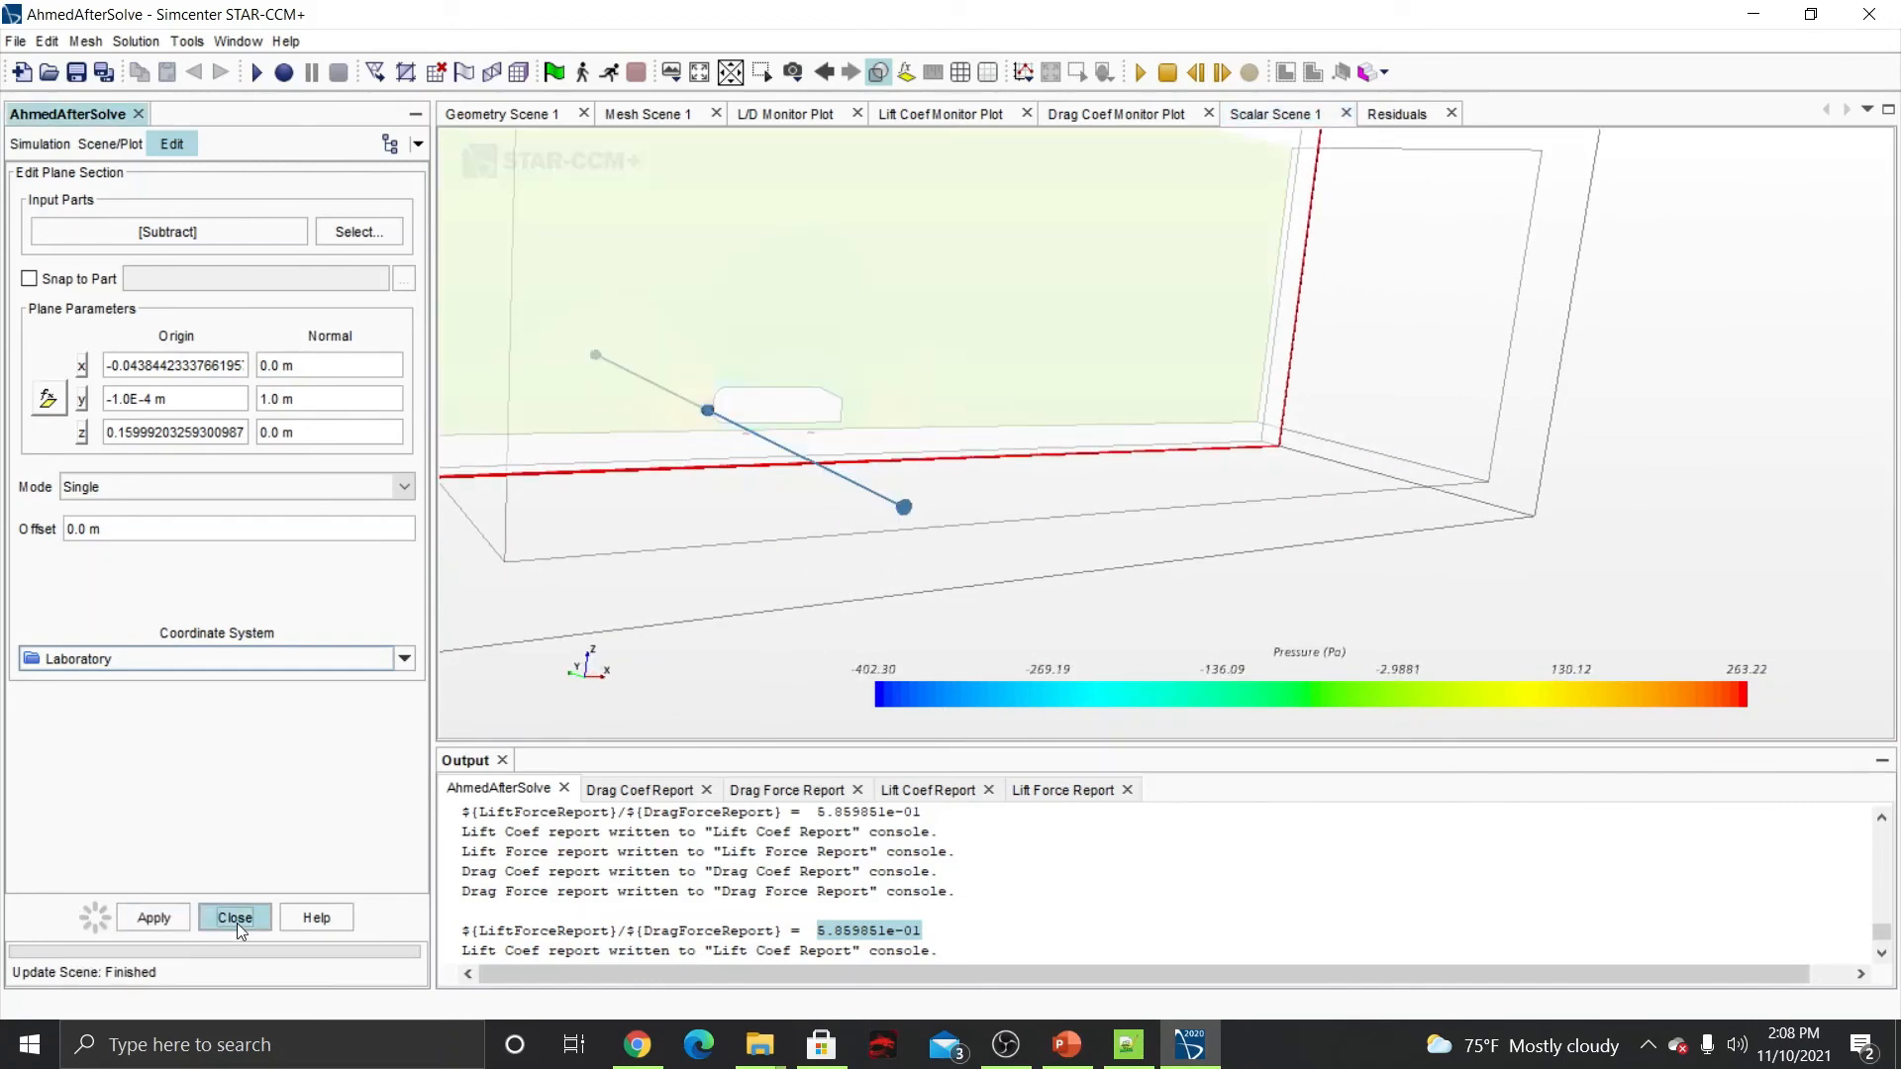
pyautogui.click(869, 590)
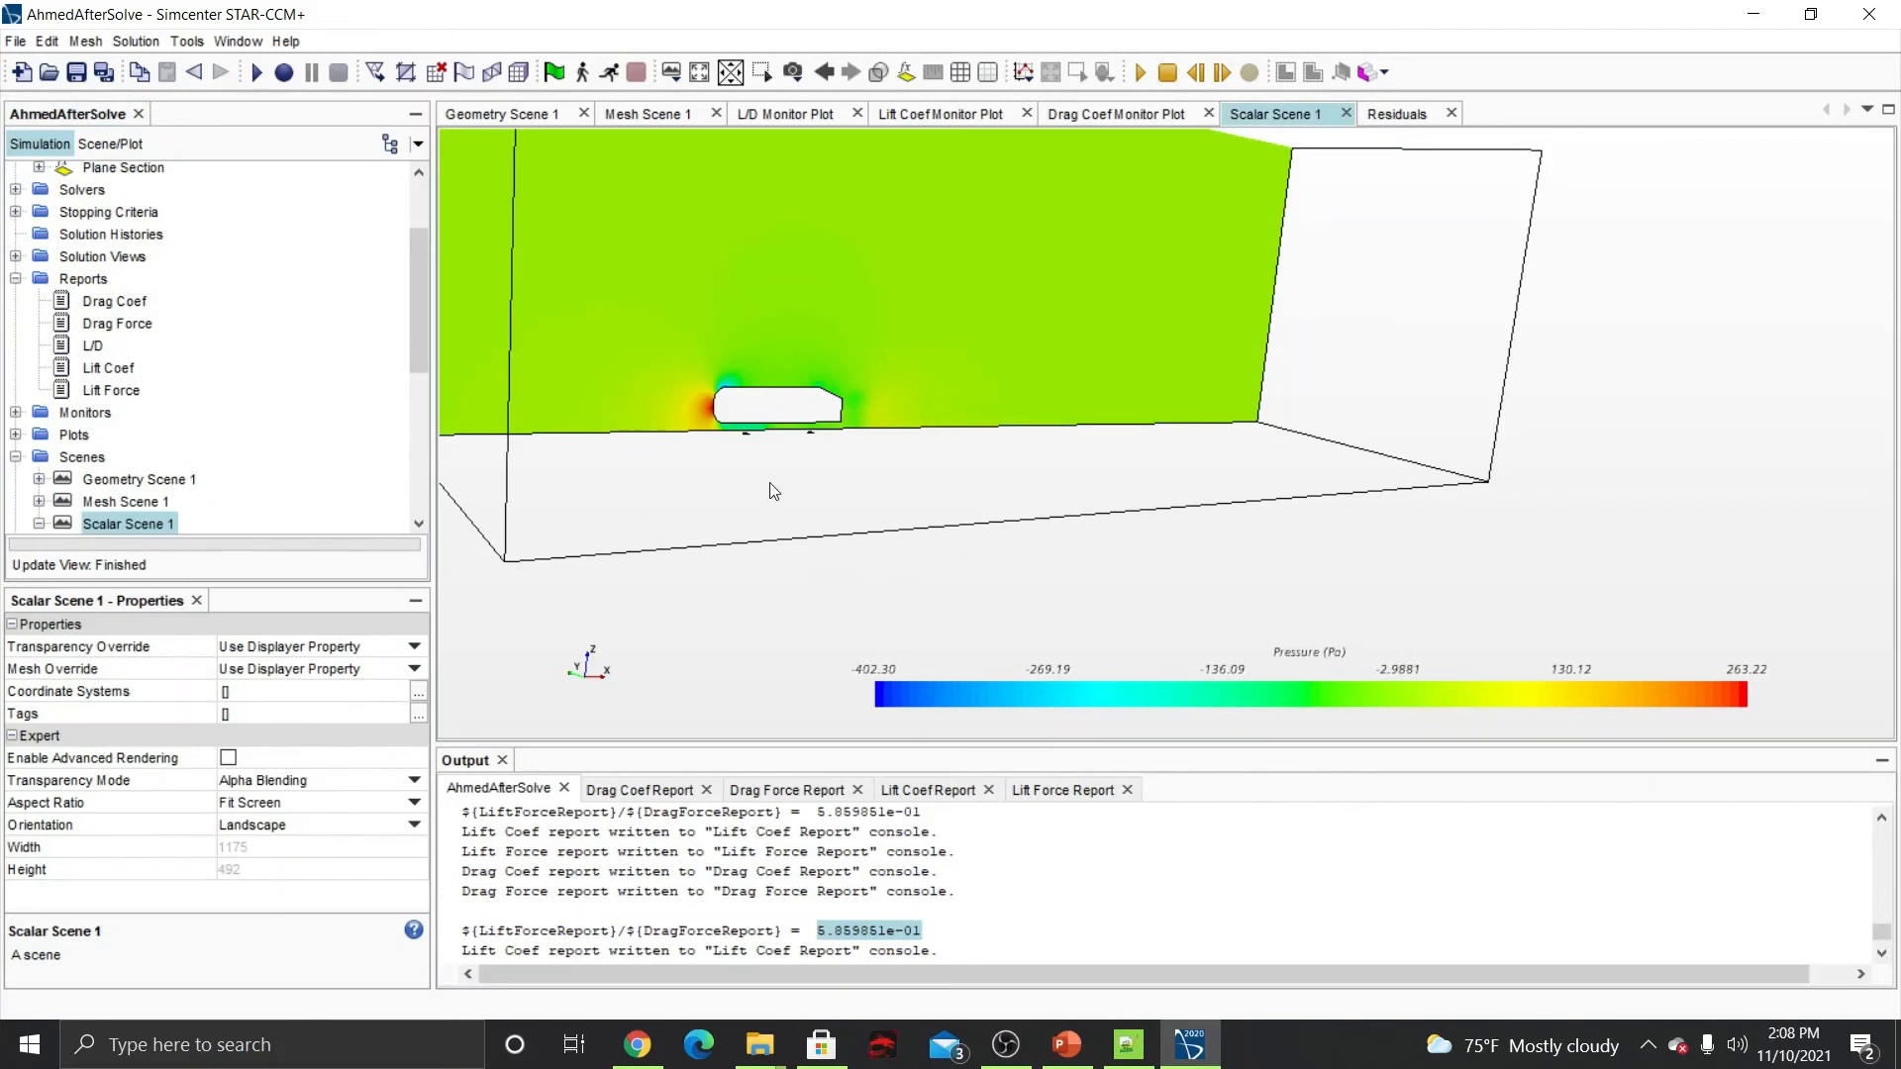
pyautogui.scroll(10, 773, 491)
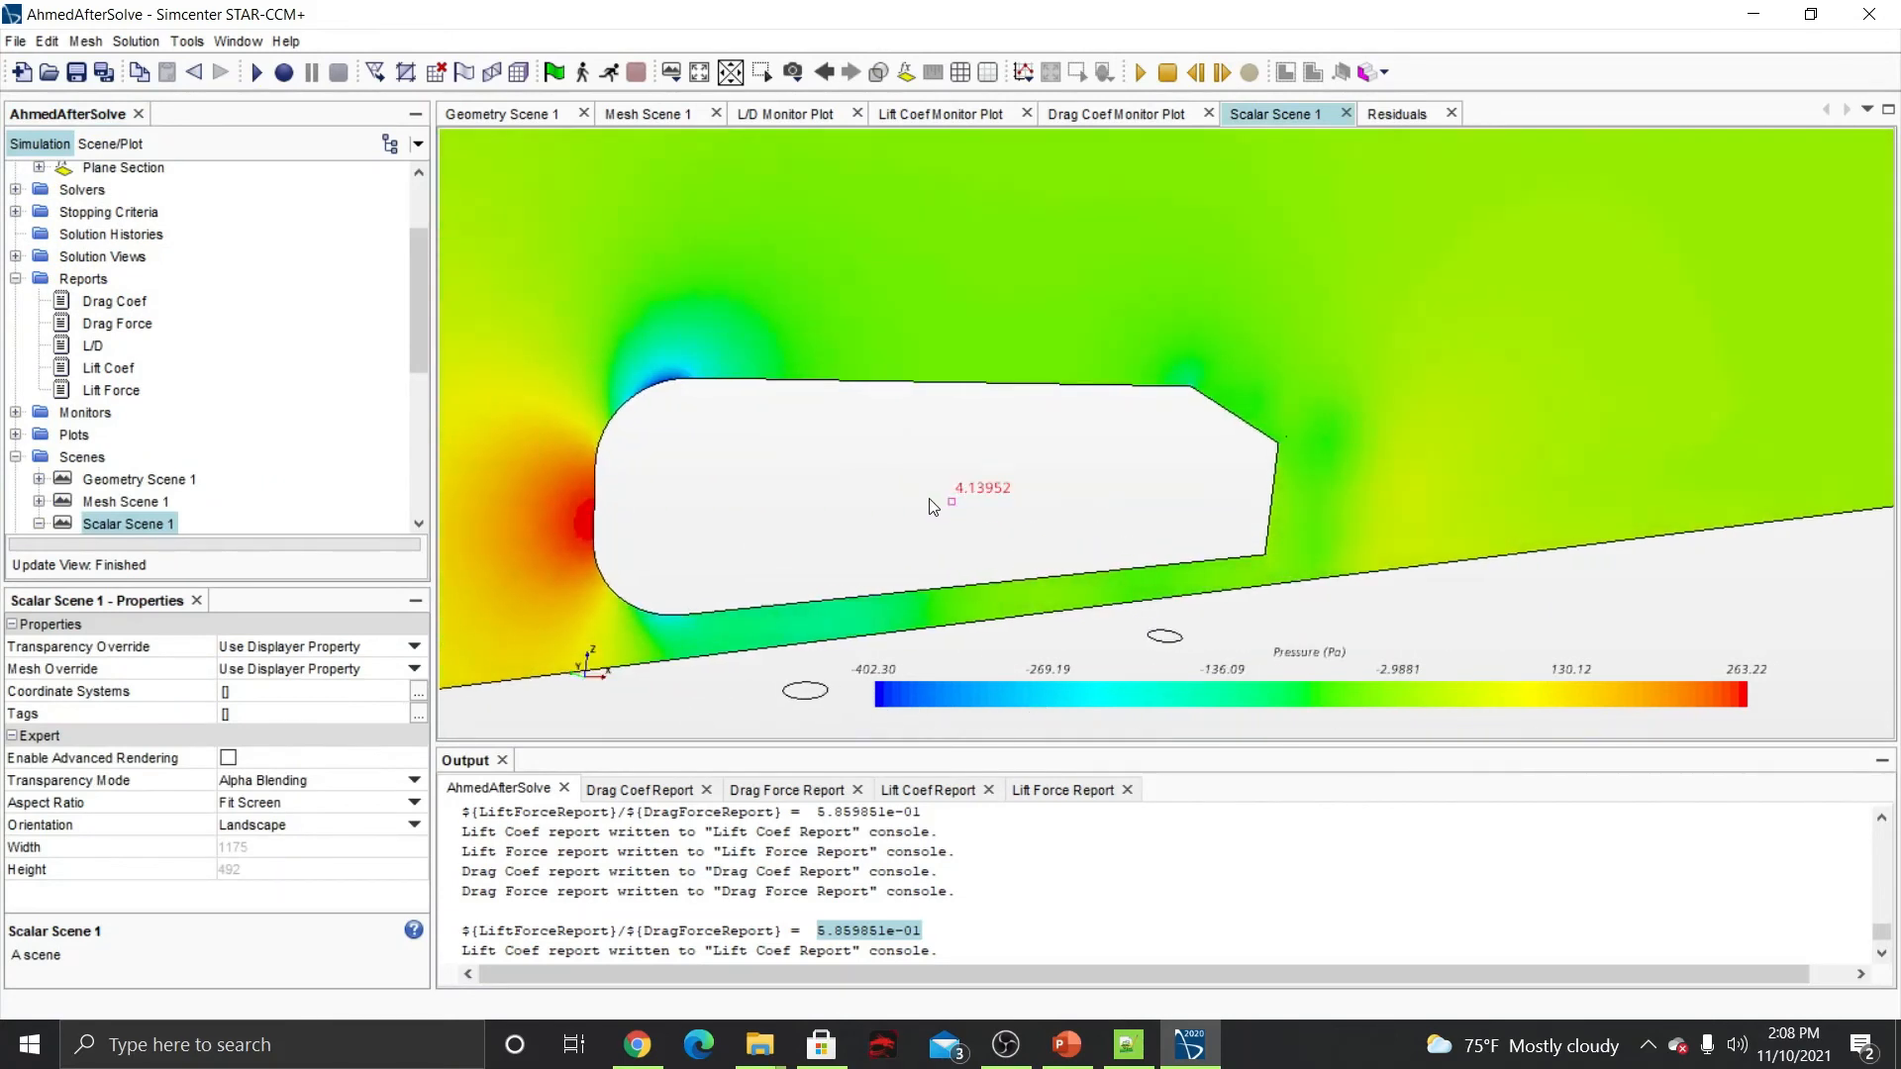
pyautogui.moveTo(928, 497); pyautogui.dragTo(797, 496)
pyautogui.moveTo(811, 496); pyautogui.dragTo(987, 481, button='right')
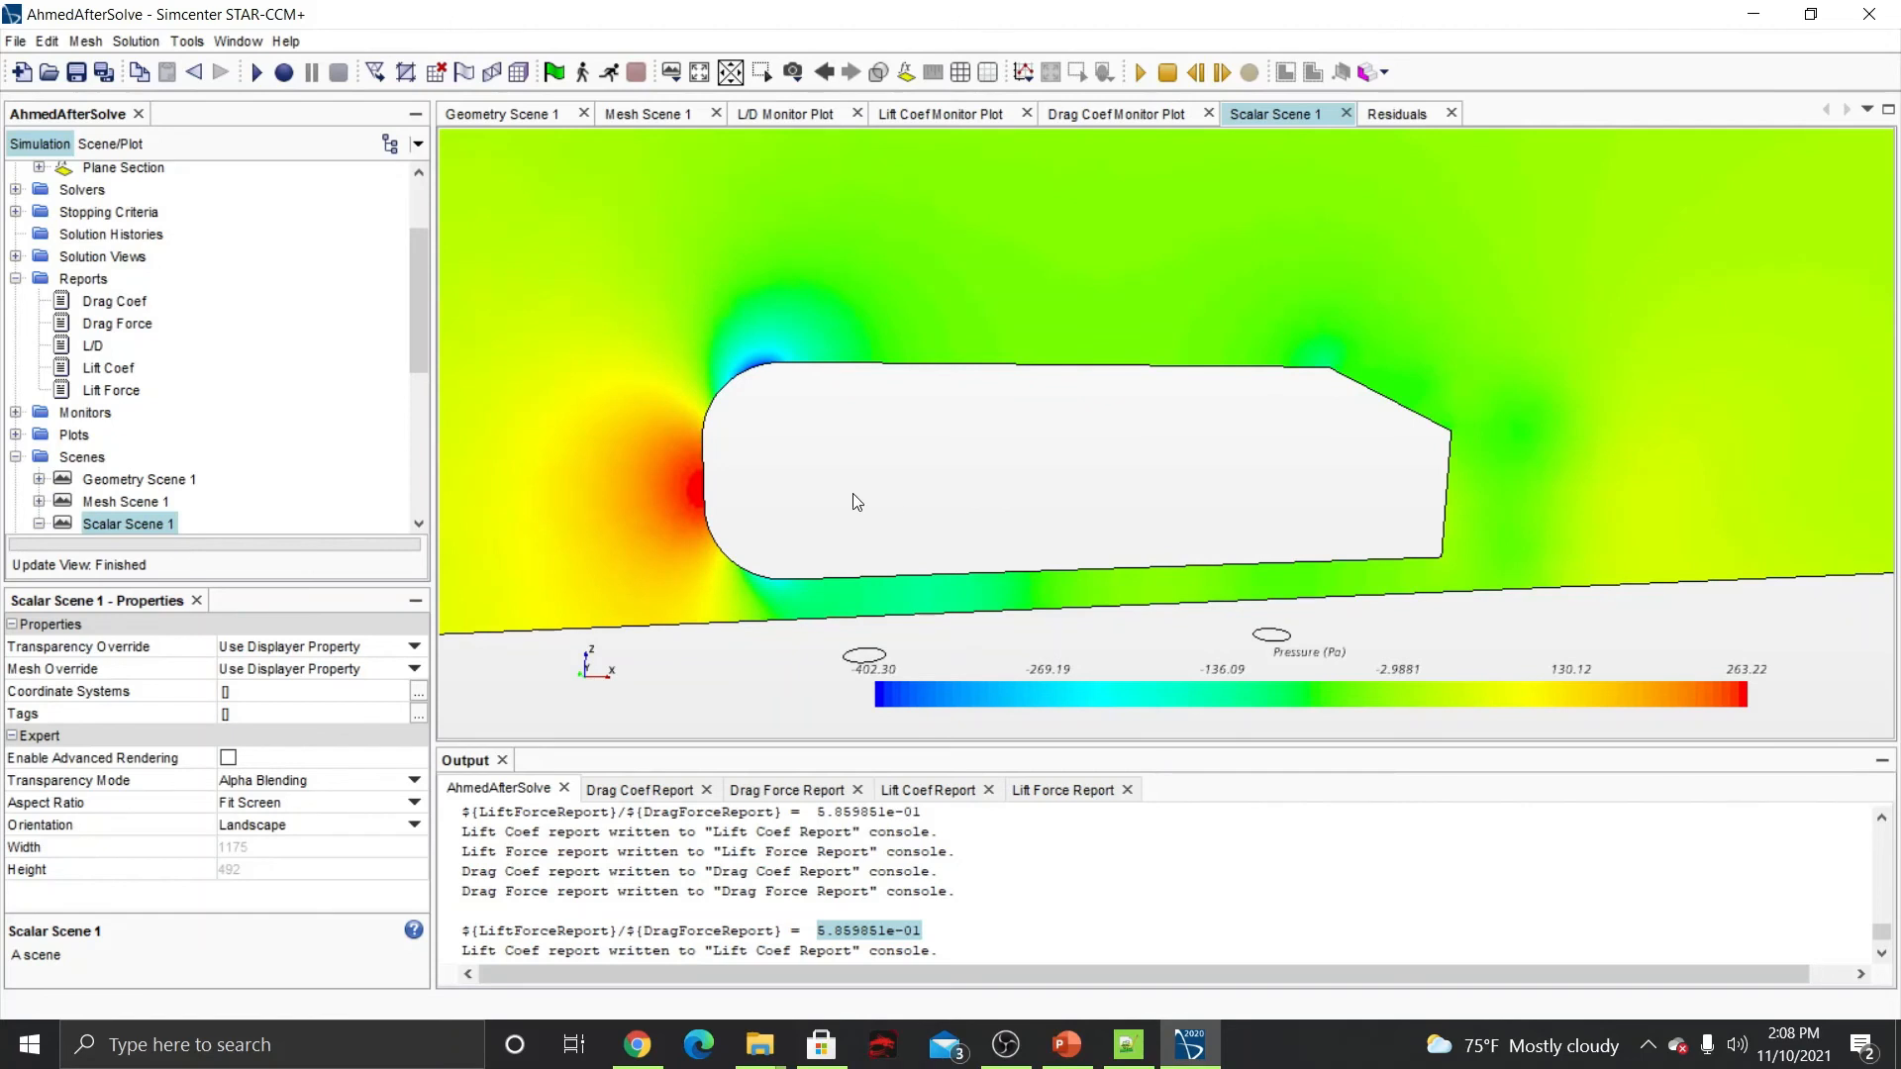
# Set the Scalar Field function of Scalar 1 in Scalar Scene 1 to the laboratory i component of Velocity in the Lab Reference Frame.
pyautogui.scroll(-2, 90, 370)
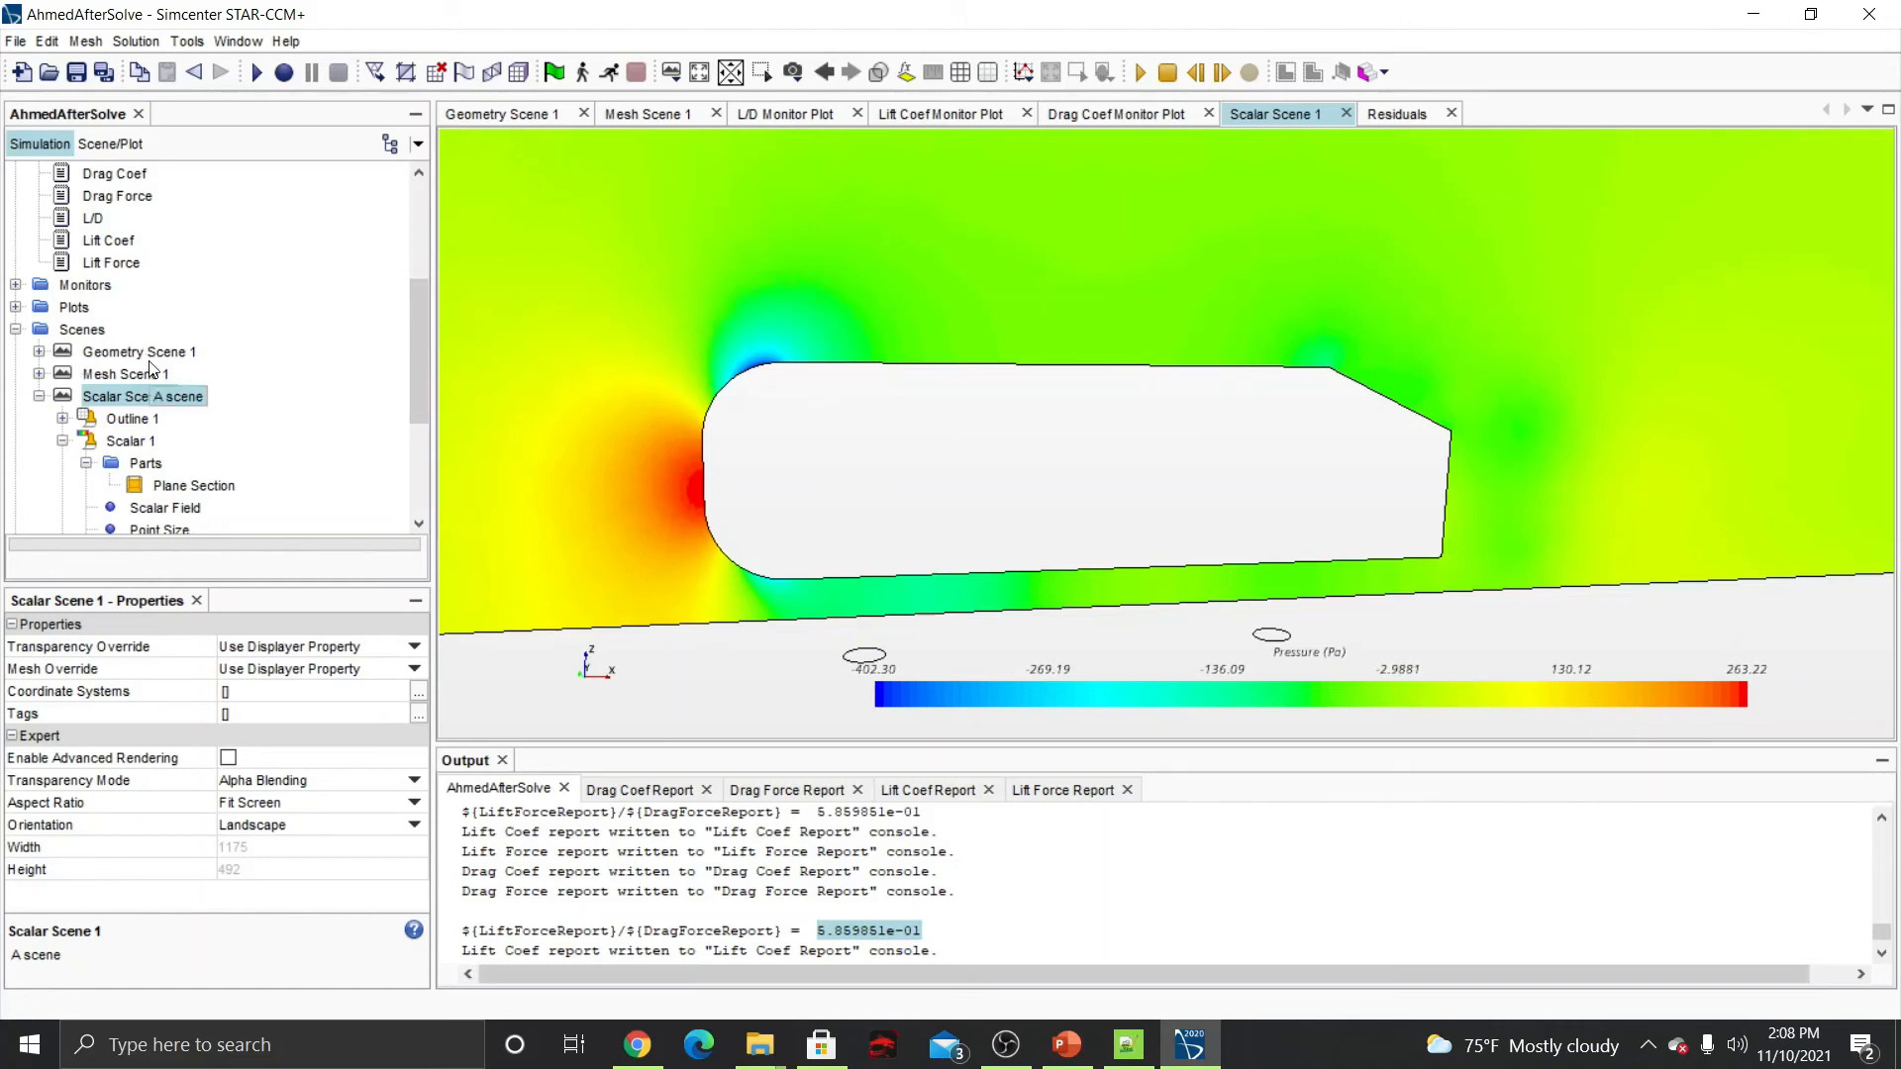
pyautogui.scroll(-3, 217, 403)
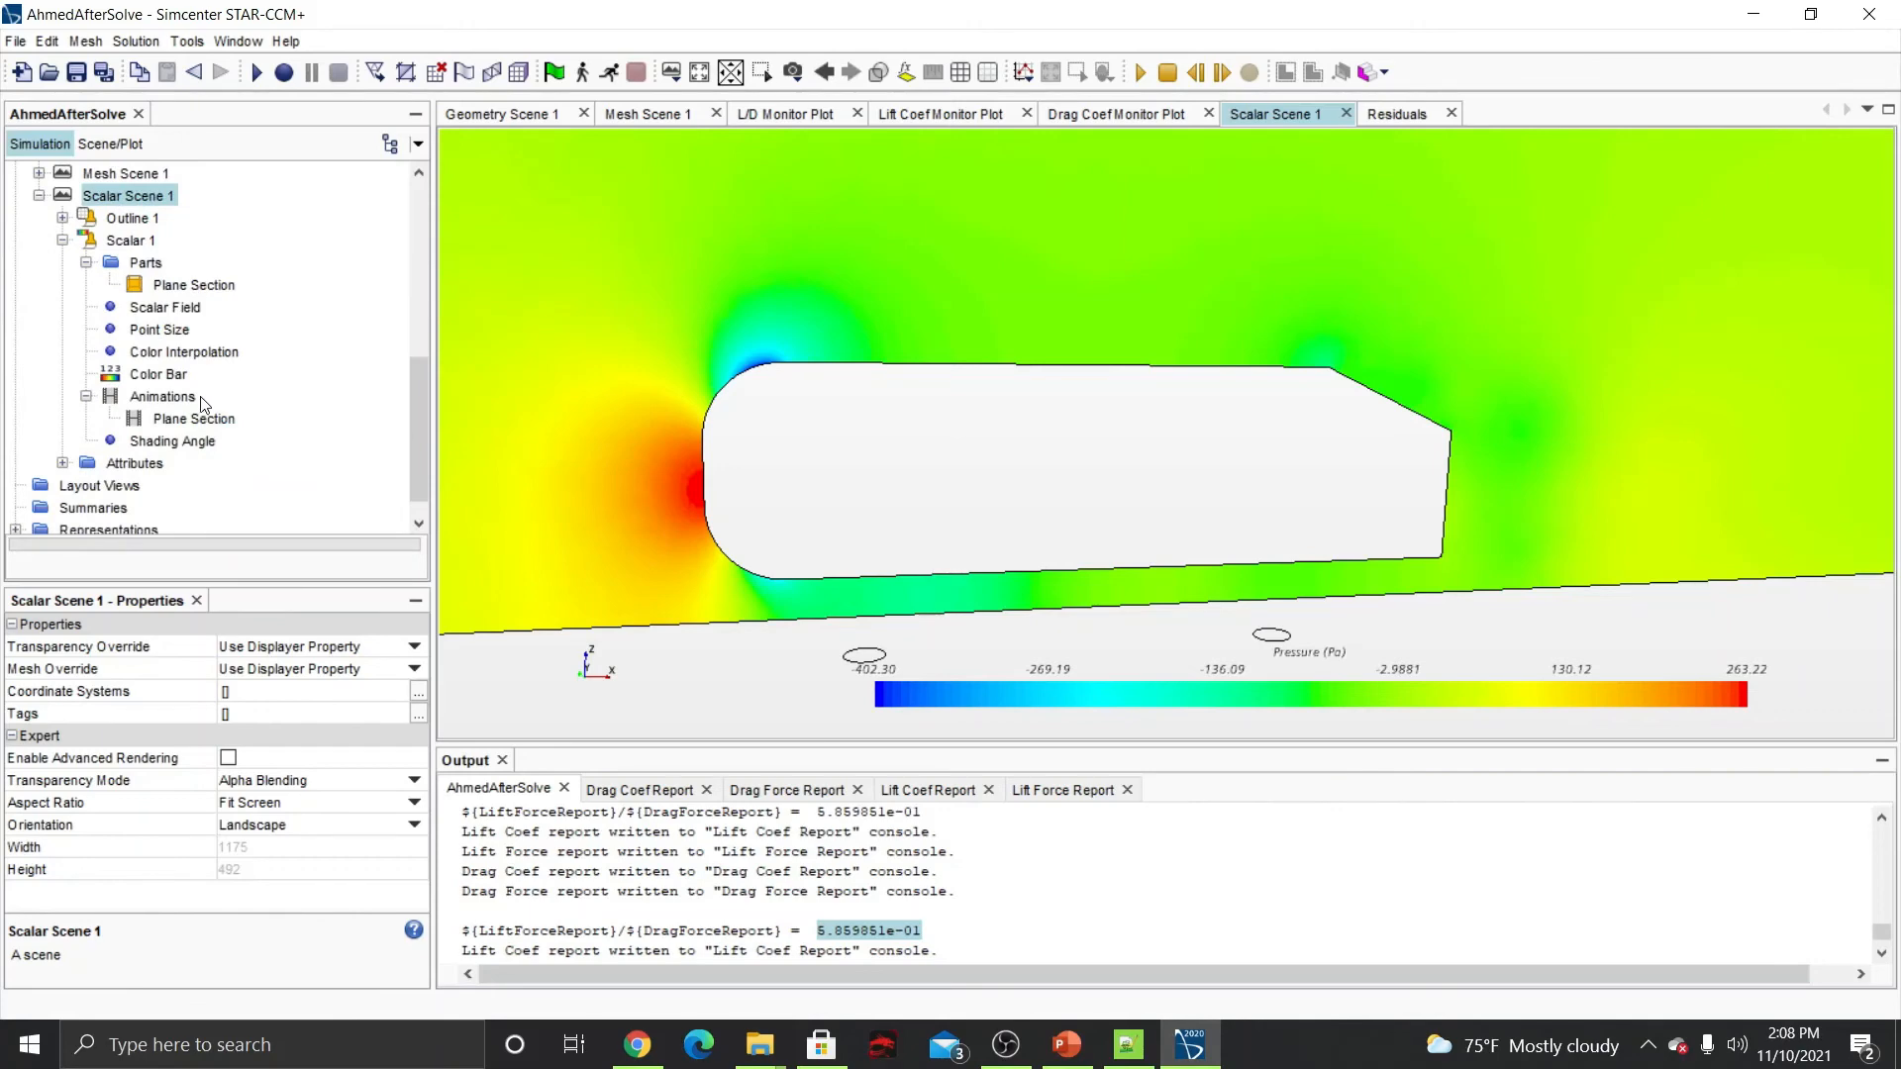
pyautogui.scroll(1, 202, 400)
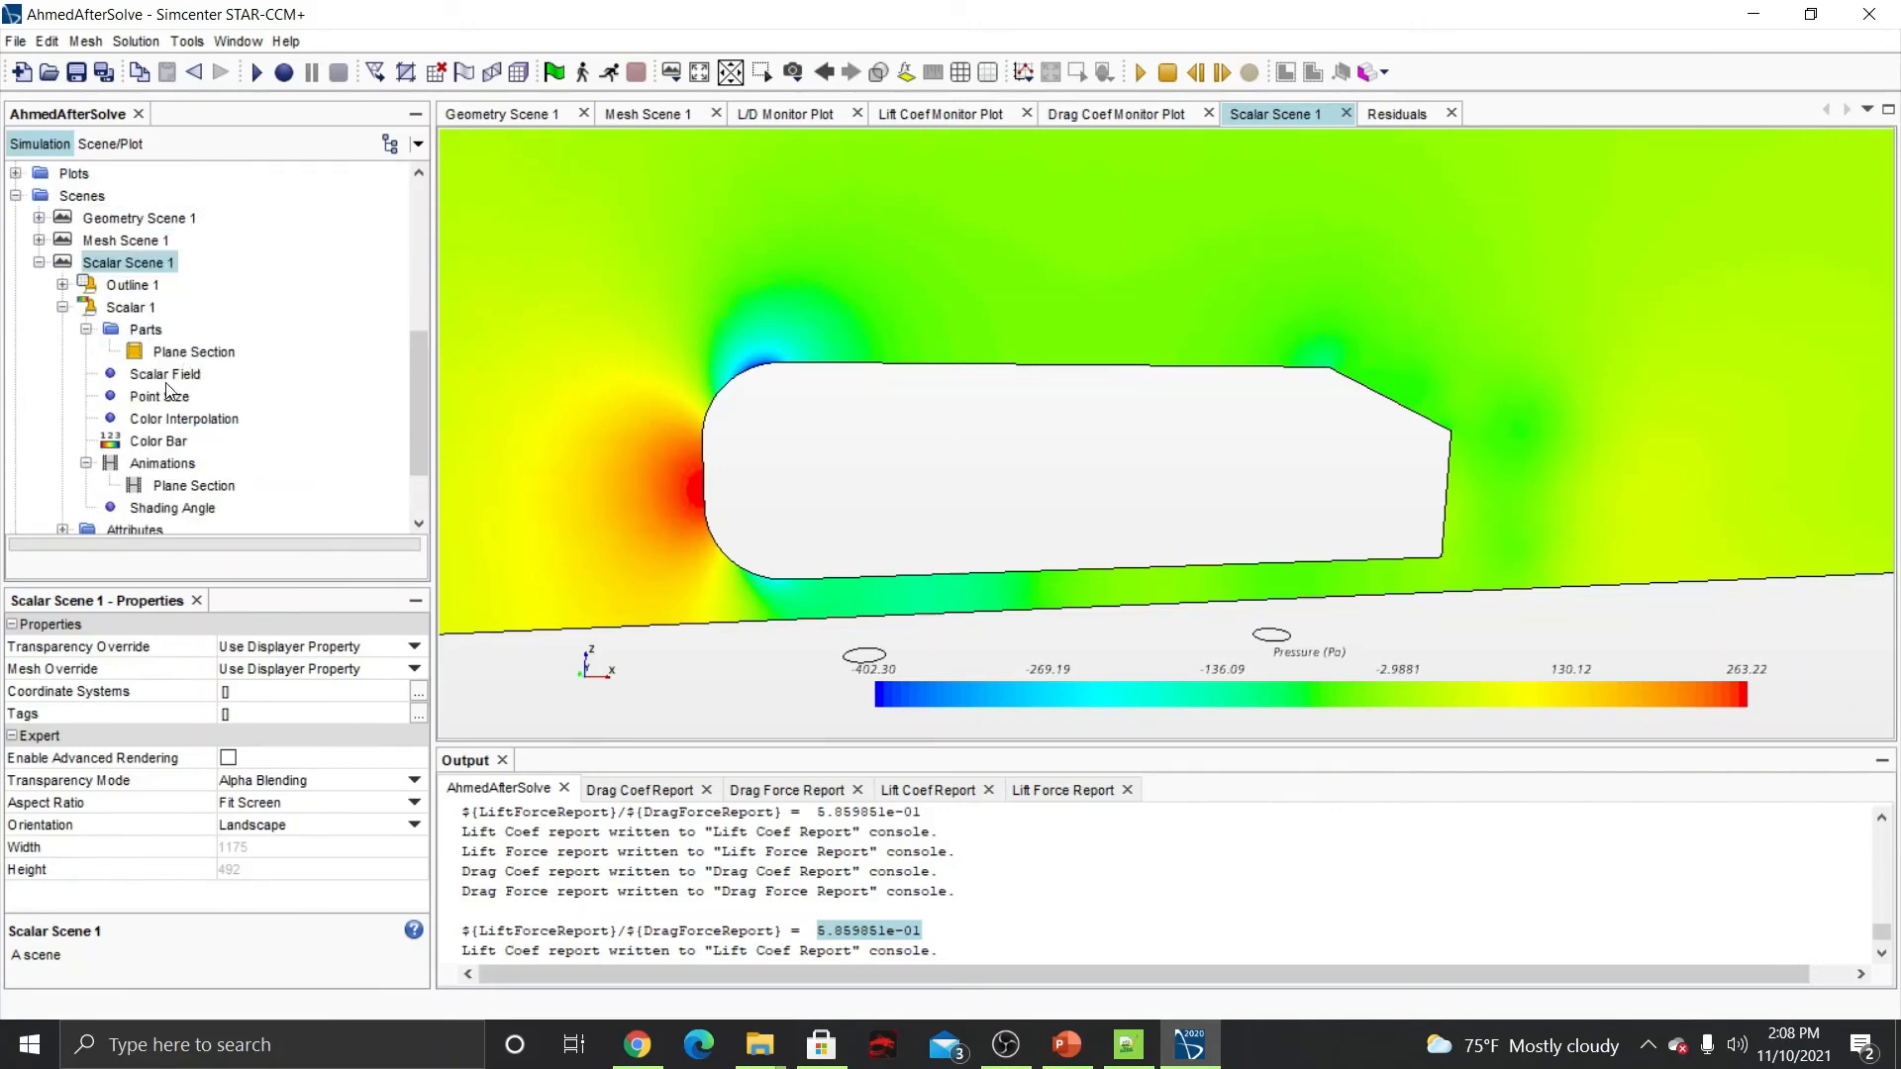
pyautogui.click(166, 376)
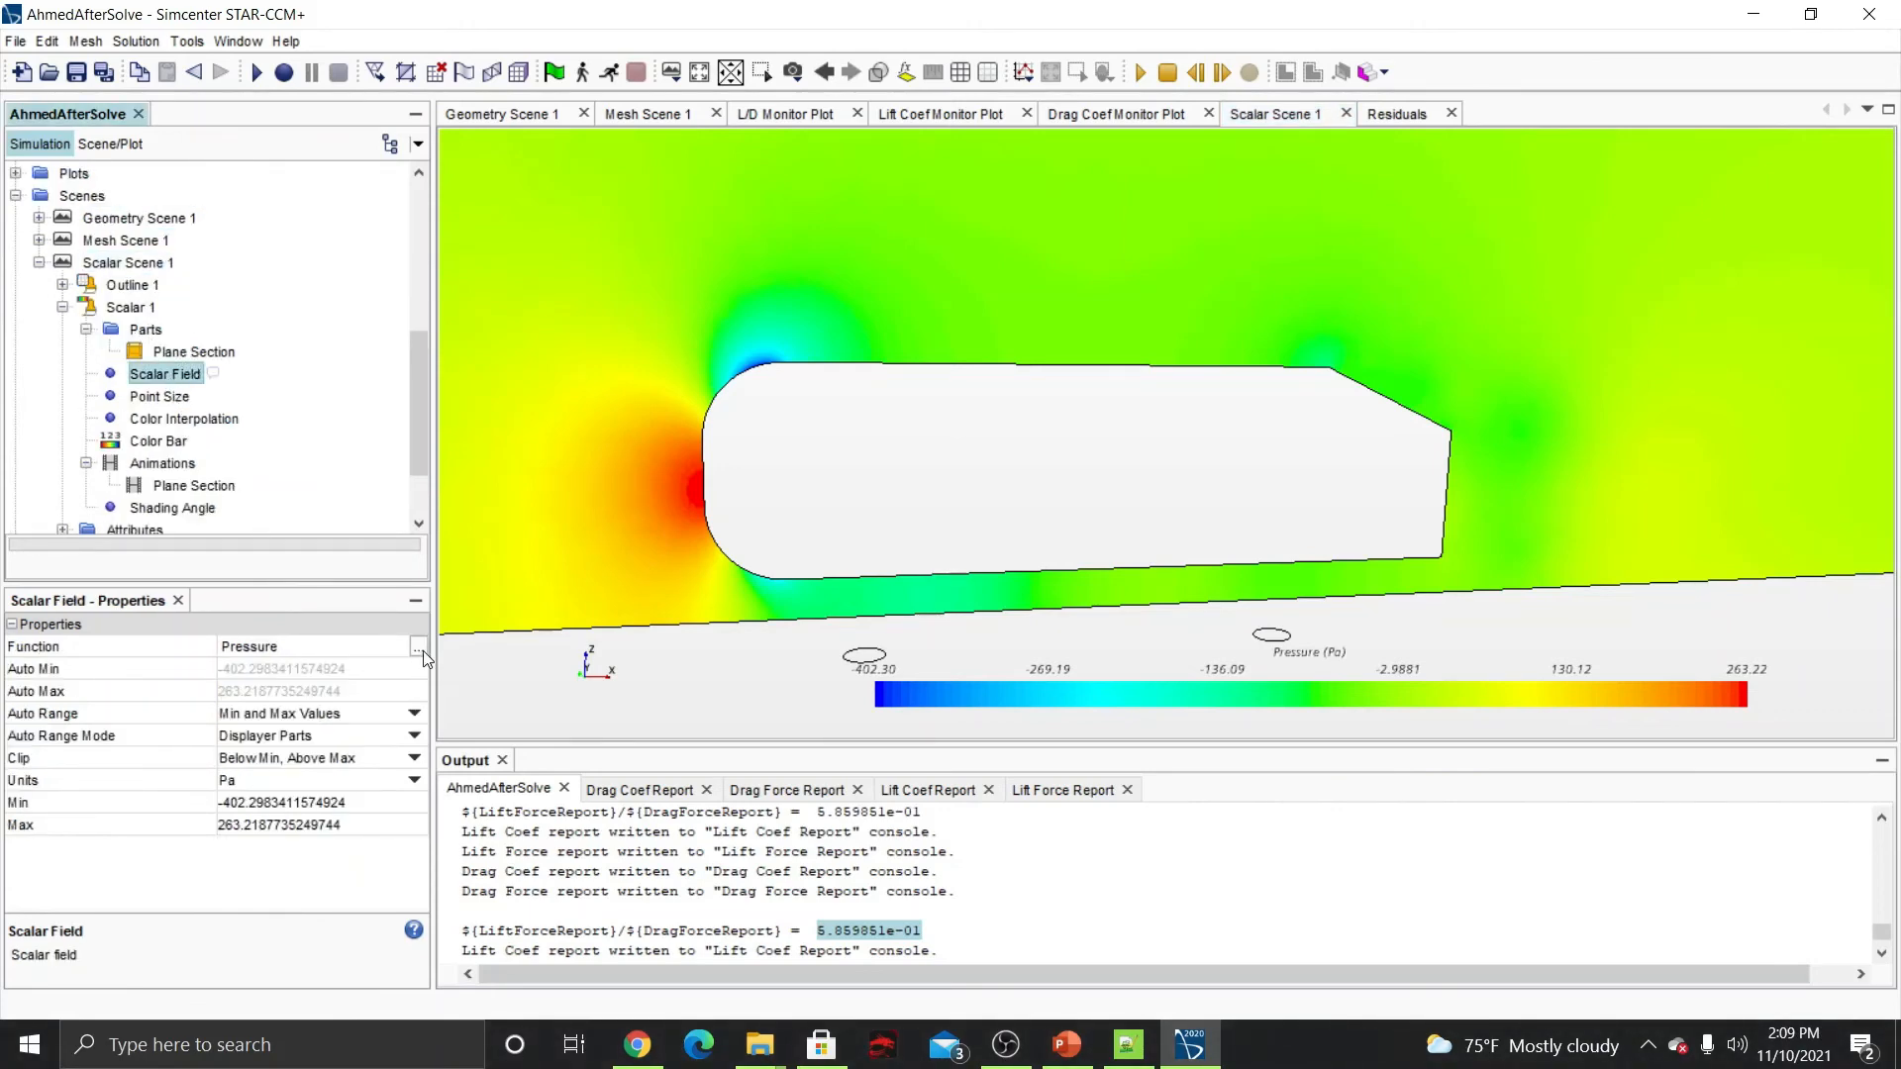
pyautogui.click(417, 647)
pyautogui.scroll(-15, 794, 485)
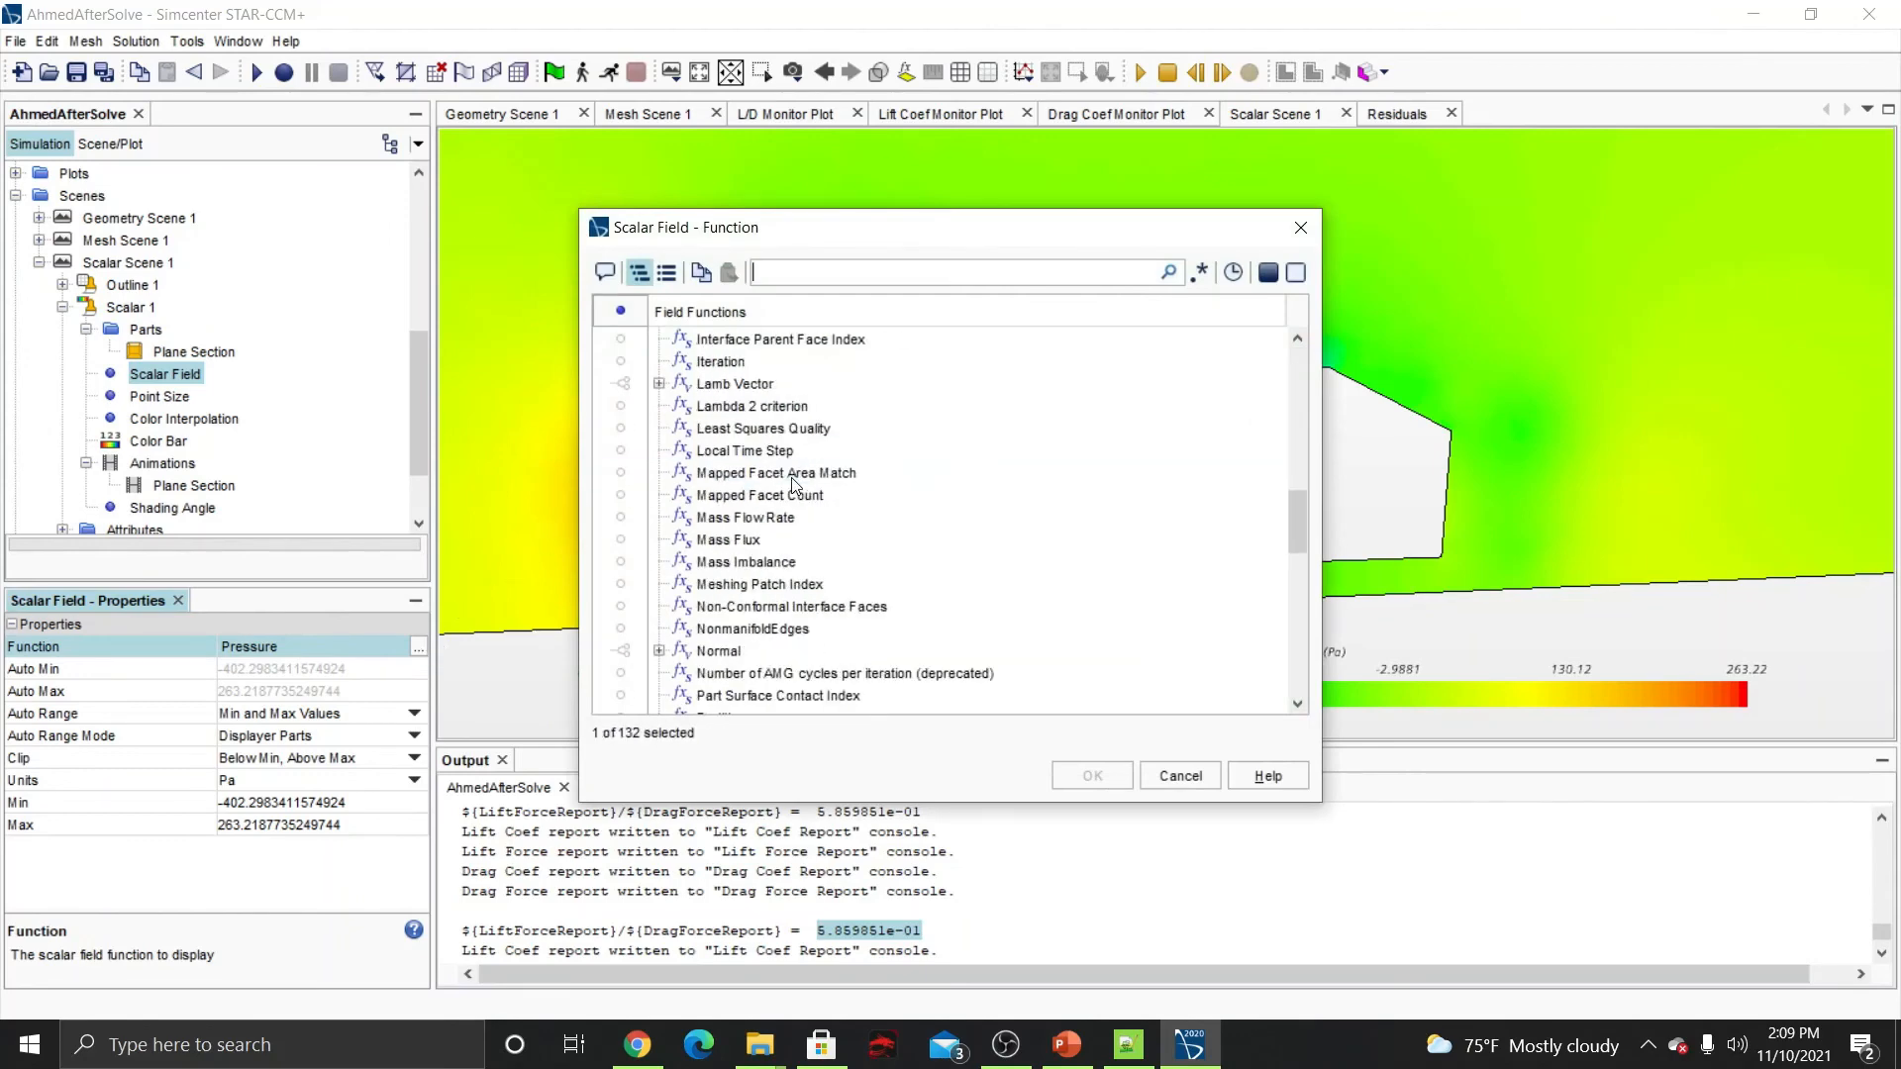
pyautogui.scroll(-6, 795, 486)
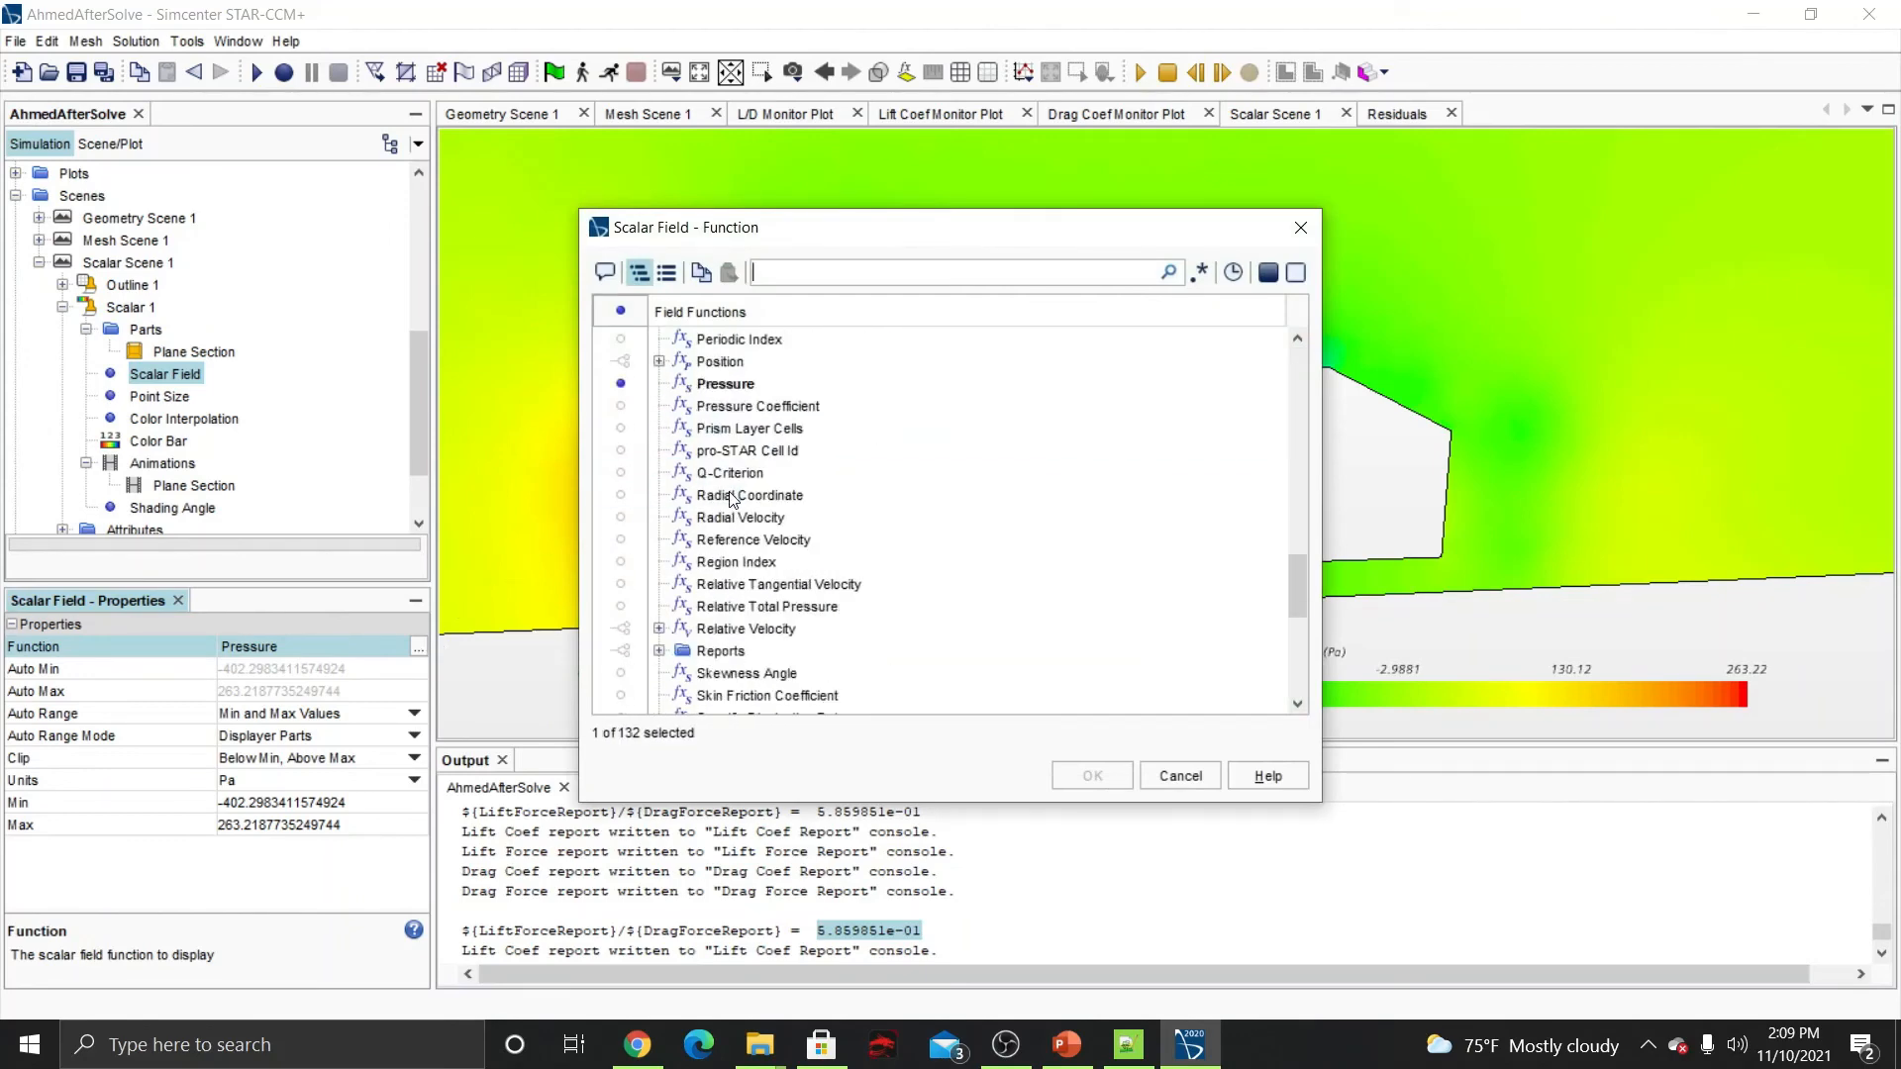
pyautogui.scroll(-3, 732, 498)
pyautogui.click(708, 586)
pyautogui.scroll(-3, 681, 594)
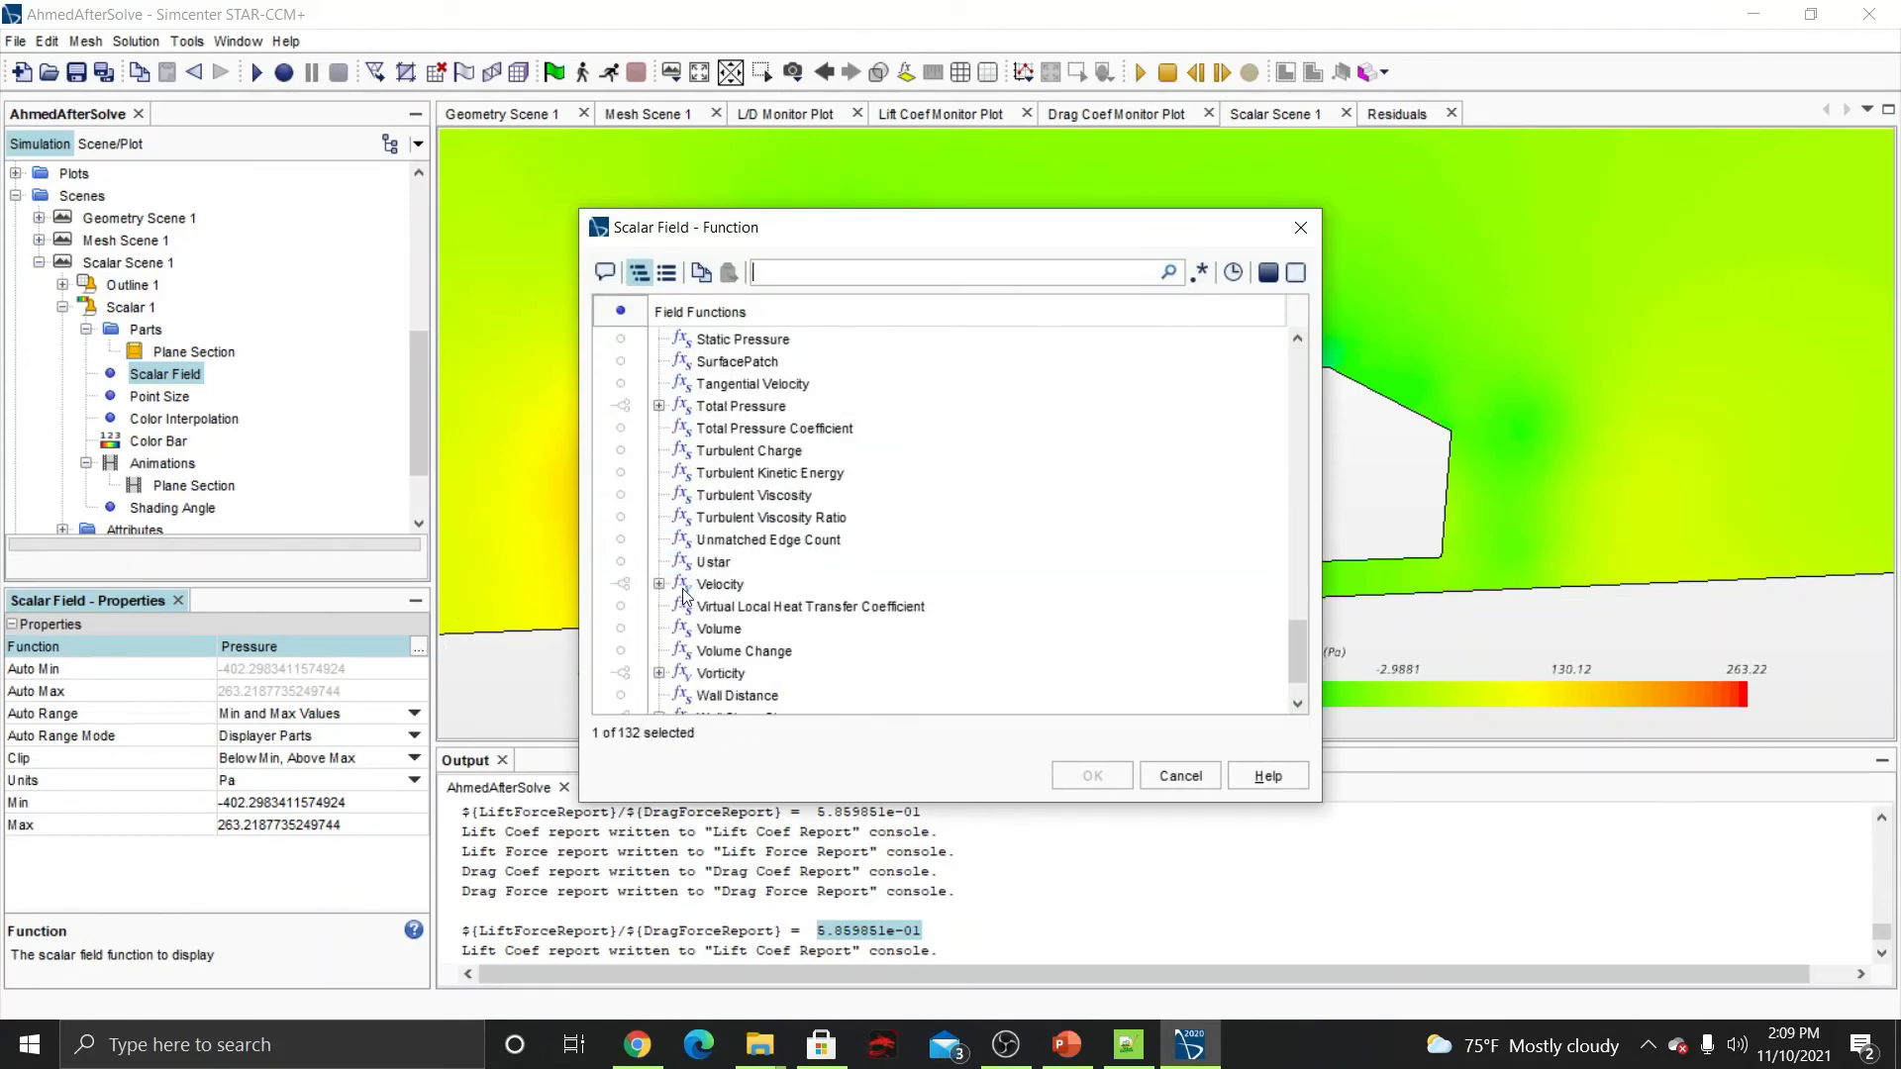
pyautogui.click(693, 585)
pyautogui.click(658, 585)
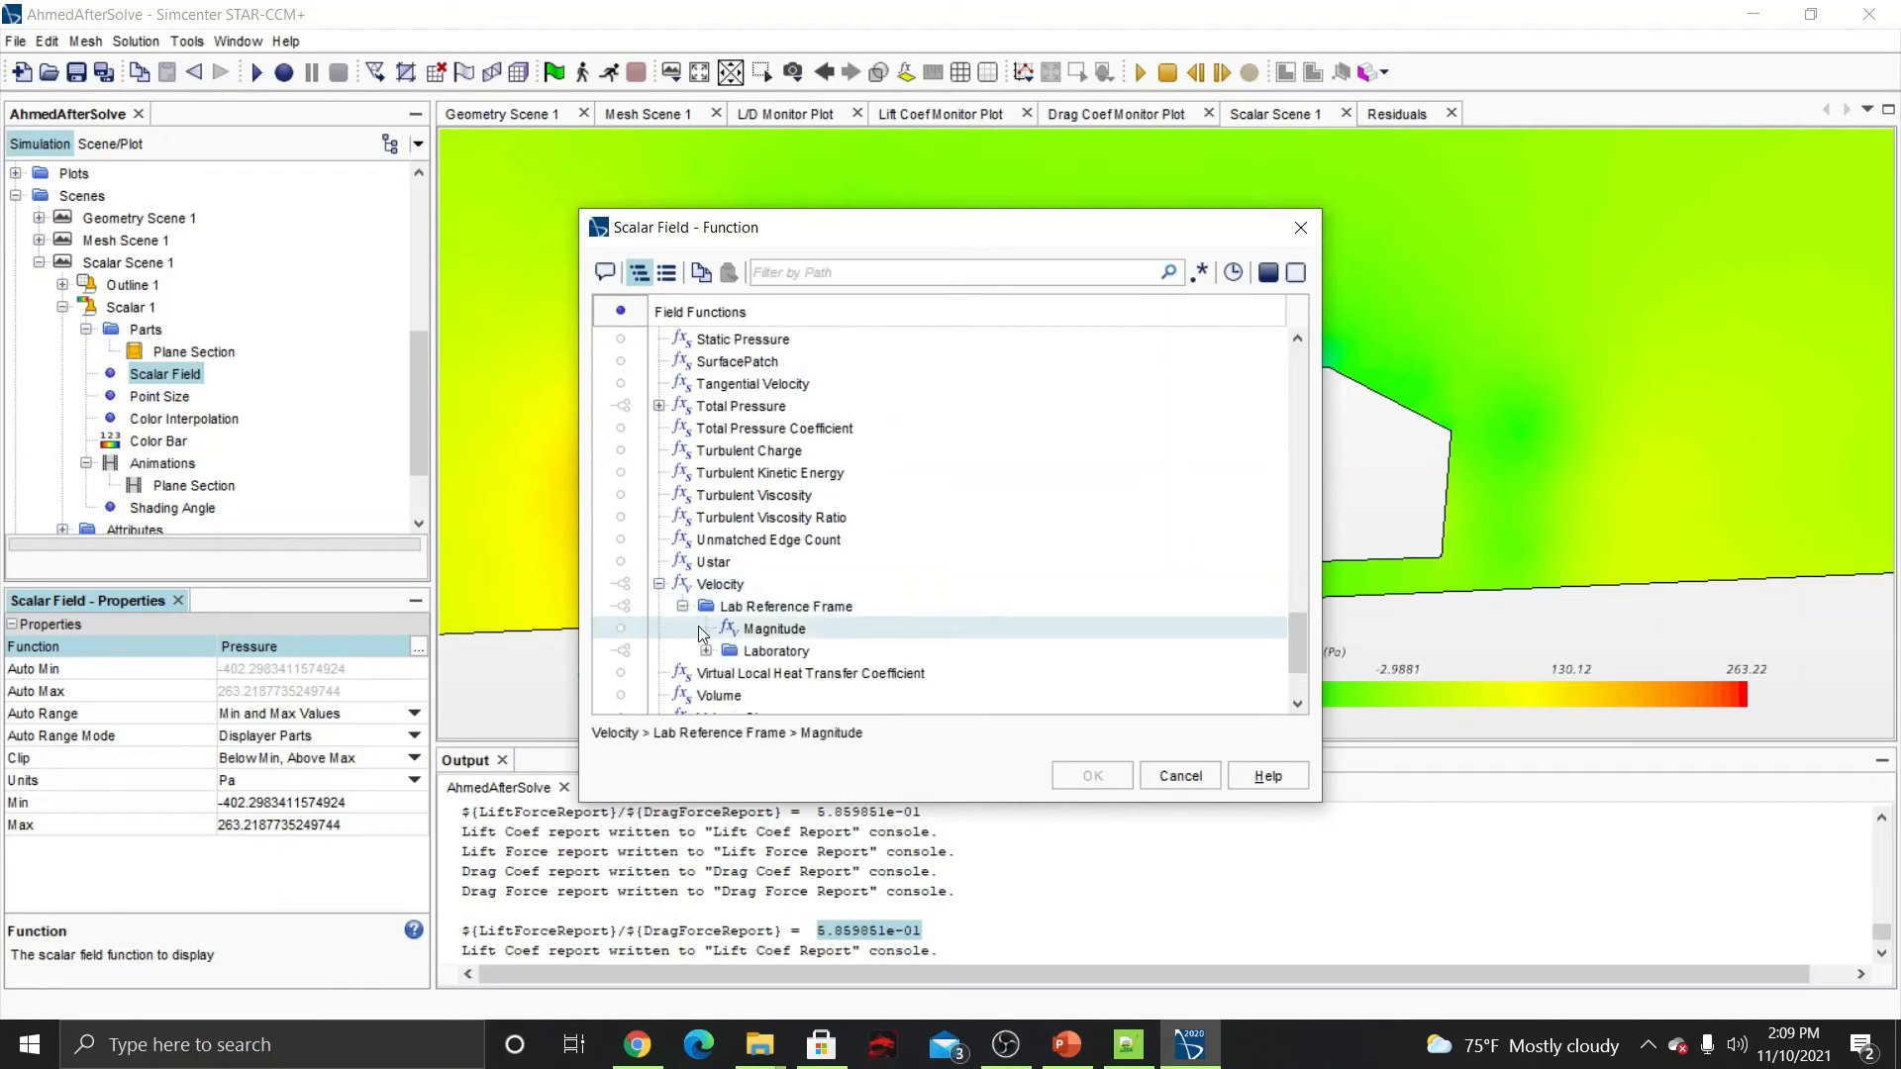
pyautogui.click(732, 651)
pyautogui.click(705, 650)
pyautogui.click(760, 659)
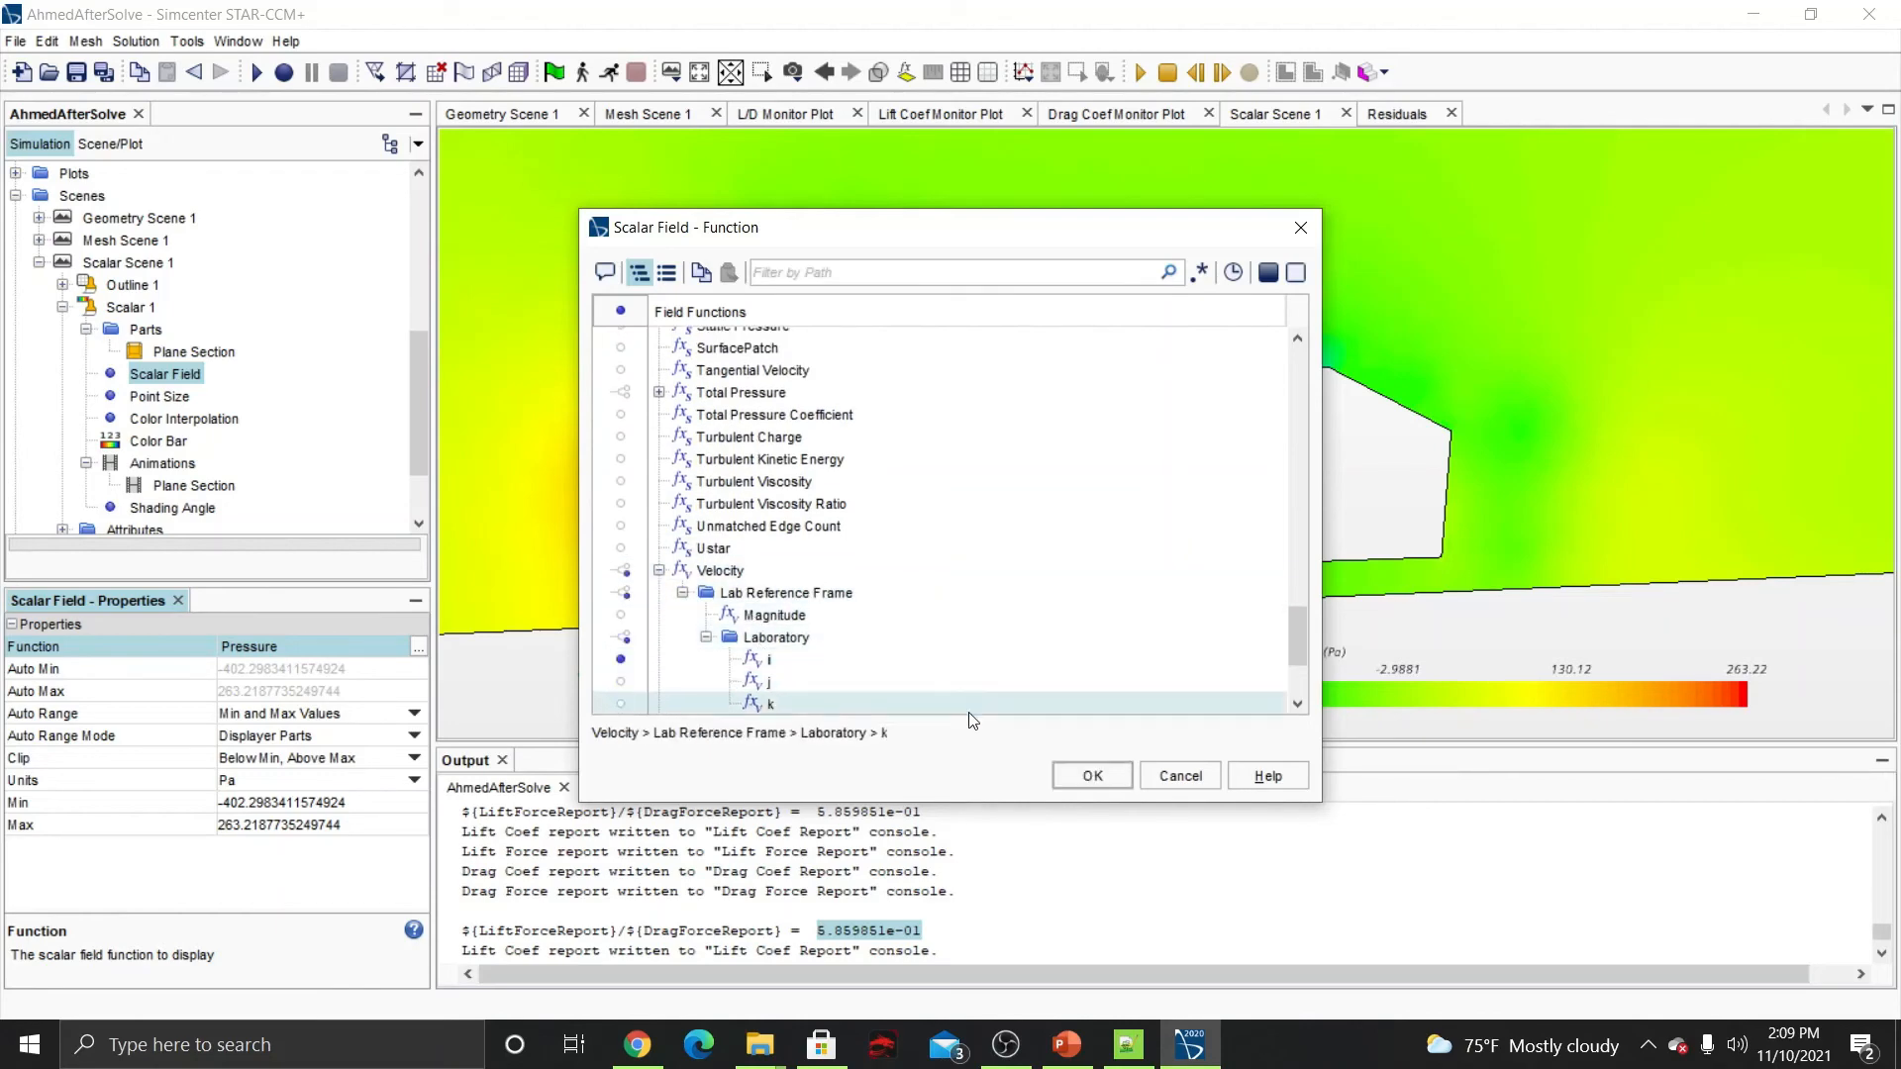
pyautogui.click(1069, 773)
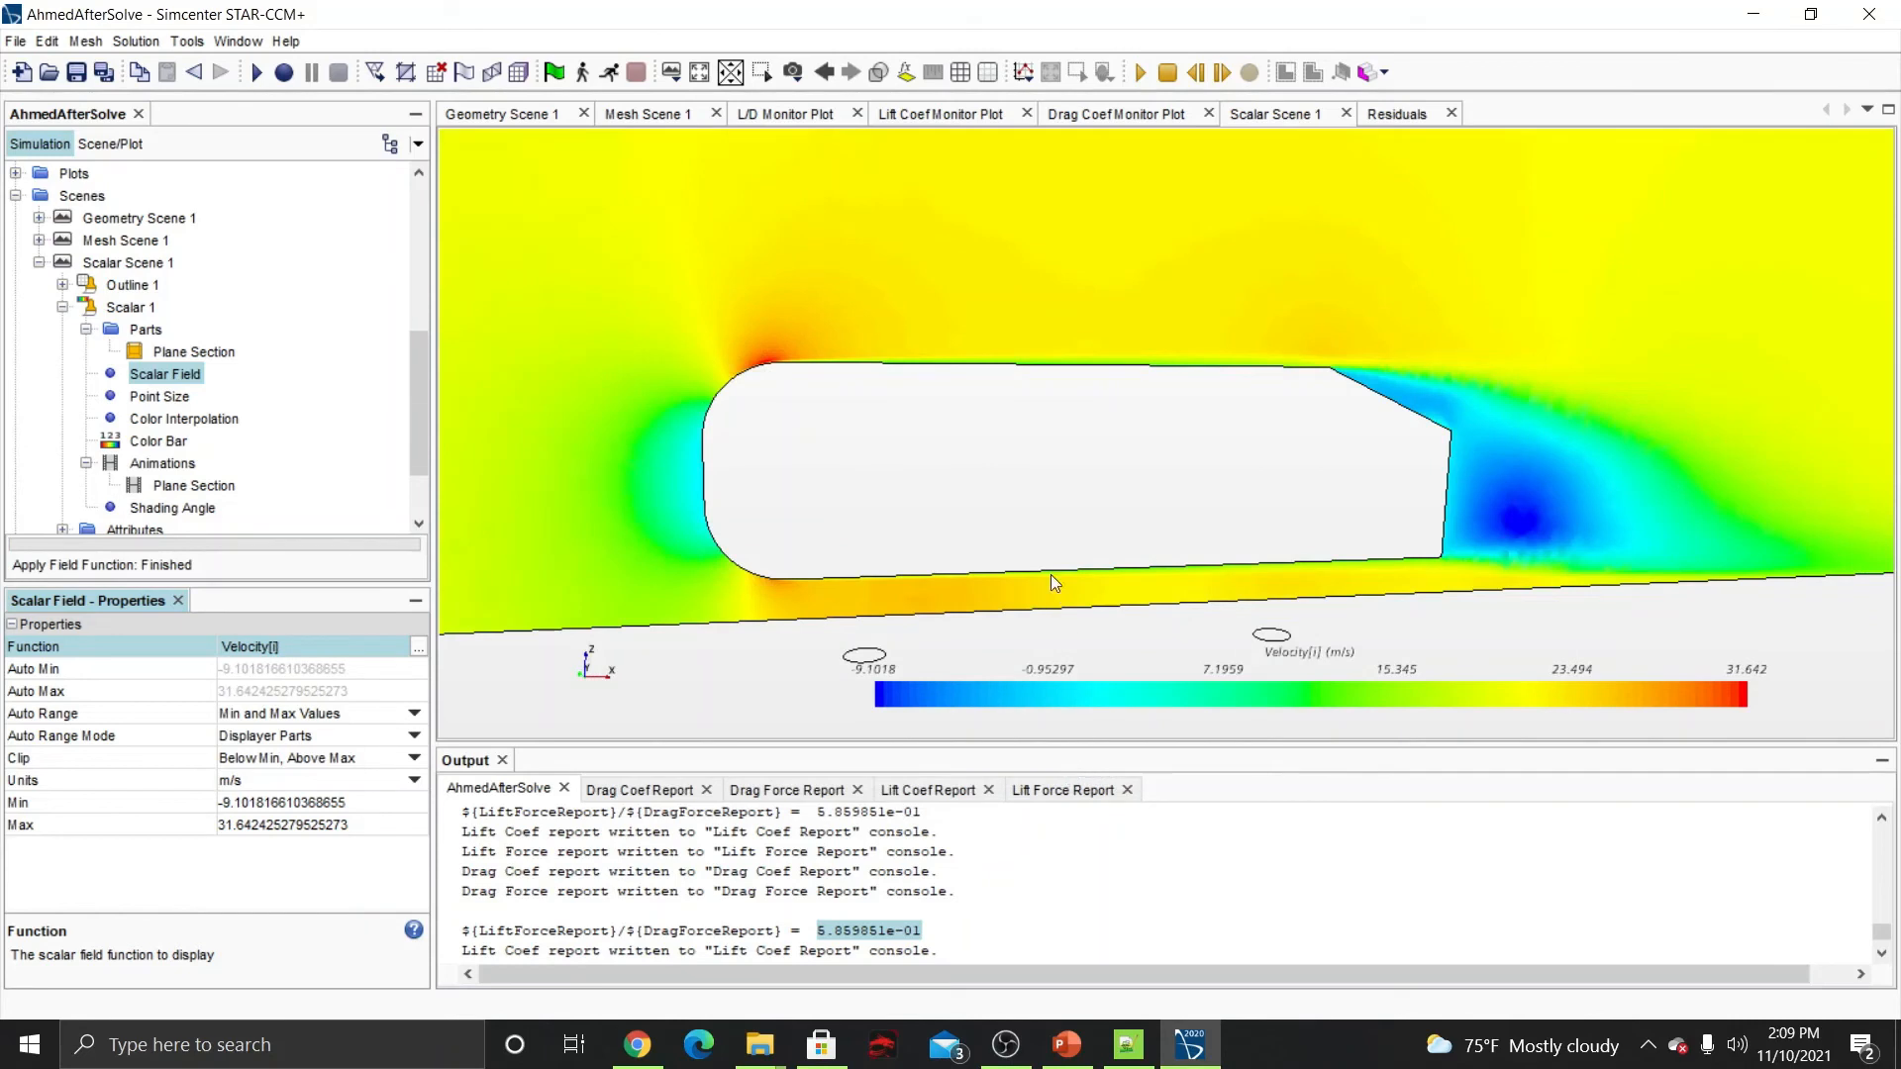
# Examine the i-velocity contours around the body's rounded nose and the boundary layer along its roof.
pyautogui.moveTo(929, 506); pyautogui.dragTo(825, 477)
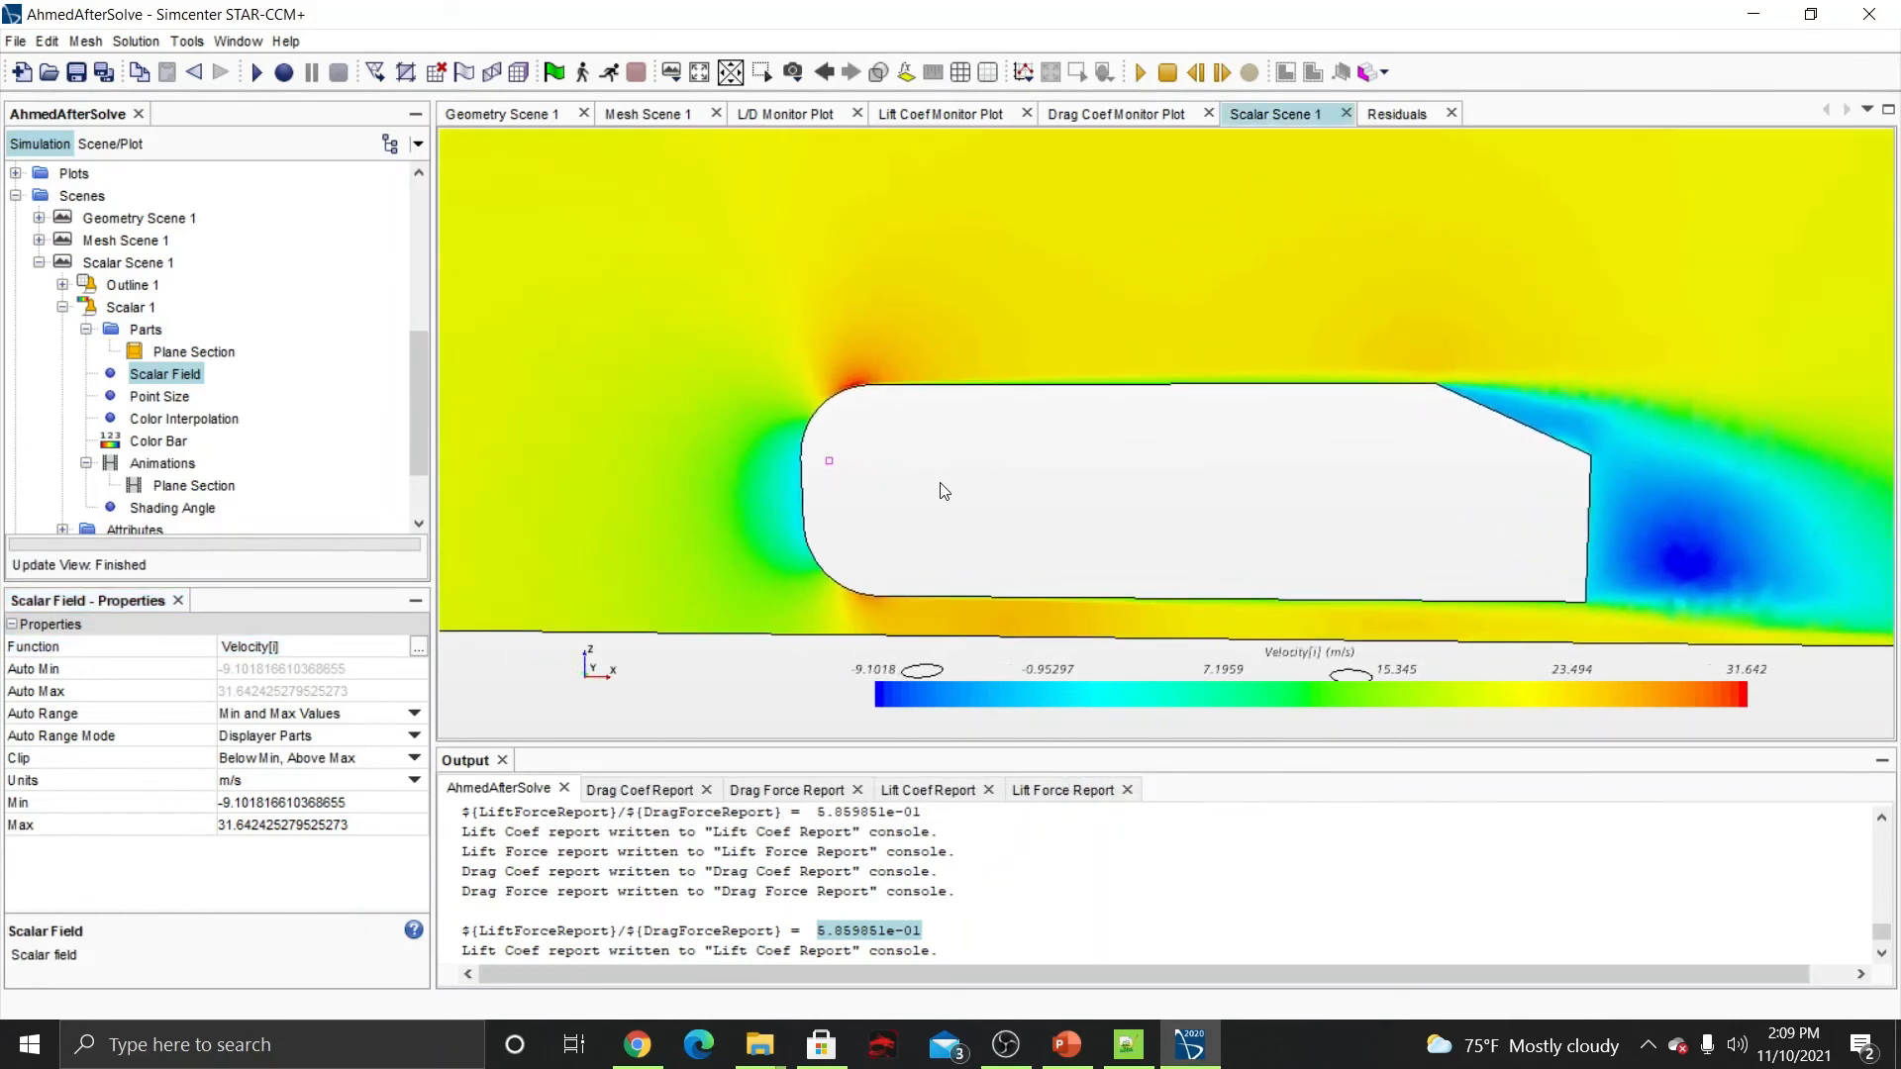
pyautogui.scroll(5, 941, 492)
pyautogui.scroll(2, 958, 447)
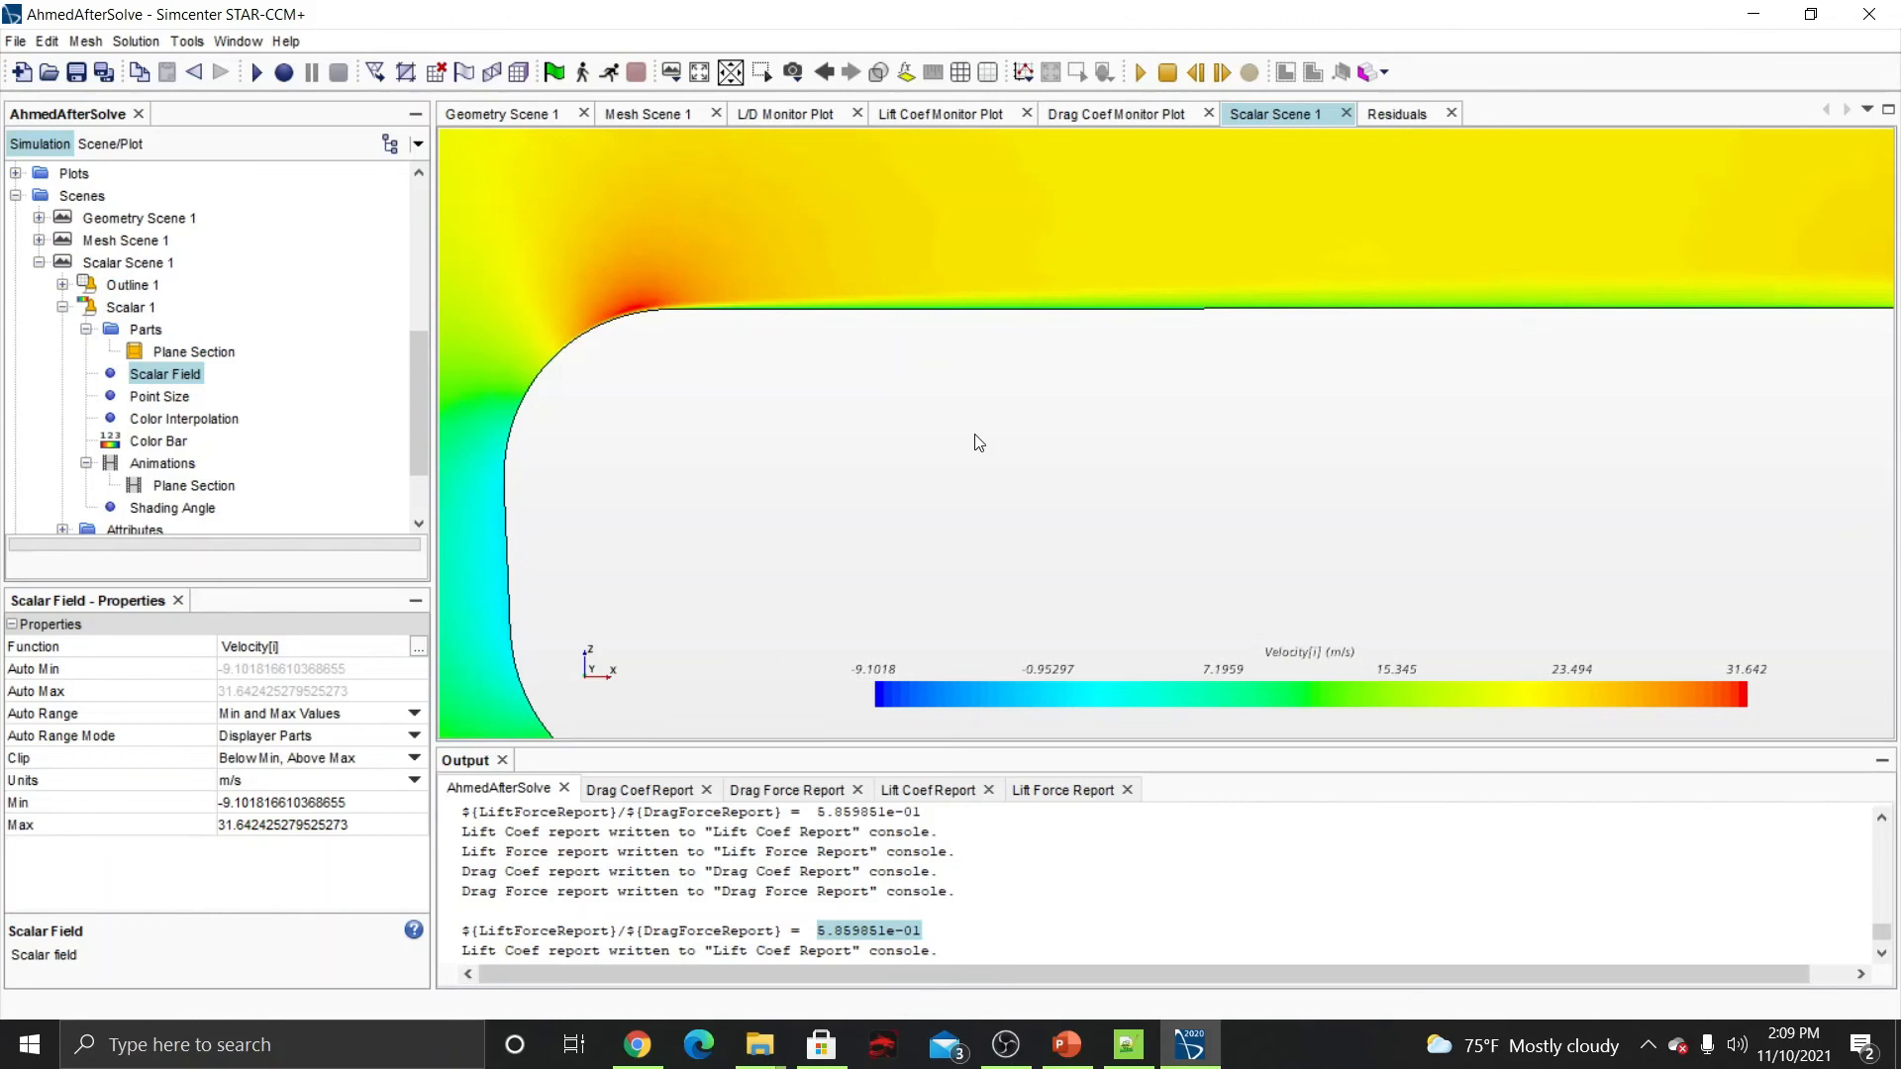
pyautogui.scroll(3, 763, 323)
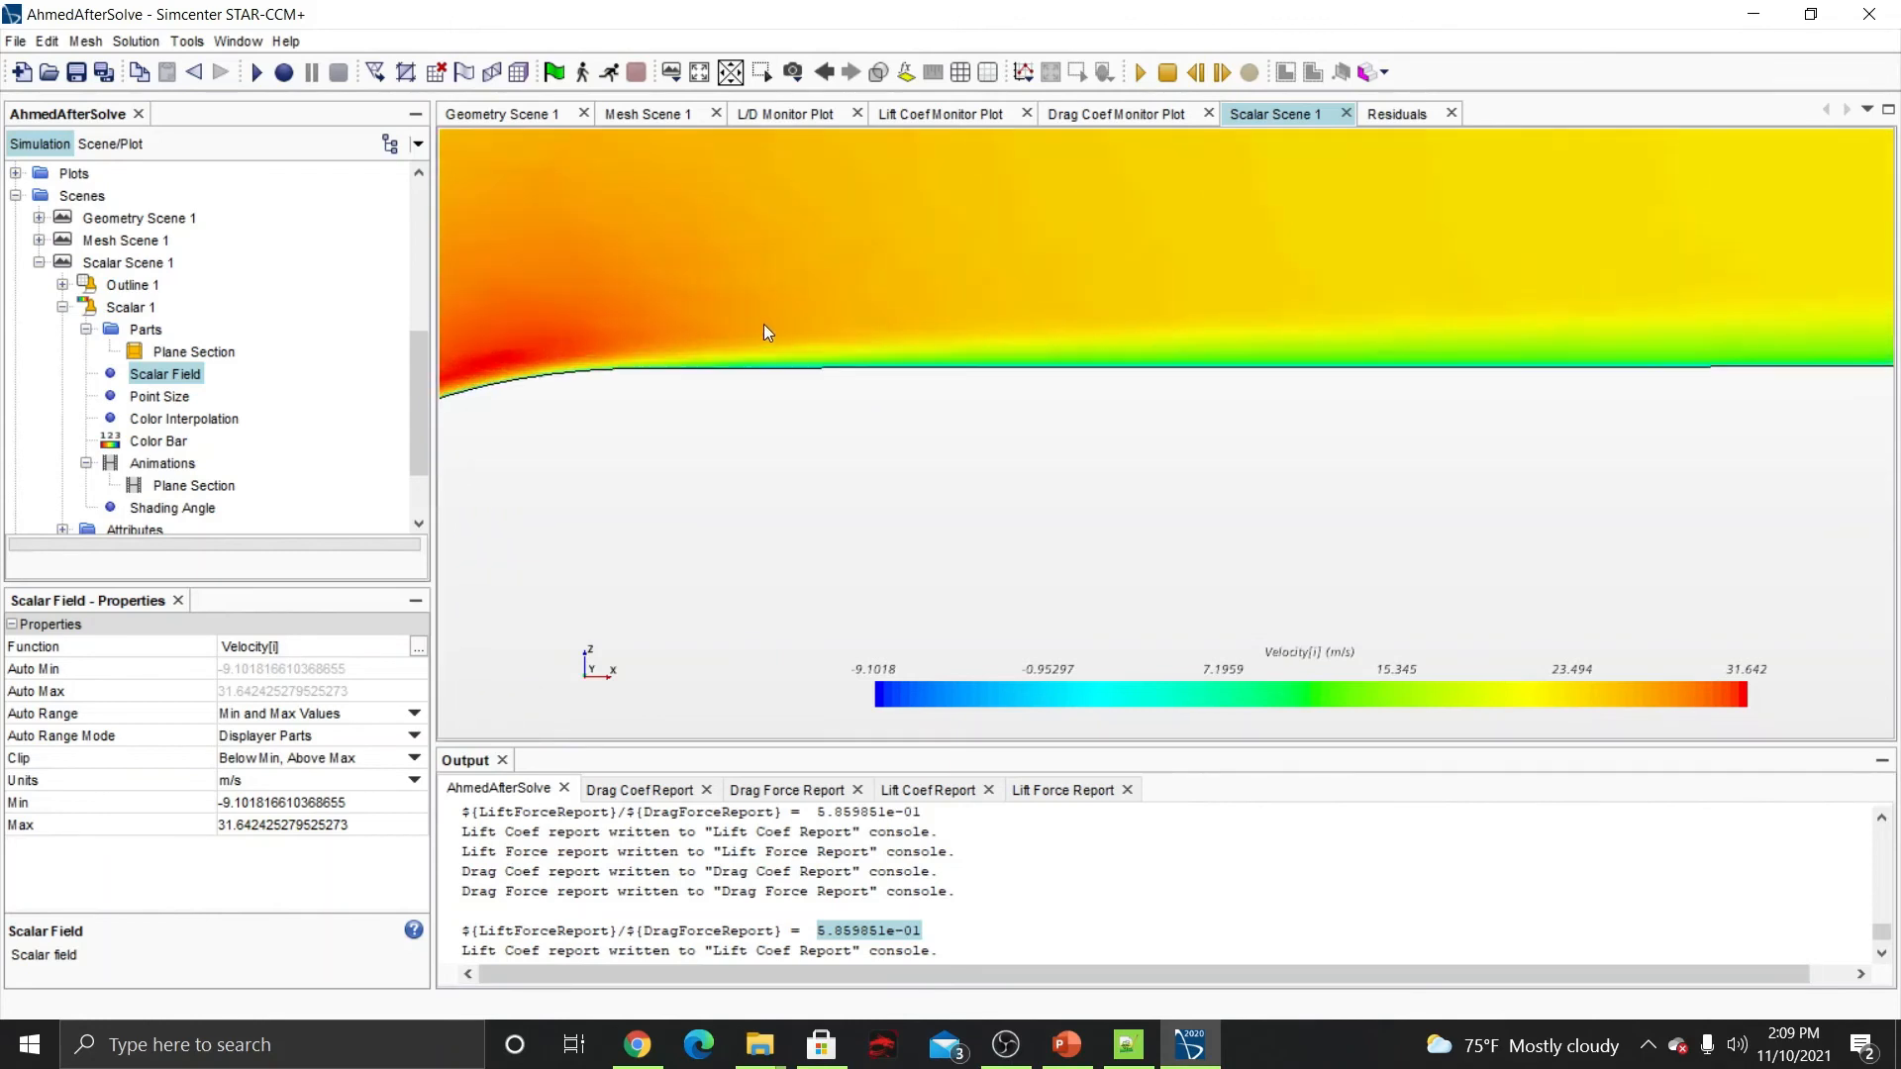
pyautogui.scroll(2, 1040, 377)
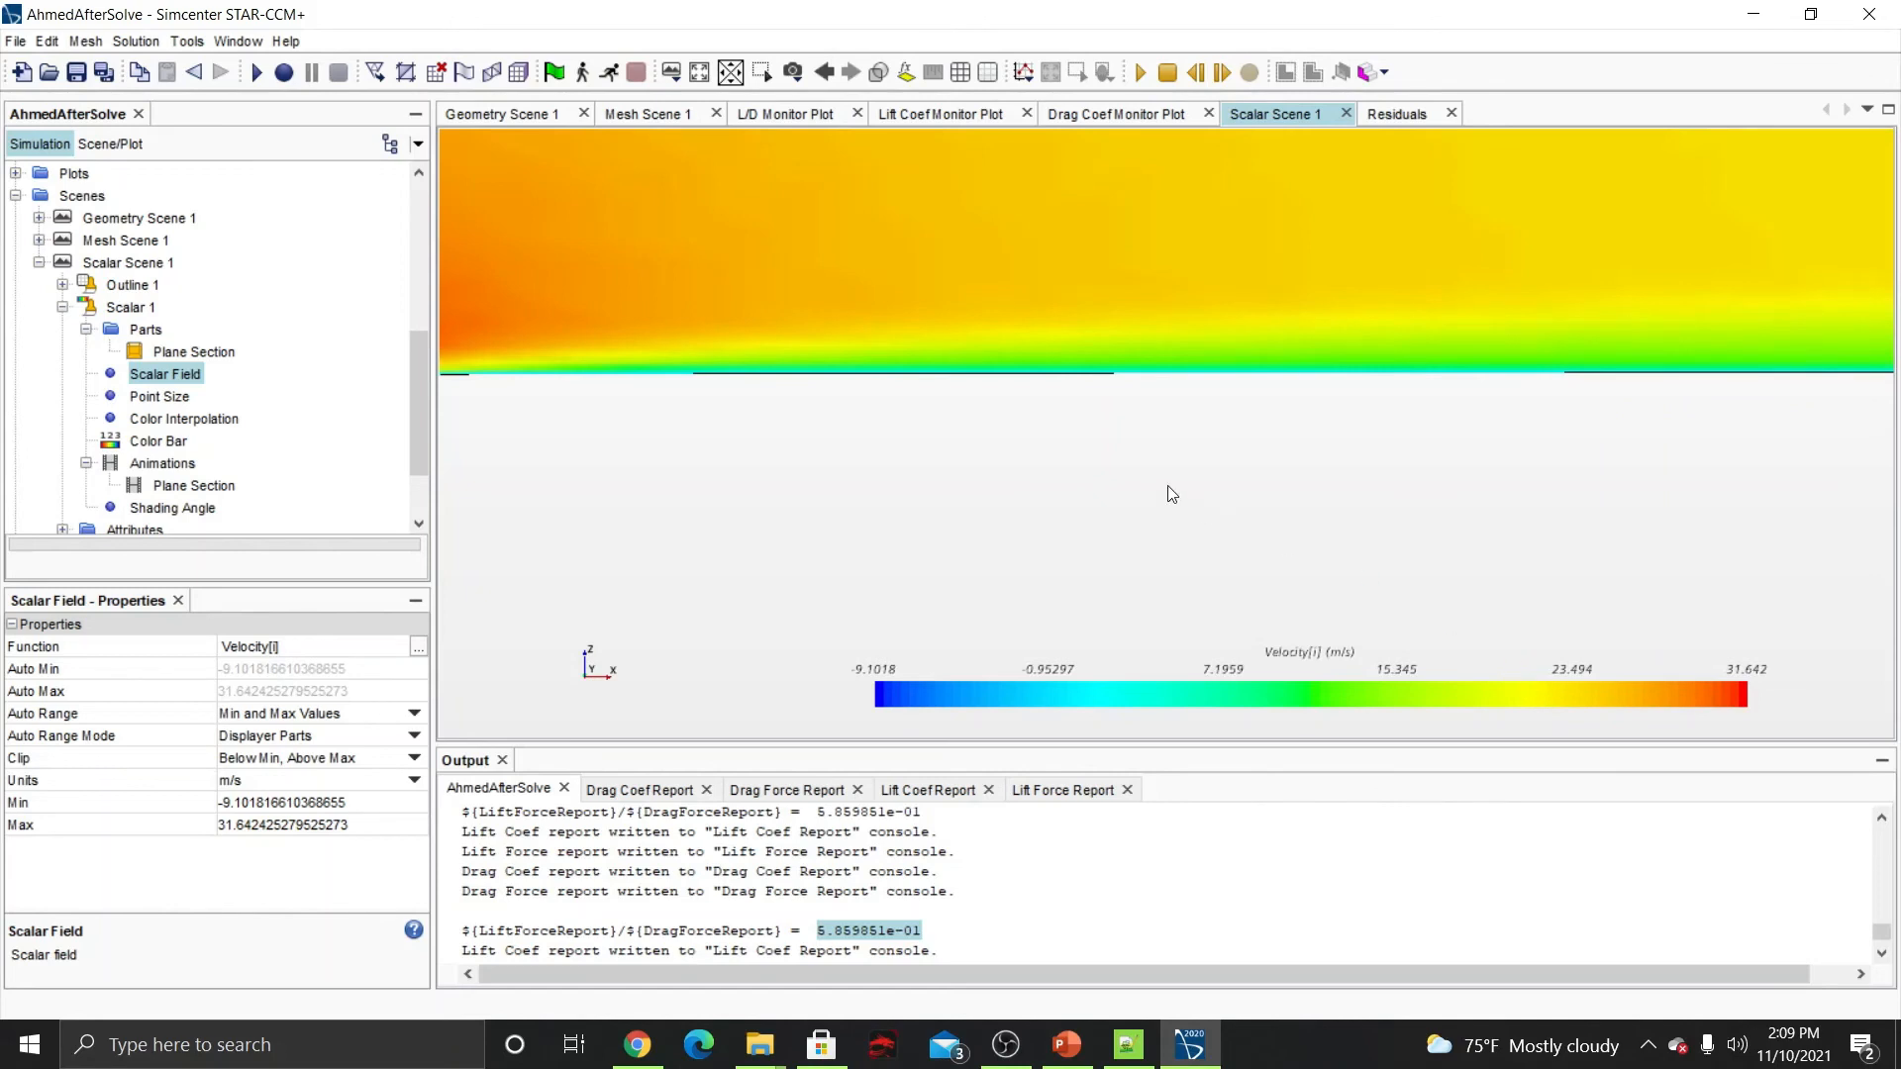
pyautogui.scroll(-5, 1168, 490)
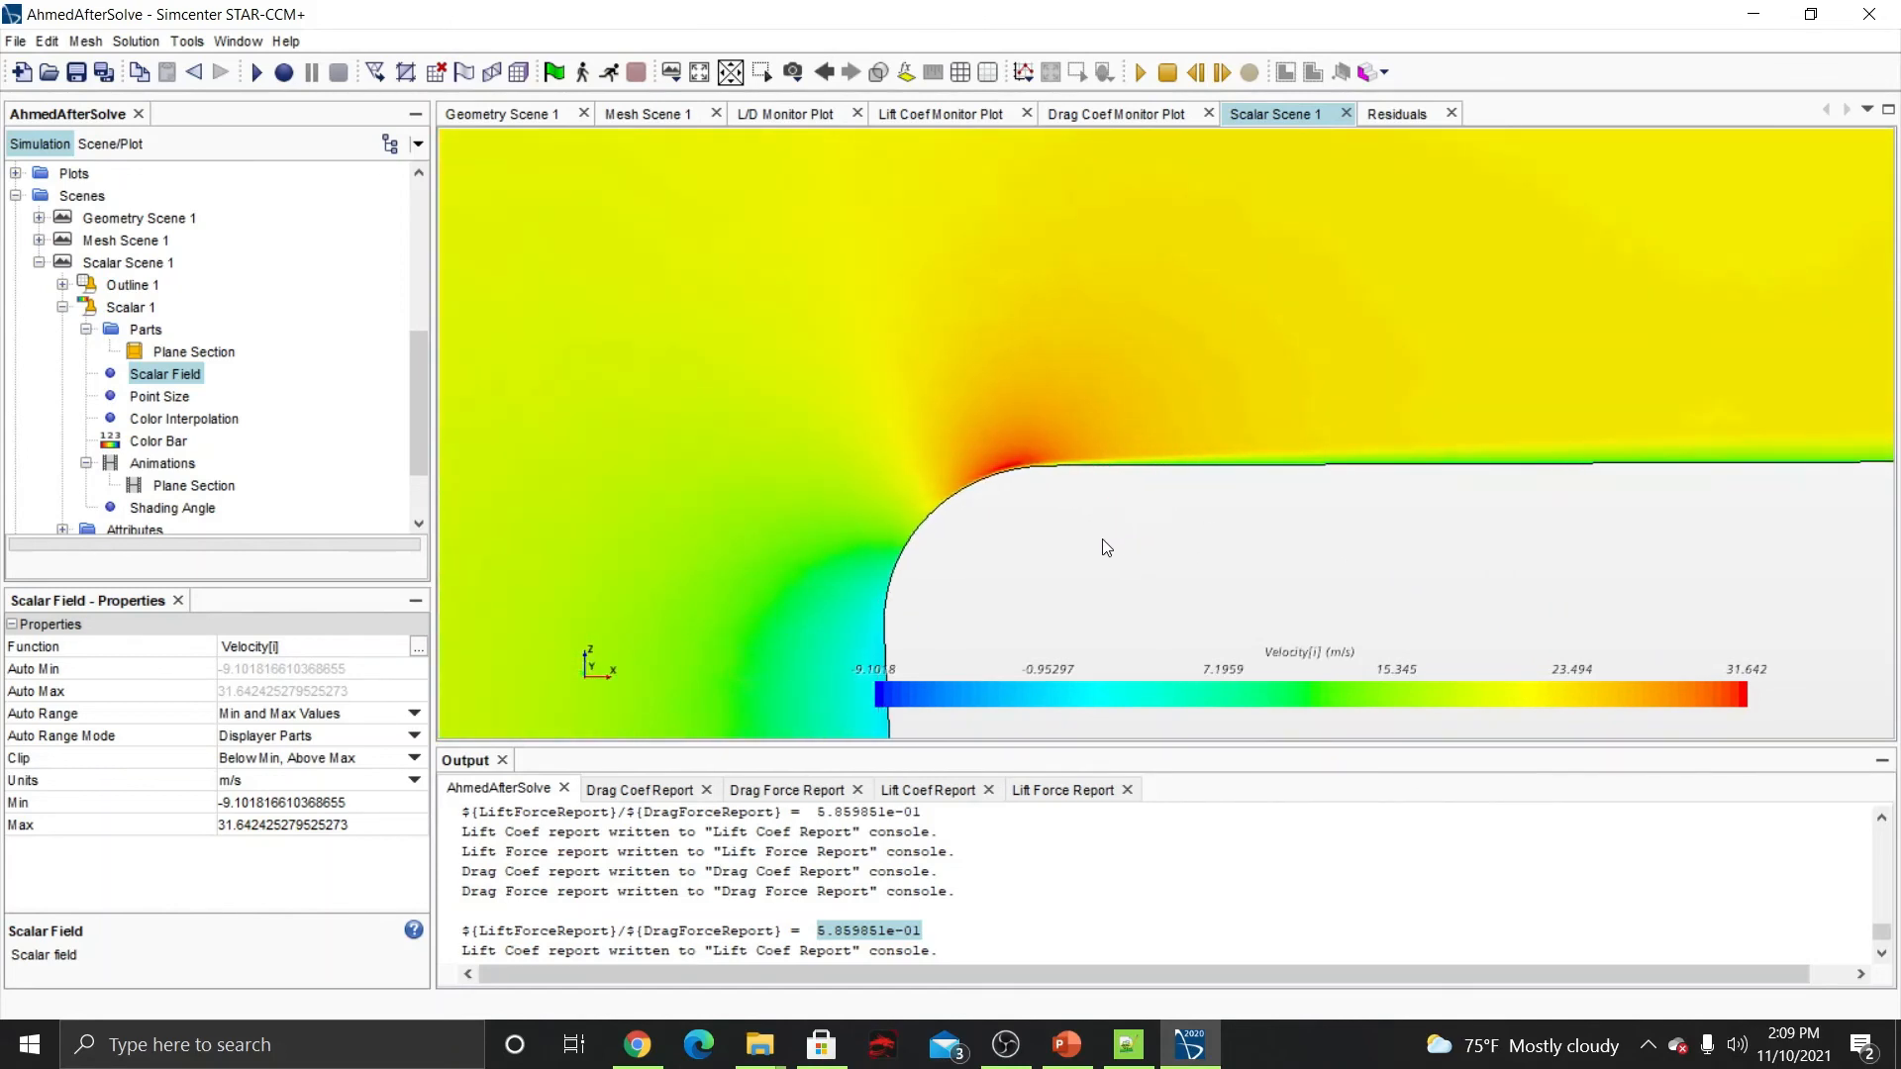
pyautogui.scroll(-3, 1103, 544)
pyautogui.moveTo(1106, 547); pyautogui.dragTo(1023, 475, button='middle')
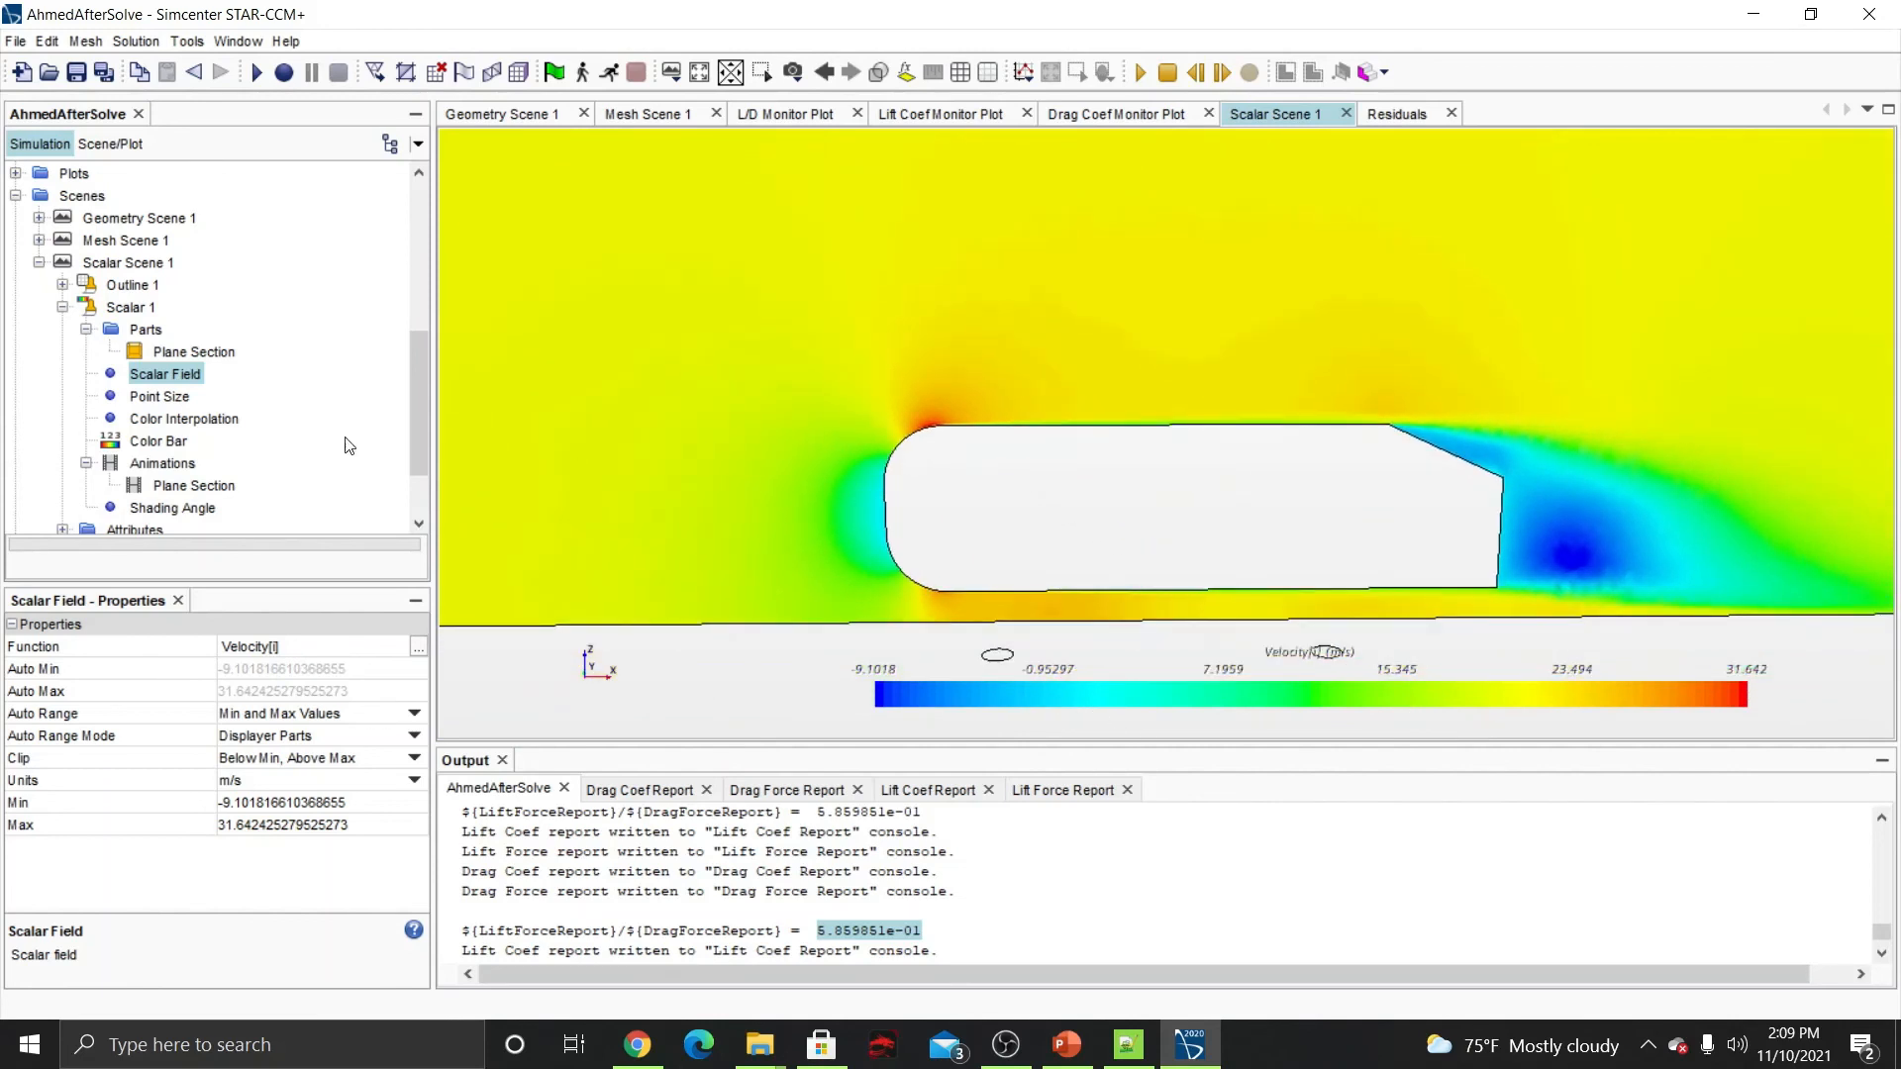
# Create a new vector scene and show the body from the side in it.
pyautogui.click(62, 306)
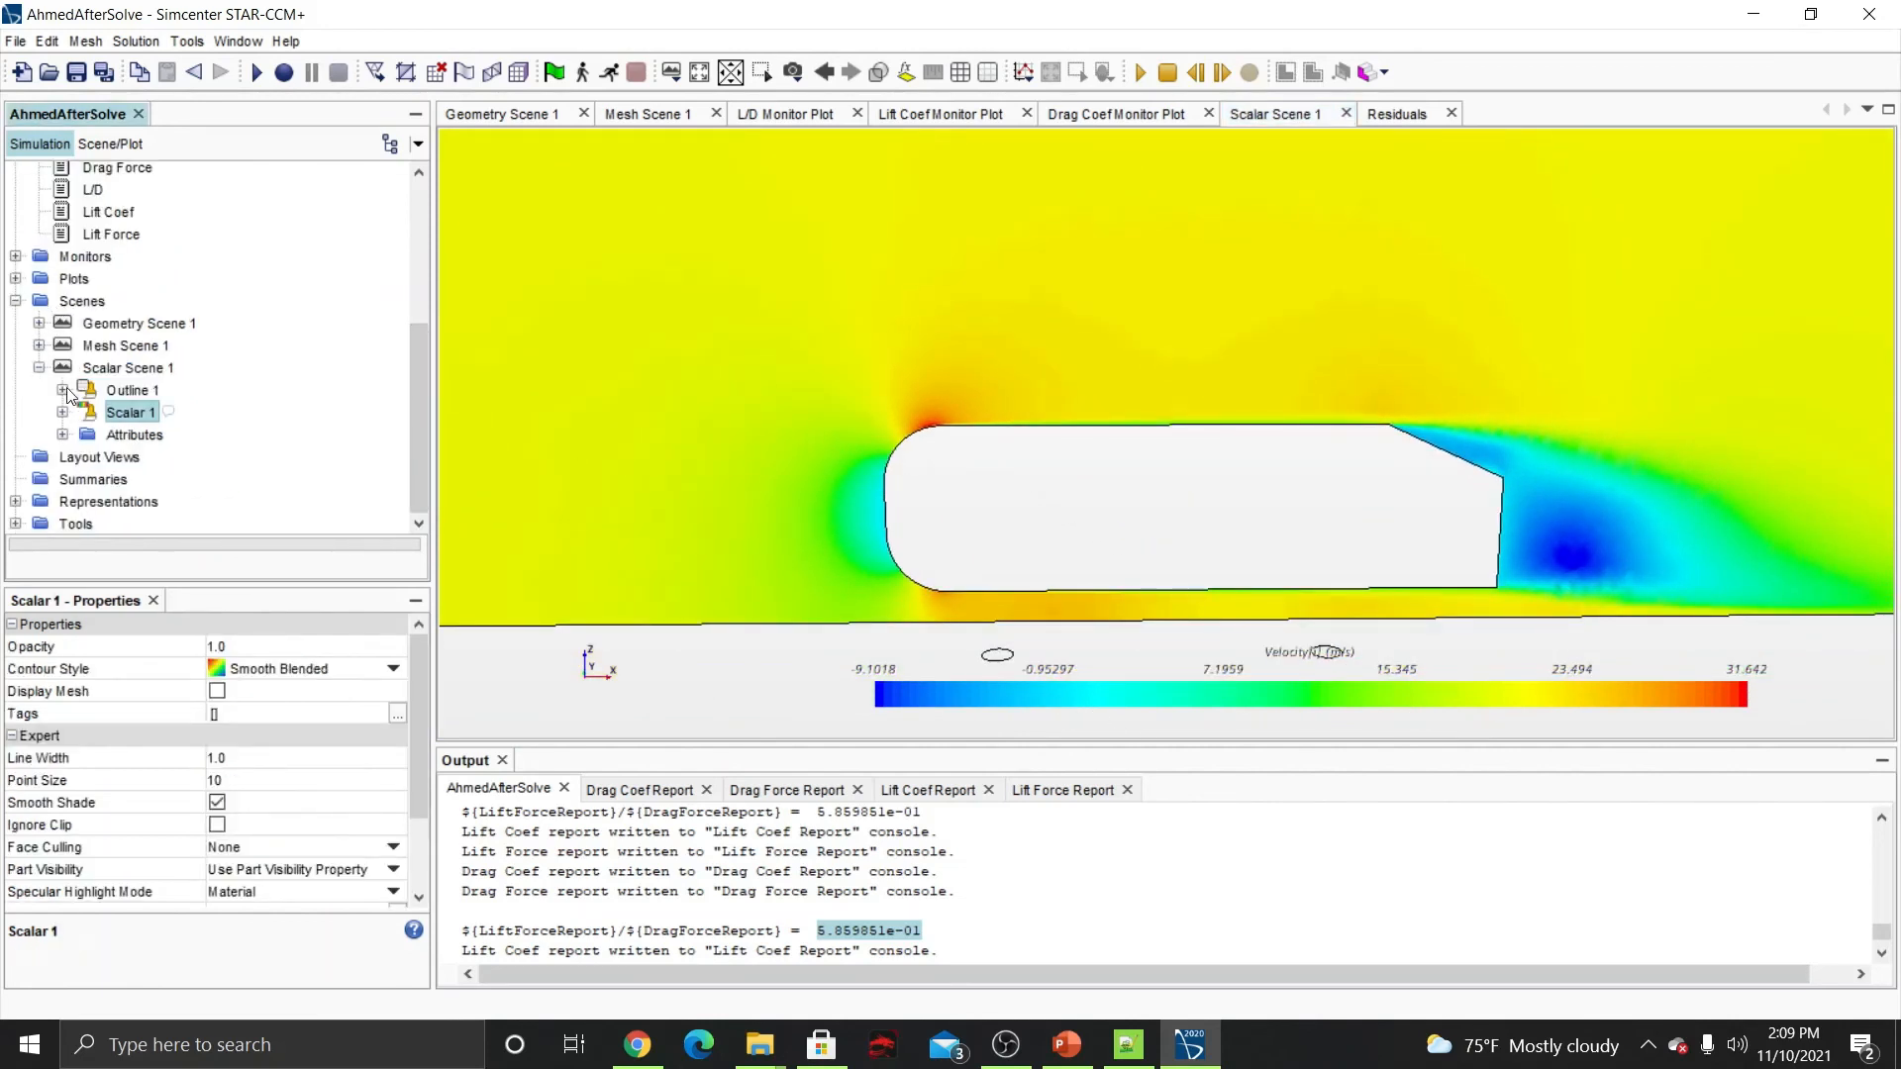
pyautogui.rightClick(71, 301)
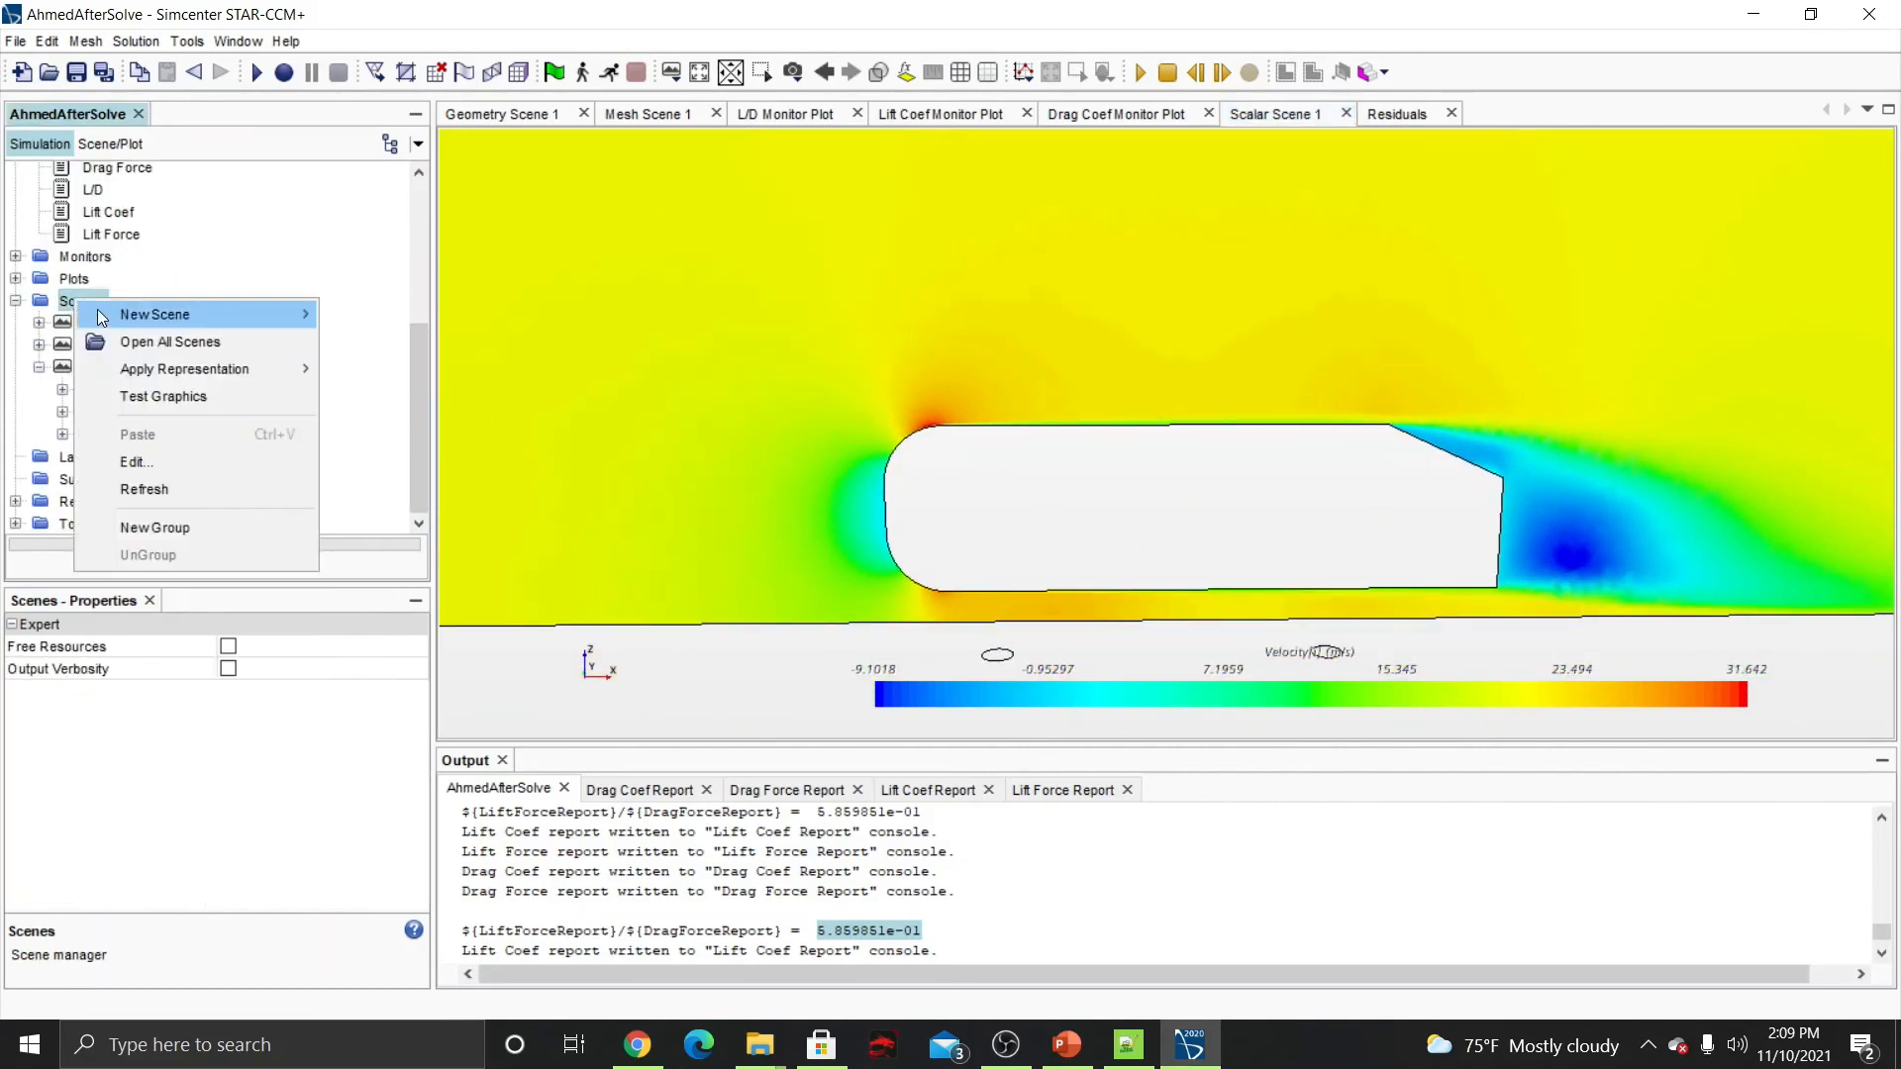
pyautogui.moveTo(297, 313)
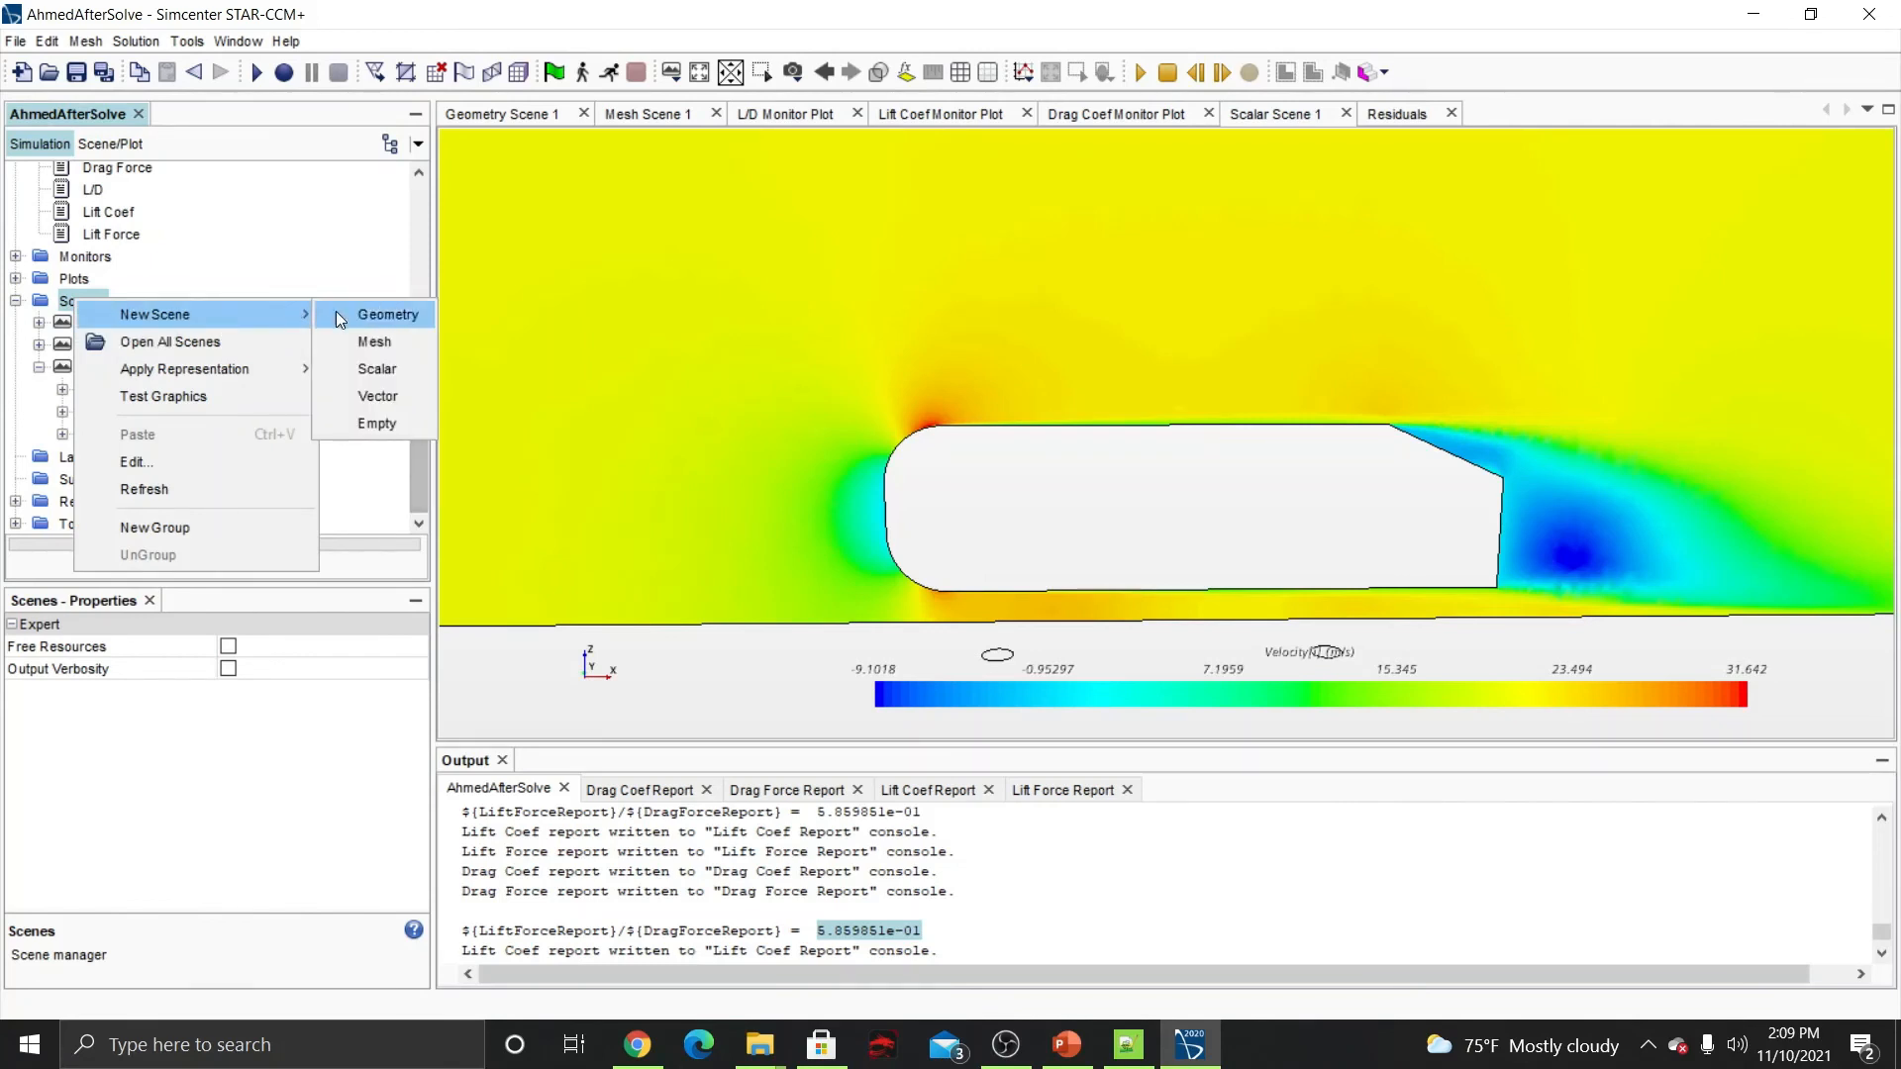
pyautogui.click(390, 396)
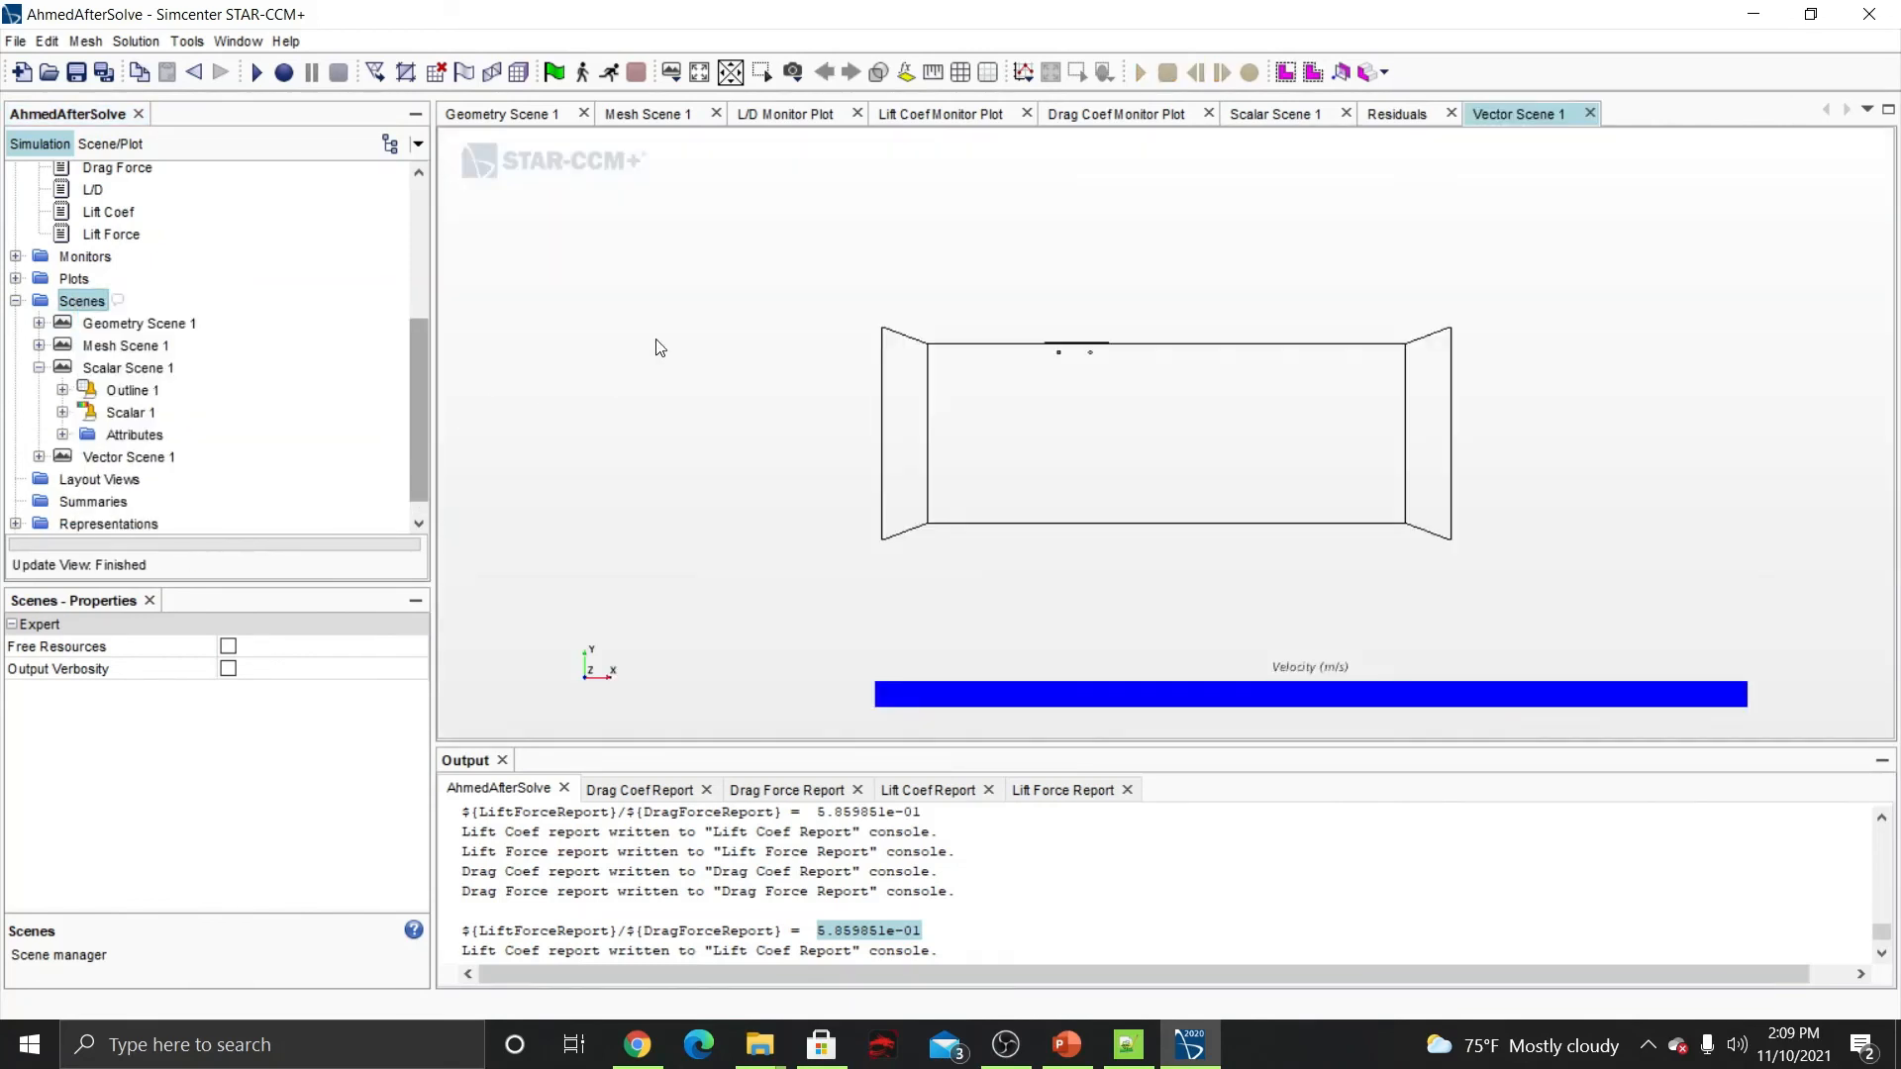
pyautogui.moveTo(1056, 466); pyautogui.dragTo(1105, 215)
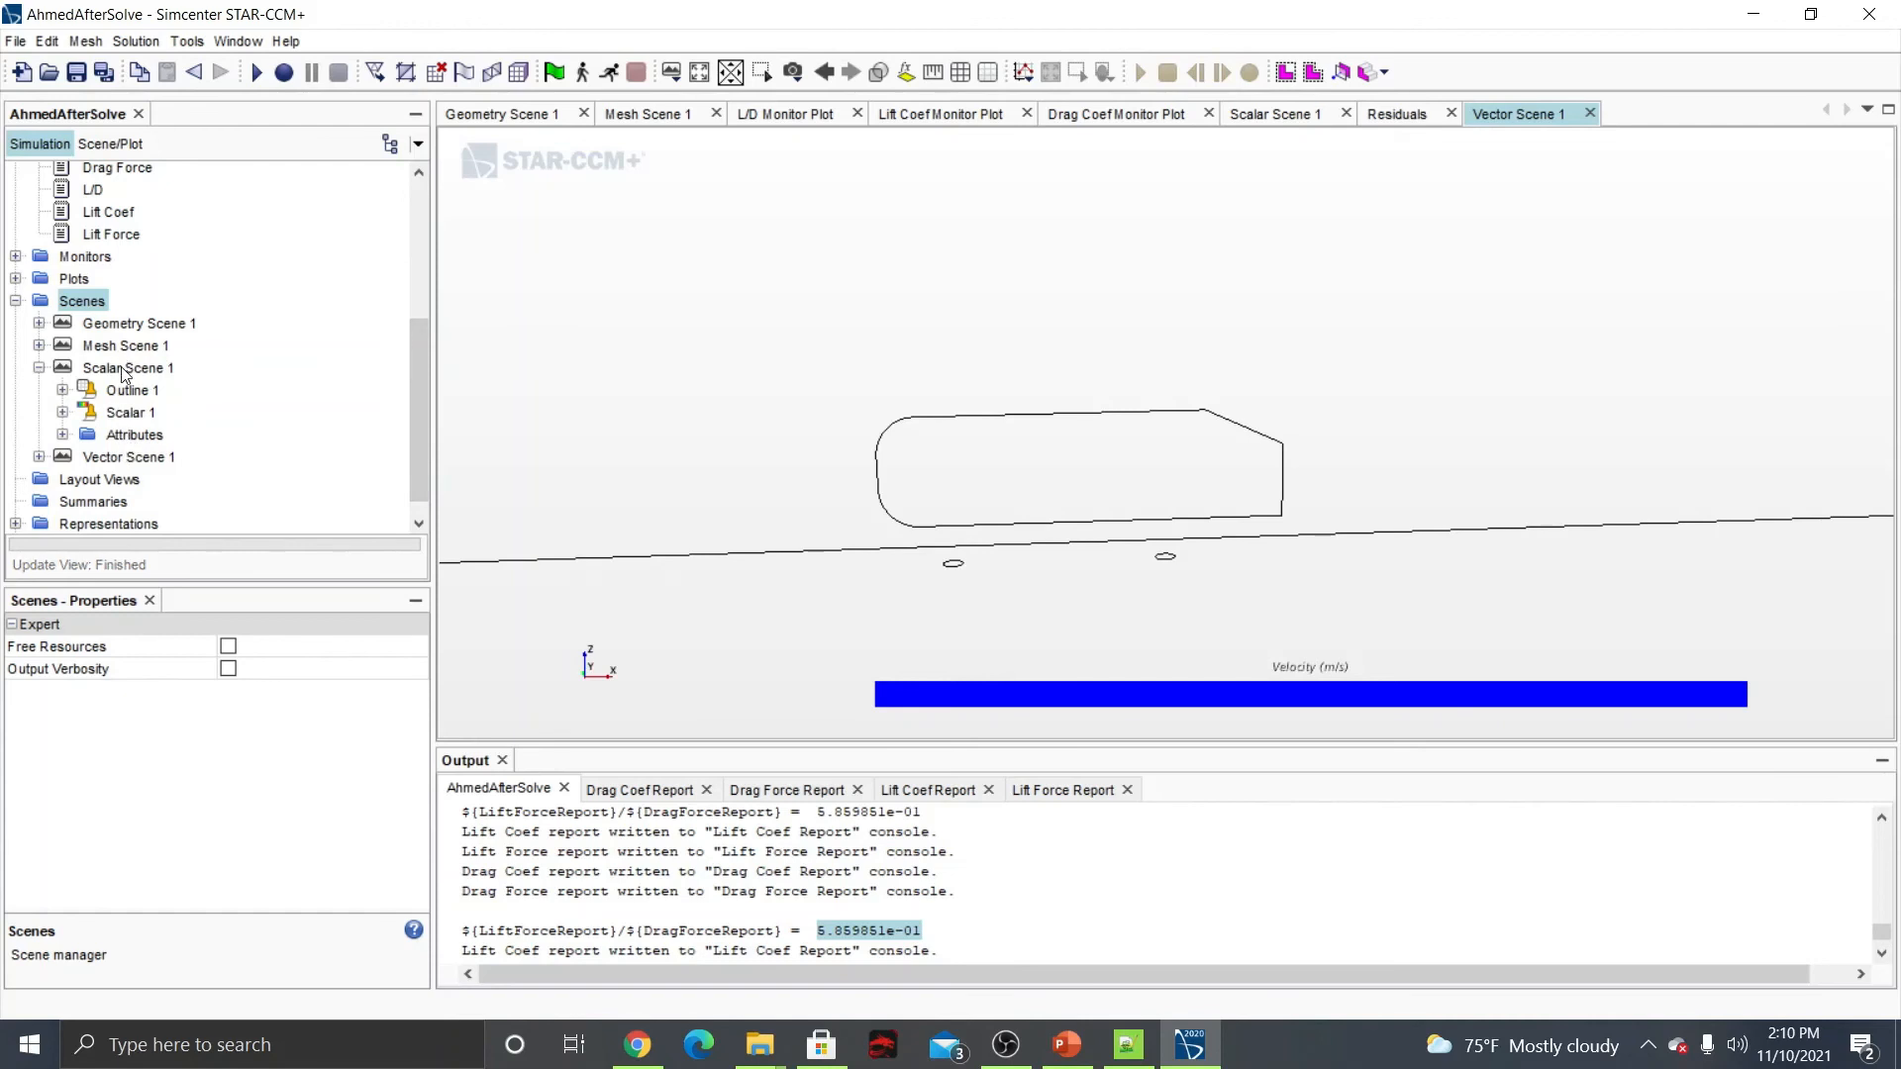
# Assign the derived Plane Section as the displayed part of Vector 1 in Vector Scene 1.
pyautogui.click(128, 413)
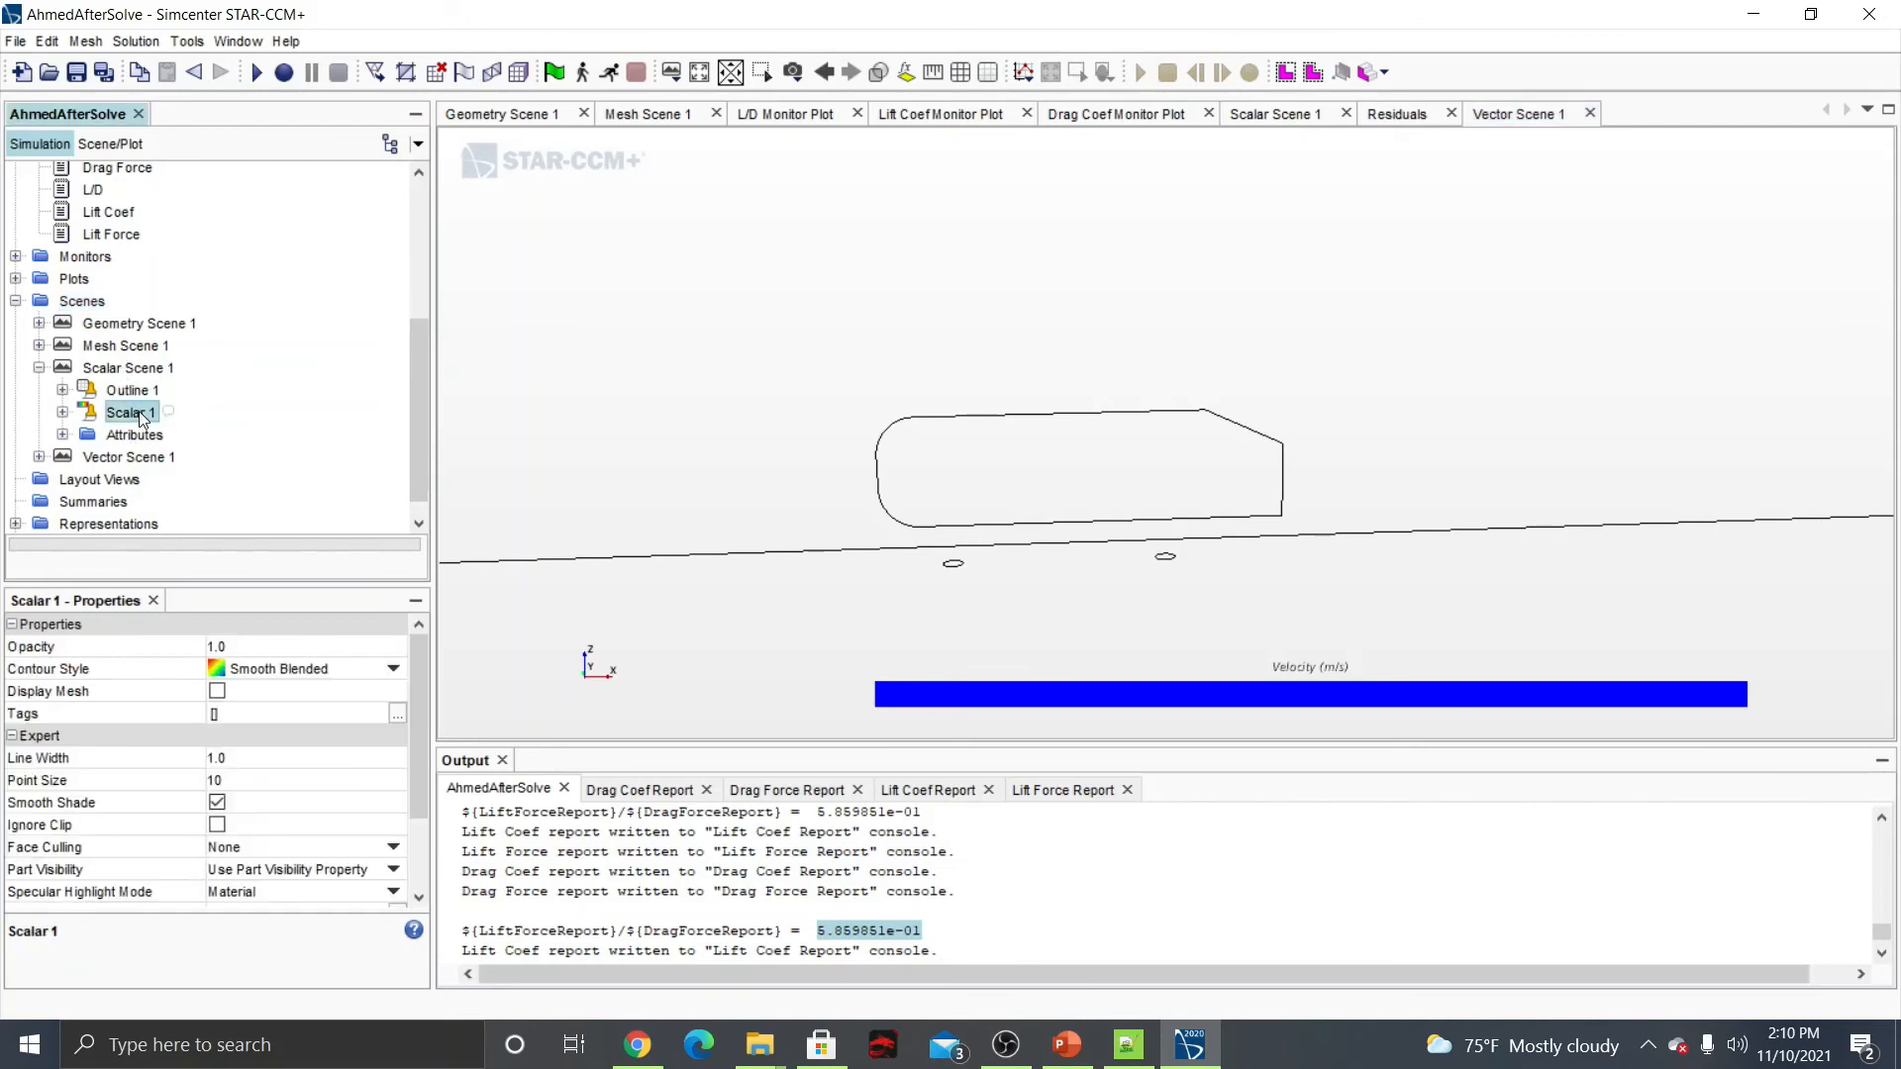
pyautogui.click(39, 368)
pyautogui.click(39, 434)
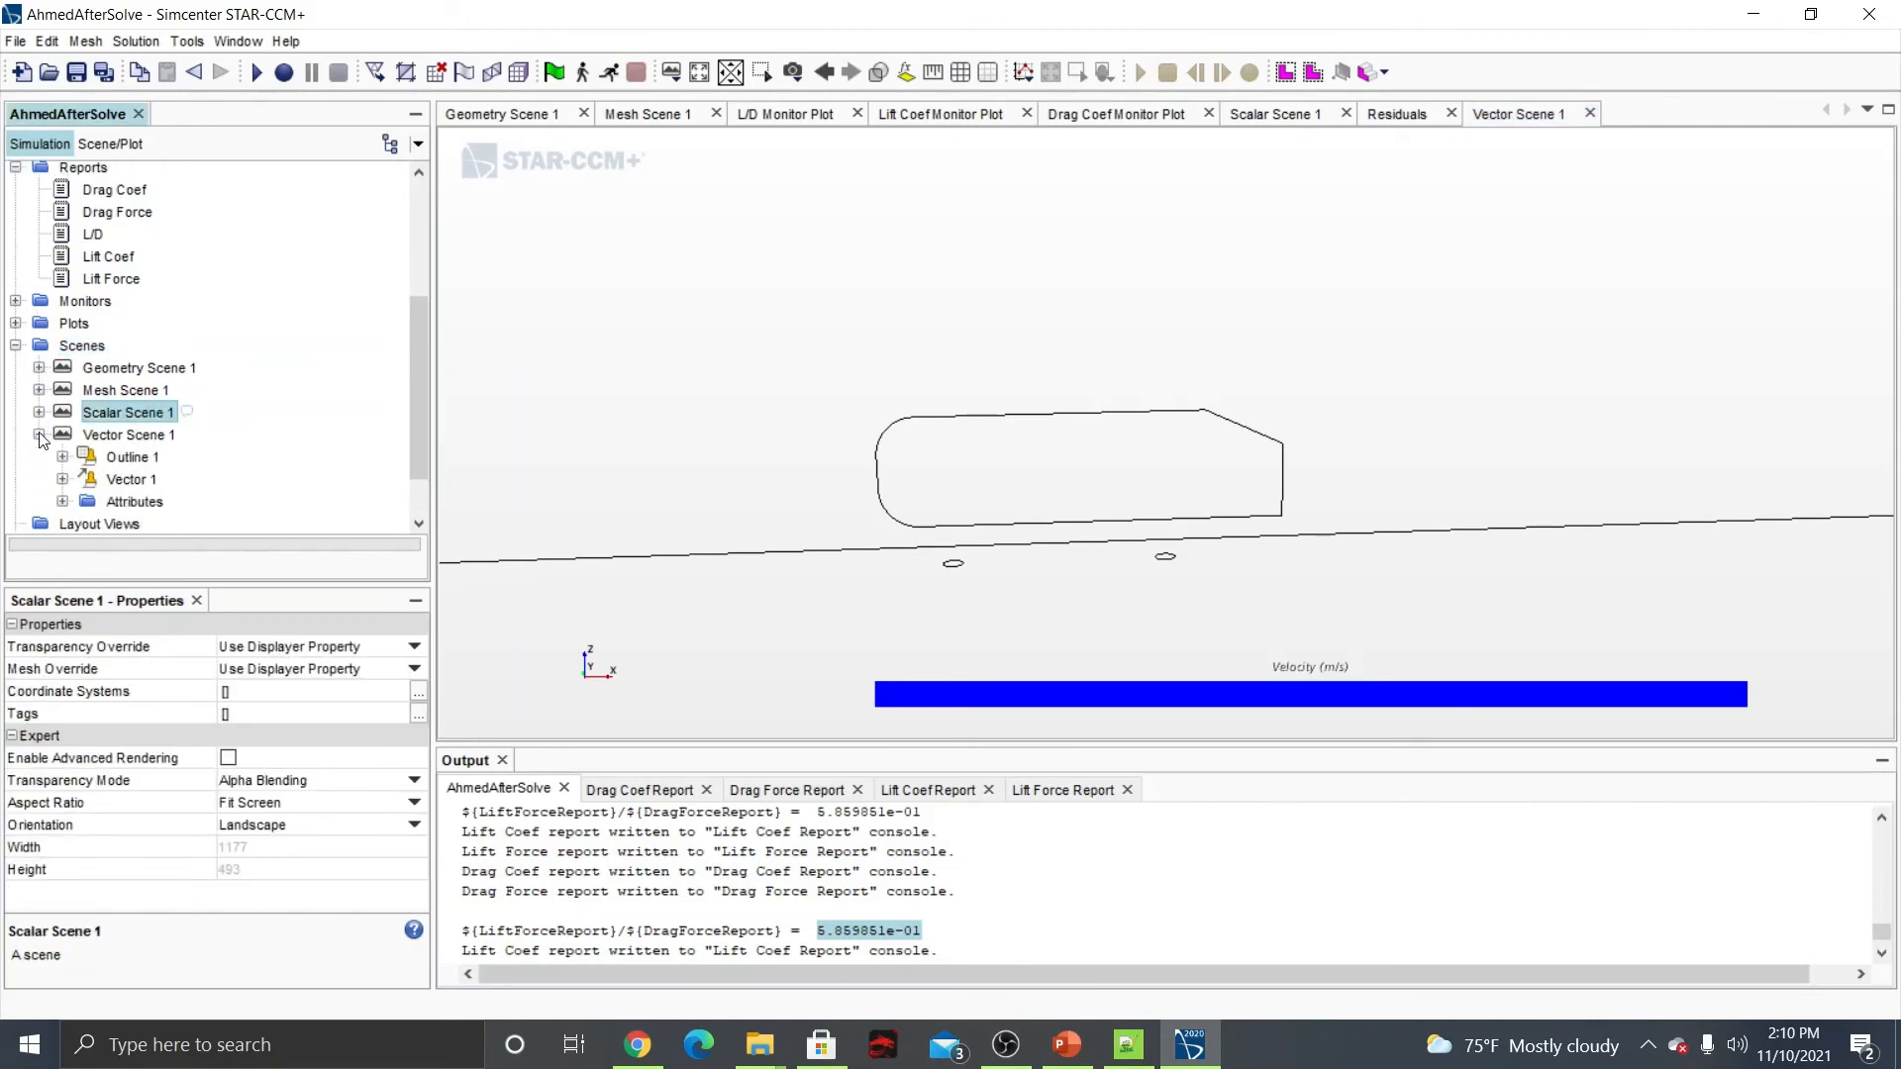
pyautogui.scroll(-1, 129, 416)
pyautogui.click(139, 416)
pyautogui.scroll(-2, 393, 644)
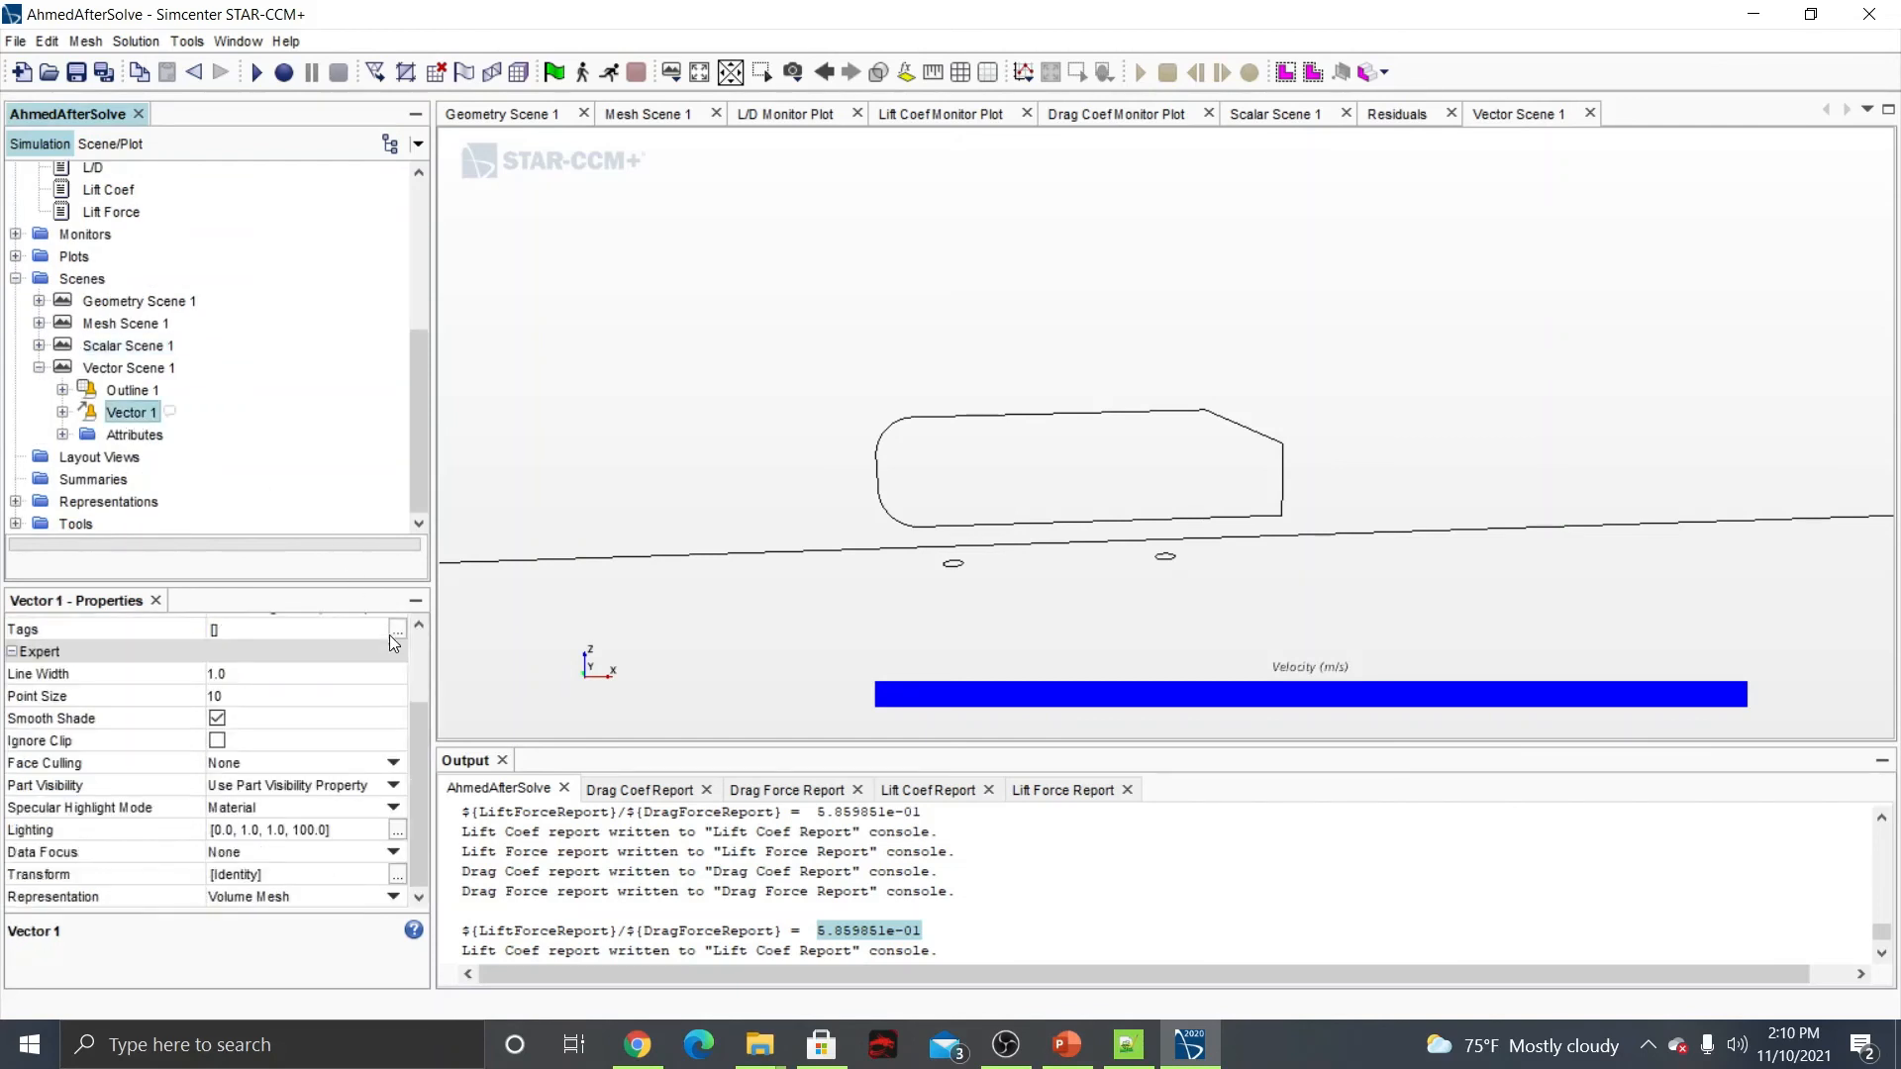
pyautogui.scroll(1, 128, 495)
pyautogui.click(62, 457)
pyautogui.scroll(-2, 227, 398)
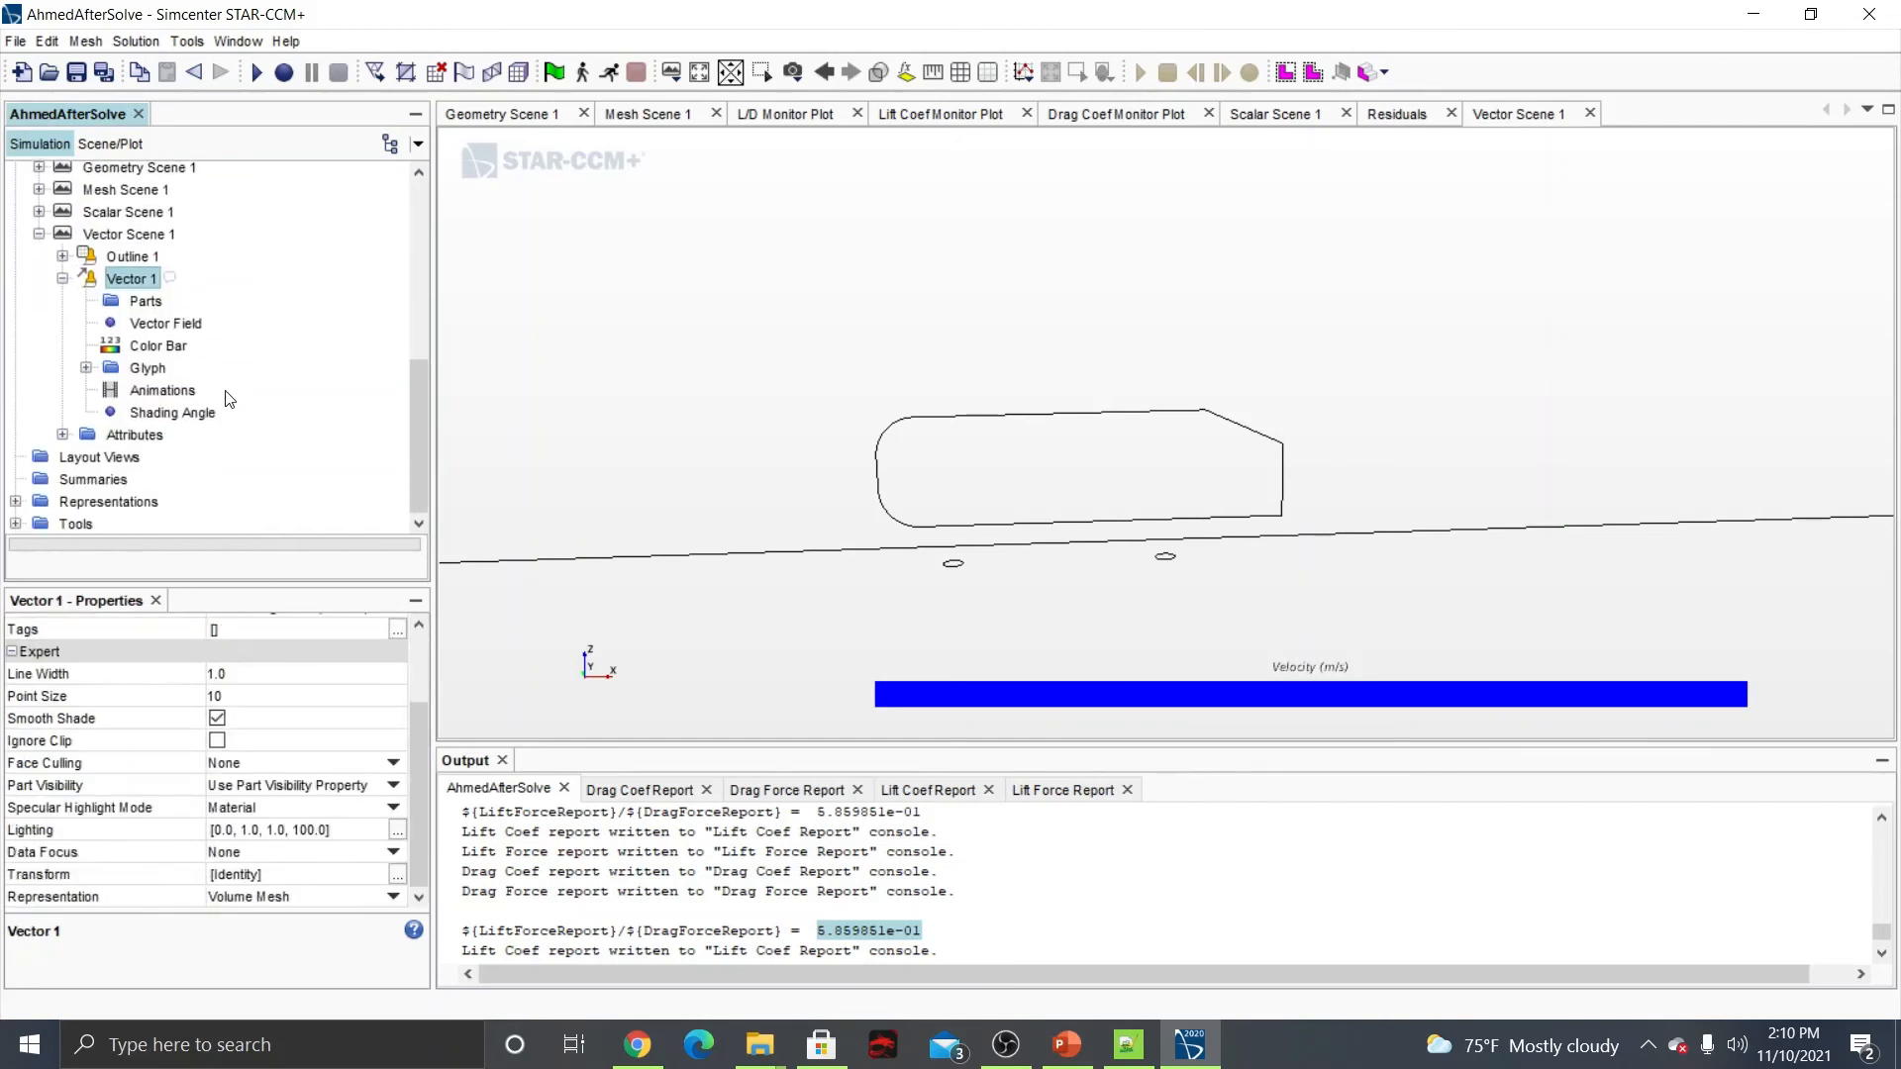
pyautogui.click(146, 302)
pyautogui.click(418, 649)
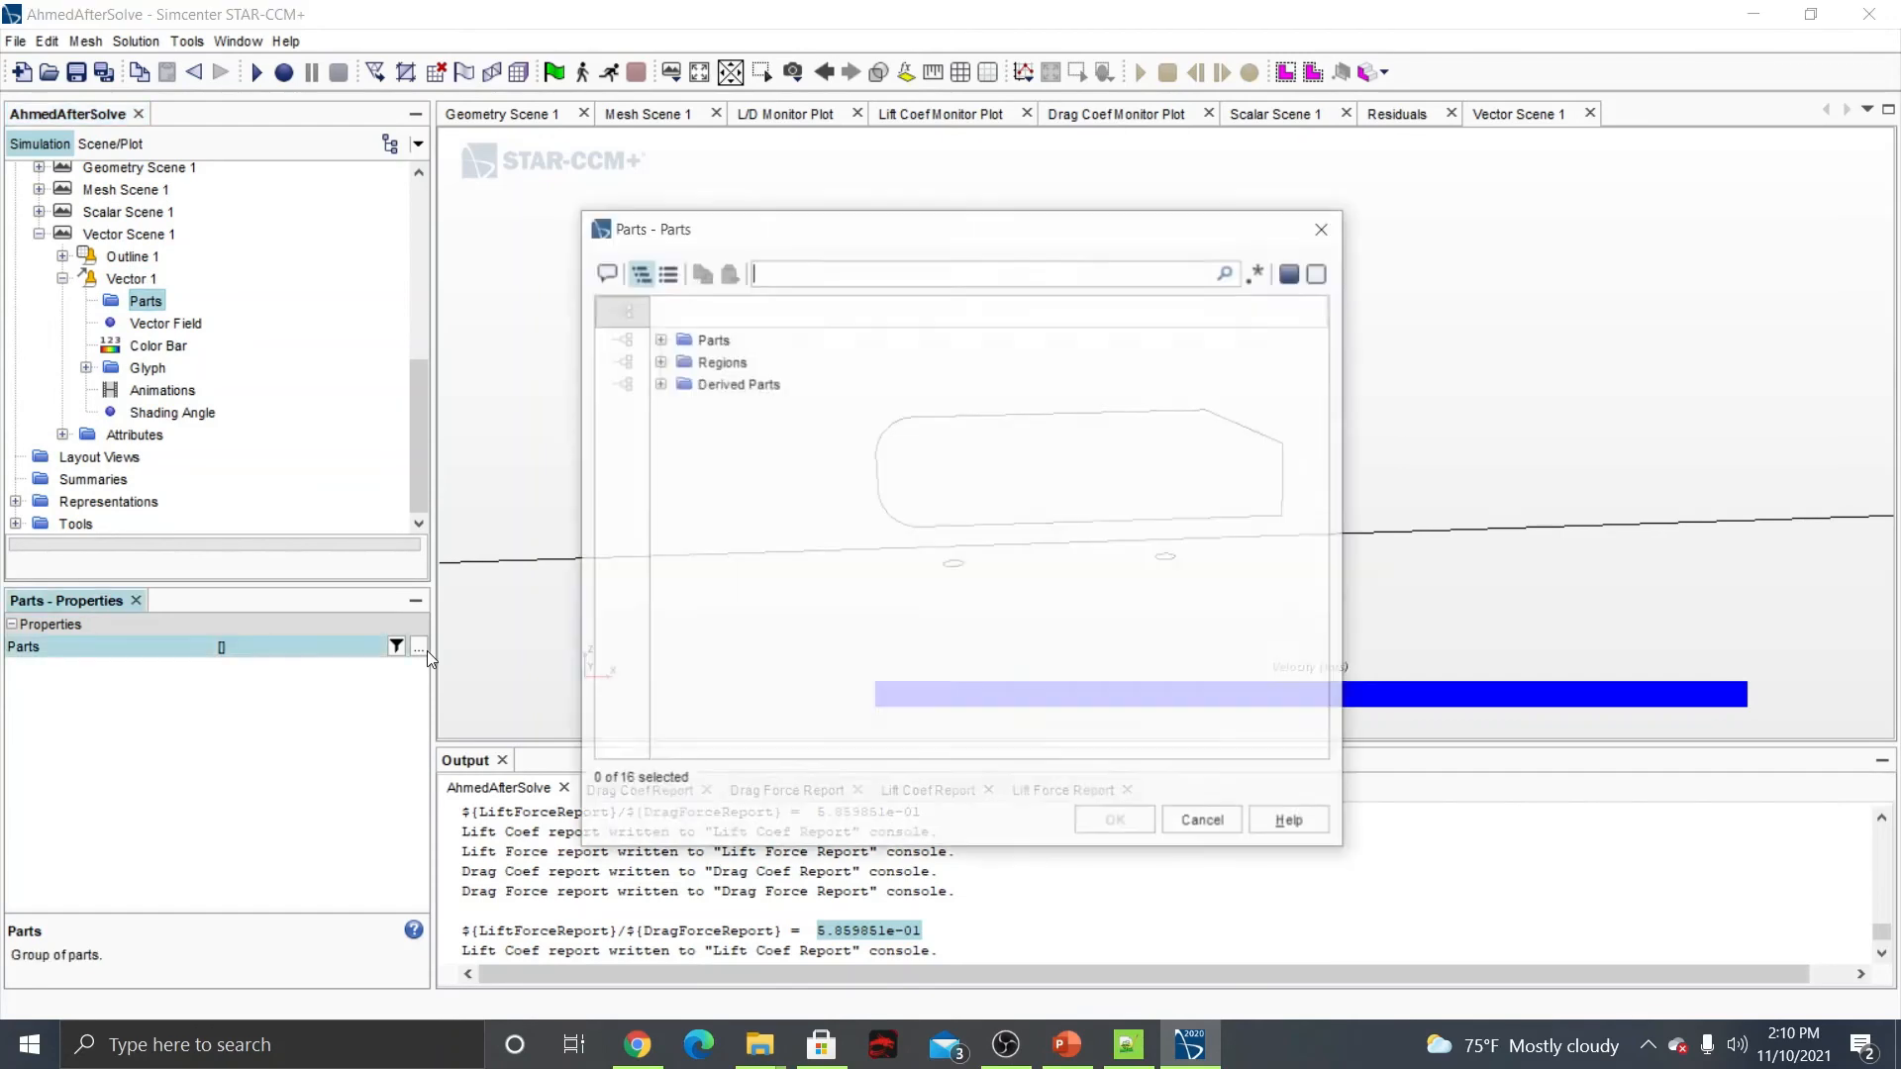
pyautogui.click(659, 383)
pyautogui.click(708, 402)
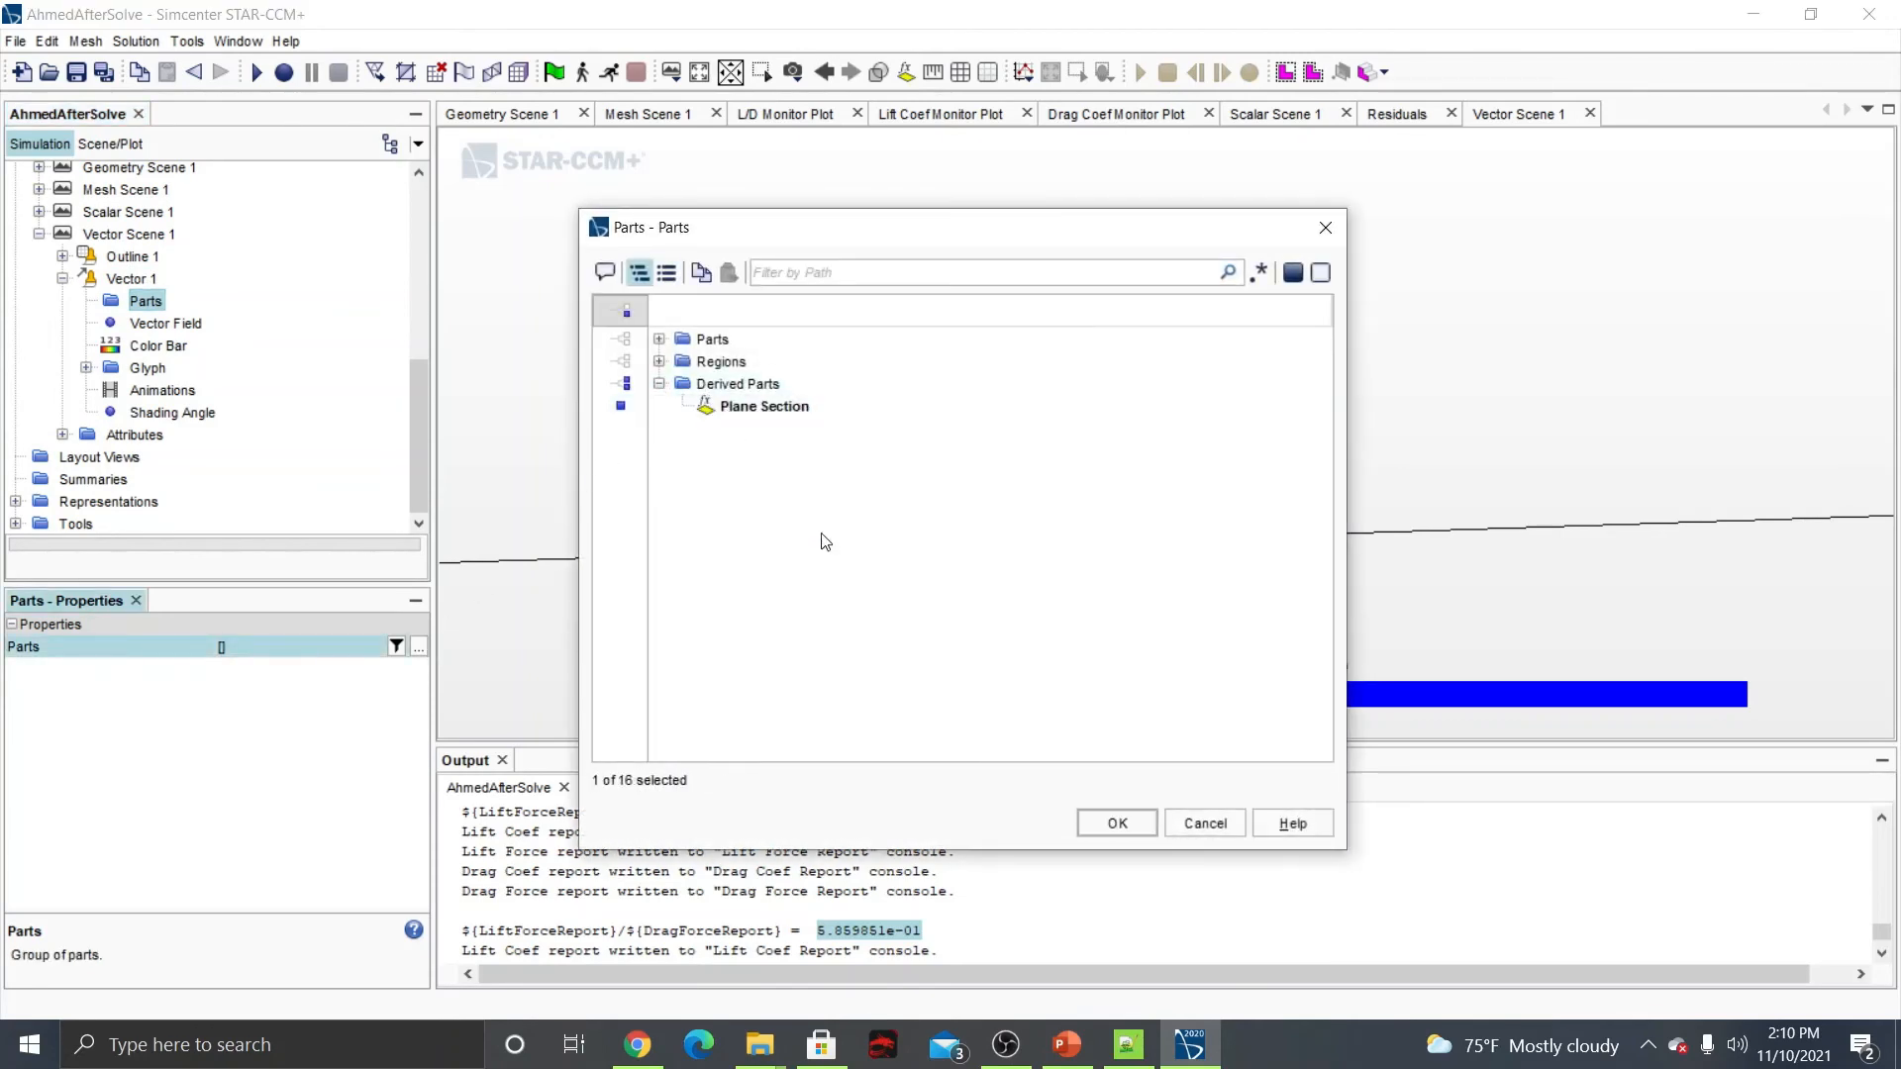
pyautogui.click(1111, 820)
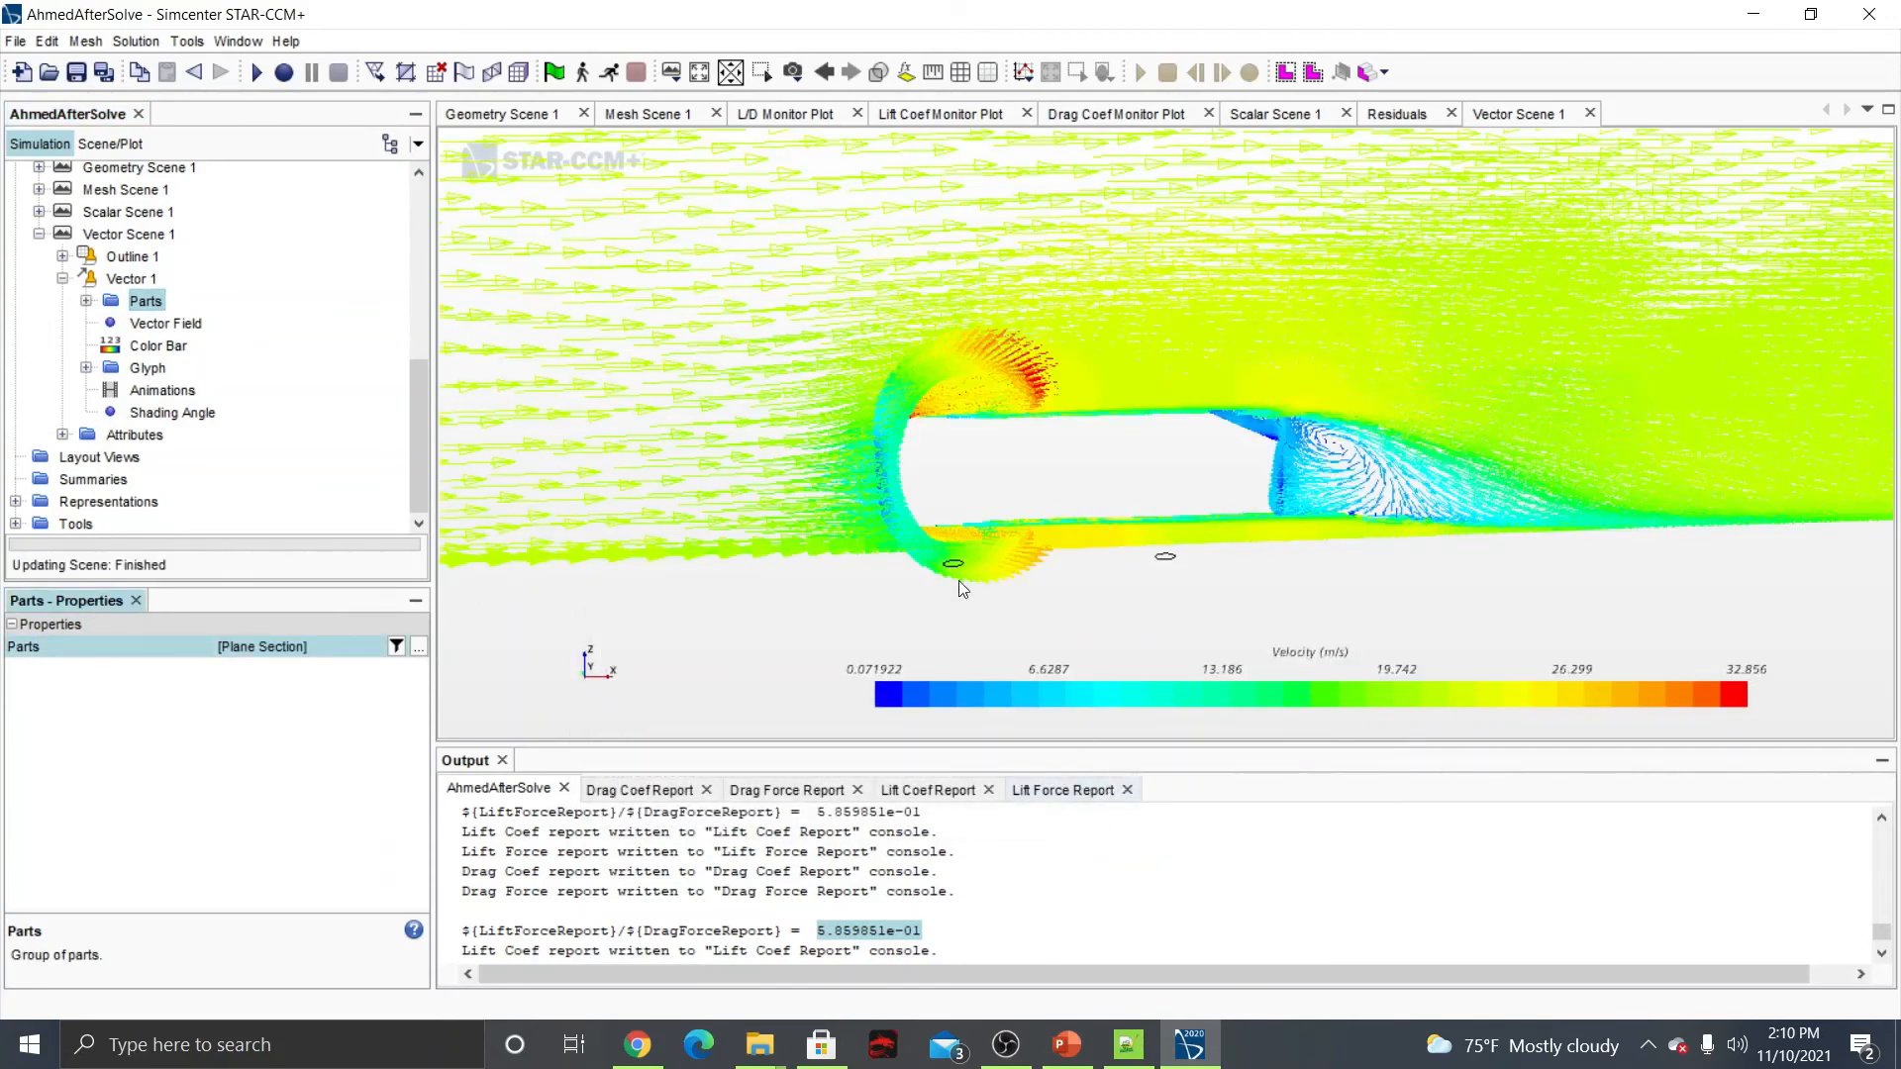
# Set the Animation Mode of Vector 1 to Pulse and play the velocity vector animation, viewing it close up around the body.
pyautogui.moveTo(877, 384); pyautogui.dragTo(976, 332)
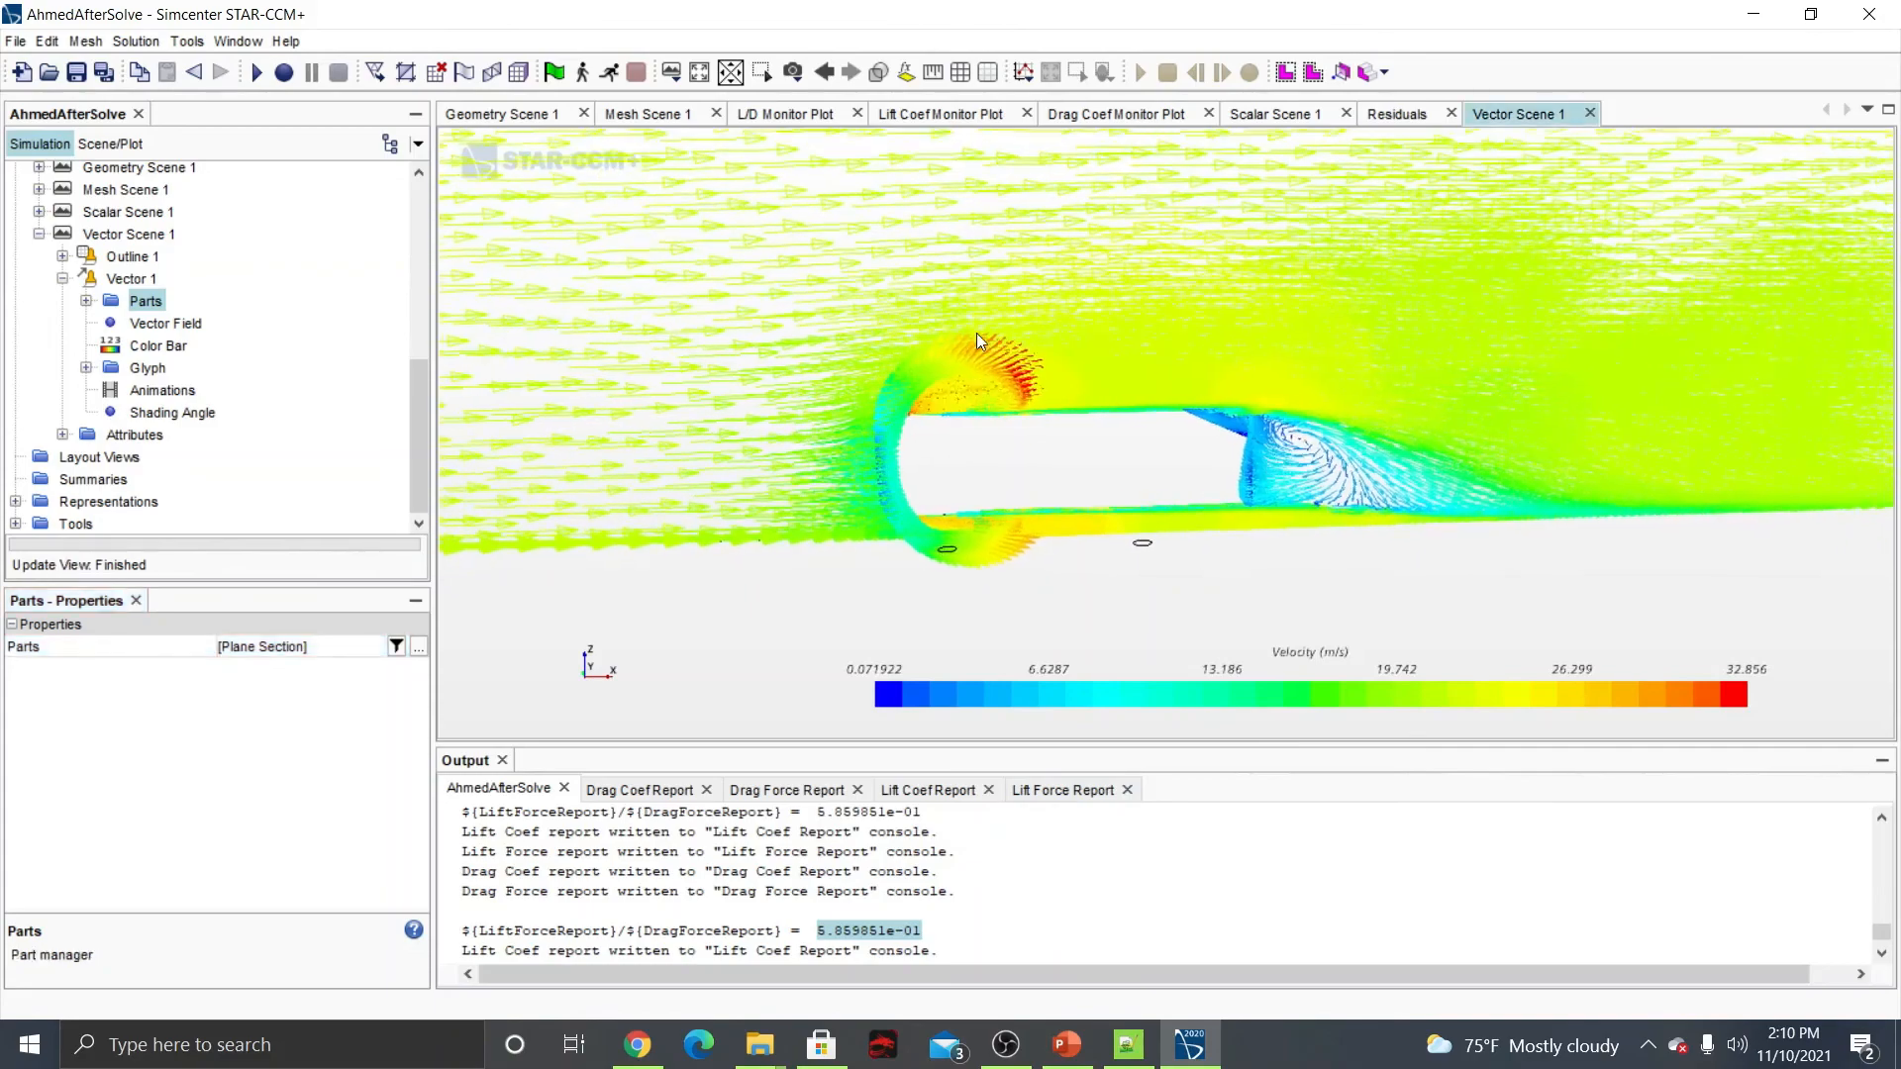
pyautogui.moveTo(920, 412); pyautogui.dragTo(956, 390)
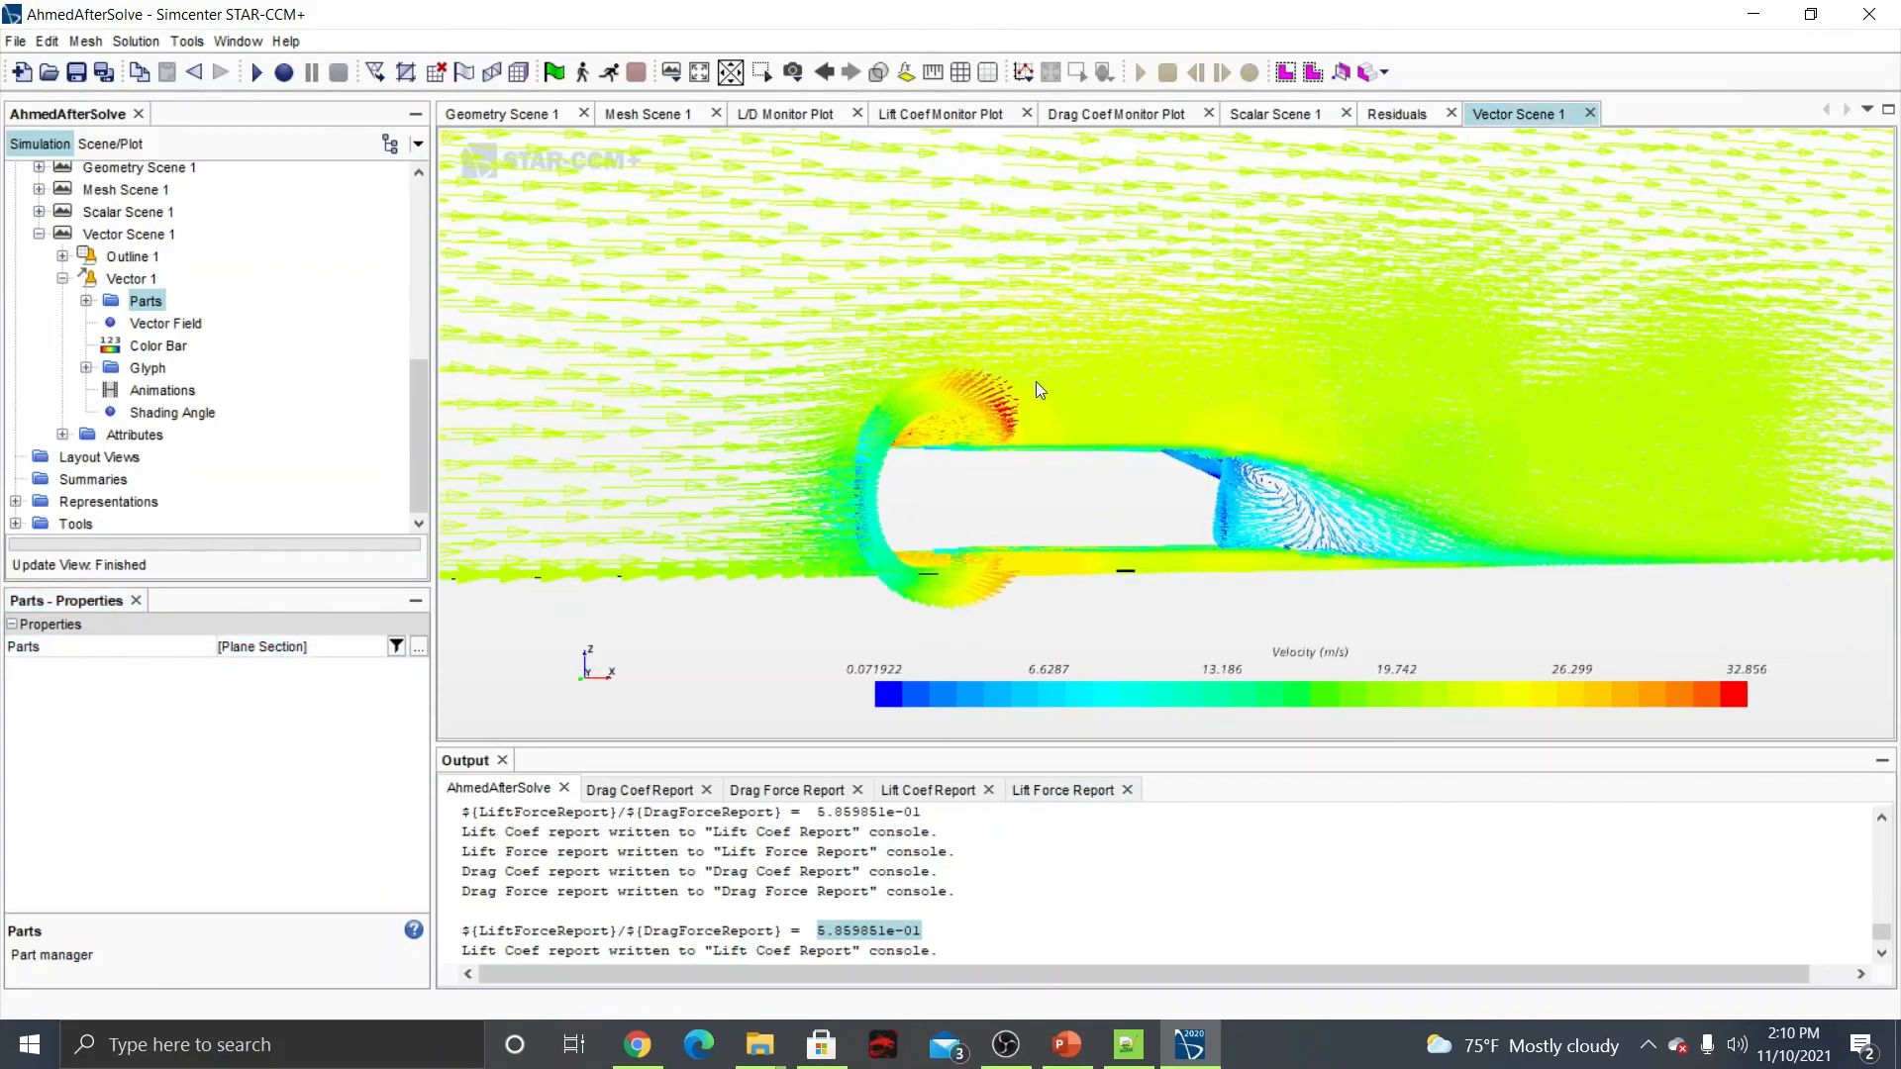
pyautogui.moveTo(1036, 382); pyautogui.dragTo(1004, 408, button='middle')
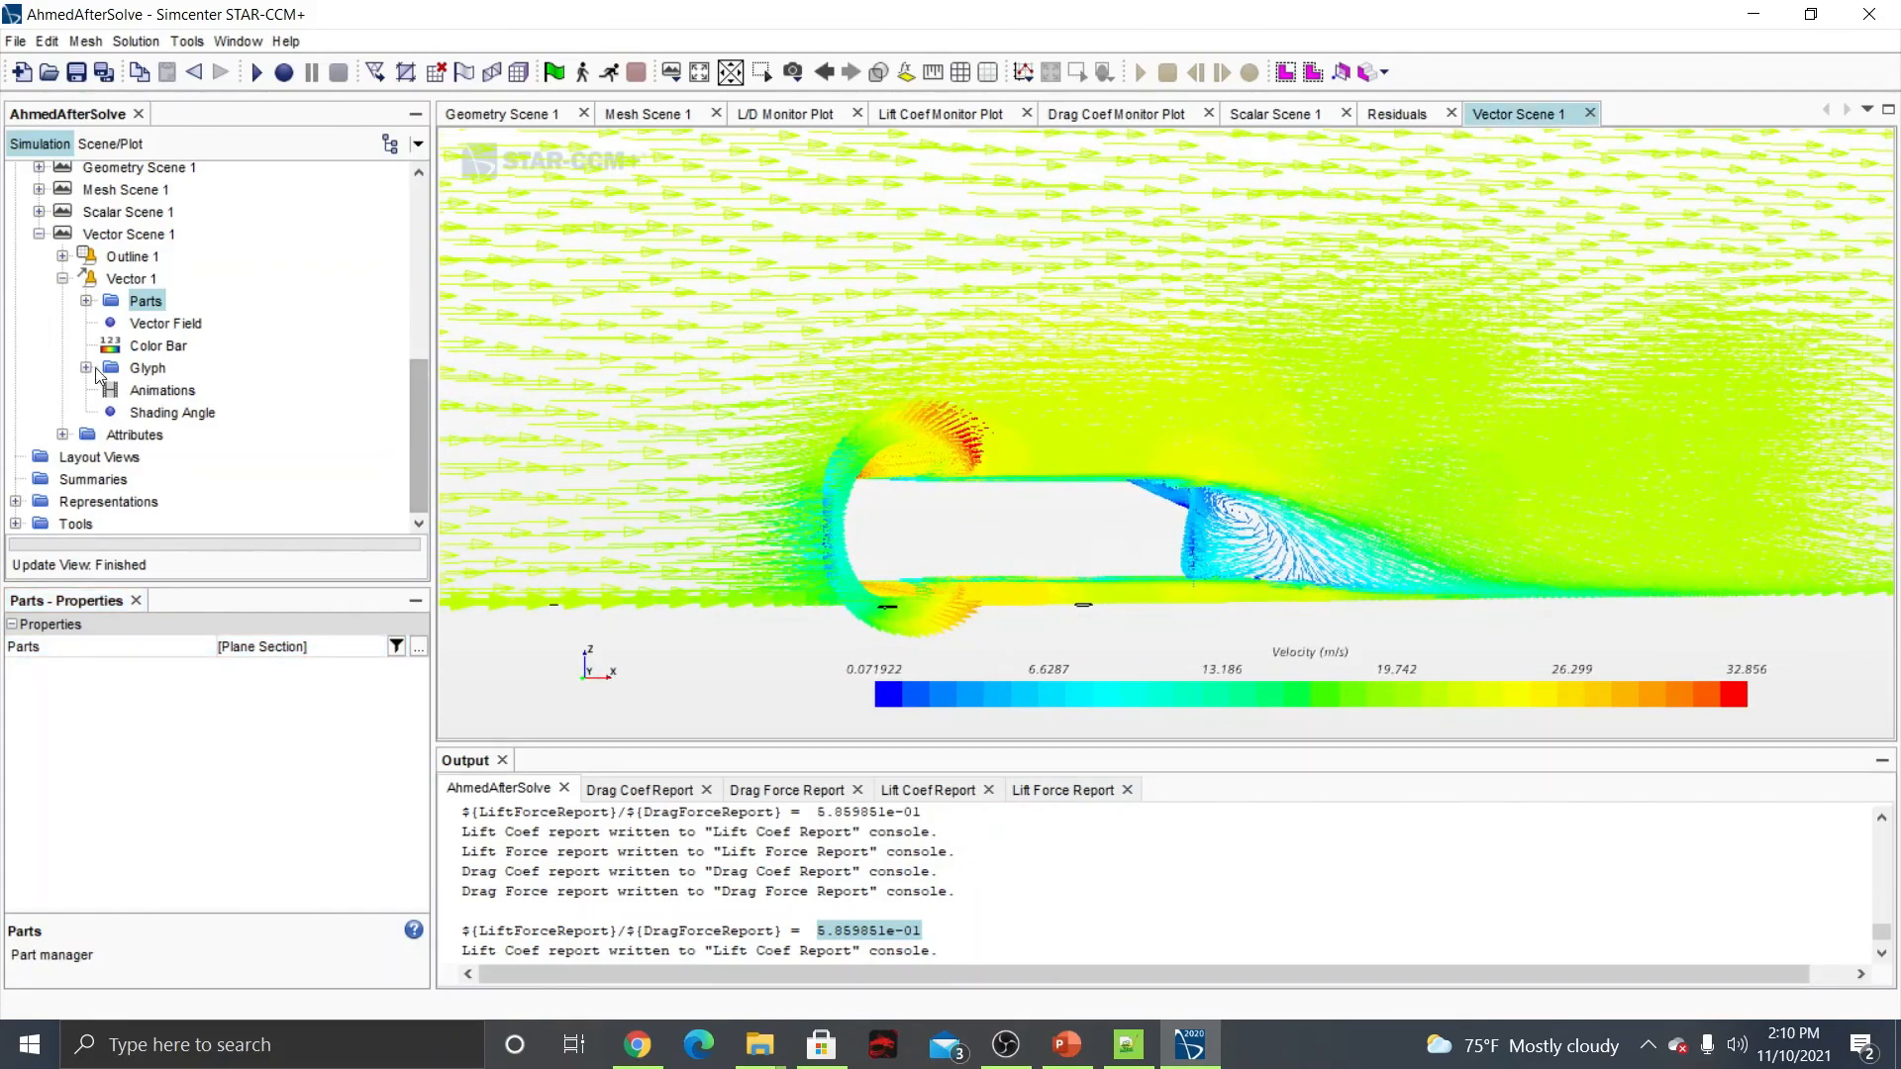
pyautogui.click(138, 392)
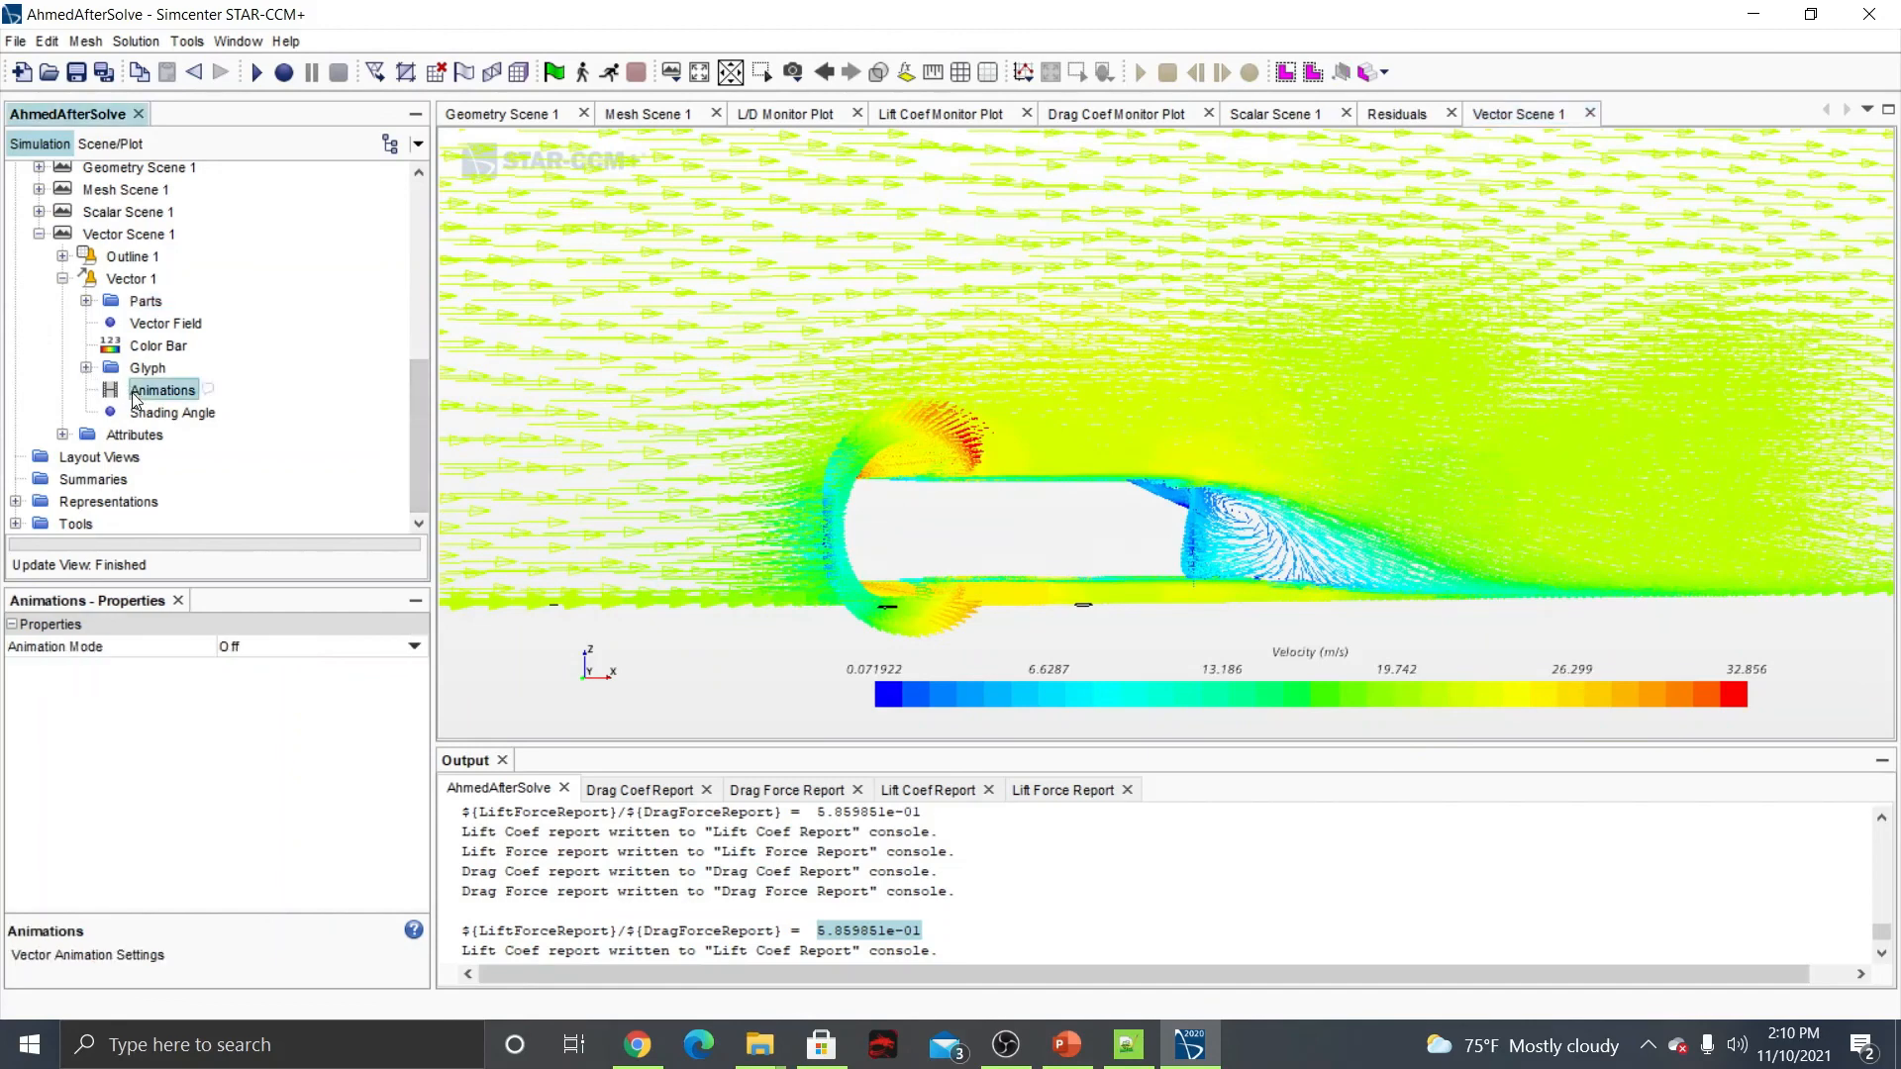
pyautogui.click(413, 648)
pyautogui.click(350, 685)
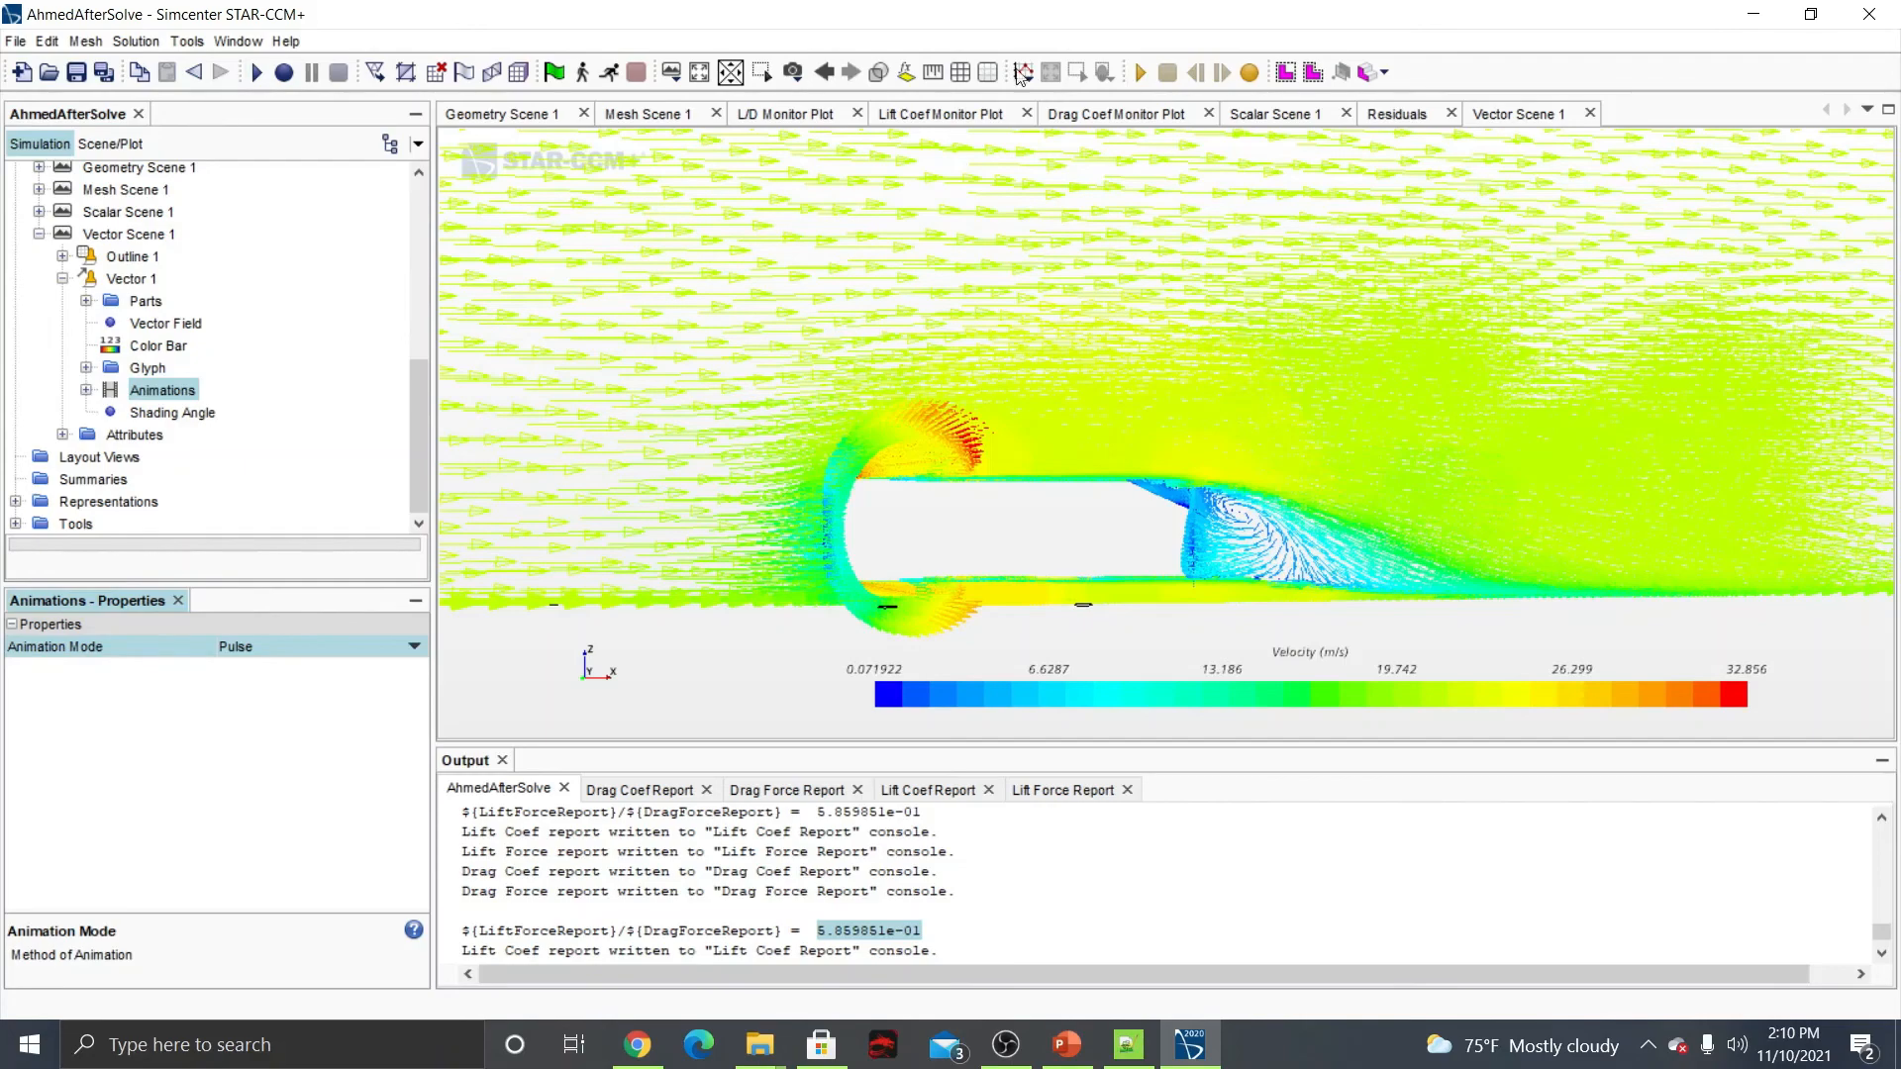
pyautogui.click(1141, 74)
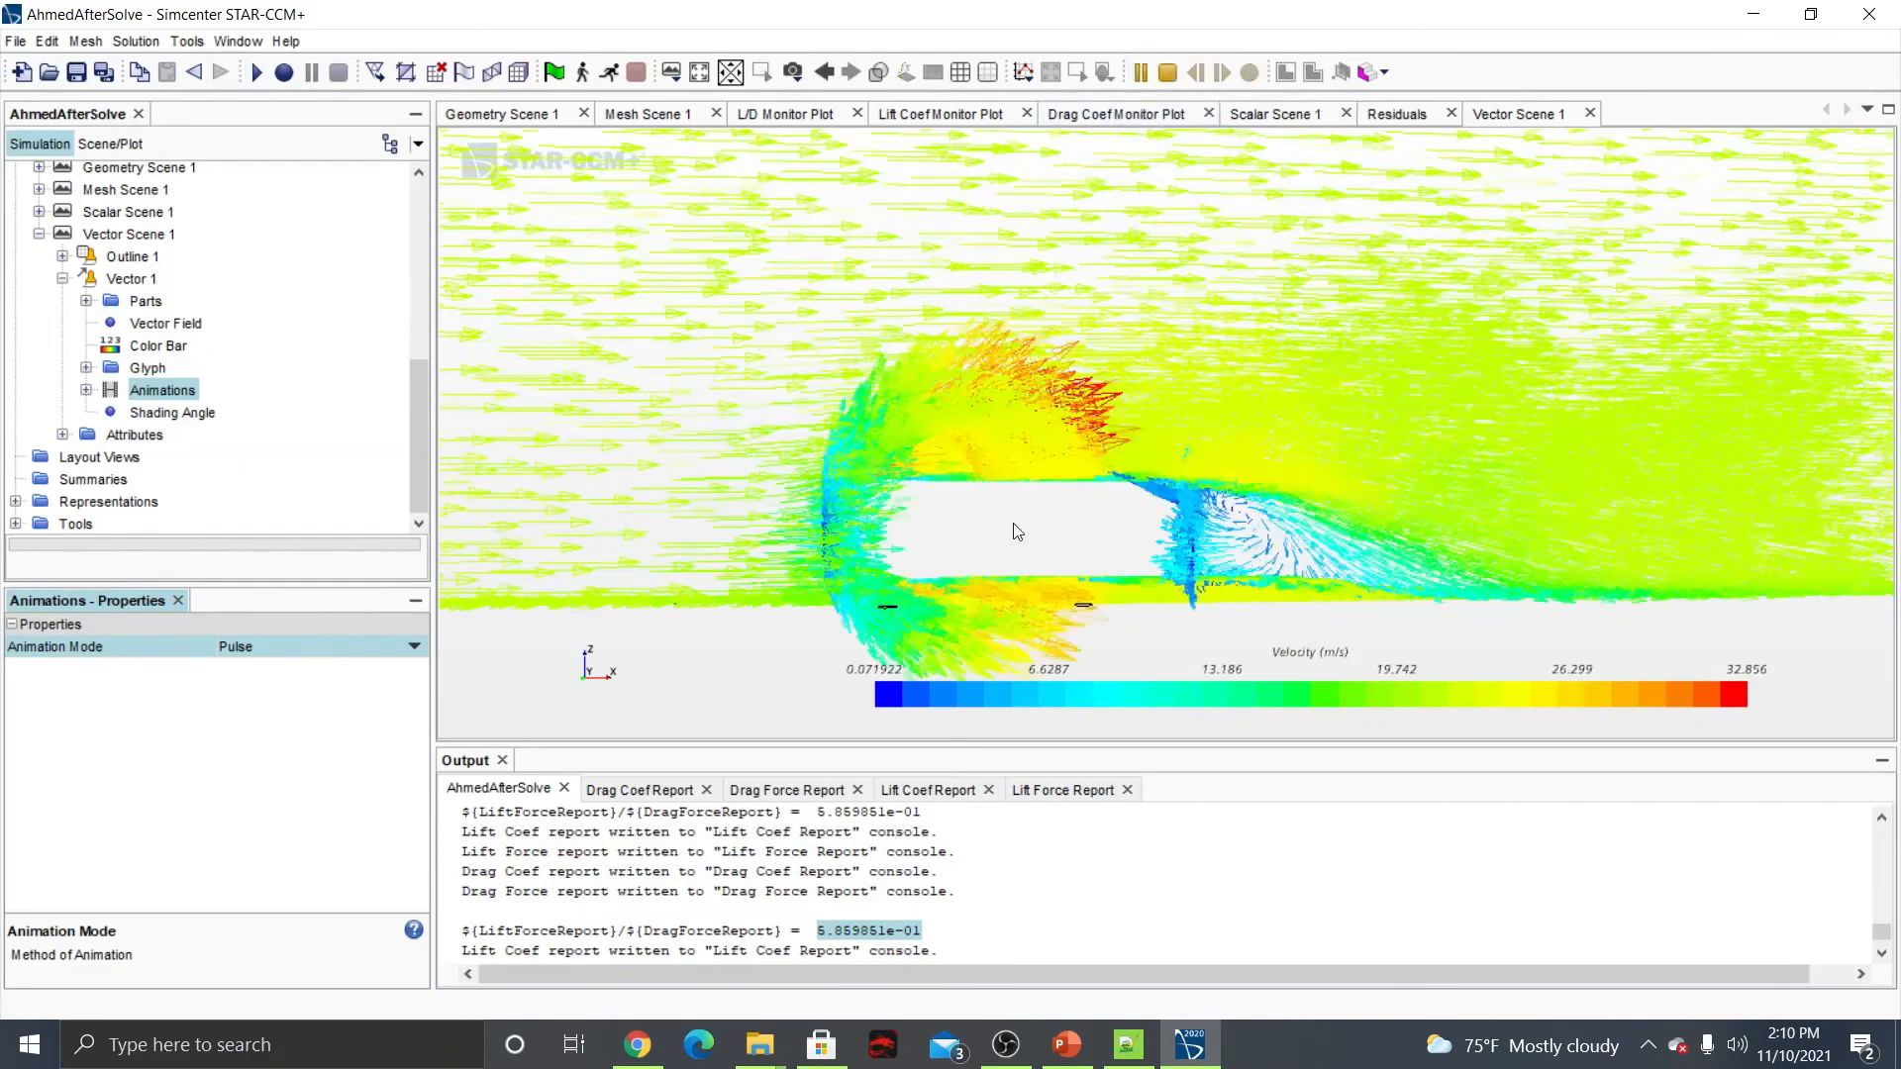
pyautogui.moveTo(1027, 551); pyautogui.dragTo(1080, 470, button='middle')
pyautogui.scroll(3, 1080, 471)
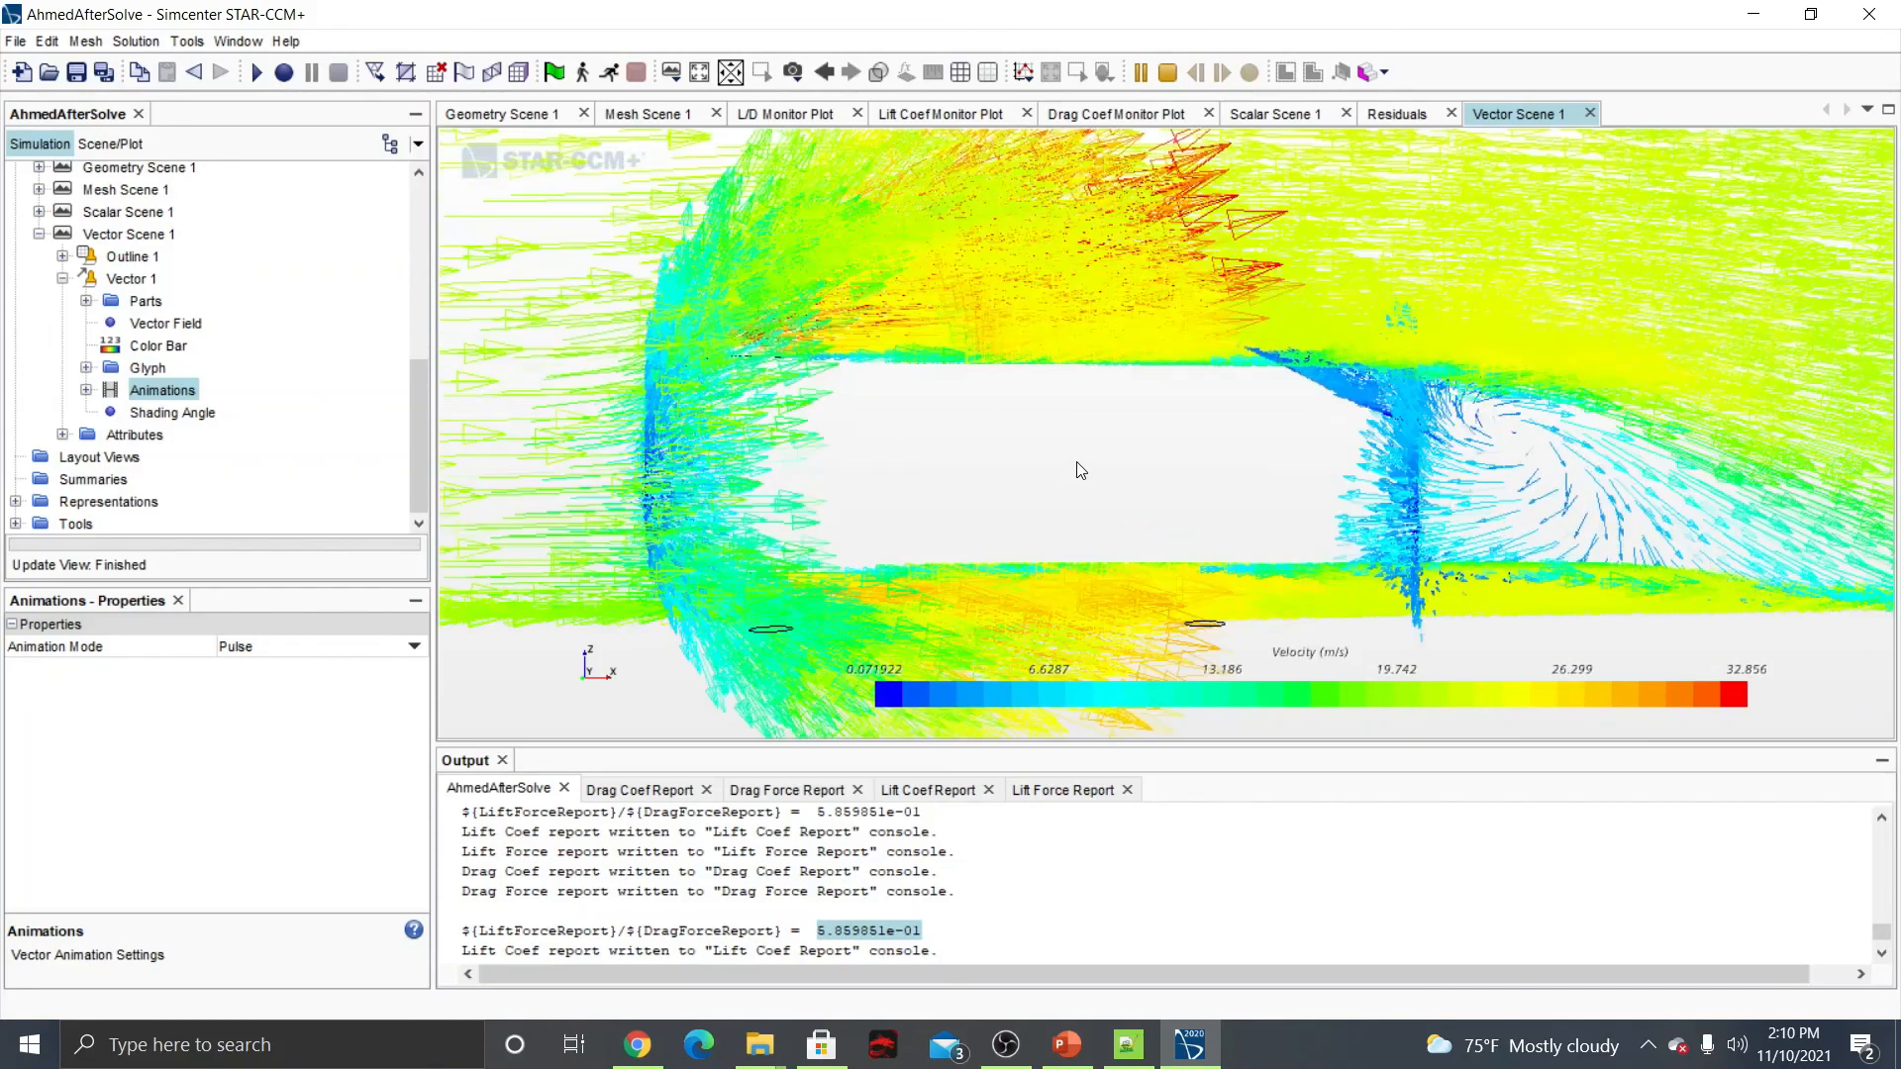
# Pause the velocity vector animation and collapse Vector Scene 1 in the simulation tree.
pyautogui.scroll(-1, 1080, 470)
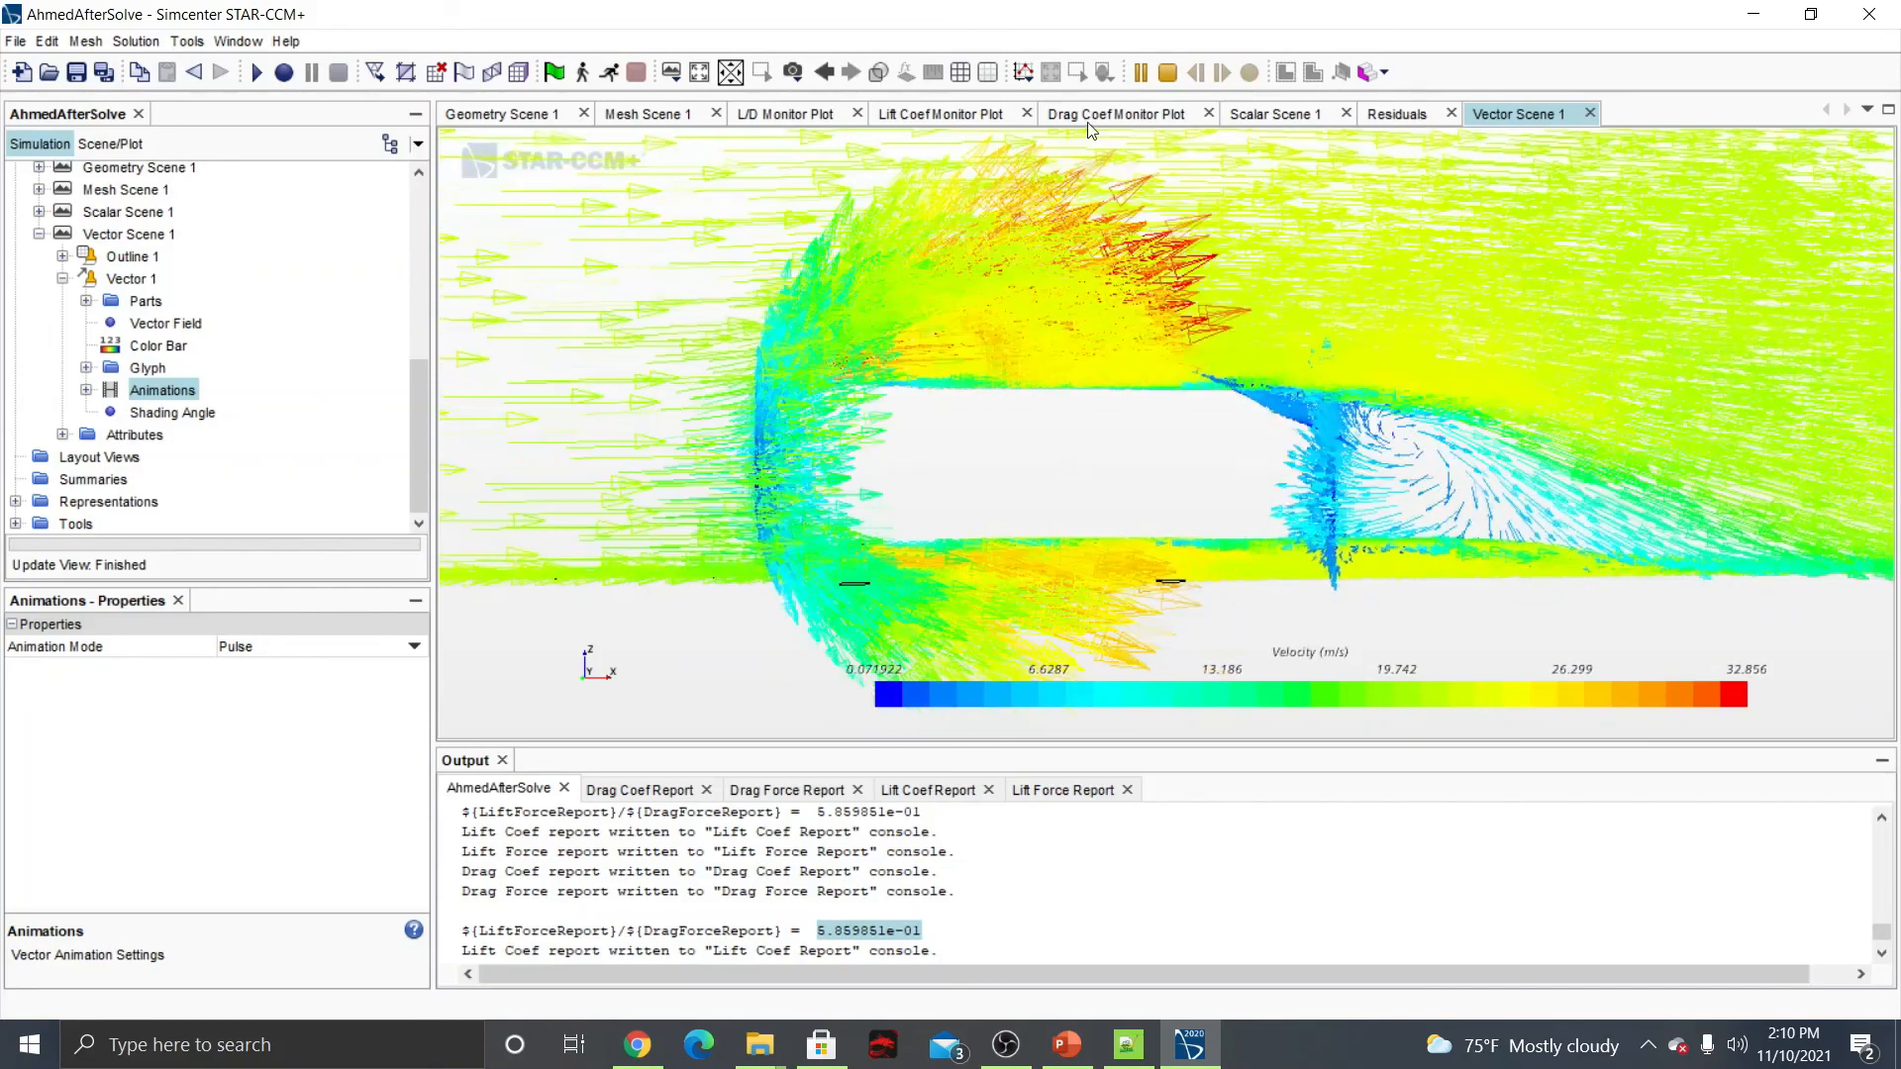
pyautogui.click(1141, 73)
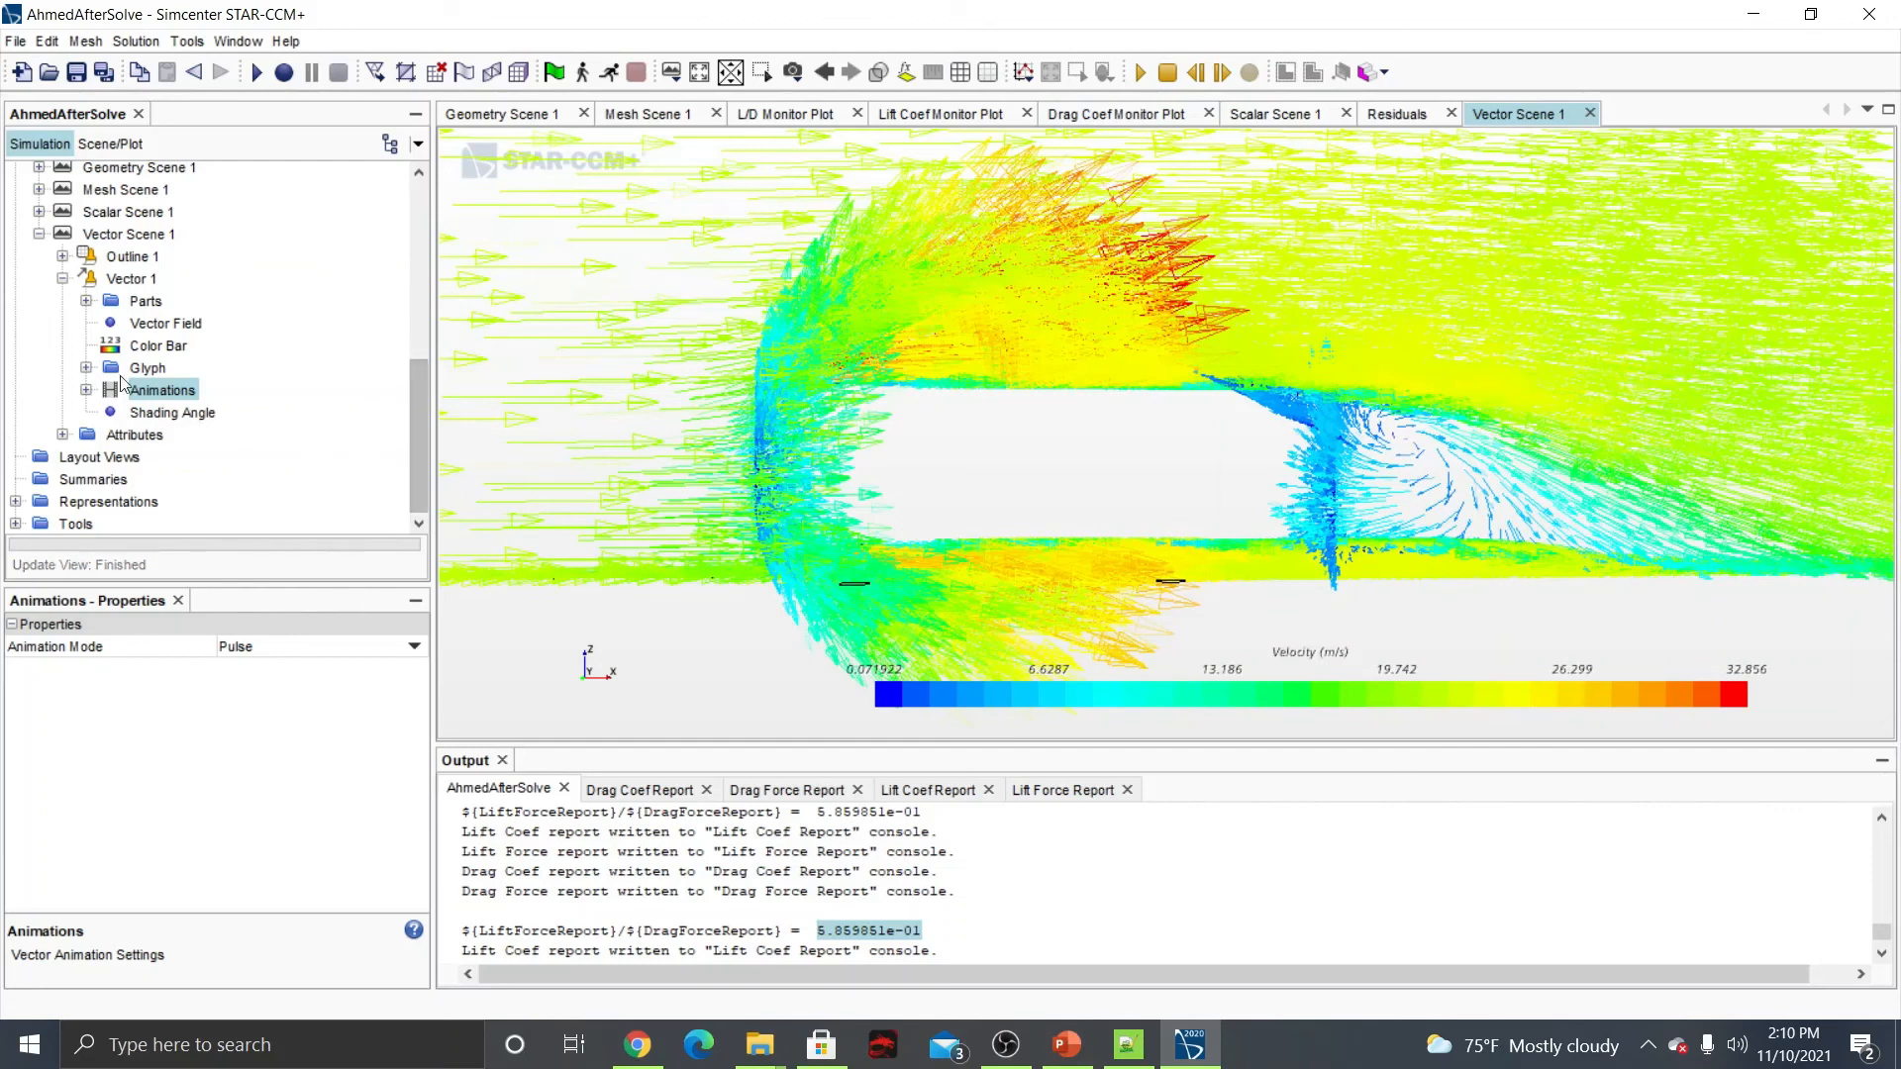
pyautogui.click(39, 236)
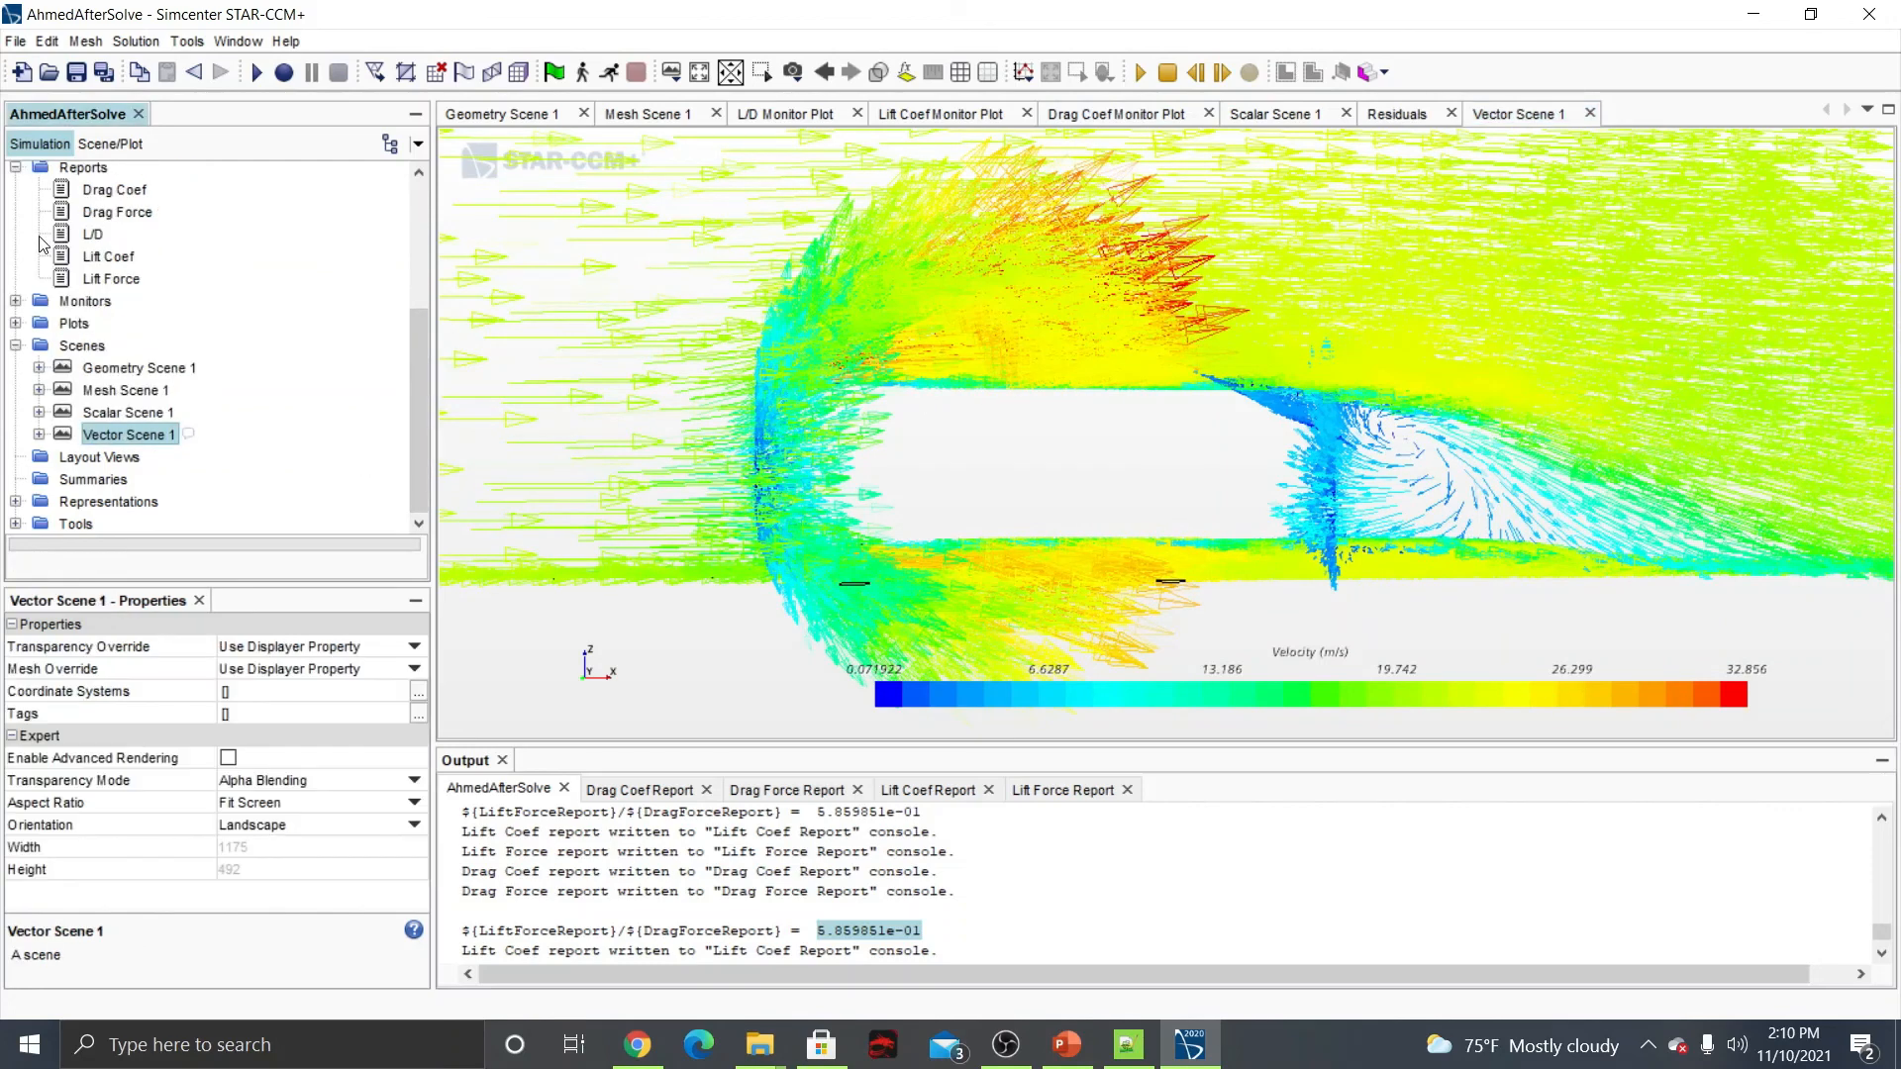
# Start a new Streamline derived part and choose the AhmedBody.AhmedBody boundary of the Subtract region as its seed part.
pyautogui.scroll(4, 99, 361)
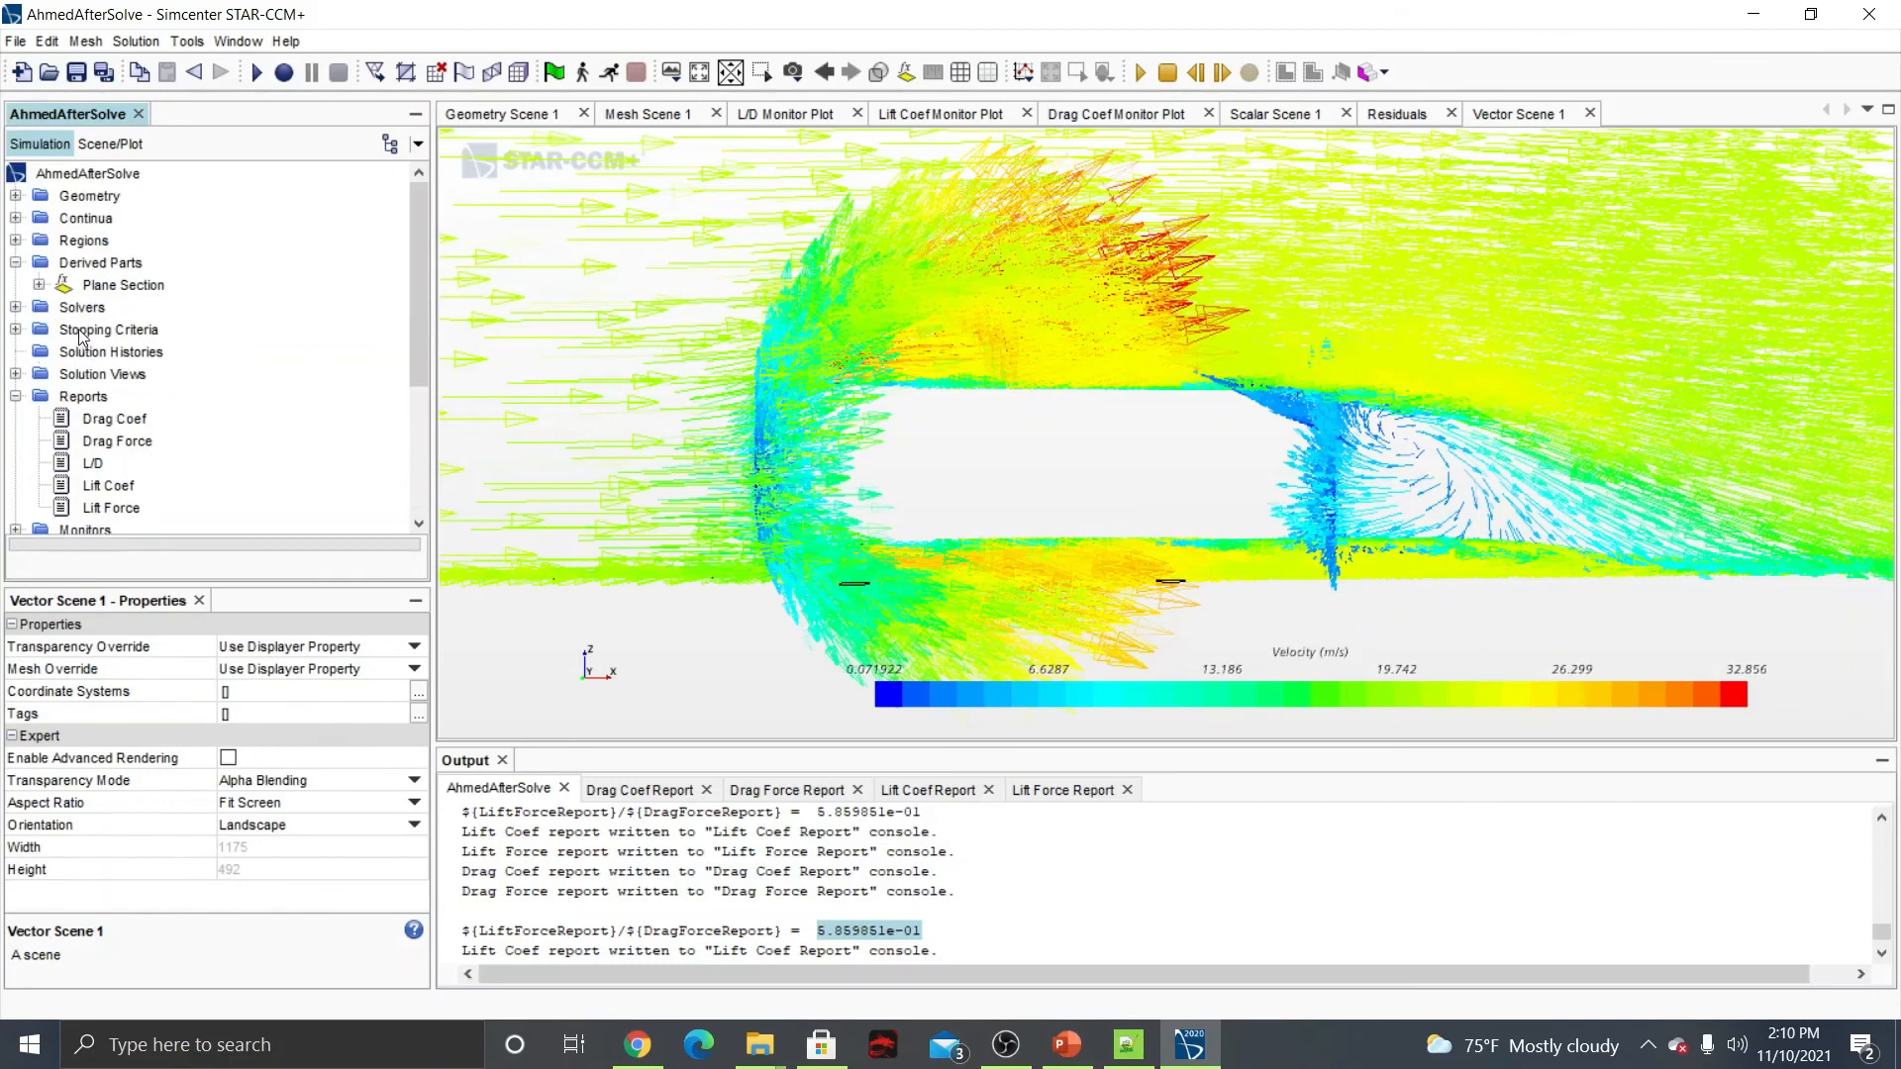
pyautogui.rightClick(83, 265)
pyautogui.moveTo(133, 277)
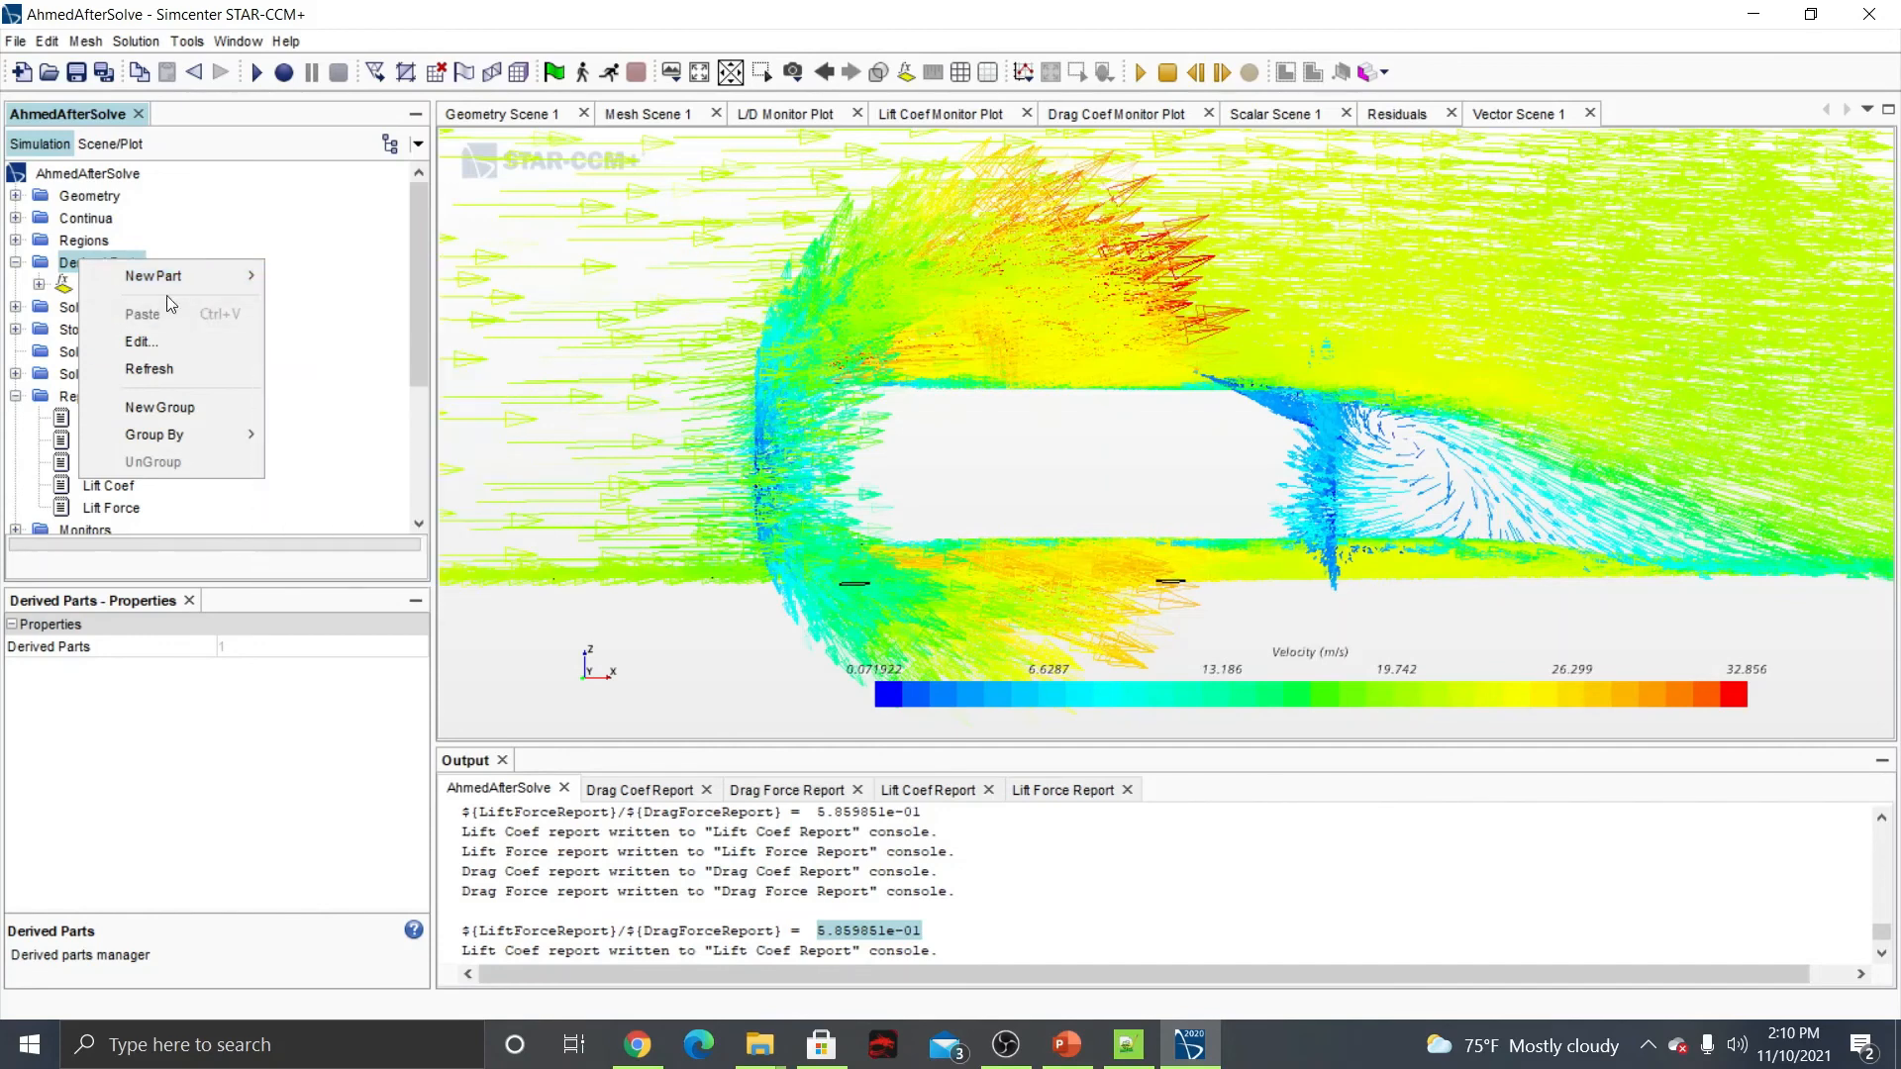
pyautogui.click(359, 386)
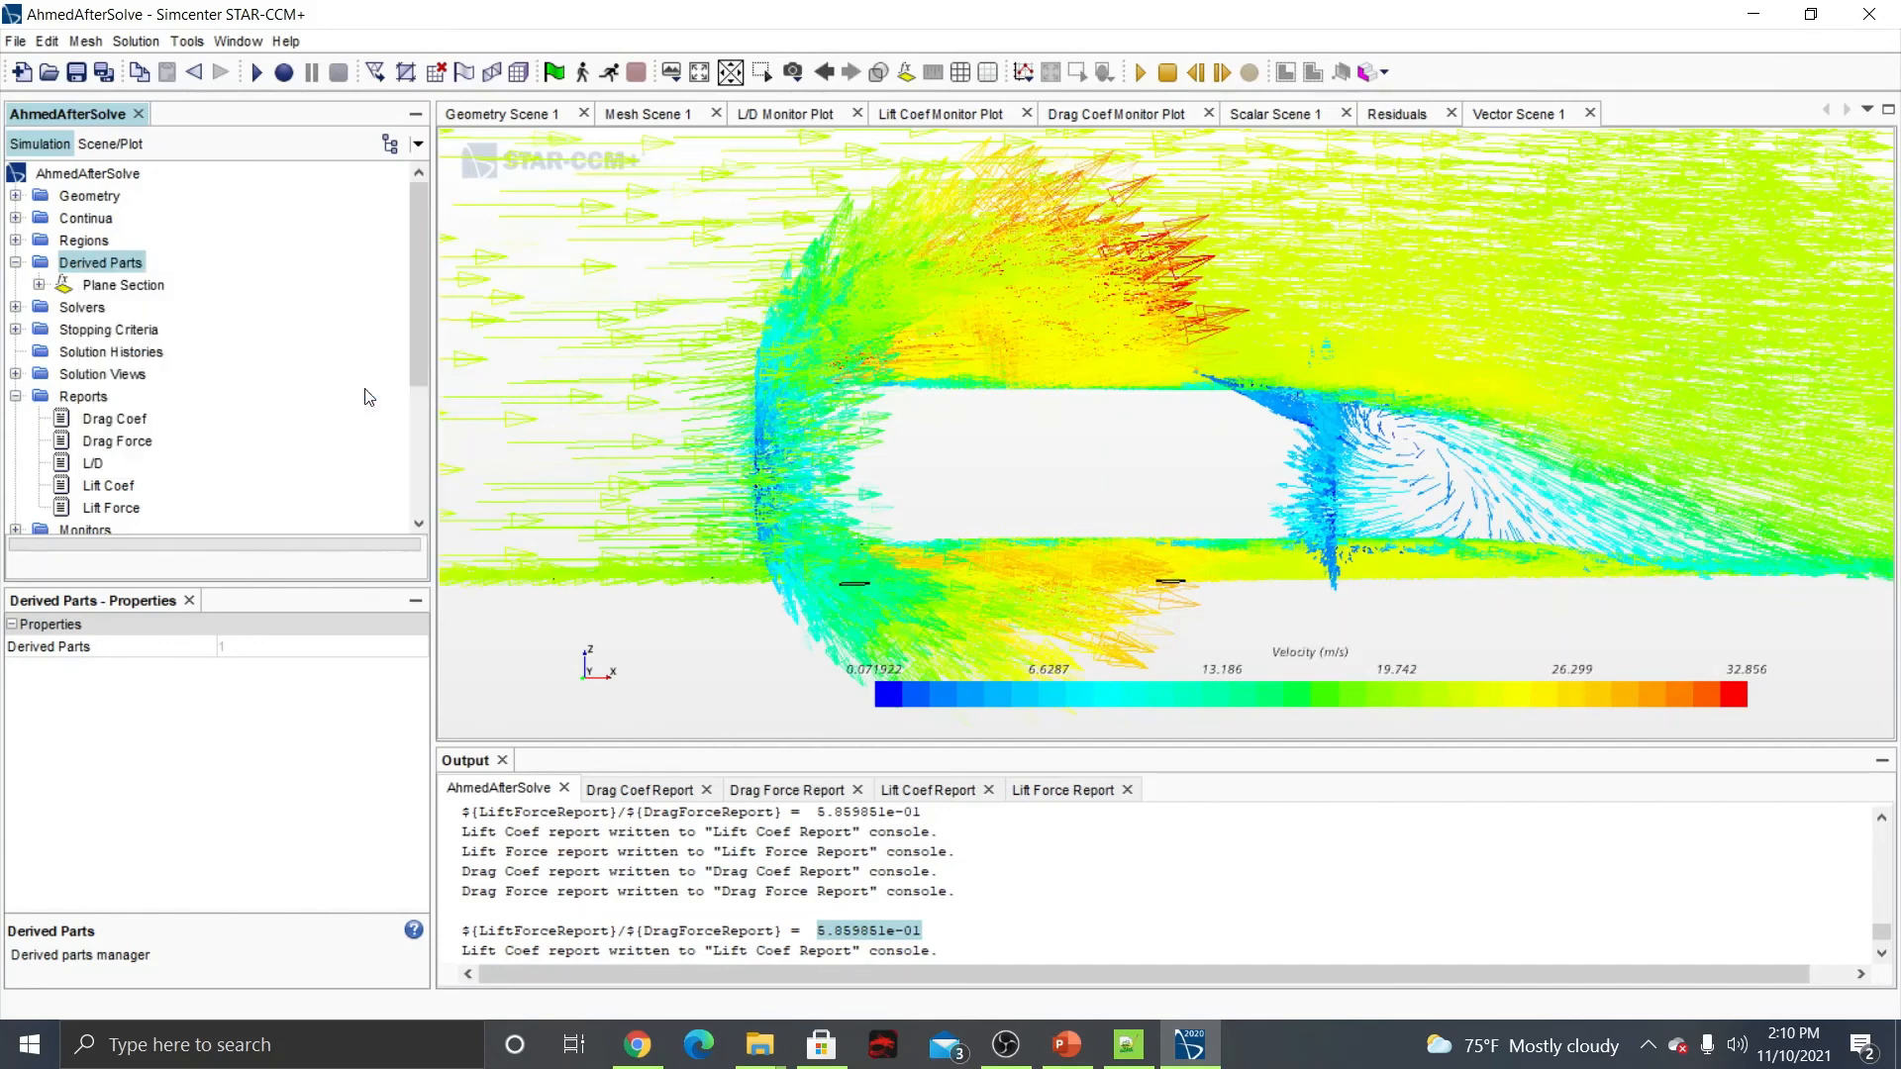
pyautogui.scroll(-2, 616, 454)
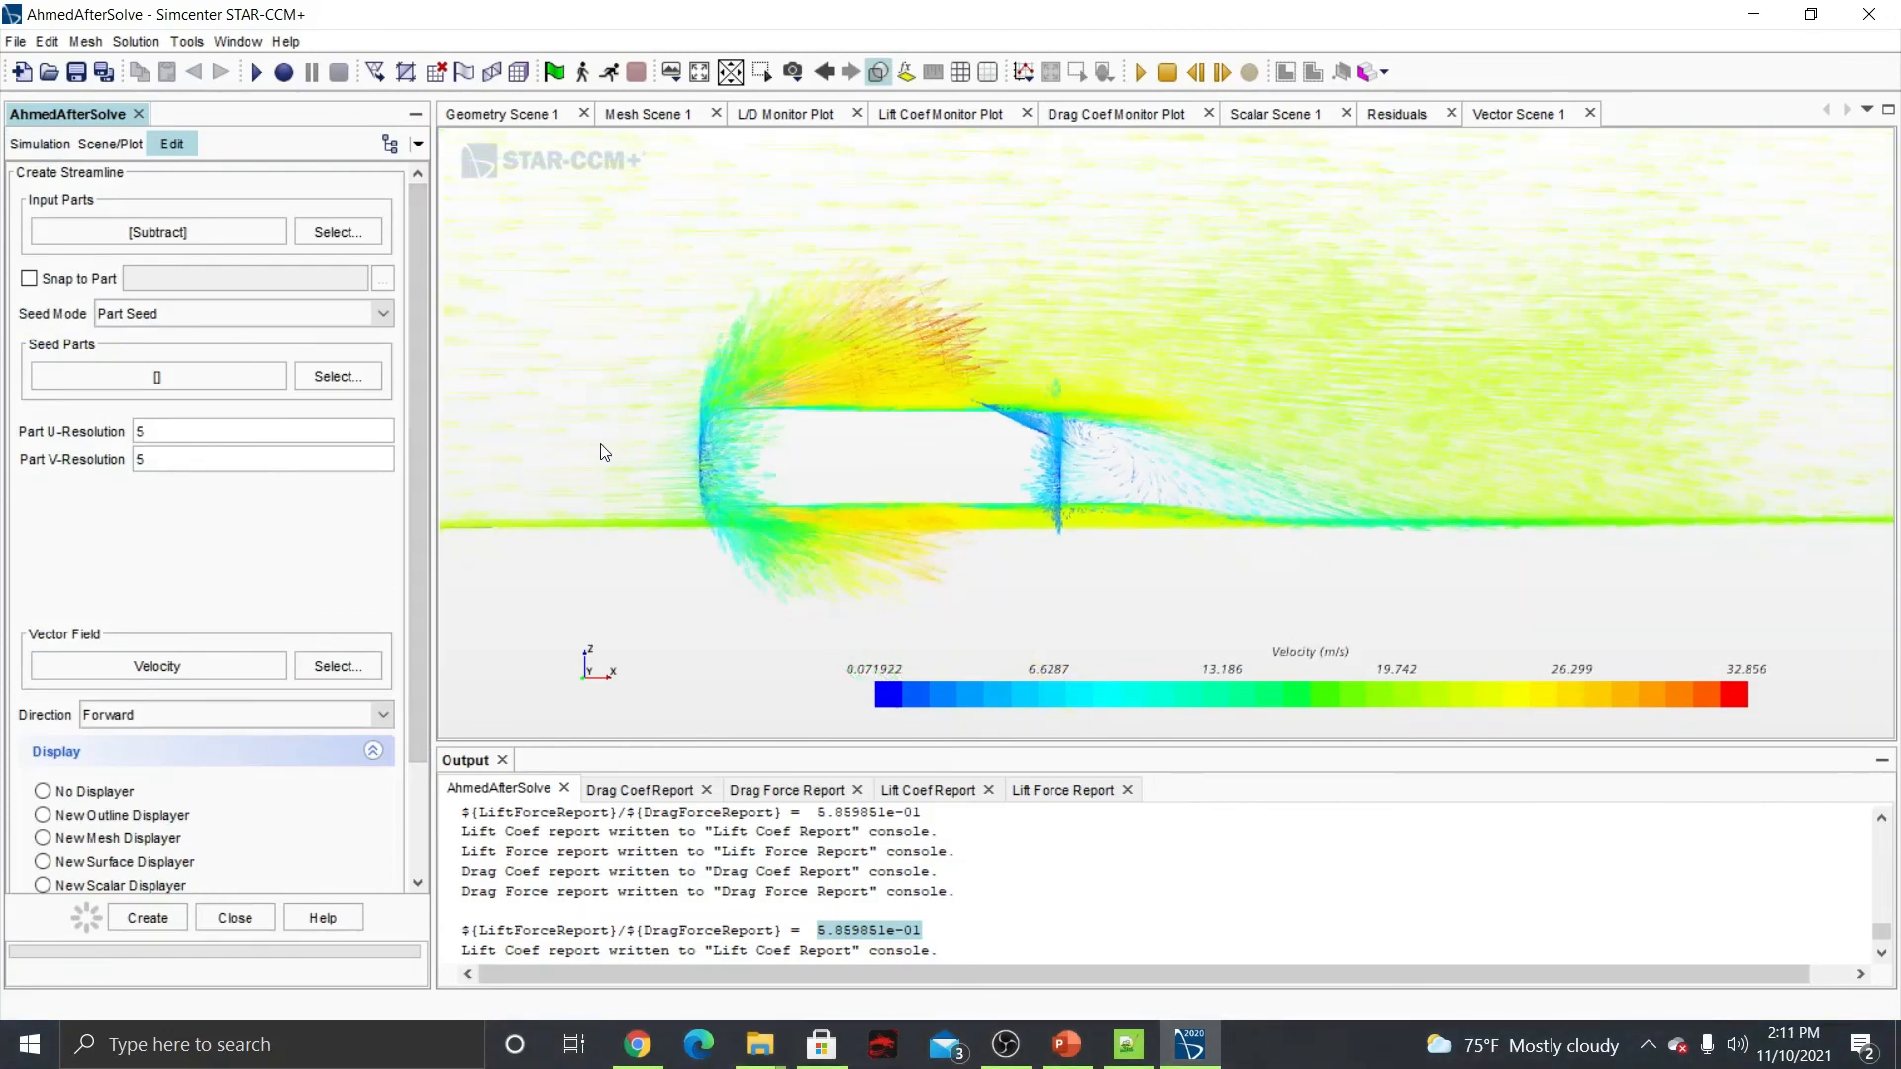
pyautogui.moveTo(605, 453); pyautogui.dragTo(703, 465)
pyautogui.moveTo(585, 452); pyautogui.dragTo(697, 439, button='right')
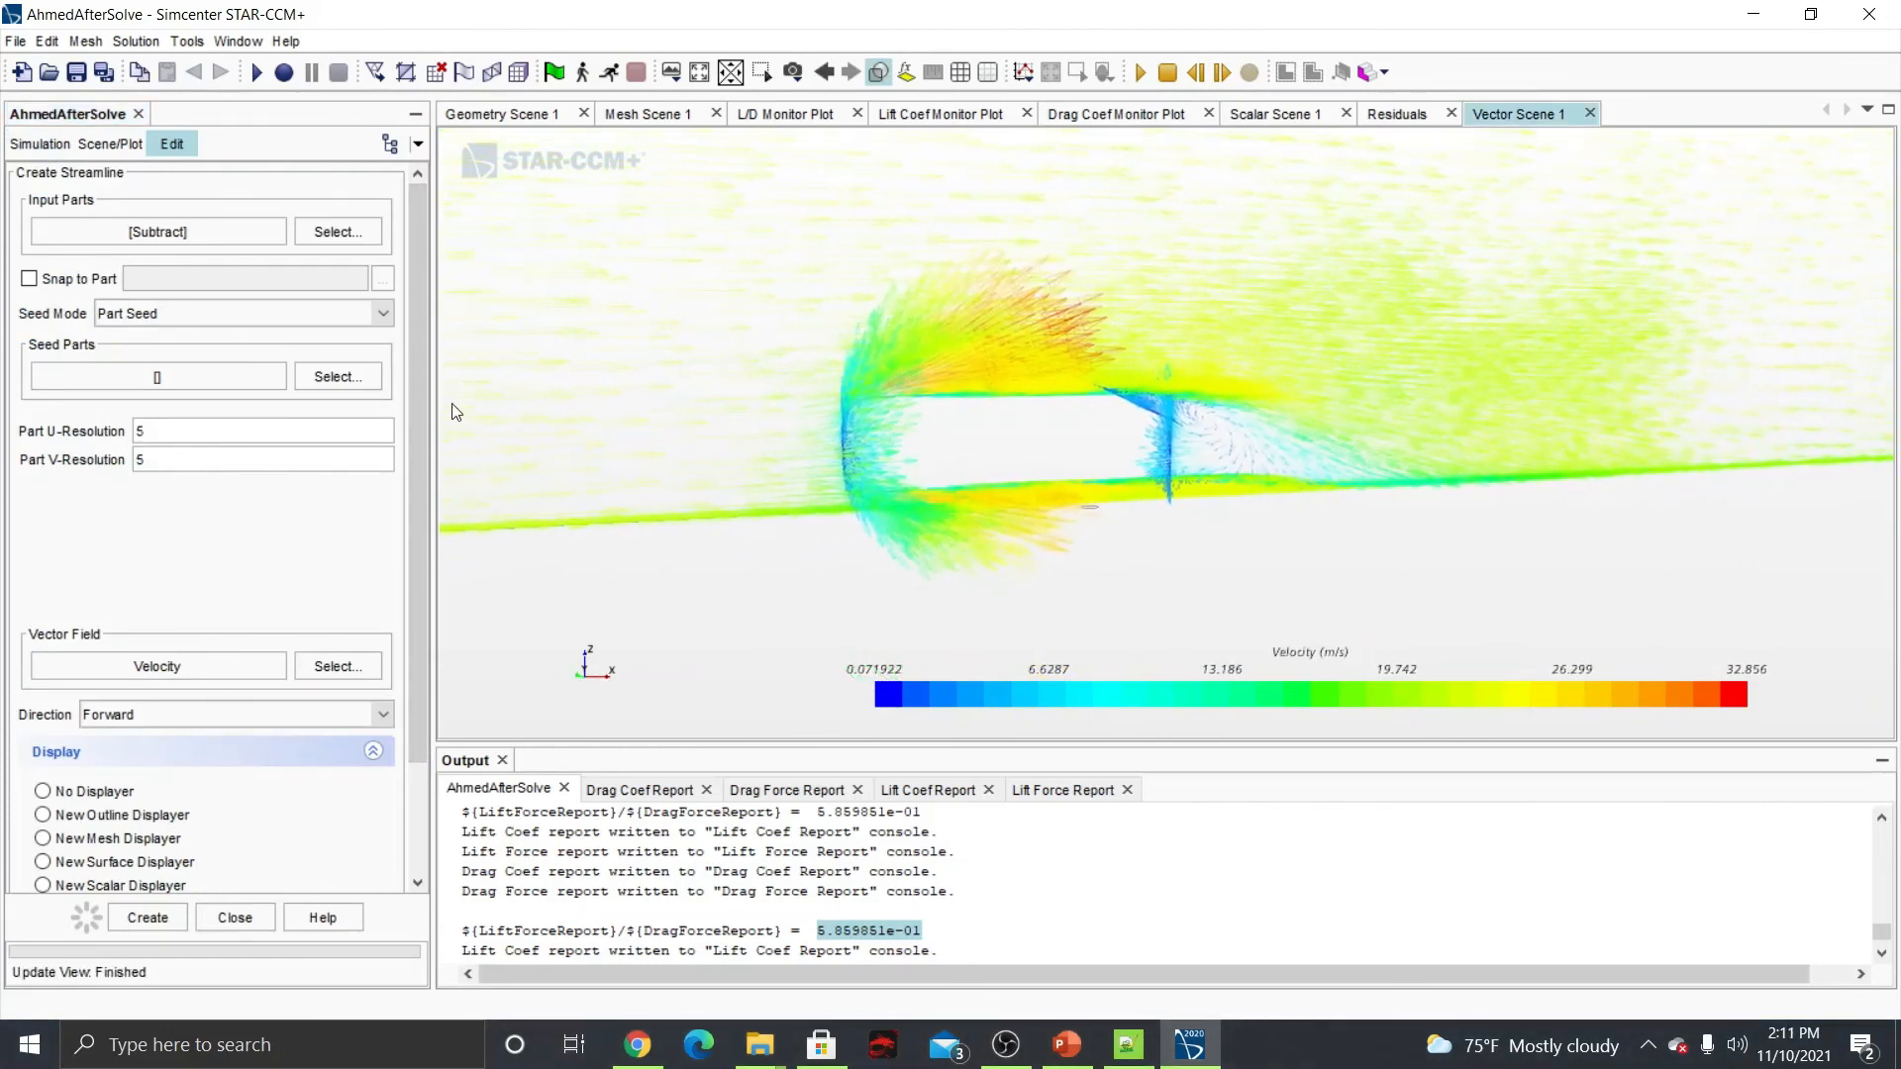
pyautogui.click(331, 376)
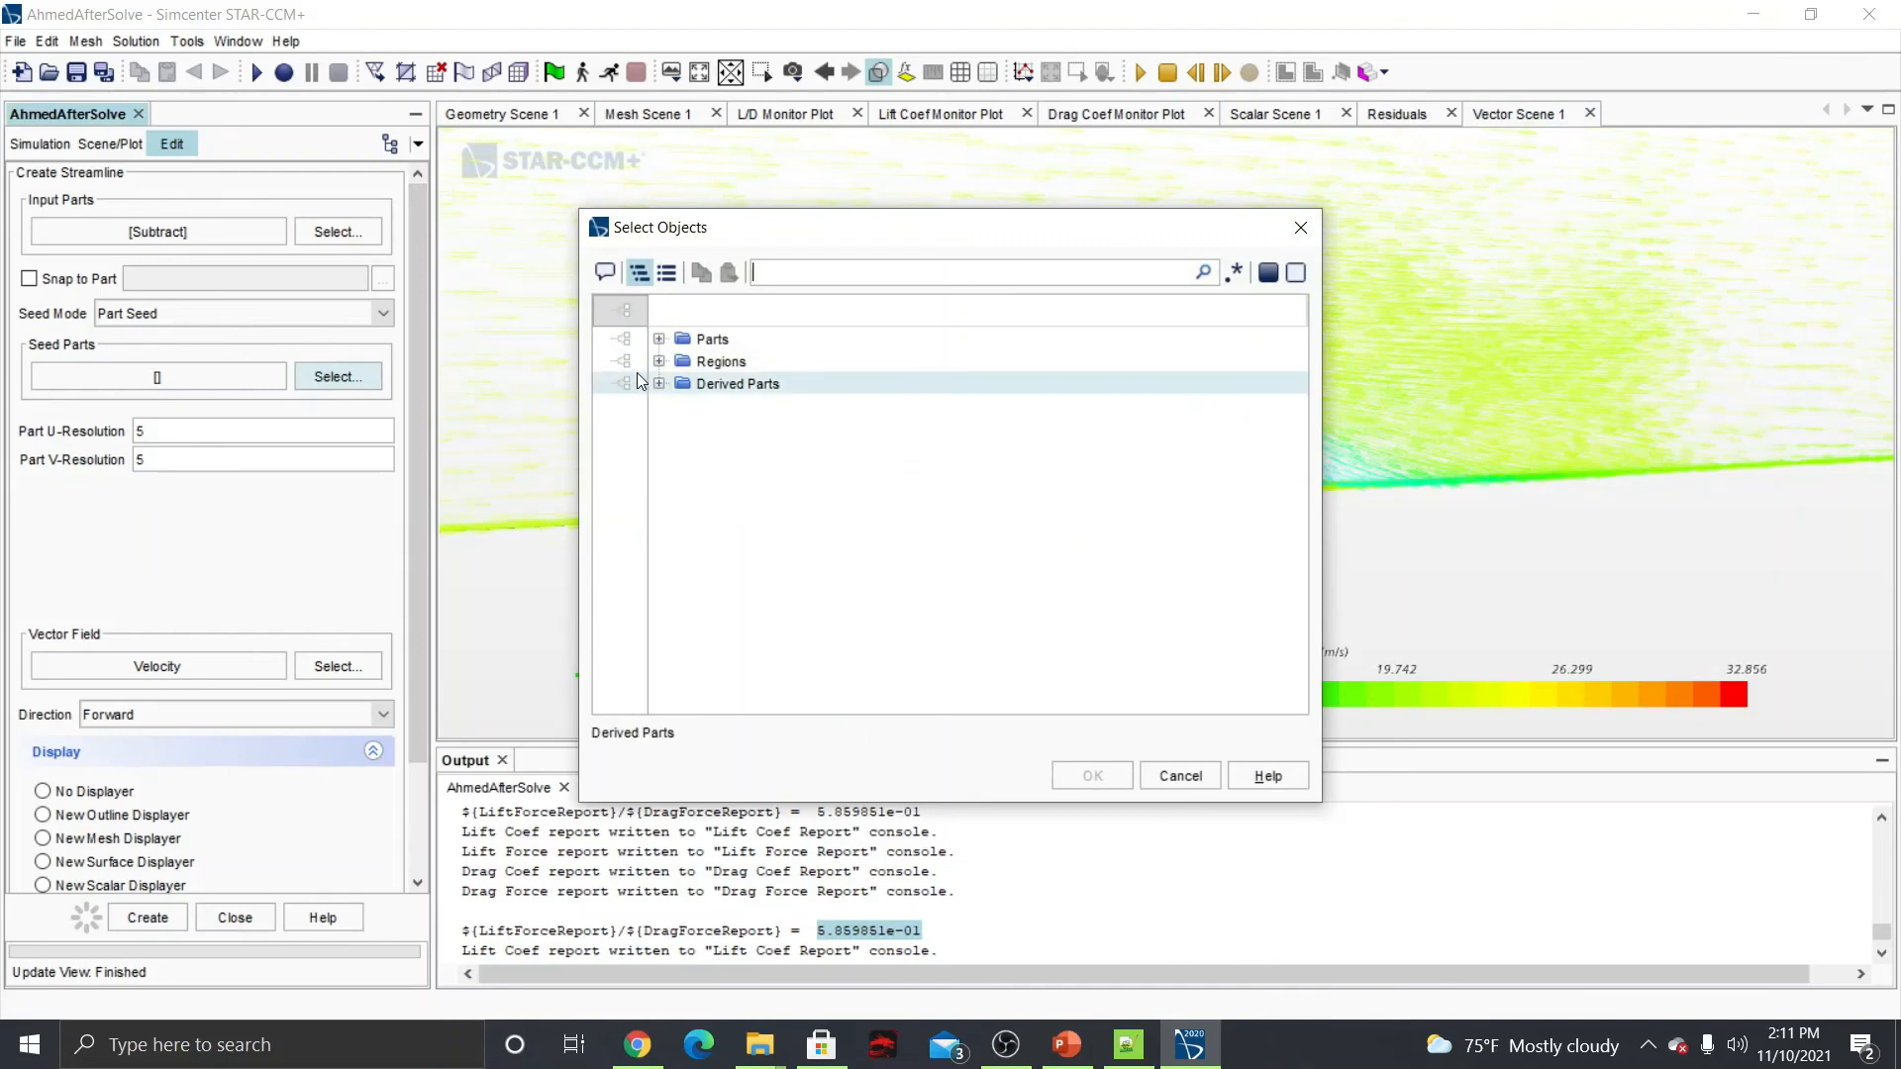
pyautogui.click(658, 361)
pyautogui.click(792, 428)
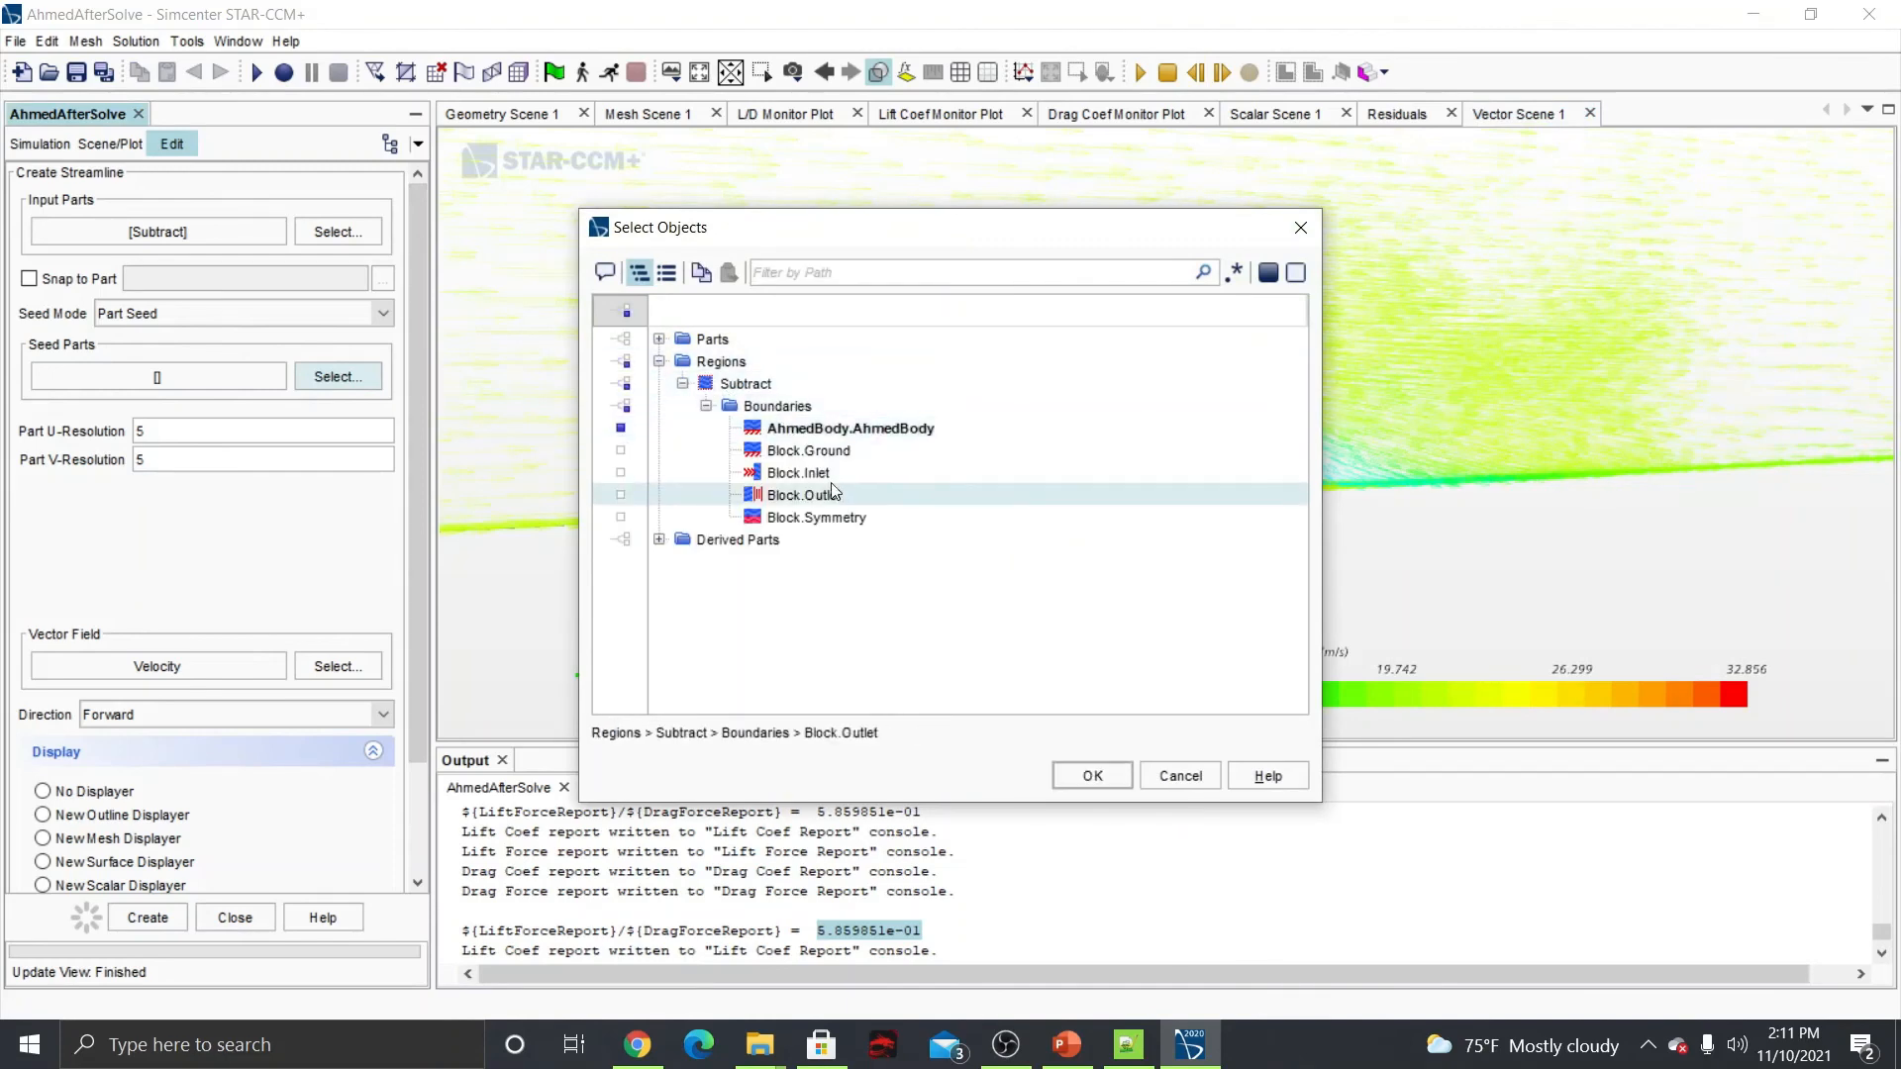
pyautogui.click(1093, 776)
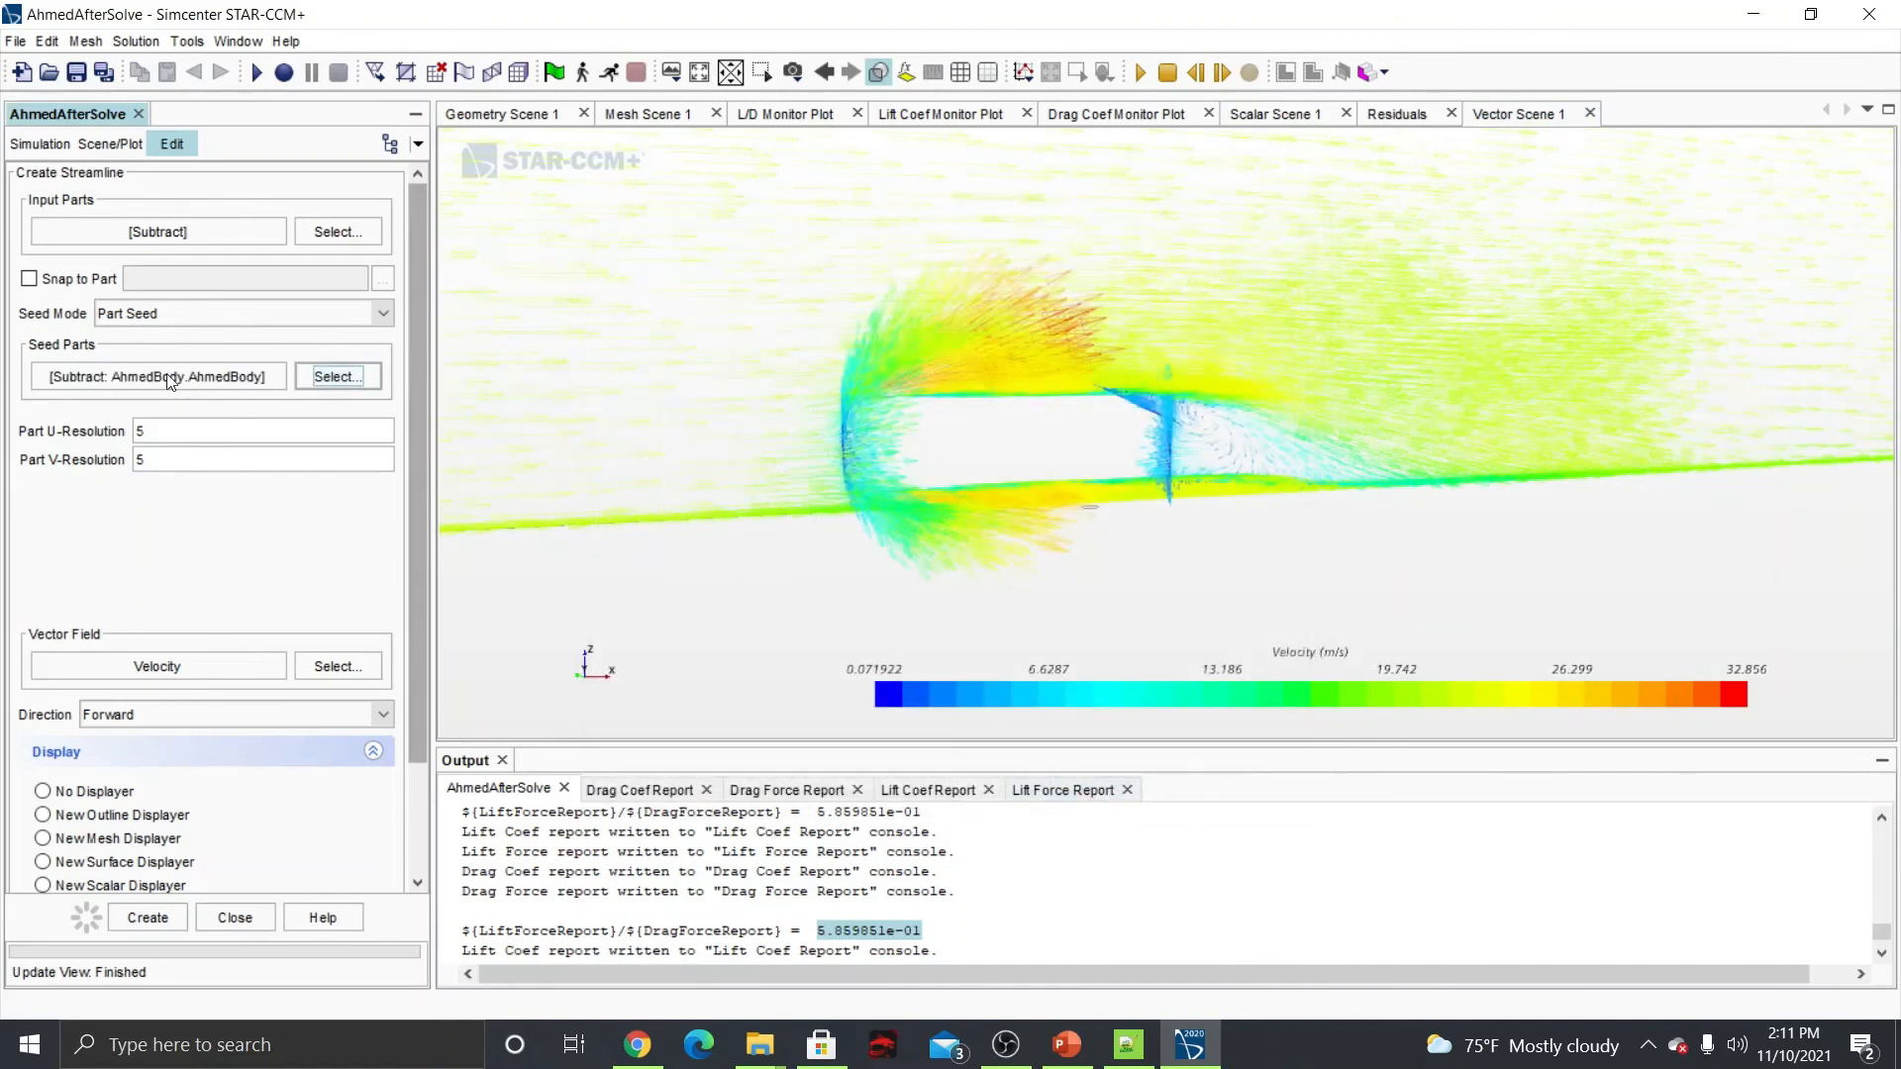
# Create the streamline with Part U- and V-Resolution of 15 and a New Streamline Displayer, and expand Vector Scene 1 in the simulation tree.
pyautogui.click(172, 424)
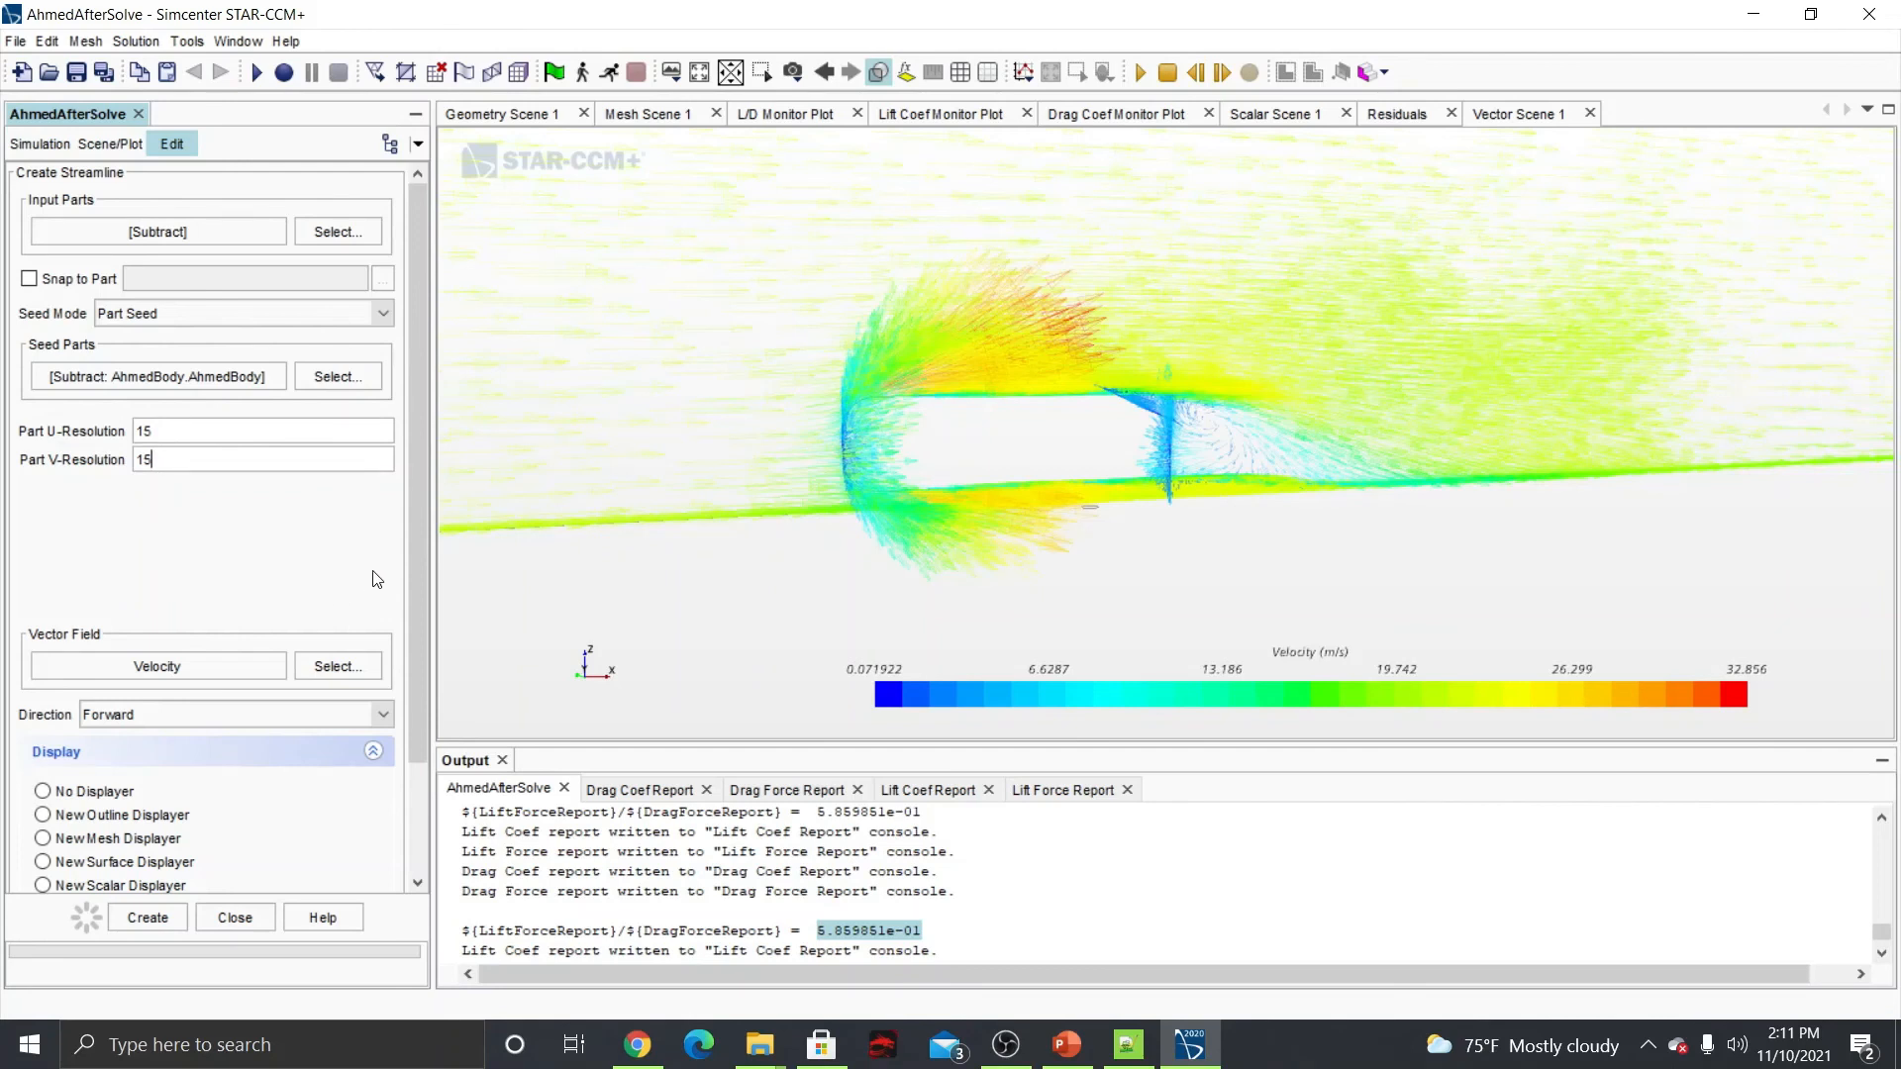
pyautogui.scroll(-3, 361, 604)
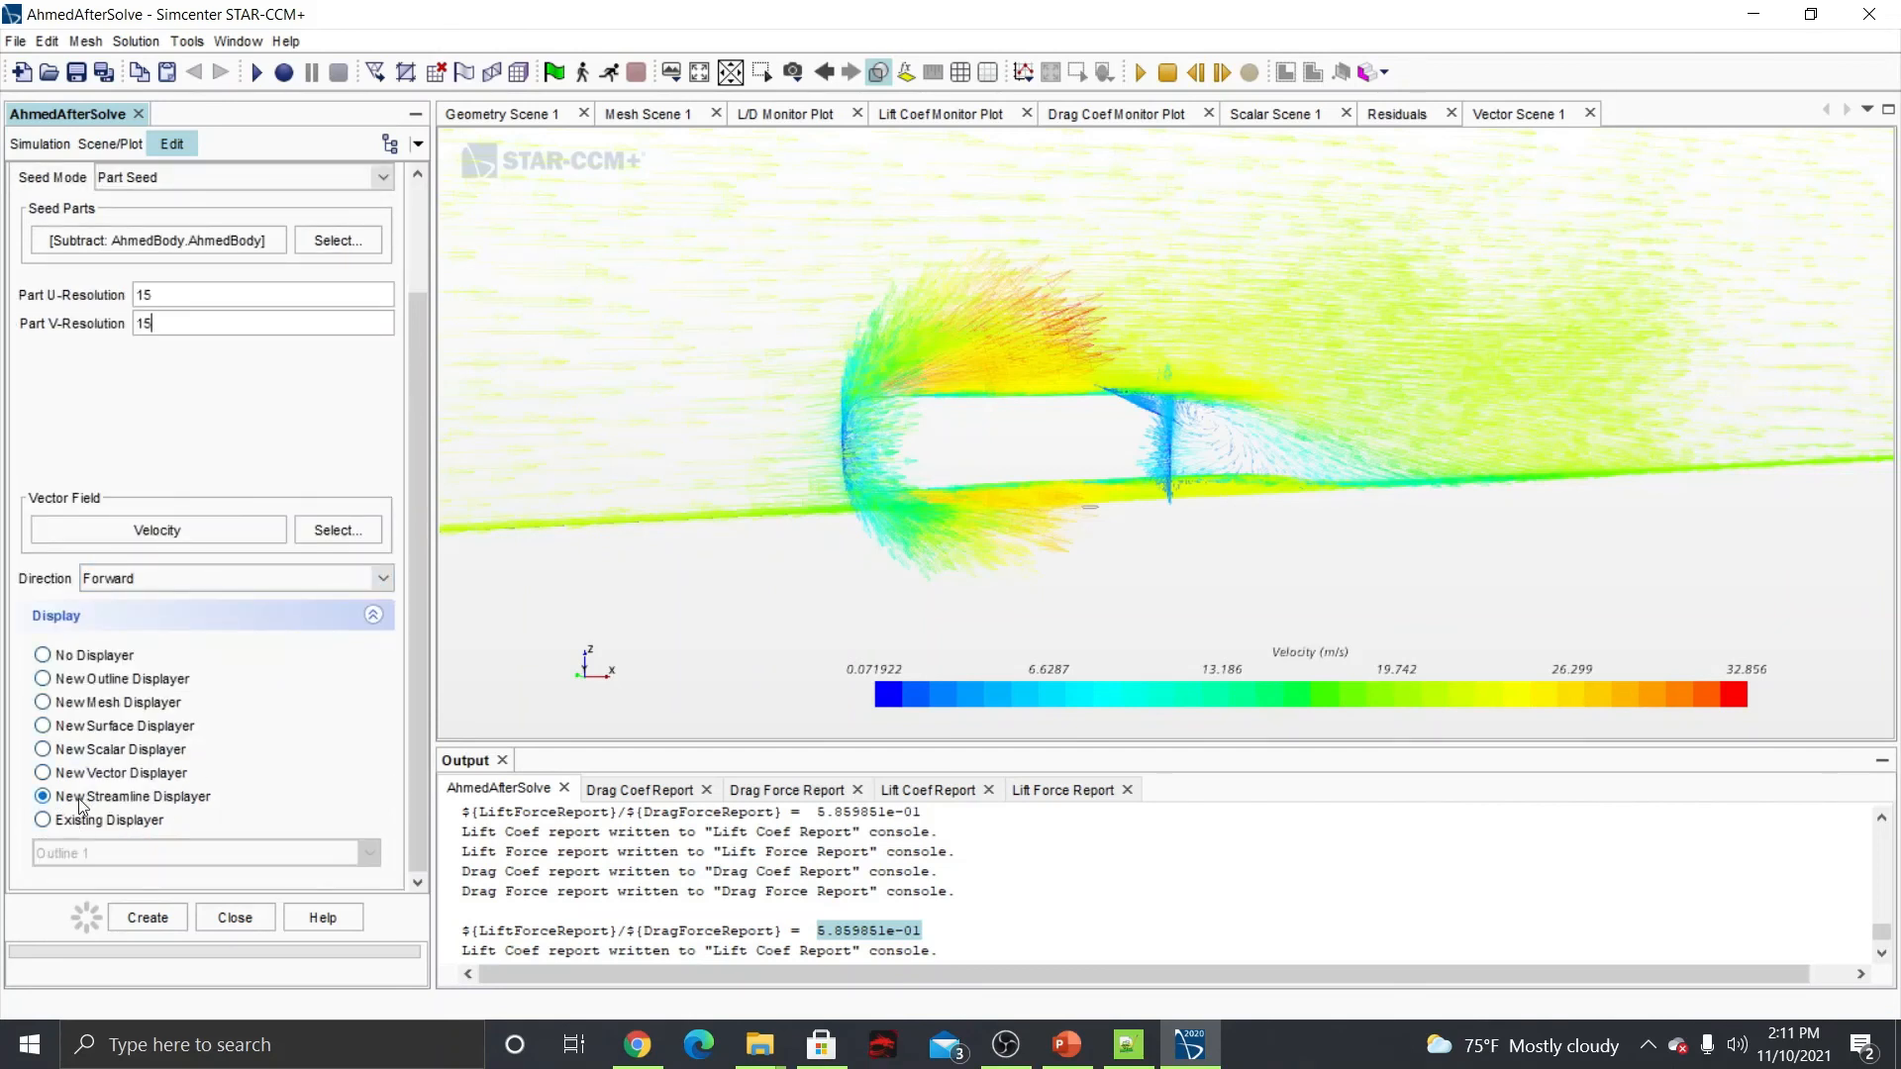
pyautogui.click(147, 917)
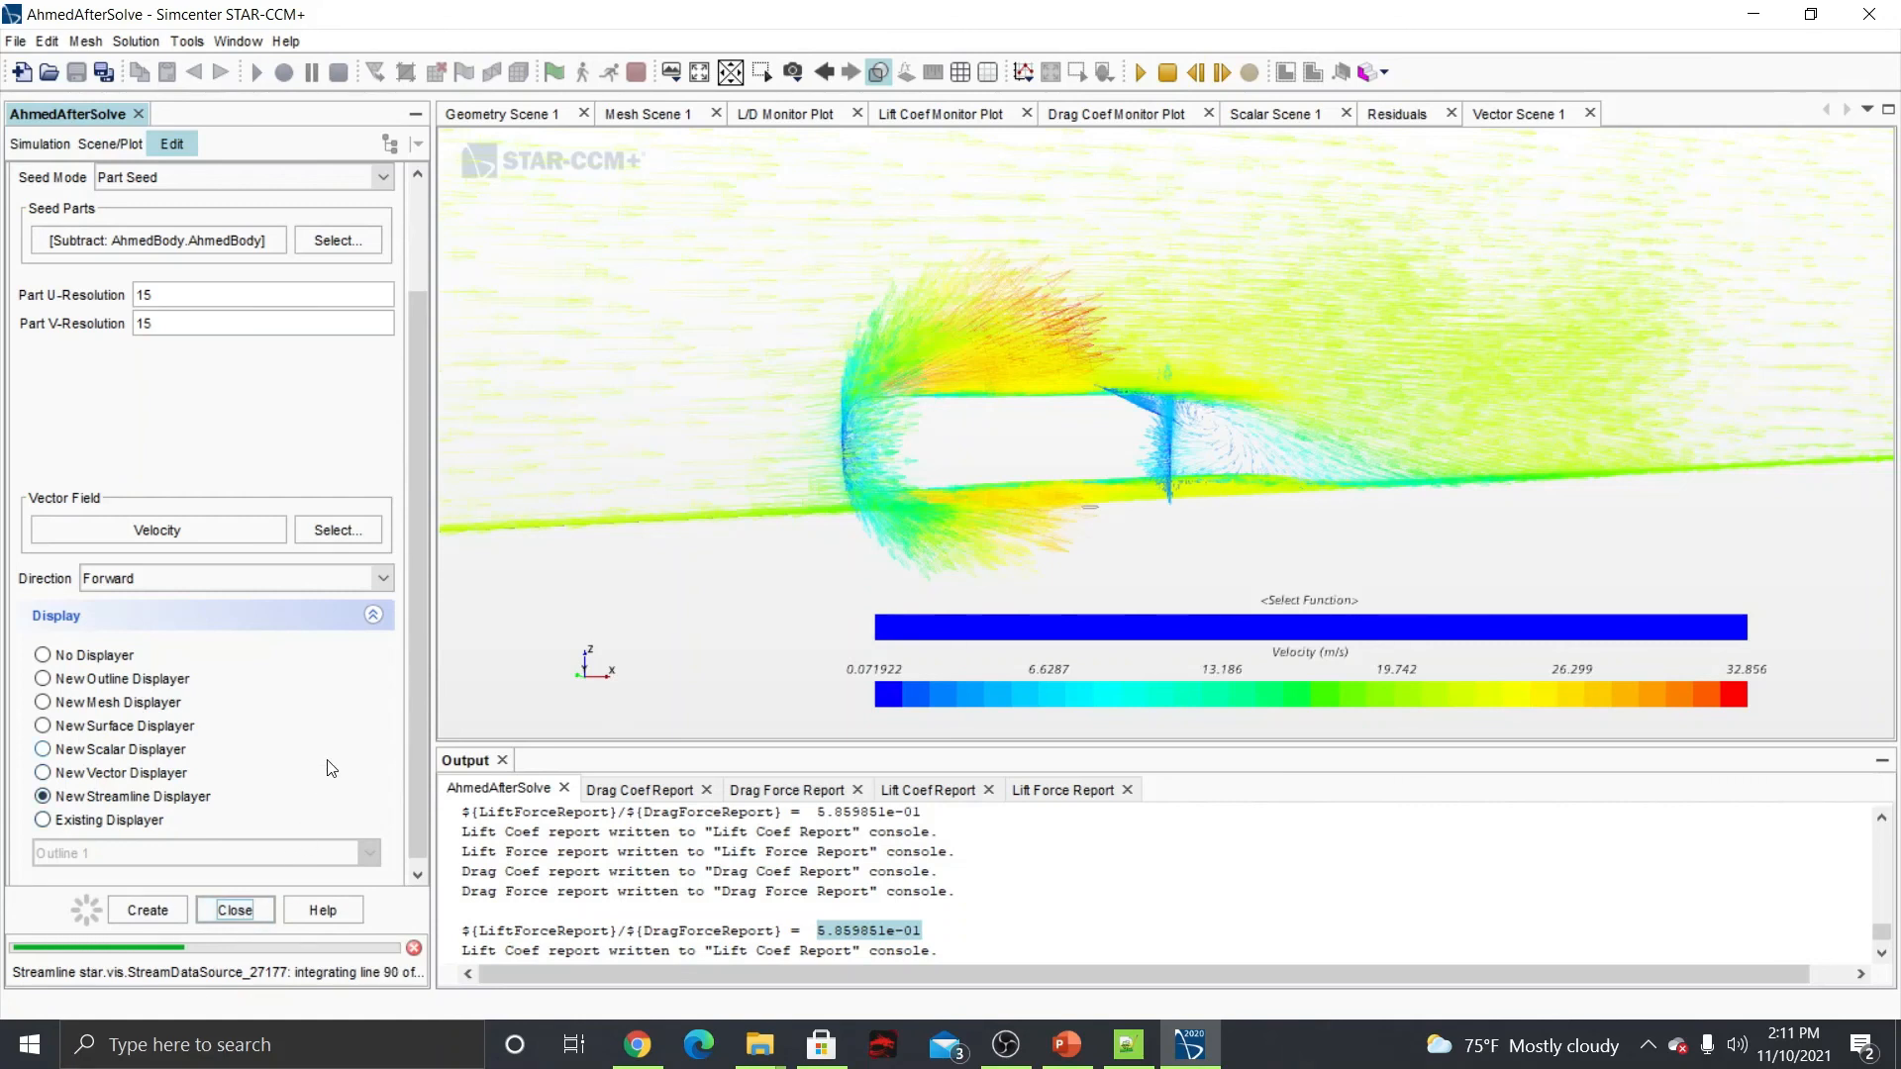
pyautogui.click(27, 145)
pyautogui.scroll(-5, 128, 388)
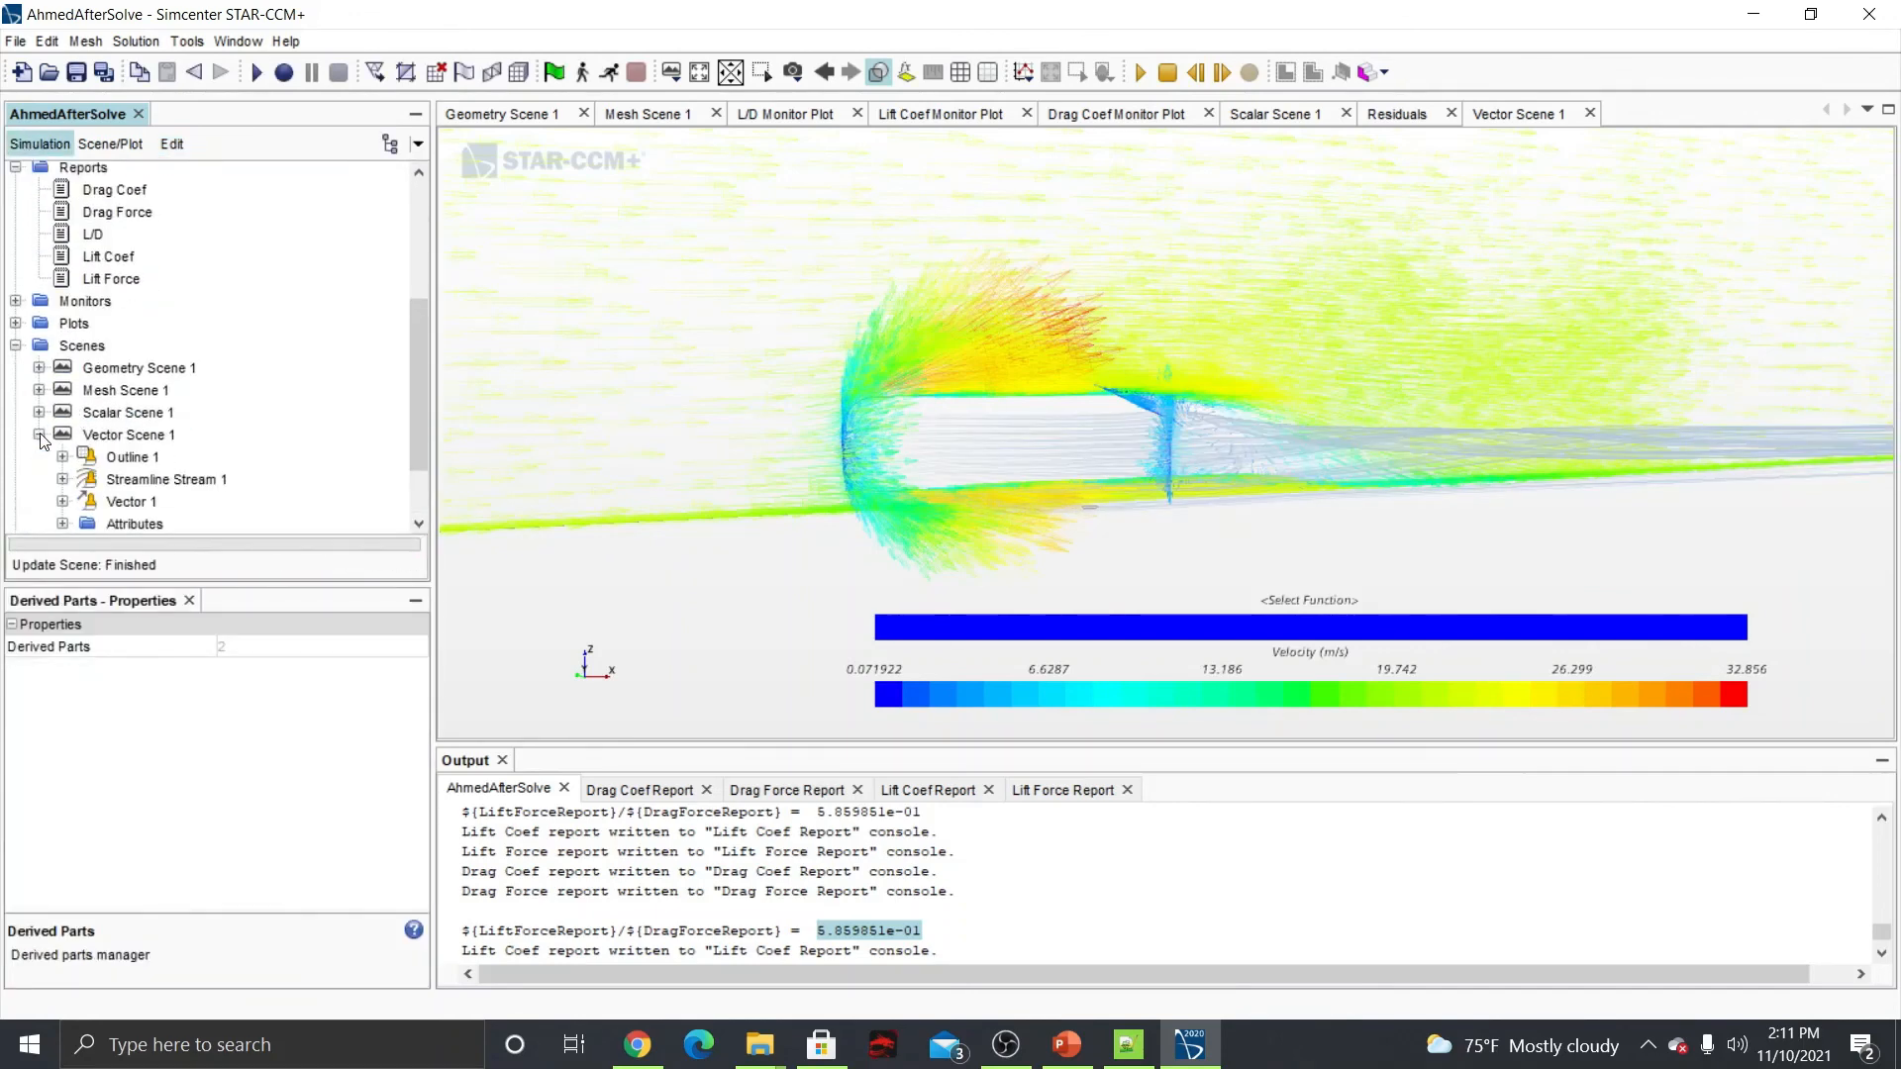
pyautogui.rightClick(145, 481)
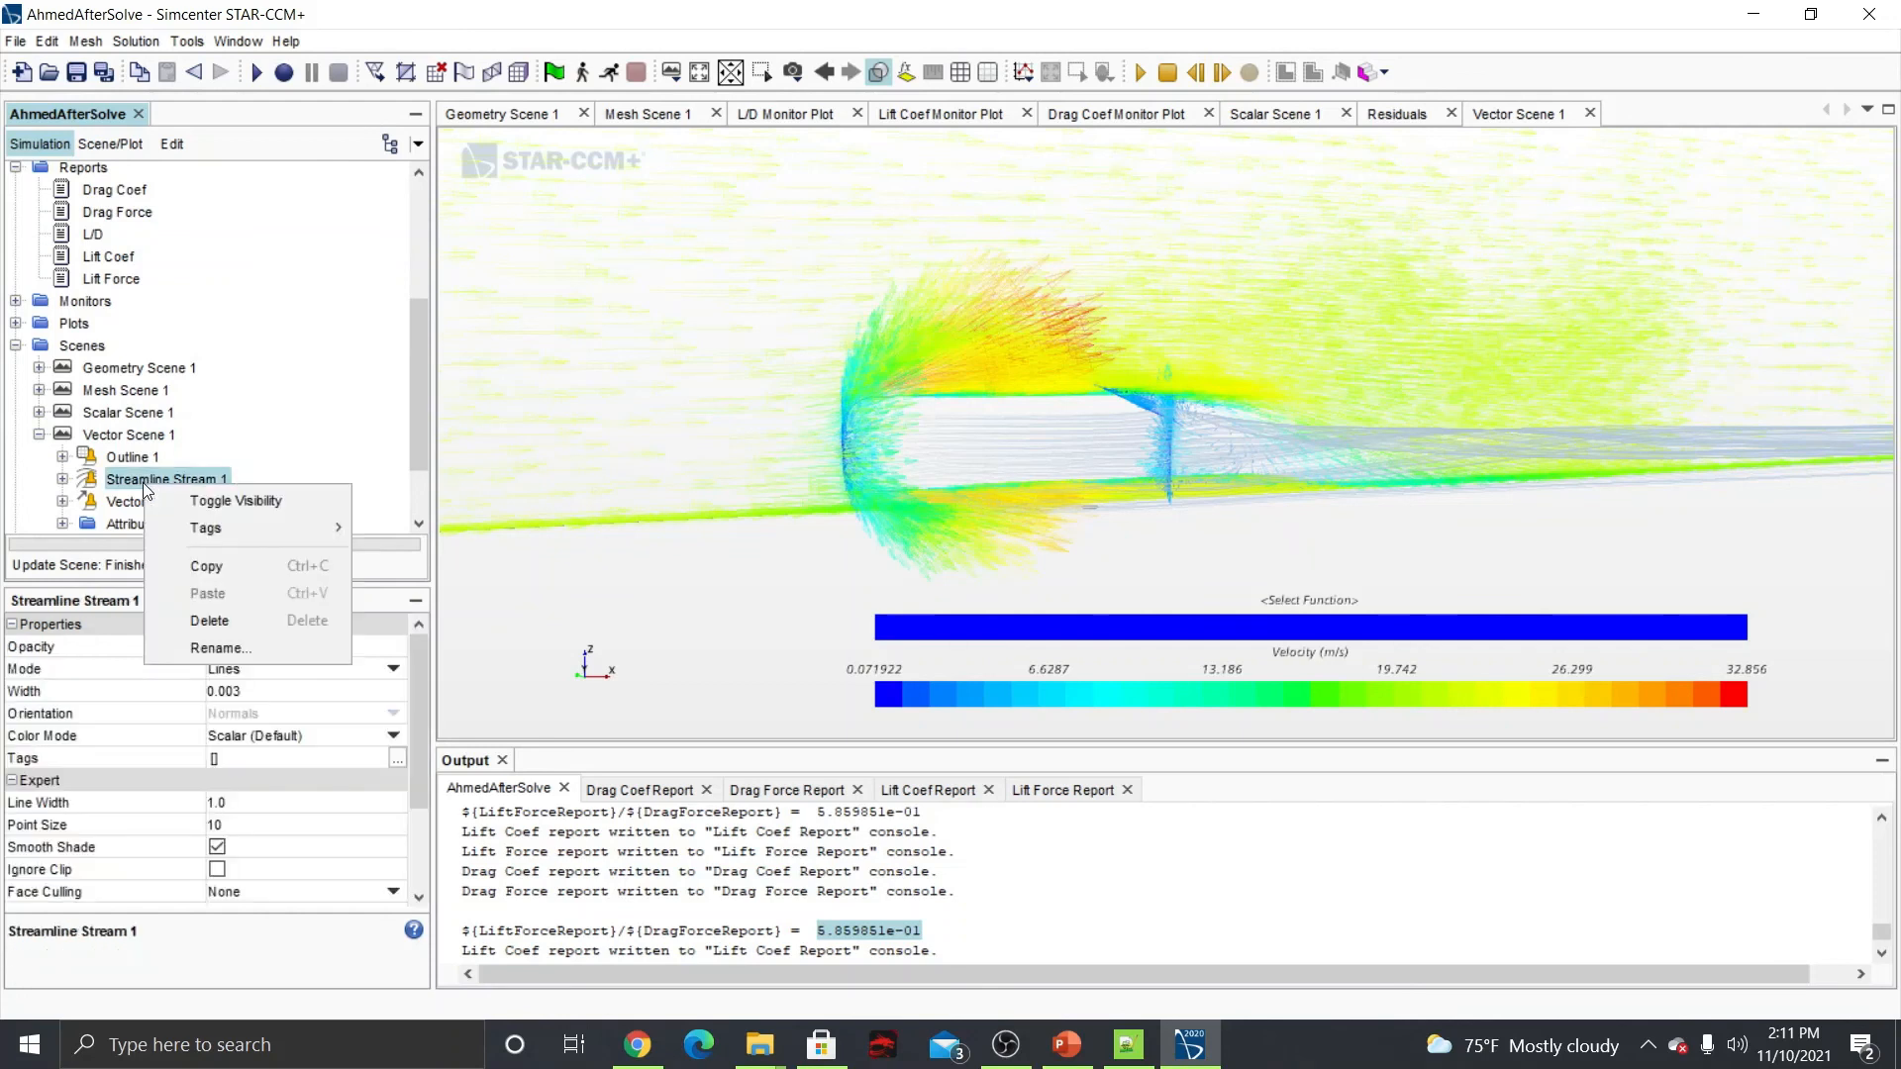
pyautogui.click(212, 500)
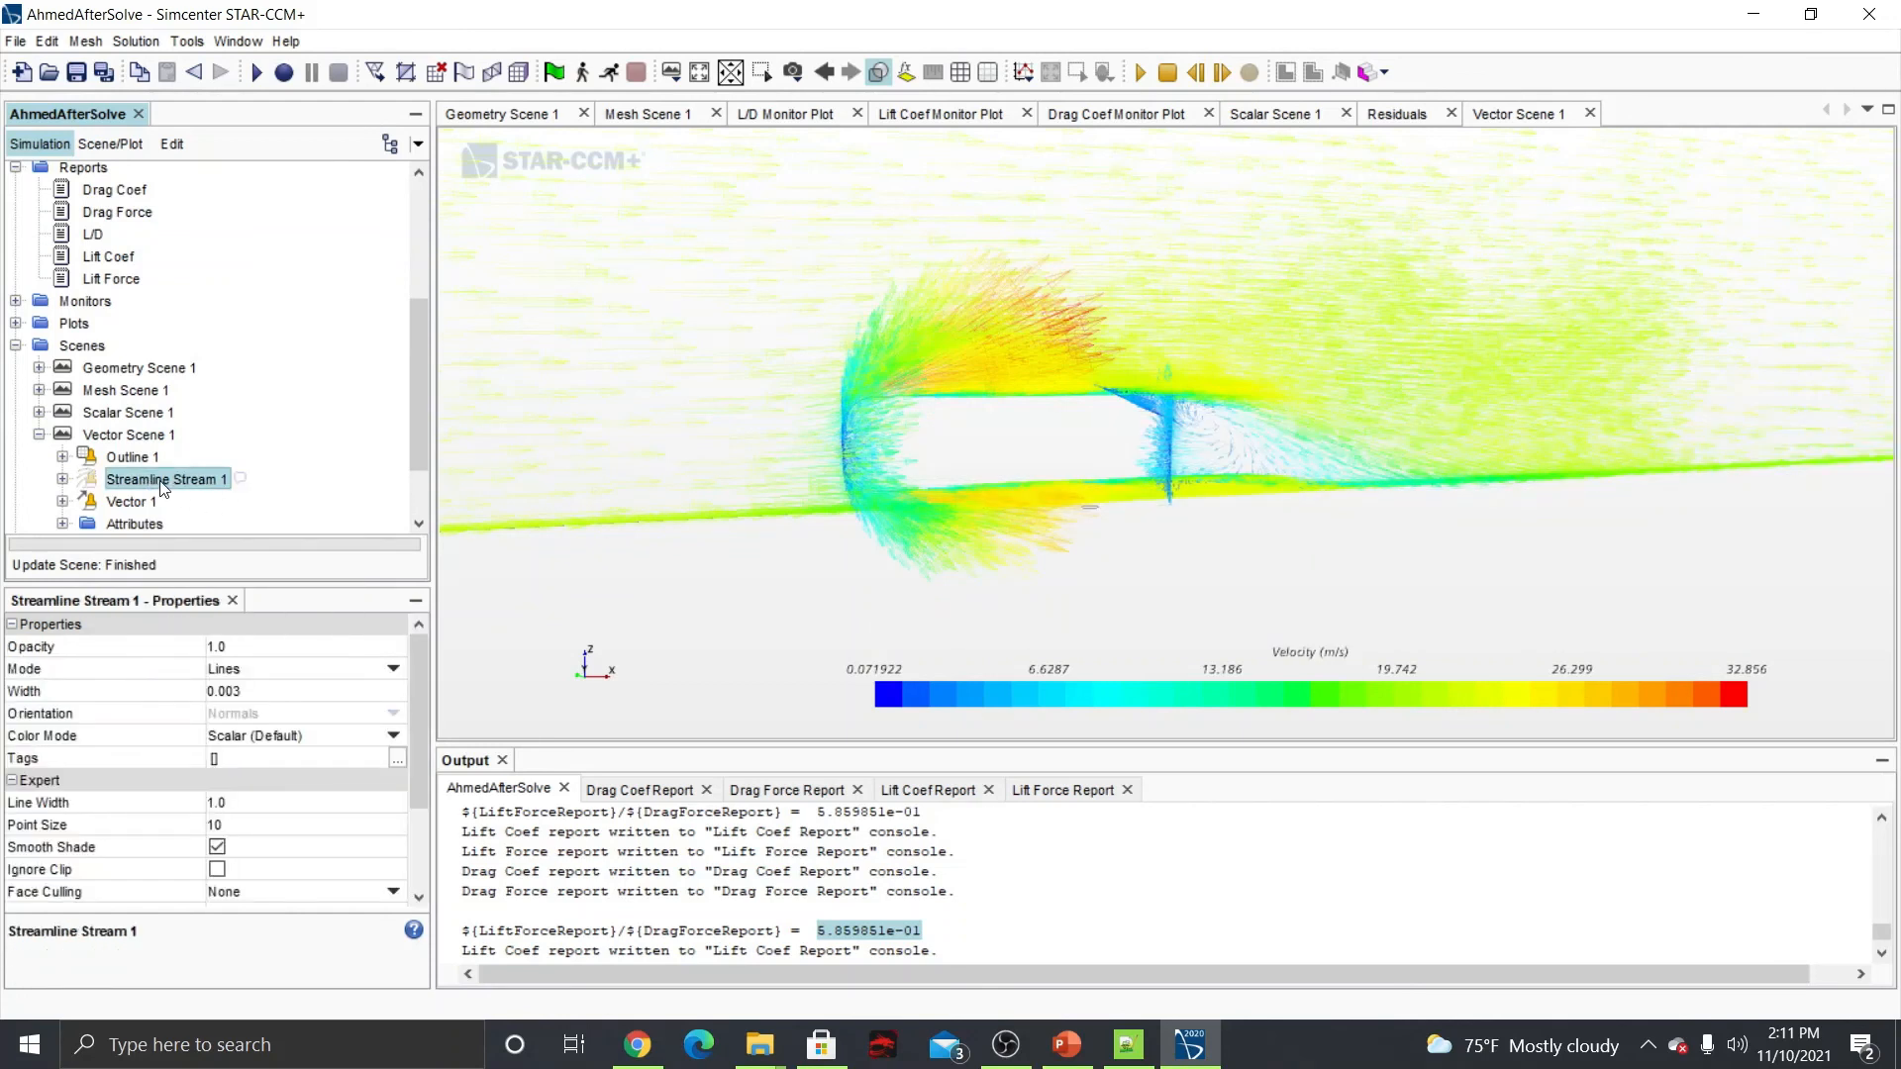
pyautogui.rightClick(162, 485)
pyautogui.click(212, 495)
# Hide the Vector 1 displayer in Vector Scene 1 and close the streamline creation settings.
pyautogui.rightClick(135, 505)
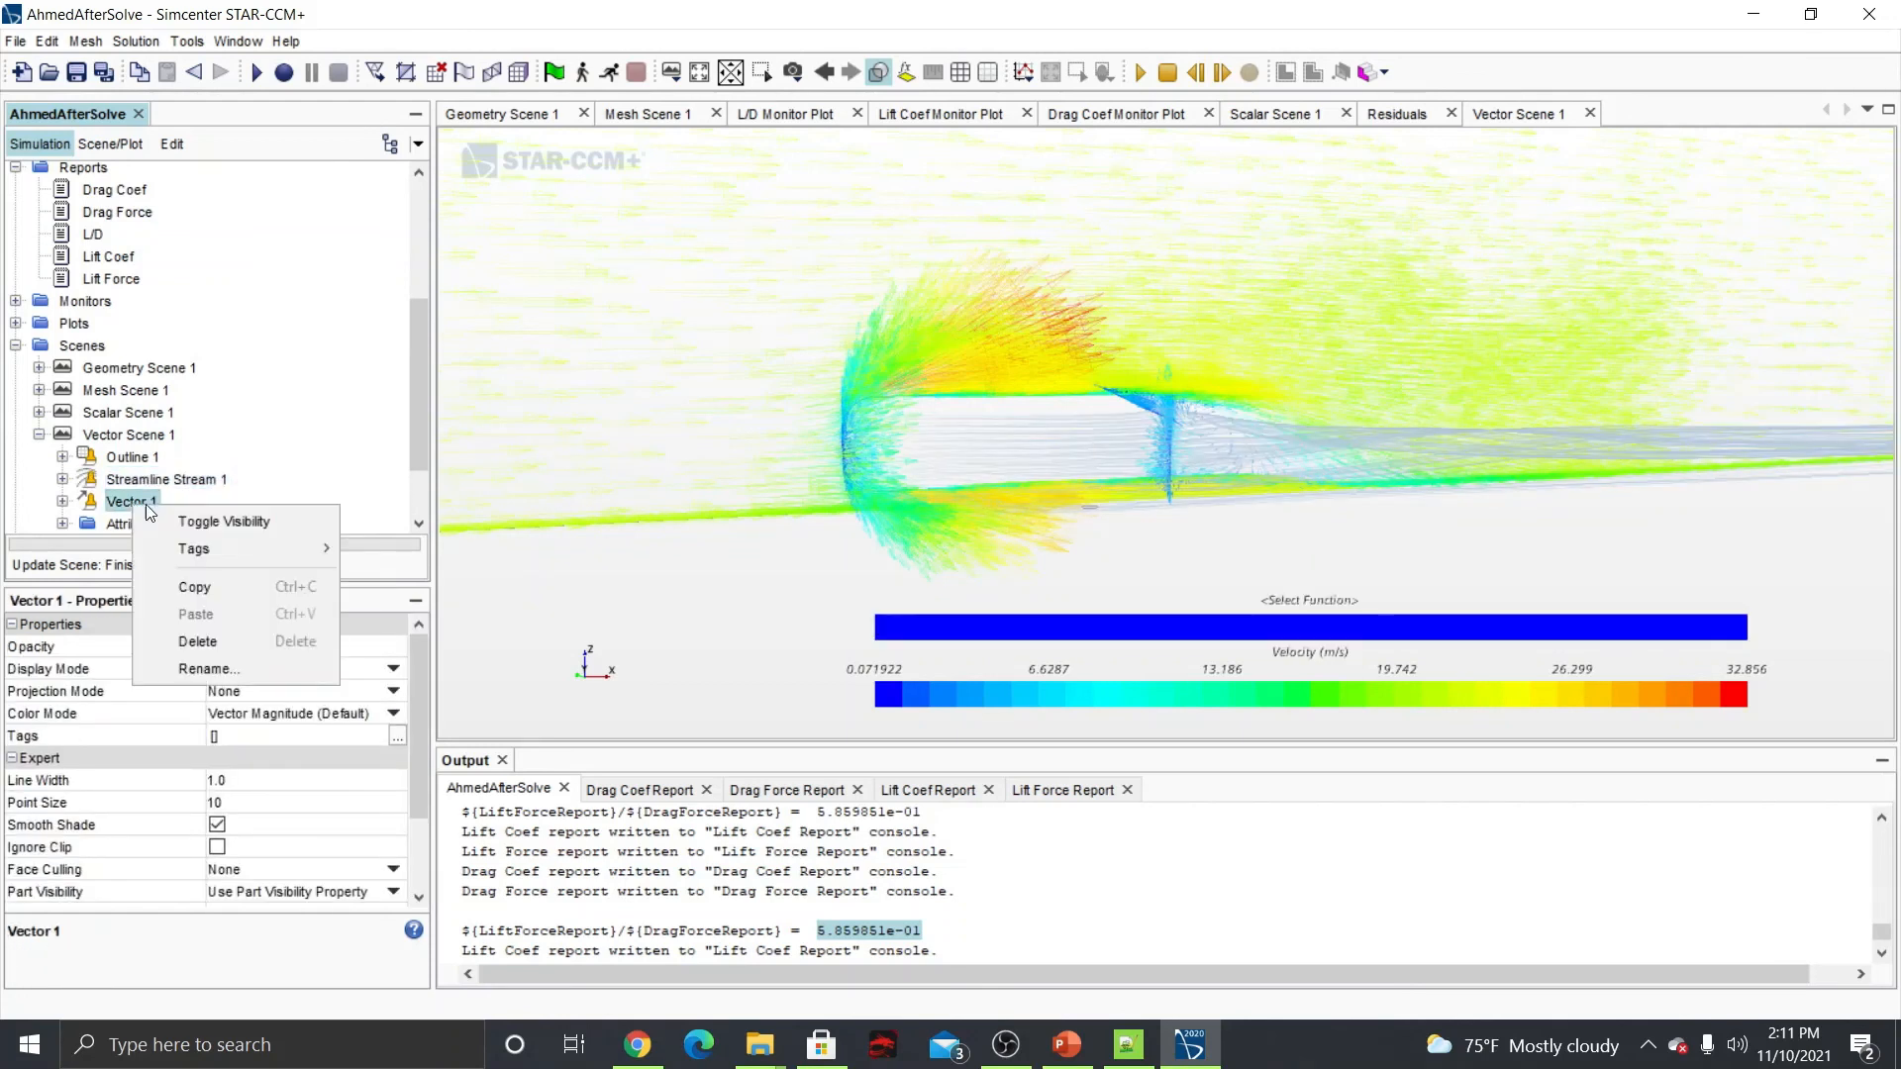
pyautogui.click(211, 500)
pyautogui.moveTo(565, 510); pyautogui.dragTo(810, 443)
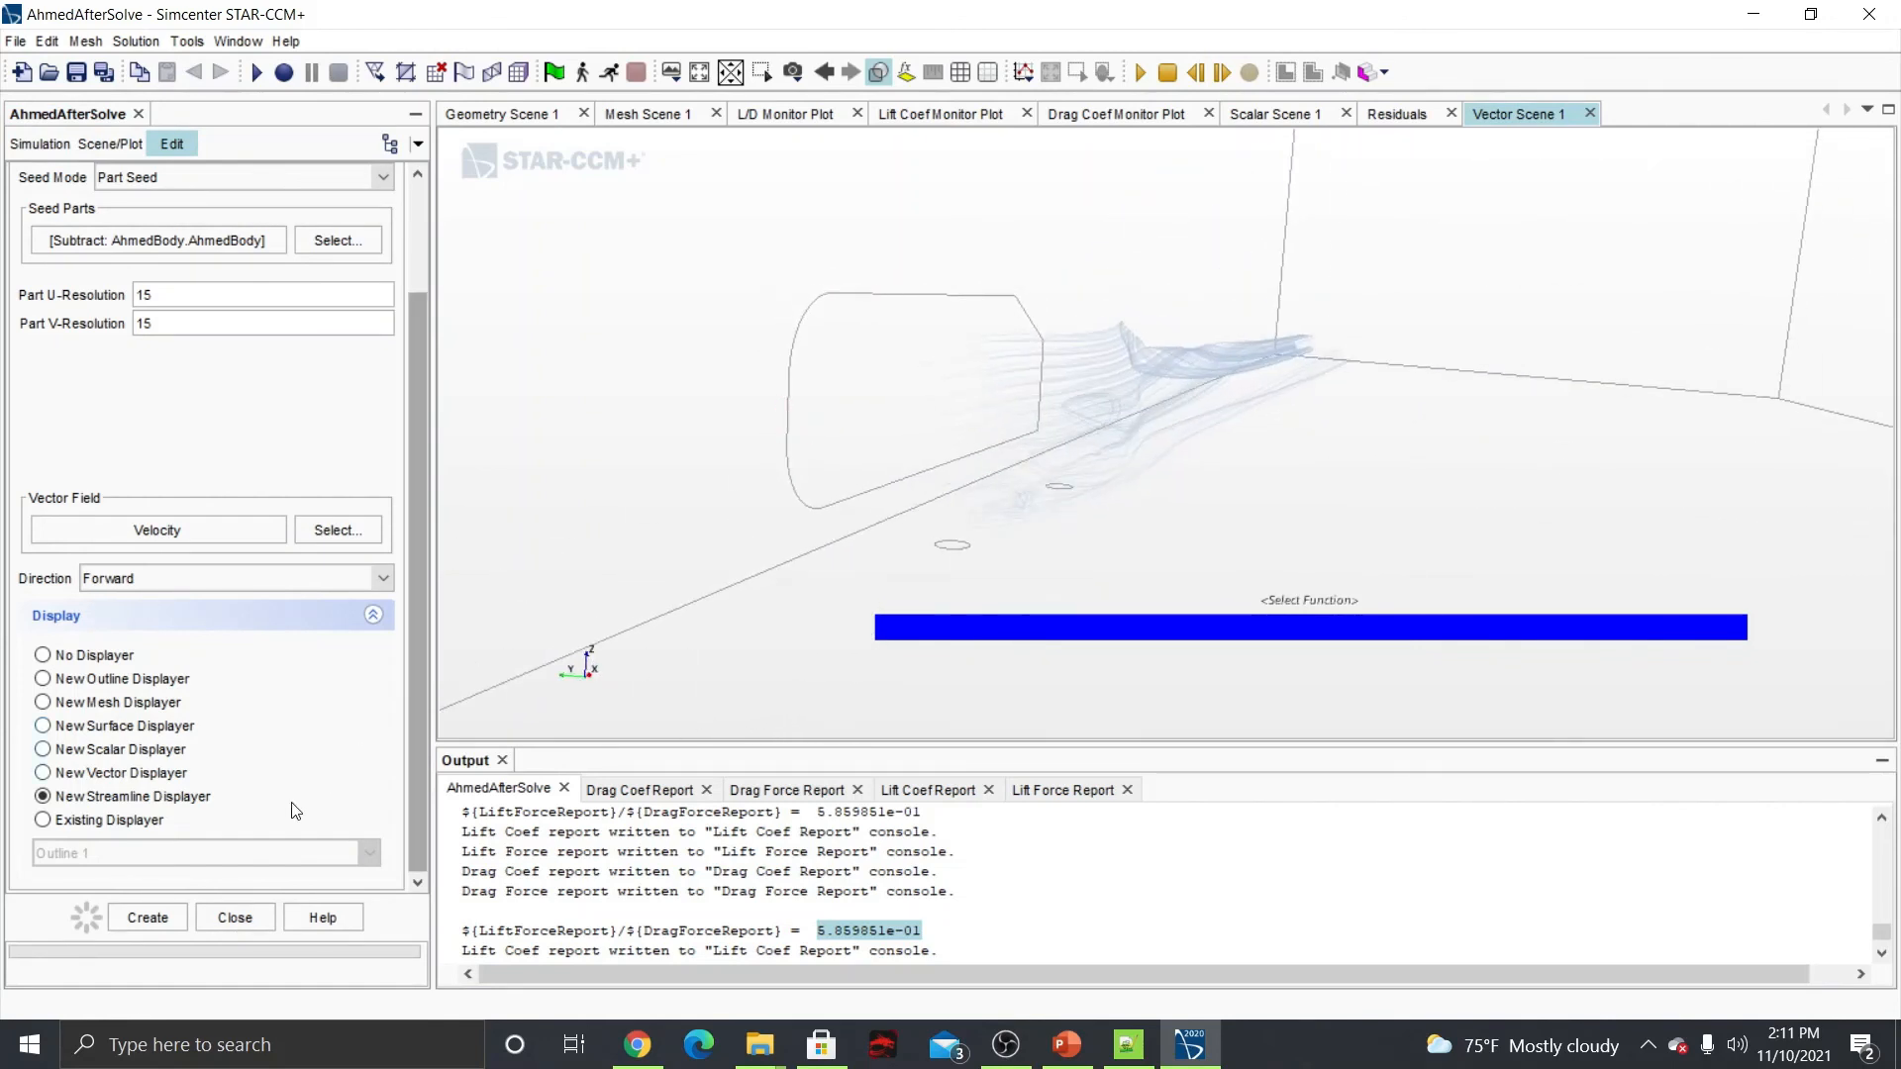
pyautogui.click(233, 918)
# Set the scalar field function of Streamline Stream 1 to Velocity Magnitude in the Lab Reference Frame.
pyautogui.scroll(-5, 163, 366)
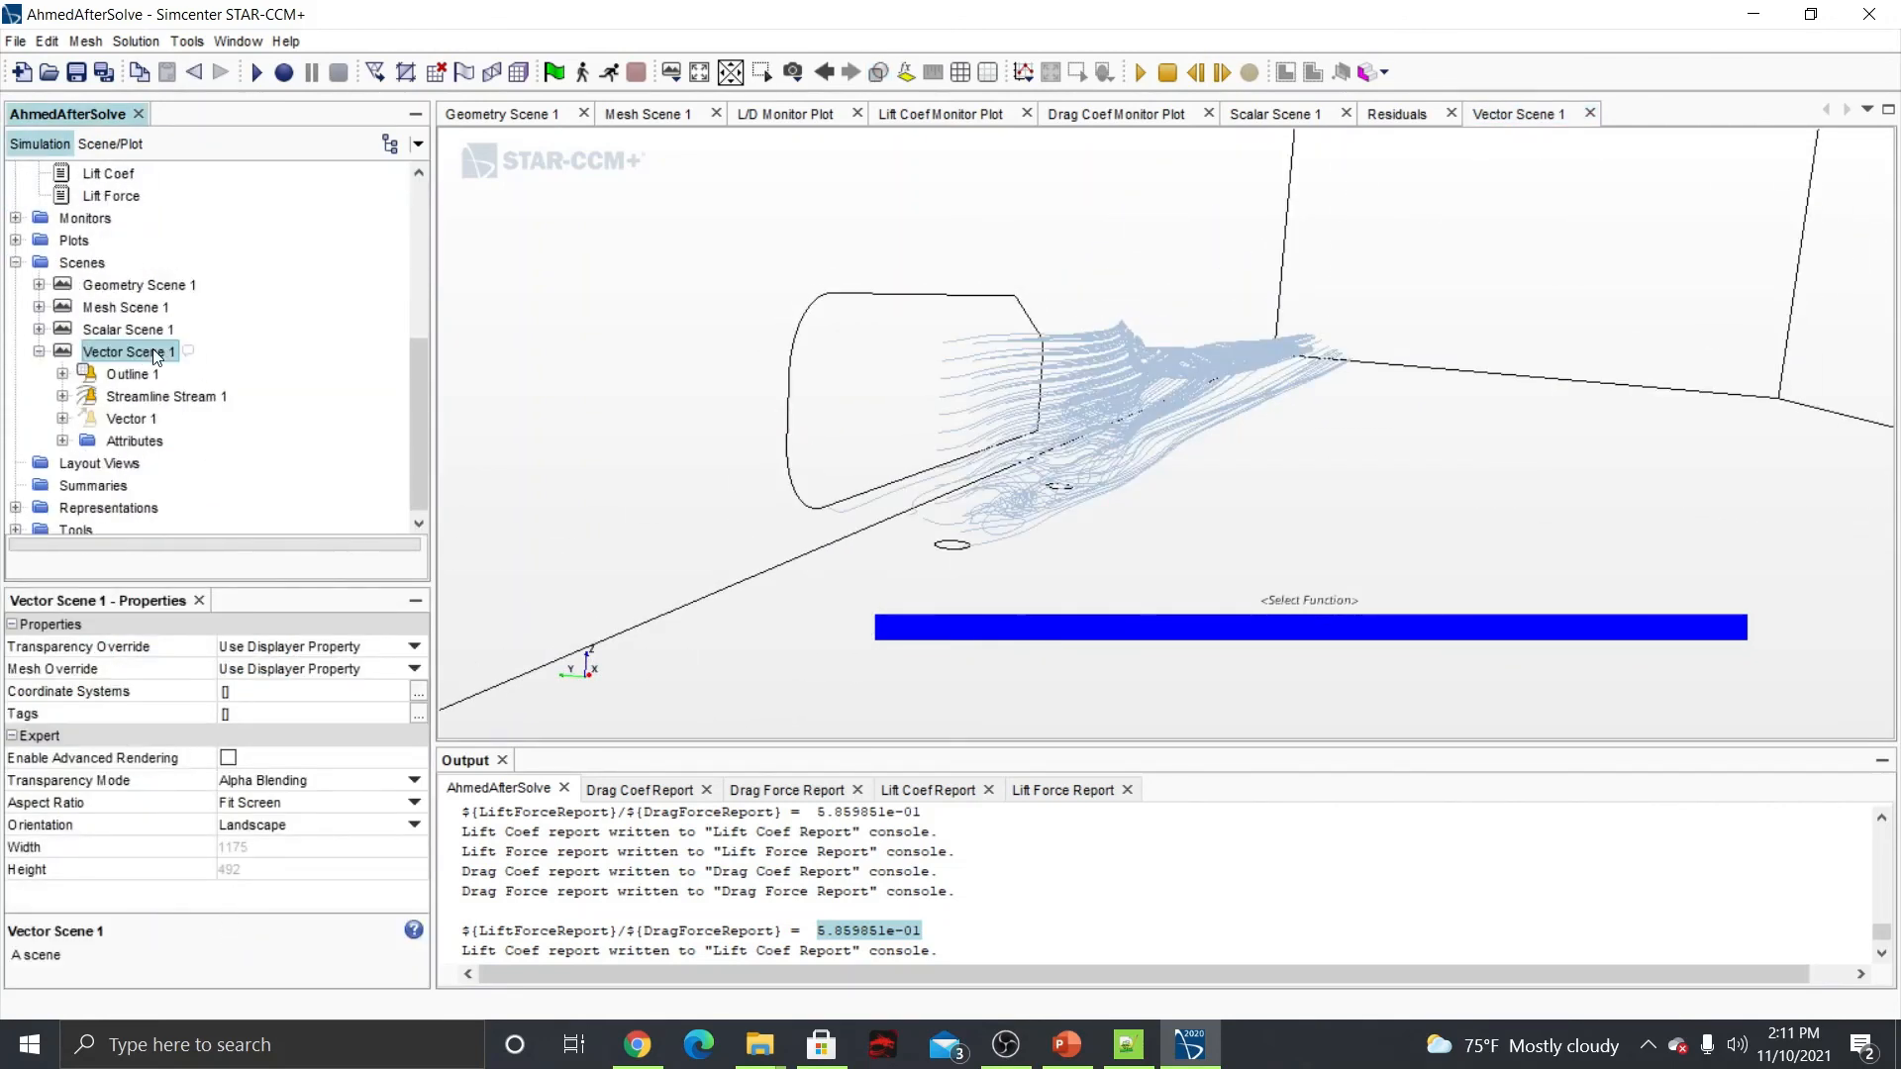
pyautogui.click(152, 398)
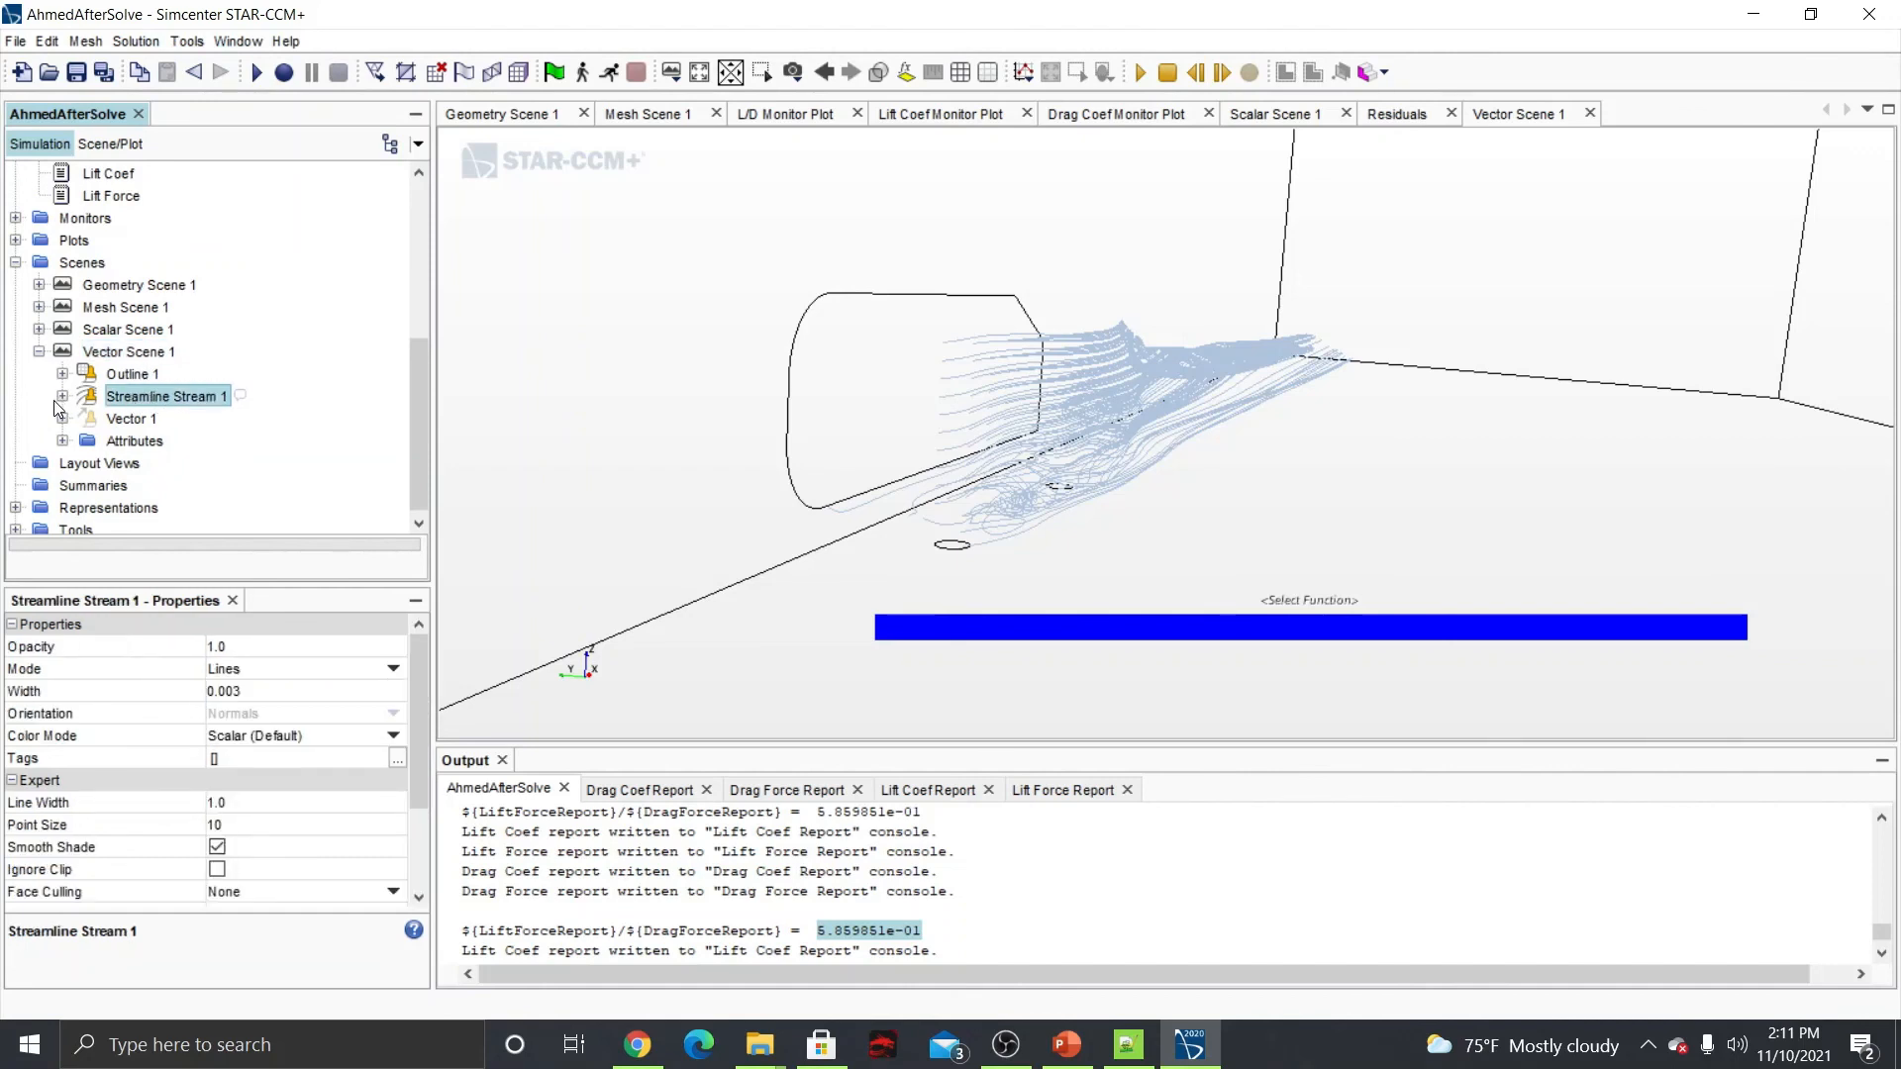
pyautogui.click(145, 419)
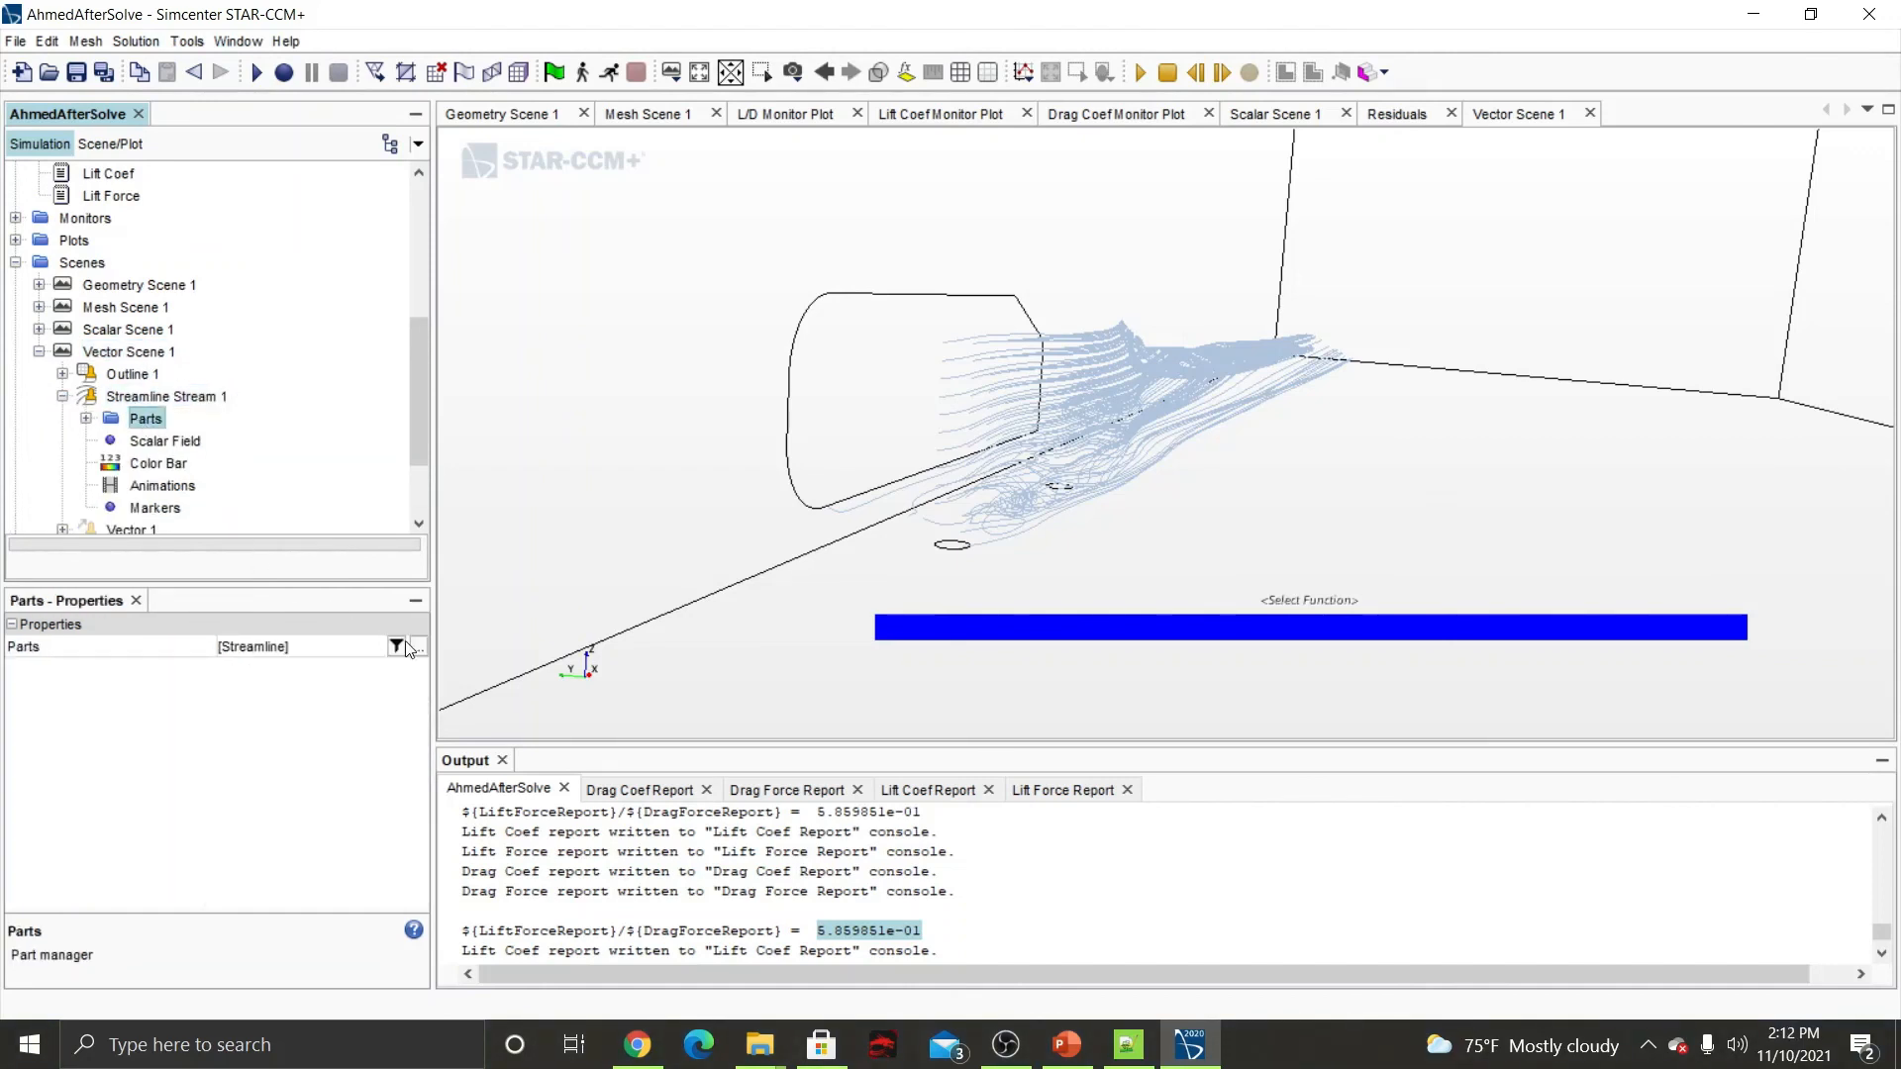
pyautogui.click(161, 442)
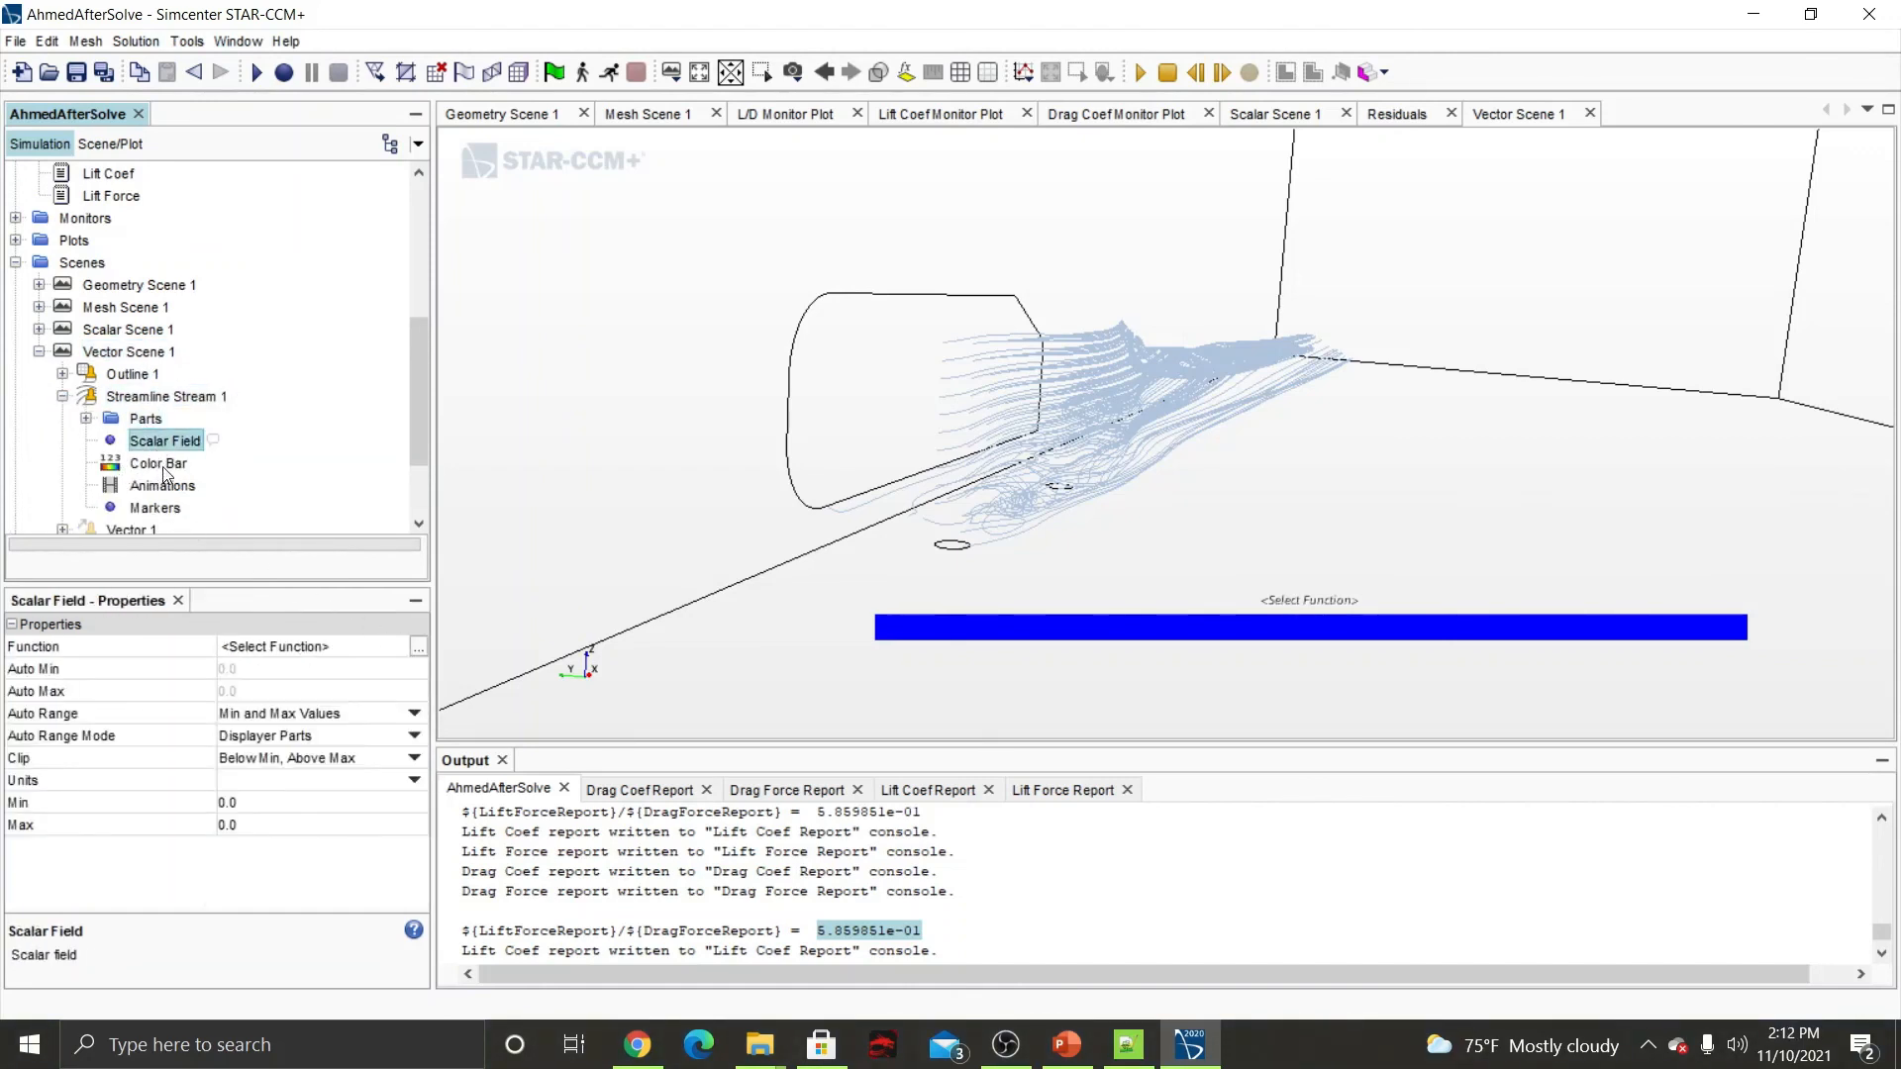
pyautogui.click(417, 647)
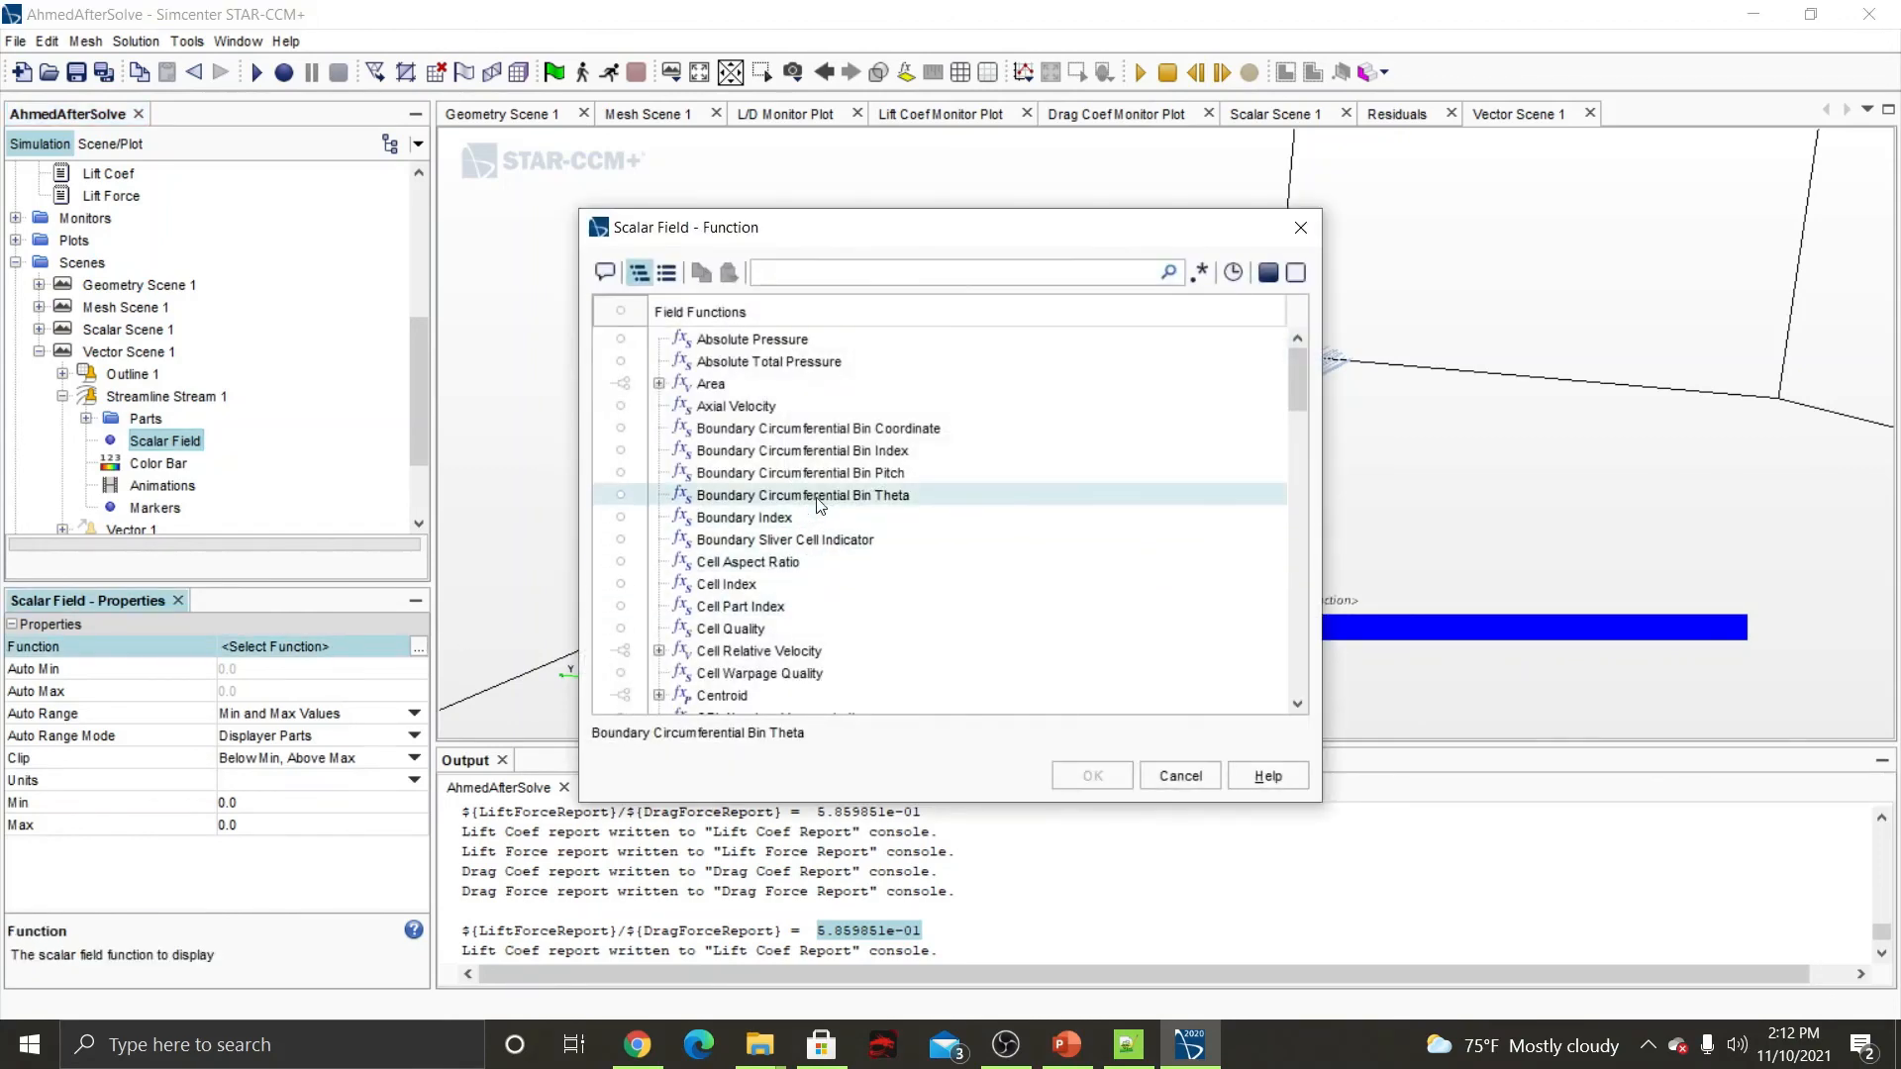
pyautogui.scroll(-4, 820, 506)
pyautogui.scroll(-4, 821, 504)
pyautogui.scroll(-6, 820, 502)
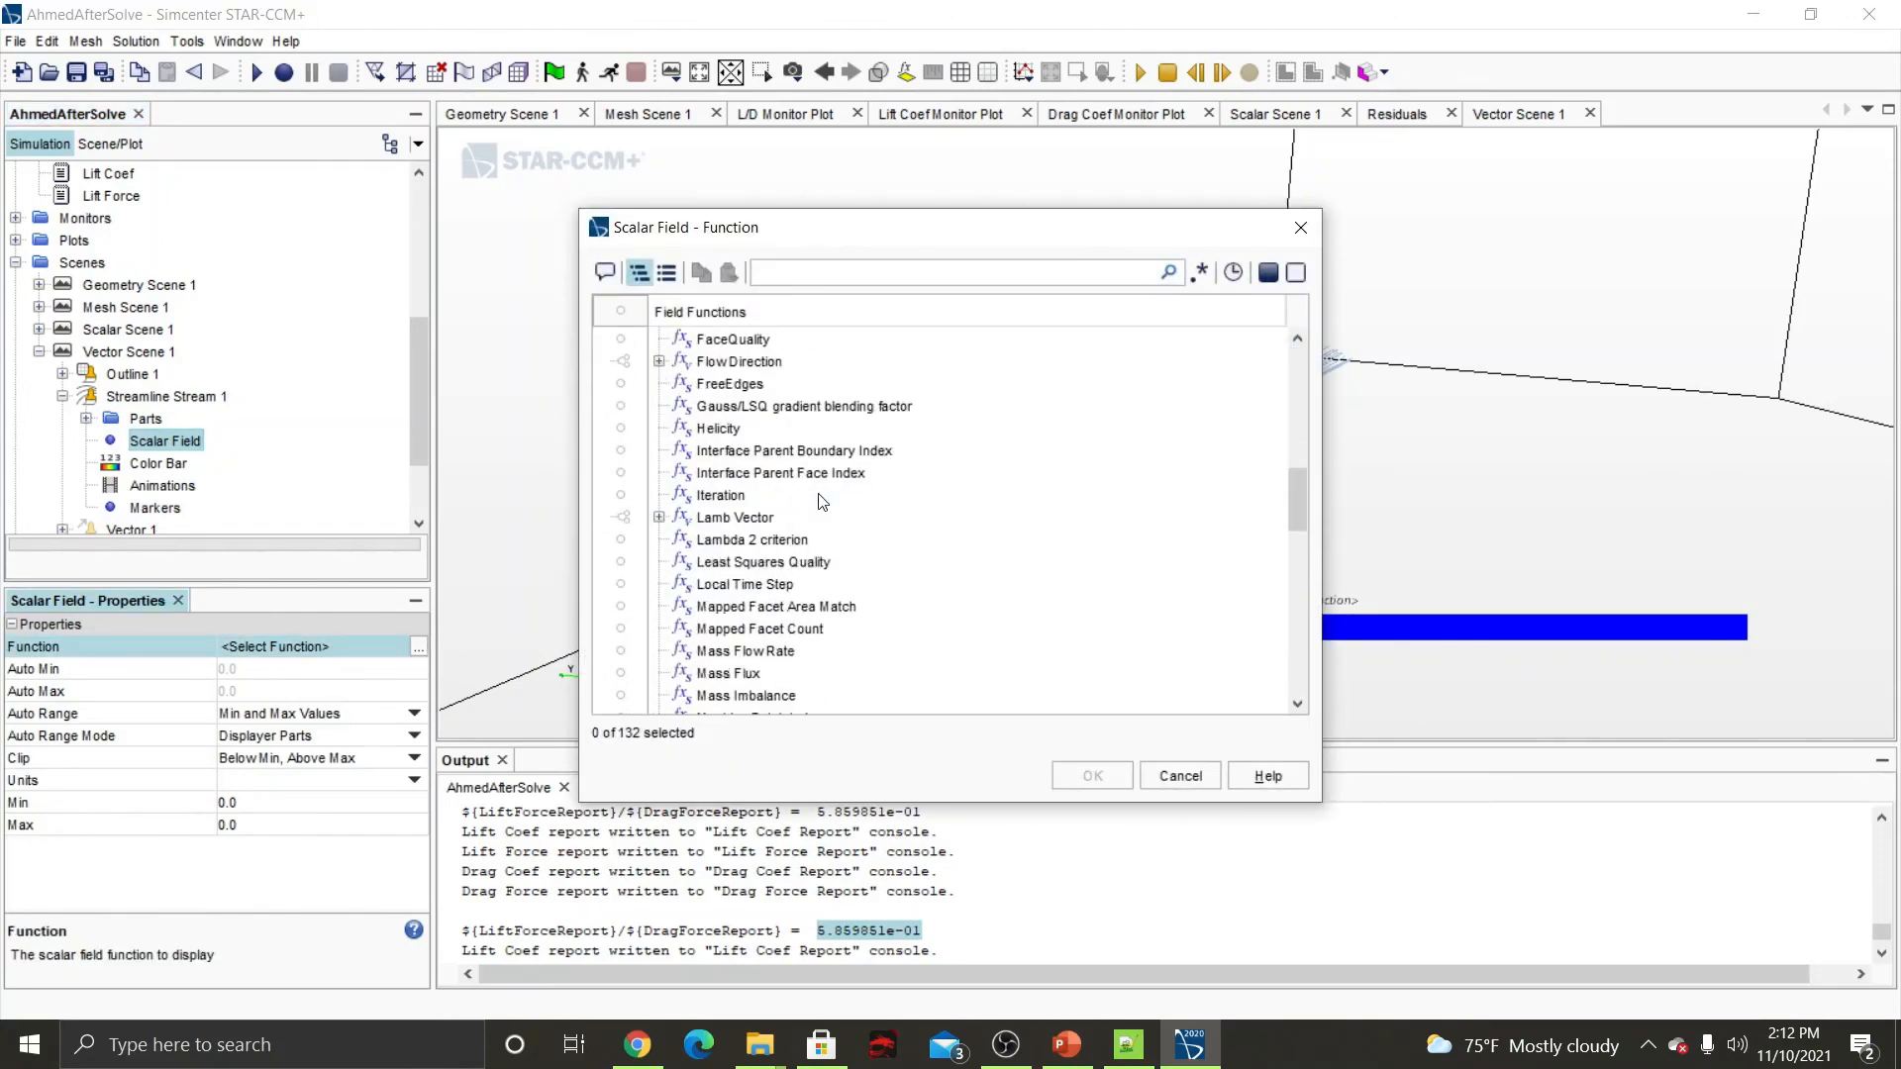
pyautogui.scroll(-8, 820, 502)
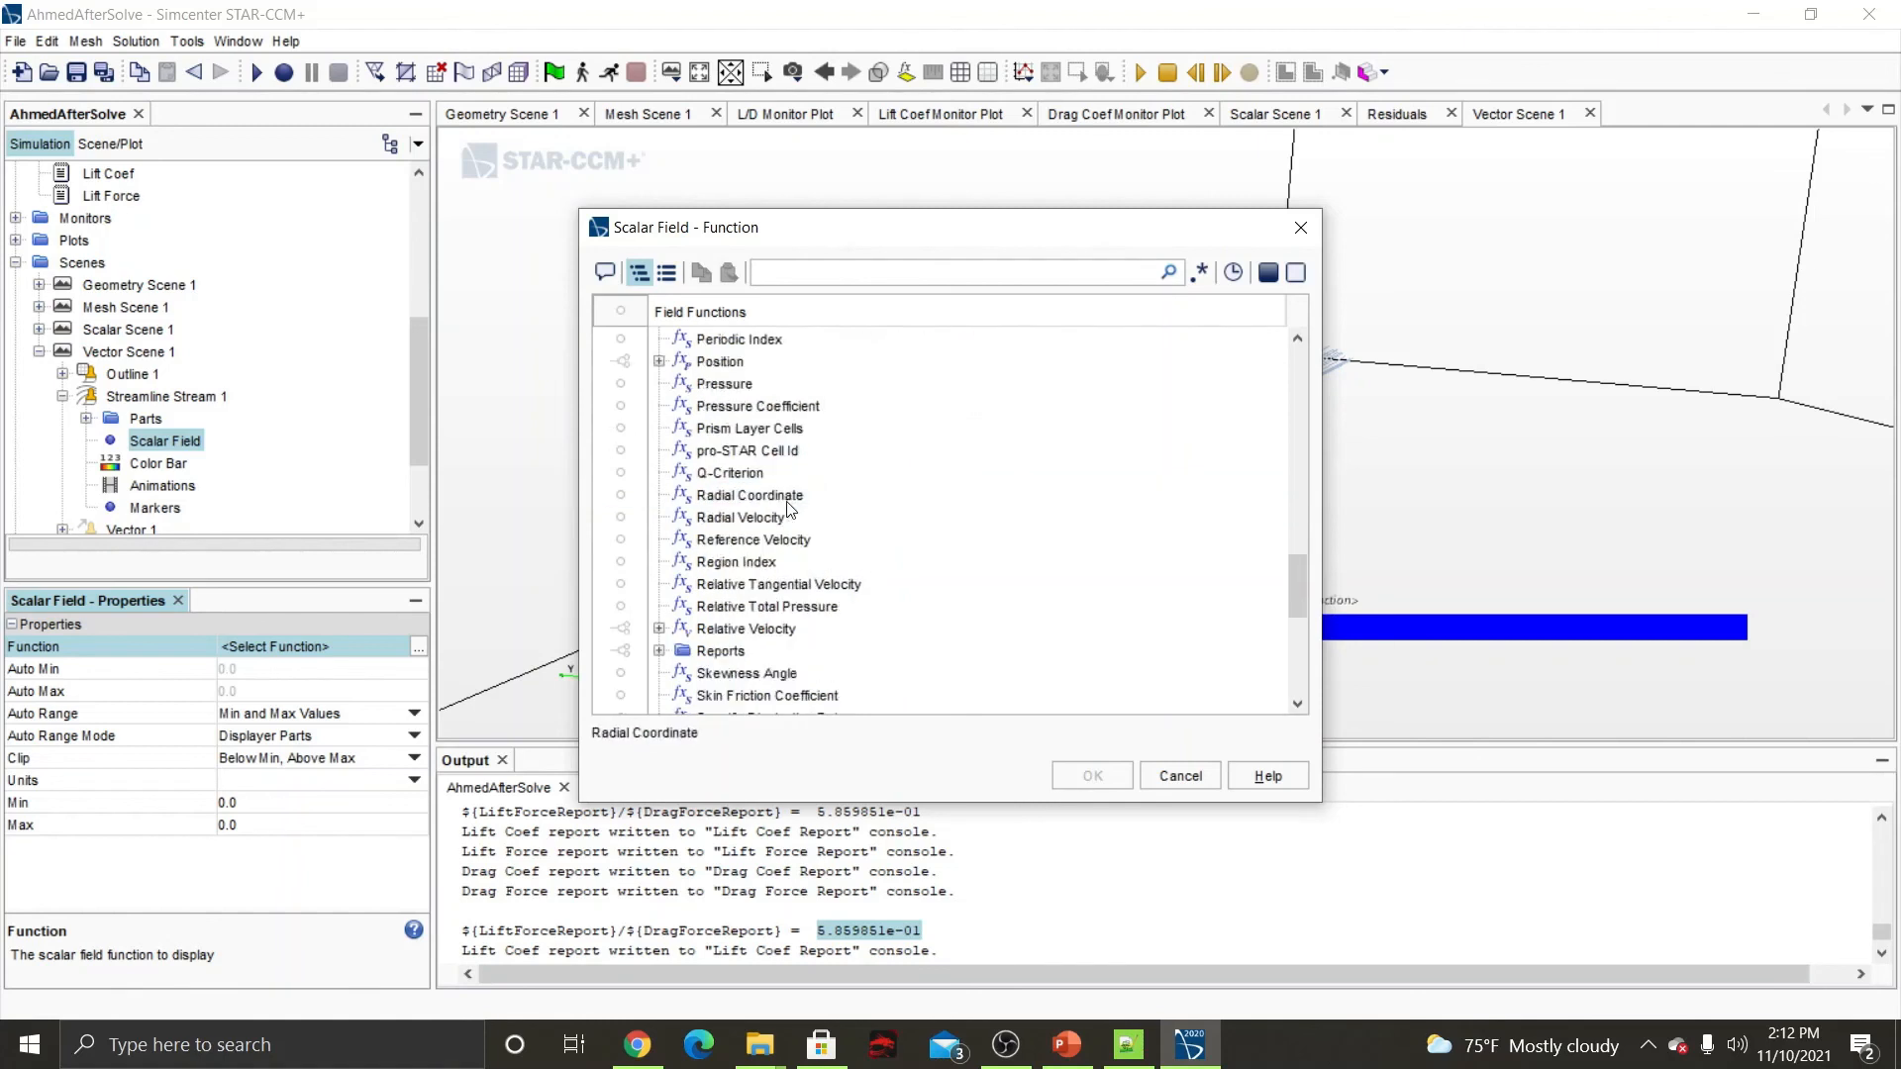
pyautogui.scroll(-3, 786, 509)
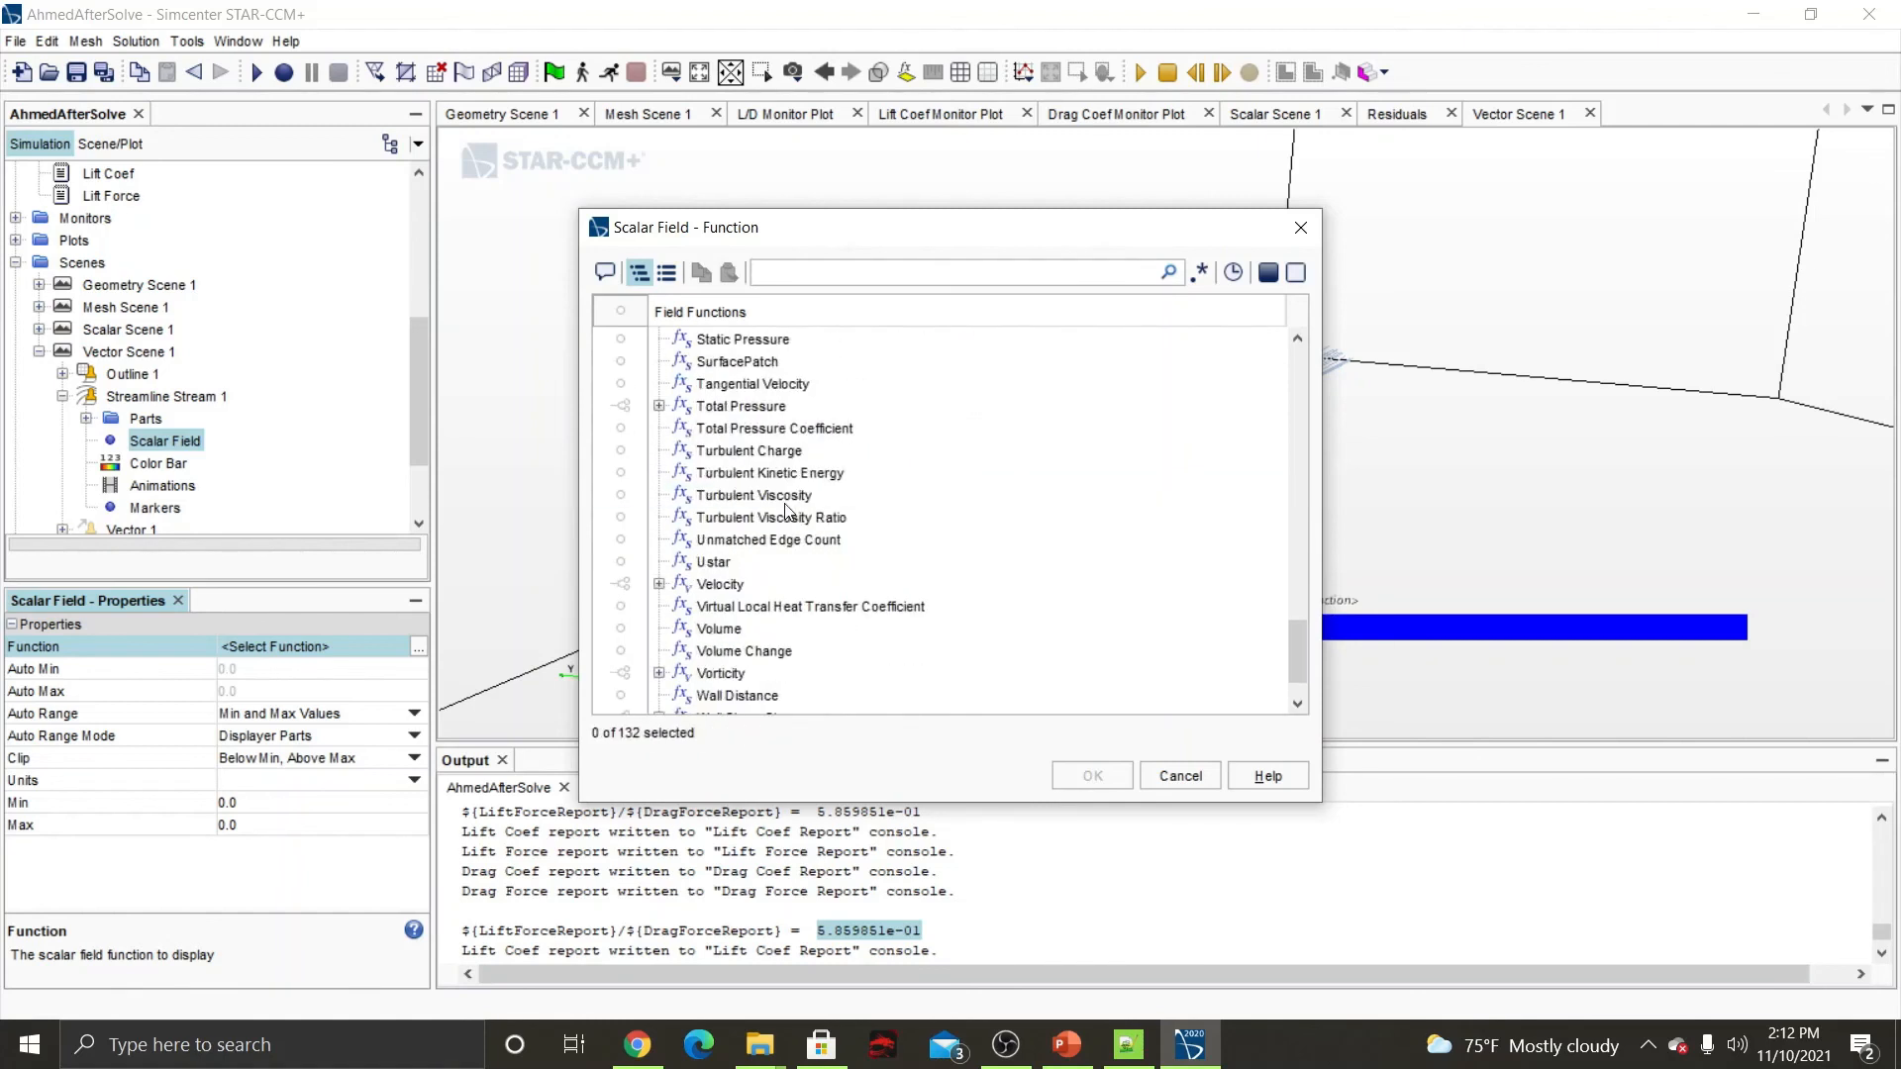
pyautogui.scroll(-1, 787, 509)
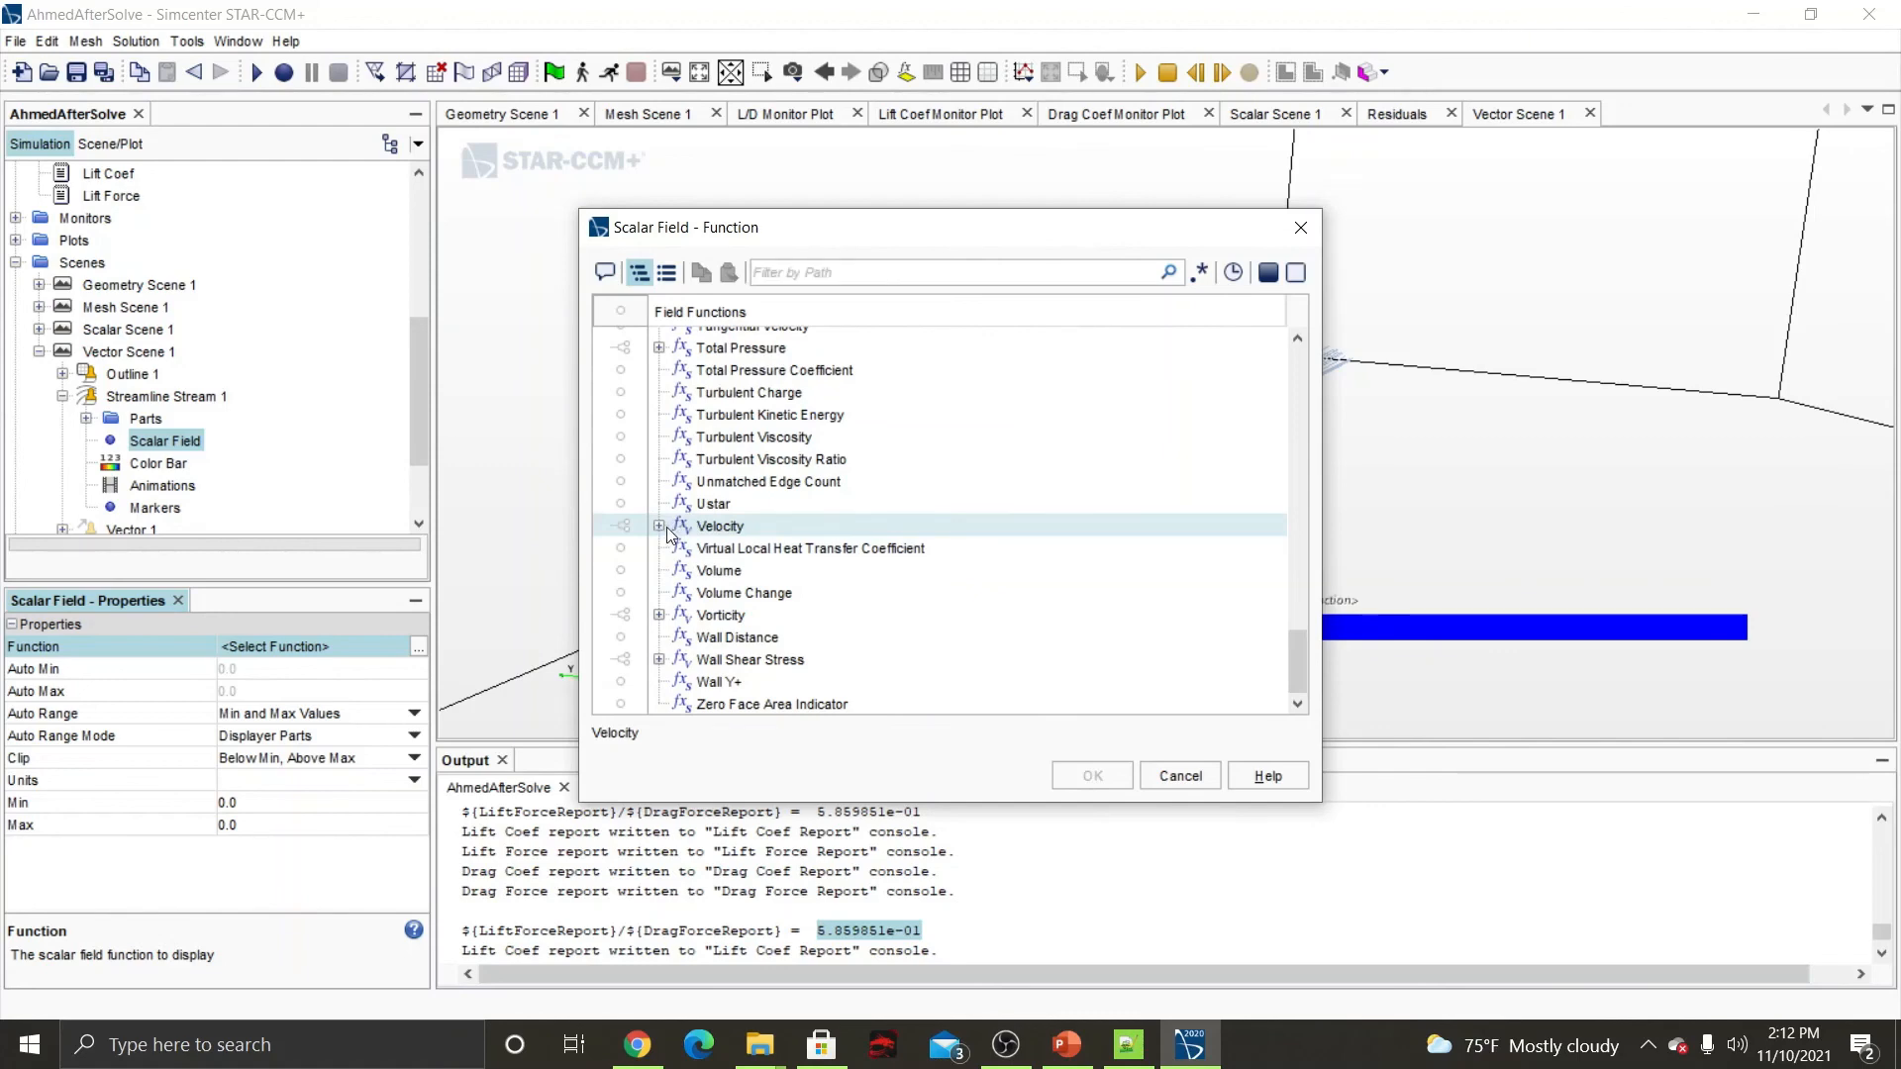
pyautogui.click(658, 526)
pyautogui.click(778, 570)
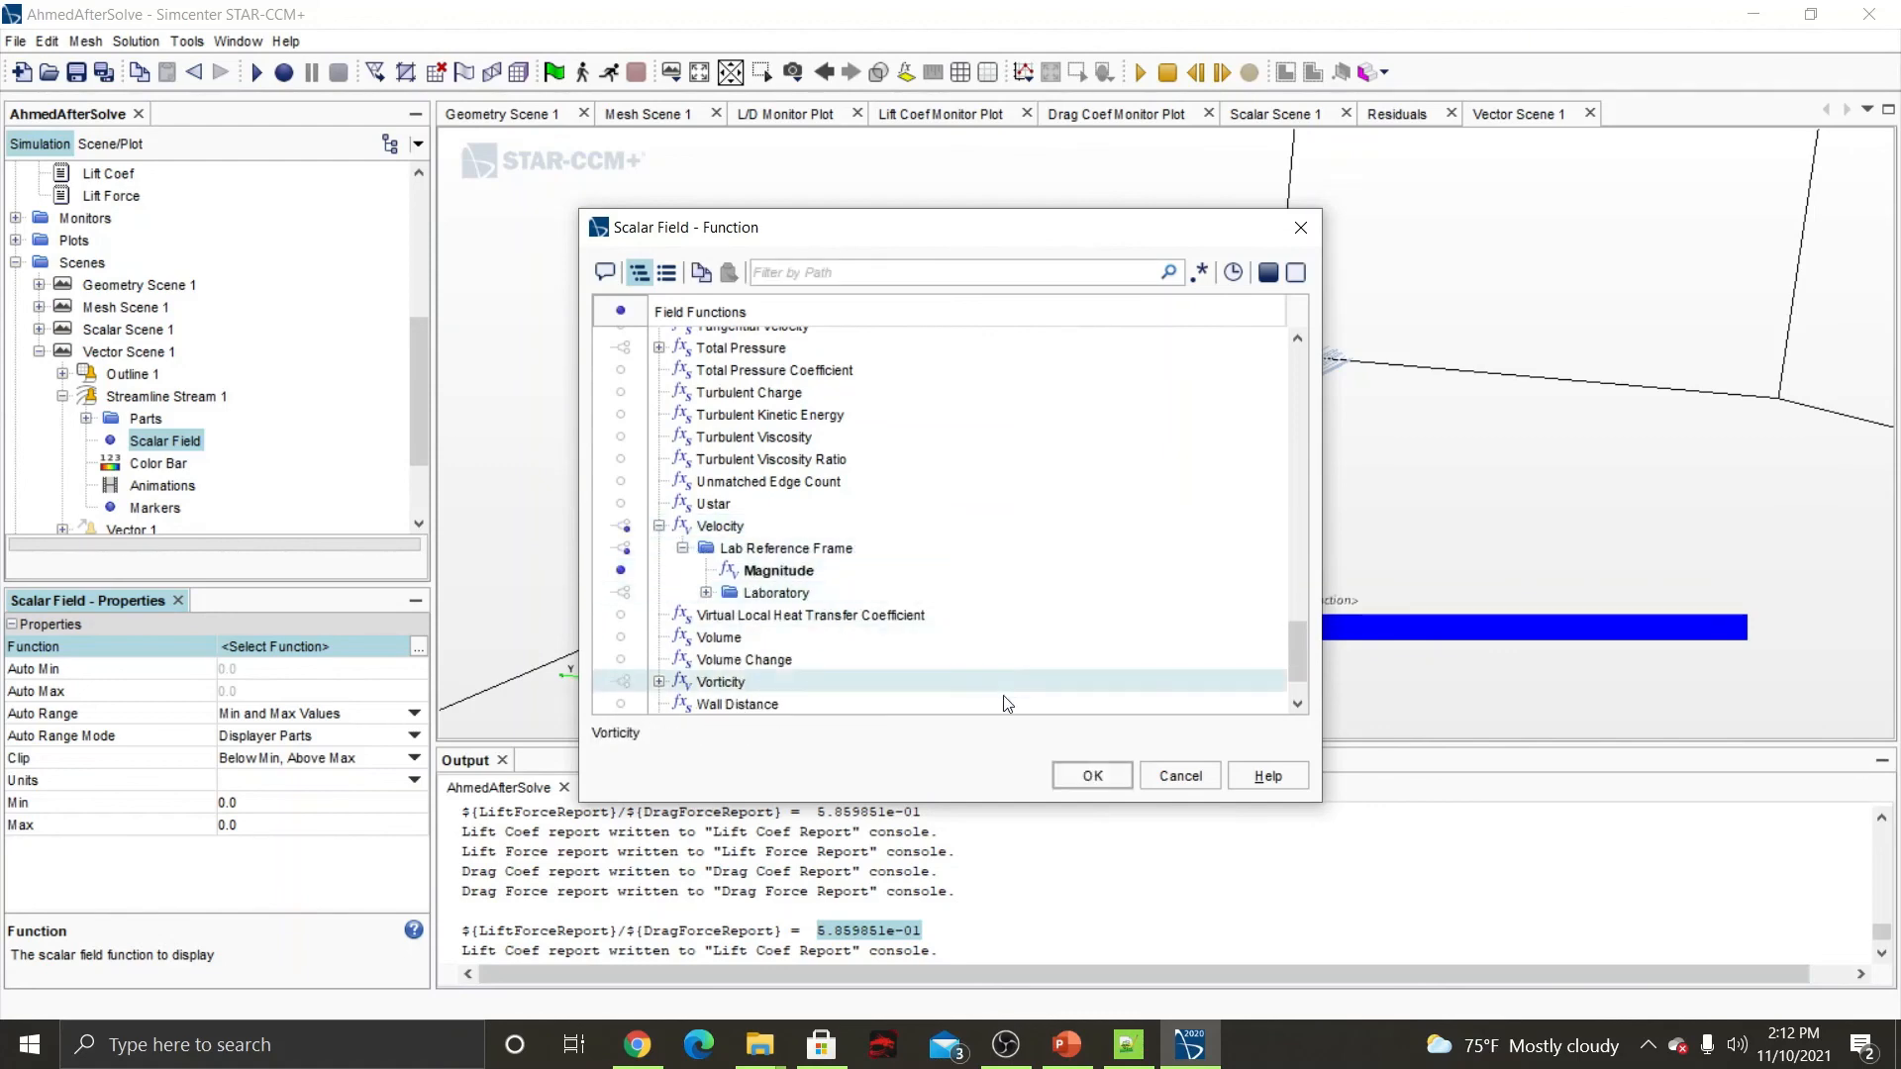
pyautogui.click(1091, 776)
pyautogui.moveTo(1166, 545); pyautogui.dragTo(832, 461)
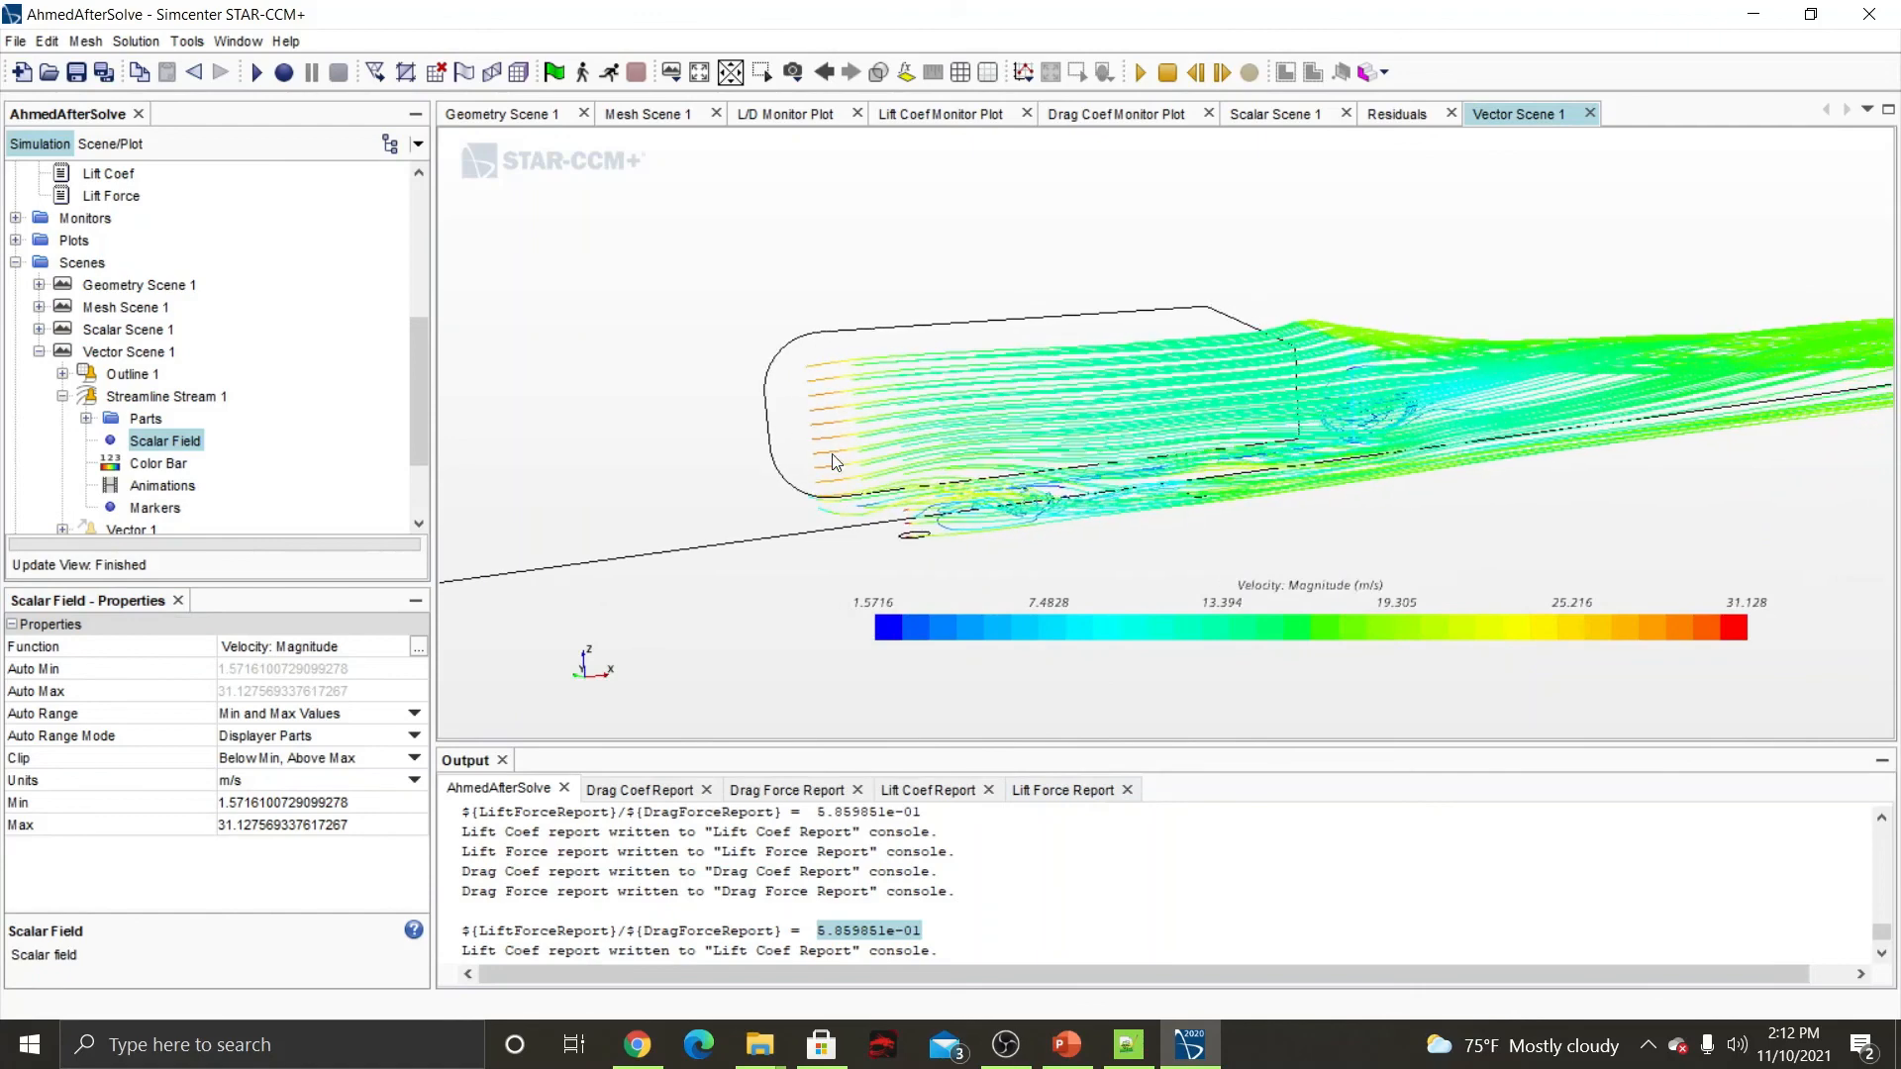
# Set the Animation Mode of Streamline Stream 1 to Tracers and play the streamline animation.
pyautogui.click(148, 487)
pyautogui.click(414, 649)
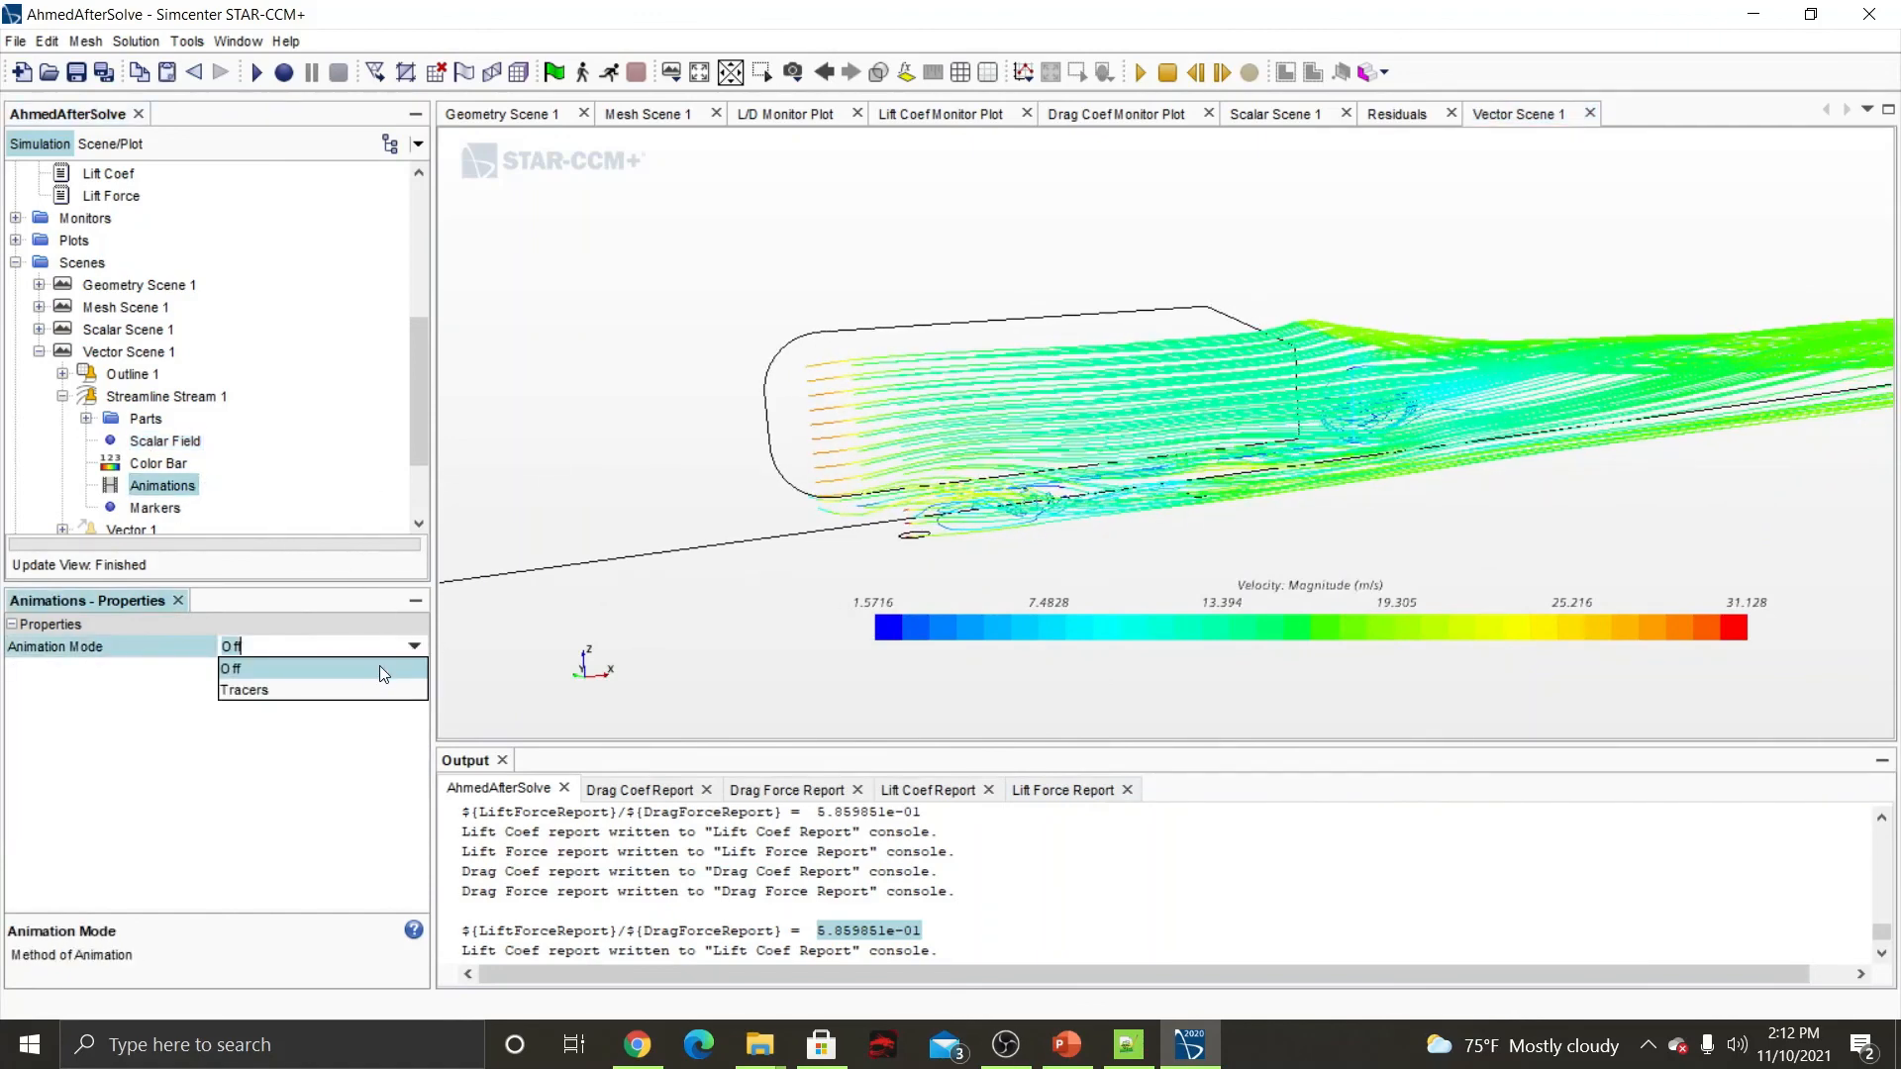
pyautogui.click(364, 697)
pyautogui.moveTo(1179, 371); pyautogui.dragTo(1310, 372)
pyautogui.scroll(1, 1308, 363)
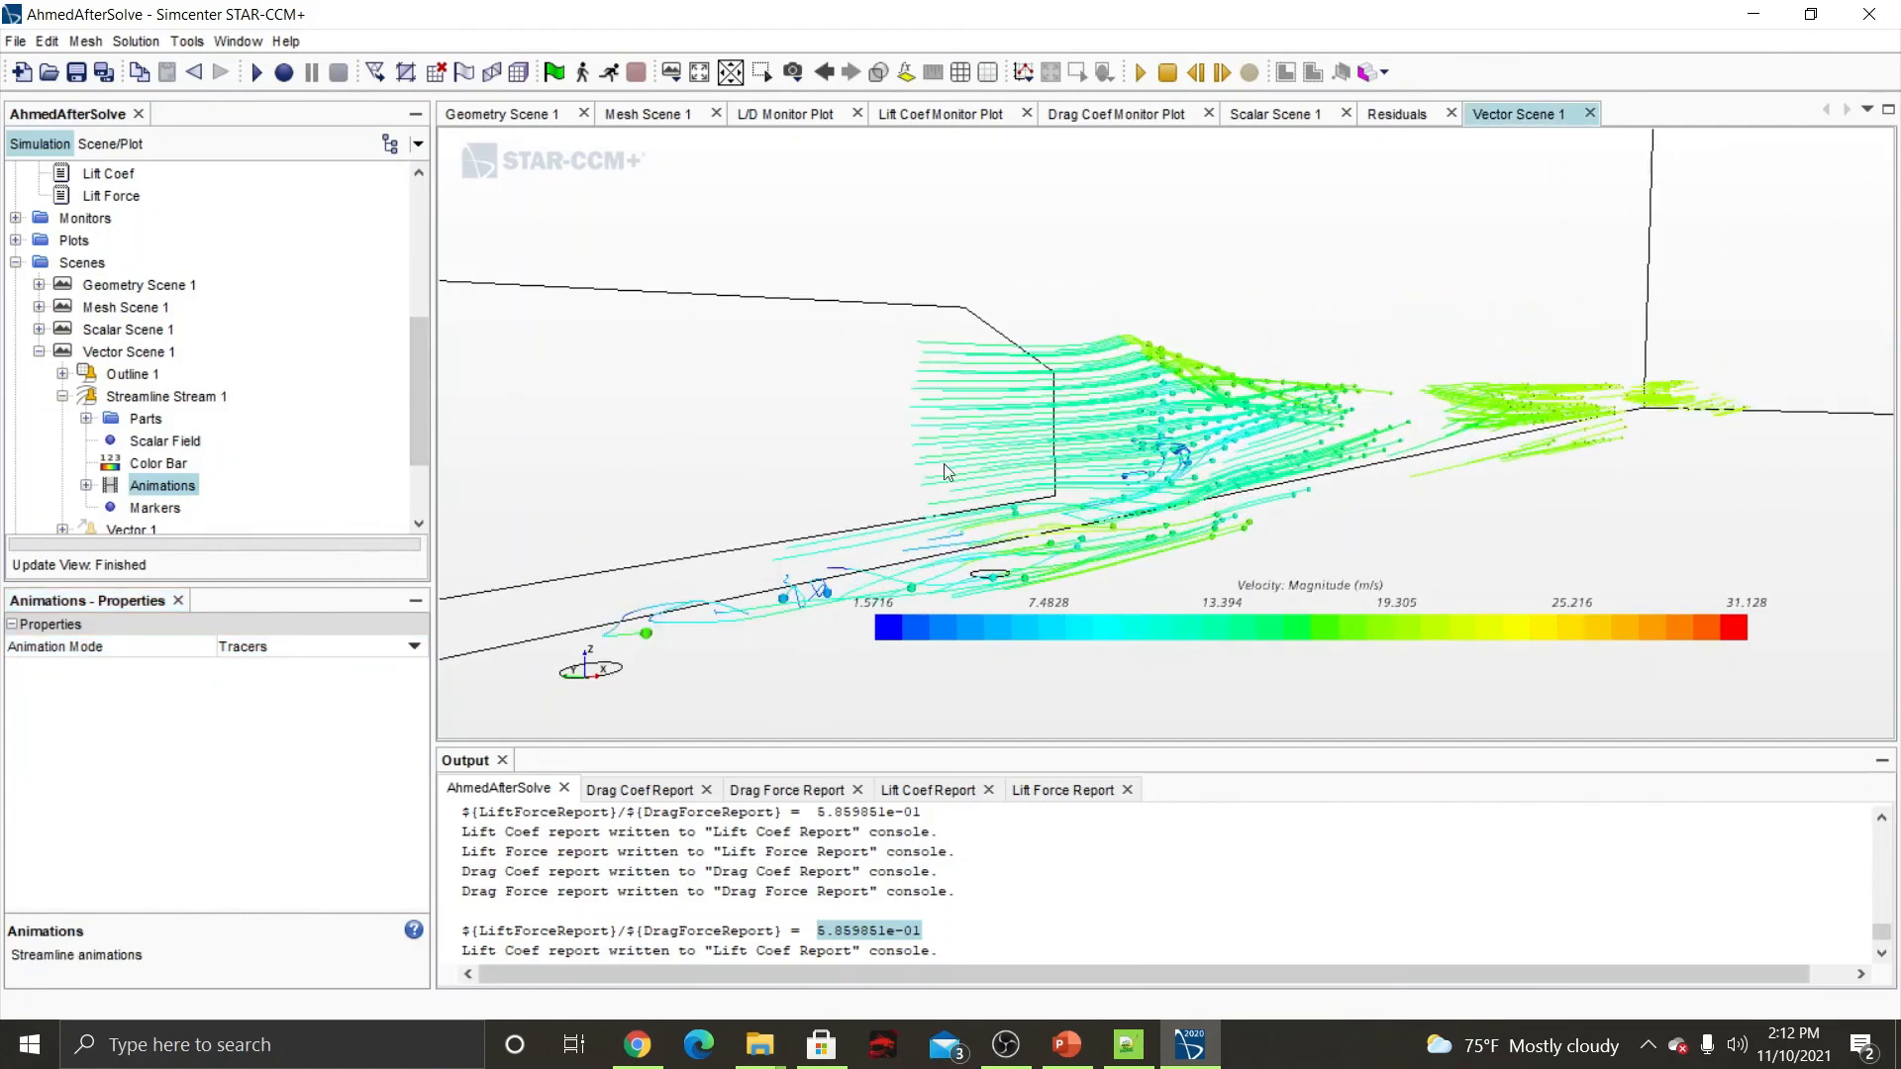
pyautogui.moveTo(891, 479); pyautogui.dragTo(1186, 402, button='right')
pyautogui.scroll(-2, 1189, 410)
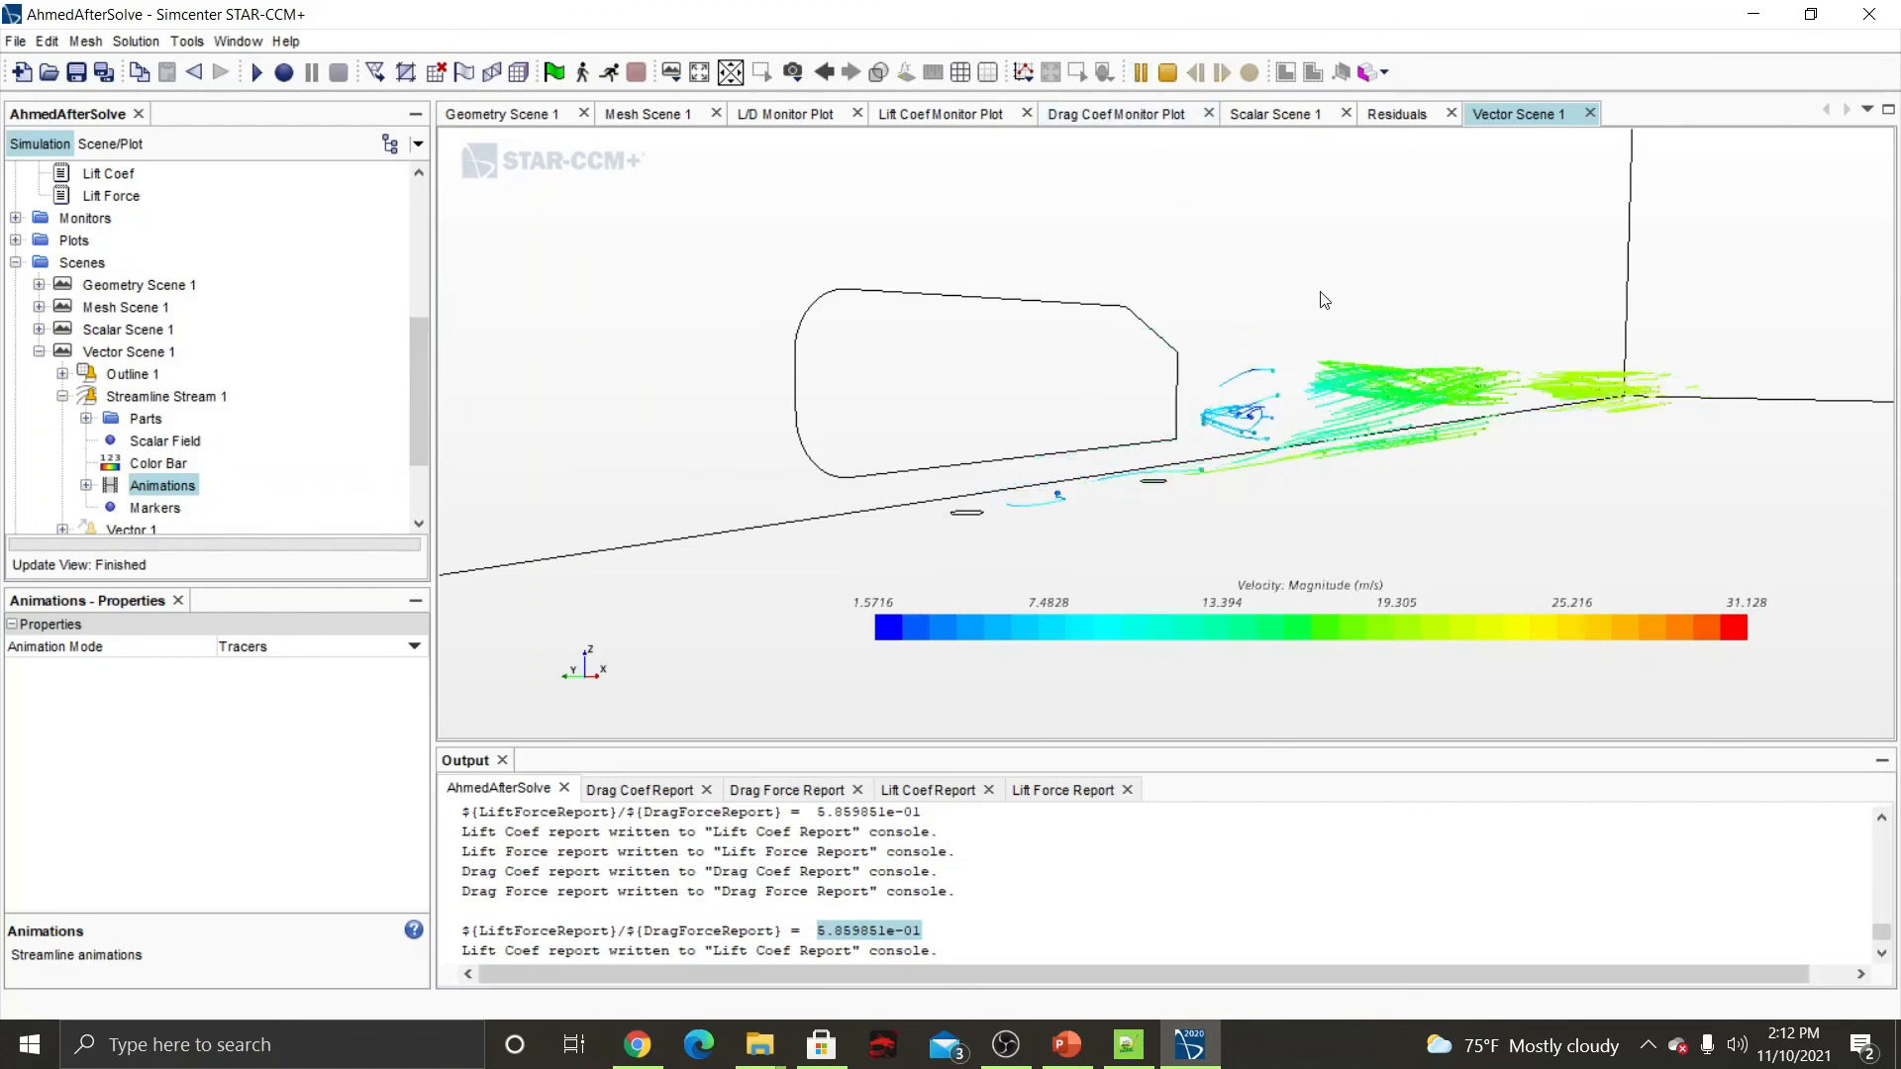
# Examine the animated streamline tracers in the wake behind the body from several angles.
pyautogui.moveTo(1322, 295)
pyautogui.mouseDown()
pyautogui.moveTo(1247, 295)
pyautogui.moveTo(1366, 302)
pyautogui.moveTo(1255, 303)
pyautogui.moveTo(1308, 370)
pyautogui.moveTo(693, 419)
pyautogui.moveTo(891, 382)
pyautogui.moveTo(621, 422)
pyautogui.moveTo(1086, 325)
pyautogui.moveTo(1052, 401)
pyautogui.moveTo(1110, 394)
pyautogui.moveTo(1060, 453)
pyautogui.moveTo(988, 406)
pyautogui.moveTo(1109, 412)
pyautogui.moveTo(918, 423)
pyautogui.moveTo(1238, 414)
pyautogui.moveTo(929, 434)
pyautogui.moveTo(1077, 424)
pyautogui.mouseUp()
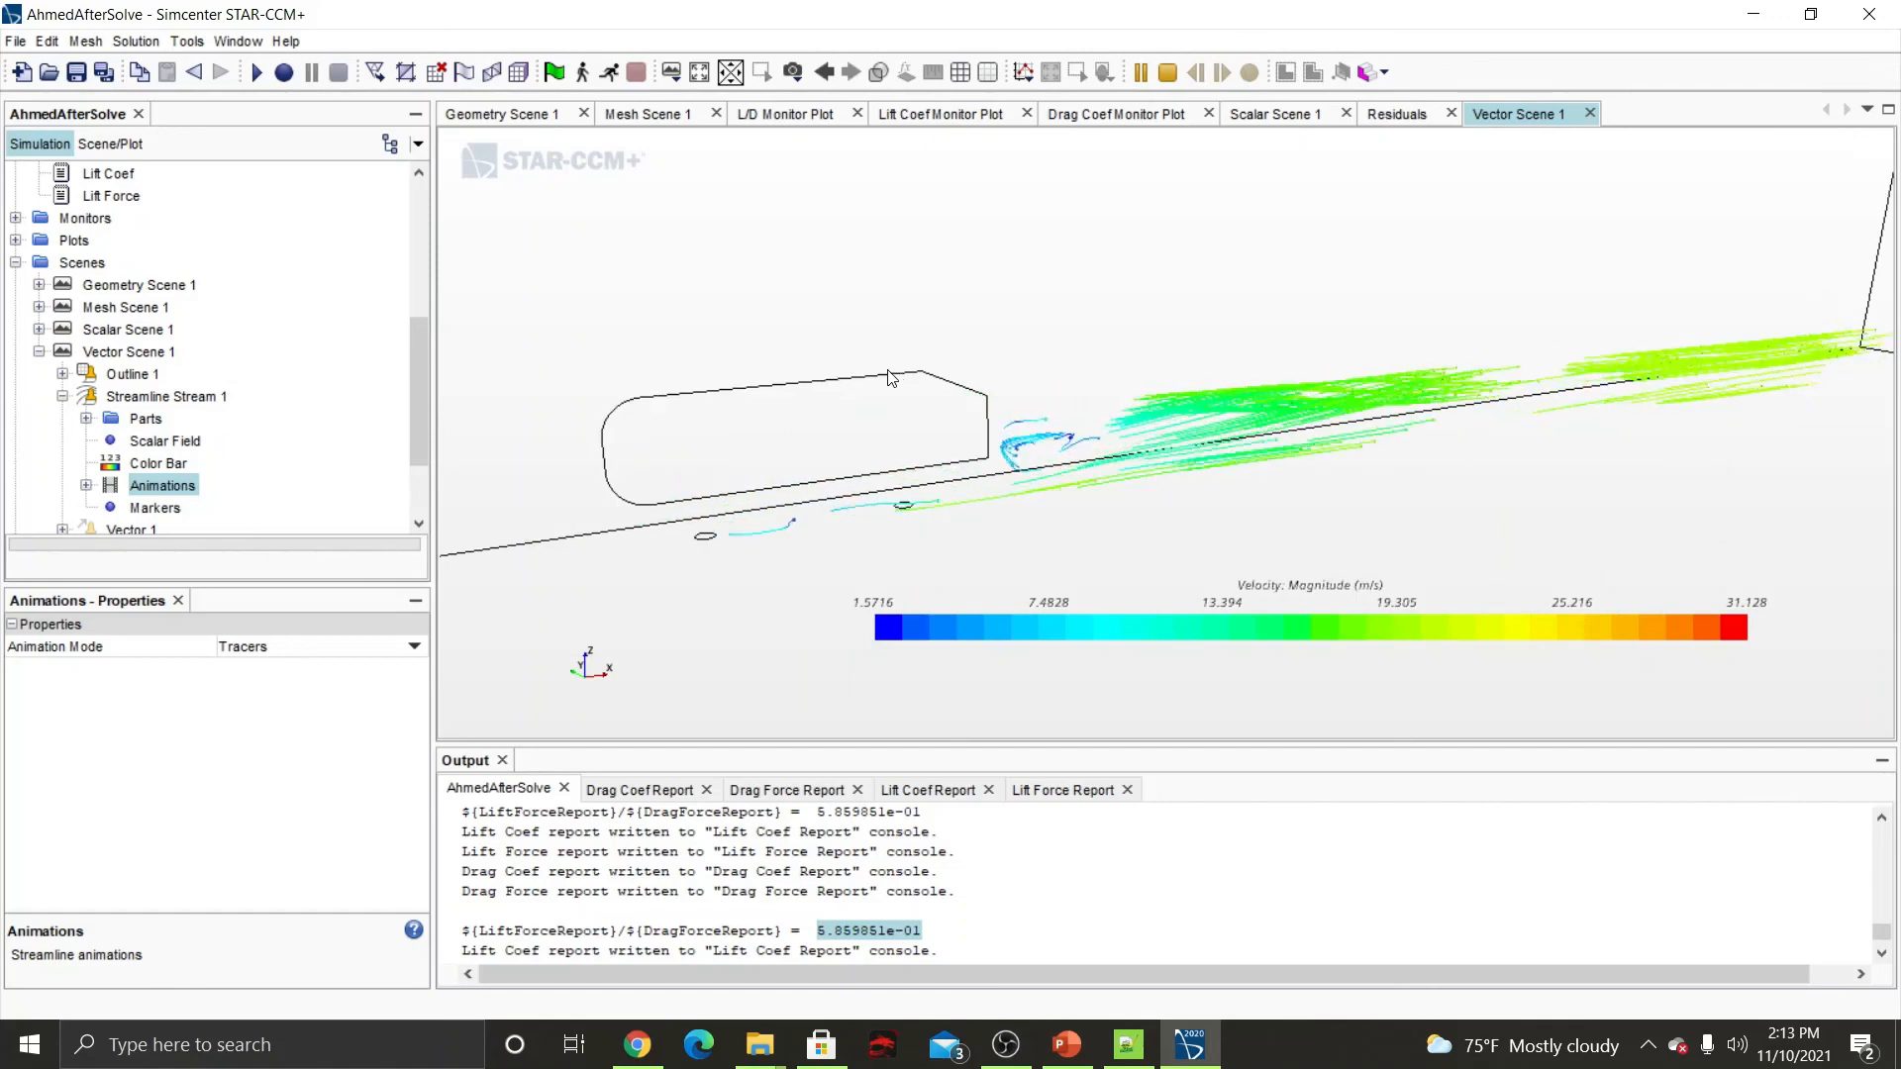
pyautogui.scroll(2, 949, 376)
pyautogui.moveTo(948, 377); pyautogui.dragTo(995, 375)
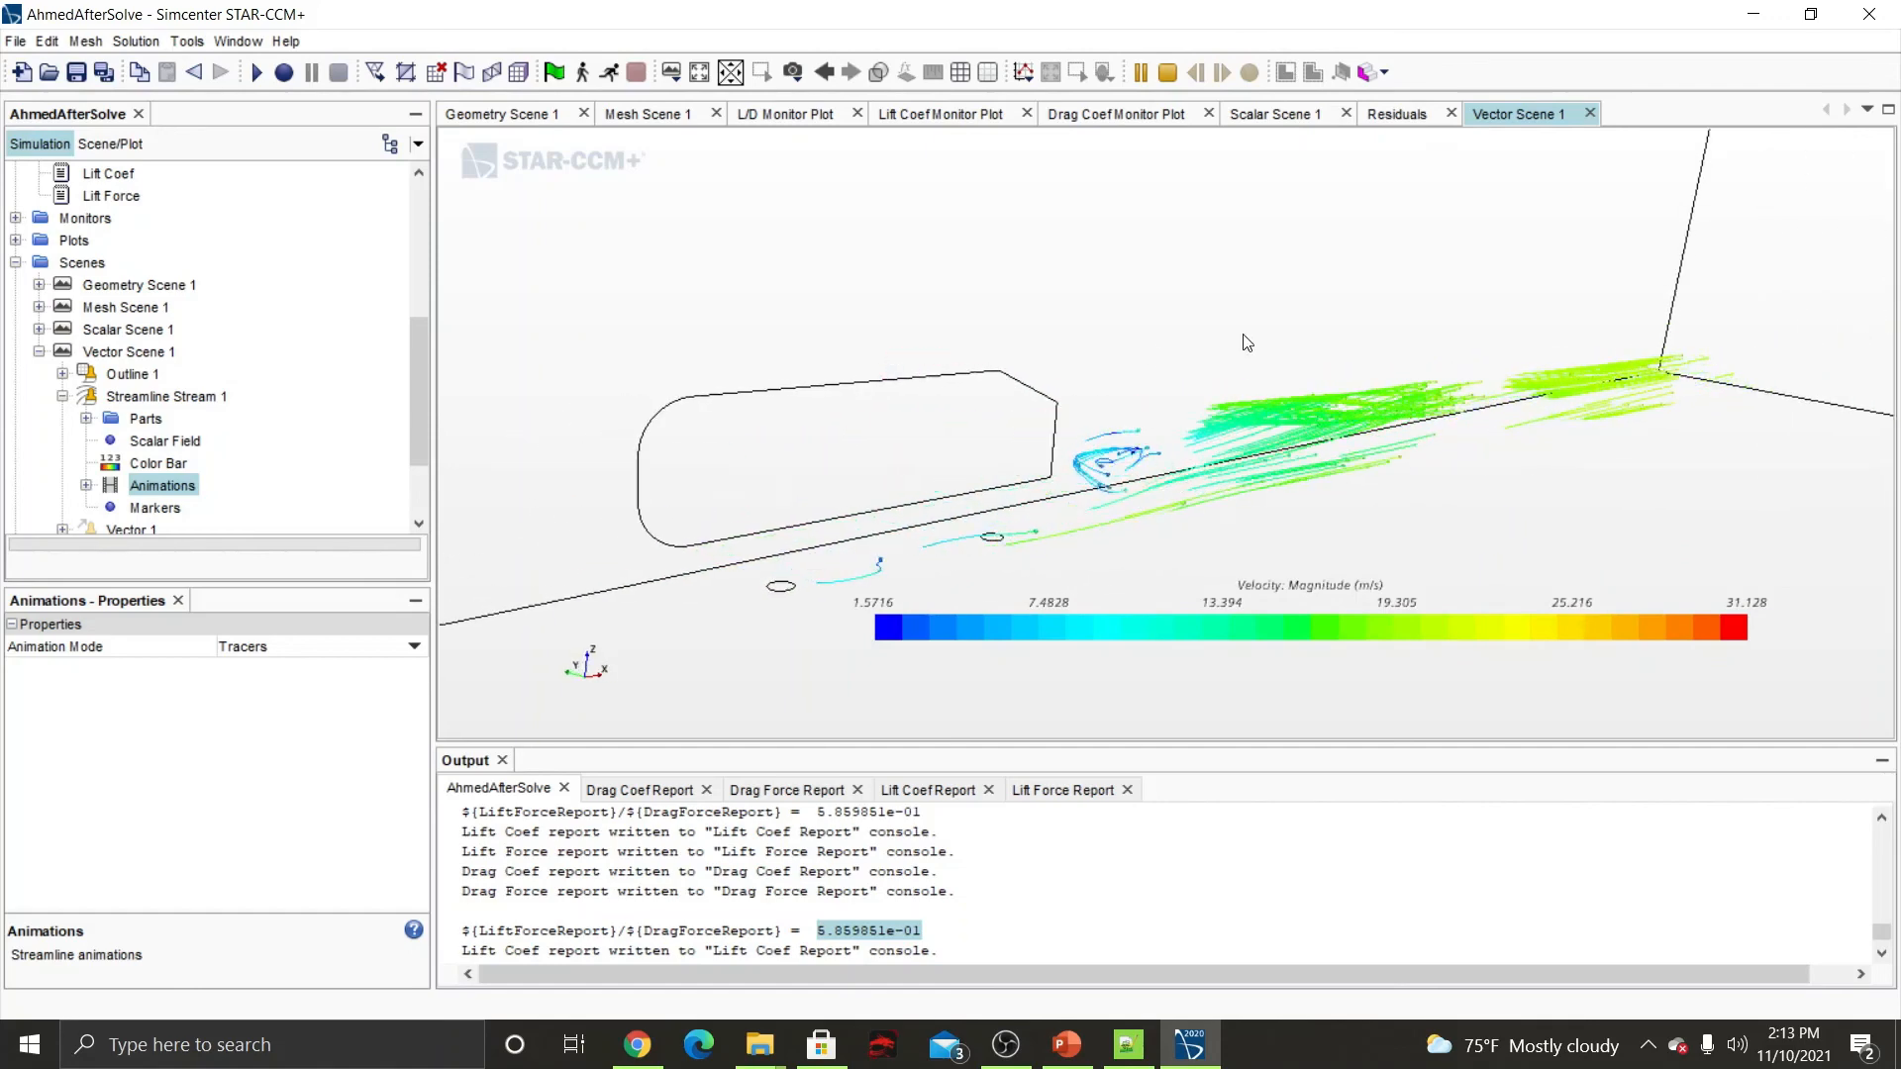
pyautogui.moveTo(1246, 343); pyautogui.dragTo(1190, 333)
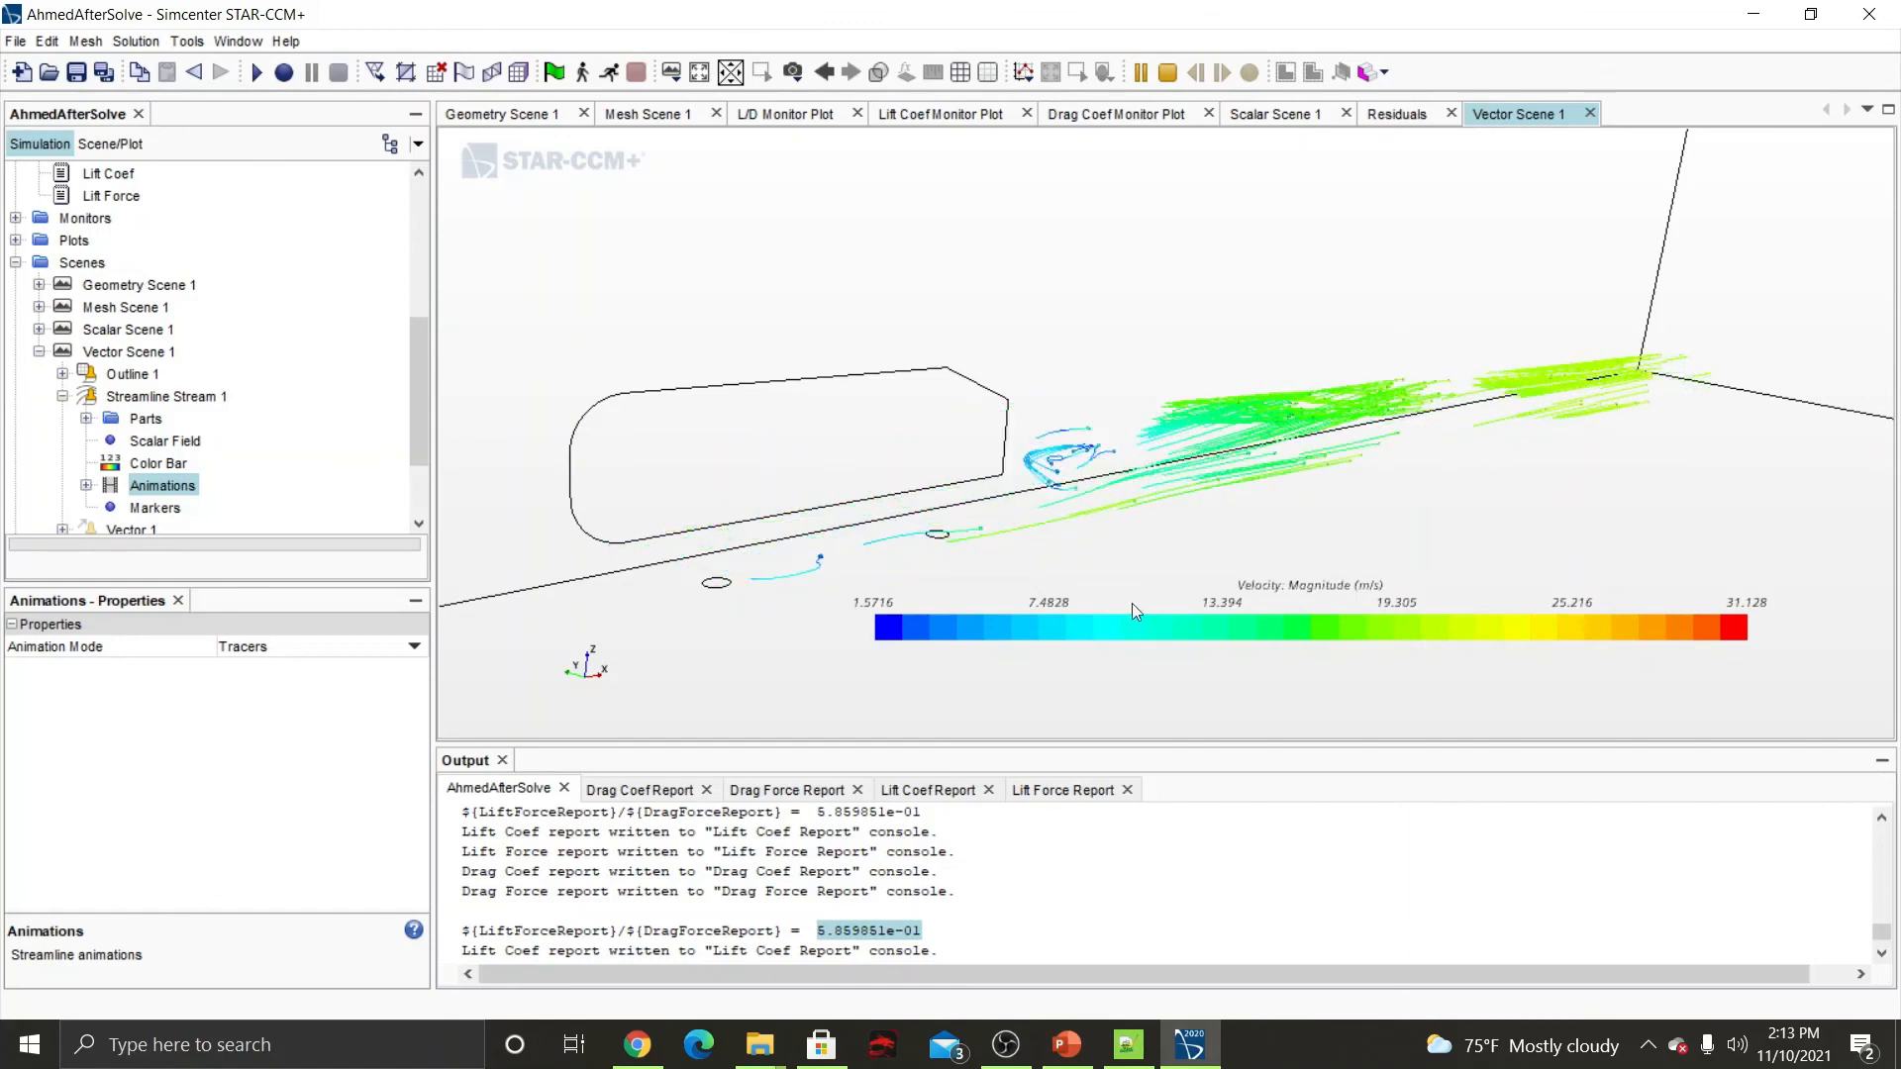
pyautogui.click(1025, 1050)
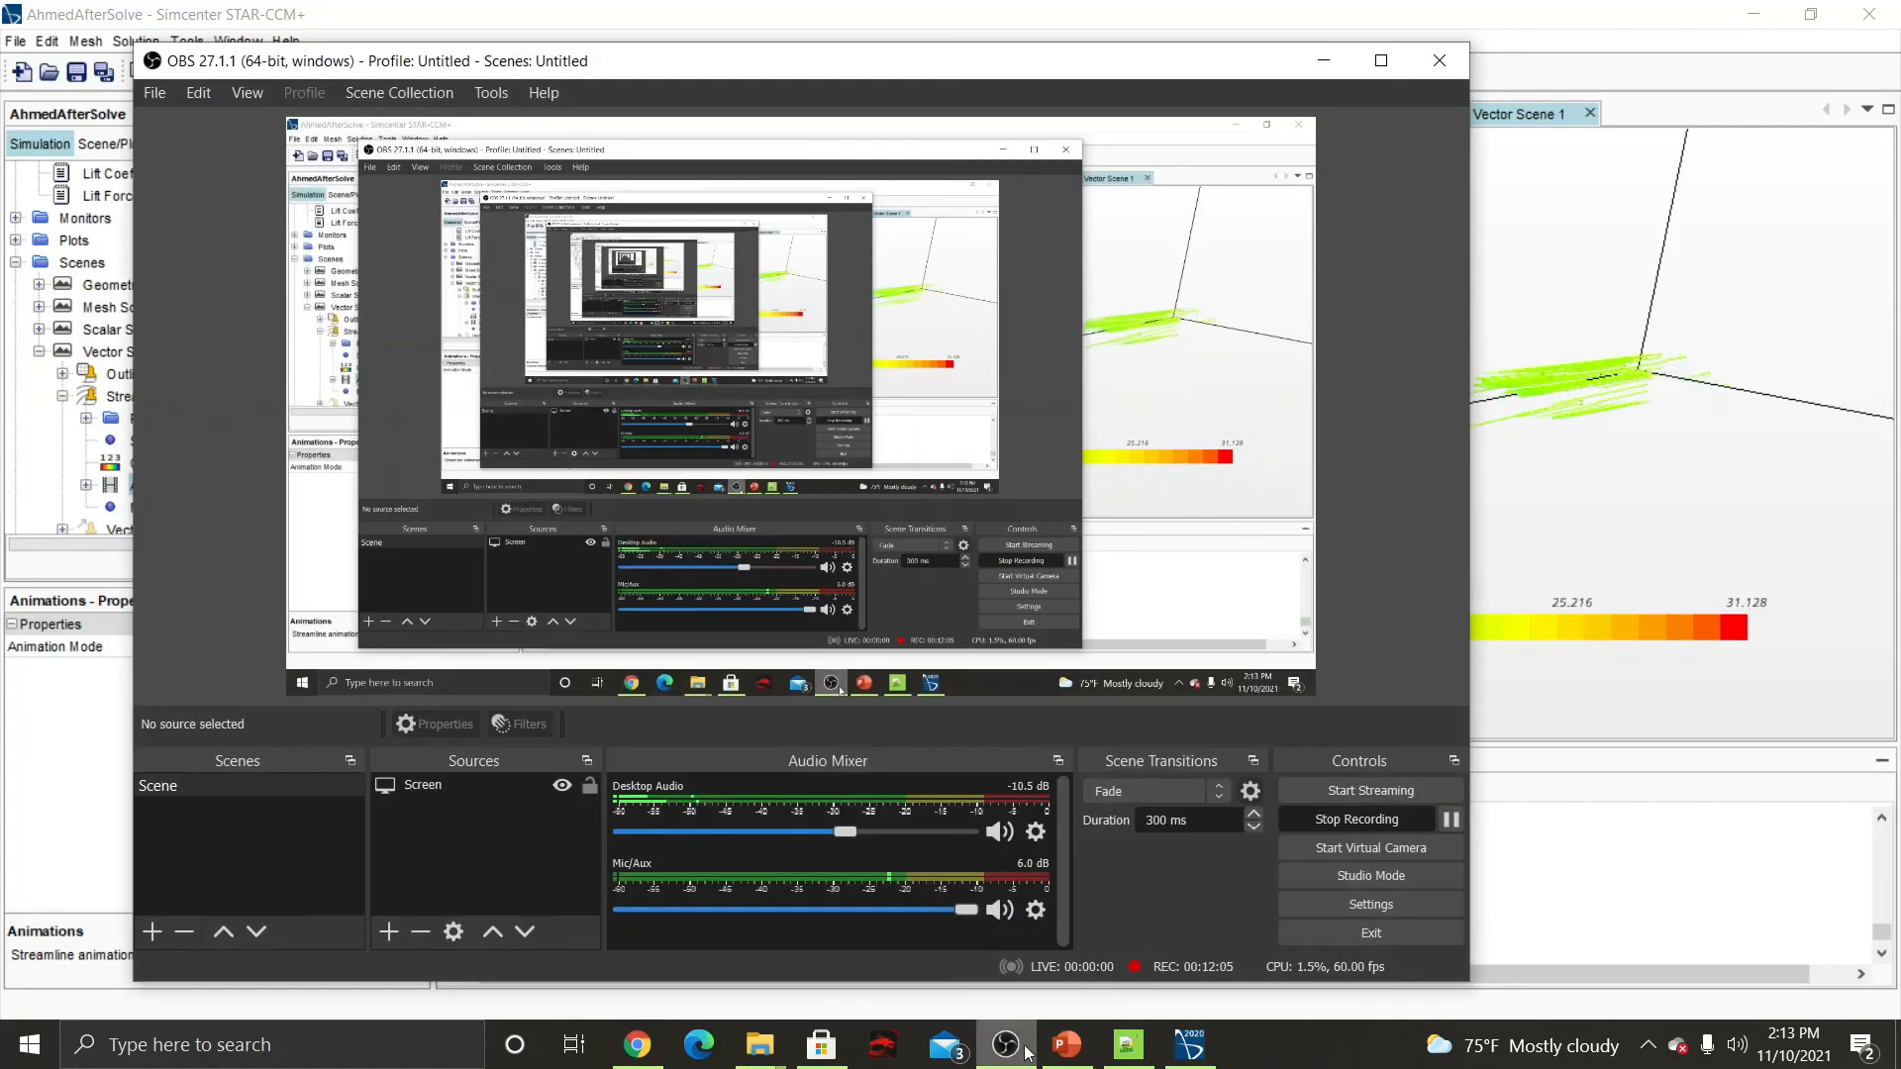